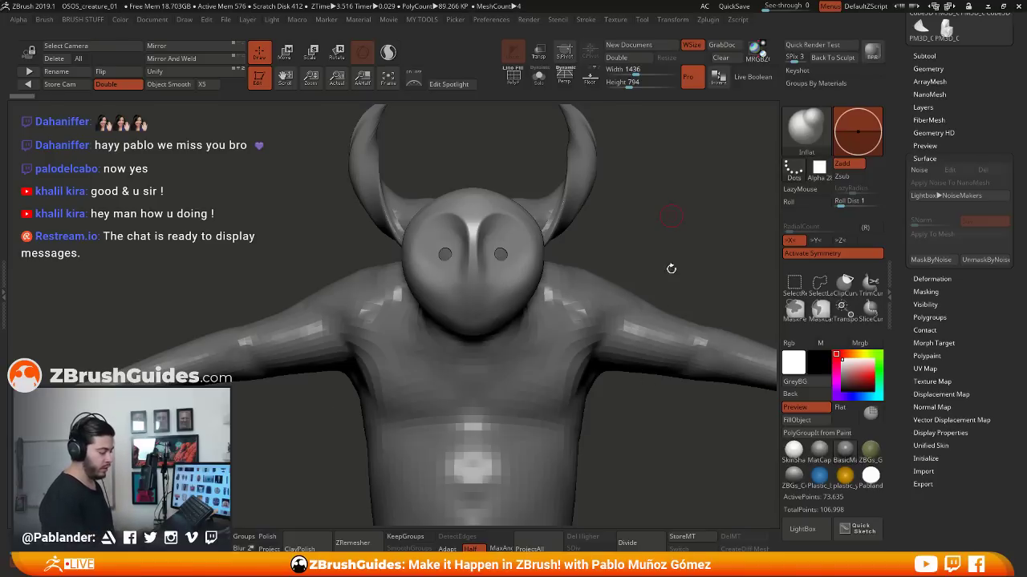
Examine the creature blockout's body, masked head, horns and staff from the front and at slight angles
drag(663, 232, 633, 233)
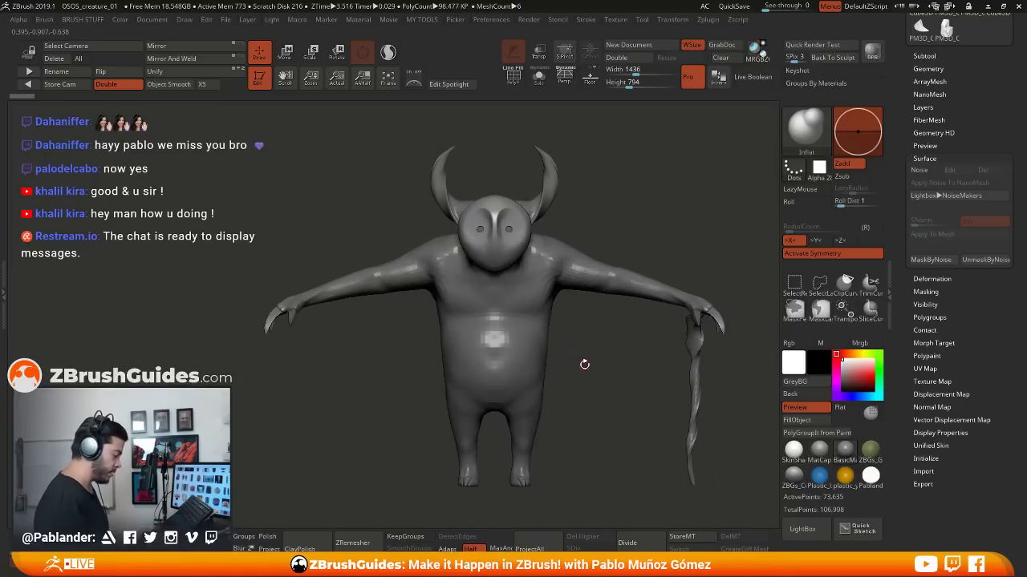
mouse_move(588, 349)
mouse_down()
mouse_move(600, 359)
mouse_move(566, 381)
mouse_move(596, 356)
mouse_move(589, 342)
mouse_move(622, 320)
mouse_move(599, 342)
mouse_move(607, 337)
mouse_up()
mouse_move(613, 244)
mouse_down()
mouse_move(641, 239)
mouse_move(621, 214)
mouse_move(637, 223)
mouse_up()
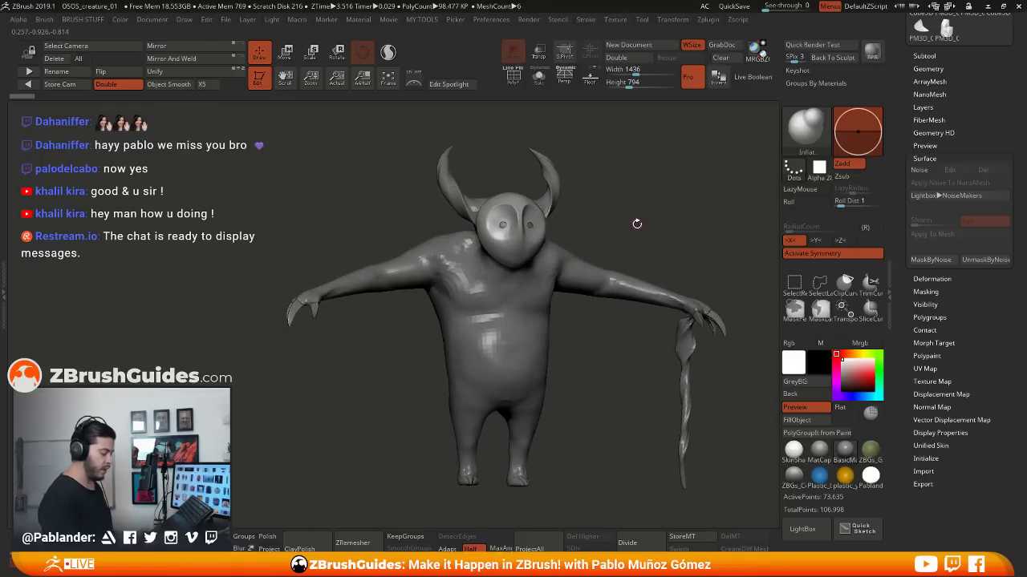
shift+drag(624, 353, 613, 369)
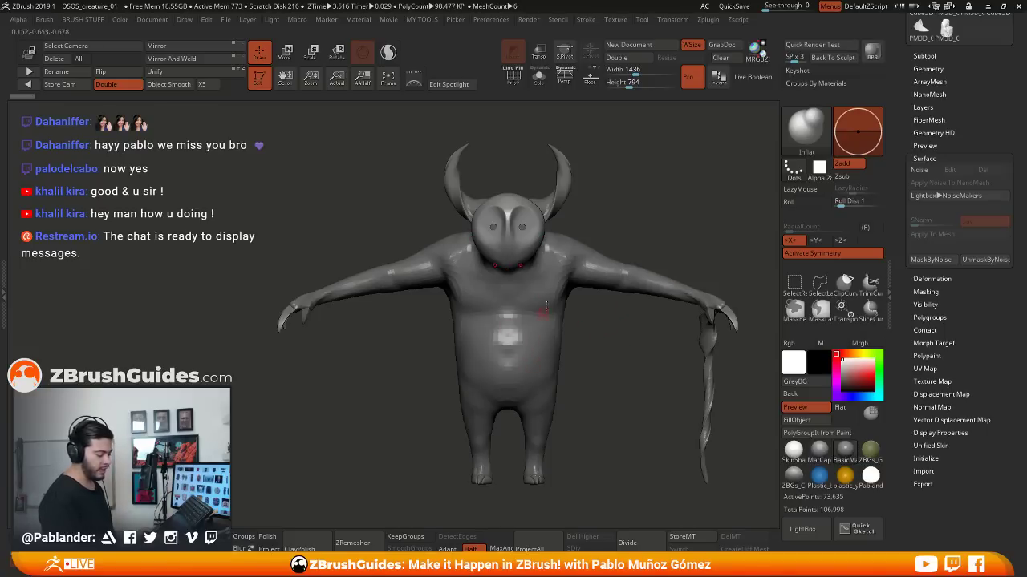
drag(602, 332, 557, 328)
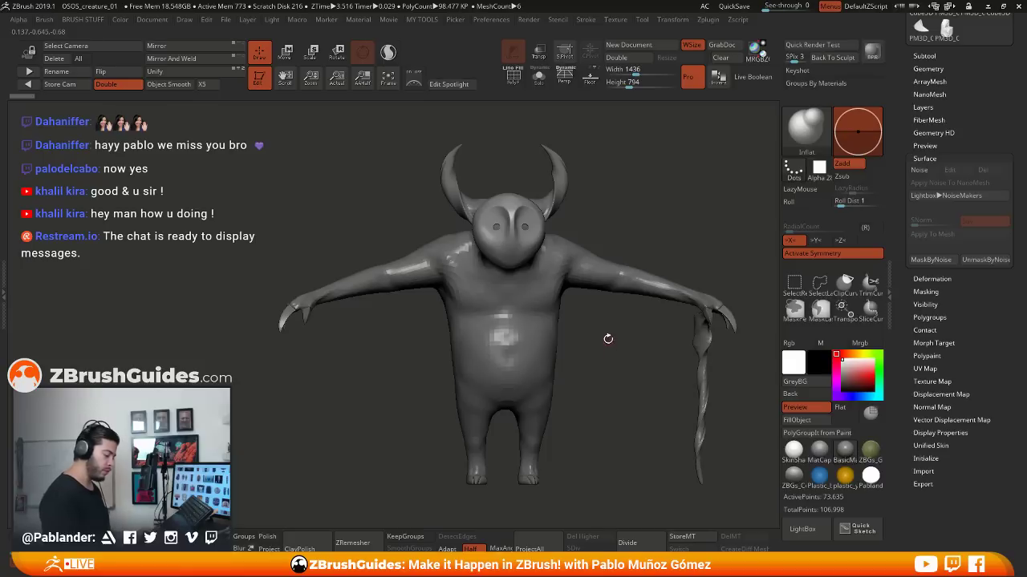
drag(609, 328, 582, 290)
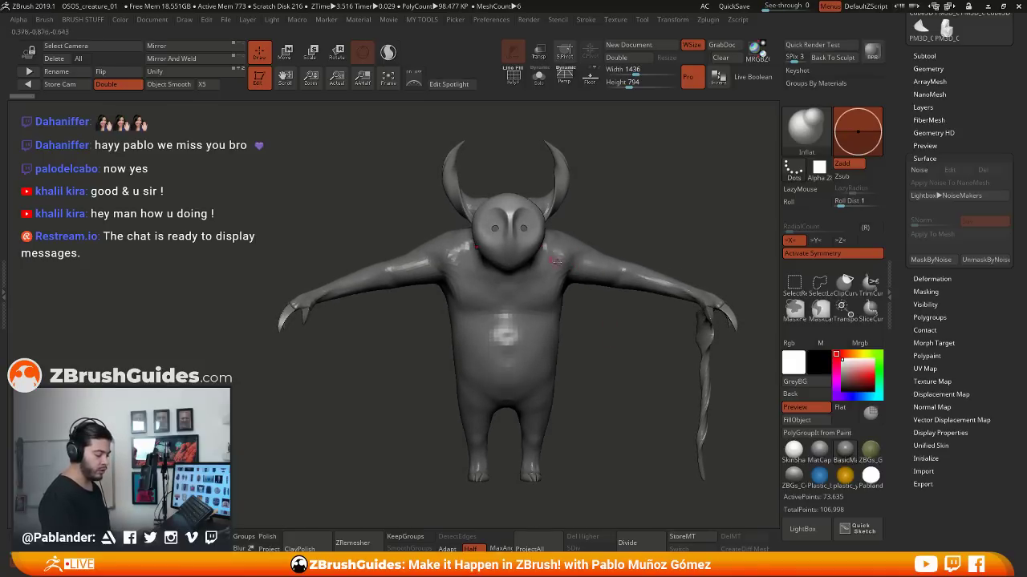
drag(575, 387, 607, 345)
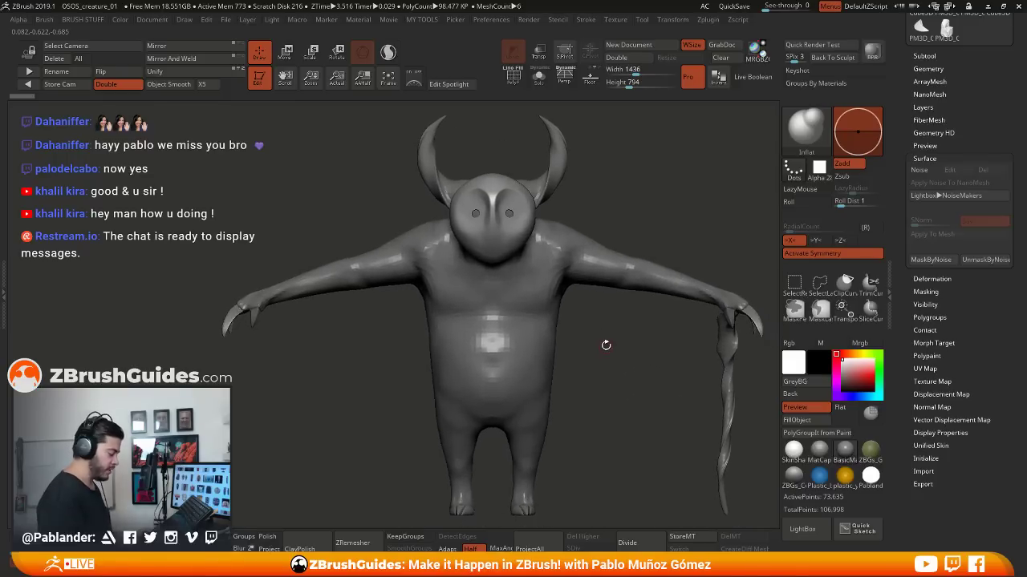
scroll(629, 355, down, 2)
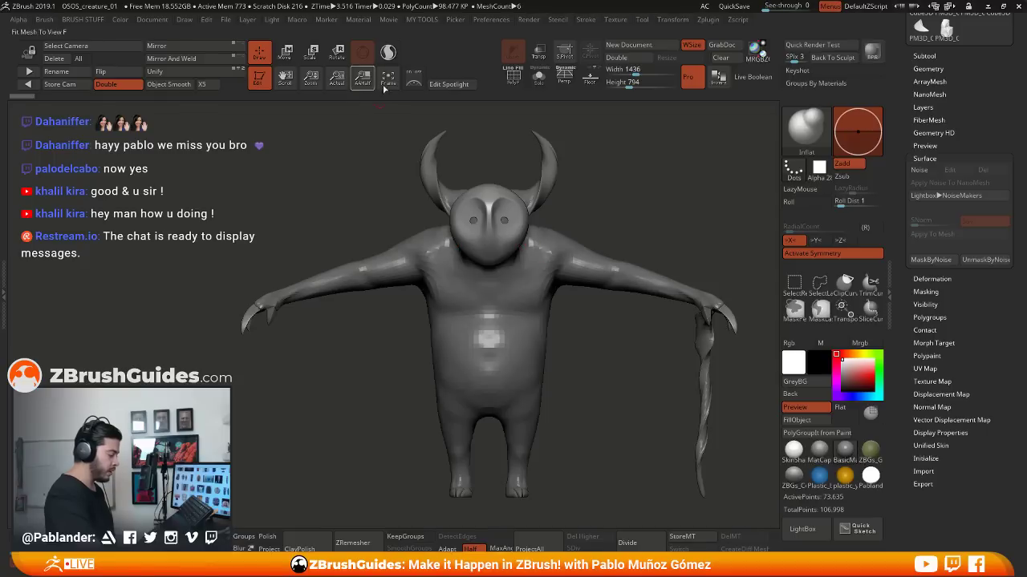
Show the Spotlight concept art of the creature and set the screen annotation pen to blue
click(414, 78)
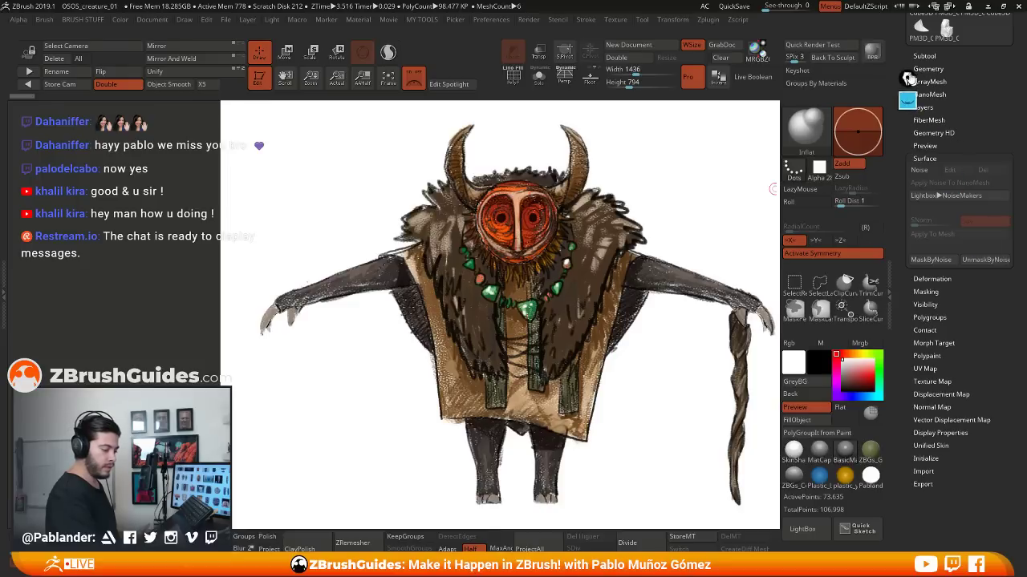
drag(875, 71, 894, 48)
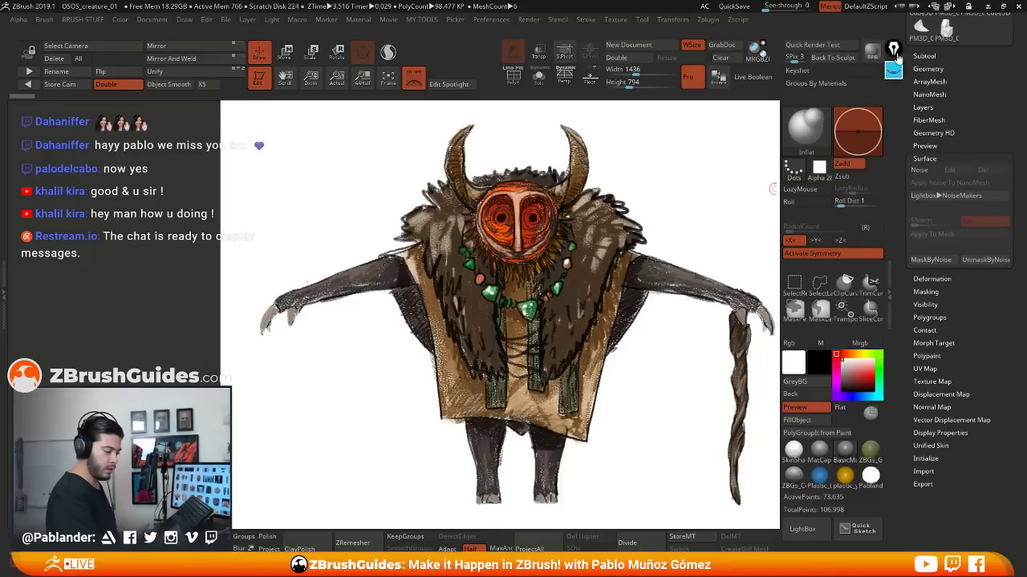
click(893, 48)
click(893, 102)
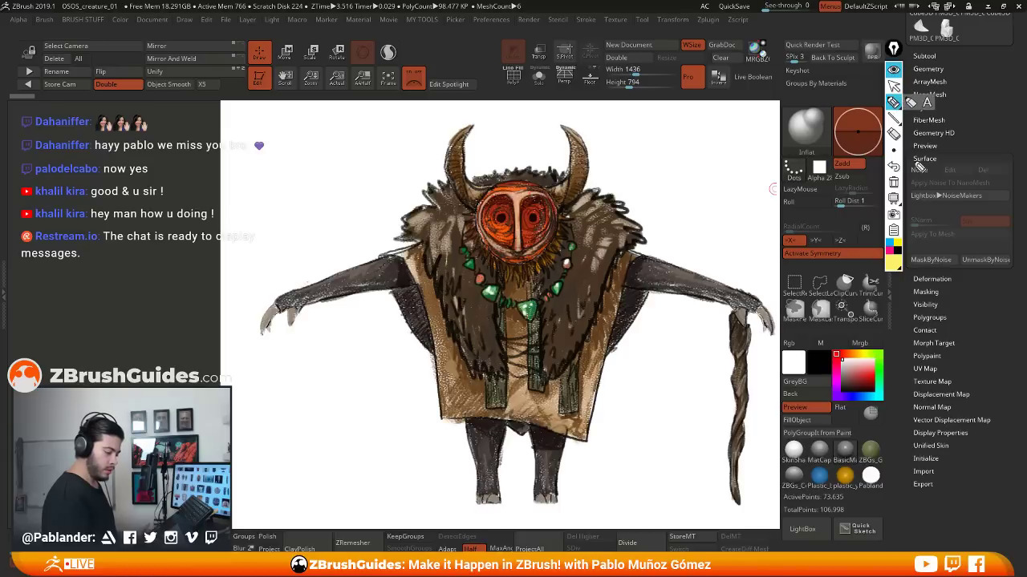
click(890, 243)
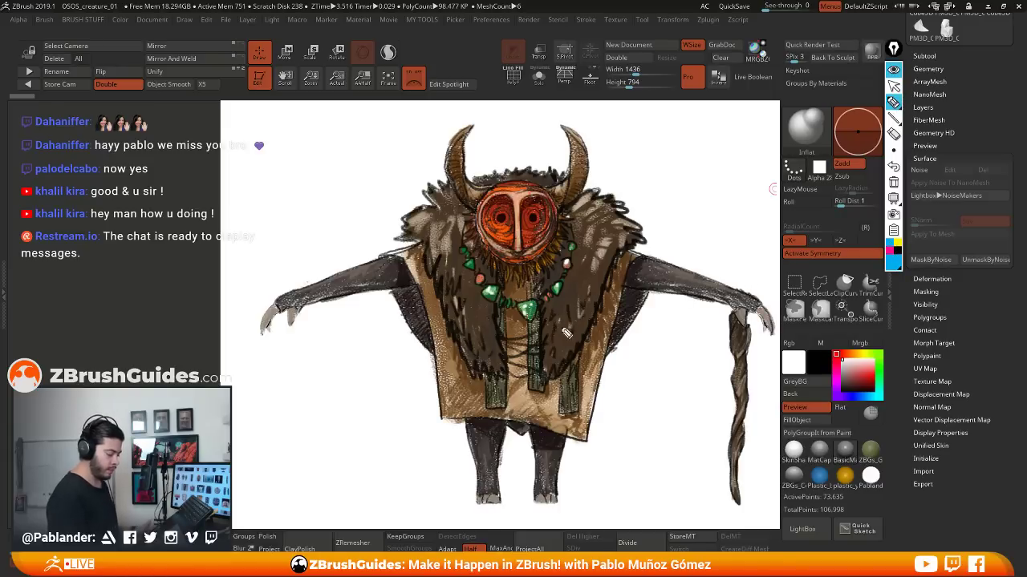
Outline the round mask and both horns on the concept art with the blue annotation pen
mouse_move(541, 189)
mouse_down()
mouse_move(477, 214)
mouse_move(555, 247)
mouse_move(519, 185)
mouse_up()
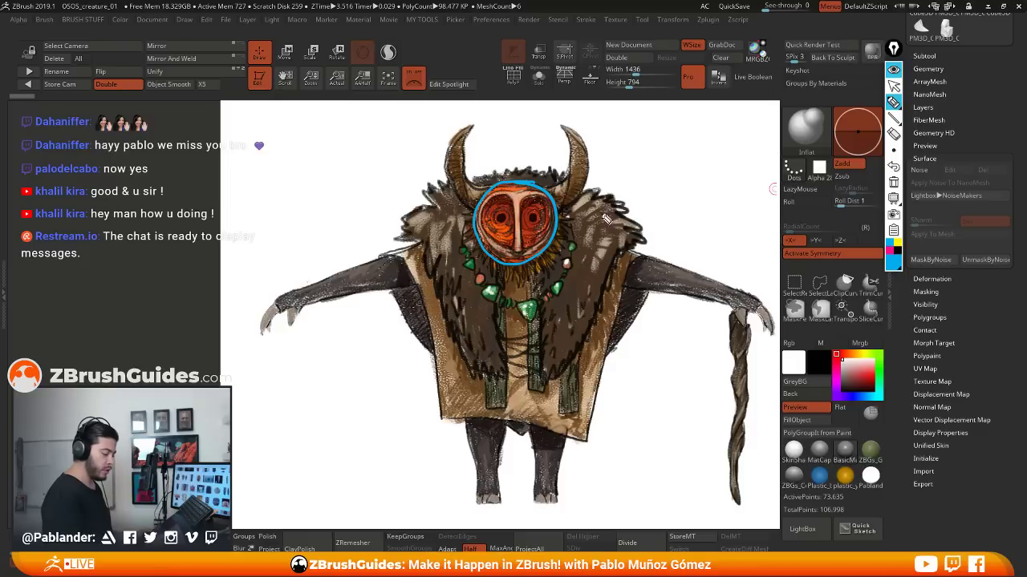
mouse_move(562, 191)
mouse_down()
mouse_move(565, 128)
mouse_move(579, 170)
mouse_move(565, 218)
mouse_up()
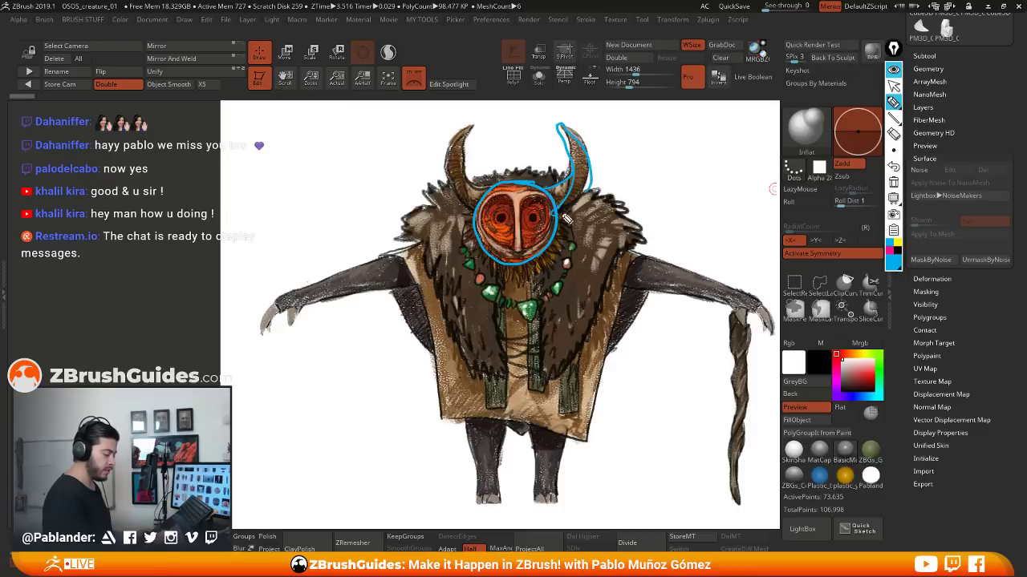
mouse_move(480, 205)
mouse_down()
mouse_move(466, 146)
mouse_move(446, 148)
mouse_move(474, 213)
mouse_up()
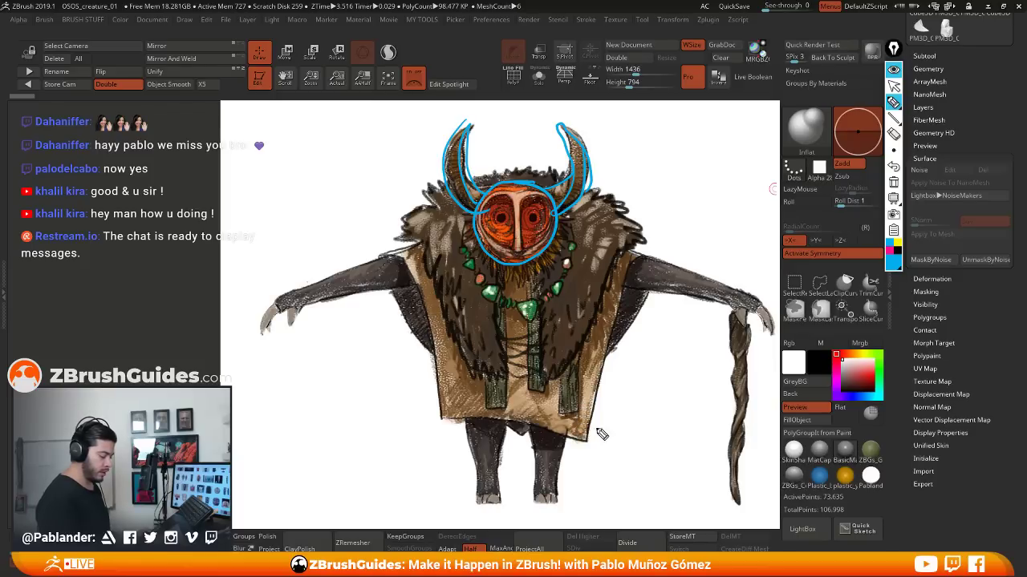
Outline the staff on the concept art, draw a curved arrow from it to the nearer horn, and cross the staff out
mouse_move(728, 312)
mouse_down()
mouse_move(742, 504)
mouse_move(756, 306)
mouse_move(730, 367)
mouse_up()
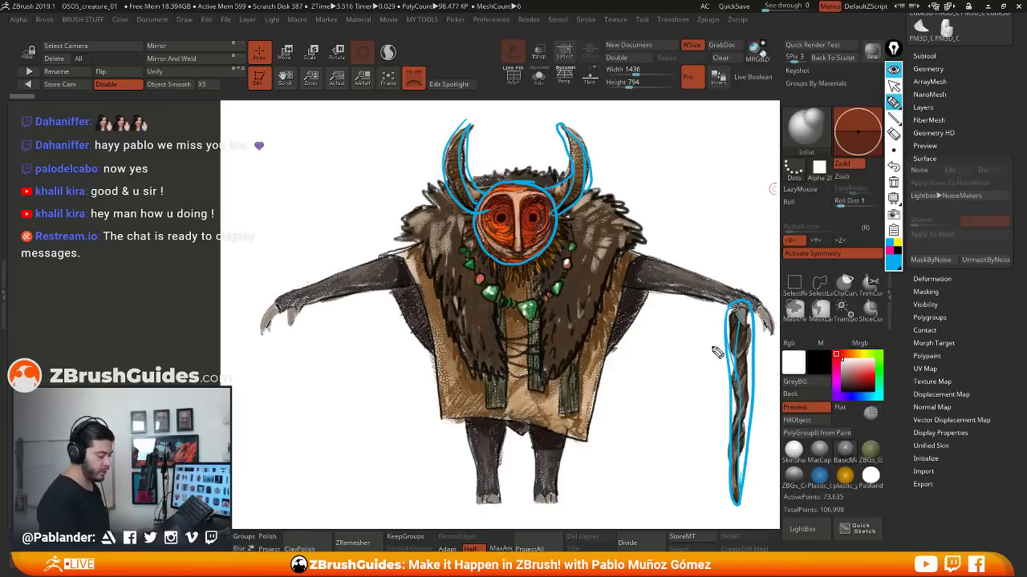
mouse_move(739, 299)
mouse_down()
mouse_move(680, 185)
mouse_move(619, 169)
mouse_up()
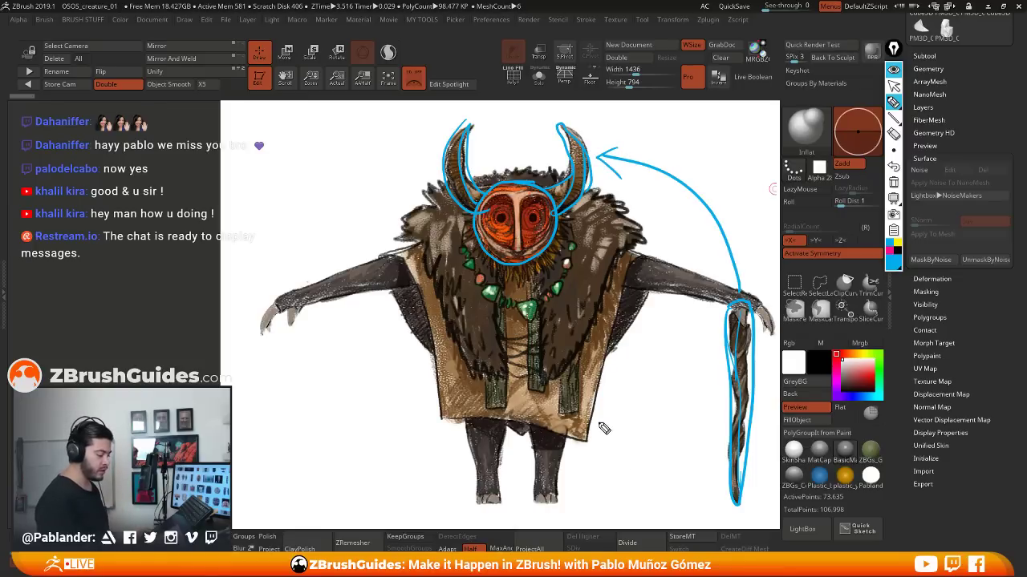
drag(765, 362, 786, 416)
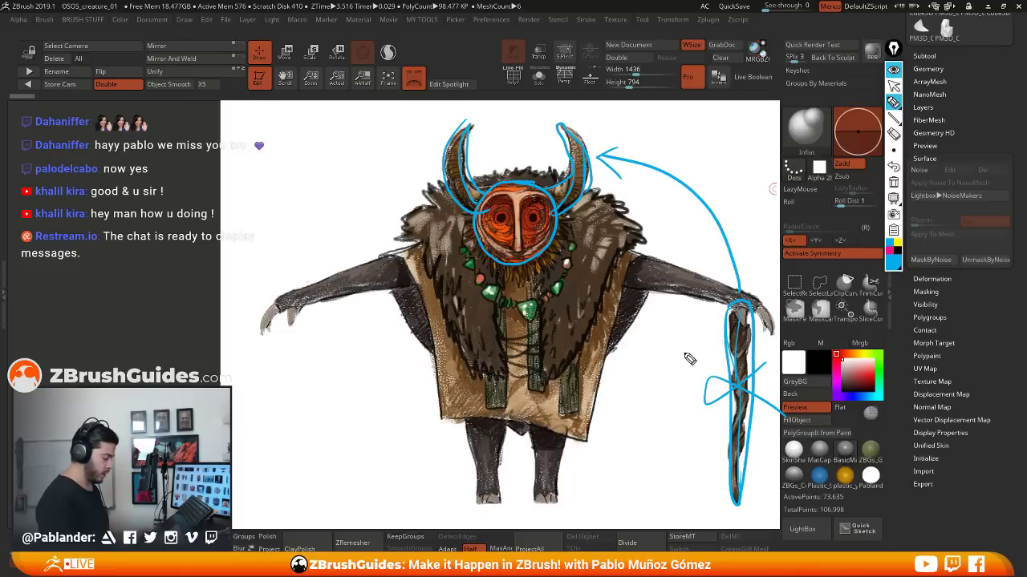
Mark the fur areas on the concept art with blue strokes on the forearm, shin, around the mask and over the fur cloak
mouse_move(327, 302)
mouse_down()
mouse_move(307, 298)
mouse_move(341, 298)
mouse_move(301, 295)
mouse_move(349, 290)
mouse_up()
drag(360, 286, 363, 293)
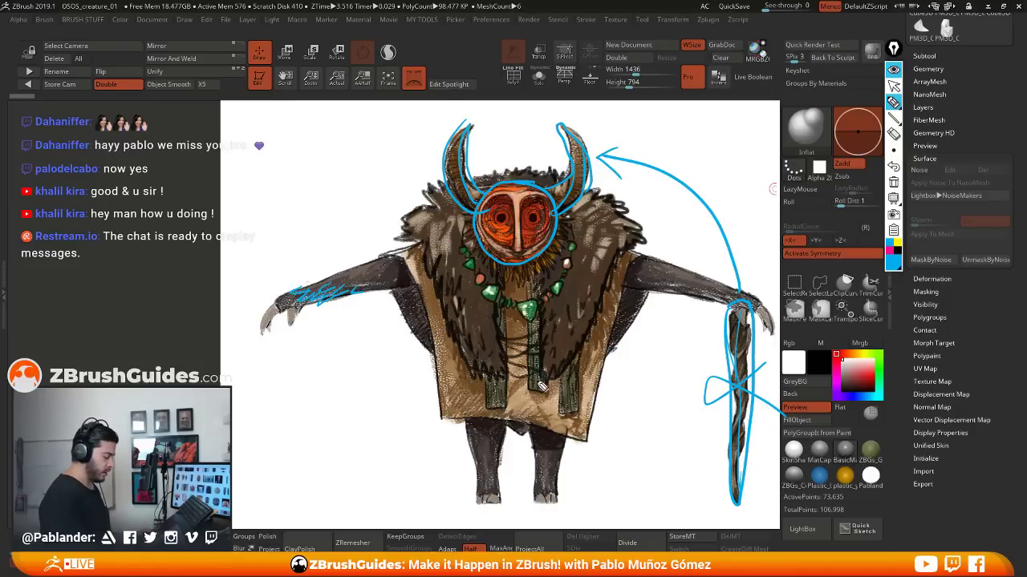
drag(476, 468, 497, 459)
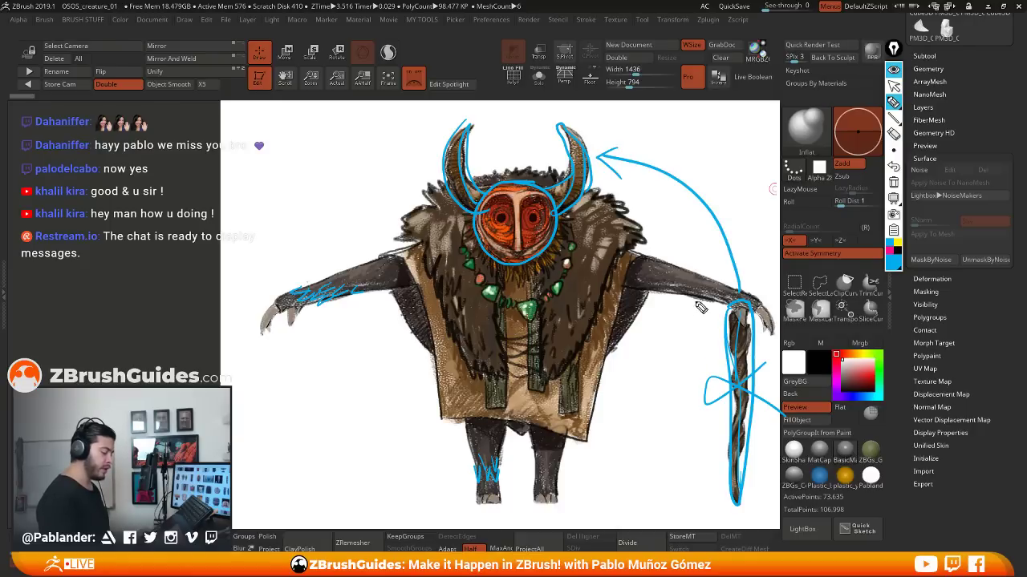
mouse_move(470, 222)
mouse_down()
mouse_move(467, 254)
mouse_move(523, 286)
mouse_move(572, 253)
mouse_move(574, 213)
mouse_up()
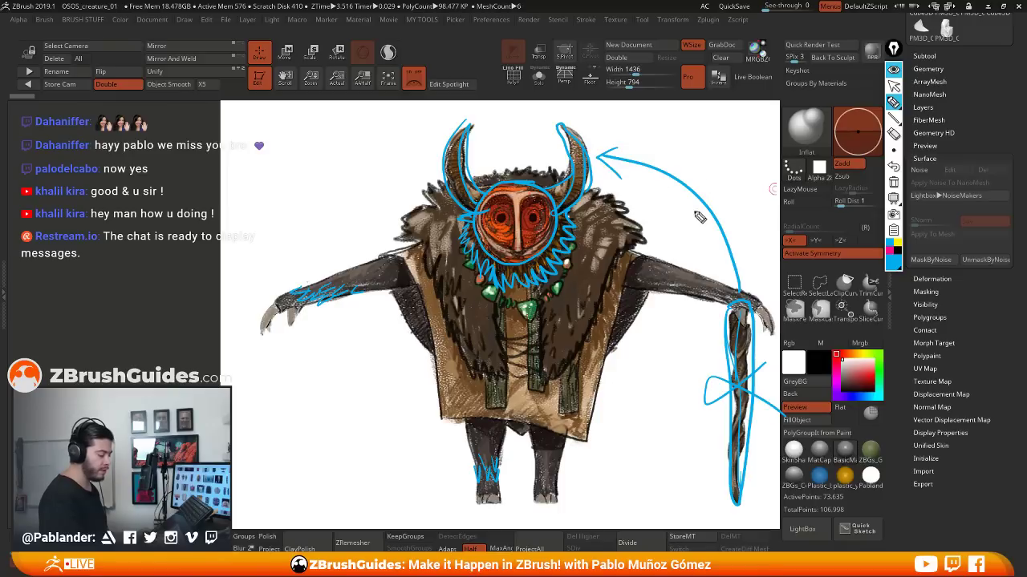
drag(659, 205, 608, 227)
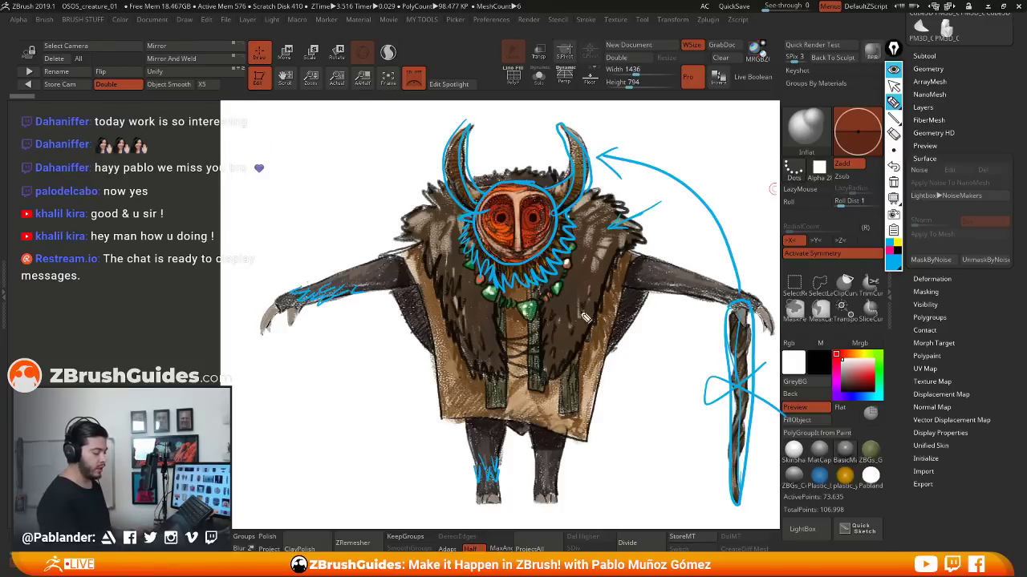
drag(424, 216, 412, 233)
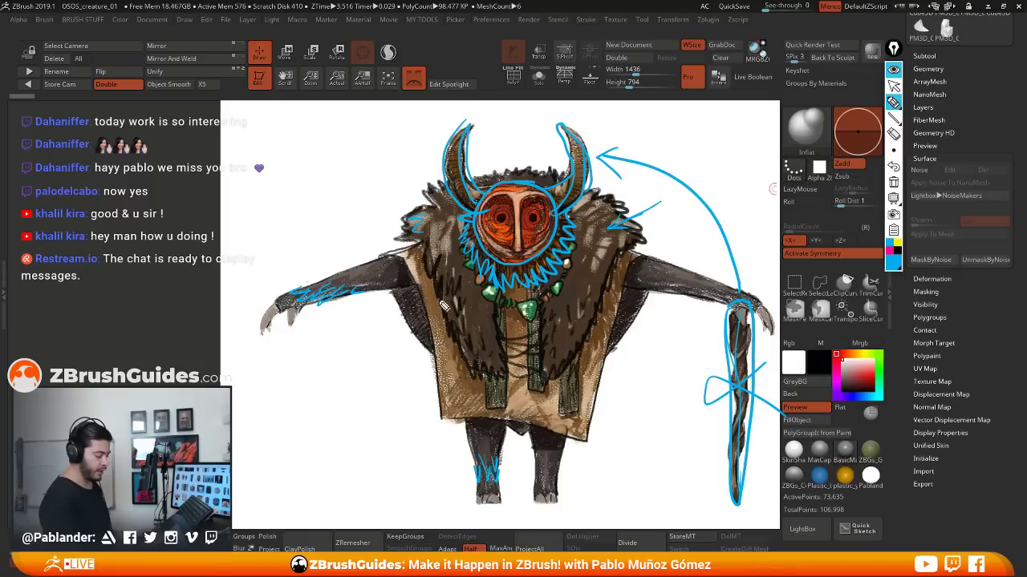
mouse_move(444, 304)
mouse_down()
mouse_move(457, 373)
mouse_move(506, 358)
mouse_up()
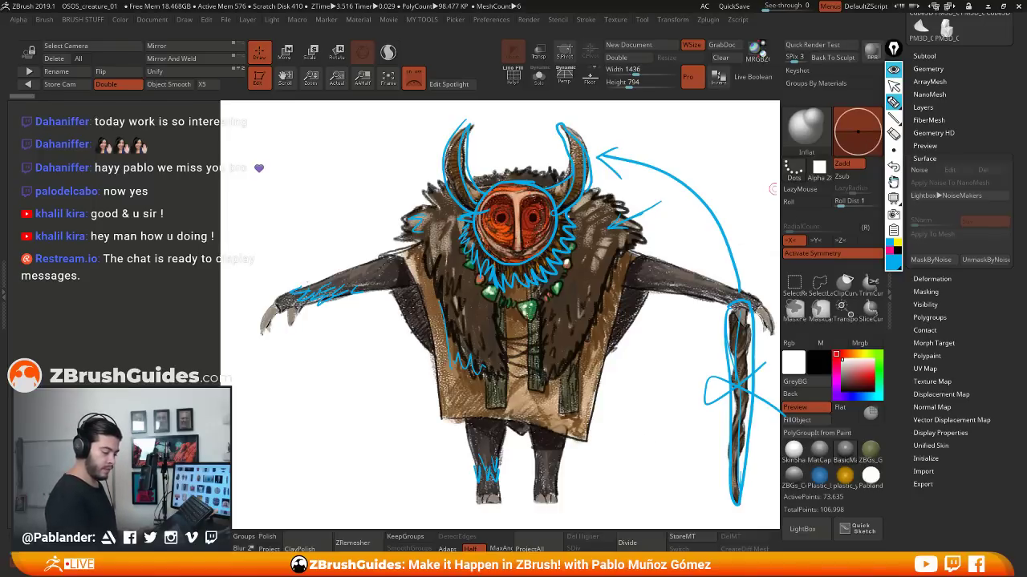
Erase all blue annotations and hide the Spotlight concept art to return to the sculpt
click(895, 184)
click(895, 71)
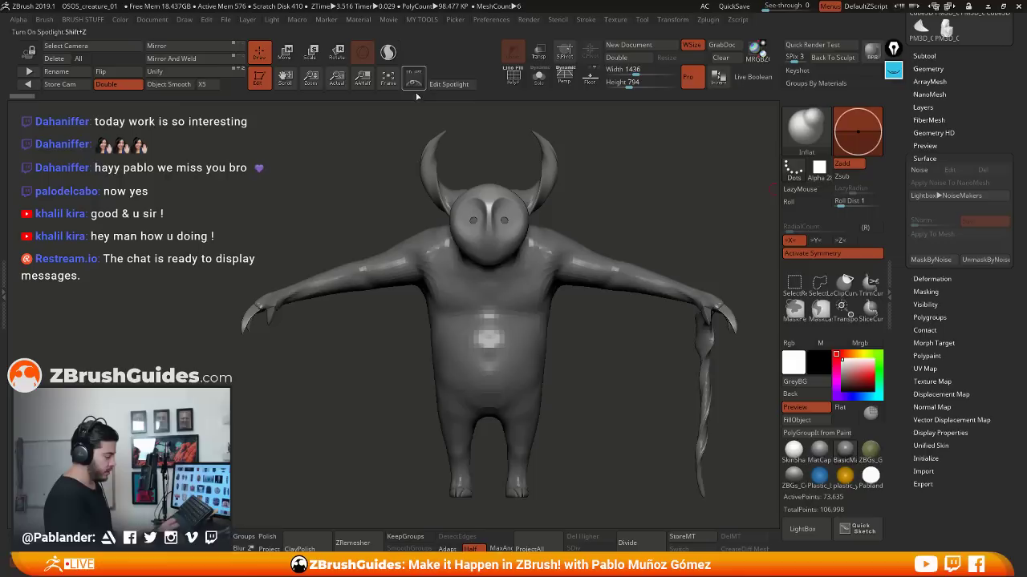
key(shift+z)
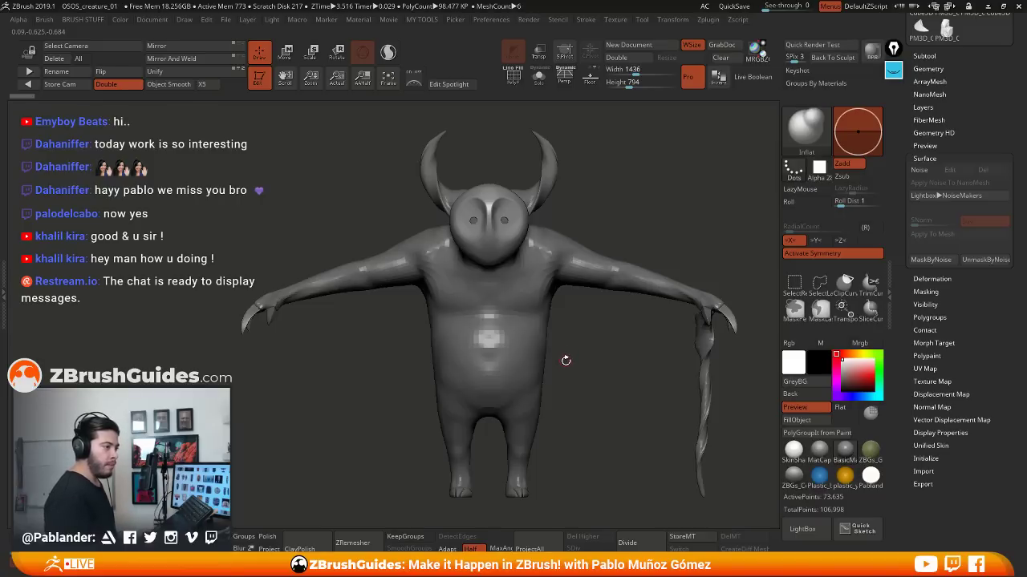
Expand the creature's Subtool list and bring its full set of parts and commands into view
drag(592, 343, 590, 349)
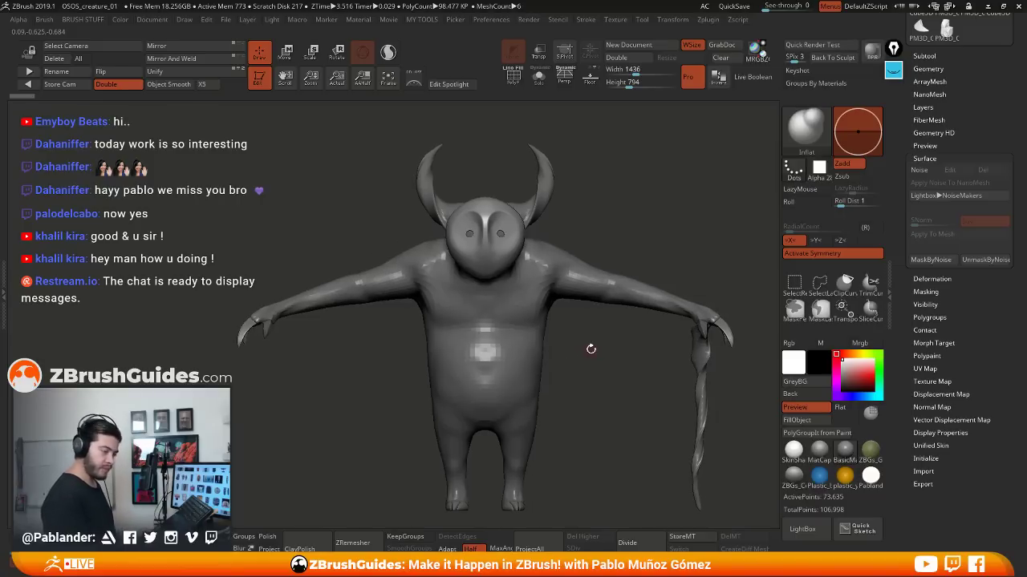
mouse_move(594, 393)
mouse_down()
mouse_move(578, 364)
mouse_move(393, 432)
mouse_up()
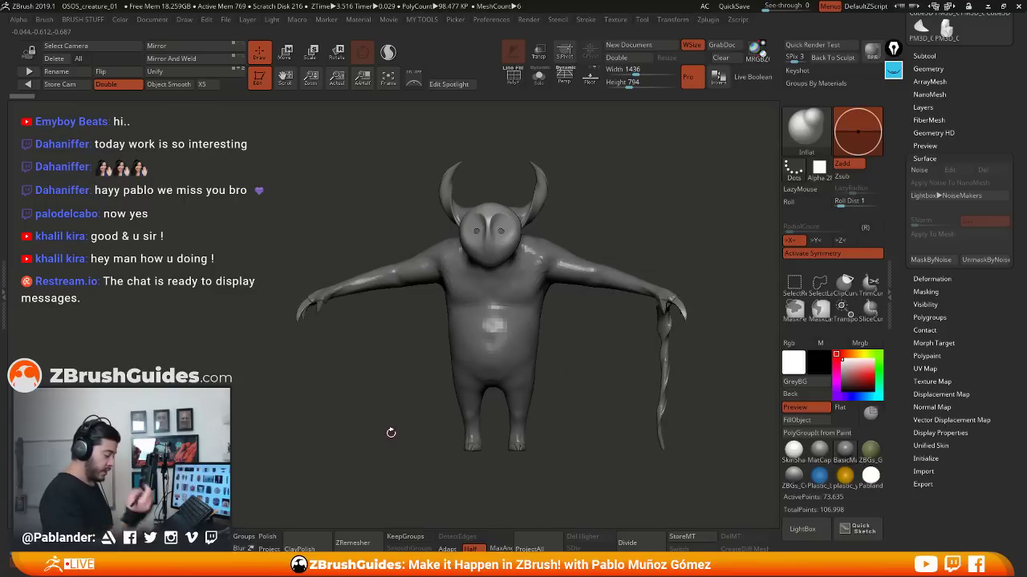
mouse_move(600, 197)
mouse_down()
mouse_move(606, 205)
mouse_move(620, 190)
mouse_move(620, 216)
mouse_up()
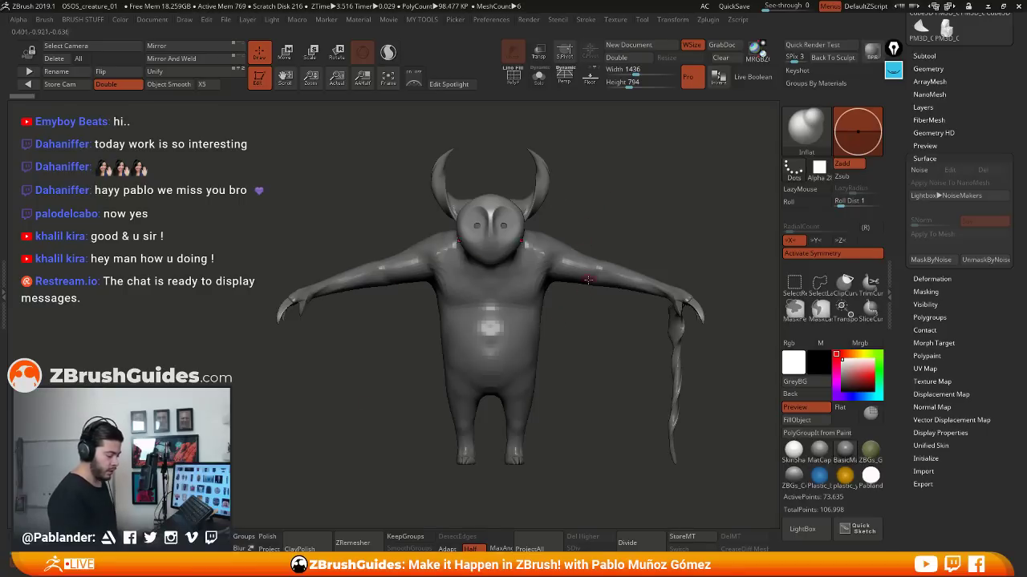
alt+drag(591, 353, 591, 386)
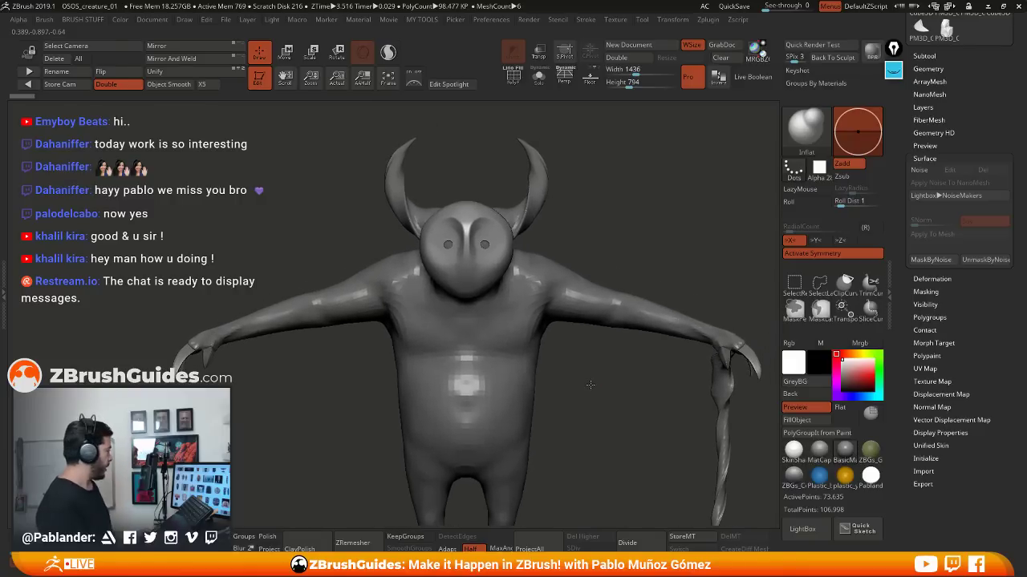
scroll(961, 149, up, 5)
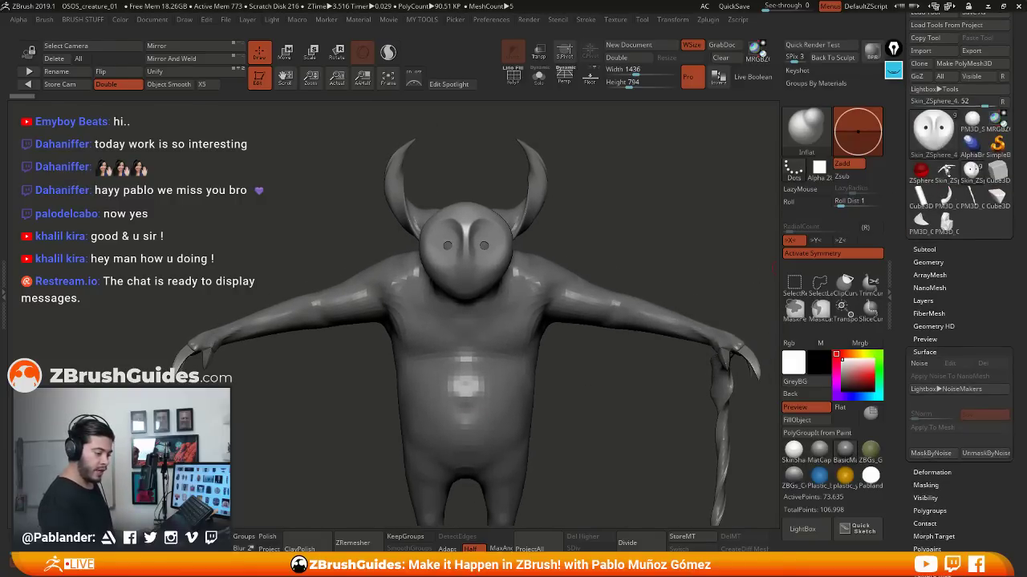
click(935, 237)
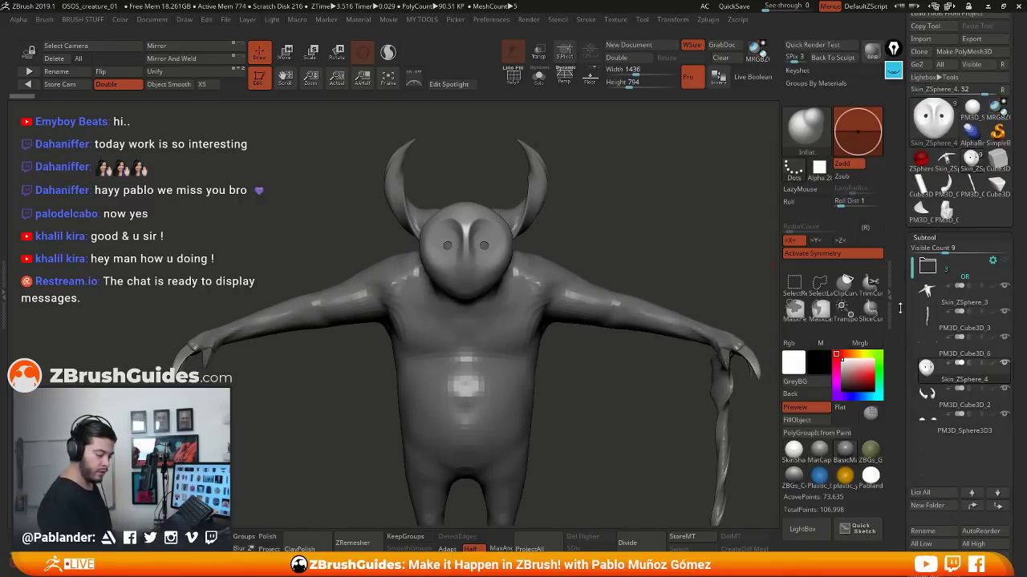
drag(900, 311, 901, 255)
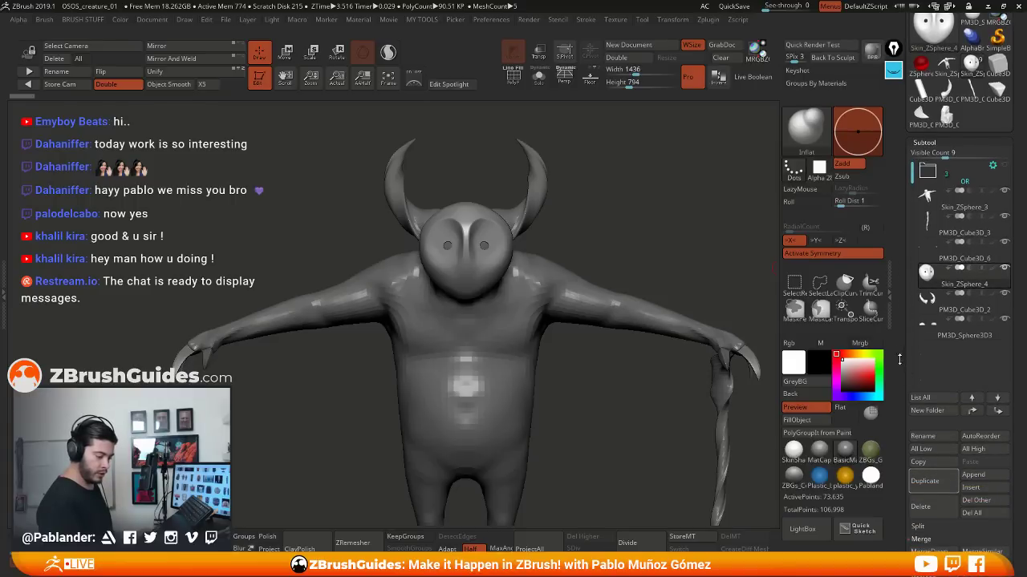
drag(895, 183, 897, 170)
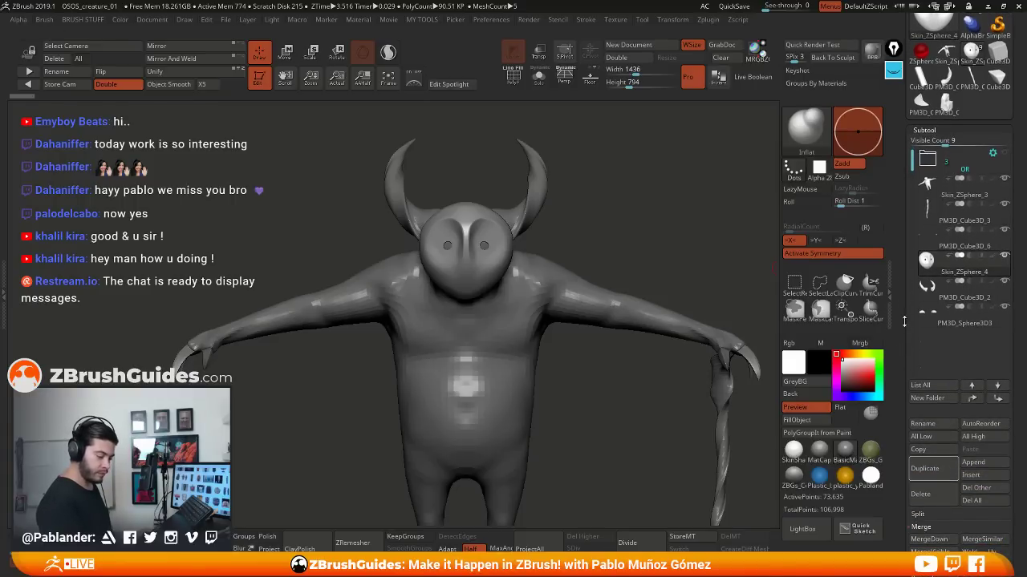
drag(615, 404, 626, 415)
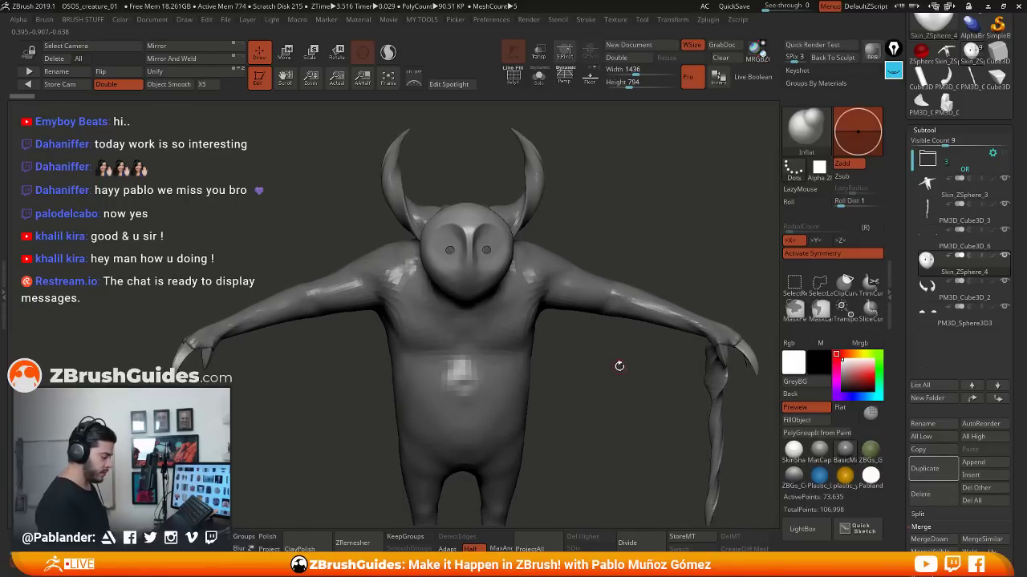
drag(623, 391, 541, 294)
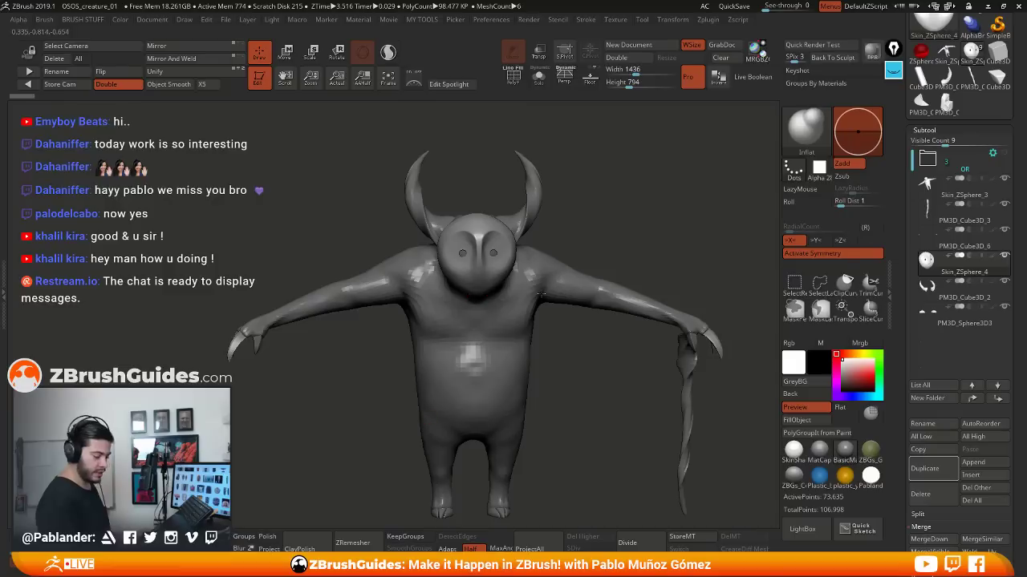
Select the horns subtool, isolate it in Solo mode, and display its PolyFrame wireframe and polygroups
click(956, 297)
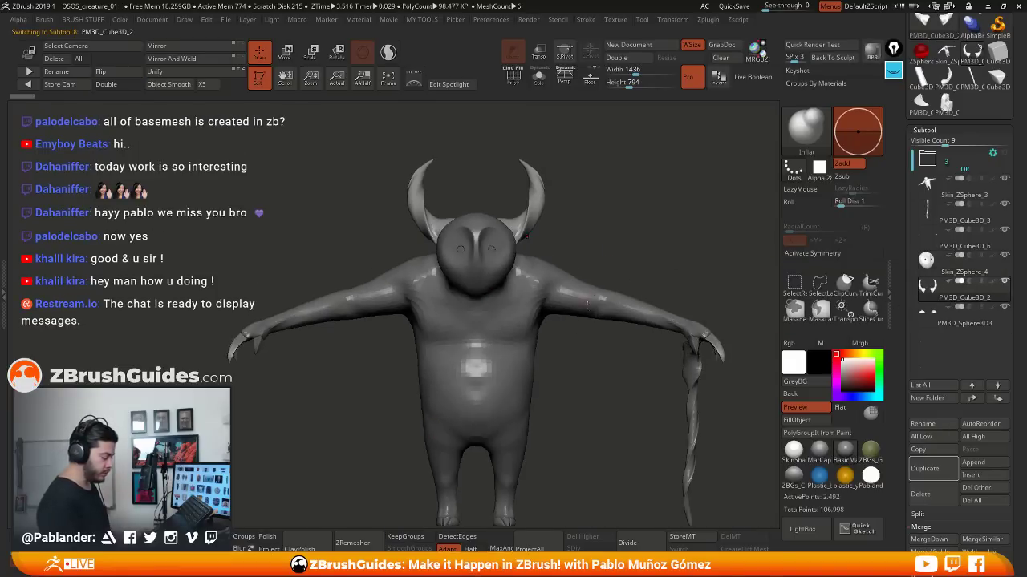
click(538, 76)
alt+drag(477, 223, 539, 425)
drag(642, 369, 612, 344)
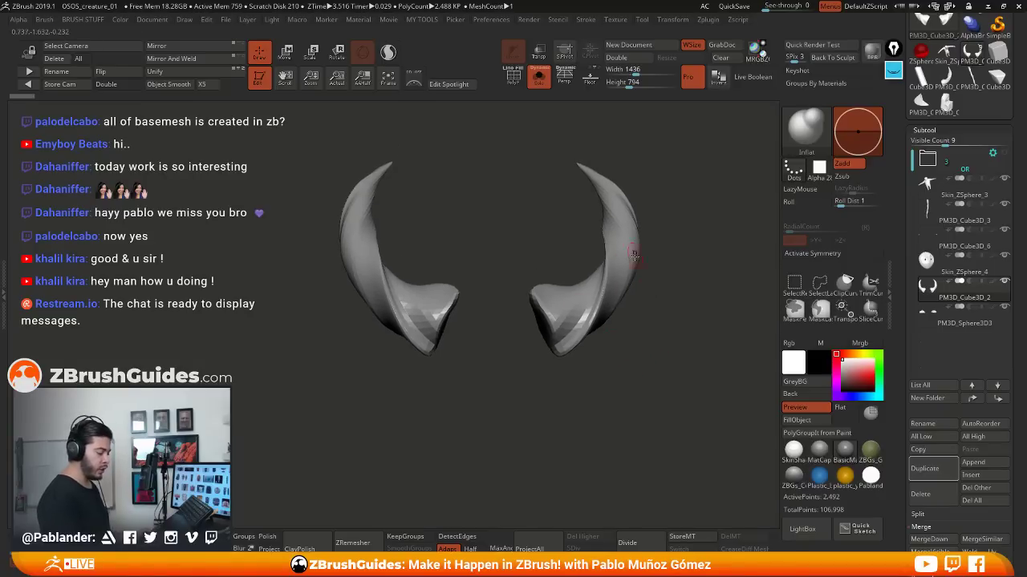
alt+drag(664, 280, 641, 305)
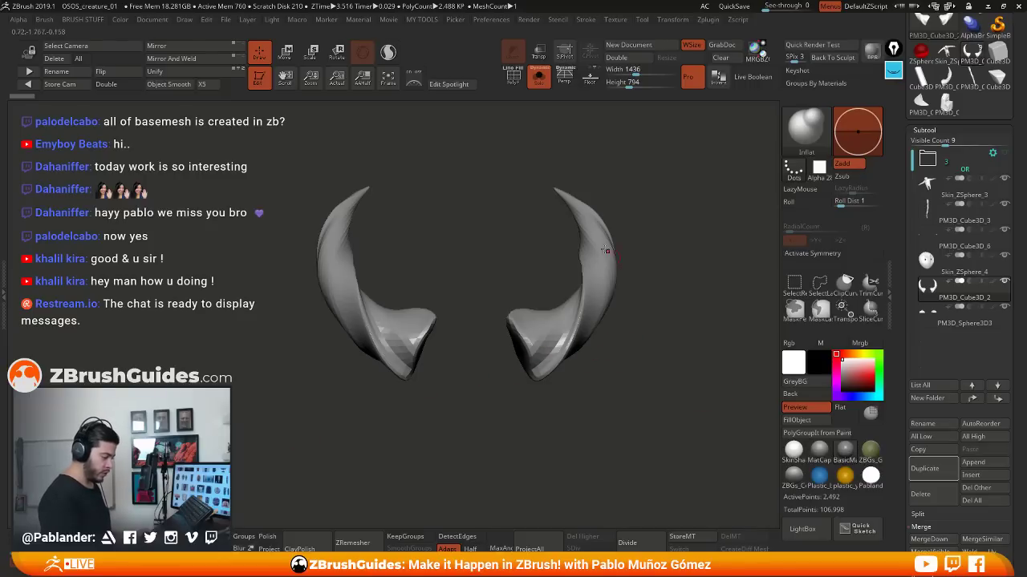
alt+drag(605, 136, 658, 326)
click(516, 84)
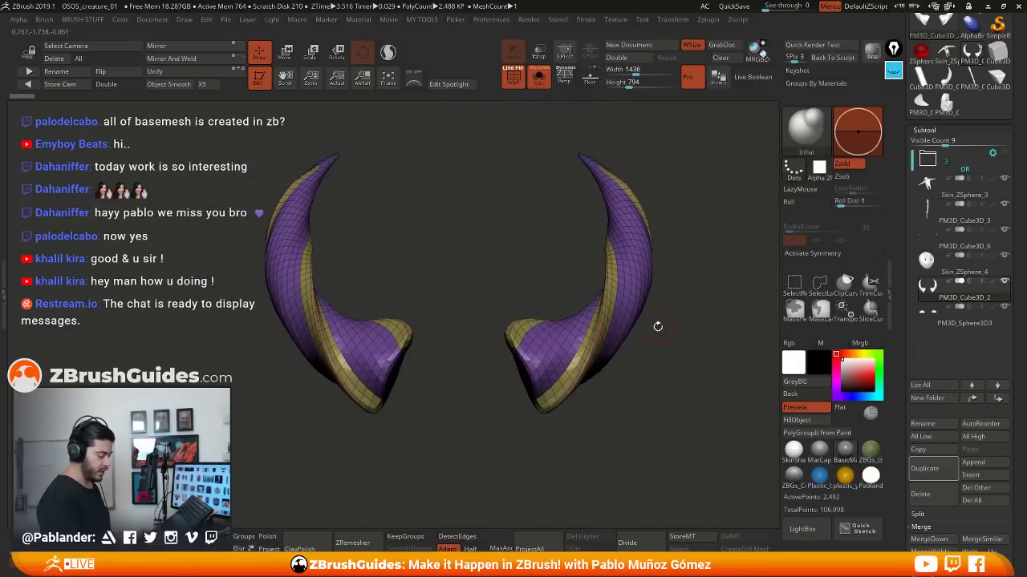
Examine the horns' twisting polygroup bands from several angles and apply the white SkinShade material
drag(610, 374, 623, 395)
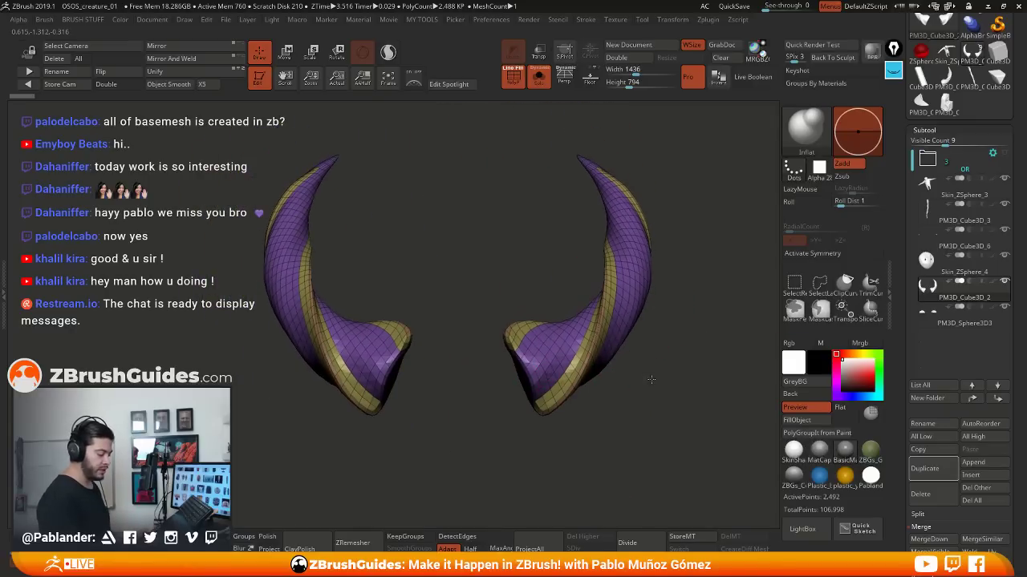
drag(653, 378, 662, 332)
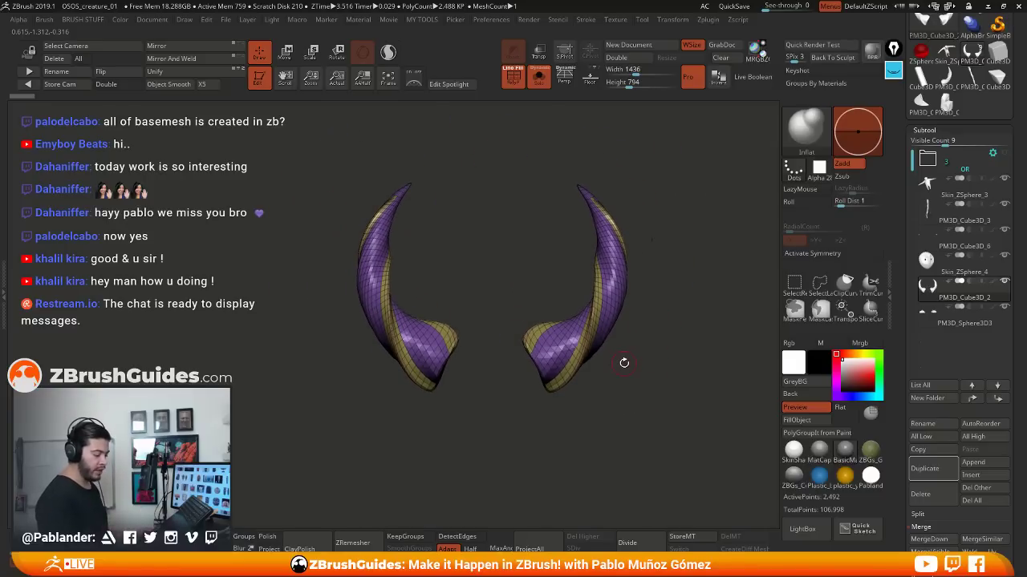
drag(624, 363, 600, 380)
drag(641, 369, 633, 361)
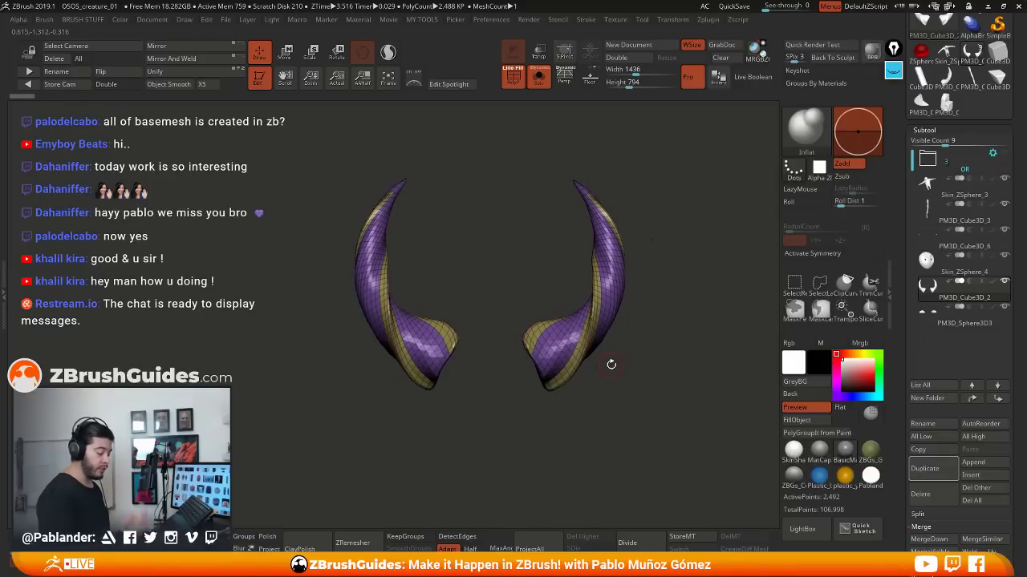
drag(622, 294, 669, 338)
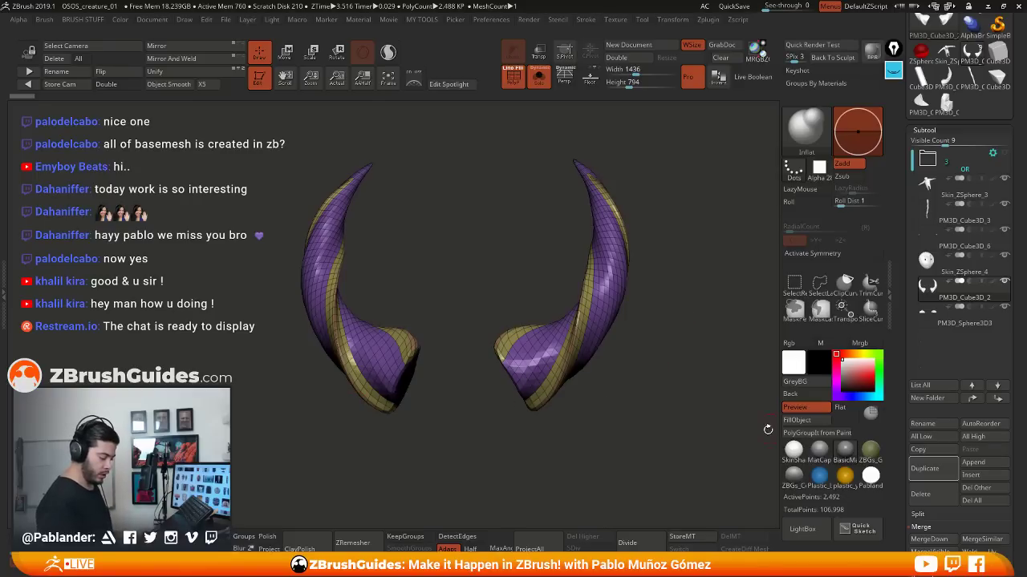
drag(683, 415, 672, 400)
click(793, 451)
mouse_move(652, 343)
alt+mouse_down()
mouse_move(659, 355)
mouse_move(672, 343)
alt+mouse_up()
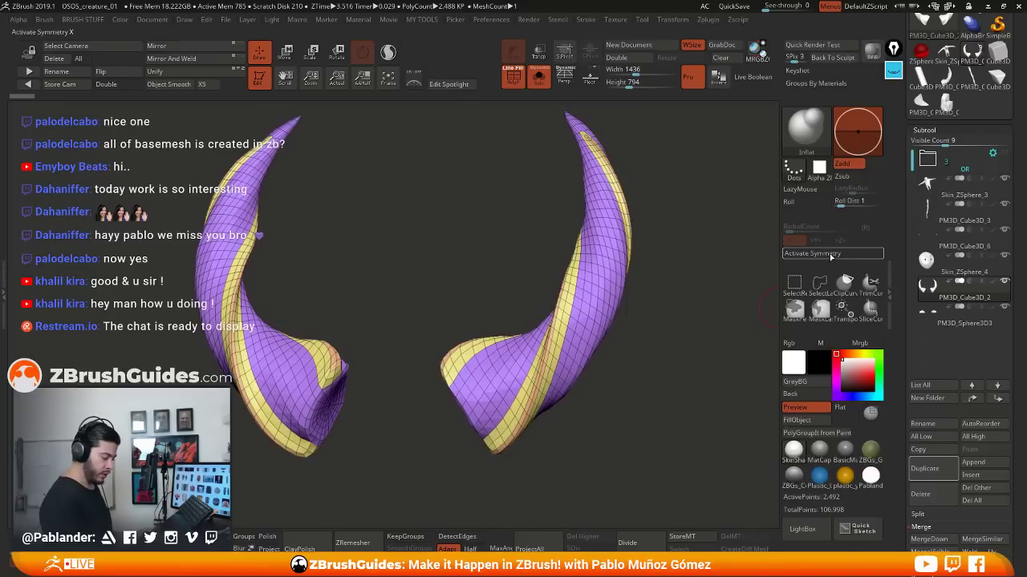
Activate X symmetry for the horns and set SelectRect as the selection brush
click(831, 255)
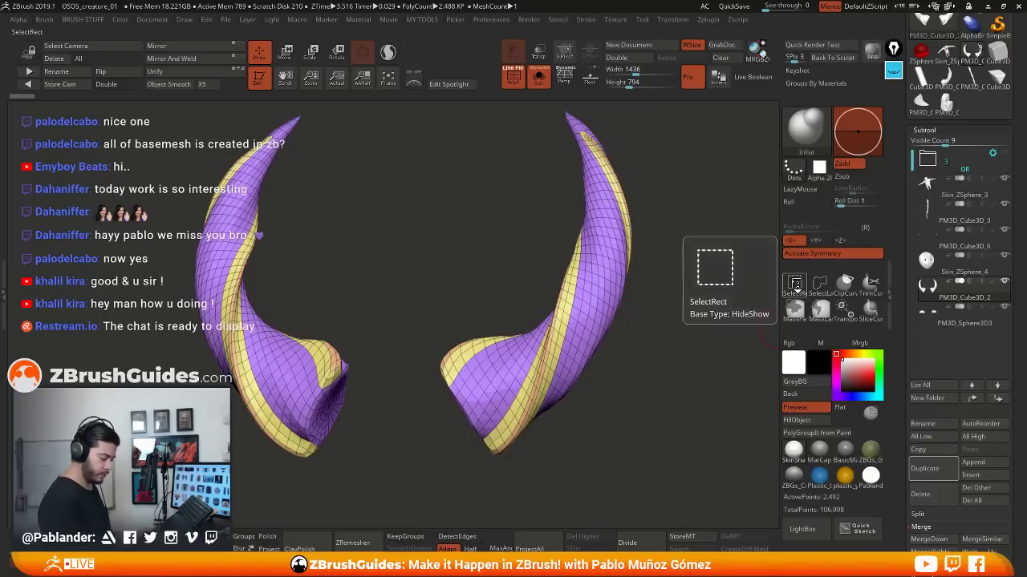
click(794, 284)
click(763, 308)
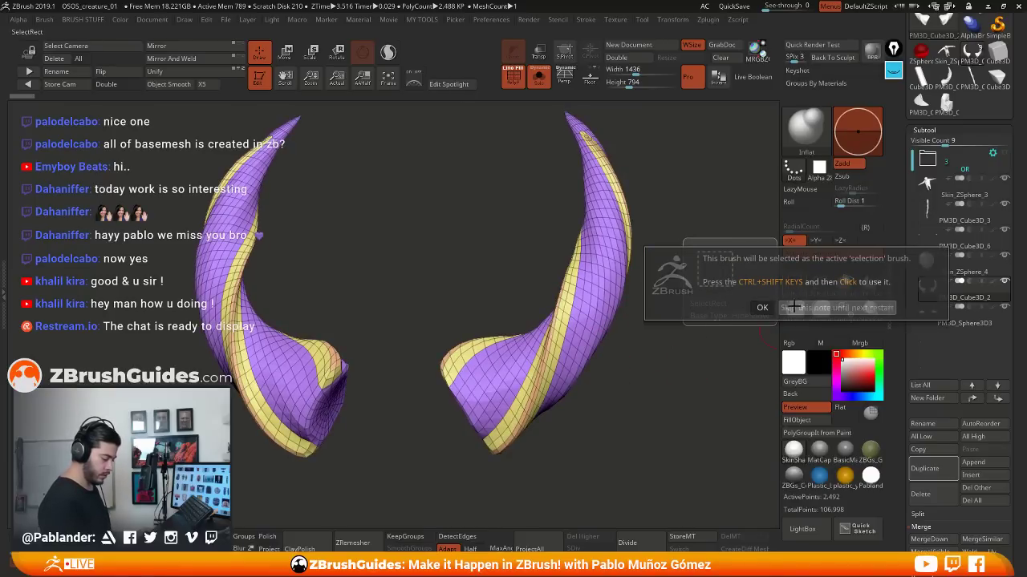
mouse_move(653, 326)
mouse_down()
mouse_move(660, 300)
mouse_move(674, 321)
mouse_move(661, 321)
mouse_up()
Switch the sculpting brush to Move for working on the horns
key(b)
click(627, 82)
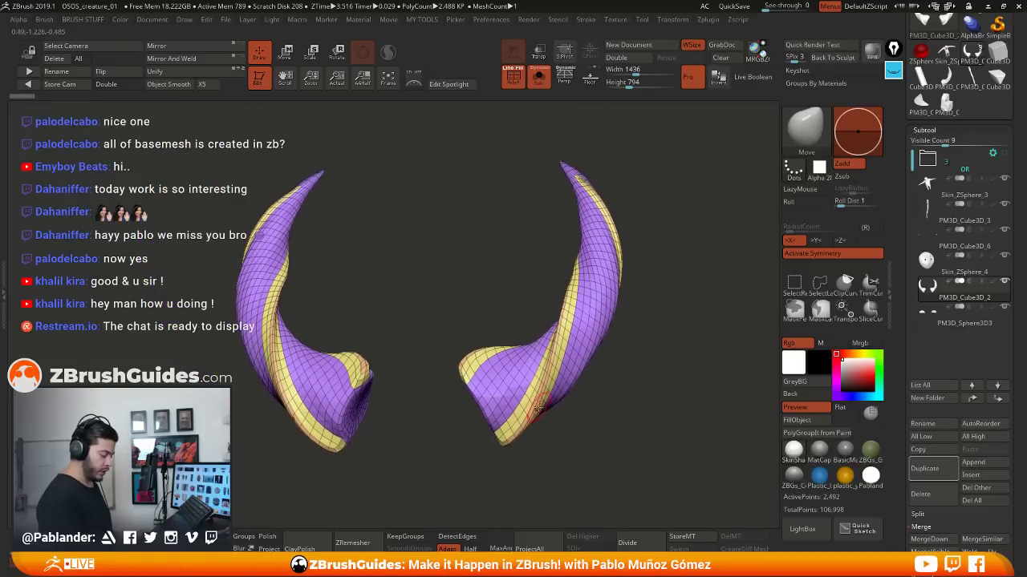
drag(609, 186, 585, 189)
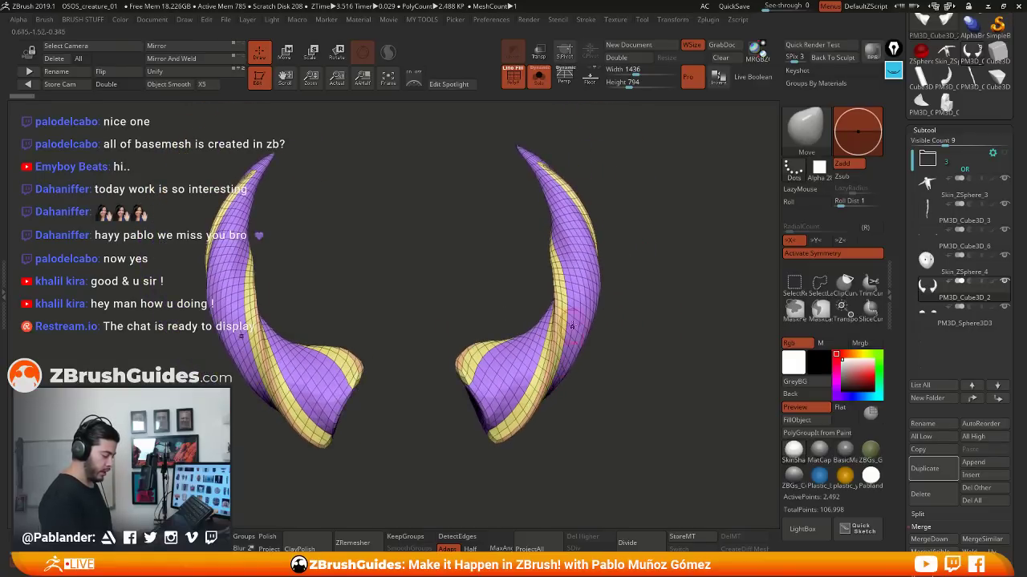
drag(572, 325, 609, 294)
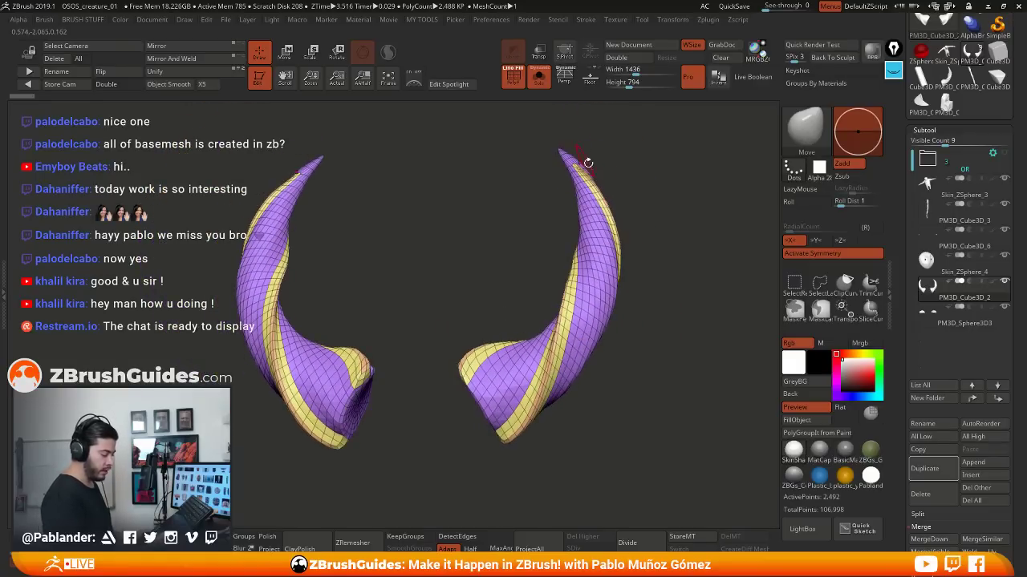
drag(589, 163, 616, 243)
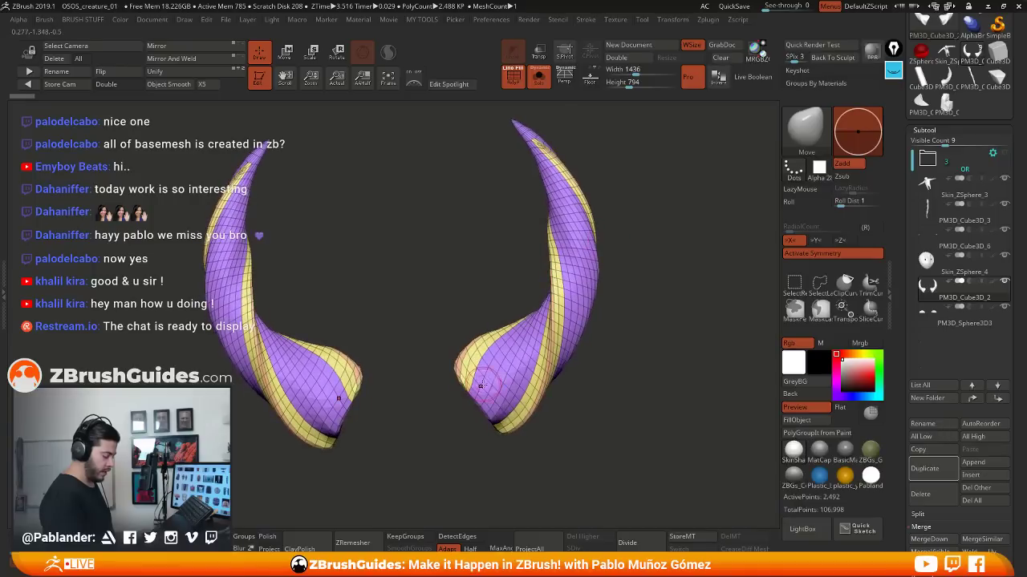
Outline and hatch in green the purple face that runs from one horn's tip down its outer side
click(894, 72)
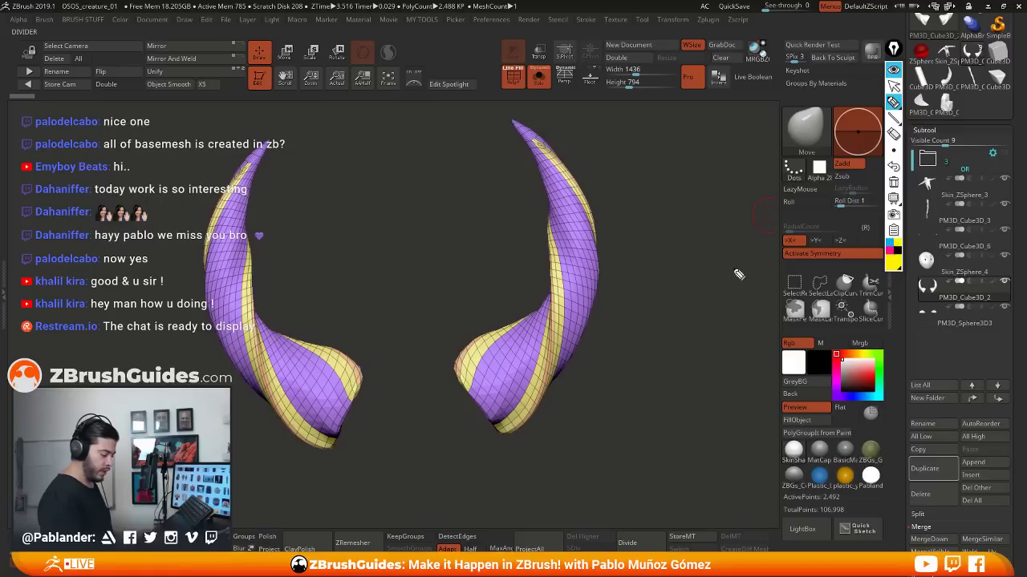
click(895, 263)
click(952, 155)
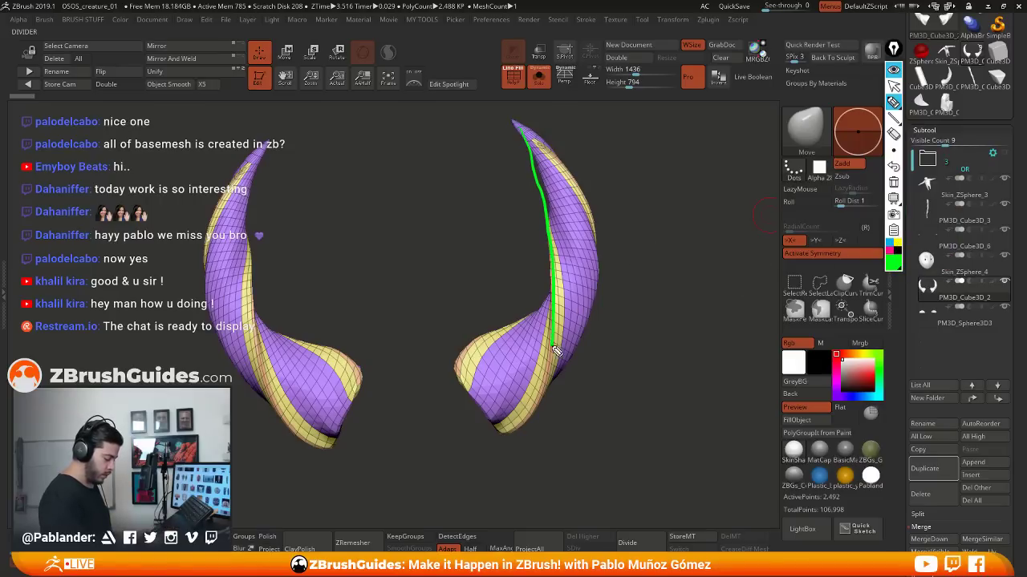
mouse_move(539, 145)
mouse_down()
mouse_move(597, 221)
mouse_move(592, 309)
mouse_up()
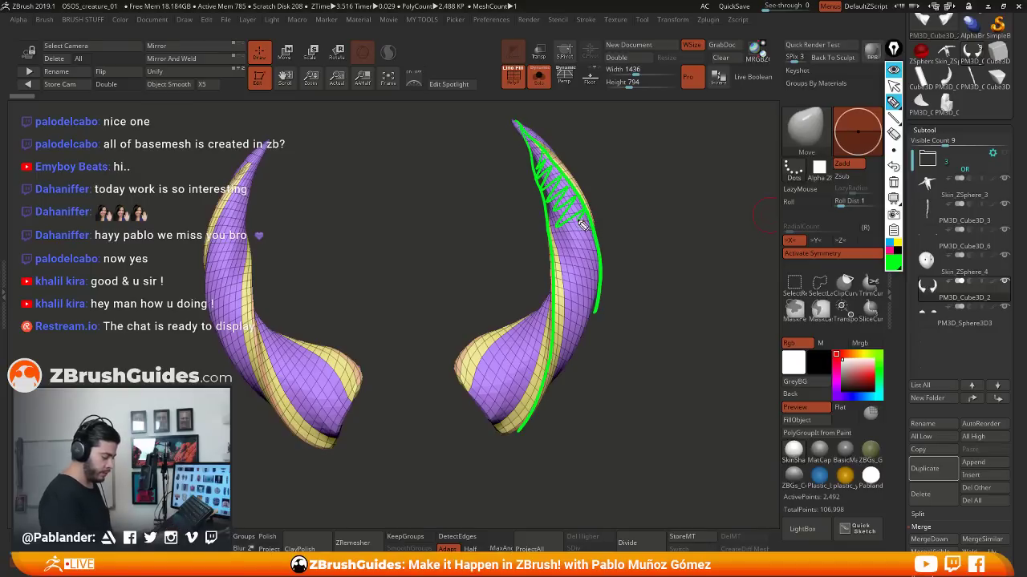
drag(601, 268, 561, 392)
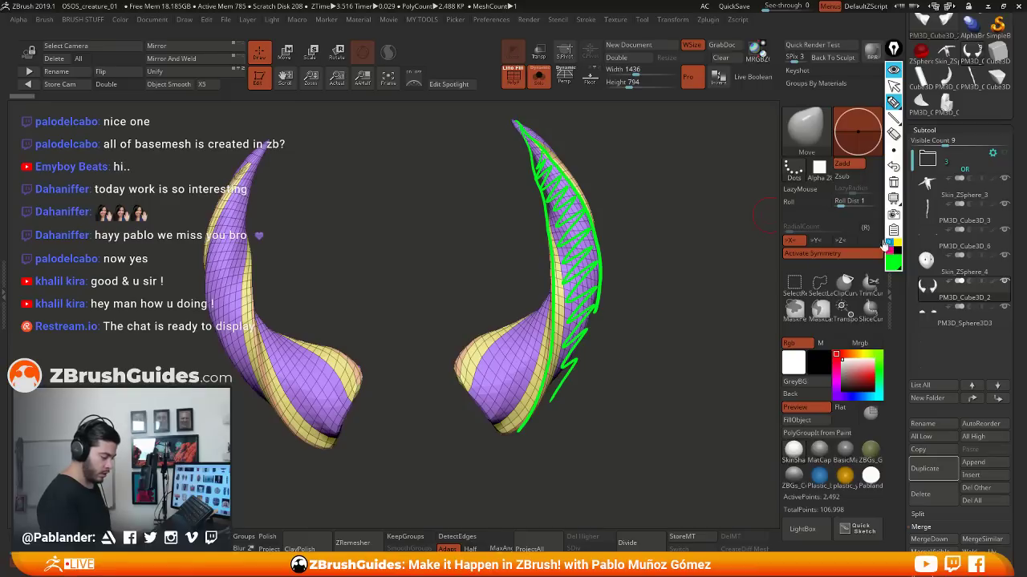
Outline and hatch the same horn's base face in blue, mark its back edge near the tip, and hide the annotations
click(888, 242)
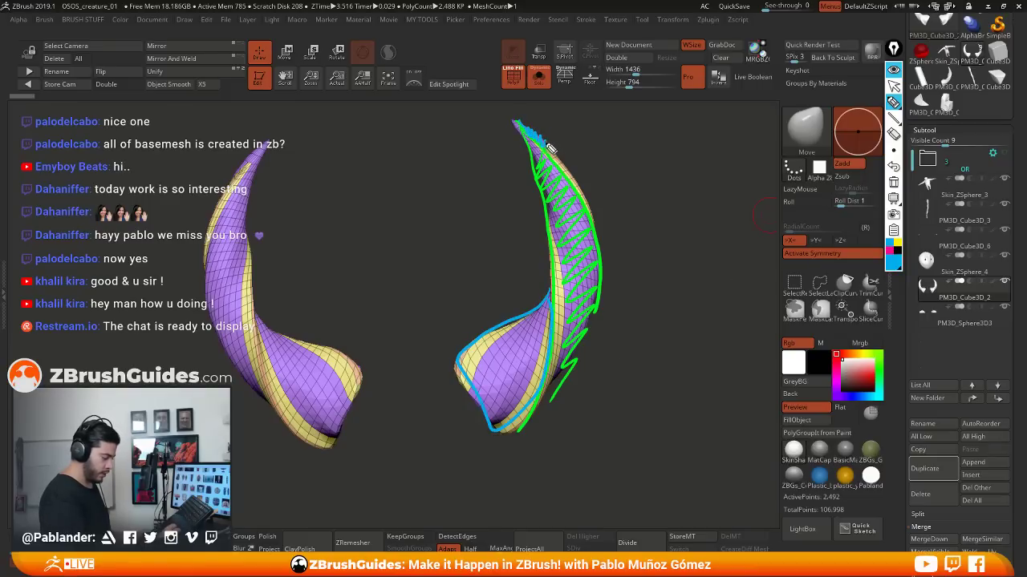
drag(478, 359, 533, 385)
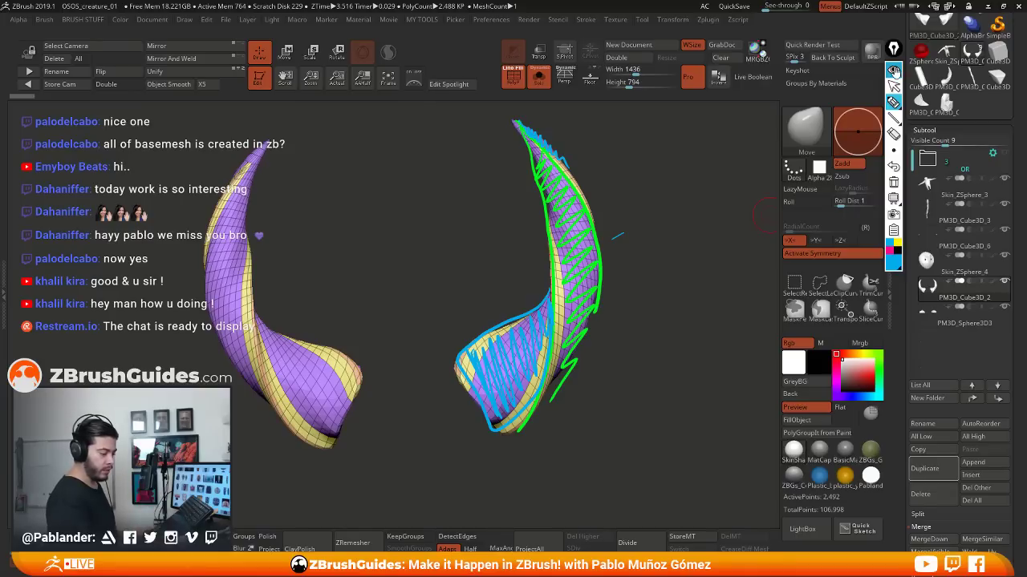
click(893, 70)
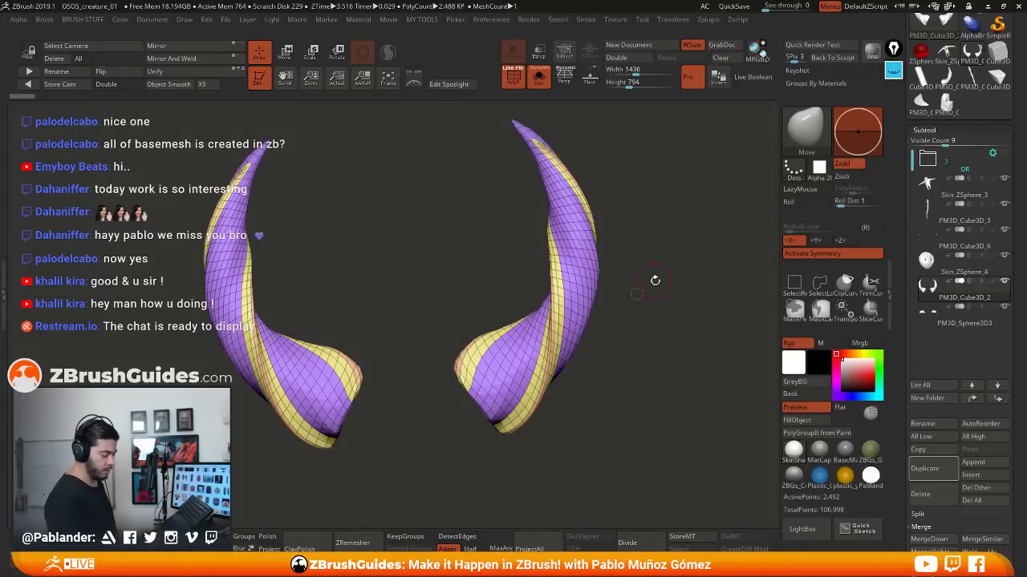
Show only the horns' purple polygroup and enable double-sided display
mouse_move(656, 282)
mouse_down()
mouse_move(623, 328)
mouse_move(651, 323)
mouse_move(642, 282)
mouse_move(645, 329)
mouse_move(666, 314)
mouse_up()
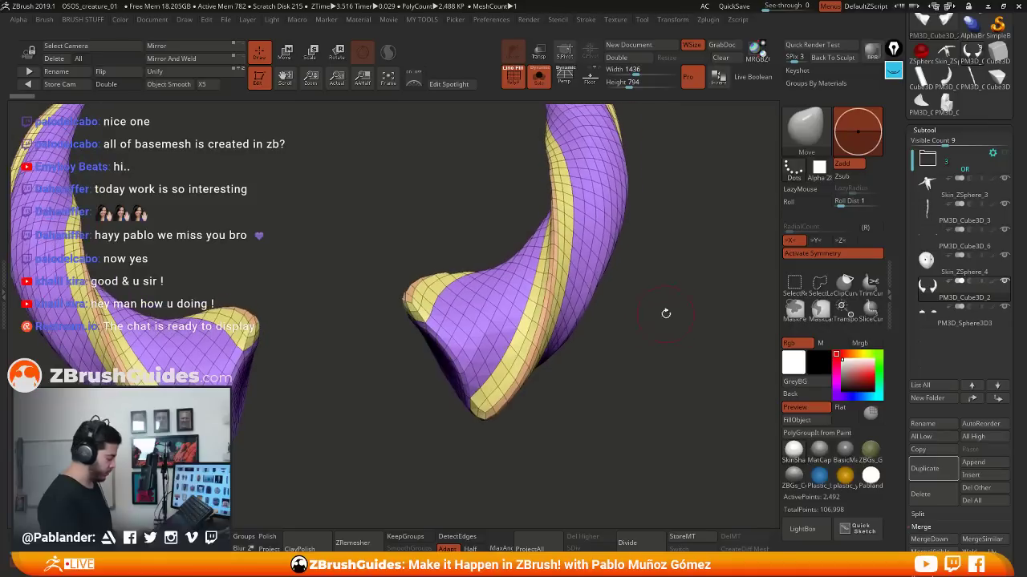
mouse_move(637, 353)
mouse_down()
mouse_move(566, 362)
mouse_move(586, 321)
mouse_up()
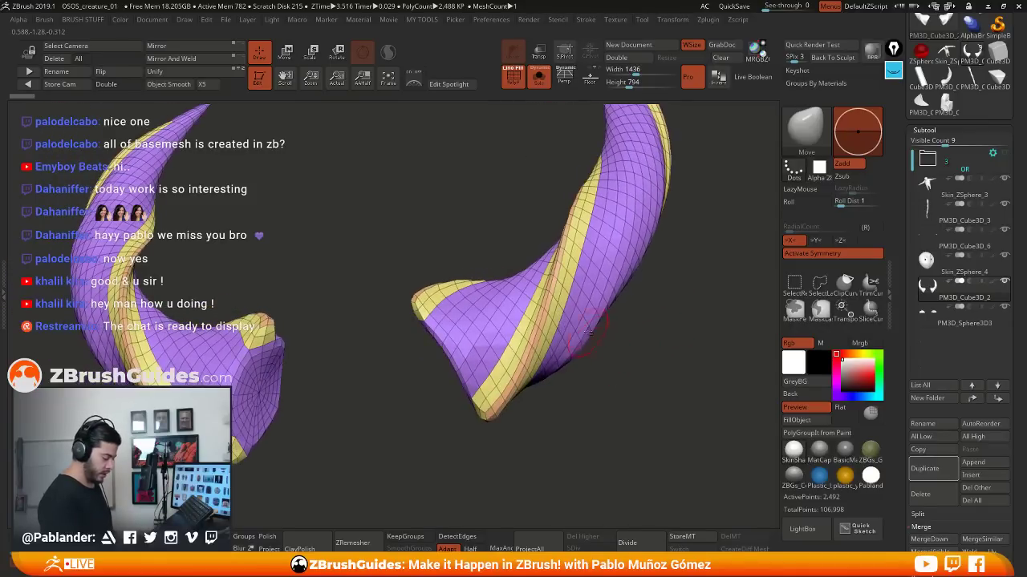
ctrl+shift+click(586, 321)
drag(642, 343, 691, 337)
click(114, 85)
drag(632, 369, 639, 380)
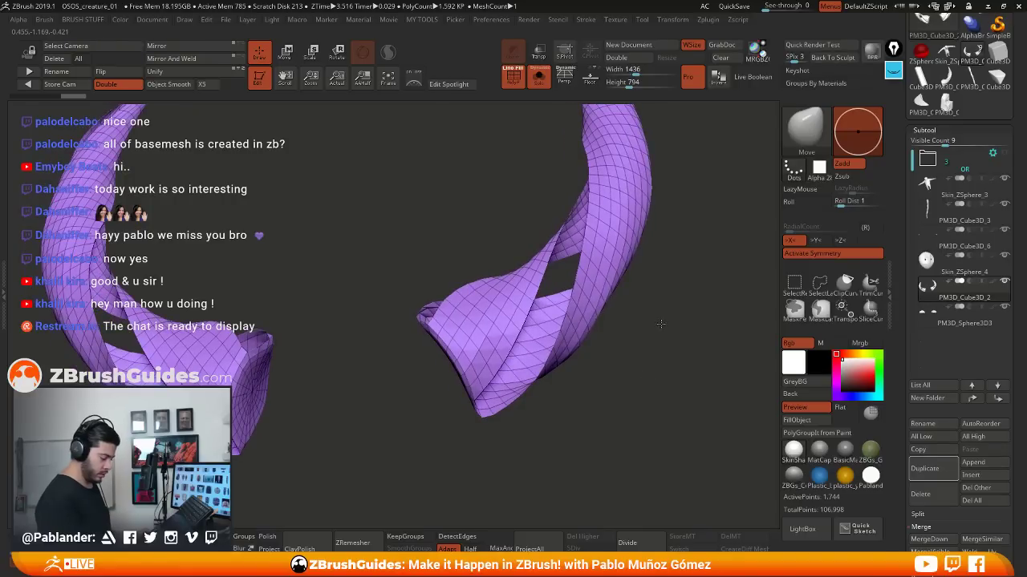
Hide the polygon strip that continues the front gap up to the horn tip, using SelectLasso on an edge
drag(660, 324, 571, 504)
mouse_move(618, 240)
mouse_down()
mouse_move(658, 232)
mouse_move(672, 200)
mouse_move(635, 189)
mouse_move(612, 210)
mouse_move(655, 271)
mouse_move(664, 395)
mouse_up()
key(space)
drag(669, 303, 651, 311)
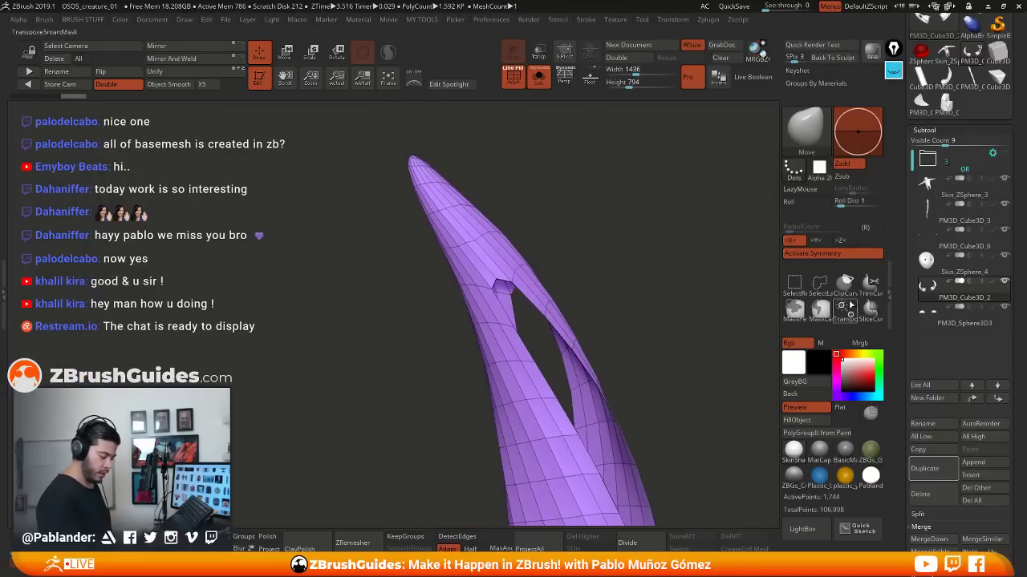
drag(612, 279, 652, 253)
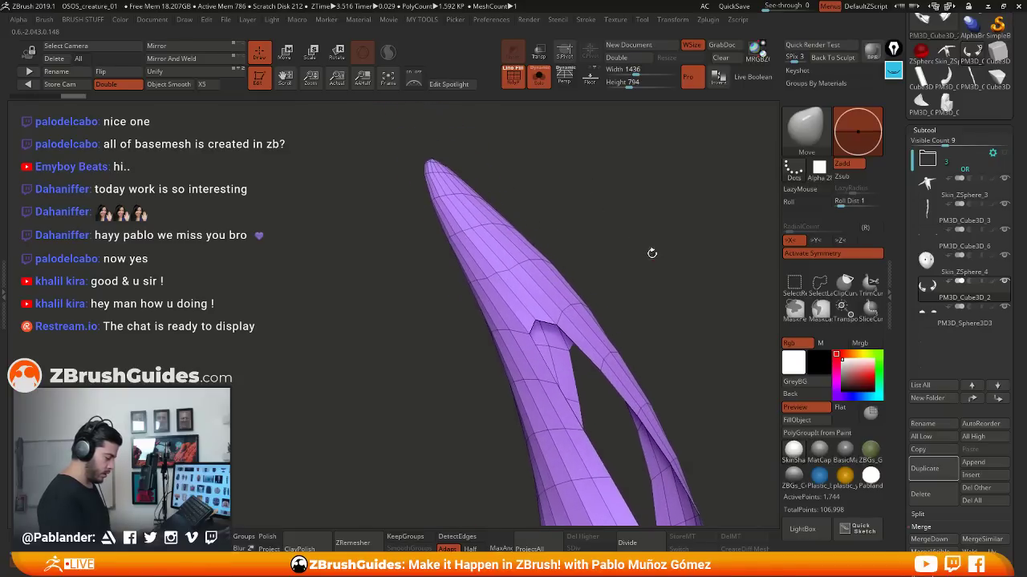
key(ctrl+shift)
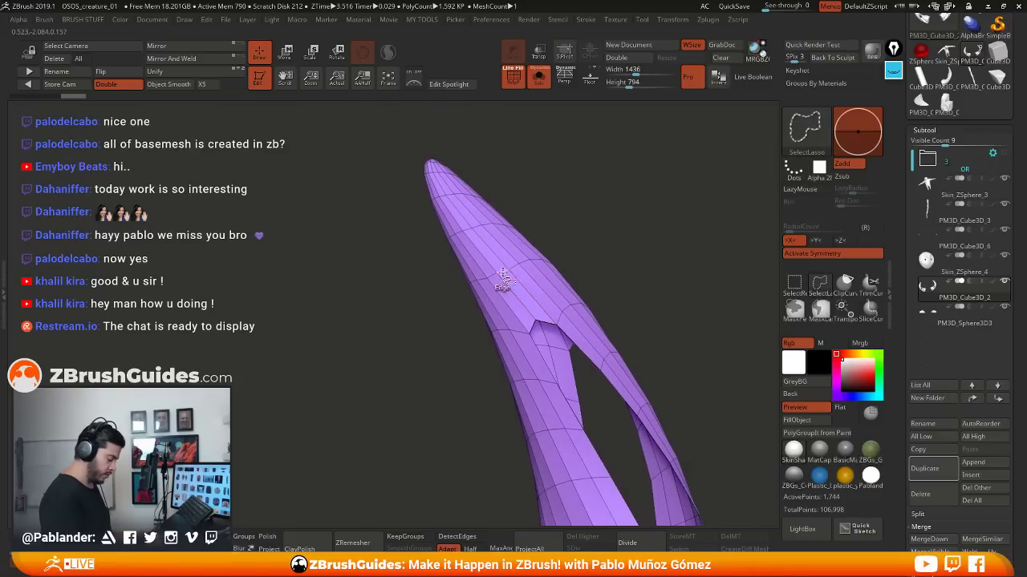
mouse_move(614, 271)
mouse_down()
mouse_move(626, 264)
mouse_move(632, 209)
mouse_move(646, 248)
mouse_move(632, 242)
mouse_up()
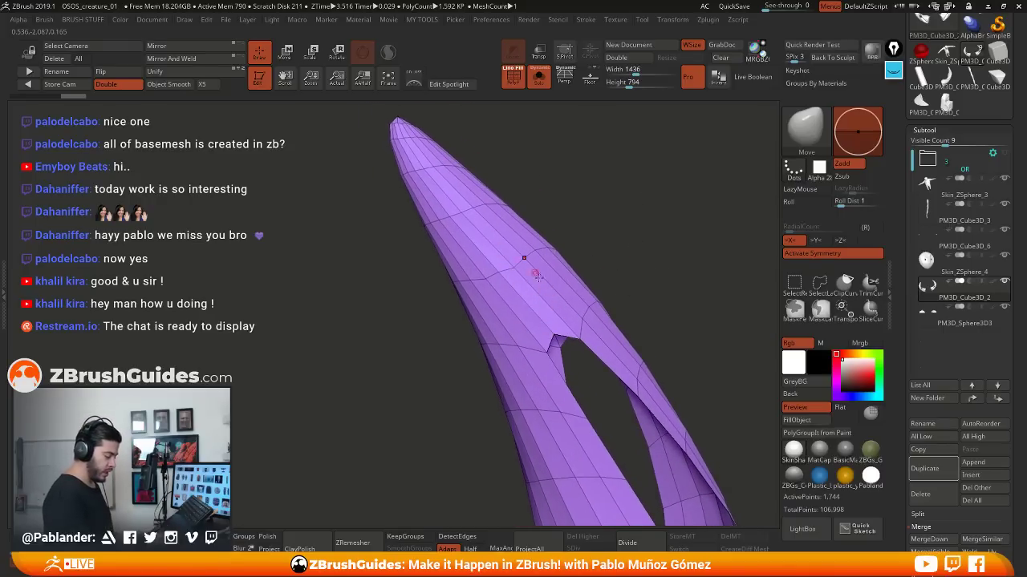
key(ctrl+shift)
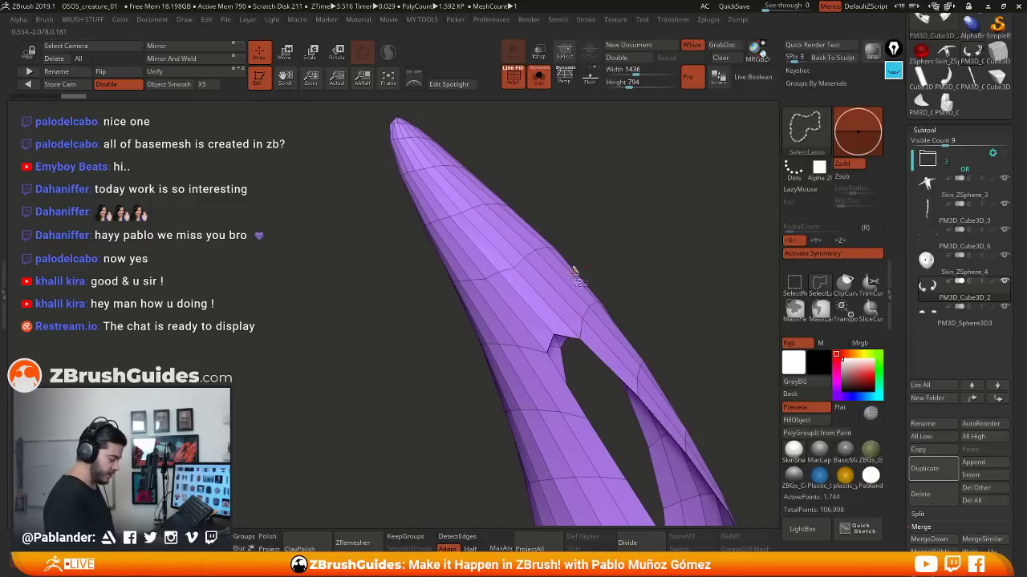
ctrl+shift+click(507, 270)
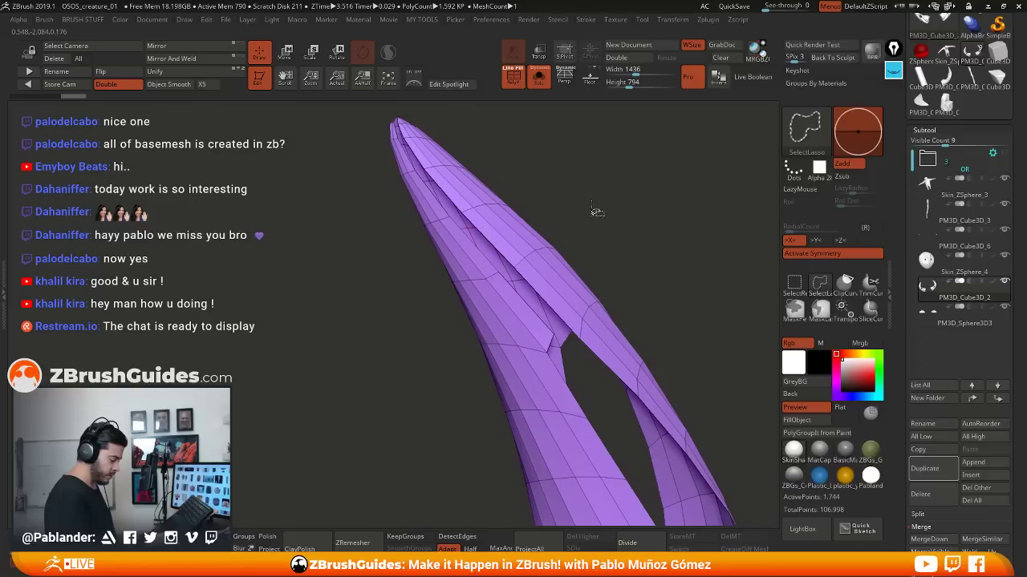
mouse_move(573, 209)
mouse_down()
mouse_move(554, 213)
mouse_move(576, 195)
mouse_move(625, 222)
mouse_move(450, 331)
mouse_up()
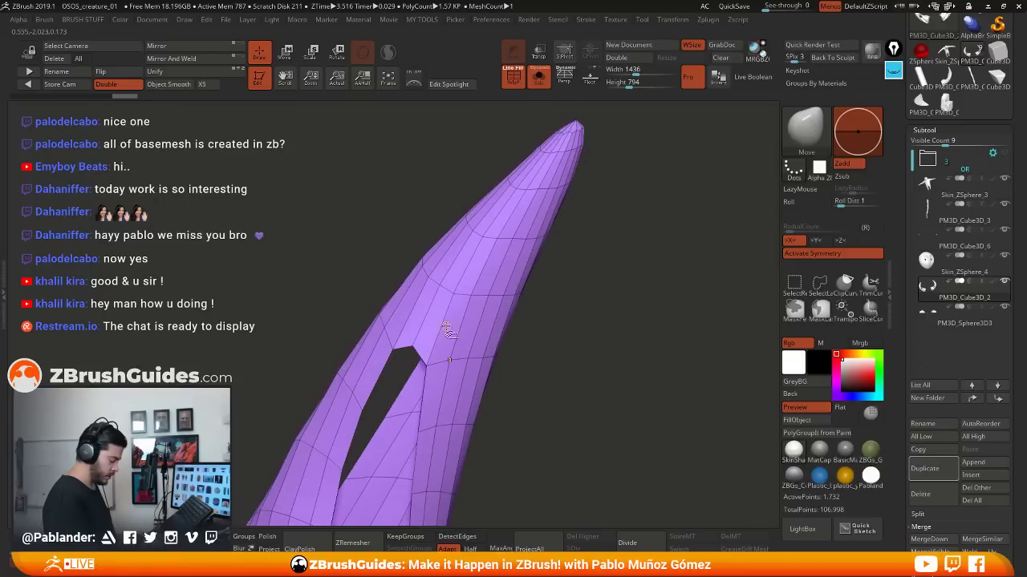
Hide further polygon strips between the other side's gap and the horn tip with SelectLasso
key(ctrl+shift)
mouse_move(597, 225)
mouse_down()
mouse_move(628, 216)
mouse_move(616, 202)
mouse_move(596, 238)
mouse_move(588, 335)
mouse_move(617, 260)
mouse_move(553, 259)
mouse_move(575, 268)
mouse_up()
key(ctrl+shift)
drag(570, 319, 592, 303)
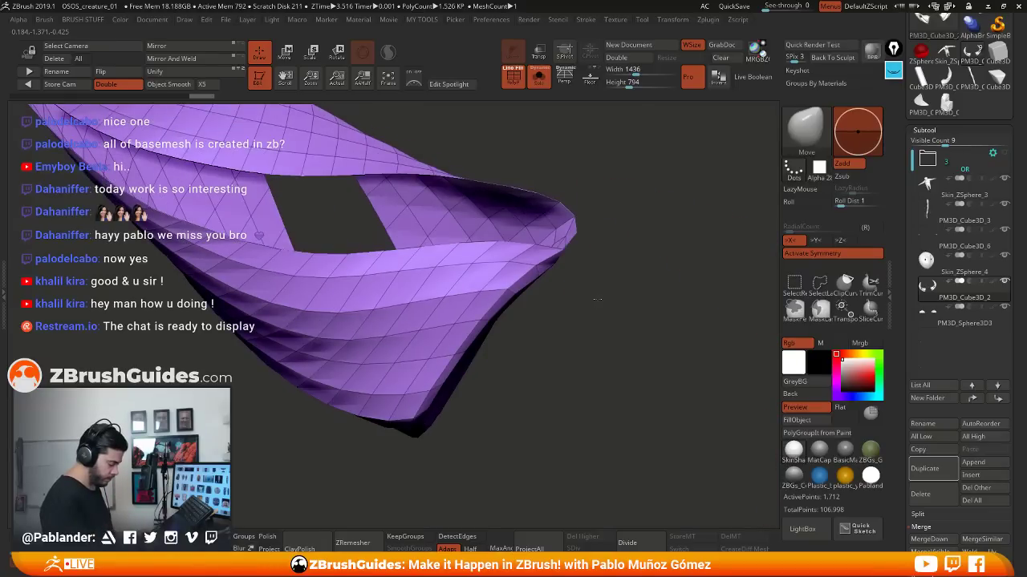
Hide the polygon strip between the front face and the rim at the horn's base
mouse_move(597, 300)
mouse_down()
mouse_move(614, 361)
mouse_move(564, 391)
mouse_move(536, 264)
mouse_up()
ctrl+shift+right_click(533, 260)
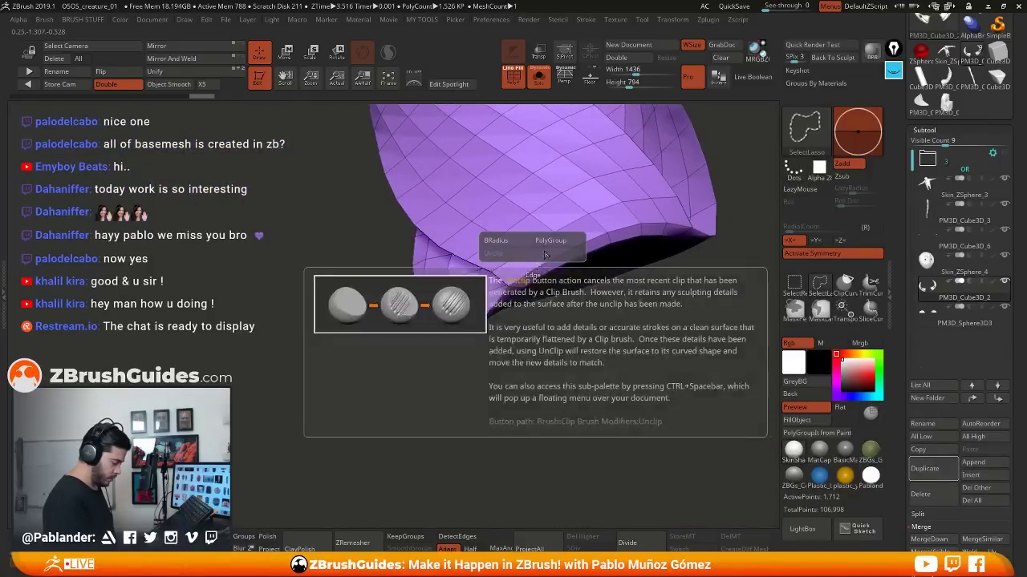
ctrl+shift+click(532, 259)
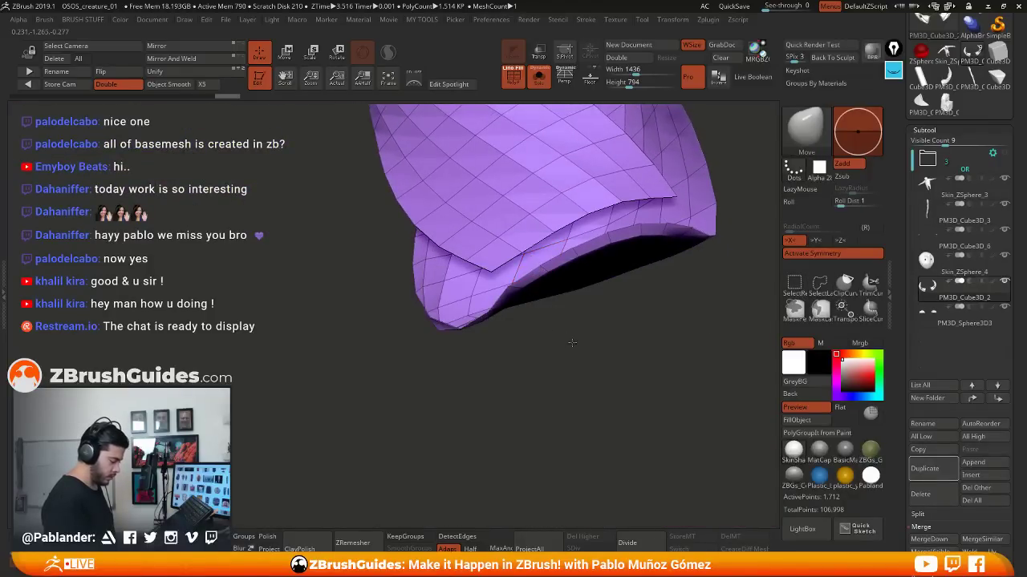
Hide the remaining polygon strip along the underside of the horn's base with SelectLasso
mouse_move(572, 344)
mouse_down()
mouse_move(624, 317)
mouse_move(620, 294)
mouse_up()
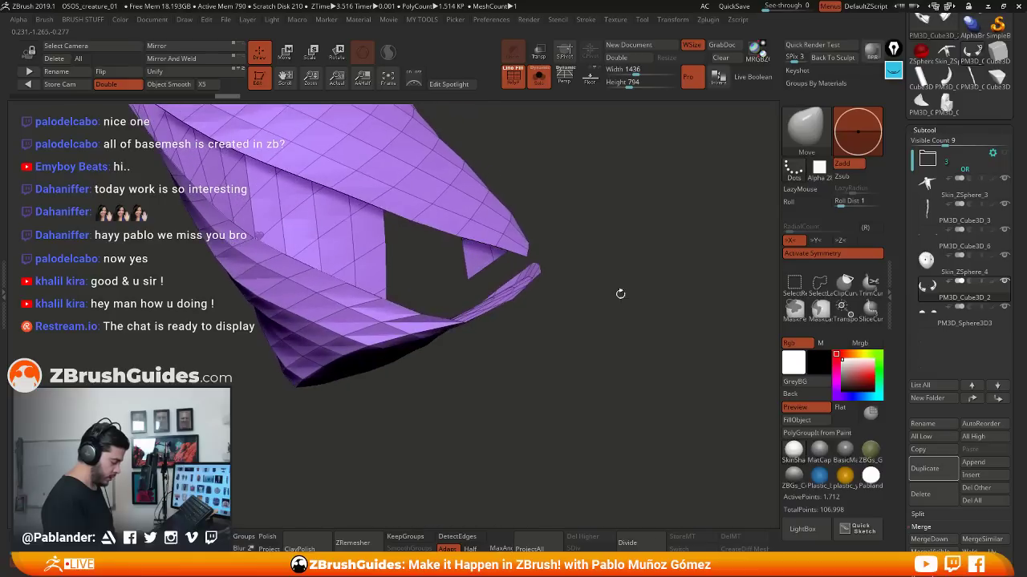
ctrl+shift+click(397, 335)
key(ctrl+z)
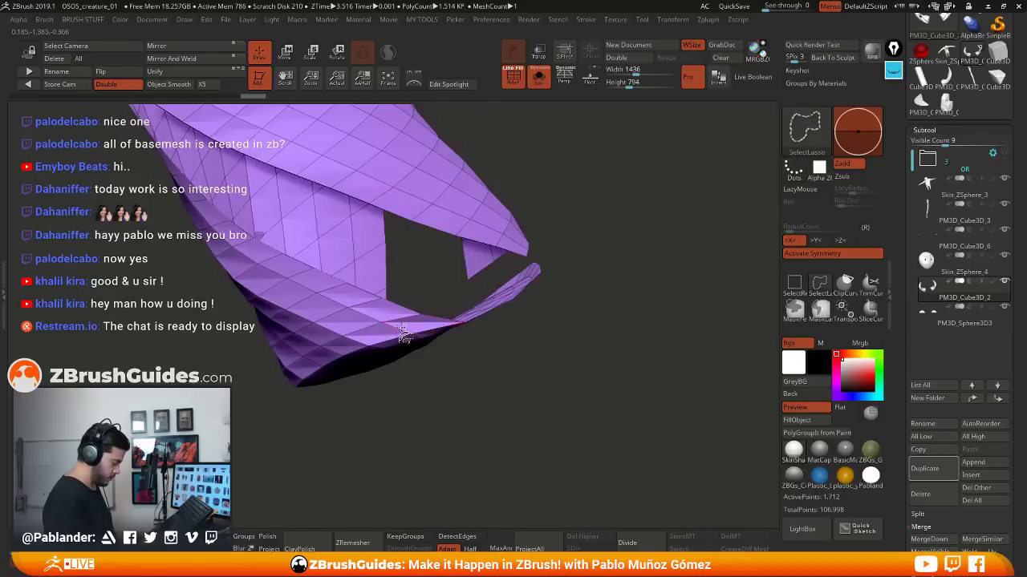
ctrl+shift+click(396, 333)
drag(581, 345, 501, 148)
right_click(494, 193)
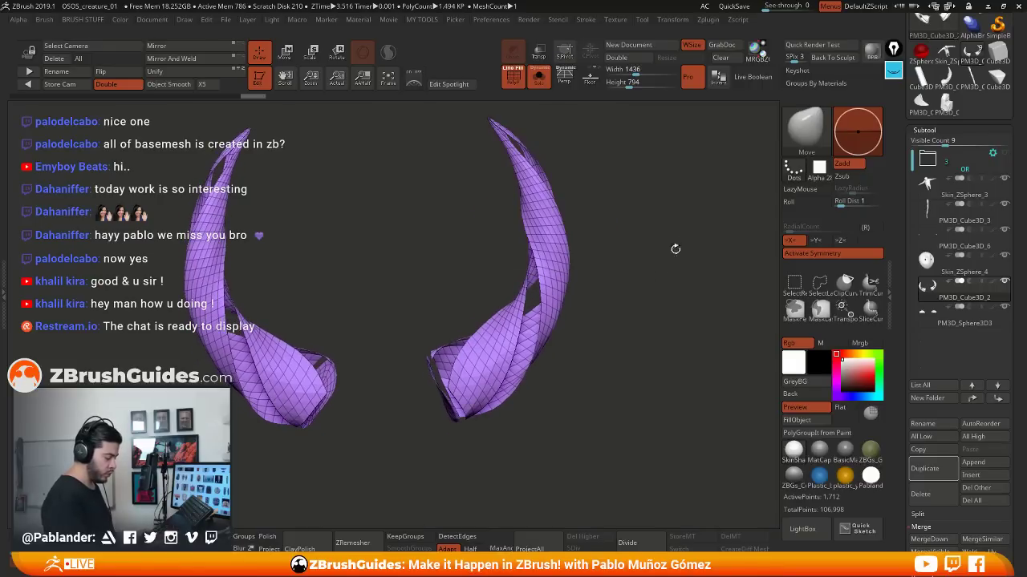
Apply Auto Groups to the visible horn pieces so each separated face gets its own polygroup
drag(653, 279, 634, 269)
drag(501, 383, 626, 269)
key(1)
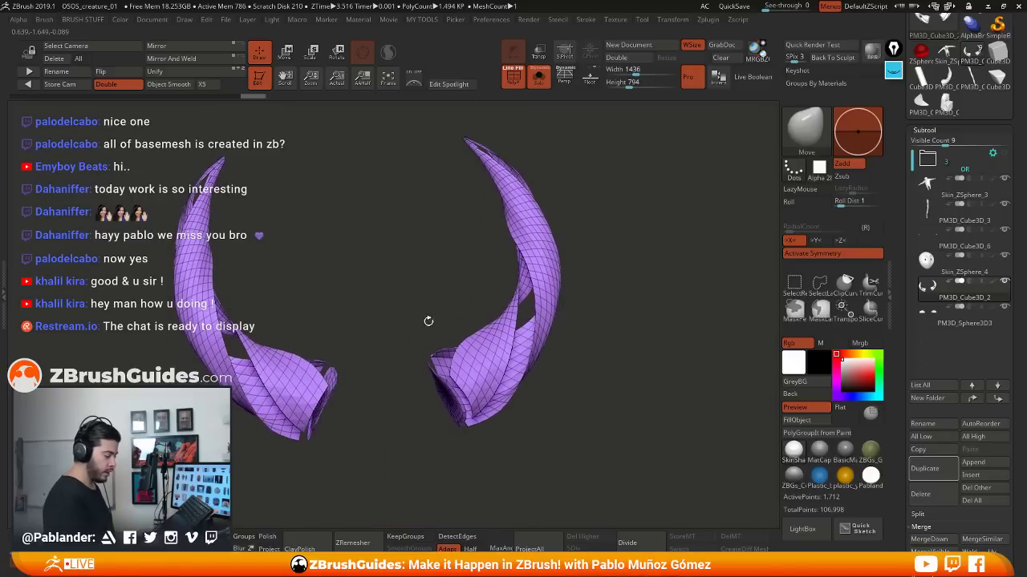
key(2)
click(632, 150)
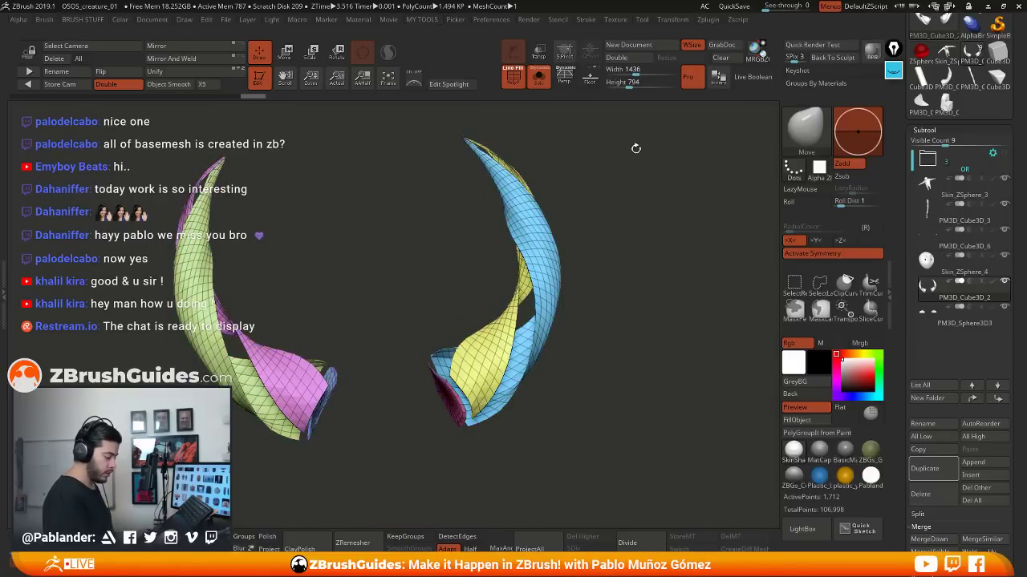
Show the complete horns again and isolate the yellow strips that run between the twisting faces
drag(633, 160, 607, 303)
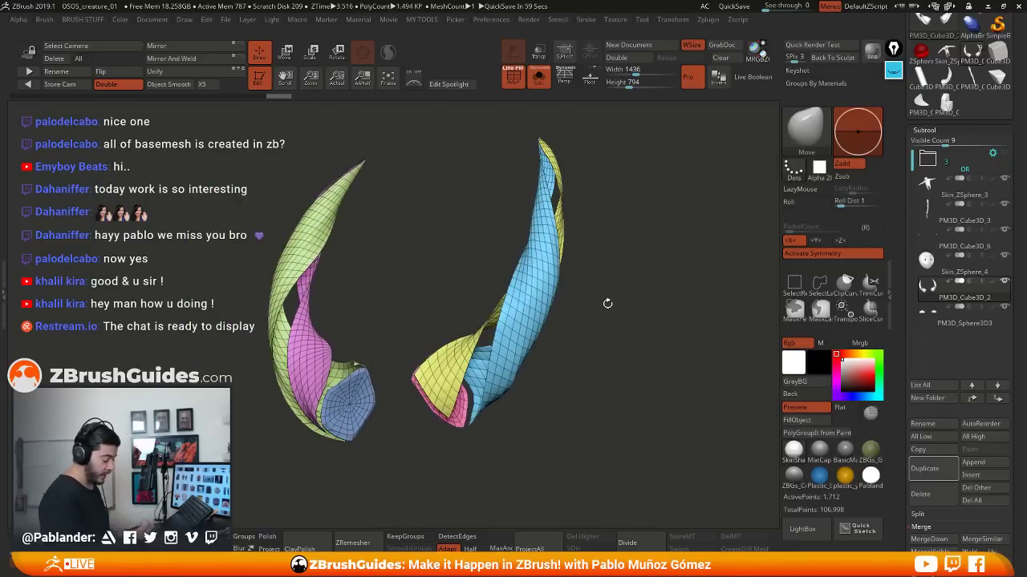
drag(603, 274, 564, 257)
drag(570, 343, 643, 288)
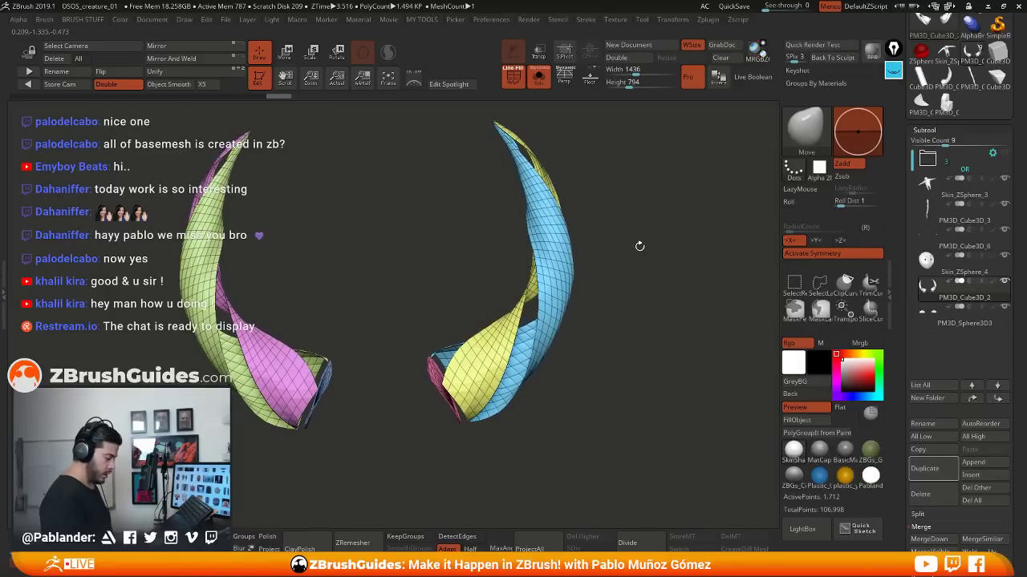
key(ctrl+shift)
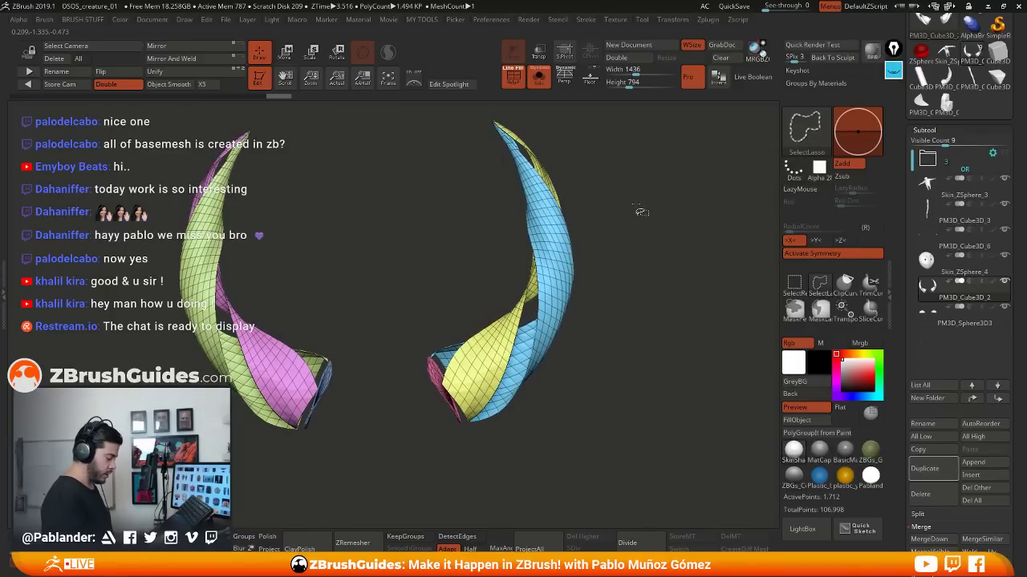
ctrl+shift+click(642, 212)
mouse_move(634, 252)
mouse_down()
mouse_move(626, 243)
mouse_move(618, 351)
mouse_up()
drag(604, 351, 598, 315)
ctrl+shift+click(515, 311)
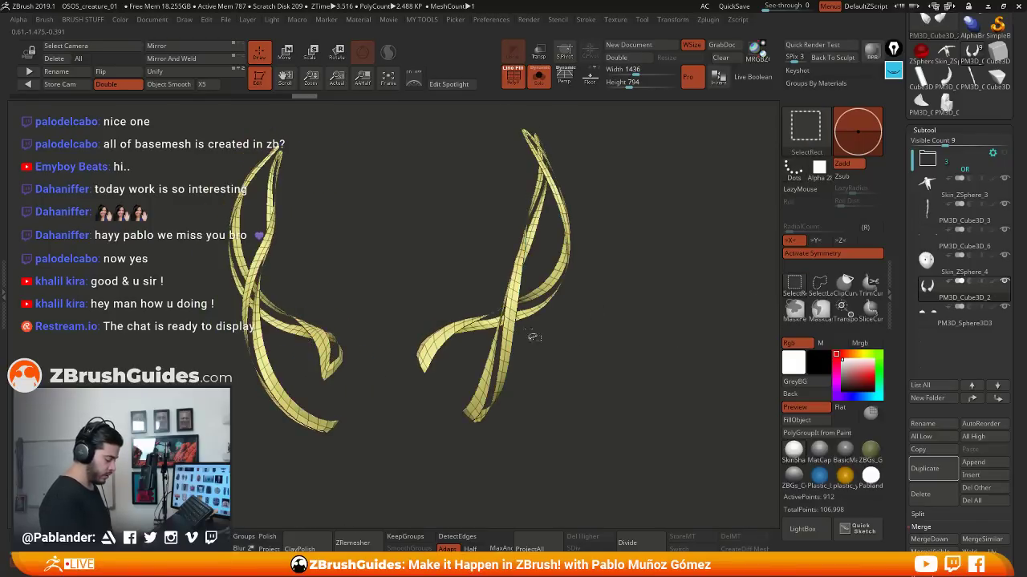
Inspect the thin orange edge strips separately and isolate the wider yellow strips again
drag(539, 339, 589, 311)
ctrl+shift+click(501, 340)
ctrl+shift+drag(613, 296, 619, 323)
mouse_move(636, 316)
mouse_down()
mouse_move(574, 315)
mouse_move(647, 320)
mouse_up()
right_drag(645, 321, 575, 303)
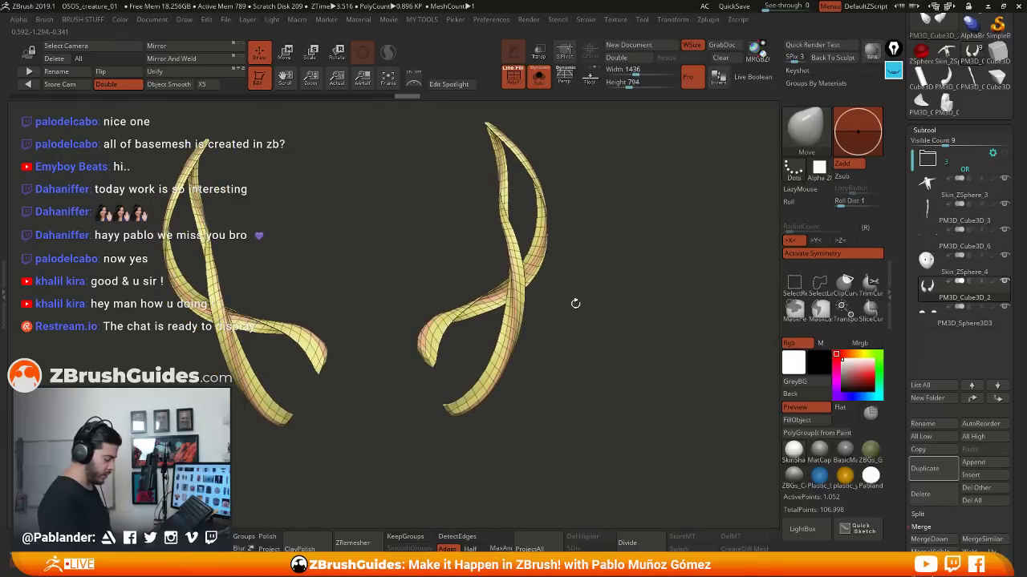
ctrl+shift+click(522, 302)
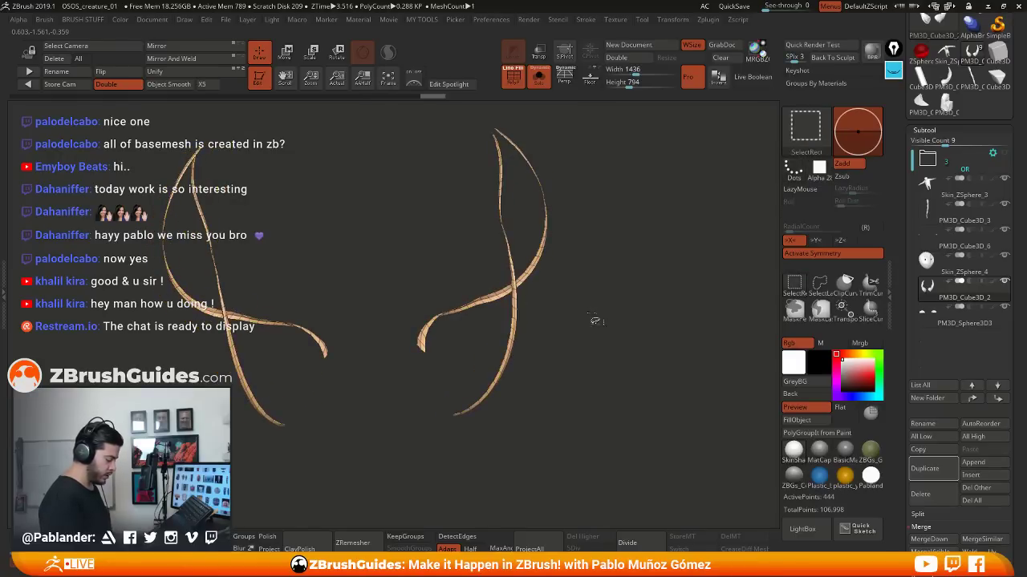
ctrl+shift+click(596, 321)
ctrl+shift+click(526, 298)
Hide the polygons joining the yellow strips at the horn's base with SelectLasso
drag(612, 318, 600, 320)
right_drag(600, 320, 539, 361)
right_drag(509, 210, 549, 337)
key(ctrl+shift)
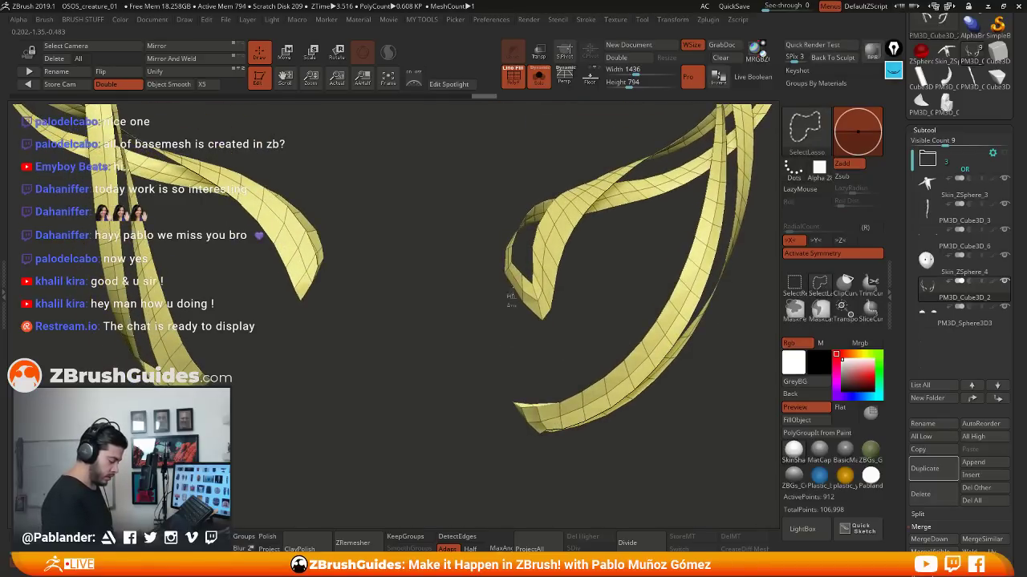
ctrl+alt+shift+drag(529, 303, 511, 334)
mouse_move(549, 343)
right_down()
mouse_move(565, 298)
mouse_move(558, 357)
mouse_move(547, 341)
mouse_move(543, 383)
right_up()
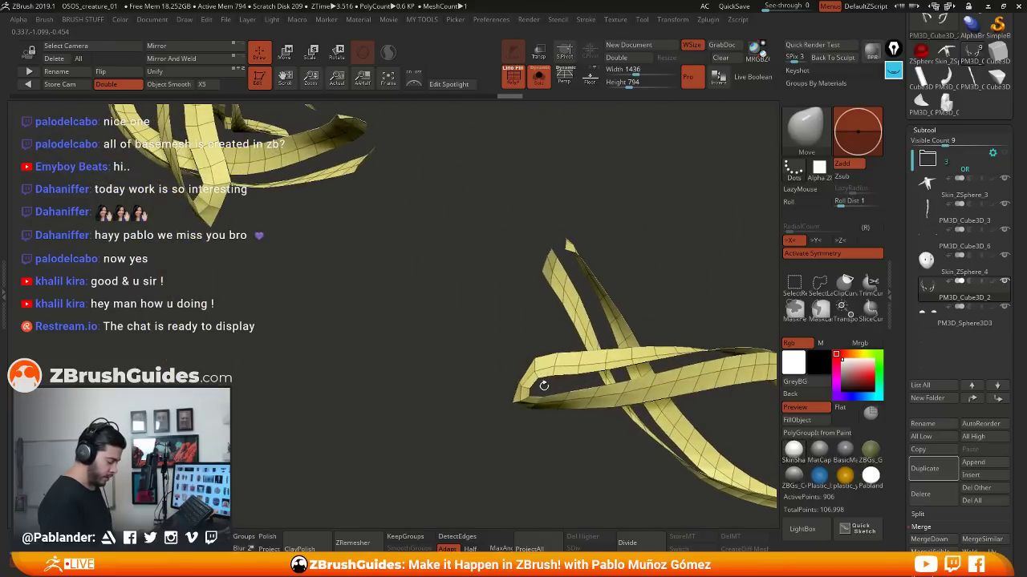
key(ctrl+shift)
ctrl+alt+shift+drag(534, 383, 525, 393)
Hide the polygon loops connecting the yellow strips at the horn's tip
mouse_move(539, 388)
ctrl+right_down()
mouse_move(542, 353)
mouse_move(575, 353)
mouse_move(576, 236)
mouse_move(589, 228)
mouse_move(555, 279)
ctrl+right_up()
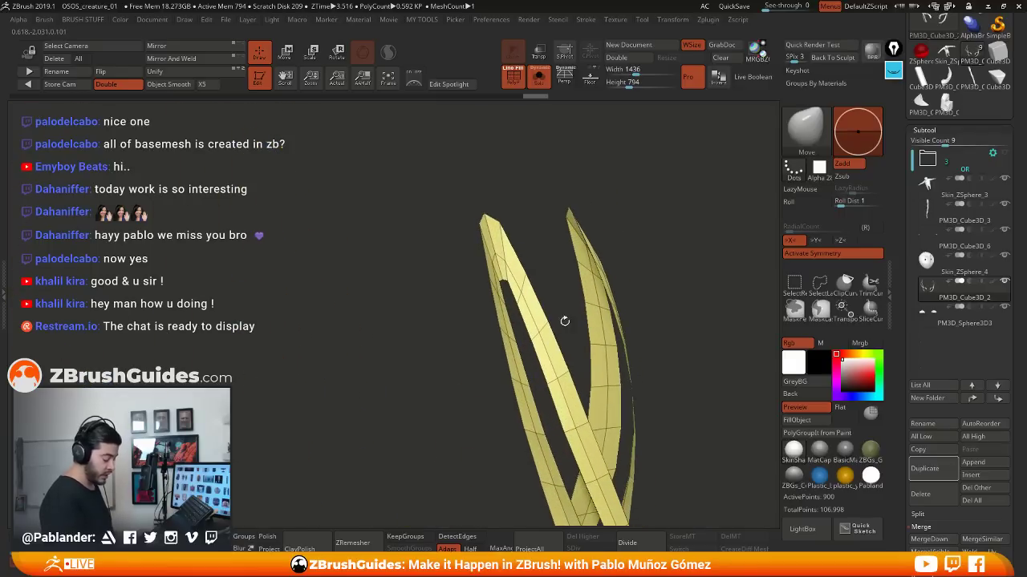
mouse_move(565, 321)
right_down()
mouse_move(635, 255)
mouse_move(635, 213)
mouse_move(526, 244)
right_up()
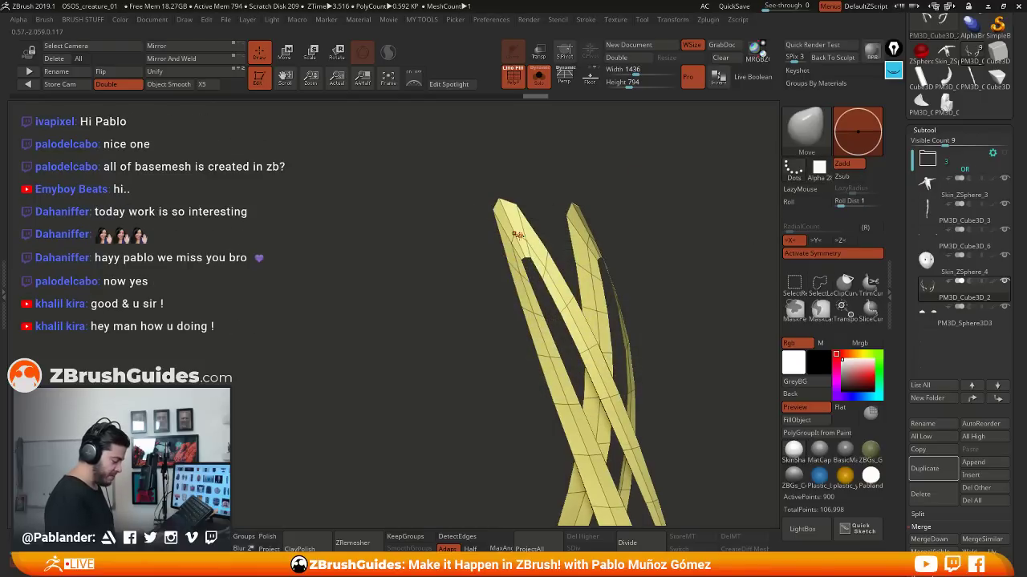
key(ctrl+shift)
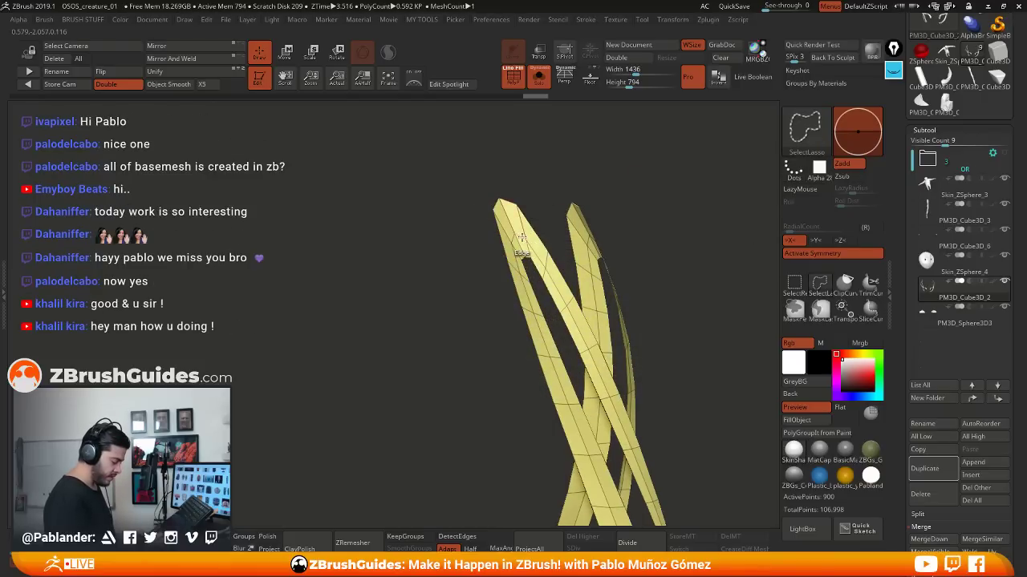
ctrl+shift+click(521, 239)
ctrl+shift+click(513, 239)
right_drag(638, 229, 658, 227)
drag(657, 227, 571, 243)
key(ctrl+shift)
ctrl+shift+click(567, 243)
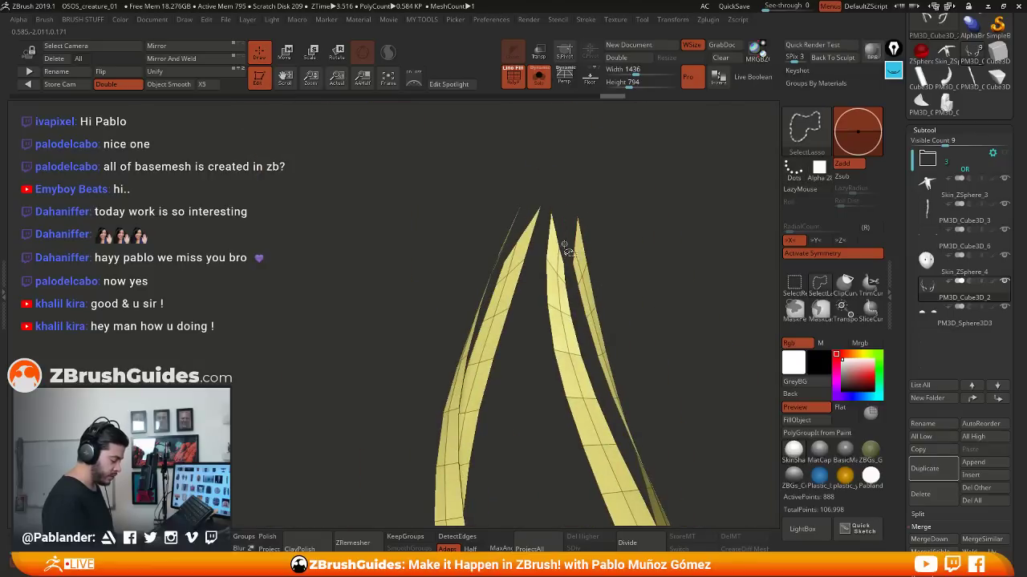
mouse_move(588, 369)
ctrl+right_down()
mouse_move(535, 248)
mouse_move(577, 245)
ctrl+right_up()
Apply Auto Groups to the separated yellow strips and show the complete horns again
drag(585, 297, 669, 273)
key(2)
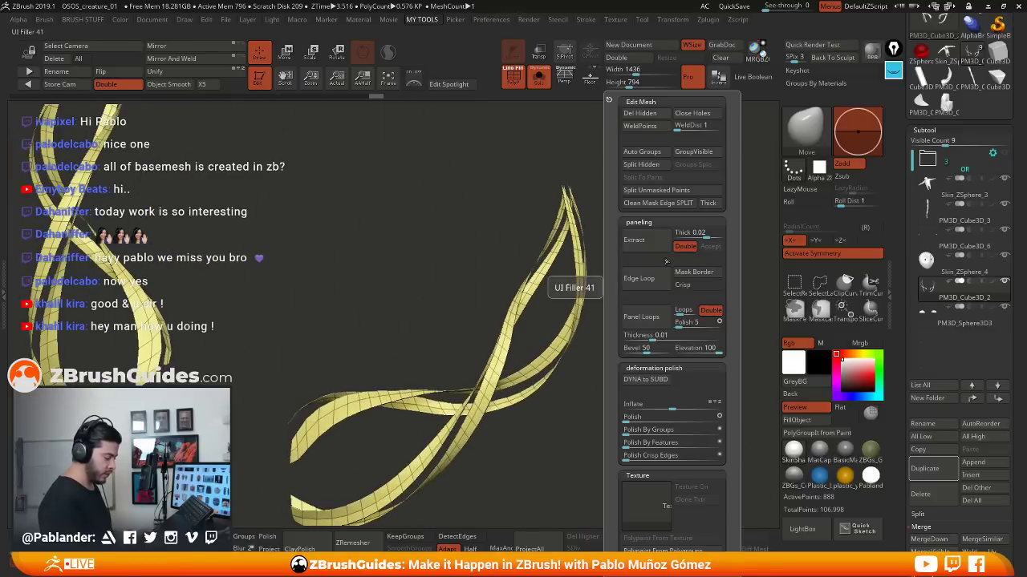
click(654, 153)
ctrl+shift+click(656, 280)
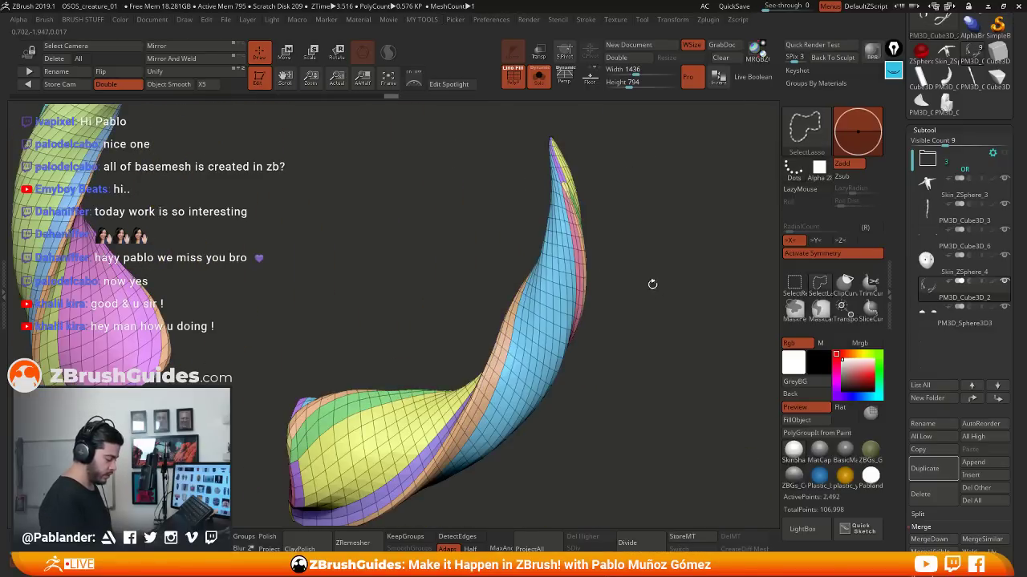
drag(653, 284, 645, 306)
drag(648, 343, 633, 305)
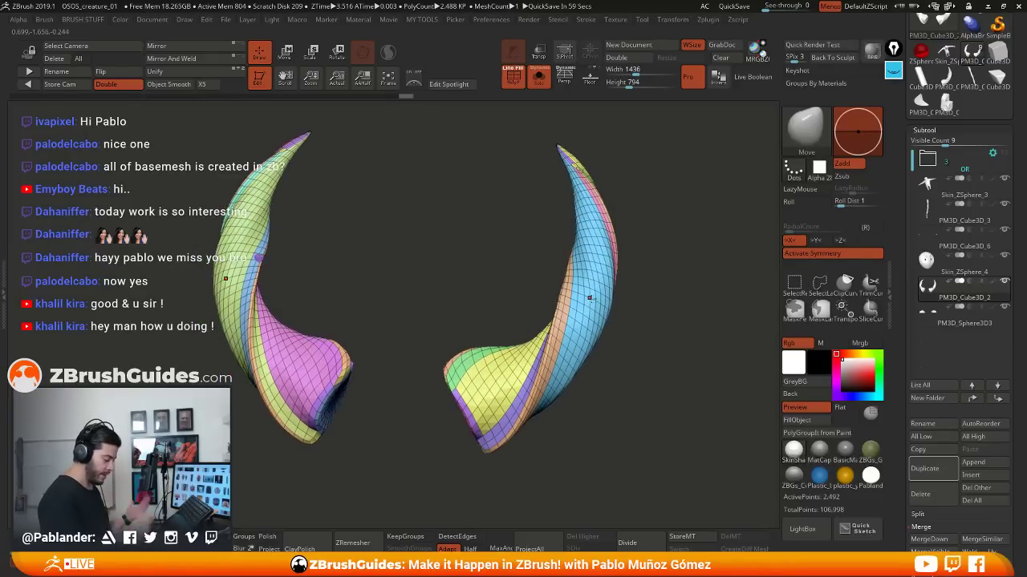
Isolate the matching blue and green faces of the two horns, merge them into one polygroup, and show the whole mesh
drag(625, 355, 634, 338)
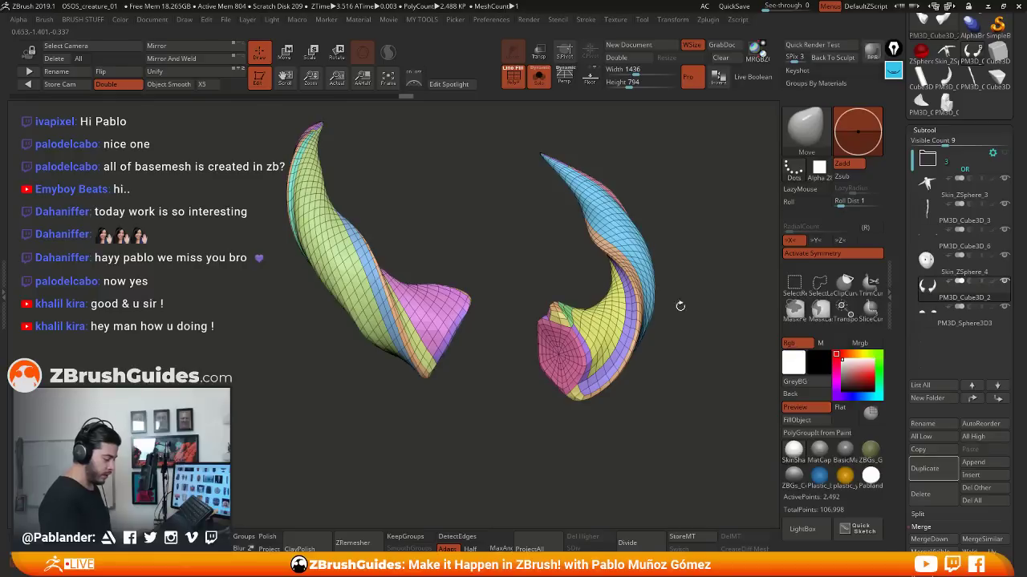
drag(681, 304, 663, 295)
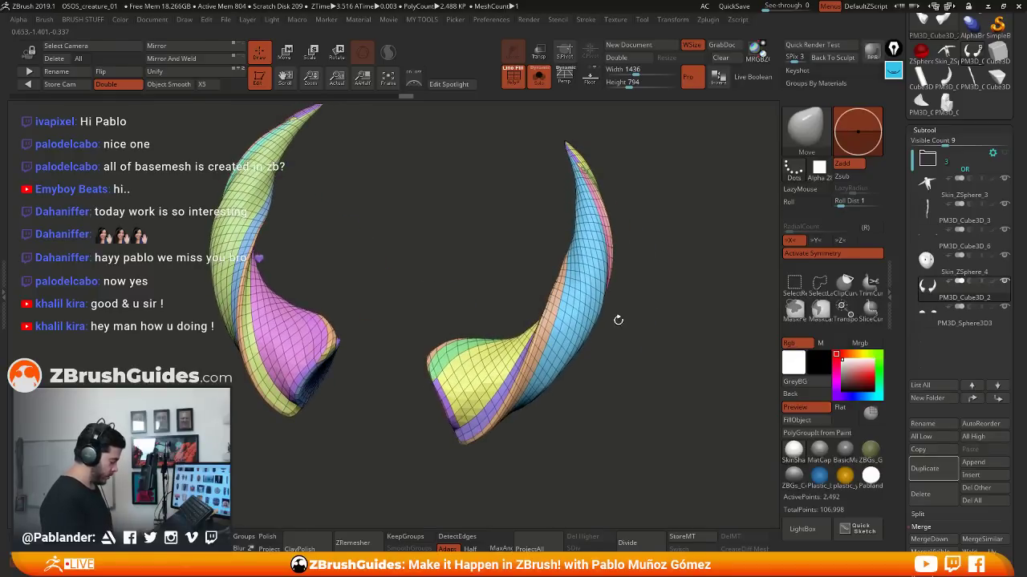
ctrl+shift+click(586, 288)
ctrl+shift+click(643, 281)
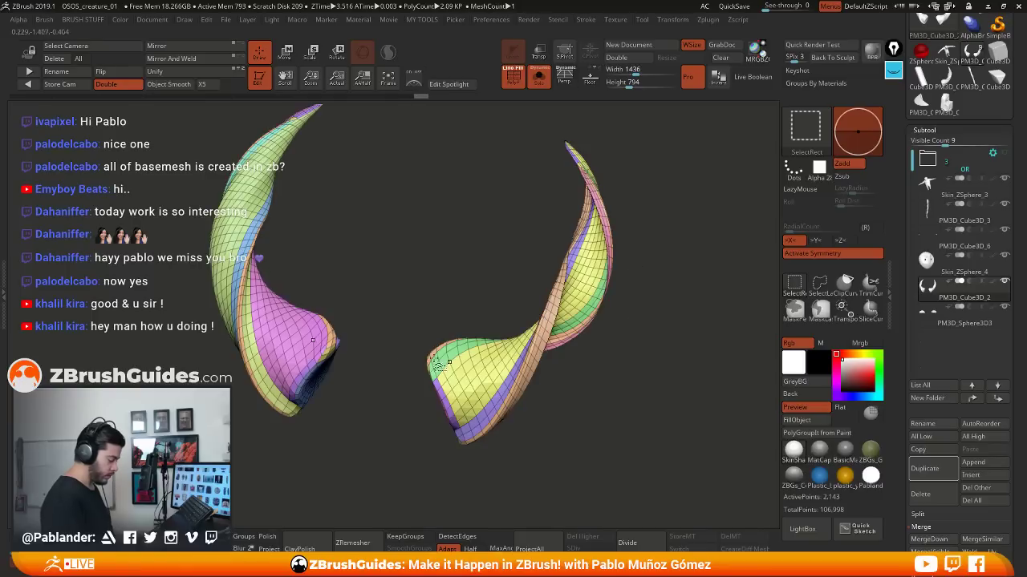
drag(657, 263, 710, 259)
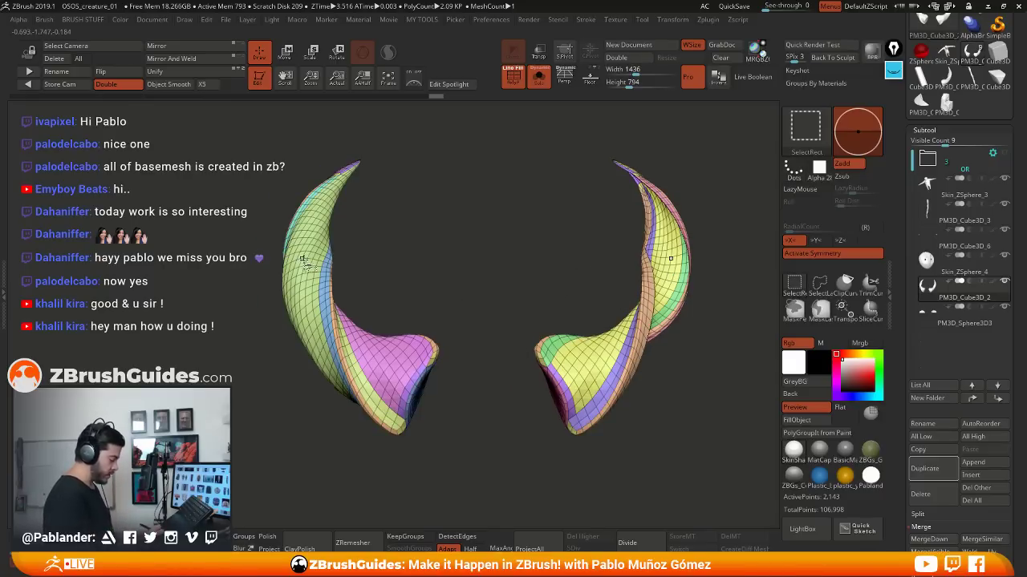
ctrl+shift+click(305, 262)
ctrl+shift+click(491, 264)
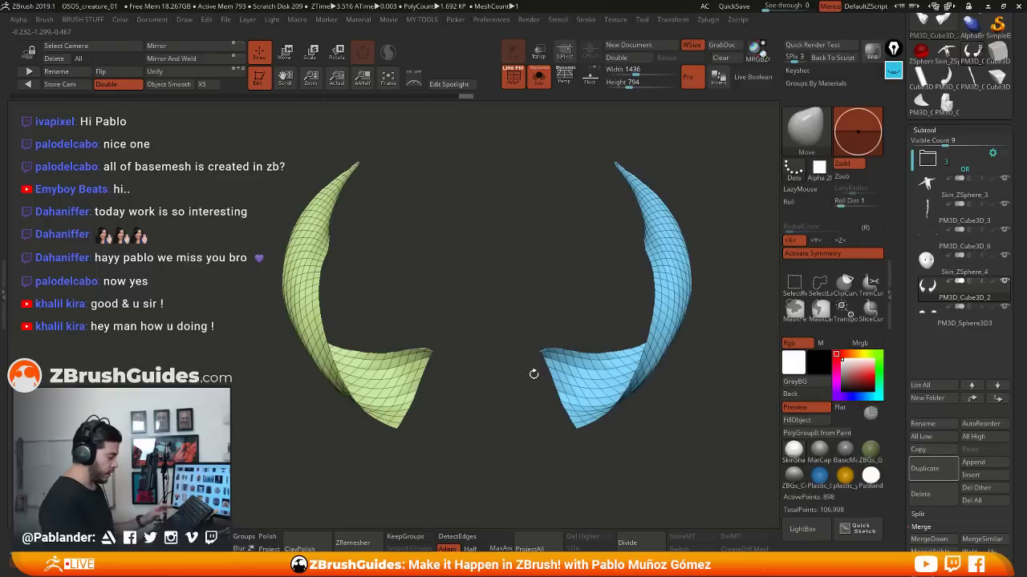
key(ctrl+w)
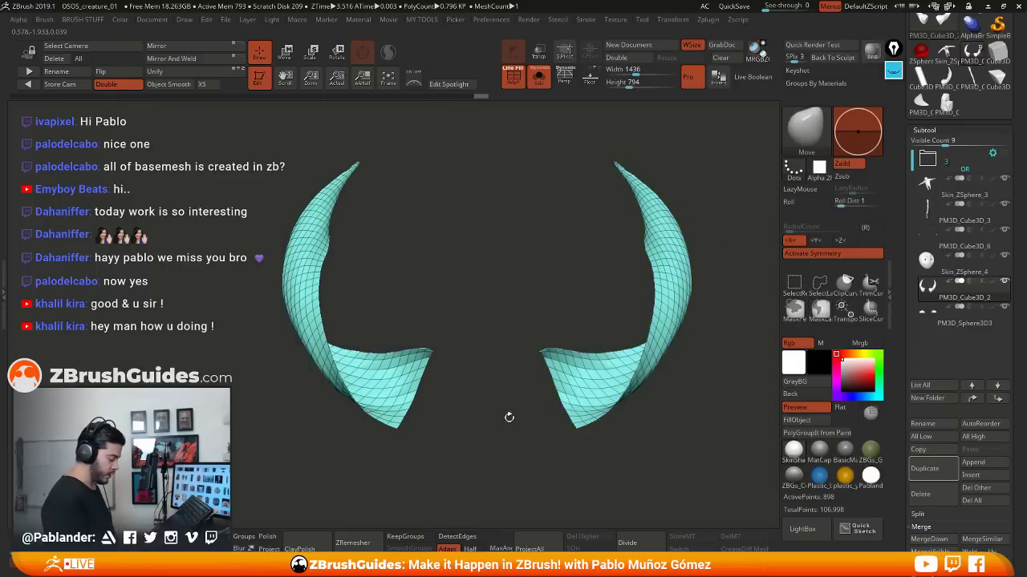
ctrl+shift+click(662, 401)
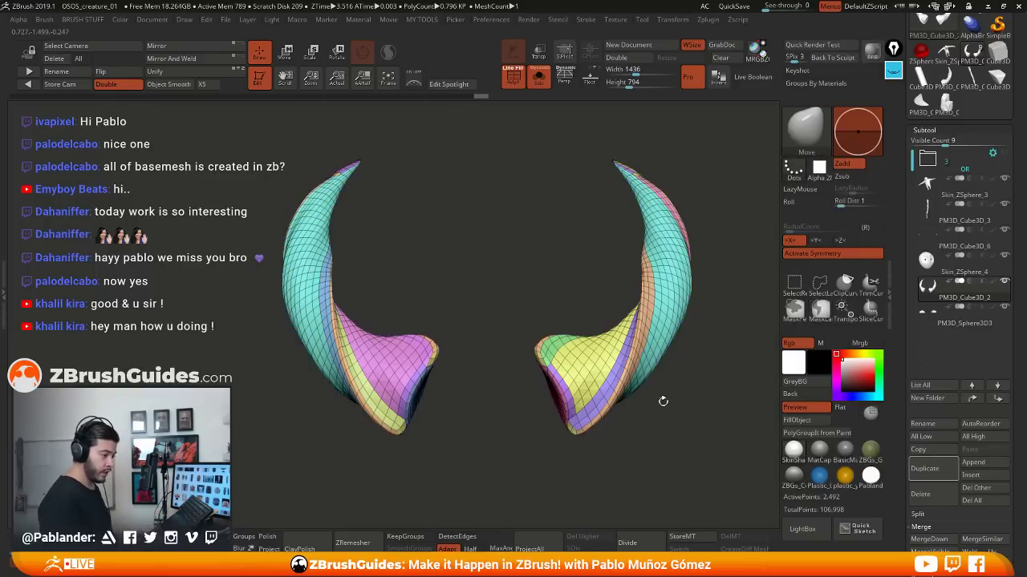
Isolate the matching purple and yellow inner faces, merge them into one polygroup, and show the whole mesh
drag(698, 373, 562, 286)
ctrl+shift+click(499, 366)
mouse_move(565, 425)
ctrl+shift+mouse_down()
mouse_move(591, 444)
mouse_move(562, 432)
ctrl+shift+mouse_up()
ctrl+shift+click(661, 391)
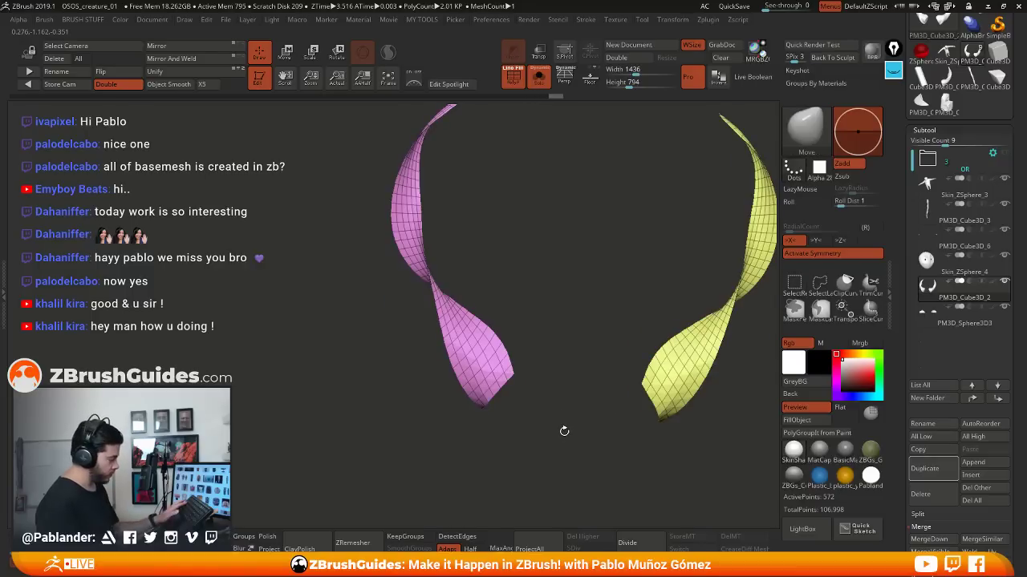
key(ctrl+w)
ctrl+shift+click(561, 404)
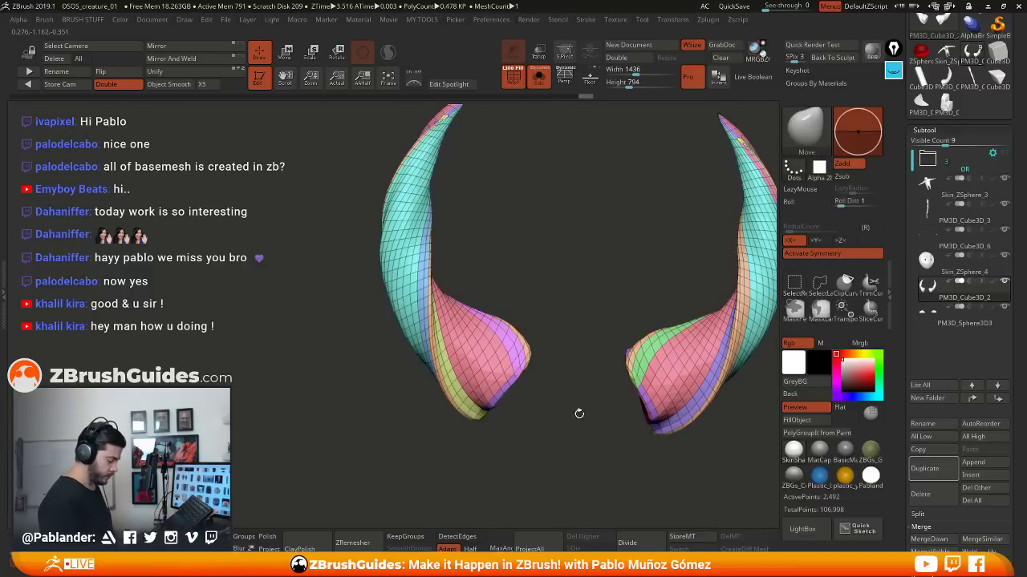
Hide the teal faces on both horns, leaving the other polygroups visible
drag(577, 412, 671, 360)
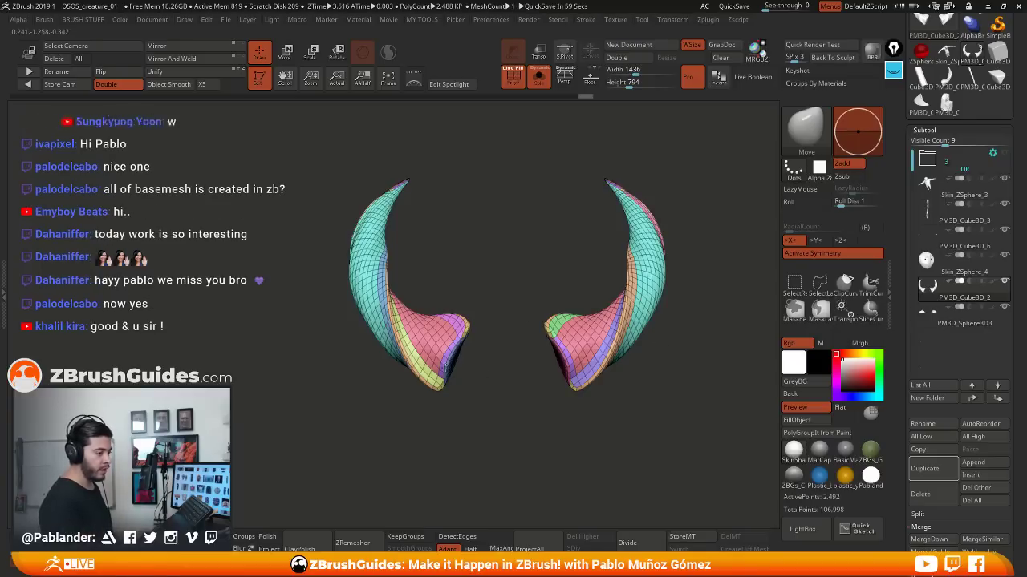
alt+drag(660, 321, 629, 329)
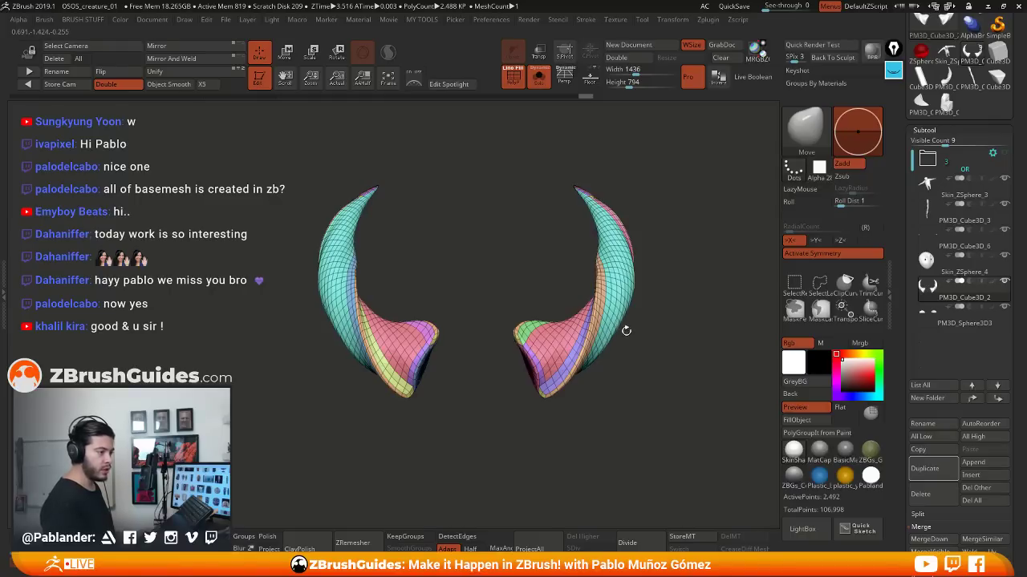
drag(627, 366, 624, 373)
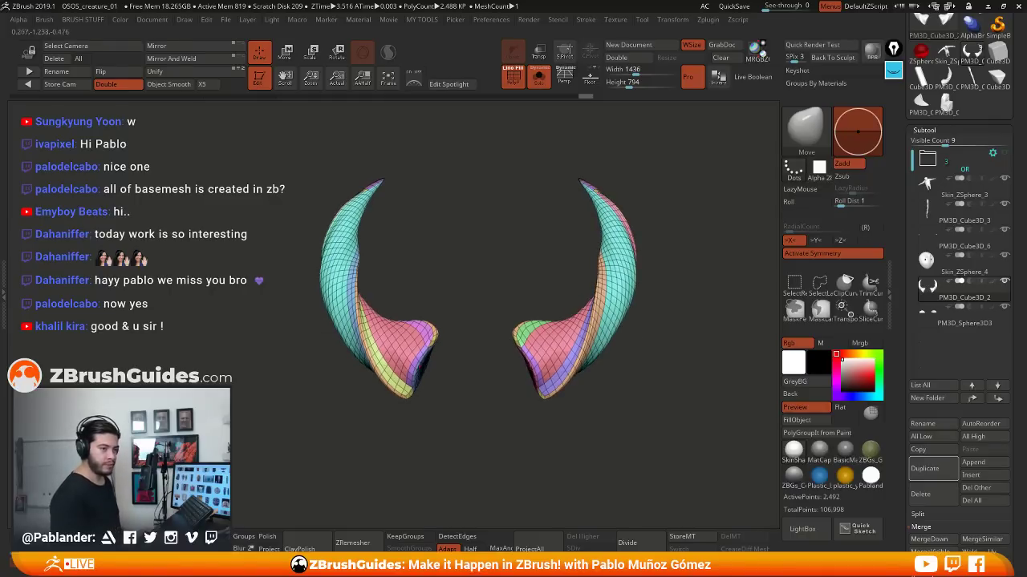
drag(560, 303, 652, 306)
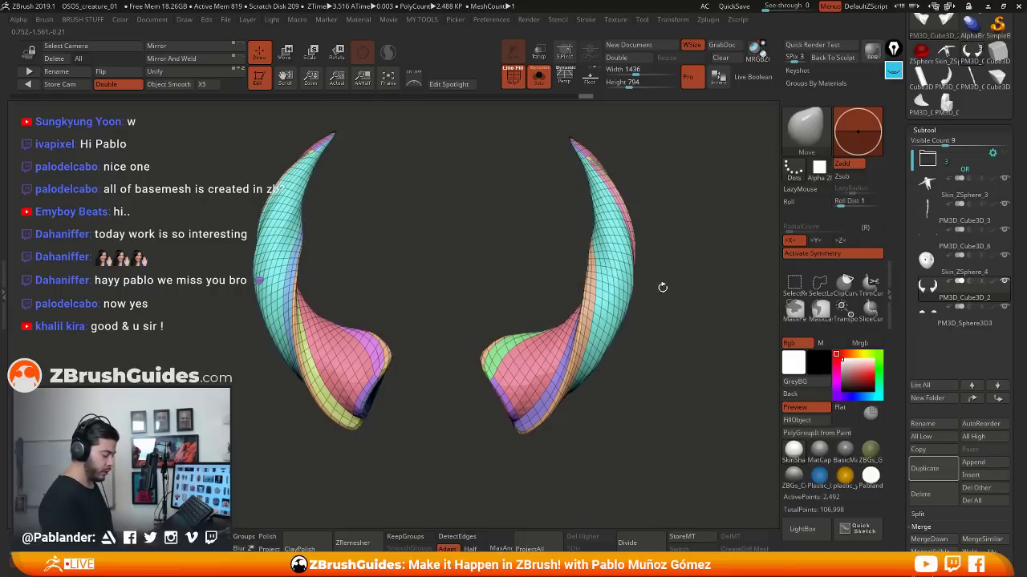
ctrl+shift+click(620, 253)
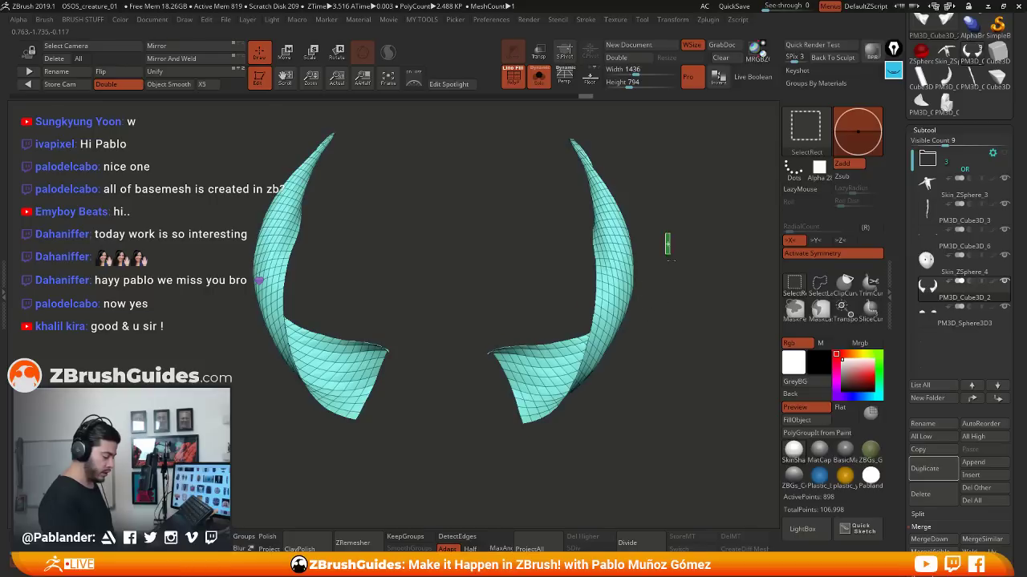
ctrl+shift+drag(667, 245, 660, 400)
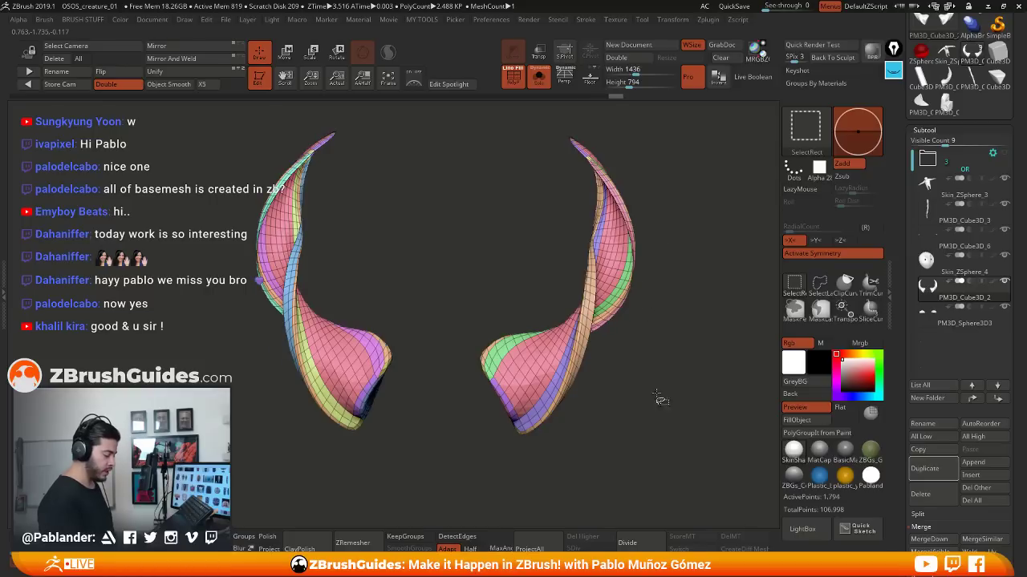
ctrl+shift+click(587, 336)
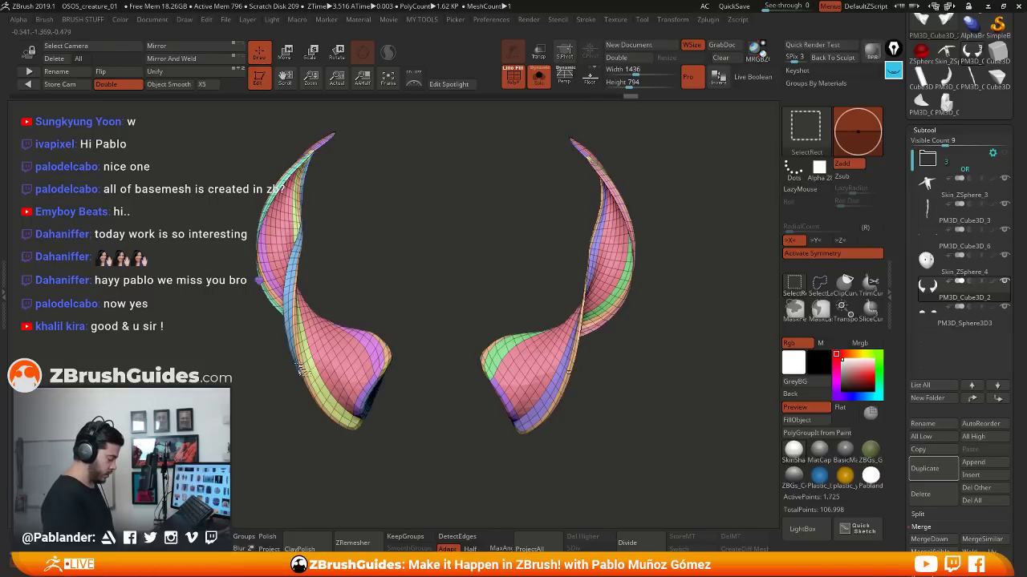
ctrl+shift+click(288, 290)
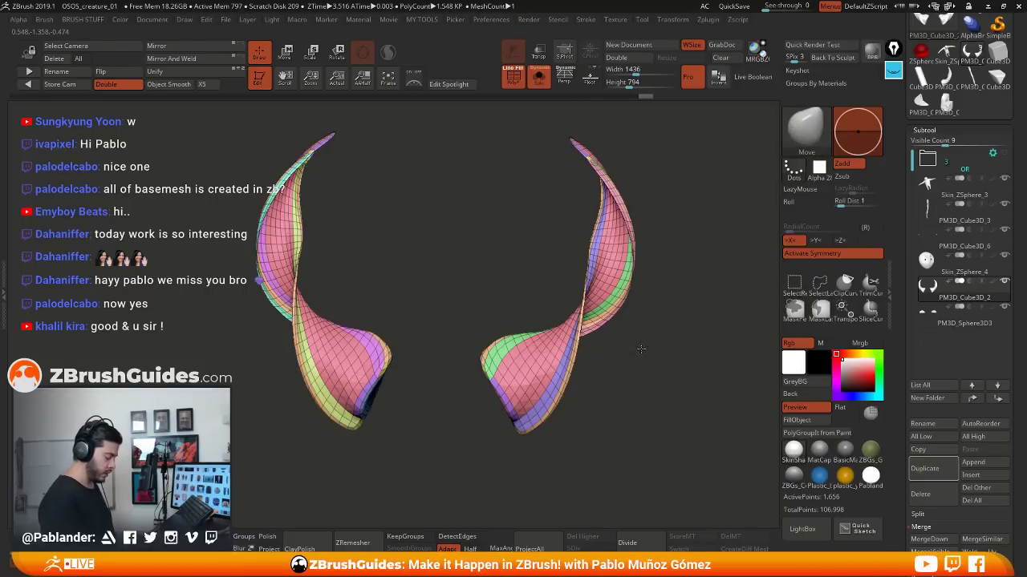
drag(639, 348, 636, 349)
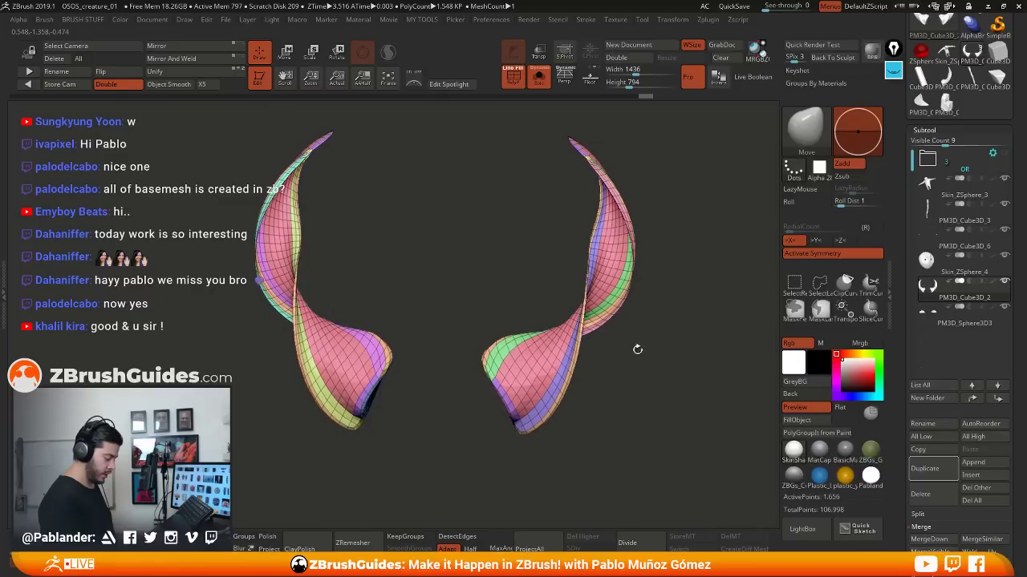
ctrl+shift+click(580, 368)
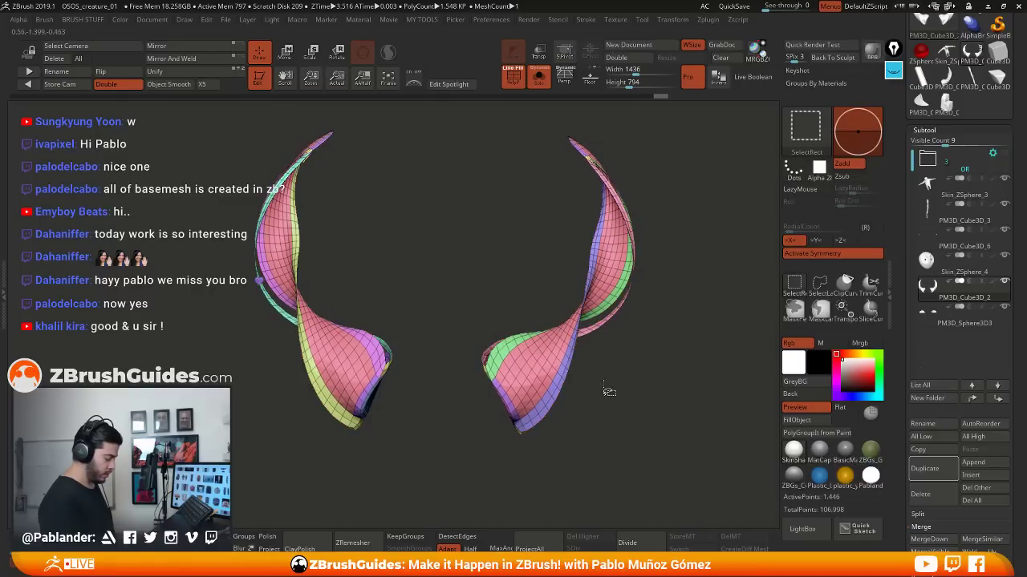
mouse_move(621, 371)
mouse_down()
mouse_move(575, 371)
mouse_move(615, 360)
mouse_up()
ctrl+shift+click(631, 379)
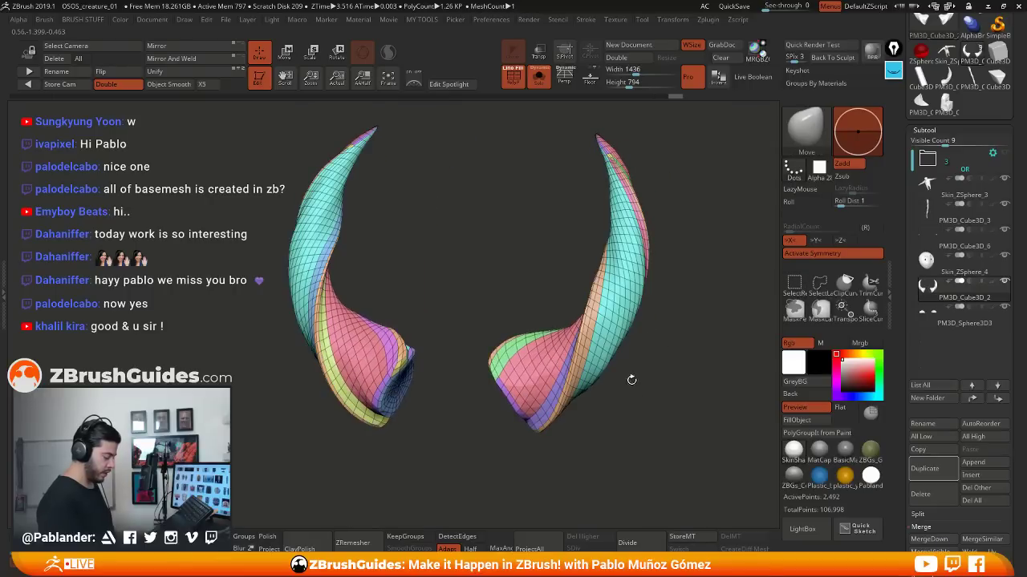
Isolate the orange strips on both horns, apply Auto Groups to them, and show the whole mesh
ctrl+shift+click(587, 357)
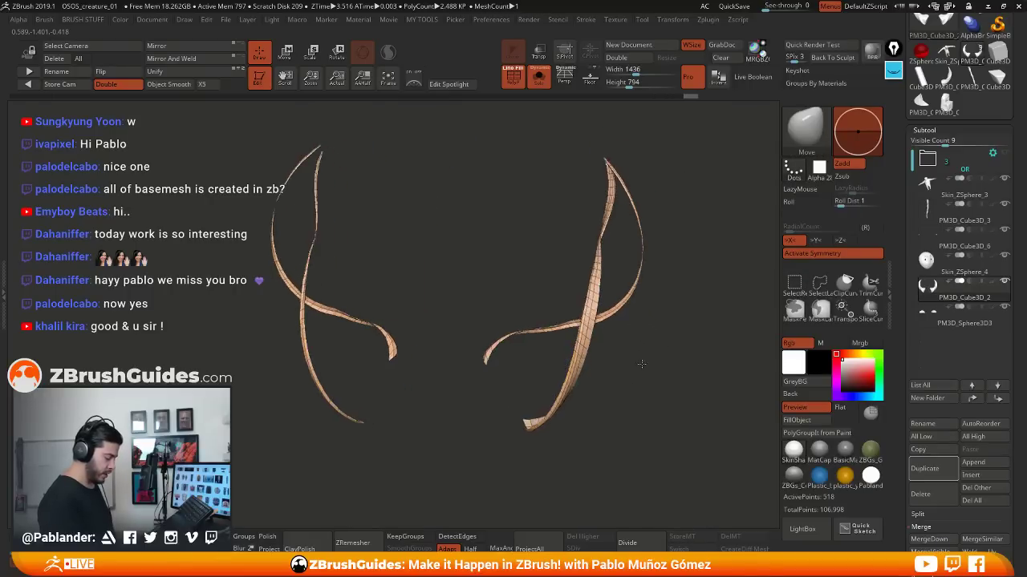
drag(642, 364, 619, 282)
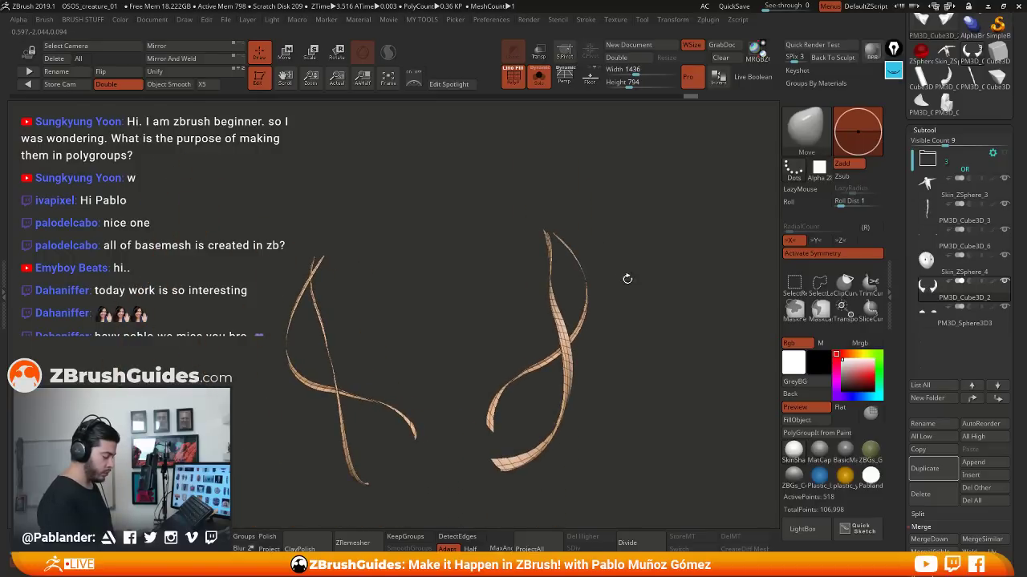
key(space)
click(610, 153)
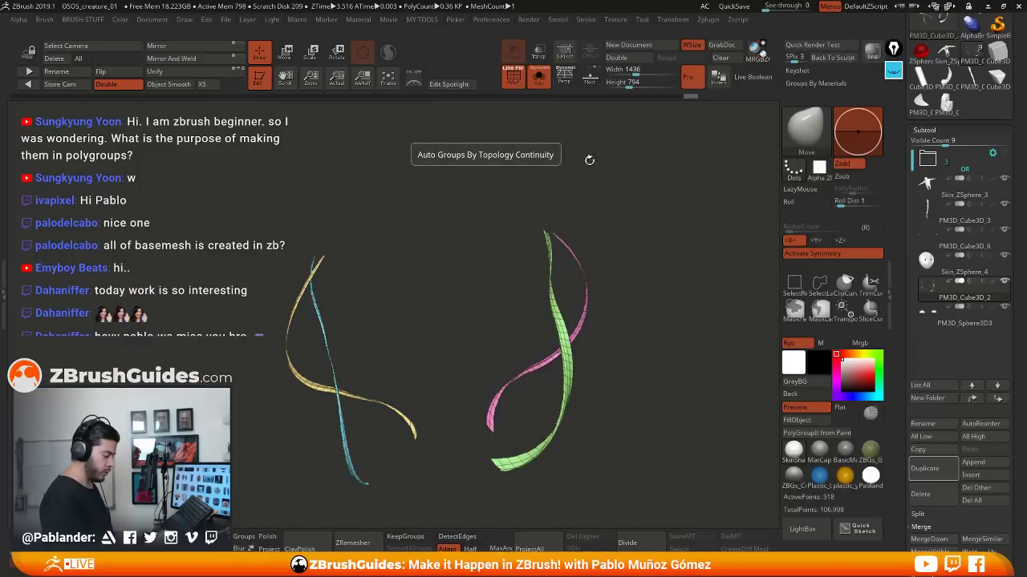
ctrl+shift+click(642, 311)
Hide the teal faces on both horns and the bordering green strip on one horn
mouse_move(637, 360)
alt+mouse_down()
mouse_move(636, 316)
mouse_move(659, 341)
mouse_move(671, 305)
alt+mouse_up()
drag(671, 305, 671, 278)
drag(658, 326, 667, 324)
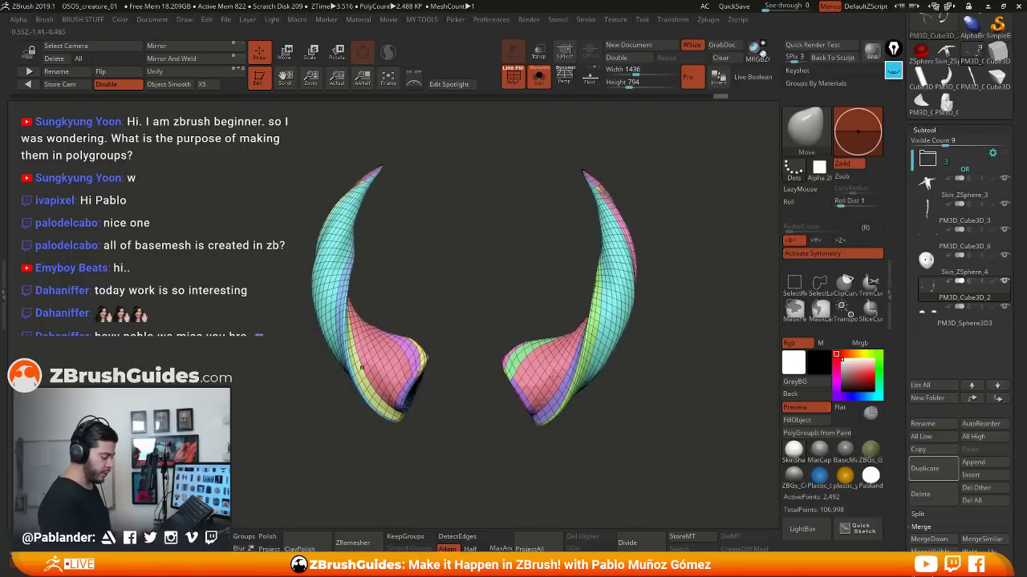
drag(625, 396, 637, 373)
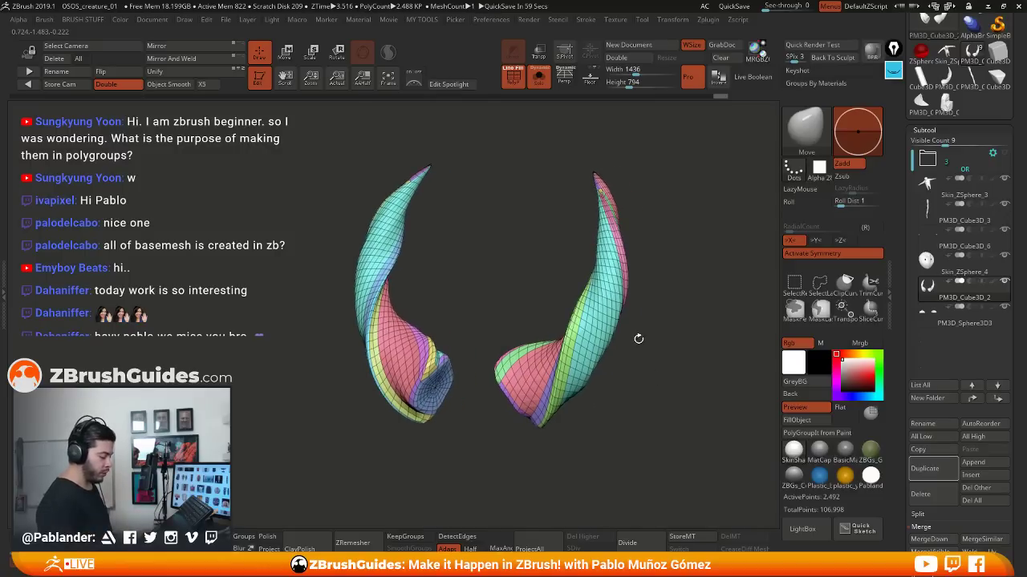
drag(639, 338, 649, 348)
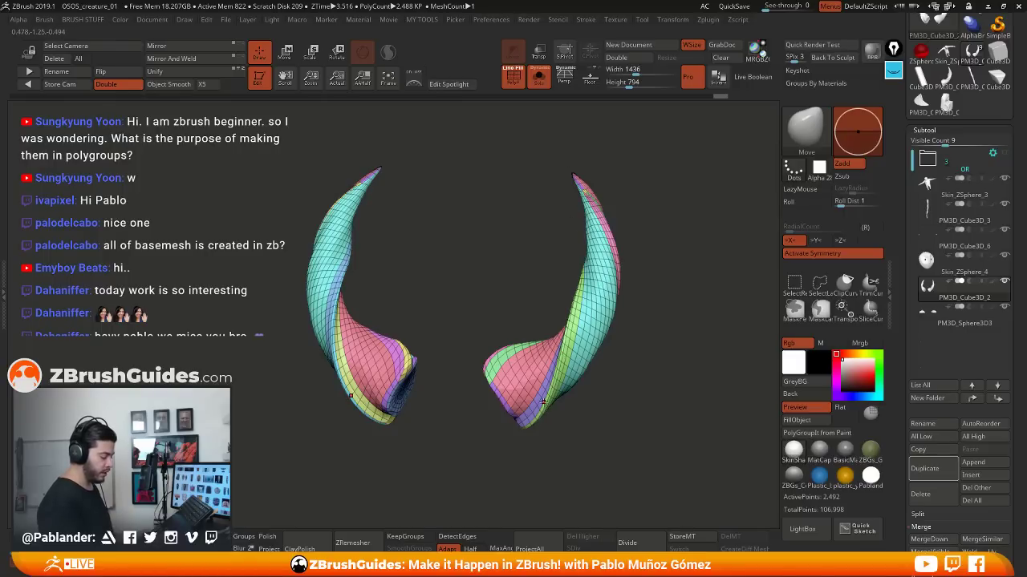
drag(637, 337, 644, 318)
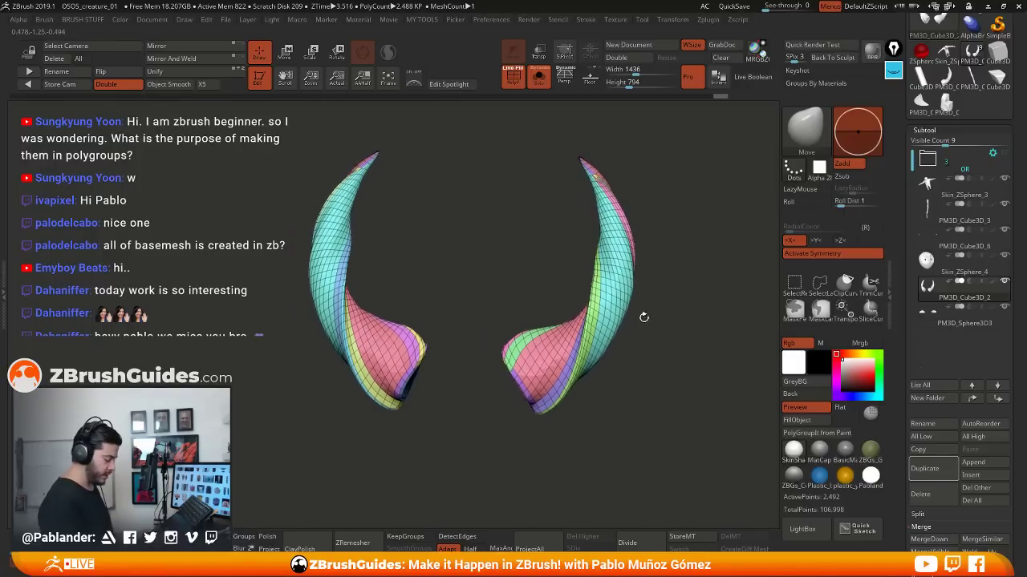
key(ctrl+shift)
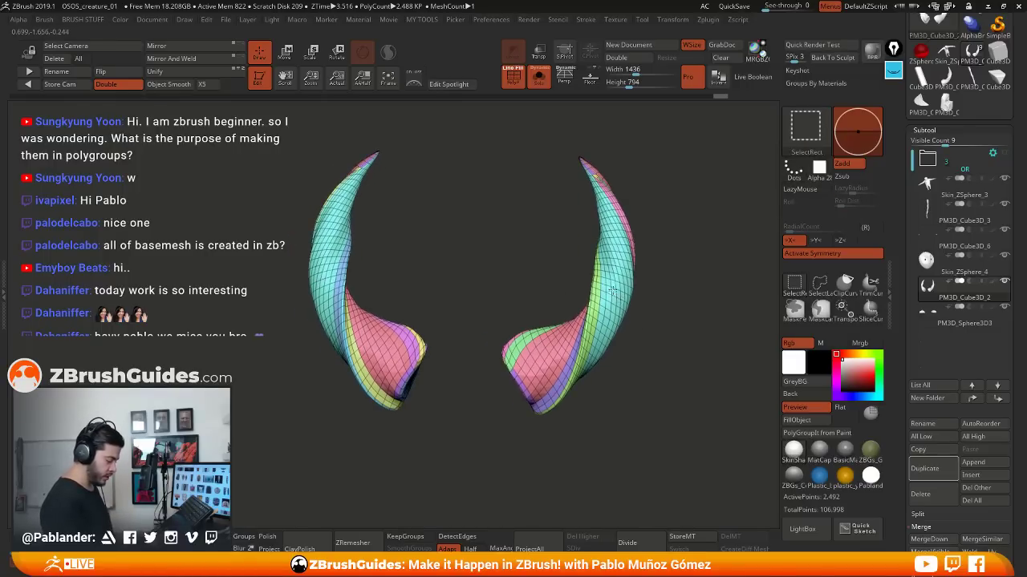
ctrl+shift+click(612, 291)
ctrl+shift+click(662, 337)
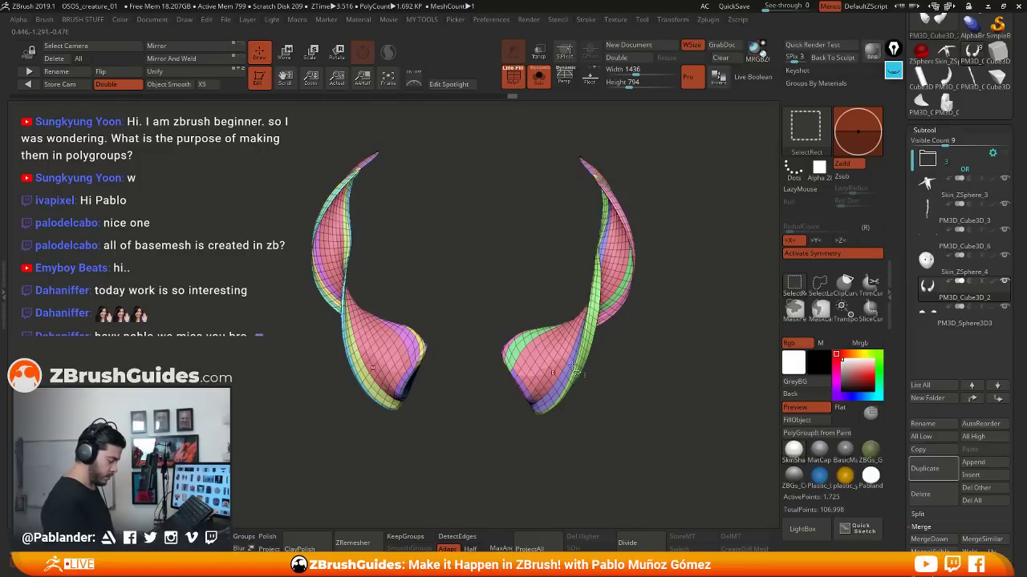
ctrl+shift+click(591, 332)
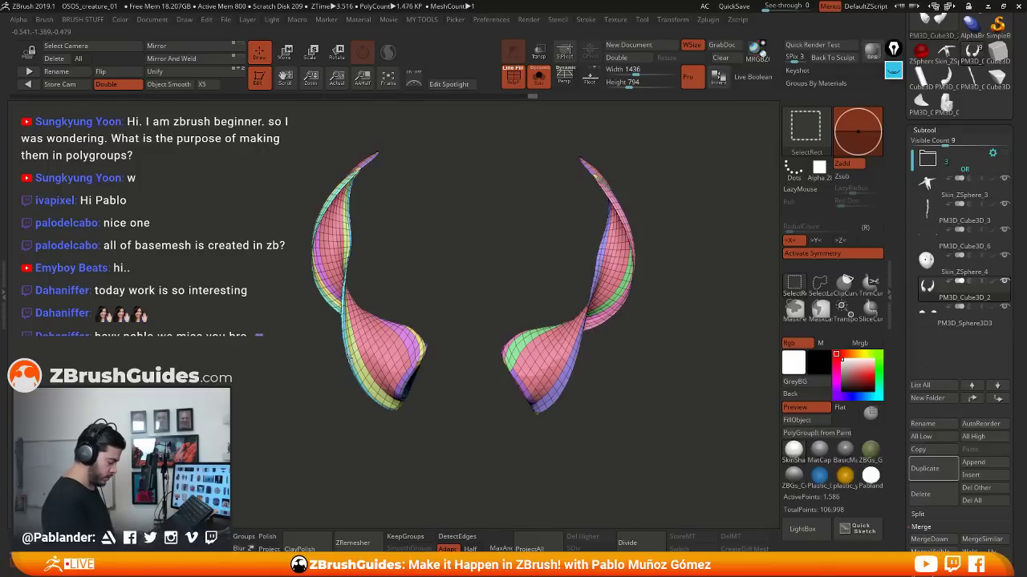
Hide the remaining narrow dividing strips on both horns, keeping the pink twisting faces with their colored edge bands
mouse_move(607, 374)
mouse_down()
mouse_move(628, 372)
mouse_move(547, 371)
mouse_move(616, 373)
mouse_move(515, 321)
mouse_move(458, 314)
mouse_move(550, 293)
mouse_up()
key(ctrl+shift)
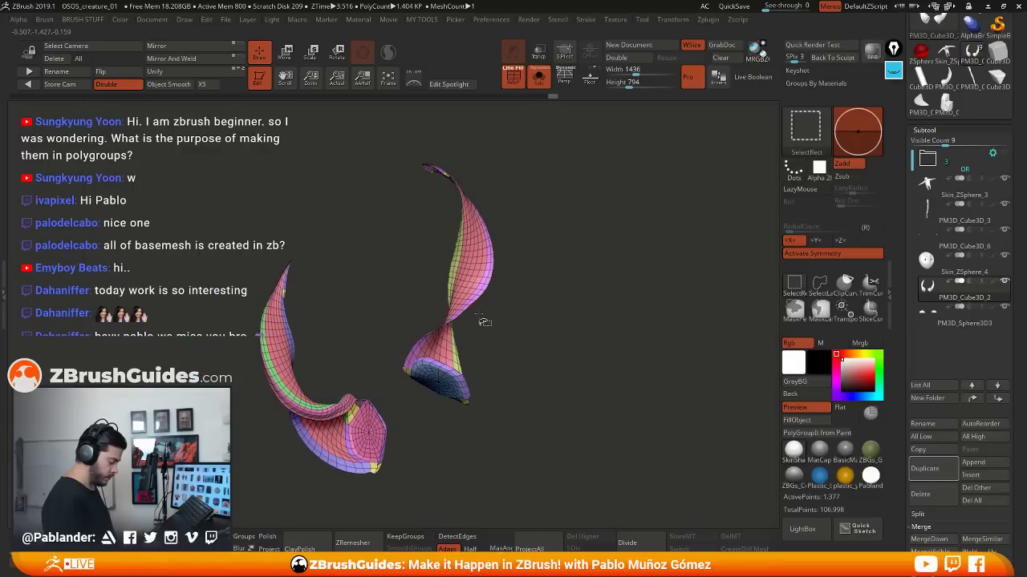
key(shift)
drag(413, 376, 340, 391)
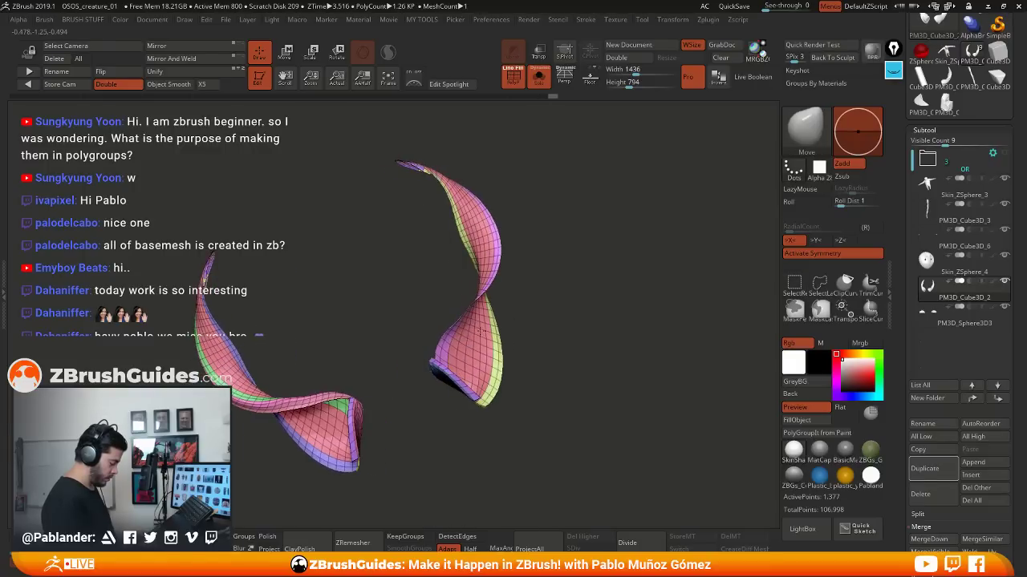
ctrl+shift+click(247, 412)
key(ctrl+shift)
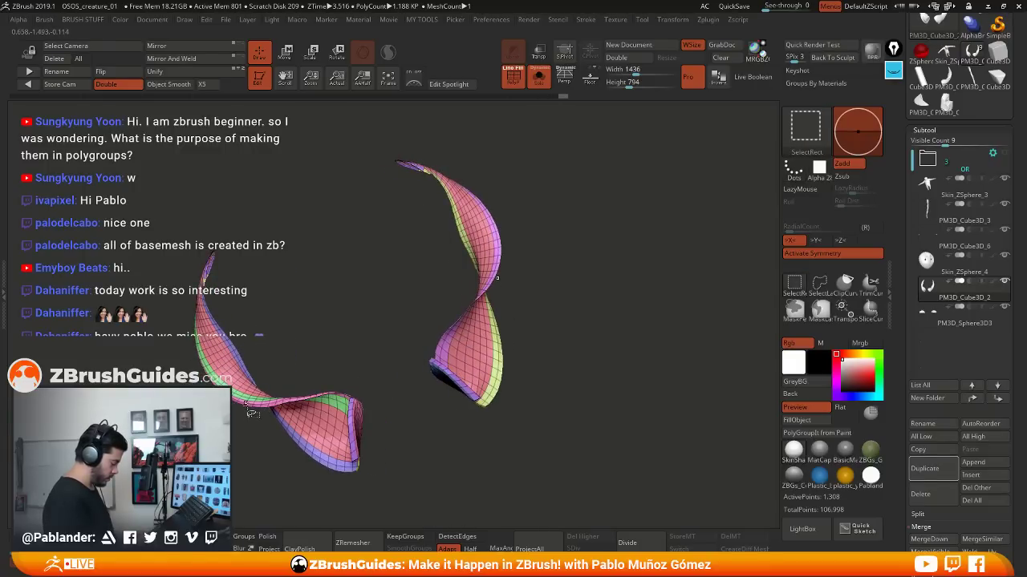
mouse_move(367, 349)
mouse_down()
mouse_move(466, 308)
mouse_move(608, 302)
mouse_move(612, 292)
mouse_move(567, 295)
mouse_move(550, 314)
mouse_move(616, 255)
mouse_move(610, 285)
mouse_move(603, 249)
mouse_move(472, 301)
mouse_move(482, 260)
mouse_move(518, 225)
mouse_move(522, 344)
mouse_up()
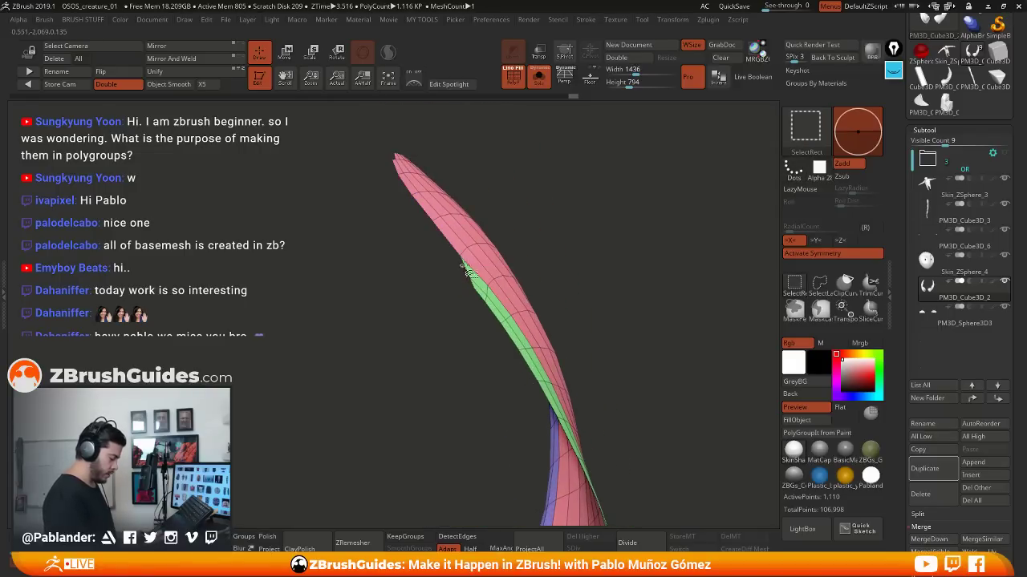
drag(557, 231, 678, 263)
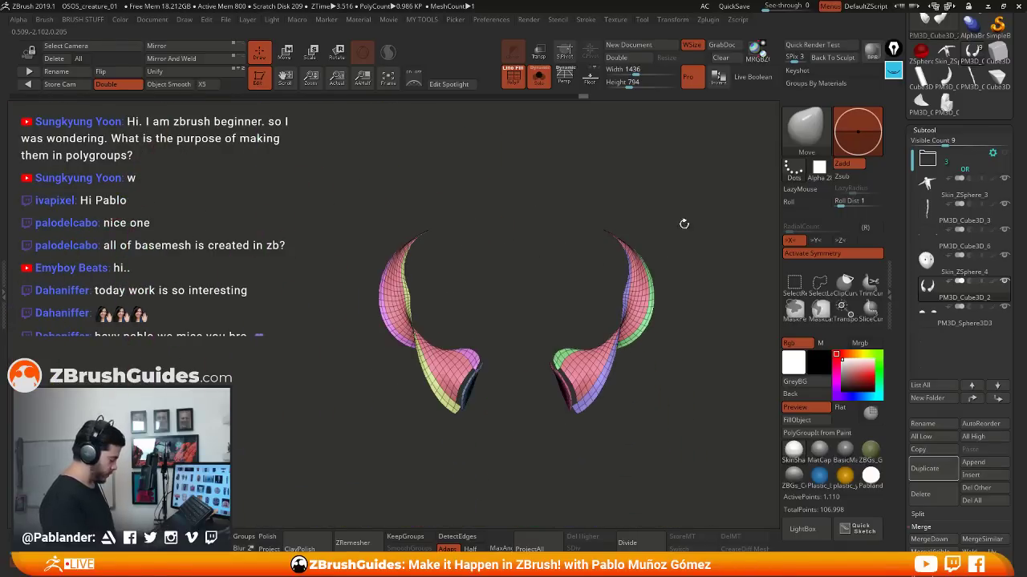
Invert the visibility, hide the purple ring pieces at the horn bases, and invert the visibility back
ctrl+shift+drag(684, 225, 695, 266)
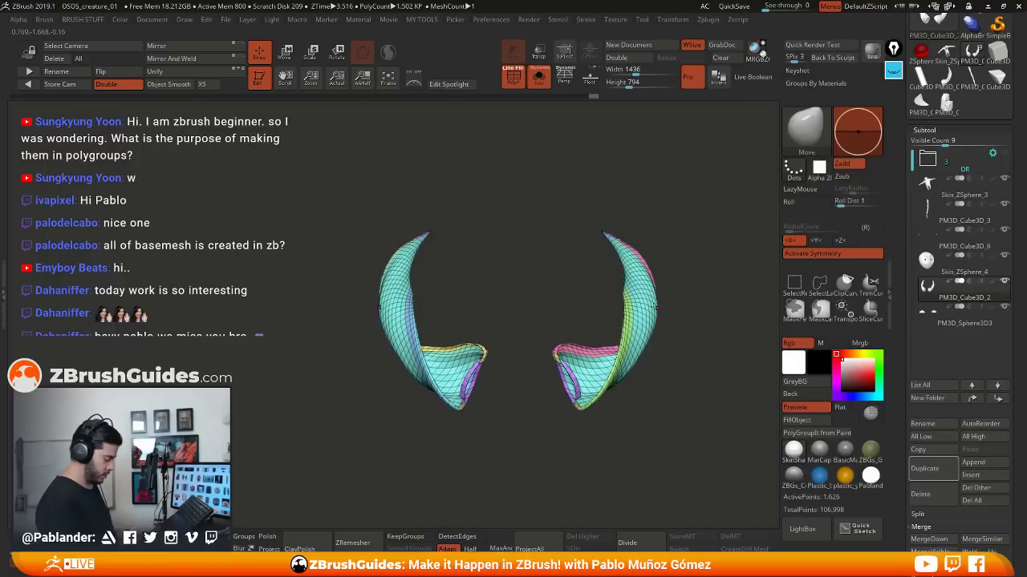
mouse_move(657, 308)
alt+mouse_down()
mouse_move(634, 377)
mouse_move(663, 251)
mouse_move(583, 305)
mouse_move(553, 310)
alt+mouse_up()
key(ctrl+shift)
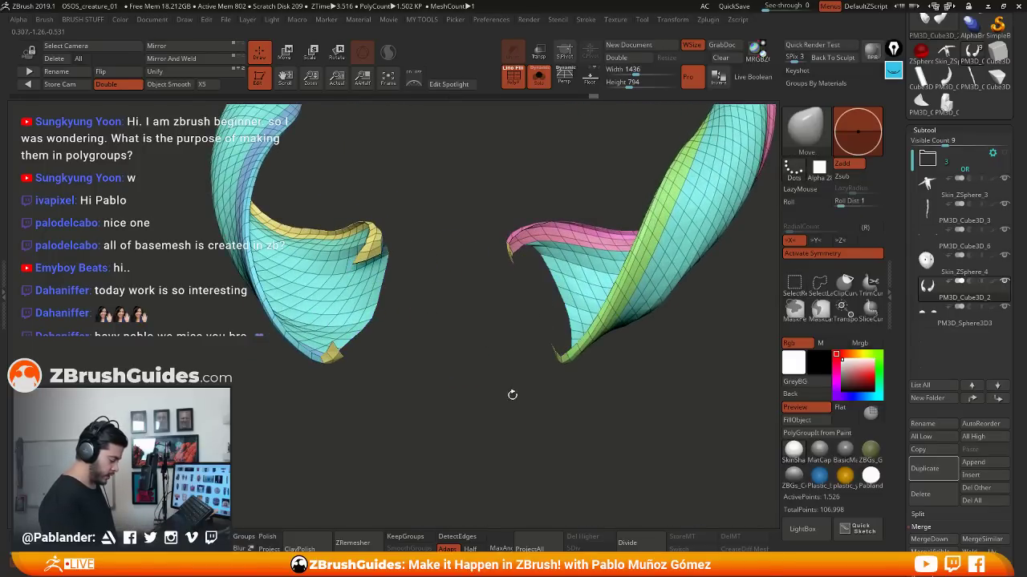
drag(512, 395, 575, 320)
drag(644, 353, 610, 387)
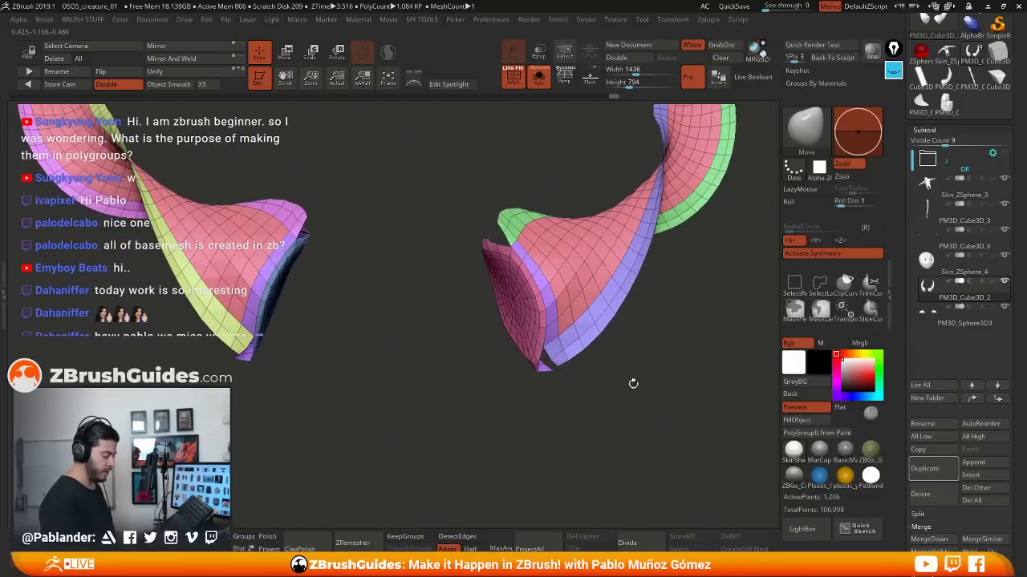
drag(631, 374, 532, 389)
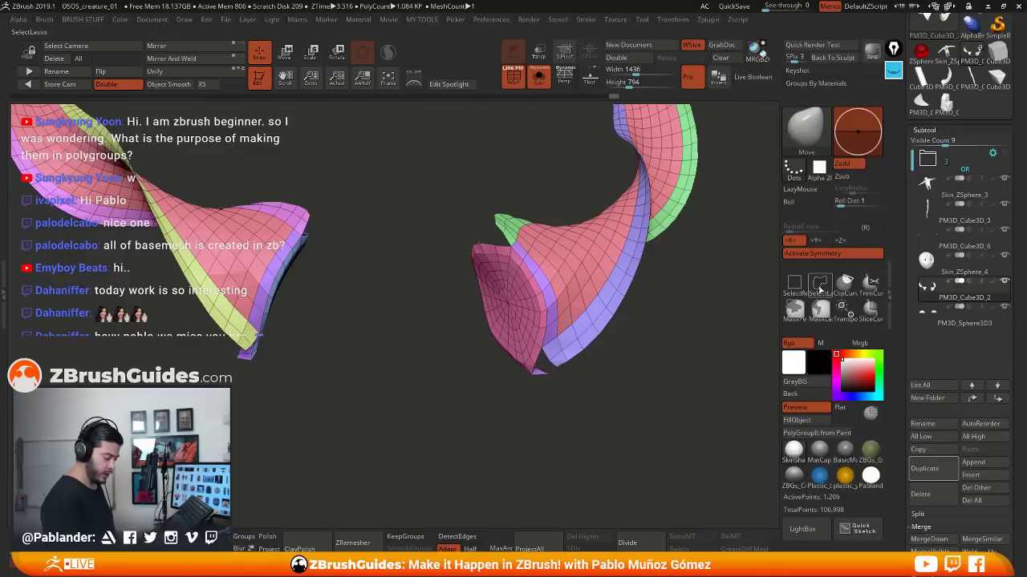
Lasso-hide the base caps and their rim pieces on the horns, keeping the twisting faces visible
key(ctrl+shift)
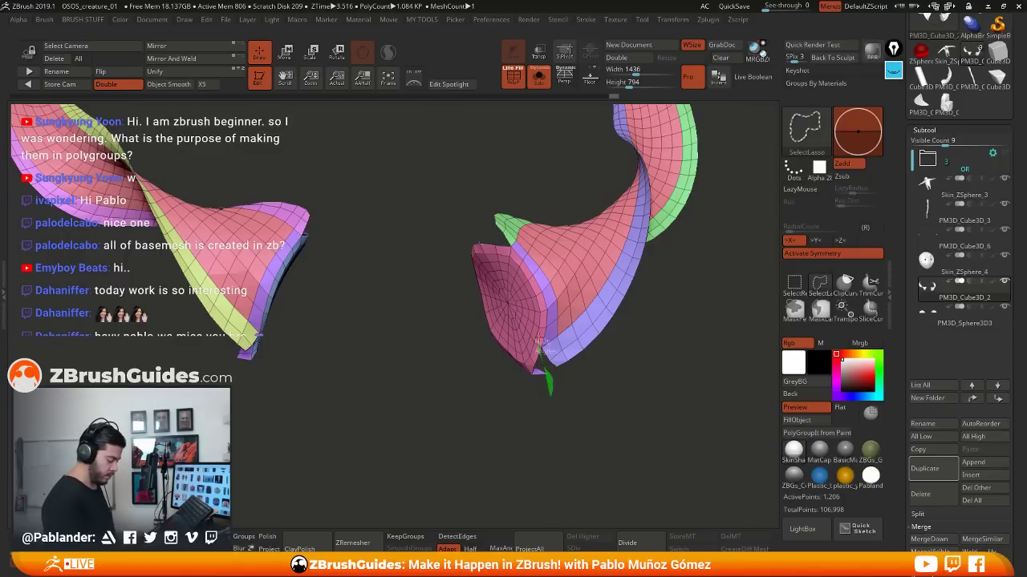
mouse_move(507, 245)
ctrl+shift+mouse_down()
mouse_move(393, 362)
mouse_move(486, 437)
mouse_move(589, 269)
mouse_move(637, 227)
mouse_move(543, 334)
mouse_move(620, 137)
mouse_move(601, 332)
mouse_move(620, 345)
ctrl+shift+mouse_up()
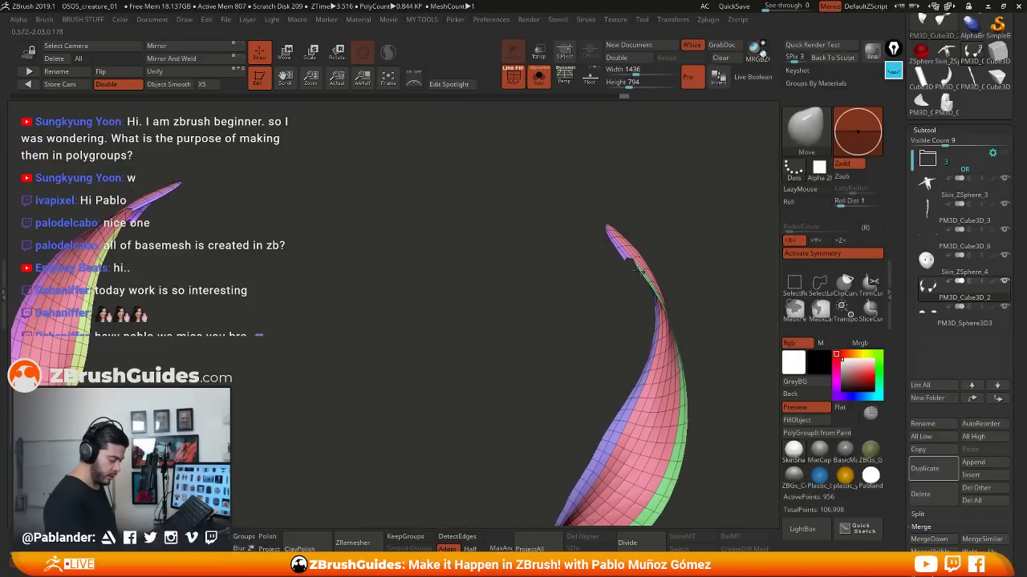
key(ctrl+shift)
mouse_move(584, 389)
mouse_down()
mouse_move(547, 280)
mouse_move(554, 324)
mouse_move(645, 396)
mouse_move(634, 385)
mouse_move(625, 415)
mouse_move(671, 344)
mouse_up()
Check the hidden part by inverting the visibility twice, and lasso-hide the stray polygons at one horn's base corners
ctrl+shift+click(696, 389)
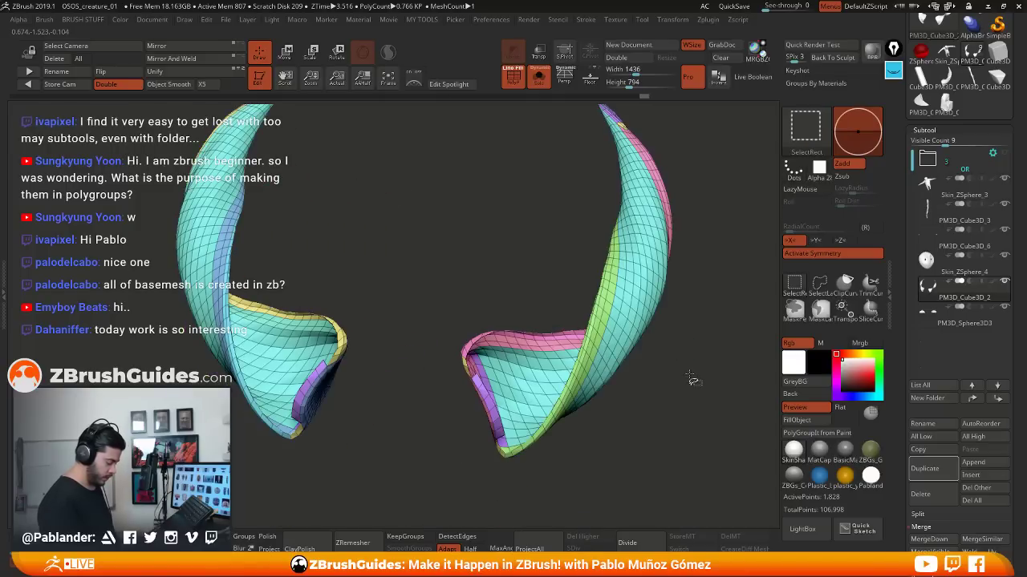
ctrl+shift+click(692, 379)
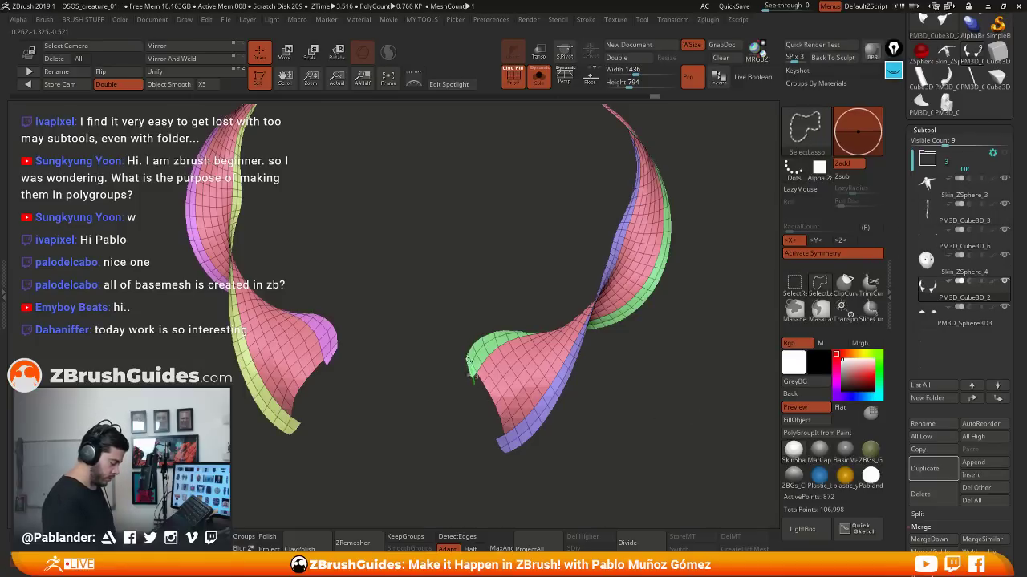
ctrl+alt+shift+drag(446, 369, 449, 372)
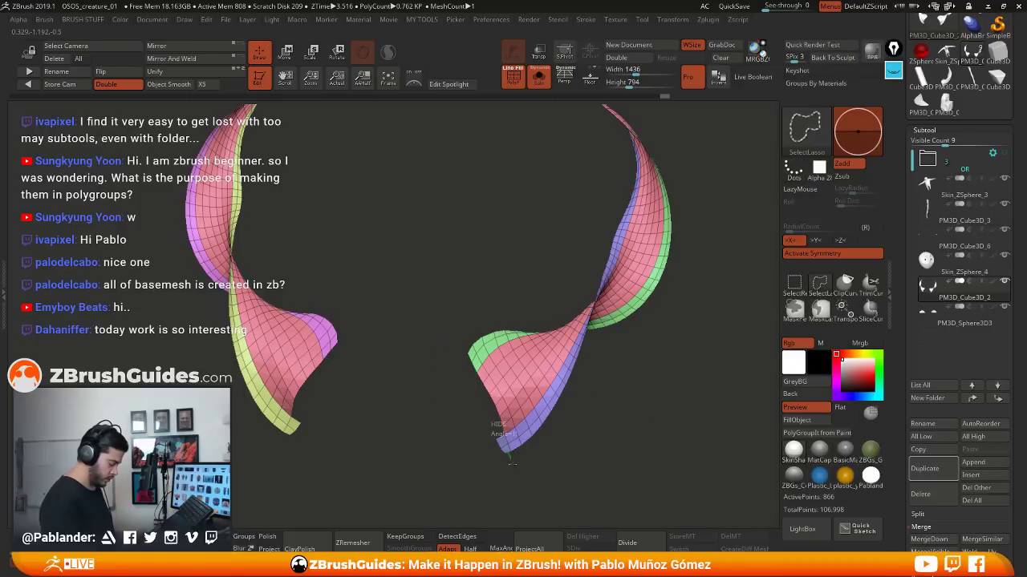
ctrl+alt+shift+drag(462, 445, 460, 444)
Group the visible twisting faces of both horns into one polygroup and invert the visibility
mouse_move(621, 410)
alt+mouse_down()
mouse_move(647, 366)
mouse_move(627, 388)
mouse_move(690, 341)
mouse_move(635, 328)
mouse_move(640, 278)
mouse_move(593, 377)
mouse_move(624, 385)
alt+mouse_up()
key(ctrl+w)
mouse_move(646, 299)
mouse_down()
mouse_move(678, 305)
mouse_move(658, 310)
mouse_move(665, 214)
mouse_up()
key(ctrl+shift)
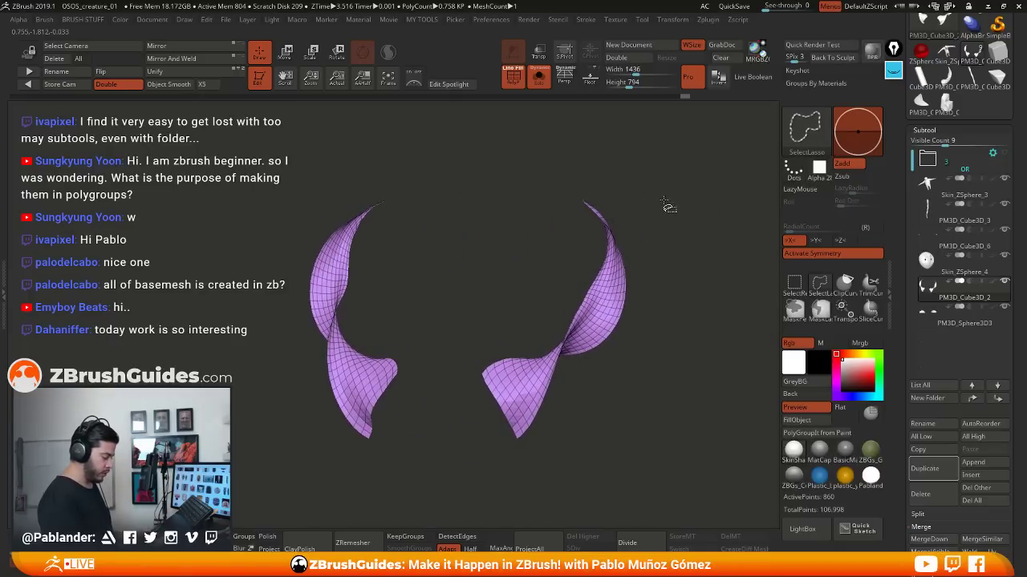
ctrl+shift+drag(705, 376, 706, 378)
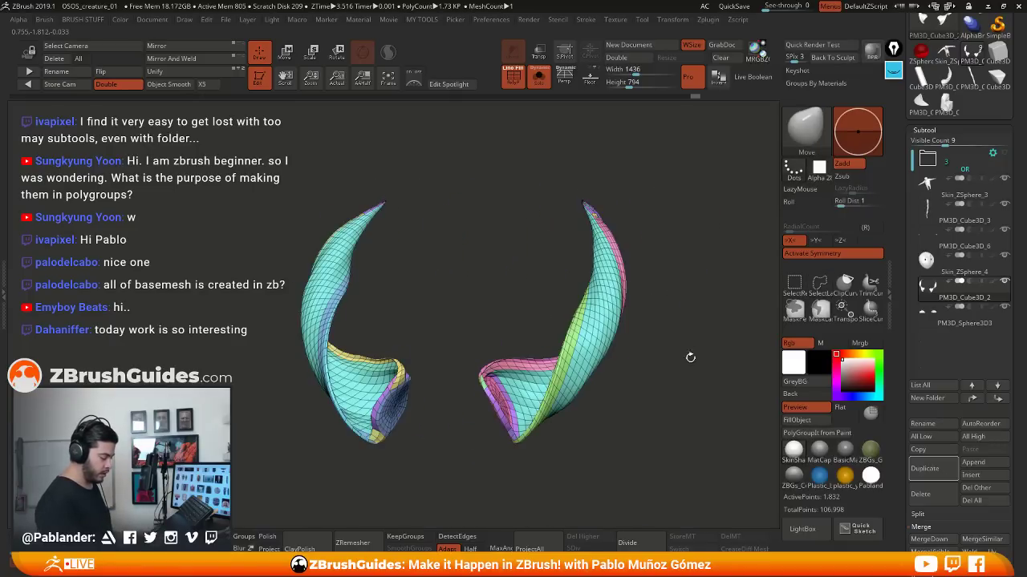
Hide the base caps and their rim pieces on both horns, keeping the cyan faces and their border strips visible
mouse_move(673, 346)
mouse_down()
mouse_move(616, 365)
mouse_move(673, 363)
mouse_move(651, 355)
mouse_move(605, 369)
mouse_move(585, 345)
mouse_up()
mouse_move(585, 344)
ctrl+right_down()
mouse_move(587, 377)
mouse_move(534, 351)
mouse_move(591, 358)
ctrl+right_up()
drag(586, 363, 577, 347)
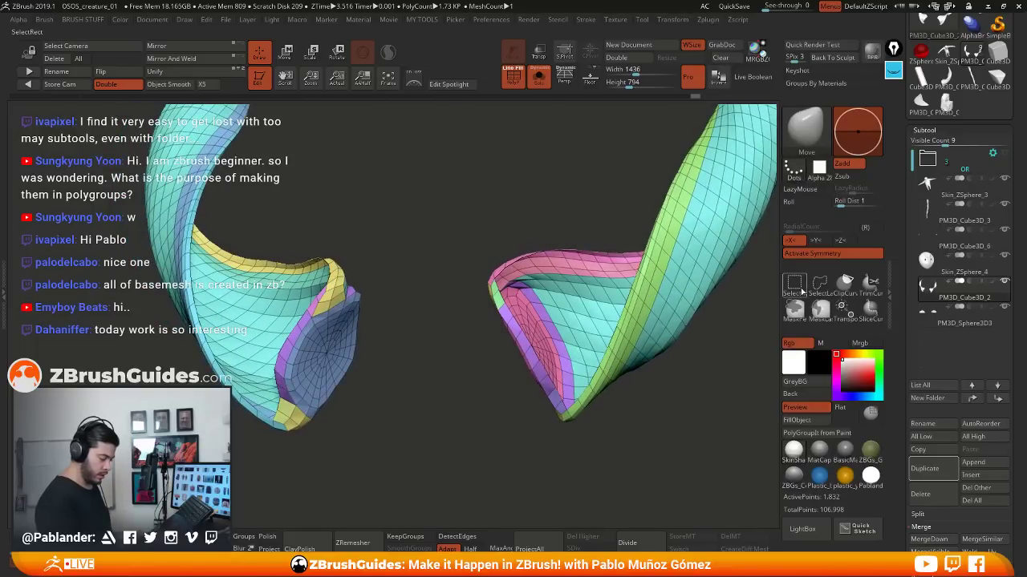
ctrl+alt+shift+click(543, 388)
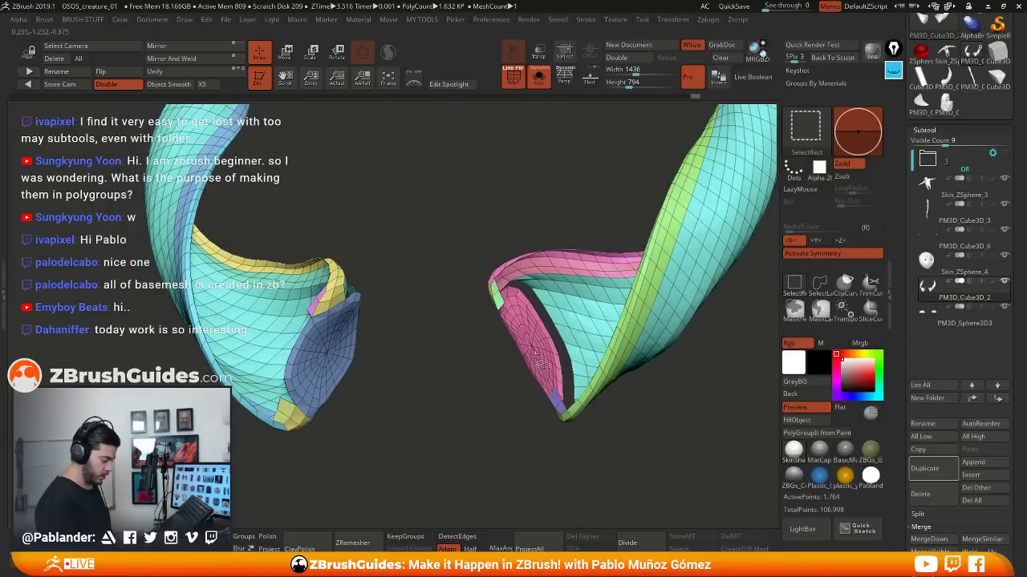
ctrl+alt+shift+click(539, 363)
drag(533, 442, 601, 409)
ctrl+alt+shift+click(551, 413)
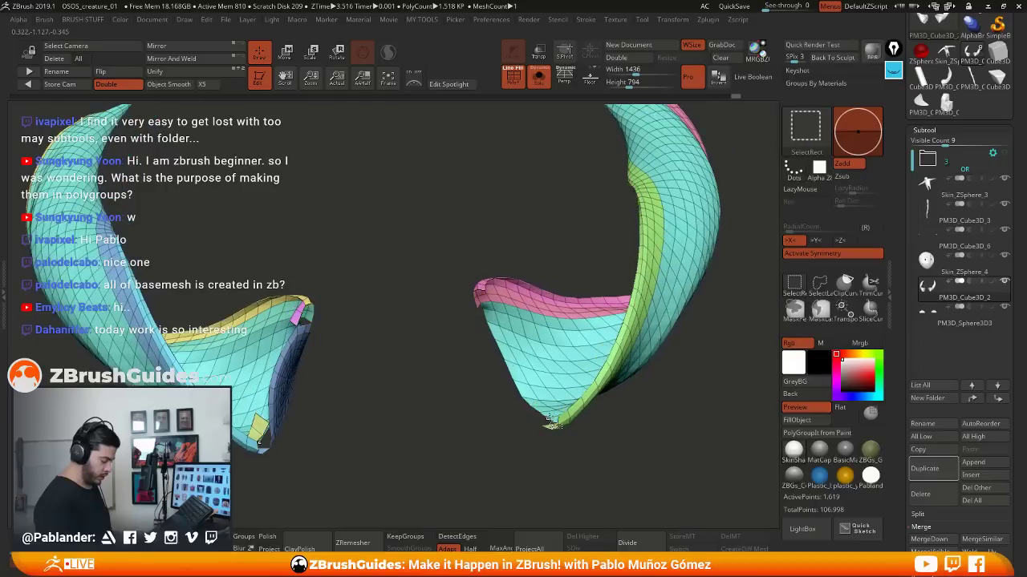
drag(653, 385, 647, 411)
key(ctrl+shift)
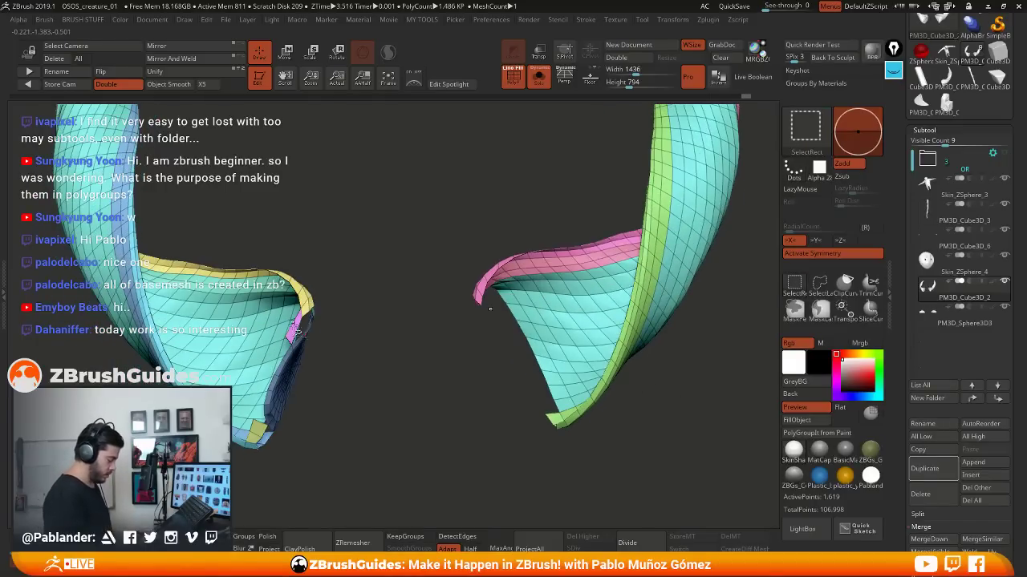
ctrl+alt+shift+click(257, 431)
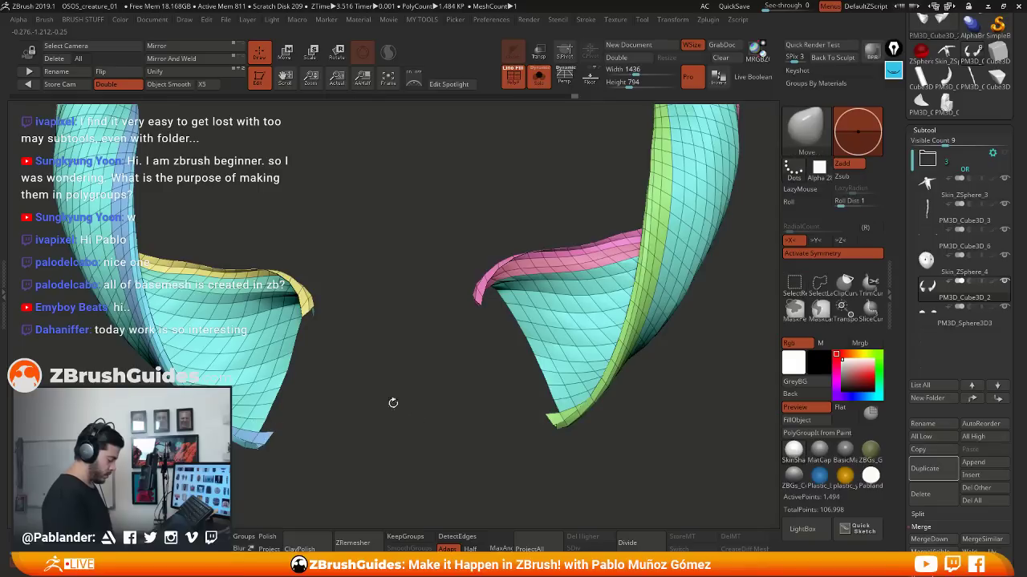
Show the whole mesh, isolate the purple twisting faces of both horns, and invert the visibility
drag(652, 408, 707, 319)
click(818, 286)
drag(607, 287, 644, 339)
mouse_move(649, 294)
ctrl+shift+mouse_down()
mouse_move(661, 359)
mouse_move(611, 361)
mouse_move(642, 367)
ctrl+shift+mouse_up()
key(ctrl+shift)
ctrl+shift+click(639, 371)
ctrl+shift+click(529, 350)
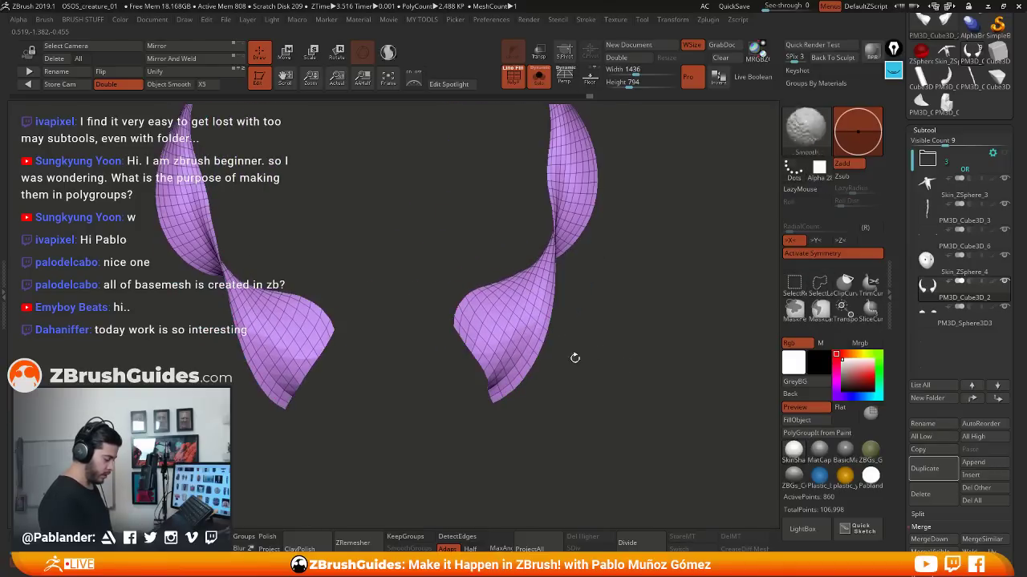
alt+drag(575, 358, 648, 287)
mouse_move(659, 350)
ctrl+shift+mouse_down()
mouse_move(673, 365)
mouse_move(638, 371)
mouse_move(660, 356)
ctrl+shift+mouse_up()
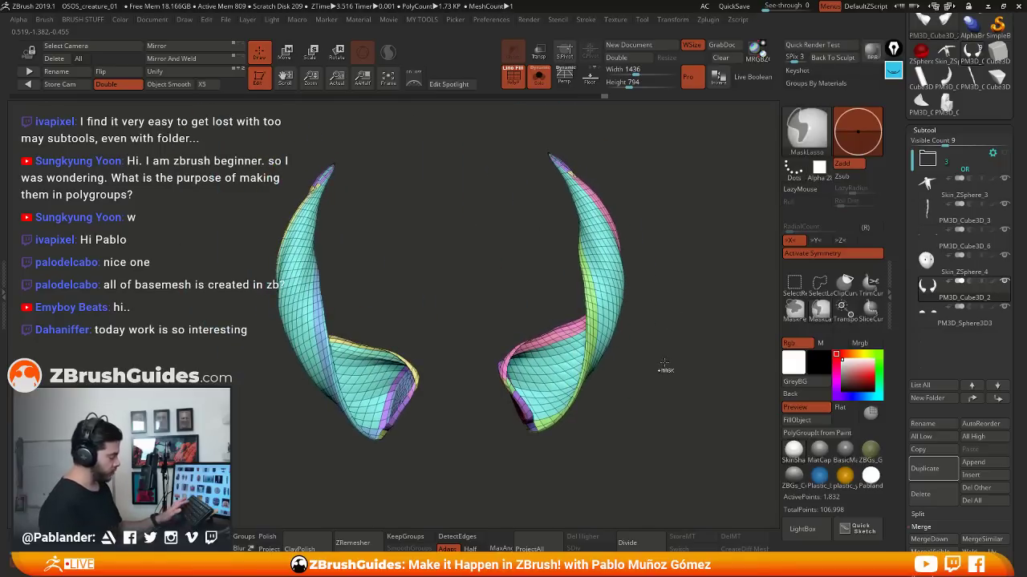
Group the visible non-purple parts of both horns into one polygroup and show the whole mesh
key(shift+f)
key(ctrl+w)
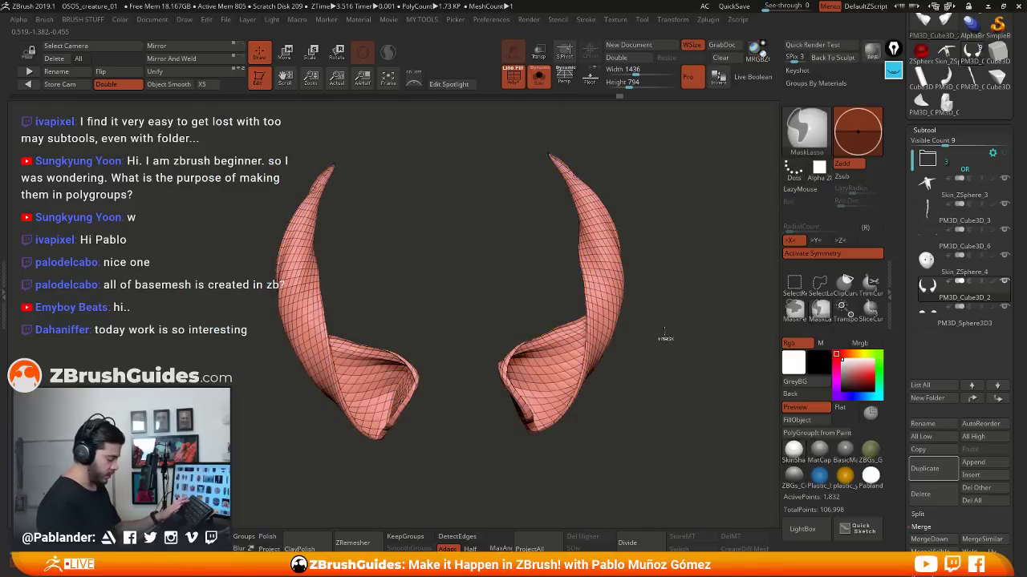
drag(665, 339, 646, 332)
key(f)
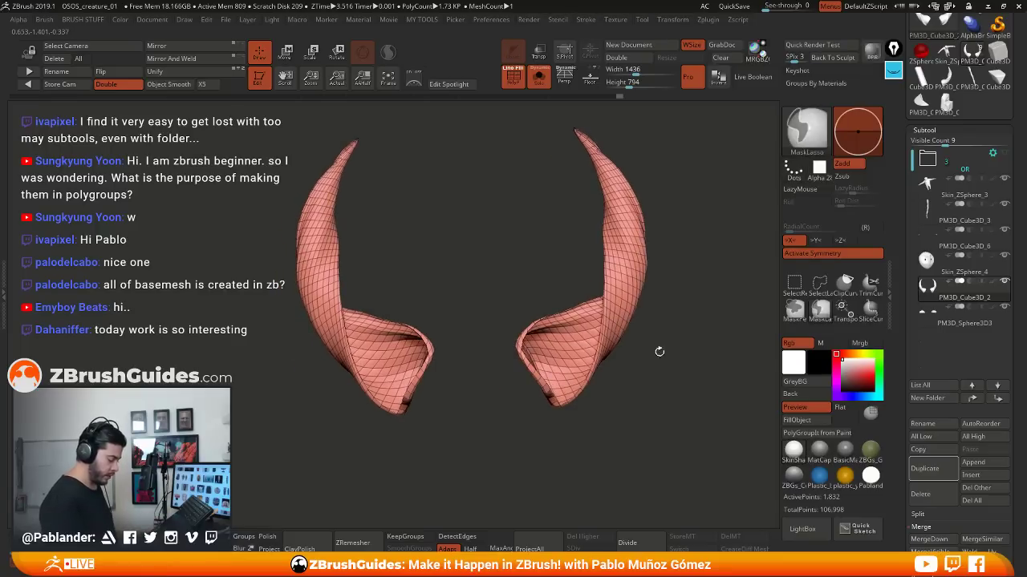
ctrl+shift+click(697, 301)
drag(697, 303, 669, 380)
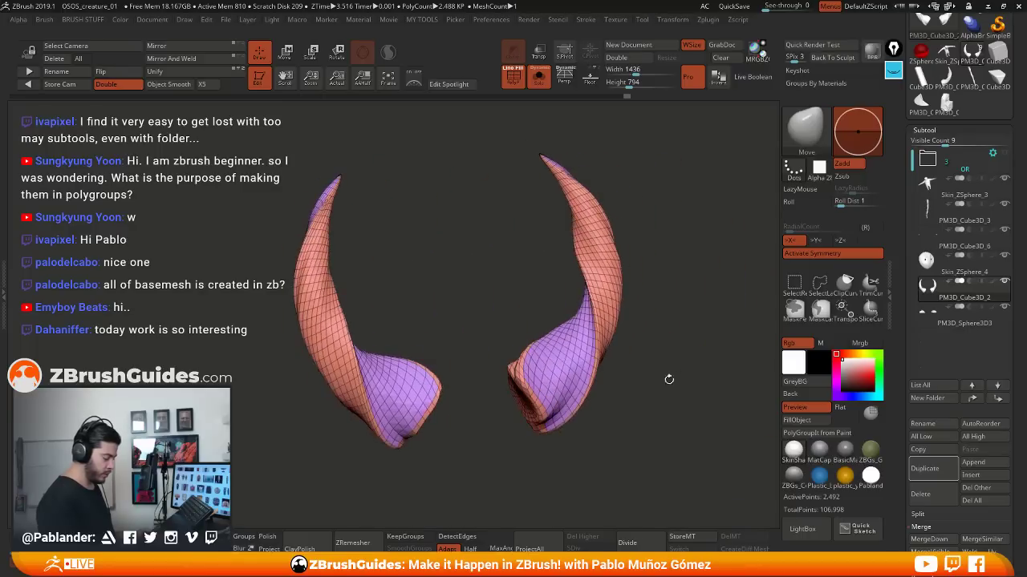
Isolate the red polygroup on both horns, hiding the purple twisting faces
drag(608, 350, 649, 354)
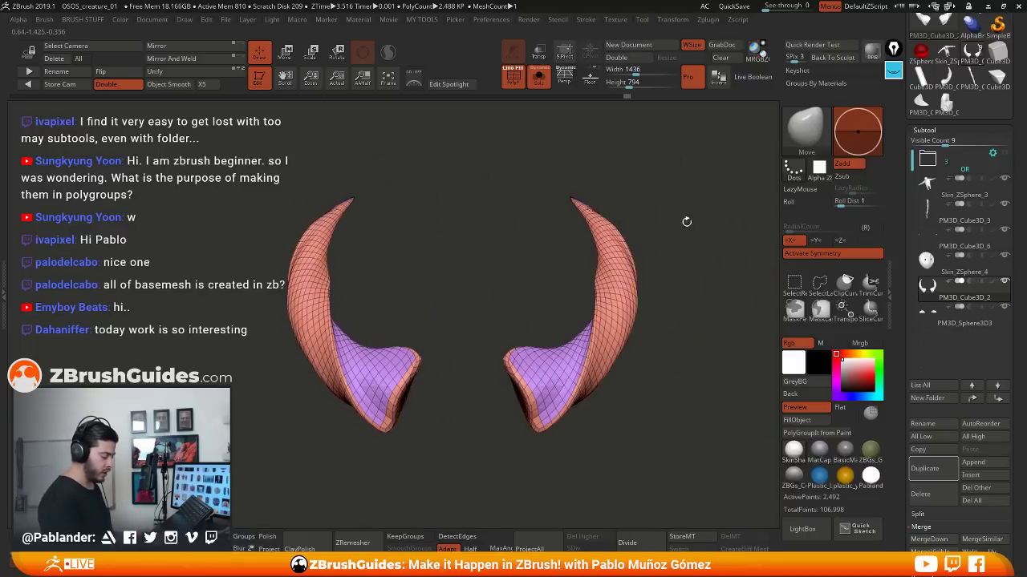
drag(687, 221, 650, 324)
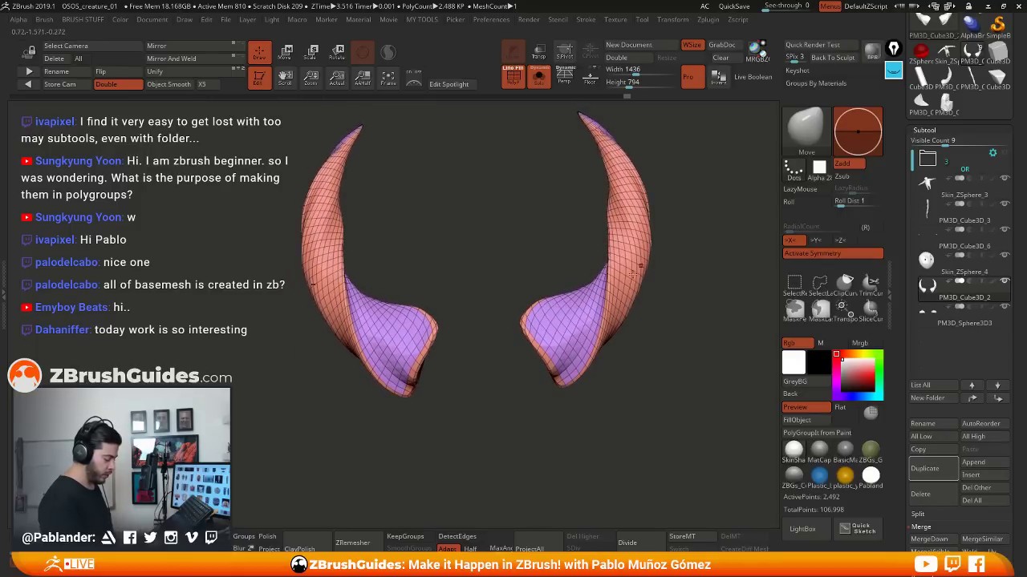
alt+drag(517, 399, 554, 429)
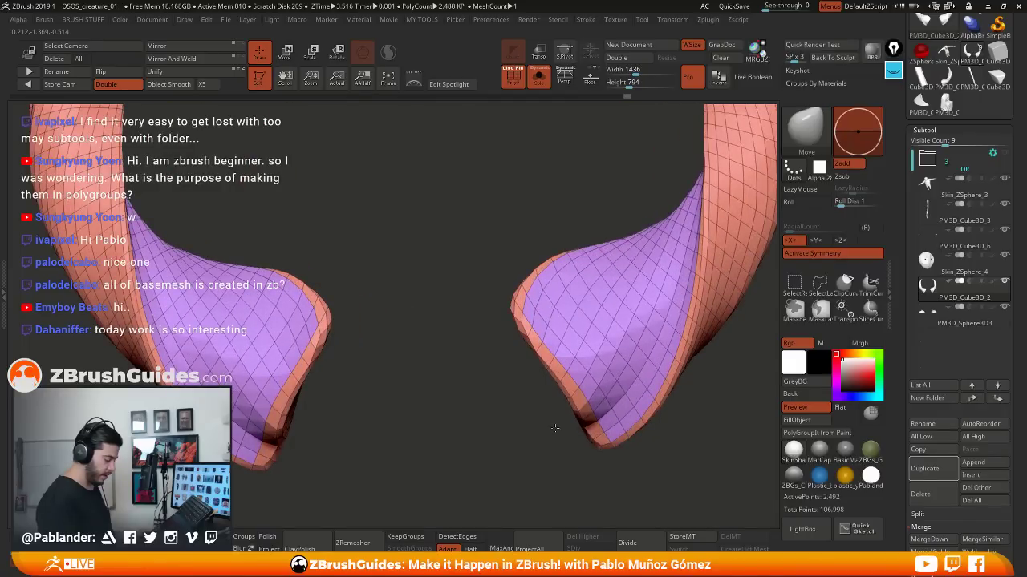
drag(554, 429, 571, 355)
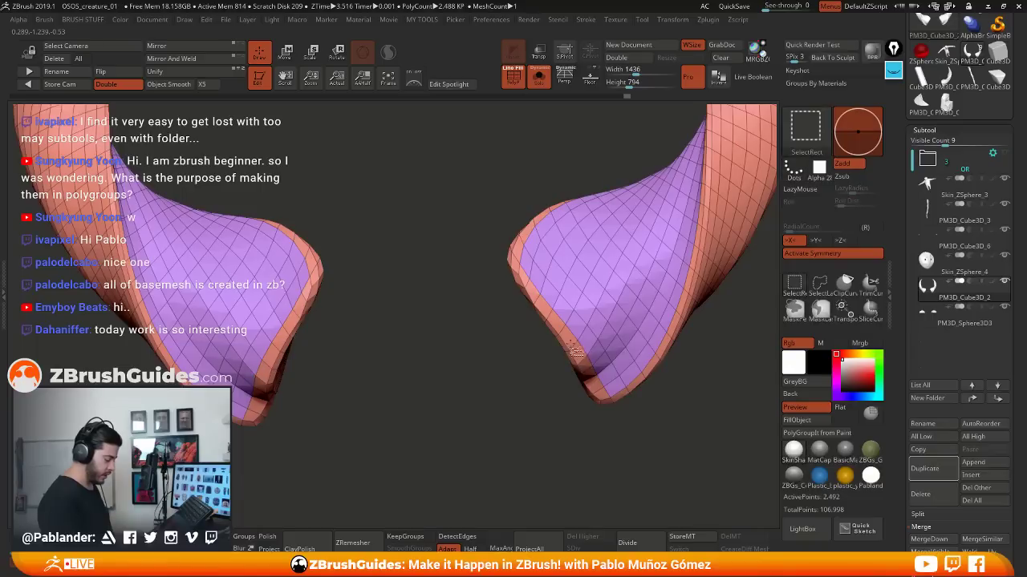
ctrl+shift+click(574, 348)
drag(553, 395, 551, 303)
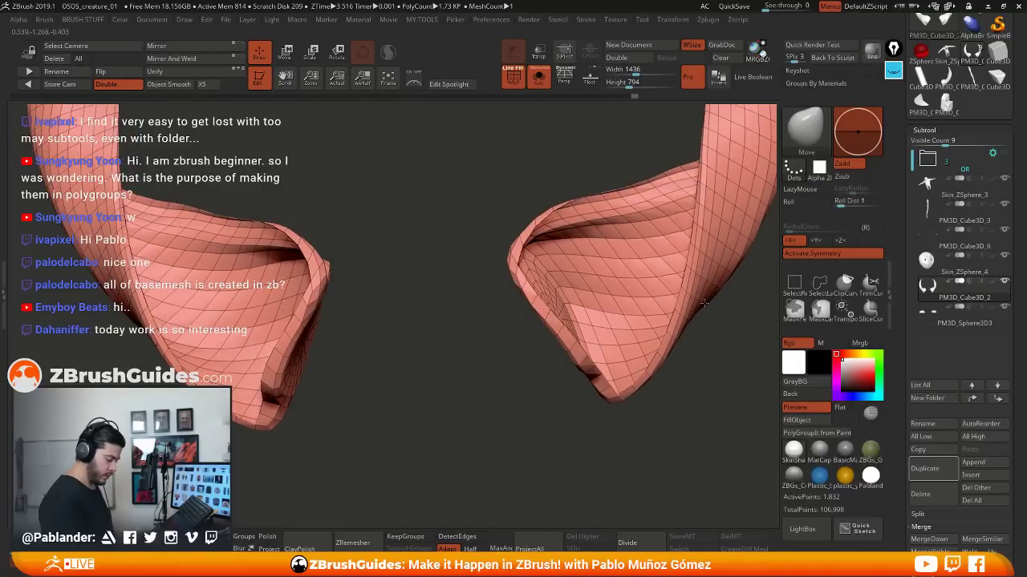
drag(578, 341, 569, 332)
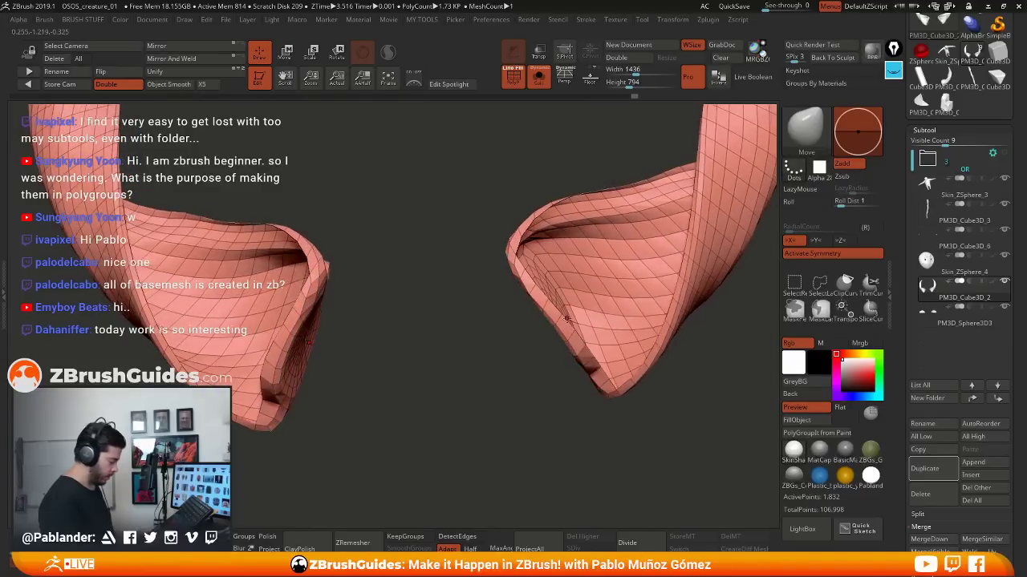
Hide the polygon loops and corner polygons that join the base caps to the outer faces on both horns
key(ctrl+shift)
ctrl+shift+click(560, 323)
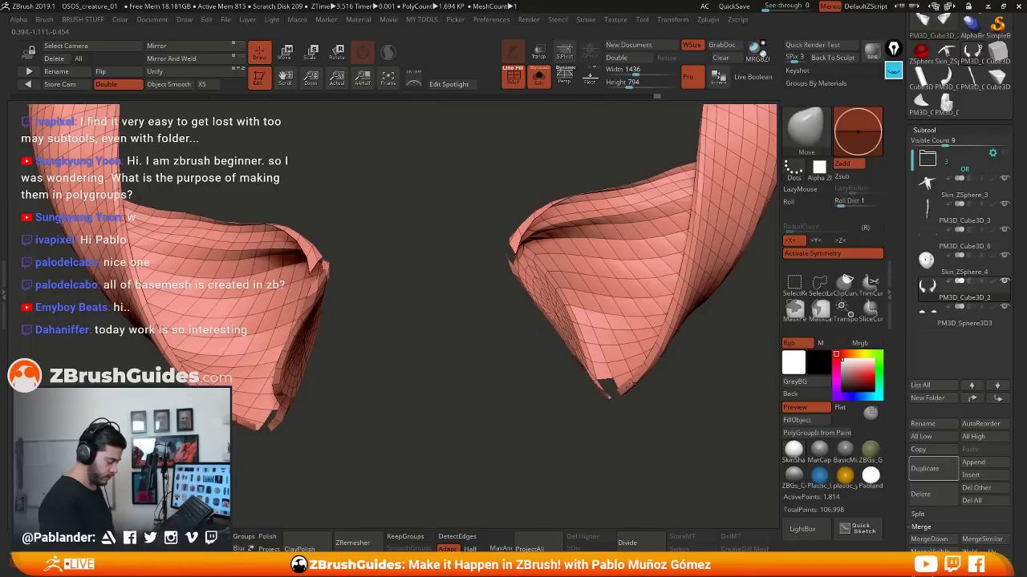
ctrl+shift+click(603, 367)
drag(603, 377, 578, 375)
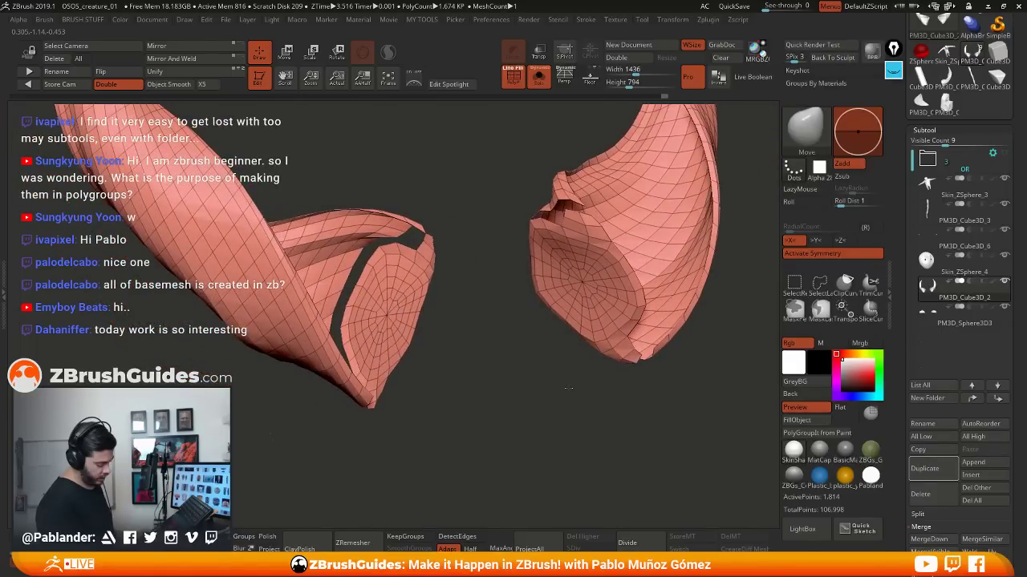
drag(614, 377, 613, 404)
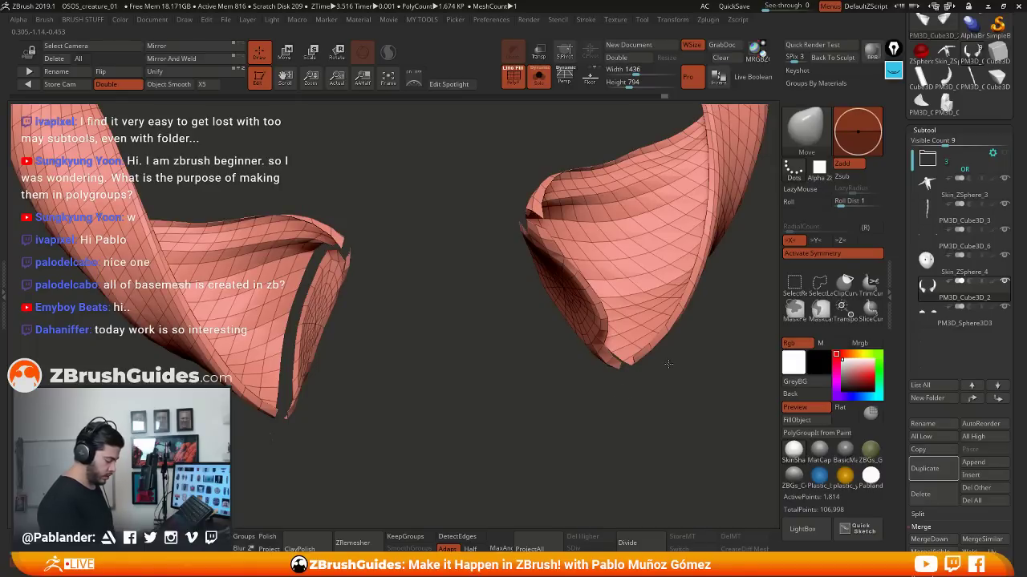
Apply Auto Groups to the separated visible outer faces and base caps of both horns
drag(668, 364, 594, 417)
key(1)
key(2)
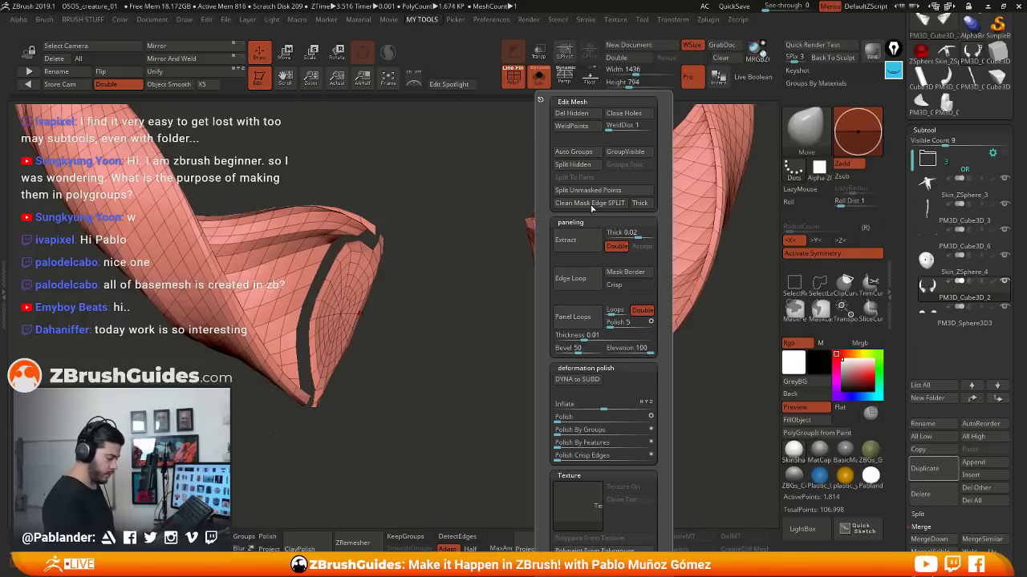
click(588, 151)
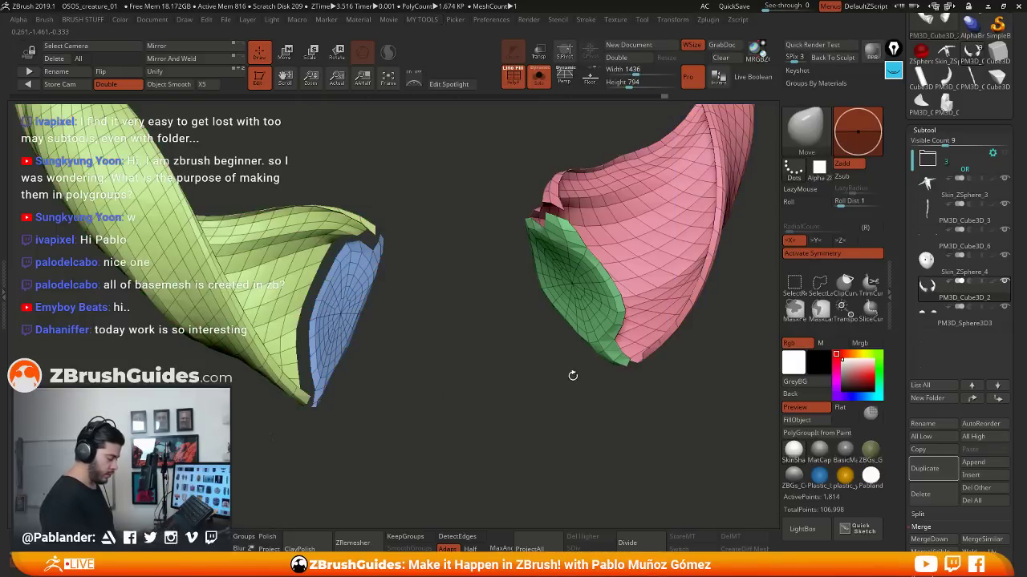
drag(572, 375, 552, 319)
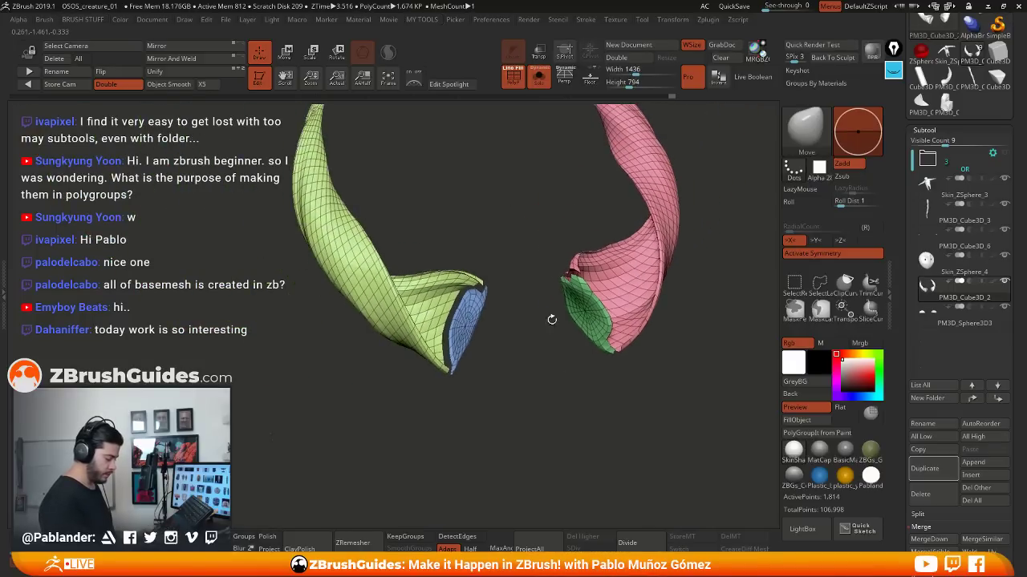
Show the whole mesh, hide everything except the base caps and their rims, and group those into one polygroup
ctrl+shift+click(671, 373)
drag(668, 374, 666, 372)
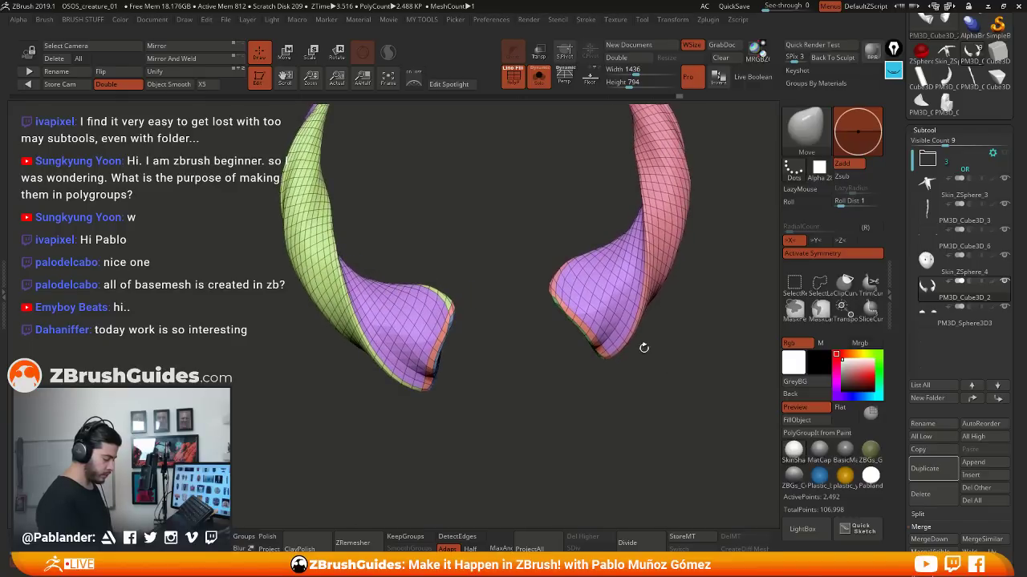
key(ctrl+shift)
ctrl+shift+click(619, 276)
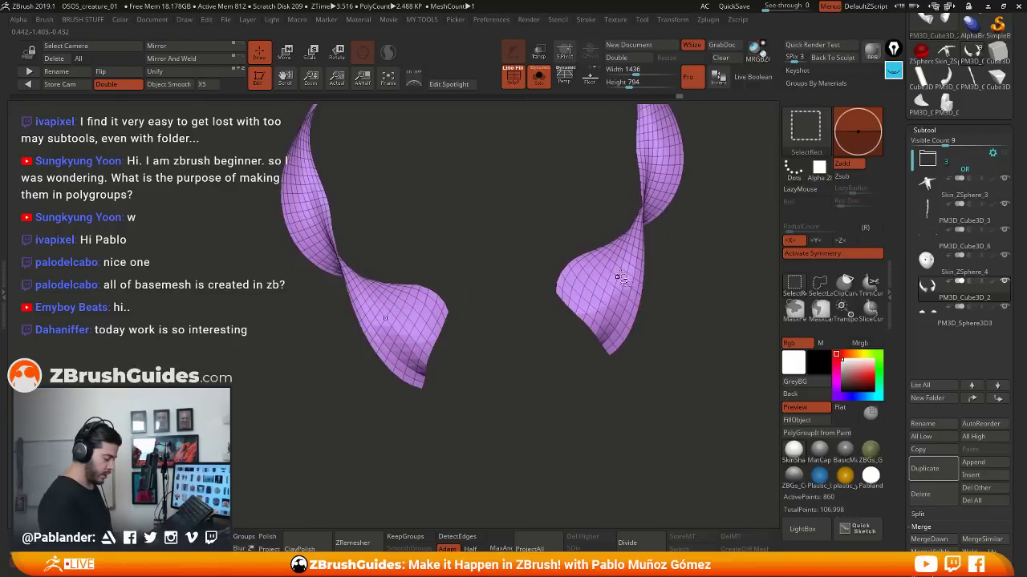
ctrl+shift+click(676, 343)
ctrl+alt+shift+click(658, 241)
ctrl+alt+shift+click(360, 305)
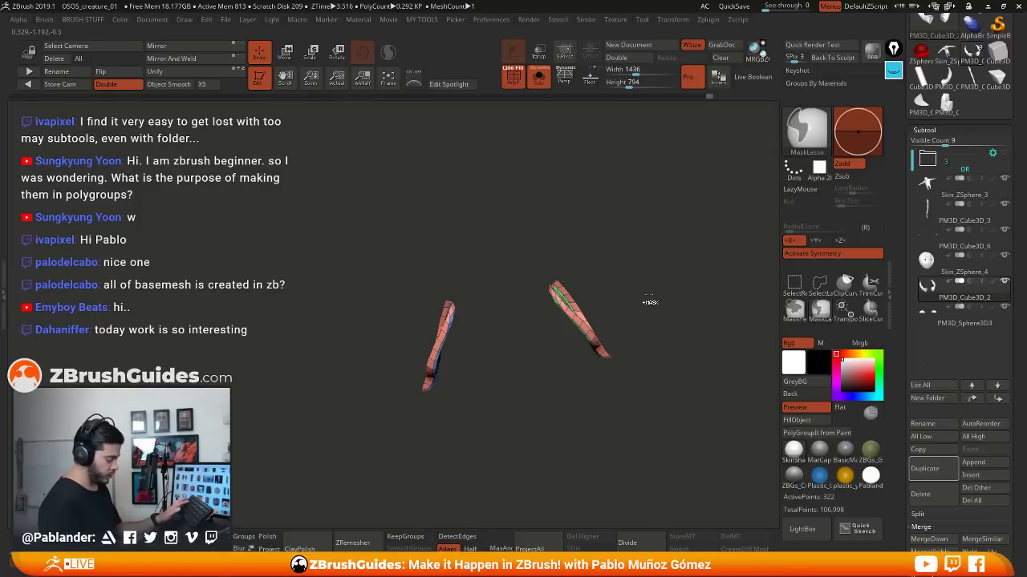
key(ctrl+w)
mouse_move(650, 293)
mouse_down()
mouse_move(621, 270)
mouse_move(663, 288)
mouse_move(665, 300)
mouse_up()
Isolate the pink and yellow-green outer faces of the two horns so only they are visible
ctrl+shift+click(658, 282)
ctrl+shift+click(660, 280)
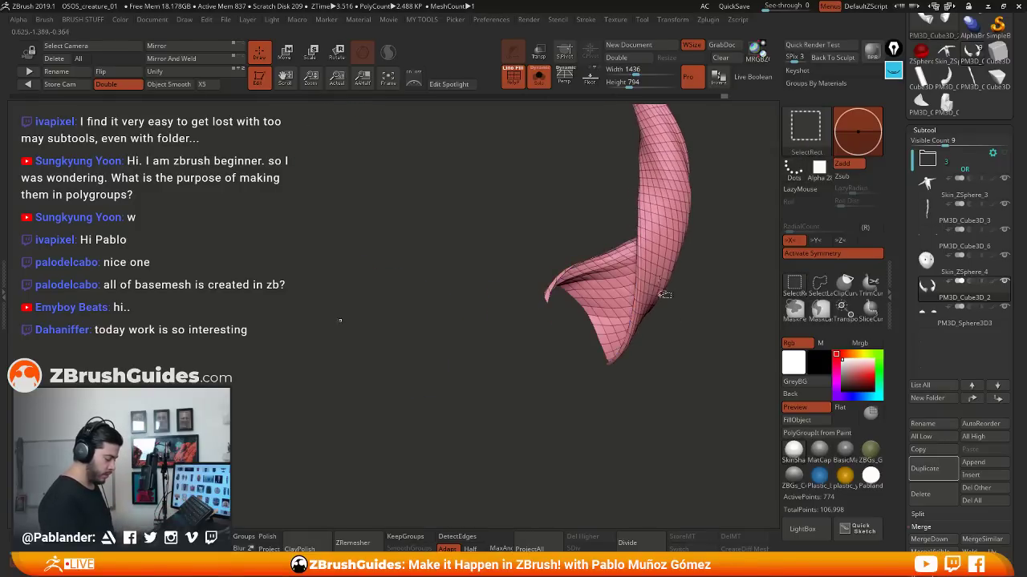
ctrl+shift+click(524, 375)
key(ctrl+w)
key(ctrl+shift)
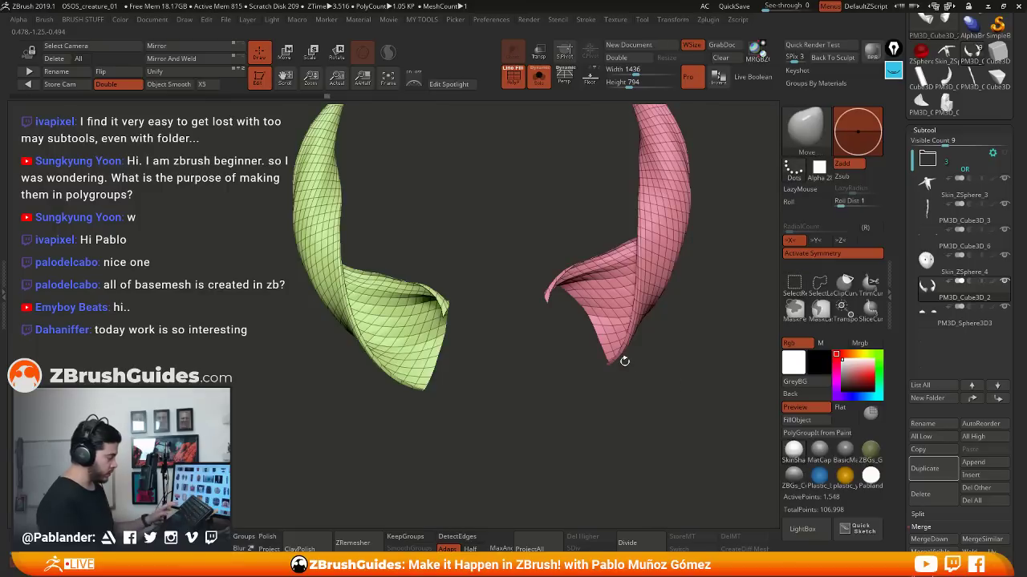
drag(643, 356, 653, 358)
Group the visible outer faces of both horns into one polygroup, regrouping until its colour is light green
key(ctrl+w)
key(ctrl+w)
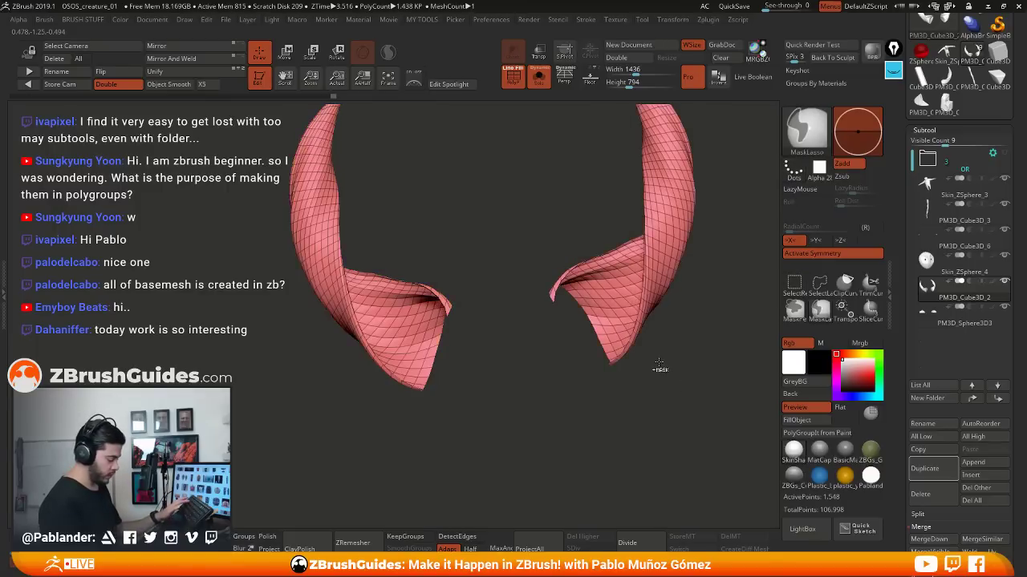
key(ctrl+w)
key(ctrl+w)
key(ctrl+w)
key(ctrl+w)
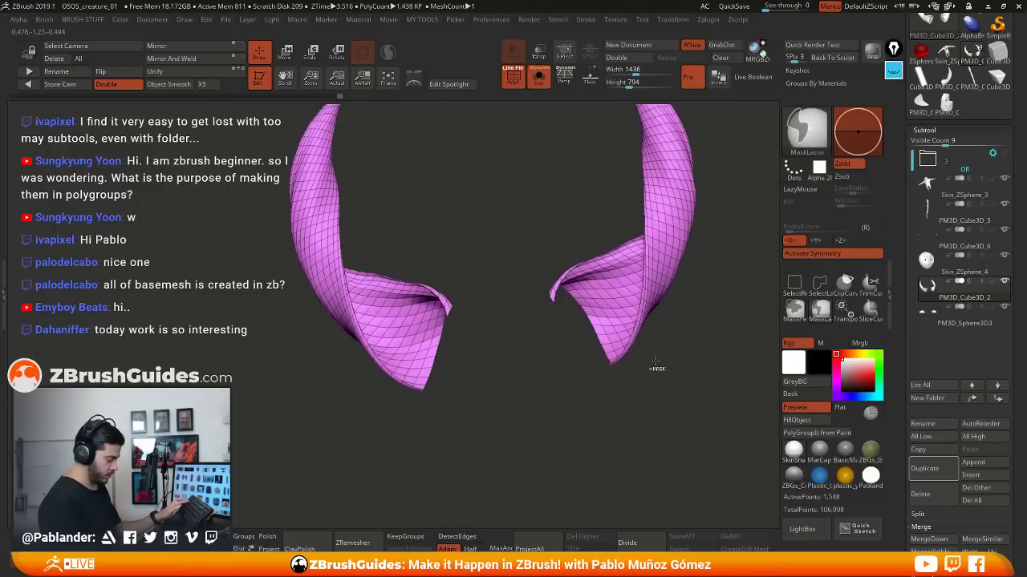
key(ctrl+w)
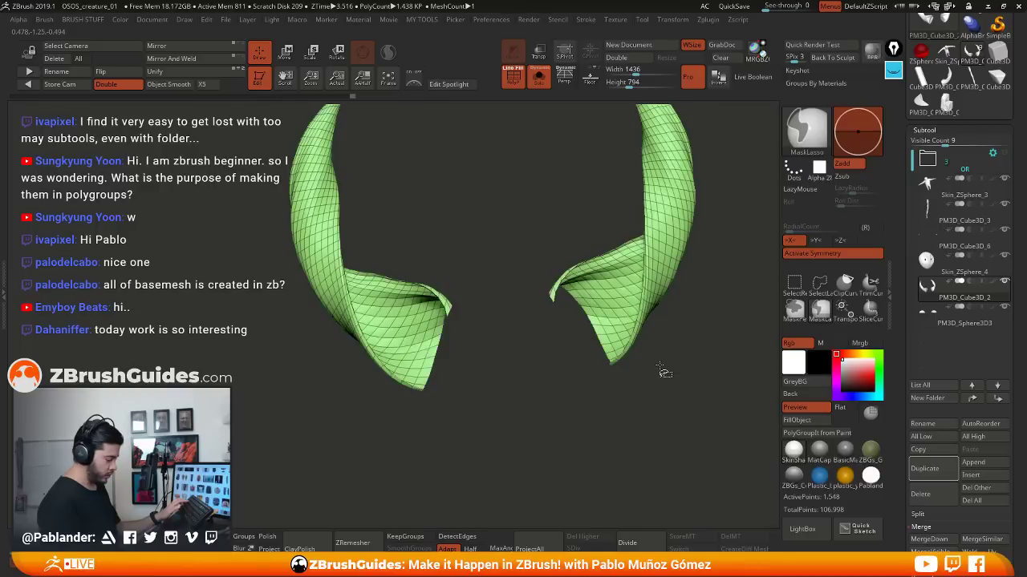
Isolate the purple twisting faces, regroup them until their colour is orange, and show the whole mesh
ctrl+shift+click(662, 368)
ctrl+shift+click(597, 338)
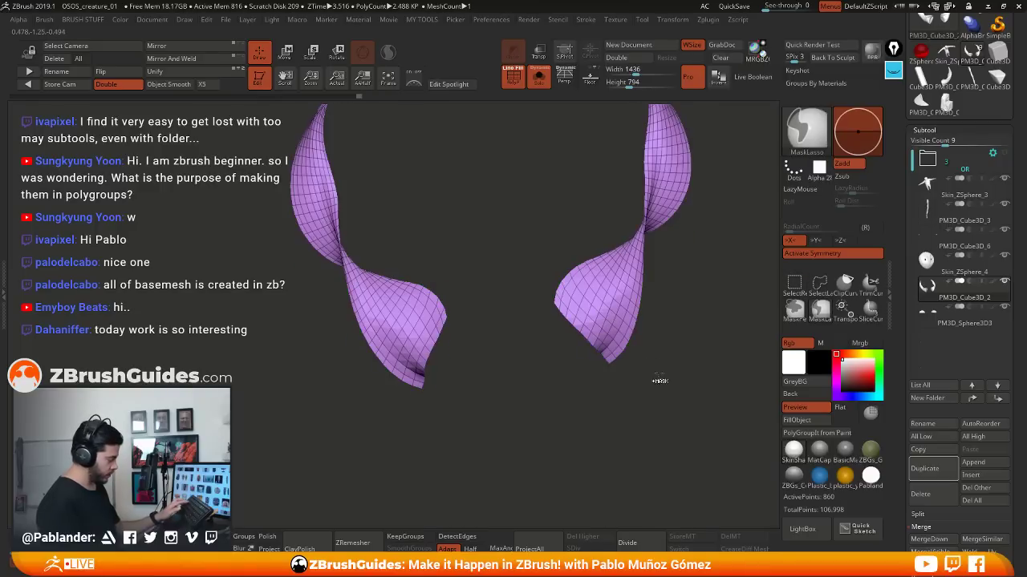
key(ctrl+w)
key(ctrl+w)
key(ctrl+w)
ctrl+shift+click(661, 381)
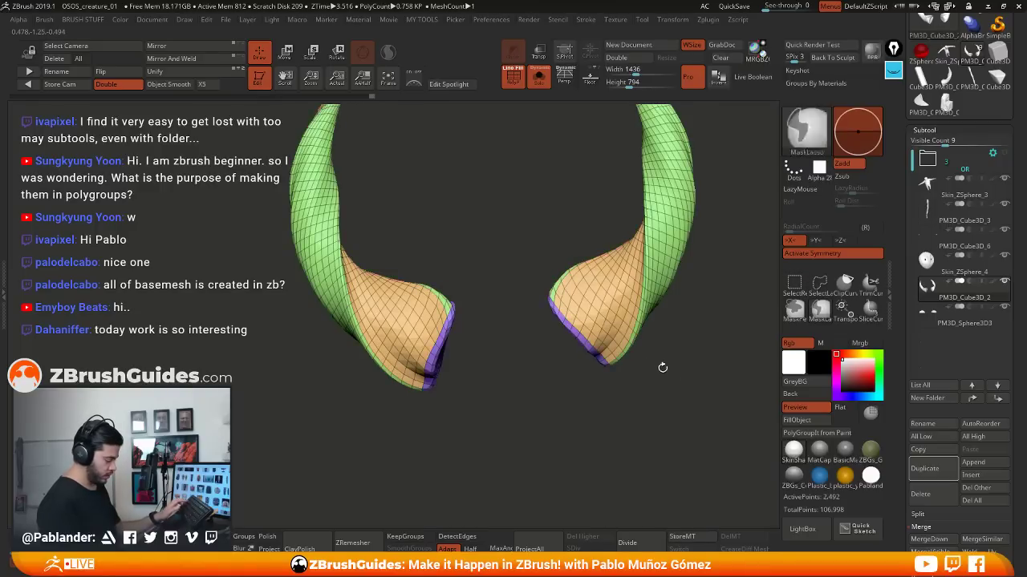
drag(663, 369, 677, 351)
key(ctrl+shift)
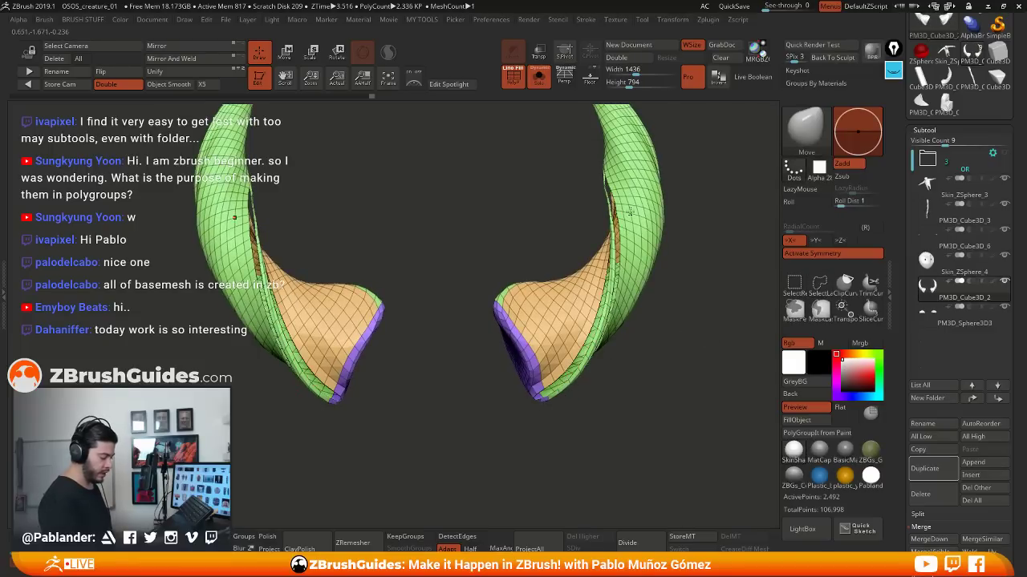
drag(671, 311, 645, 324)
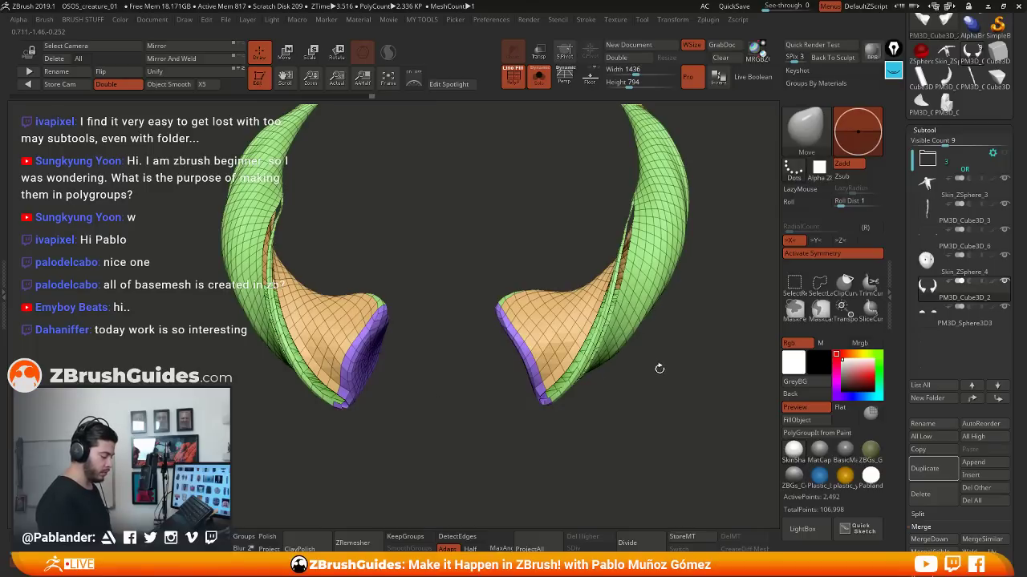
key(ctrl+shift)
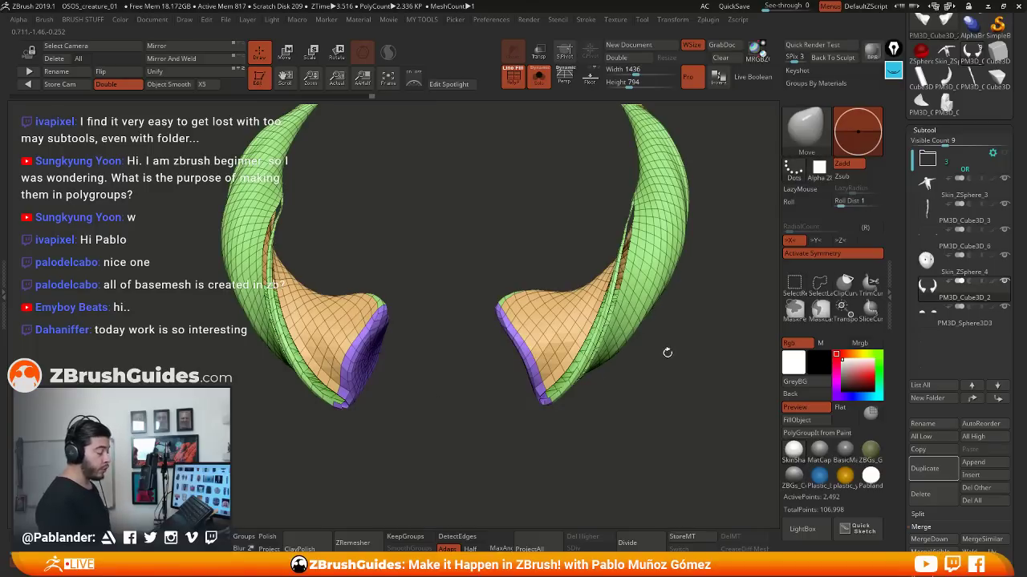
key(ctrl+shift+z)
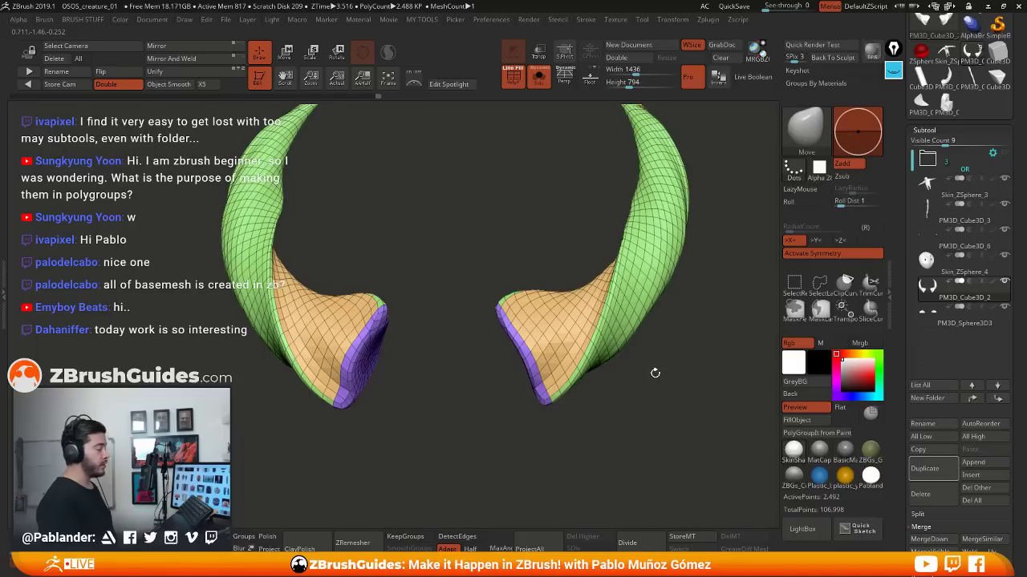
Save the current state of the project with QuickSave
key(space)
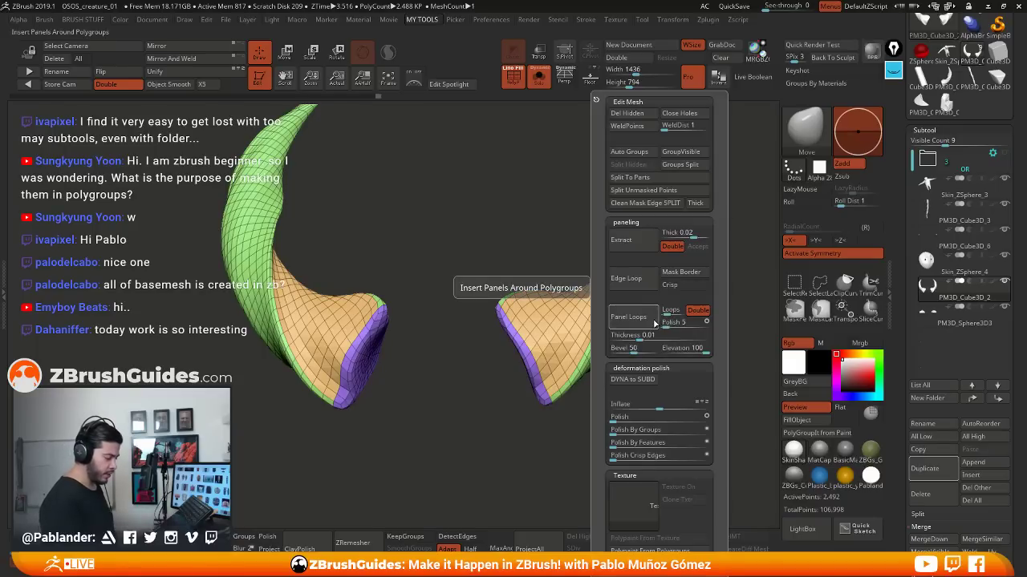
alt+drag(670, 365, 644, 367)
click(734, 7)
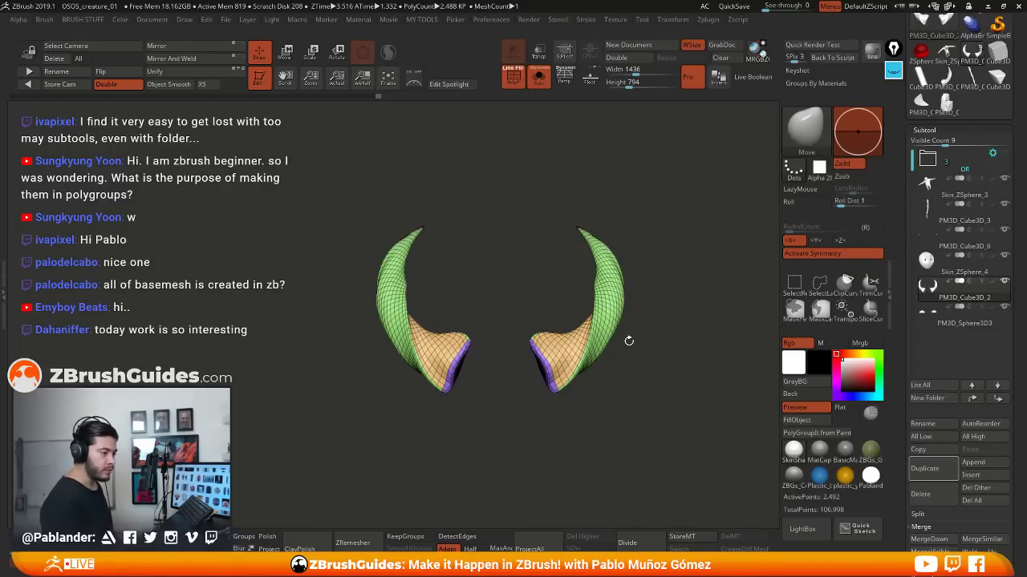
alt+drag(629, 346, 624, 343)
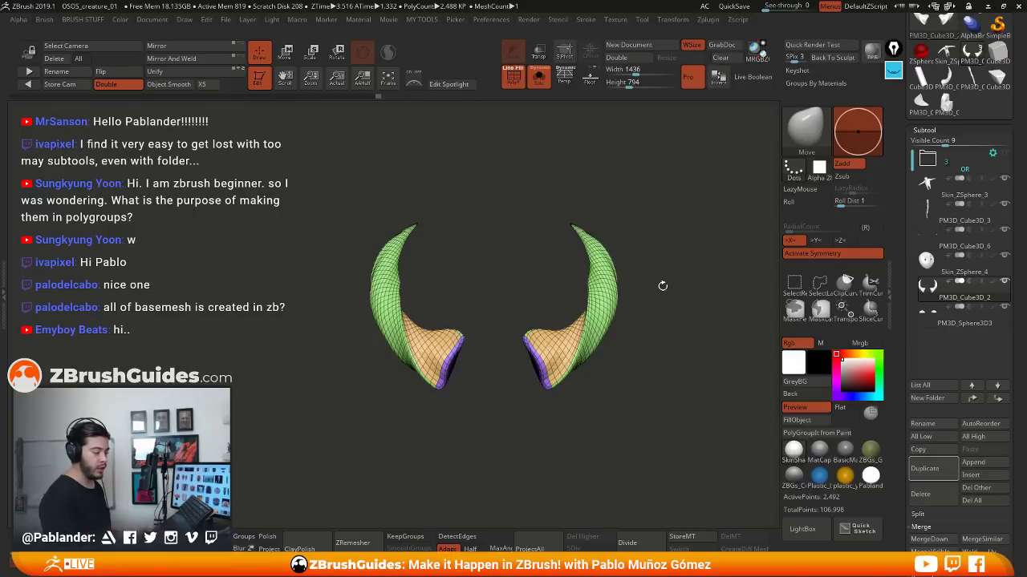
Leave Solo mode so the creature's head and body show around the horns
mouse_move(675, 272)
mouse_down()
mouse_move(659, 278)
mouse_move(643, 314)
mouse_move(650, 330)
mouse_up()
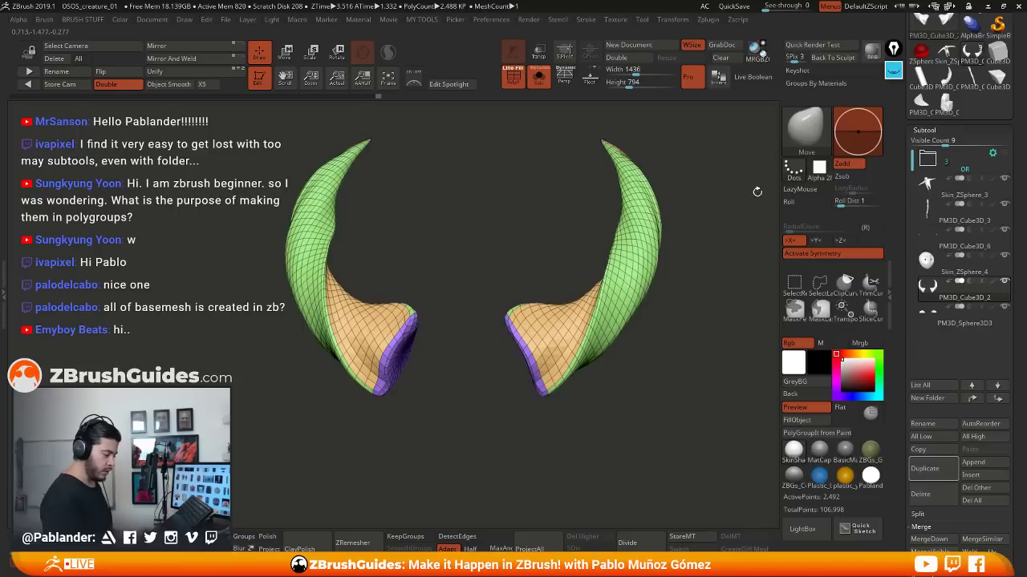
key(space)
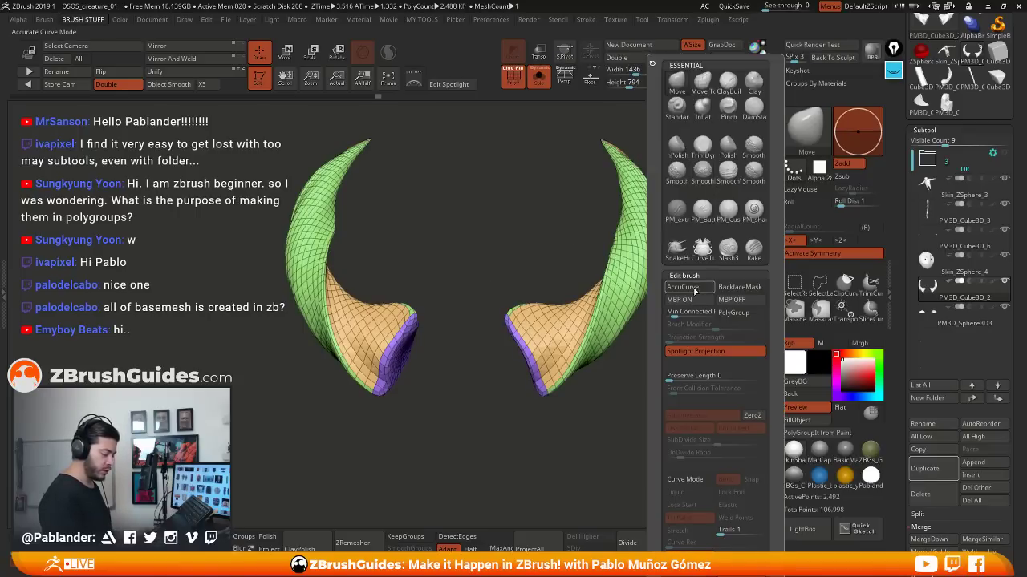
key(space)
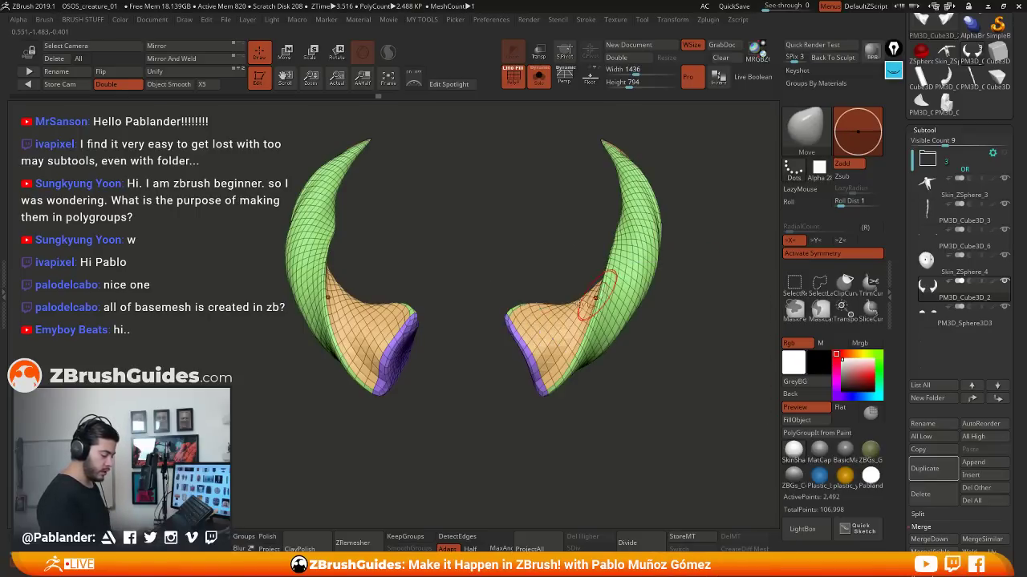
drag(663, 298, 654, 332)
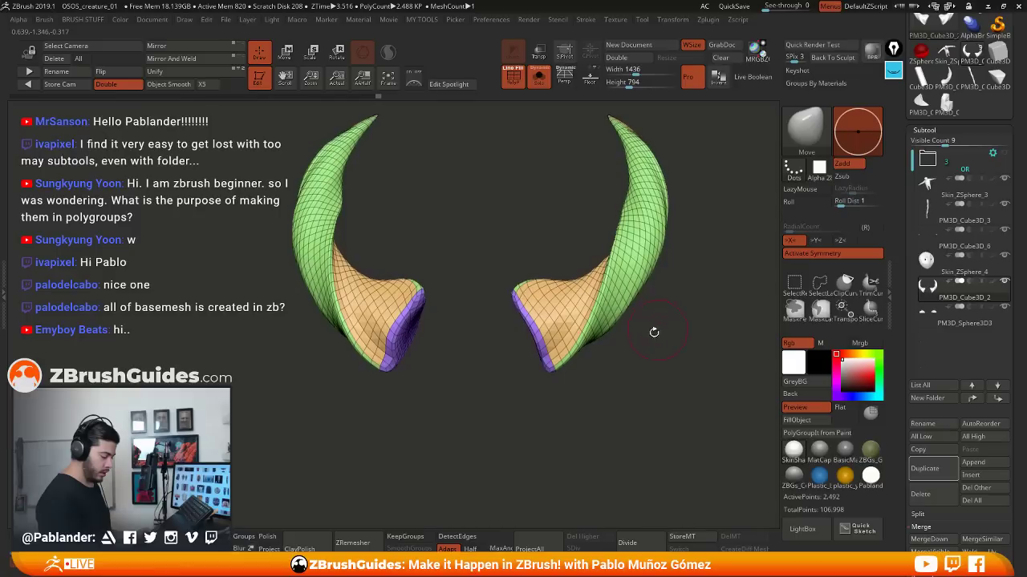
click(542, 81)
right_drag(614, 306, 607, 340)
drag(607, 340, 606, 352)
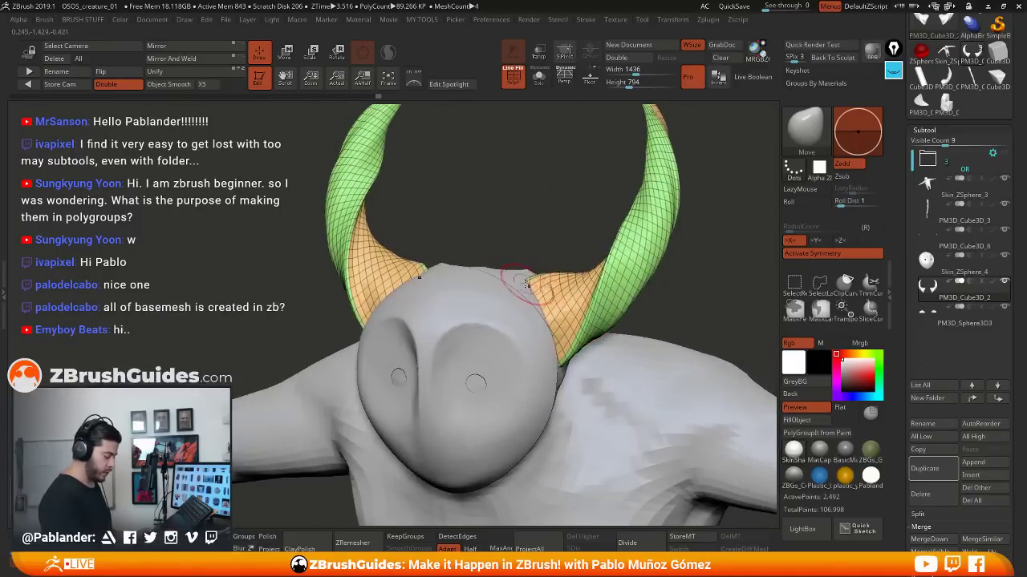
Isolate the horns, adjust the lower corners of their bases with the Move brush, and show the whole creature again
click(539, 76)
drag(511, 294, 506, 290)
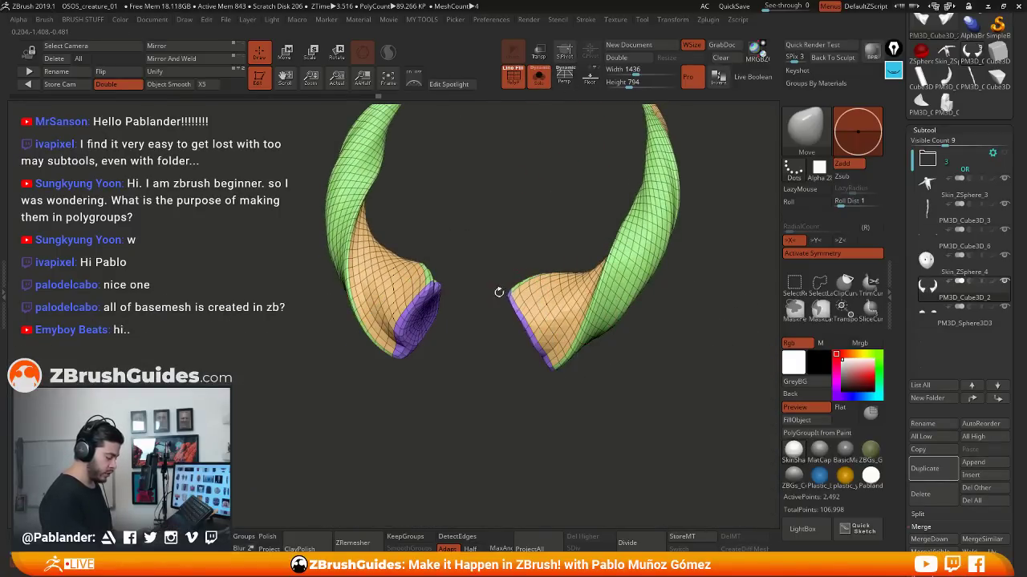
drag(551, 366, 549, 370)
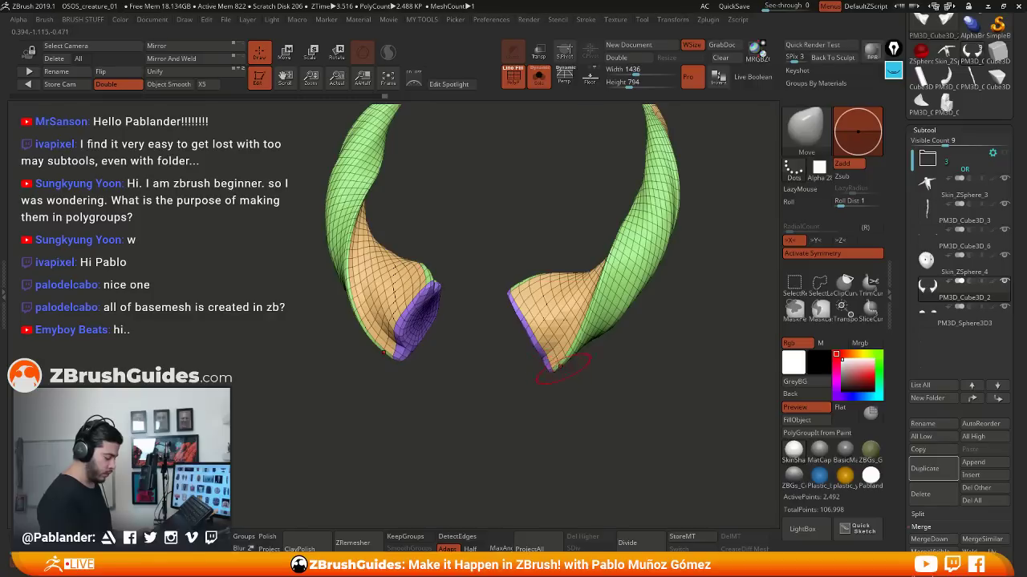
click(539, 76)
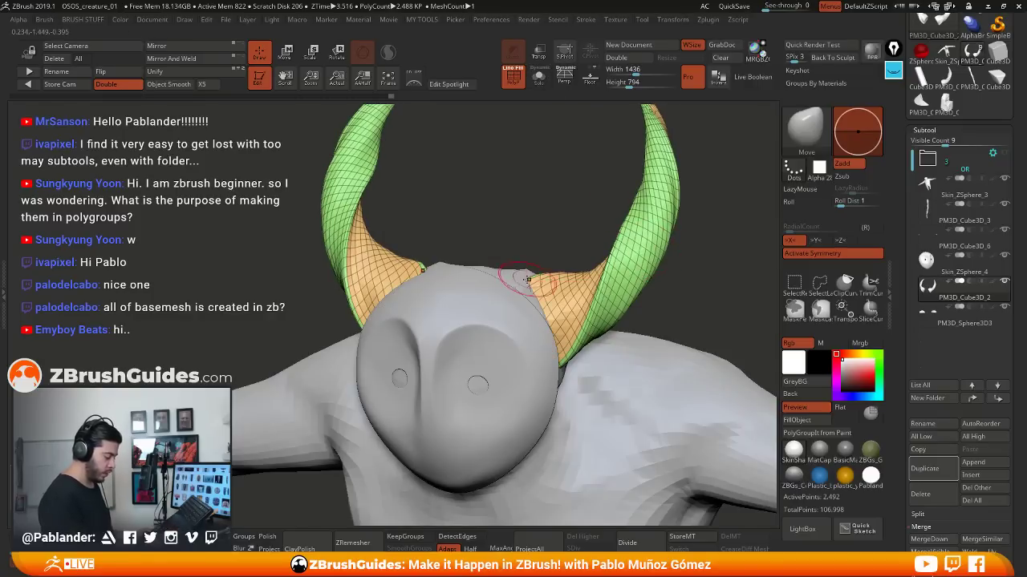
Reshape the horns' outer curves and lower ends with the Move brush so they fit against the head
mouse_move(691, 295)
mouse_down()
mouse_move(585, 325)
mouse_move(574, 303)
mouse_up()
drag(633, 217, 626, 210)
drag(555, 325, 550, 322)
drag(641, 309, 741, 290)
drag(597, 240, 607, 239)
drag(693, 282, 606, 278)
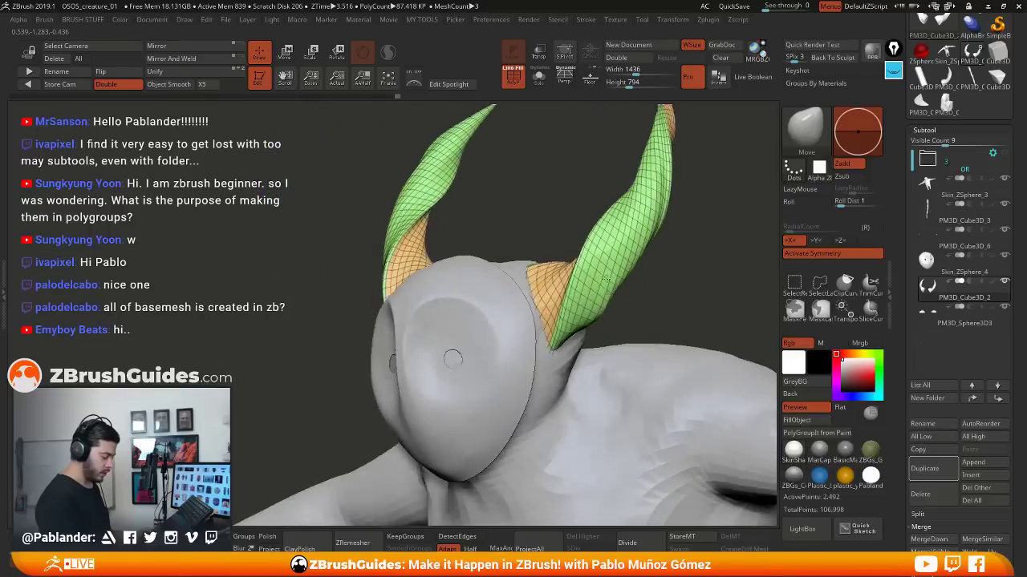
Refine the horns from the back, side and front with the Move brush, fitting their rear bases and correcting their curves
right_drag(606, 278, 535, 271)
mouse_move(576, 289)
mouse_down()
mouse_move(592, 264)
mouse_move(587, 292)
mouse_up()
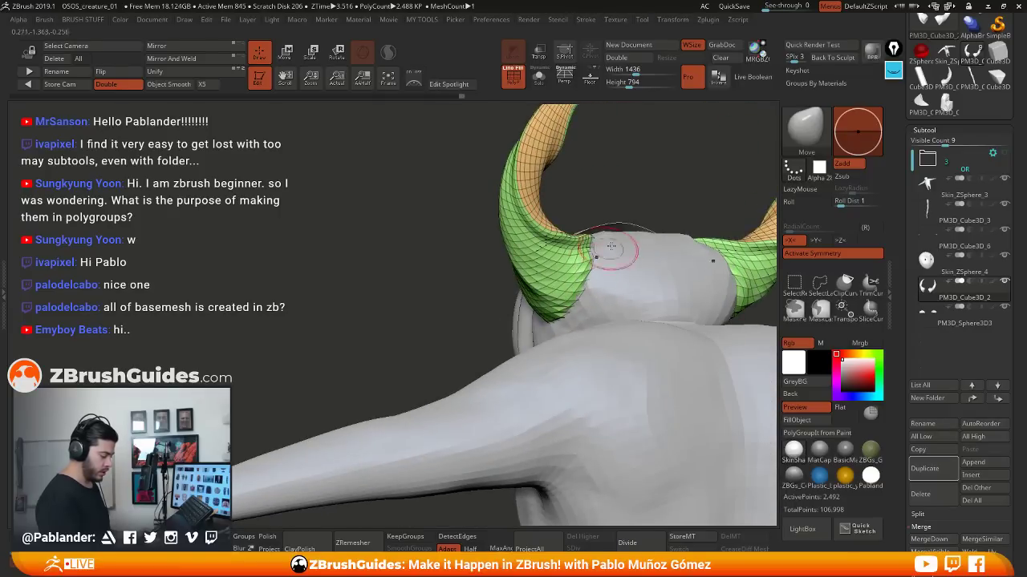
mouse_move(615, 246)
right_down()
mouse_move(580, 259)
mouse_move(678, 238)
right_up()
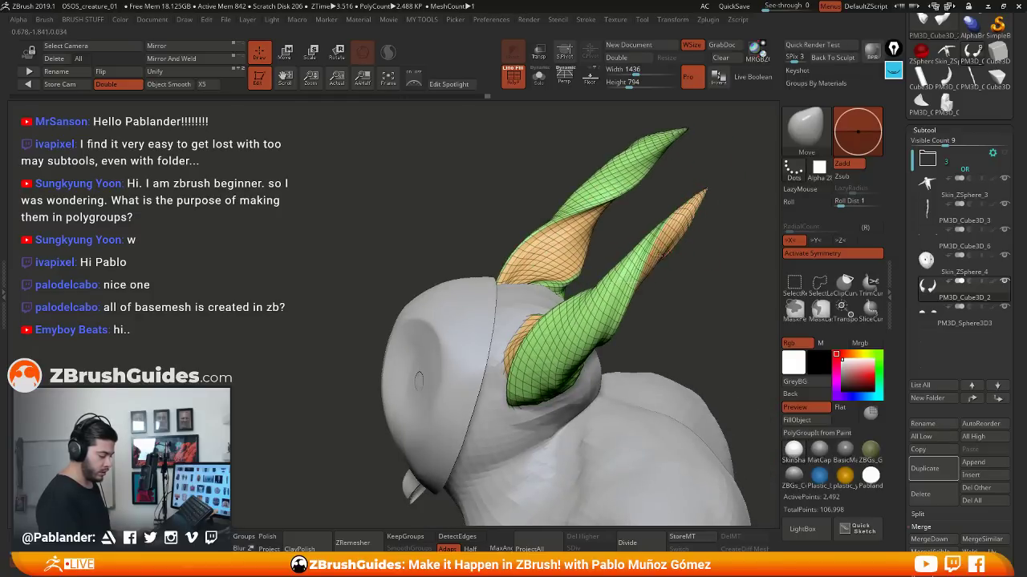
mouse_move(660, 258)
right_down()
mouse_move(713, 263)
mouse_move(710, 295)
mouse_move(703, 275)
right_up()
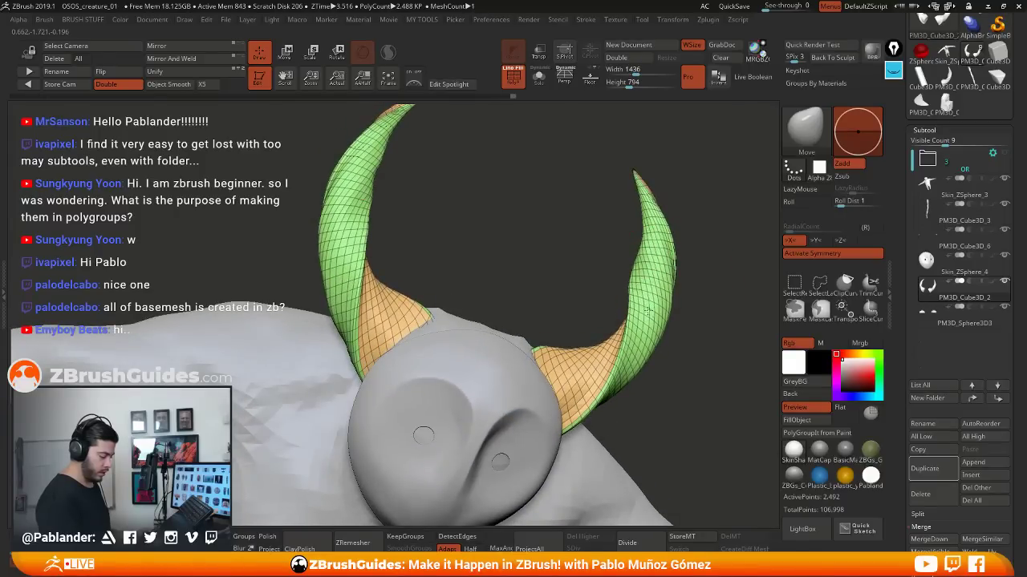
shift+drag(698, 283, 683, 294)
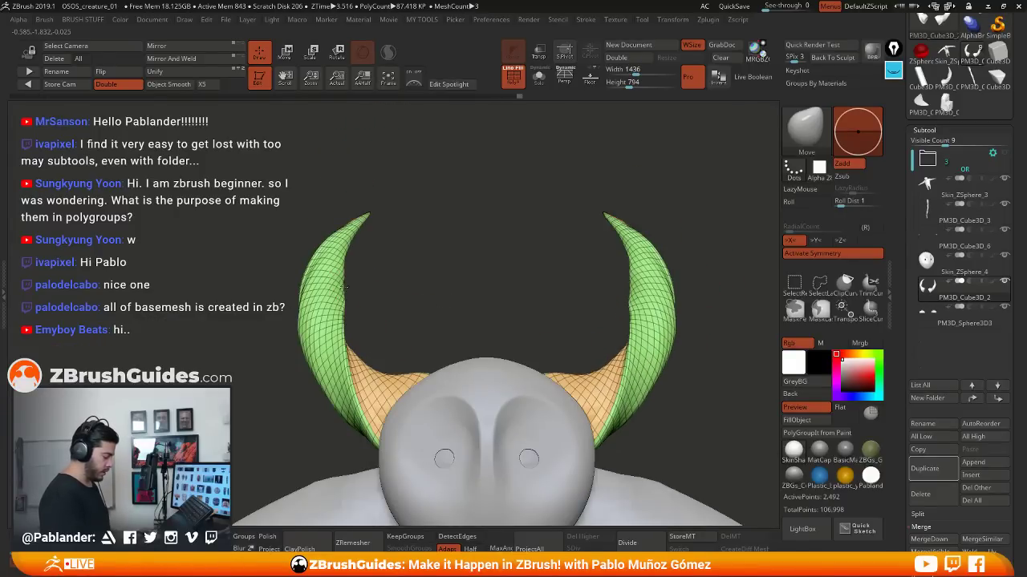
alt+right_drag(669, 315, 660, 305)
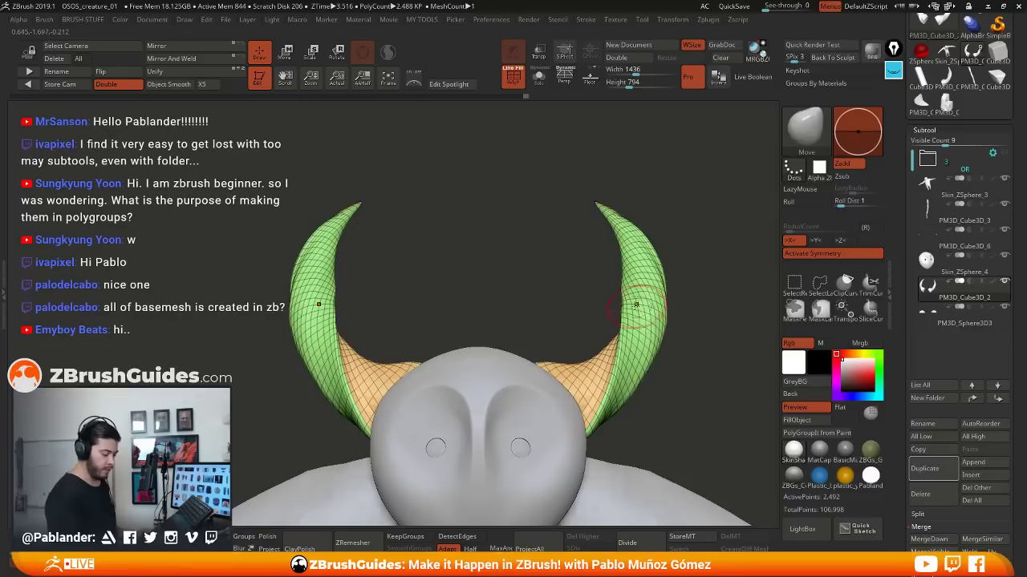
Set the Smooth brush's Z Intensity to 29 and smooth the twisting edges of the horns
mouse_move(639, 305)
shift+mouse_down()
mouse_move(644, 252)
mouse_move(629, 235)
shift+mouse_up()
key(space)
drag(676, 182, 674, 187)
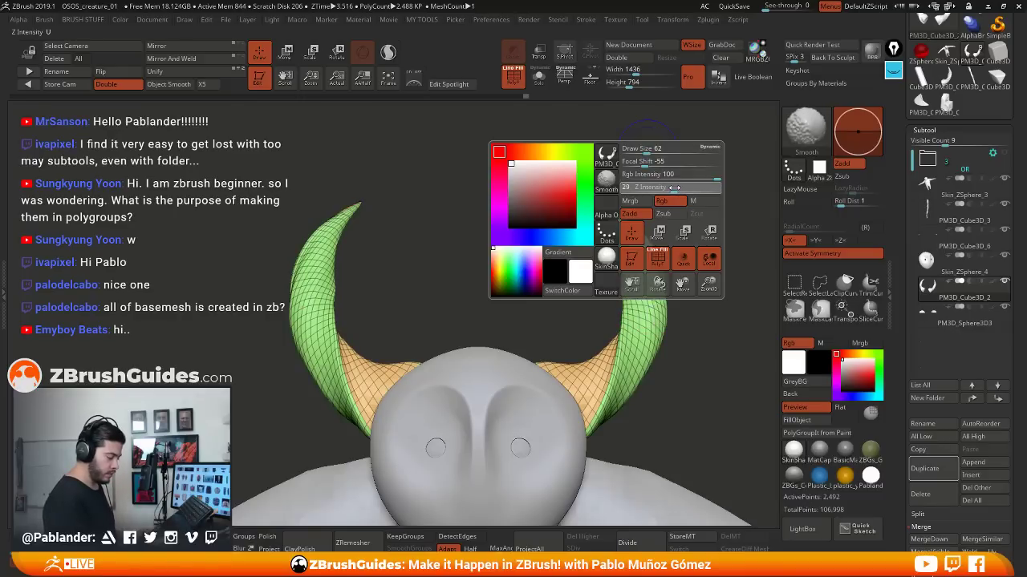
mouse_move(687, 275)
right_down()
mouse_move(704, 252)
mouse_move(736, 287)
right_up()
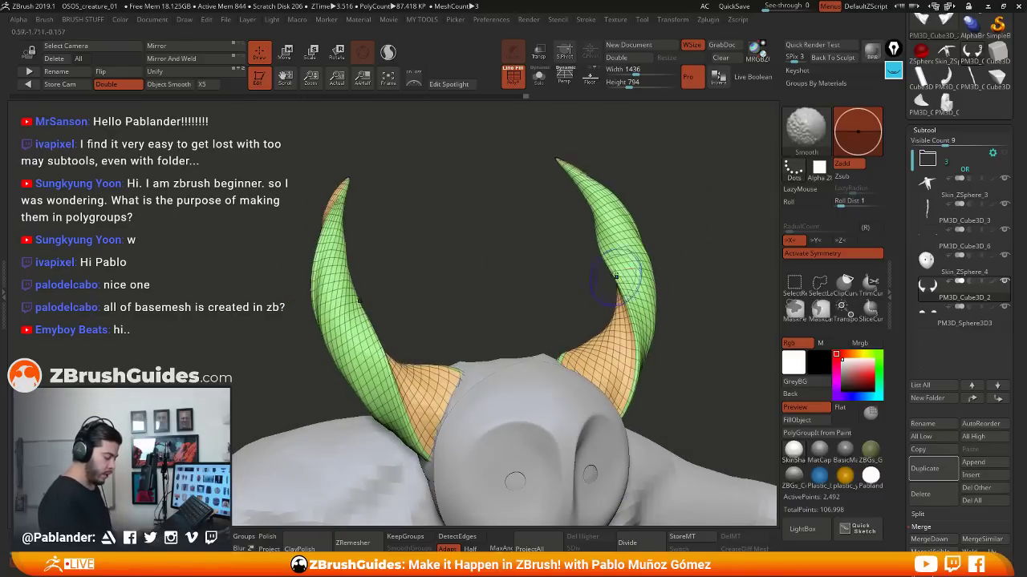
mouse_move(679, 269)
right_down()
mouse_move(655, 259)
mouse_move(678, 249)
right_up()
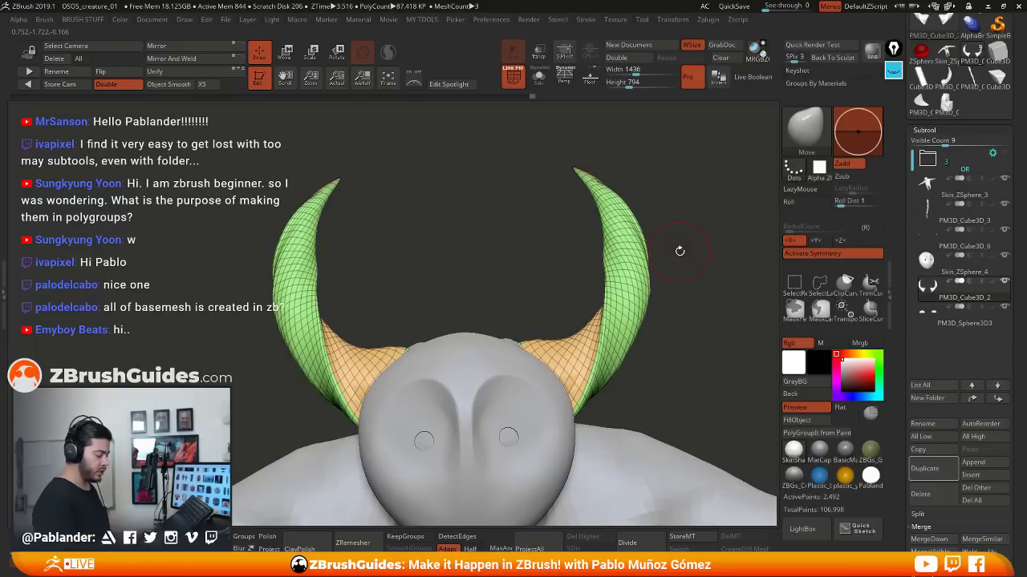
Push the rear corners of the horn bases into the head and refine the inner curves with the Move brush
mouse_move(672, 294)
right_down()
mouse_move(551, 368)
mouse_move(653, 319)
mouse_move(644, 323)
mouse_move(630, 255)
mouse_move(631, 323)
mouse_move(557, 321)
mouse_move(595, 313)
right_up()
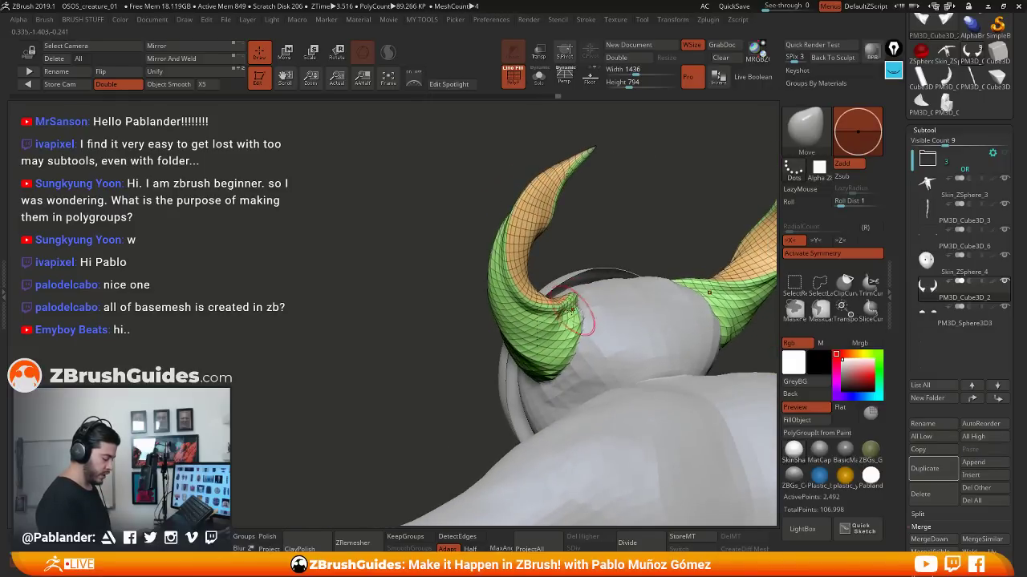
drag(585, 320, 577, 323)
mouse_move(576, 304)
right_down()
mouse_move(529, 310)
mouse_move(574, 320)
mouse_move(642, 311)
right_up()
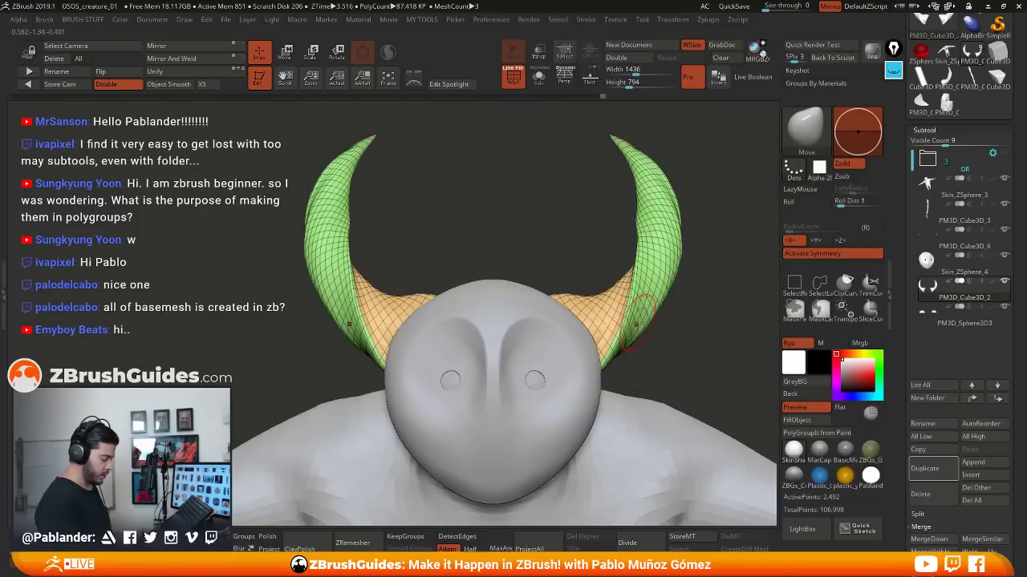
right_drag(593, 263, 518, 285)
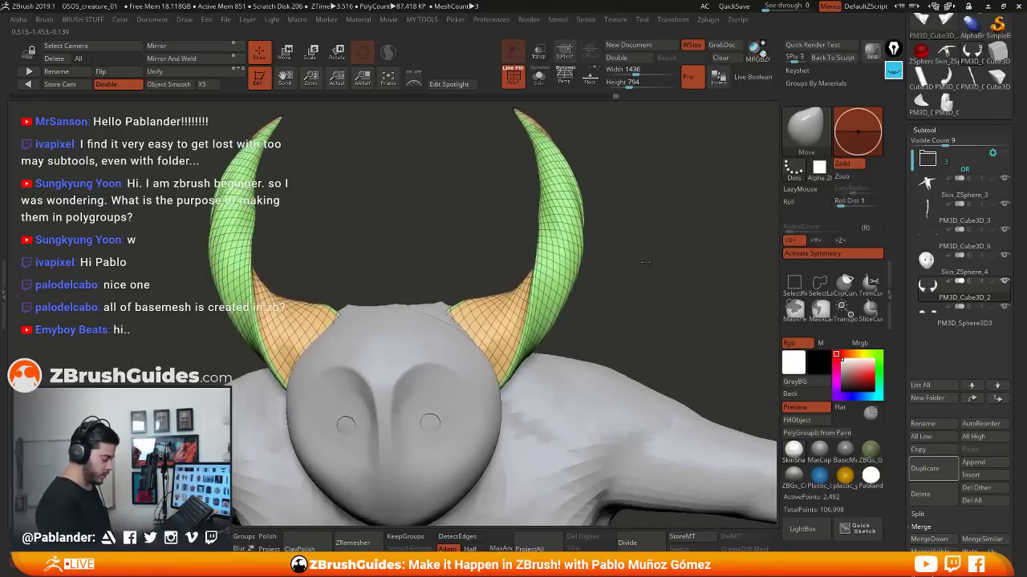
drag(522, 286, 516, 293)
mouse_move(611, 283)
right_down()
mouse_move(634, 314)
mouse_move(621, 273)
mouse_move(594, 293)
right_up()
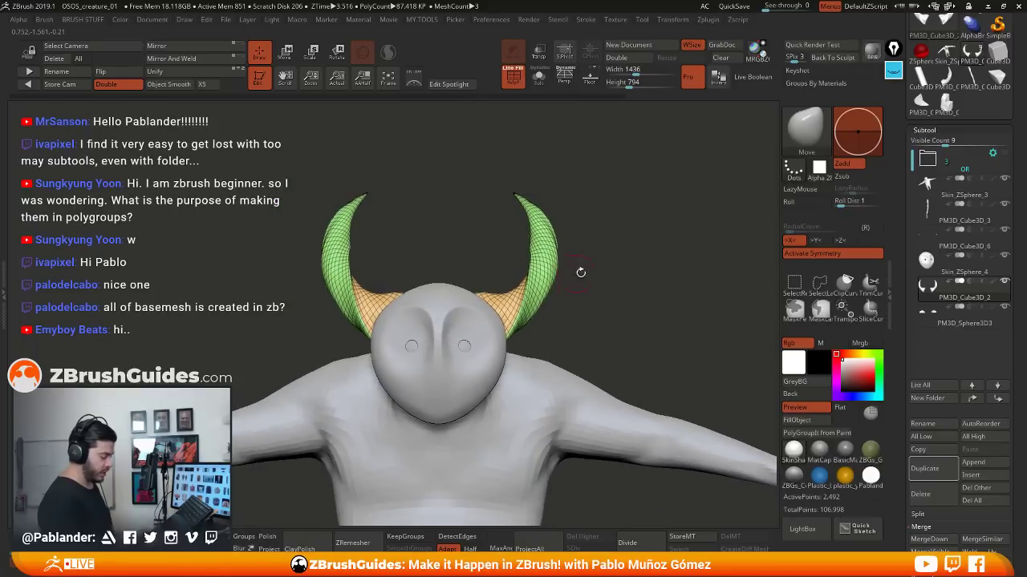
Turn off symmetry, realign the transform gizmo to the world axes, and place it at the base of the horns in side view
key(space)
mouse_move(596, 240)
right_down()
mouse_move(592, 256)
mouse_move(561, 259)
mouse_move(582, 287)
mouse_move(711, 286)
right_up()
key(w)
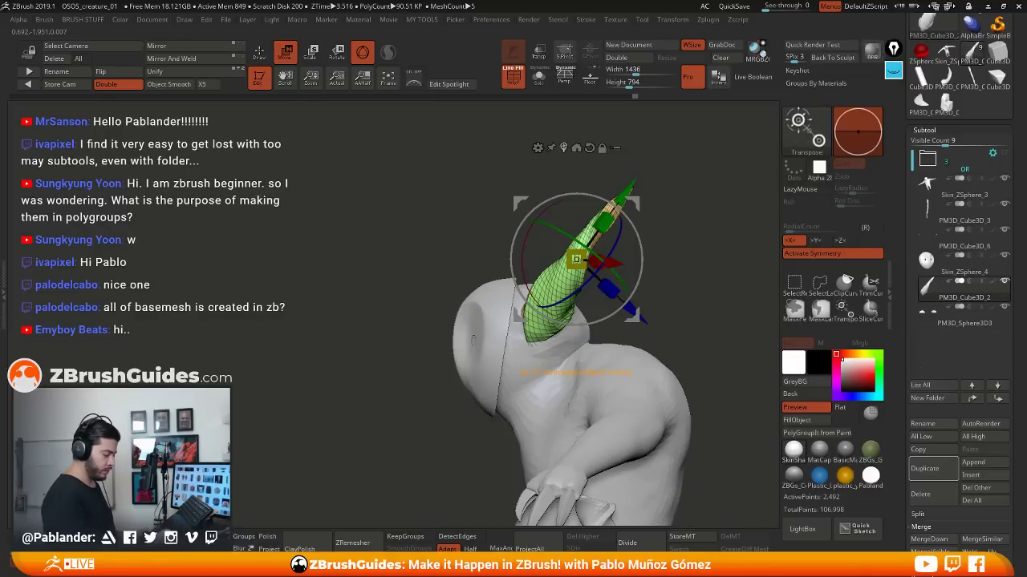
click(826, 253)
alt+click(589, 154)
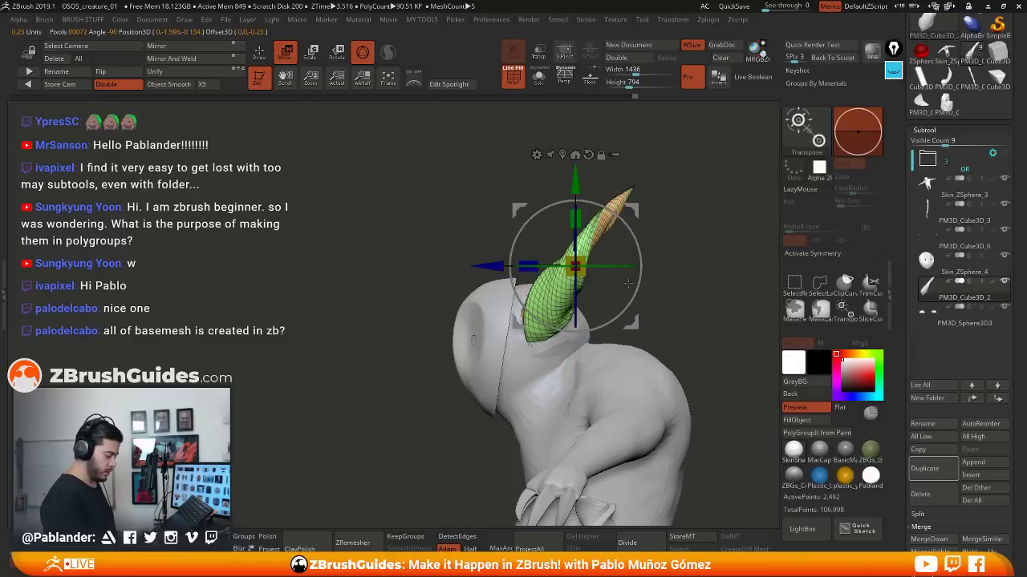
alt+drag(634, 207, 621, 229)
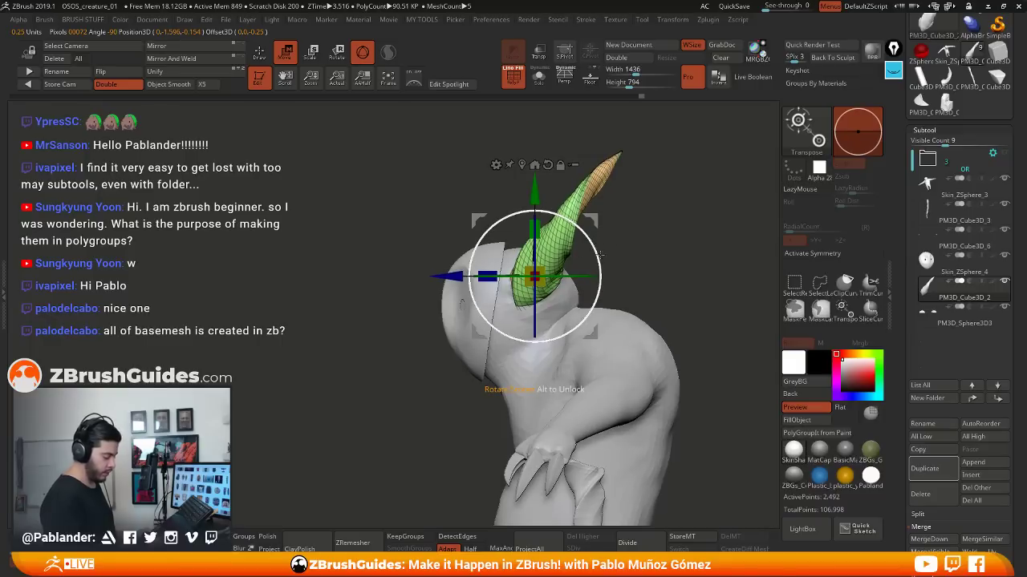
Rotate both horns slightly about their bases in side view, and return to Draw mode
drag(598, 261, 598, 257)
drag(596, 330, 593, 331)
click(260, 58)
drag(311, 294, 404, 302)
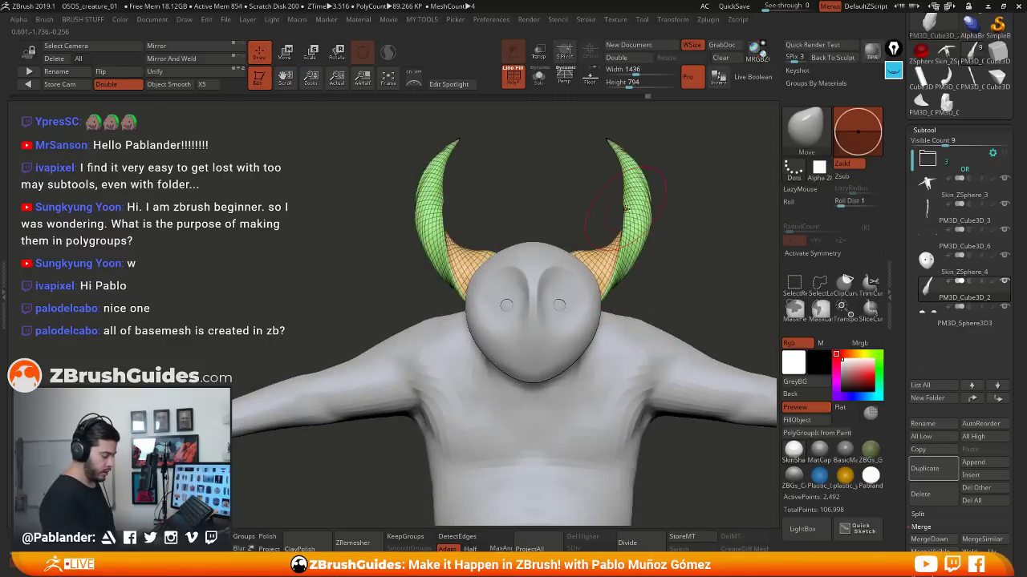
Reactivate X symmetry and adjust the outer curves and tips of both horns with the Move brush
click(821, 254)
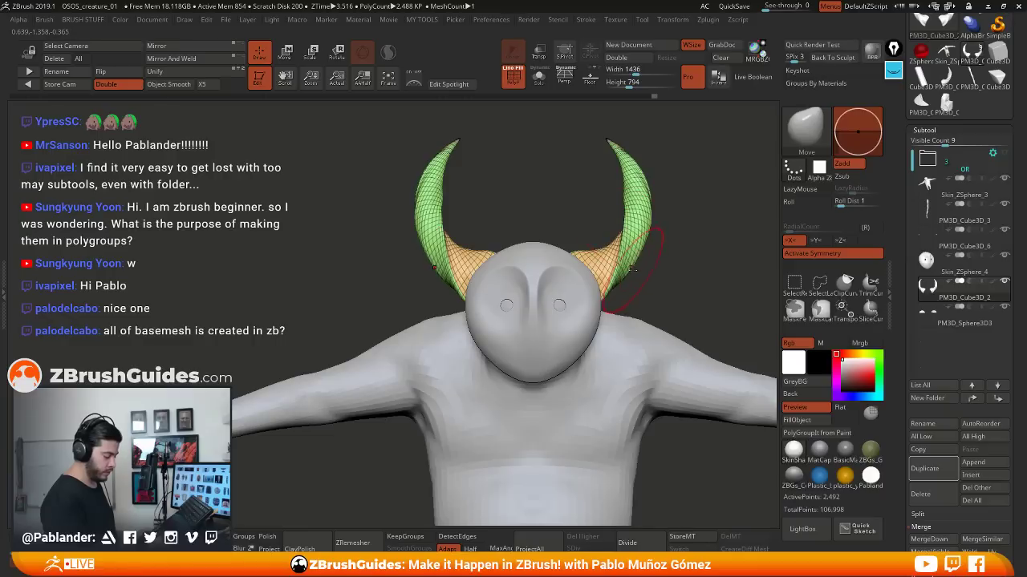
drag(643, 232, 616, 146)
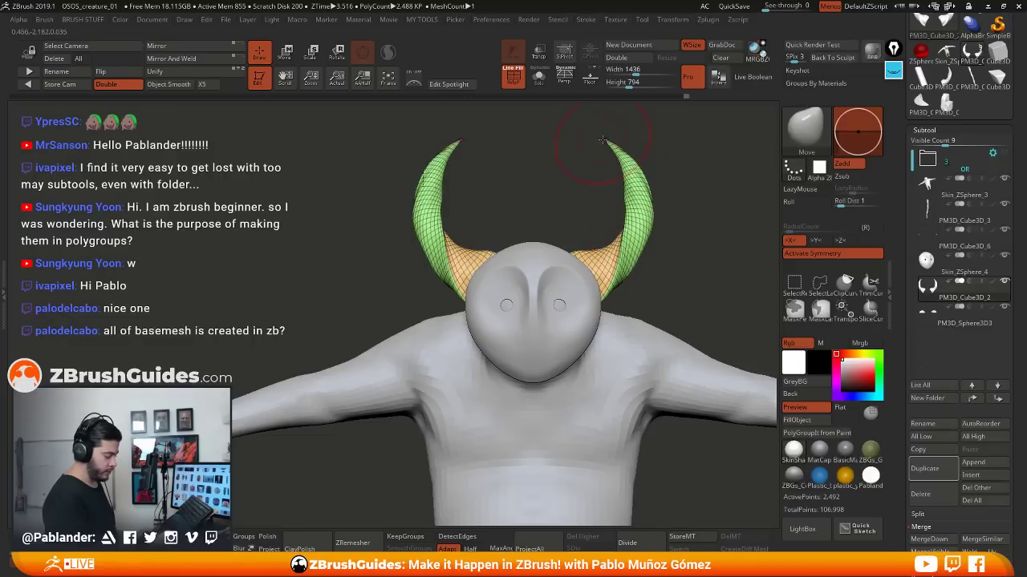
drag(690, 253, 660, 290)
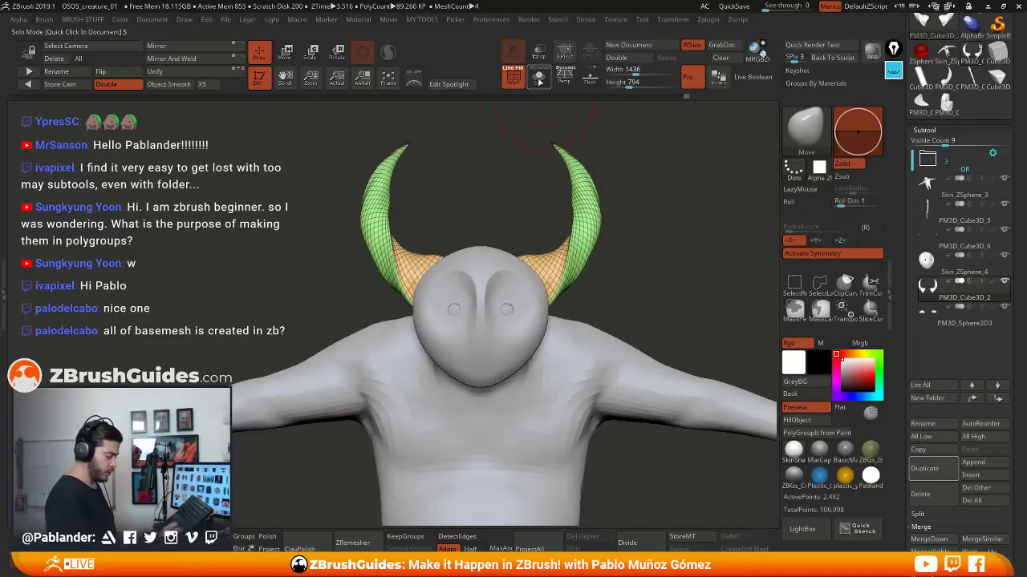
Isolate the horns from the other subtools and refine their outlines with the Move brush
click(540, 78)
alt+drag(642, 245, 680, 268)
key(space)
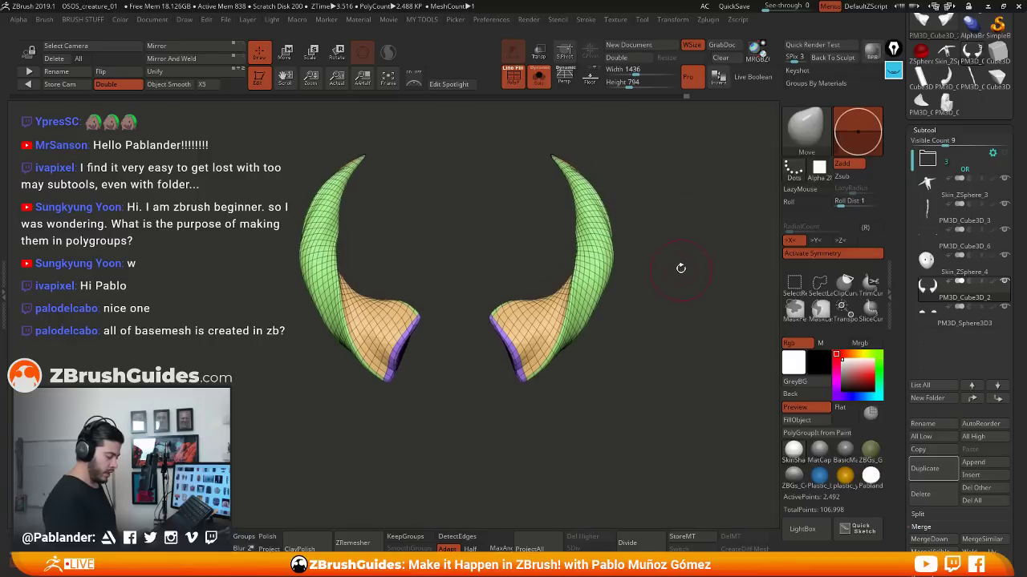
key(space)
drag(648, 298, 658, 327)
drag(643, 367, 620, 401)
drag(566, 166, 649, 358)
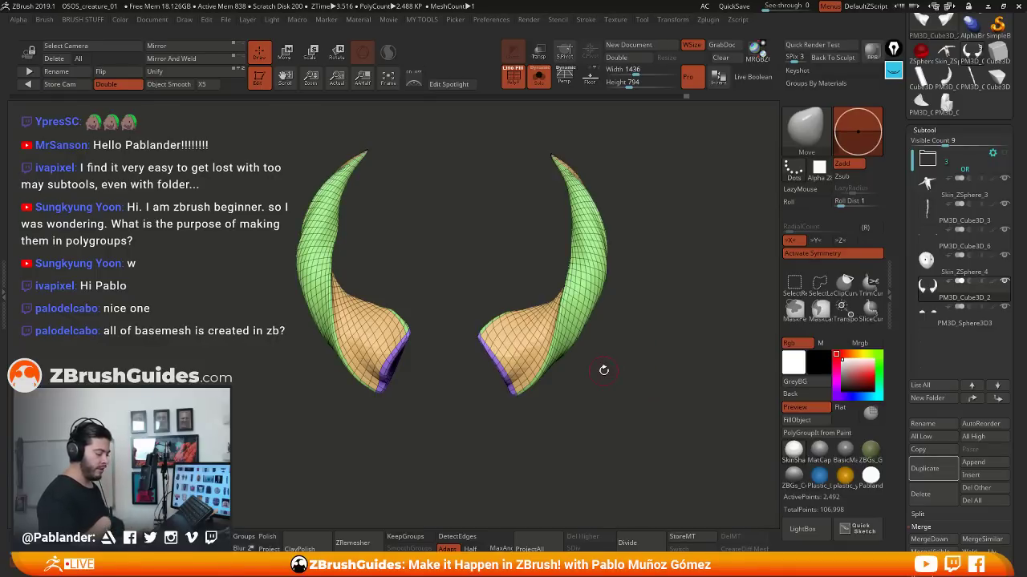
drag(665, 345, 589, 319)
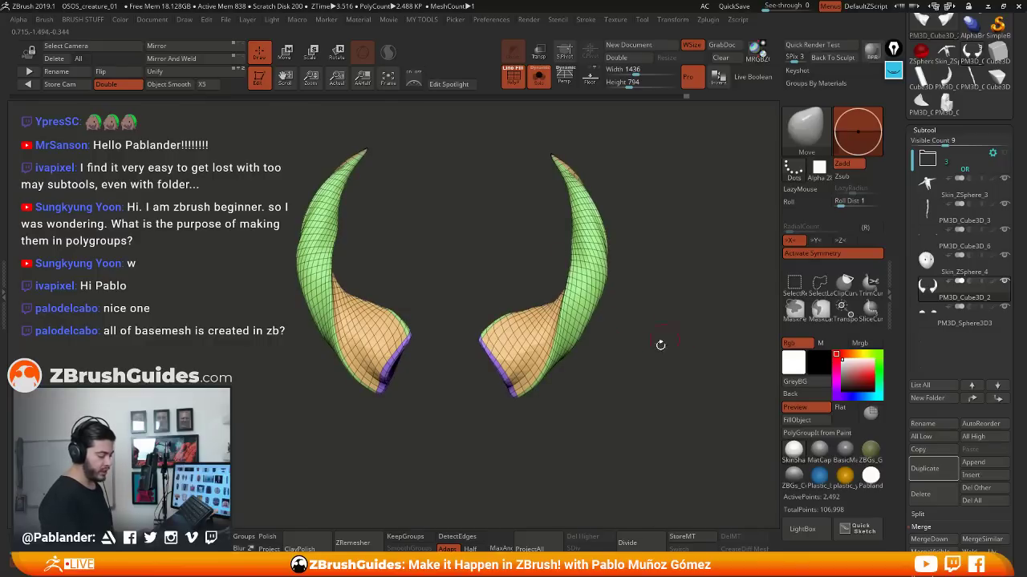
drag(661, 346, 659, 342)
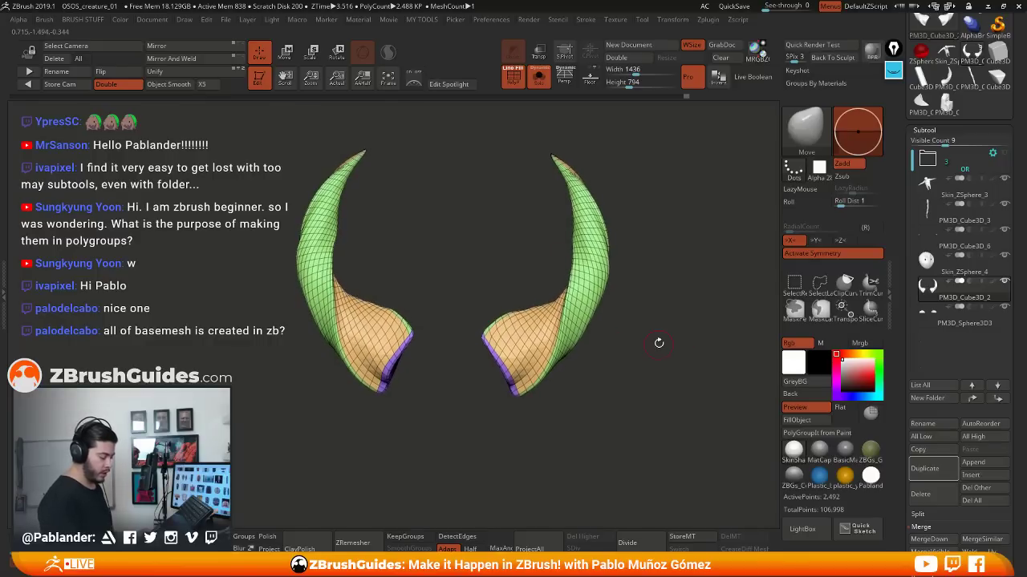
Subdivide the horns twice to level 3, and choose the PM_extra_standard brush with an adjusted draw size
click(641, 544)
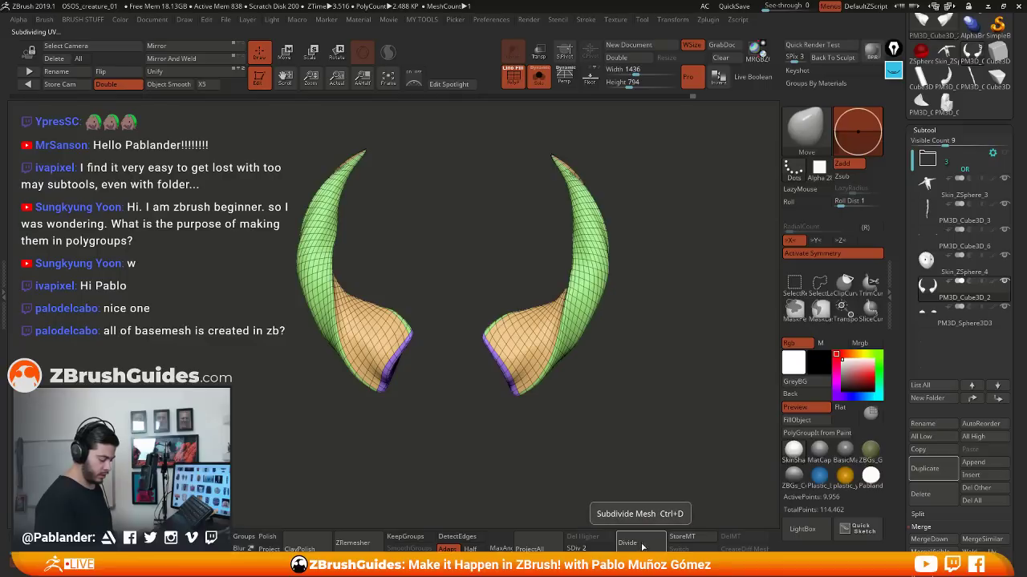
click(642, 544)
key(b)
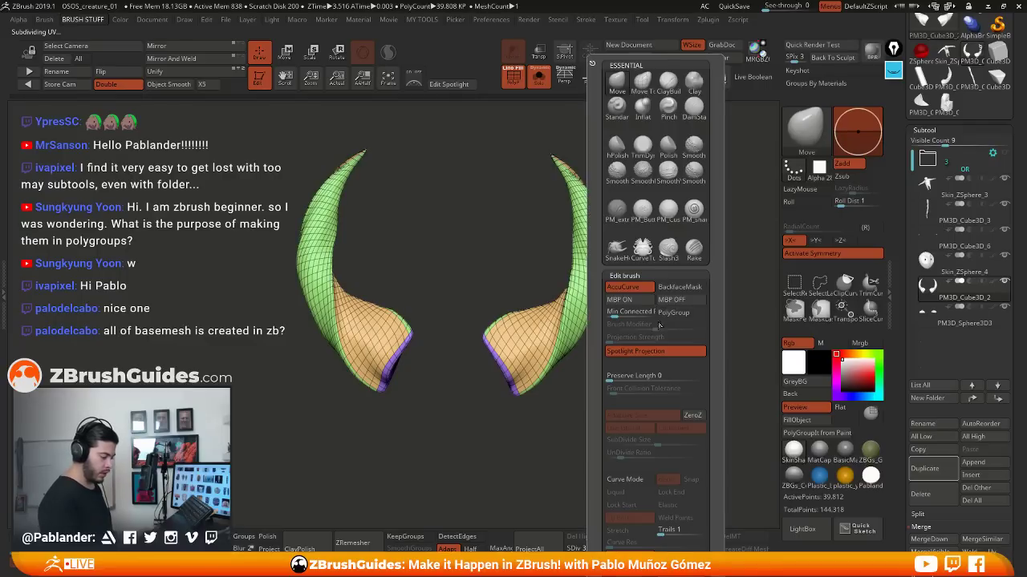
click(621, 213)
key(space)
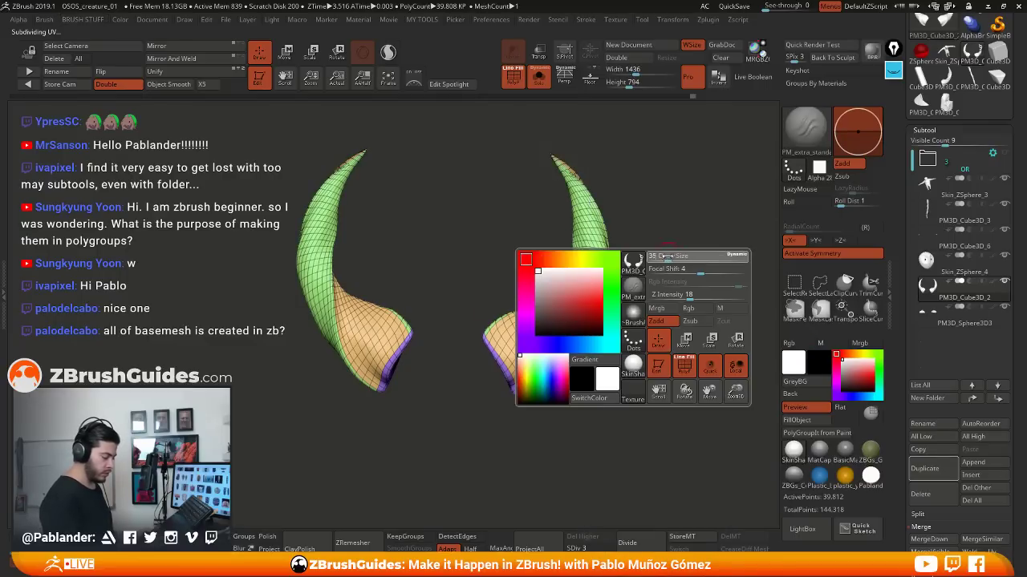
mouse_move(660, 259)
alt+mouse_down()
mouse_move(665, 296)
mouse_move(638, 269)
alt+mouse_up()
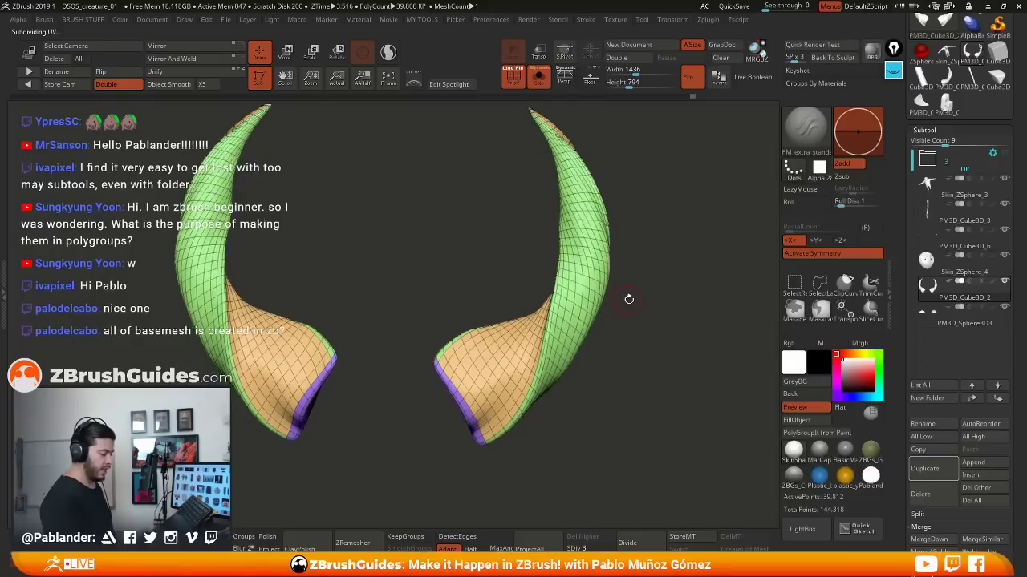
drag(617, 351, 622, 355)
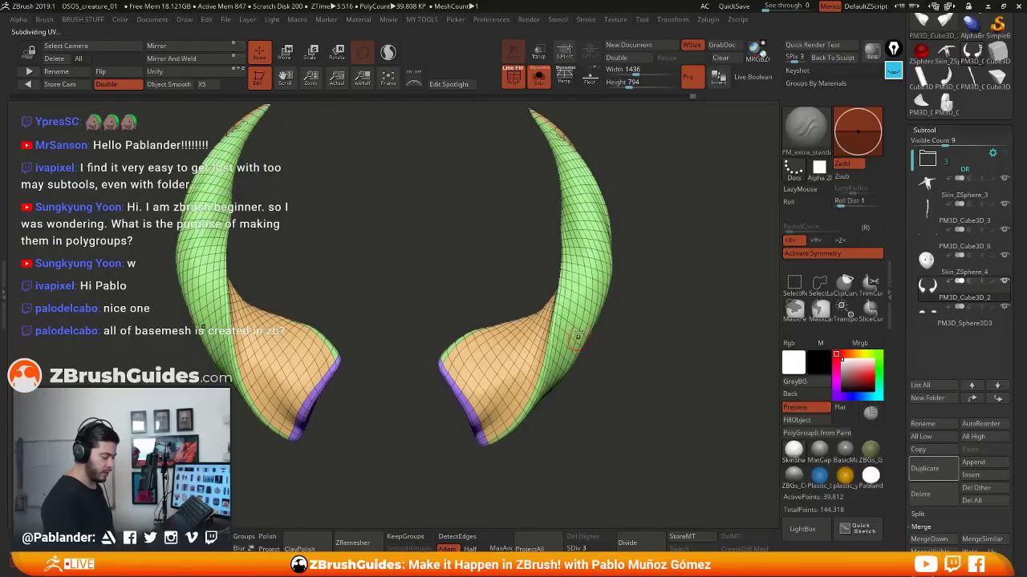
Display the horns without polyframe in the gray MatCap material, and subdivide them once more to level 4
click(519, 86)
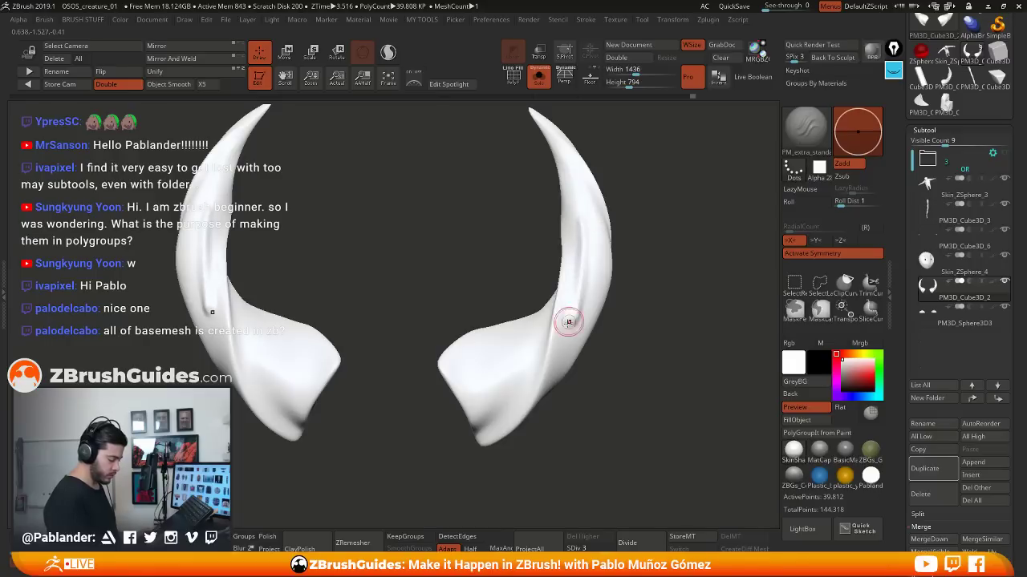
click(818, 450)
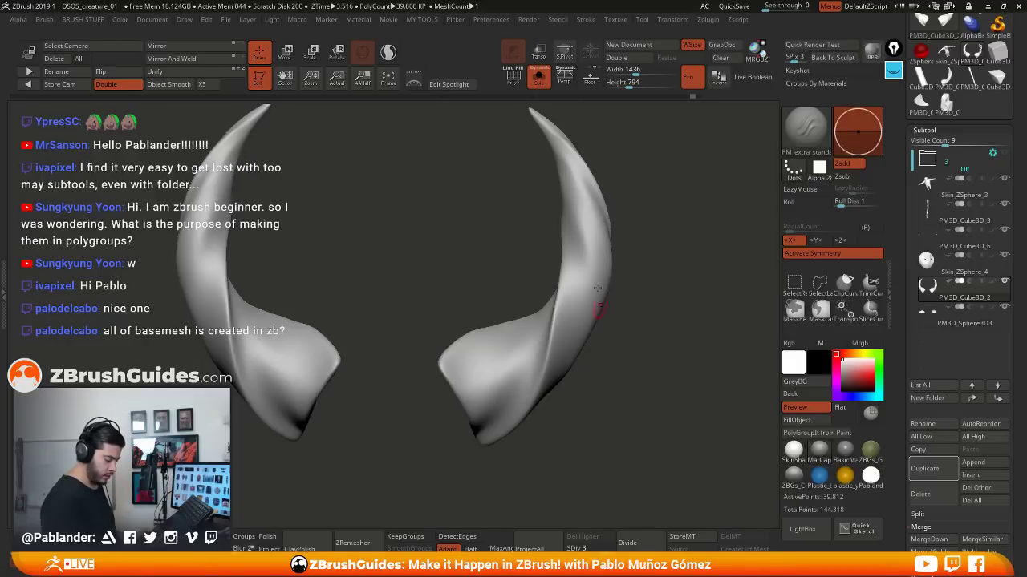
key(ctrl+z)
drag(637, 355, 650, 340)
click(628, 543)
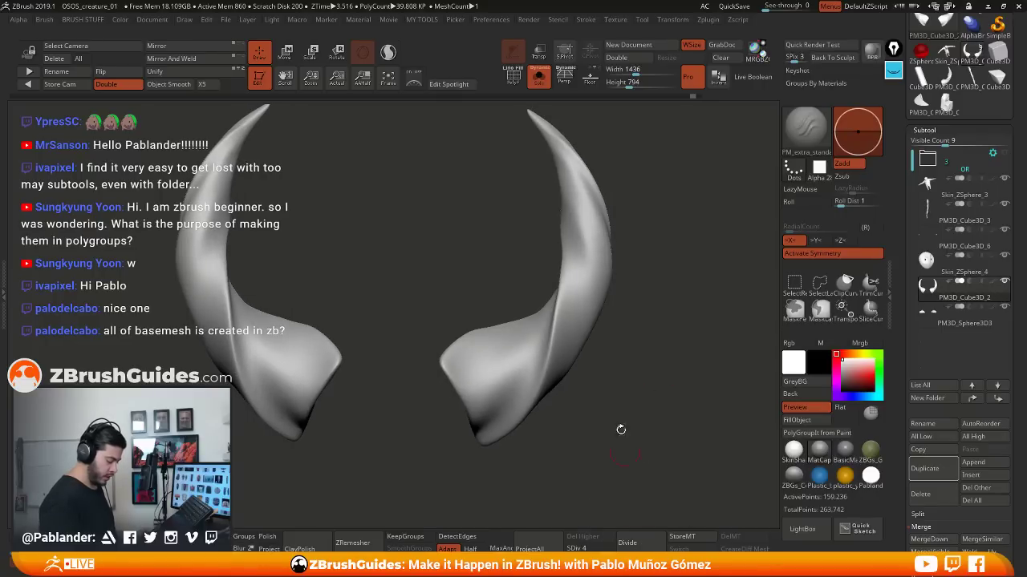
drag(583, 215, 559, 362)
key(ctrl+z)
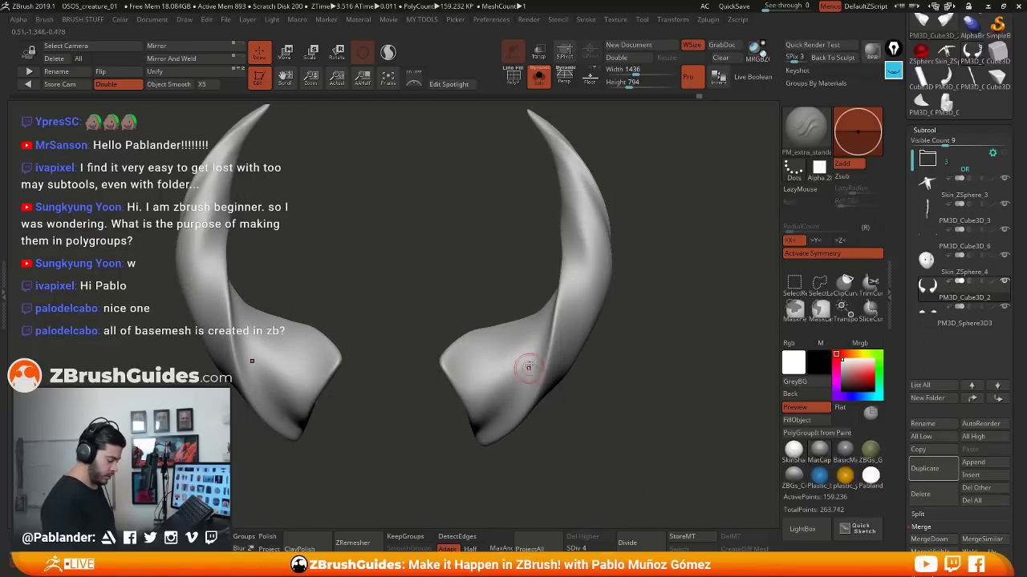
drag(581, 210, 496, 420)
key(ctrl+z)
mouse_move(530, 329)
mouse_down()
mouse_move(487, 355)
mouse_move(488, 419)
mouse_up()
key(ctrl+z)
Turn on LazyMouse and sculpt the first parallel ridges across the front face of the horn bases
drag(589, 349, 534, 346)
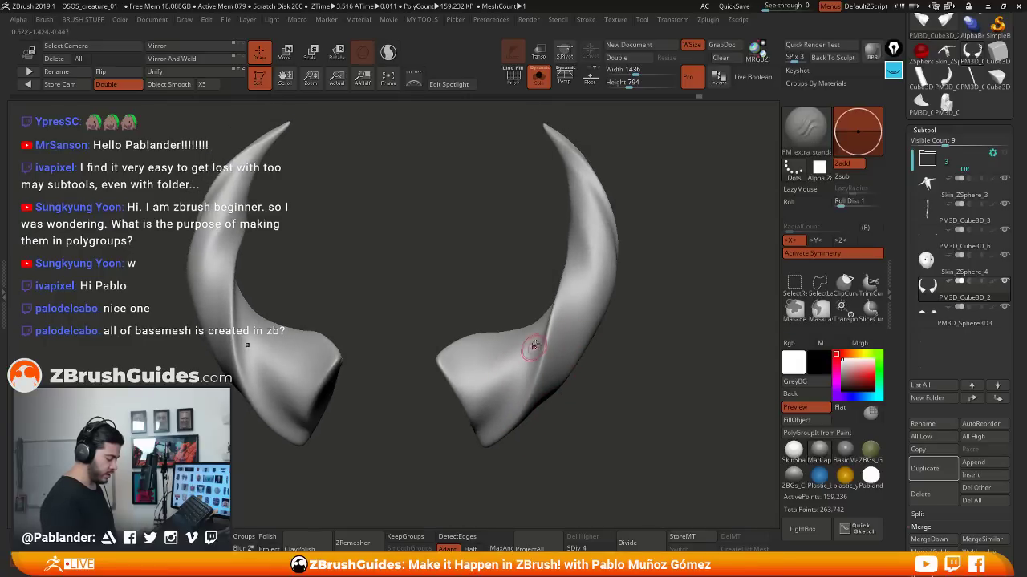
mouse_move(656, 288)
mouse_down()
mouse_move(664, 318)
mouse_move(651, 328)
mouse_move(651, 317)
mouse_move(646, 332)
mouse_move(614, 334)
mouse_move(617, 353)
mouse_move(642, 345)
mouse_up()
drag(565, 189, 560, 200)
key(l)
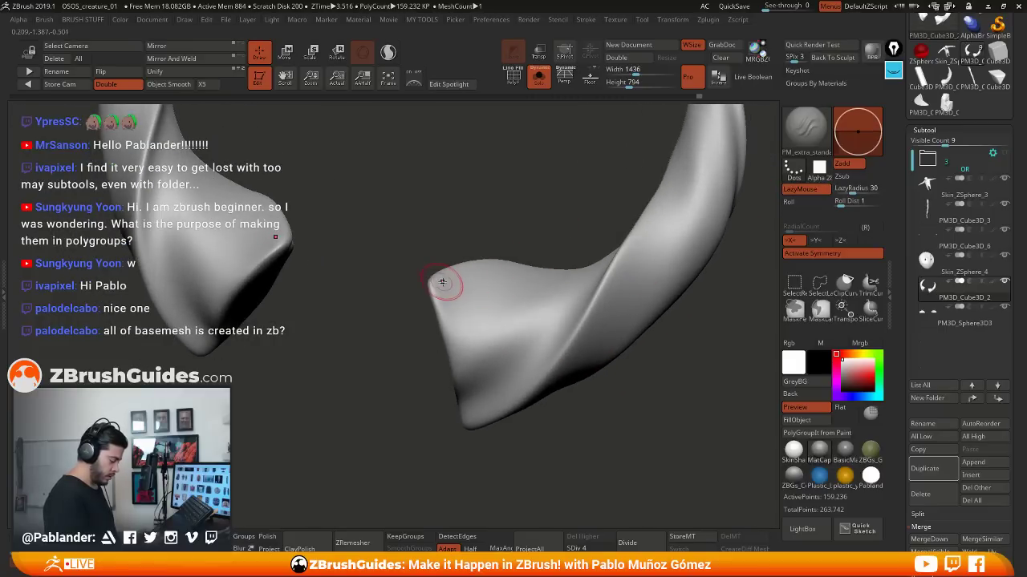
drag(502, 225, 470, 271)
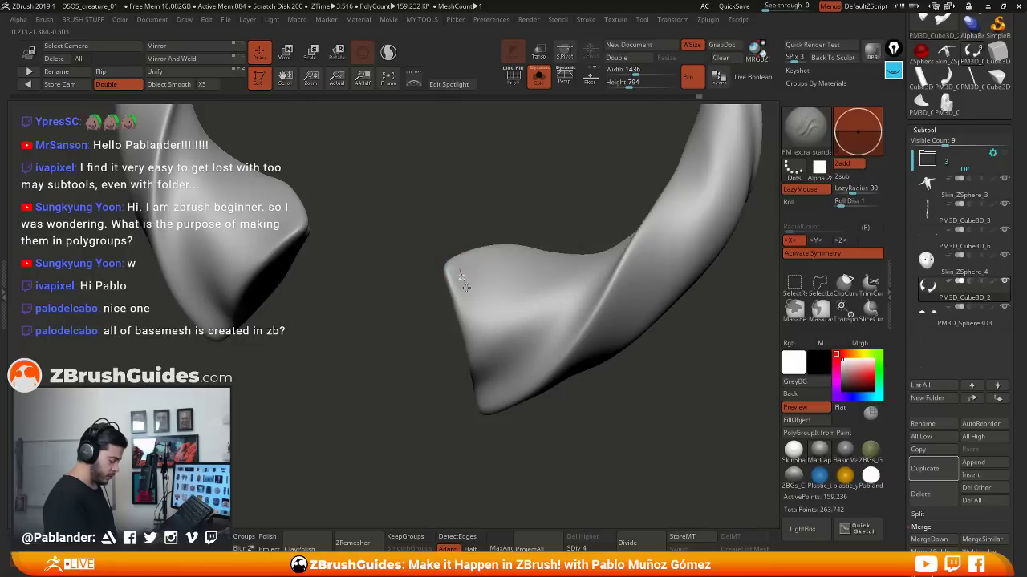
drag(477, 314, 488, 352)
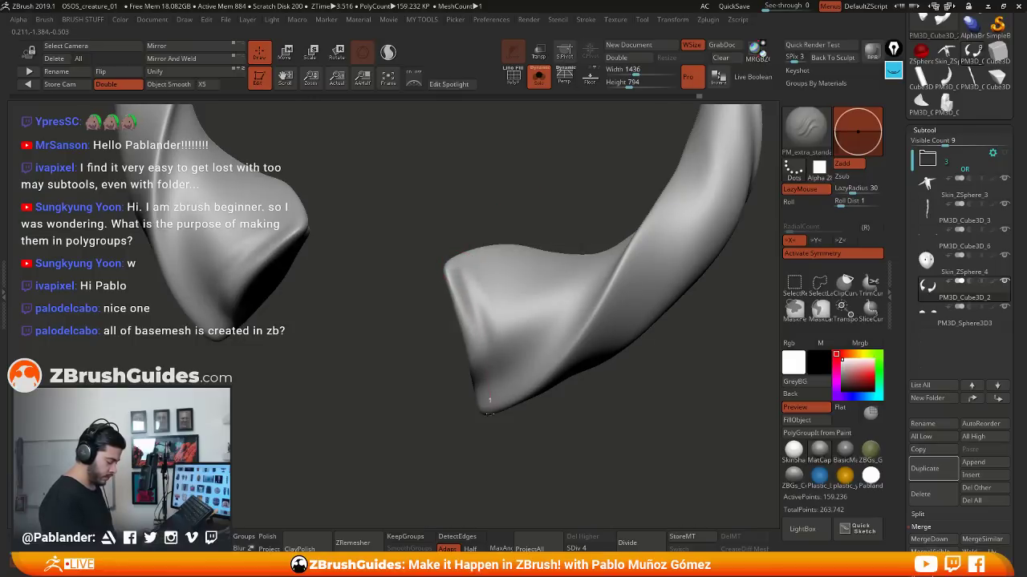
drag(548, 414, 525, 389)
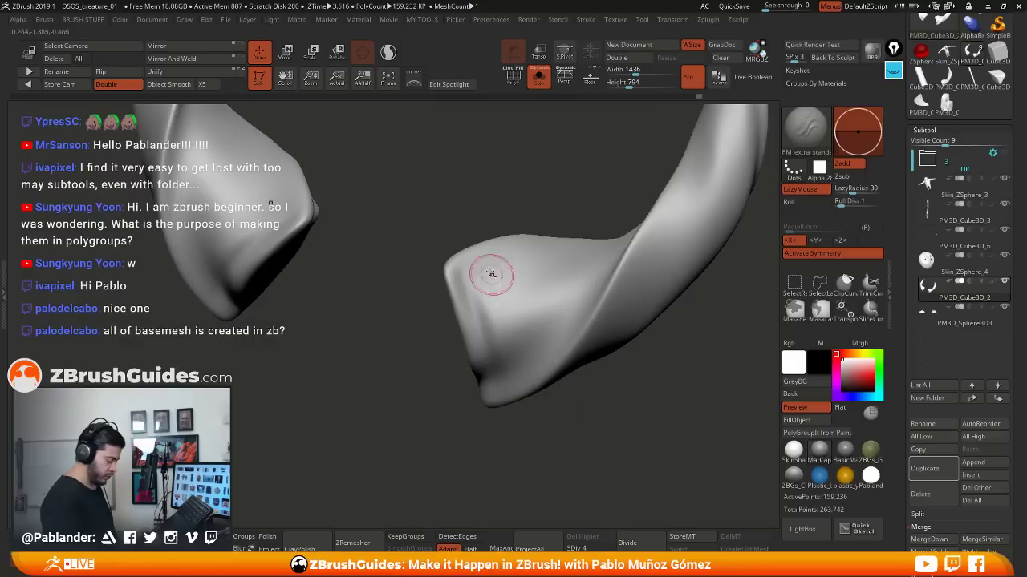
drag(484, 259, 518, 393)
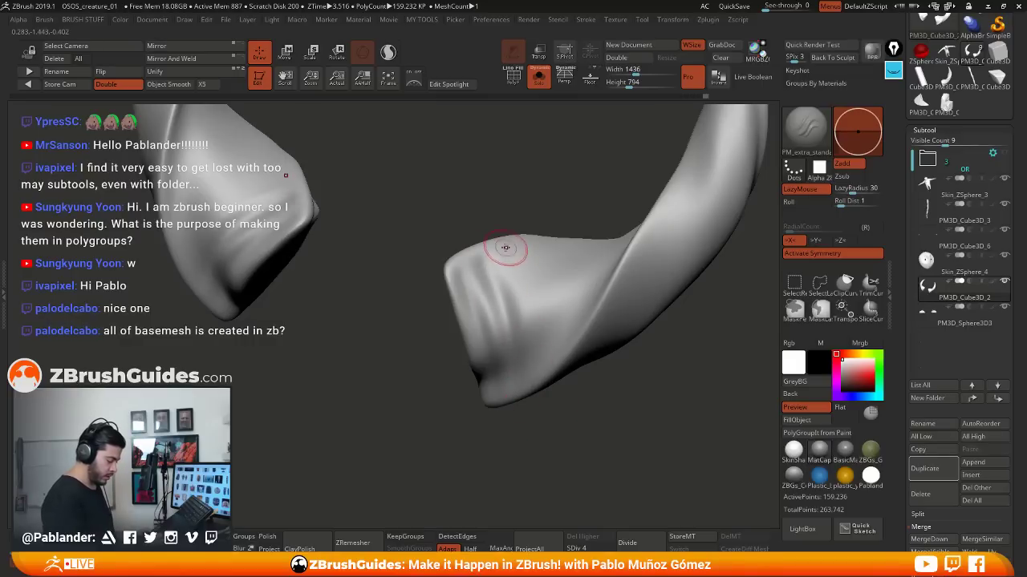
drag(508, 250, 539, 383)
Continue the cross ridges from the horn bases up to where the inner face starts to twist
mouse_move(646, 384)
mouse_down()
mouse_move(610, 389)
mouse_move(626, 382)
mouse_up()
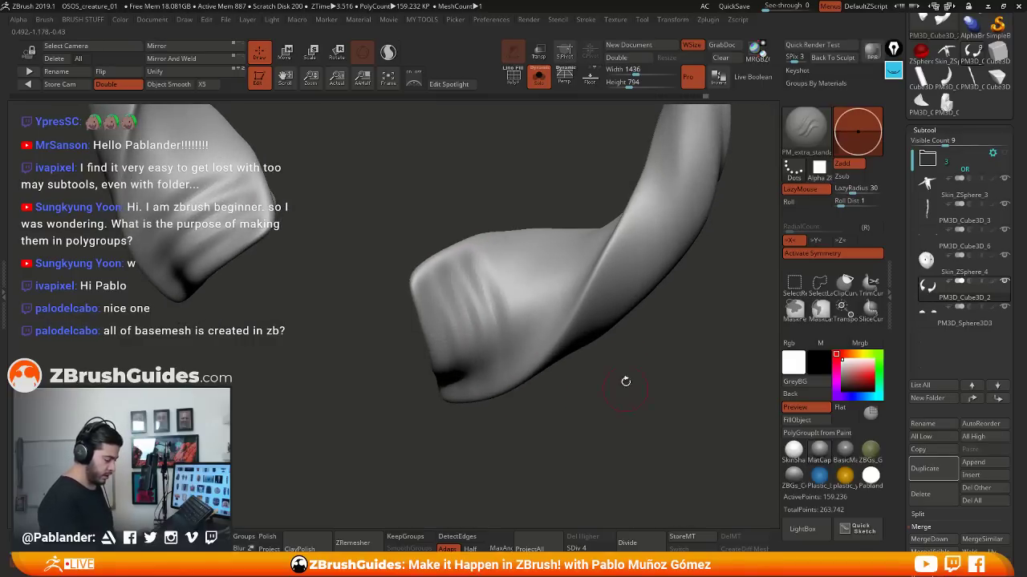
mouse_move(495, 246)
mouse_down()
mouse_move(515, 299)
mouse_move(523, 378)
mouse_up()
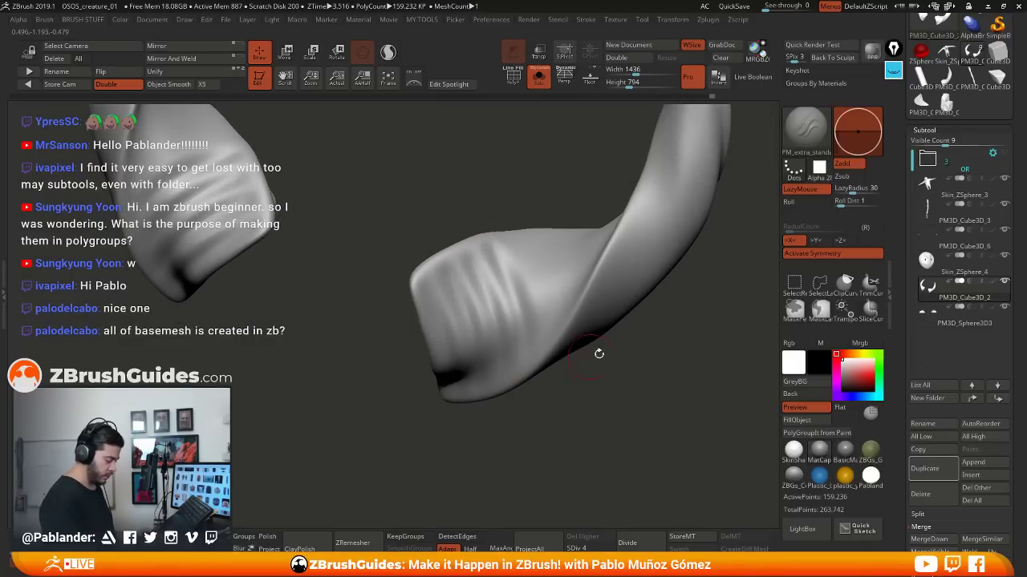
drag(598, 353, 612, 364)
mouse_move(480, 279)
mouse_down()
mouse_move(502, 333)
mouse_move(505, 374)
mouse_up()
drag(576, 389, 595, 382)
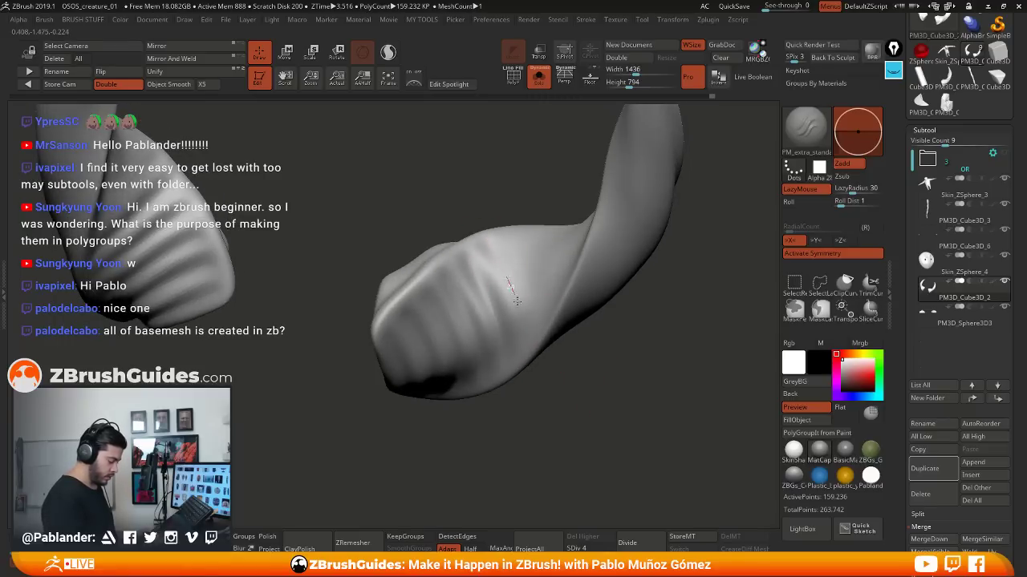
drag(514, 297, 517, 330)
drag(599, 350, 617, 365)
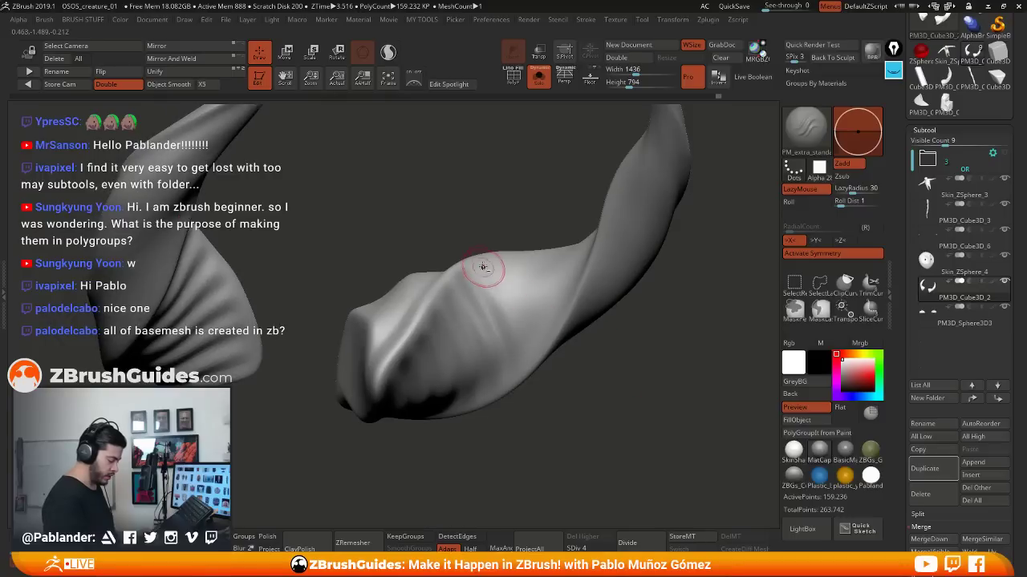
drag(500, 293, 521, 372)
drag(601, 369, 595, 372)
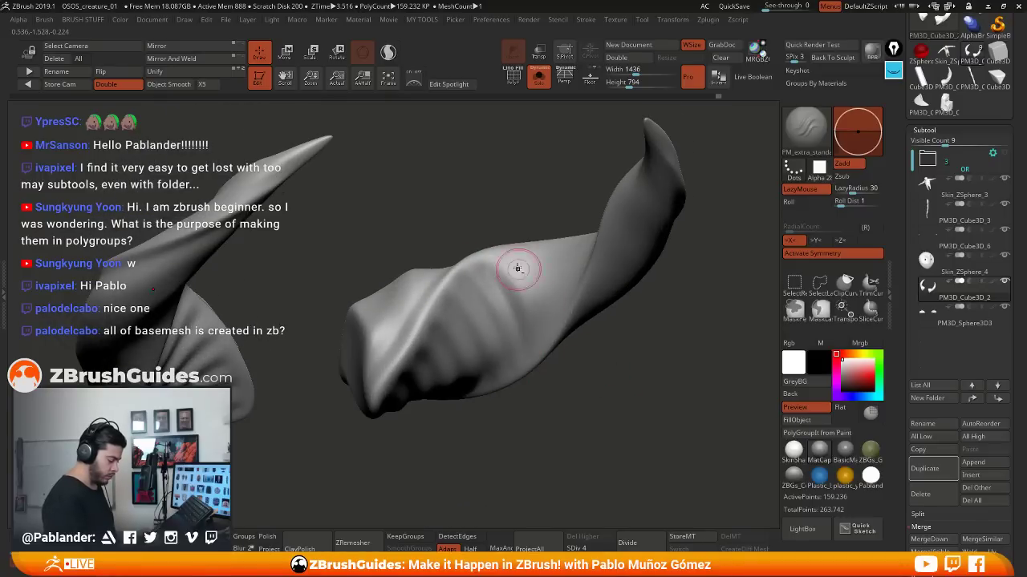
drag(541, 346, 543, 354)
drag(595, 365, 606, 371)
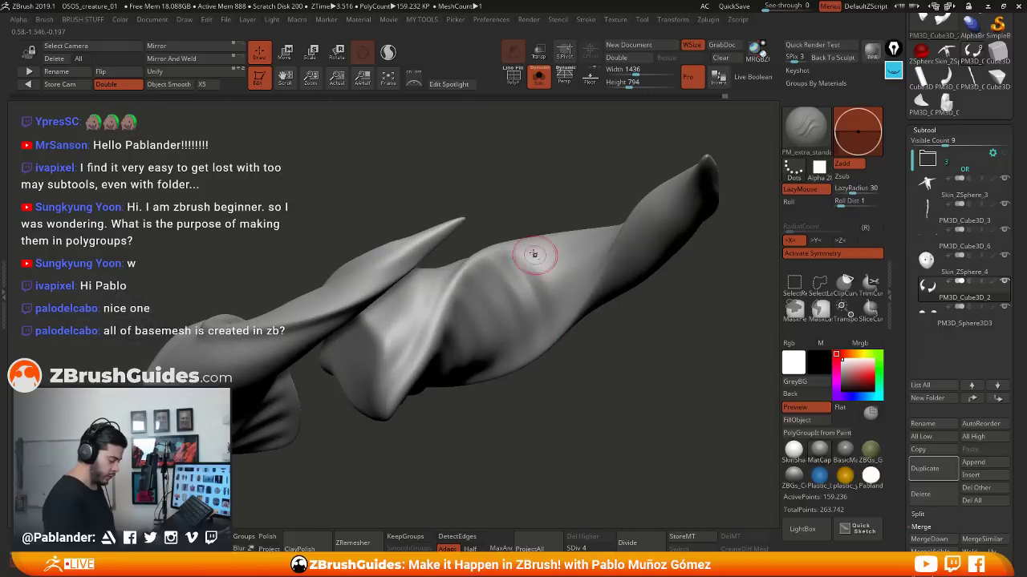
mouse_move(532, 252)
mouse_down()
mouse_move(563, 330)
mouse_move(602, 344)
mouse_move(608, 363)
mouse_move(592, 336)
mouse_move(633, 220)
mouse_move(600, 297)
mouse_move(561, 320)
mouse_up()
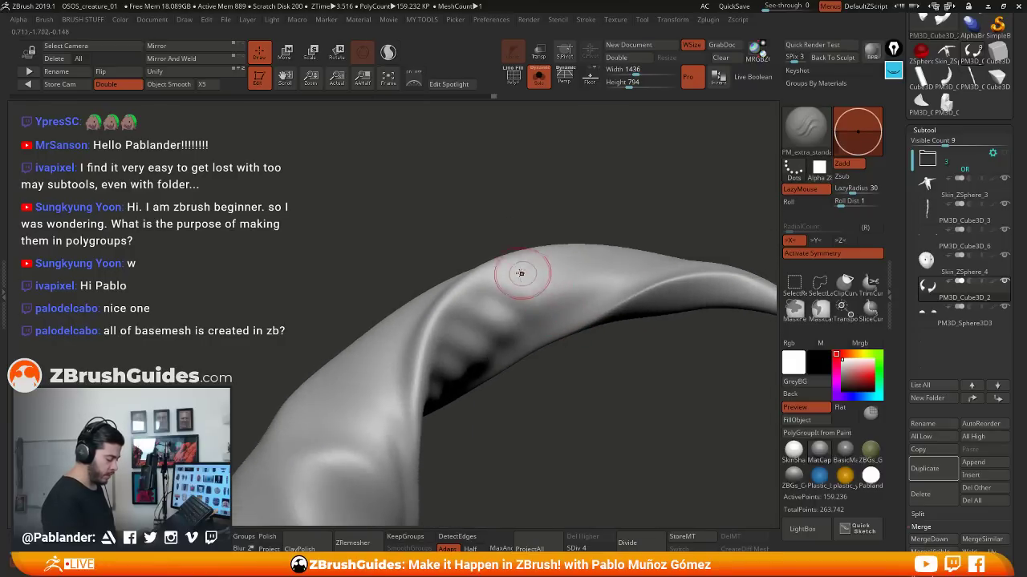
Reduce the brush's draw size and sculpt finer ridges across the horns' inner face, progressing toward the tips
key(space)
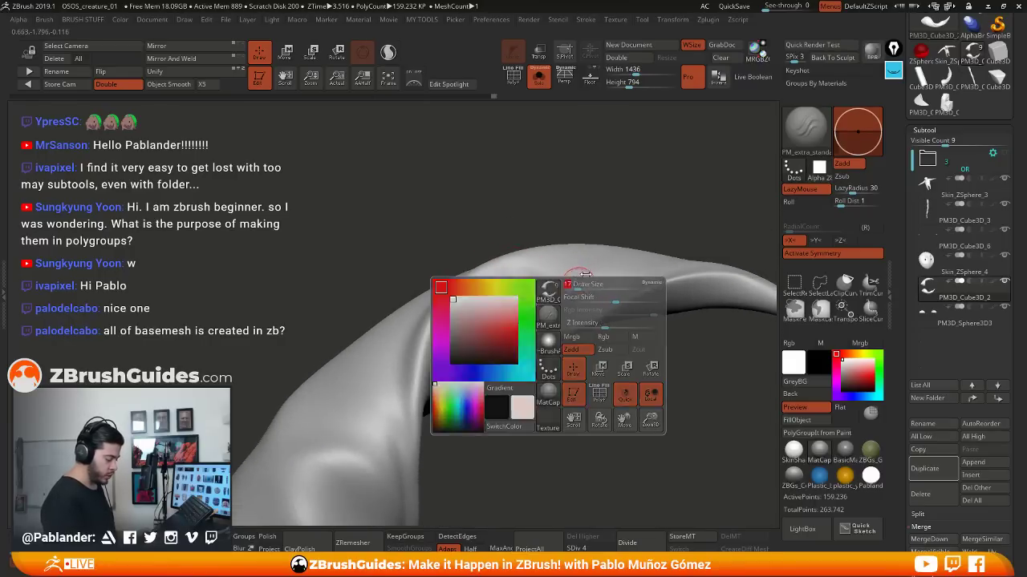
mouse_move(607, 326)
mouse_down()
mouse_move(613, 380)
mouse_move(602, 248)
mouse_up()
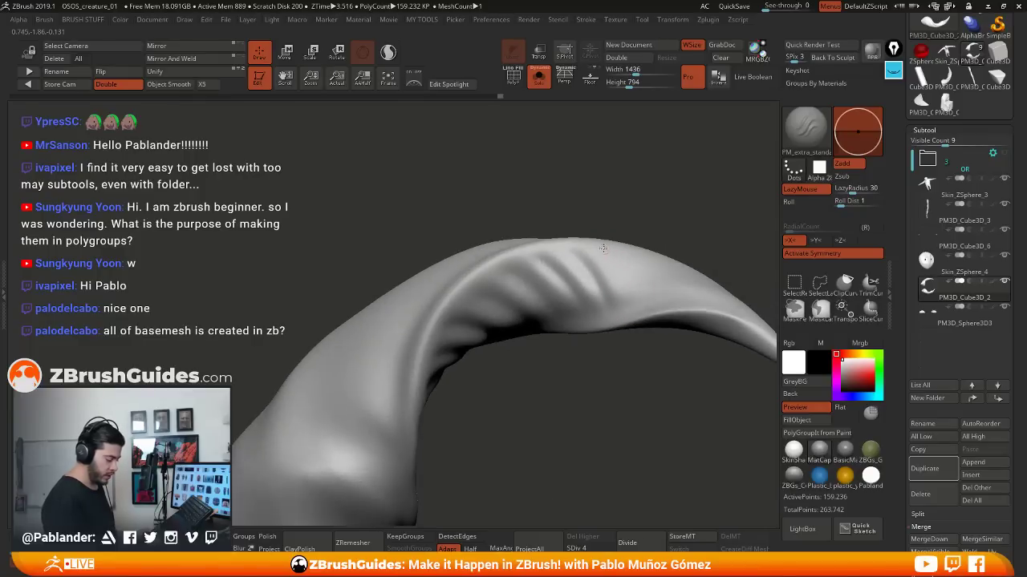
drag(636, 309, 638, 324)
drag(634, 374, 604, 380)
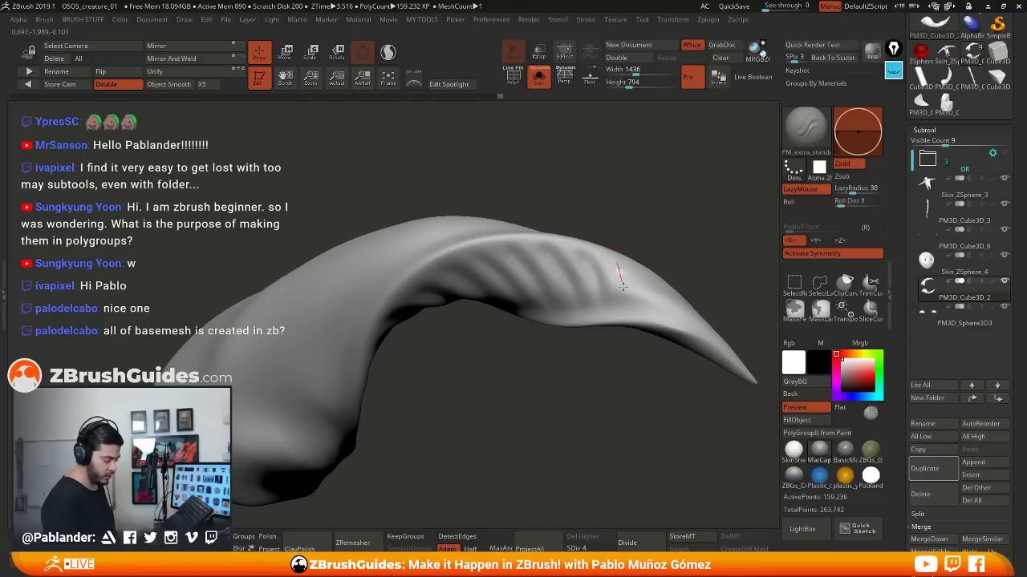
mouse_move(683, 260)
mouse_down()
mouse_move(685, 276)
mouse_move(653, 321)
mouse_move(657, 339)
mouse_move(624, 306)
mouse_up()
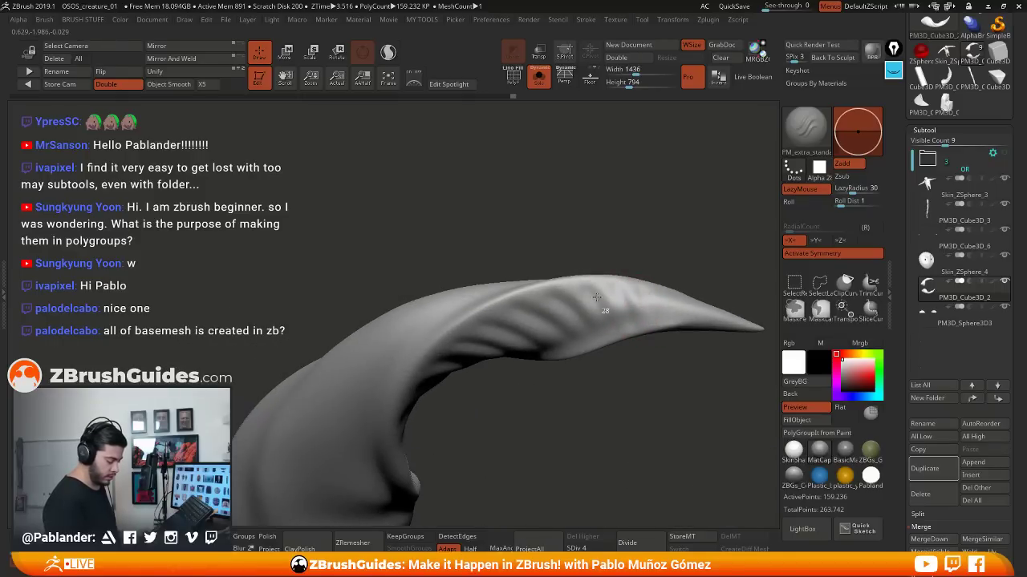
mouse_move(707, 255)
mouse_down()
mouse_move(634, 211)
mouse_move(610, 273)
mouse_move(589, 258)
mouse_move(594, 271)
mouse_up()
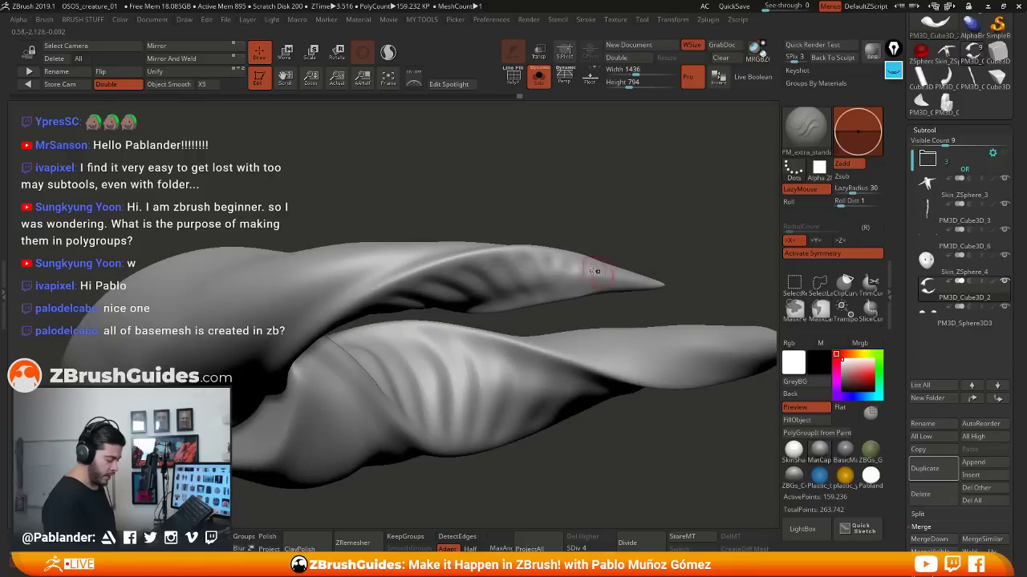
mouse_move(630, 215)
mouse_down()
mouse_move(616, 266)
mouse_move(627, 284)
mouse_up()
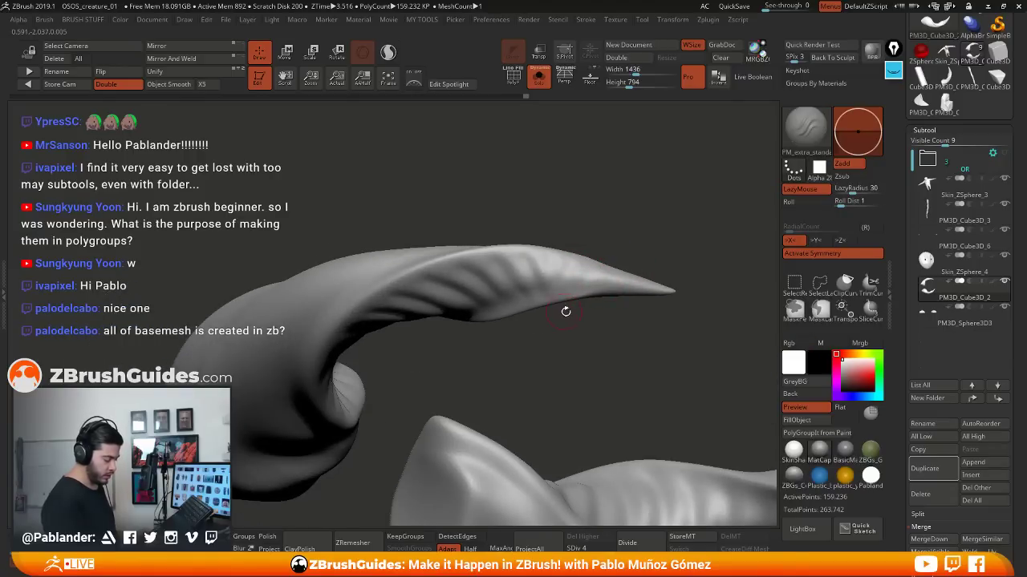
Sculpt additional parallel ridges across the horns' inner face along the twisted middle section
drag(565, 311, 543, 296)
drag(489, 264, 543, 271)
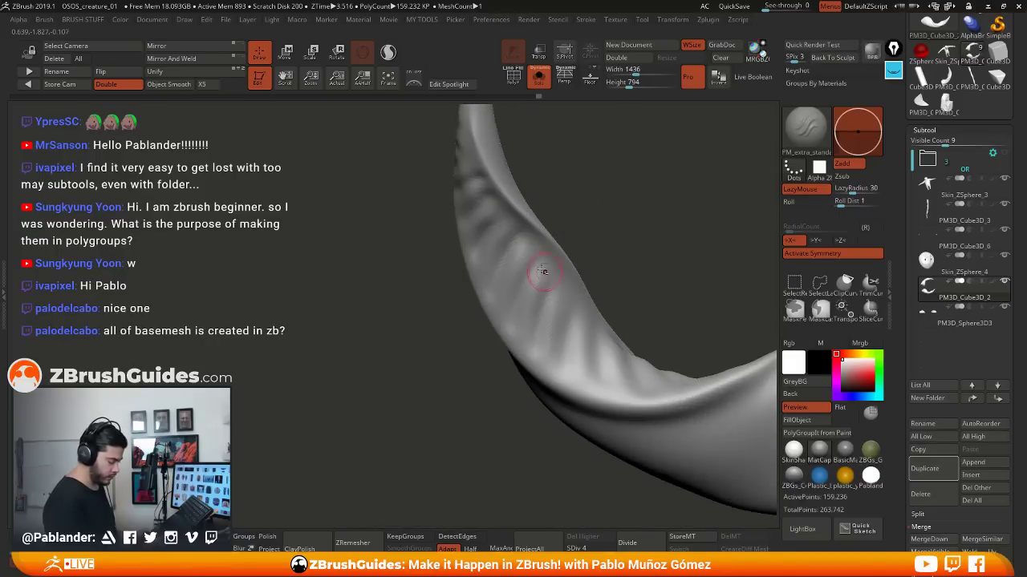
drag(619, 291, 555, 269)
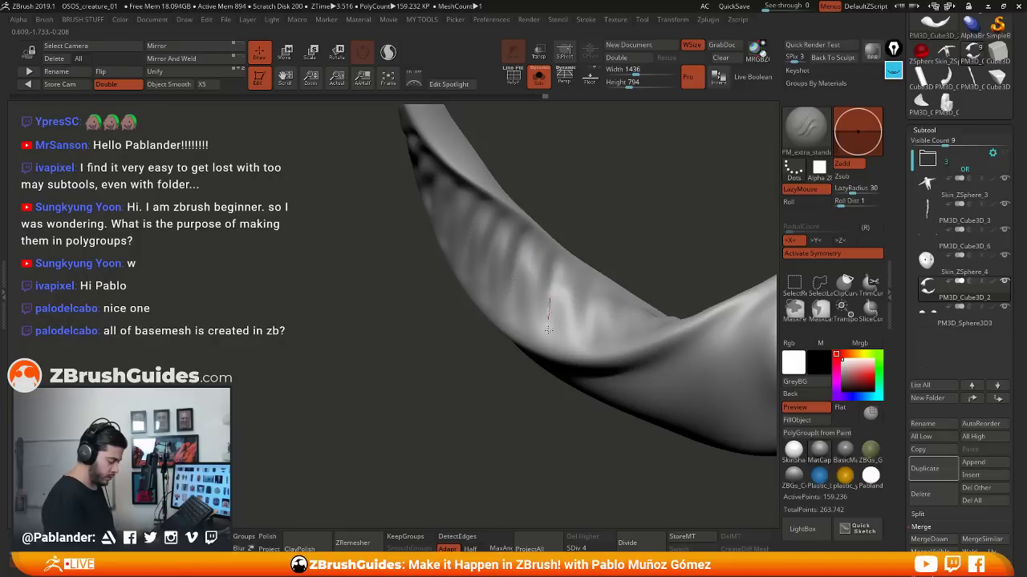
drag(547, 329, 552, 248)
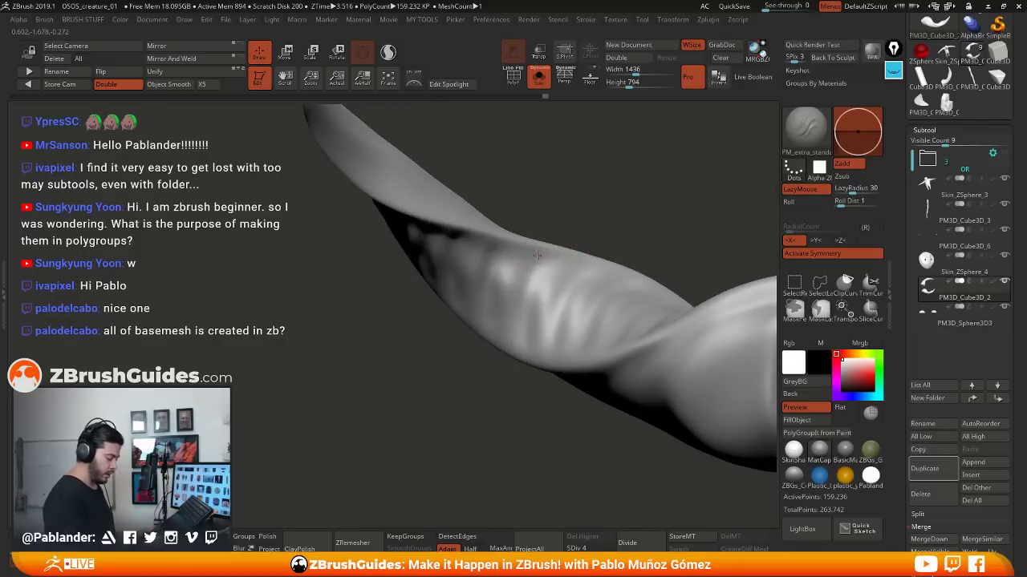
drag(526, 341, 556, 296)
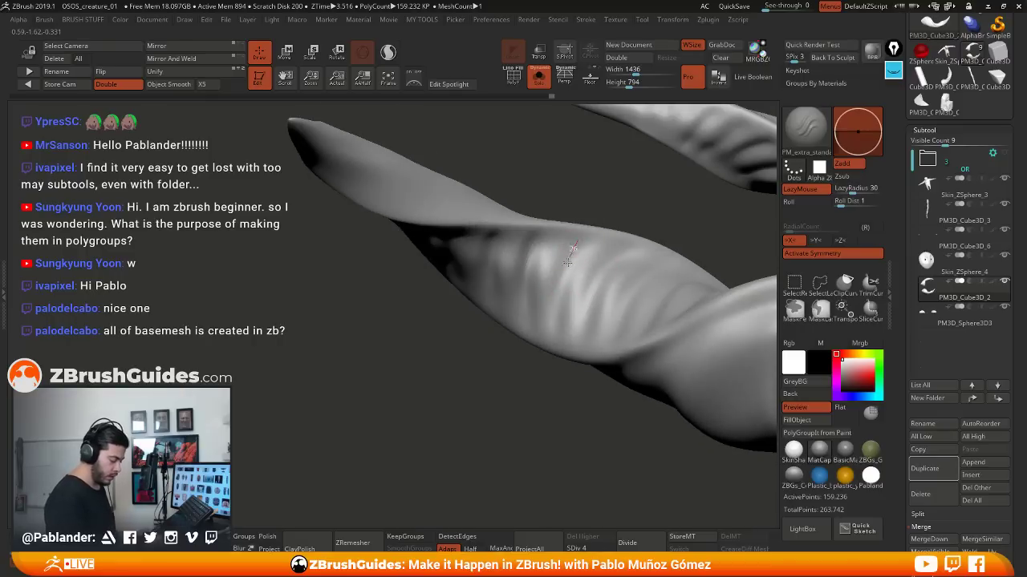
drag(565, 363, 580, 296)
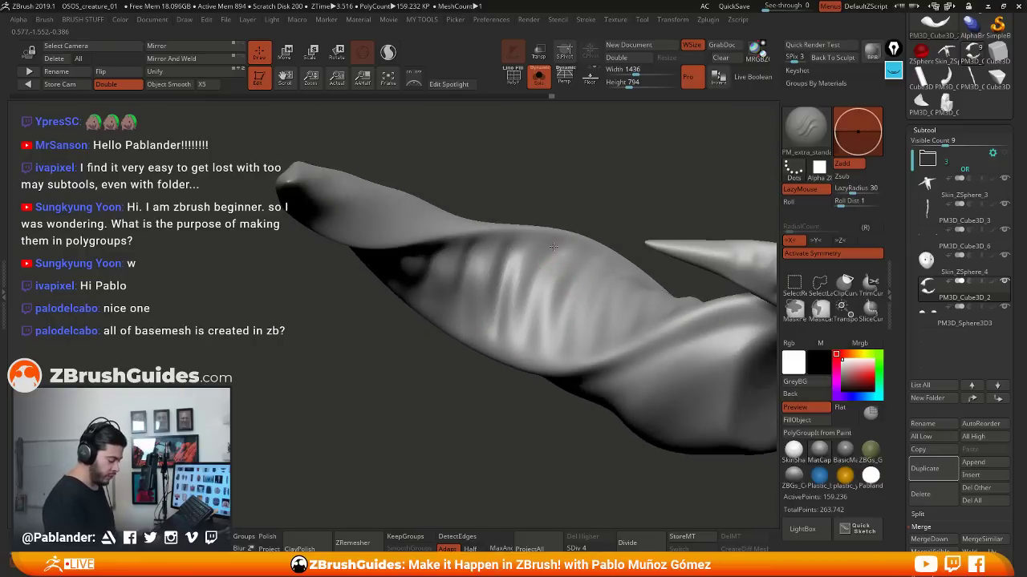
Deepen and extend the cross ridges over the broadest part of the inner face, from one rim to the other
drag(594, 261, 614, 294)
right_drag(637, 340, 615, 222)
right_drag(661, 281, 588, 271)
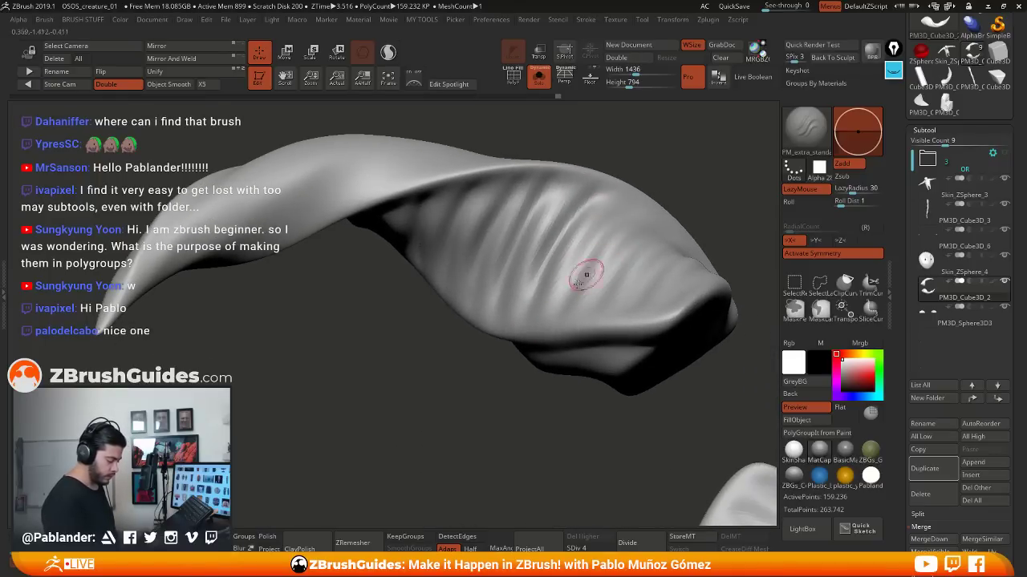
drag(529, 299, 555, 239)
drag(493, 303, 542, 193)
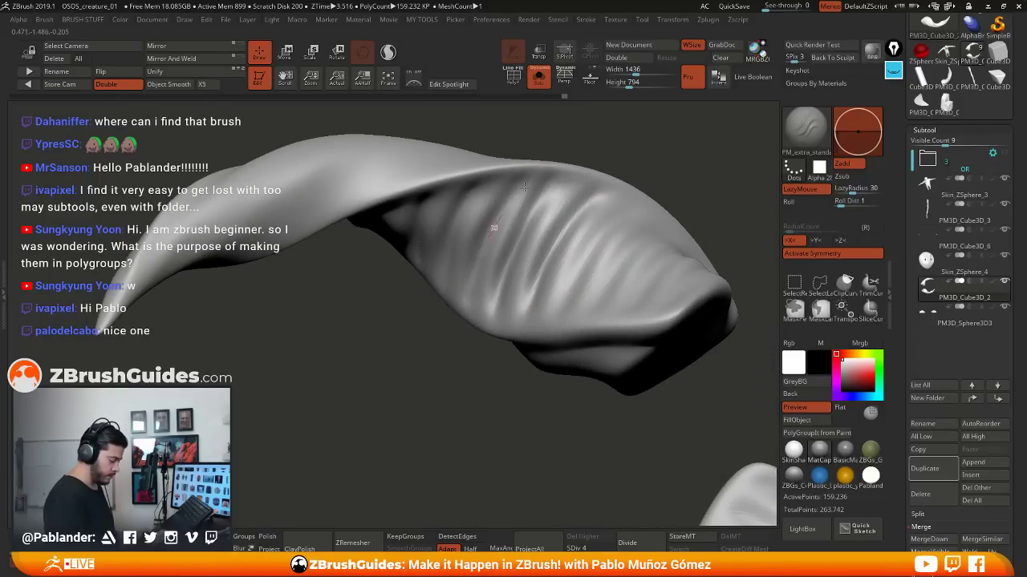
right_drag(634, 201, 639, 244)
drag(633, 202, 568, 320)
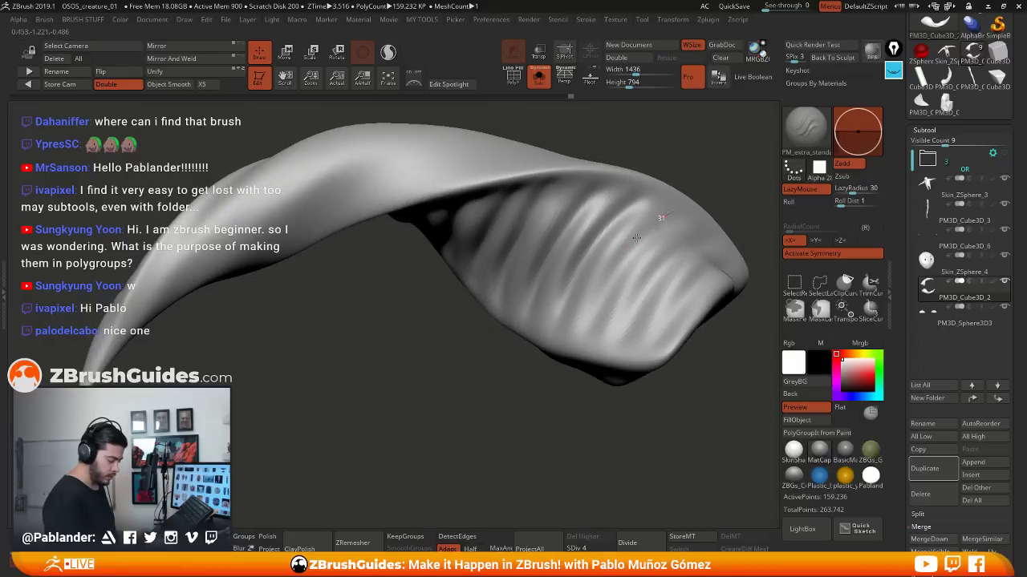
mouse_move(636, 239)
mouse_down()
mouse_move(570, 337)
mouse_move(591, 247)
mouse_up()
drag(575, 334, 627, 240)
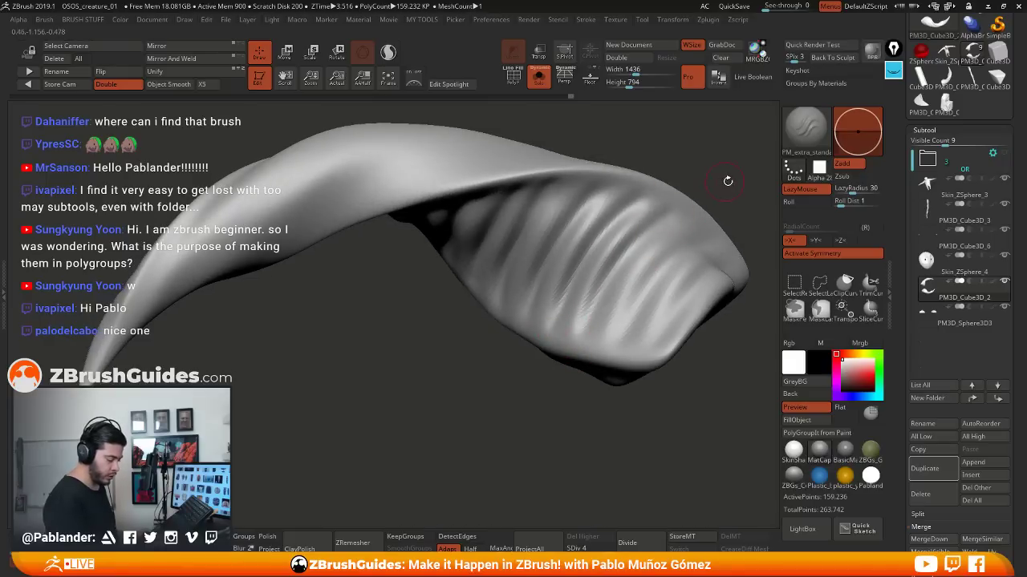
Continue the ridges over the remaining smooth area of the inner face, close to the fold above the horn base
right_drag(728, 182, 633, 277)
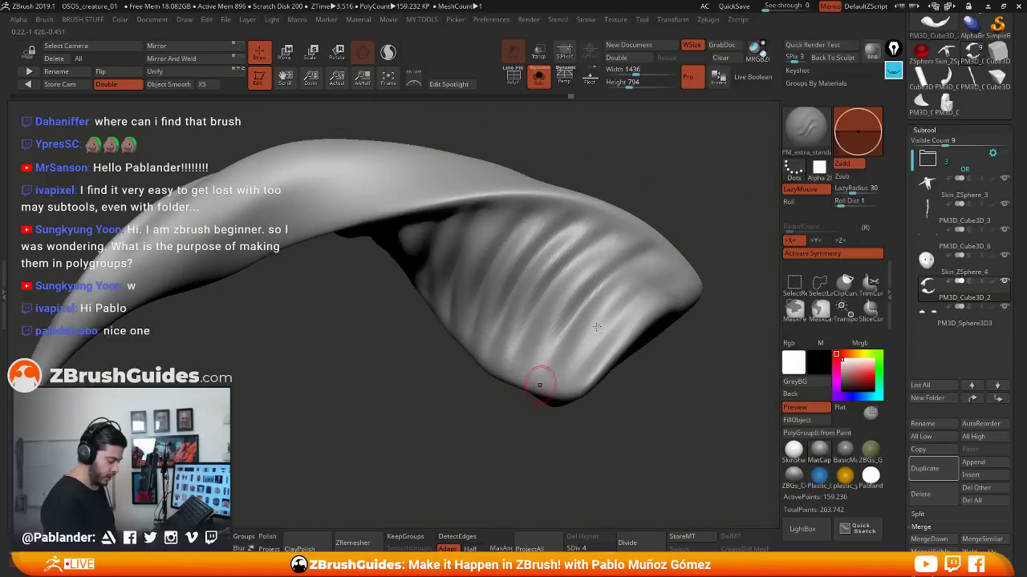
right_drag(537, 378, 689, 271)
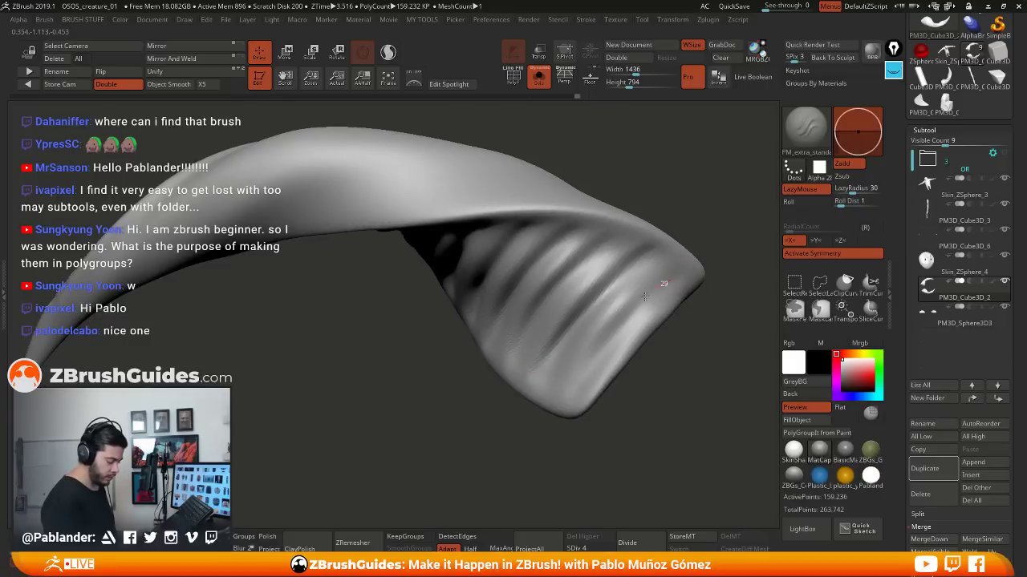
right_drag(582, 371, 641, 385)
right_drag(632, 421, 655, 395)
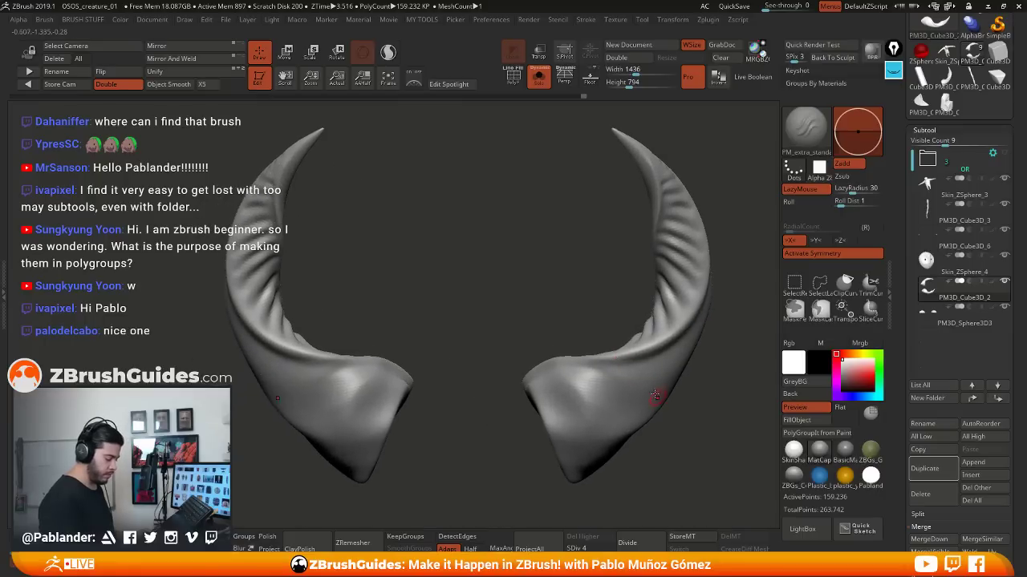
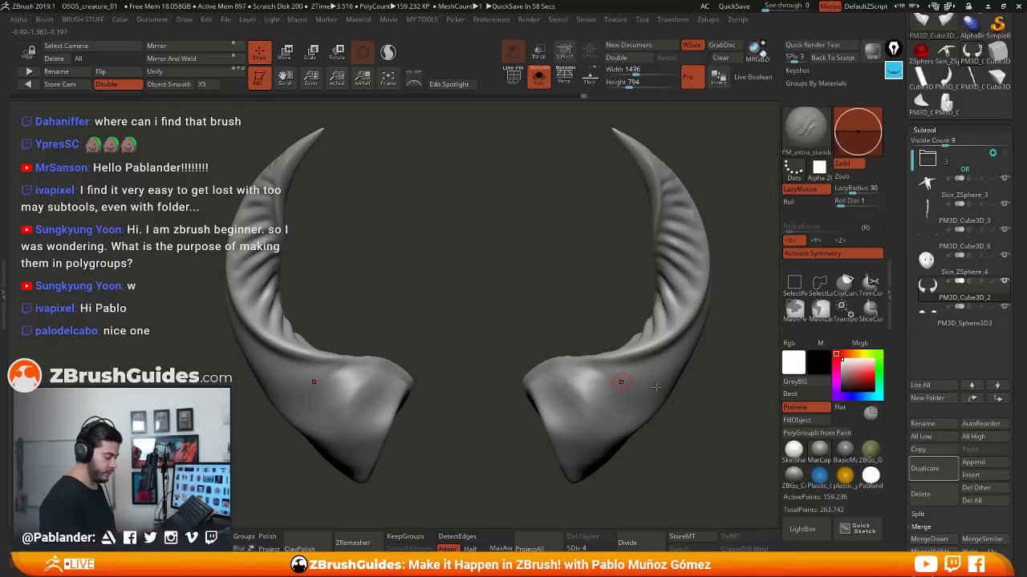
Set the sculpting brush's draw size to about 25 for work on the horn bases
drag(656, 388, 472, 398)
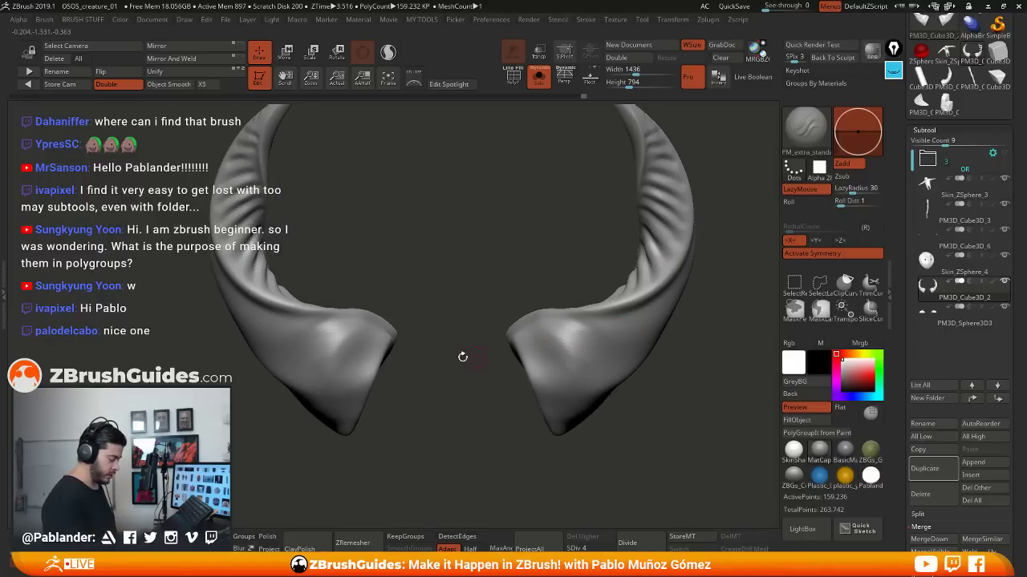
drag(462, 356, 503, 331)
key(space)
drag(529, 272, 532, 272)
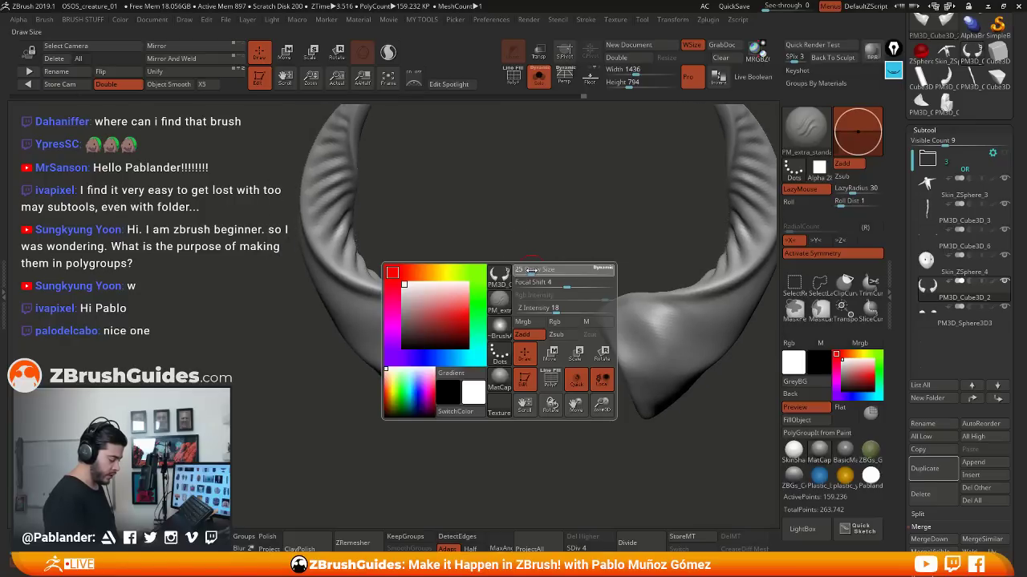
alt+drag(617, 312, 503, 314)
drag(628, 340, 649, 357)
Show the whole creature to examine how the ridged horns sit on the head, and isolate the horns again
click(531, 81)
drag(667, 306, 539, 345)
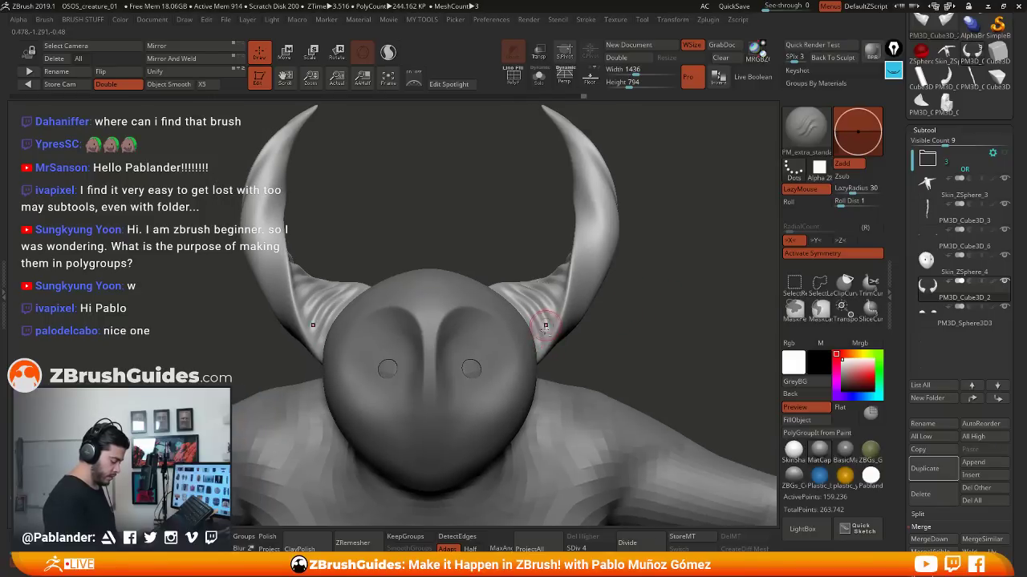
drag(627, 307, 627, 361)
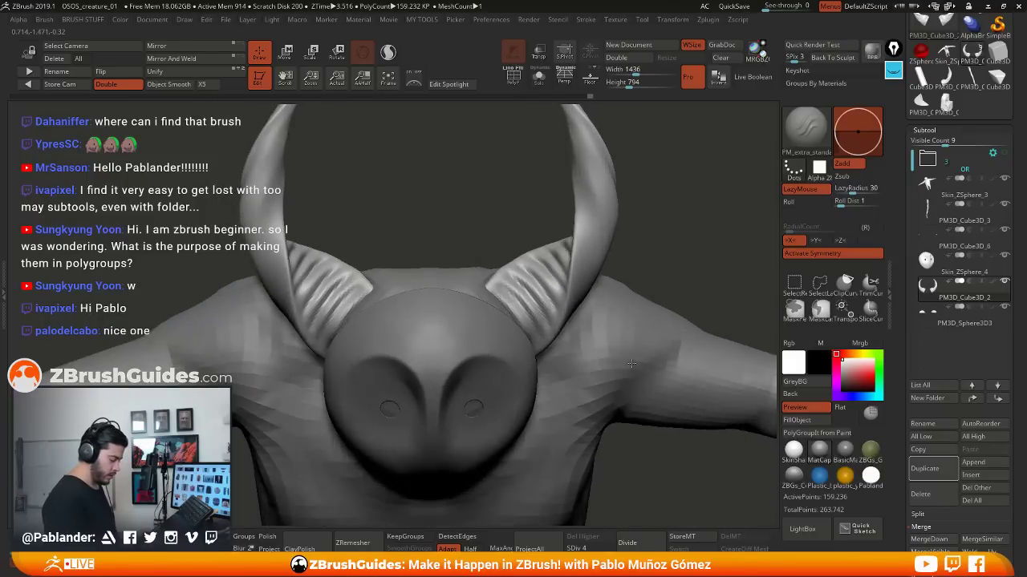
drag(491, 286, 596, 261)
click(539, 80)
Sculpt the first ridges wrapping around the outer side of the horn bases
drag(619, 353, 634, 193)
drag(625, 229, 553, 178)
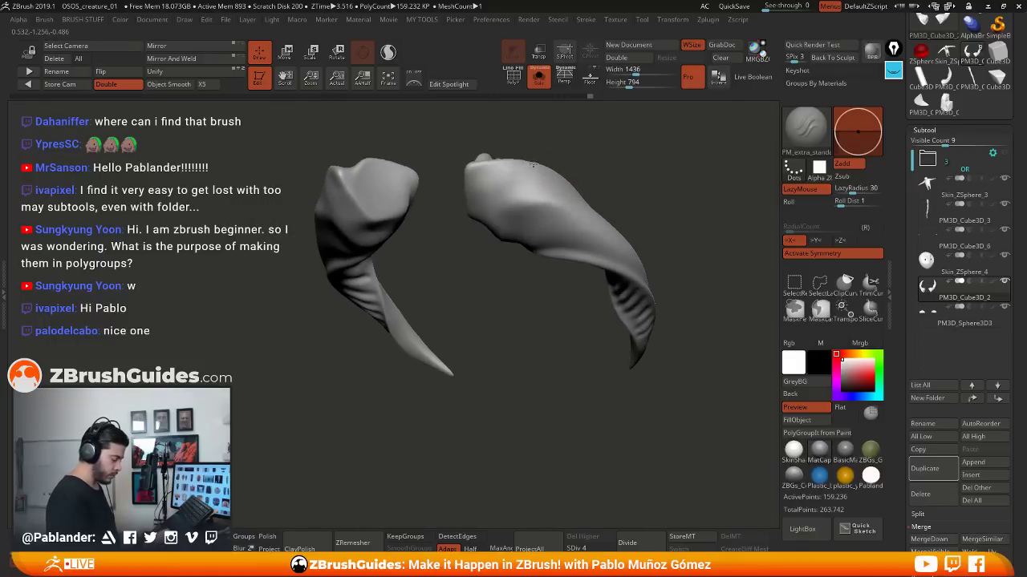
key(space)
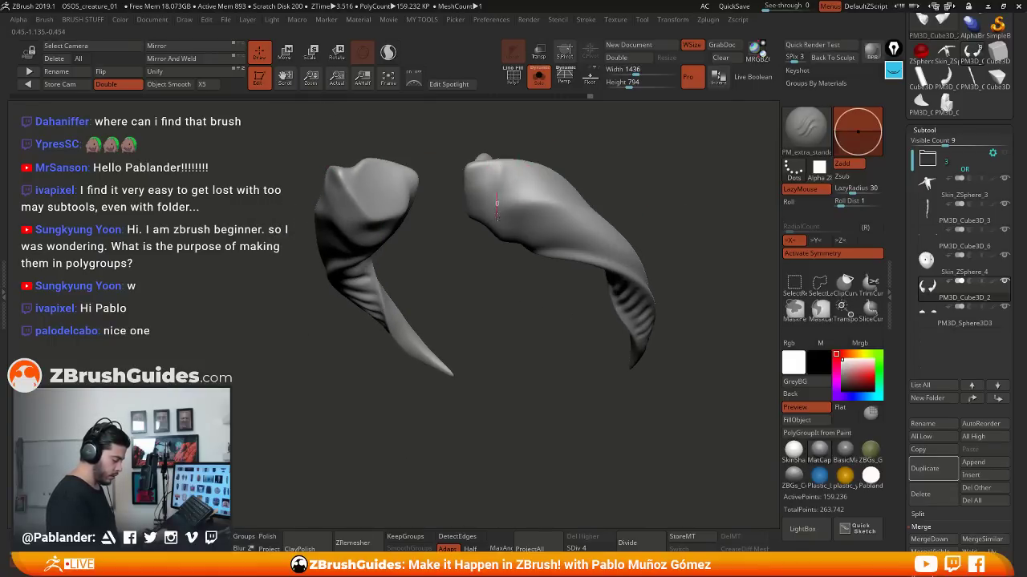
drag(500, 244, 511, 216)
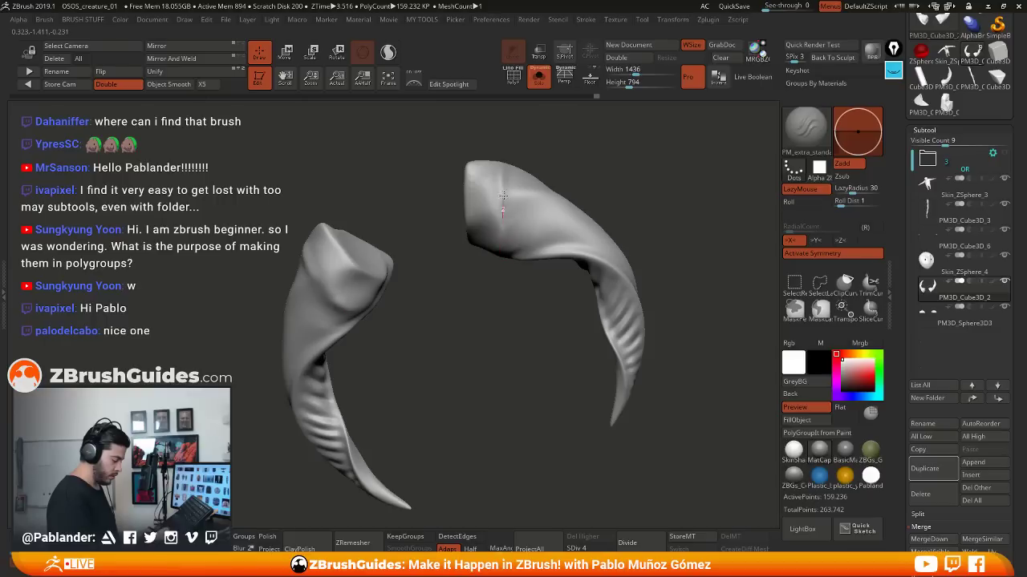
drag(503, 195, 504, 159)
mouse_move(580, 138)
alt+mouse_down()
mouse_move(583, 161)
mouse_move(607, 182)
alt+mouse_up()
drag(507, 207, 496, 273)
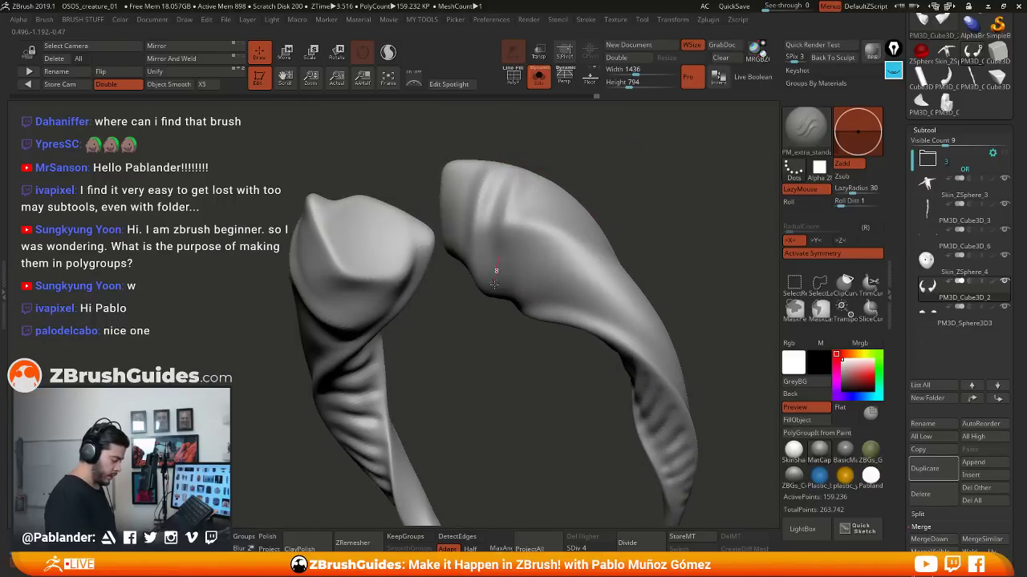
Add neighbouring parallel ridges around the horn bases, including one closer to the base's open rim
drag(518, 170, 501, 250)
drag(603, 153, 588, 175)
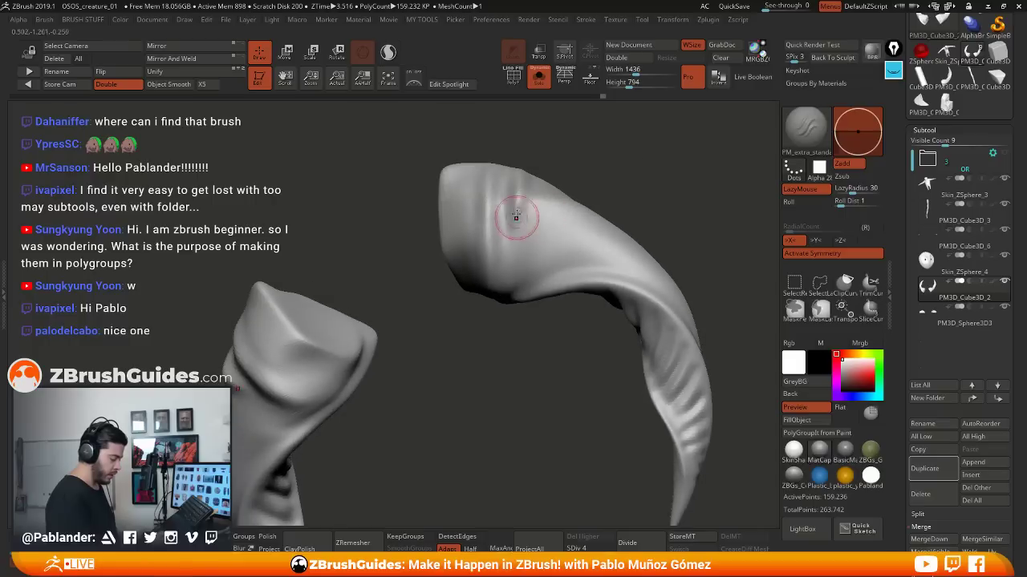
mouse_move(518, 215)
mouse_down()
mouse_move(508, 288)
mouse_move(508, 279)
mouse_up()
drag(497, 332, 496, 357)
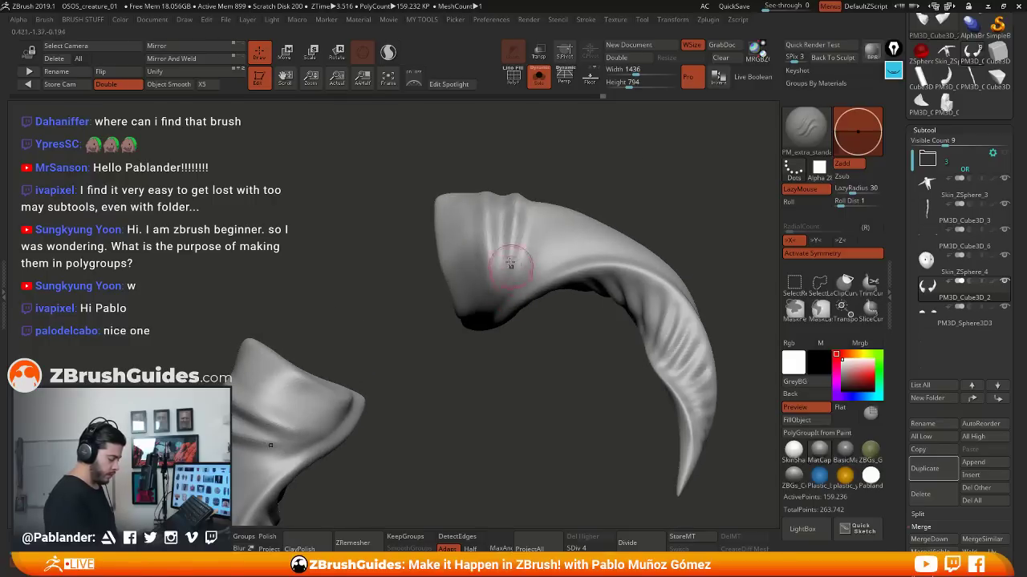
drag(522, 209, 507, 292)
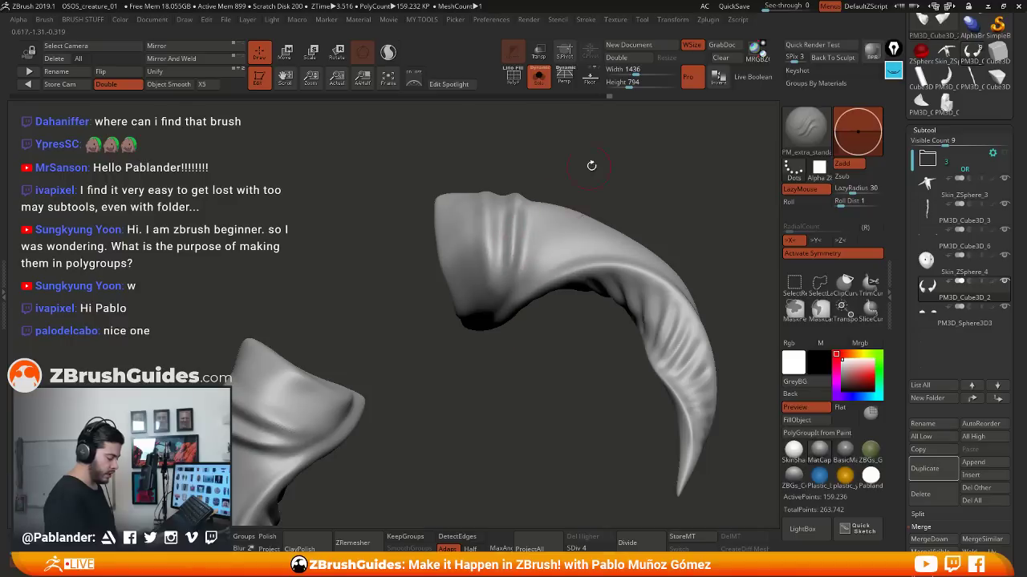
drag(592, 166, 465, 176)
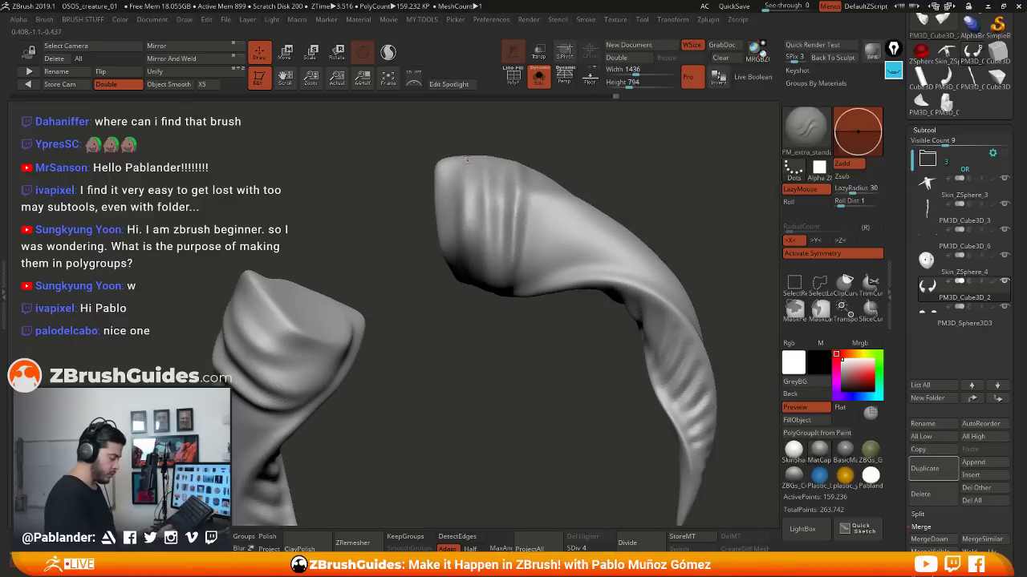
drag(468, 293, 484, 238)
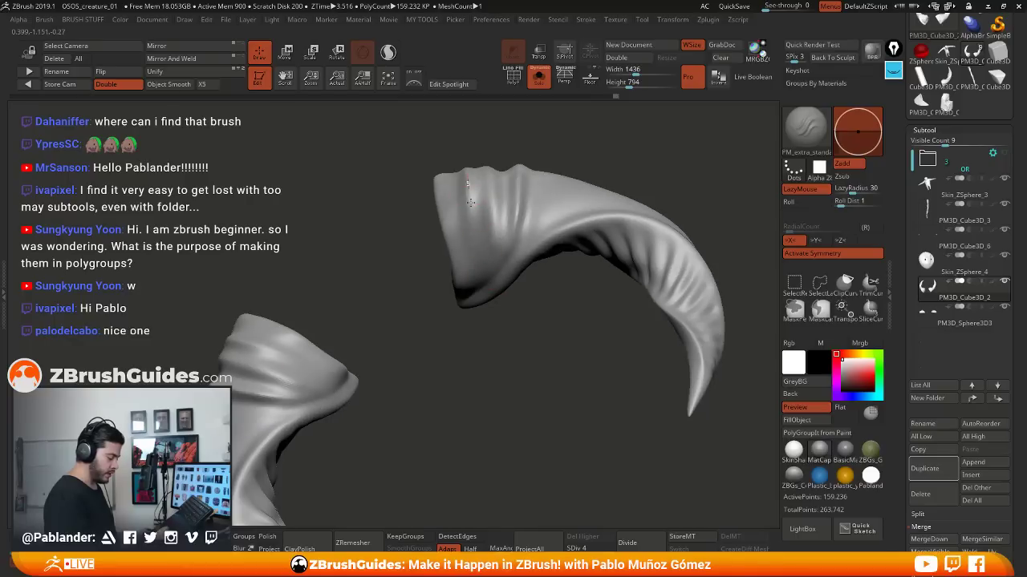
Extend the base ridges around the horns' outer side and soften them with the Smooth brush
drag(569, 261, 697, 199)
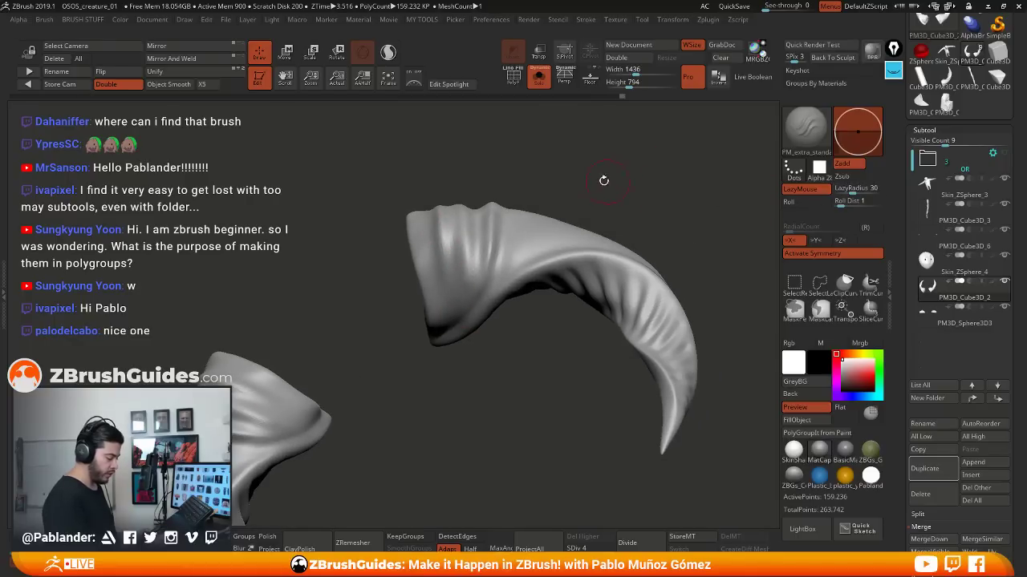
mouse_move(529, 239)
mouse_down()
mouse_move(573, 224)
mouse_move(579, 207)
mouse_up()
drag(461, 283, 461, 149)
drag(536, 165, 580, 194)
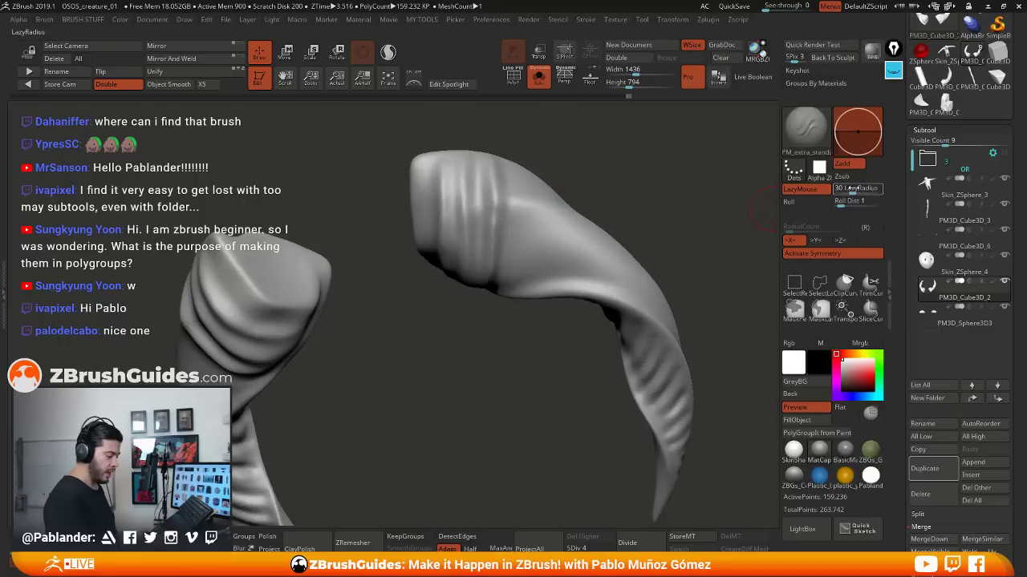
drag(679, 201, 545, 224)
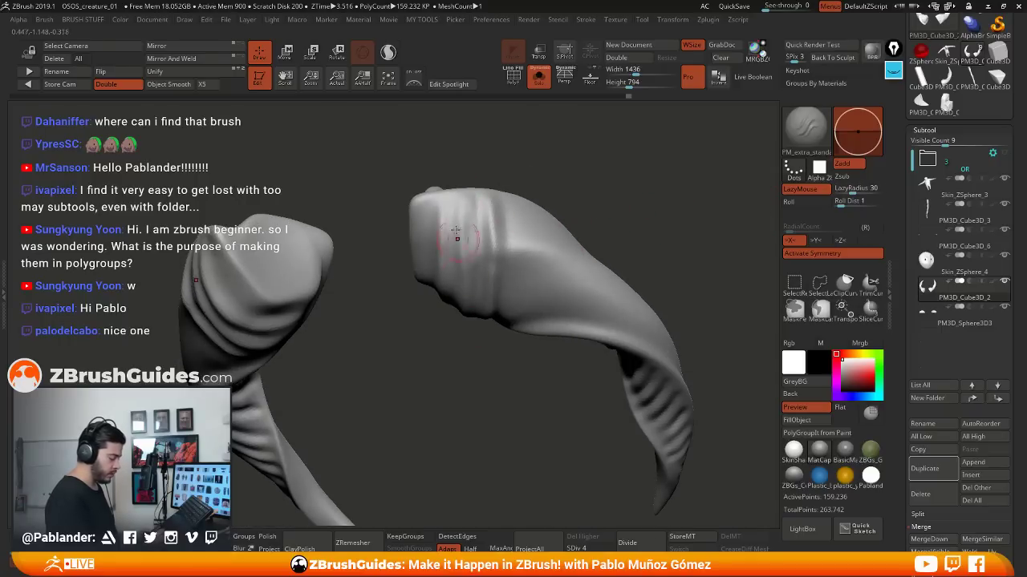
mouse_move(624, 210)
mouse_down()
mouse_move(504, 213)
mouse_move(489, 229)
mouse_up()
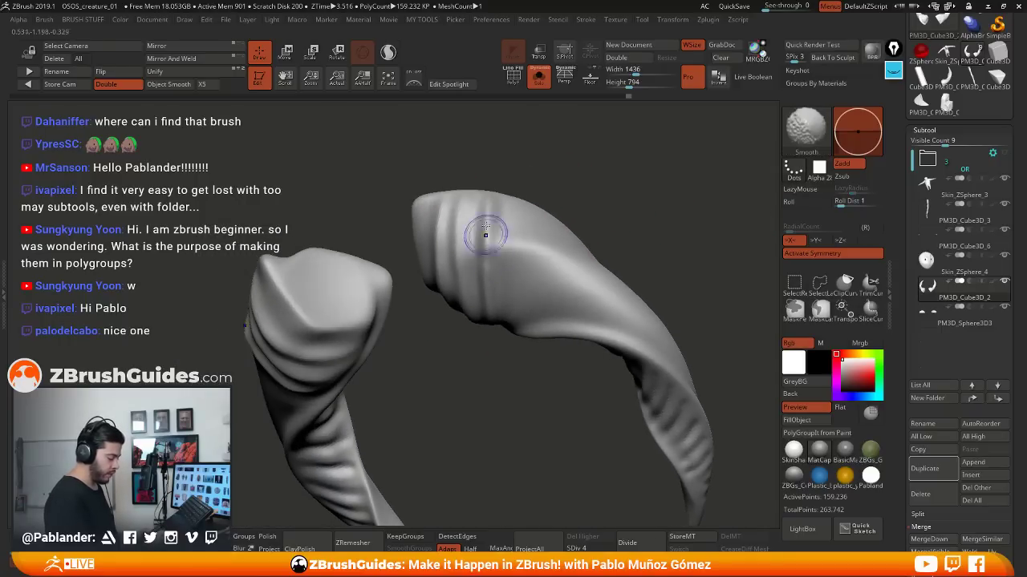
drag(506, 295, 505, 308)
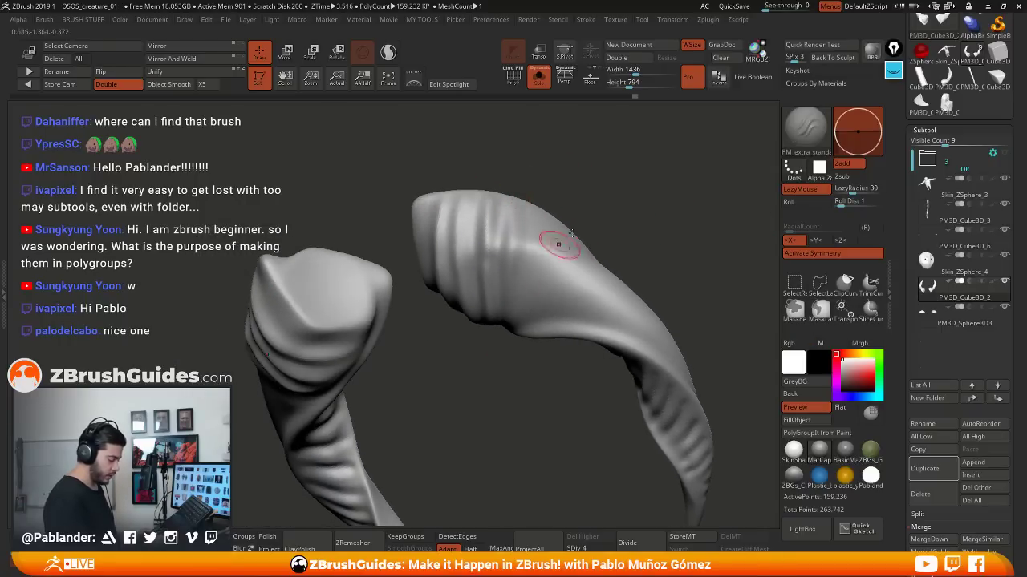
Sculpt more wrapping ridges on the outer side, progressing from the horn bases toward the tips
mouse_move(622, 212)
mouse_down()
mouse_move(559, 236)
mouse_move(532, 233)
mouse_move(513, 306)
mouse_up()
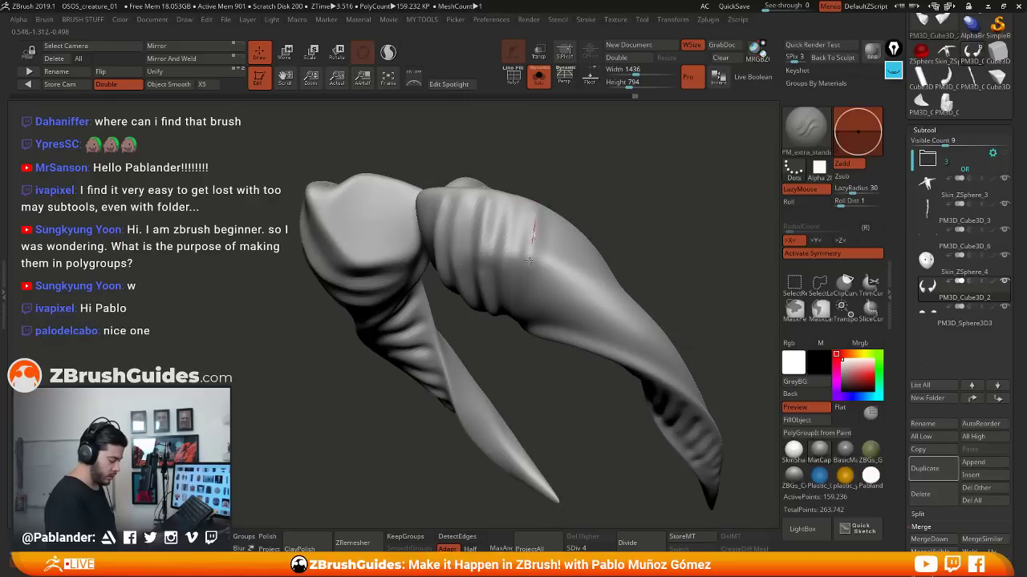
mouse_move(528, 261)
mouse_down()
mouse_move(534, 275)
mouse_move(525, 217)
mouse_move(548, 161)
mouse_up()
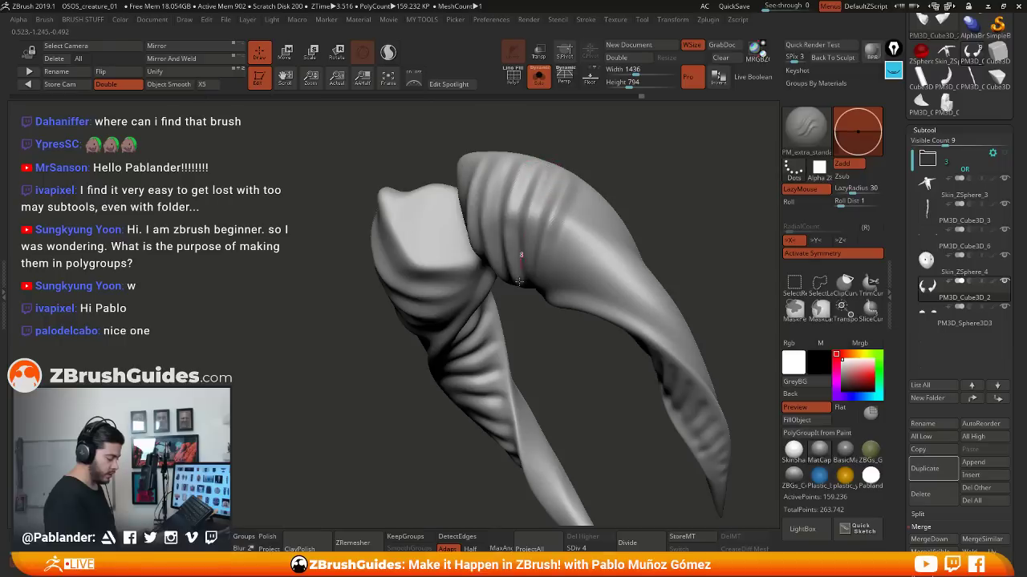
drag(651, 214, 522, 246)
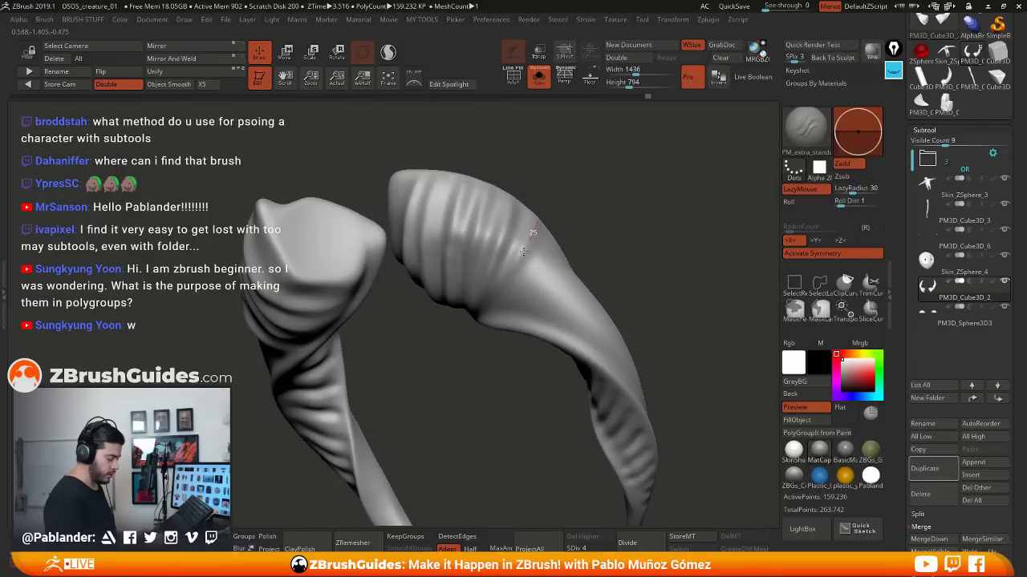
drag(474, 322, 519, 240)
drag(465, 383, 482, 378)
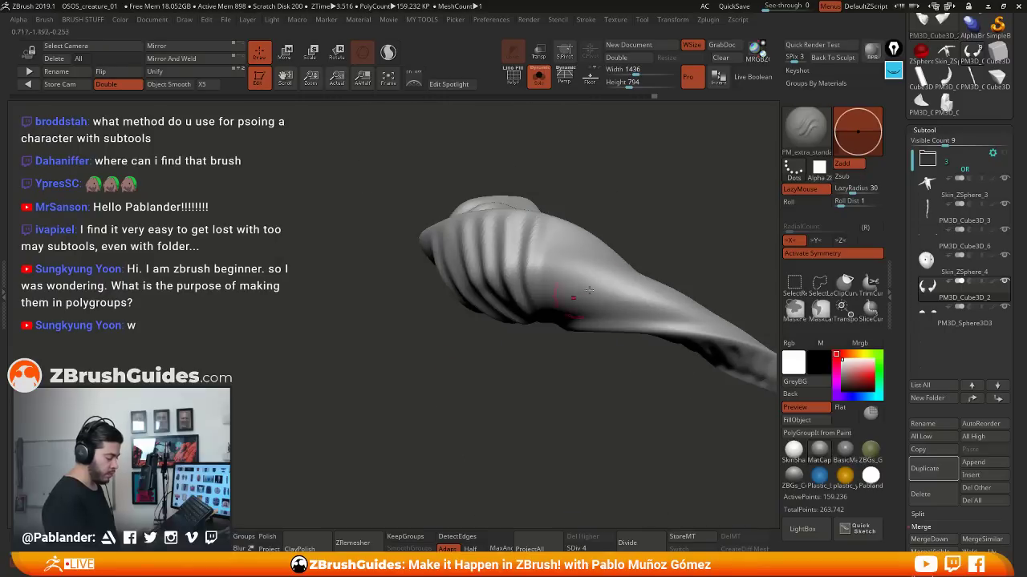
Sculpt further wrapping ridges midway along the horns' outer side, turning LazyMouse off for some strokes and back on
mouse_move(632, 235)
mouse_down()
mouse_move(561, 265)
mouse_move(571, 304)
mouse_move(562, 264)
mouse_up()
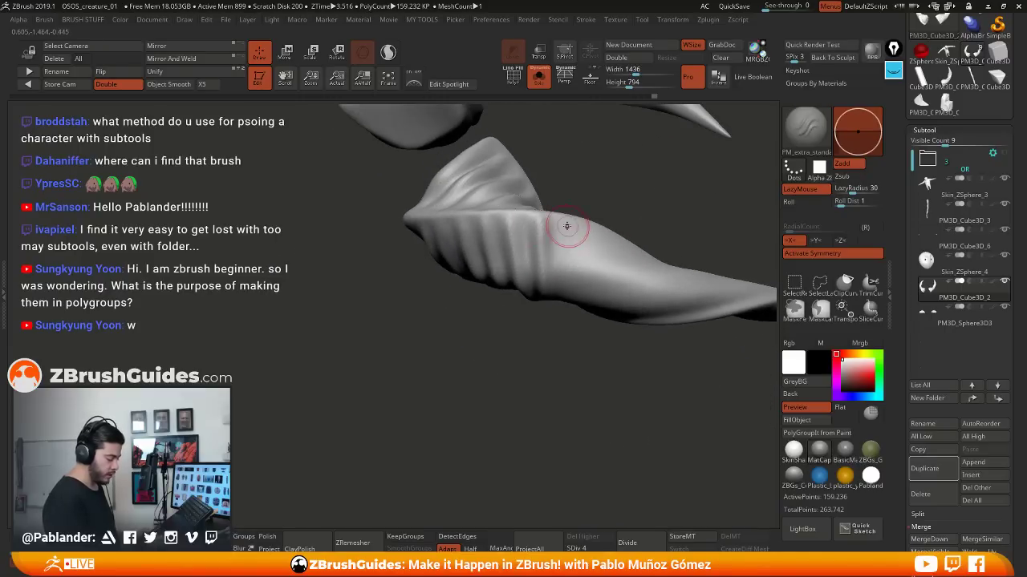
mouse_move(563, 245)
right_down()
mouse_move(566, 229)
mouse_move(562, 273)
mouse_move(574, 244)
mouse_move(633, 234)
mouse_move(550, 339)
mouse_move(631, 247)
right_up()
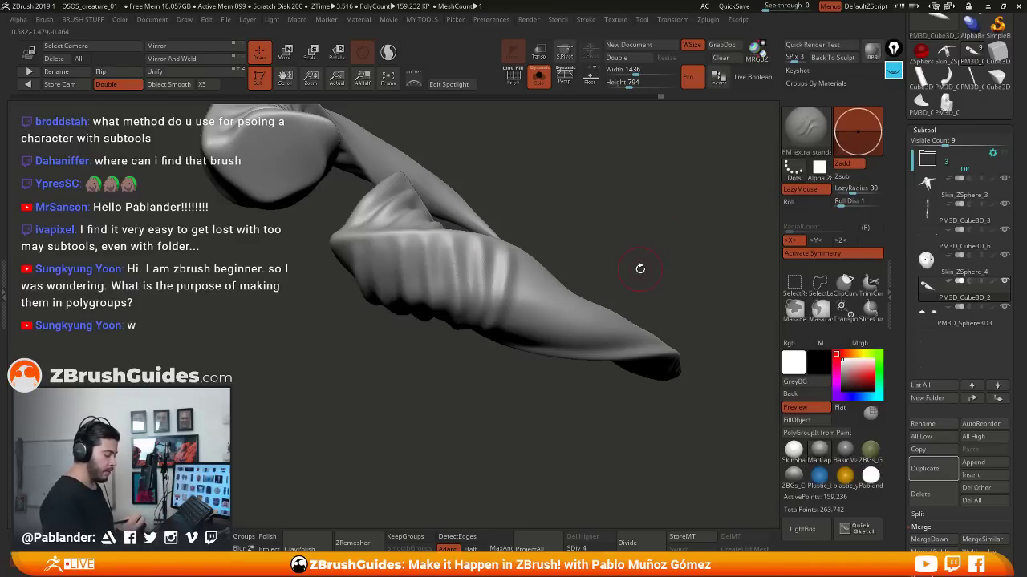
click(813, 190)
right_drag(682, 265, 666, 216)
drag(692, 229, 697, 209)
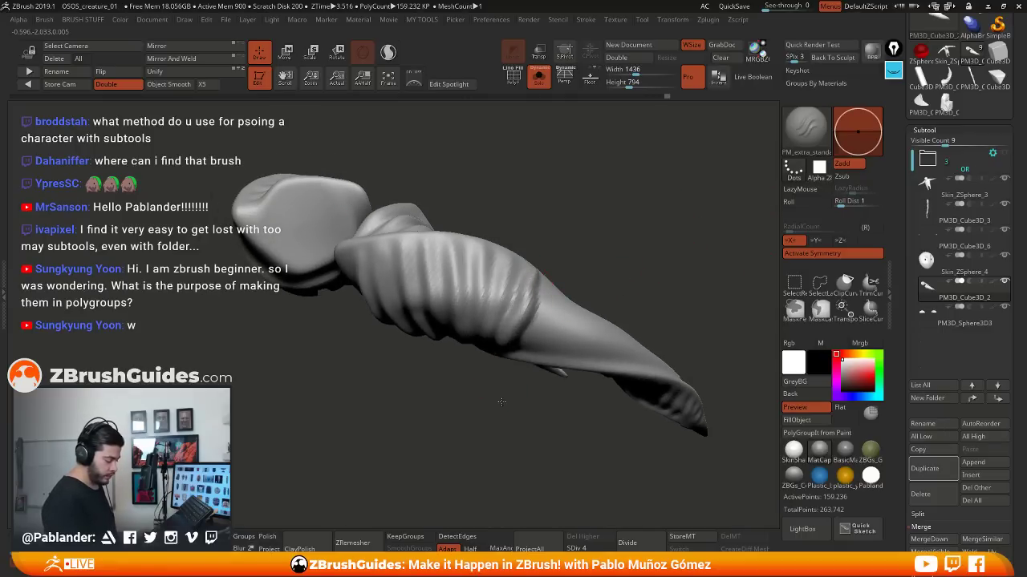
mouse_move(513, 365)
right_down()
mouse_move(497, 418)
mouse_move(513, 340)
right_up()
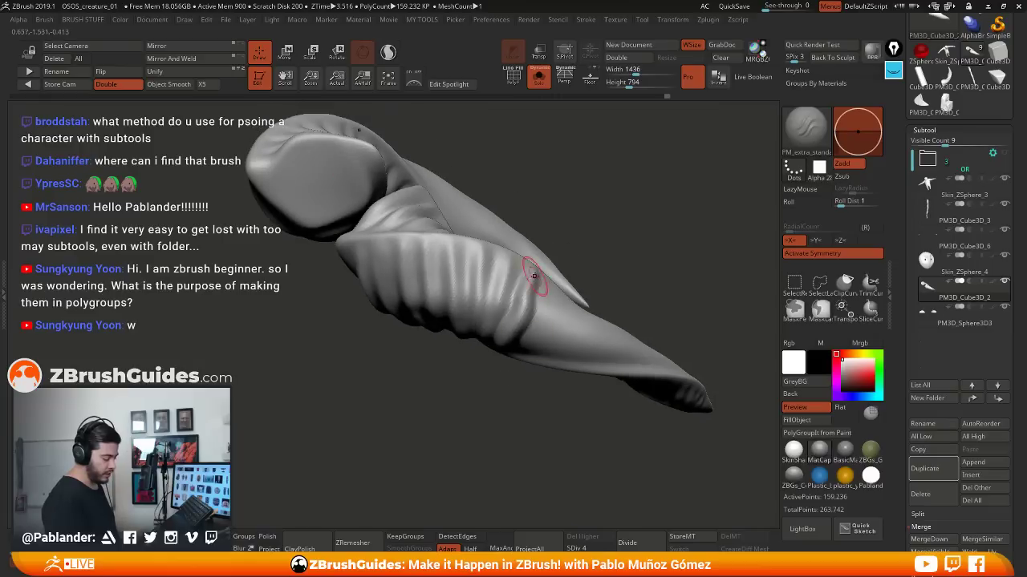
mouse_move(552, 291)
right_down()
mouse_move(528, 306)
mouse_move(527, 360)
right_up()
key(l)
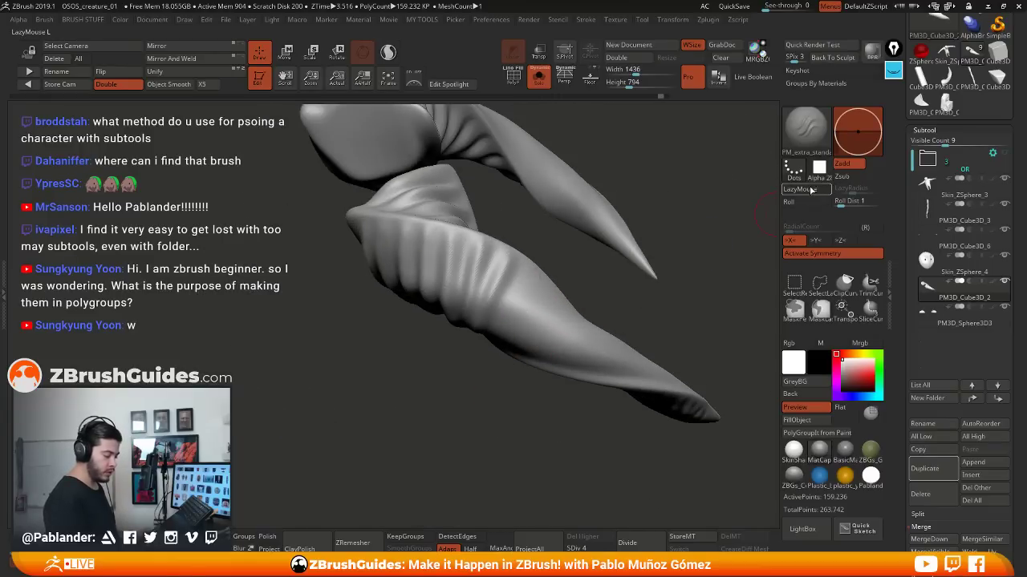
Add more parallel ridges past the midpoint of the horns' outer side, progressing toward the tips
right_drag(655, 291, 623, 296)
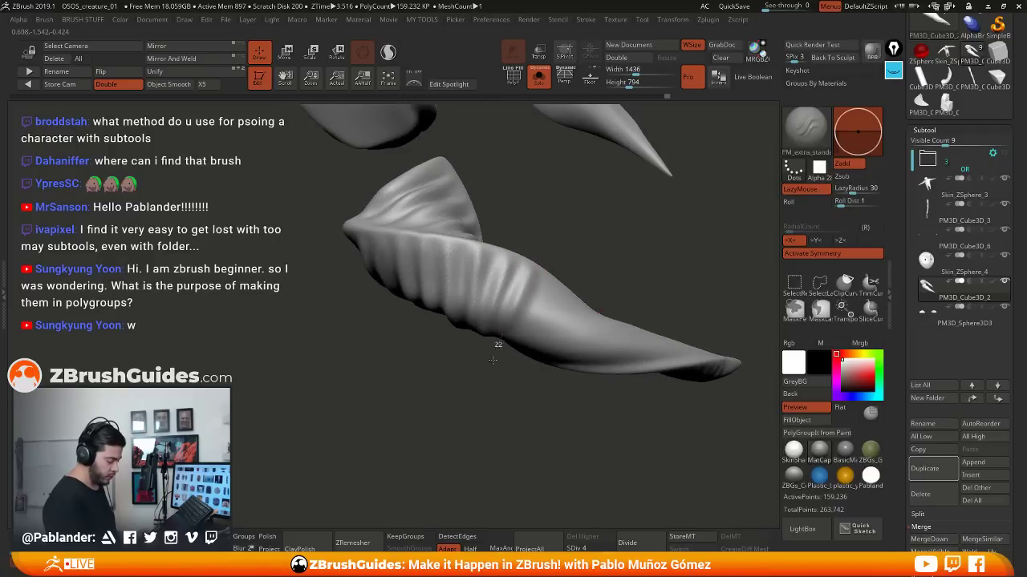
mouse_move(492, 360)
right_down()
mouse_move(531, 294)
mouse_move(523, 281)
mouse_move(531, 259)
right_up()
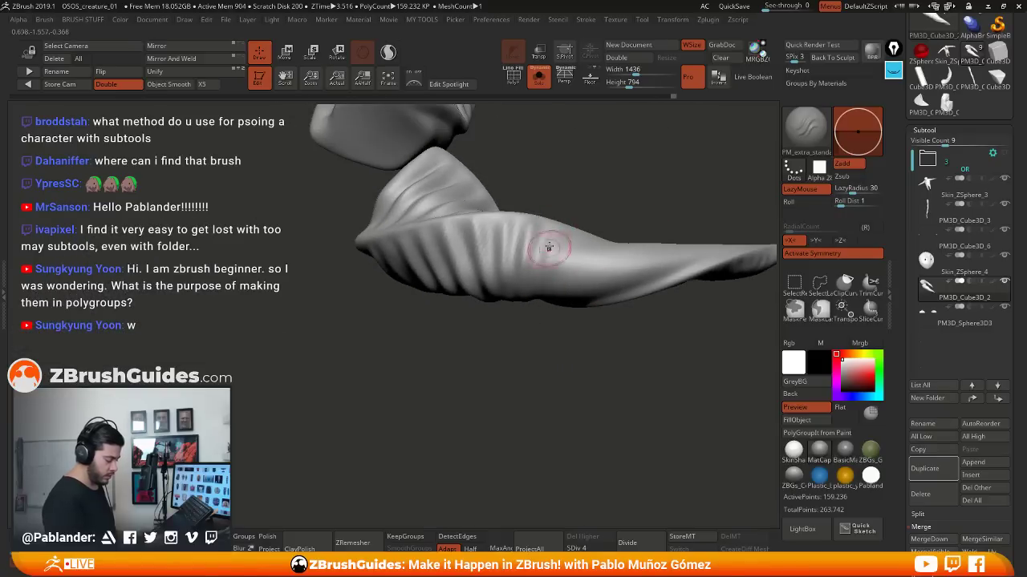
right_drag(538, 326, 631, 264)
mouse_move(568, 295)
right_down()
mouse_move(646, 284)
mouse_move(540, 289)
mouse_move(570, 274)
right_up()
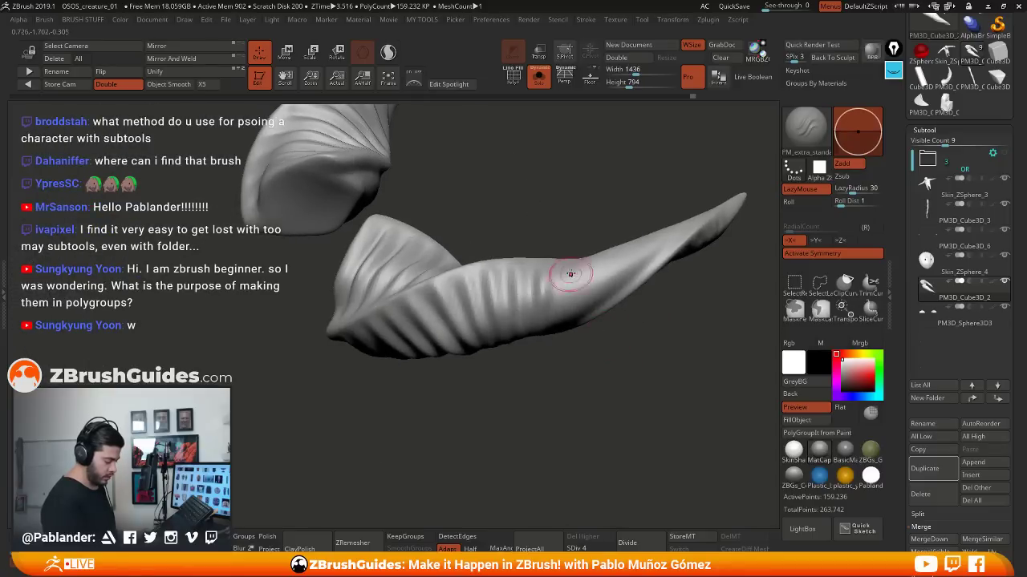
right_drag(585, 202, 578, 244)
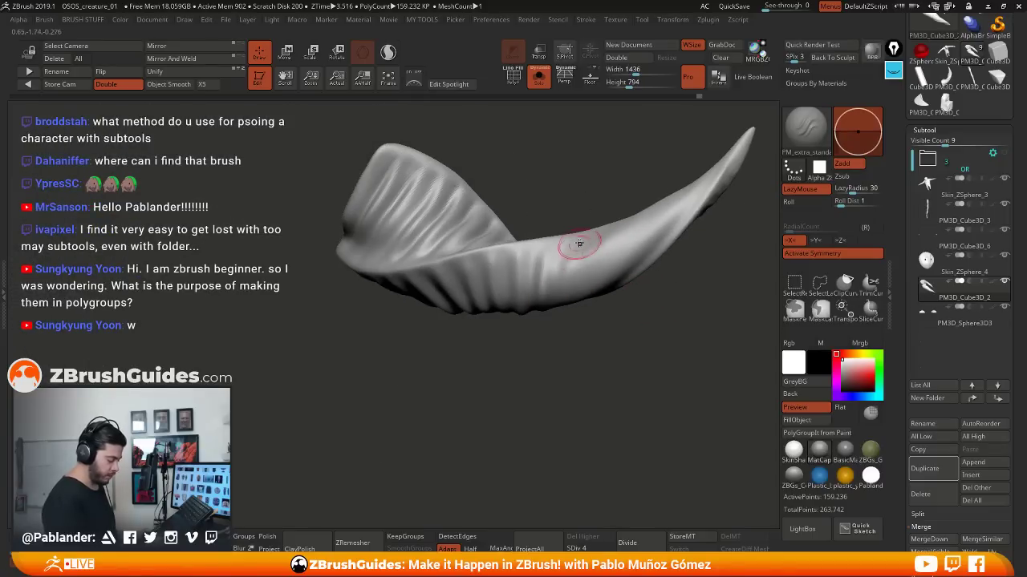
right_drag(568, 374, 570, 251)
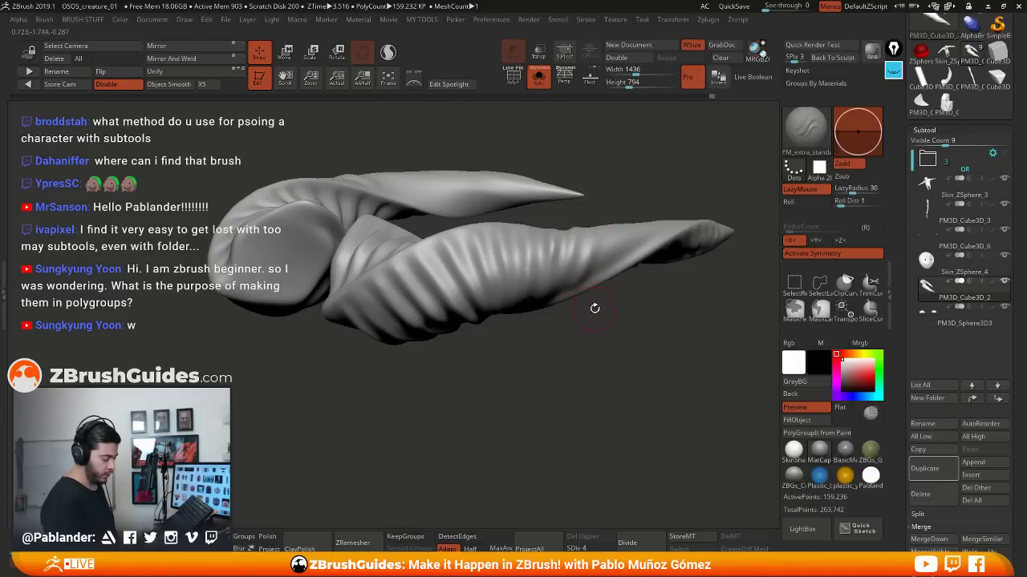
Extend the mid-horn ridges down toward the twisting lower edge and soften them with the Smooth brush
right_drag(593, 304, 558, 265)
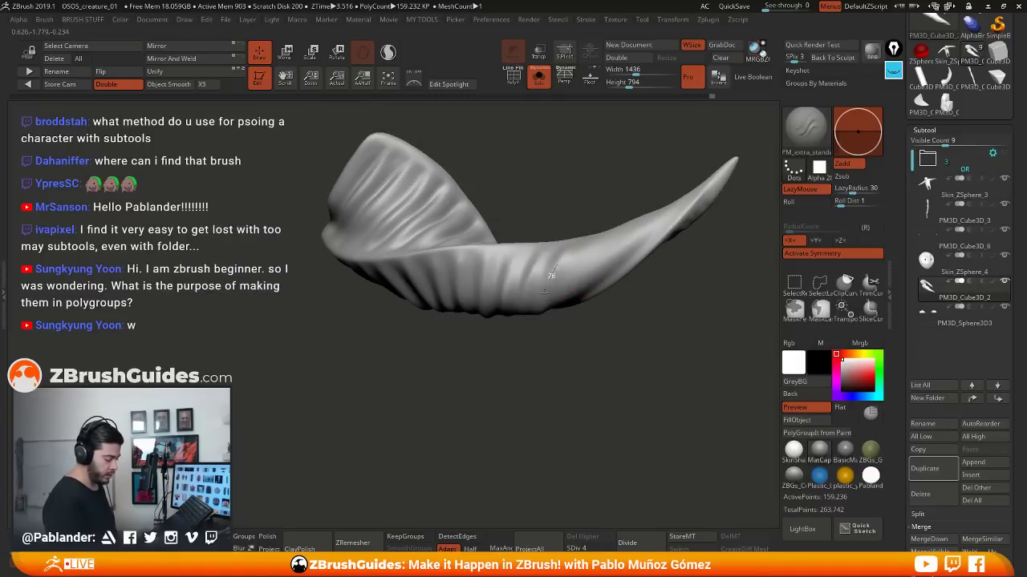
mouse_move(540, 303)
right_down()
mouse_move(560, 261)
mouse_move(564, 277)
right_up()
shift+drag(549, 255, 535, 284)
right_drag(539, 273, 557, 310)
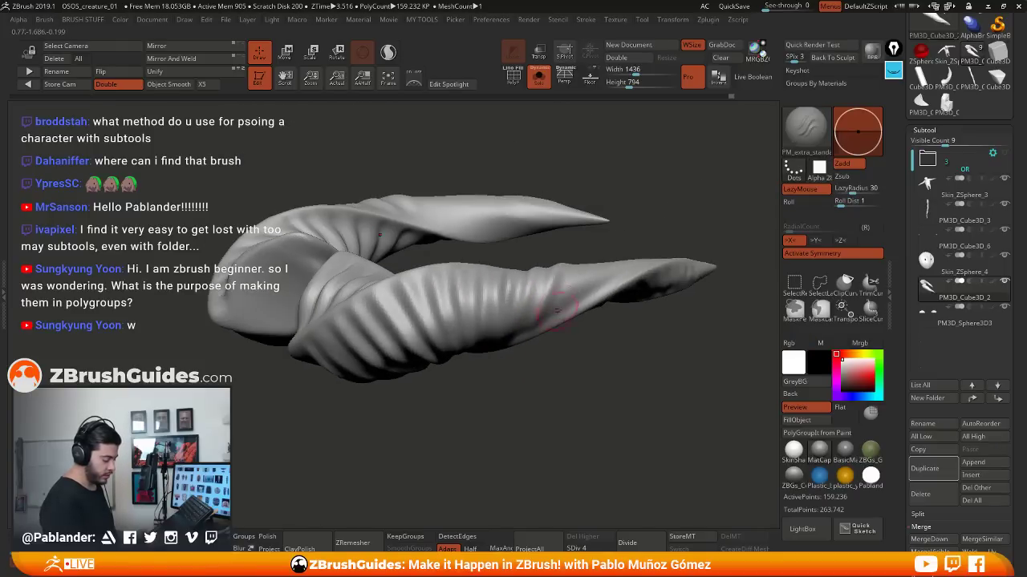
right_drag(495, 332, 502, 327)
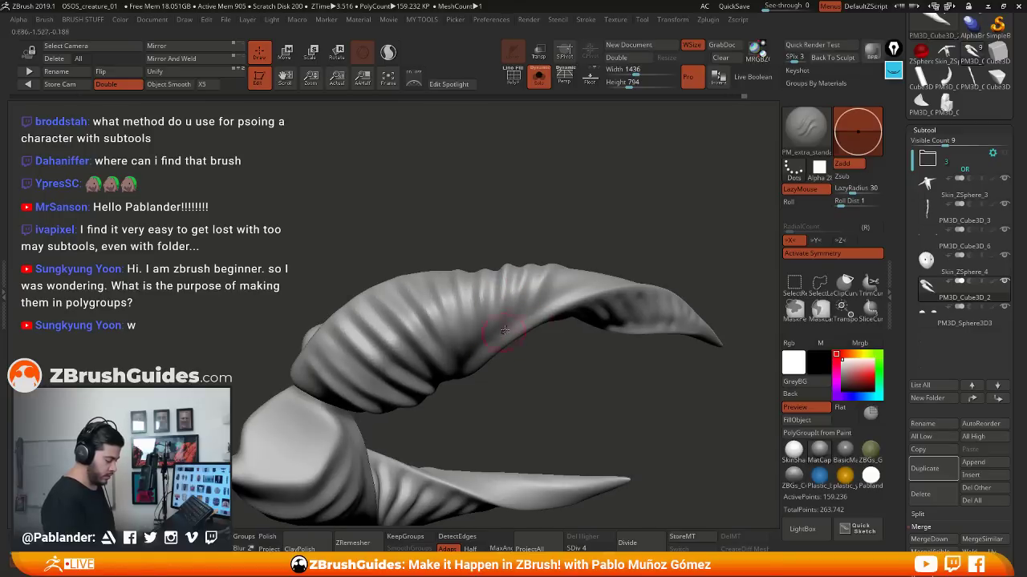
mouse_move(615, 237)
right_down()
mouse_move(639, 229)
mouse_move(618, 211)
mouse_move(637, 211)
right_up()
Readjust the brush and sculpt diagonal ridges where the horns begin to taper on their outer side
key(space)
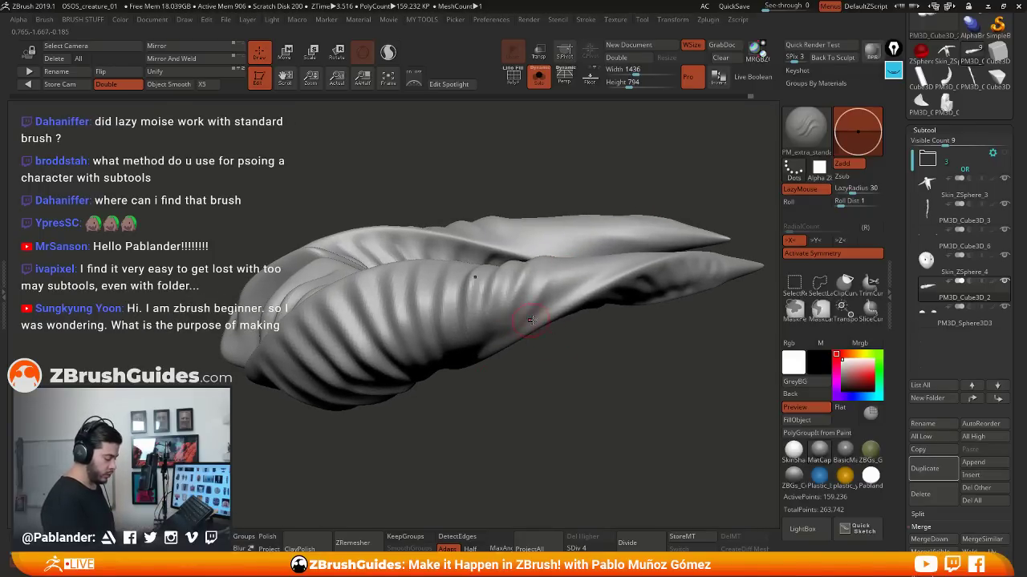
right_drag(559, 267, 575, 326)
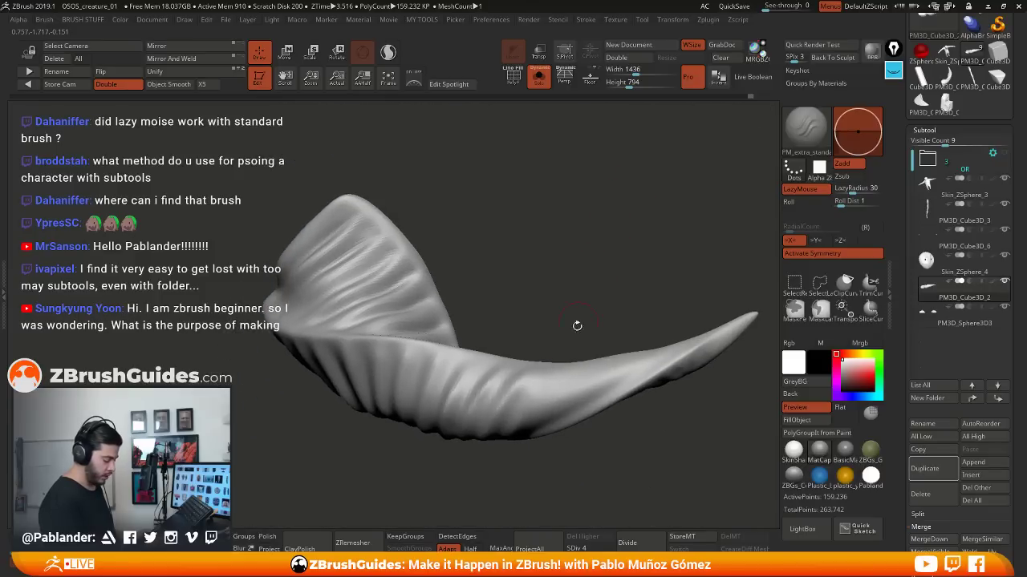
right_drag(507, 445, 558, 341)
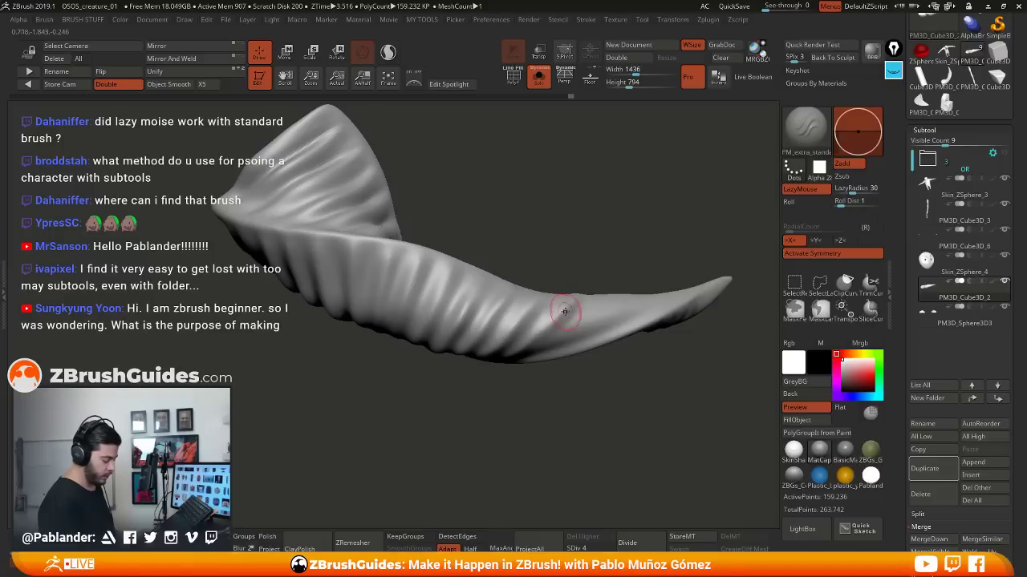
right_drag(608, 248, 591, 275)
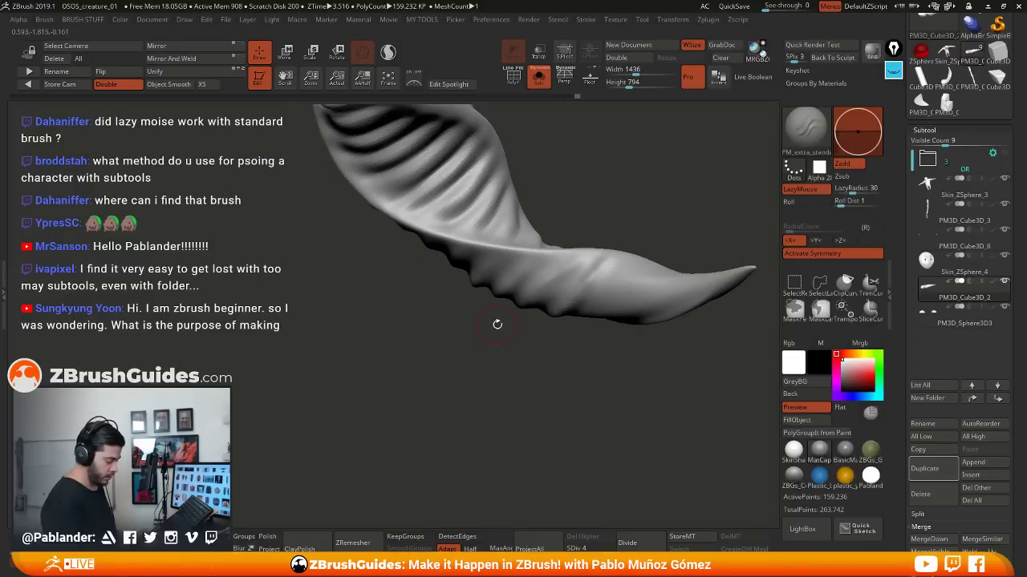
mouse_move(517, 272)
right_down()
mouse_move(594, 269)
mouse_move(556, 329)
mouse_move(562, 384)
mouse_move(572, 267)
right_up()
Smooth the newest ridges and continue the wrapping pattern along the horns' tapering section toward the tips
key(shift)
key(l)
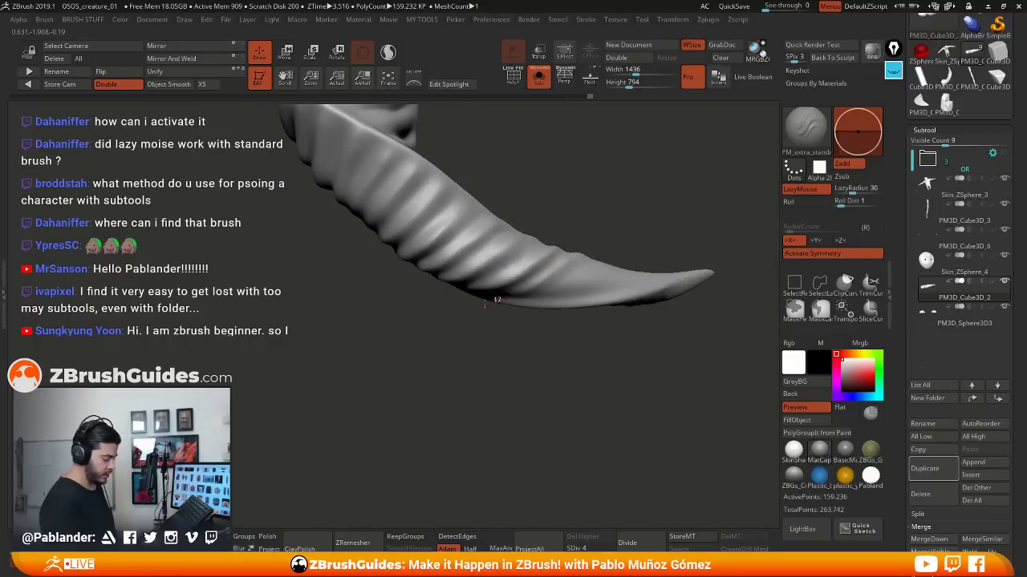
mouse_move(484, 301)
right_down()
mouse_move(580, 239)
mouse_move(639, 293)
mouse_move(647, 277)
mouse_move(630, 290)
right_up()
drag(564, 231, 531, 281)
right_drag(525, 309, 565, 297)
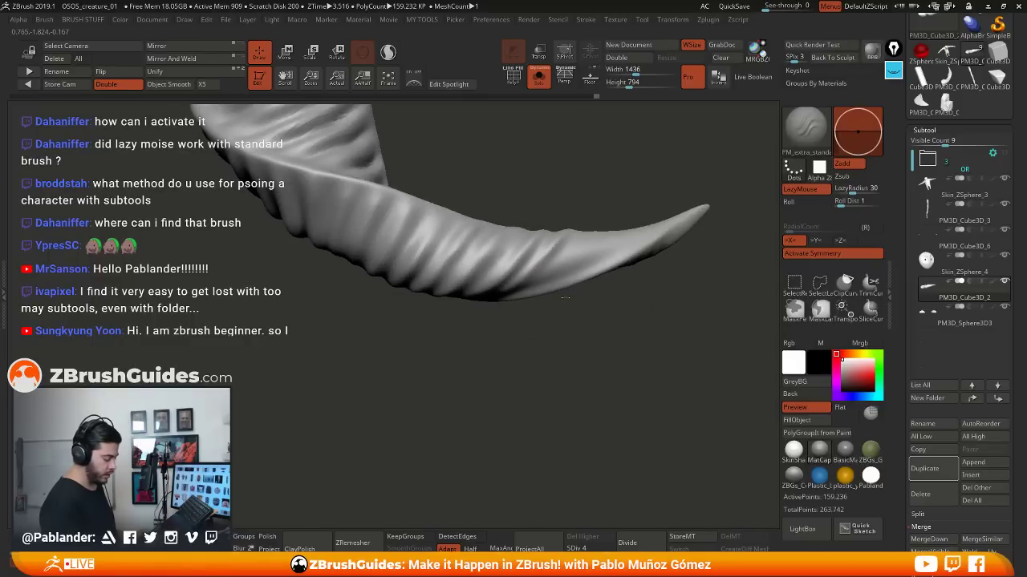
mouse_move(608, 217)
right_down()
mouse_move(610, 314)
mouse_move(575, 283)
mouse_move(557, 295)
mouse_move(584, 267)
mouse_move(571, 266)
mouse_move(610, 274)
right_up()
key(shift)
right_drag(577, 305, 624, 279)
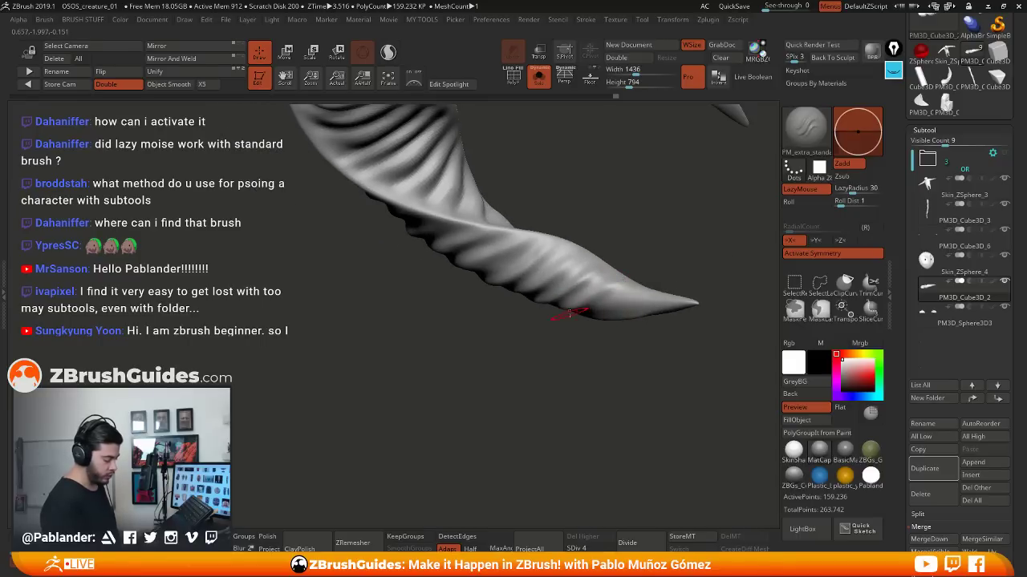
Sculpt closely spaced ridges around the upper part of the horns, ending just short of the pointed tips
right_drag(626, 352, 690, 274)
drag(570, 288, 572, 296)
right_drag(611, 279, 589, 279)
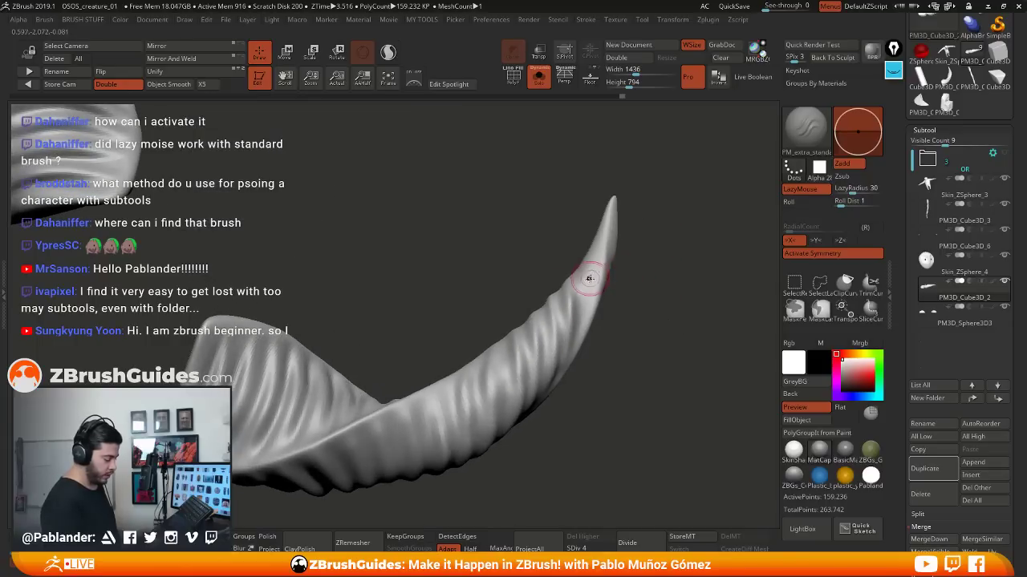
mouse_move(608, 244)
right_down()
mouse_move(630, 289)
mouse_move(588, 248)
right_up()
right_drag(589, 301, 669, 216)
key(space)
drag(671, 214, 667, 214)
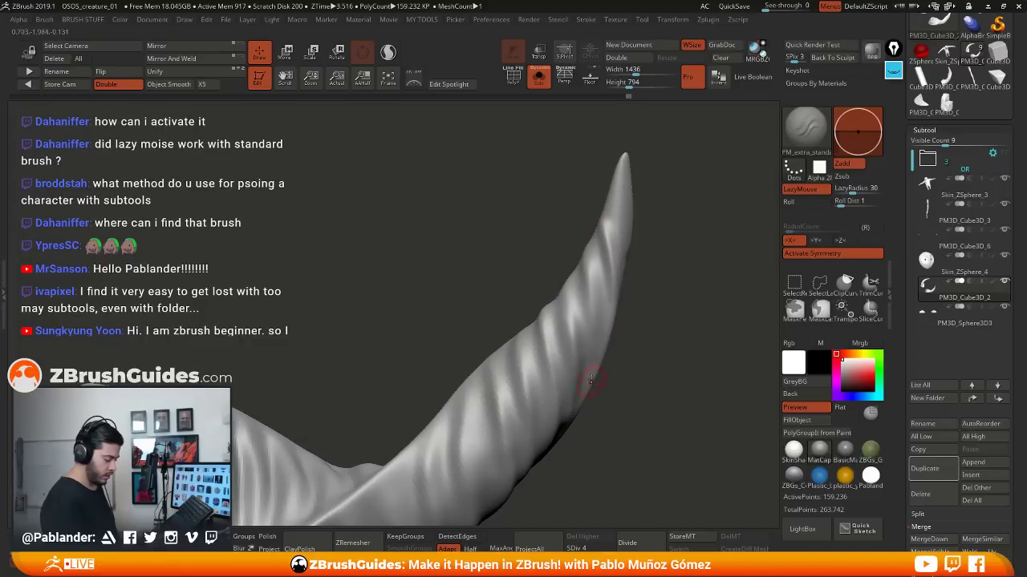
Wrap the ridges around the opposite side of the horn tips and smooth their ends
right_drag(591, 380, 582, 215)
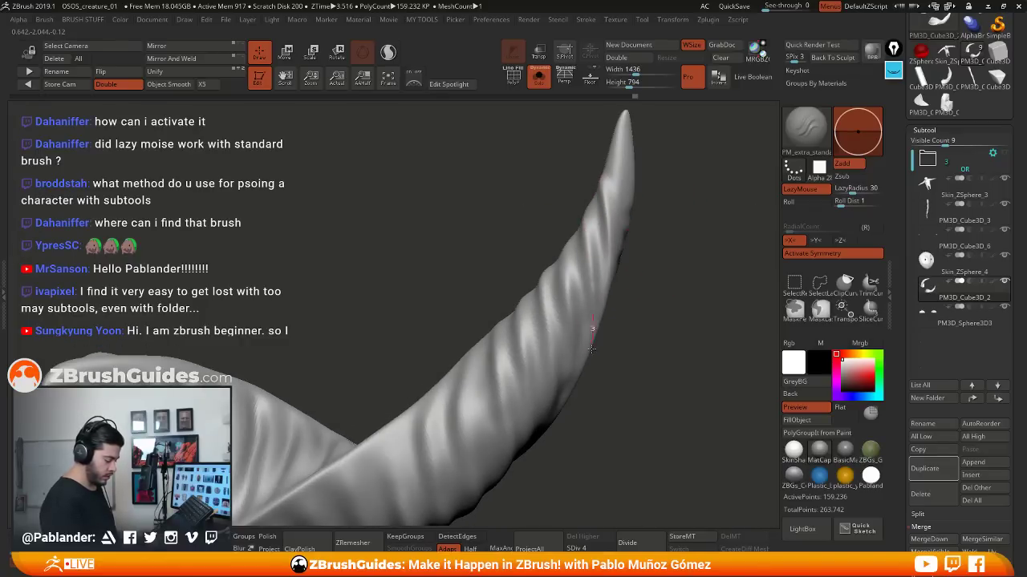
right_drag(591, 349, 590, 309)
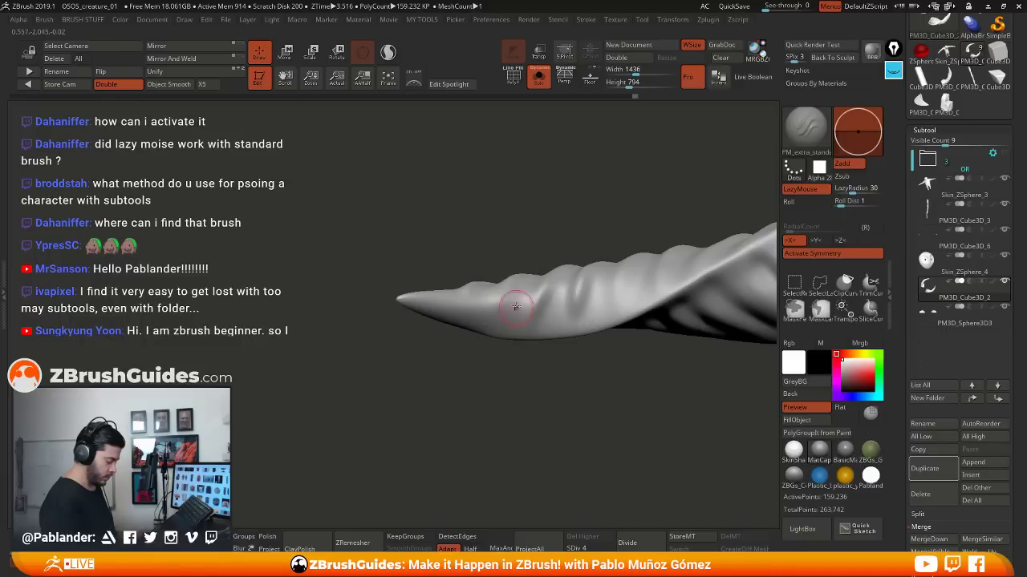
mouse_move(481, 320)
shift+mouse_down()
mouse_move(469, 307)
mouse_move(487, 311)
shift+mouse_up()
key(space)
drag(605, 290, 619, 290)
right_drag(624, 271, 571, 301)
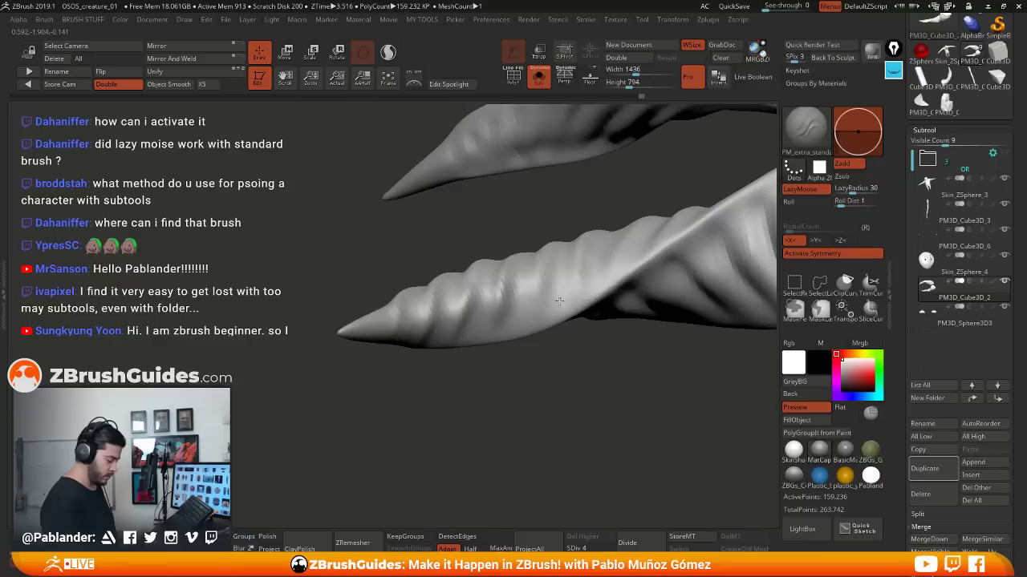
Extend the mid-horn ridges across the smooth underside toward the twisted edge beside the inner face
drag(536, 316, 553, 239)
drag(571, 309, 573, 287)
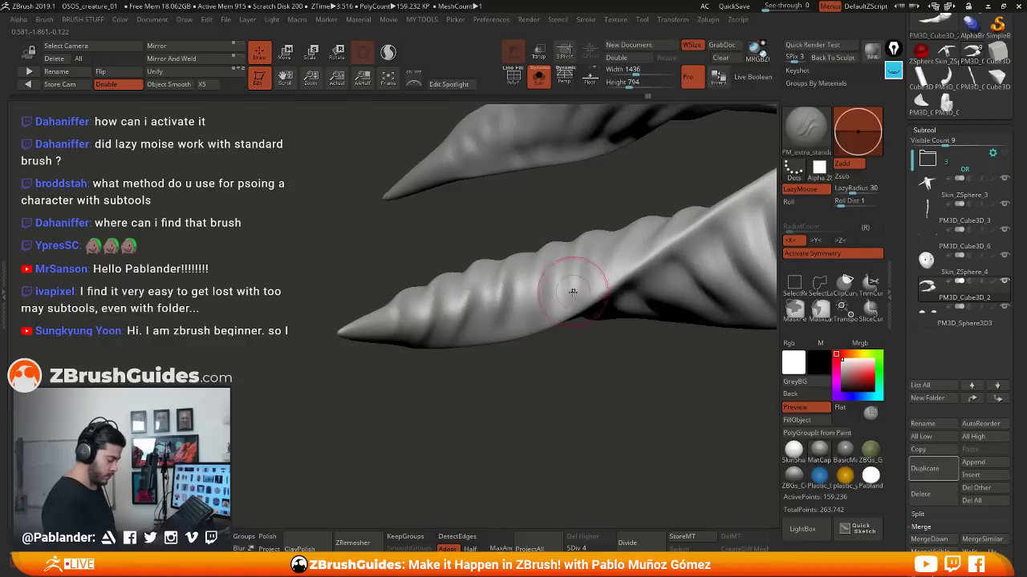
right_drag(572, 287, 540, 312)
mouse_move(543, 320)
mouse_down()
mouse_move(575, 238)
mouse_move(599, 231)
mouse_up()
mouse_move(610, 260)
alt+right_down()
mouse_move(583, 281)
mouse_move(552, 280)
alt+right_up()
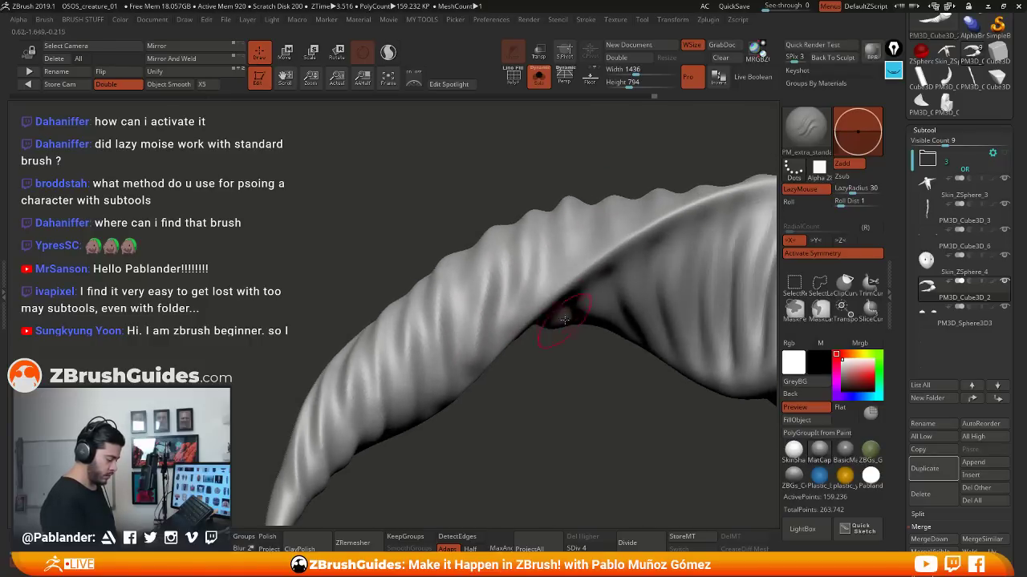
right_drag(565, 223, 547, 278)
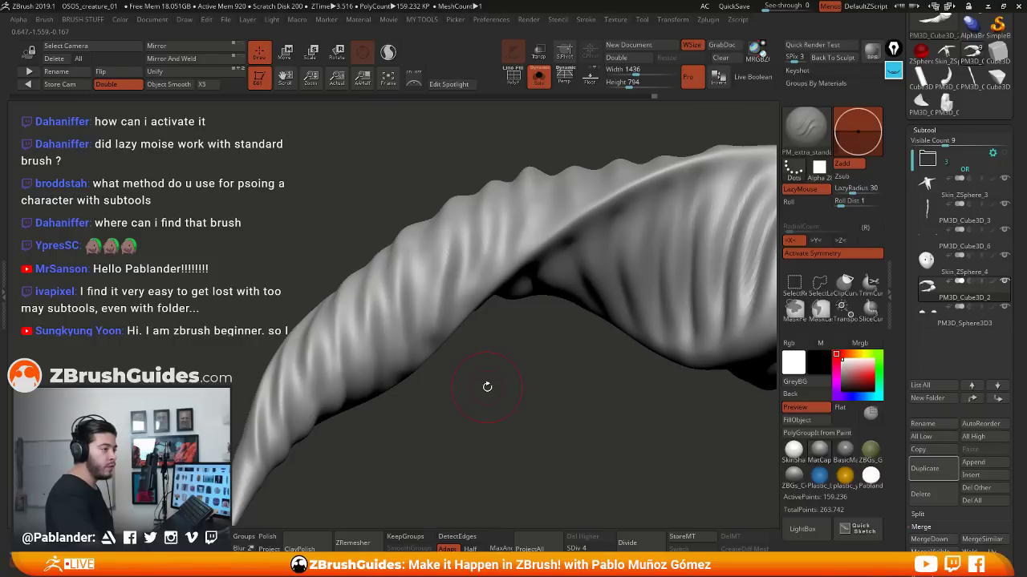
Soften the ridges along the horns' underside with the Smooth brush
ctrl+right_drag(504, 420, 496, 371)
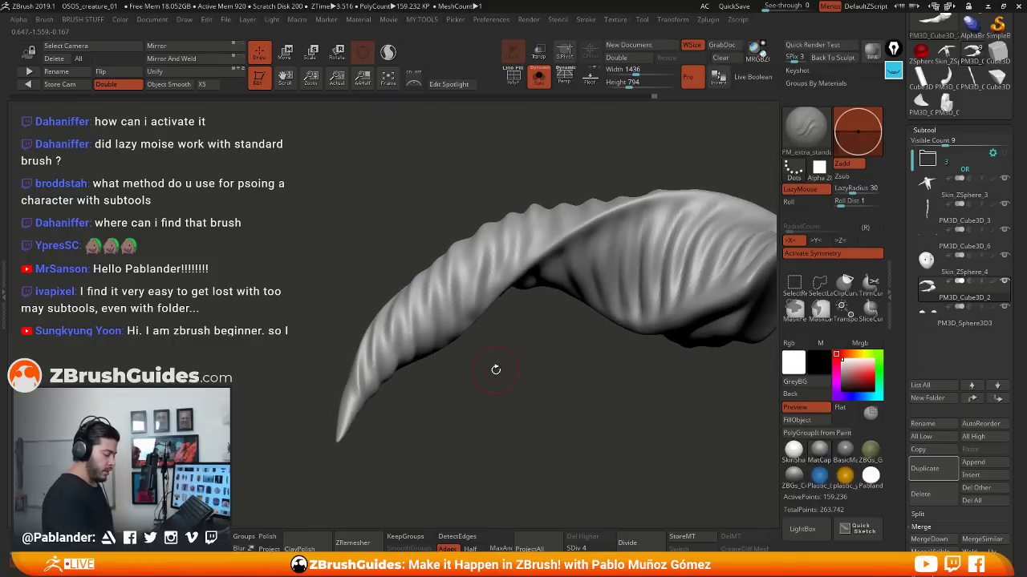
right_drag(565, 299, 554, 269)
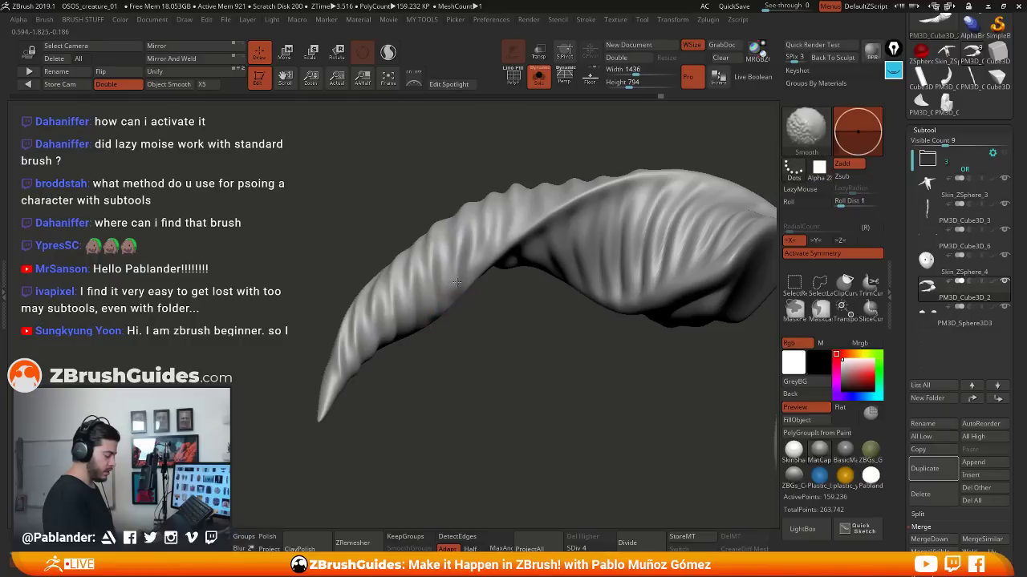
right_drag(481, 220, 590, 265)
Set the Draw Size to 20 and refine the ridge ends beside the twisted edge at the horns' middle section
key(space)
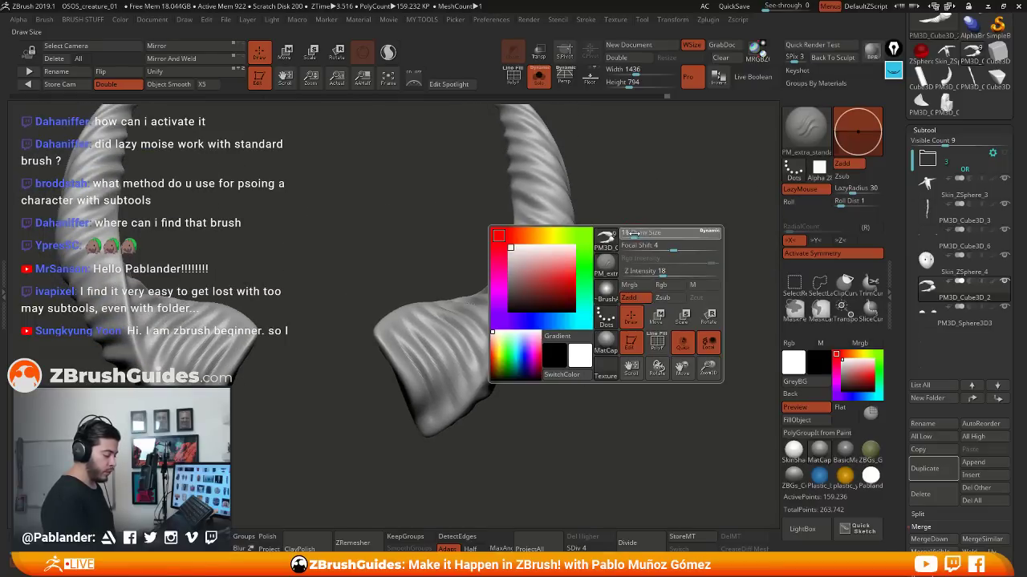
right_click(649, 213)
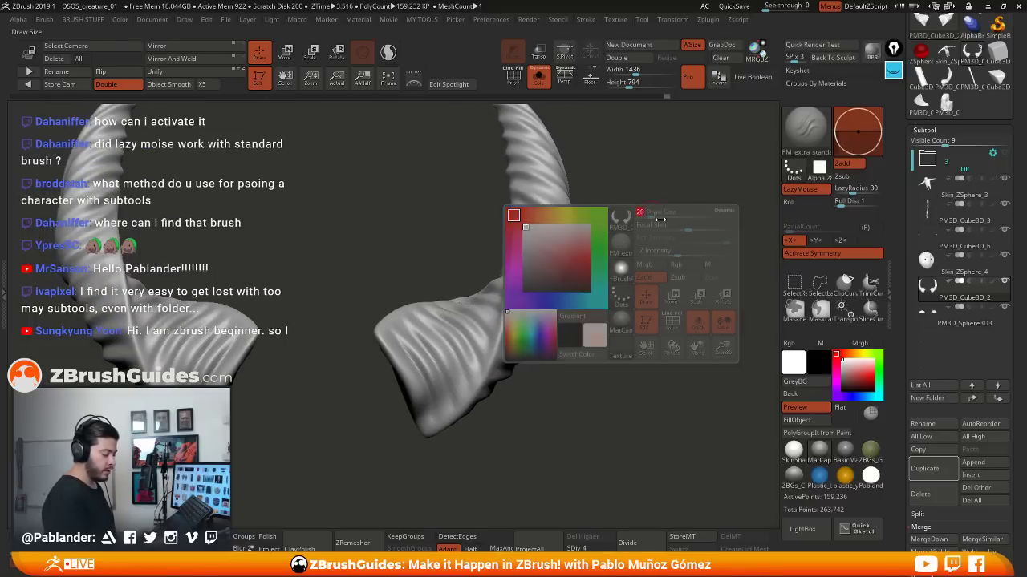
right_drag(651, 208, 659, 207)
drag(659, 207, 597, 188)
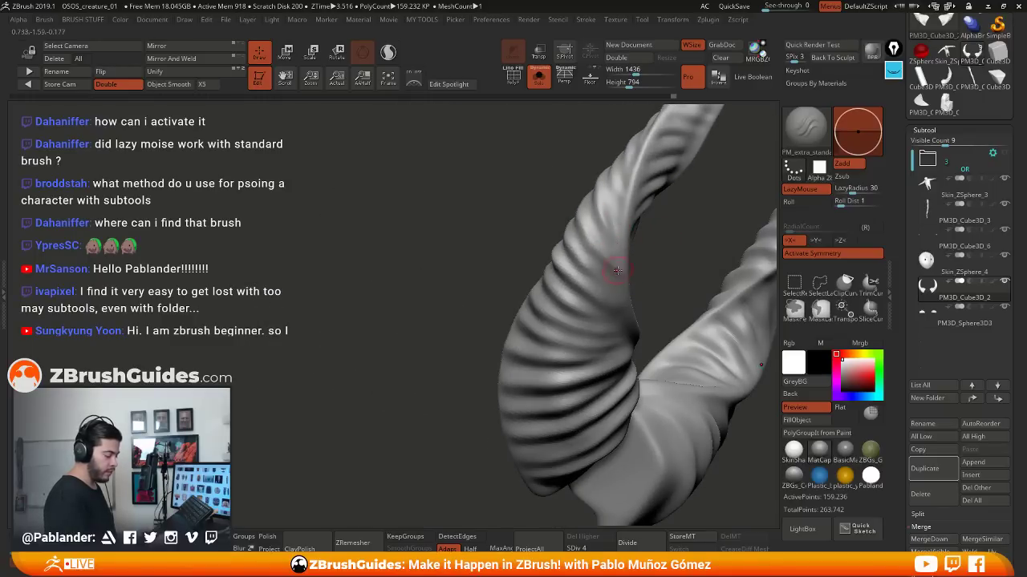
drag(599, 182, 609, 219)
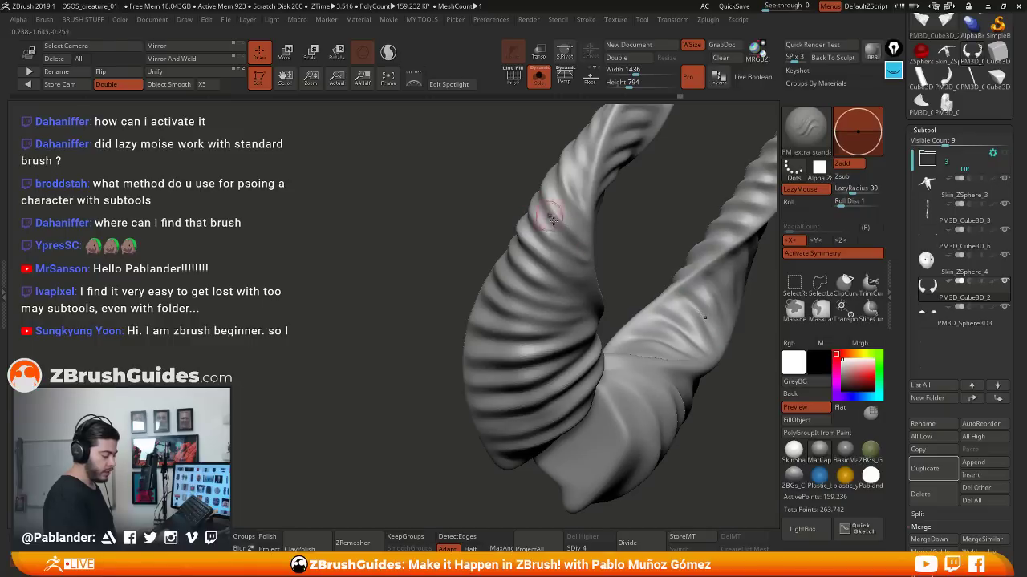
key(shift)
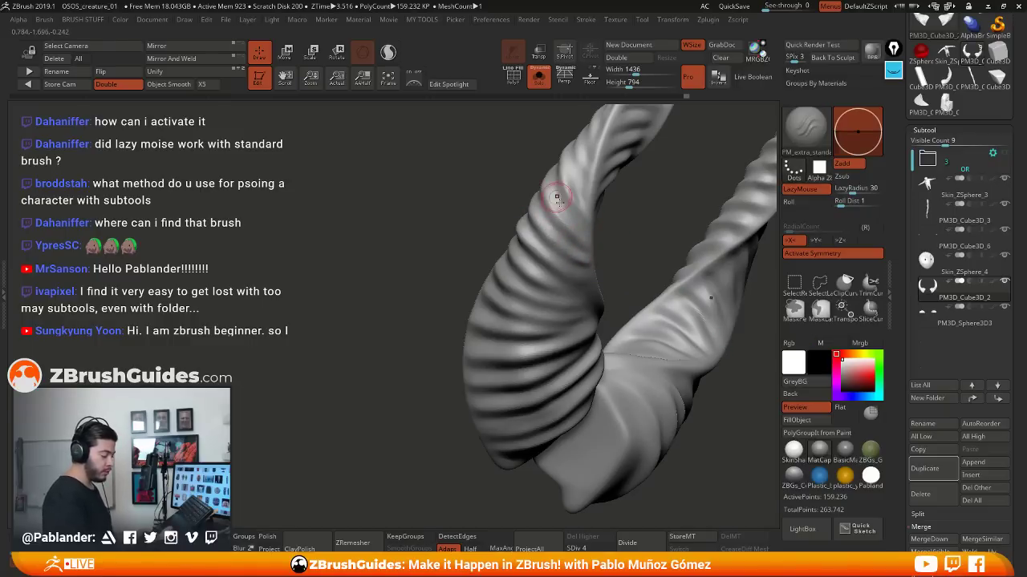
Refine the ridges beside the twisted edge at the horns' middle section and undo the last unwanted stroke
key(shift)
drag(627, 240, 585, 211)
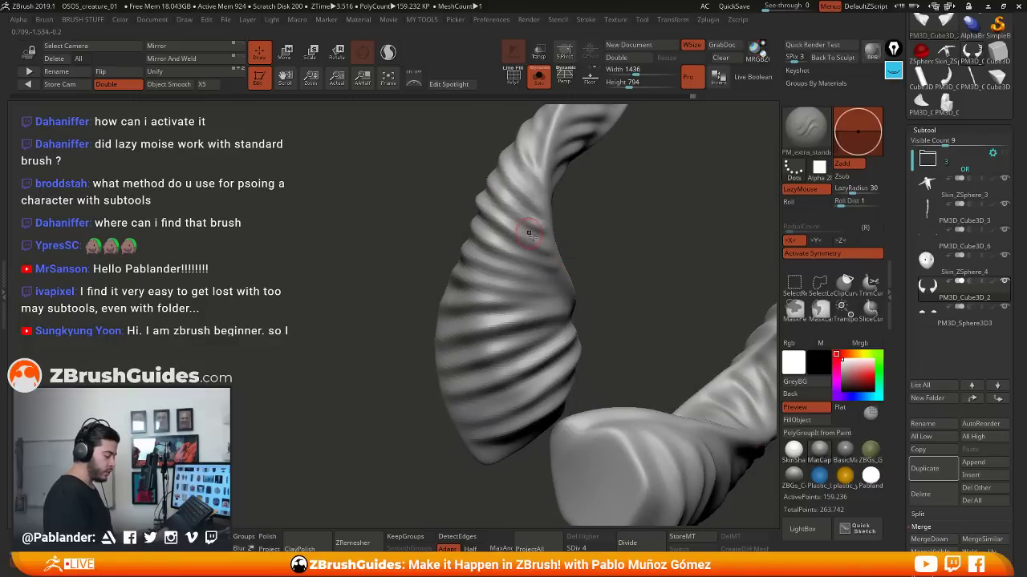
mouse_move(593, 263)
mouse_down()
mouse_move(668, 237)
mouse_move(587, 271)
mouse_move(533, 335)
mouse_up()
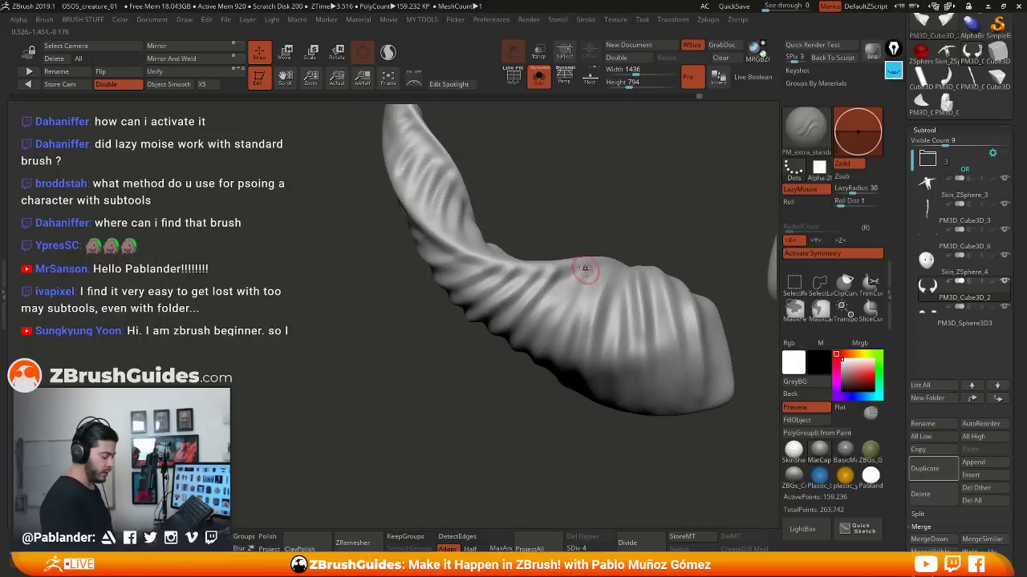
ctrl+right_drag(605, 294, 555, 255)
key(ctrl+z)
mouse_move(575, 303)
ctrl+right_down()
mouse_move(589, 321)
mouse_move(580, 265)
ctrl+right_up()
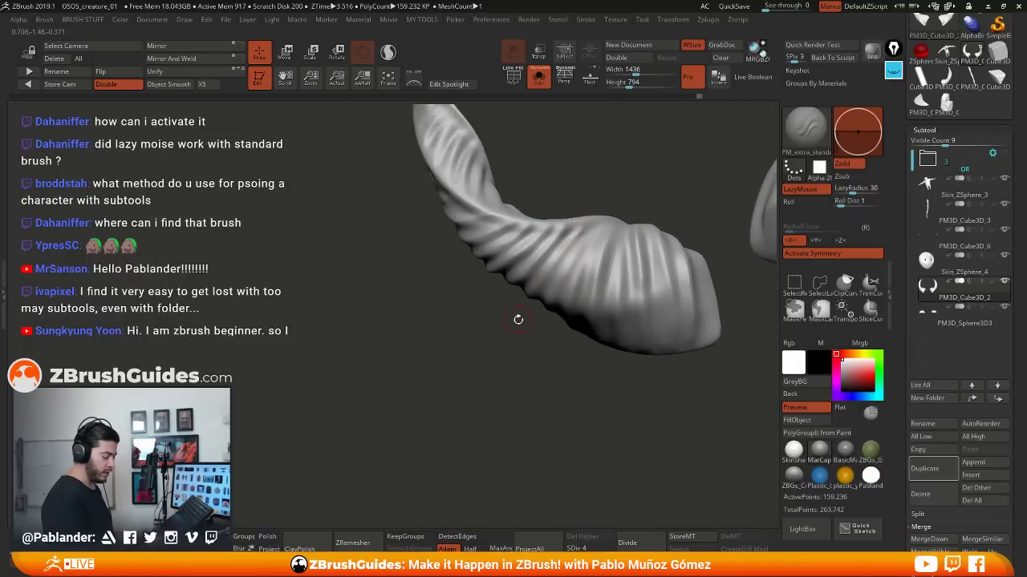
Touch up the wrapping ridges along the horns' outer sides, working from the bases toward the tips
drag(518, 320, 567, 256)
drag(509, 357, 540, 258)
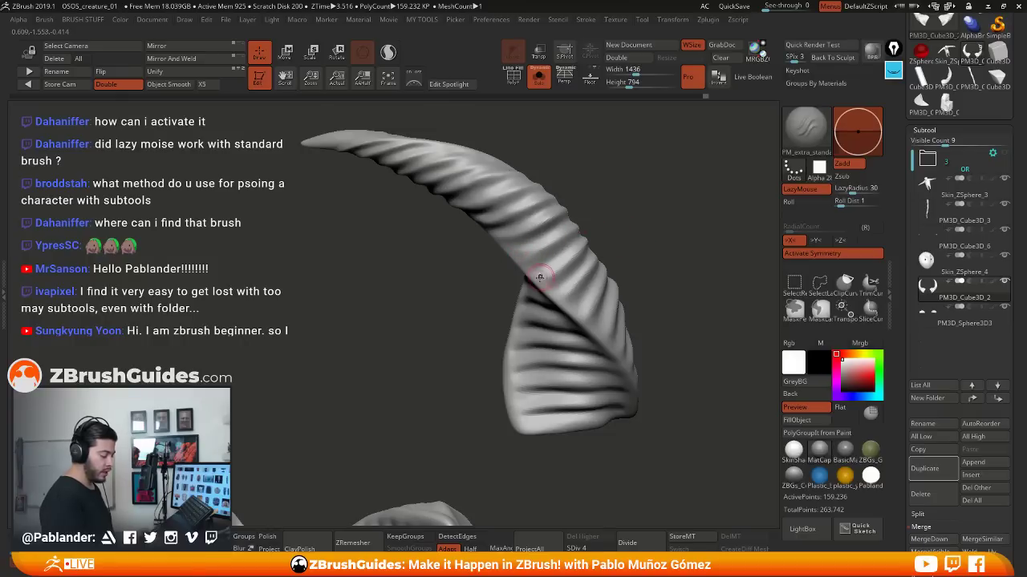
mouse_move(634, 264)
mouse_down()
mouse_move(562, 297)
mouse_move(653, 263)
mouse_up()
drag(665, 227, 609, 357)
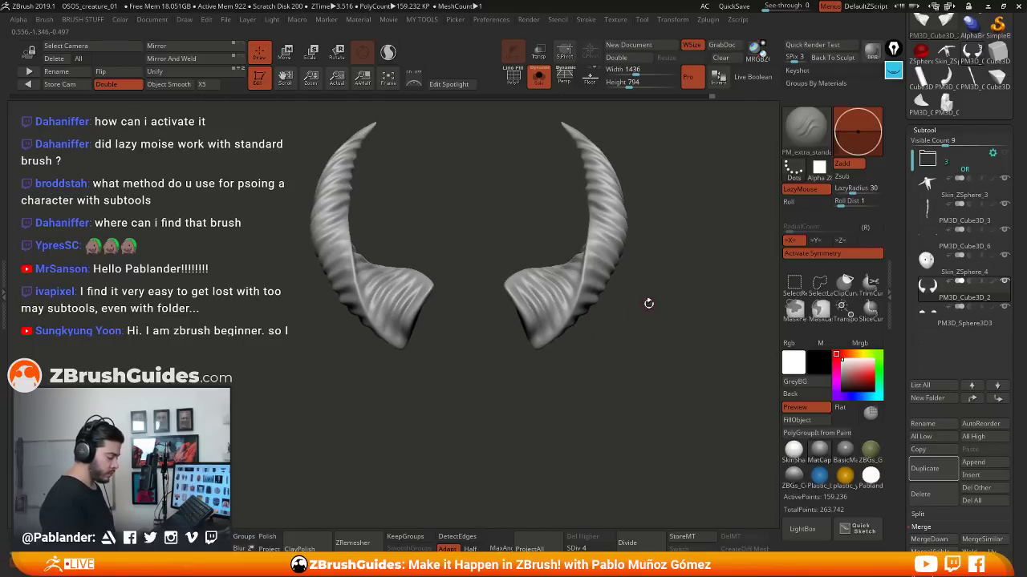
right_click(655, 223)
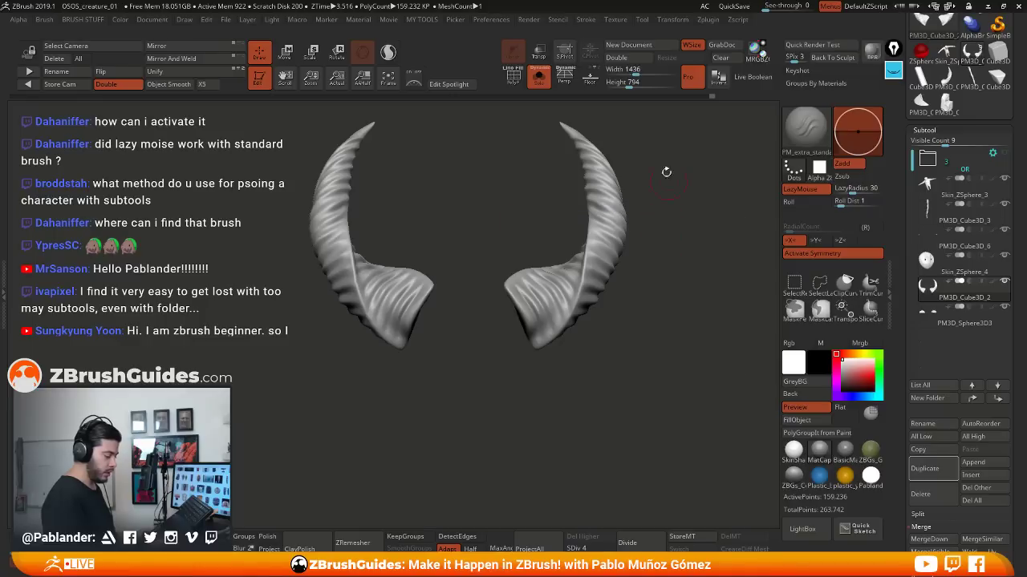
Bring back the full creature, switch the active subtool between head and horns, and toggle the horns' isolation on and off
click(539, 78)
mouse_move(663, 301)
mouse_down()
mouse_move(672, 328)
mouse_move(644, 238)
mouse_up()
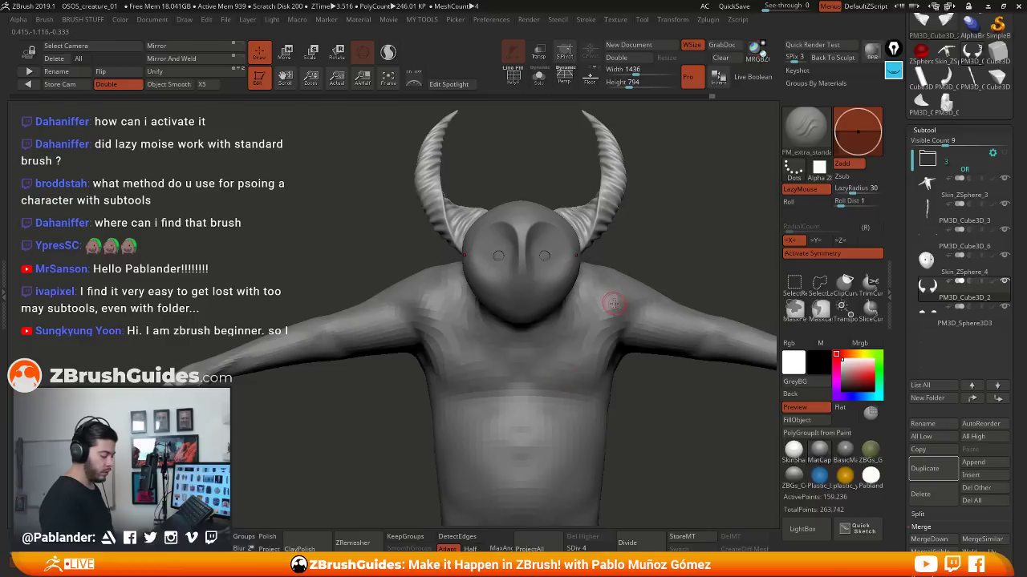
alt+click(611, 301)
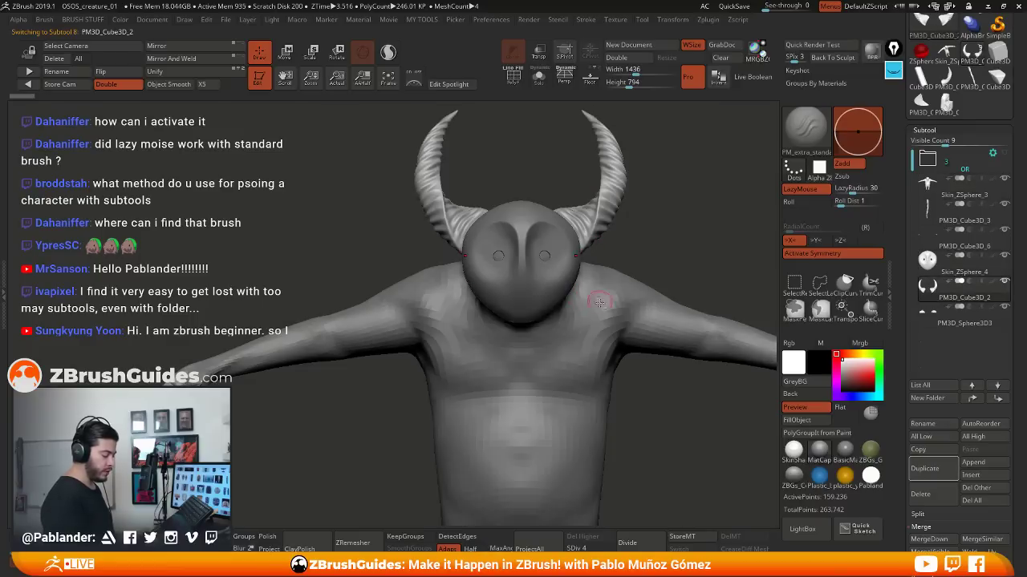
alt+click(573, 314)
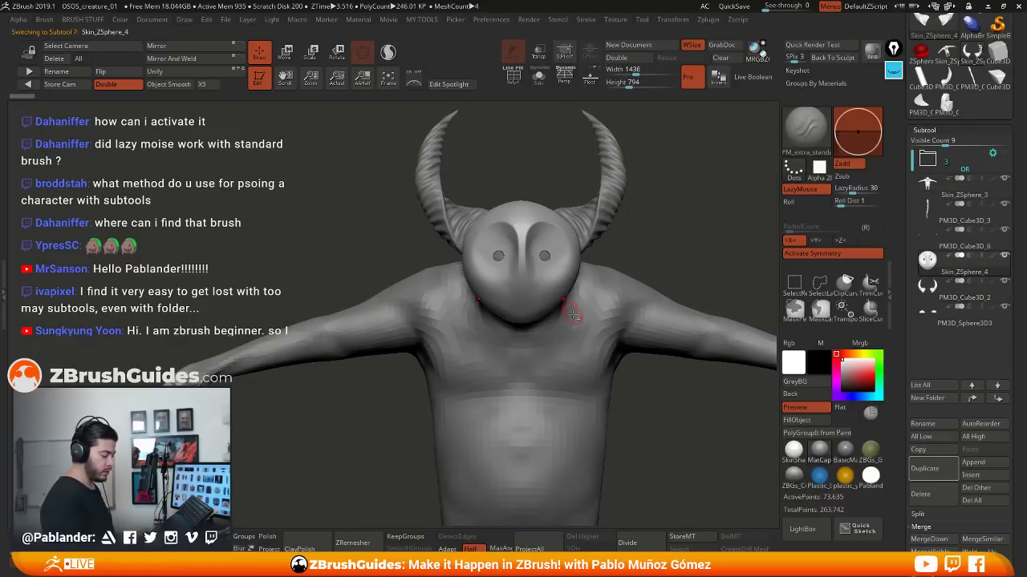
alt+click(612, 163)
click(541, 77)
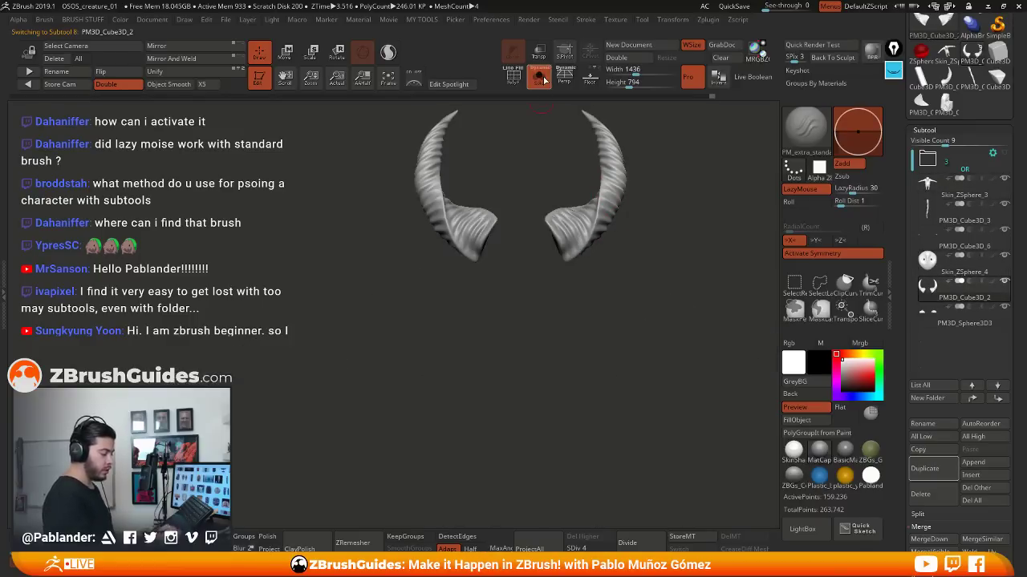
click(539, 78)
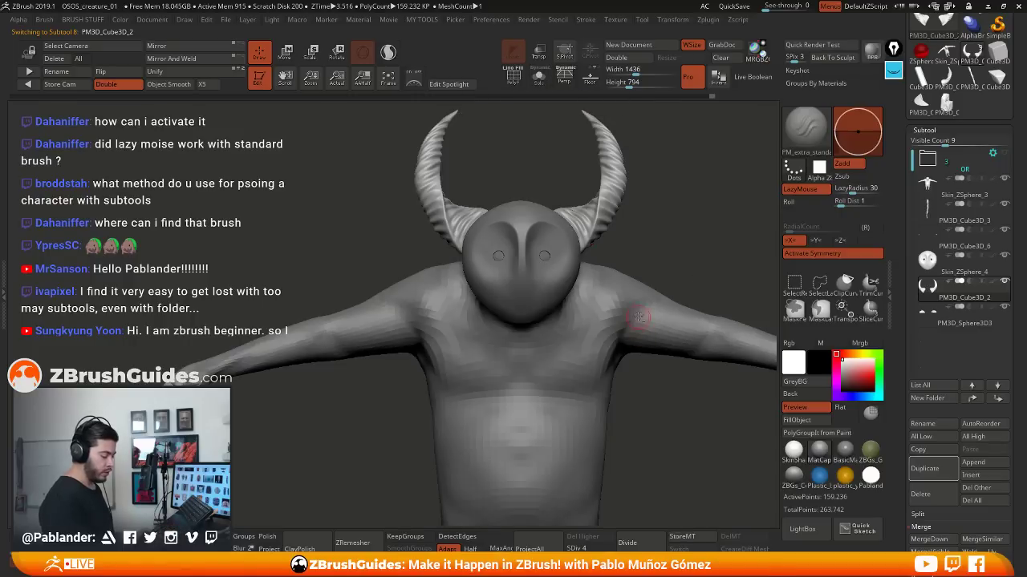
Make the body the active subtool and toggle its Solo display on and off
alt+click(639, 317)
click(539, 78)
mouse_move(666, 261)
mouse_down()
mouse_move(658, 247)
mouse_move(685, 247)
mouse_move(653, 222)
mouse_move(640, 236)
mouse_move(671, 188)
mouse_move(671, 199)
mouse_up()
click(539, 78)
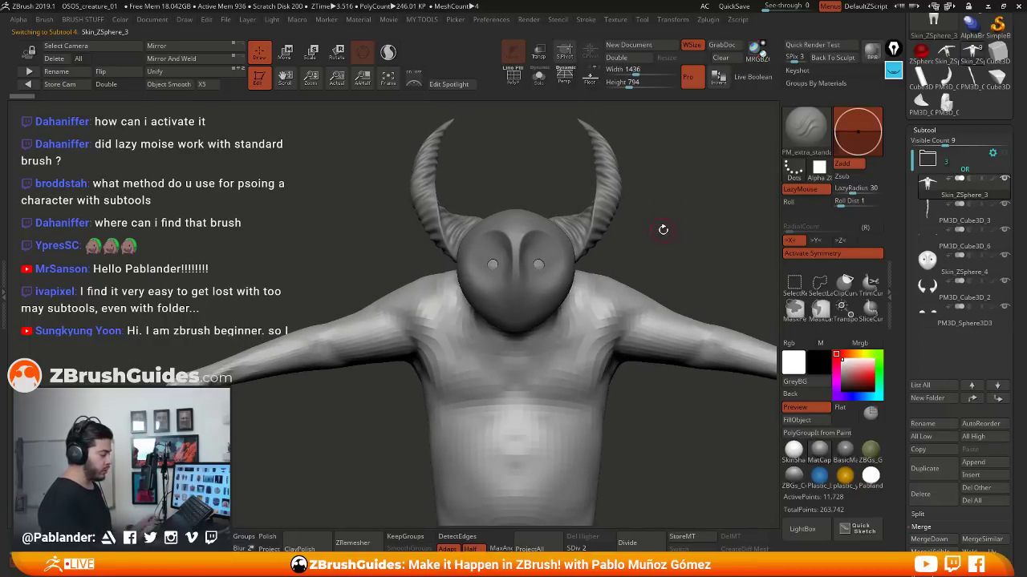
key(n)
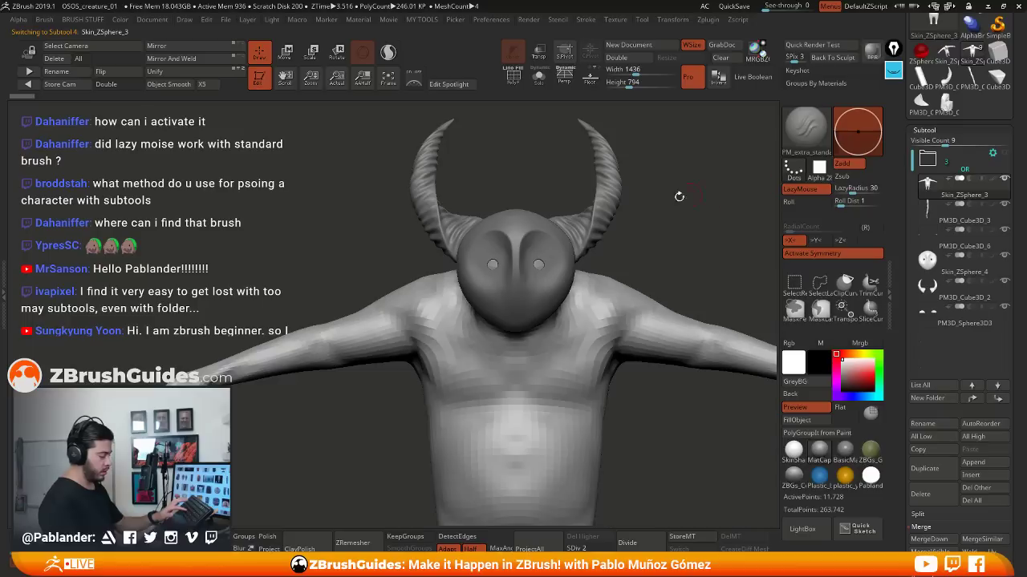
key(shift+s)
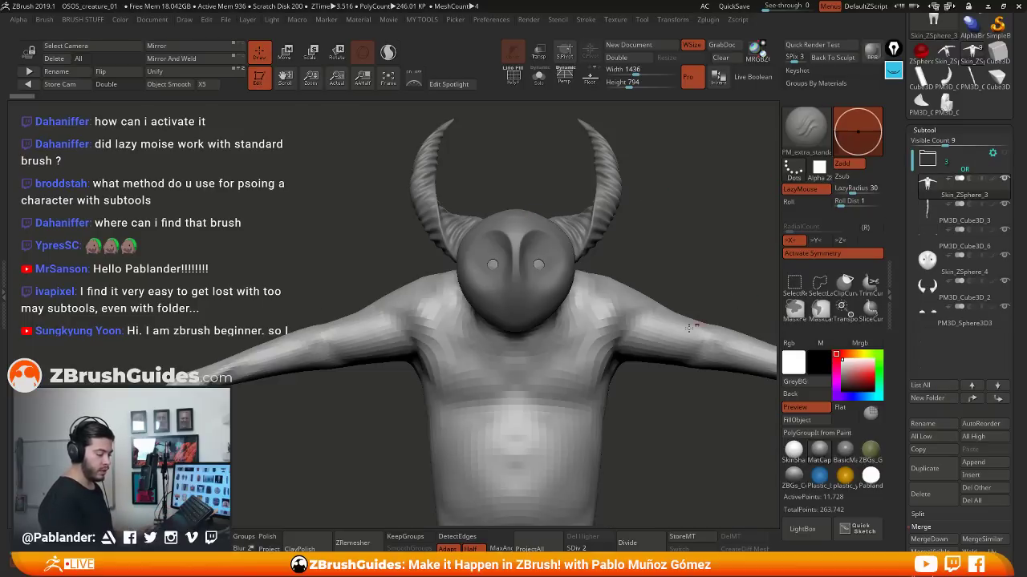
Select and isolate the horns, and touch up the ridges beside the twisted edge above their bases
alt+click(616, 229)
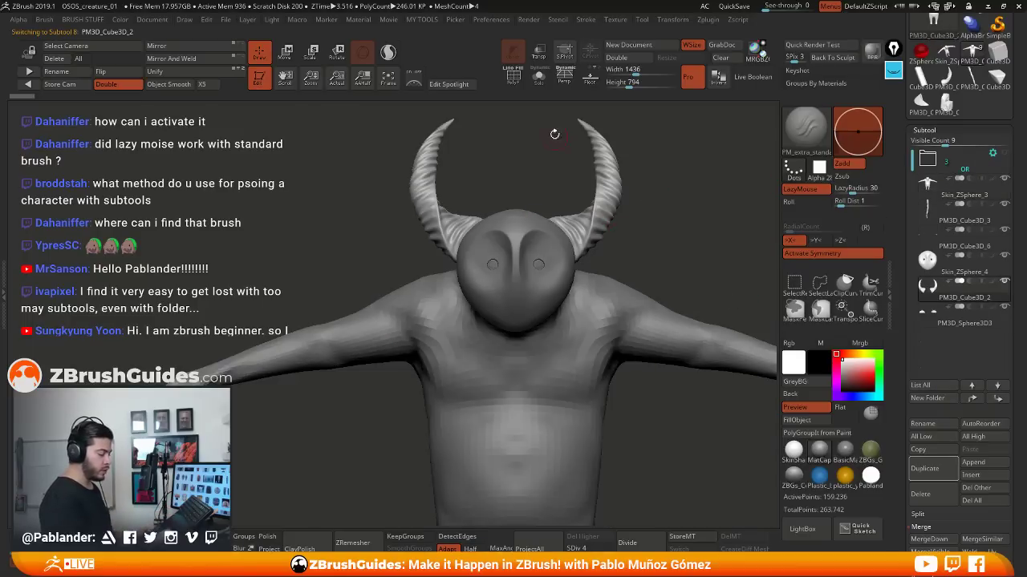
key(alt+s)
mouse_move(600, 157)
ctrl+right_down()
mouse_move(607, 313)
mouse_move(646, 292)
ctrl+right_up()
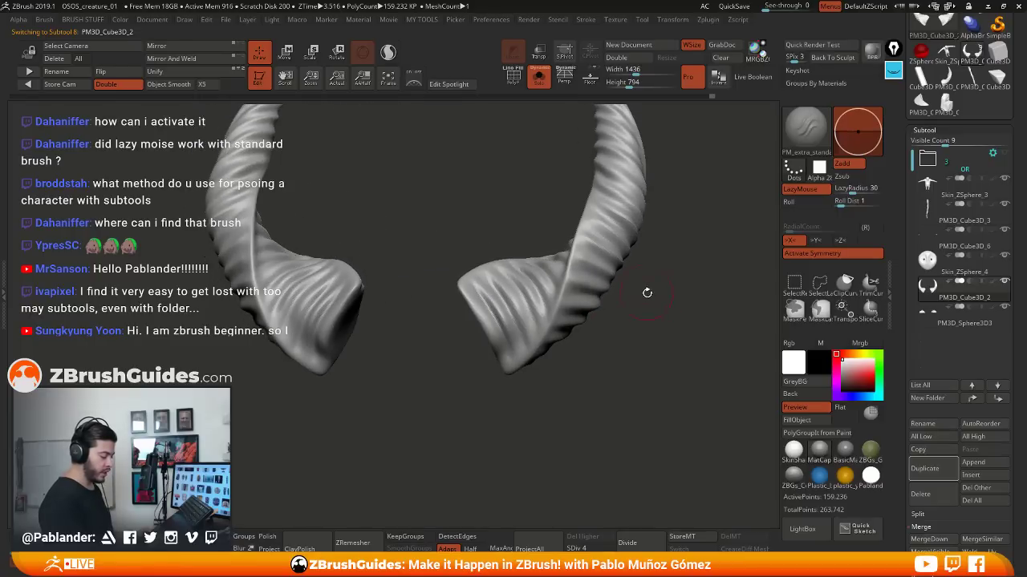
shift+drag(587, 268, 600, 218)
mouse_move(625, 185)
right_down()
mouse_move(611, 188)
mouse_move(616, 202)
right_up()
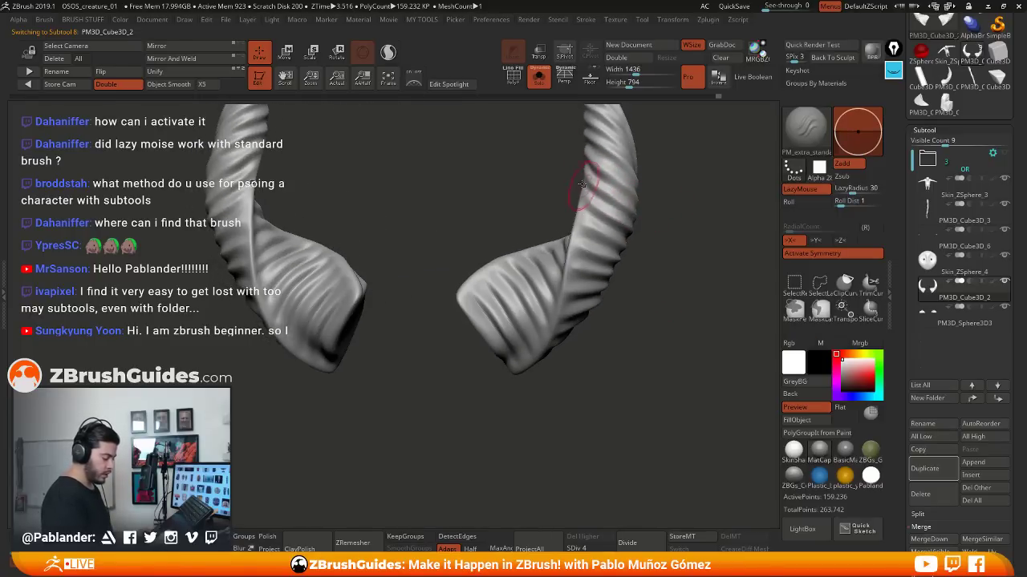
drag(582, 184, 595, 228)
alt+right_drag(633, 293, 633, 311)
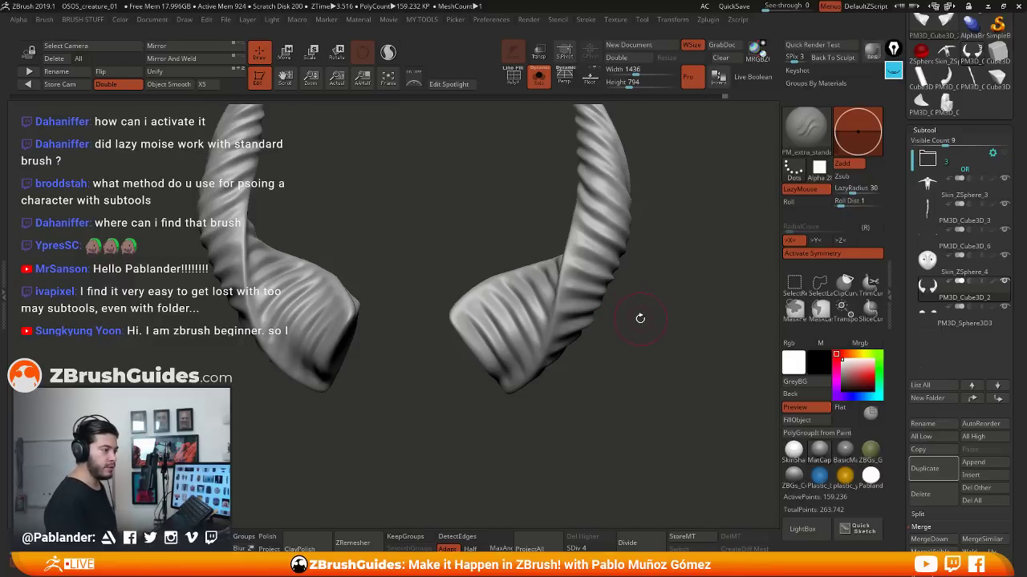
mouse_move(636, 317)
mouse_down()
mouse_move(634, 341)
mouse_move(641, 327)
mouse_move(632, 321)
mouse_up()
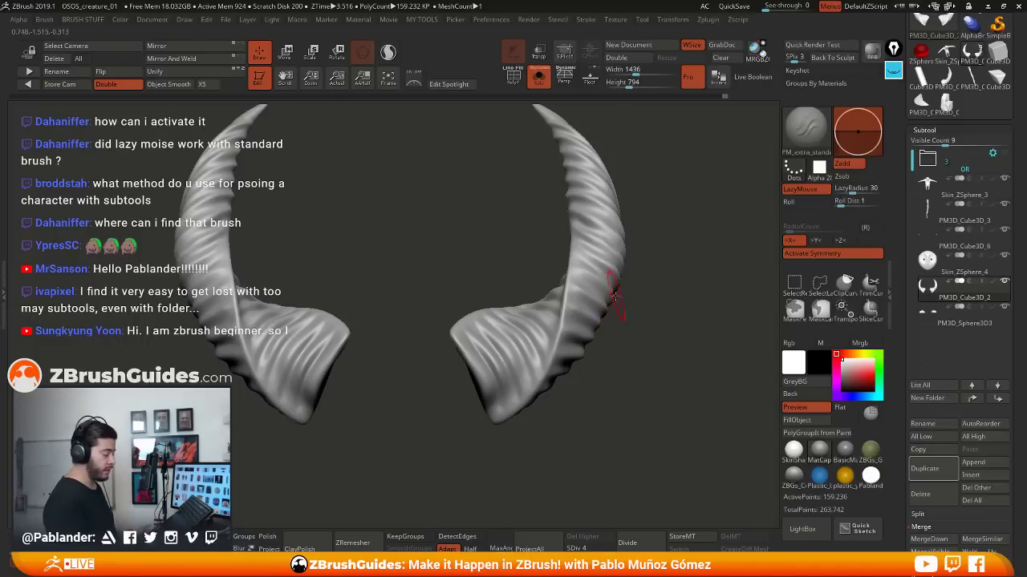
Look up the Transpose Master plugin and open the brush's Lazy Mouse stroke settings
click(707, 19)
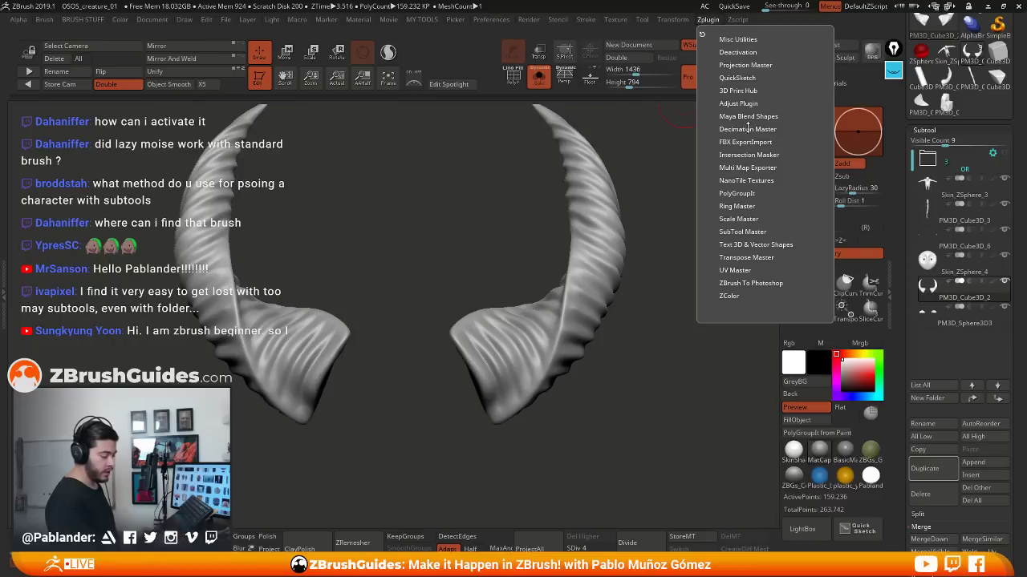
click(746, 256)
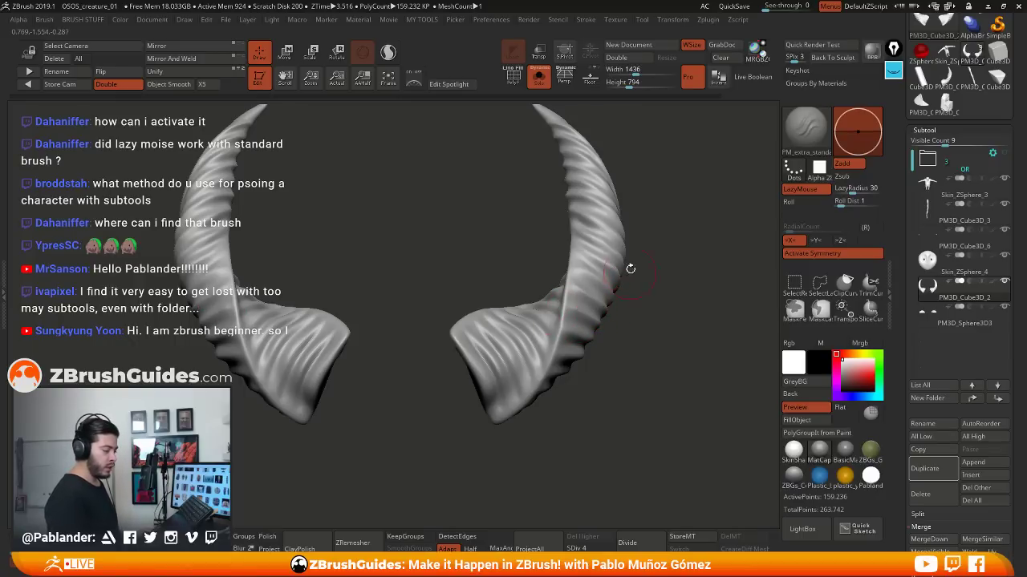
click(585, 19)
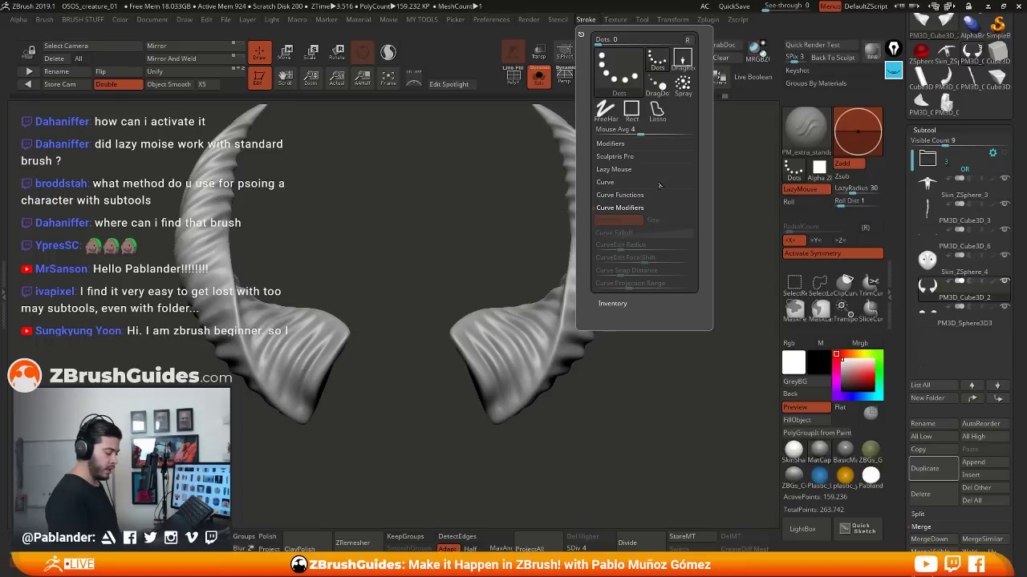
click(631, 170)
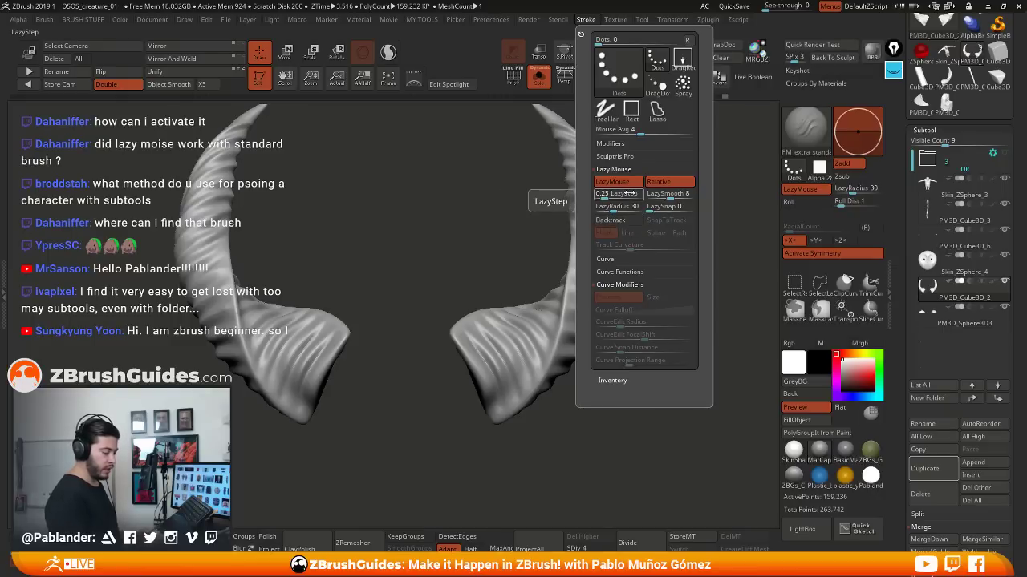
Annotate the Stroke and Lazy Mouse settings in yellow and LazyRadius in blue, with arrows to their shelf controls
click(895, 71)
click(894, 183)
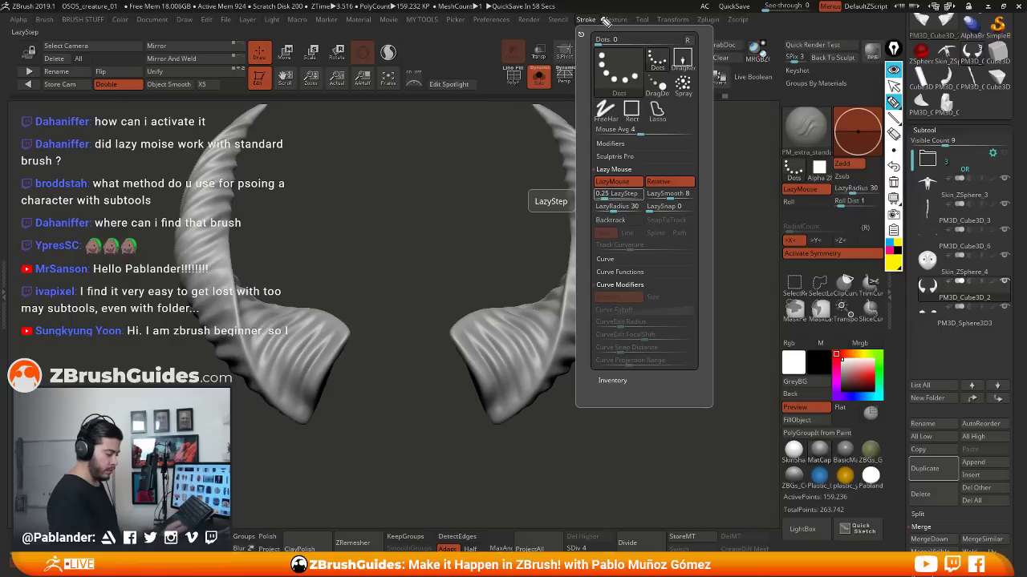
drag(600, 13, 599, 12)
mouse_move(633, 169)
mouse_down()
mouse_move(589, 171)
mouse_move(692, 160)
mouse_move(795, 186)
mouse_move(791, 196)
mouse_up()
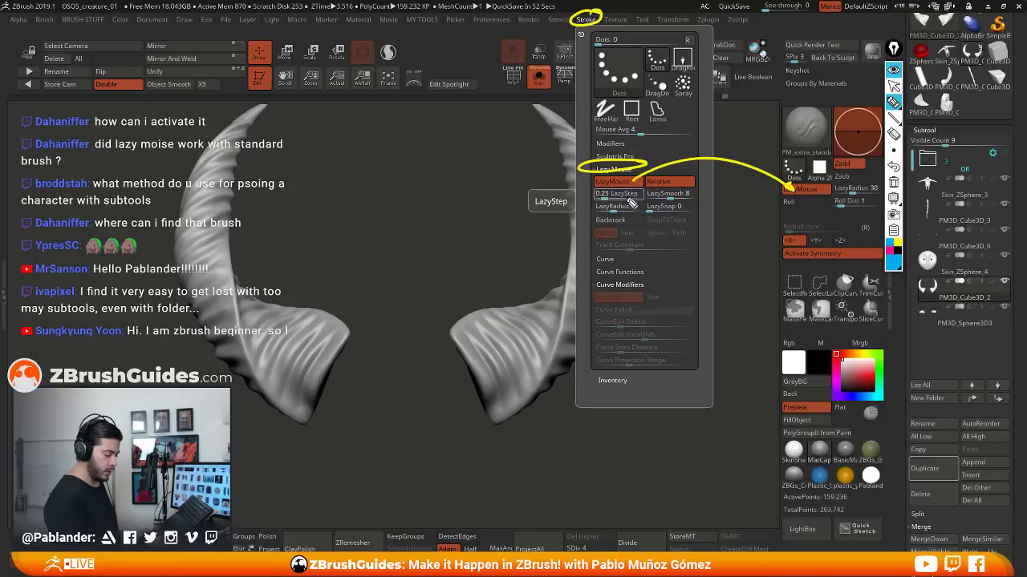
drag(630, 198, 735, 238)
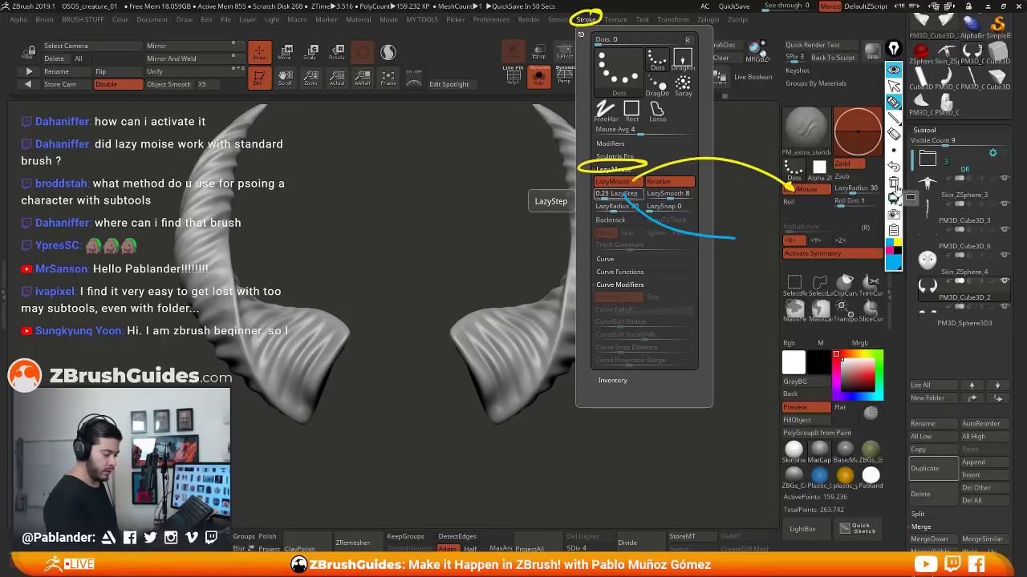
click(892, 167)
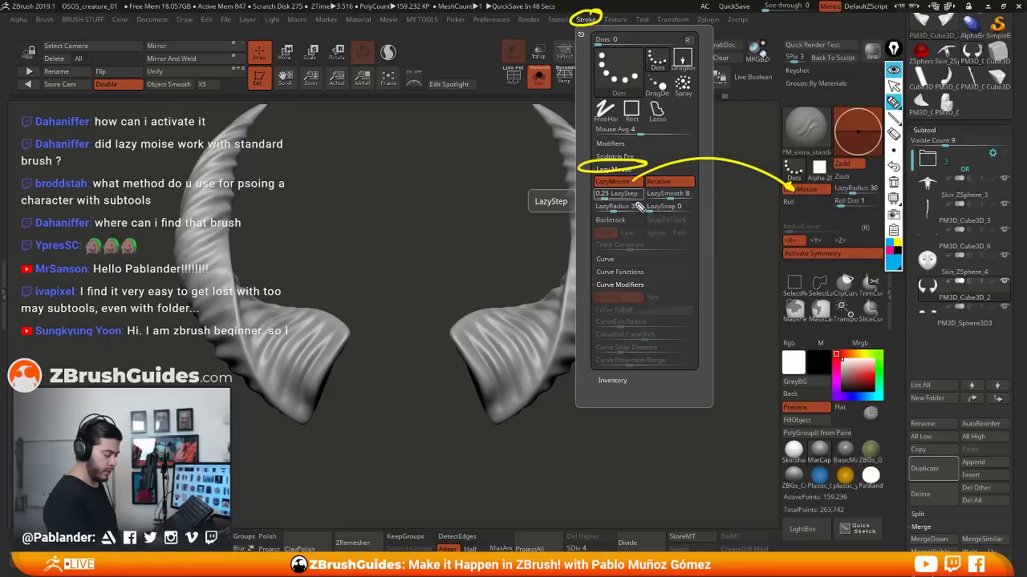
mouse_move(639, 207)
mouse_down()
mouse_move(754, 239)
mouse_move(854, 201)
mouse_up()
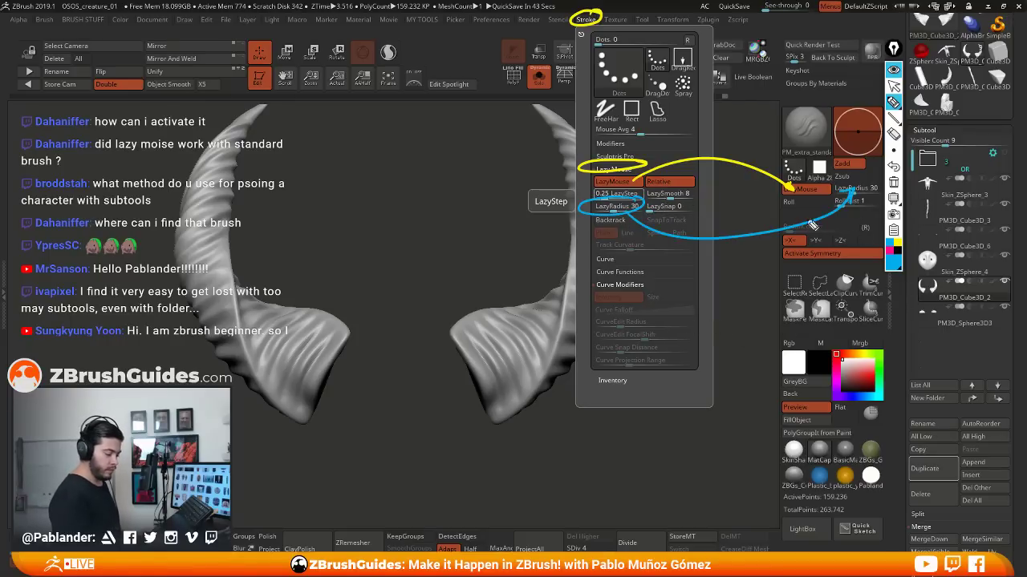
Sketch a magenta diagram of the brush cursor and its lazy radius line, and hide the annotations
click(890, 255)
mouse_move(456, 151)
mouse_down()
mouse_move(436, 216)
mouse_move(459, 154)
mouse_up()
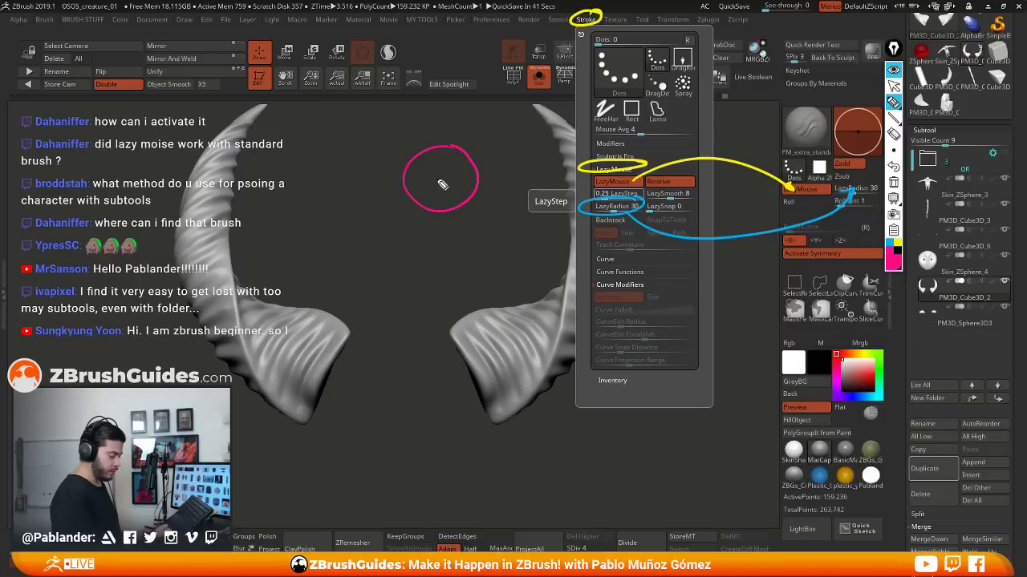
mouse_move(603, 184)
mouse_down()
mouse_move(498, 172)
mouse_move(417, 179)
mouse_move(456, 162)
mouse_up()
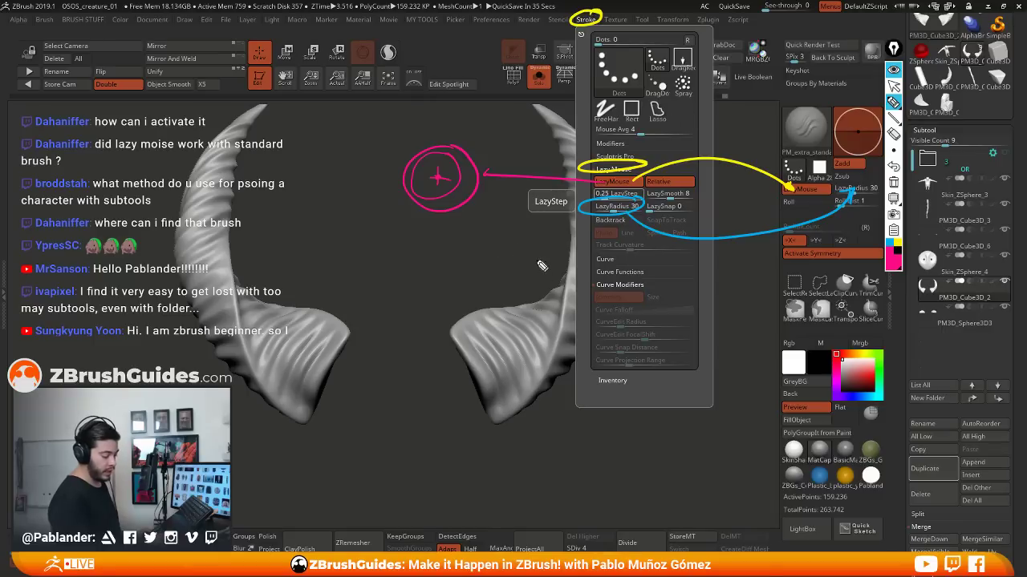
drag(562, 221, 485, 242)
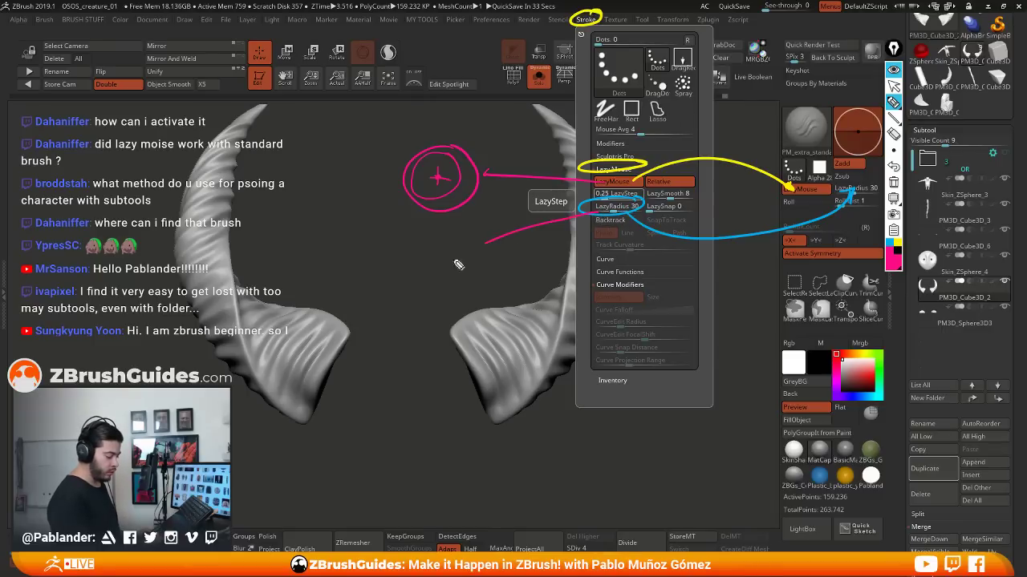
drag(438, 180, 459, 315)
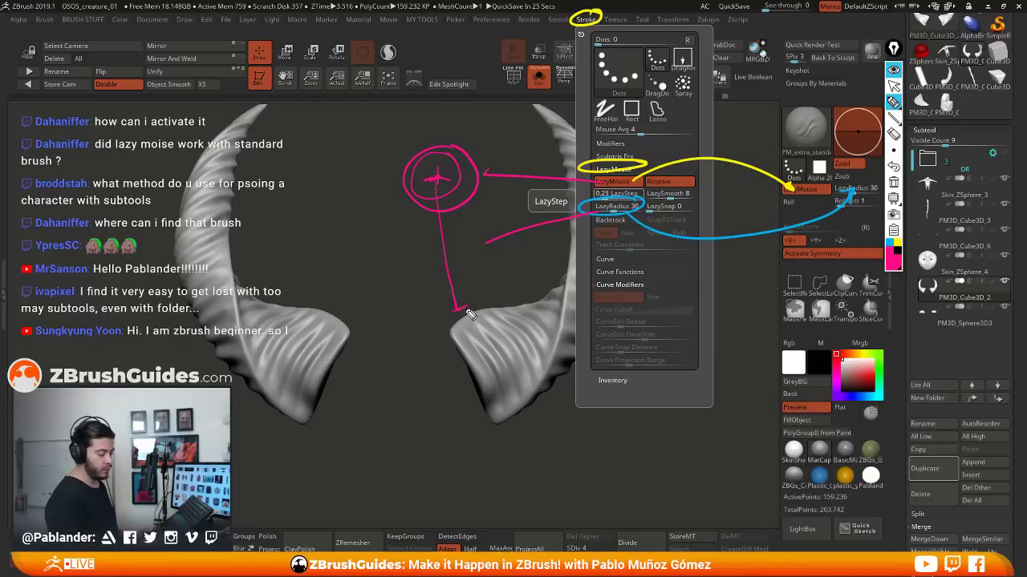
click(893, 70)
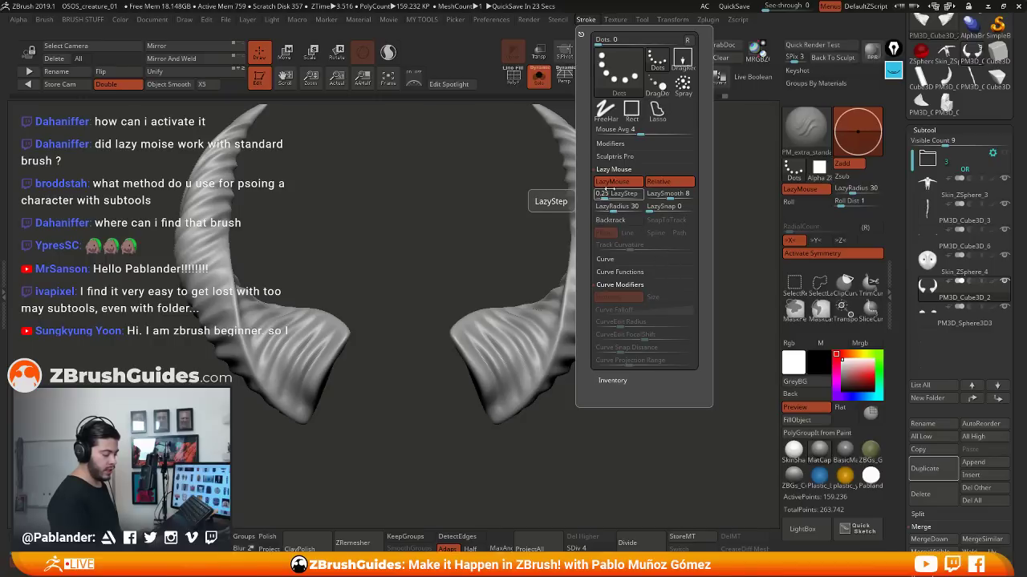
Touch up the ridges beside the twisted edge at the horns' middle section and bring both whole horns into view
right_drag(592, 340, 600, 325)
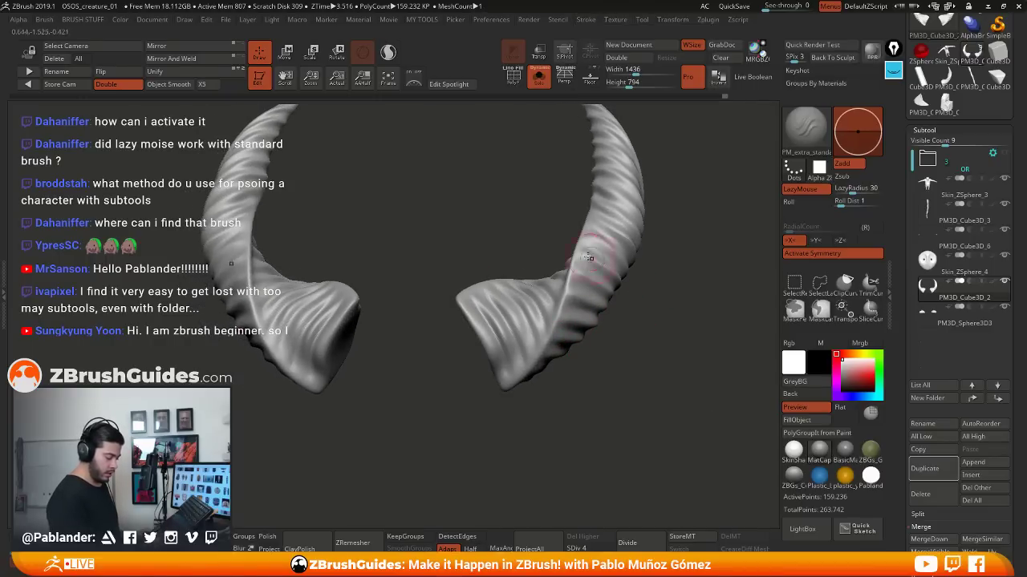
mouse_move(650, 250)
mouse_down()
mouse_move(664, 248)
mouse_move(650, 259)
mouse_move(645, 325)
mouse_move(644, 316)
mouse_up()
mouse_move(592, 349)
alt+mouse_down()
mouse_move(609, 309)
mouse_move(591, 304)
mouse_move(571, 341)
alt+mouse_up()
mouse_move(619, 282)
mouse_down()
mouse_move(632, 289)
mouse_move(621, 328)
mouse_move(626, 299)
mouse_up()
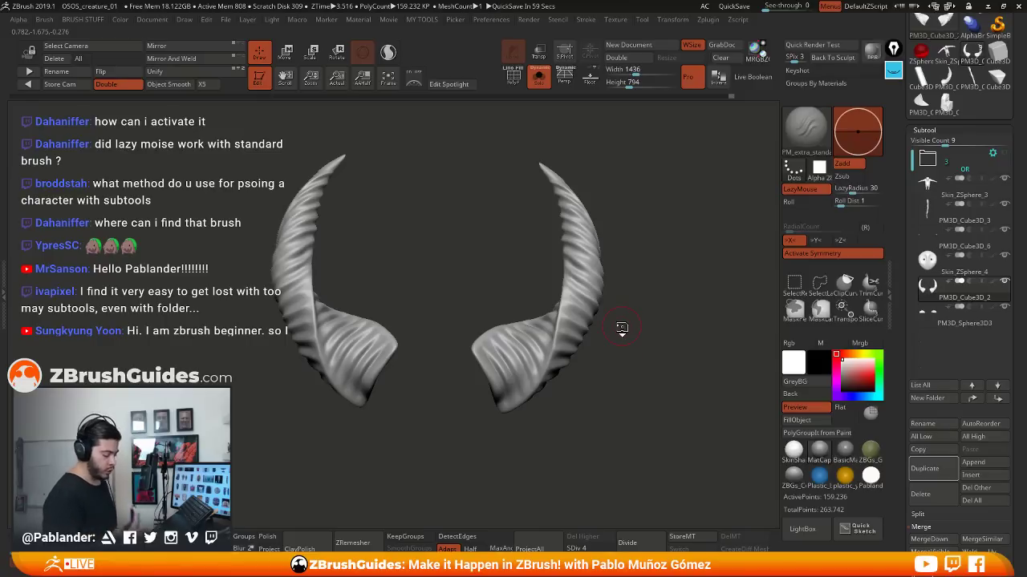
mouse_move(600, 345)
mouse_down()
mouse_move(596, 358)
mouse_move(632, 300)
mouse_up()
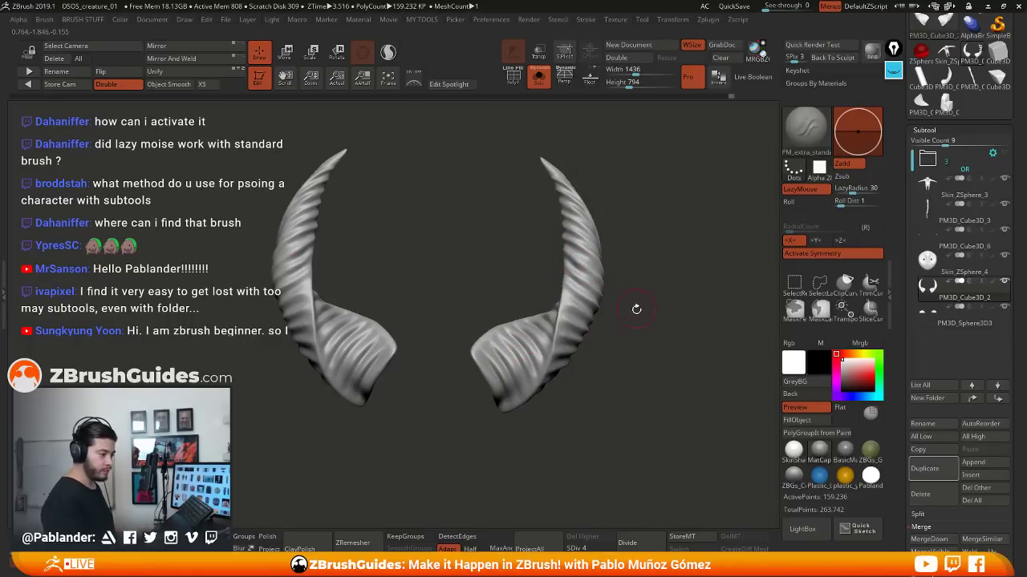
drag(648, 343, 663, 353)
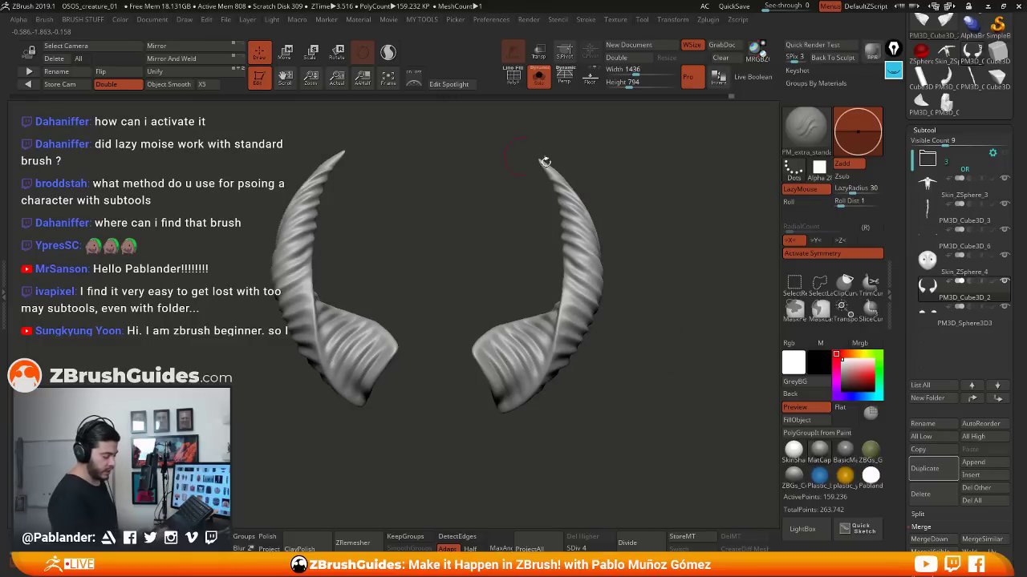
drag(630, 301, 646, 308)
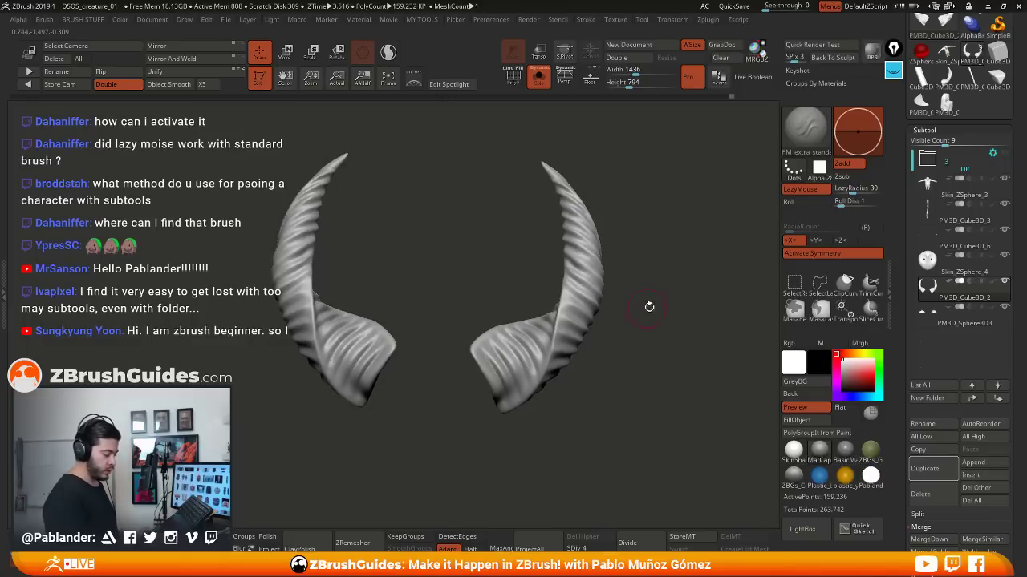
Switch to the Inflat brush and adjust its draw settings for work on the ridges at the horns' base
key(b)
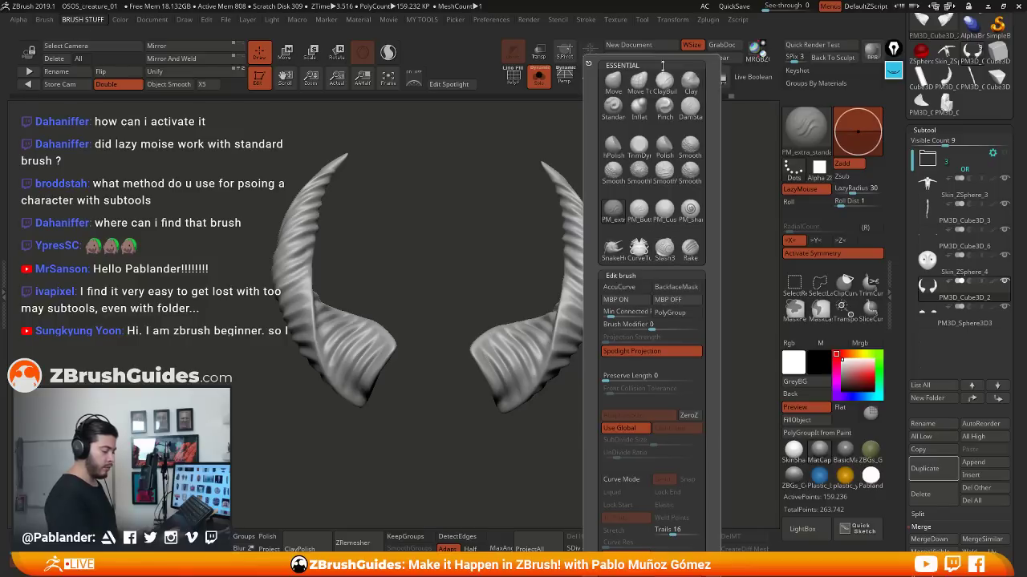
click(639, 103)
drag(676, 211, 683, 247)
key(space)
mouse_move(674, 233)
mouse_down()
mouse_move(641, 215)
mouse_move(641, 309)
mouse_move(658, 246)
mouse_move(682, 249)
mouse_move(669, 273)
mouse_move(596, 328)
mouse_move(560, 294)
mouse_up()
key(space)
click(680, 250)
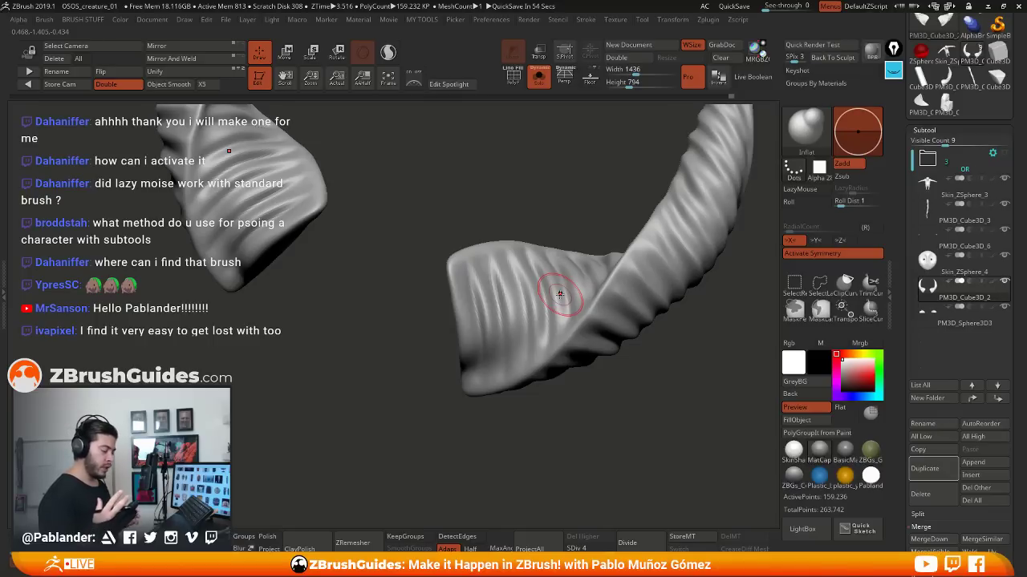
Inflate the ridges nearest the wide open end of the horns' base to give them more volume
mouse_move(488, 296)
right_down()
mouse_move(503, 331)
mouse_move(465, 230)
right_up()
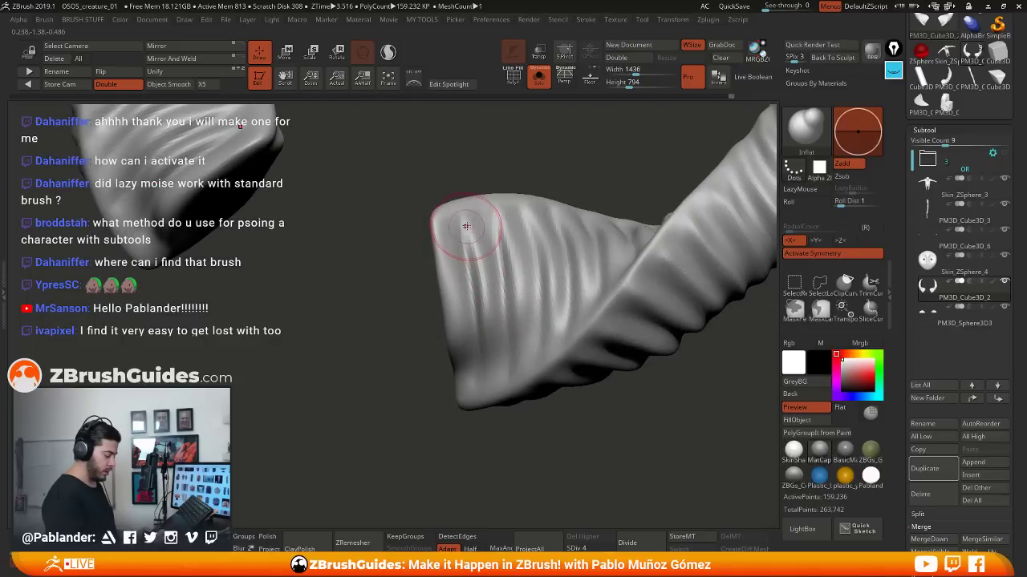
mouse_move(464, 234)
mouse_down()
mouse_move(478, 345)
mouse_move(464, 235)
mouse_move(470, 297)
mouse_up()
mouse_move(499, 365)
right_down()
mouse_move(514, 324)
mouse_move(547, 331)
mouse_move(543, 318)
mouse_move(547, 390)
right_up()
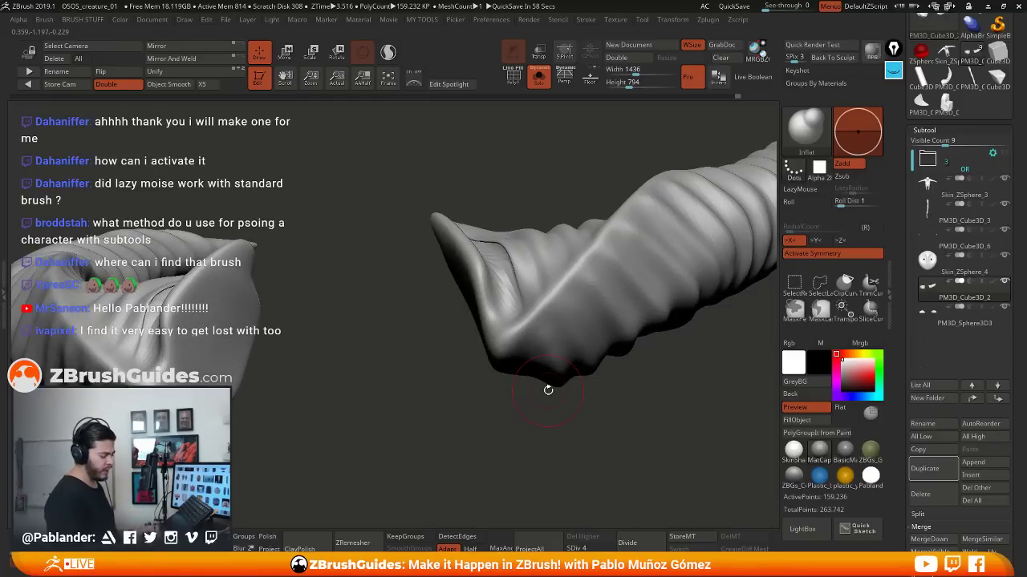
right_drag(548, 390, 462, 243)
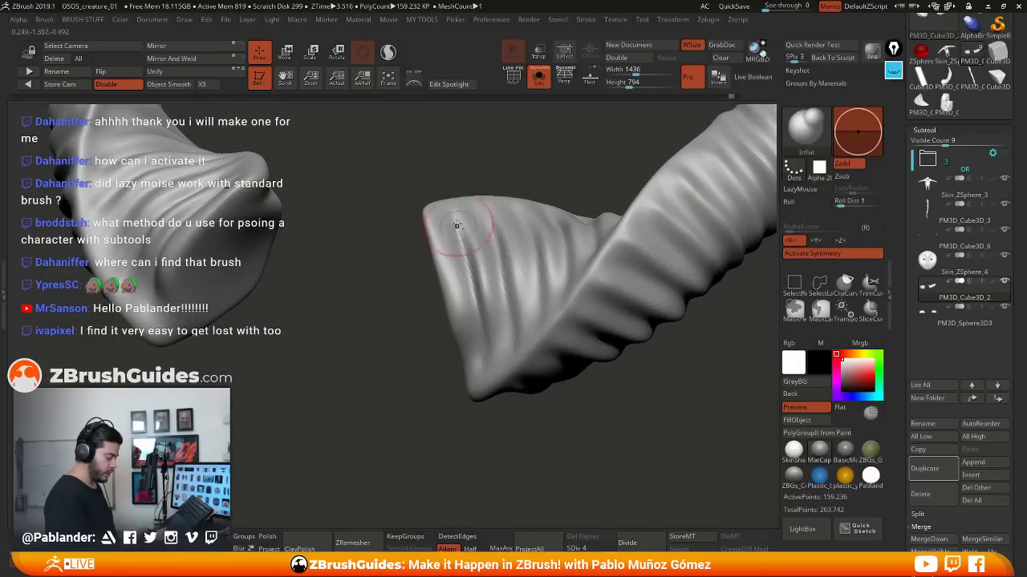
drag(489, 214, 491, 214)
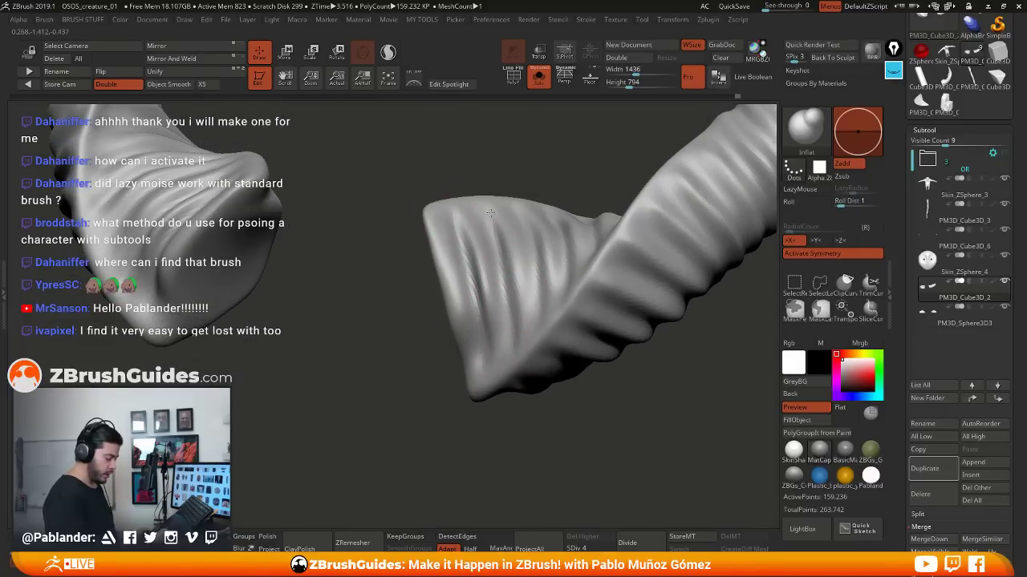
Readjust the brush and inflate the remaining base ridges across to the twisted edge
right_drag(509, 296, 522, 242)
key(space)
drag(524, 241, 531, 243)
right_drag(531, 246, 516, 277)
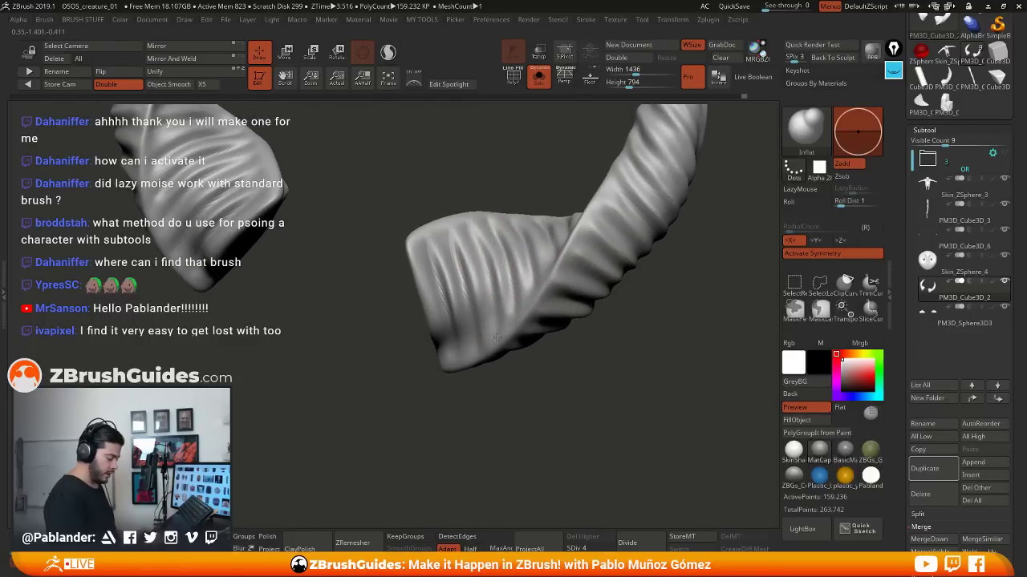
drag(499, 240, 491, 225)
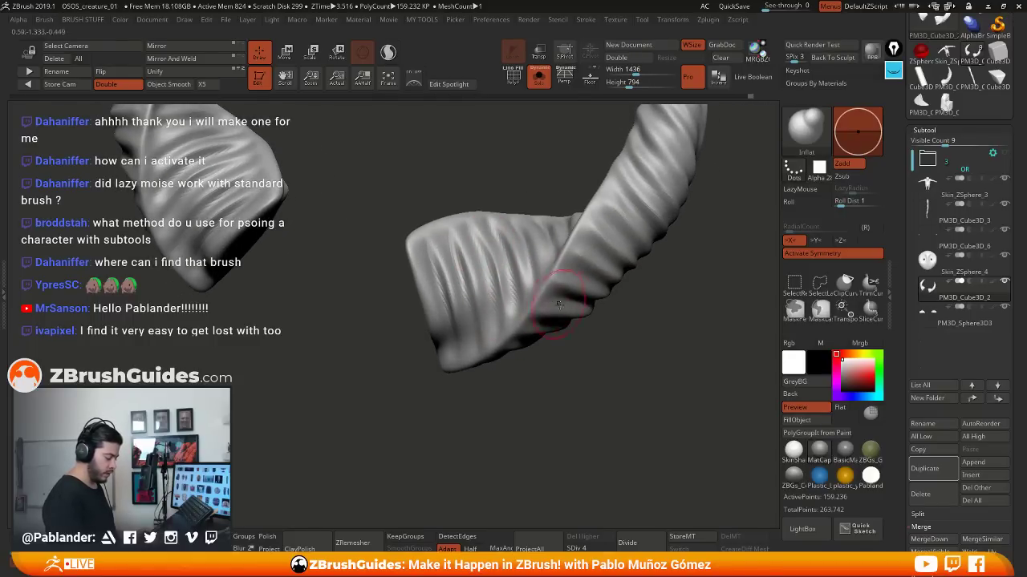
right_drag(559, 303, 493, 260)
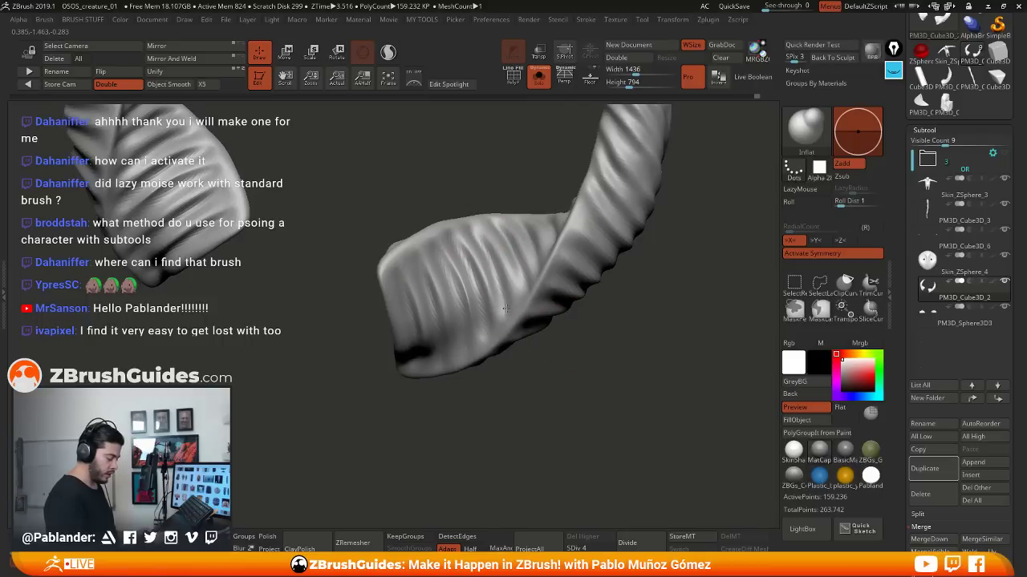
mouse_move(506, 309)
right_down()
mouse_move(513, 320)
mouse_move(525, 312)
mouse_move(556, 362)
right_up()
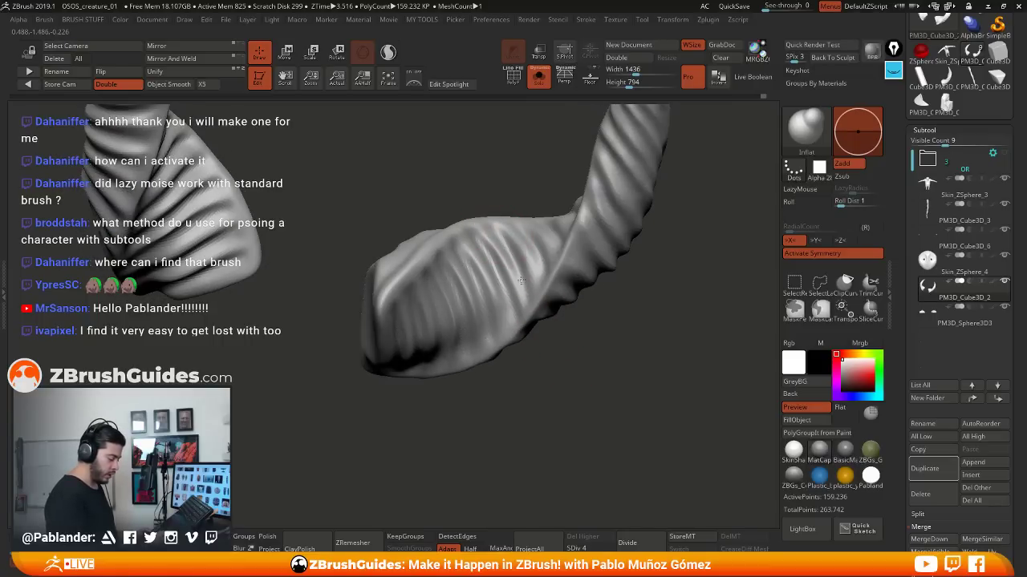
Inflate the ridges on the far side of the horns' middle section, above the twisted edge
mouse_move(549, 253)
right_down()
mouse_move(543, 181)
mouse_move(621, 165)
mouse_move(565, 291)
right_up()
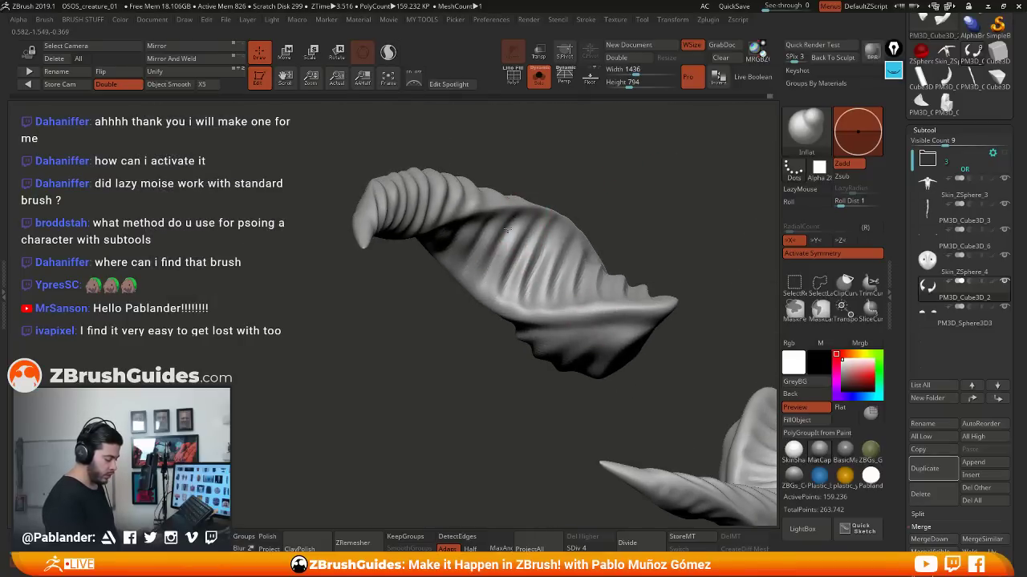
right_drag(460, 320, 500, 243)
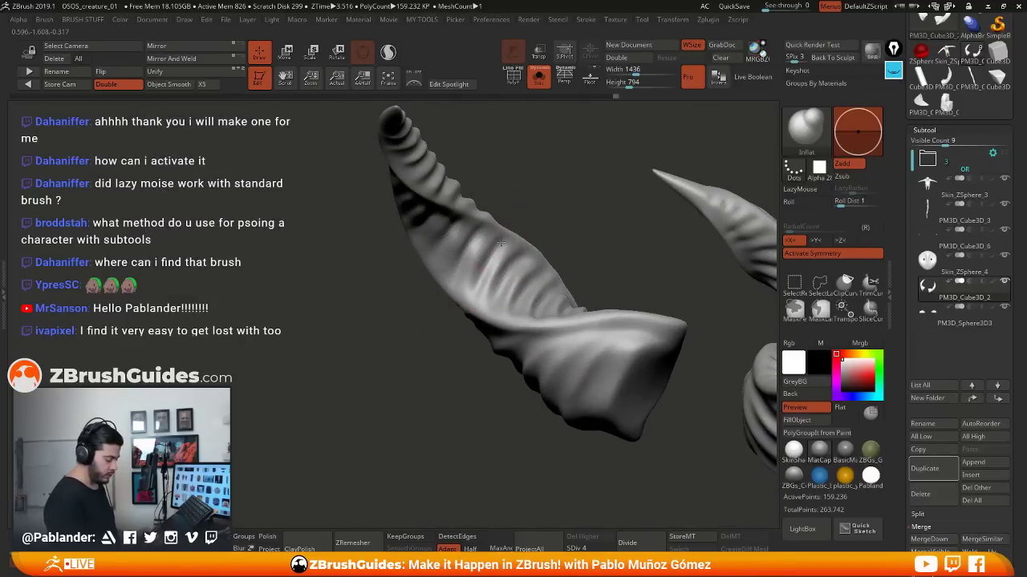
right_drag(469, 297, 500, 234)
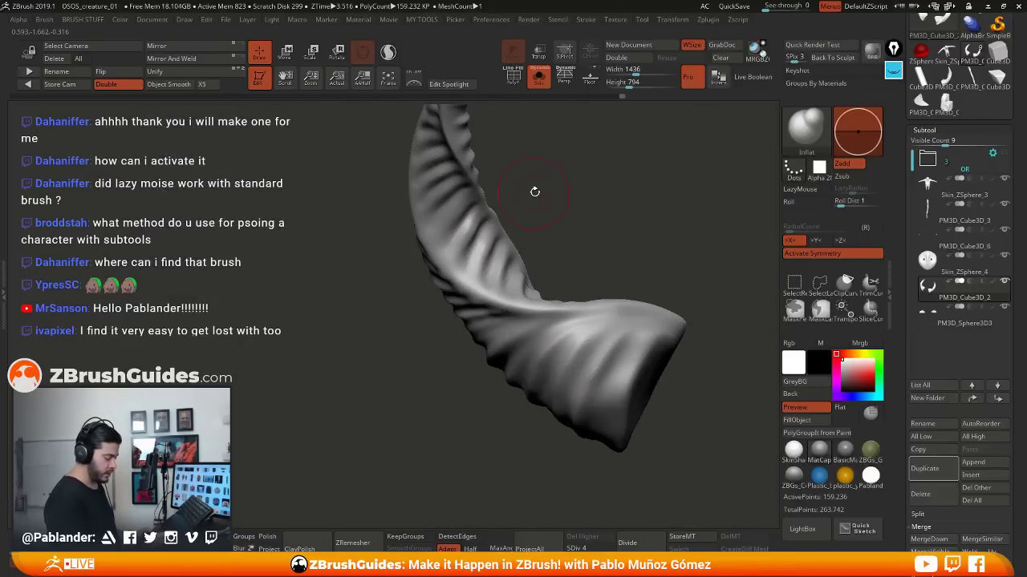
right_drag(534, 191, 539, 197)
mouse_move(481, 245)
right_down()
mouse_move(467, 218)
mouse_move(481, 195)
right_up()
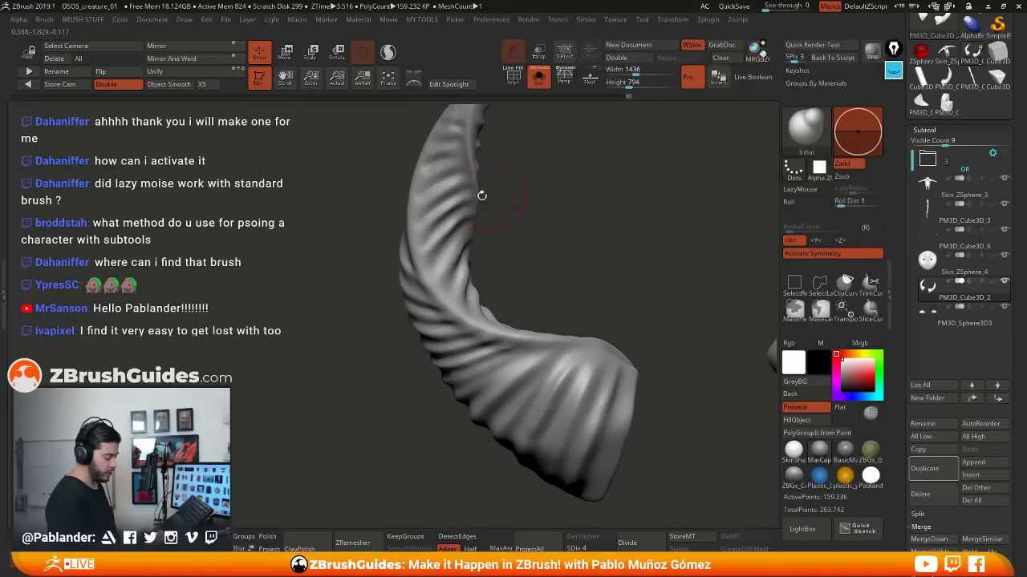
Build up the ridges along the horns' upper section and down beside the twisted edge with the Inflat brush
drag(454, 193, 462, 196)
mouse_move(510, 210)
right_down()
mouse_move(522, 231)
mouse_move(535, 222)
right_up()
drag(473, 225, 441, 250)
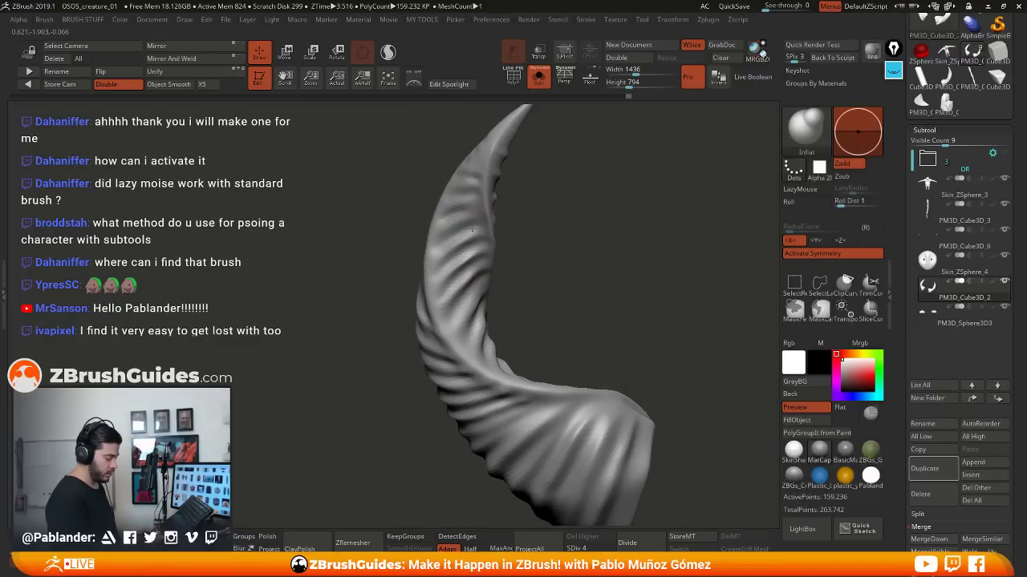
mouse_move(525, 214)
right_down()
mouse_move(511, 215)
mouse_move(499, 241)
mouse_move(513, 255)
right_up()
mouse_move(565, 298)
right_down()
mouse_move(550, 249)
mouse_move(539, 265)
right_up()
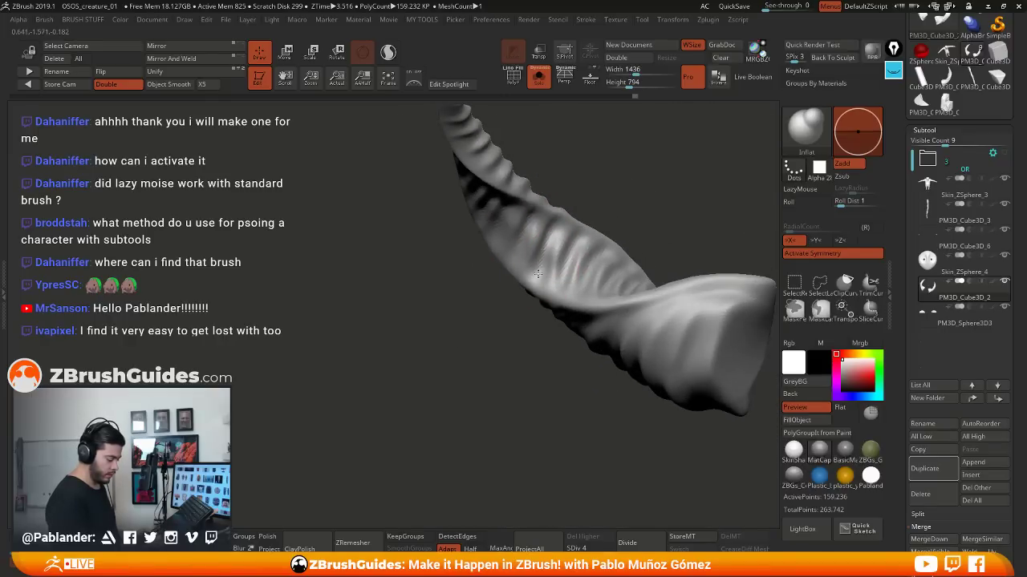
key(shift)
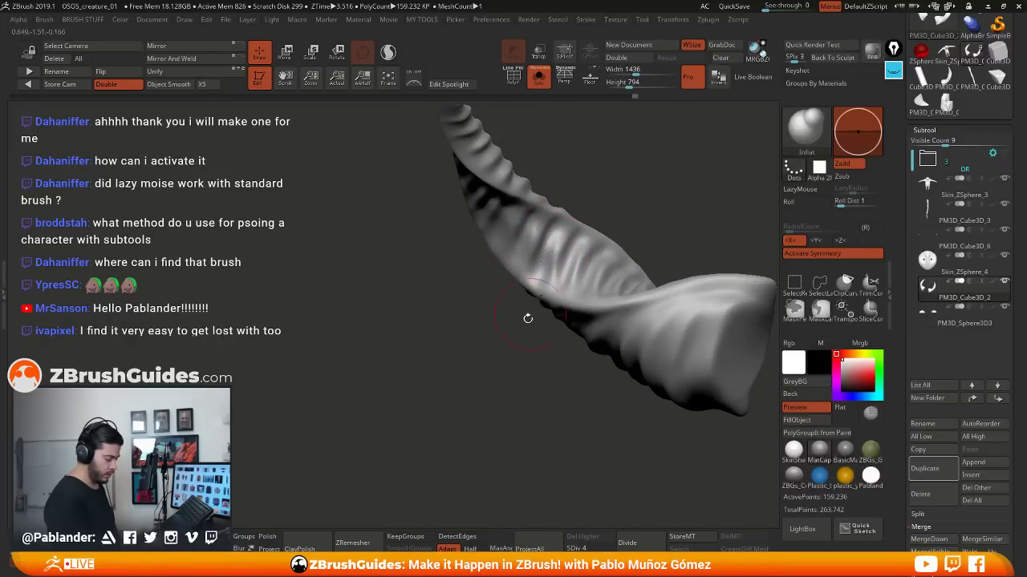
Build up the ridges on the broad front face of the horn's base with the Inflat brush, using X symmetry
right_drag(527, 316, 640, 286)
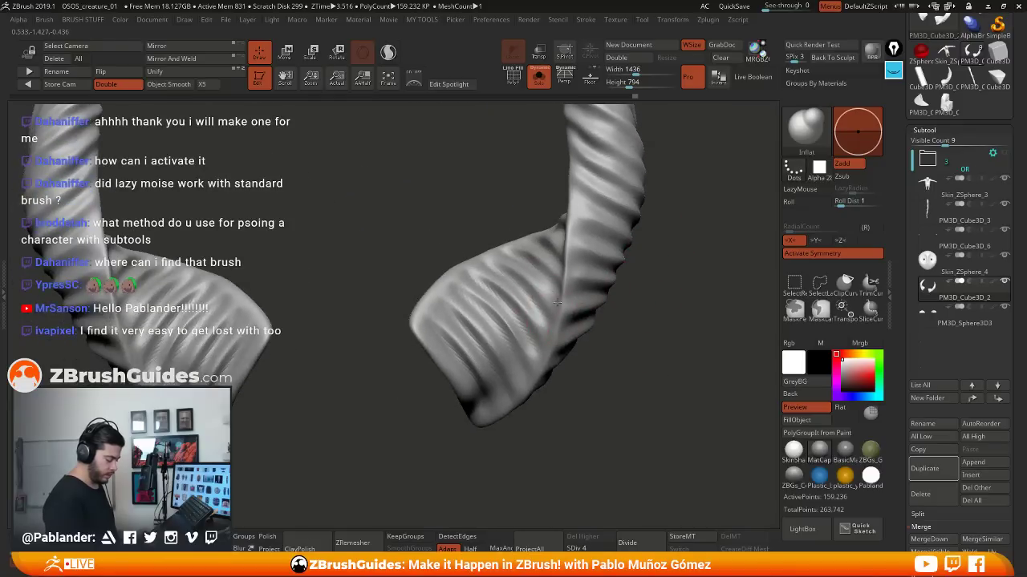
right_drag(557, 303, 589, 322)
key(shift)
right_drag(521, 283, 607, 351)
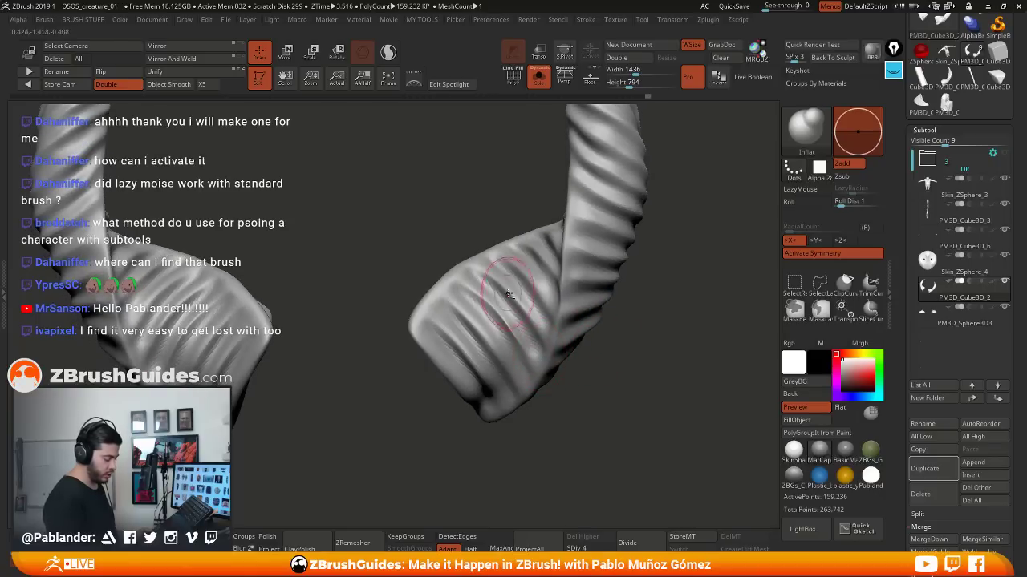
right_drag(493, 317, 454, 286)
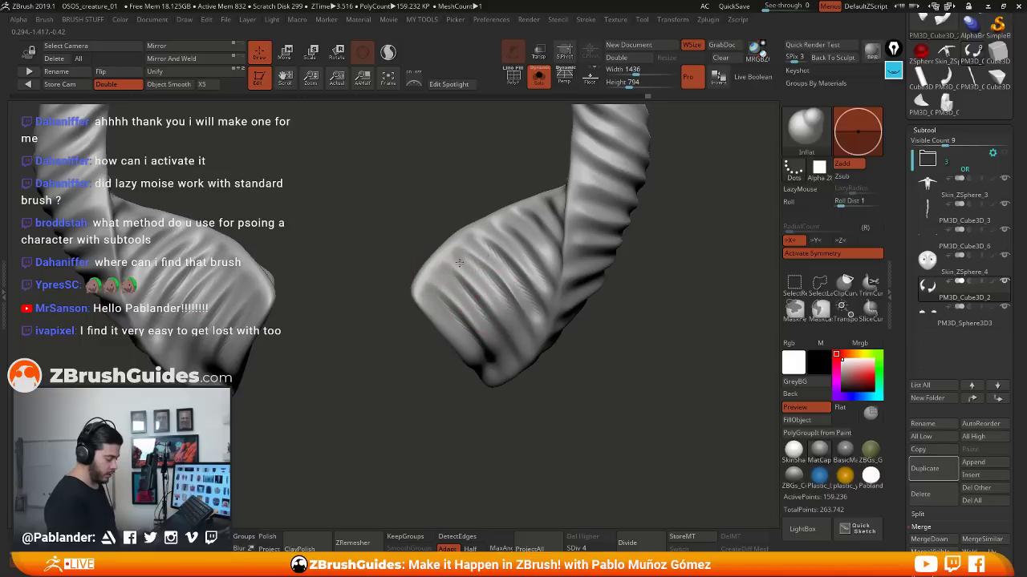
key(space)
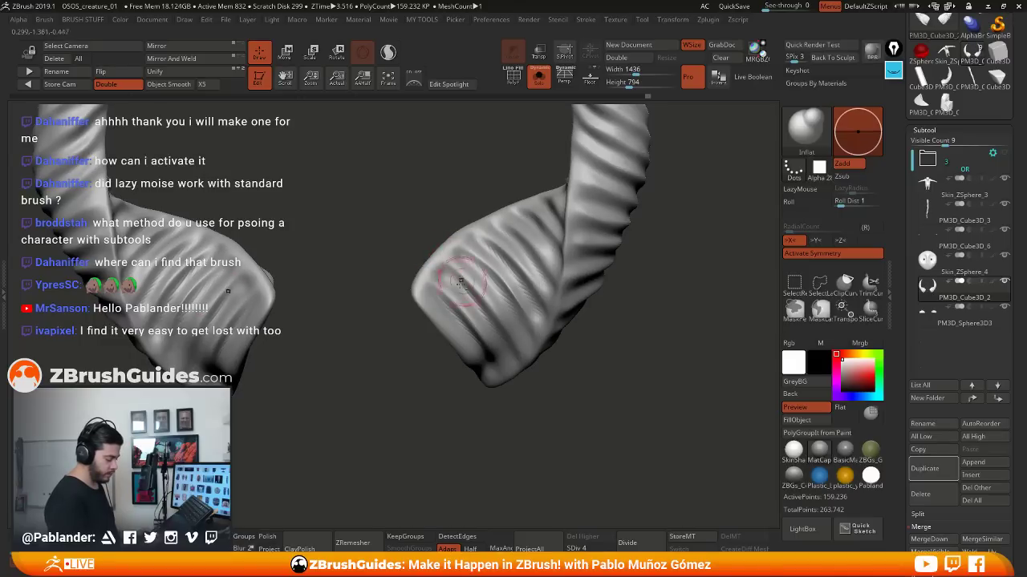
Inflate the ridges where the horn's base meets the spiral crease, from the lower edge up to the fold
right_drag(494, 365, 514, 357)
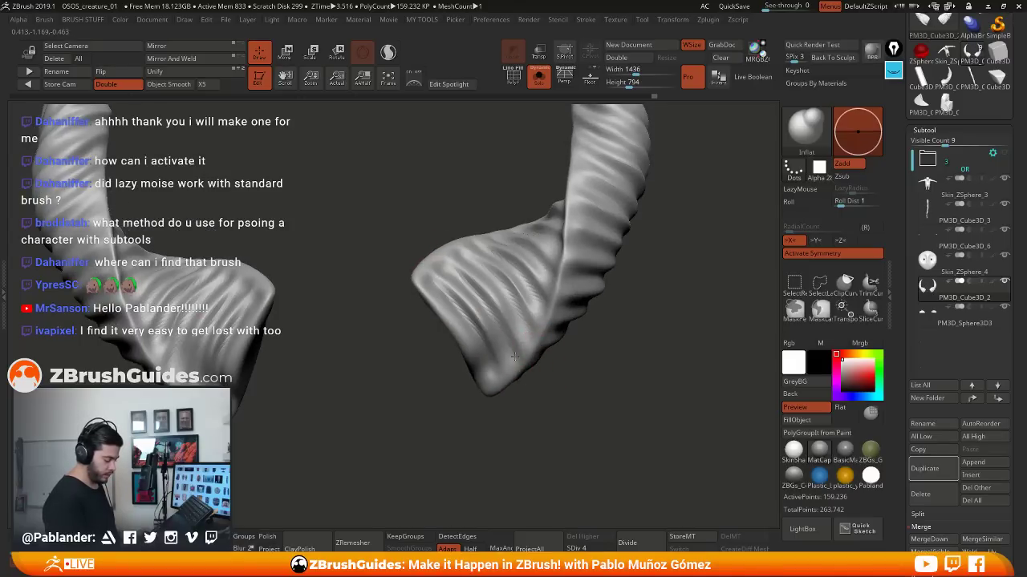
drag(528, 330, 524, 322)
right_drag(598, 312, 591, 265)
drag(561, 266, 548, 240)
right_drag(634, 237, 624, 302)
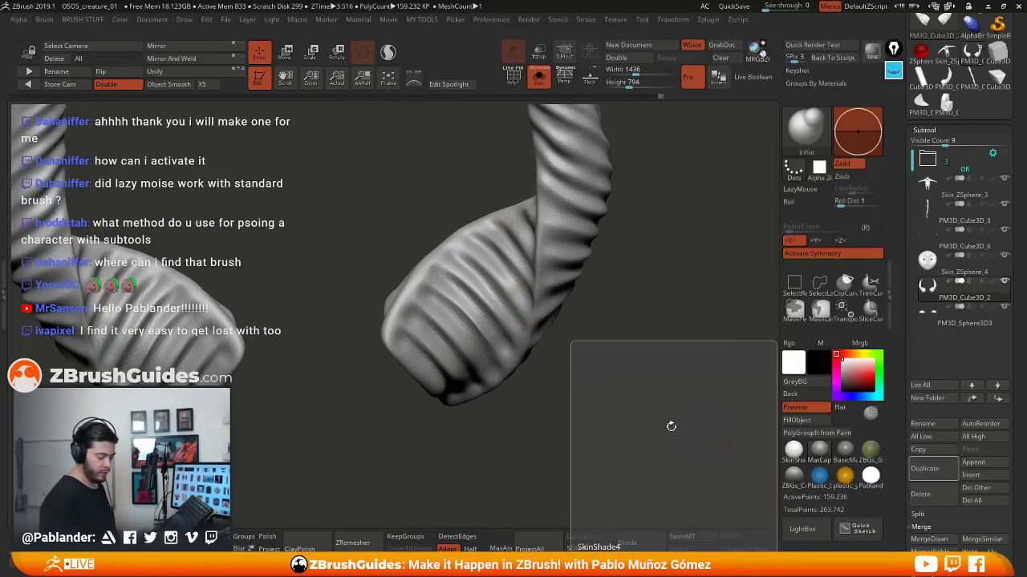
Even out and reinforce the ridges across the inner face of the horn's base and beside the spiral crease
right_drag(671, 426, 574, 264)
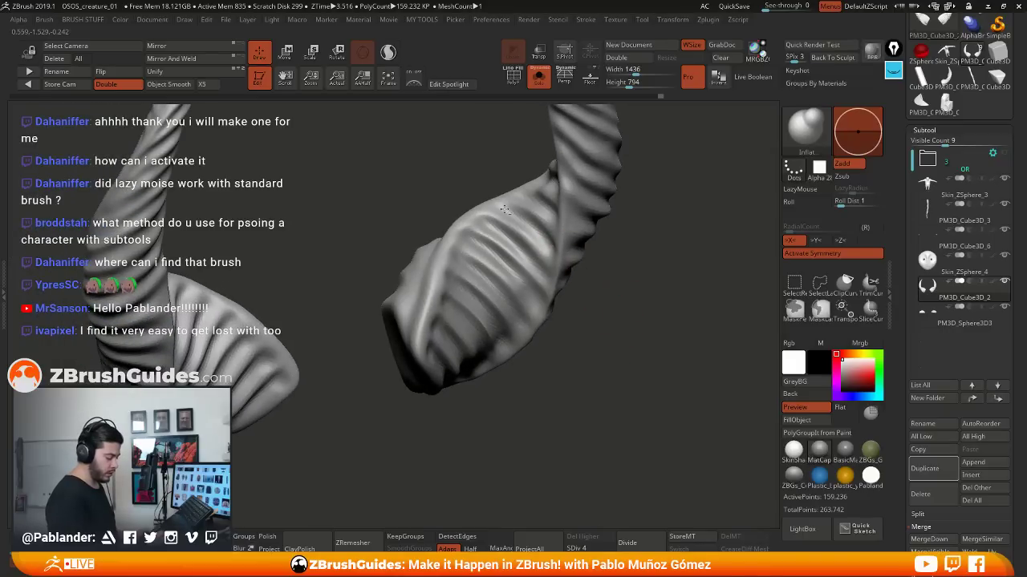
right_drag(504, 208, 603, 241)
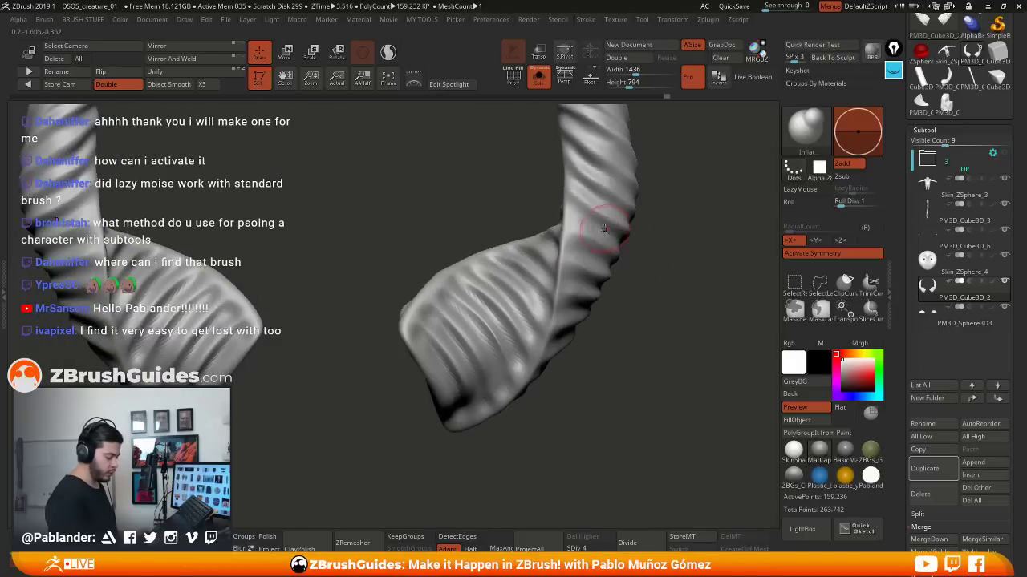
right_drag(535, 333, 490, 290)
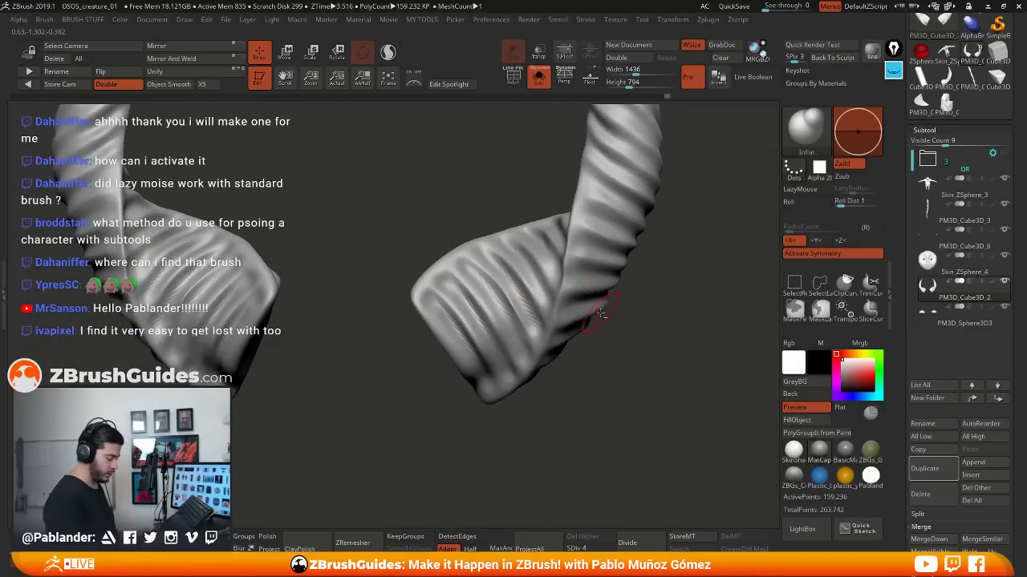
right_drag(601, 313, 382, 321)
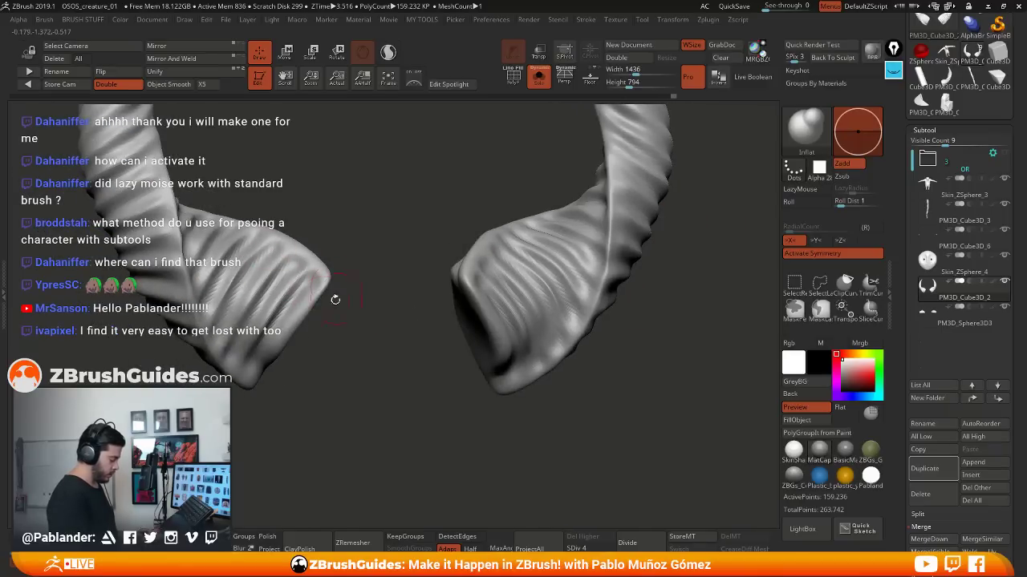
key(shift)
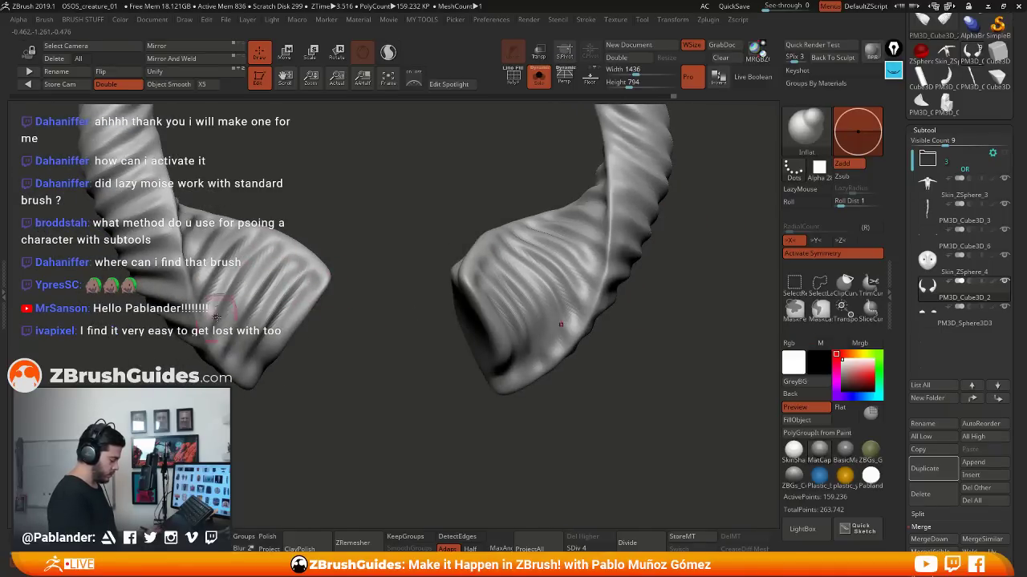
right_drag(360, 282, 405, 345)
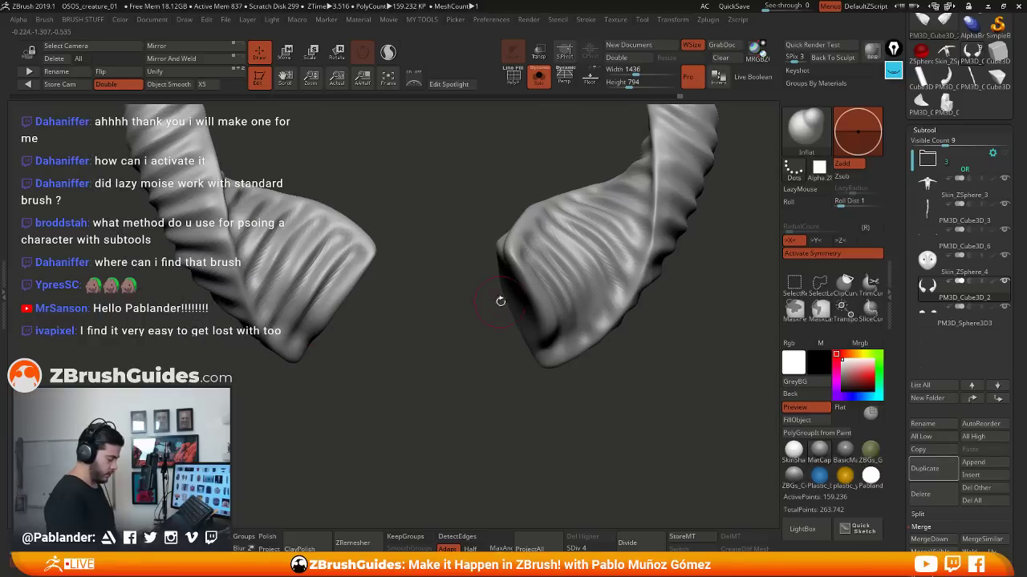
Refine the ridges around the horn's base rim and carry them onto its outer side
right_drag(500, 298, 550, 345)
right_drag(551, 251, 578, 260)
mouse_move(515, 337)
right_down()
mouse_move(531, 344)
mouse_move(508, 321)
right_up()
right_click(519, 336)
right_drag(470, 289, 468, 286)
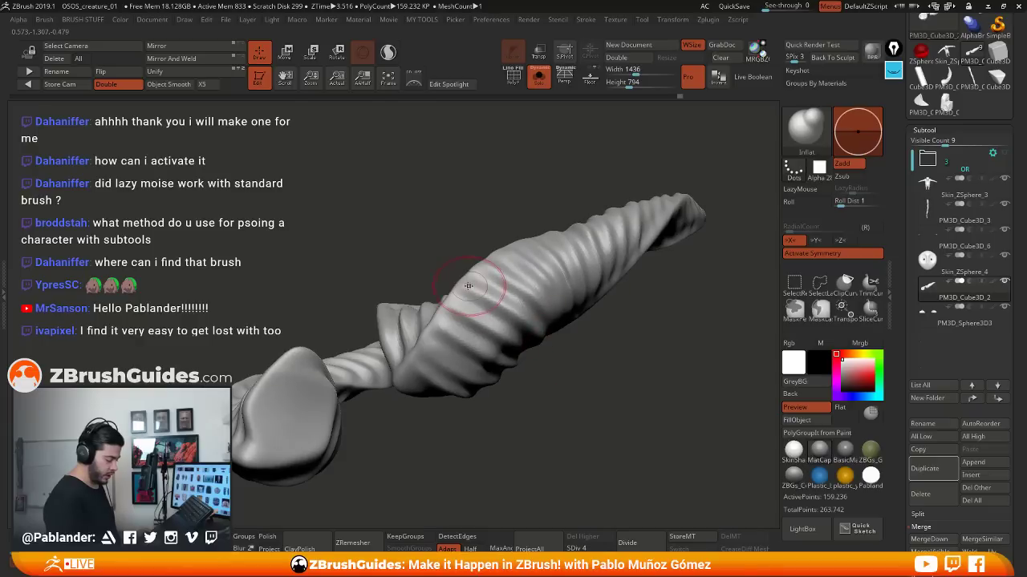
Thicken the ridges wrapping around the outer curve of the horn's base with the Inflat brush
right_drag(552, 340, 544, 333)
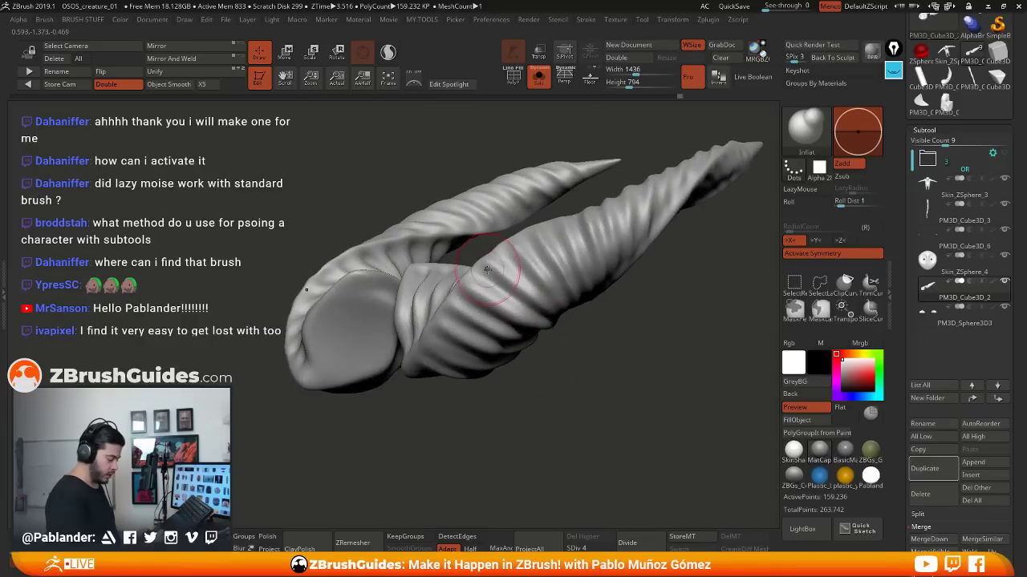
mouse_move(514, 275)
right_down()
mouse_move(565, 289)
mouse_move(586, 363)
mouse_move(571, 328)
mouse_move(588, 278)
mouse_move(504, 241)
right_up()
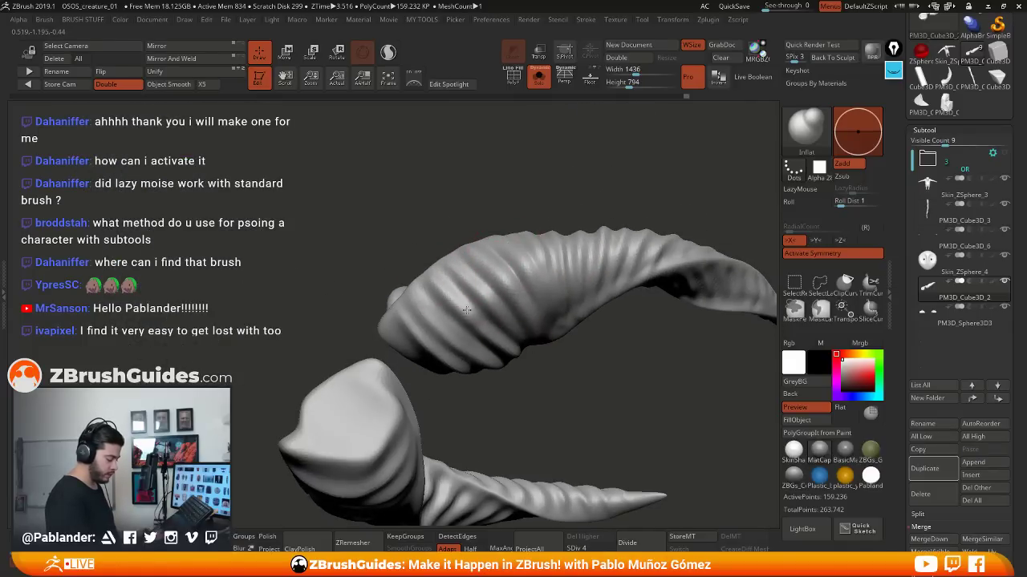
right_drag(466, 310, 522, 276)
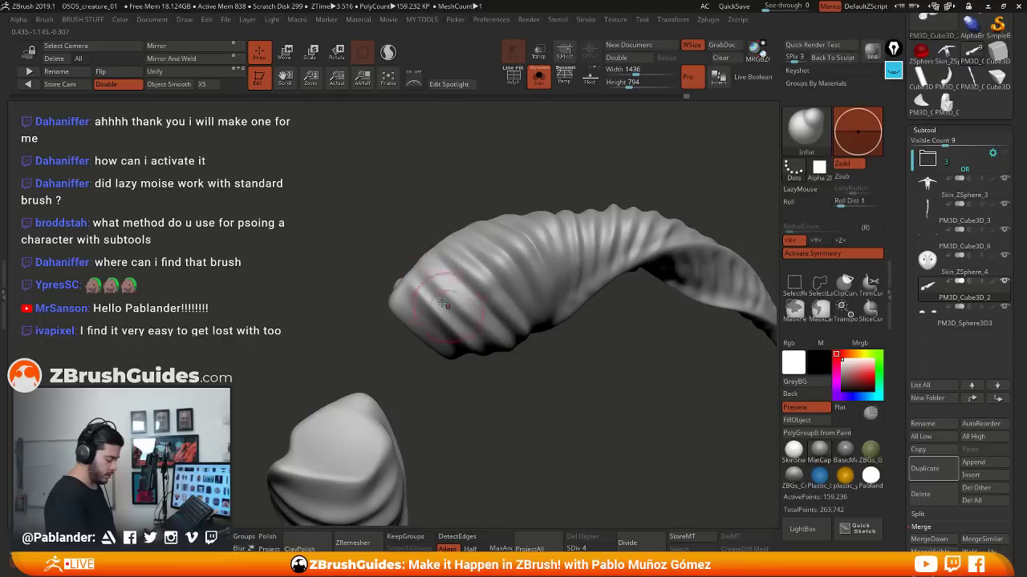
mouse_move(504, 372)
right_down()
mouse_move(567, 323)
mouse_move(575, 293)
mouse_move(548, 310)
mouse_move(595, 295)
mouse_move(483, 327)
right_up()
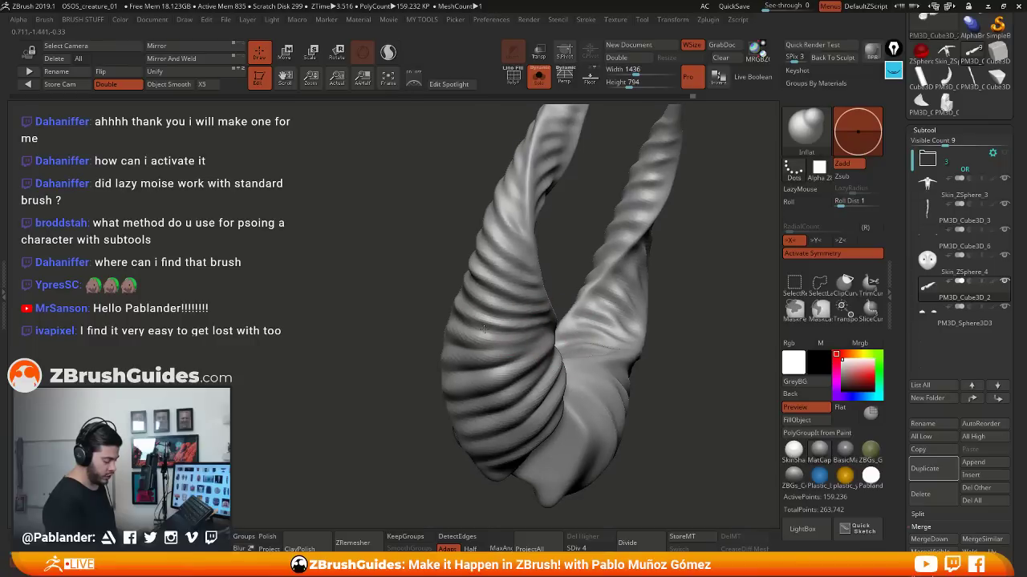
Inflate the ridges along the outer middle section of the horn, following the twist upward
right_drag(525, 297, 481, 319)
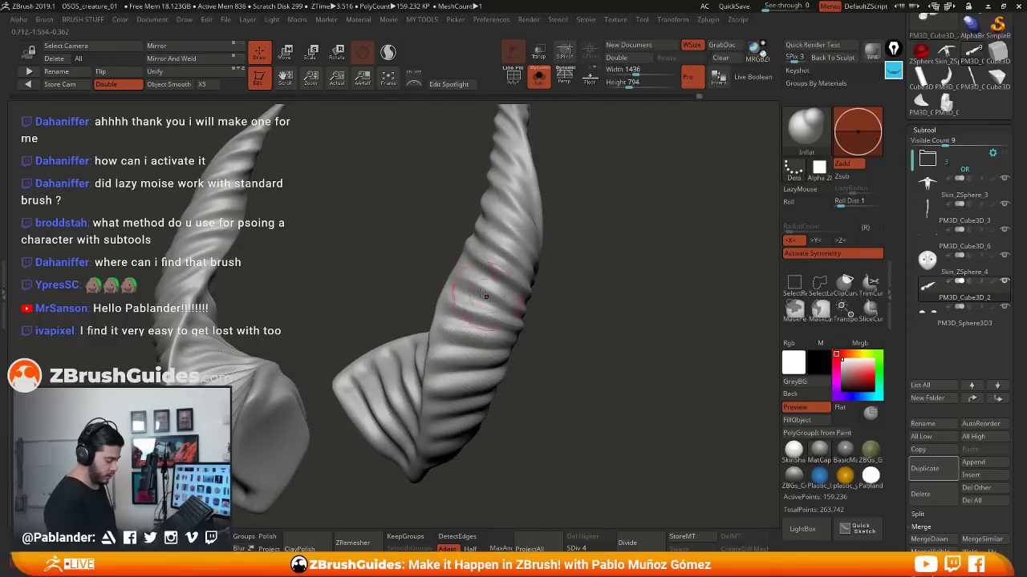
right_drag(577, 276, 464, 297)
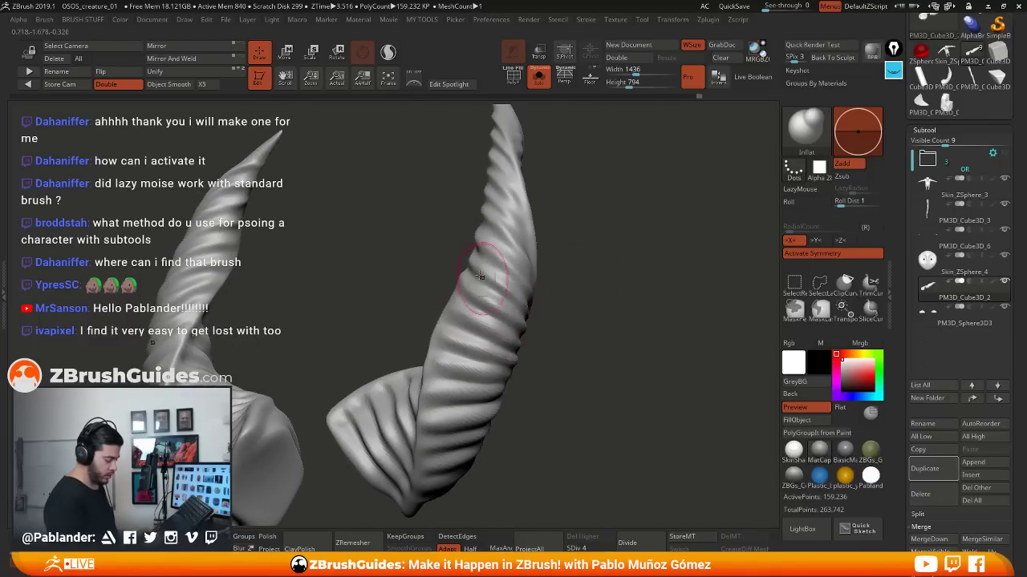
right_drag(574, 303, 523, 330)
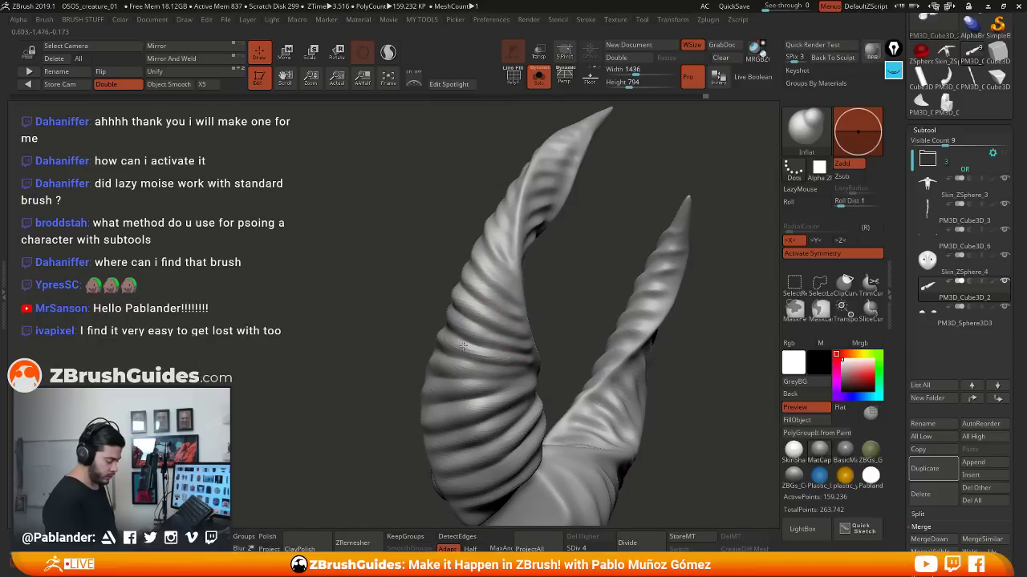
right_drag(564, 243, 465, 279)
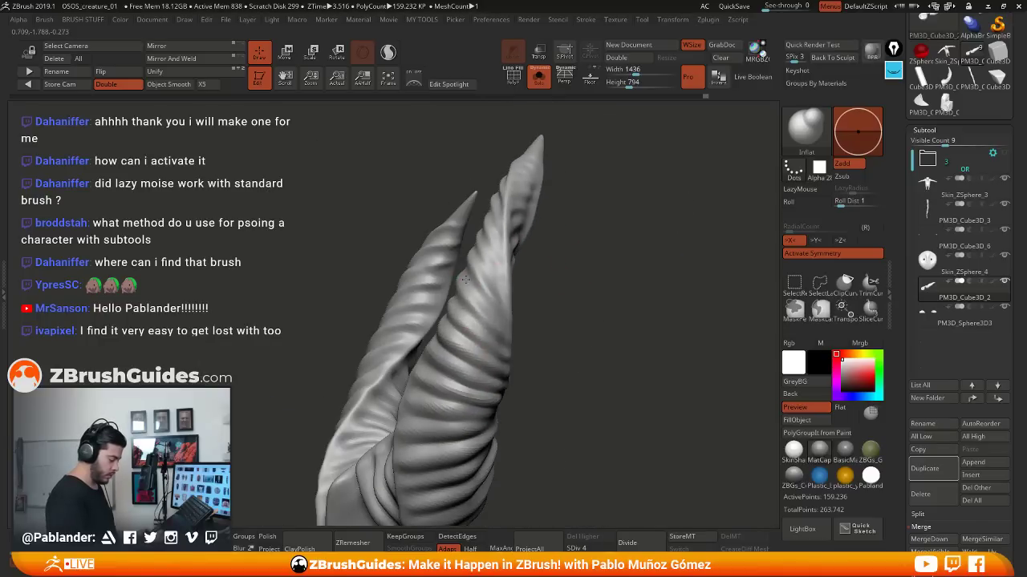
right_drag(511, 321, 501, 274)
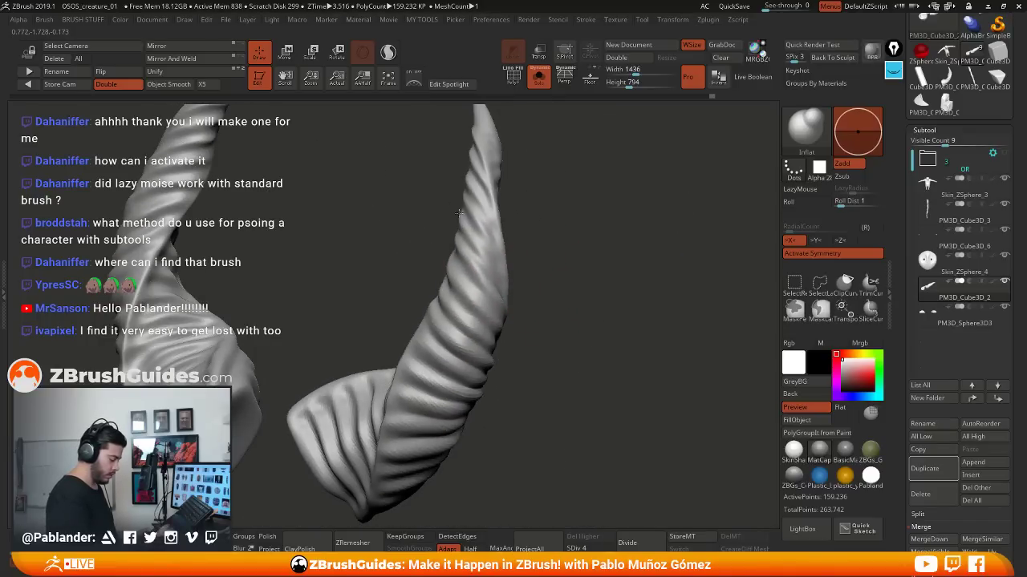
Sculpt the ridges on the upper part of the horn toward the tip and blend them into the middle section
right_drag(527, 195, 499, 234)
drag(471, 197, 454, 165)
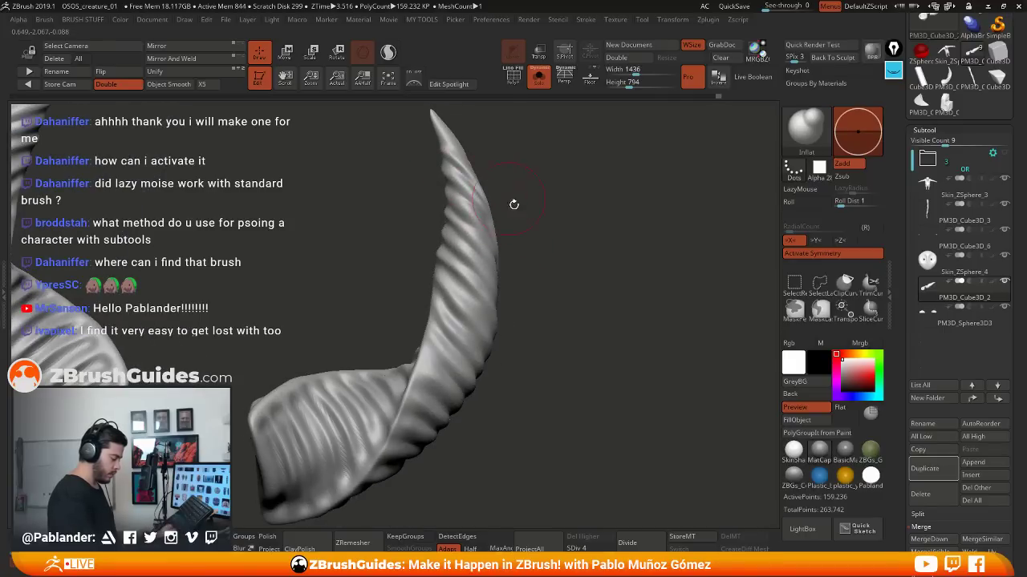
right_drag(514, 205, 487, 271)
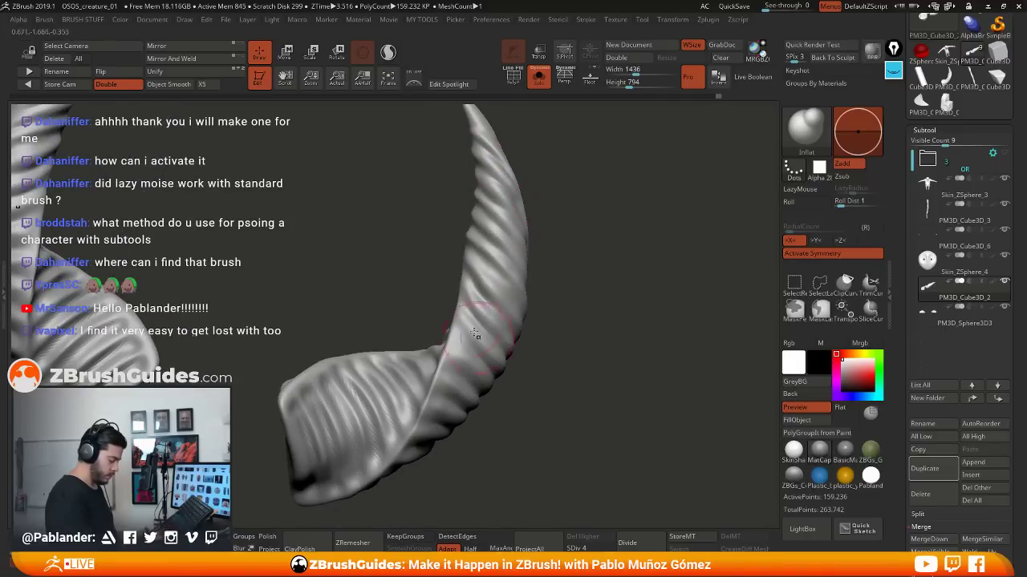
right_drag(488, 321, 498, 328)
Strengthen the ridges on the back of the horn between the lower bend and the middle section
right_drag(567, 387, 581, 344)
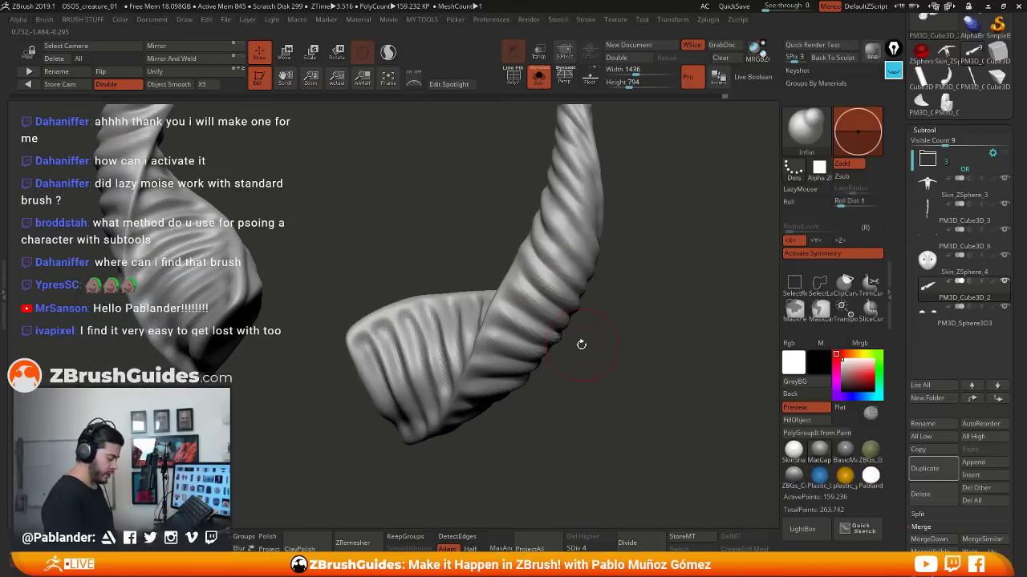
right_drag(466, 401, 562, 289)
right_drag(557, 241, 600, 260)
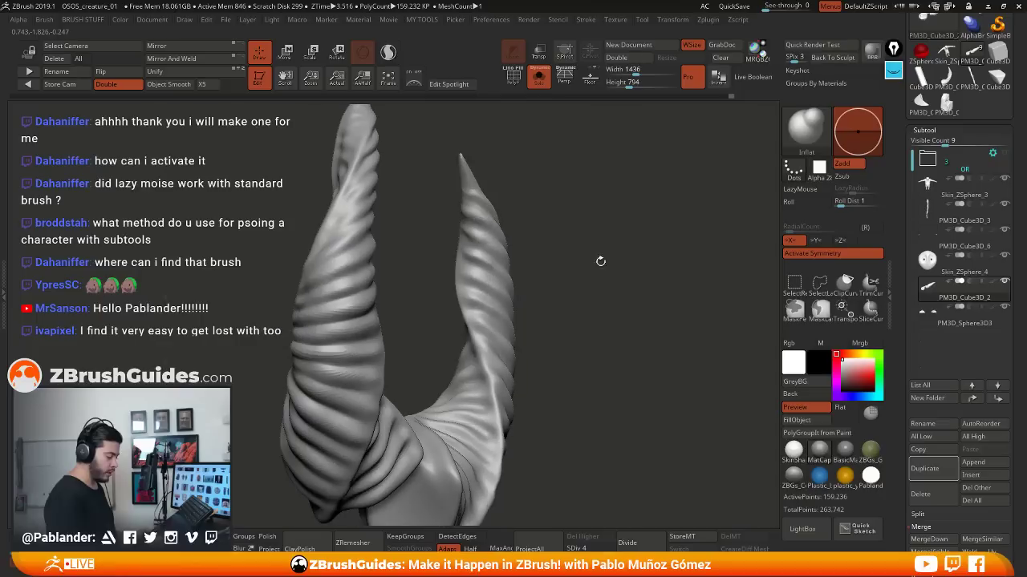
mouse_move(509, 201)
right_down()
mouse_move(474, 227)
mouse_move(471, 275)
mouse_move(503, 322)
mouse_move(551, 314)
mouse_move(570, 265)
right_up()
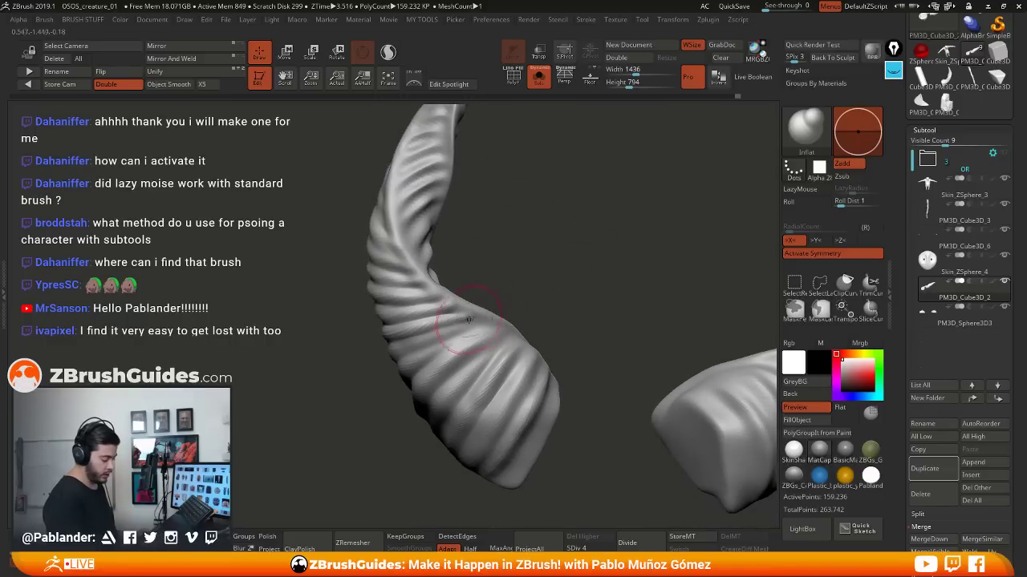
Smooth and re-inflate the ridges on the outer side of the horn's base to even out their transitions
shift+drag(469, 323, 417, 335)
mouse_move(485, 337)
right_down()
mouse_move(538, 286)
mouse_move(477, 333)
mouse_move(533, 284)
mouse_move(527, 277)
right_up()
drag(521, 296, 491, 322)
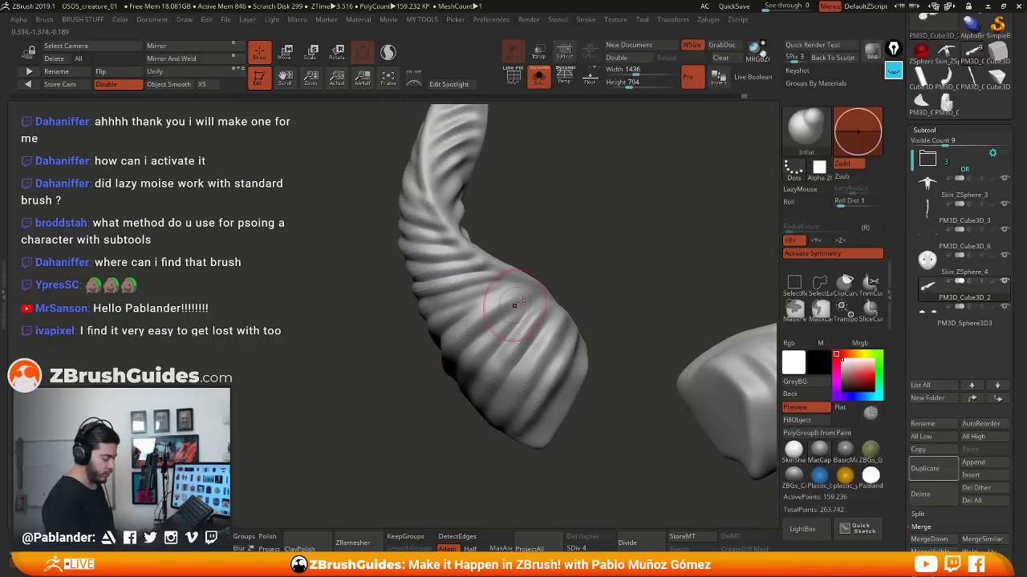
right_drag(508, 307, 523, 313)
right_drag(447, 426, 506, 312)
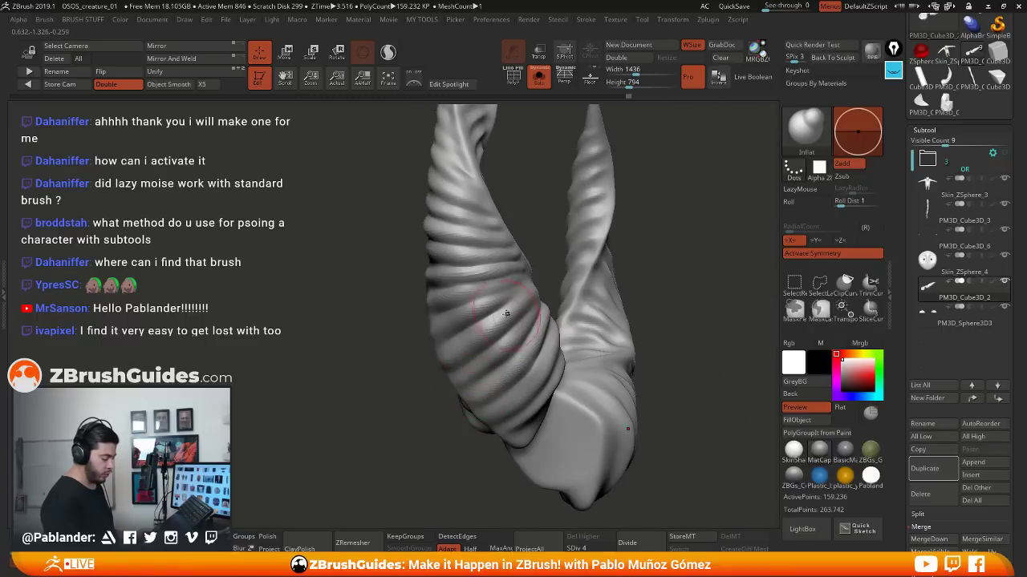
mouse_move(498, 323)
shift+mouse_down()
mouse_move(522, 300)
mouse_move(498, 325)
shift+mouse_up()
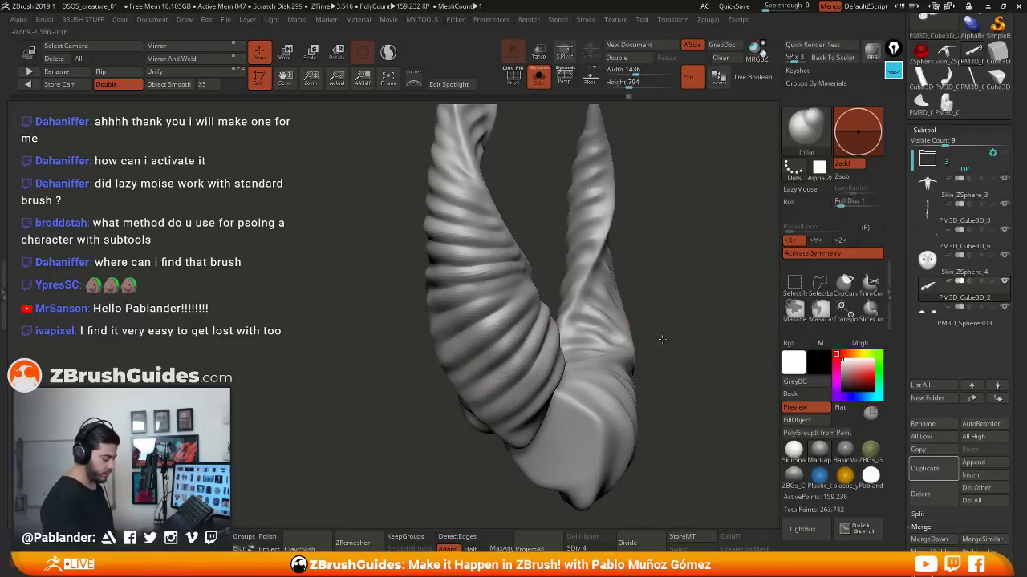
Check both horns as a whole and refine the ridges near the tip and along the base's spiral crease
mouse_move(643, 294)
ctrl+right_down()
mouse_move(638, 318)
mouse_move(619, 331)
ctrl+right_up()
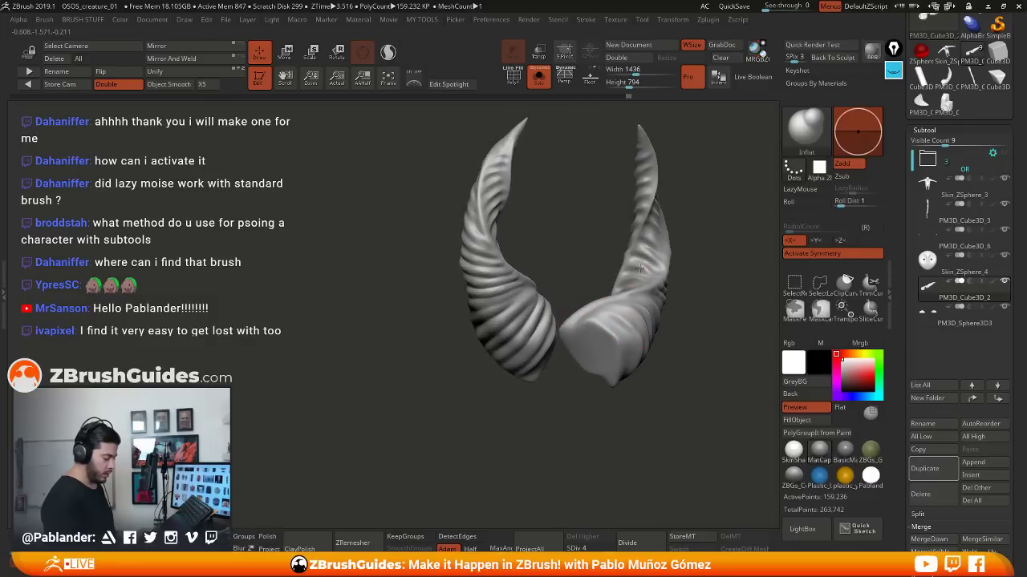
mouse_move(550, 220)
right_down()
mouse_move(506, 261)
mouse_move(640, 238)
mouse_move(476, 263)
right_up()
mouse_move(456, 305)
shift+right_down()
mouse_move(673, 307)
mouse_move(628, 261)
shift+right_up()
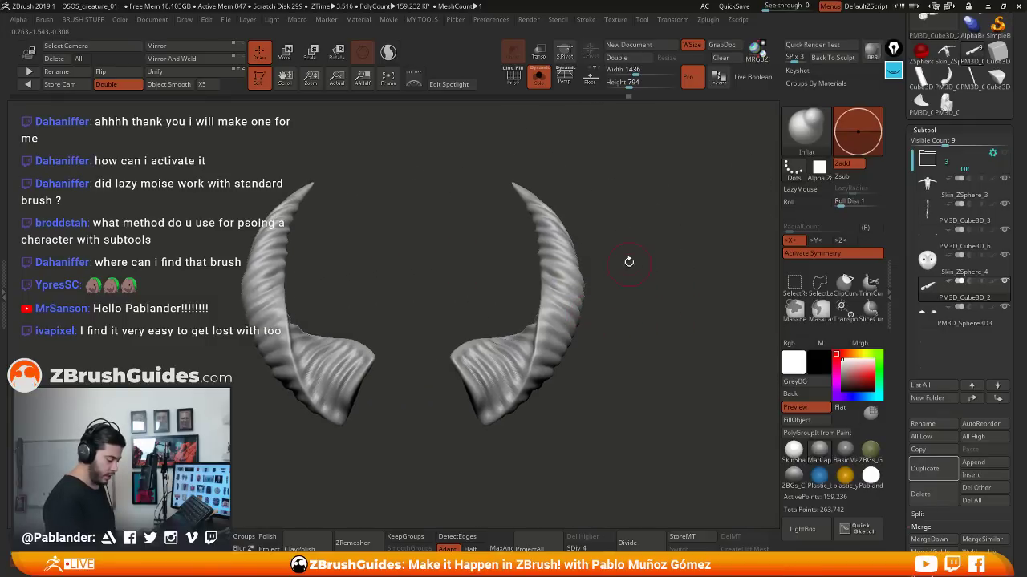
key(space)
drag(643, 287, 497, 202)
mouse_move(517, 241)
mouse_down()
mouse_move(542, 319)
mouse_move(534, 353)
mouse_up()
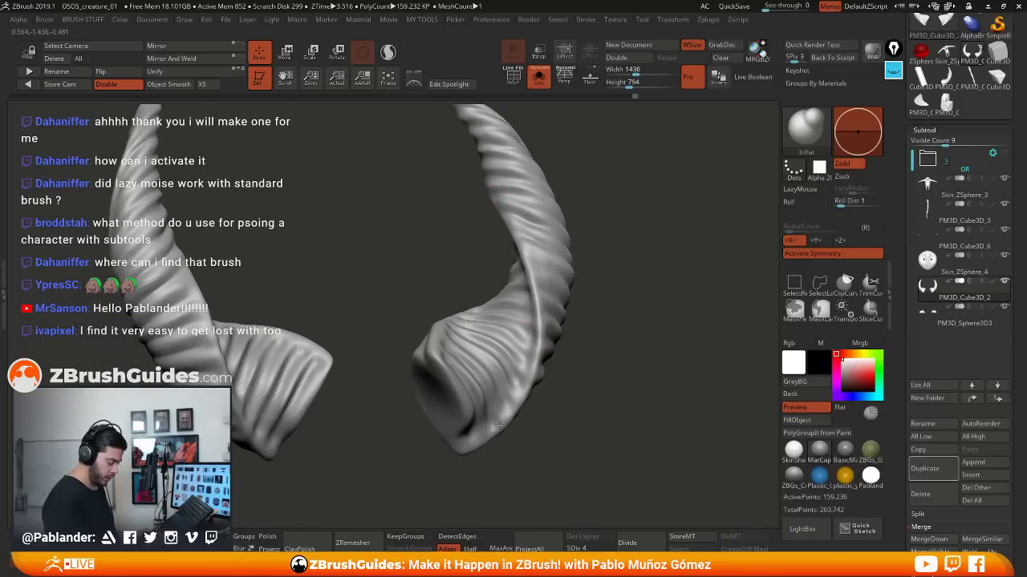
mouse_move(452, 460)
mouse_down()
mouse_move(440, 249)
mouse_move(540, 270)
mouse_move(470, 239)
mouse_move(482, 303)
mouse_up()
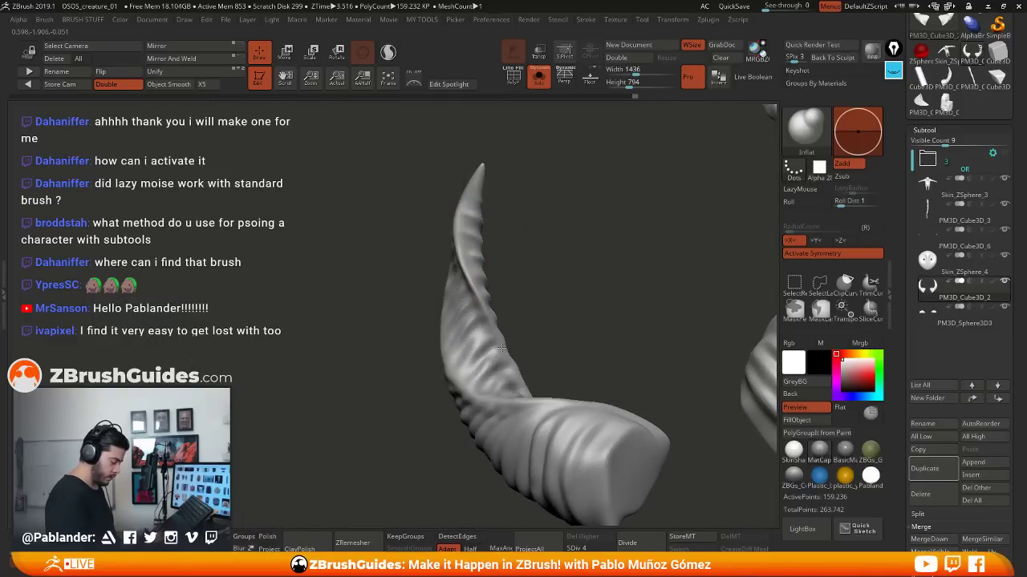
drag(501, 347, 443, 297)
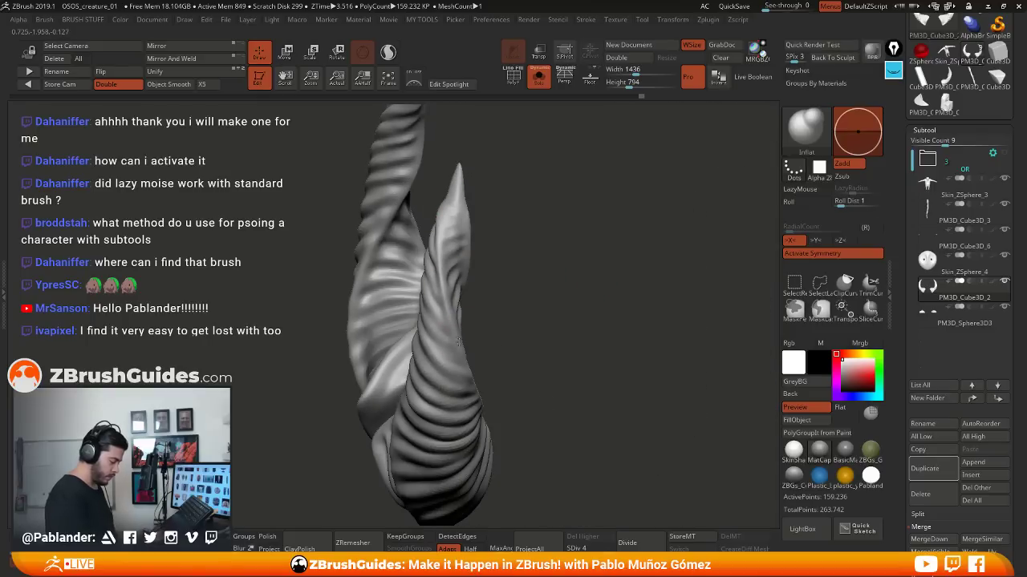
Refine the ridges along the horn's middle section with the Inflat brush and check both horns from several angles
drag(459, 343, 464, 263)
drag(543, 299, 474, 313)
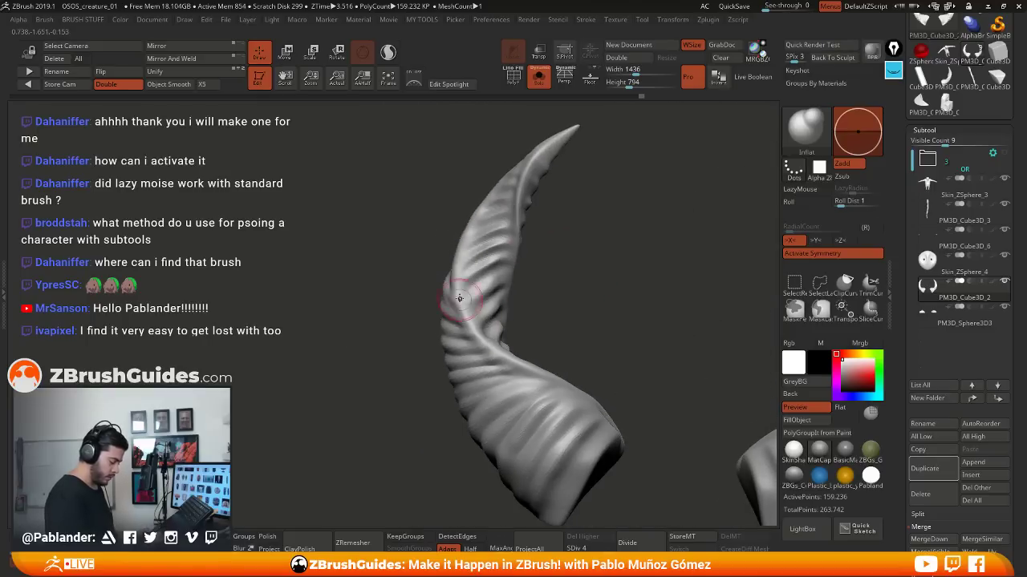
drag(556, 372, 675, 345)
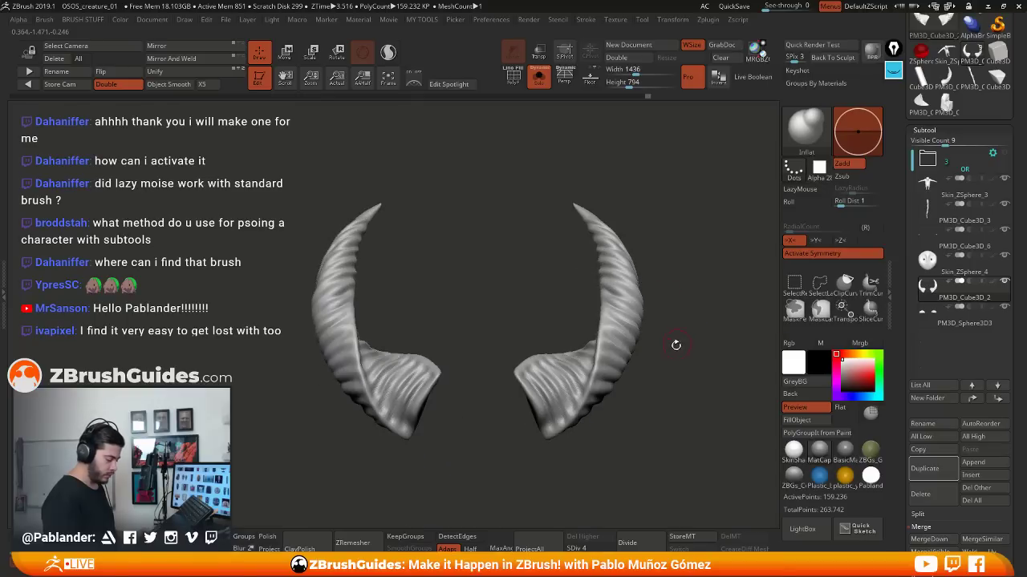
drag(647, 311, 622, 347)
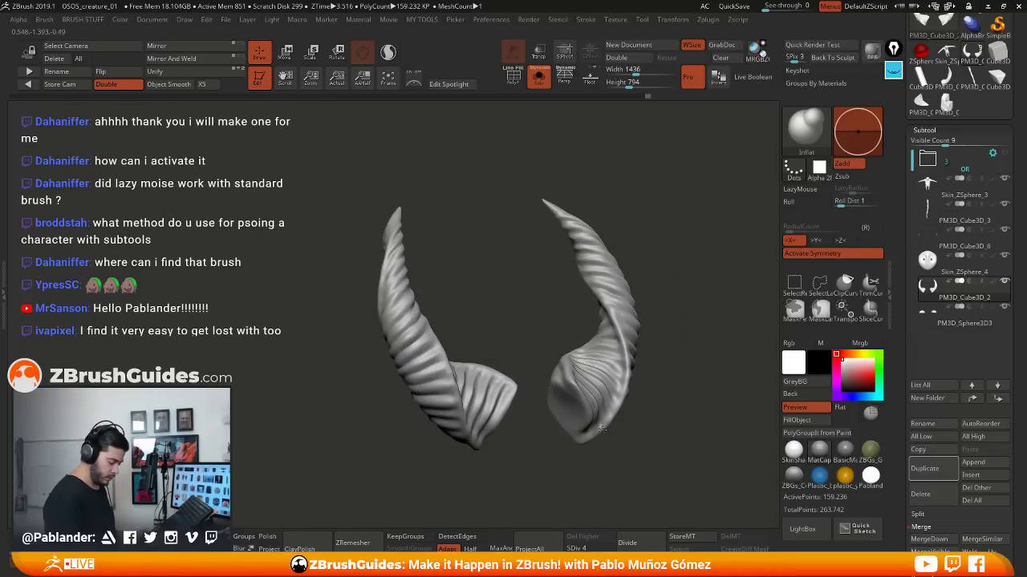
drag(601, 427, 642, 361)
alt+drag(722, 337, 642, 230)
Set the Inflat brush's draw size to about 112 and swell the ridges along the horns' outer curve
key(space)
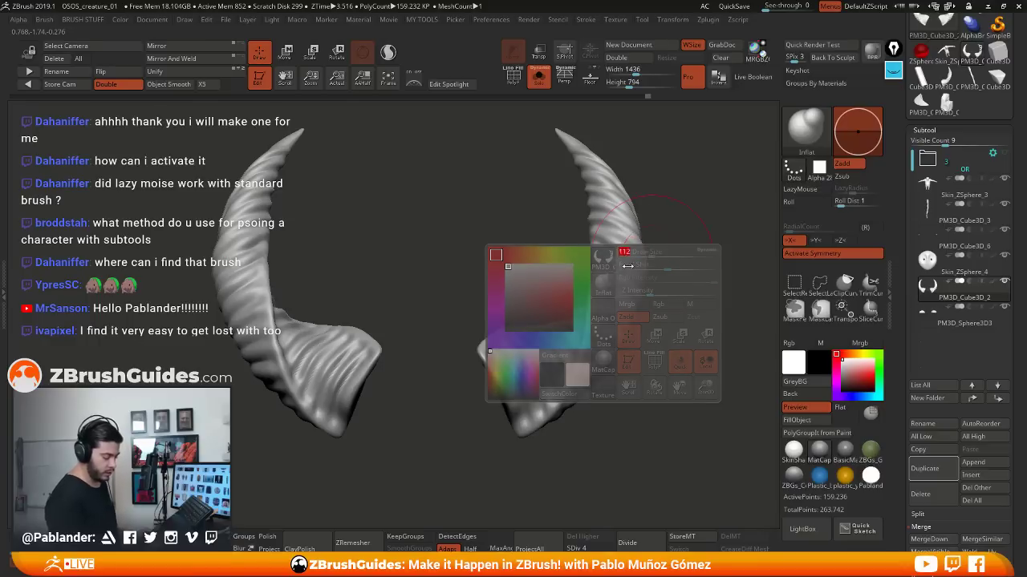
drag(607, 286, 611, 303)
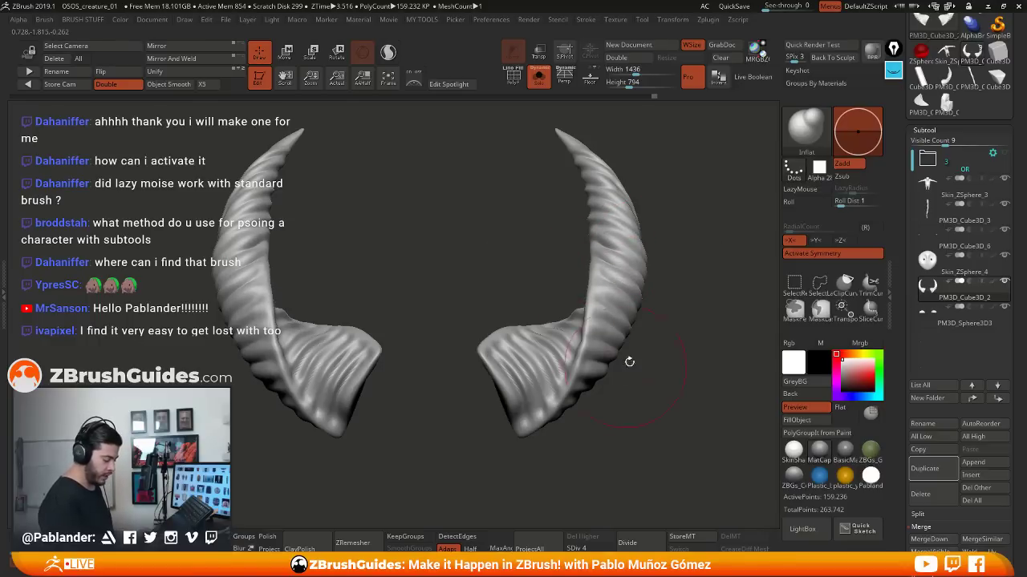
drag(630, 361, 581, 358)
drag(643, 390, 623, 336)
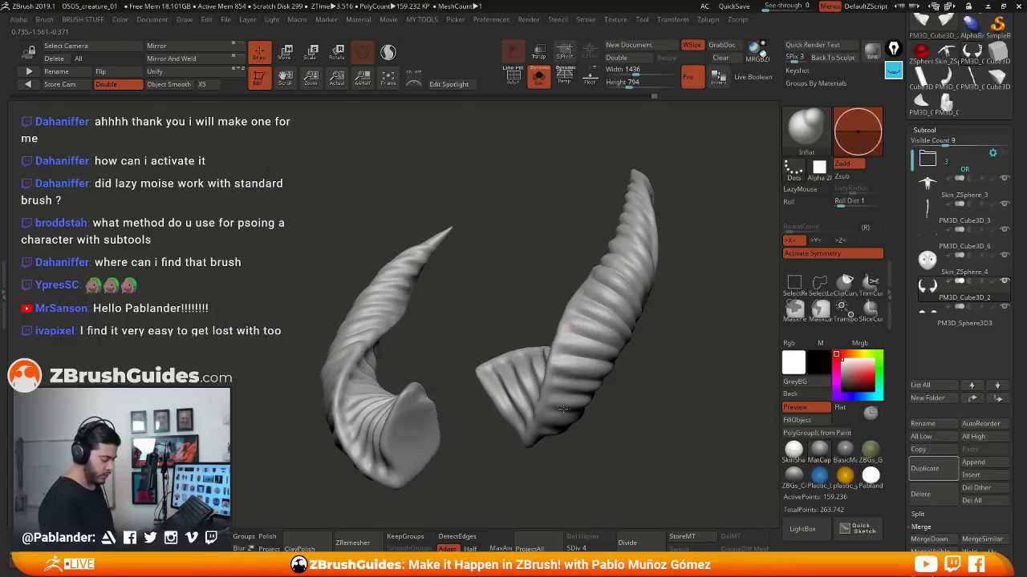
drag(607, 420, 550, 423)
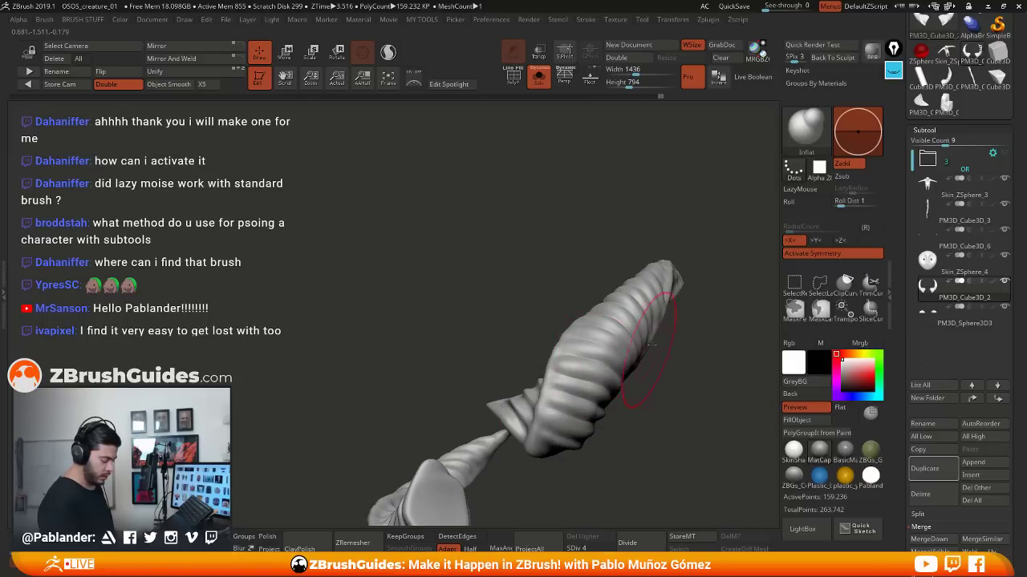
drag(649, 345, 679, 357)
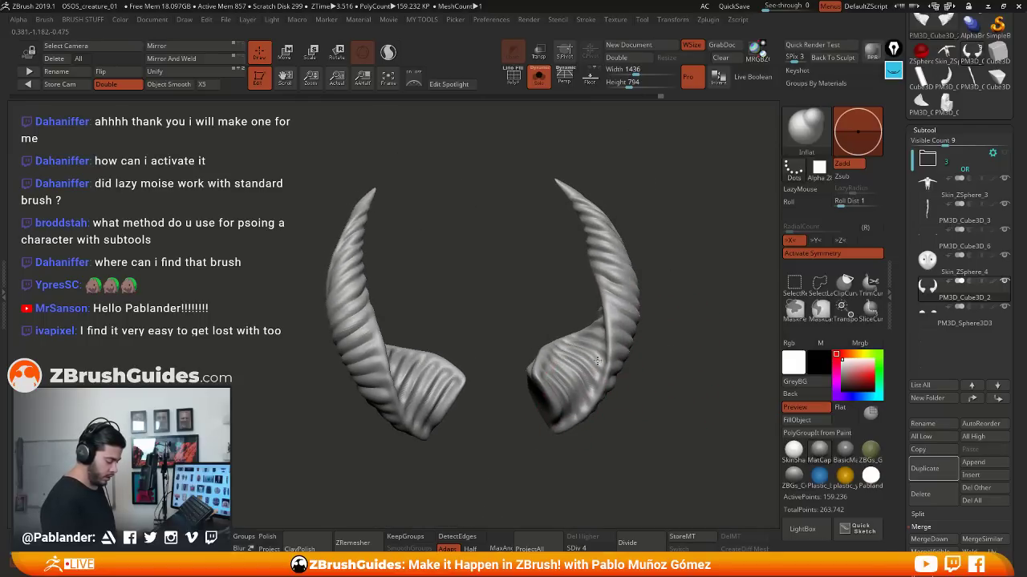
drag(582, 338, 505, 333)
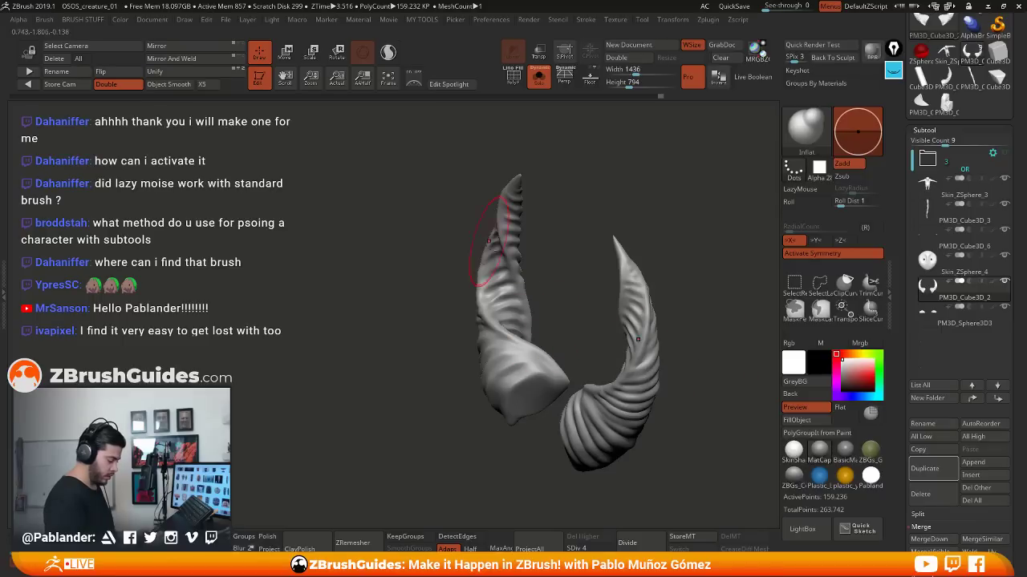
drag(550, 241, 664, 303)
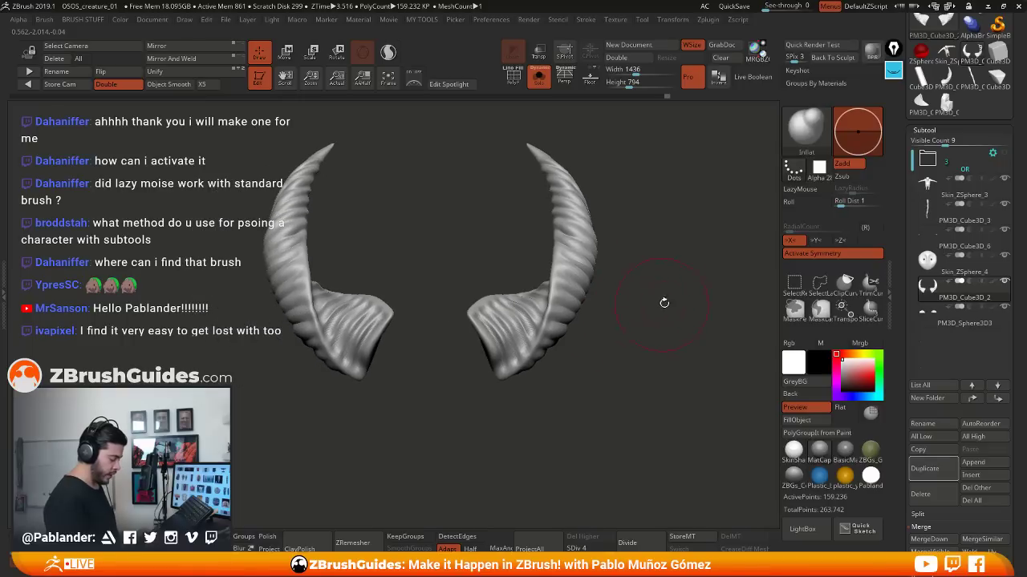
Subdivide the horns to level 5 and define the ridges with a smaller Inflat brush
click(642, 545)
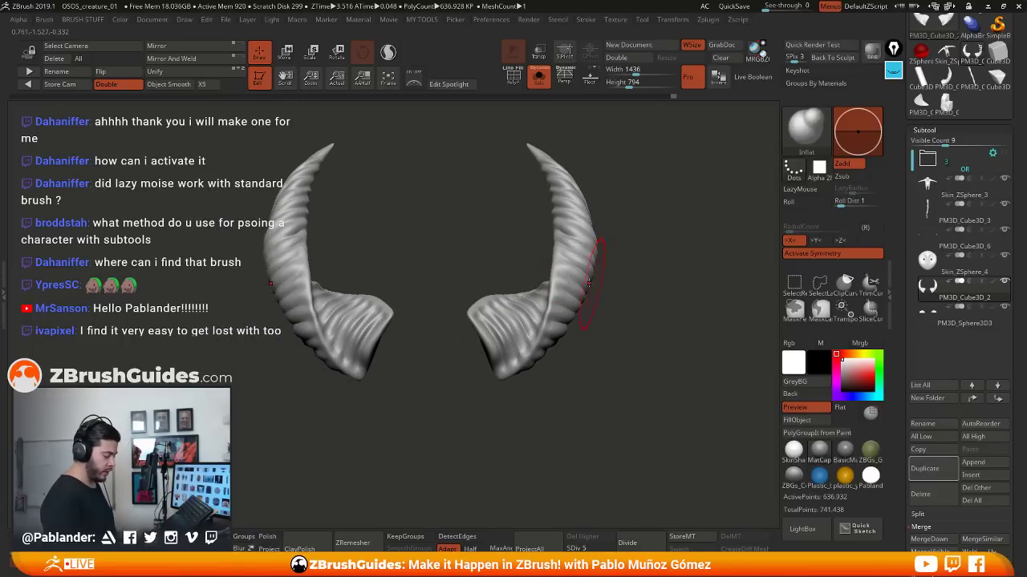
key(space)
drag(604, 259, 595, 259)
mouse_move(601, 261)
ctrl+right_down()
mouse_move(607, 296)
mouse_move(589, 319)
ctrl+right_up()
key(space)
drag(581, 309, 579, 335)
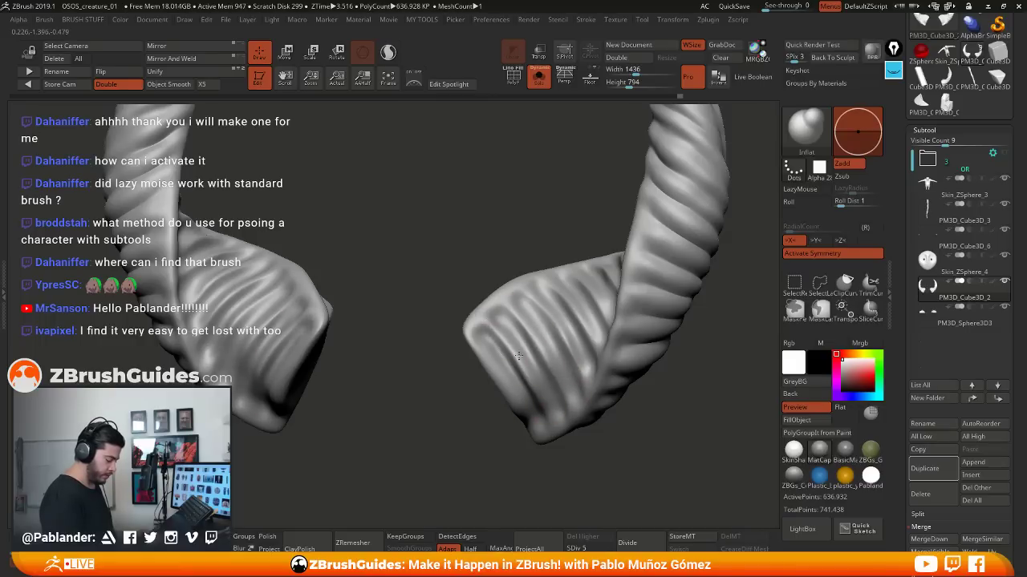
Inflate and smooth the ridges on the inner side of the horn, around the twist above the base
mouse_move(656, 353)
mouse_down()
mouse_move(679, 339)
mouse_move(574, 319)
mouse_up()
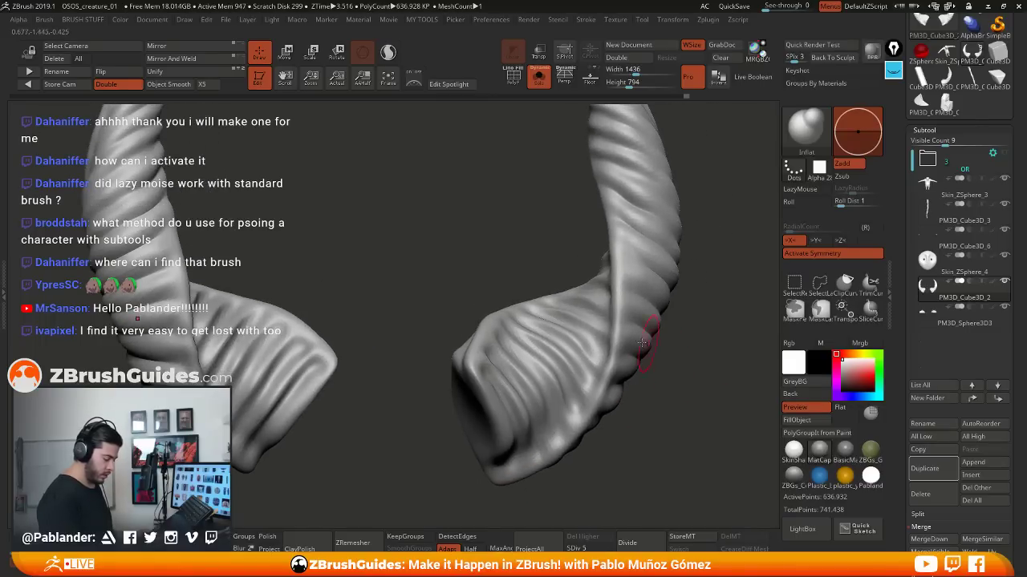
mouse_move(559, 308)
right_down()
mouse_move(650, 342)
mouse_move(510, 337)
right_up()
drag(508, 337, 528, 307)
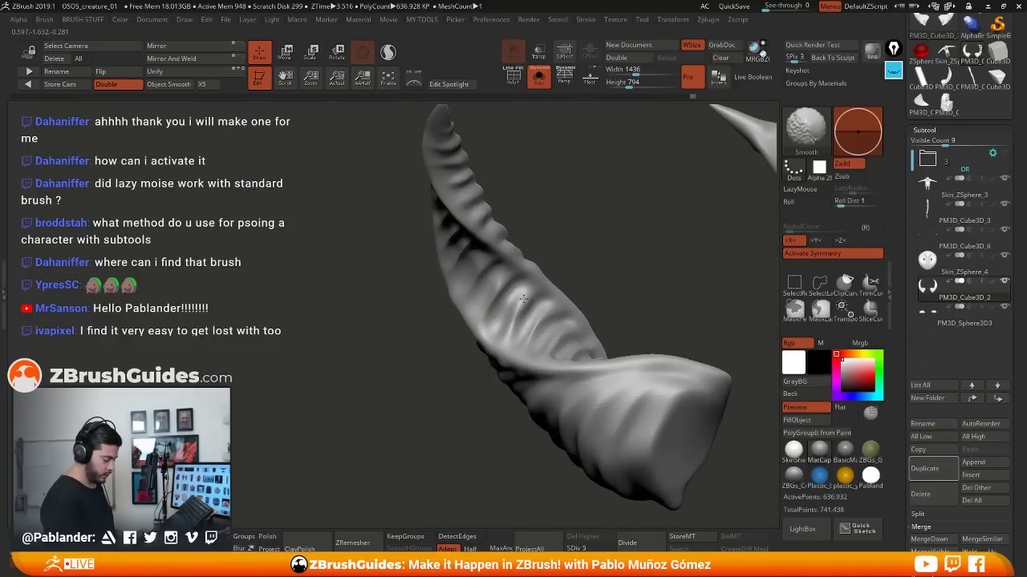
right_drag(554, 277, 581, 237)
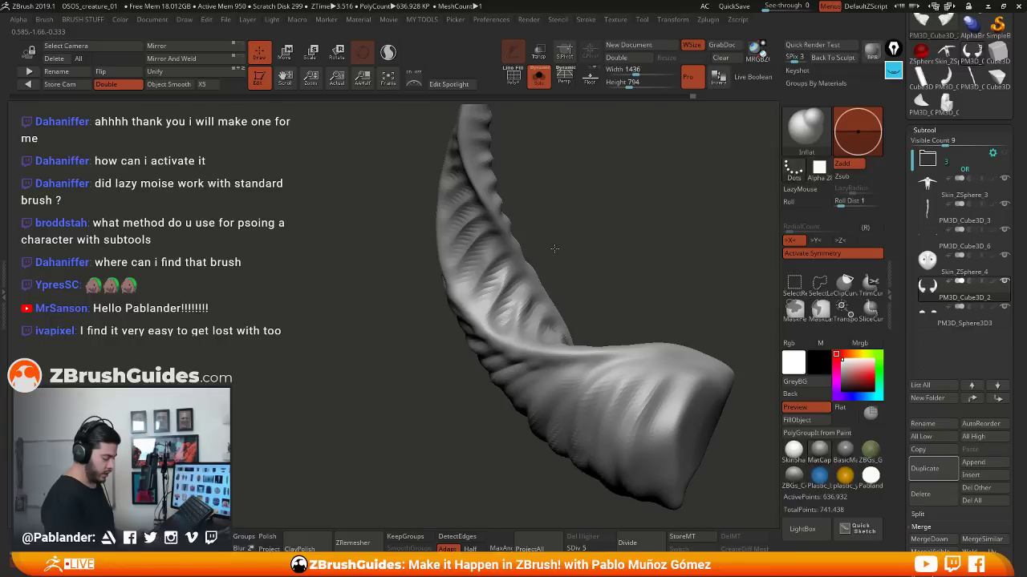
right_drag(554, 249, 580, 249)
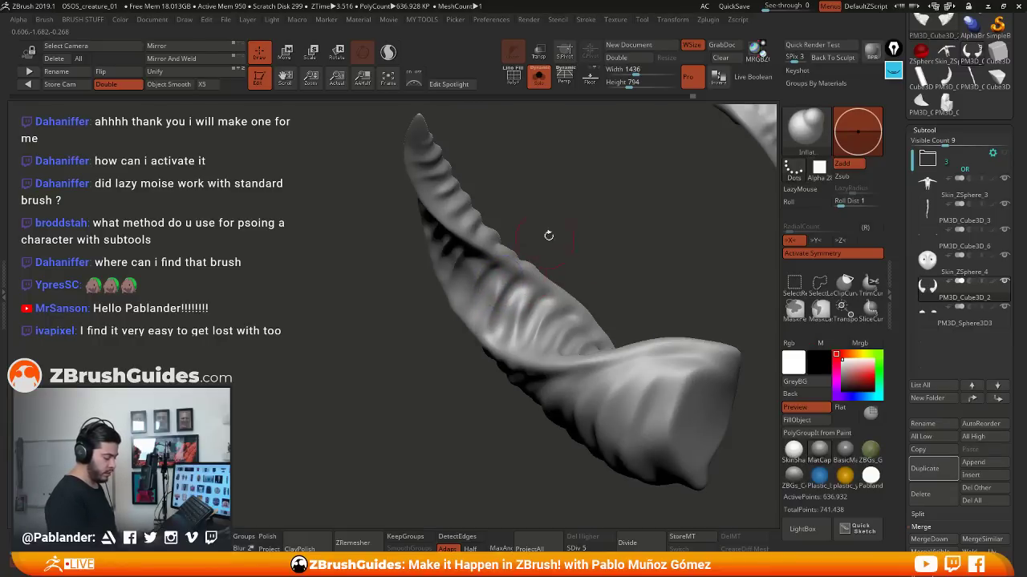
right_drag(549, 235, 549, 258)
drag(490, 325, 479, 347)
right_drag(551, 242, 543, 255)
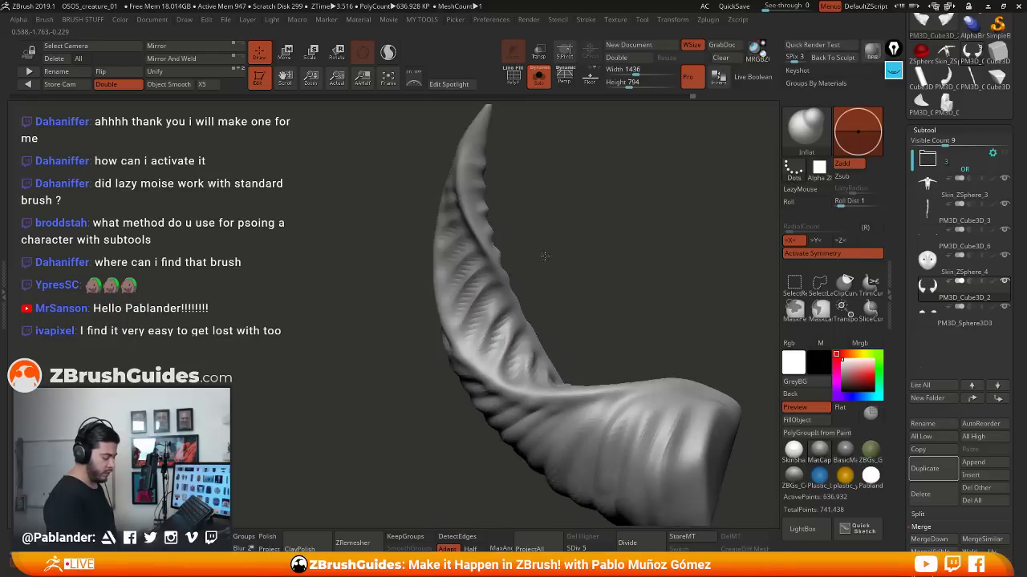
Soften the inner ridges between the horn's middle section and tip with alternating smoothing and Inflat strokes
shift+drag(470, 316, 476, 298)
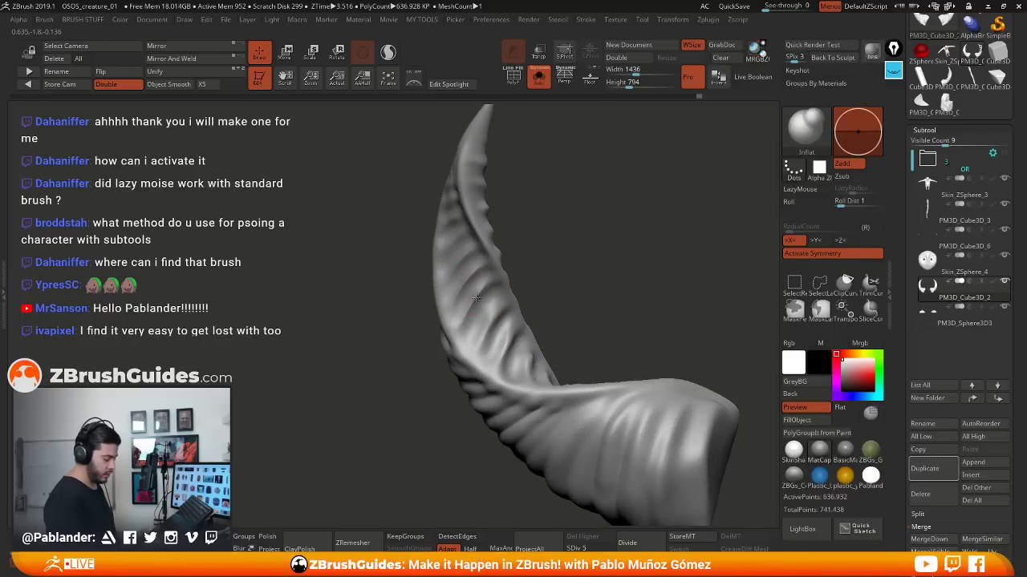
key(shift)
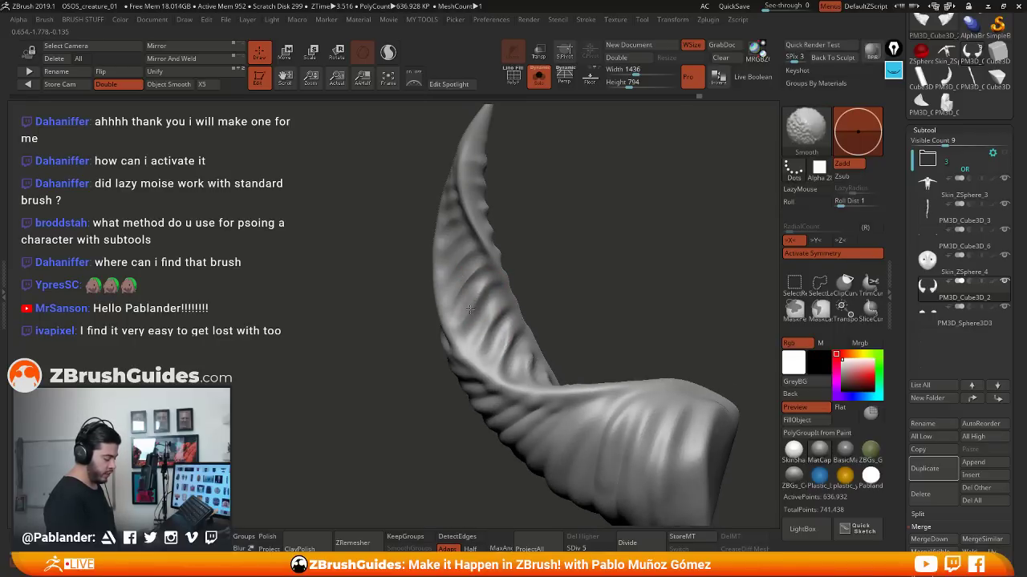
mouse_move(454, 303)
mouse_down()
mouse_move(486, 270)
mouse_move(454, 299)
mouse_up()
drag(523, 215, 547, 214)
drag(475, 251, 454, 274)
drag(532, 216, 501, 268)
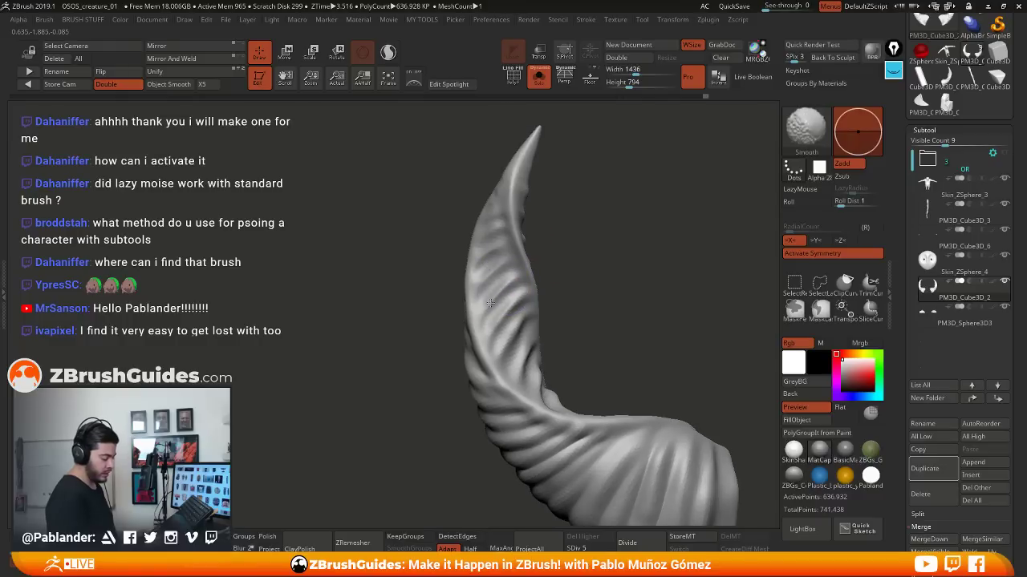
drag(553, 243, 483, 281)
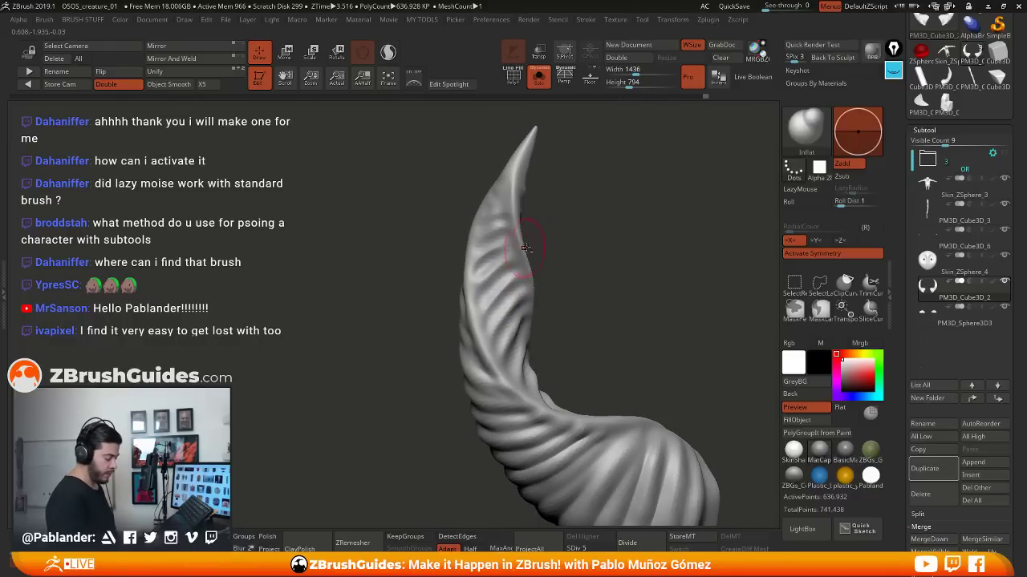
mouse_move(525, 249)
mouse_down()
mouse_move(541, 252)
mouse_move(539, 265)
mouse_move(529, 261)
mouse_up()
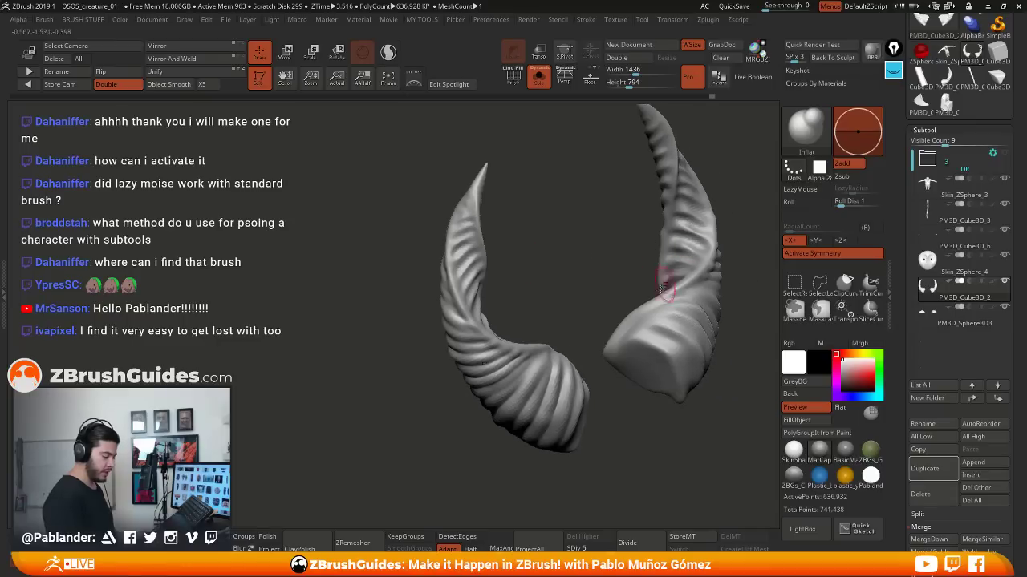
Smooth the ridges in the hollow above the horn's base and check both horns from the front
mouse_move(662, 288)
mouse_down()
mouse_move(617, 268)
mouse_move(569, 225)
mouse_up()
key(shift)
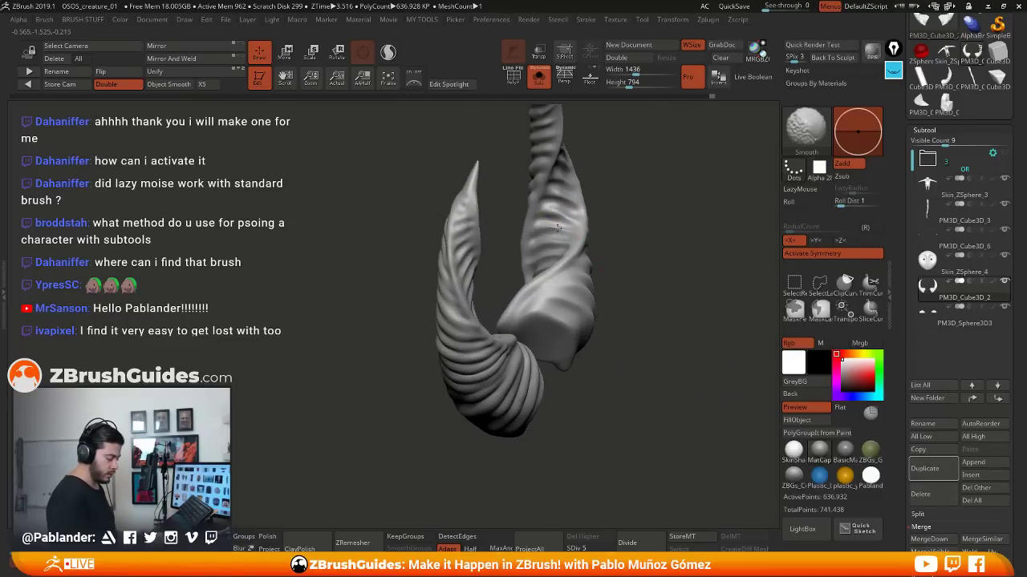
mouse_move(545, 230)
shift+mouse_down()
mouse_move(681, 238)
mouse_move(549, 272)
mouse_move(537, 381)
shift+mouse_up()
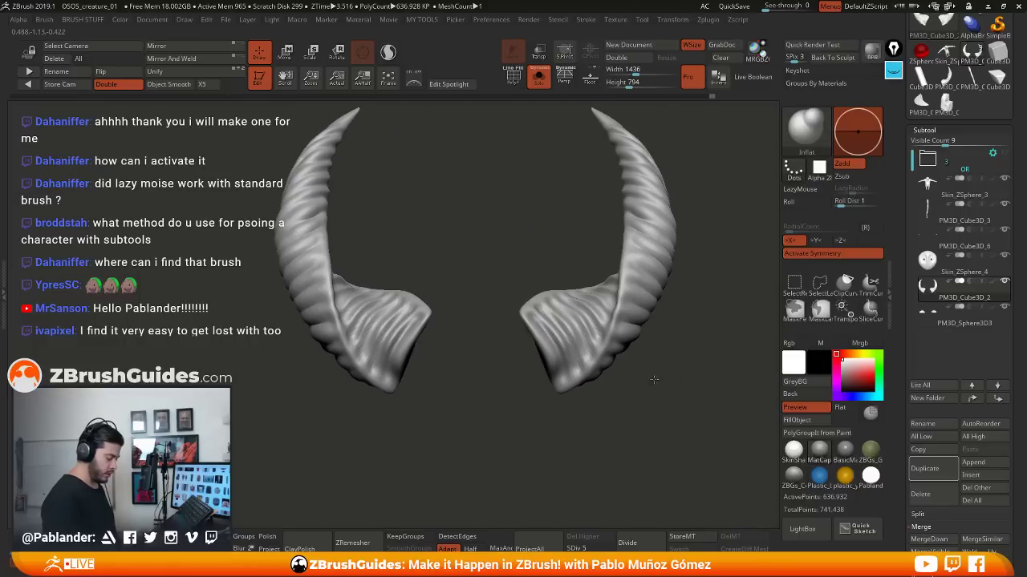
mouse_move(654, 380)
mouse_down()
mouse_move(600, 305)
mouse_move(642, 289)
mouse_up()
Switch to a small DamStandard brush and carve sharp creases between the ridges on the front of the horn's base
key(b)
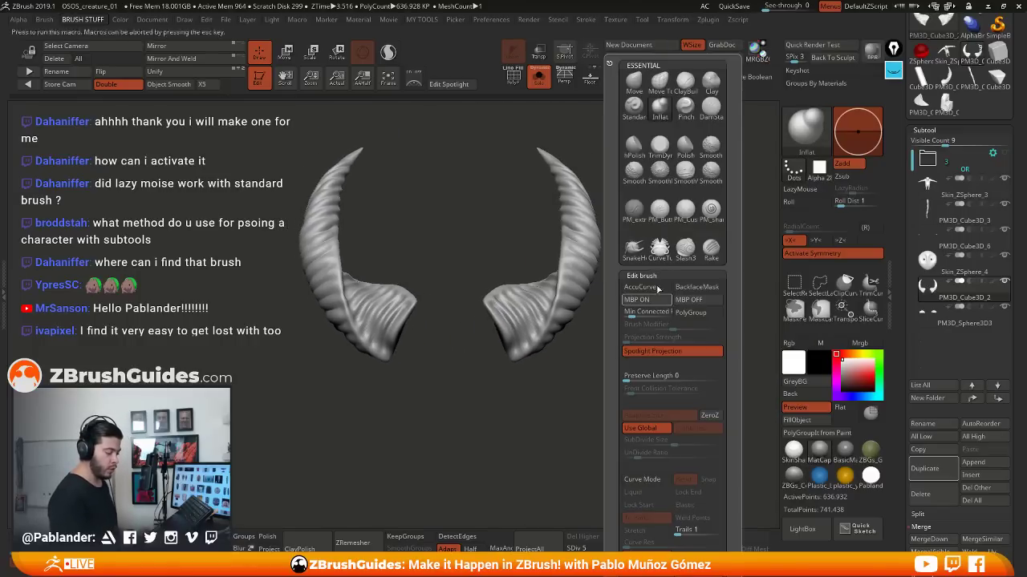
key(d)
key(s)
key(space)
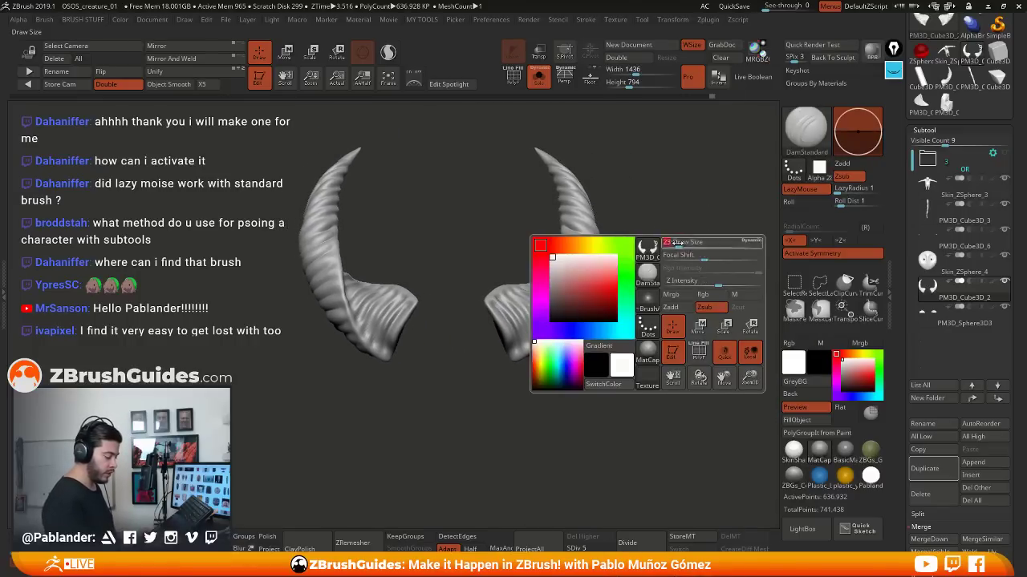
alt+drag(680, 269, 554, 424)
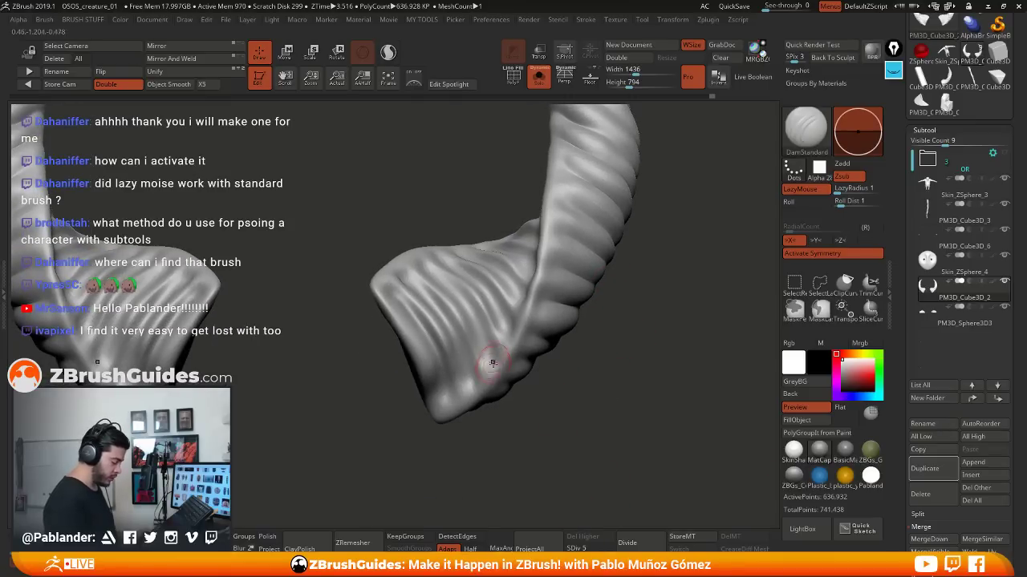
right_drag(492, 363, 423, 284)
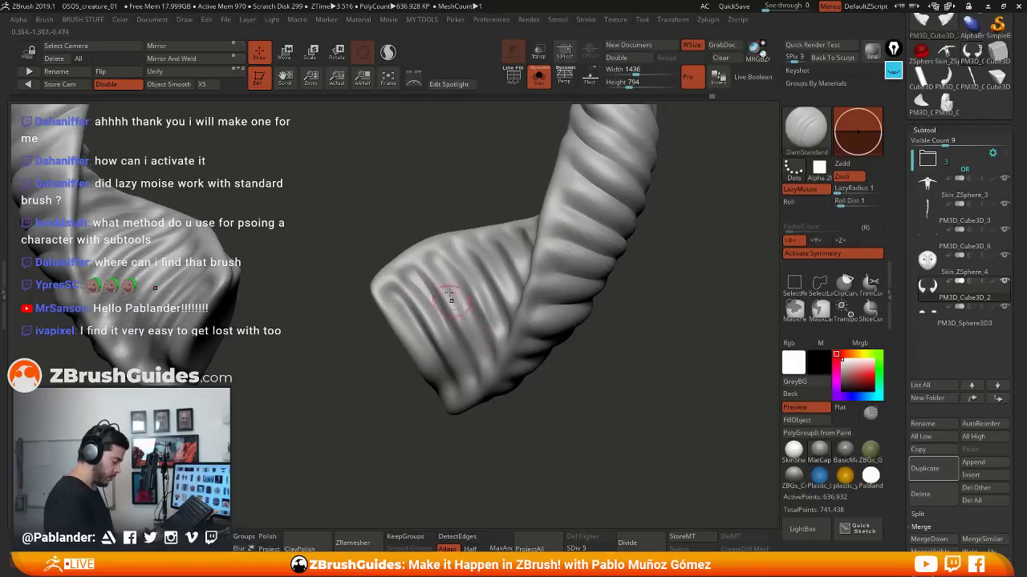
drag(479, 278, 499, 316)
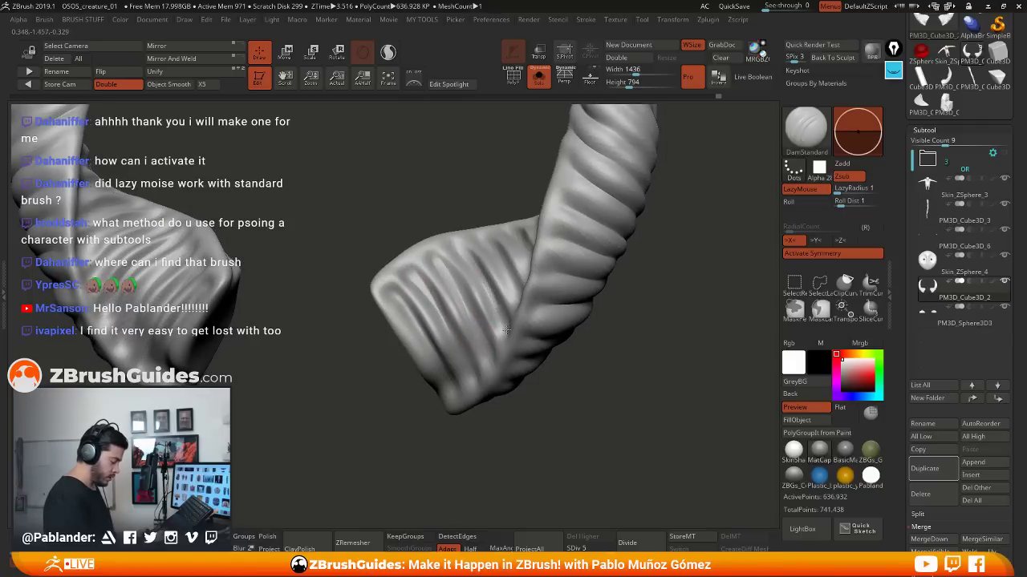
right_drag(491, 308, 520, 269)
drag(491, 243, 530, 327)
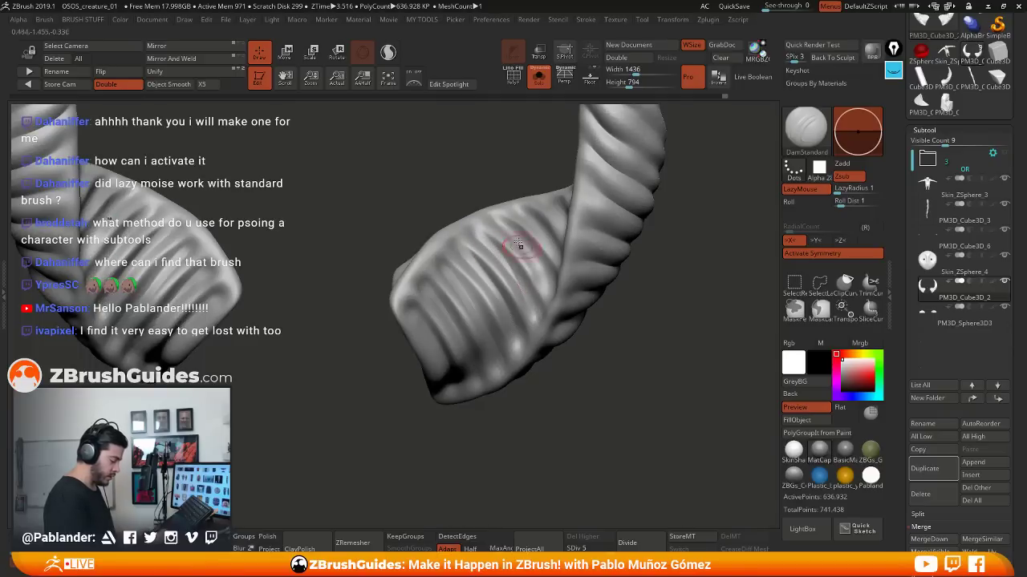
right_drag(550, 284, 415, 249)
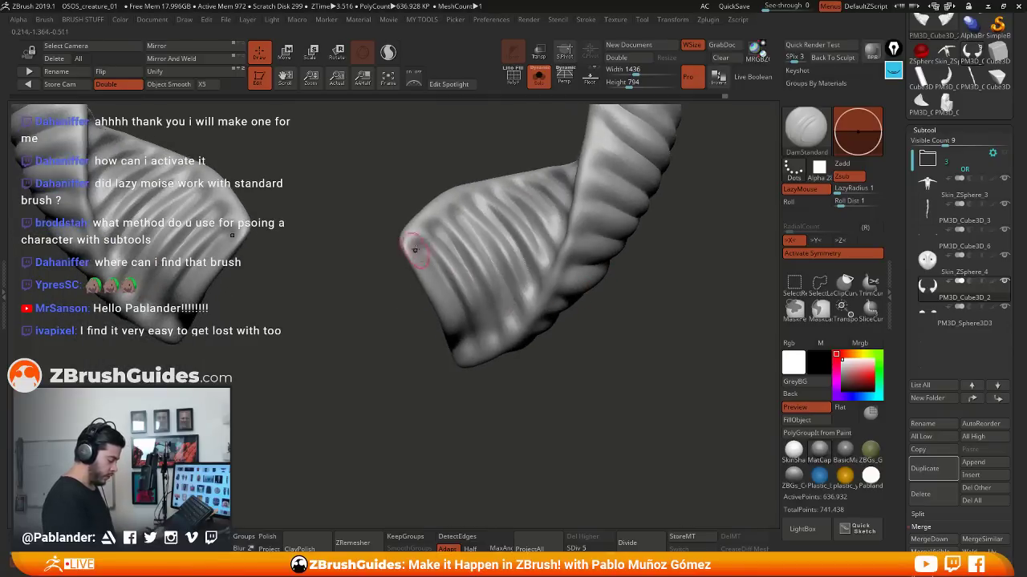
mouse_move(450, 291)
right_down()
mouse_move(573, 343)
mouse_move(522, 373)
right_up()
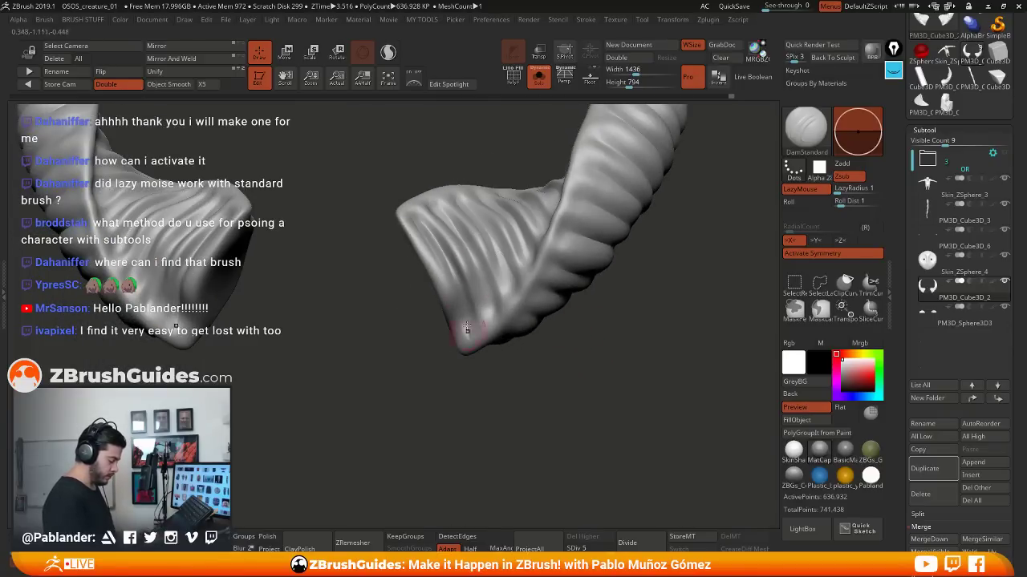
Carve creases between the ridges on the outer side of the lower horn and soften them with smoothing
right_drag(623, 297, 569, 236)
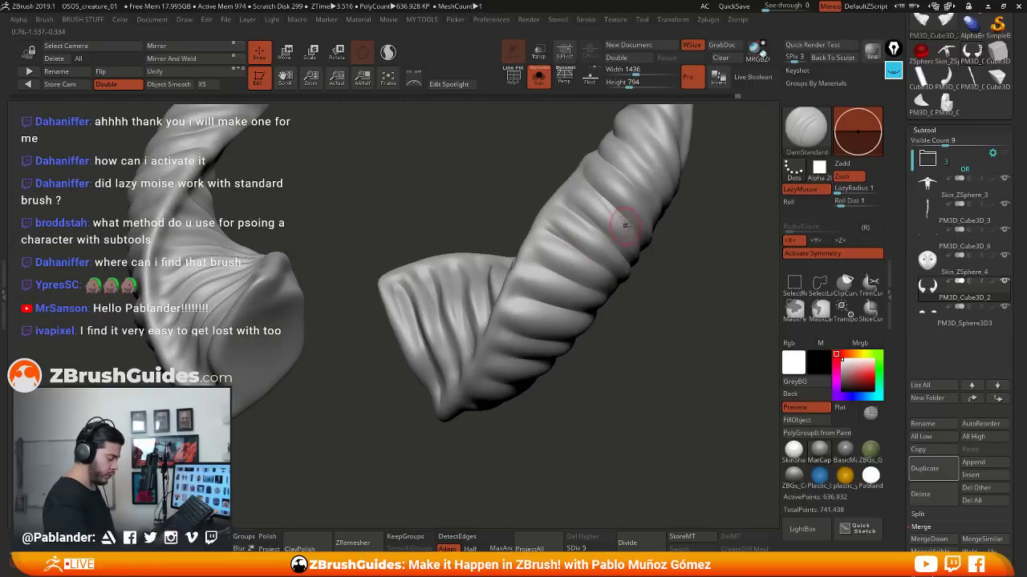
right_drag(615, 220, 635, 263)
drag(539, 236, 595, 252)
right_drag(634, 316, 645, 315)
mouse_move(614, 262)
shift+right_down()
mouse_move(569, 274)
mouse_move(628, 314)
mouse_move(529, 275)
shift+right_up()
key(shift)
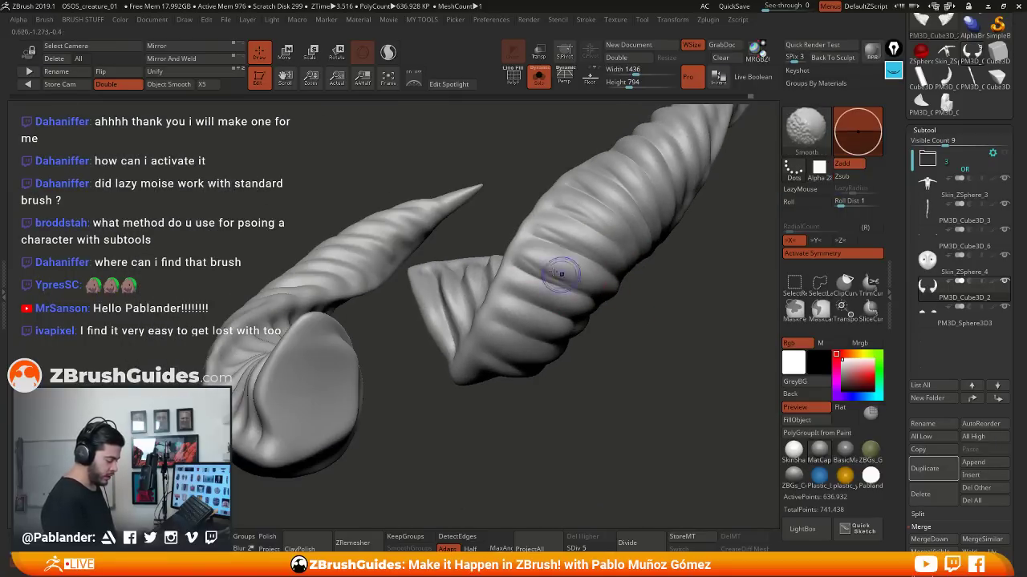
mouse_move(593, 323)
right_down()
mouse_move(612, 319)
mouse_move(501, 320)
mouse_move(490, 333)
right_up()
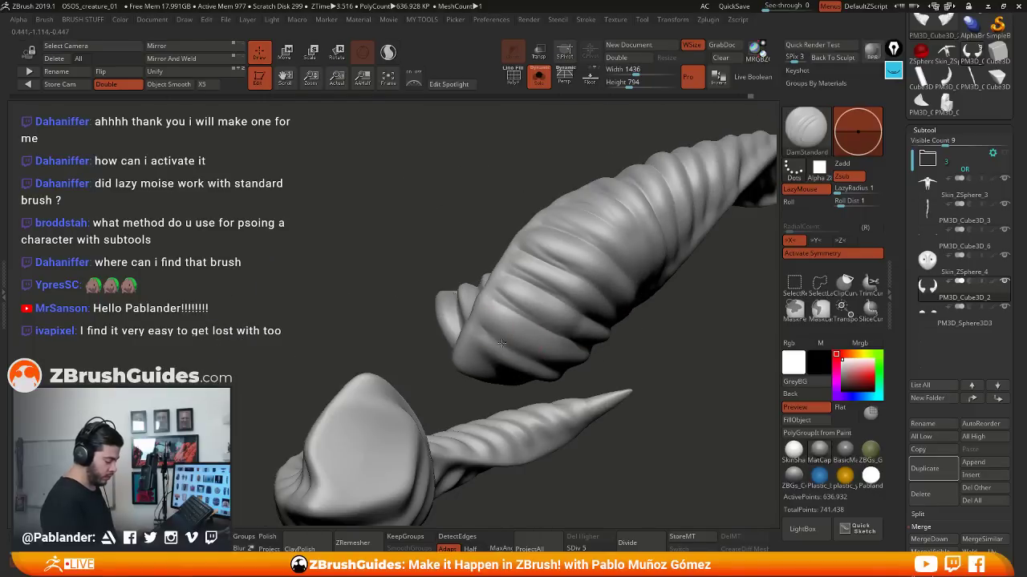
Carve DamStandard creases between the ridges from the horn's middle section up toward the tip
key(shift)
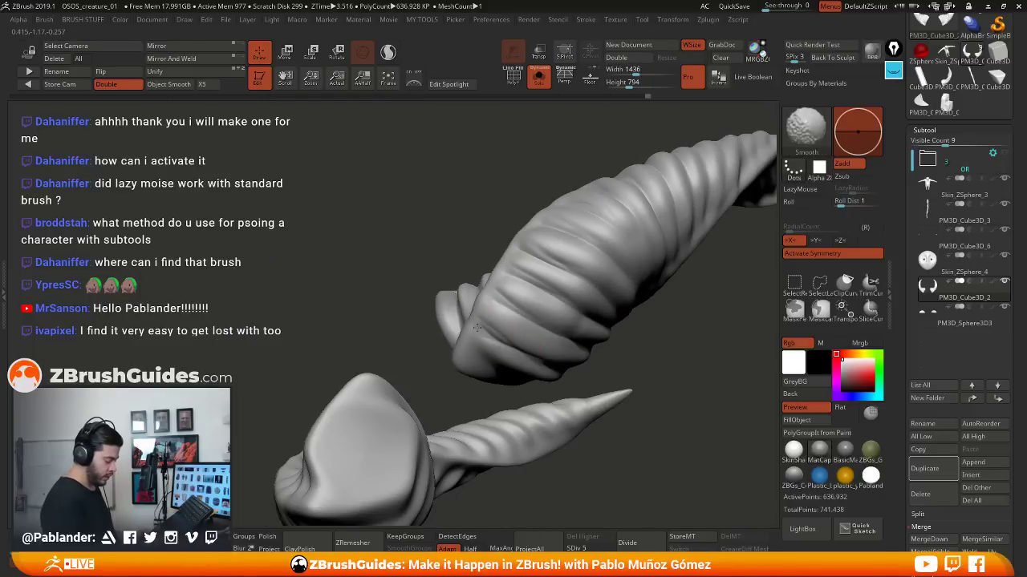
mouse_move(532, 329)
right_down()
mouse_move(640, 336)
mouse_move(565, 327)
mouse_move(609, 239)
mouse_move(545, 192)
mouse_move(579, 265)
mouse_move(627, 288)
mouse_move(559, 303)
right_up()
right_drag(596, 271, 515, 288)
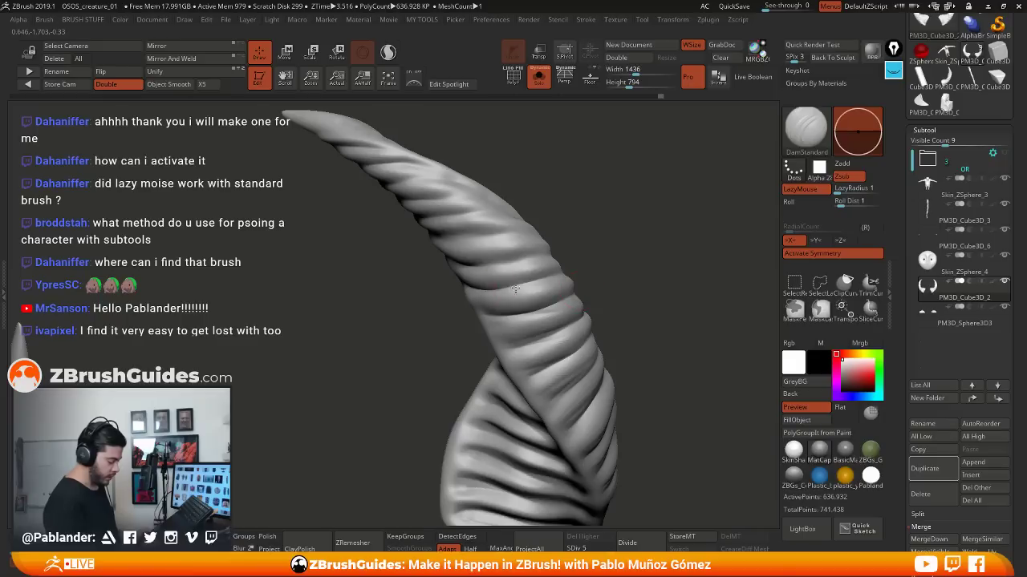
right_drag(580, 235, 602, 222)
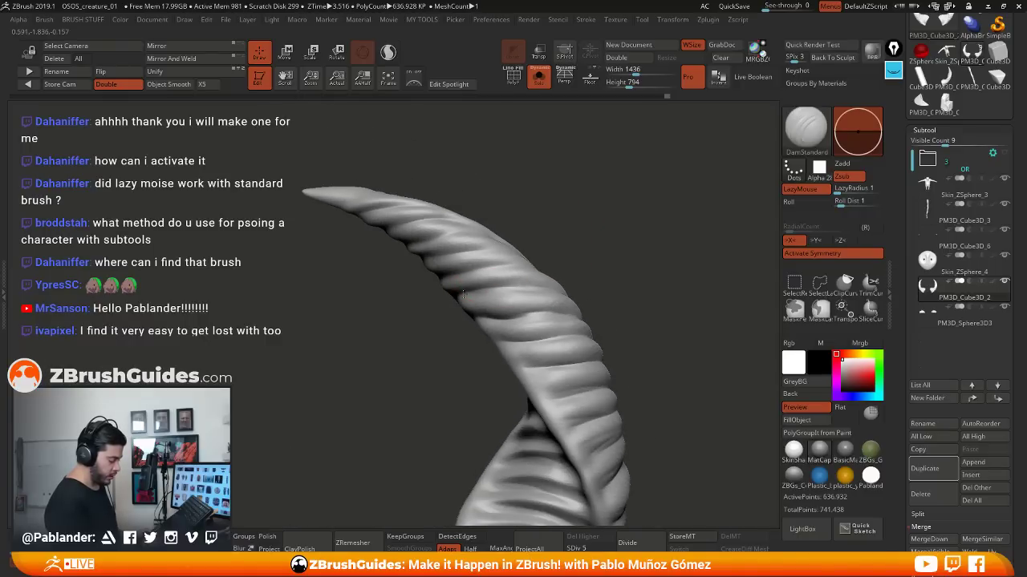
right_drag(561, 267, 568, 248)
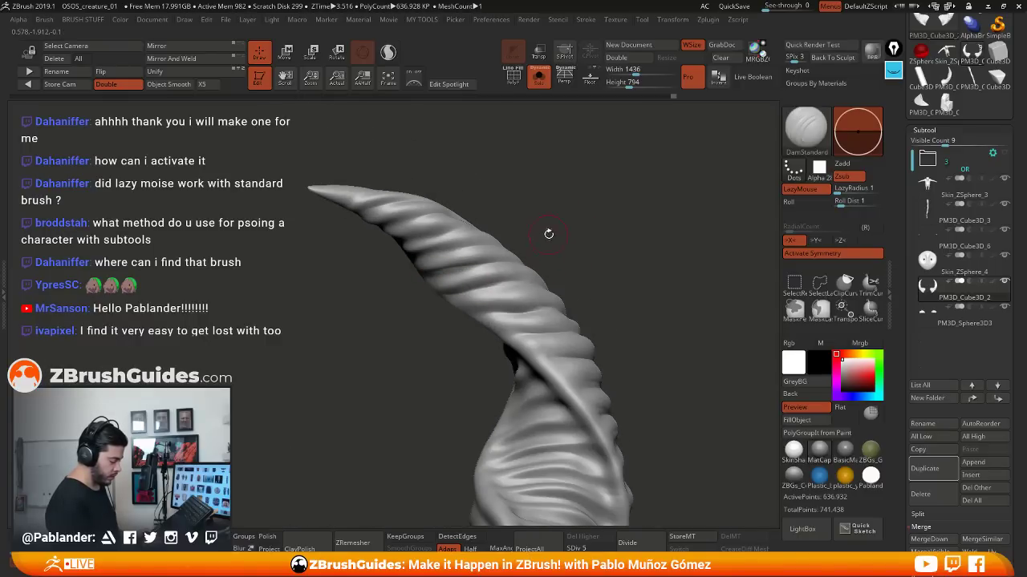
drag(438, 251, 487, 226)
ctrl+right_drag(527, 199, 566, 224)
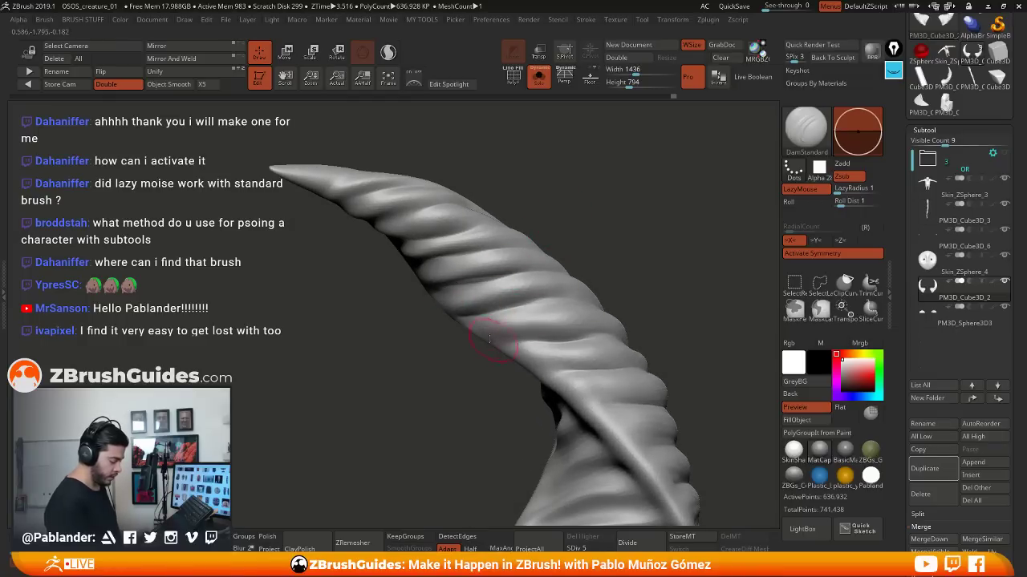
drag(597, 263, 592, 293)
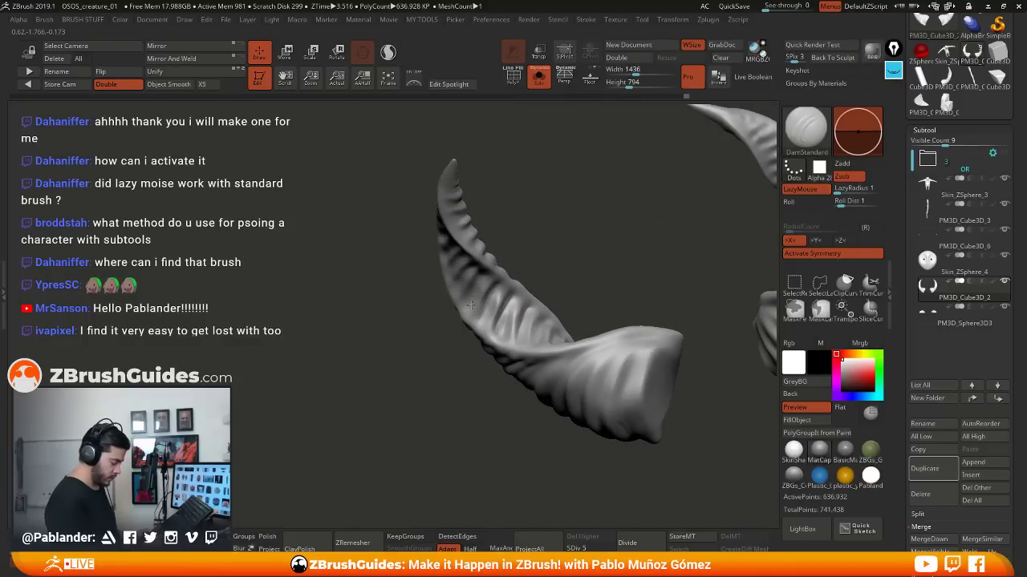
Carve creases between the ridges of the lower horn, from the edge of its cut base up to the twist
right_drag(471, 305, 553, 338)
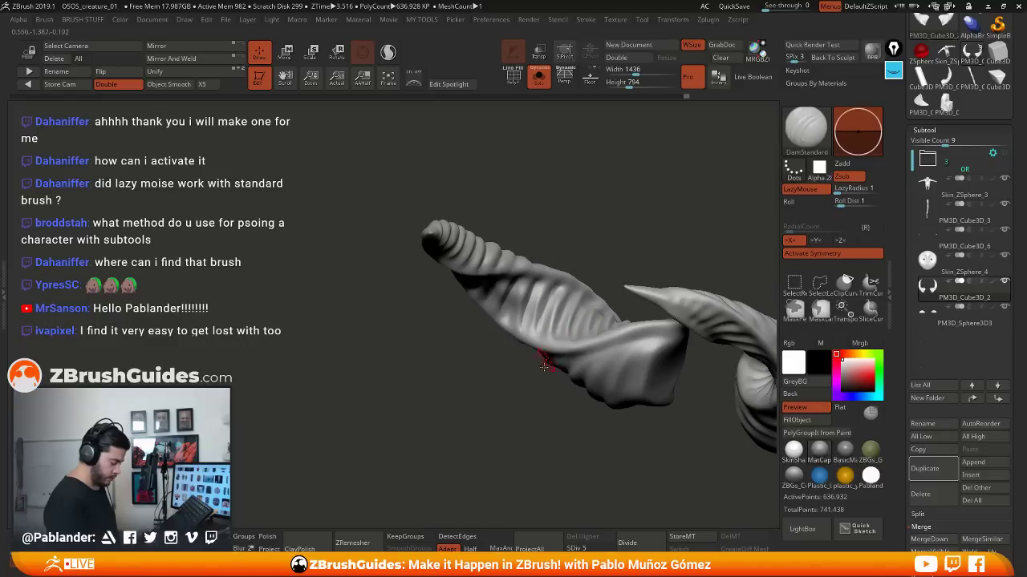
mouse_move(543, 367)
mouse_down()
mouse_move(625, 337)
mouse_move(669, 288)
mouse_up()
drag(625, 318, 579, 318)
drag(660, 305, 683, 281)
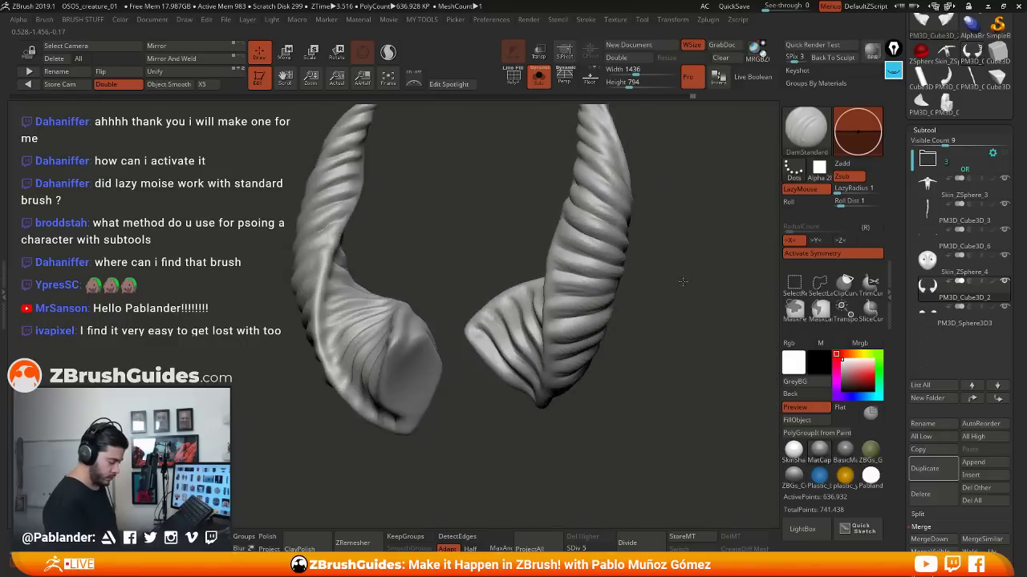
right_drag(683, 281, 550, 271)
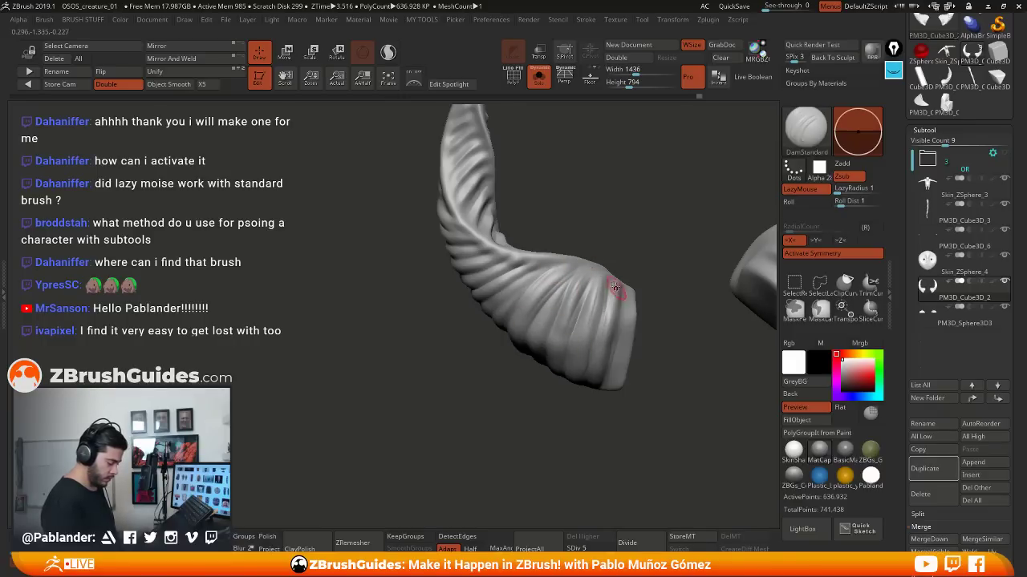
right_drag(614, 324, 657, 284)
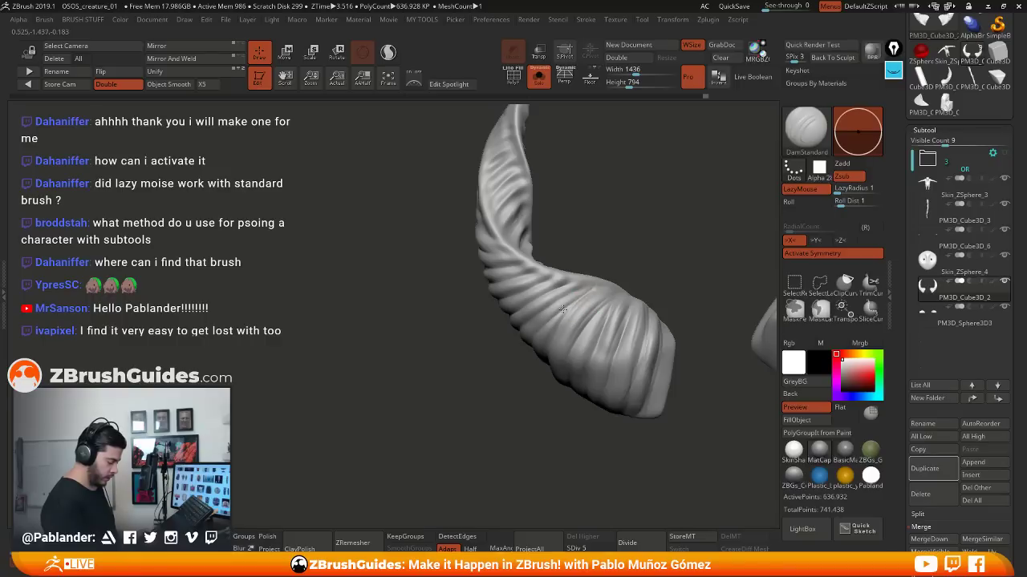
right_drag(583, 284, 573, 283)
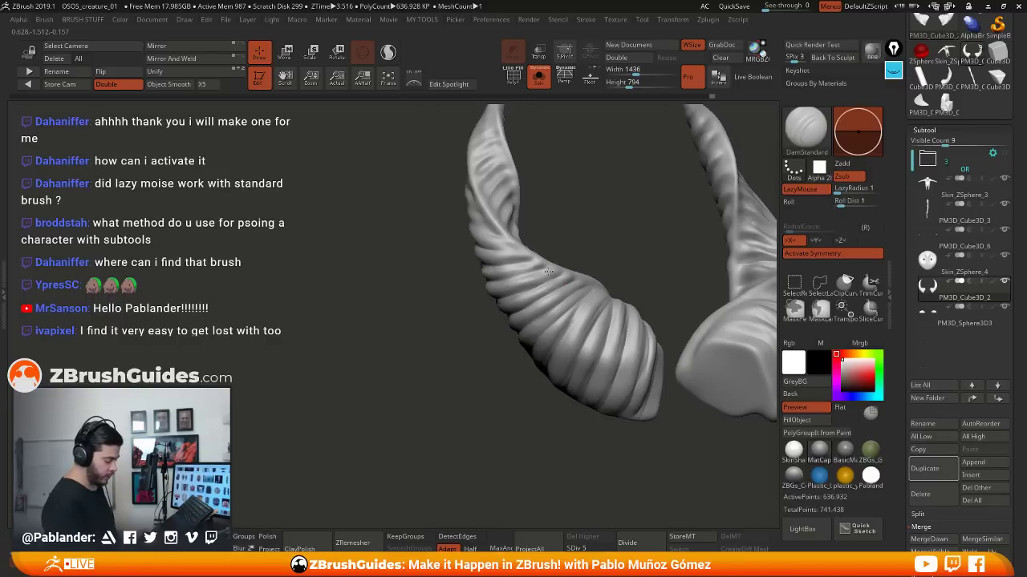
right_drag(485, 281, 468, 253)
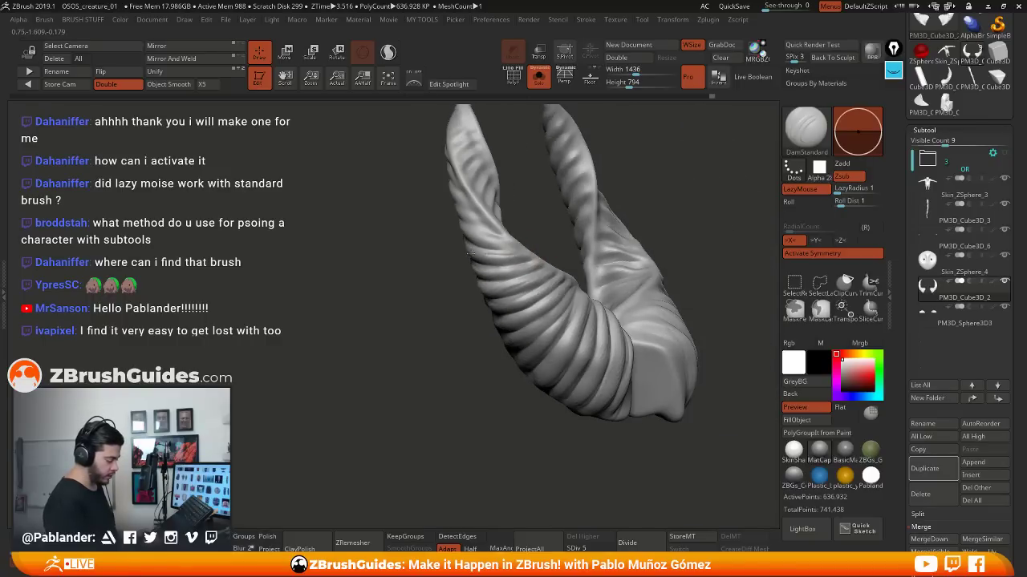
Deepen the creases between the ridges that wrap around the horn's shaft above the base
right_drag(597, 232, 492, 238)
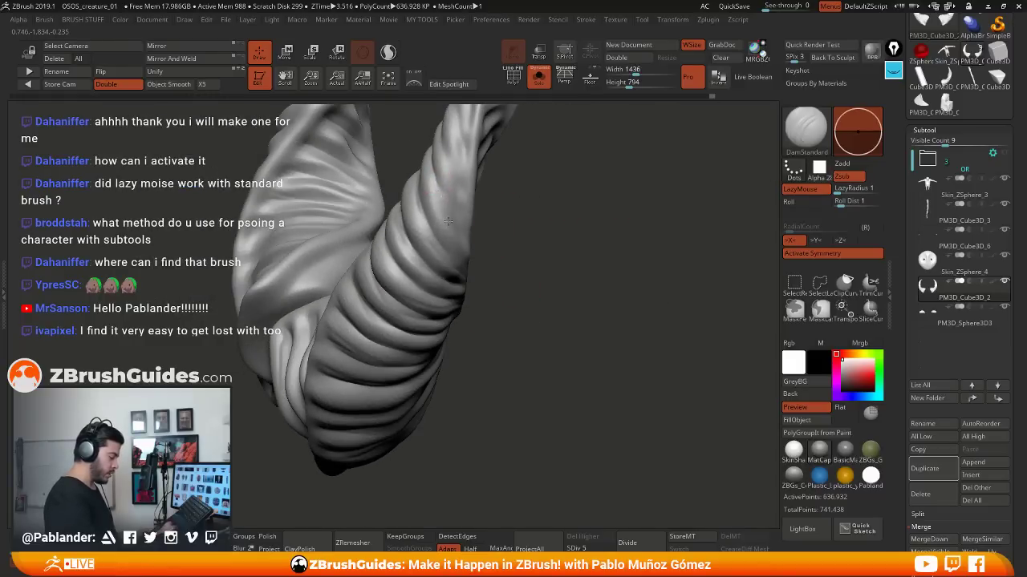
right_drag(495, 194, 473, 237)
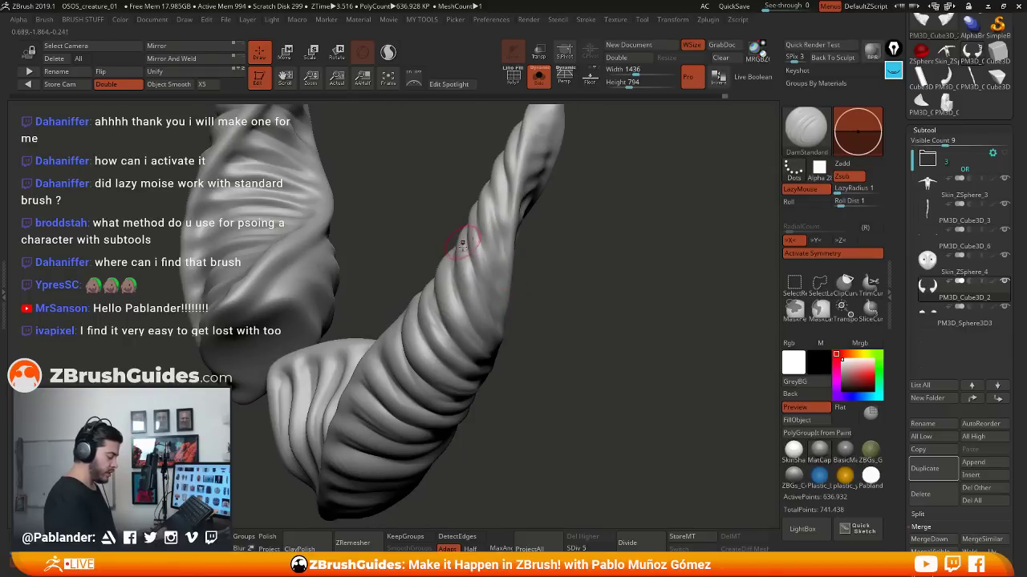
right_drag(562, 211, 535, 219)
right_drag(532, 290, 538, 295)
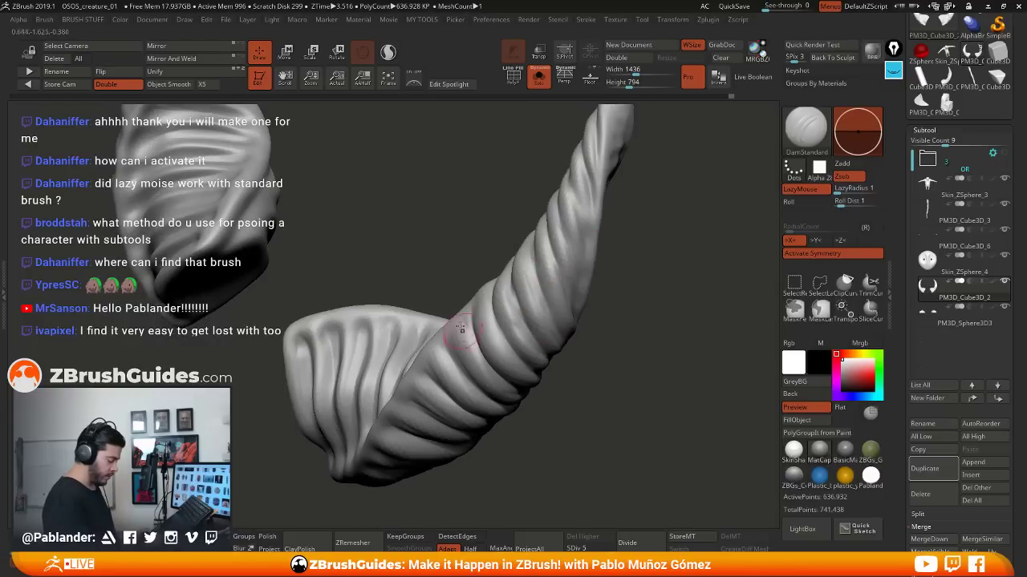
right_drag(507, 360, 506, 305)
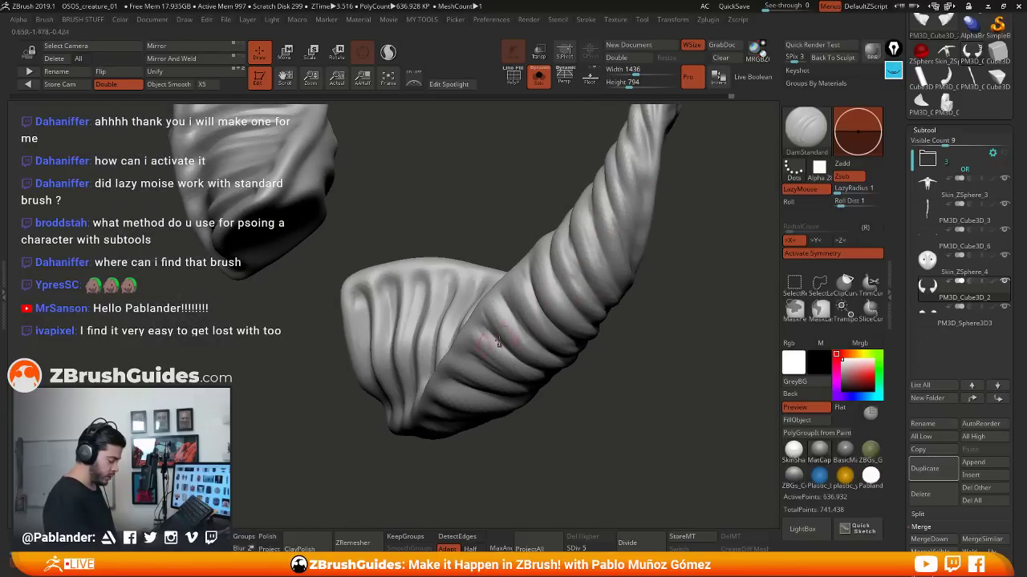
mouse_move(498, 343)
right_down()
mouse_move(474, 289)
mouse_move(503, 345)
right_up()
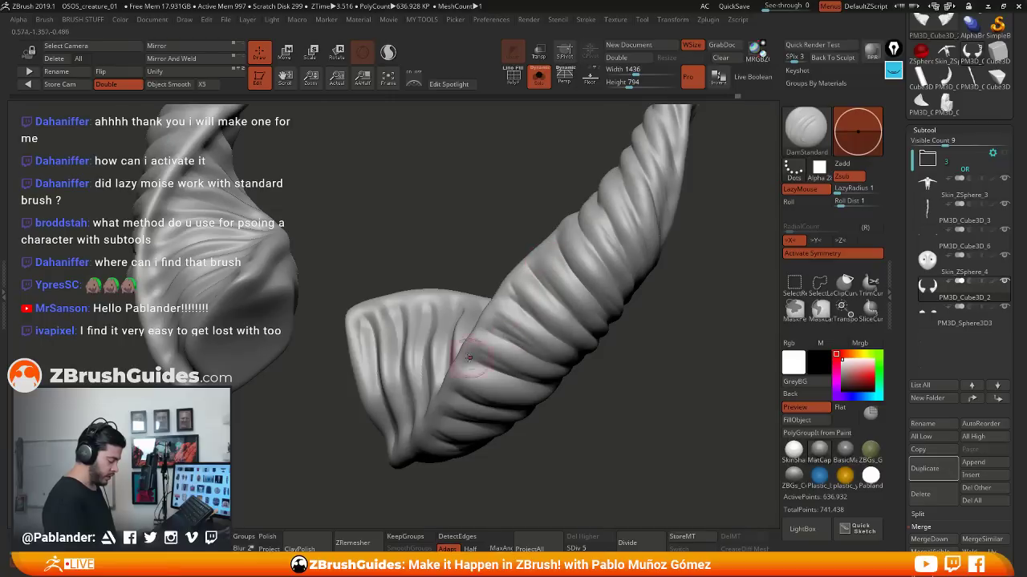
Sharpen the creases between the ridges on the flared front of the horn's base and check both horns from the front
drag(605, 398, 499, 265)
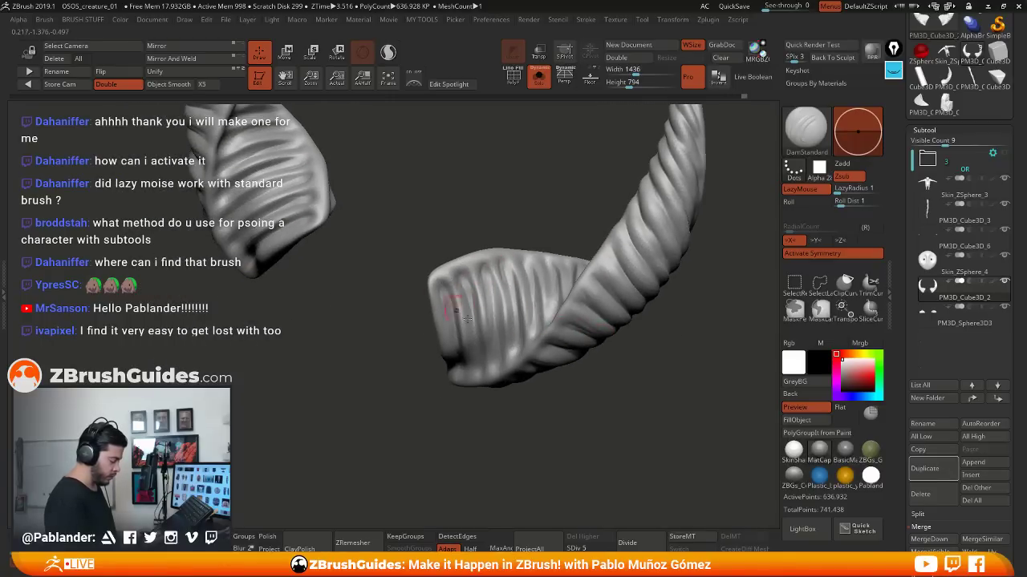
shift+drag(521, 229, 553, 241)
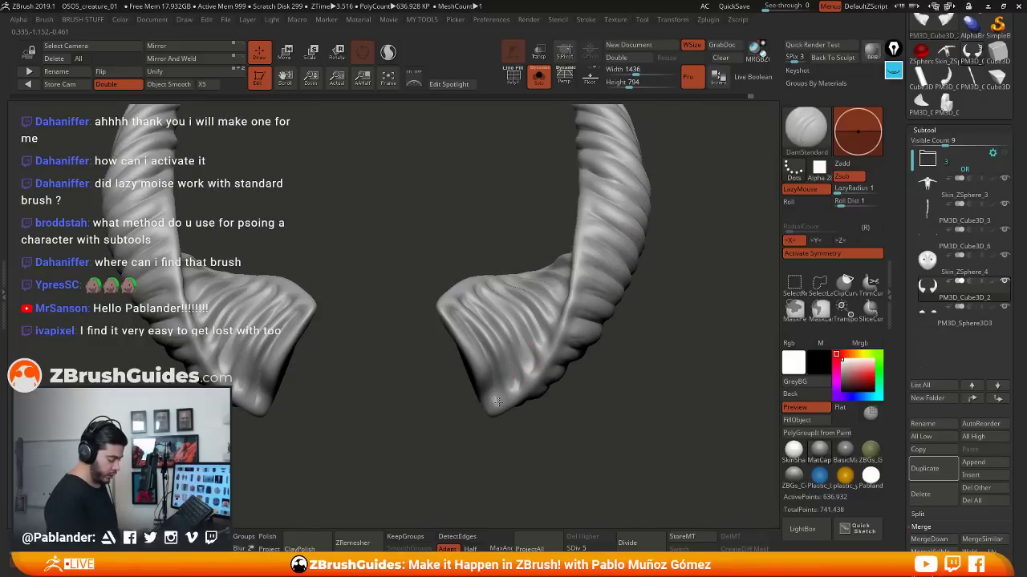
right_drag(550, 295, 554, 327)
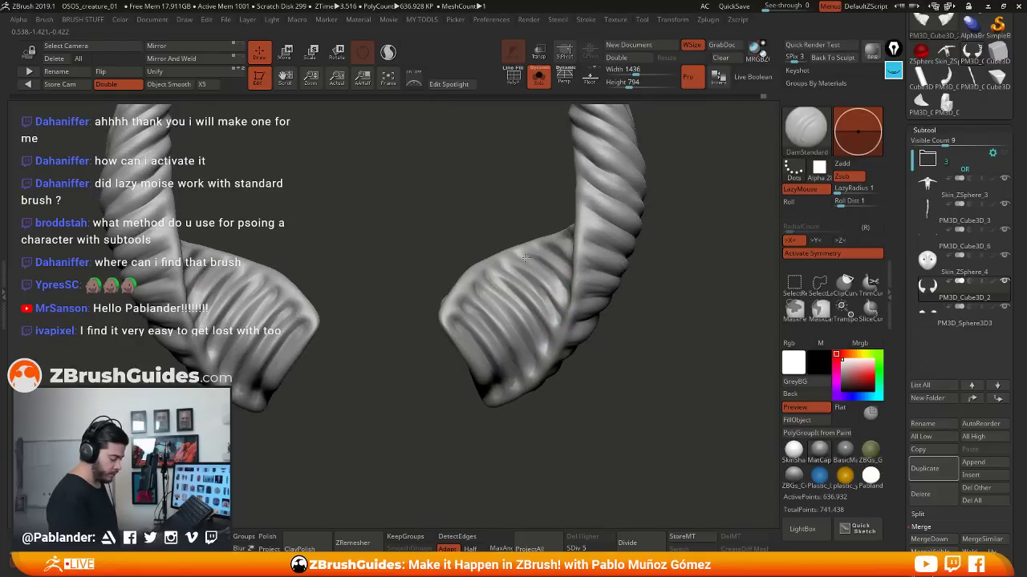
right_drag(637, 268, 525, 245)
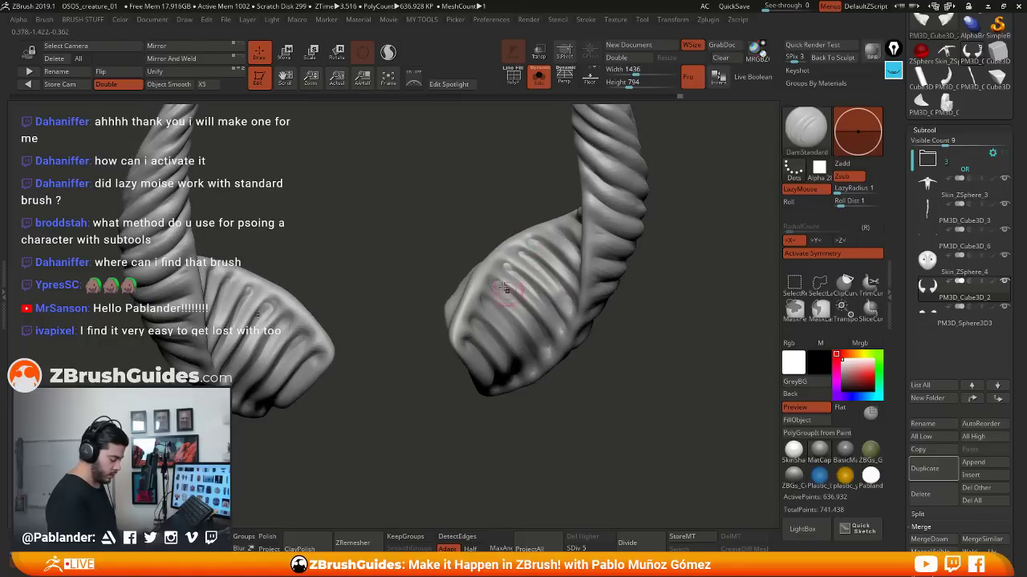
right_drag(650, 241, 686, 289)
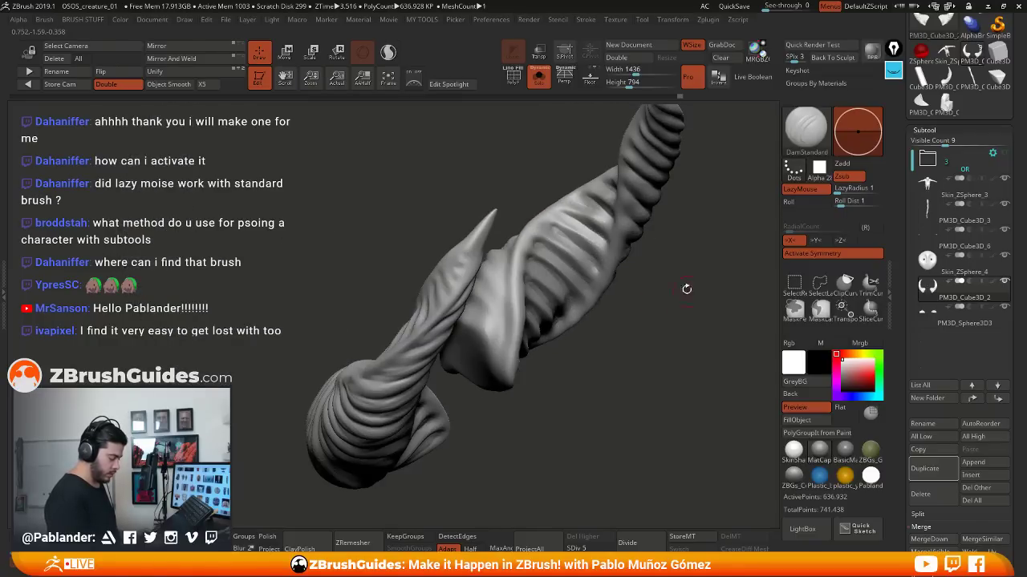
right_drag(600, 240, 636, 333)
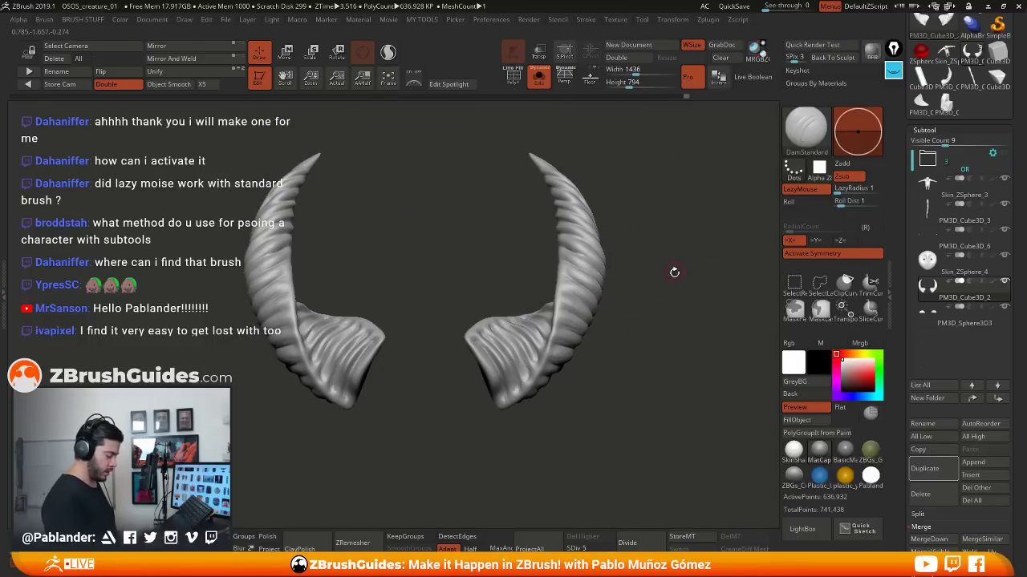
right_drag(674, 273, 647, 272)
Switch to the PM_extra_standard brush and try a long stroke down the front of the horn across the ridges
key(space)
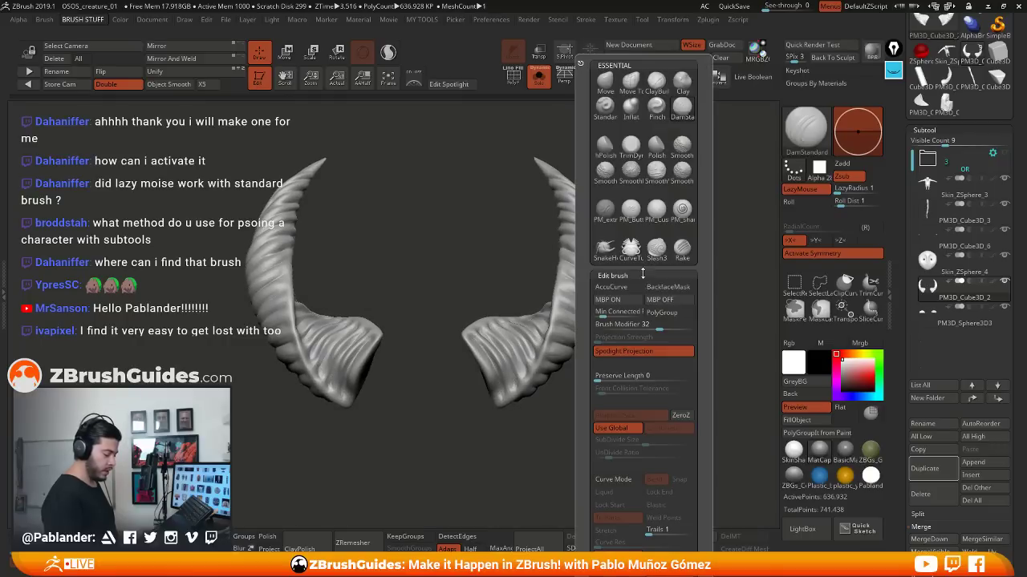
click(604, 210)
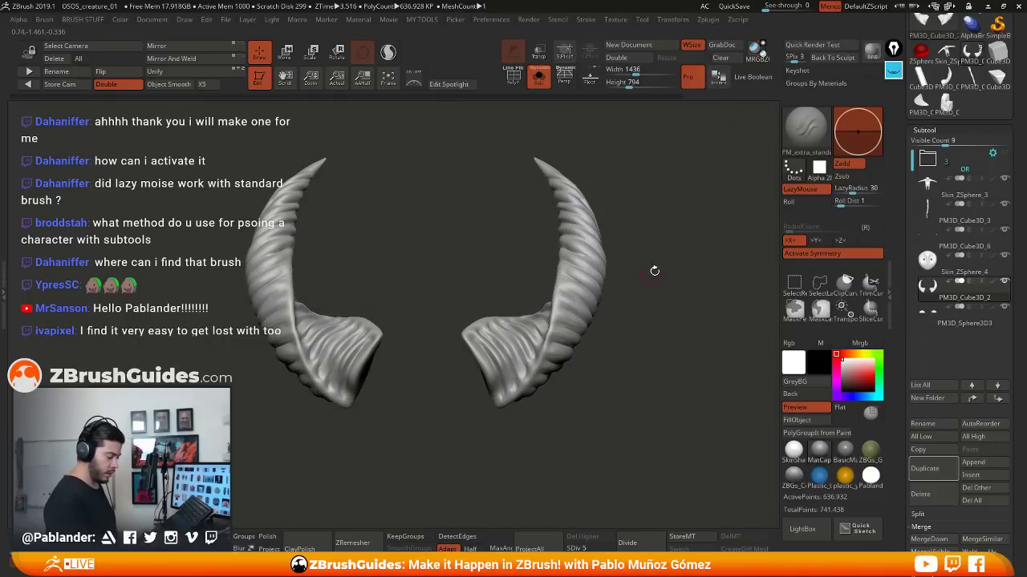
mouse_move(653, 280)
alt+mouse_down()
mouse_move(646, 261)
mouse_move(648, 309)
alt+mouse_up()
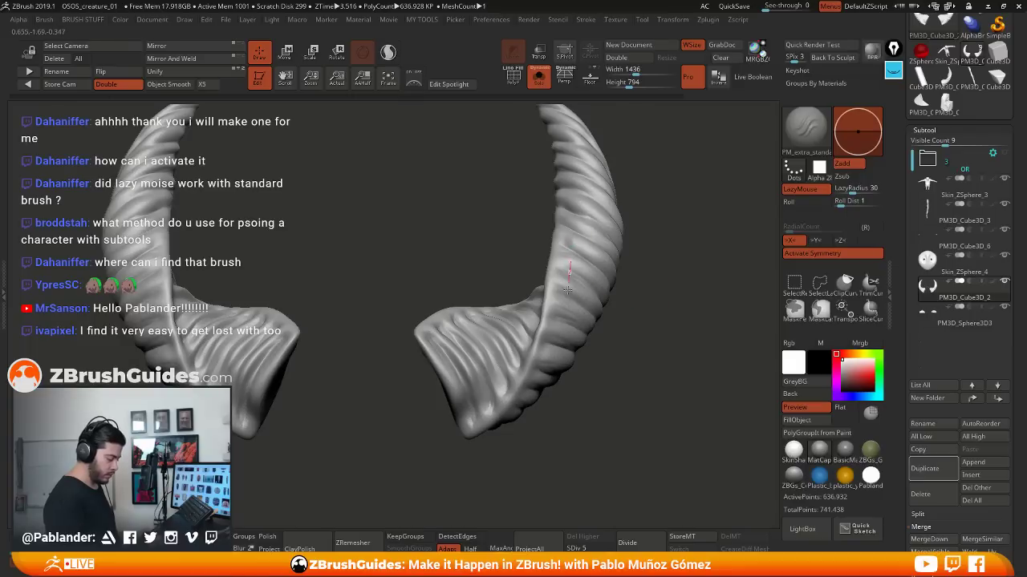
drag(569, 268, 527, 421)
drag(647, 291, 660, 280)
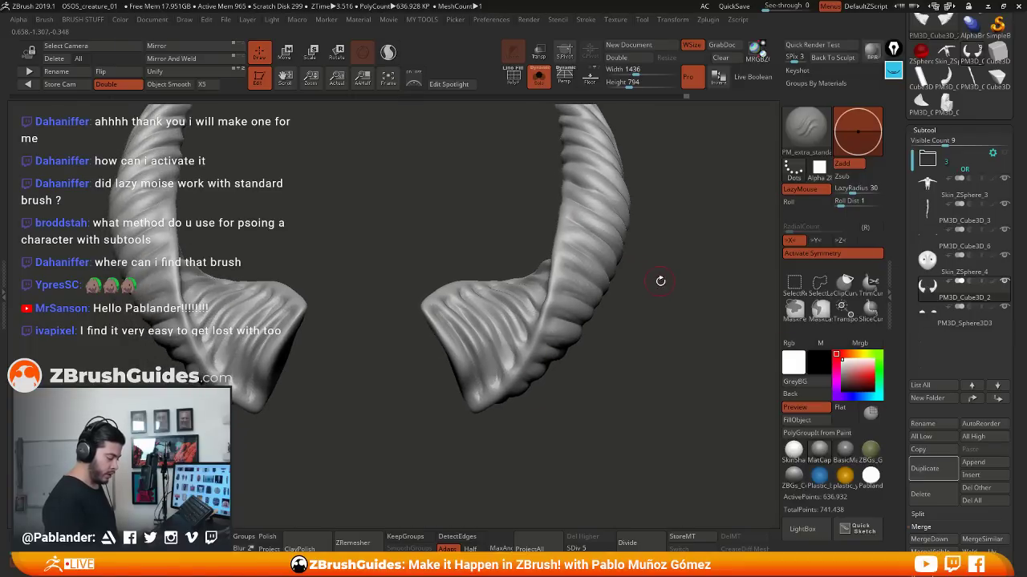
Turn LazyMouse off, try a freehand stroke down the horn across the ridges, and undo it
click(800, 190)
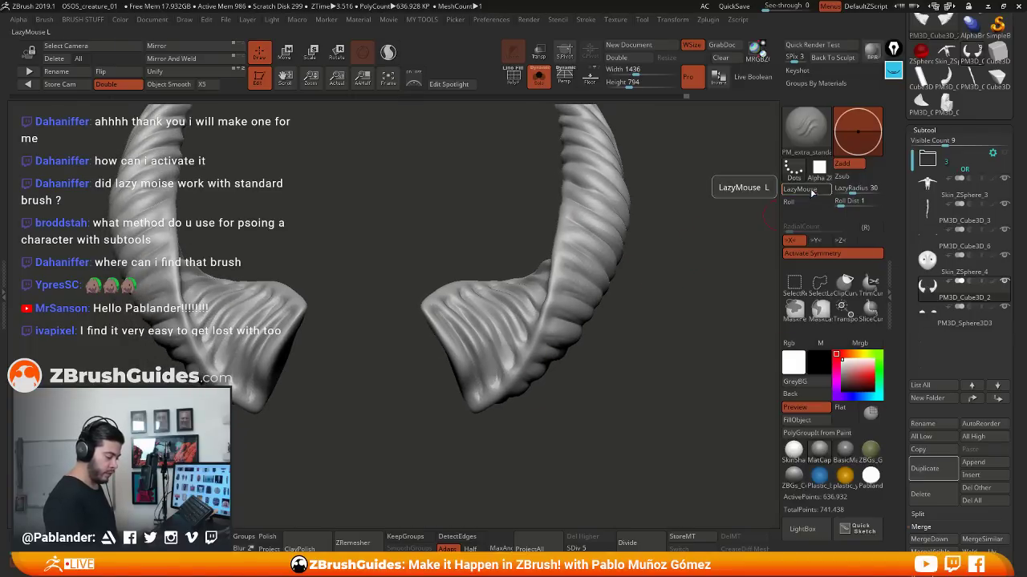
drag(598, 170, 550, 355)
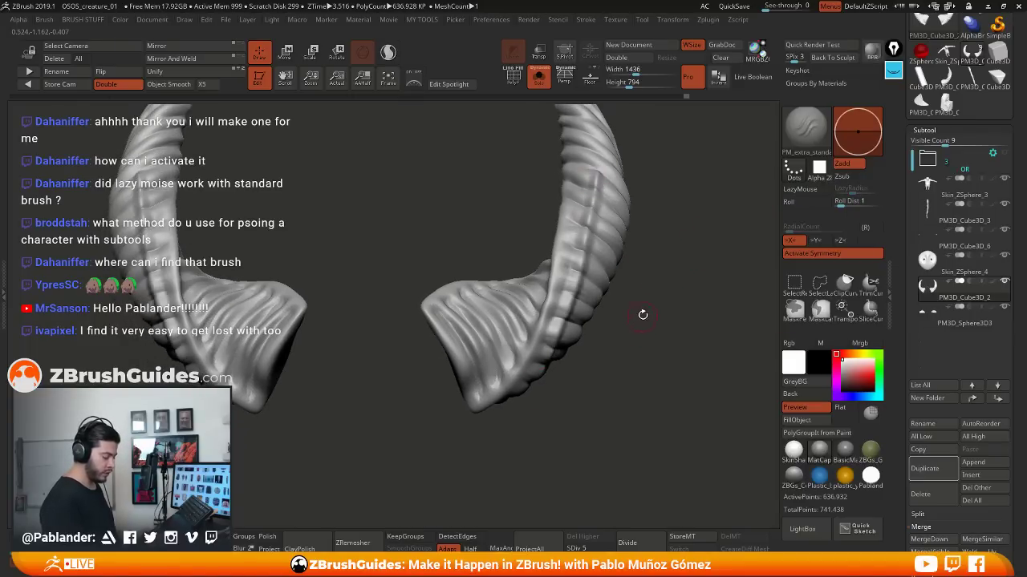
key(ctrl+z)
key(space)
drag(673, 210, 664, 211)
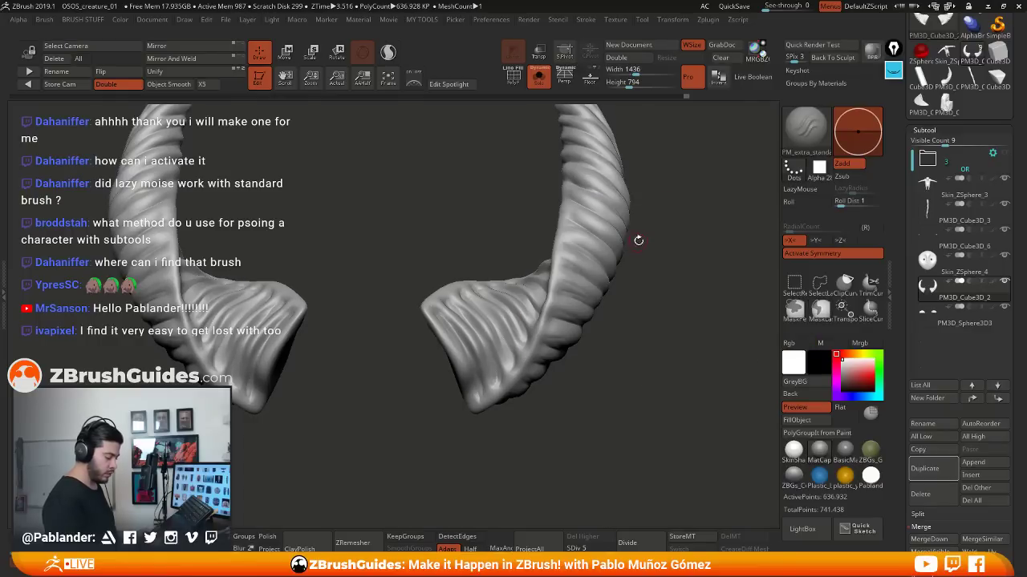
key(ctrl+z)
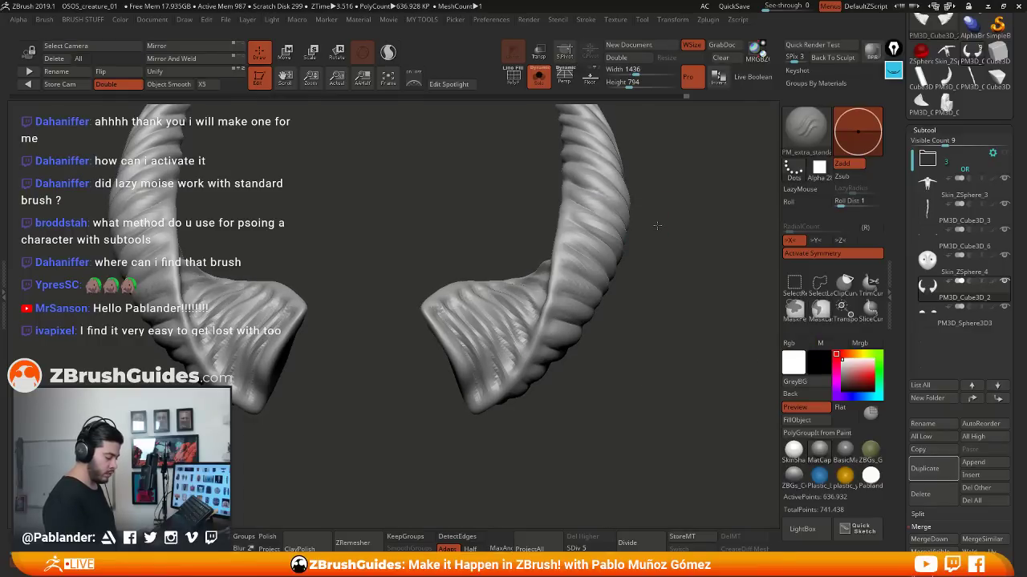
key(ctrl+z)
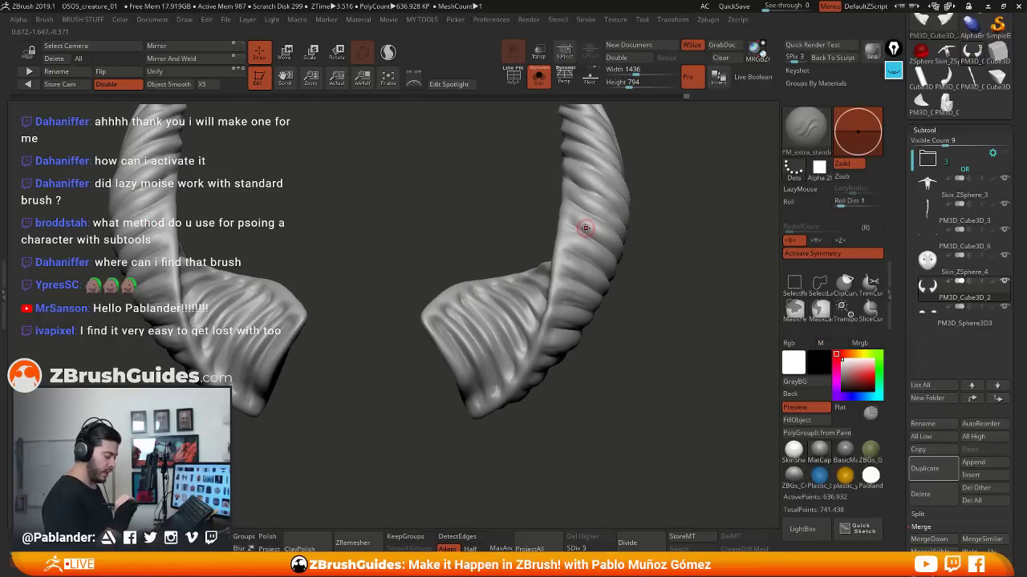
Try a thin PM_extra_standard stroke along the horn's twisting edge where the shaft meets the base
alt+right_drag(591, 265, 623, 227)
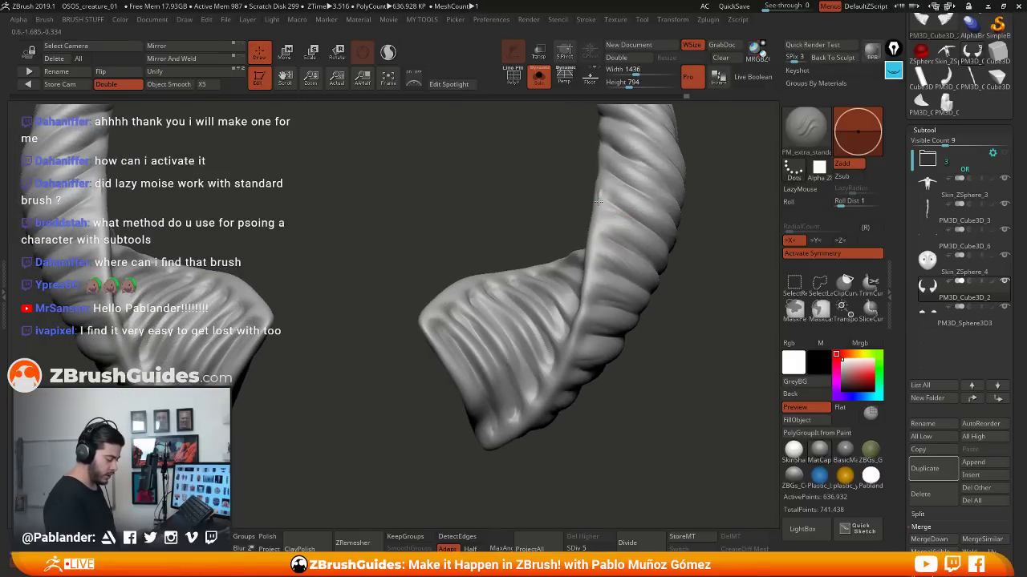
drag(595, 230, 592, 265)
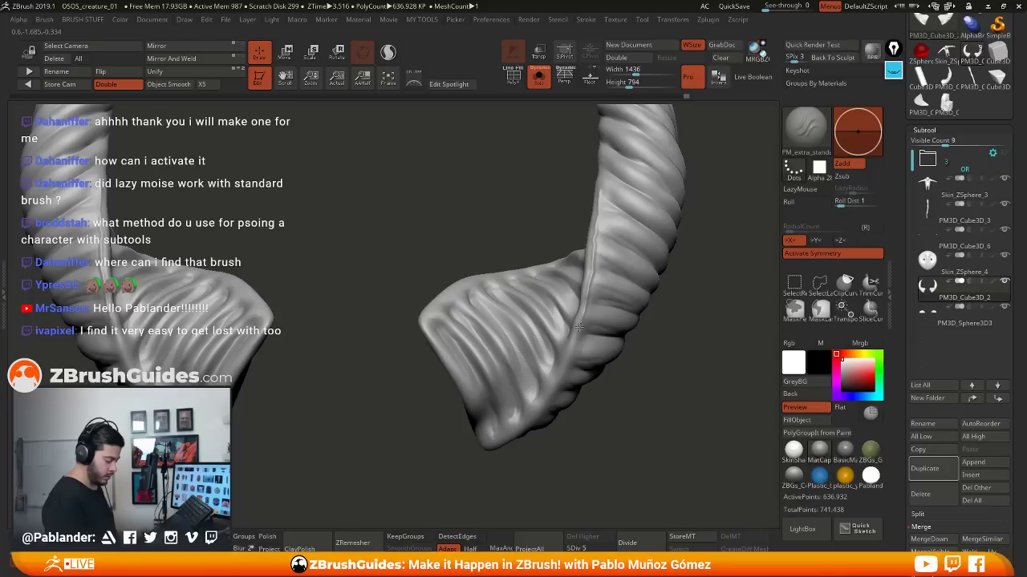
mouse_move(579, 327)
shift+mouse_down()
mouse_move(594, 314)
mouse_move(580, 176)
shift+mouse_up()
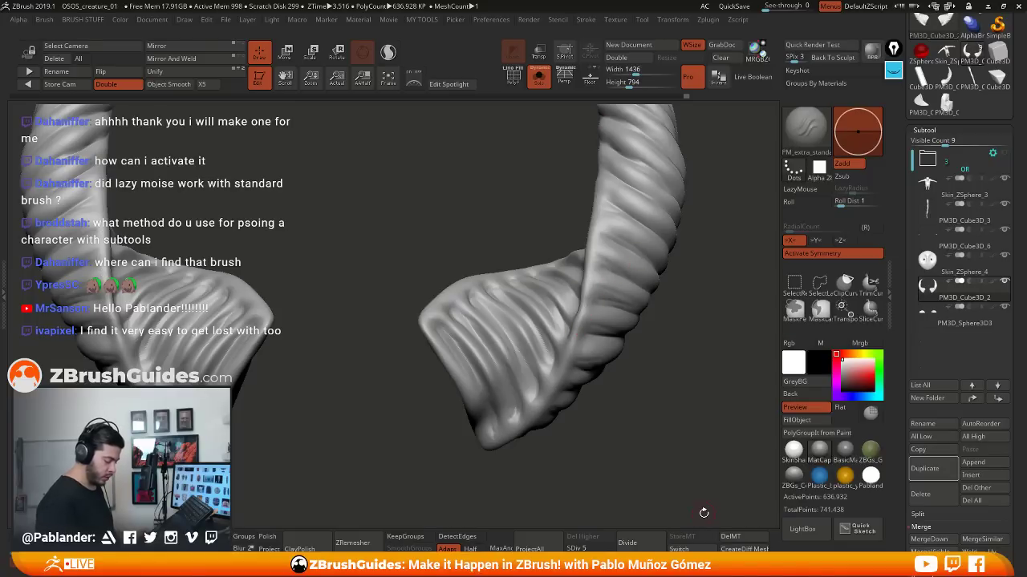
Draw thin PM_extra_standard strokes along the horn's twisting edge, from the shaft down to the lower corner of the flared base
drag(598, 211, 577, 323)
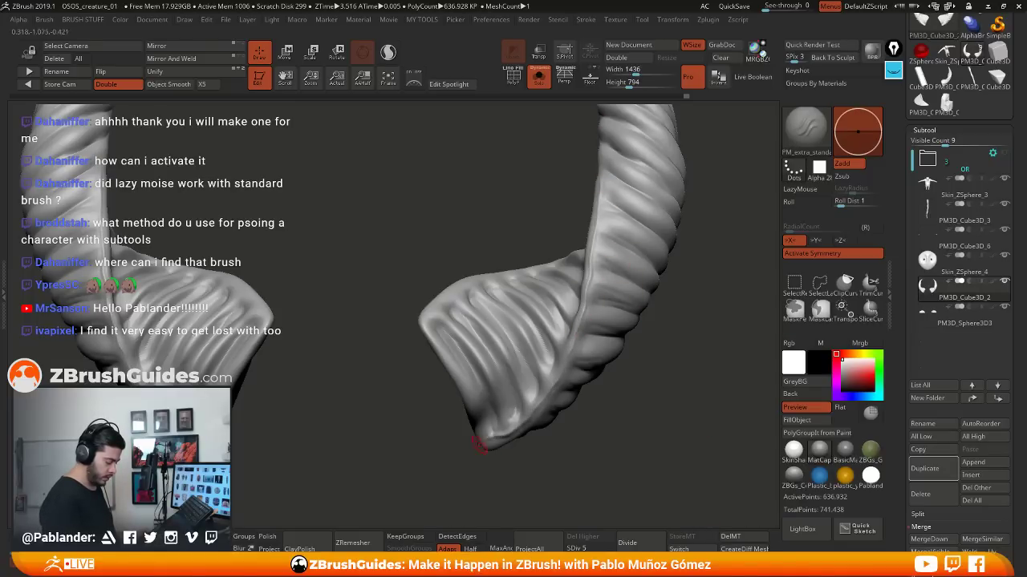
drag(562, 456, 572, 232)
mouse_move(581, 180)
mouse_down()
mouse_move(548, 258)
mouse_move(491, 305)
mouse_move(472, 303)
mouse_move(491, 315)
mouse_up()
alt+right_drag(587, 239, 571, 300)
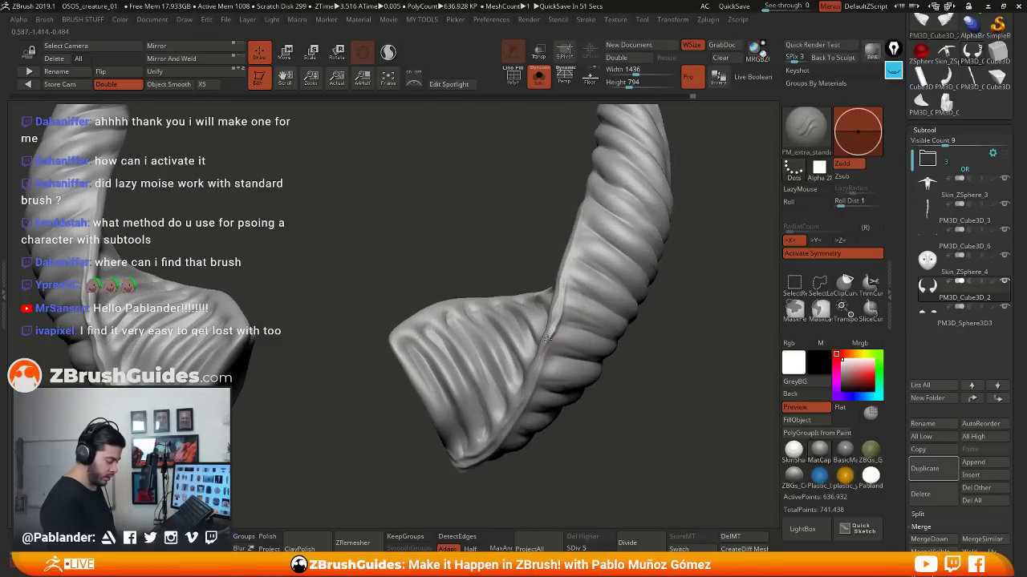
key(shift)
drag(592, 407, 621, 383)
drag(595, 343, 629, 352)
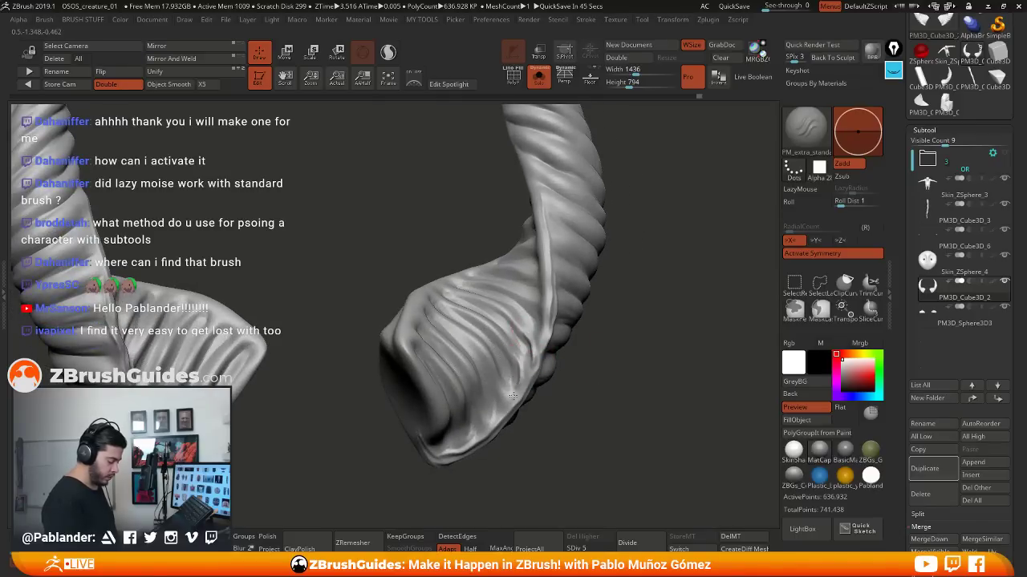
Blend the raised edge line into the ridges of the flared base with short strokes and smoothing, down to its lower corner
mouse_move(518, 393)
right_down()
mouse_move(607, 337)
mouse_move(545, 348)
right_up()
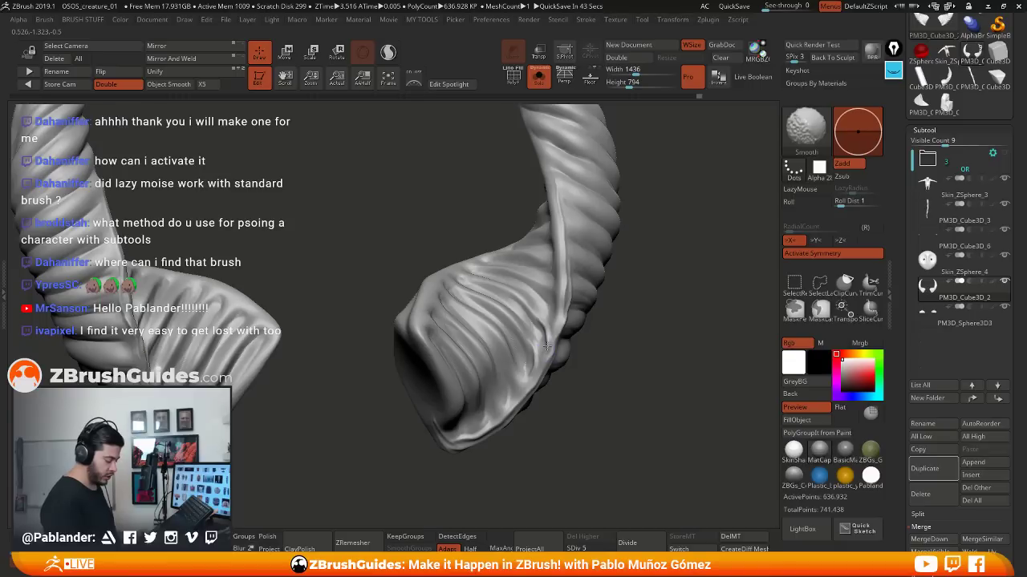
drag(547, 347, 543, 358)
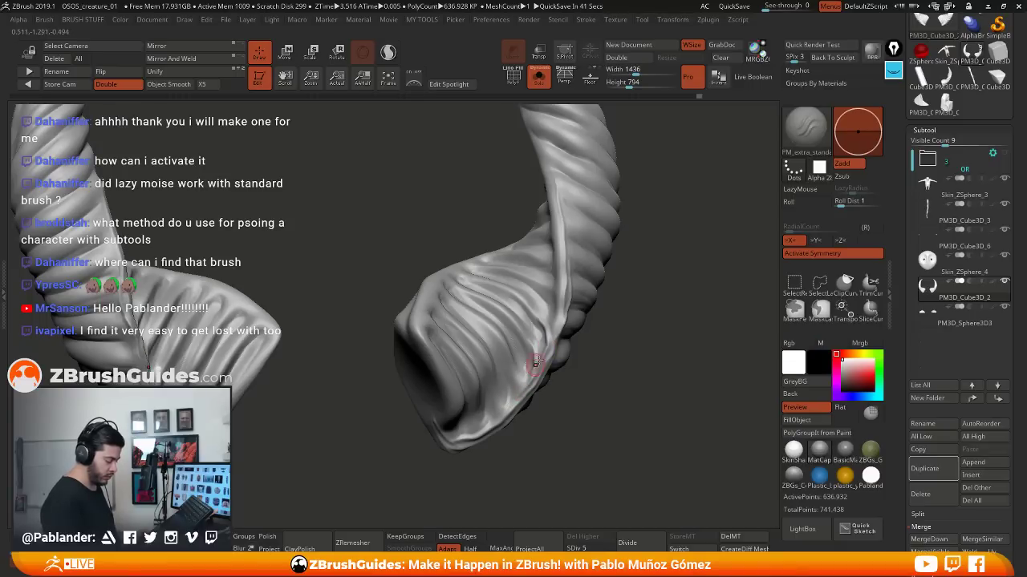
key(shift)
right_drag(546, 345, 618, 334)
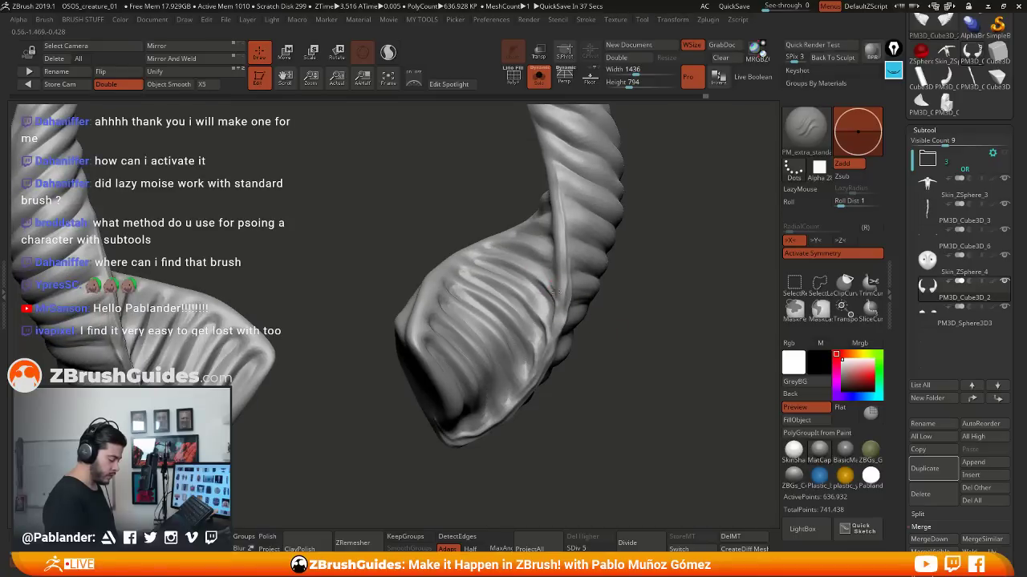
right_drag(553, 333, 564, 314)
key(shift)
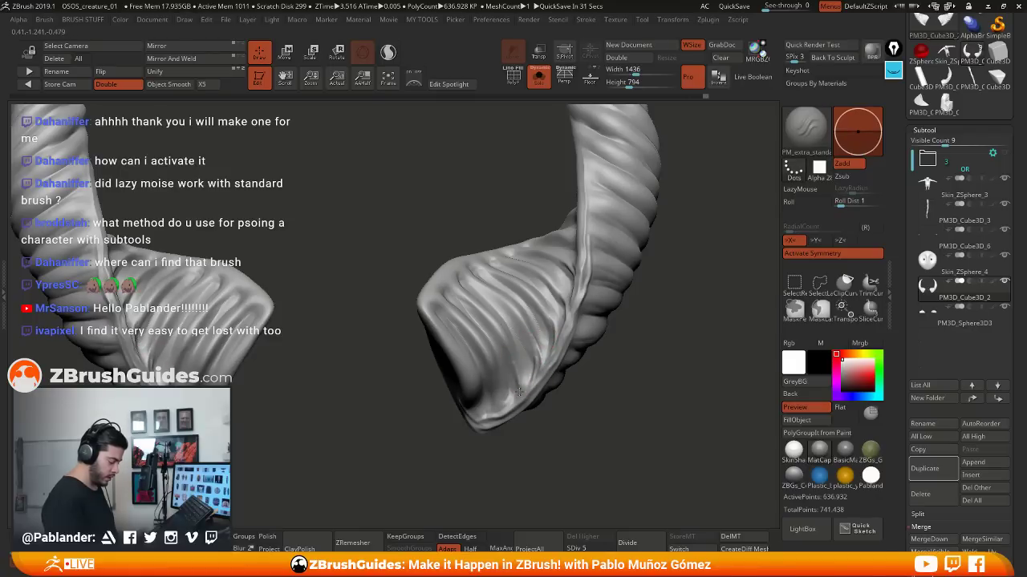
mouse_move(516, 364)
right_down()
mouse_move(554, 355)
mouse_move(542, 351)
mouse_move(569, 316)
right_up()
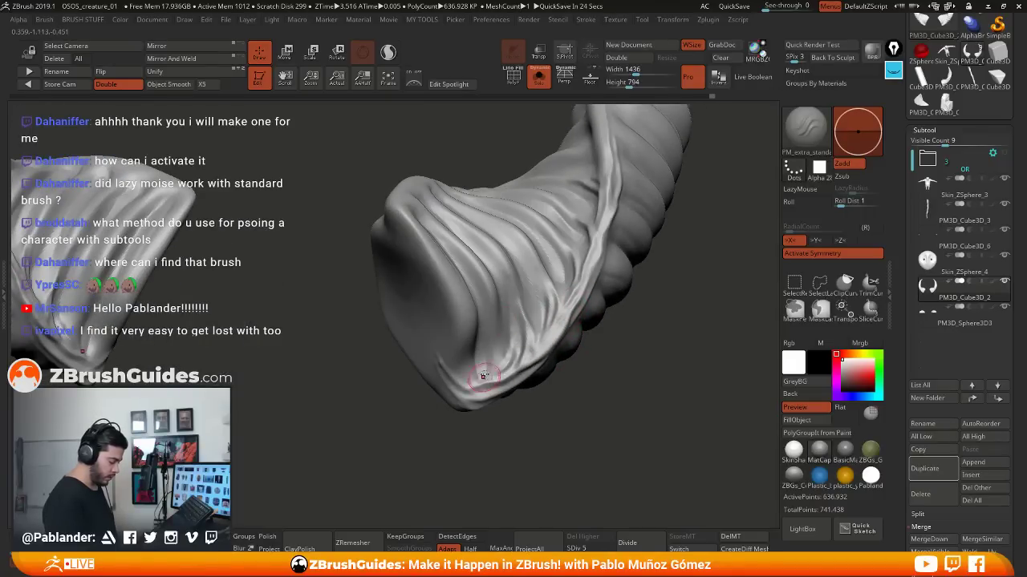
right_drag(491, 361, 546, 261)
Extend the thin raised line up the shaft's twisting edge above the base and smooth its upper section
drag(471, 171, 541, 330)
right_drag(572, 240, 465, 221)
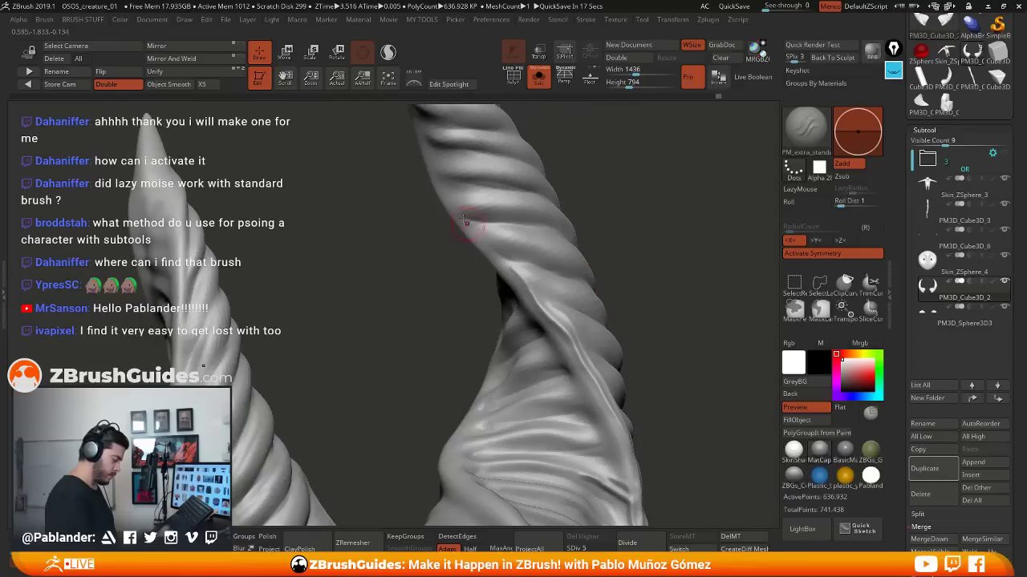
drag(441, 196, 532, 311)
shift+drag(507, 265, 542, 303)
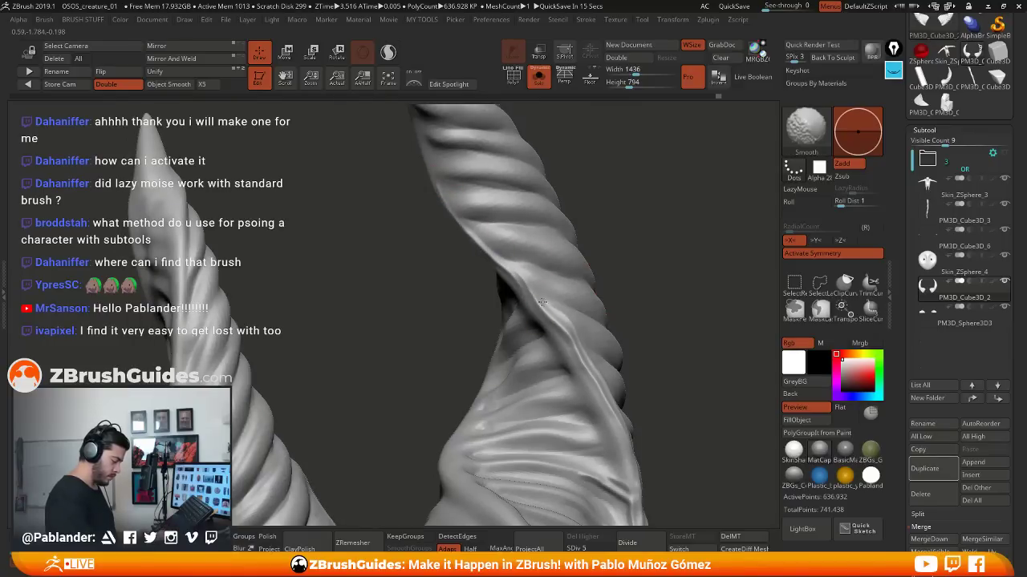
right_drag(541, 296, 662, 202)
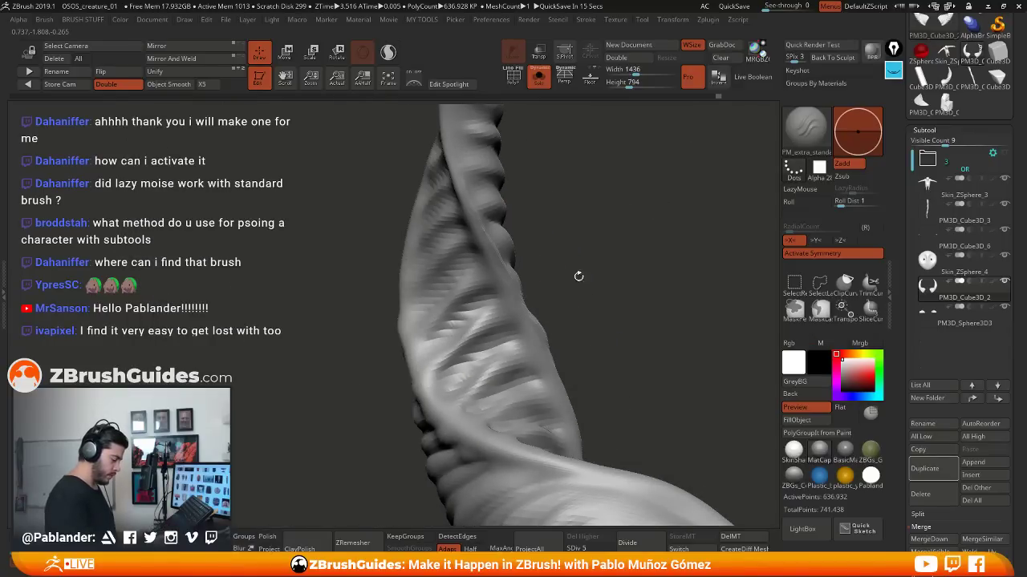
Add a thin raised line along the edge from the horn's tip down the upper shaft, smoothing it where needed
mouse_move(578, 276)
right_down()
mouse_move(612, 304)
mouse_move(573, 169)
mouse_move(596, 245)
mouse_move(557, 207)
right_up()
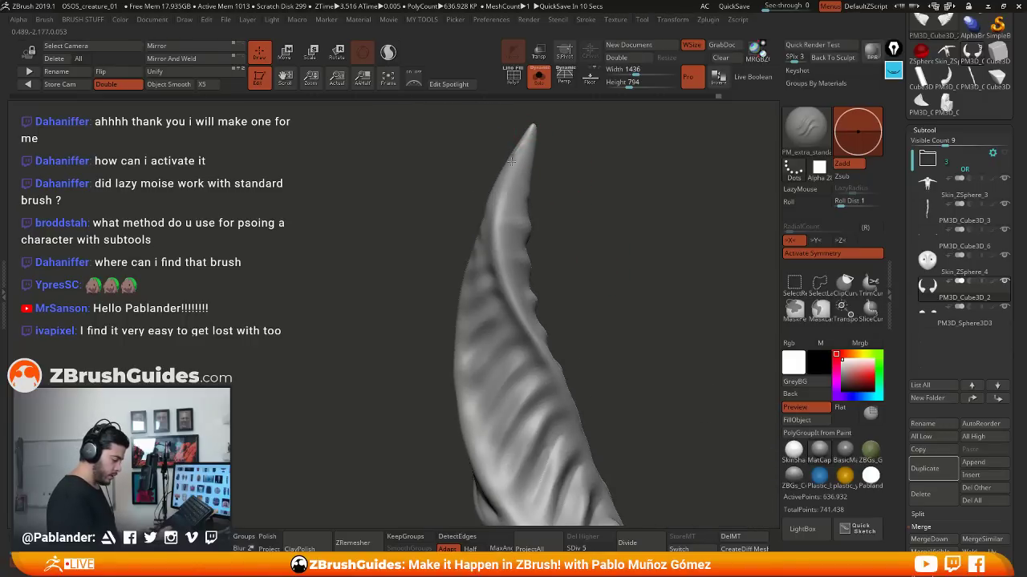
drag(512, 161, 495, 224)
right_drag(548, 318, 582, 220)
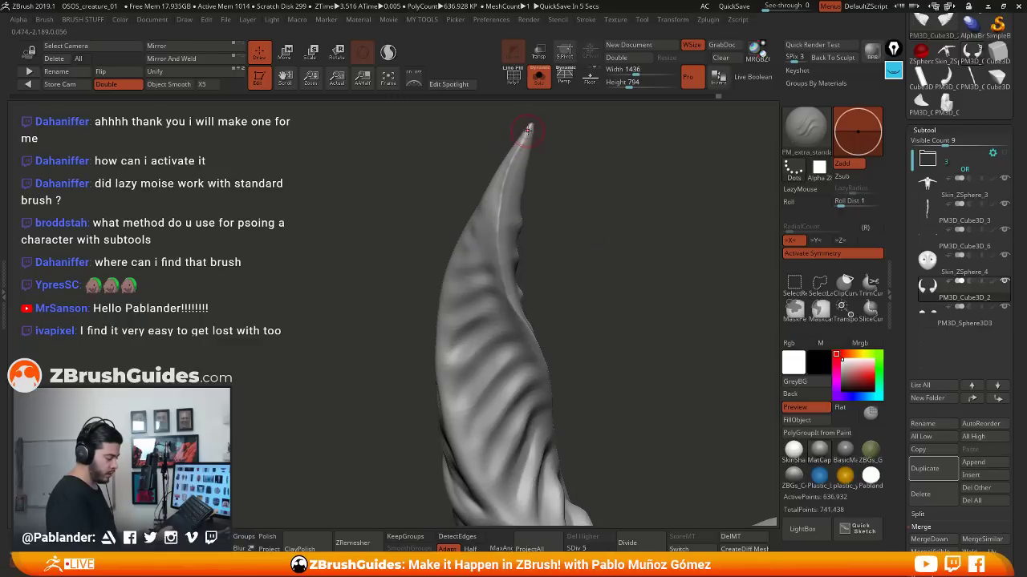
right_drag(548, 156, 518, 147)
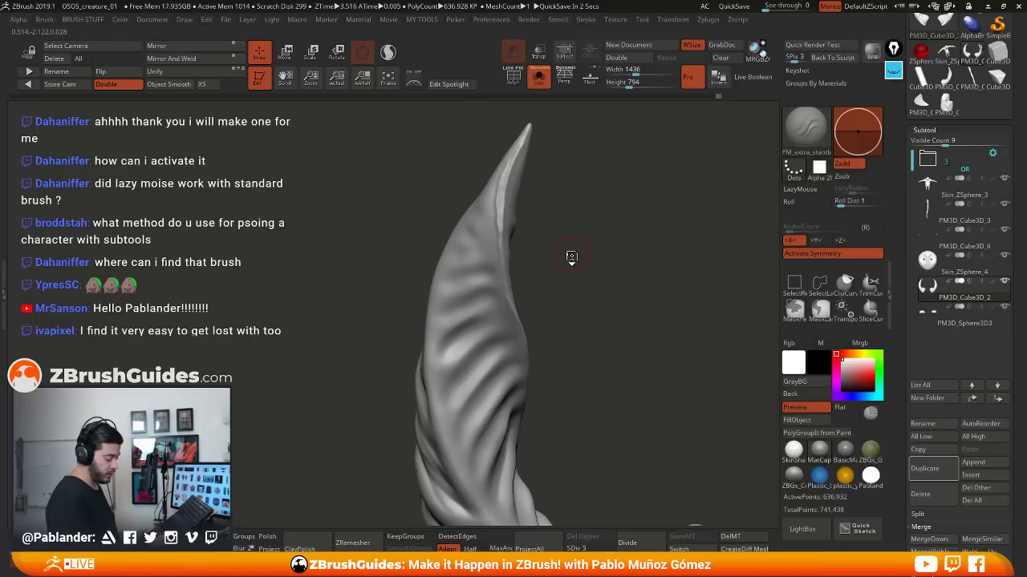
mouse_move(553, 245)
right_down()
mouse_move(575, 275)
mouse_move(559, 209)
mouse_move(491, 222)
right_up()
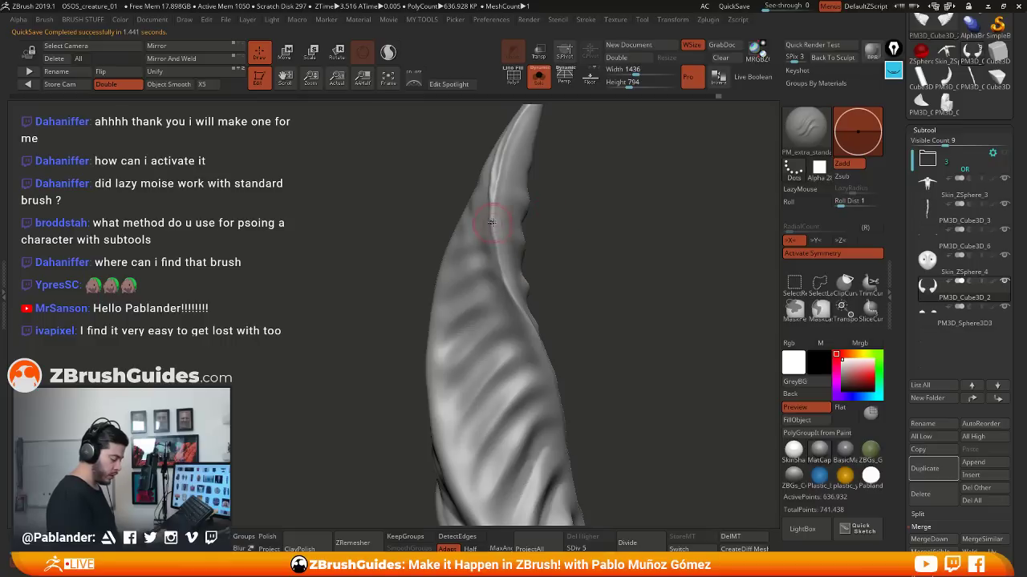
key(shift)
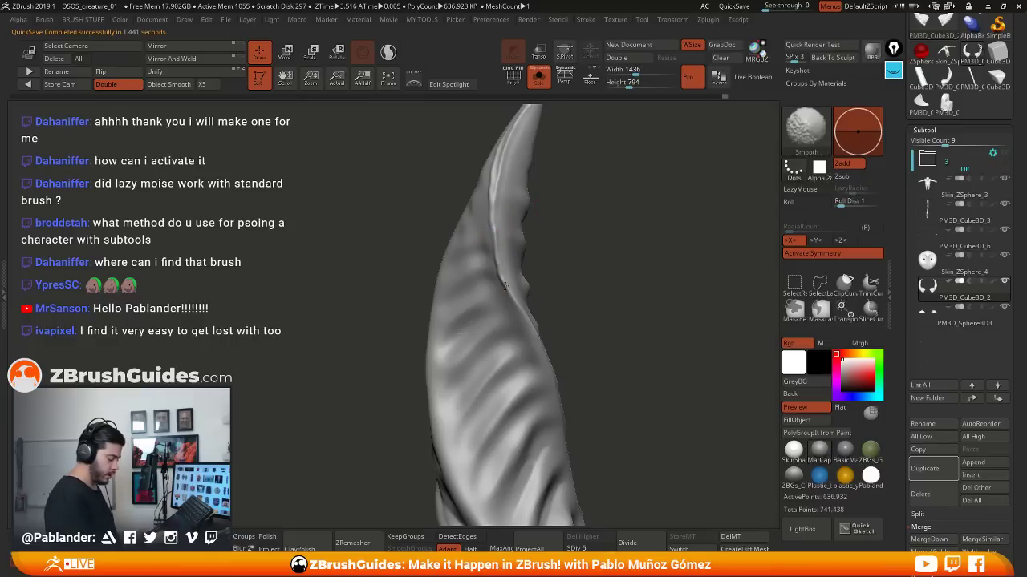
Continue the raised edge line down the middle of the shaft to connect the tip section with the base section
mouse_move(566, 283)
right_down()
mouse_move(534, 248)
mouse_move(501, 247)
mouse_move(478, 210)
right_up()
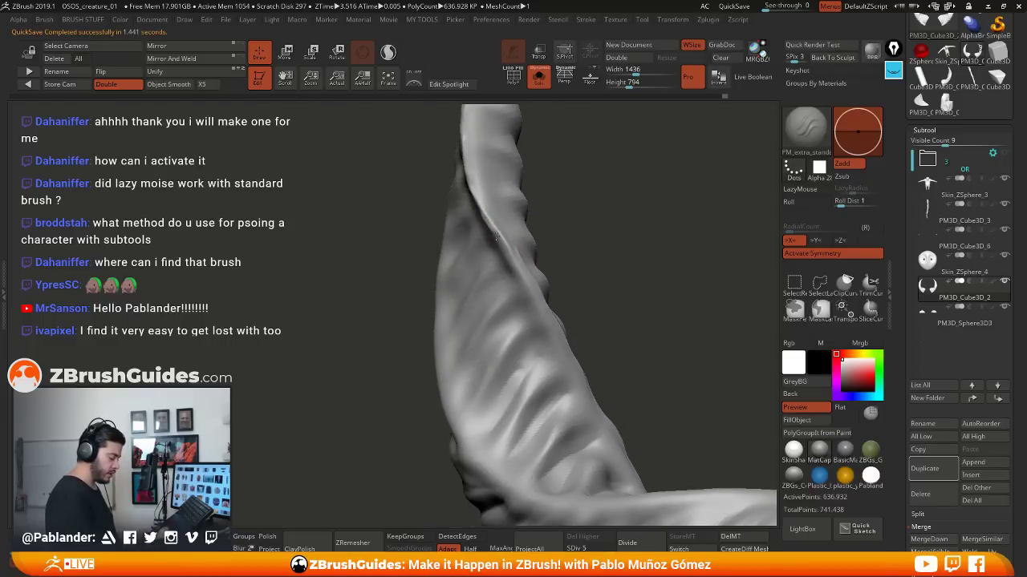
mouse_move(560, 193)
right_down()
mouse_move(525, 237)
mouse_move(543, 234)
mouse_move(513, 245)
mouse_move(490, 238)
mouse_move(574, 180)
mouse_move(532, 248)
right_up()
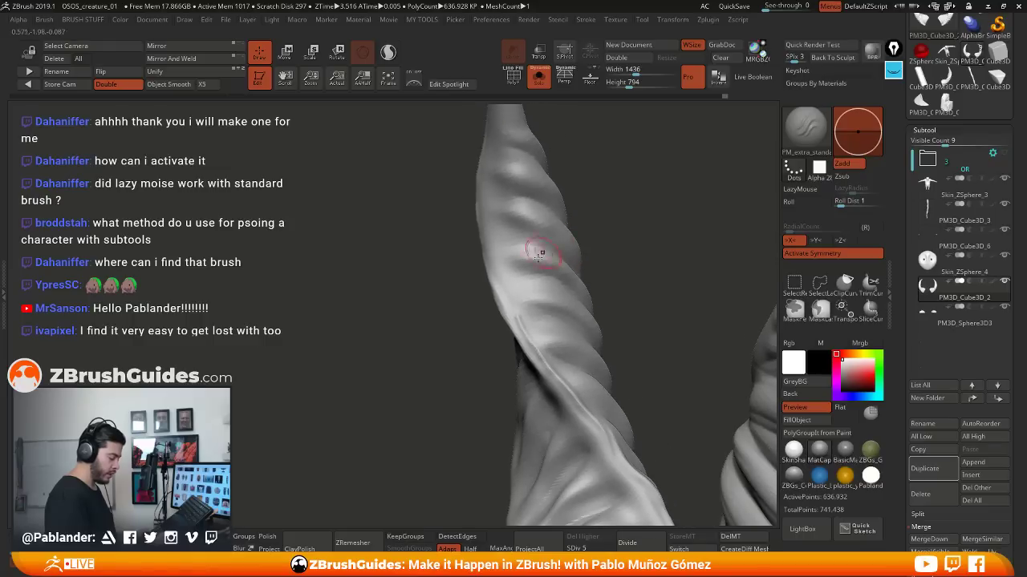
key(shift)
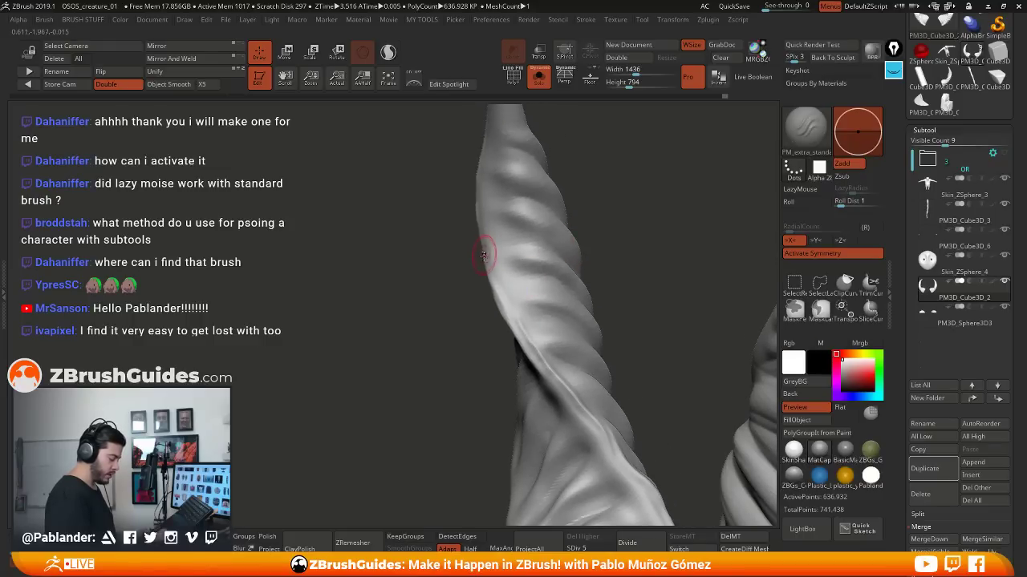
drag(484, 255, 503, 294)
right_drag(493, 255, 527, 299)
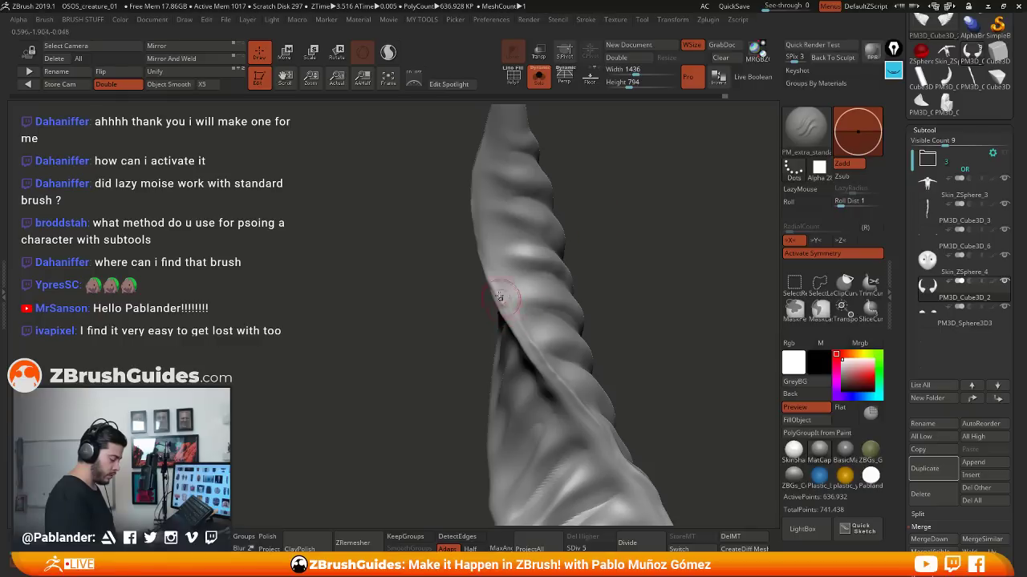
shift+drag(496, 284, 488, 263)
drag(517, 328, 528, 350)
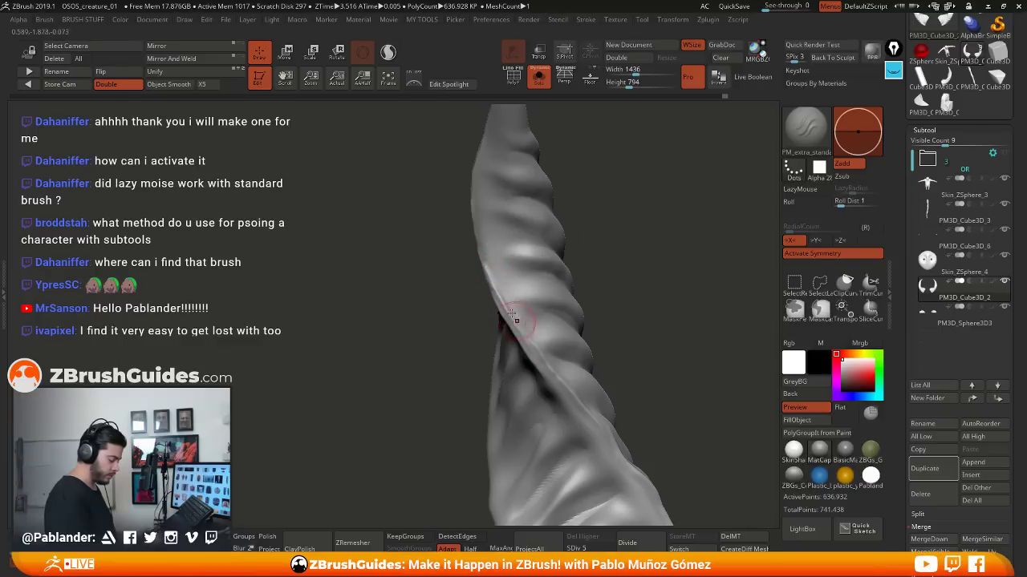
Sculpt curved PM_extra_standard strokes from the twisting edge across the ridges on the shaft's inner face and soften them
mouse_move(581, 298)
right_down()
mouse_move(614, 227)
mouse_move(630, 234)
mouse_move(619, 261)
mouse_move(559, 299)
right_up()
drag(557, 293, 500, 320)
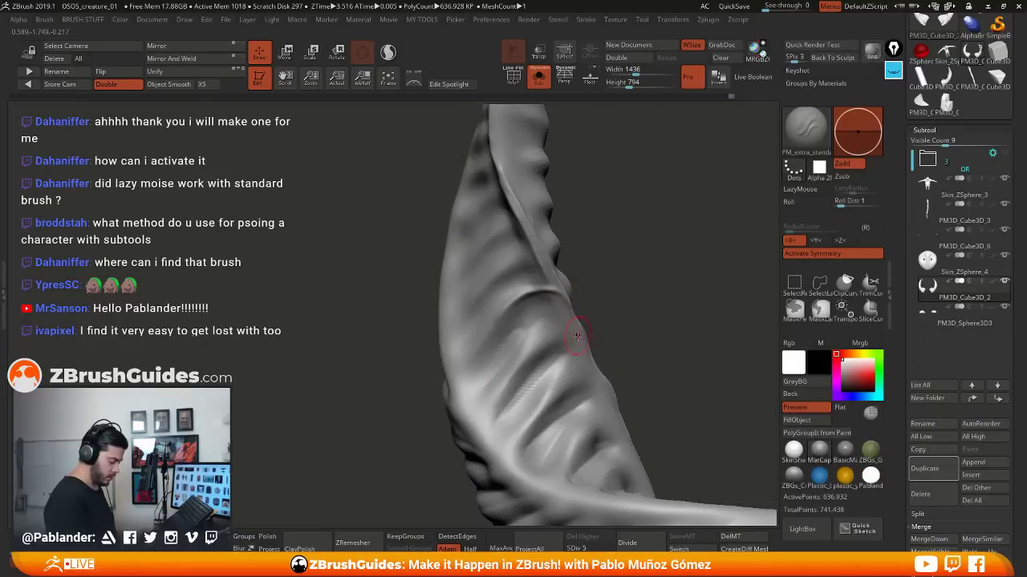
key(shift)
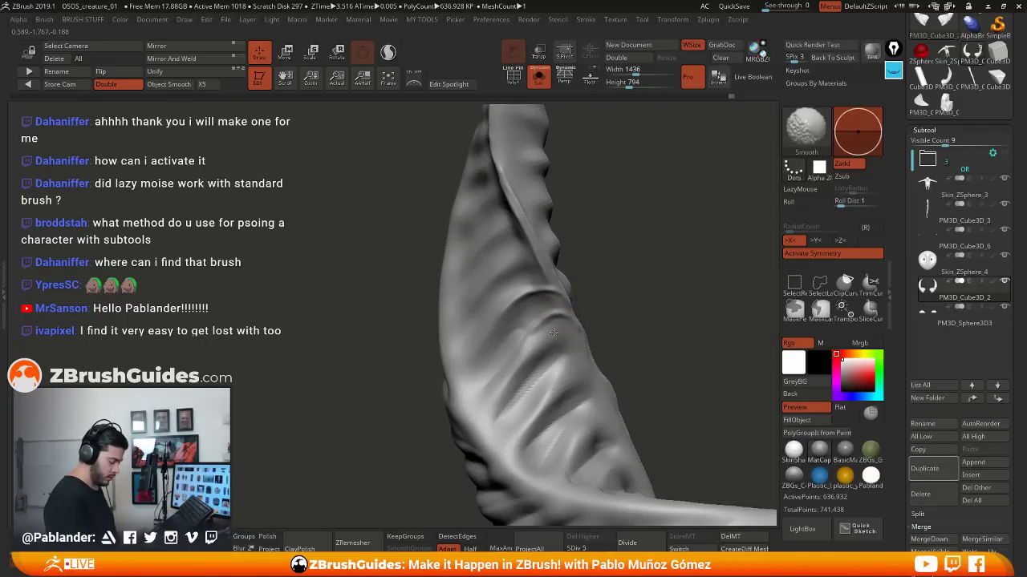
mouse_move(612, 284)
right_down()
mouse_move(644, 242)
mouse_move(642, 291)
right_up()
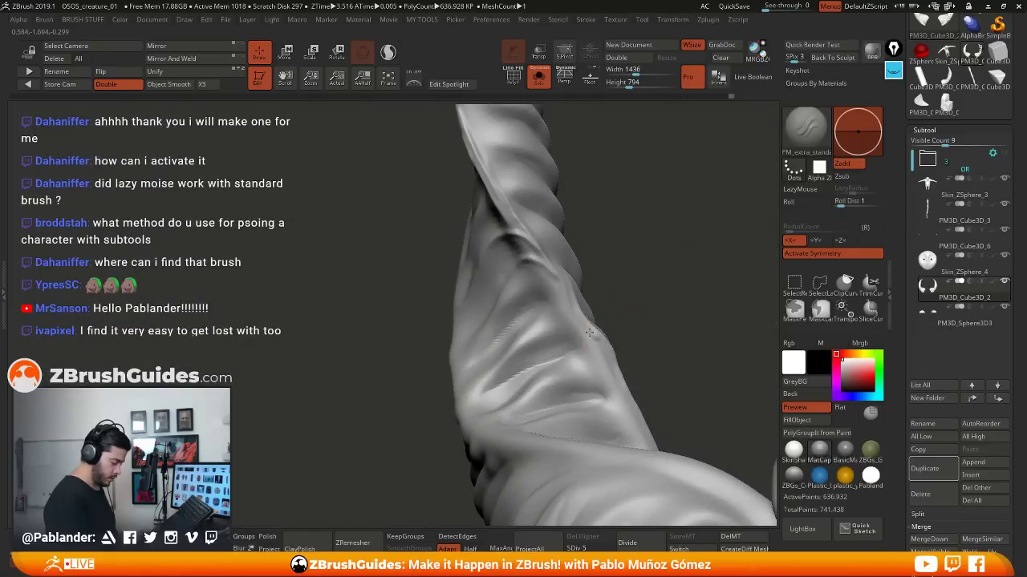
drag(547, 322, 497, 358)
key(shift)
Smooth and refine the twisting edge where the new inner-face ridges meet the shaft above the base
mouse_move(566, 280)
right_down()
mouse_move(578, 243)
mouse_move(634, 257)
right_up()
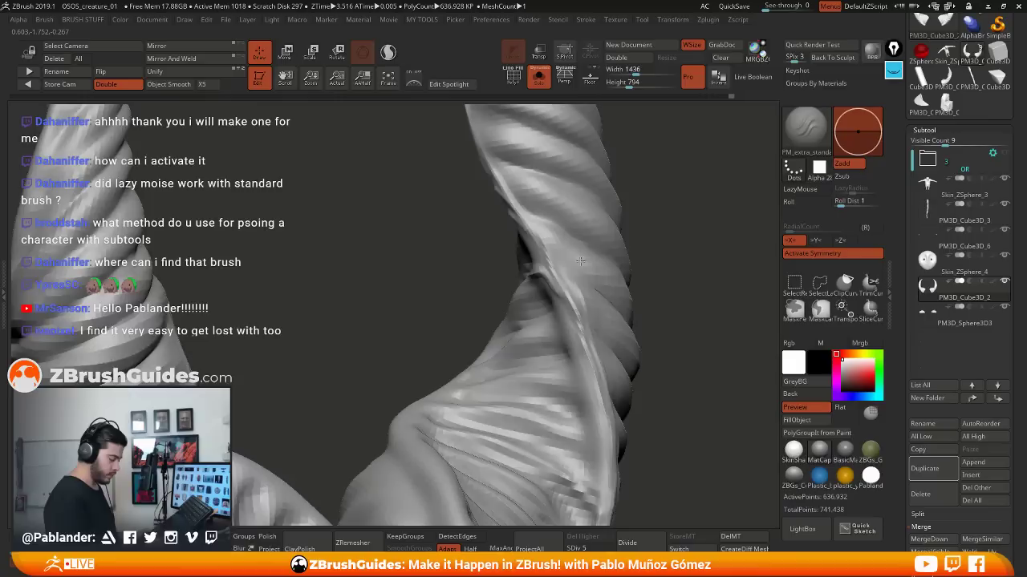
key(shift)
mouse_move(569, 330)
right_down()
mouse_move(581, 266)
mouse_move(618, 291)
right_up()
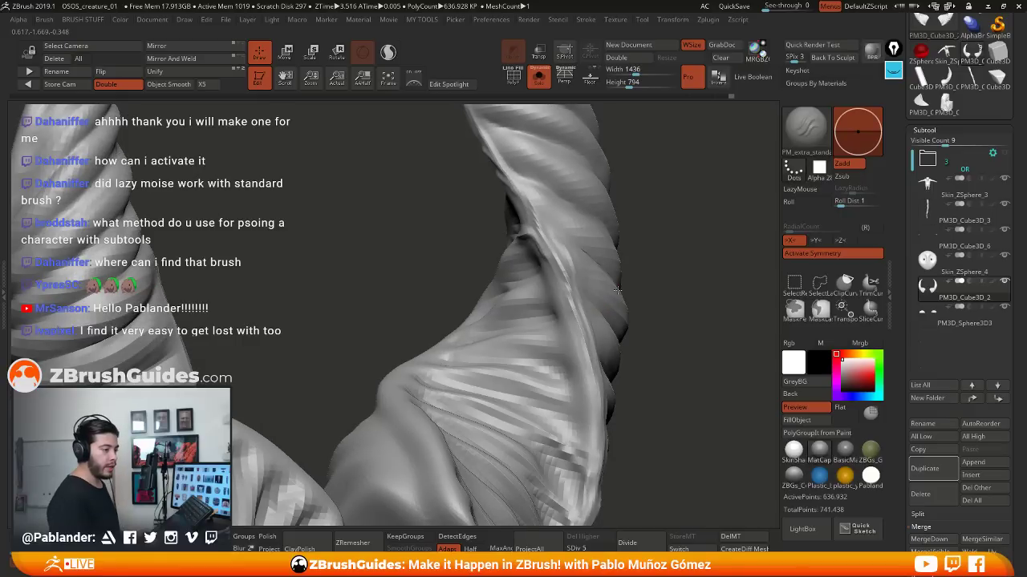
mouse_move(618, 291)
right_down()
mouse_move(628, 289)
mouse_move(616, 271)
right_up()
mouse_move(552, 268)
shift+mouse_down()
mouse_move(543, 264)
mouse_move(571, 327)
mouse_move(565, 313)
shift+mouse_up()
mouse_move(607, 289)
right_down()
mouse_move(651, 268)
mouse_move(641, 265)
right_up()
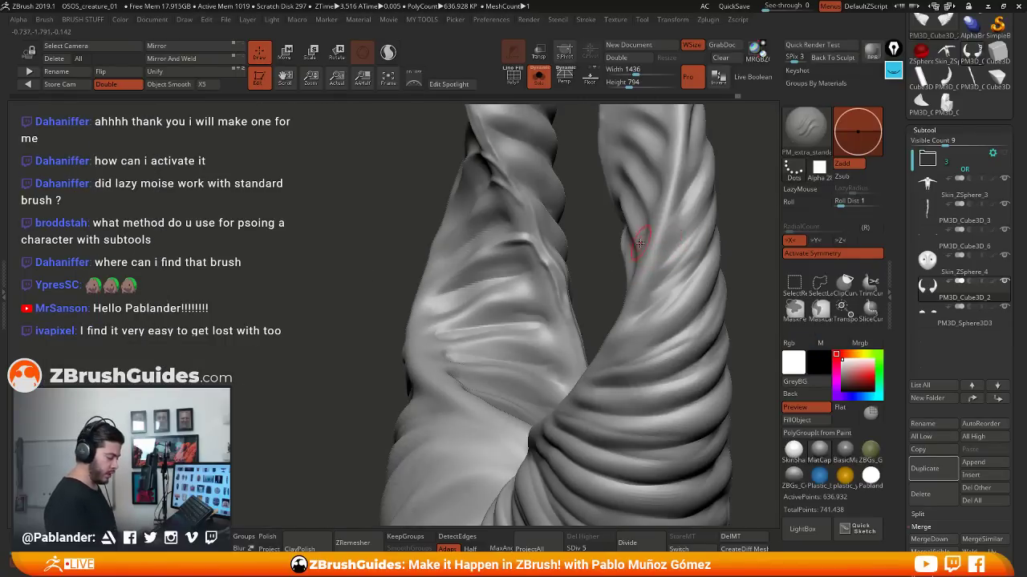
Refine the twisting edge on the opposite horn, from the inner side of the shaft down to the flared base
mouse_move(697, 222)
right_down()
mouse_move(583, 262)
mouse_move(596, 229)
mouse_move(550, 210)
right_up()
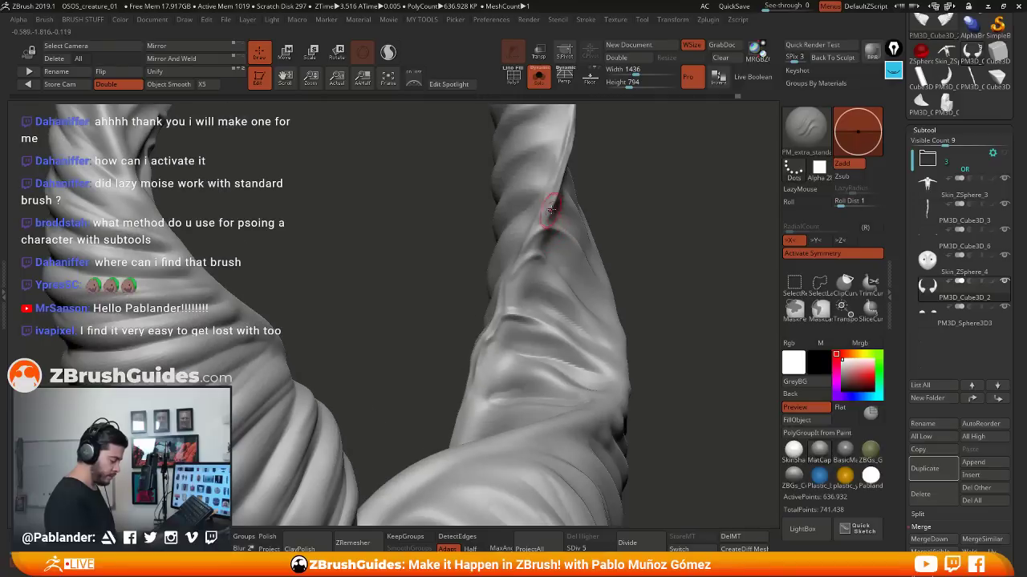
mouse_move(509, 306)
right_down()
mouse_move(610, 200)
mouse_move(499, 316)
right_up()
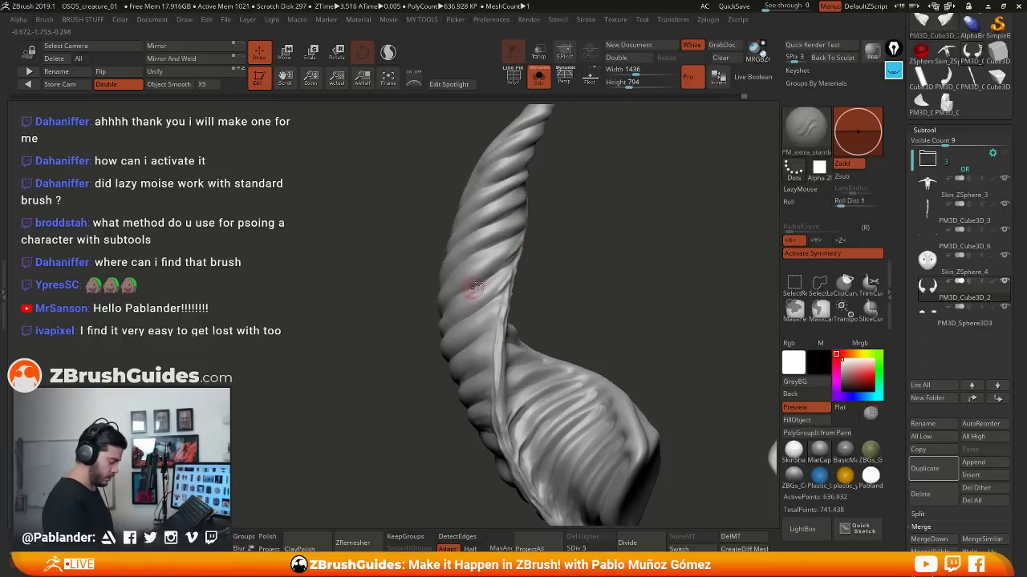
mouse_move(508, 270)
right_down()
mouse_move(588, 241)
mouse_move(552, 281)
mouse_move(577, 257)
mouse_move(558, 283)
mouse_move(591, 276)
right_up()
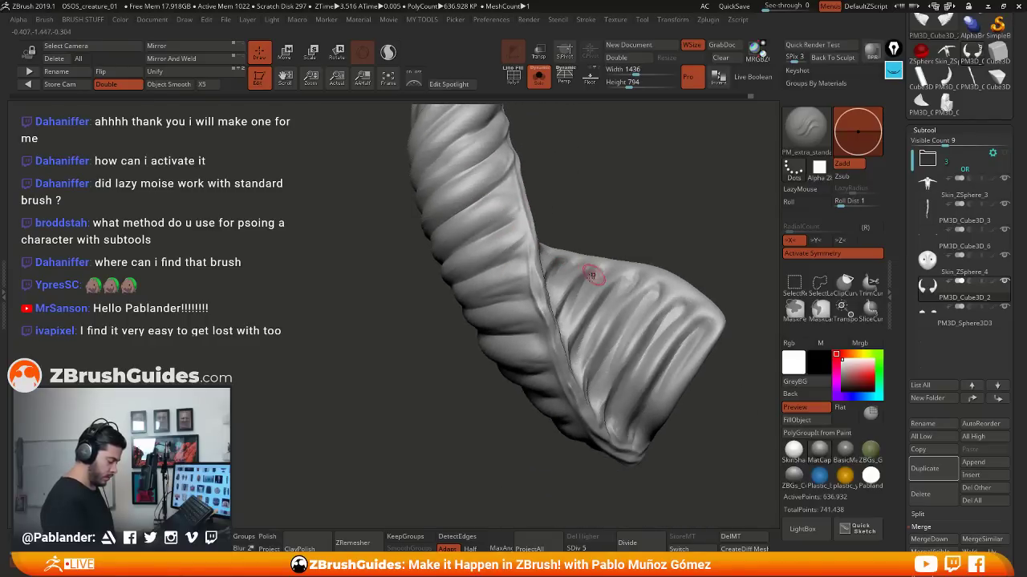
mouse_move(539, 328)
right_down()
mouse_move(562, 307)
mouse_move(529, 335)
mouse_move(567, 330)
mouse_move(560, 319)
right_up()
Enlarge the brush and build up the ridges across the front of the opposite horn's flared base
key(space)
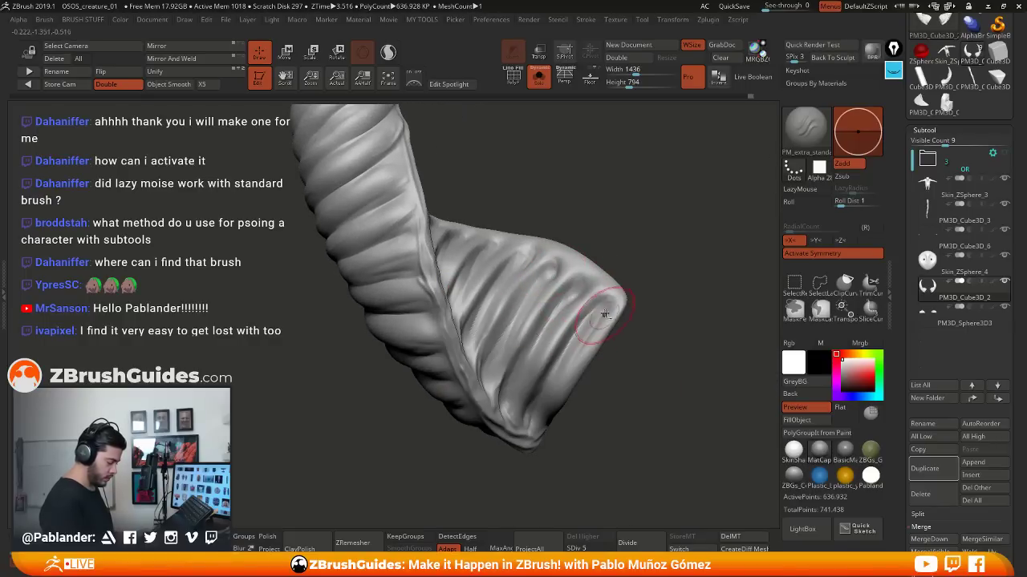
right_drag(536, 346, 586, 269)
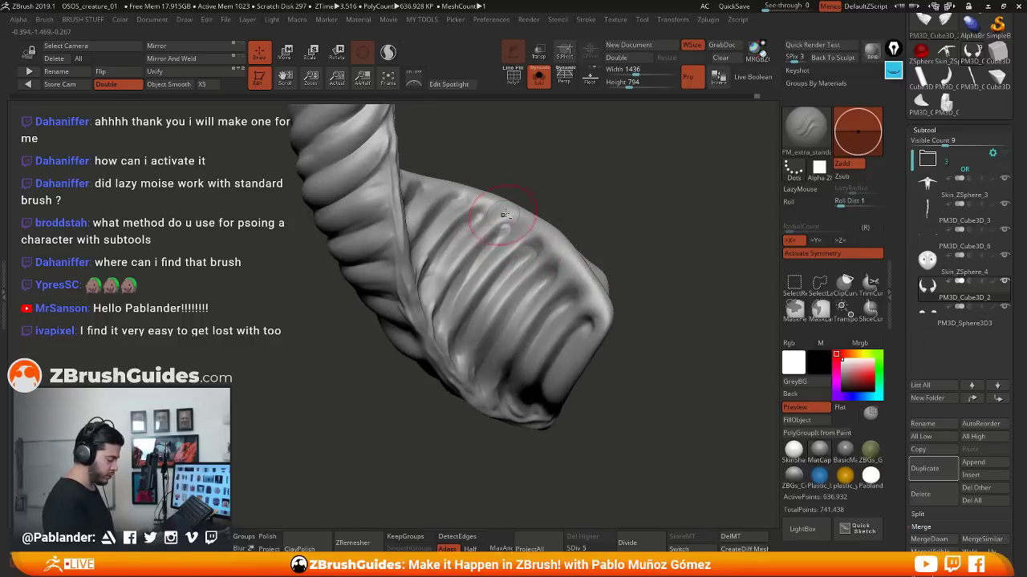
right_drag(478, 210, 596, 221)
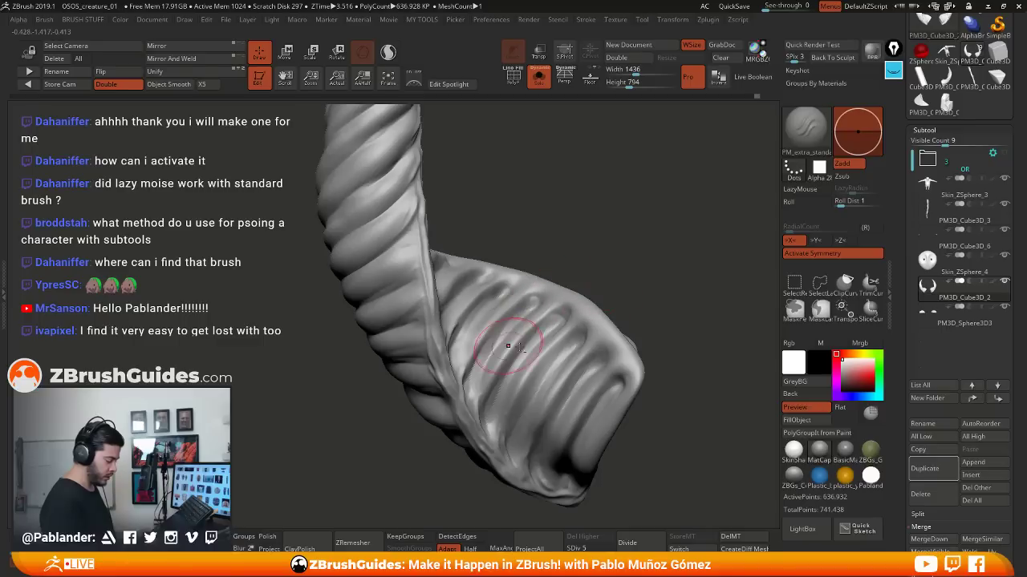
mouse_move(507, 346)
right_down()
mouse_move(561, 307)
mouse_move(584, 341)
right_up()
mouse_move(584, 340)
mouse_down()
mouse_move(562, 417)
mouse_move(517, 322)
mouse_up()
Frame the horns and examine the ridges and edge lines on both flared bases from several angles
ctrl+right_drag(634, 393, 638, 331)
key(f)
mouse_move(672, 364)
right_down()
mouse_move(722, 361)
mouse_move(659, 364)
right_up()
ctrl+right_drag(619, 271, 604, 300)
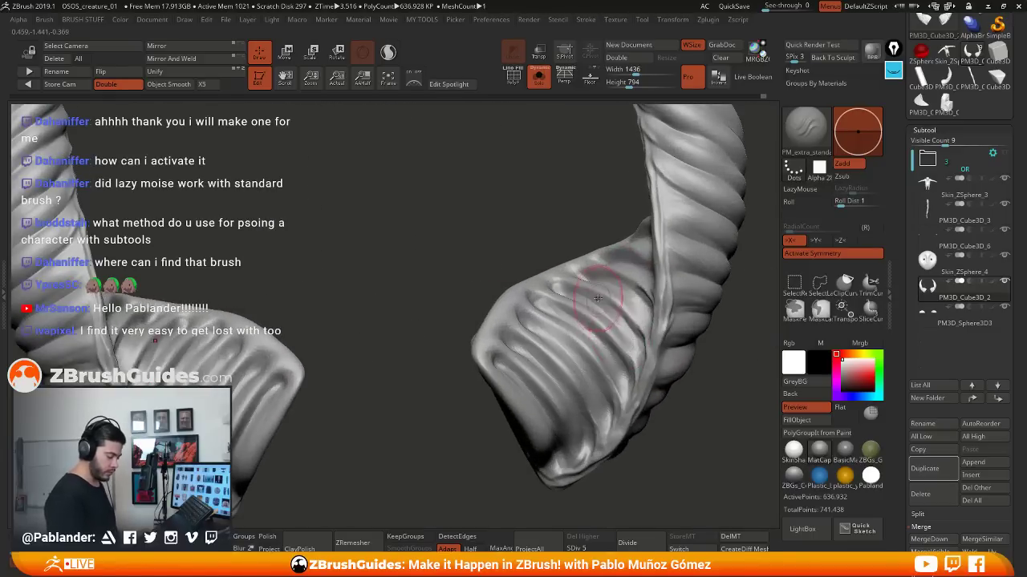
right_click(566, 362)
right_drag(665, 328, 634, 291)
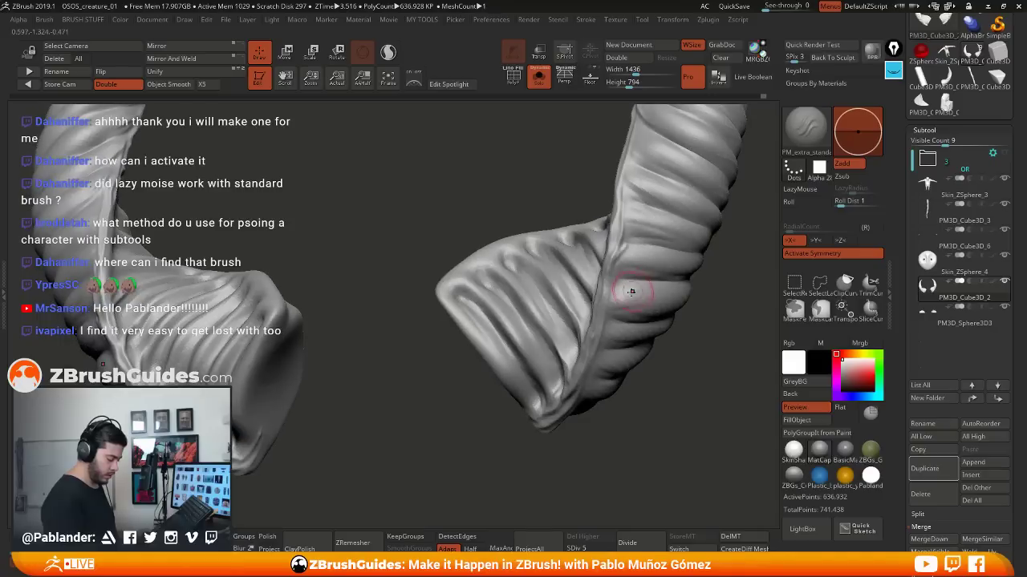
Smooth the twisting edge above the flared base and build up the ridges running from it across the lower shaft
key(shift)
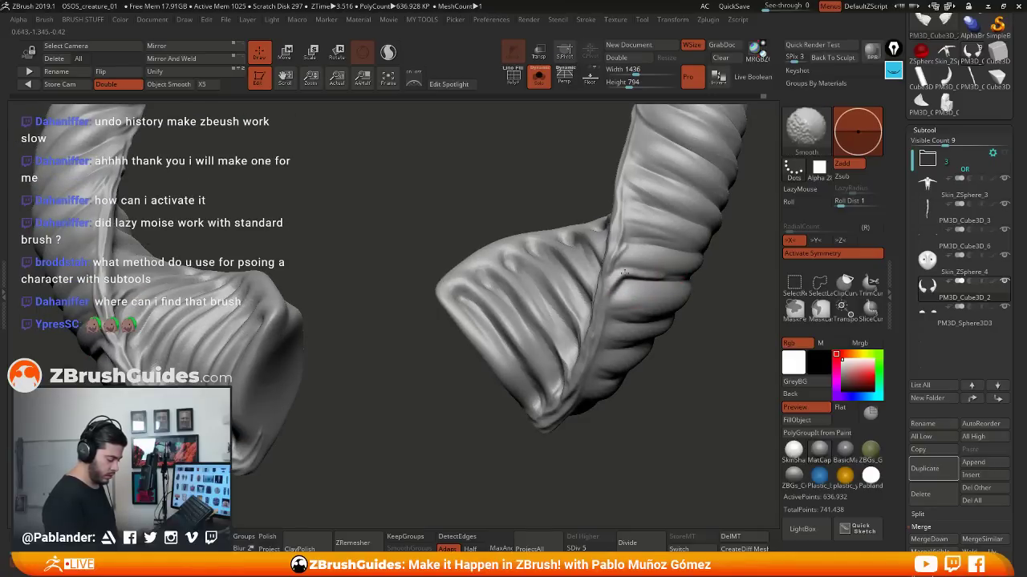
right_click(593, 370)
right_drag(603, 345, 624, 281)
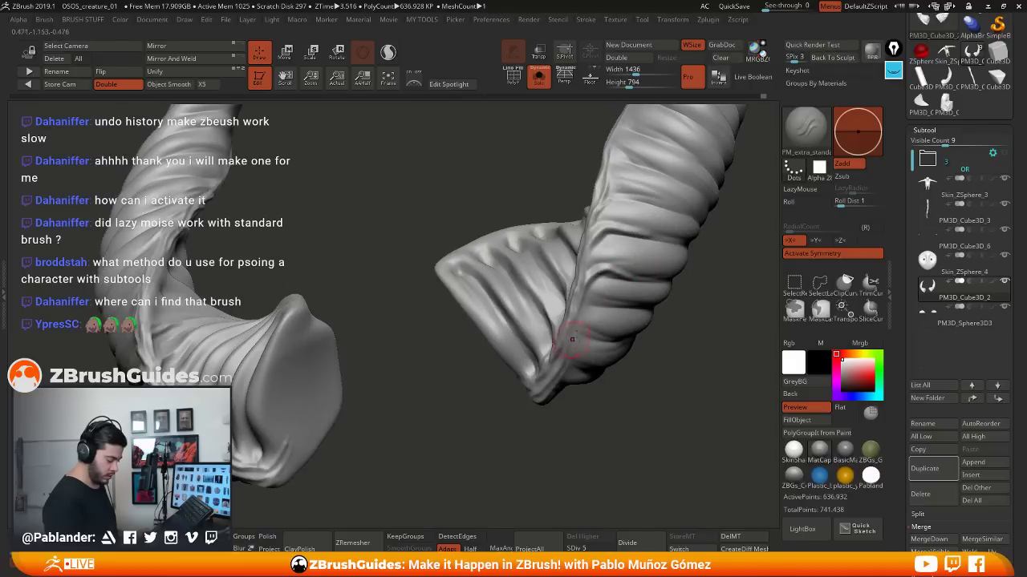
drag(589, 277, 667, 259)
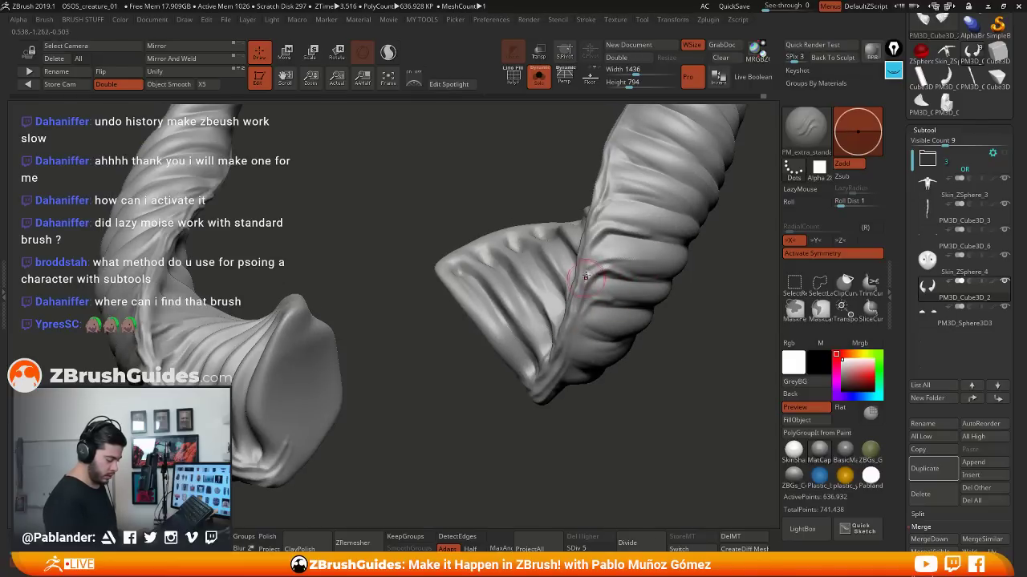
drag(585, 277, 668, 262)
mouse_move(668, 263)
right_down()
mouse_move(655, 290)
mouse_move(628, 268)
right_up()
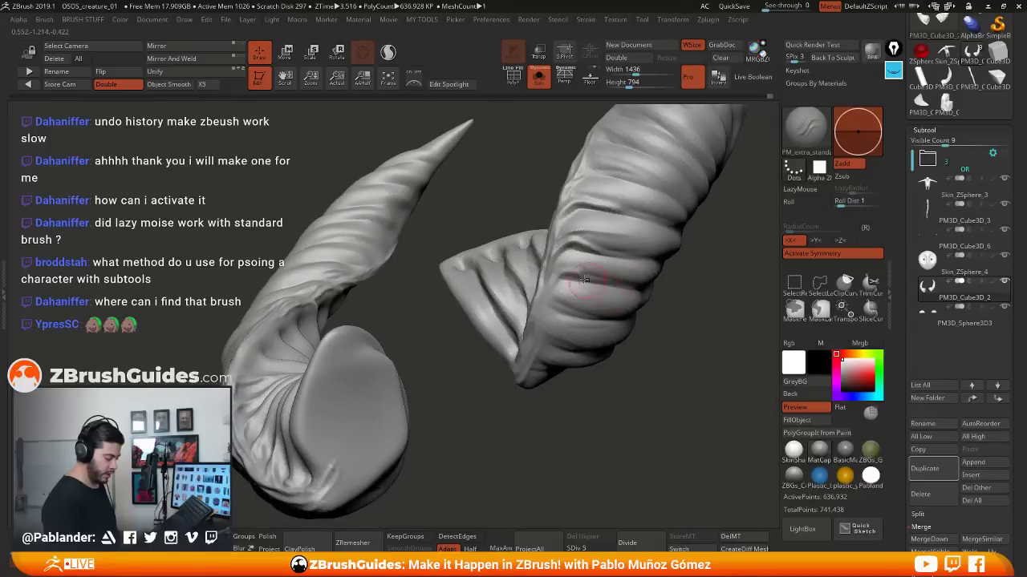
mouse_move(614, 289)
mouse_down()
mouse_move(548, 296)
mouse_move(541, 334)
mouse_up()
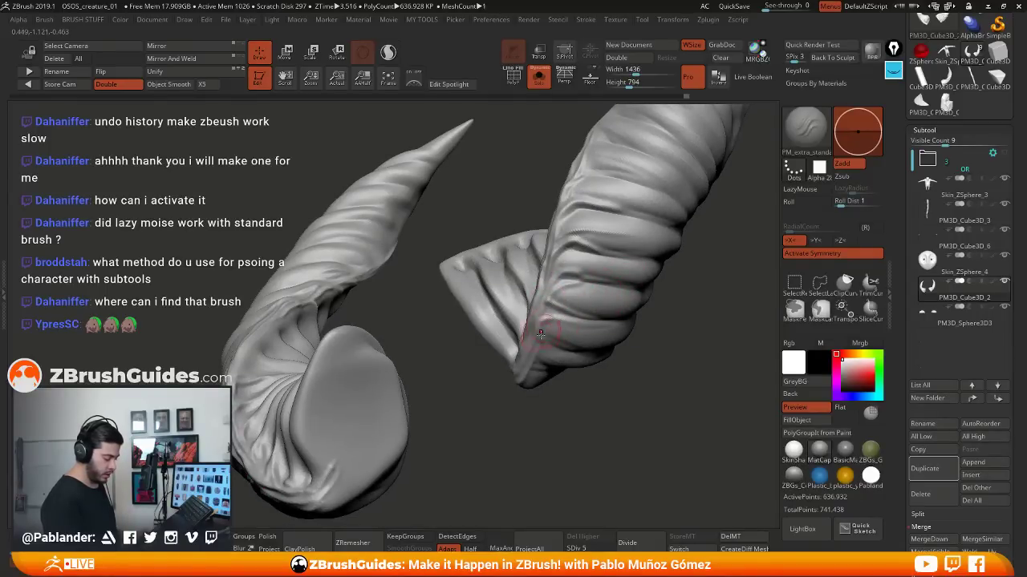
Sculpt the ridges across the shaft where it rises above the flared base, starting from the twisting edge
mouse_move(574, 293)
right_down()
mouse_move(543, 320)
mouse_move(551, 275)
right_up()
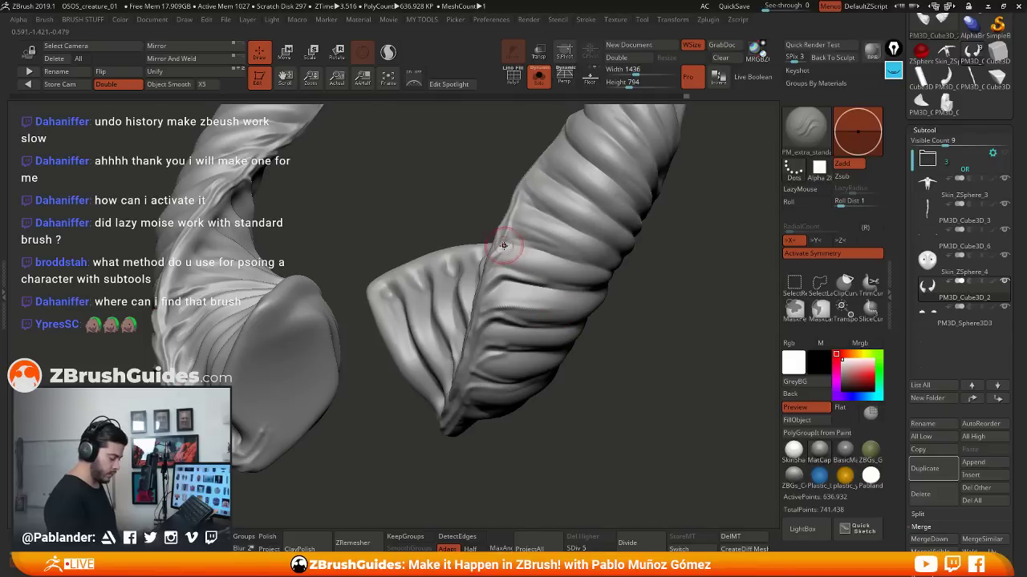
drag(506, 245, 552, 236)
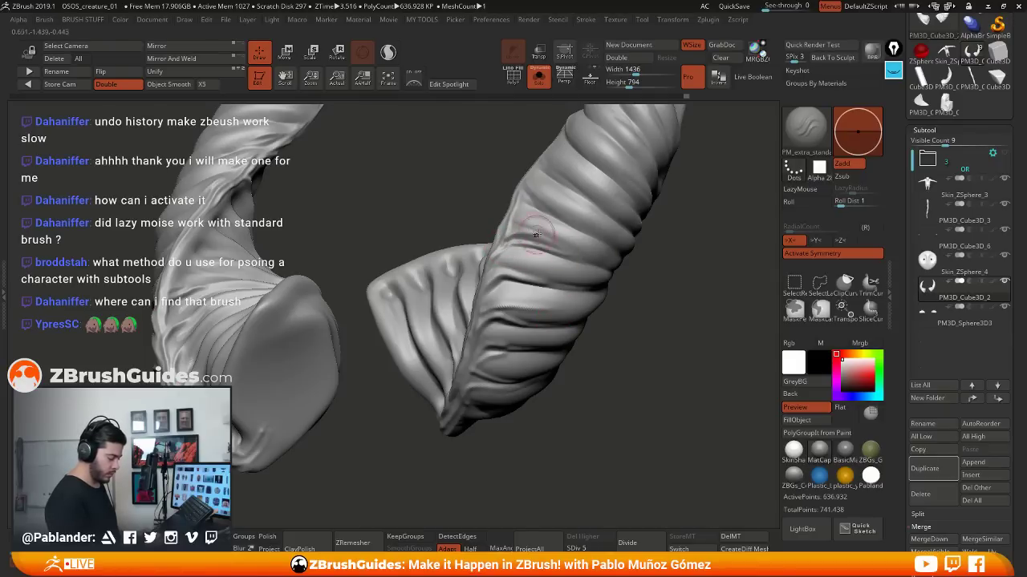
right_drag(542, 232, 537, 199)
drag(517, 180, 545, 189)
alt+right_drag(554, 158, 565, 231)
drag(549, 207, 571, 252)
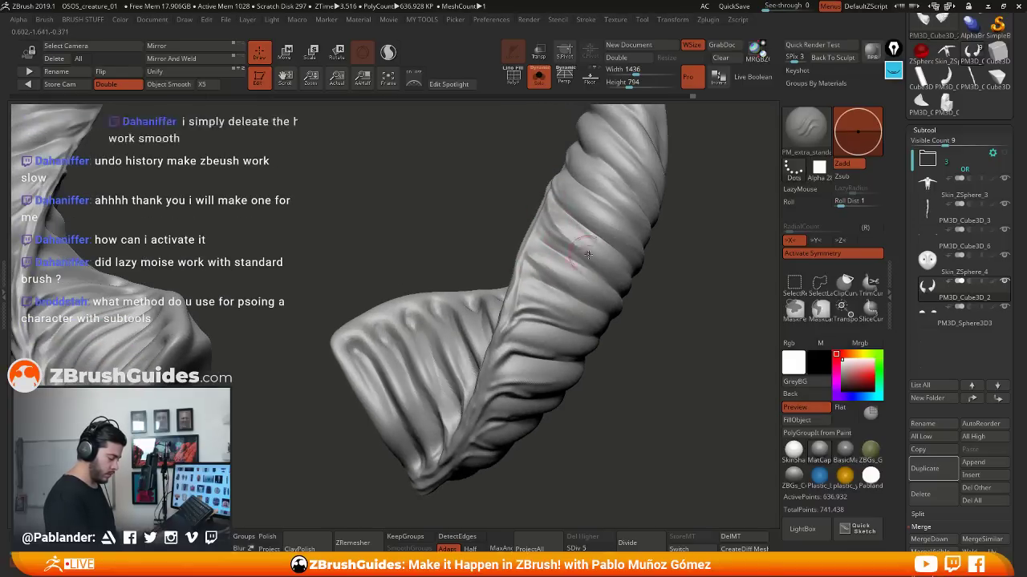
Refine the ridges on the flared base's inner side where they run into the twisting edge
right_drag(581, 247, 563, 300)
drag(563, 300, 553, 299)
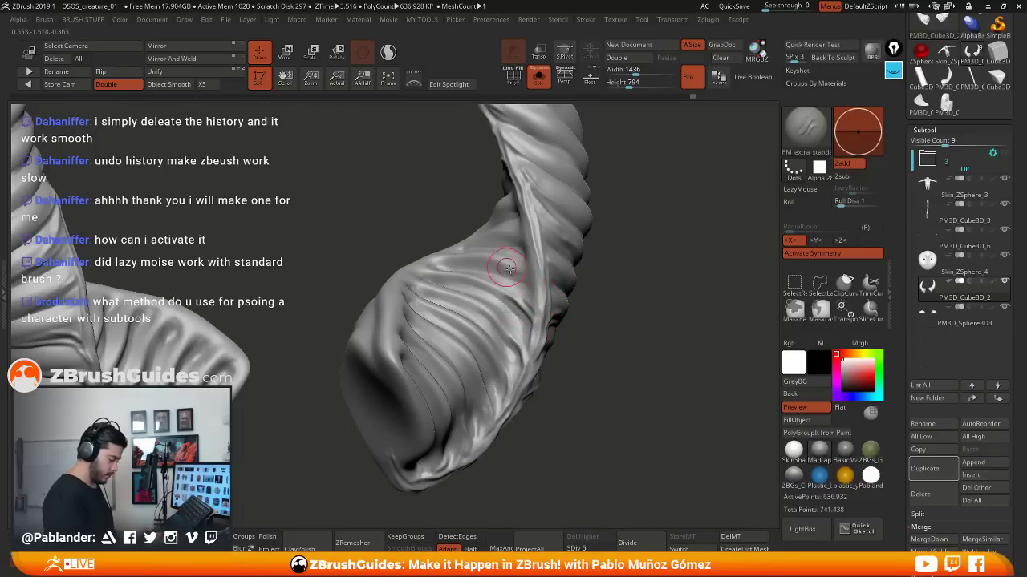
drag(530, 254, 538, 317)
mouse_move(553, 317)
right_down()
mouse_move(610, 306)
mouse_move(590, 238)
right_up()
drag(629, 310, 610, 321)
Show the whole creature, examine the horns against the head and body from several angles, and isolate the horns again
click(539, 78)
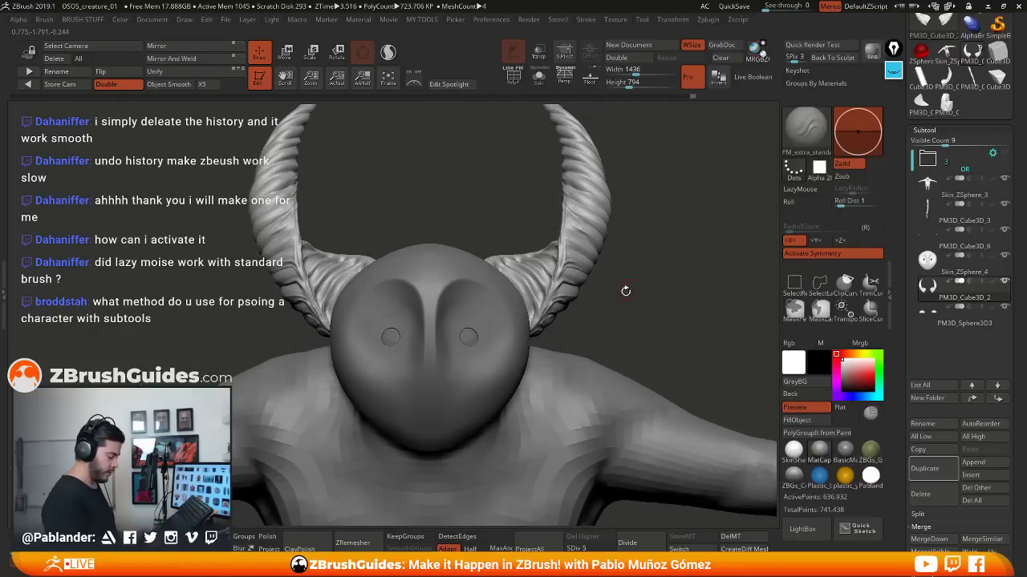
ctrl+right_drag(623, 291, 639, 262)
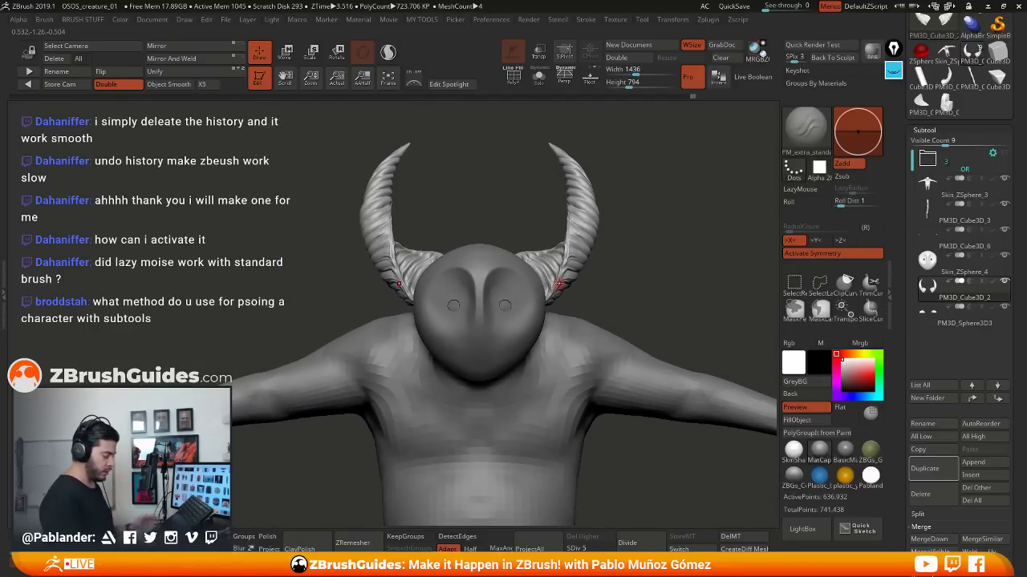
mouse_move(609, 268)
mouse_down()
mouse_move(568, 273)
mouse_move(557, 339)
mouse_up()
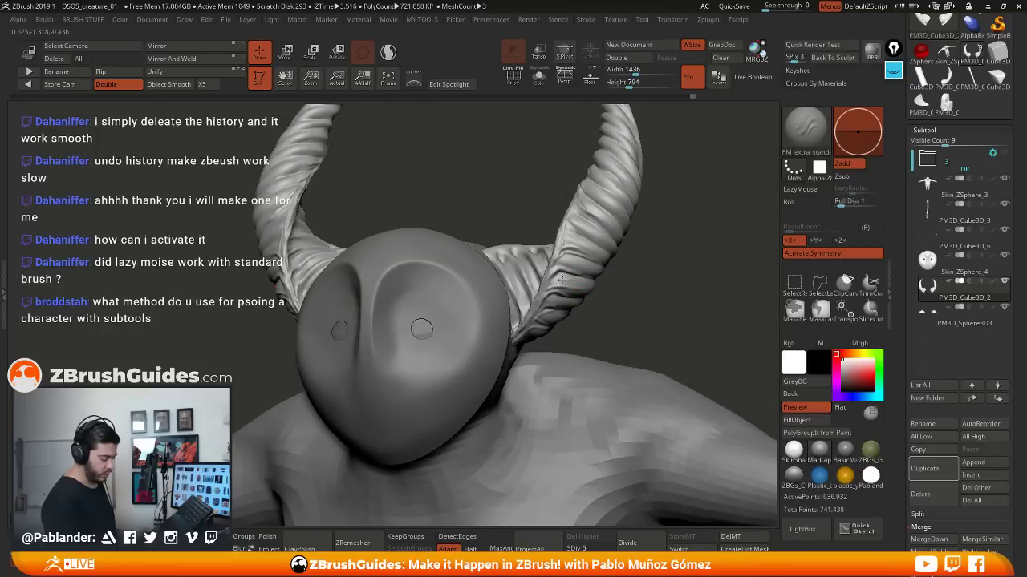
mouse_move(665, 298)
mouse_down()
mouse_move(613, 249)
mouse_move(628, 238)
mouse_move(612, 265)
mouse_up()
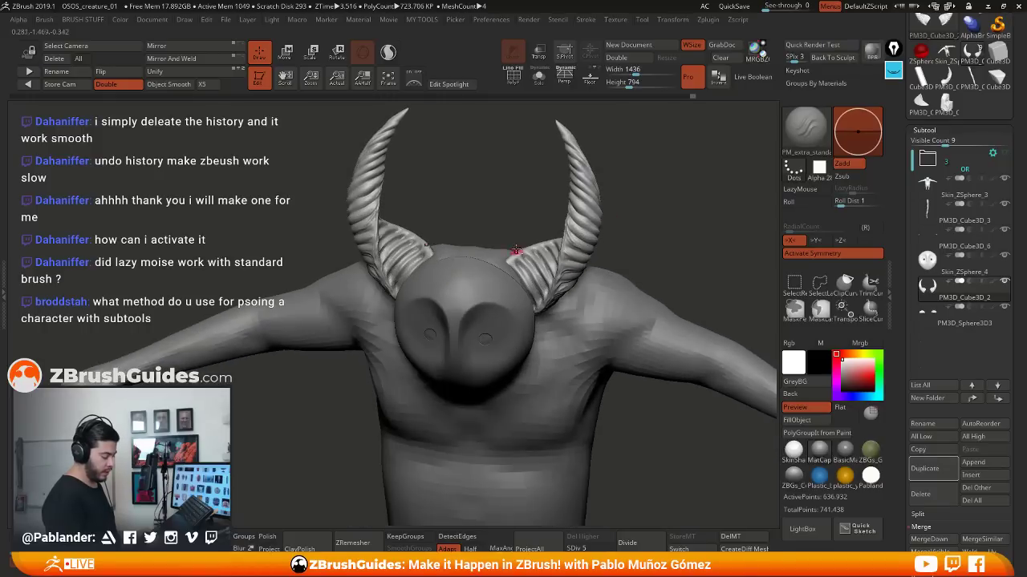
alt+drag(516, 251, 542, 297)
click(539, 77)
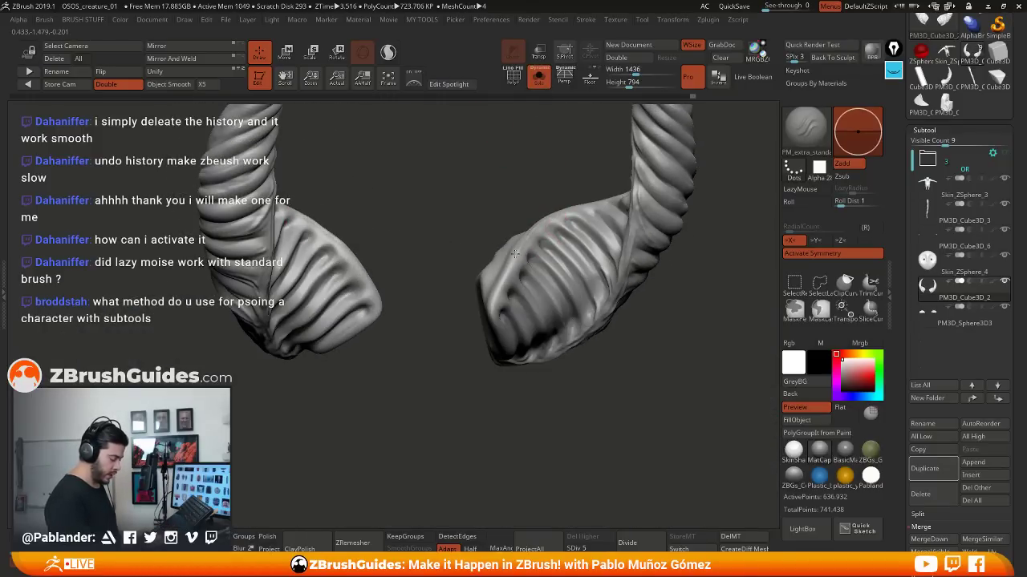
Sculpt the ridge ends over the flared base's upper rim and smooth the transitions along that rim
mouse_move(491, 298)
mouse_down()
mouse_move(486, 279)
mouse_move(472, 283)
mouse_move(533, 298)
mouse_up()
alt+drag(548, 223, 545, 262)
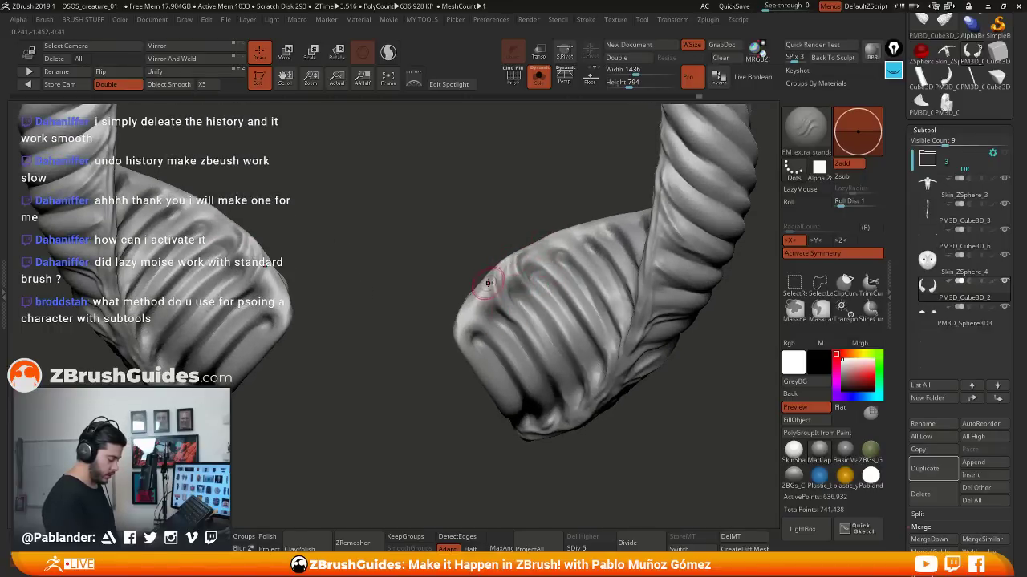
drag(488, 283, 462, 327)
drag(574, 218, 592, 233)
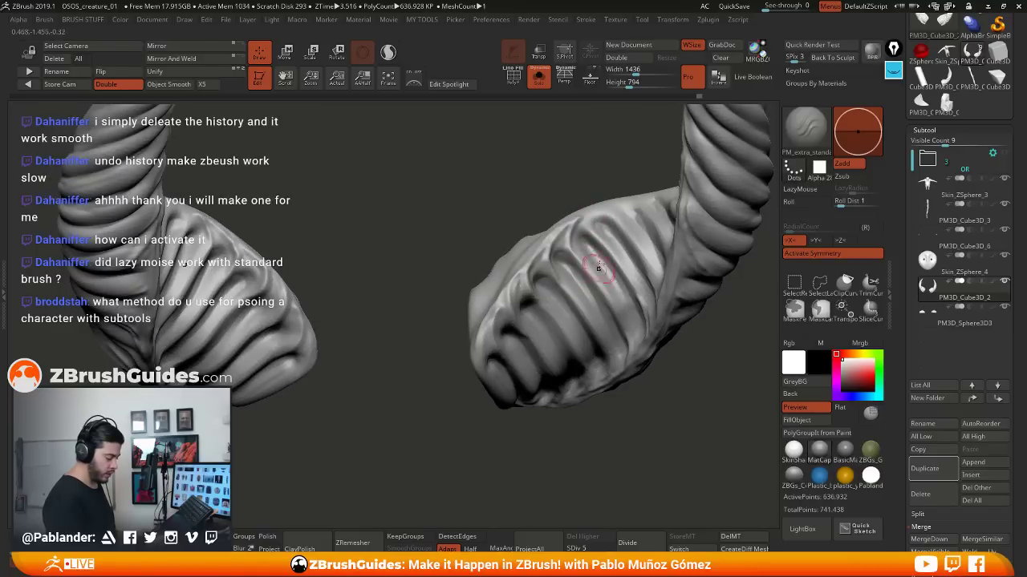
key(shift)
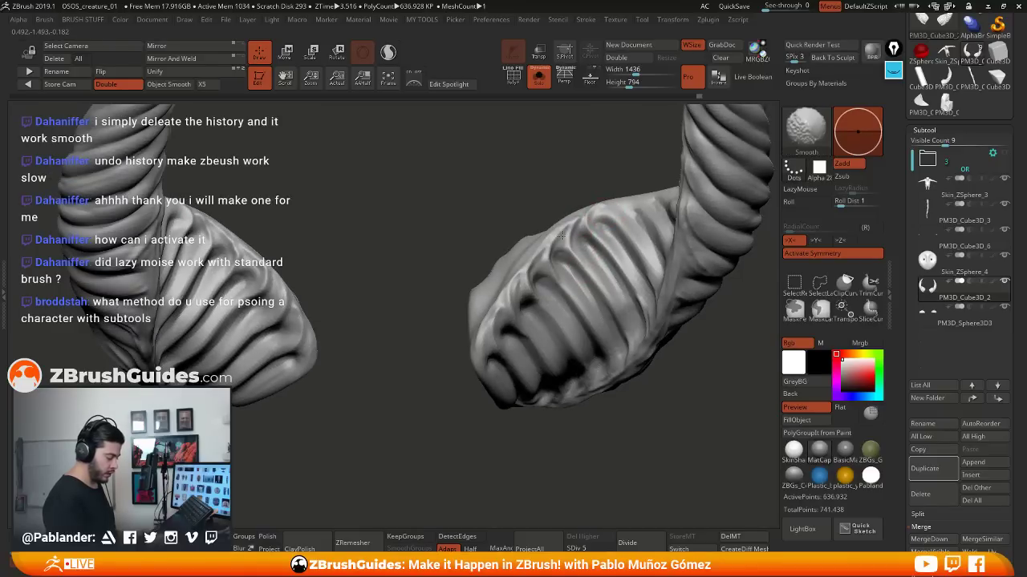
shift+drag(561, 235, 572, 226)
right_drag(606, 267, 572, 296)
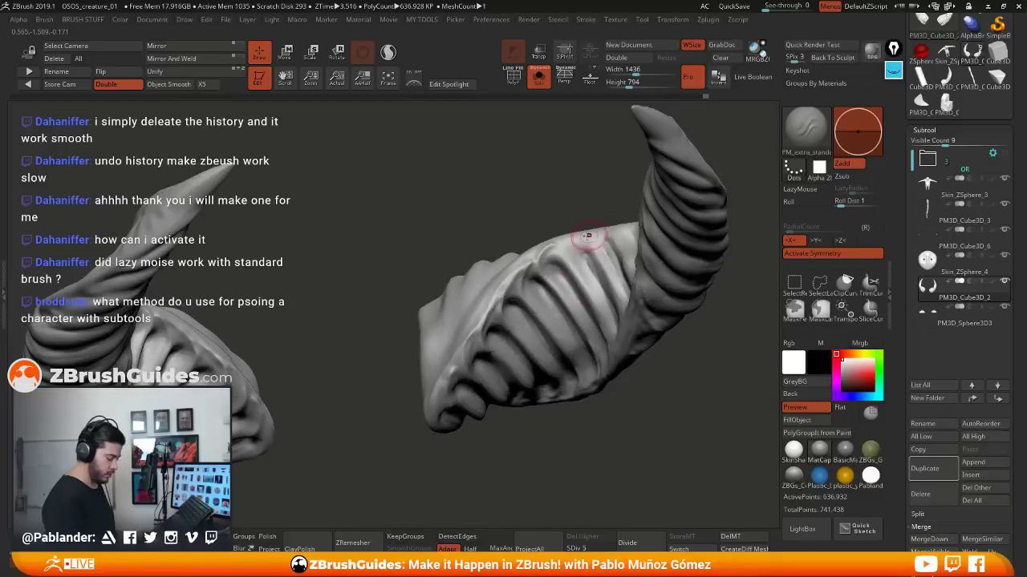
Sculpt ridges toward the horn's tip, blending them into the twisting edge
right_drag(546, 233, 559, 285)
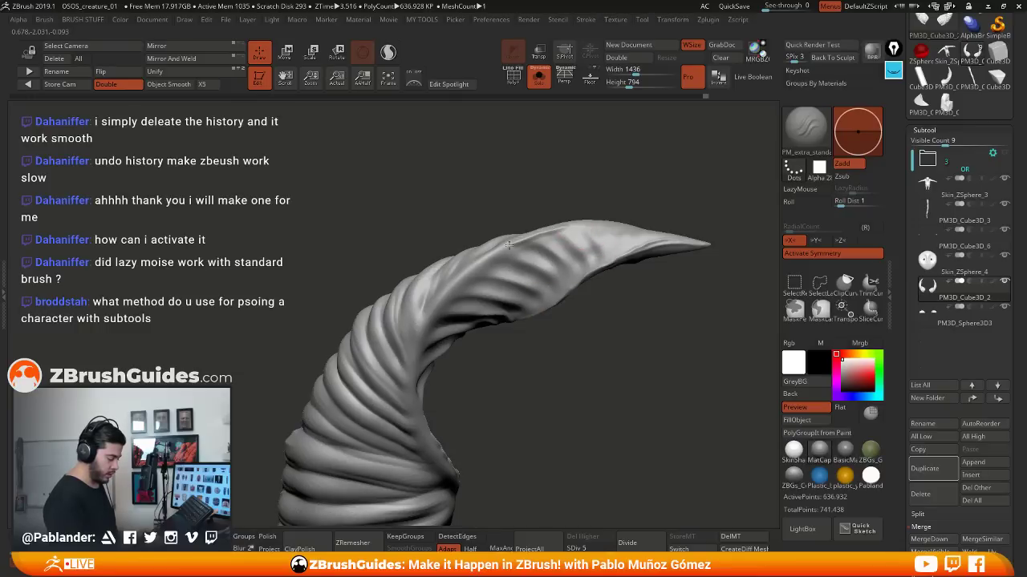
mouse_move(529, 259)
right_down()
mouse_move(600, 229)
mouse_move(604, 242)
mouse_move(657, 201)
right_up()
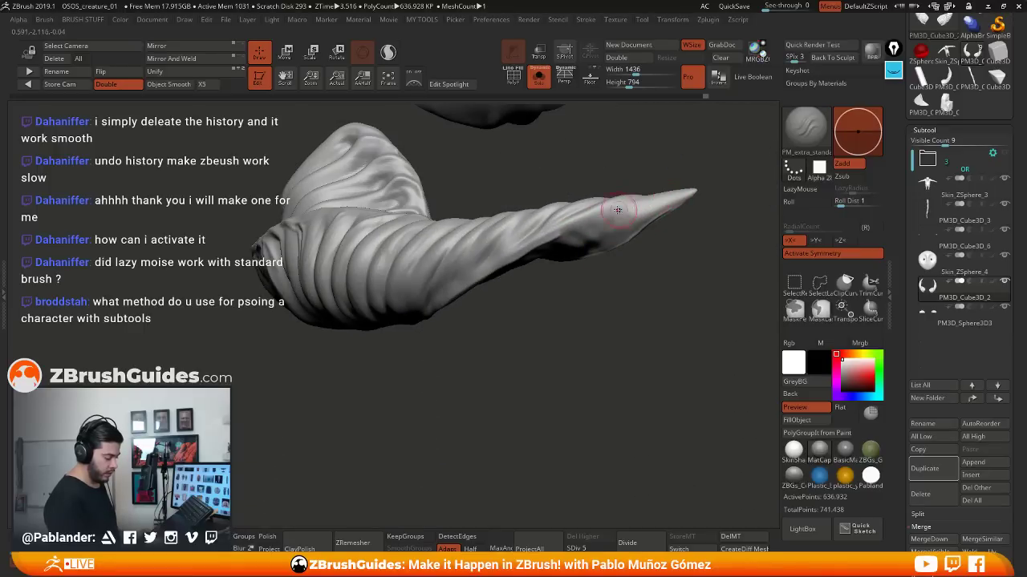
right_drag(559, 236, 651, 234)
right_drag(586, 256, 600, 241)
right_drag(683, 225, 584, 238)
drag(594, 213, 568, 235)
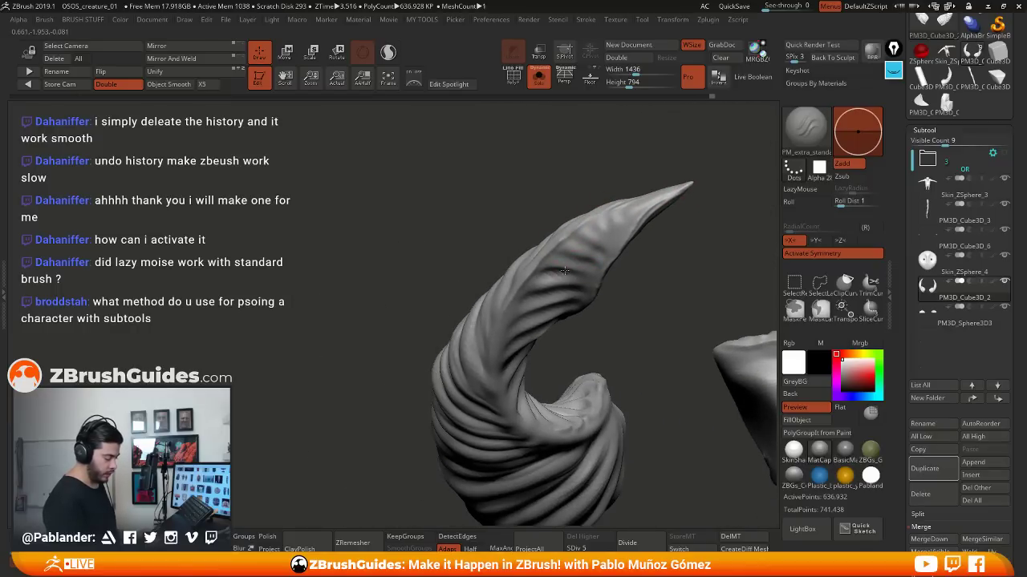
Deepen the slanted ridges on the upper shaft and define the twisting edge down to the horn's bend
right_drag(574, 232, 510, 189)
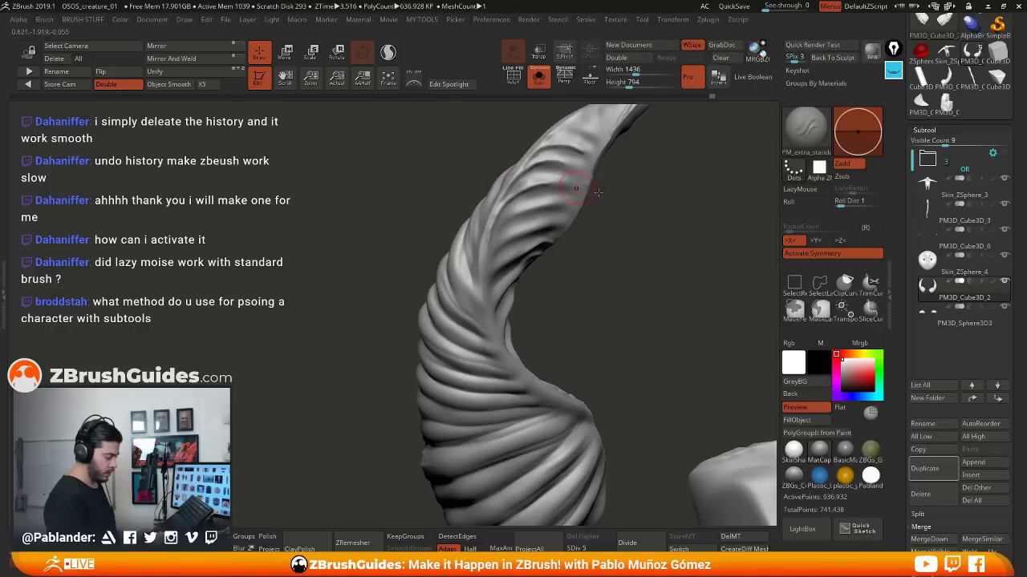
right_drag(552, 145, 563, 218)
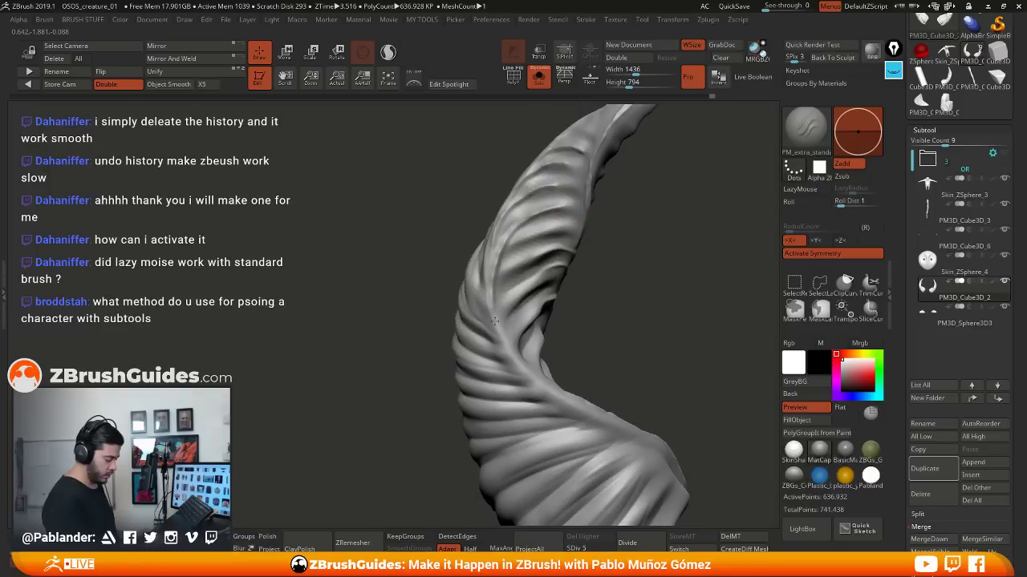
drag(489, 245, 509, 322)
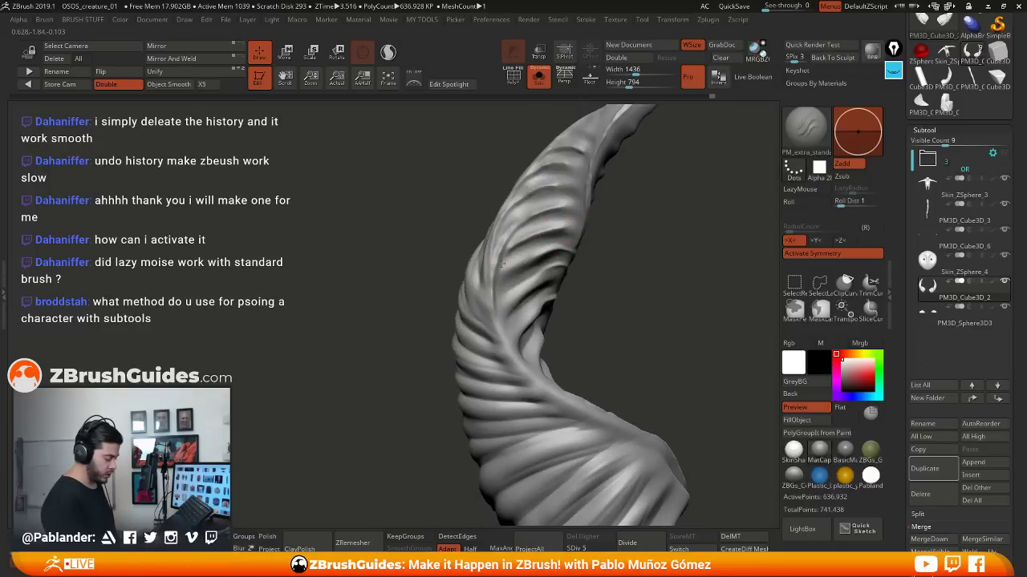
mouse_move(503, 264)
right_down()
mouse_move(600, 227)
mouse_move(568, 182)
right_up()
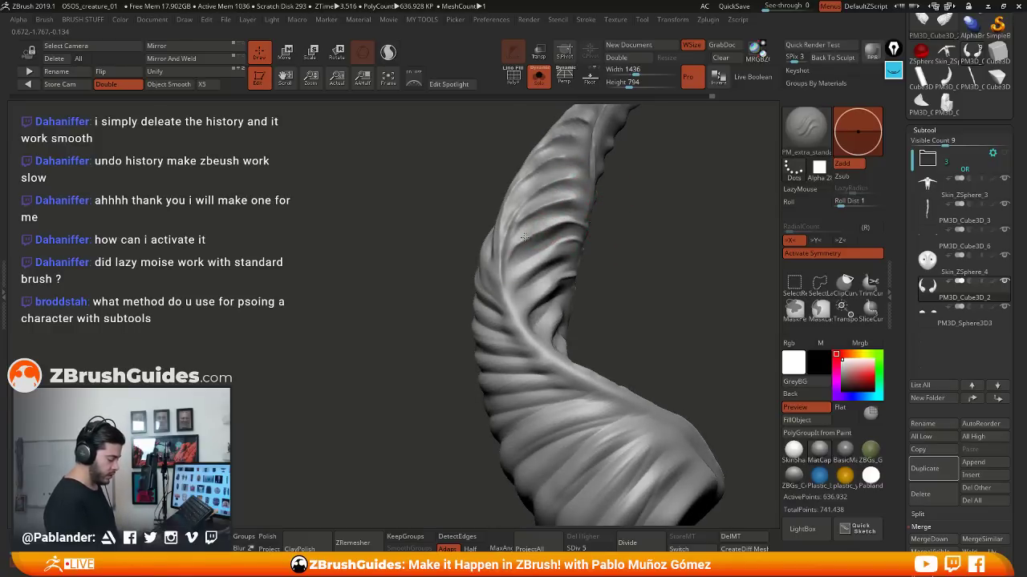
Smooth the ridges on the shaft's concave inner face and build them up again with a larger brush
right_drag(617, 232, 539, 282)
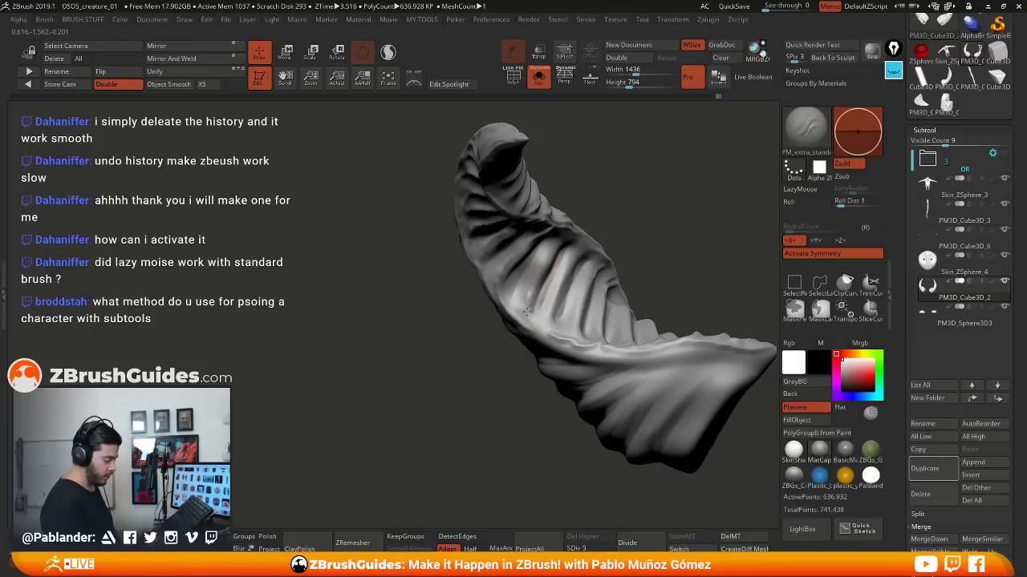
mouse_move(582, 278)
right_down()
mouse_move(648, 248)
mouse_move(576, 302)
right_up()
shift+drag(585, 294, 578, 307)
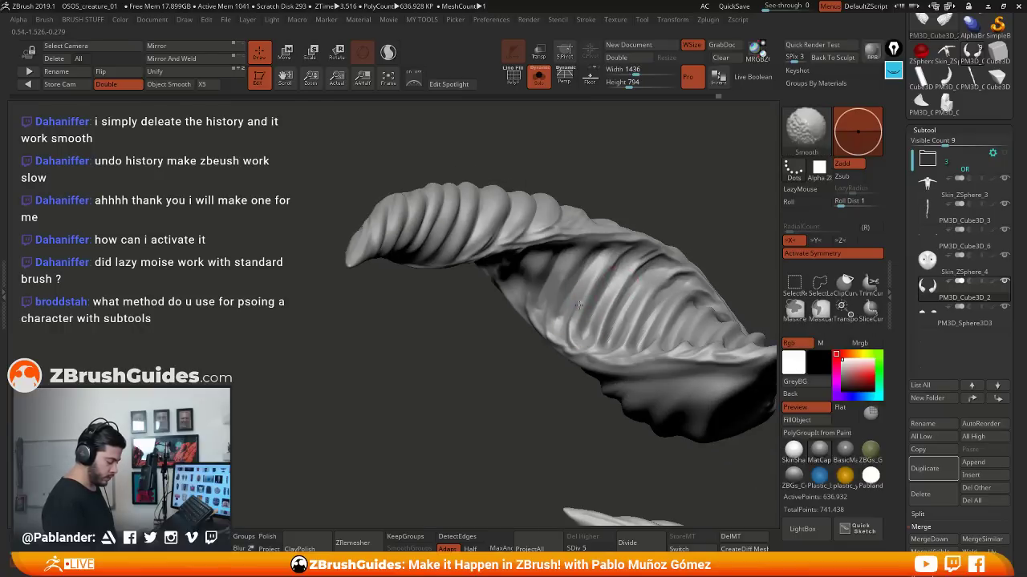
right_drag(578, 306, 642, 299)
mouse_move(612, 228)
right_down()
mouse_move(621, 178)
mouse_move(603, 239)
mouse_move(589, 234)
right_up()
key(space)
drag(588, 234, 621, 218)
right_drag(622, 217, 530, 301)
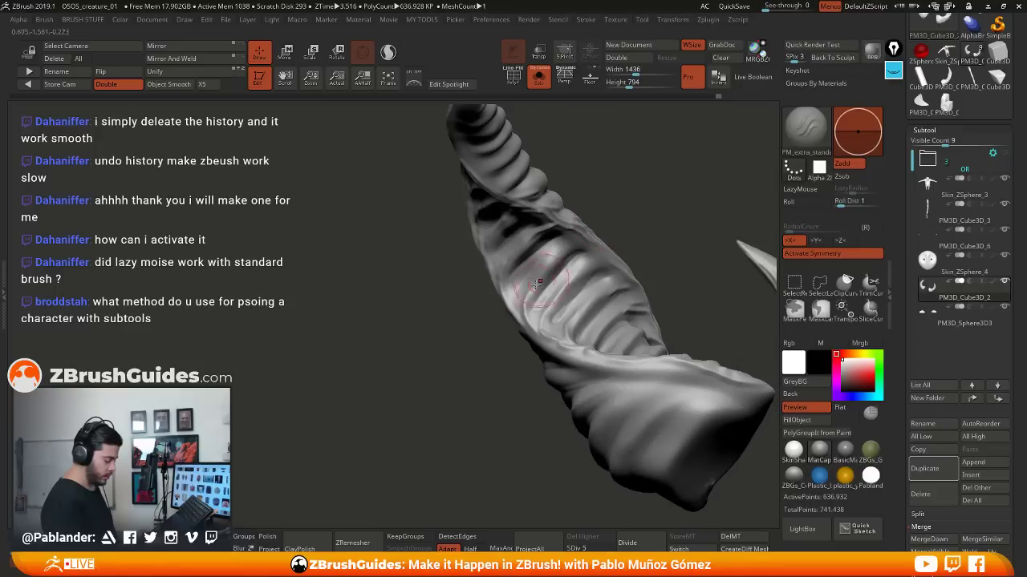
right_drag(582, 233, 612, 228)
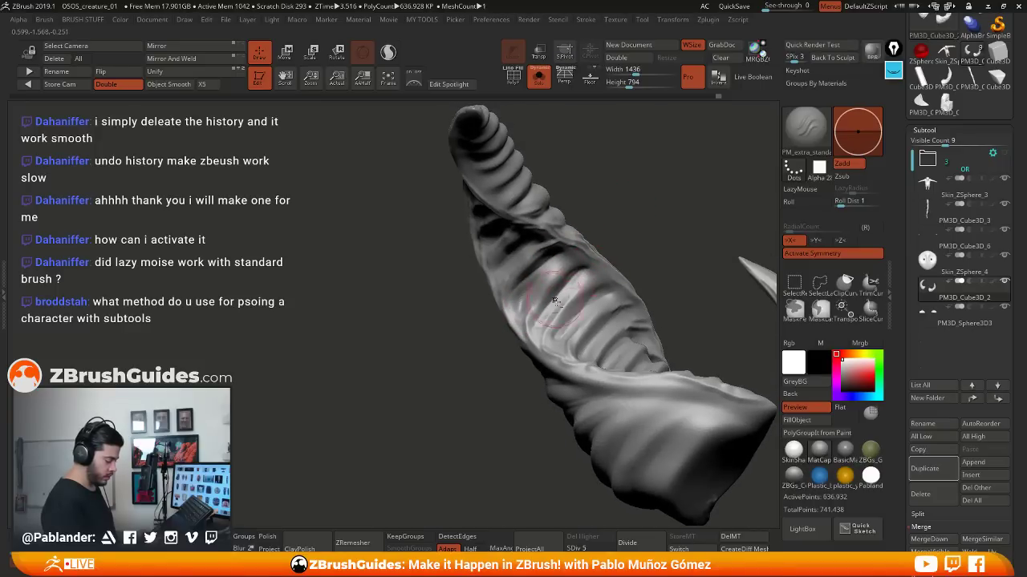
Reduce the brush size and sculpt finer ridges along the upper shaft's inner face between the two twisting edges
right_drag(606, 288, 585, 220)
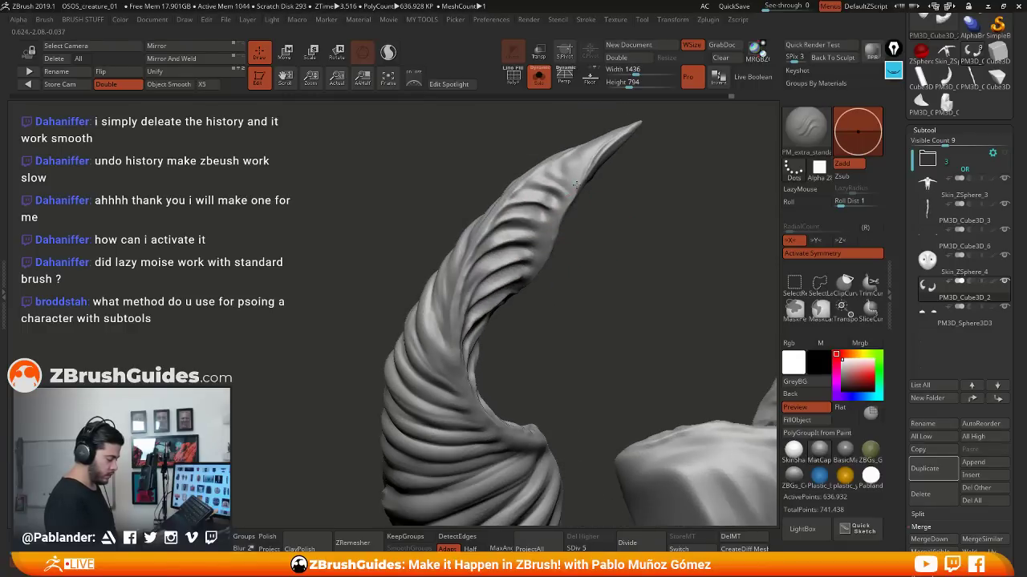
right_drag(566, 176, 604, 239)
key(space)
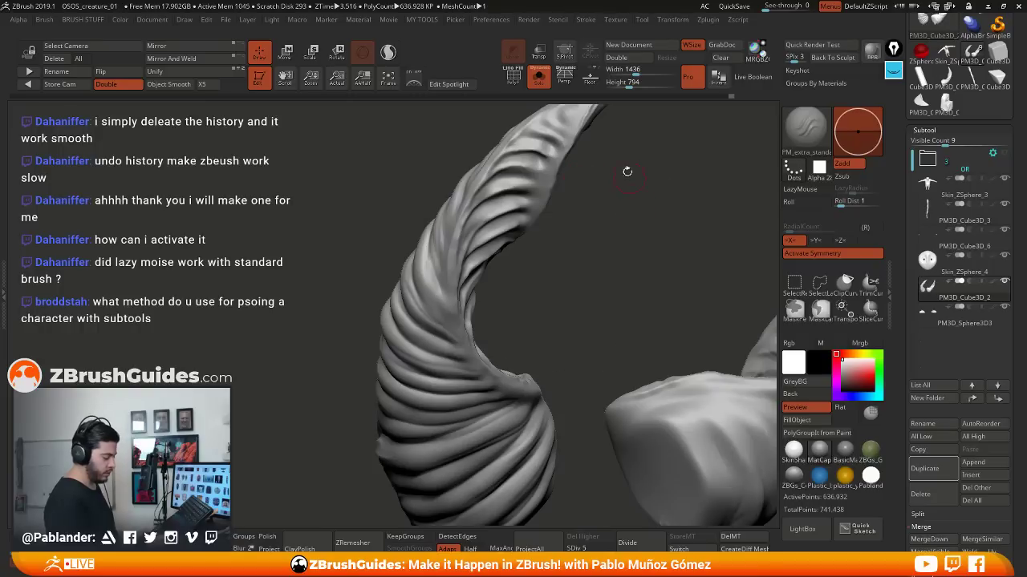
mouse_move(625, 169)
right_down()
mouse_move(637, 195)
mouse_move(601, 214)
mouse_move(550, 201)
mouse_move(573, 225)
mouse_move(580, 208)
right_up()
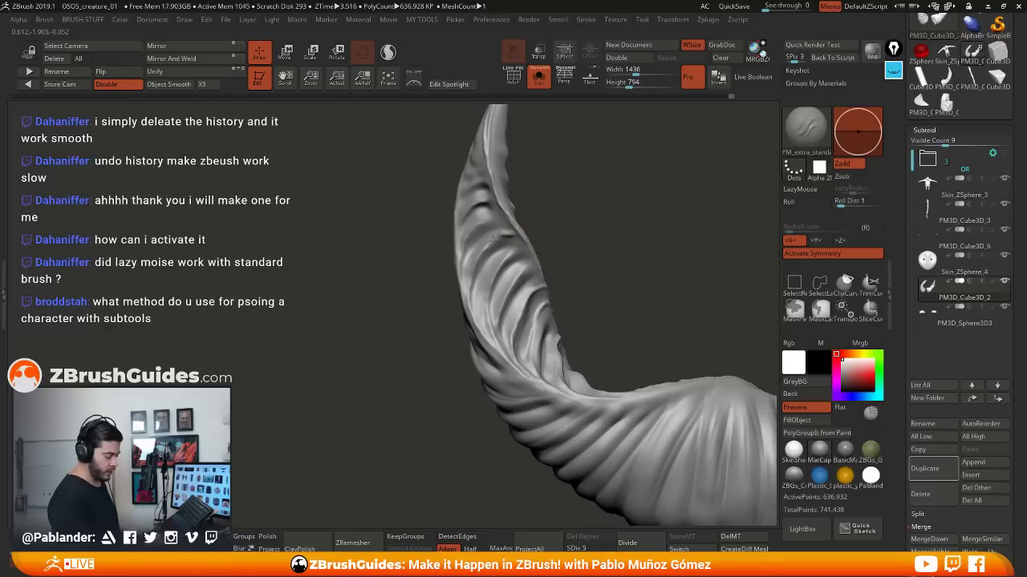
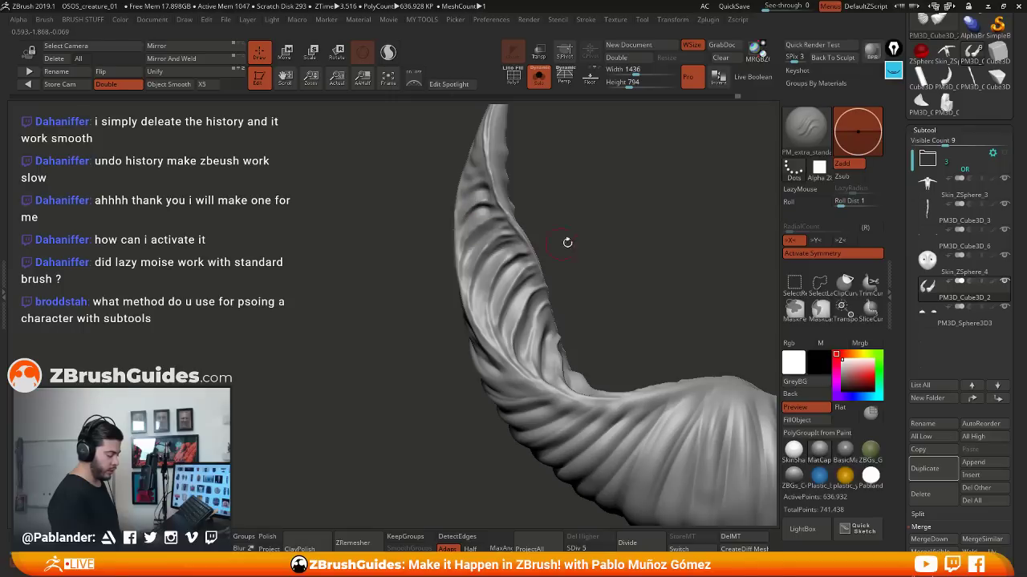
right_drag(566, 241, 537, 257)
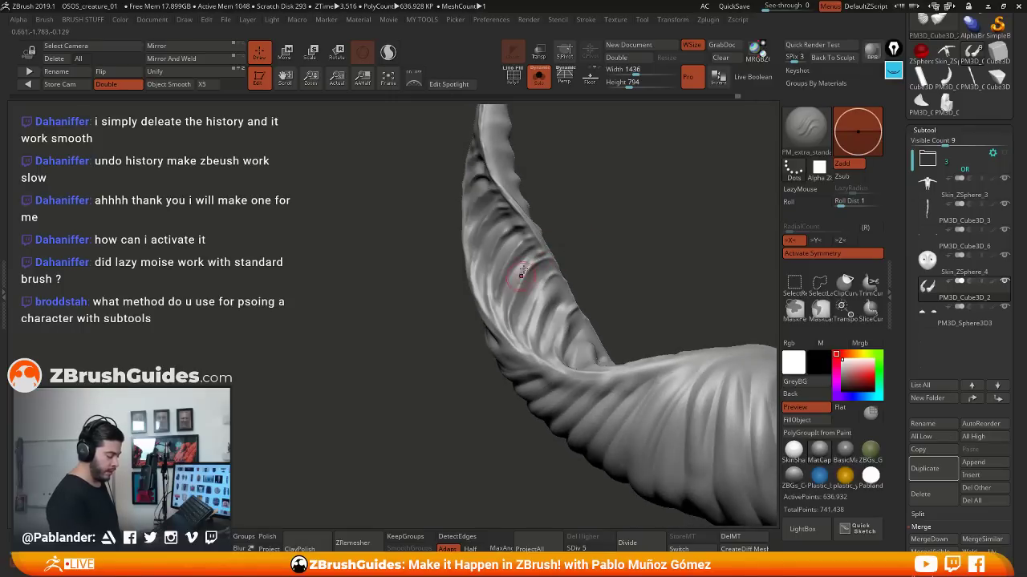
right_drag(533, 315, 550, 267)
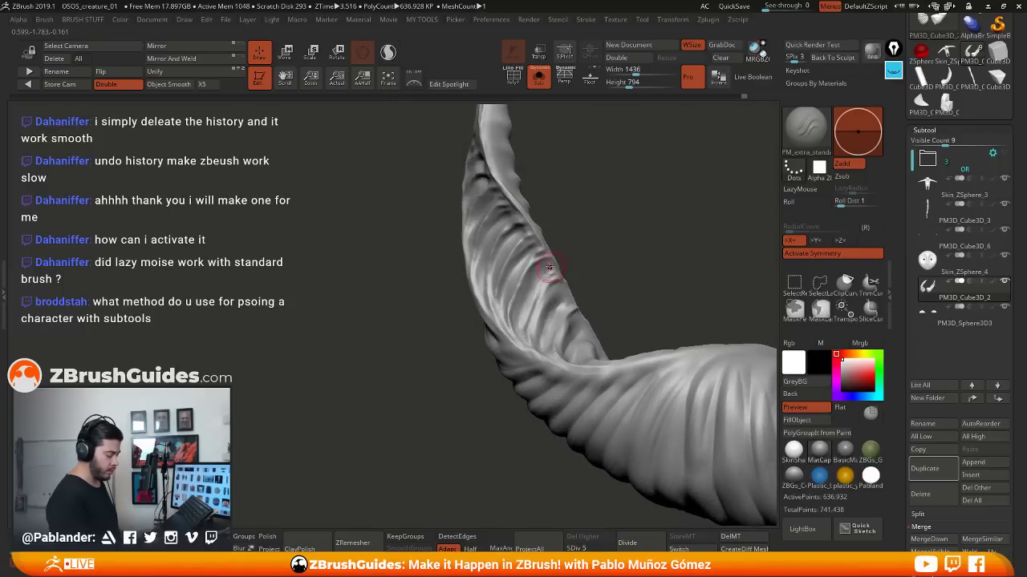
Build up the slanted ridges where they meet the twisting edge on the horn's upper shaft, just above the crossing
right_drag(517, 309, 640, 209)
mouse_move(584, 243)
right_down()
mouse_move(572, 245)
mouse_move(588, 230)
mouse_move(568, 287)
mouse_move(586, 230)
mouse_move(563, 255)
right_up()
right_drag(498, 270, 589, 236)
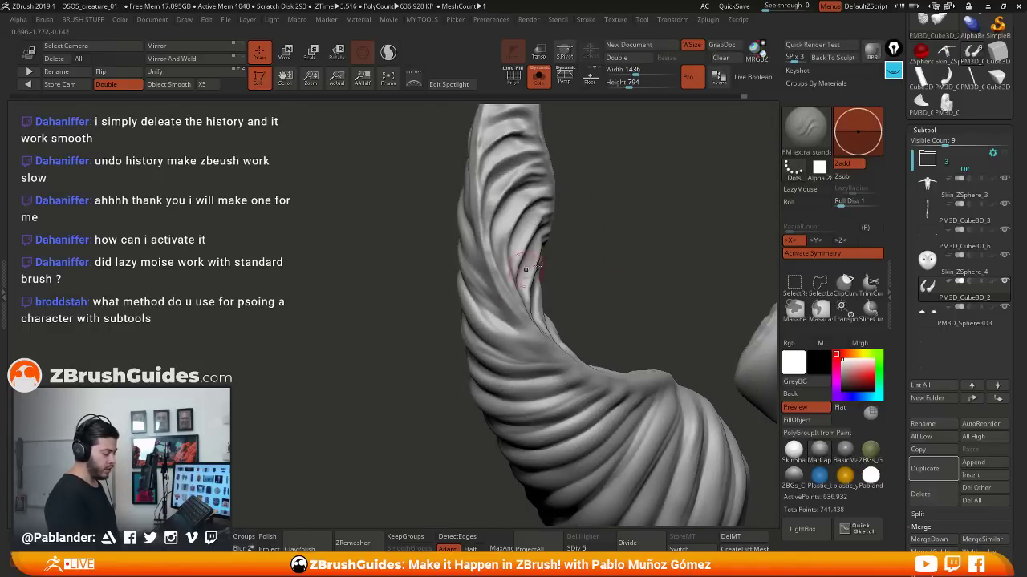
right_drag(526, 269, 513, 222)
right_drag(598, 172, 642, 254)
right_drag(557, 224, 543, 192)
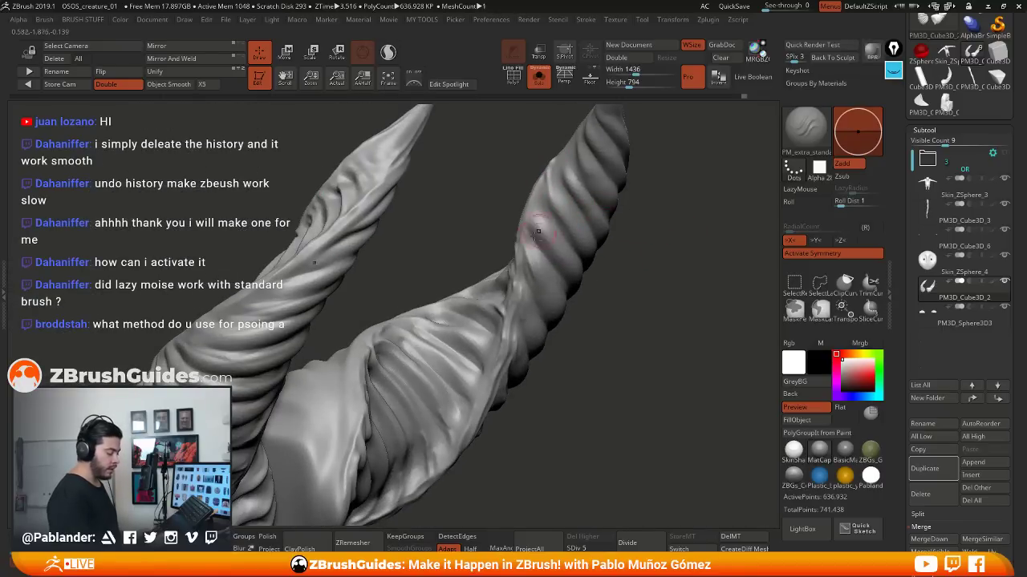
right_drag(523, 259, 526, 191)
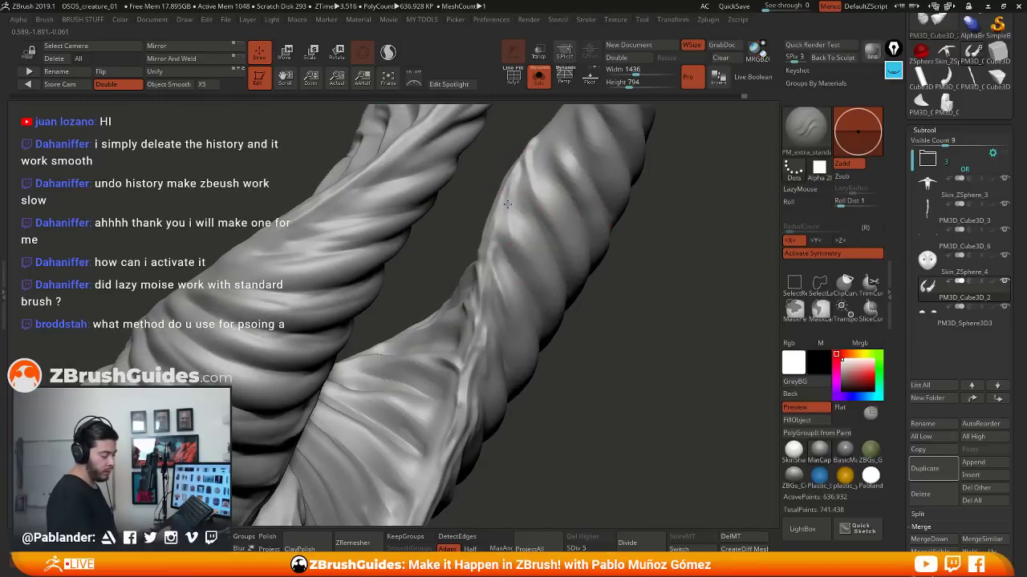
right_drag(508, 234, 498, 225)
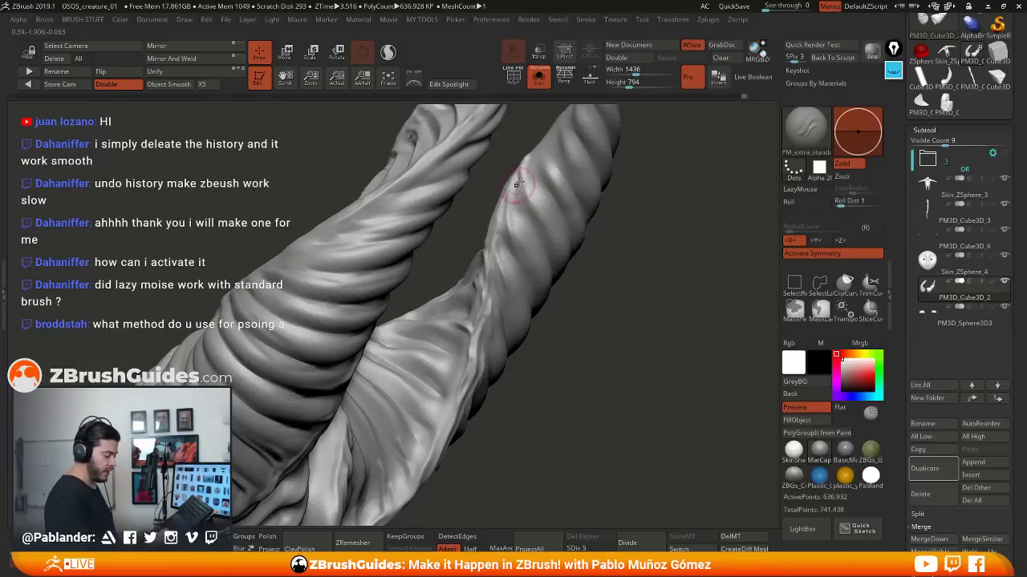
right_drag(517, 184, 597, 262)
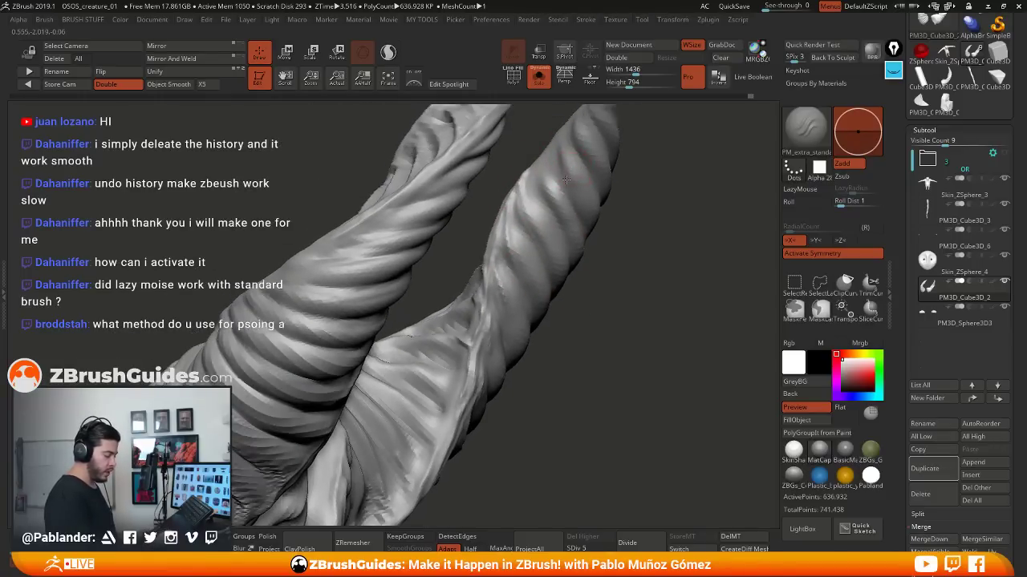
Refine the diagonal ridges from the upper shaft up to the horn's pointed tip
right_drag(539, 159, 536, 220)
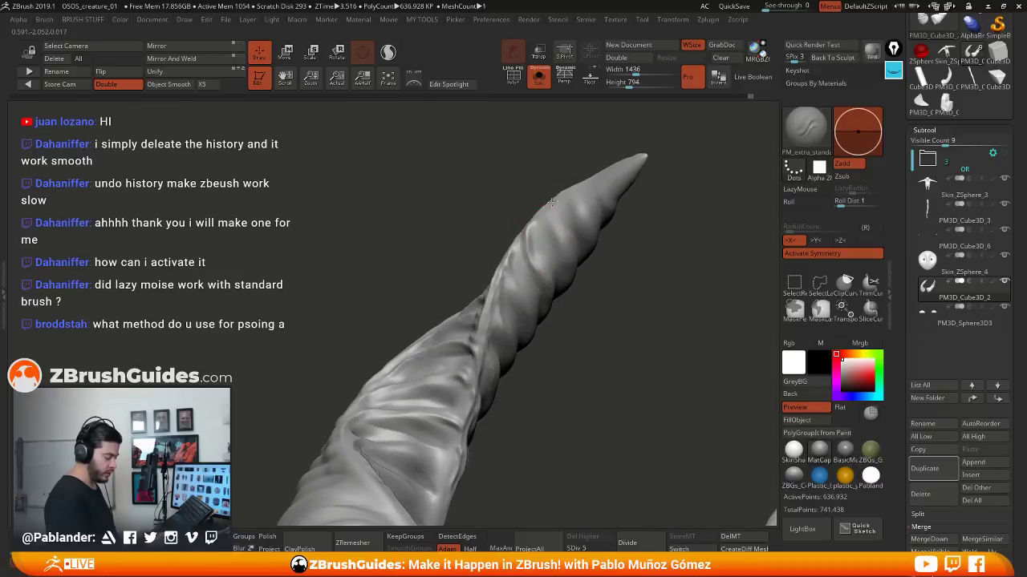
mouse_move(572, 190)
mouse_down()
mouse_move(563, 250)
mouse_move(575, 248)
mouse_up()
right_drag(575, 247, 537, 252)
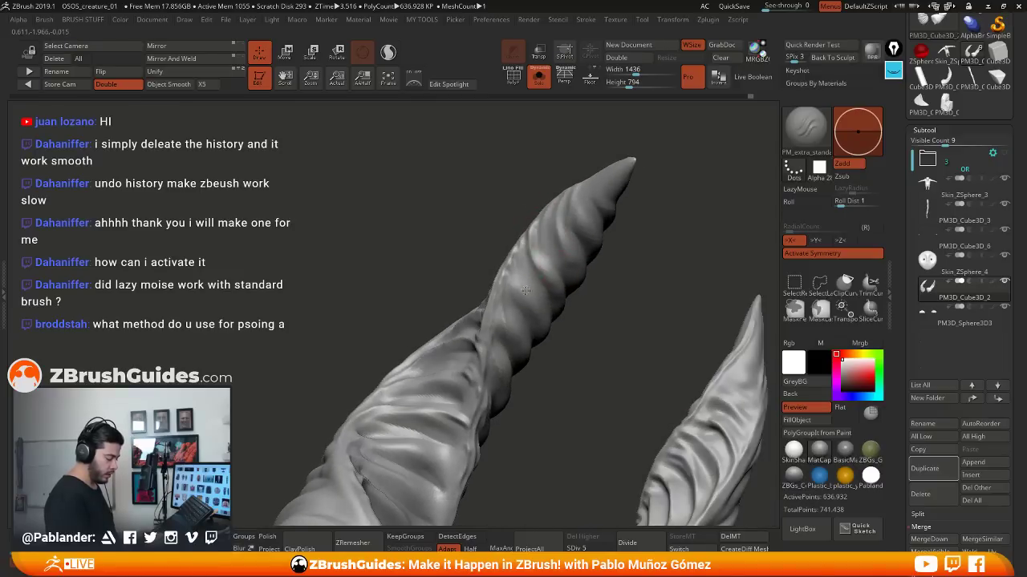
mouse_move(581, 309)
ctrl+right_down()
mouse_move(577, 273)
mouse_move(554, 241)
mouse_move(580, 199)
ctrl+right_up()
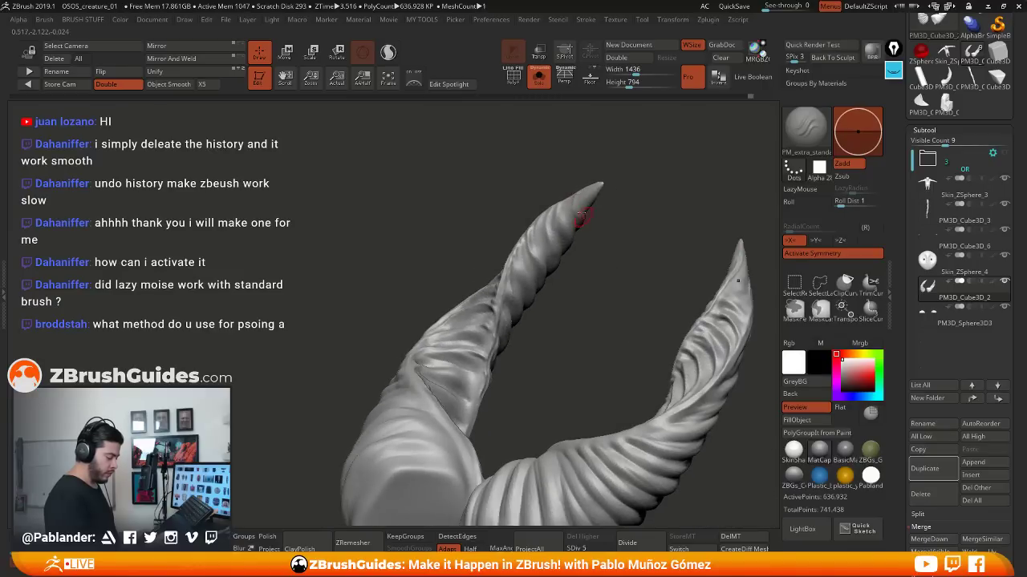
Sculpt the ridges running into the twisting edge on the side of the horn above the flared base
right_drag(586, 256, 462, 180)
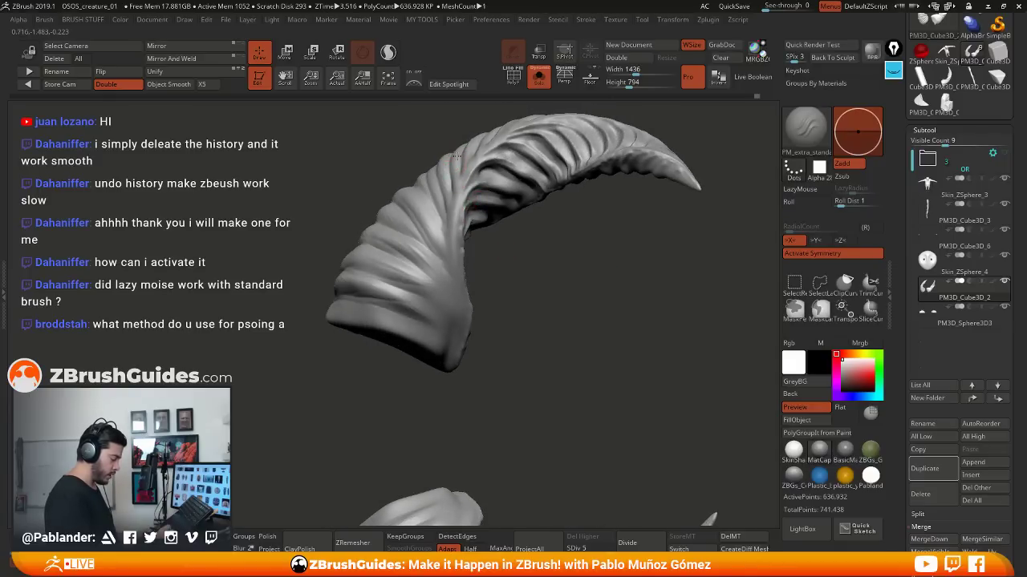
drag(445, 173, 457, 238)
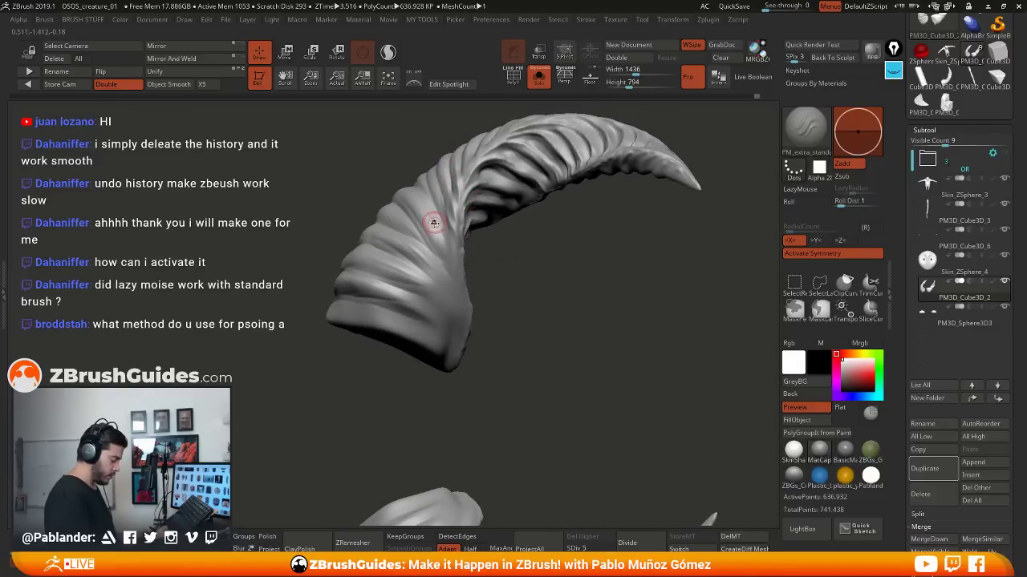
right_drag(454, 260, 429, 257)
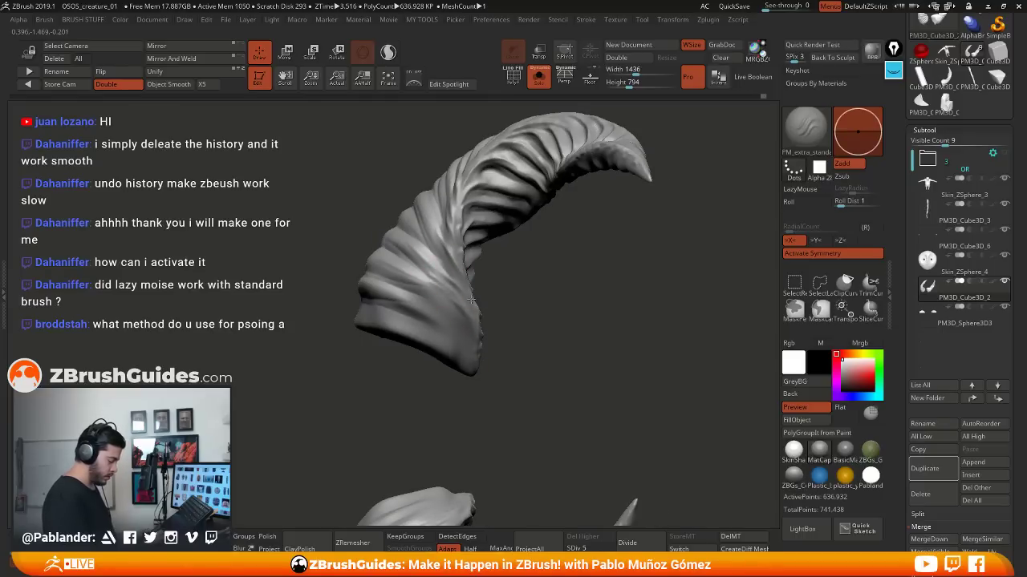
right_drag(472, 300, 481, 312)
drag(450, 319, 488, 392)
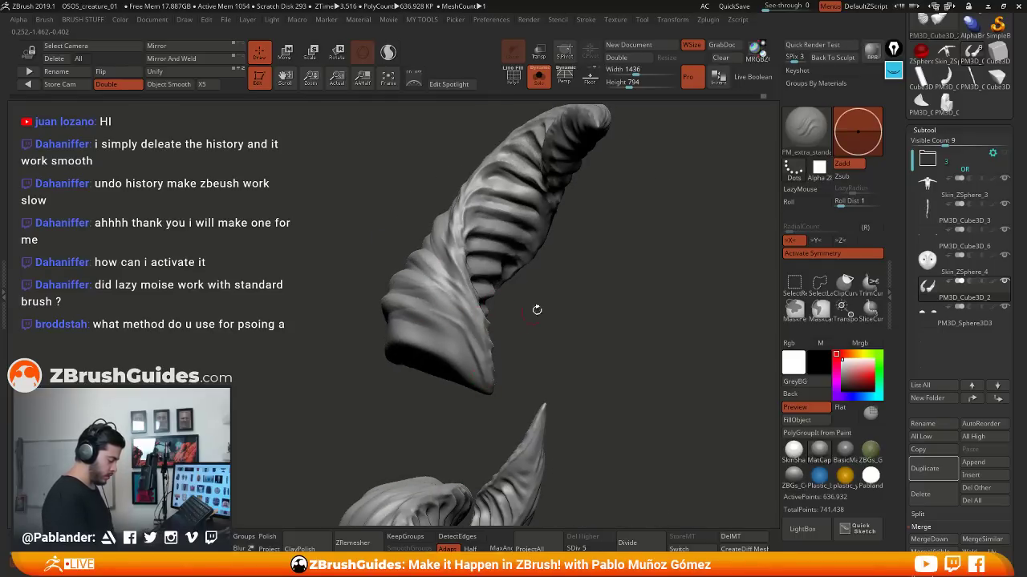
Refine and smooth the ridges branching off the twisting edge near the flared base's pointed corner
right_drag(537, 310, 585, 280)
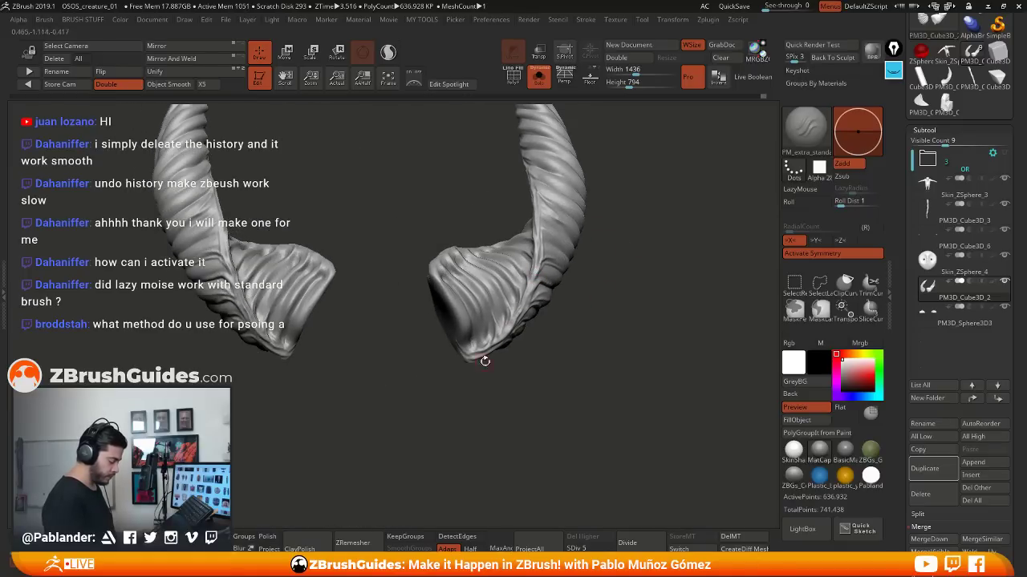
drag(557, 339, 592, 335)
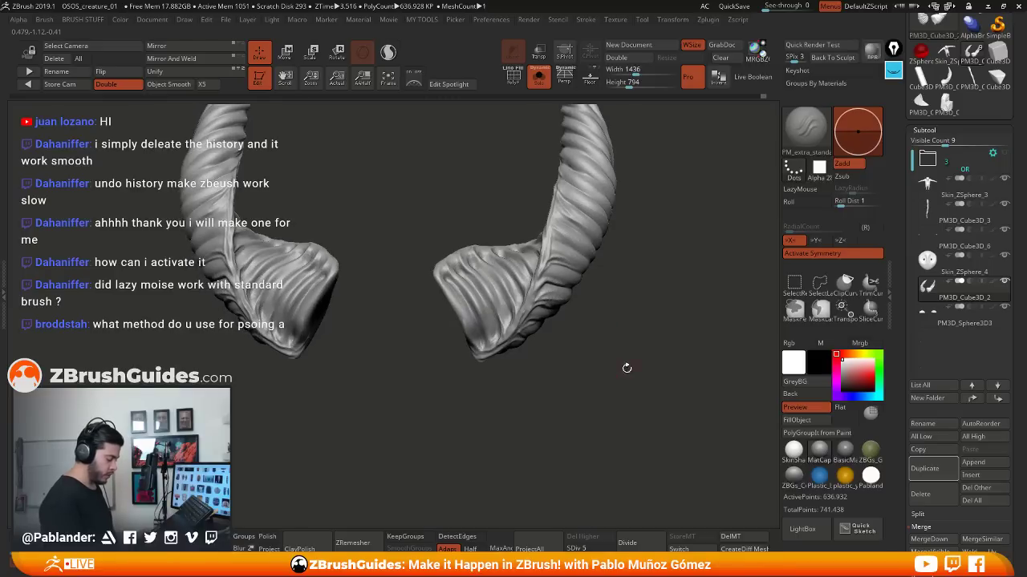
mouse_move(626, 368)
mouse_down()
mouse_move(595, 323)
mouse_move(599, 309)
mouse_move(743, 264)
mouse_move(662, 291)
mouse_move(637, 264)
mouse_move(676, 284)
mouse_move(585, 249)
mouse_up()
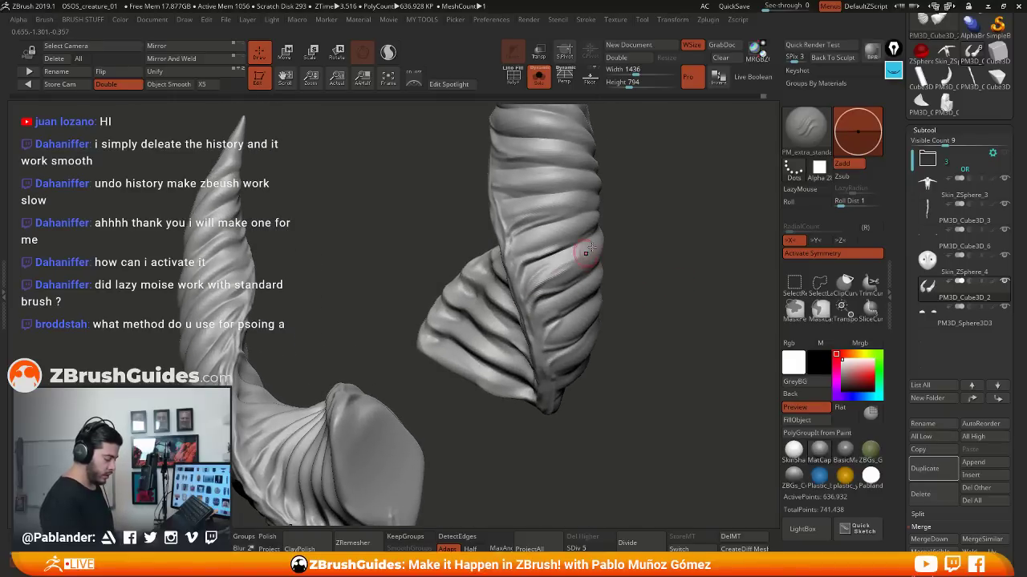
key(shift)
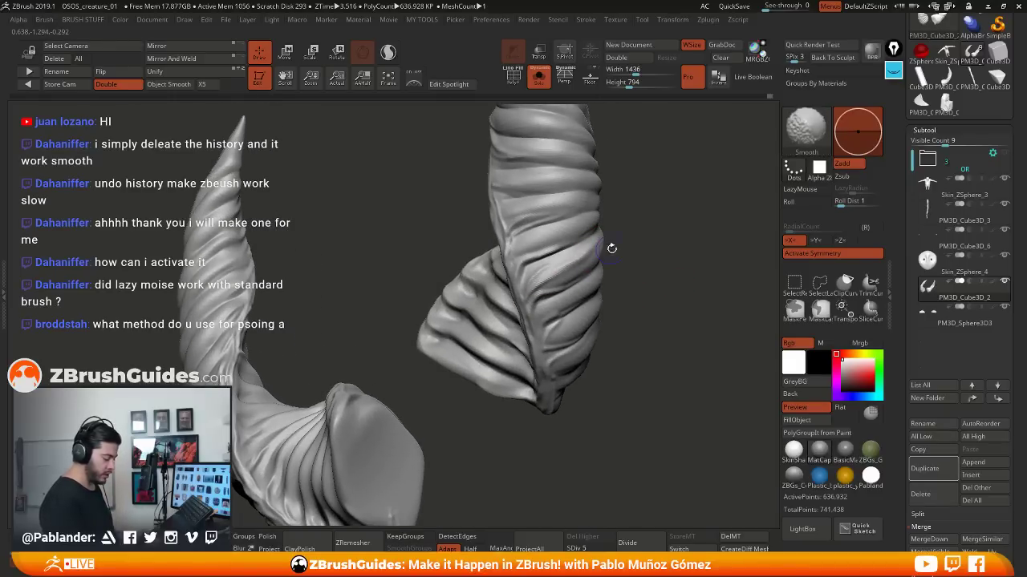
drag(556, 327, 543, 381)
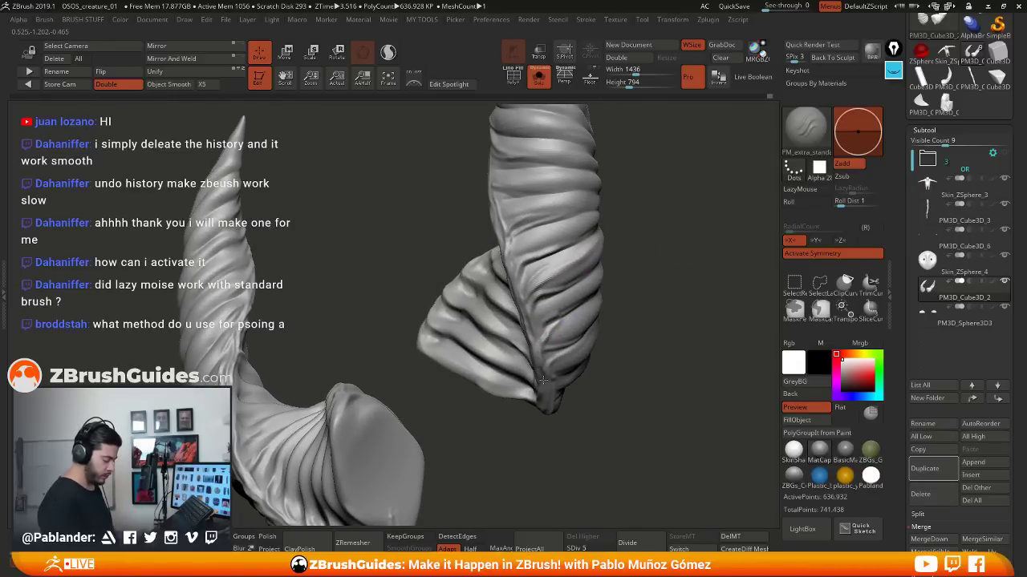
drag(608, 335, 633, 297)
drag(627, 353, 540, 343)
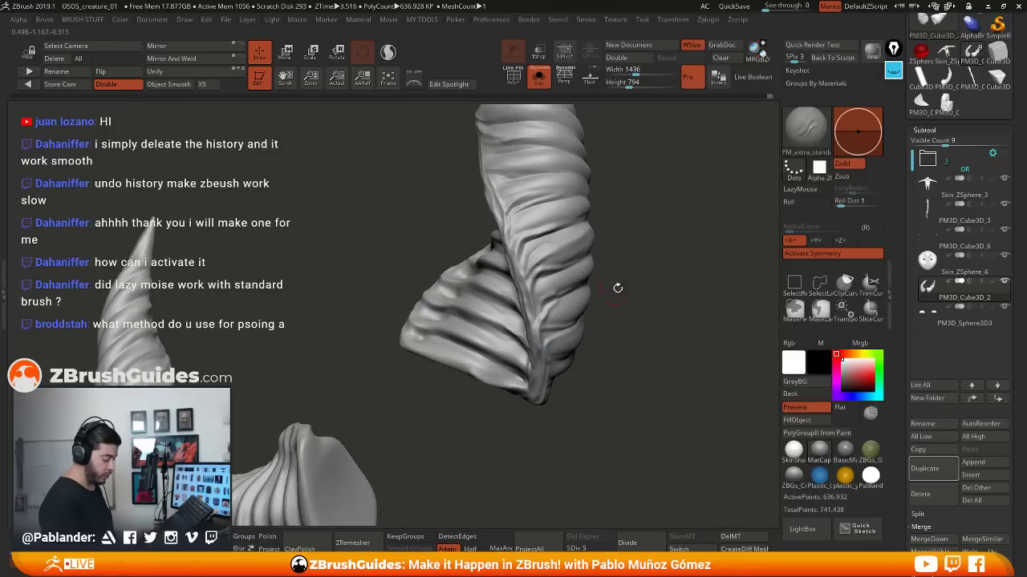
drag(637, 206, 658, 275)
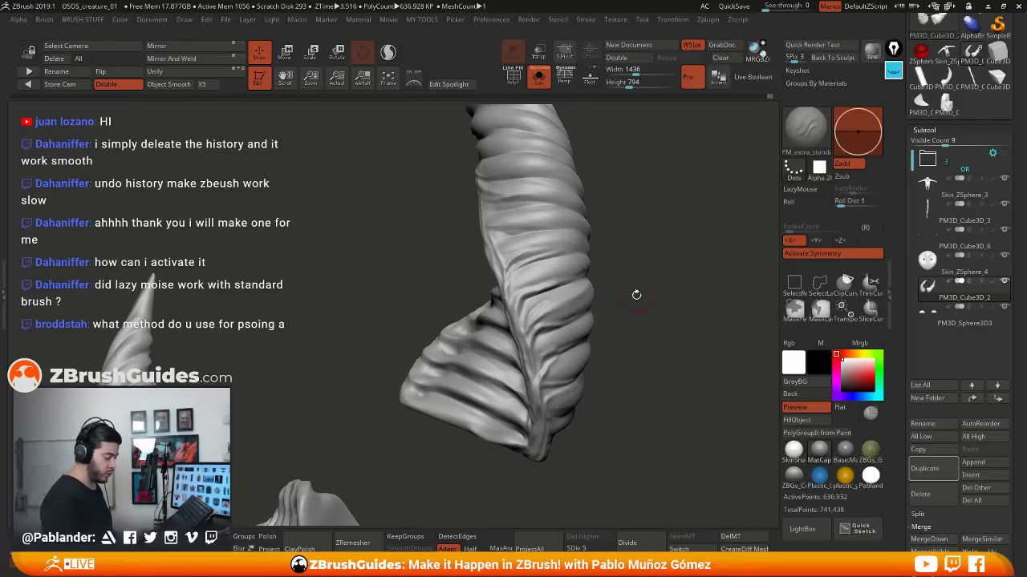
mouse_move(625, 224)
mouse_down()
mouse_move(637, 284)
mouse_move(586, 257)
mouse_move(639, 218)
mouse_up()
mouse_move(635, 253)
mouse_down()
mouse_move(640, 286)
mouse_move(617, 264)
mouse_up()
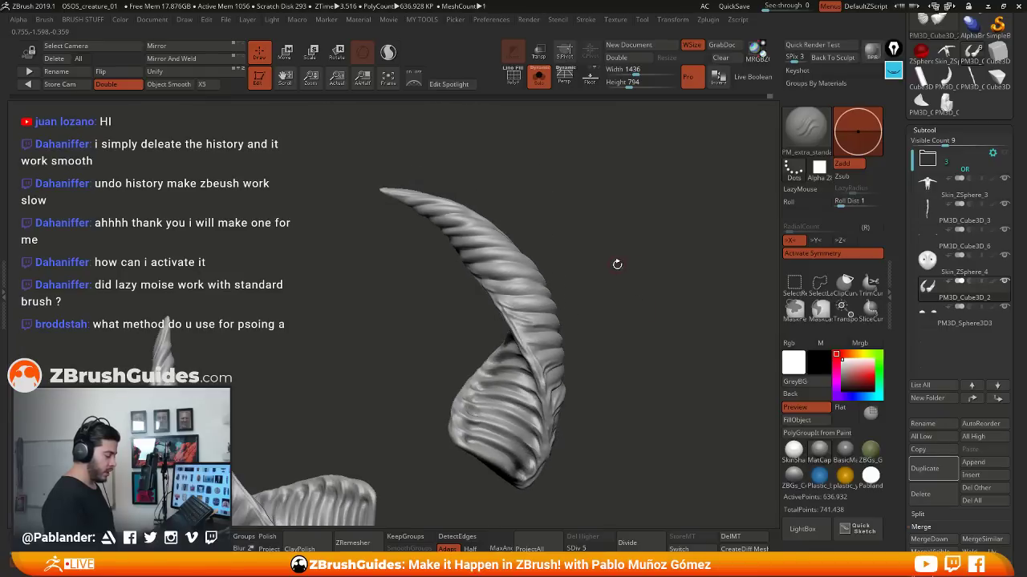
Switch to the Morph brush and soften the outer ridges beside the twisting edge on the lower horn
key(b)
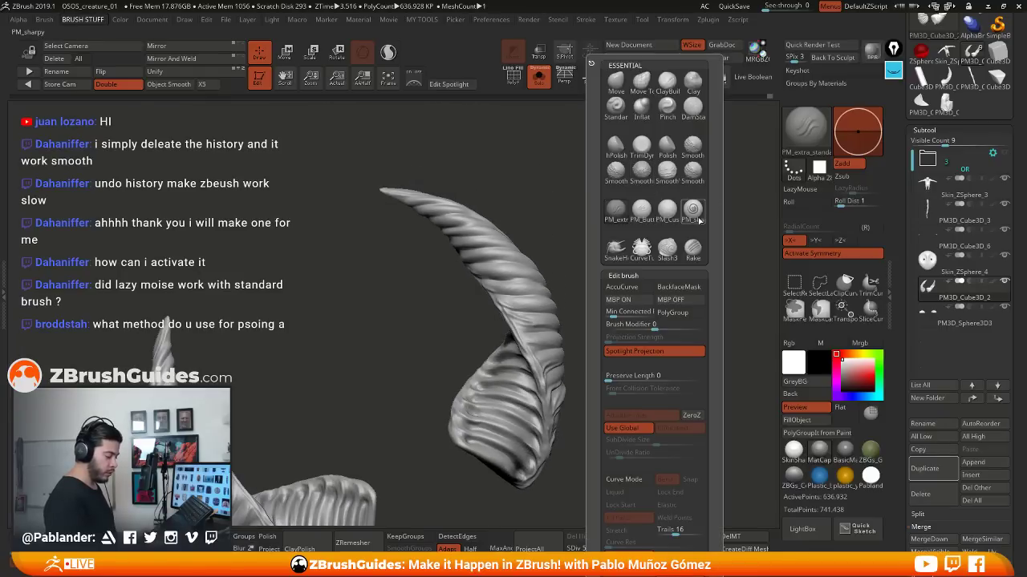
click(613, 260)
key(b)
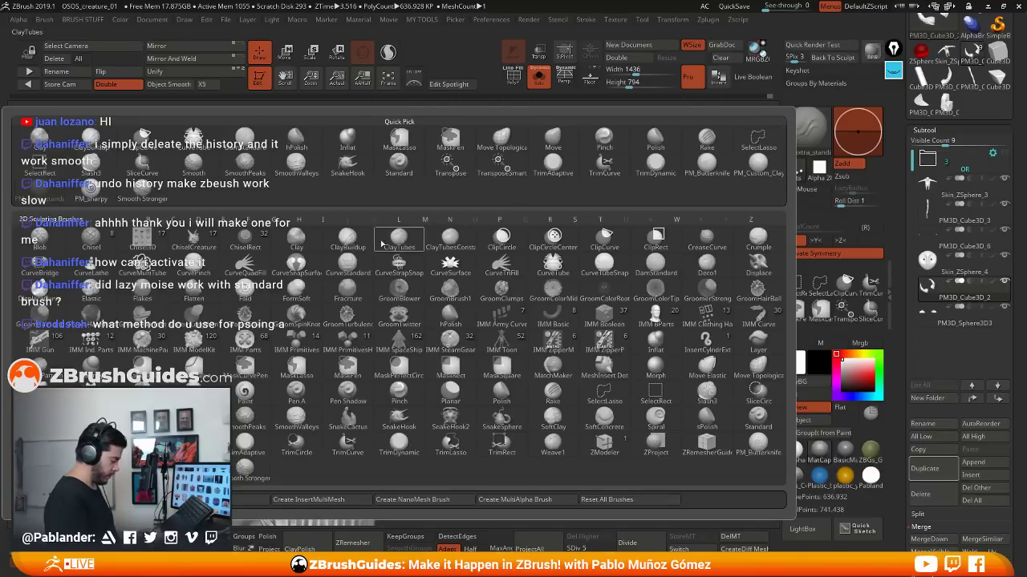
key(m)
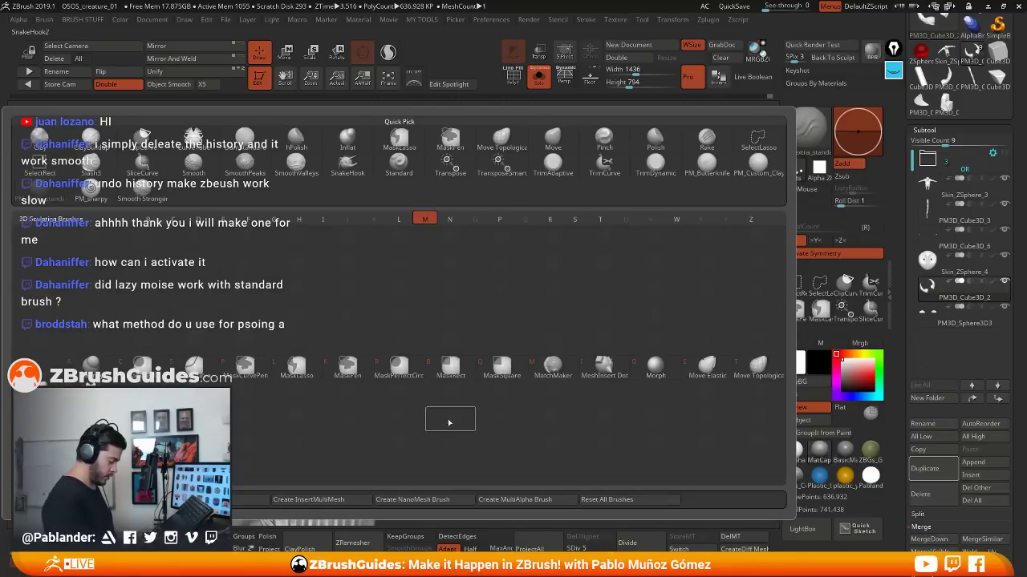
click(649, 387)
mouse_move(539, 412)
mouse_down()
mouse_move(587, 319)
mouse_move(624, 335)
mouse_move(638, 292)
mouse_move(577, 297)
mouse_up()
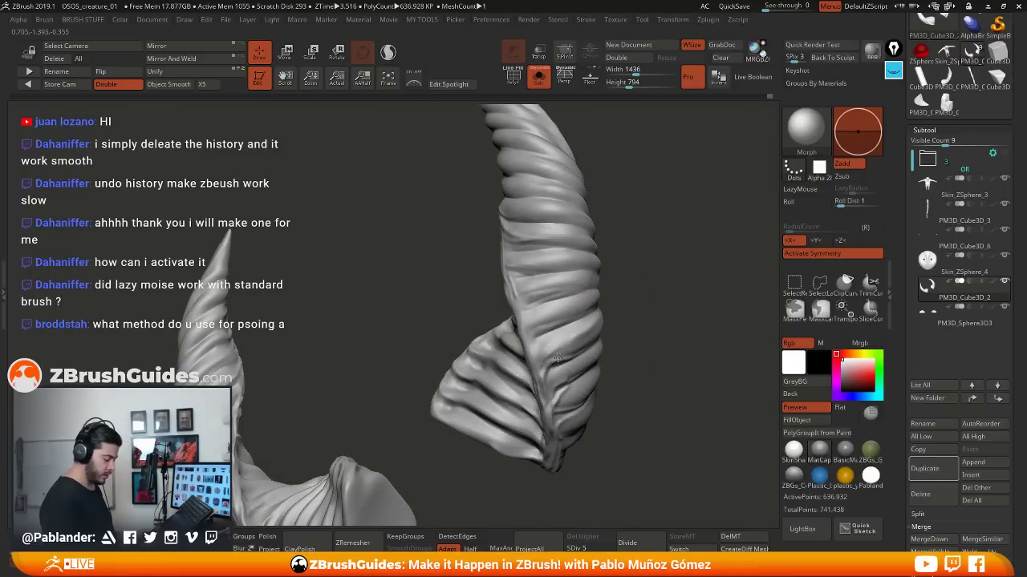
drag(623, 320, 719, 460)
drag(653, 327, 676, 252)
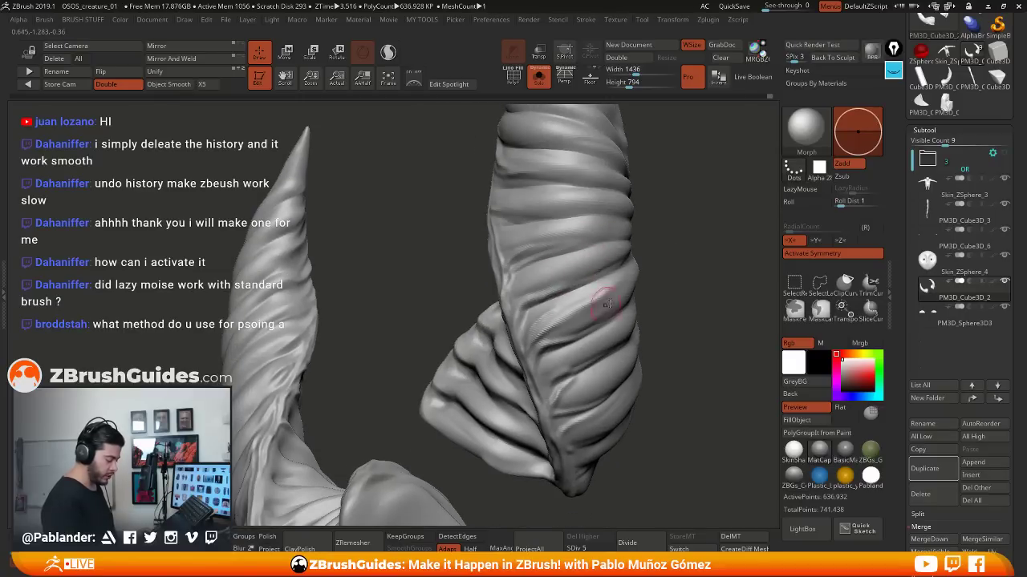
drag(624, 279, 570, 312)
mouse_move(664, 316)
mouse_down()
mouse_move(672, 306)
mouse_move(630, 308)
mouse_up()
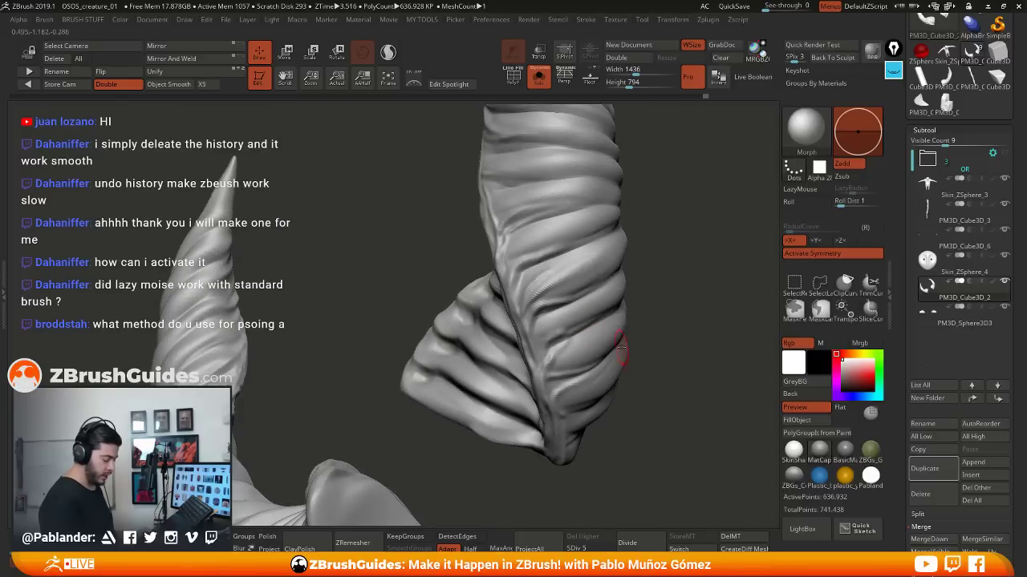
drag(618, 348, 555, 385)
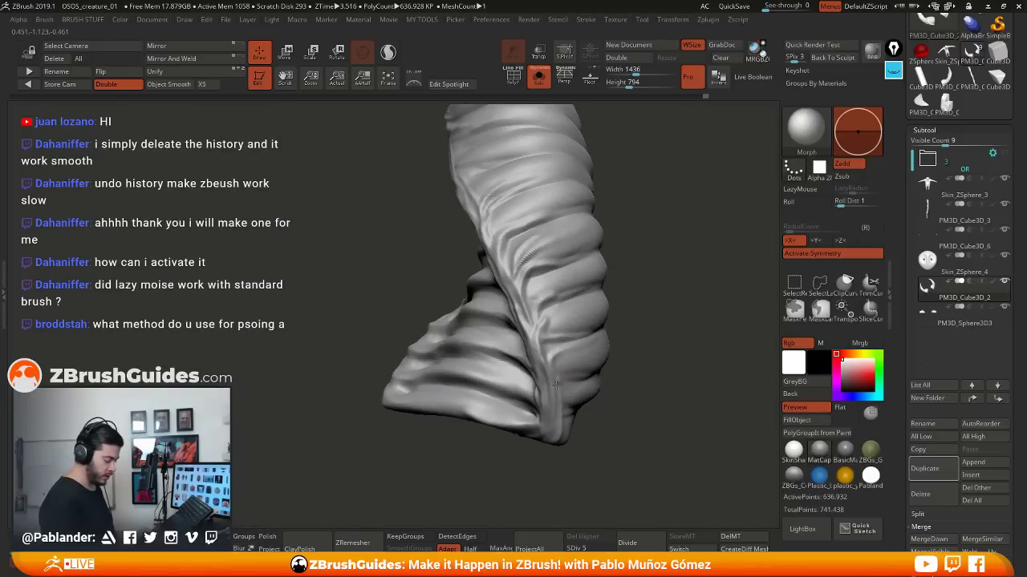
Soften the lowest ridges on the flared base's face near its pointed corner with the Morph brush and smoothing
drag(633, 329, 569, 333)
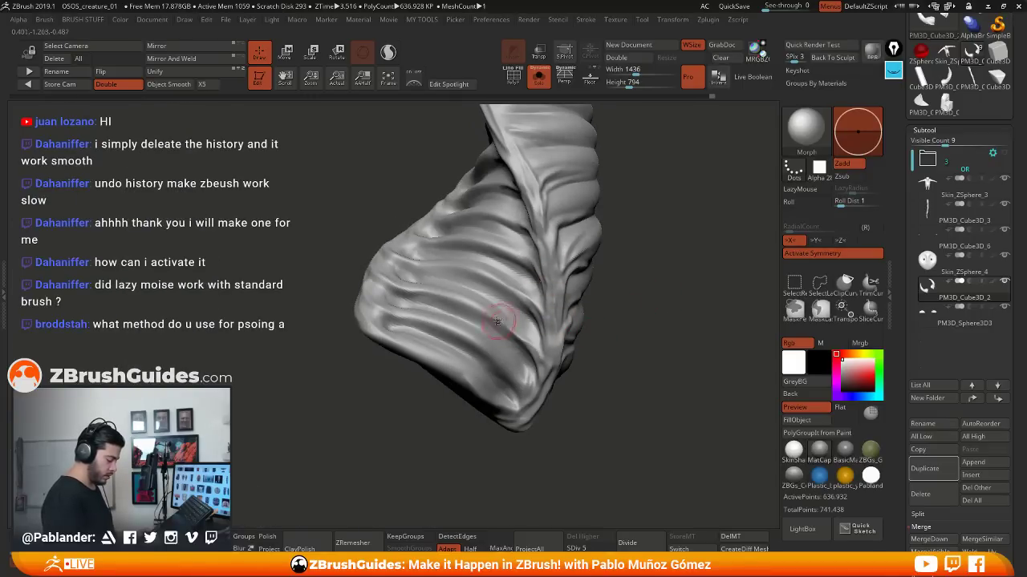
drag(585, 356, 474, 359)
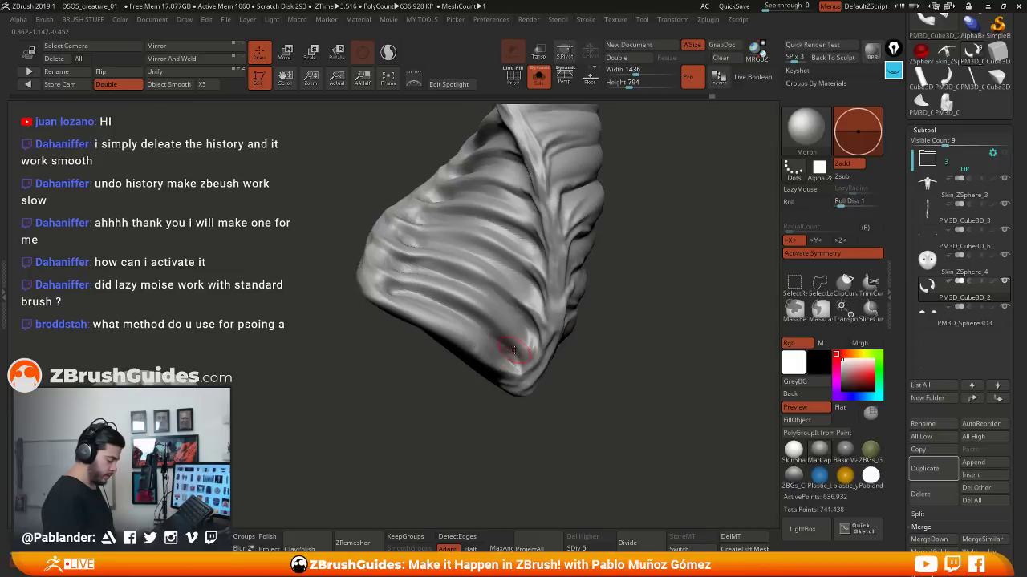
key(shift)
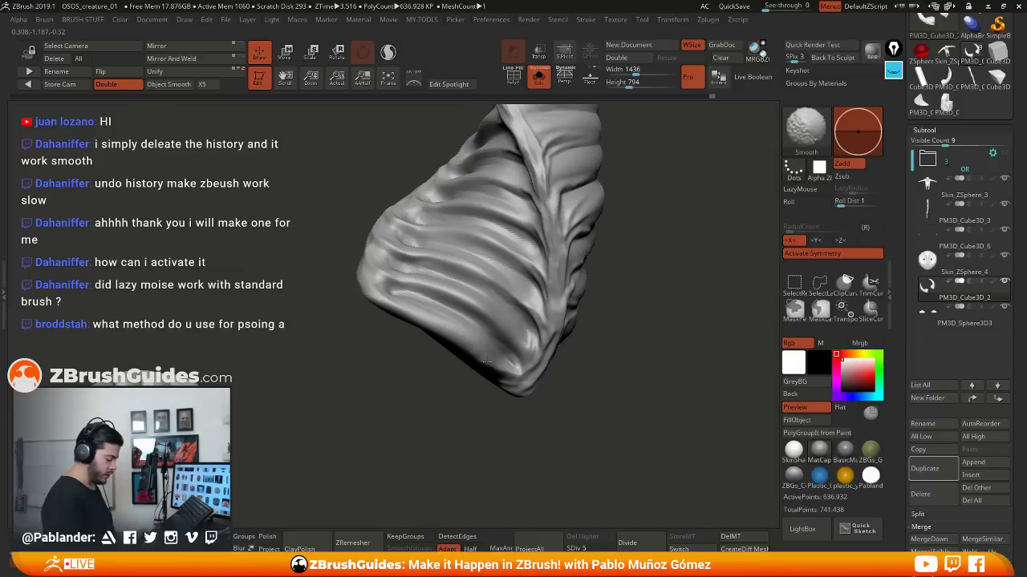
Blend the ridges on the horn's concave inner face and outer shaft with the Morph brush and smoothing
mouse_move(481, 266)
right_down()
mouse_move(486, 295)
mouse_move(499, 295)
right_up()
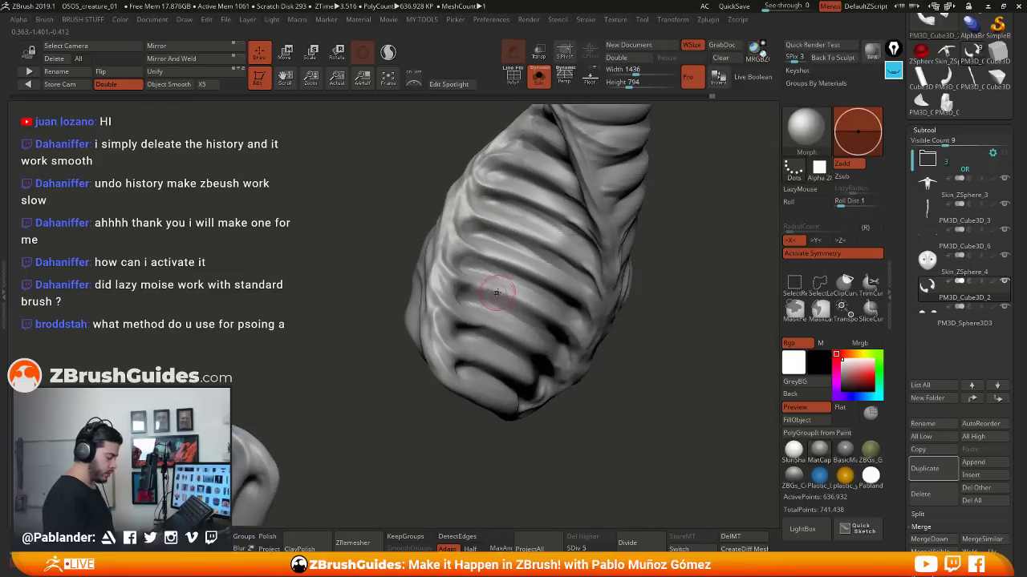
mouse_move(470, 241)
right_down()
mouse_move(498, 241)
mouse_move(481, 267)
mouse_move(509, 250)
mouse_move(521, 264)
right_up()
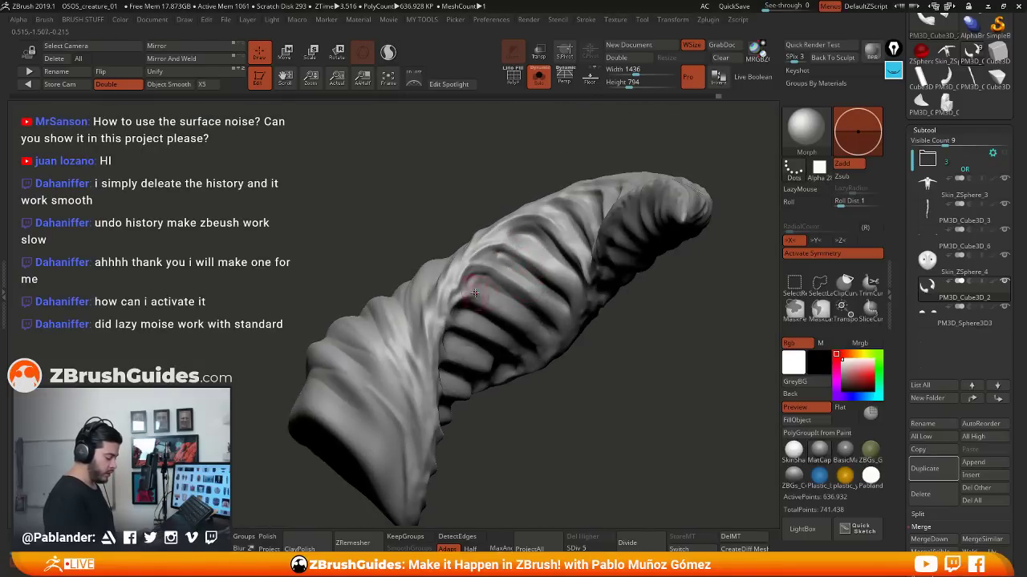
shift+drag(462, 300, 470, 303)
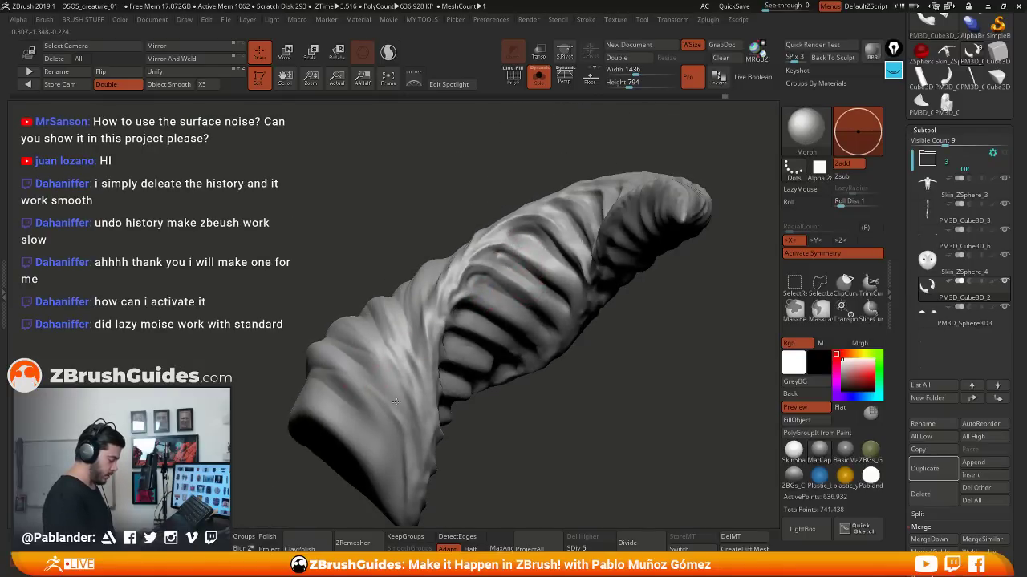
mouse_move(395, 403)
right_down()
mouse_move(495, 240)
mouse_move(549, 231)
mouse_move(525, 268)
mouse_move(580, 218)
mouse_move(523, 298)
right_up()
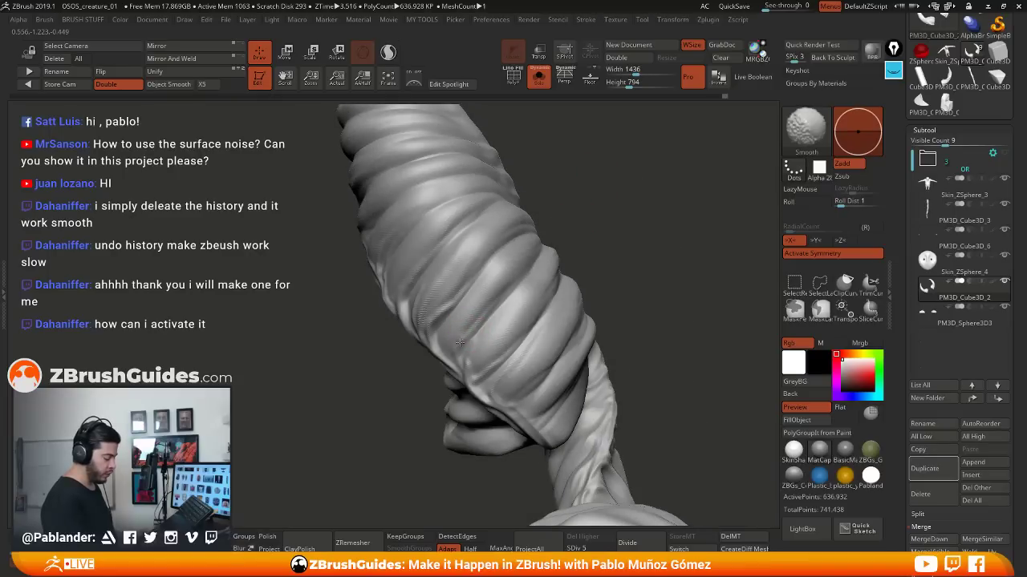
mouse_move(479, 325)
right_down()
mouse_move(543, 240)
mouse_move(481, 268)
right_up()
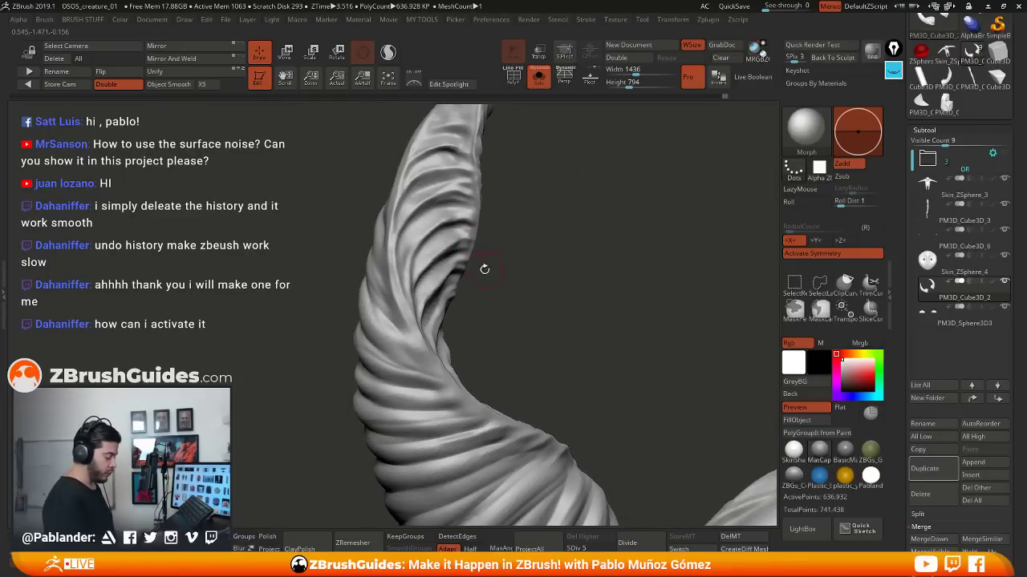
Inspect the sculpted horns from several angles and quick-save the project
right_drag(497, 181, 488, 229)
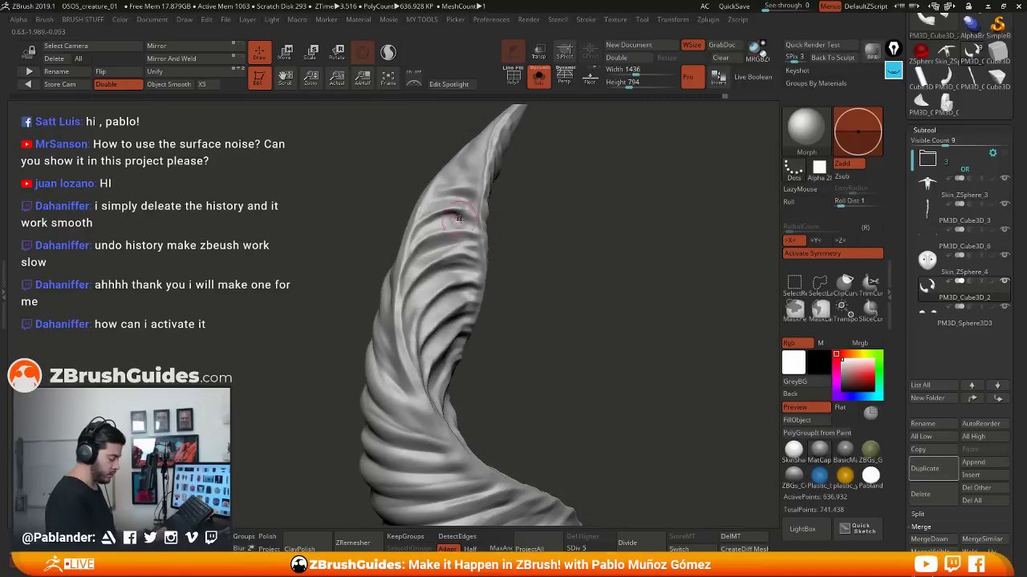
key(f)
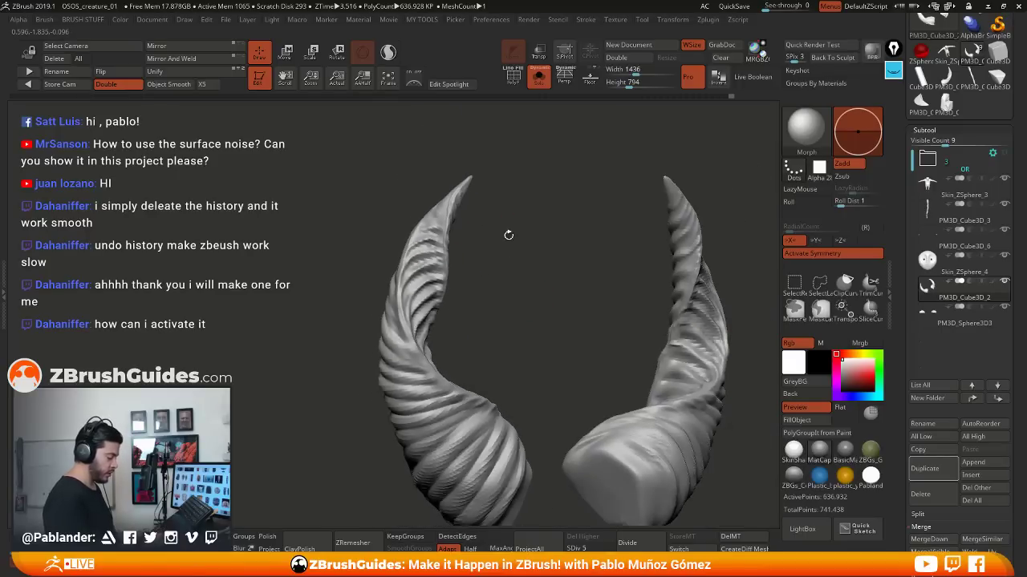
right_drag(507, 232, 633, 333)
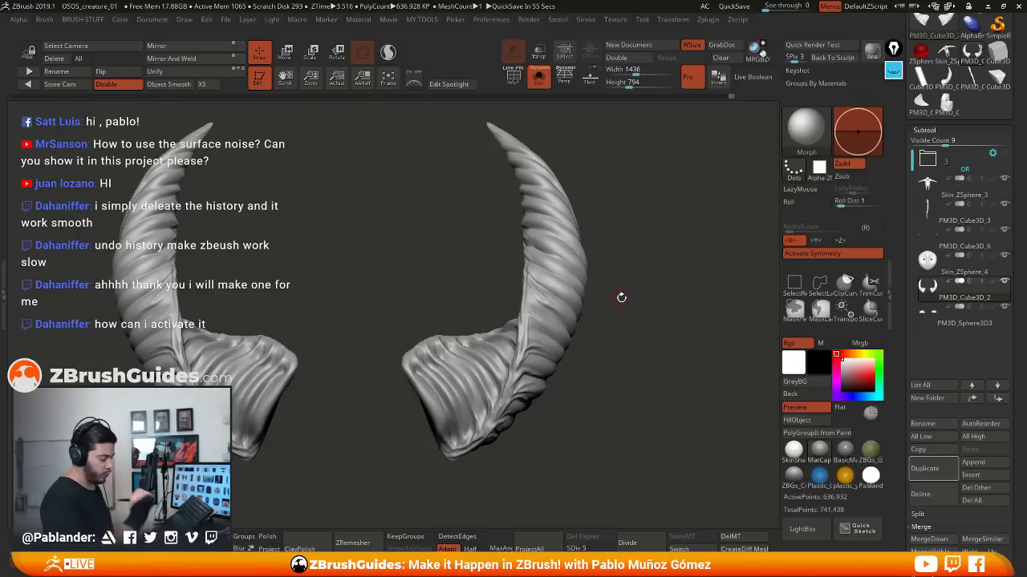
drag(630, 283, 515, 312)
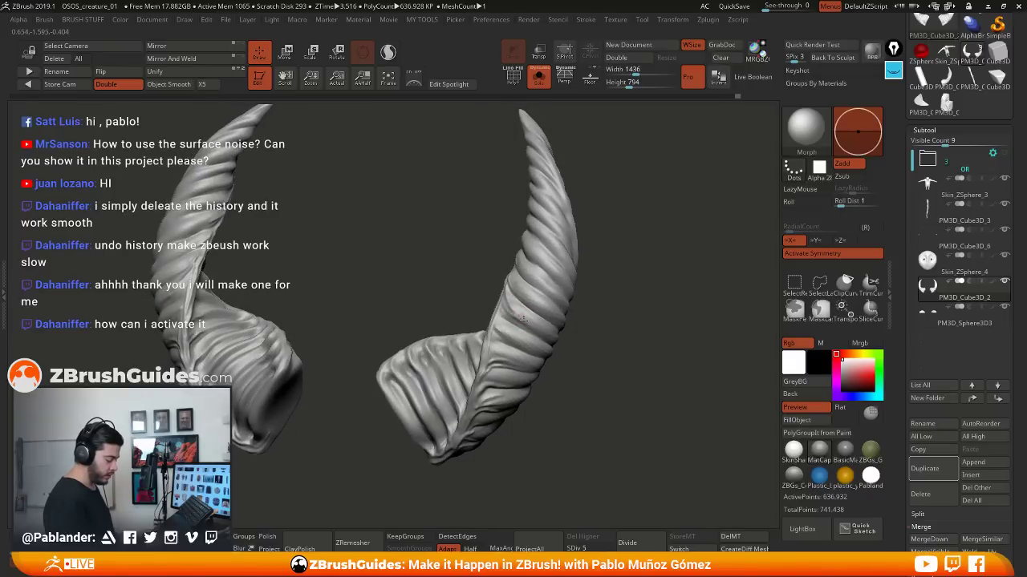
click(730, 6)
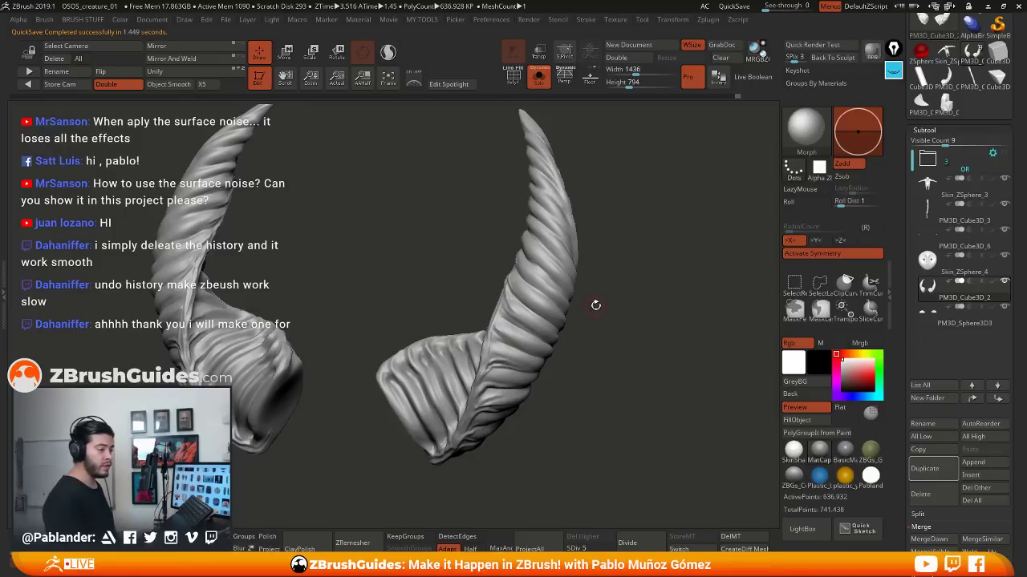
Turn off Solo mode and check the horns against the creature's head and body
drag(579, 370, 607, 335)
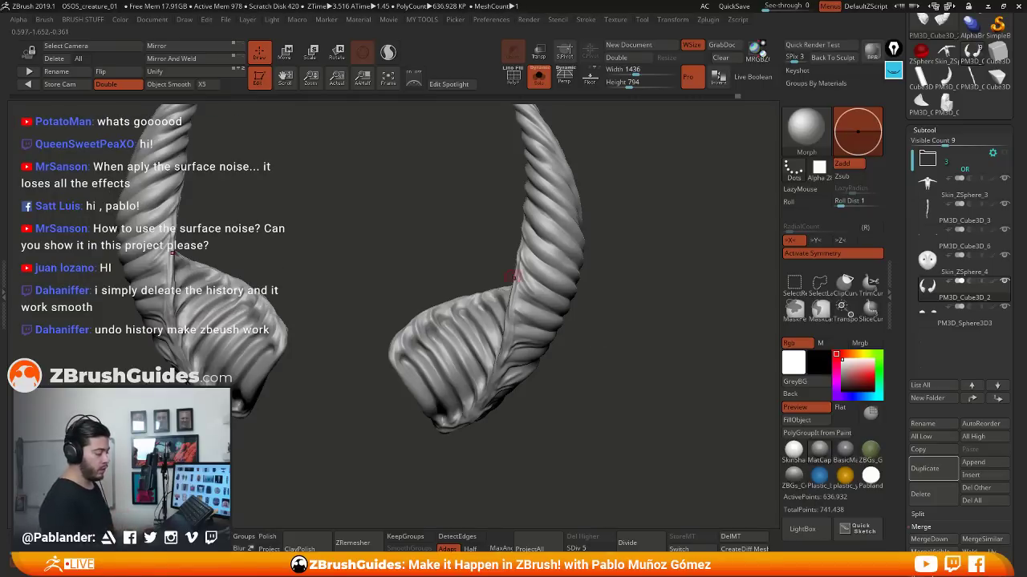
alt+drag(623, 335, 605, 318)
alt+drag(586, 354, 602, 325)
click(539, 78)
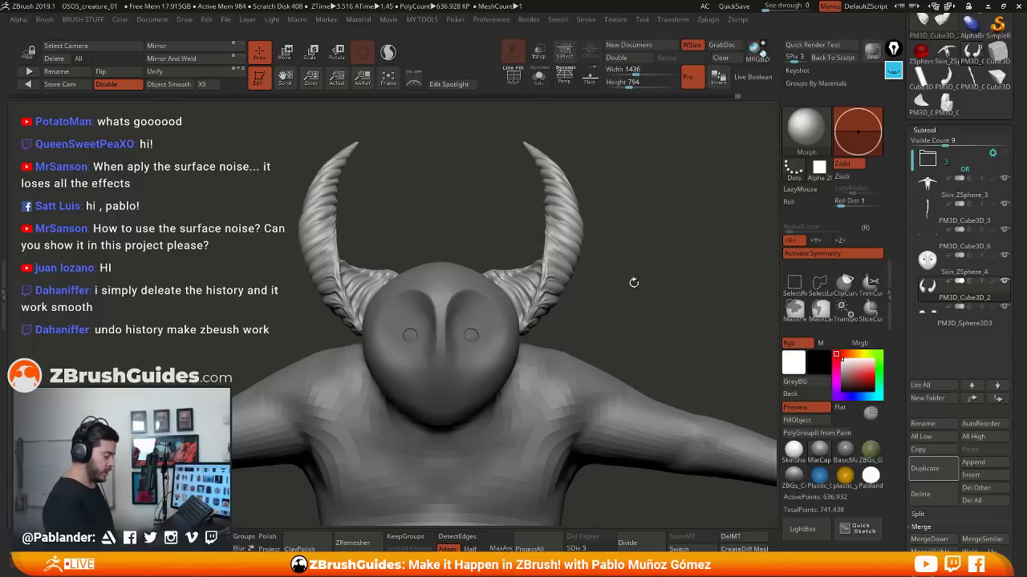
drag(642, 352, 635, 302)
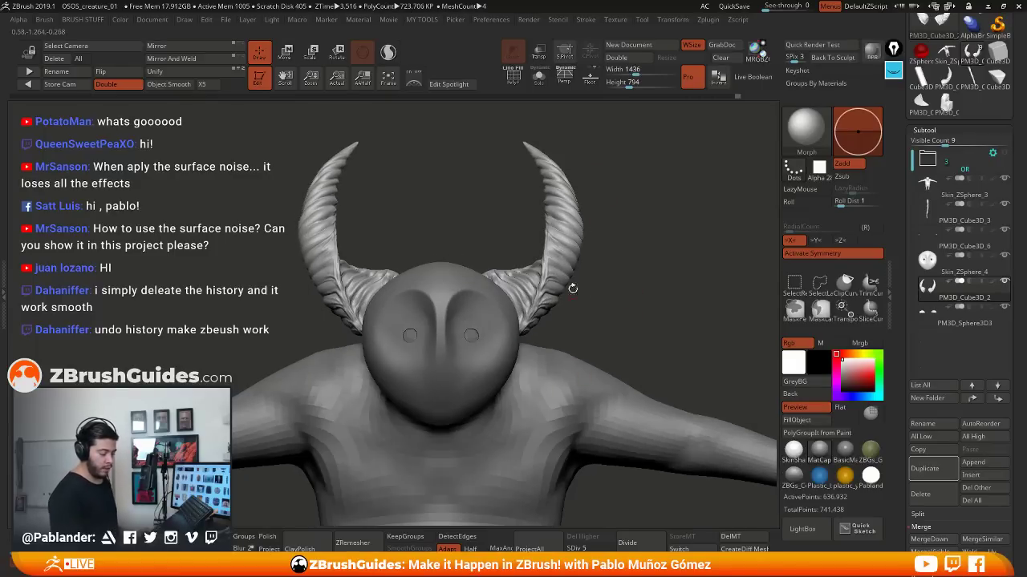
drag(629, 287, 669, 292)
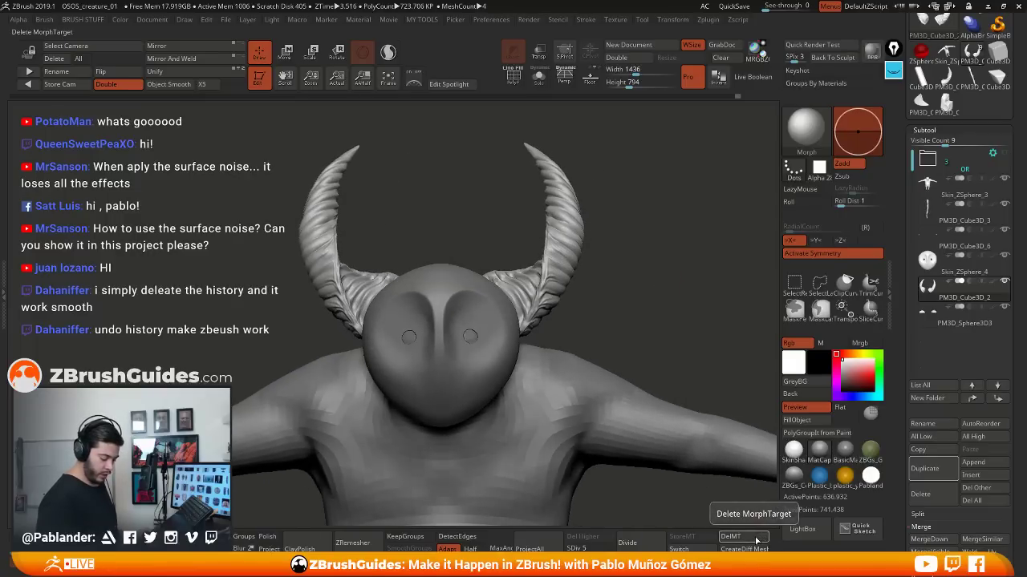
Delete the morph target stored on the horns and dismiss the Morph brush note
click(730, 536)
drag(634, 268, 625, 276)
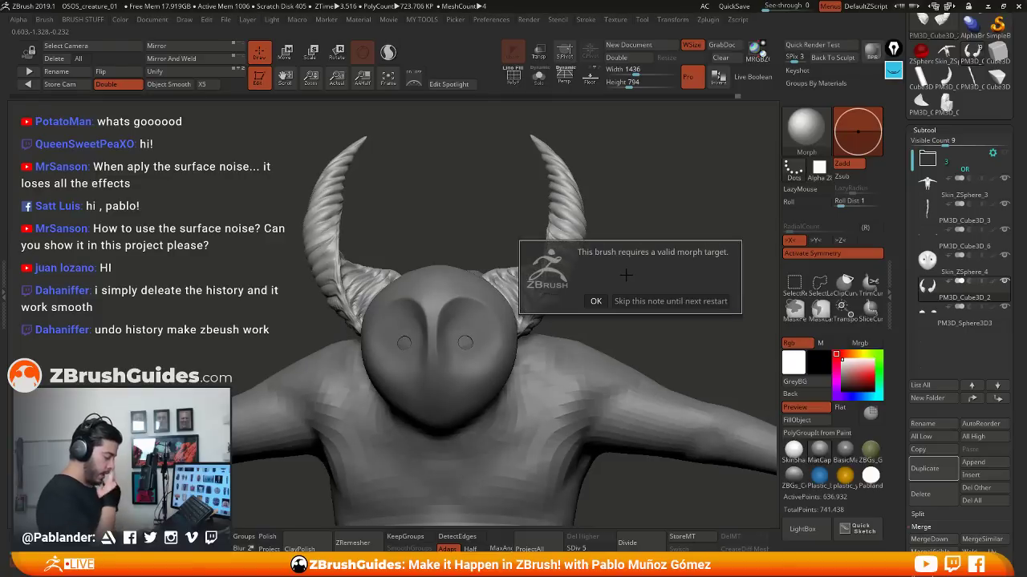
click(596, 301)
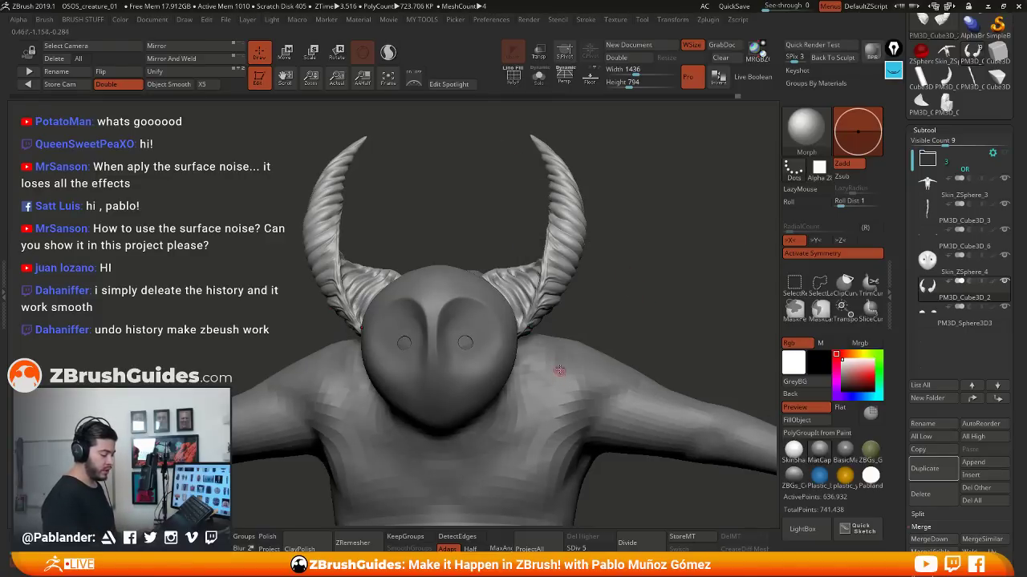
Load the Quick_cliff_builder brush from the LightBox rock brushes for detailing the horns
click(802, 532)
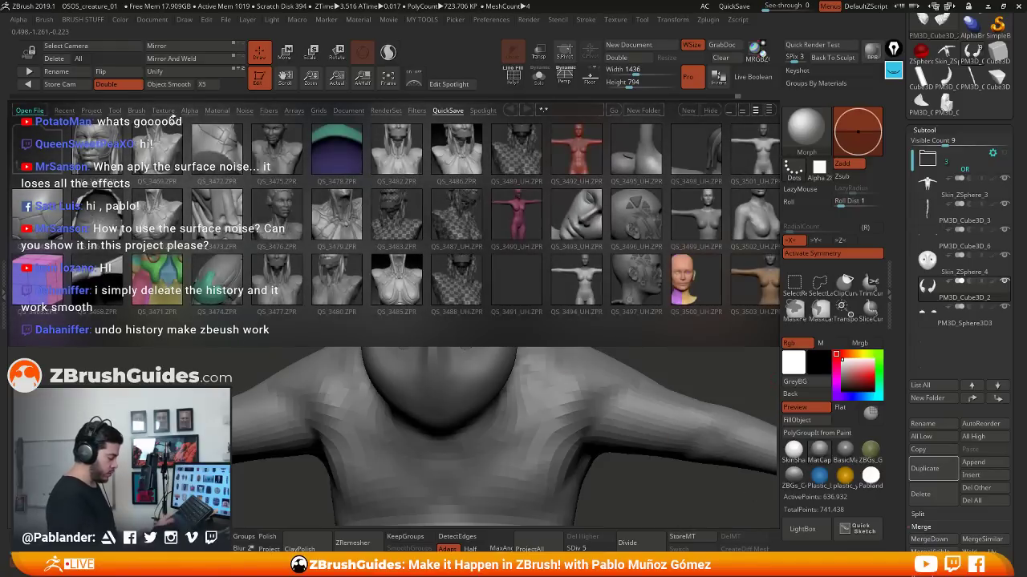
click(136, 110)
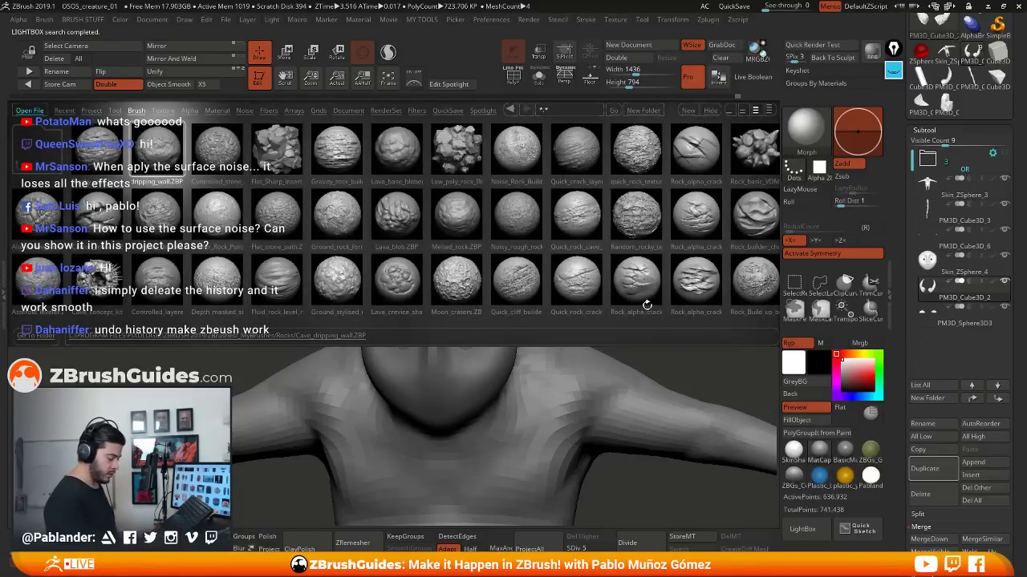
double_click(516, 281)
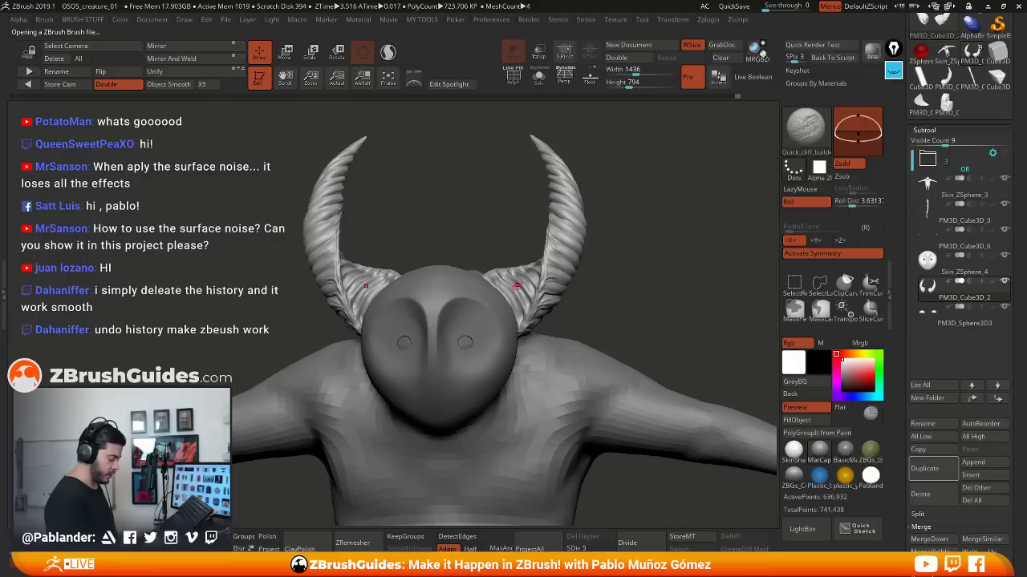
key(space)
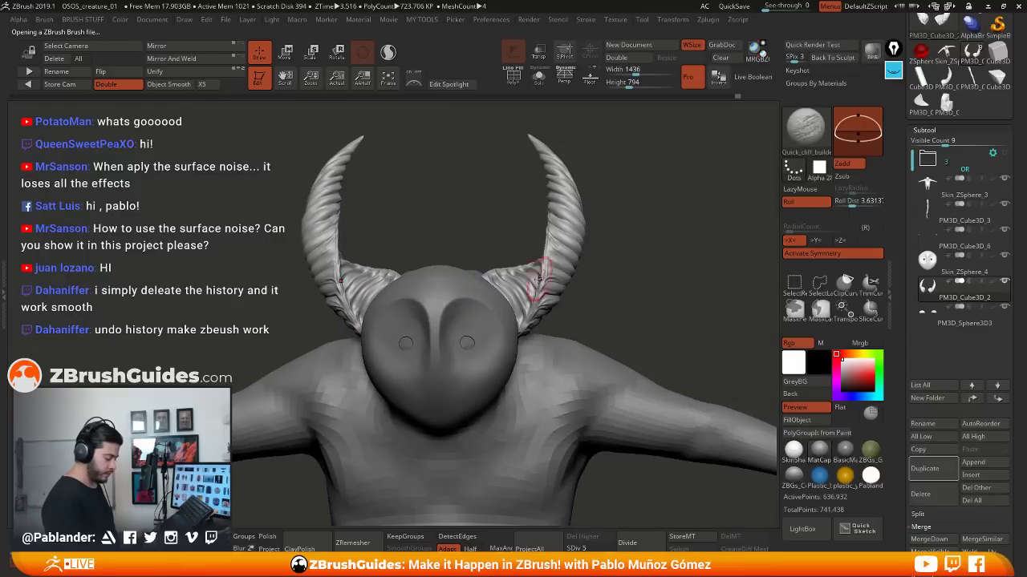
Try a Quick_cliff_builder stroke on the horn's outer ridges and subdivide the horns to level 6
drag(599, 259, 608, 299)
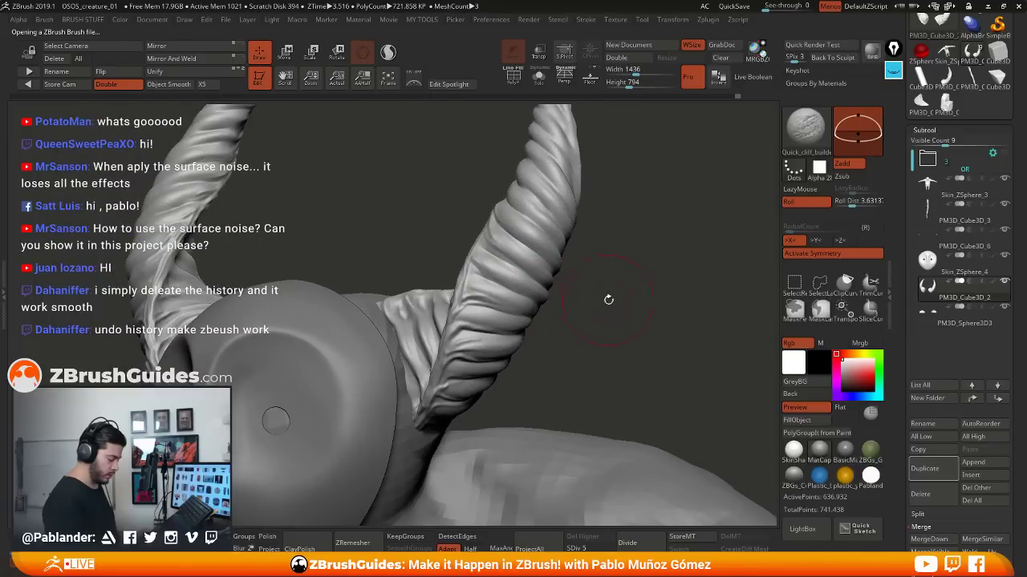
mouse_move(562, 144)
mouse_down()
mouse_move(623, 259)
mouse_move(611, 319)
mouse_move(595, 252)
mouse_move(612, 231)
mouse_move(605, 277)
mouse_move(664, 309)
mouse_move(489, 260)
mouse_up()
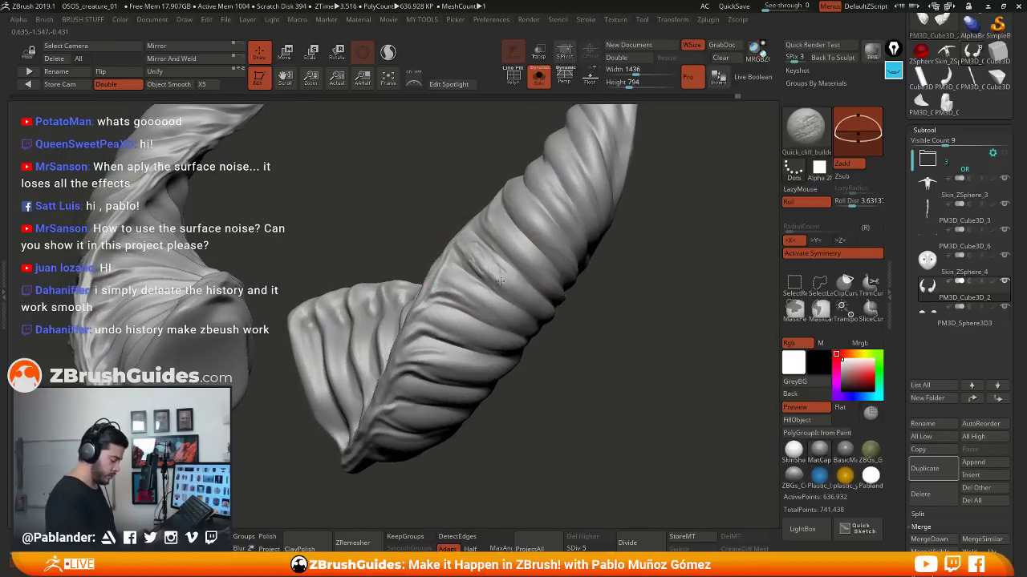
click(627, 543)
Try rough, cracked texture strokes across the ridges on the horn's outer shaft with Quick_cliff_builder
drag(573, 393, 541, 335)
drag(495, 294, 533, 329)
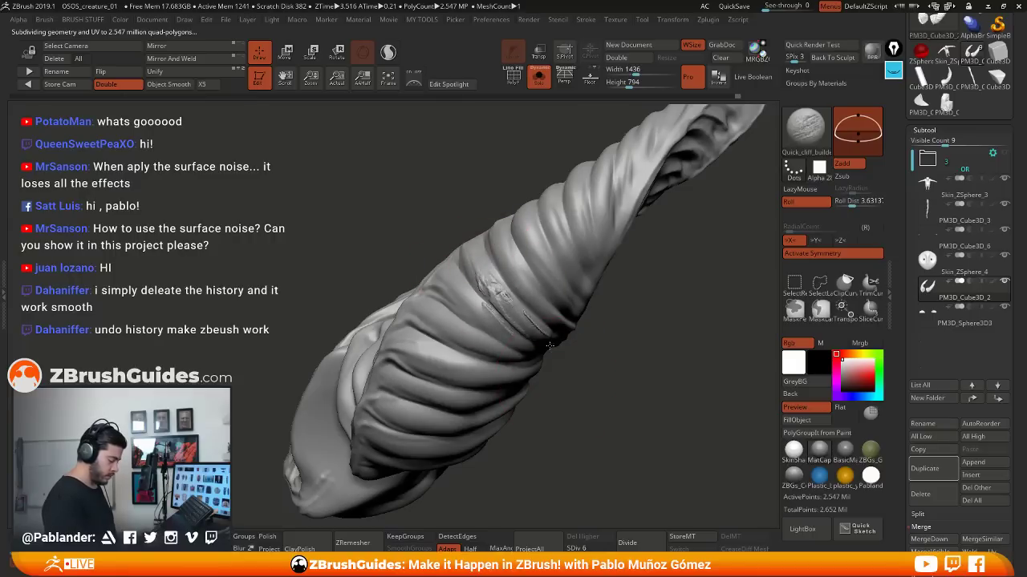
drag(595, 346, 633, 367)
drag(488, 222, 550, 303)
drag(507, 195, 566, 290)
drag(439, 258, 458, 284)
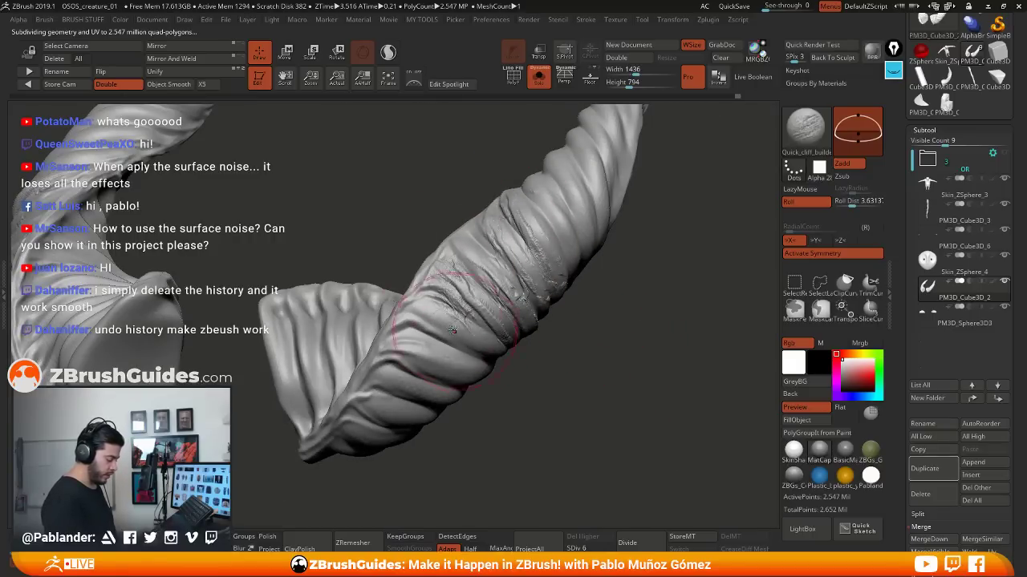
mouse_move(521, 392)
mouse_down()
mouse_move(566, 352)
mouse_move(513, 241)
mouse_up()
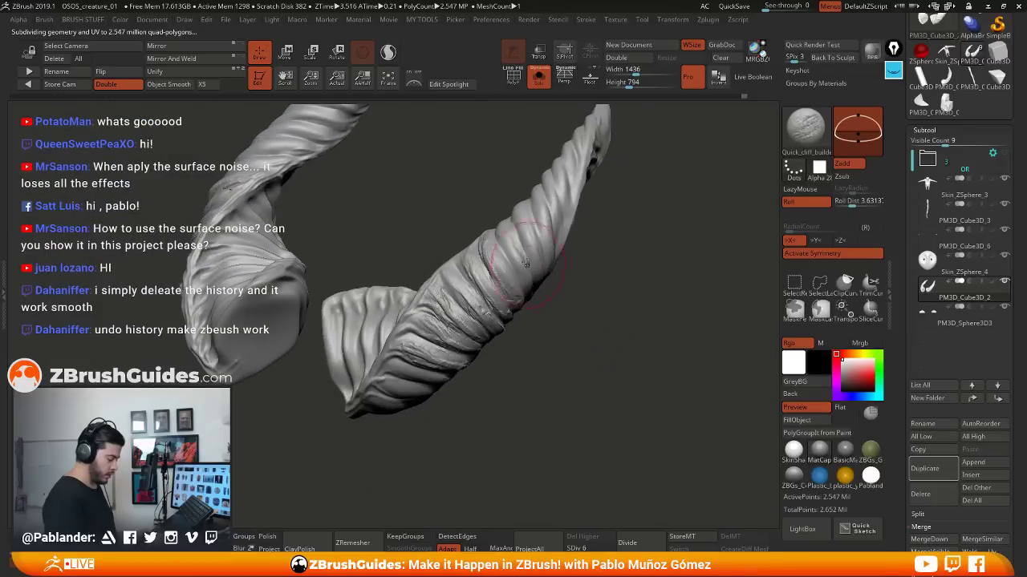
mouse_move(586, 240)
mouse_down()
mouse_move(596, 259)
mouse_move(562, 241)
mouse_move(577, 208)
mouse_move(618, 285)
mouse_up()
drag(596, 365, 618, 341)
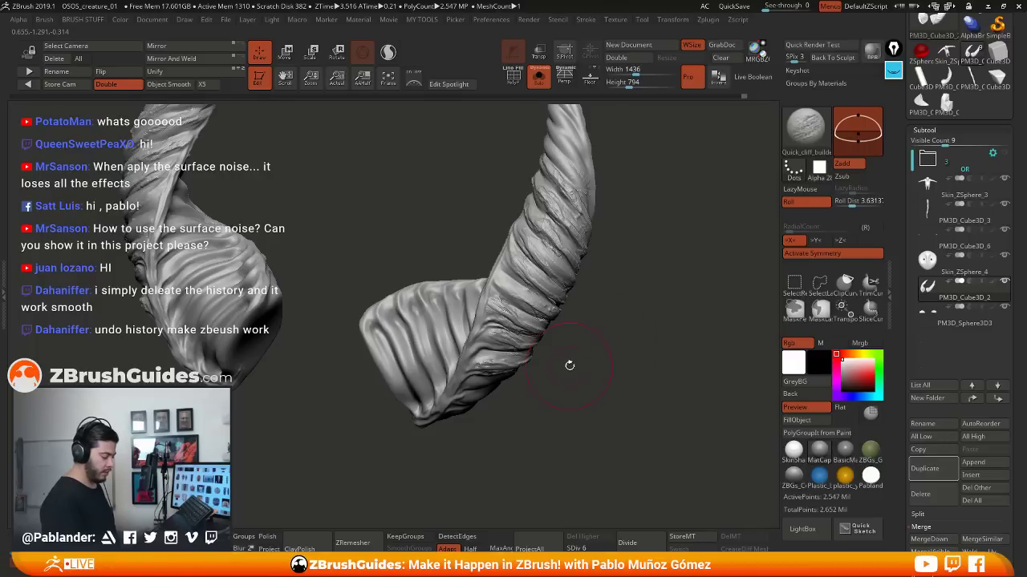
Undo the cracked texture strokes on the horns
key(ctrl+z)
key(ctrl+z)
key(ctrl+z)
key(ctrl+z)
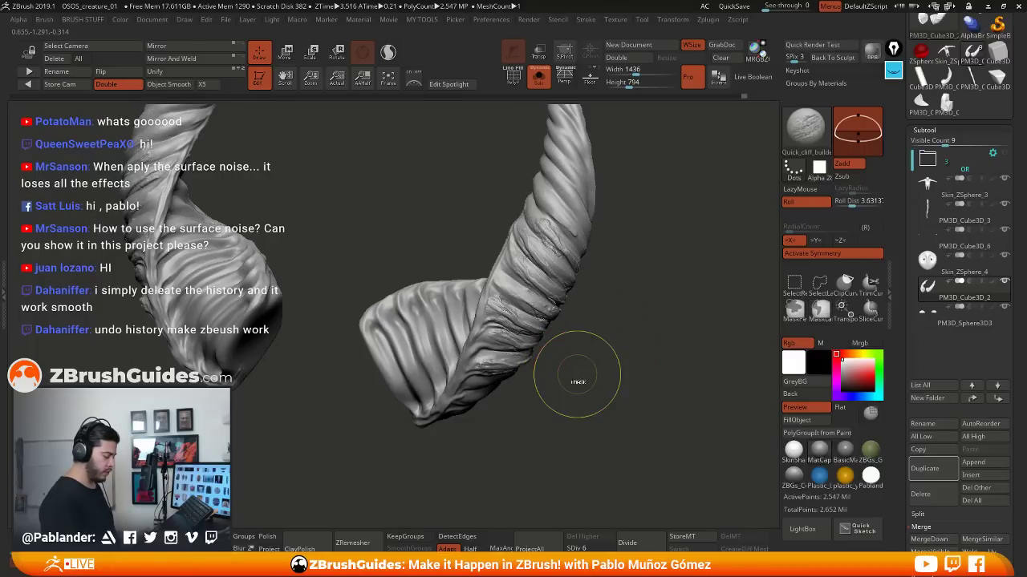
key(ctrl+z)
key(ctrl+z)
key(ctrl+z)
key(ctrl+z)
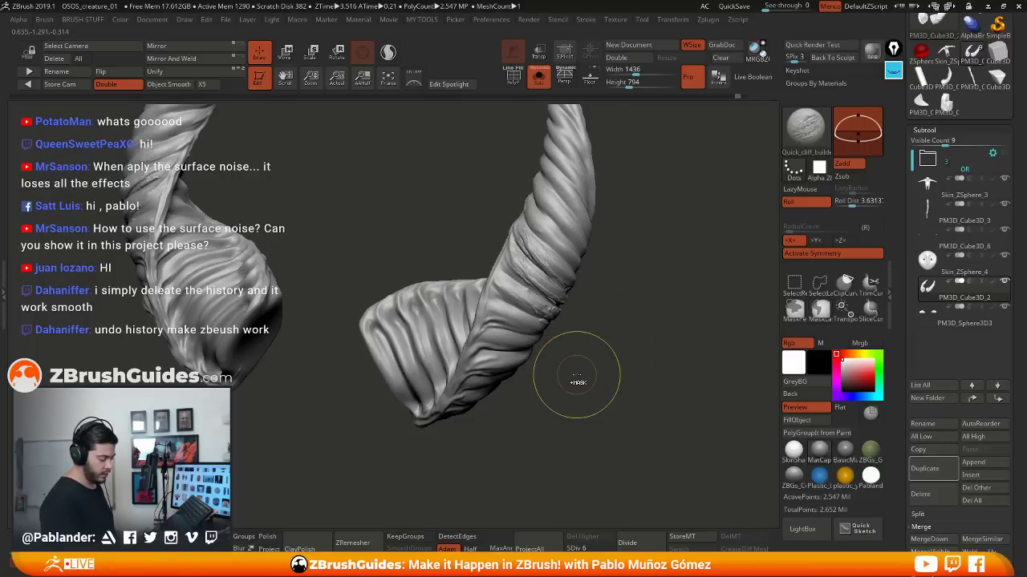
key(ctrl+z)
key(ctrl+z)
key(ctrl+z)
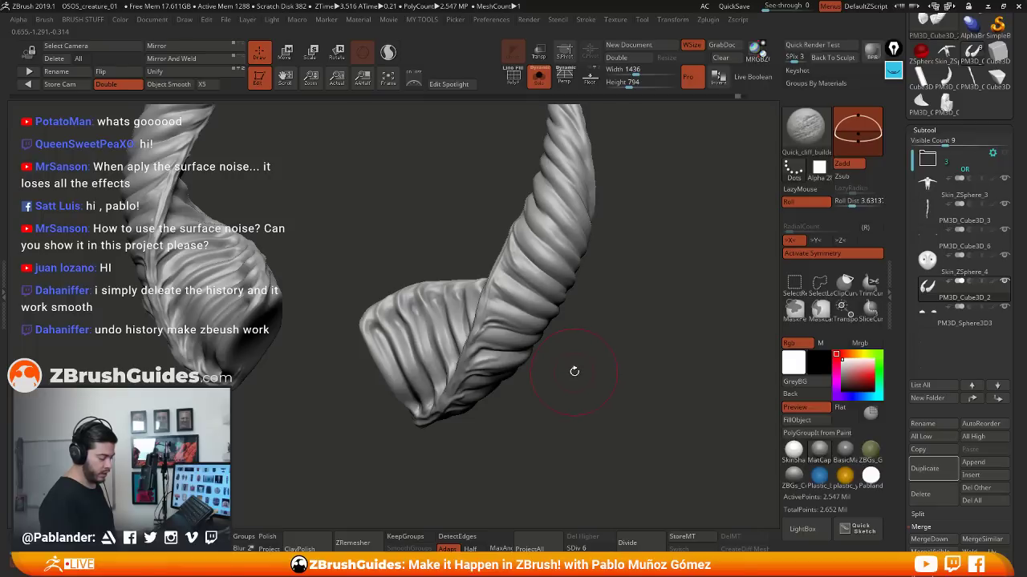
key(ctrl+z)
key(ctrl+z)
key(ctrl+z)
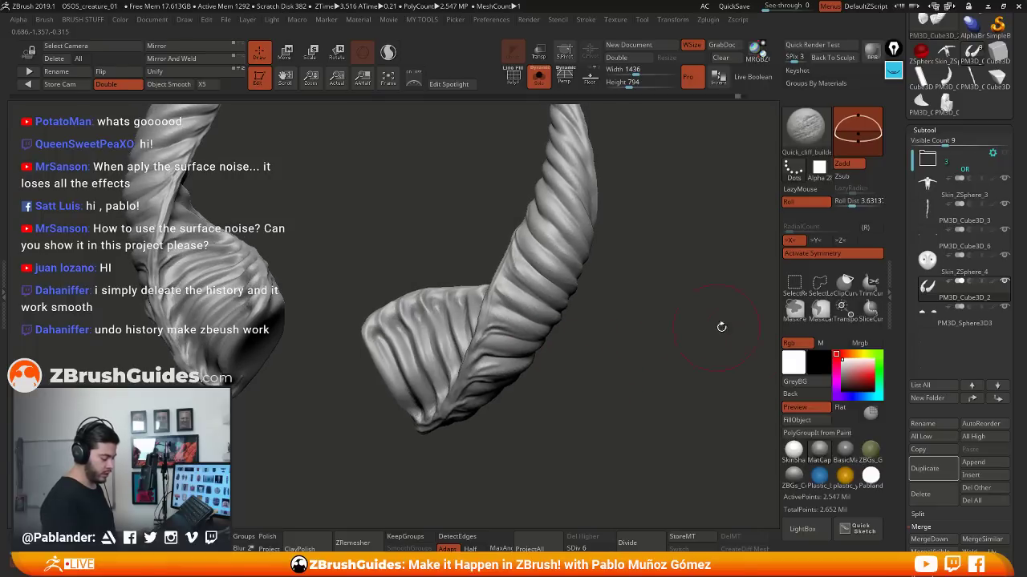
Store a new morph target for the horns and add a new sculpting layer
click(694, 537)
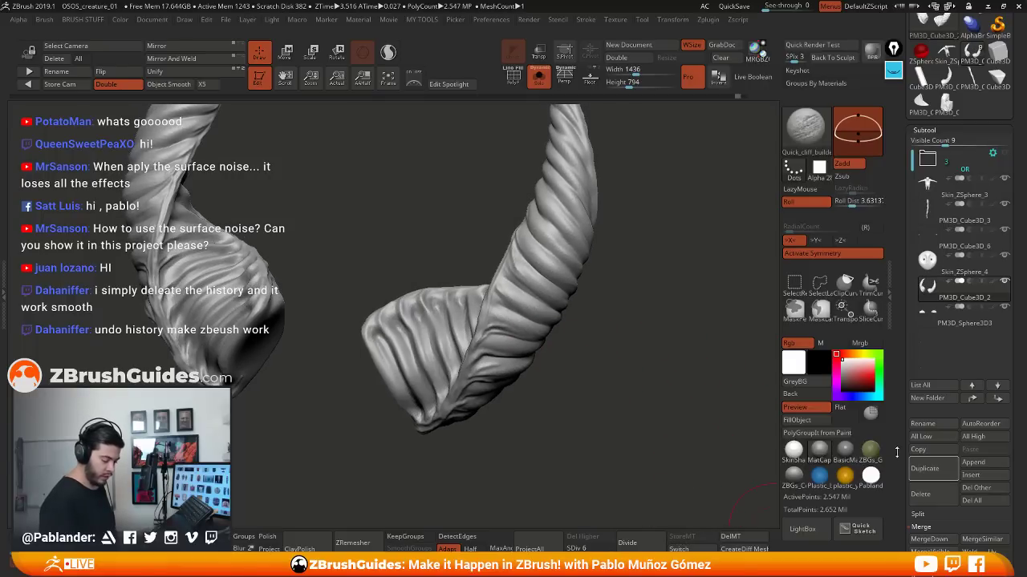
scroll(946, 359, down, 6)
scroll(944, 353, up, 3)
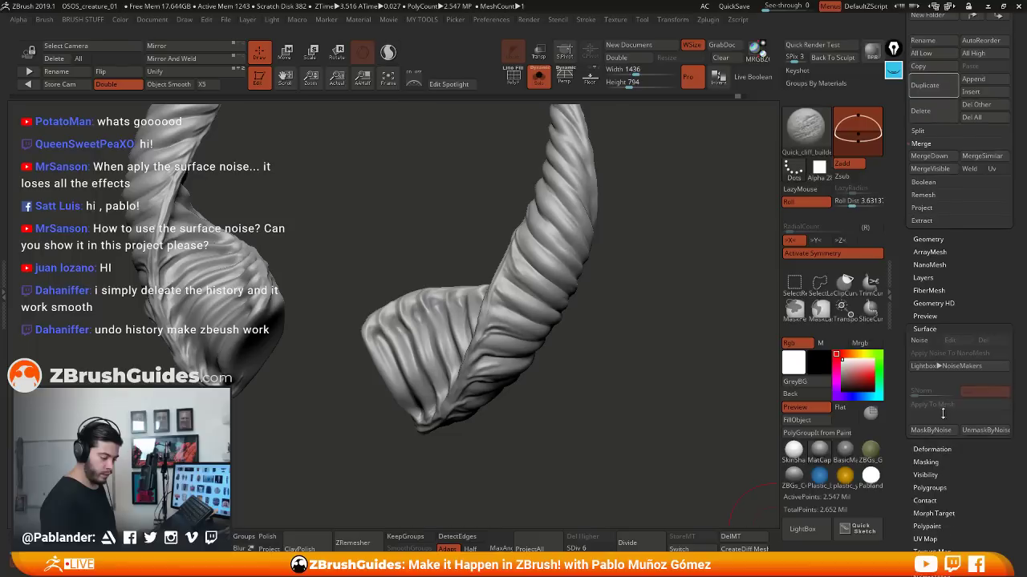
click(958, 292)
scroll(946, 361, up, 2)
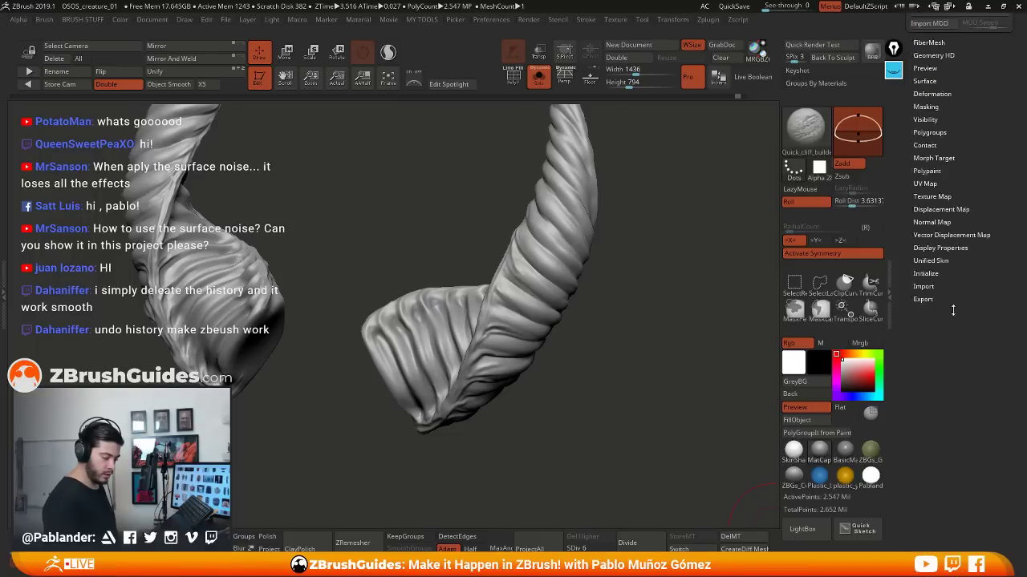
click(921, 430)
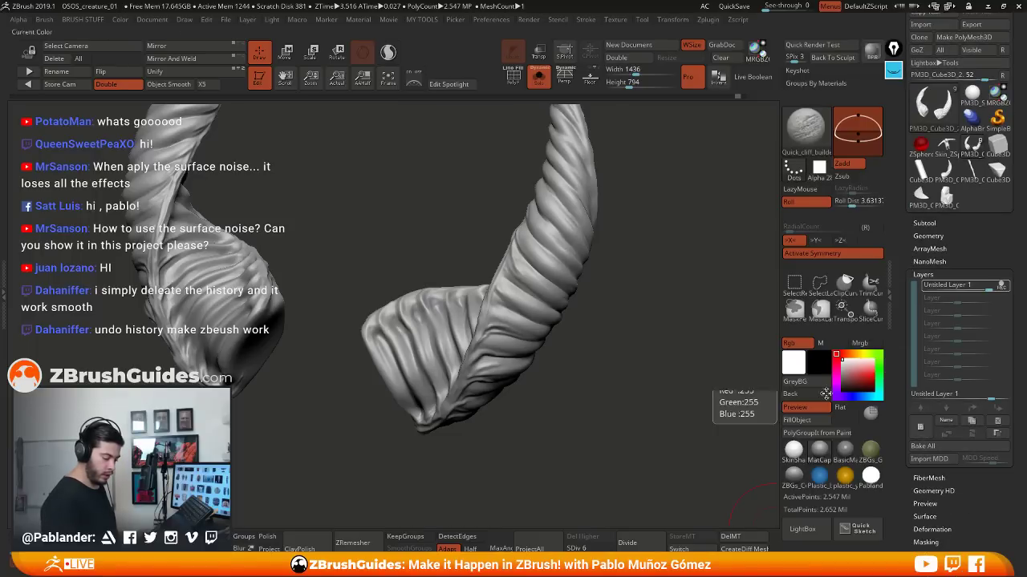
Texture the ridges on the lower horn's outer face with rough cracks, using Quick_cliff_builder on the new layer
drag(573, 345, 565, 309)
drag(480, 341, 372, 383)
drag(522, 318, 498, 320)
mouse_move(386, 351)
mouse_down()
mouse_move(538, 307)
mouse_move(552, 326)
mouse_move(575, 268)
mouse_move(630, 272)
mouse_up()
mouse_move(536, 318)
mouse_down()
mouse_move(458, 333)
mouse_move(564, 324)
mouse_up()
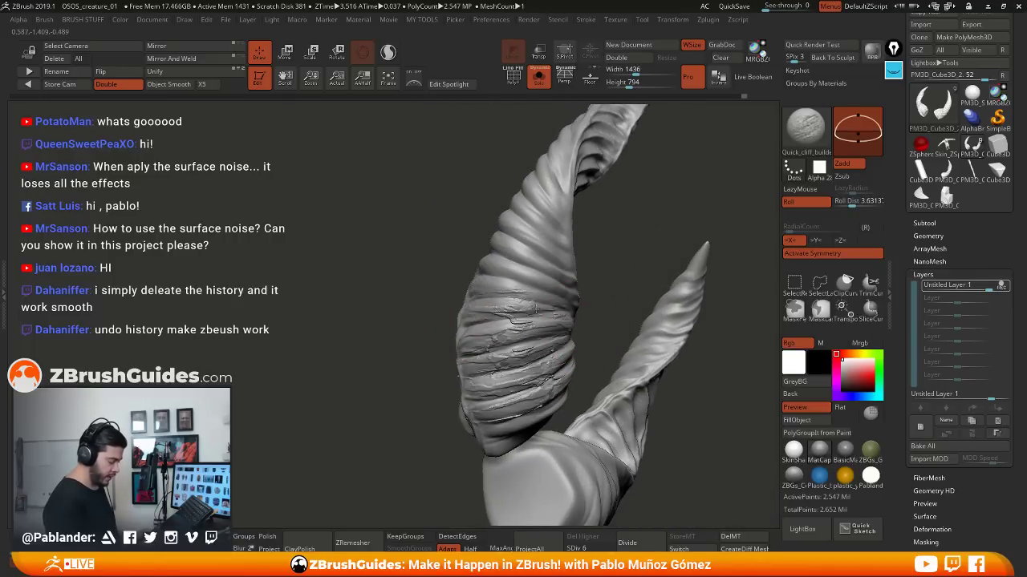
Extend the cracked texture along the twisting edge and up the horn's shaft toward the tip
drag(488, 287, 552, 298)
mouse_move(591, 270)
mouse_down()
mouse_move(612, 278)
mouse_move(605, 302)
mouse_up()
mouse_move(483, 273)
mouse_down()
mouse_move(547, 289)
mouse_move(565, 322)
mouse_move(521, 289)
mouse_move(487, 284)
mouse_up()
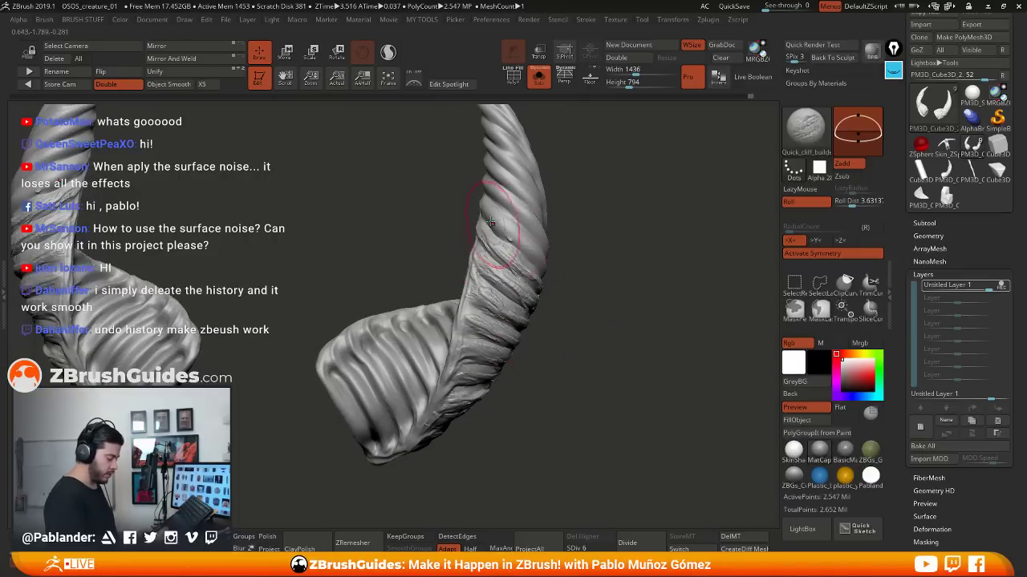
drag(566, 254, 458, 158)
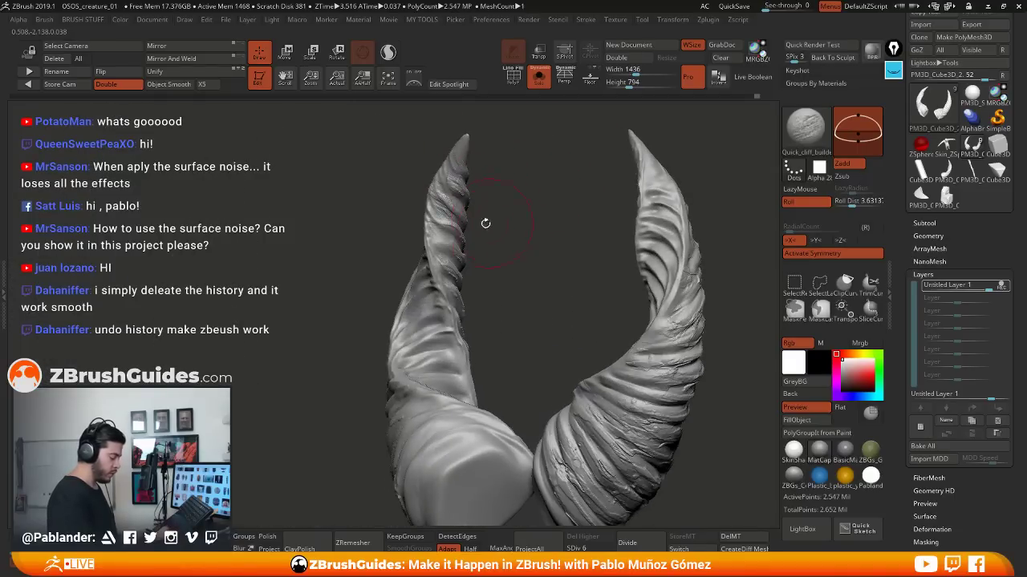
drag(506, 258, 460, 264)
right_drag(445, 267, 517, 285)
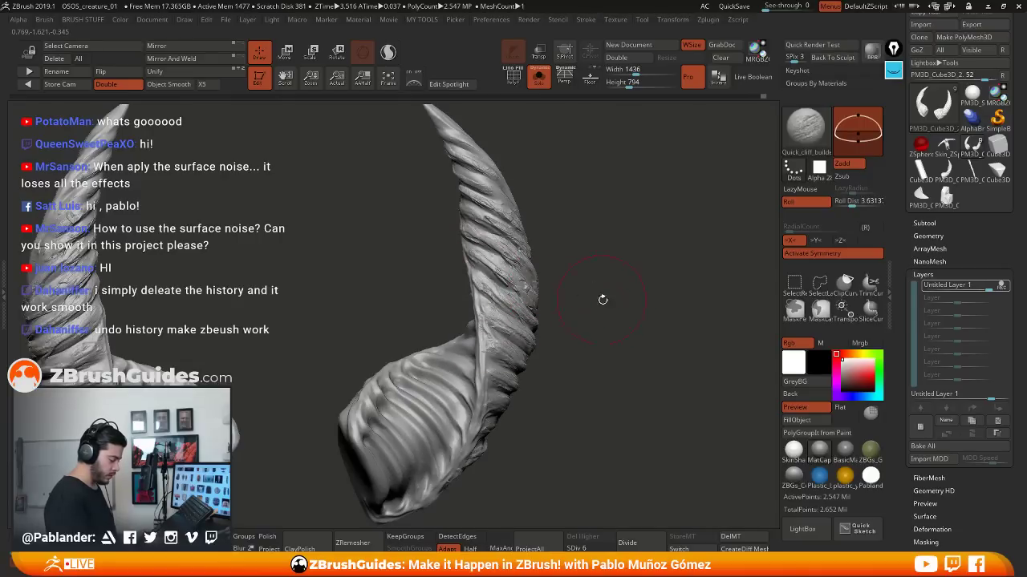
Add rough cracks along the horn's twisting edge and over the lower outer ridges from the front, side and back
drag(602, 300, 549, 311)
drag(628, 347, 604, 273)
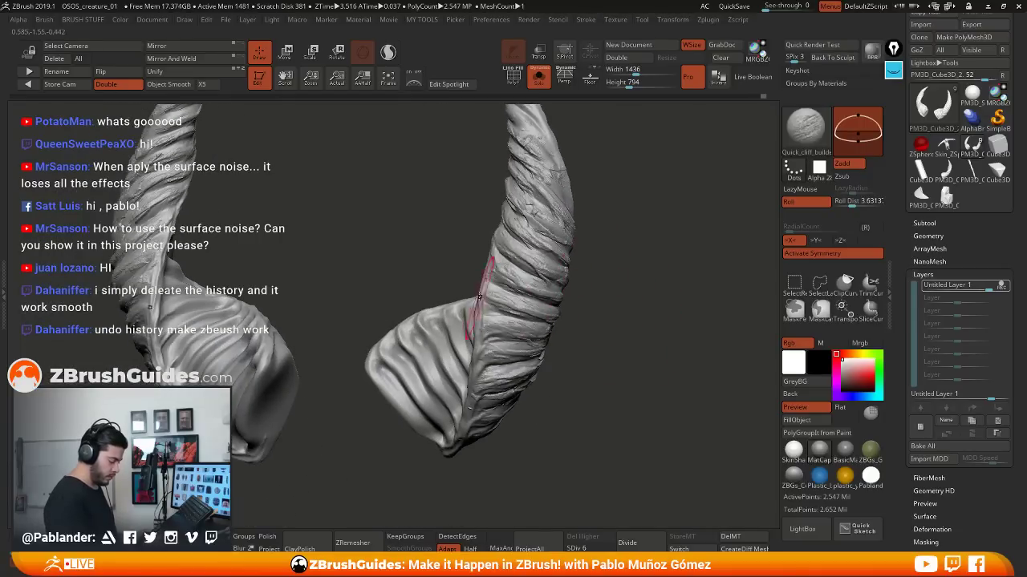
drag(567, 311, 495, 359)
drag(599, 367, 561, 385)
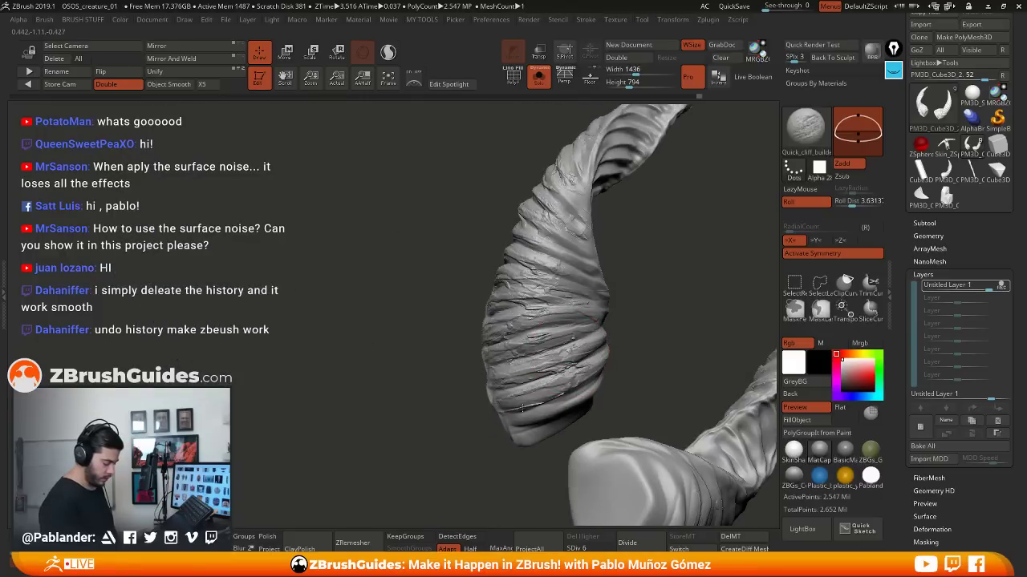
drag(630, 368, 535, 305)
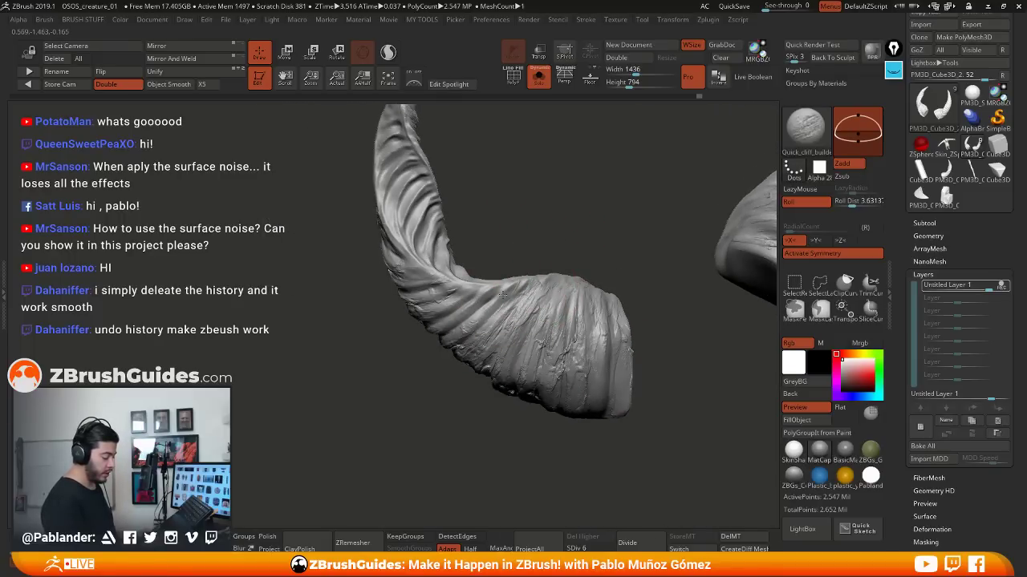
right_drag(479, 281, 503, 321)
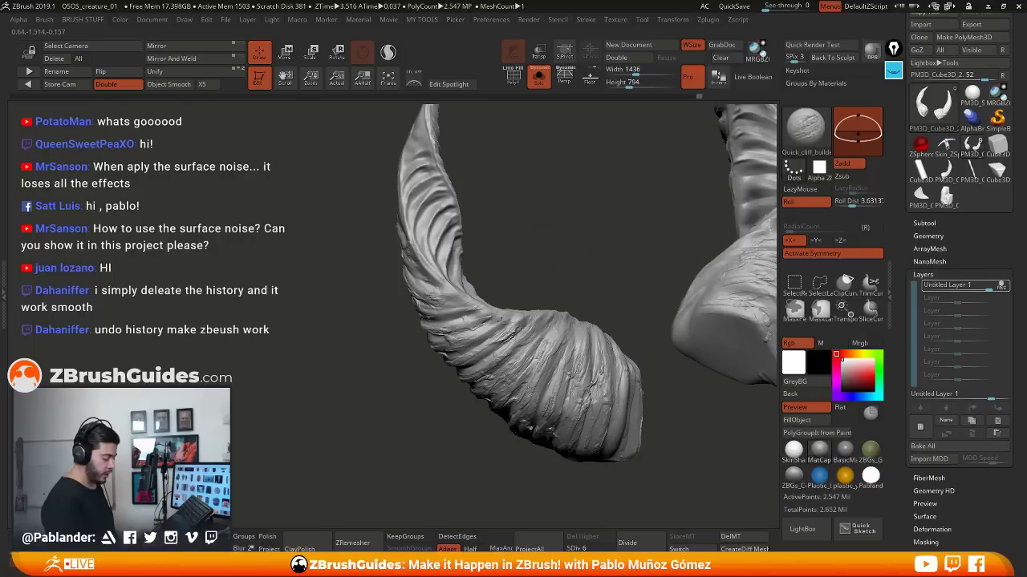
drag(416, 318, 474, 274)
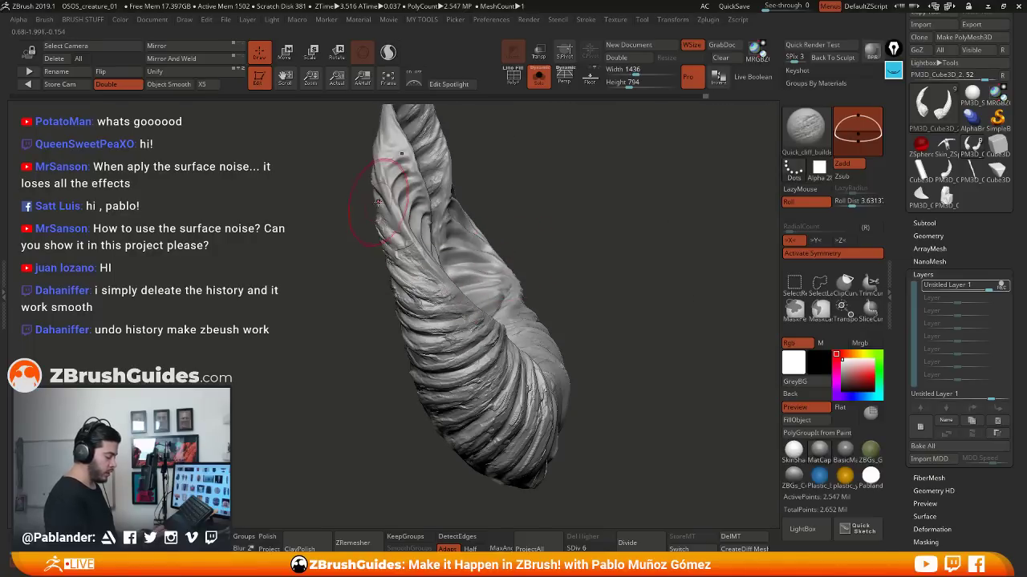
Roughen the outer ridges of the lower shaft just above the horn's base with more cracked texture
drag(561, 213, 605, 318)
drag(539, 323, 624, 288)
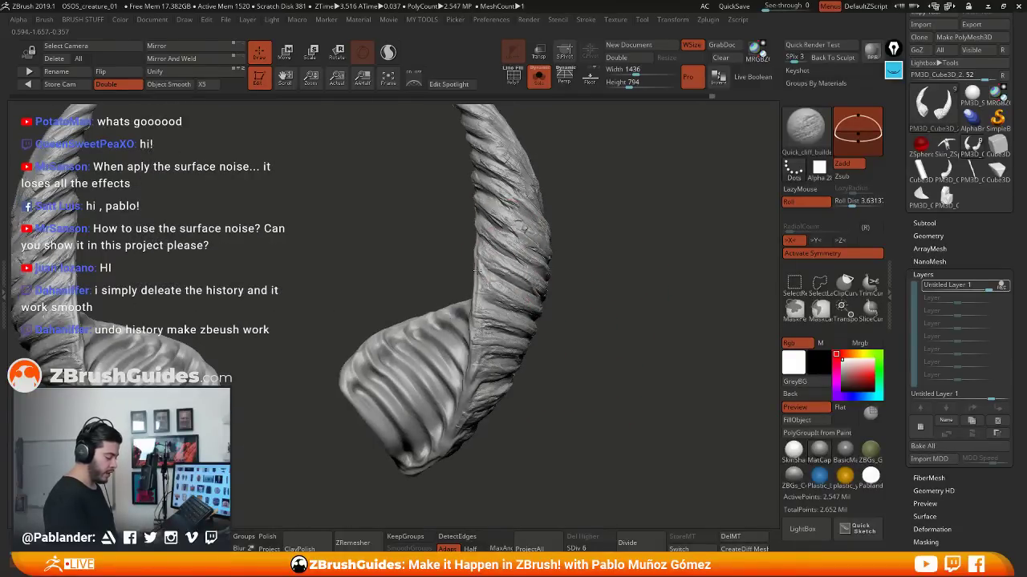
drag(526, 365, 600, 291)
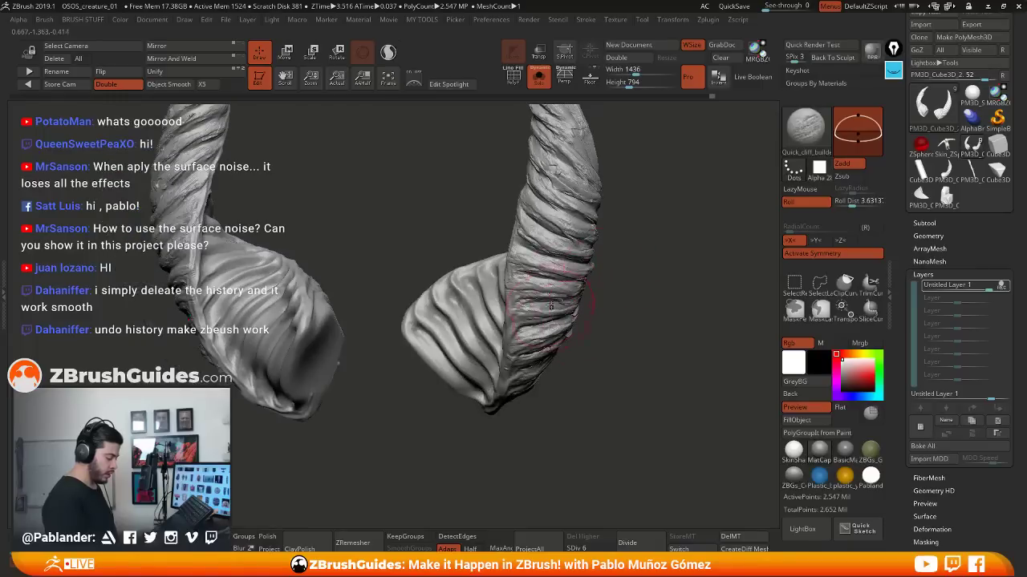
mouse_move(591, 321)
right_down()
mouse_move(628, 326)
mouse_move(561, 328)
mouse_move(613, 257)
right_up()
Texture the broad inner folds at the horn's base with rough cracks that follow the grooves
drag(554, 337, 489, 293)
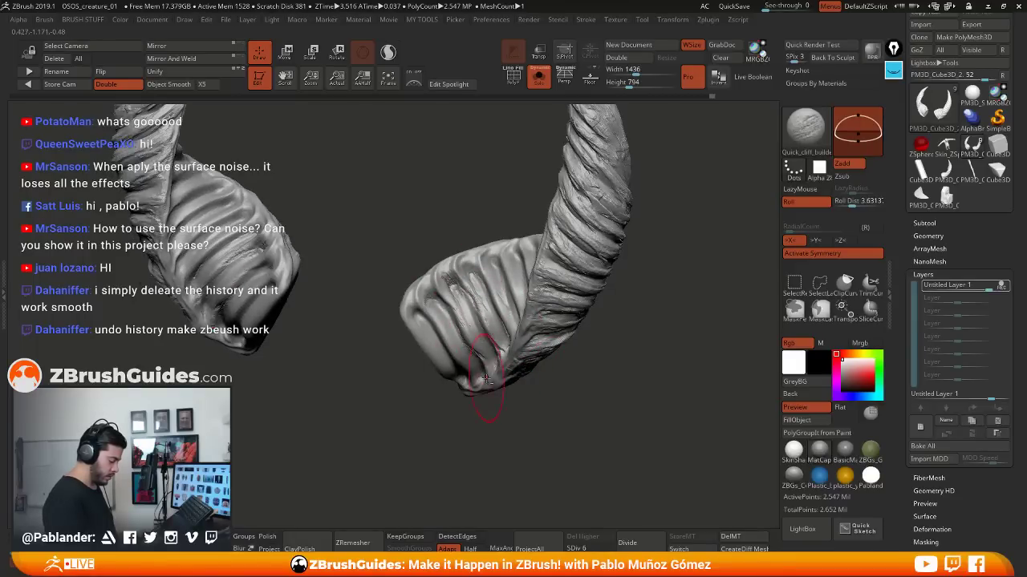
drag(486, 379, 458, 333)
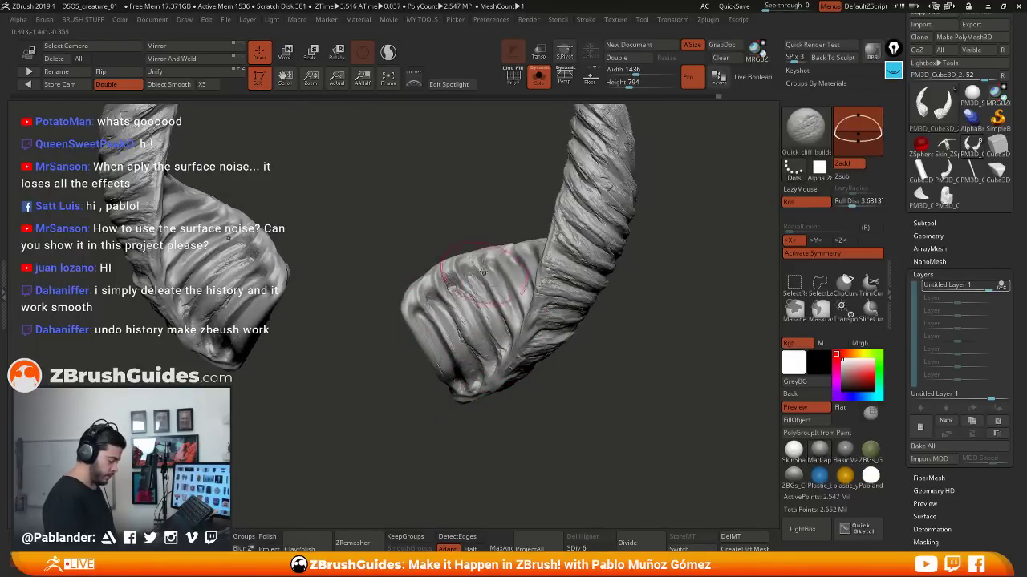
drag(483, 271, 512, 315)
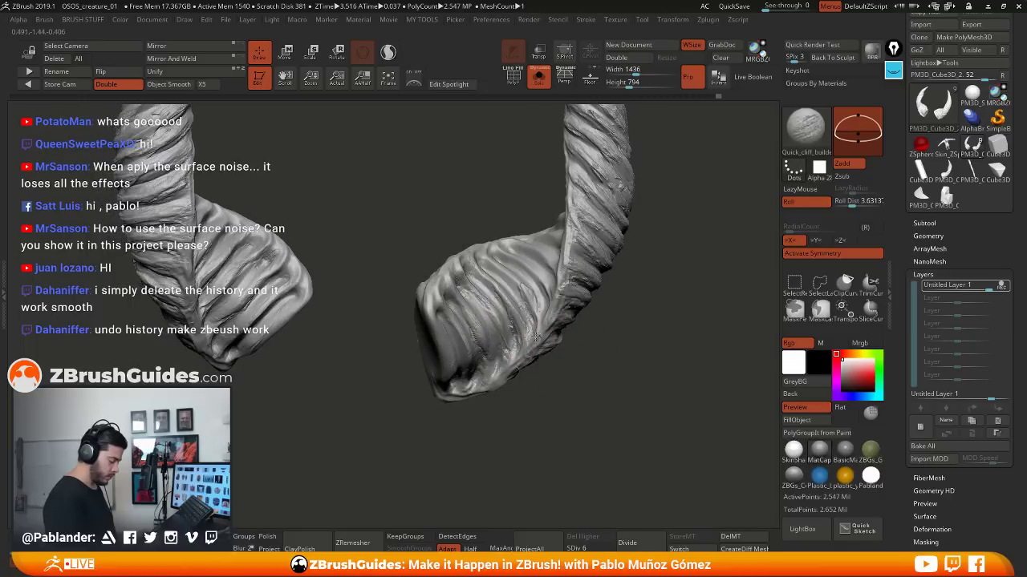
right_drag(536, 337, 545, 315)
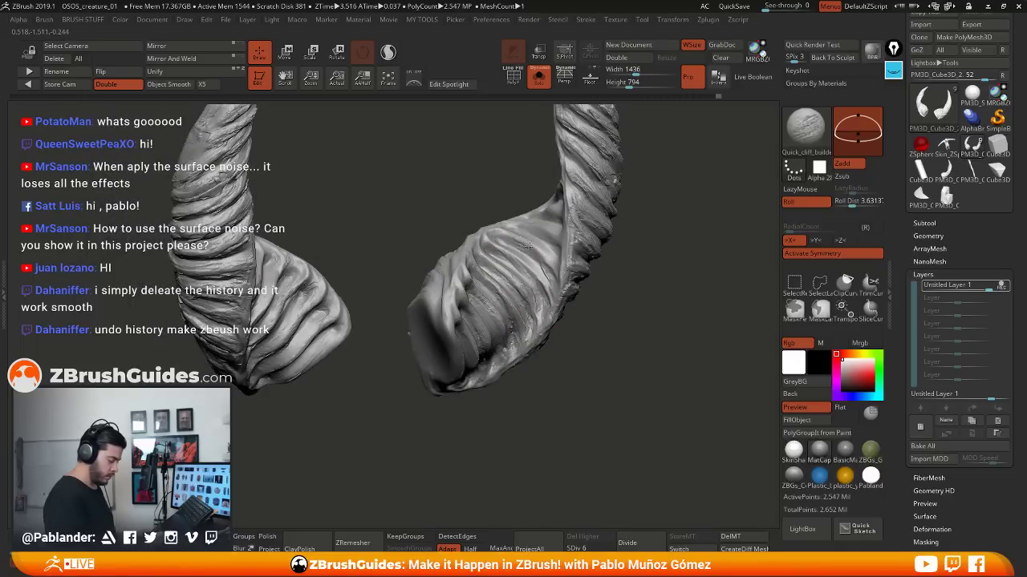
Spread the cracked texture over the grooves on the concave side of the horn's middle section
right_drag(553, 273, 477, 265)
right_drag(466, 299, 467, 254)
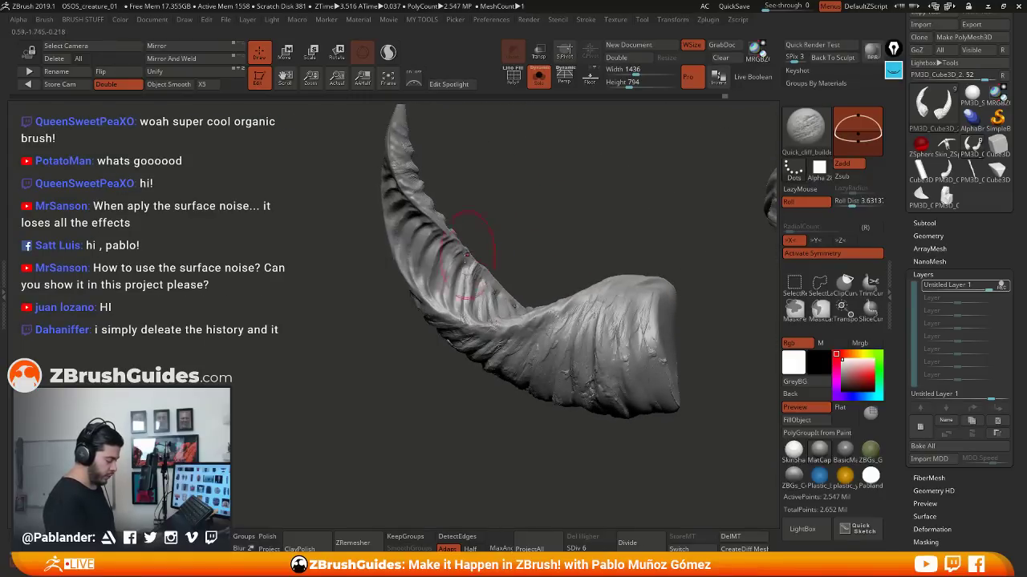
mouse_move(499, 224)
alt+right_down()
mouse_move(511, 239)
mouse_move(516, 224)
mouse_move(541, 252)
mouse_move(525, 258)
alt+right_up()
drag(491, 274, 470, 317)
mouse_move(482, 258)
mouse_down()
mouse_move(454, 302)
mouse_move(443, 290)
mouse_up()
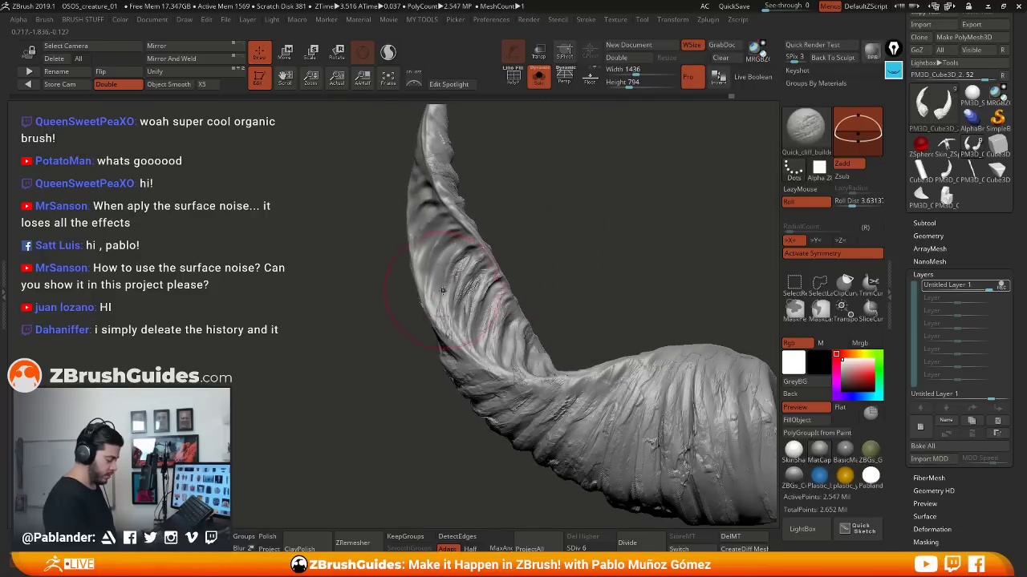
Carry the cracked texture up the remaining smooth ridges to the horn's tip on both sides
right_drag(437, 250, 411, 219)
right_drag(405, 177, 442, 179)
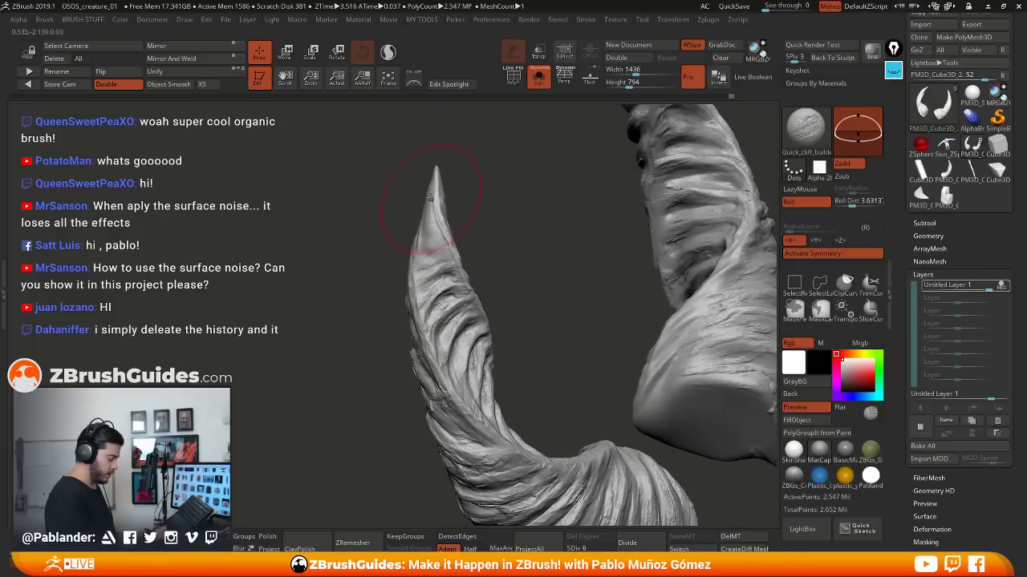
mouse_move(460, 276)
right_down()
mouse_move(476, 224)
mouse_move(385, 201)
right_up()
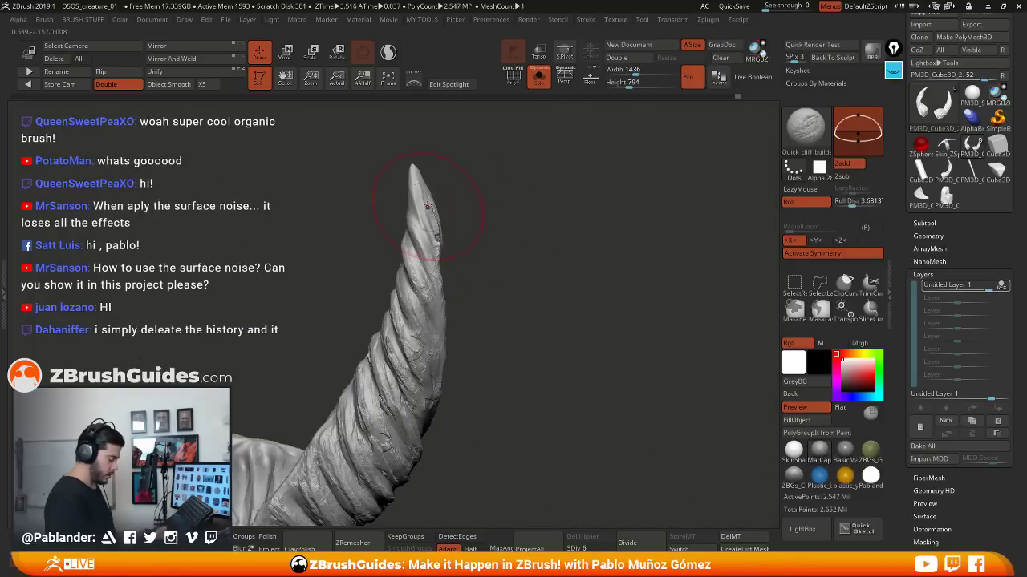
right_drag(474, 270, 602, 228)
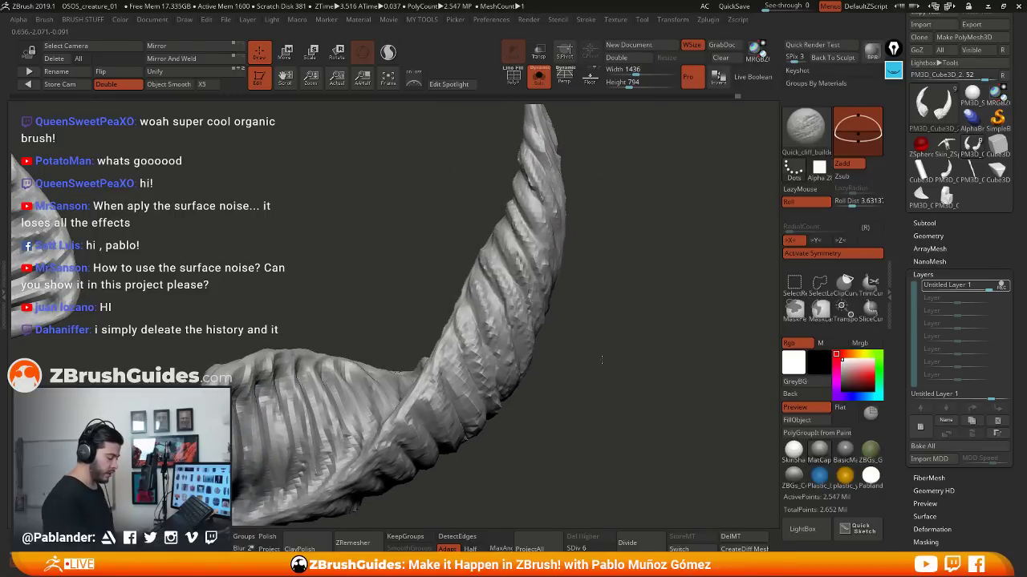
Touch up the cracked detail on the spiral ridges of the upper and middle shaft
ctrl+right_drag(601, 360, 604, 354)
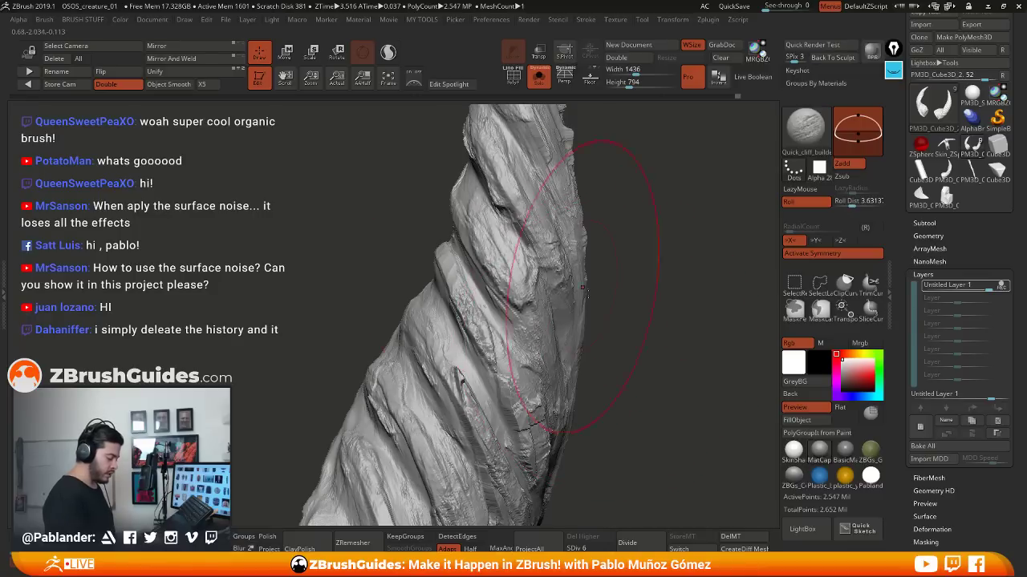
right_drag(583, 290, 613, 310)
right_drag(552, 295, 563, 316)
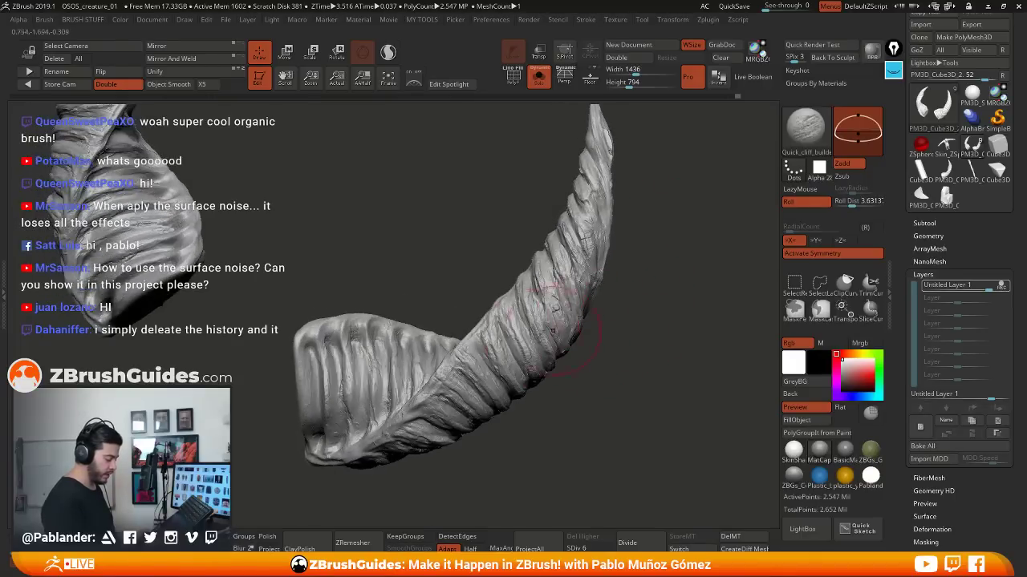
alt+right_drag(503, 359, 544, 328)
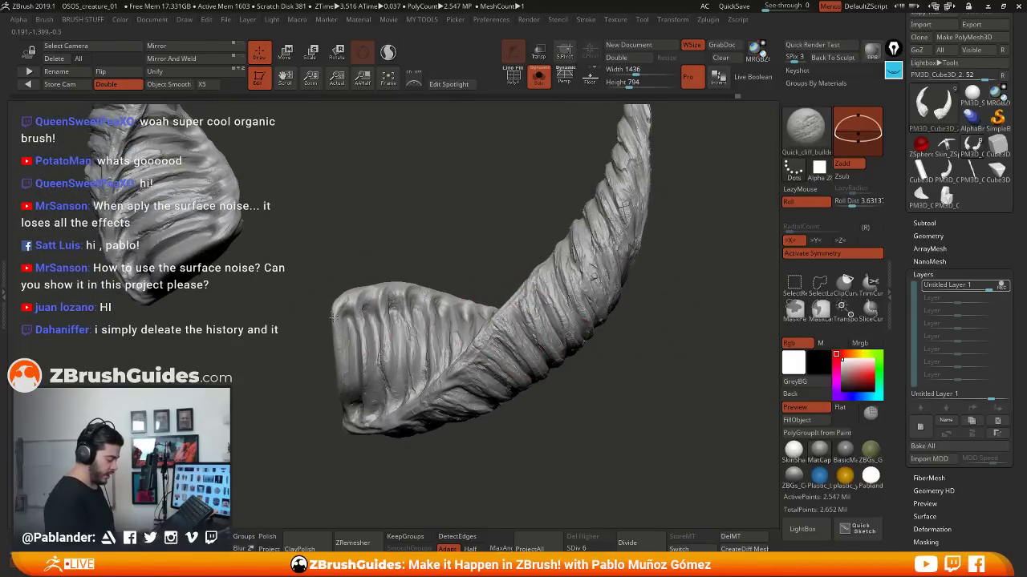
Fill in cracked texture on the base's underside and on the inner folds where they meet the twisting edge
right_drag(343, 317, 355, 287)
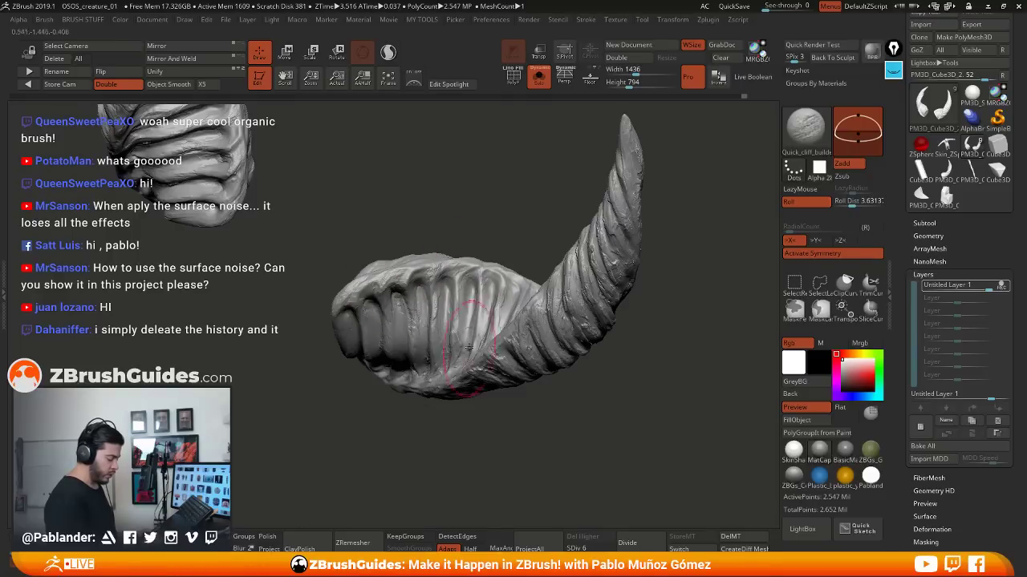
right_drag(497, 277, 527, 281)
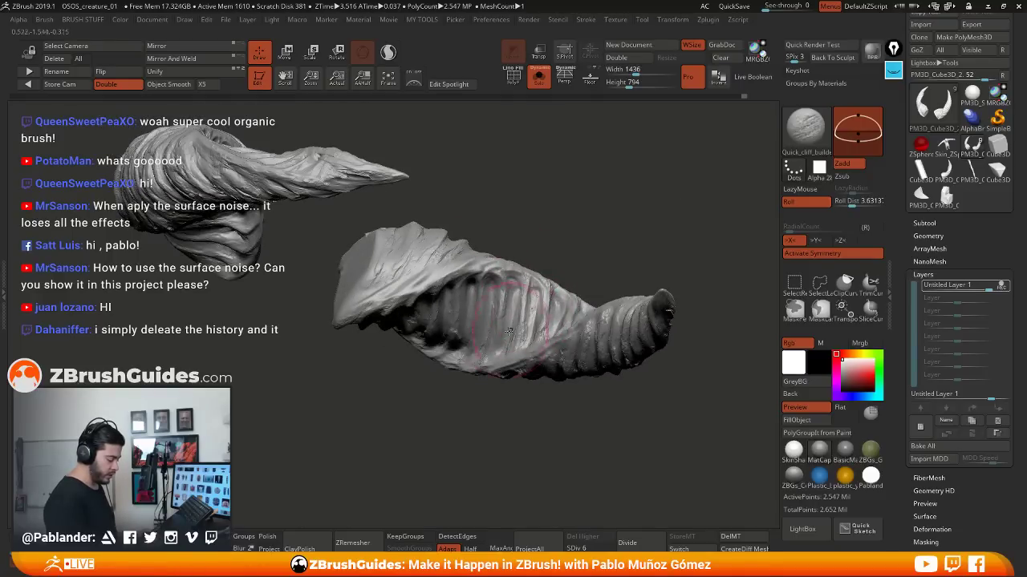
right_drag(337, 332, 558, 374)
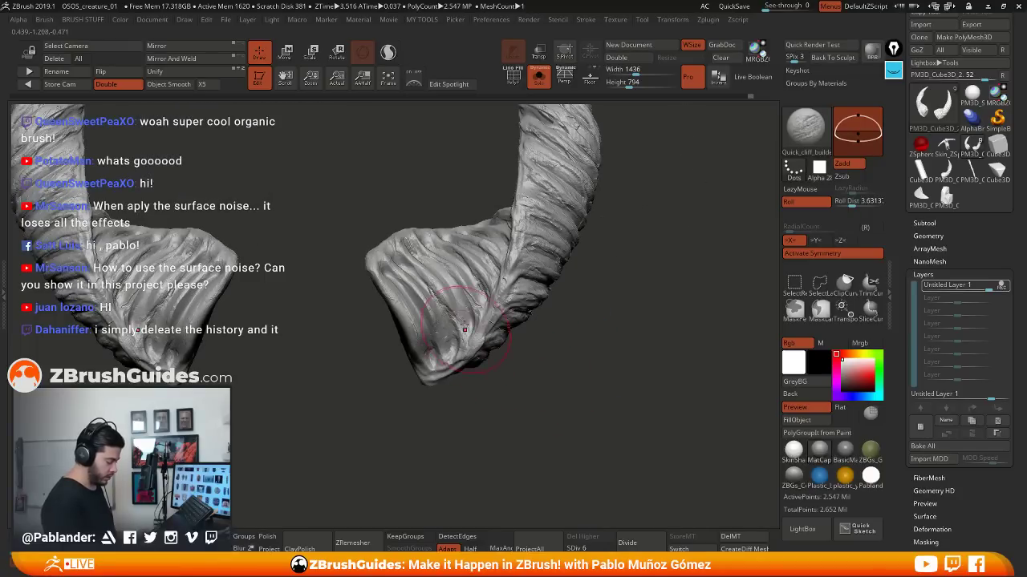
right_drag(584, 326, 561, 337)
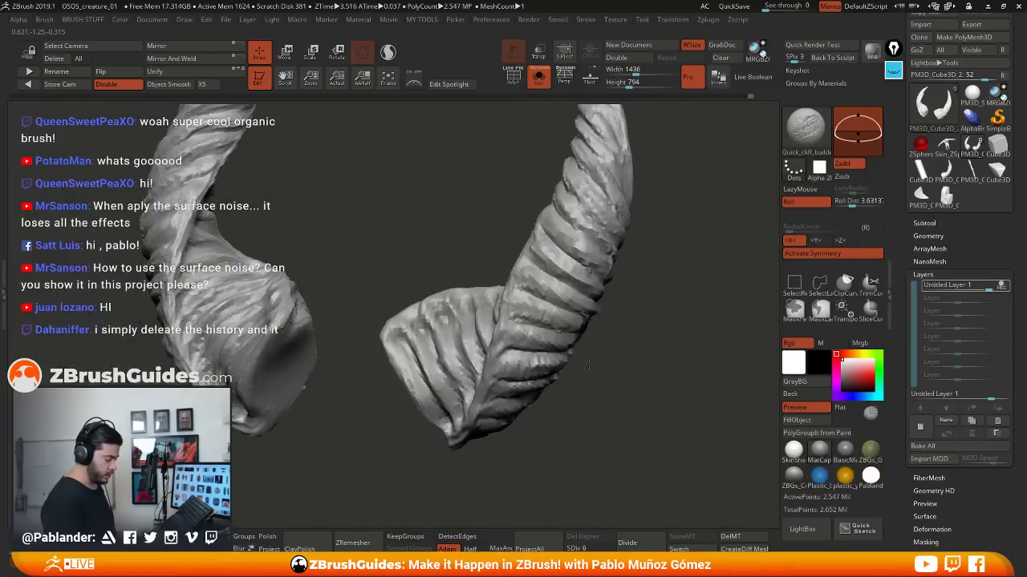
Add the last cracks to the outer shaft ridges and check the texture across both horns
drag(532, 229, 577, 285)
mouse_move(591, 292)
right_down()
mouse_move(644, 329)
mouse_move(625, 261)
mouse_move(648, 225)
mouse_move(623, 200)
right_up()
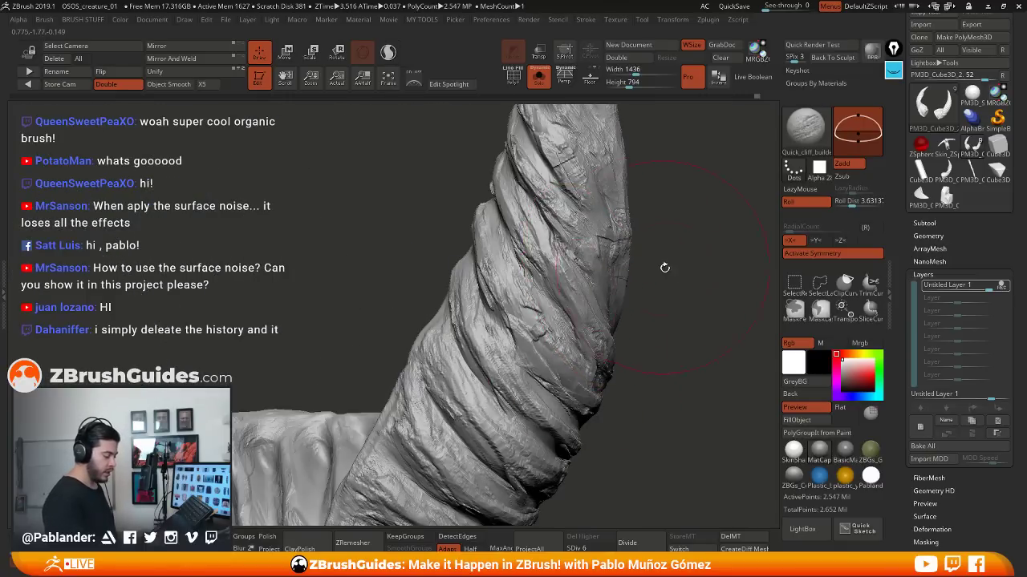
right_drag(665, 268, 597, 212)
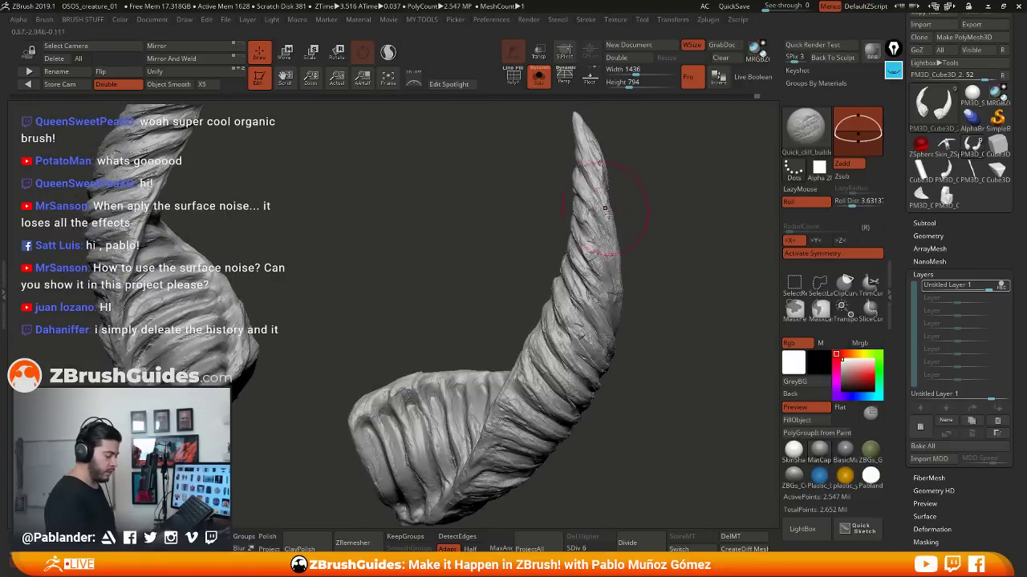
mouse_move(645, 280)
right_down()
mouse_move(675, 343)
mouse_move(658, 277)
right_up()
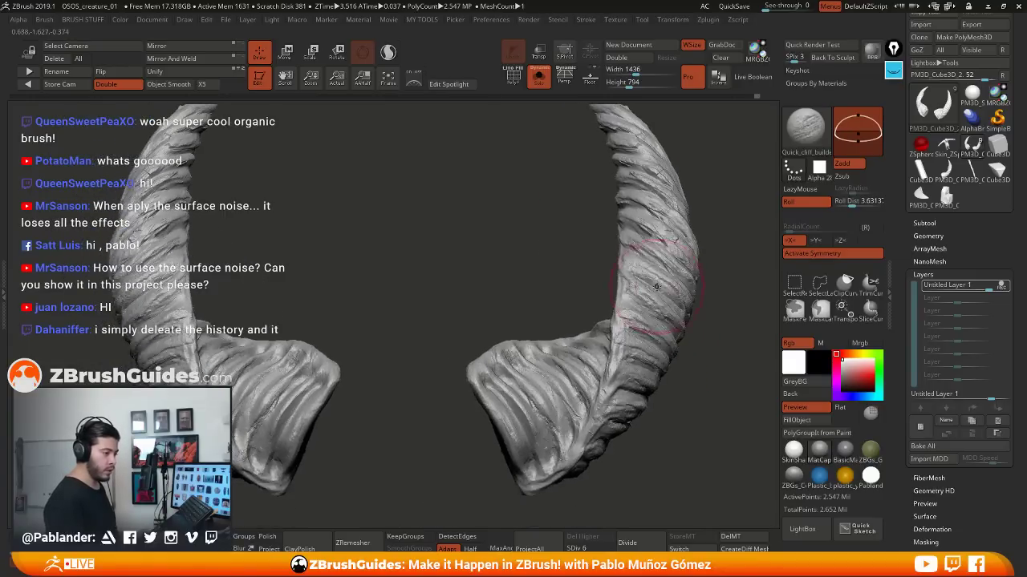
ctrl+right_drag(645, 337, 605, 358)
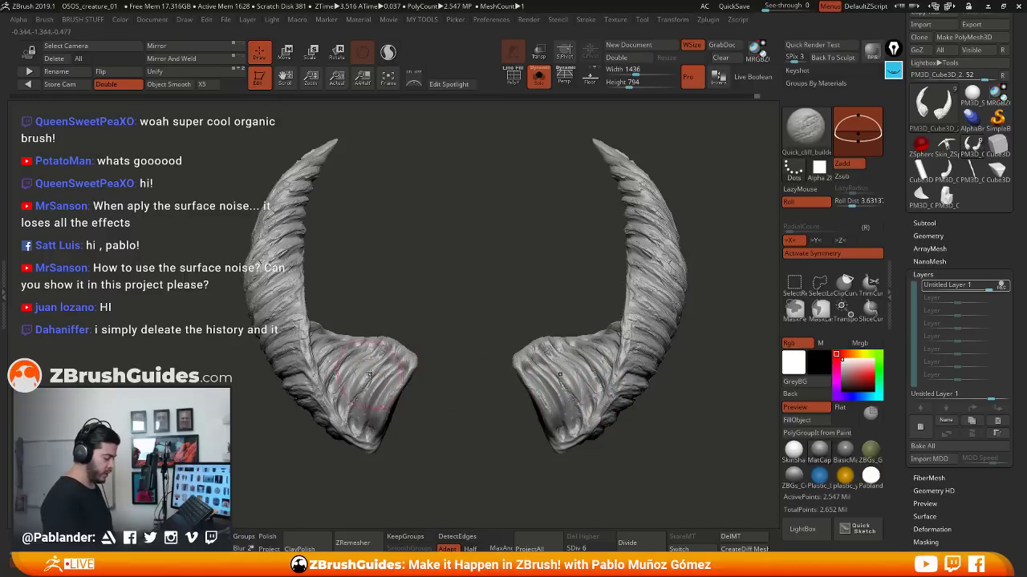
Refine the cracked texture on the inner base folds and the lower outer ridges of both horns
drag(369, 363, 351, 397)
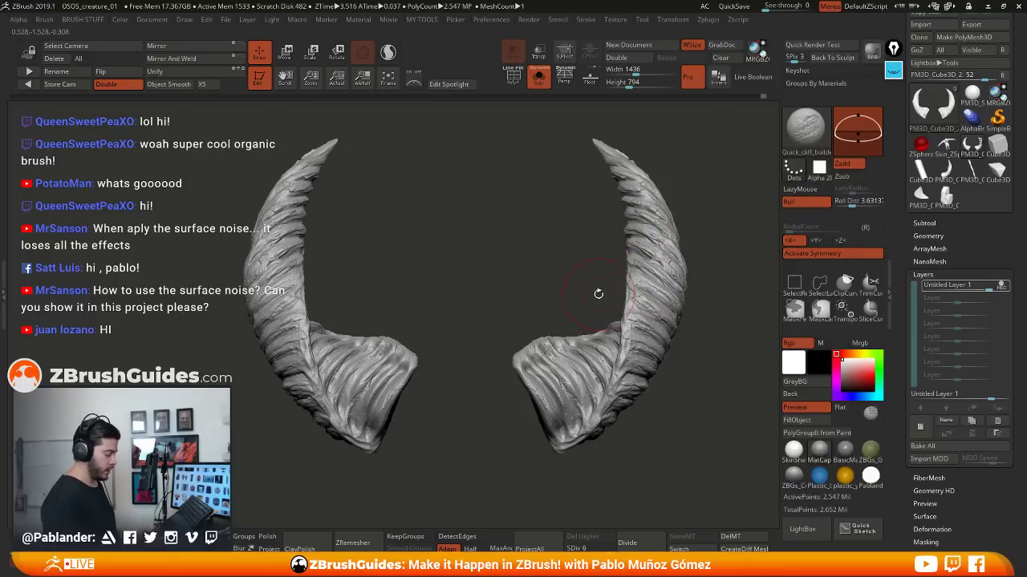
mouse_move(569, 296)
mouse_down()
mouse_move(609, 305)
mouse_move(581, 288)
mouse_up()
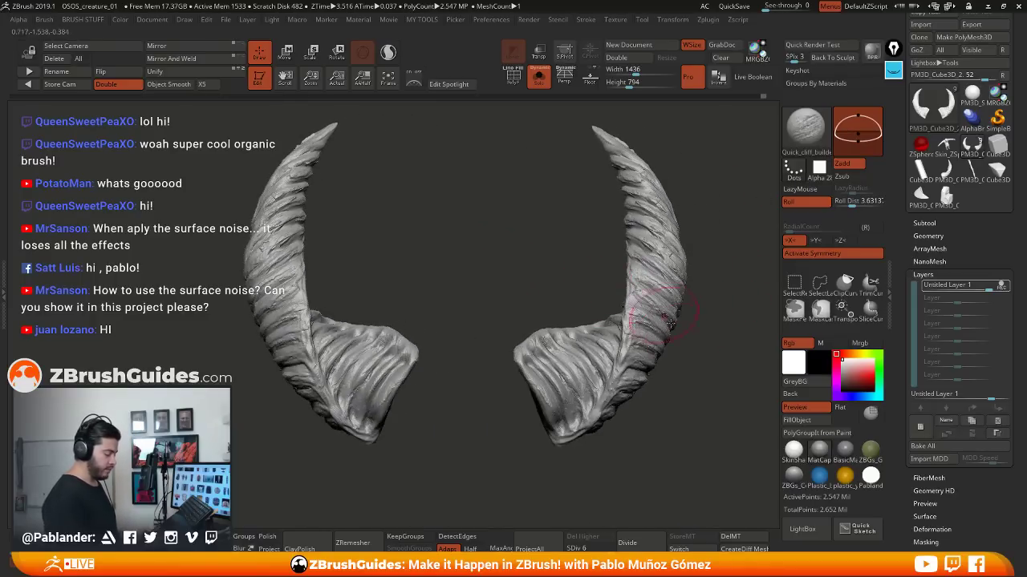
ctrl+right_drag(657, 316, 662, 335)
mouse_move(670, 309)
mouse_down()
mouse_move(635, 310)
mouse_move(634, 236)
mouse_move(626, 285)
mouse_move(652, 324)
mouse_up()
alt+right_drag(630, 401, 612, 321)
drag(597, 325, 562, 377)
ctrl+right_drag(645, 398, 635, 372)
mouse_move(635, 372)
mouse_down()
mouse_move(662, 365)
mouse_move(642, 361)
mouse_move(601, 309)
mouse_up()
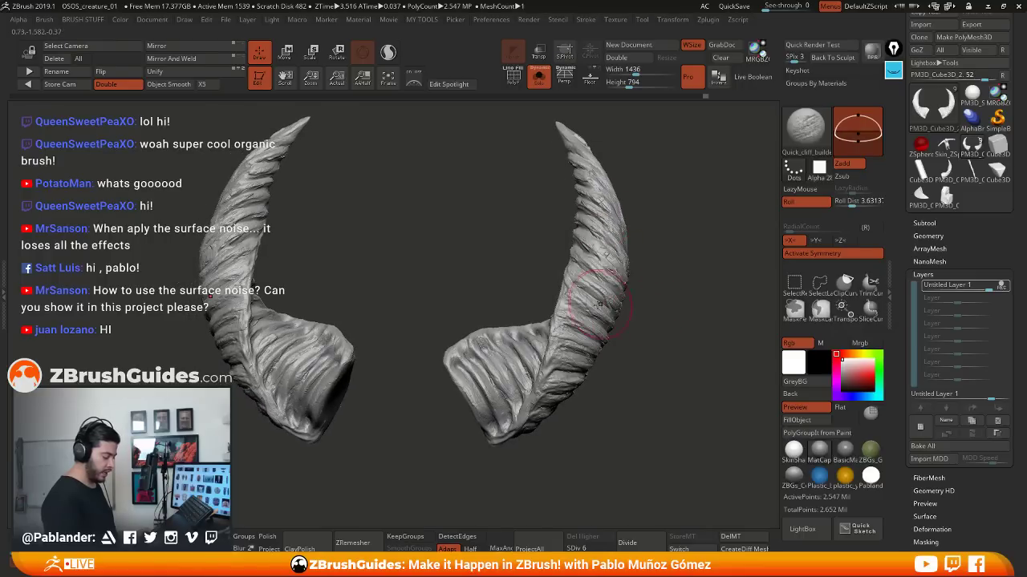
Deepen the rough detail on the outer ridges around the middle of the shaft
drag(577, 257, 606, 256)
mouse_move(643, 308)
mouse_down()
mouse_move(654, 350)
mouse_move(611, 308)
mouse_up()
drag(630, 362, 637, 350)
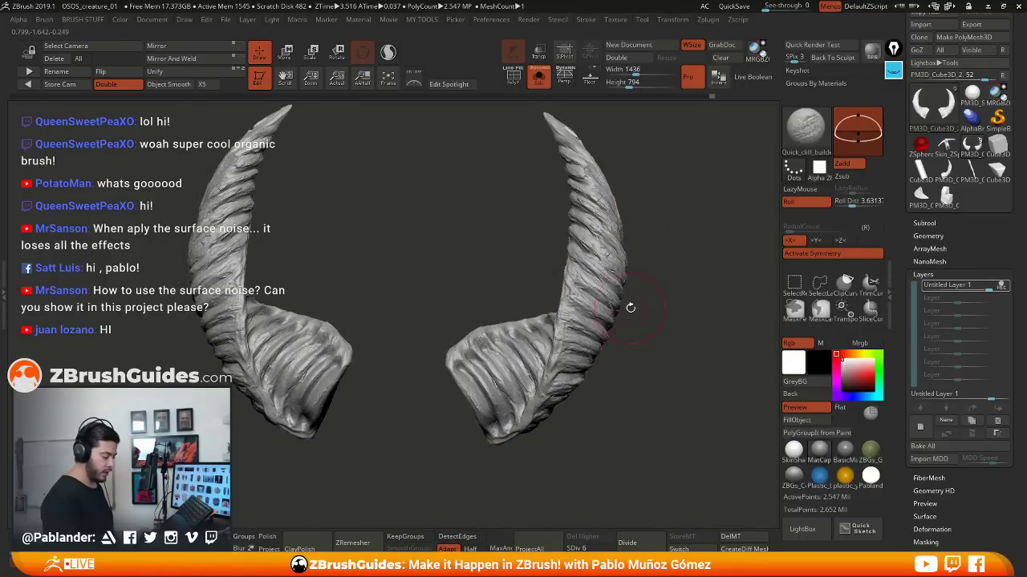
Add the final rough strokes to the outer ridges of the shaft's lower half on both horns
alt+drag(617, 199, 644, 330)
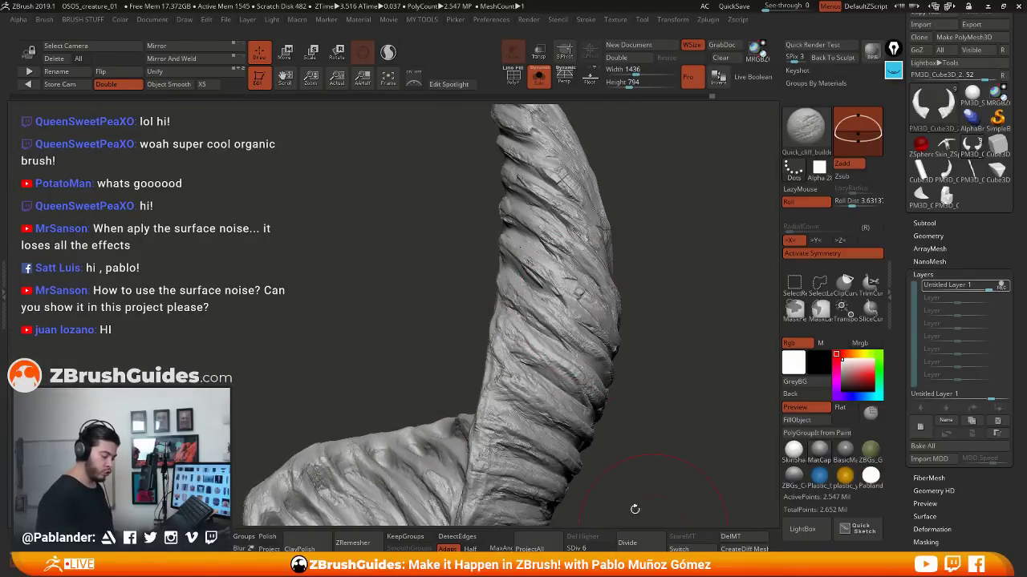
drag(593, 233, 603, 305)
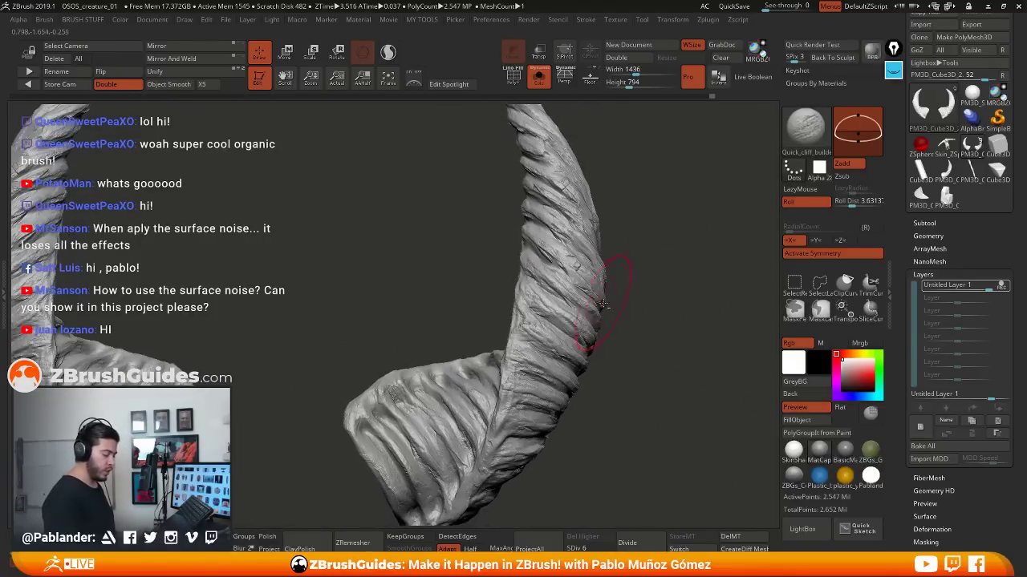
drag(646, 342, 644, 336)
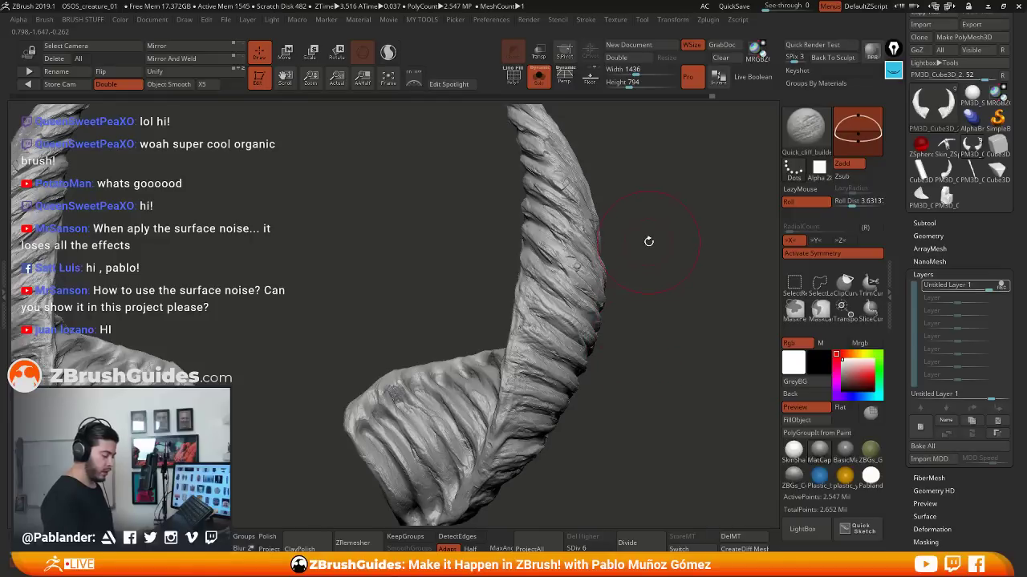
Switch to the Morph brush and reduce its size for softening the sculpted horn detail
key(b)
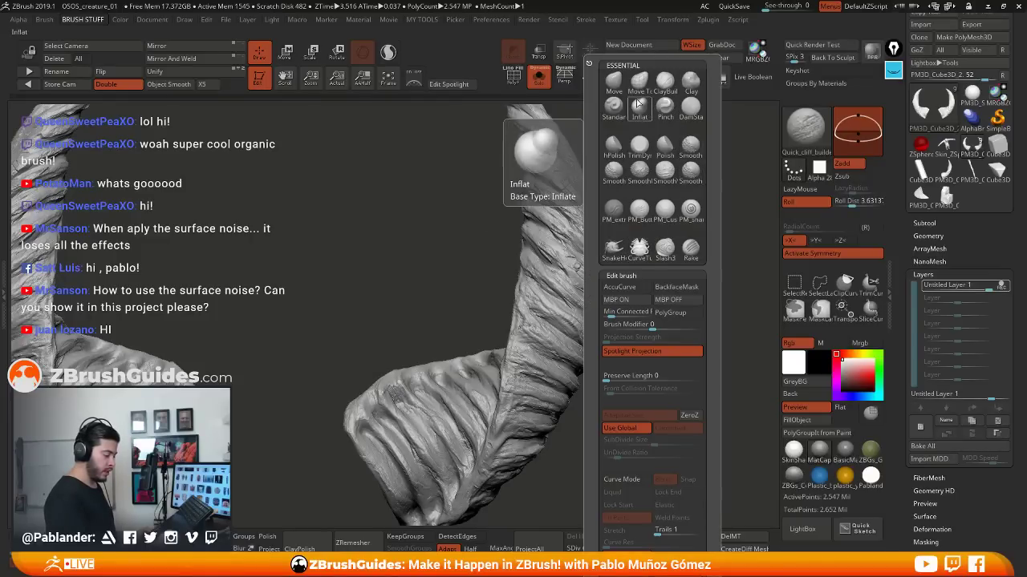
click(676, 174)
click(806, 127)
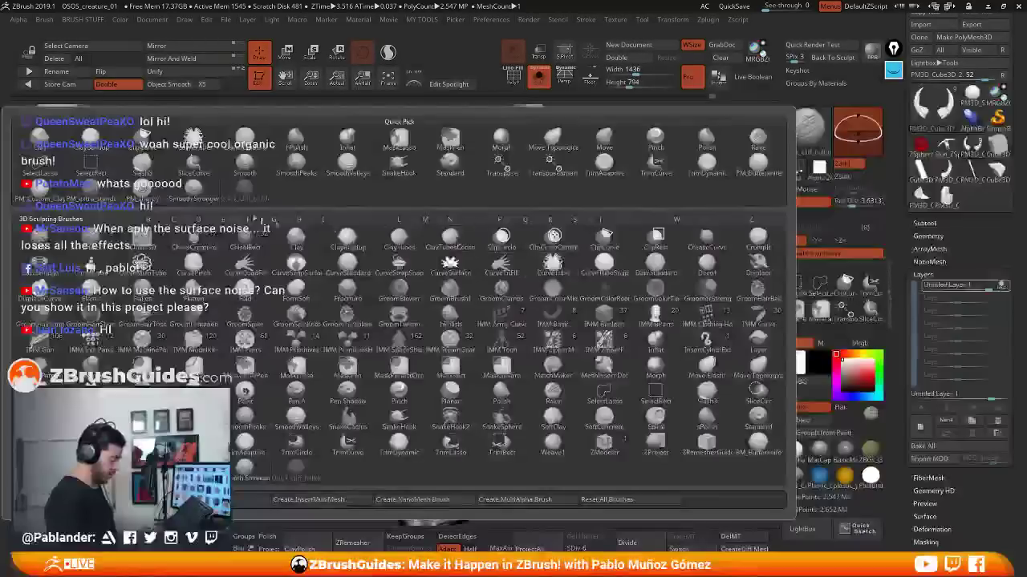
key(m)
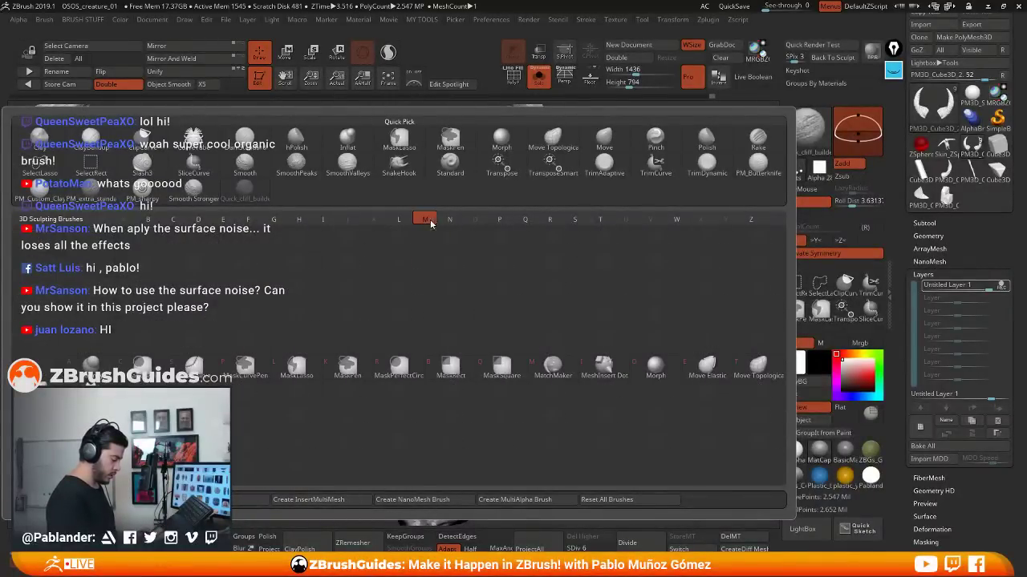
click(655, 365)
drag(589, 398, 644, 292)
key(space)
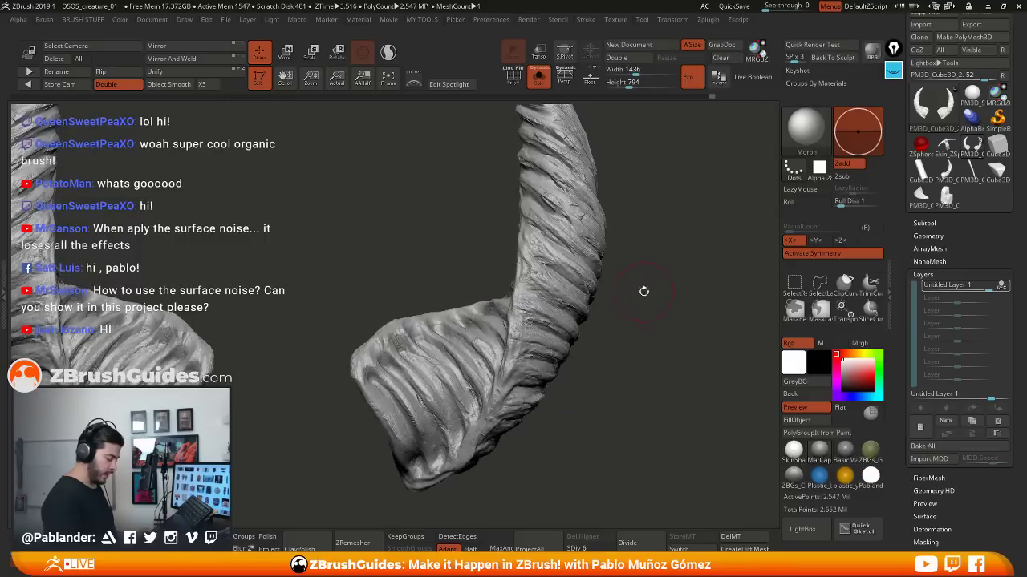
Soften the cracked detail along the twisting edge and the adjoining base folds with the Morph brush
mouse_move(614, 338)
mouse_down()
mouse_move(626, 332)
mouse_move(617, 321)
mouse_up()
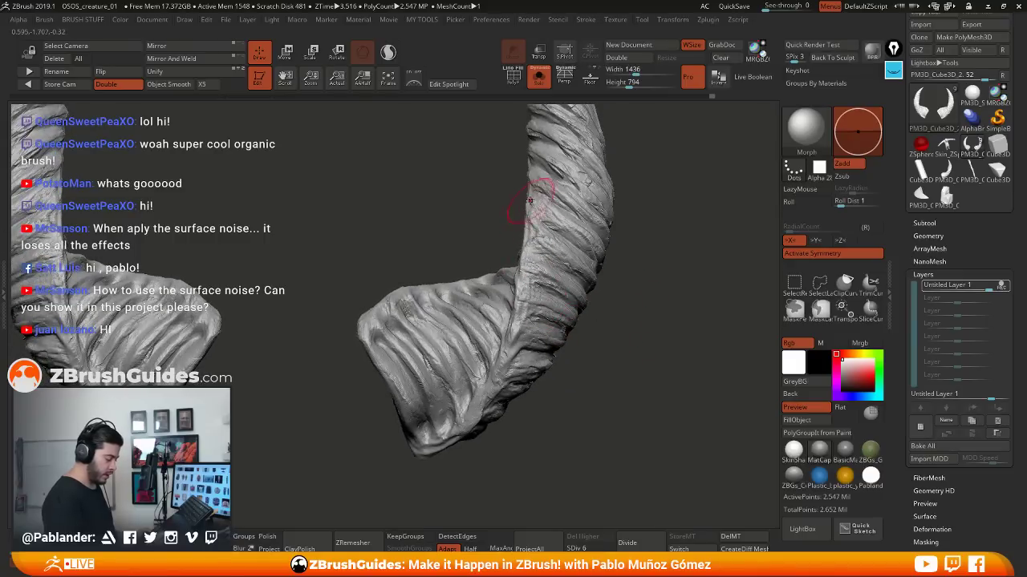
mouse_move(532, 219)
mouse_down()
mouse_move(517, 327)
mouse_move(471, 423)
mouse_move(442, 436)
mouse_up()
drag(618, 367, 643, 397)
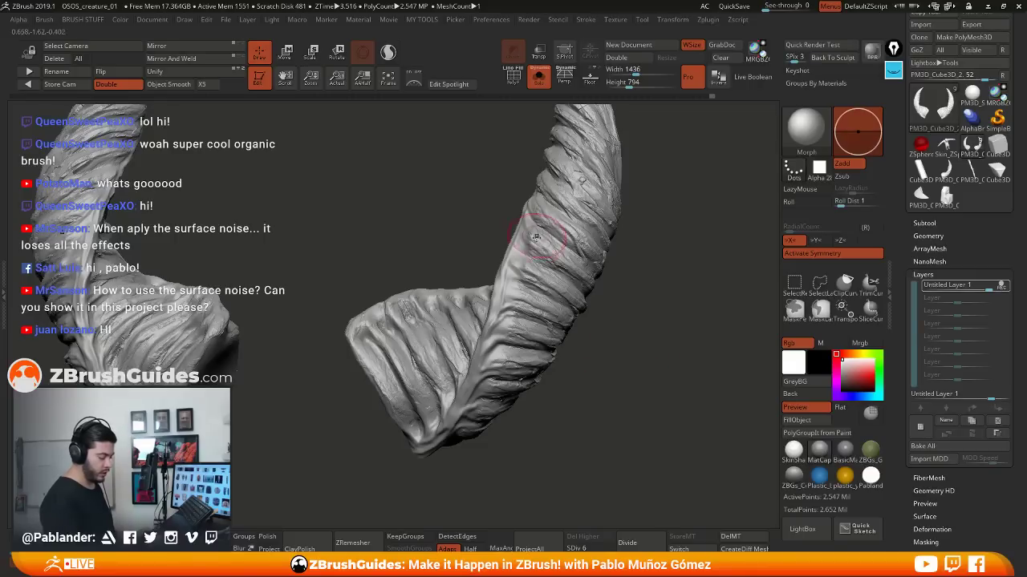
key(ctrl)
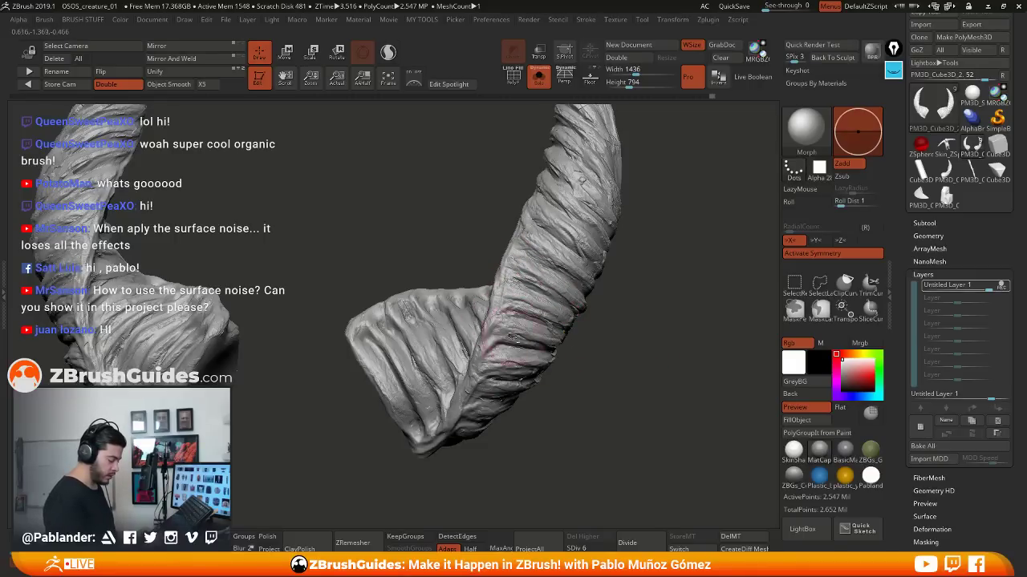
mouse_move(495, 288)
alt+right_down()
mouse_move(524, 262)
mouse_move(536, 290)
alt+right_up()
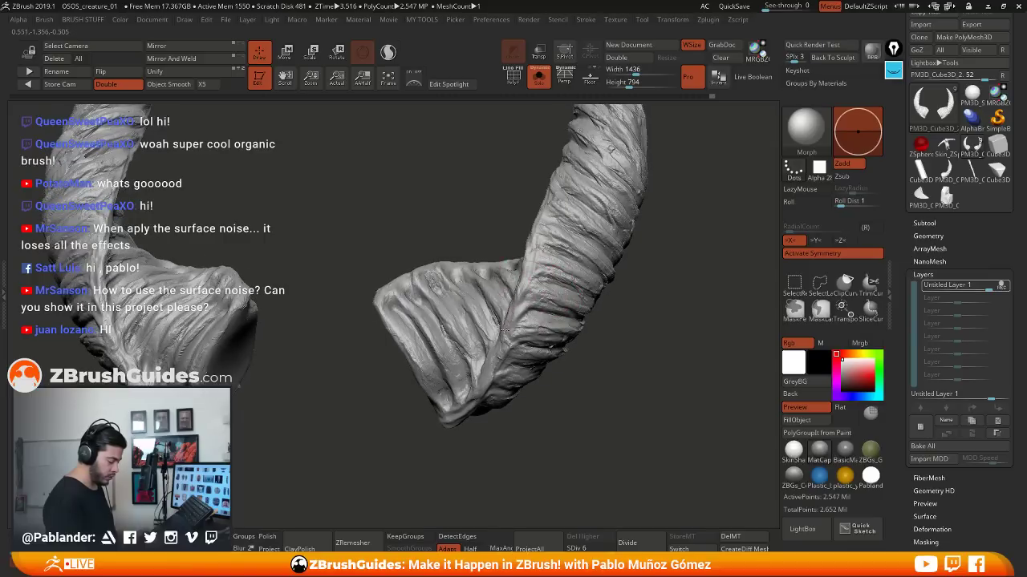
drag(496, 355, 499, 350)
right_drag(551, 258, 570, 295)
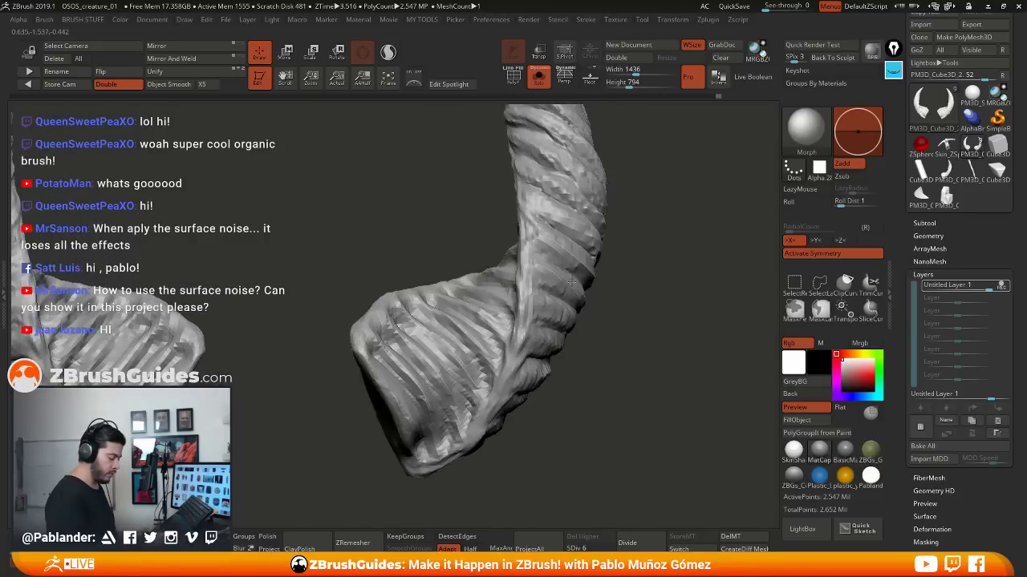
Morph back patches of the rough detail on the base's underside and the inner folds of the upper shaft
right_drag(530, 260, 557, 269)
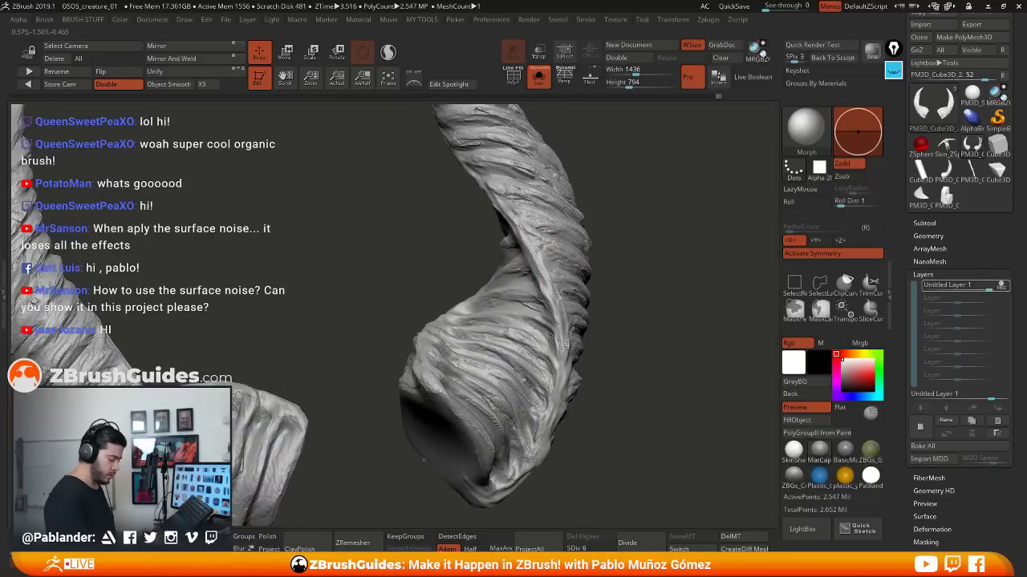
right_drag(592, 210, 559, 249)
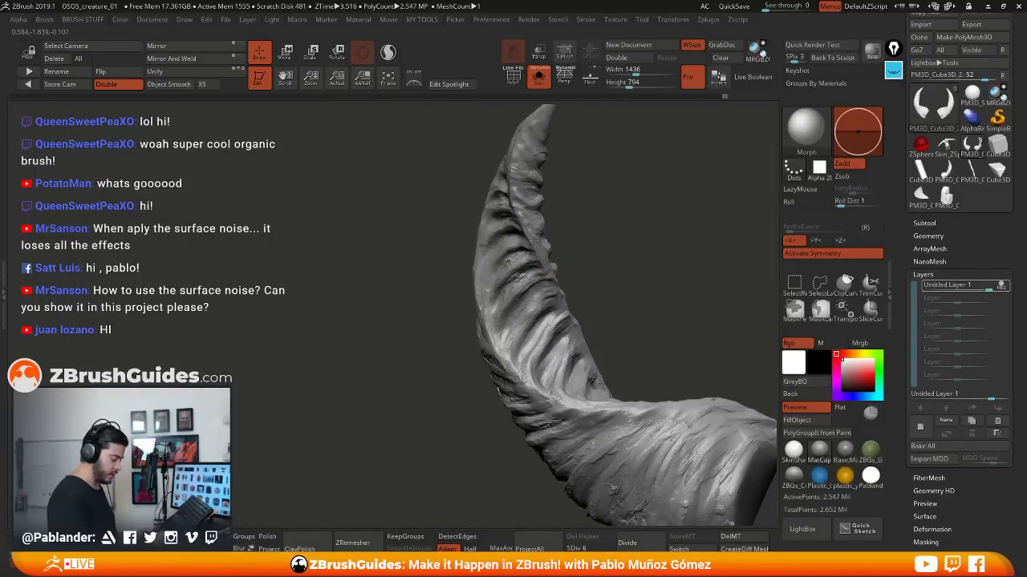
right_drag(513, 139, 556, 240)
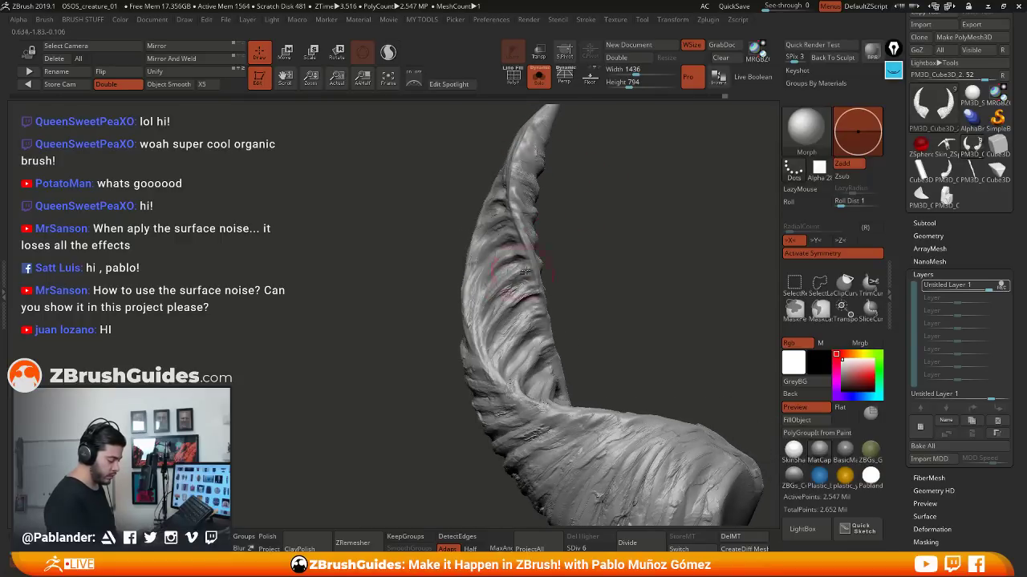
right_drag(543, 287, 477, 224)
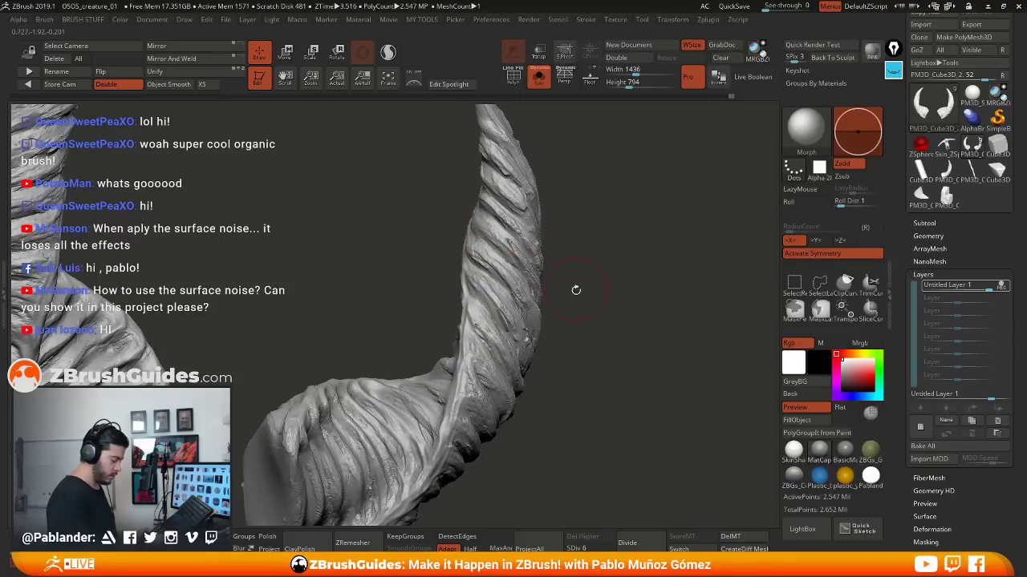
right_drag(576, 290, 481, 264)
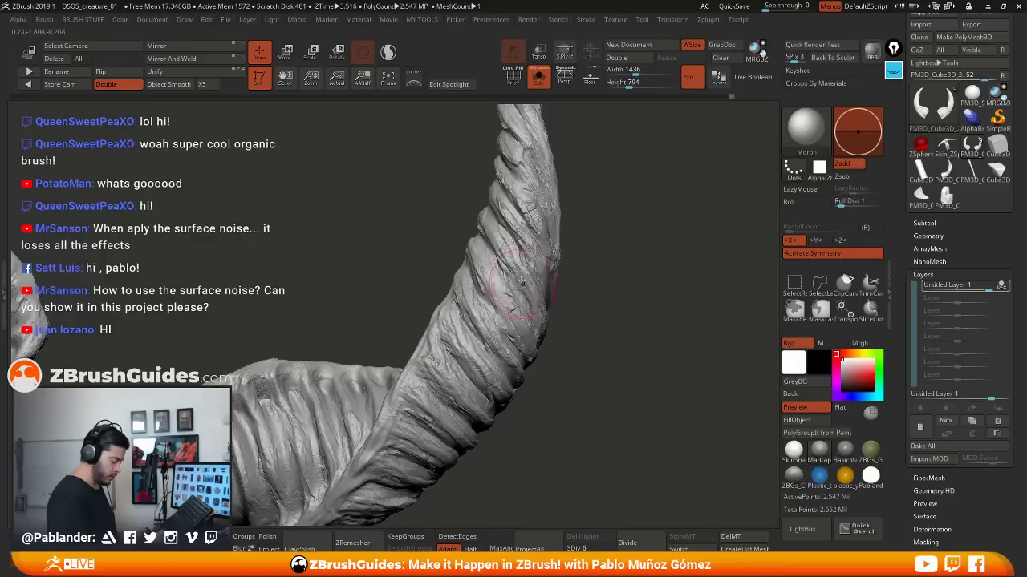
Smooth out parts of the cracked texture on the middle shaft ridges with the Morph brush
right_drag(571, 267, 552, 193)
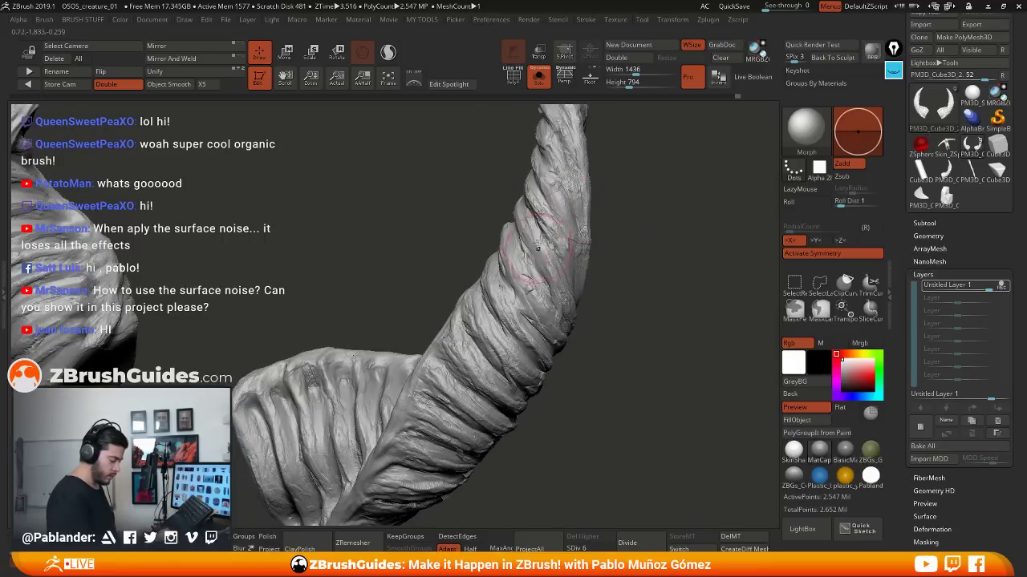
mouse_move(562, 201)
right_down()
mouse_move(594, 222)
mouse_move(590, 209)
mouse_move(658, 186)
right_up()
right_click(591, 206)
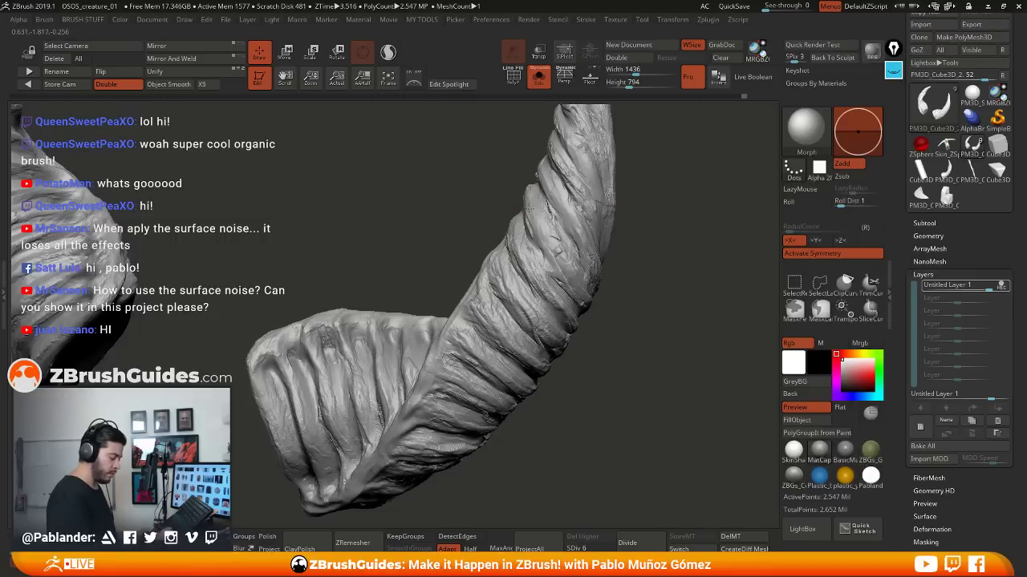
right_drag(529, 209, 646, 246)
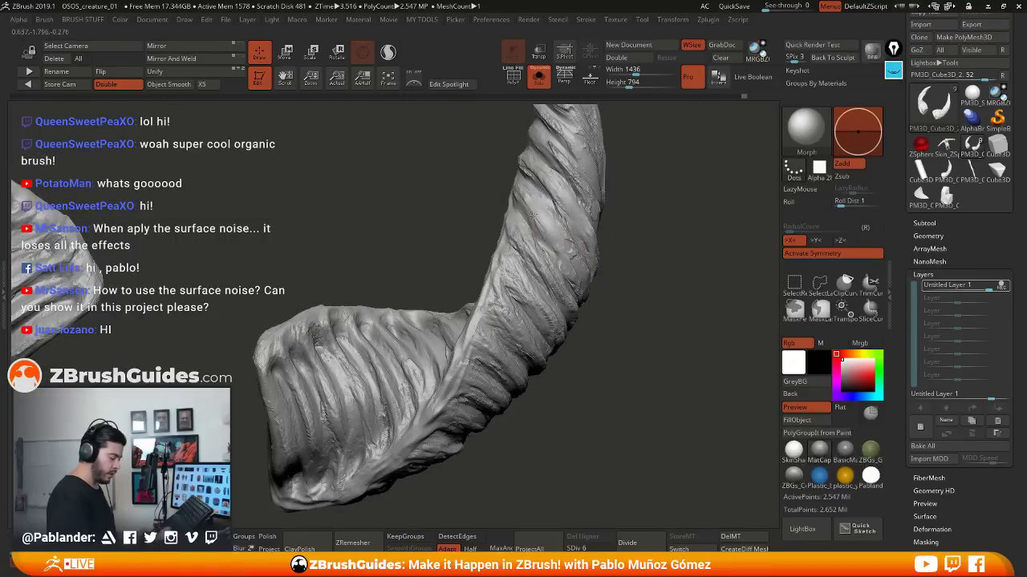
Fade patches of cracked detail on the lower shaft ridges near the twisting edge
mouse_move(560, 229)
right_down()
mouse_move(594, 229)
mouse_move(549, 232)
right_up()
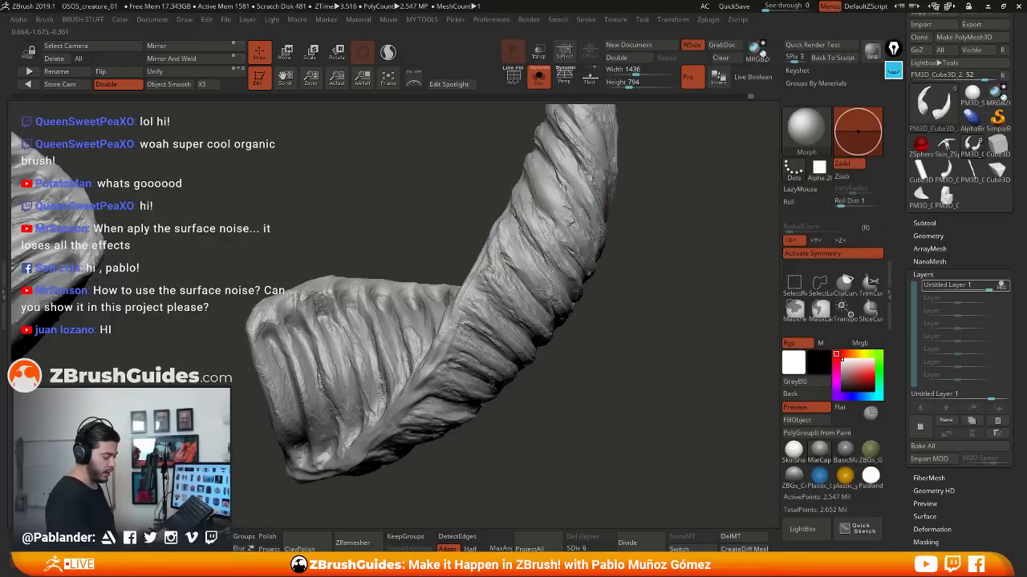
right_drag(587, 314, 539, 265)
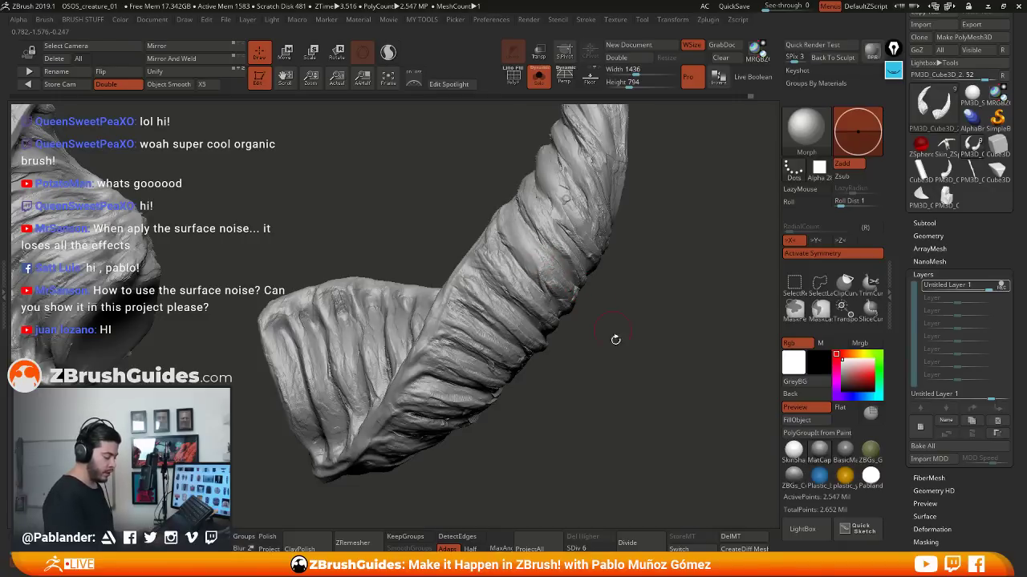
right_drag(613, 314, 599, 293)
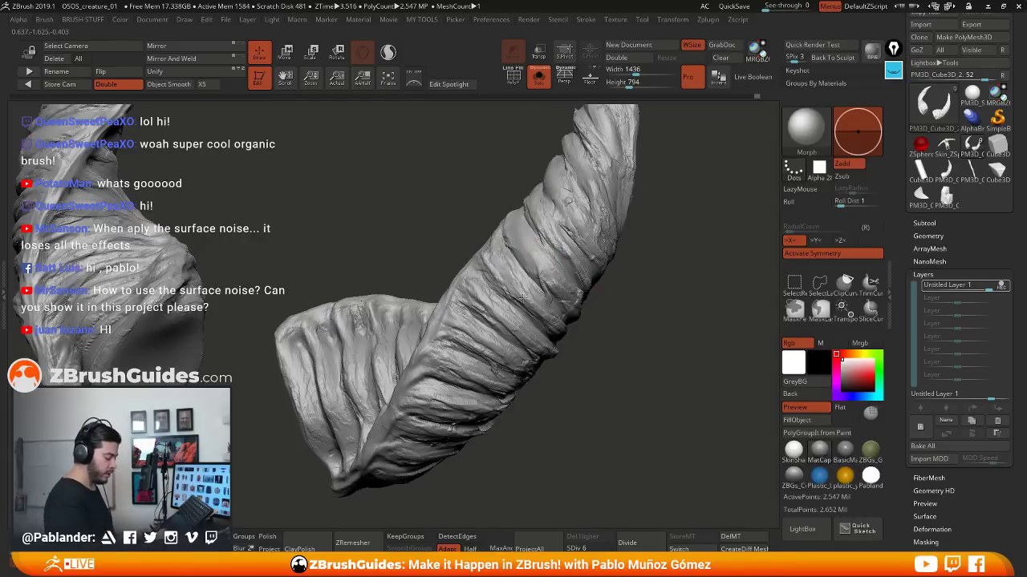
right_drag(598, 341, 504, 278)
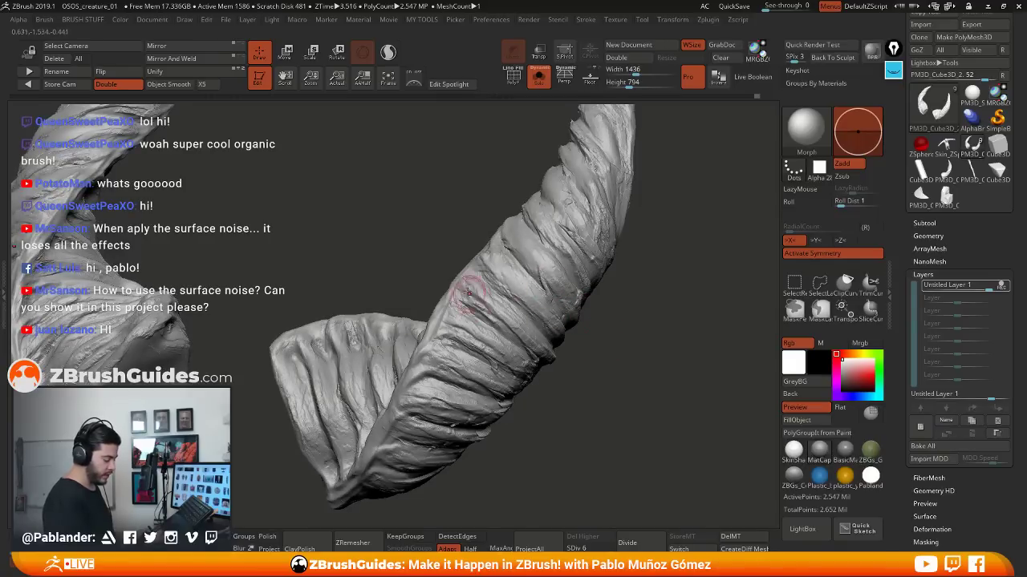
Clear the old screen annotations and draw a yellow line beside the horn labelled "surface"
click(893, 70)
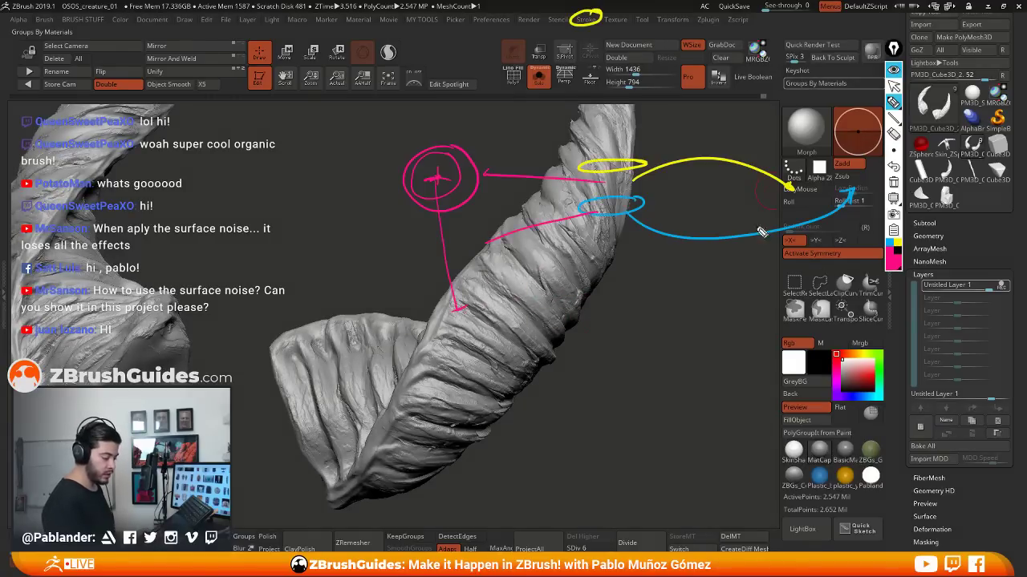
click(893, 183)
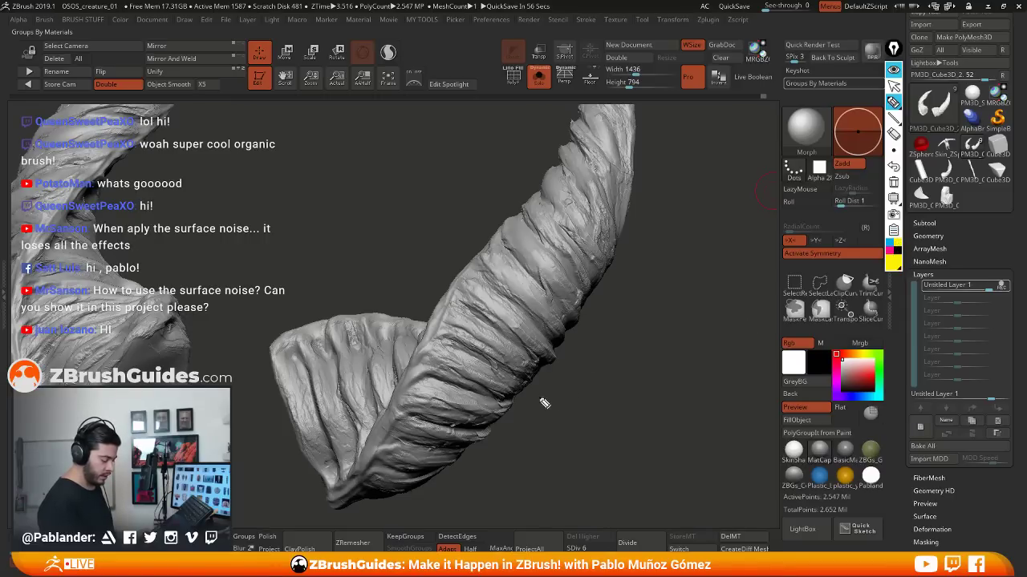
drag(534, 398, 812, 365)
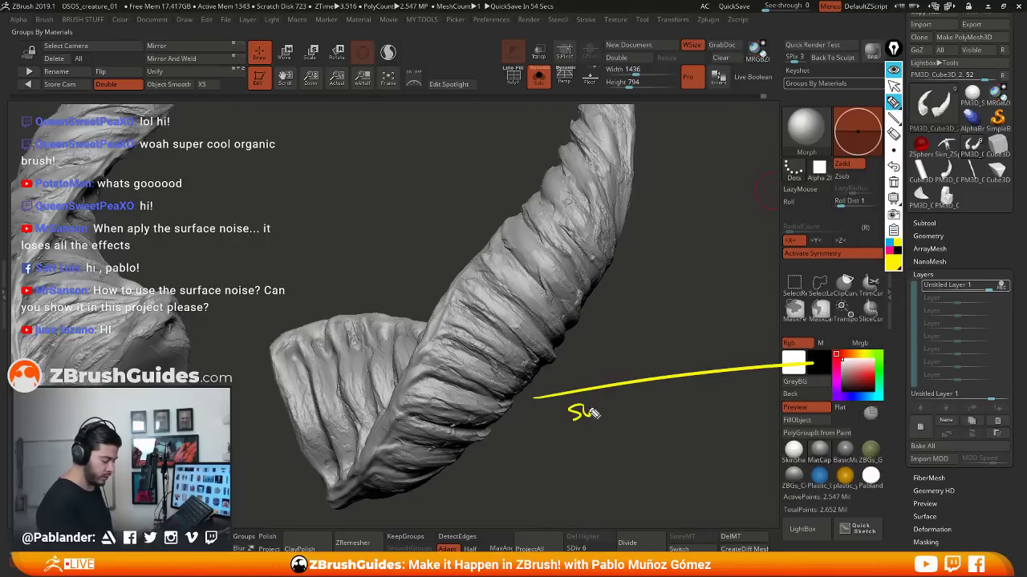
drag(611, 417, 647, 407)
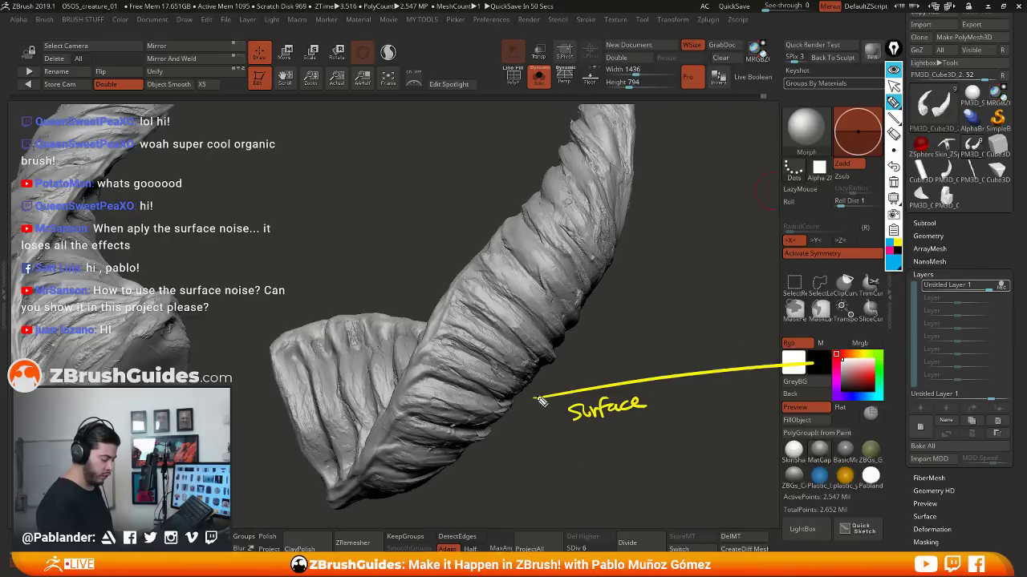
Trace a blue line over the yellow surface line and label it "MT"
drag(535, 399, 816, 365)
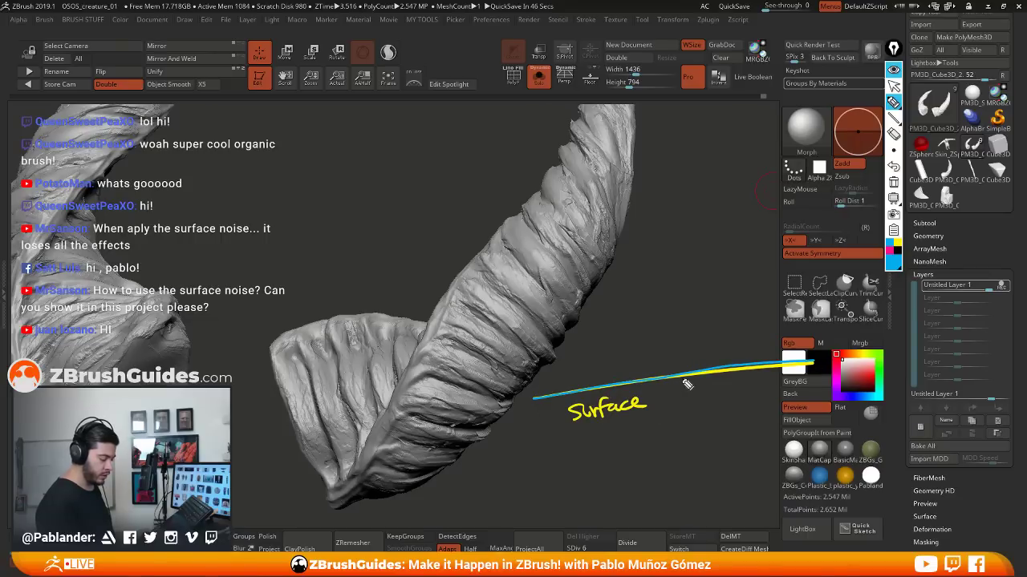
drag(684, 399, 712, 399)
drag(704, 385, 723, 384)
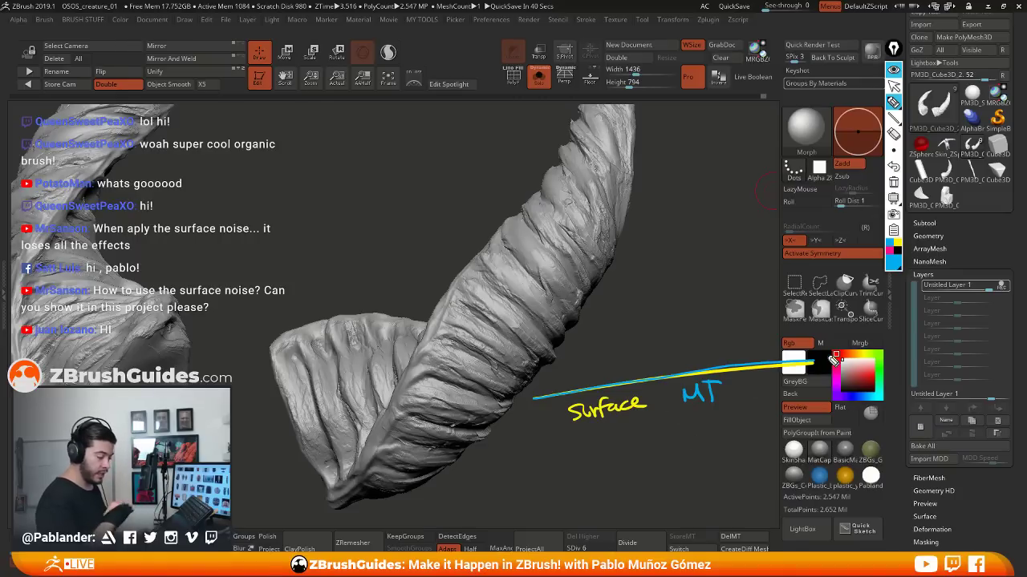
Write "SB" in magenta and draw a jagged magenta profile above the surface line
click(890, 255)
mouse_move(707, 250)
mouse_down()
mouse_move(694, 264)
mouse_move(716, 265)
mouse_up()
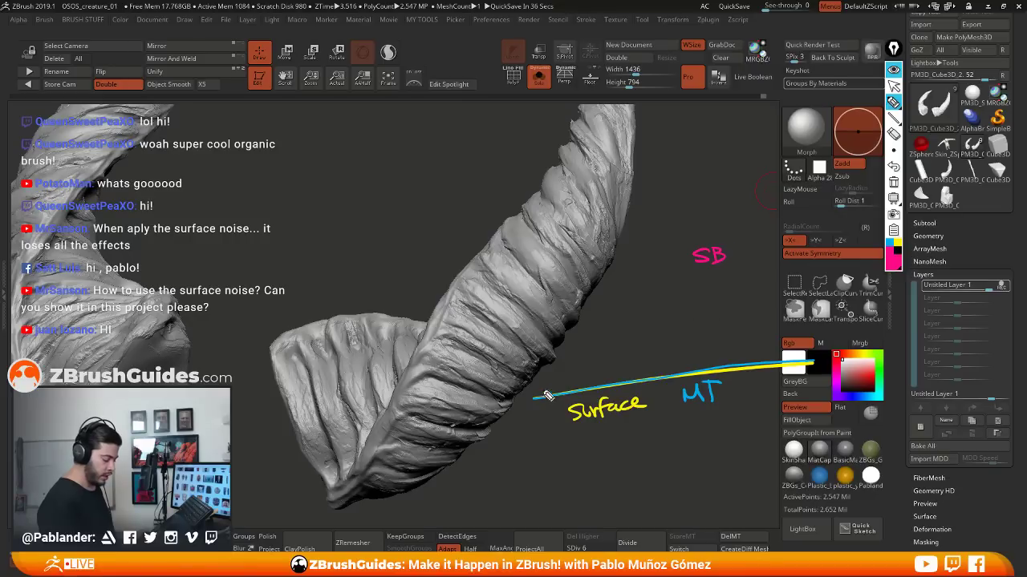
mouse_move(544, 395)
mouse_down()
mouse_move(623, 349)
mouse_move(807, 354)
mouse_up()
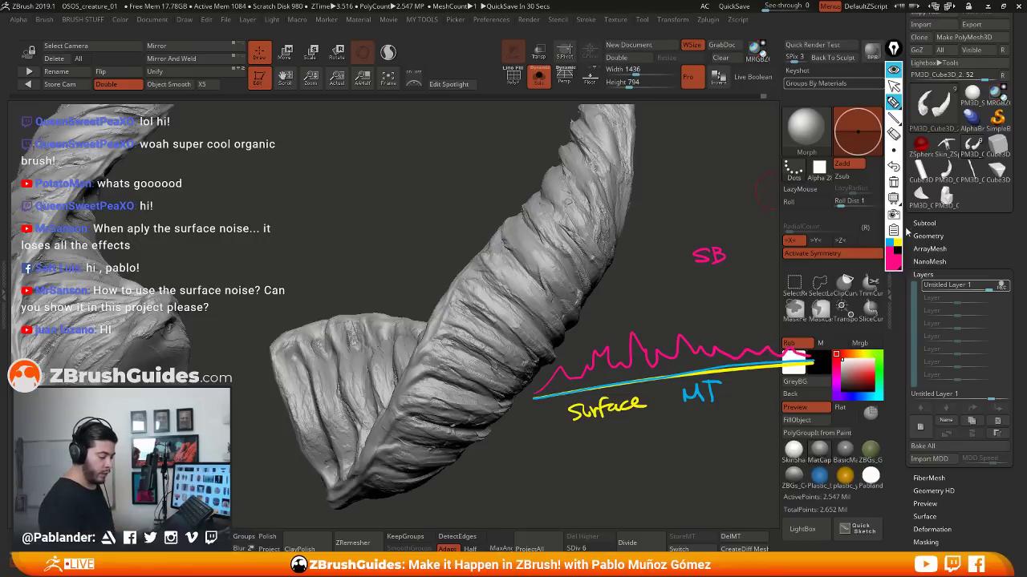
Write "MTB" in white, draw an arrow from the jagged peak to the surface line, and mark the path below it with an X
click(894, 262)
click(916, 248)
mouse_move(616, 285)
mouse_down()
mouse_move(616, 270)
mouse_move(642, 274)
mouse_move(643, 283)
mouse_up()
drag(643, 263, 640, 285)
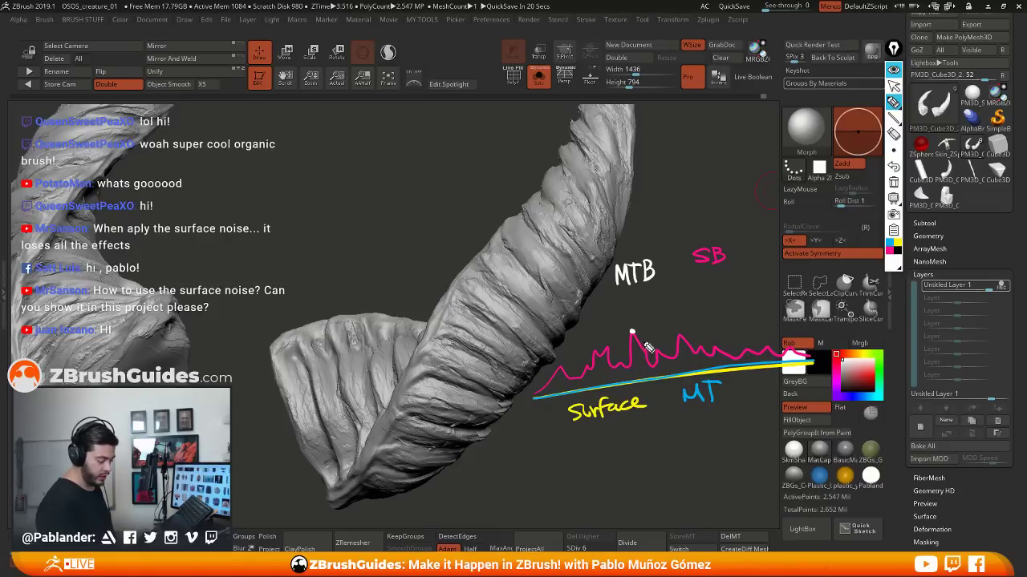
drag(635, 341, 637, 359)
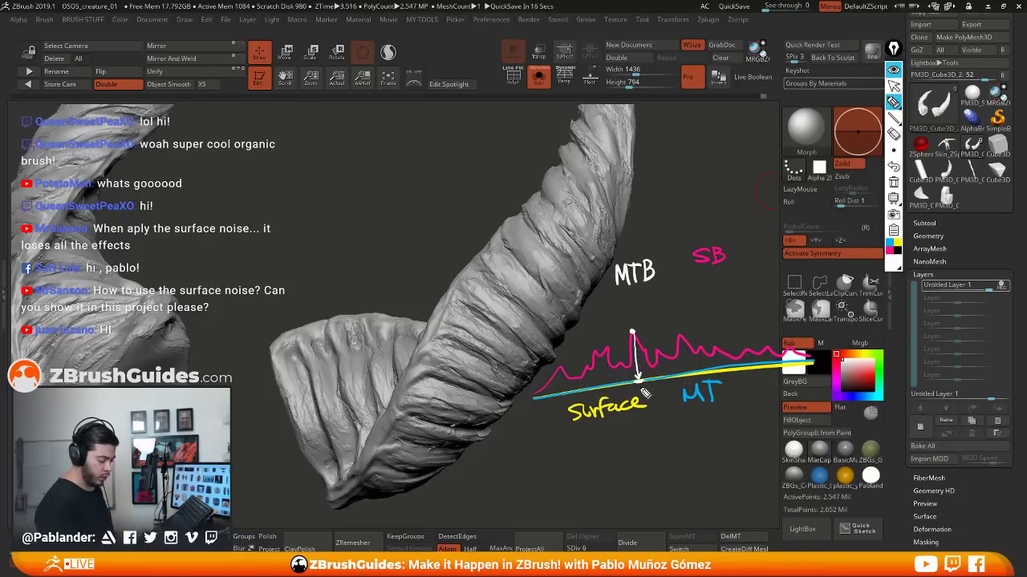
mouse_move(642, 396)
mouse_down()
mouse_move(644, 425)
mouse_move(664, 428)
mouse_up()
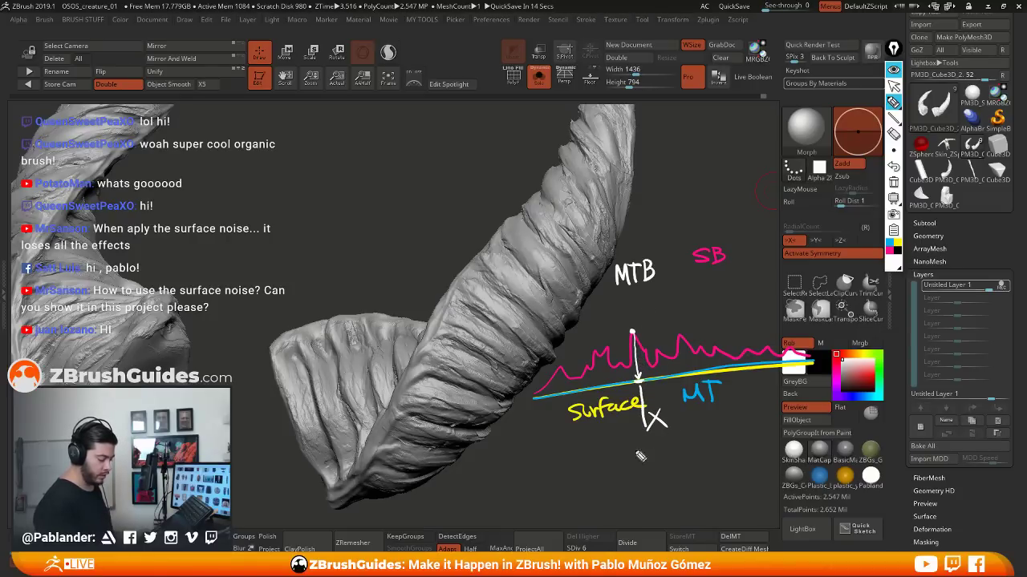
Hide the screen annotations and soften the cracked detail along the middle ridges of the horn with the Morph brush
mouse_move(721, 383)
mouse_down()
mouse_move(728, 411)
mouse_move(726, 385)
mouse_up()
click(893, 70)
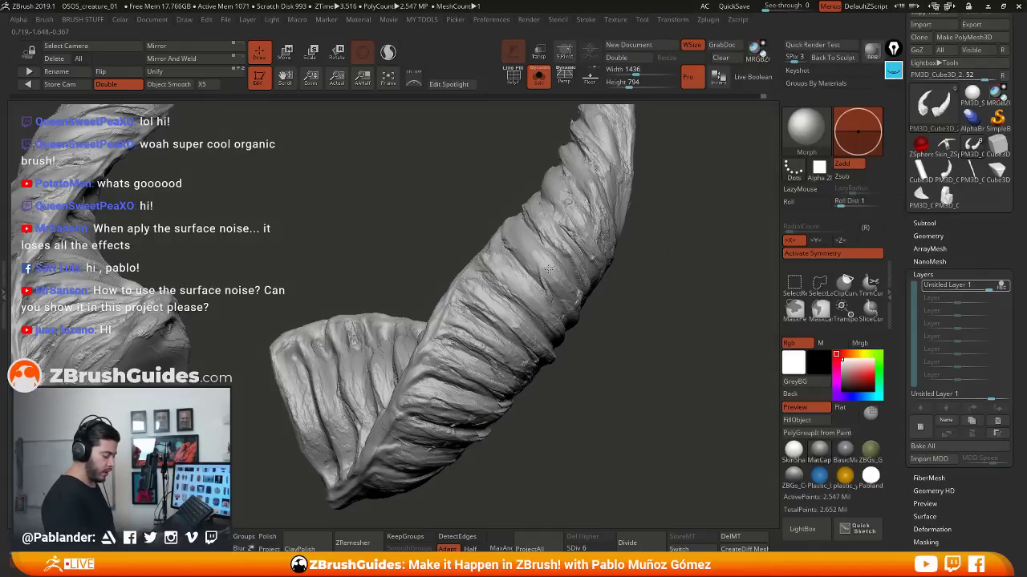
drag(636, 291, 638, 282)
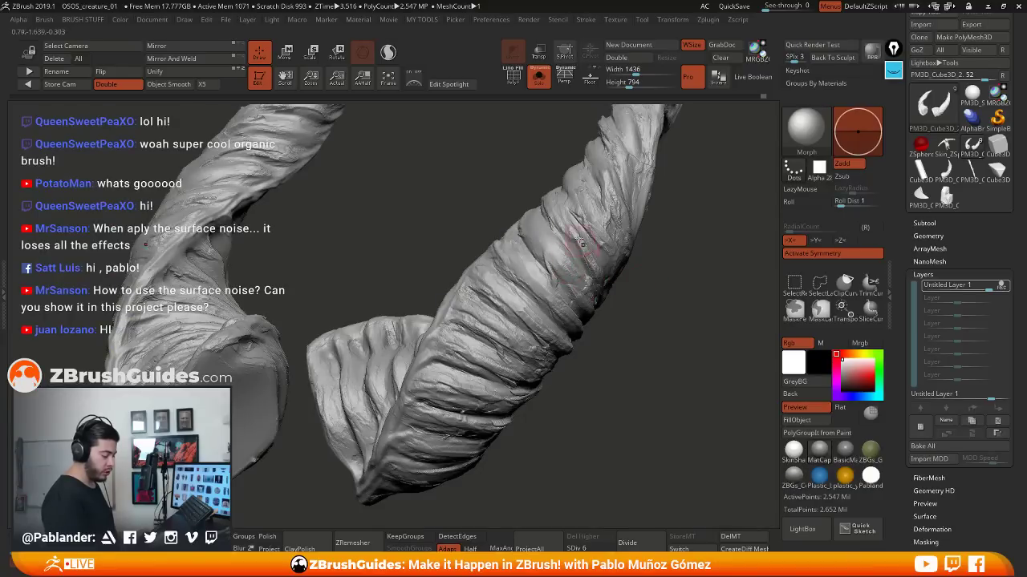
mouse_move(571, 233)
mouse_down()
mouse_move(583, 243)
mouse_move(560, 231)
mouse_up()
drag(635, 282, 575, 286)
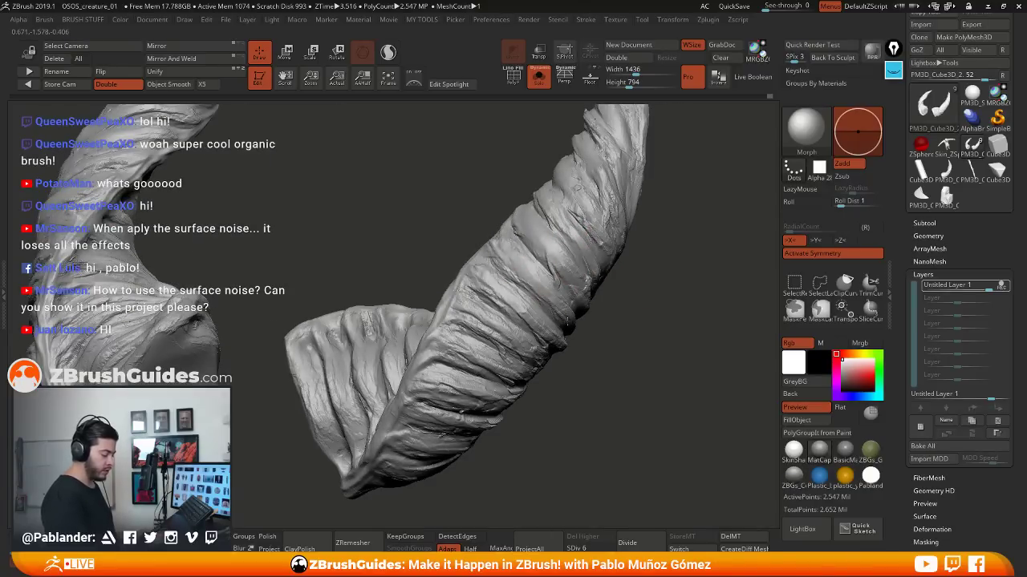
drag(610, 354, 603, 301)
right_drag(591, 291, 683, 316)
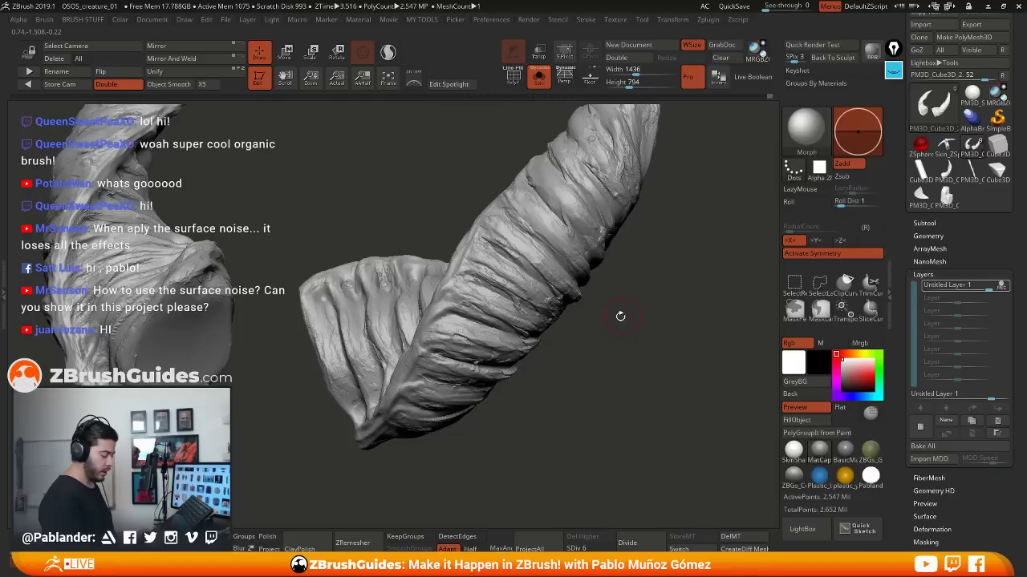
Soften the rough detail around the back and outer side of the twisted horn with the Morph brush
right_drag(608, 340, 548, 302)
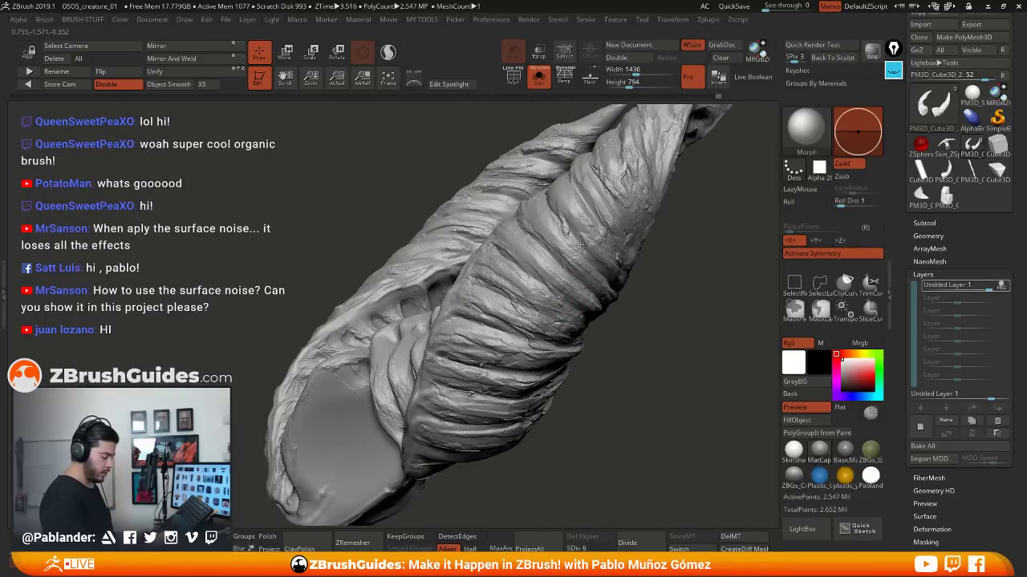
mouse_move(616, 280)
right_down()
mouse_move(662, 330)
mouse_move(632, 282)
right_up()
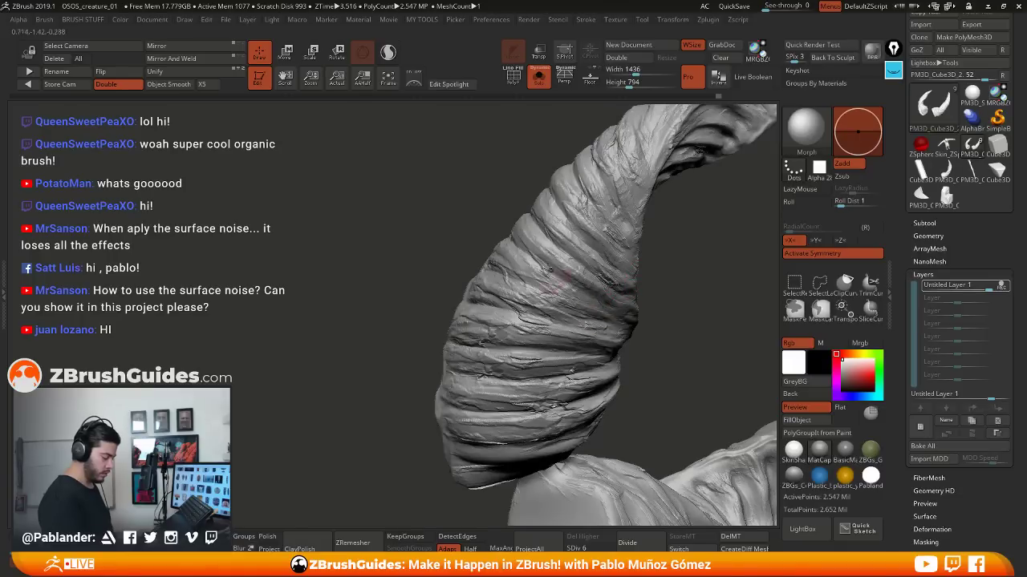
right_drag(548, 268, 580, 302)
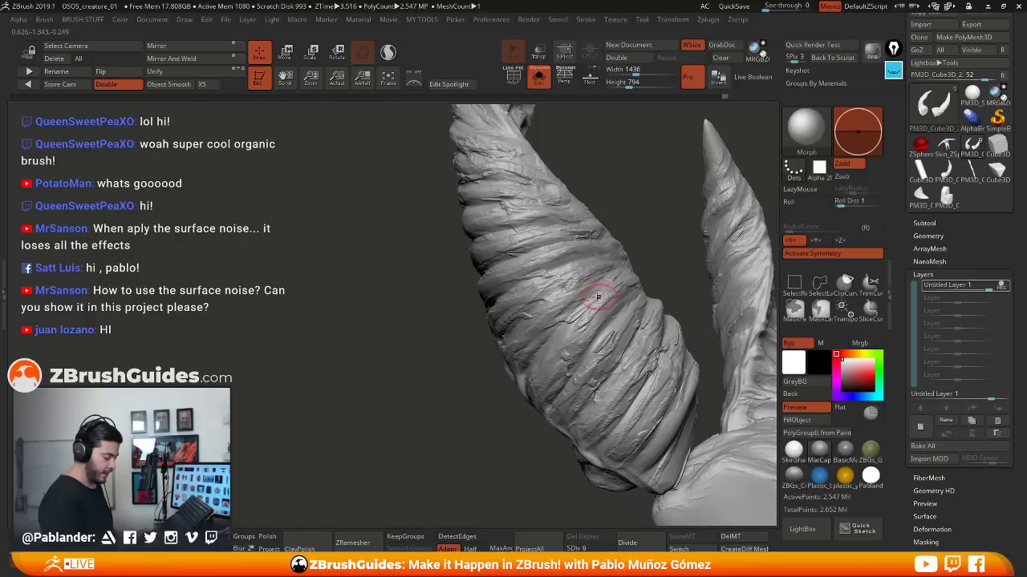
right_drag(606, 285, 570, 332)
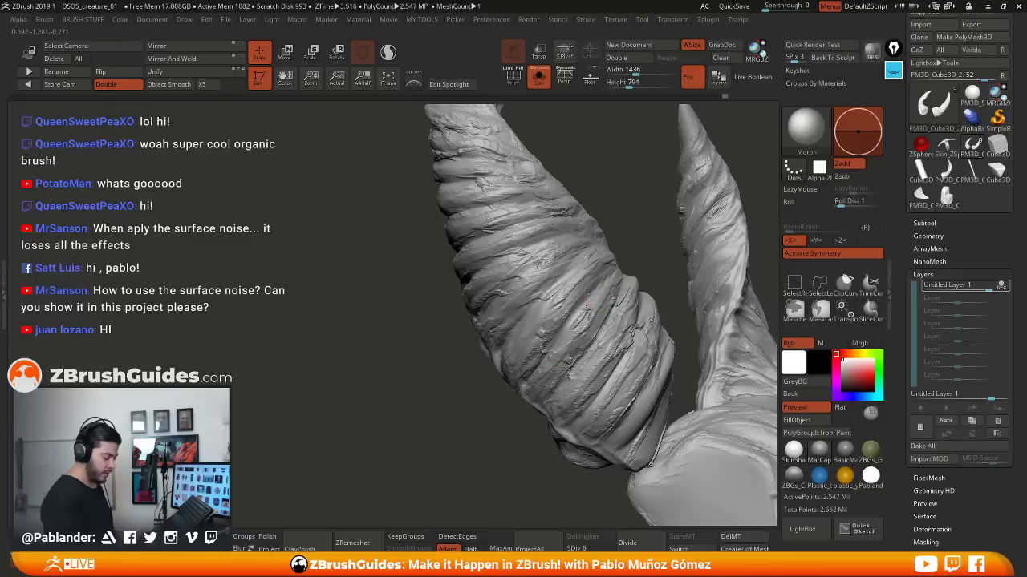
right_drag(516, 412, 466, 402)
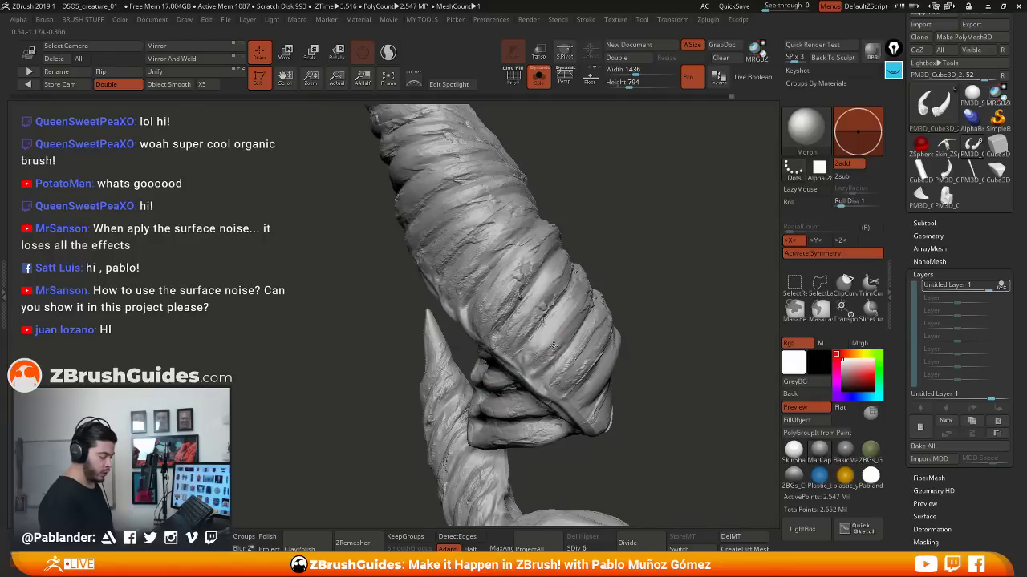
Soften the ridges along the horn's outer curve and lower bend with Morph brush strokes
drag(595, 236, 534, 319)
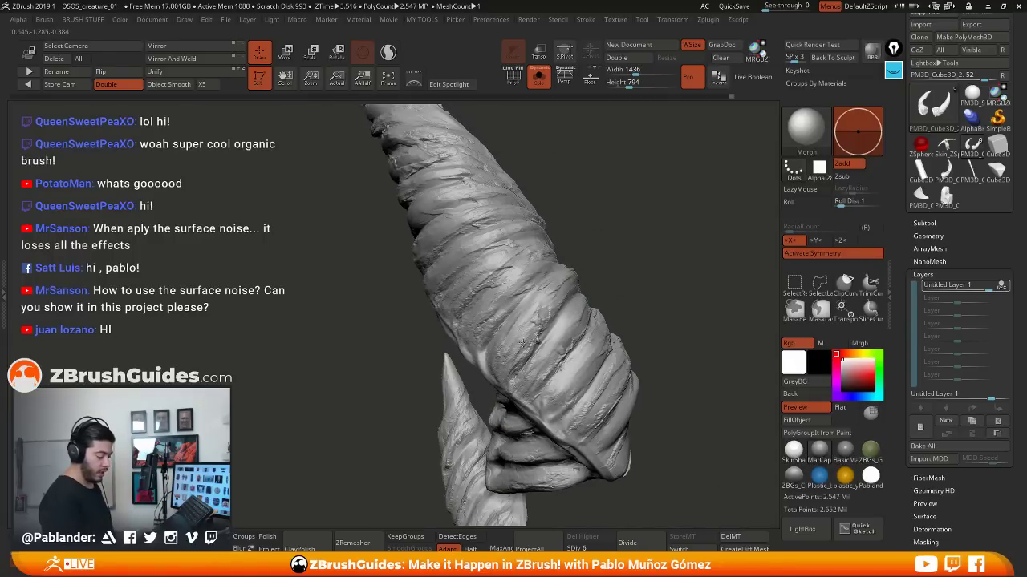
drag(581, 251, 568, 257)
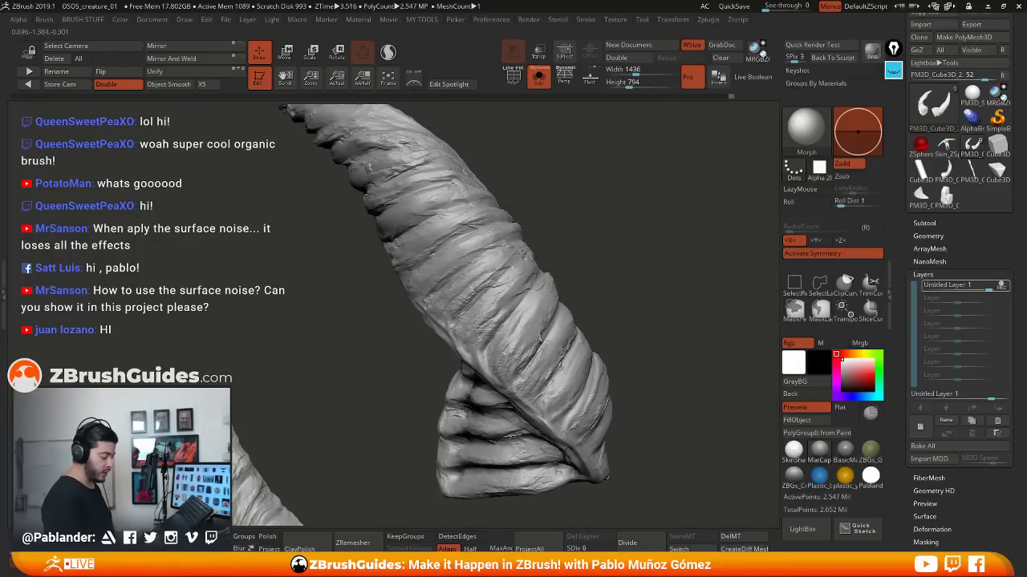
drag(486, 279, 479, 294)
drag(592, 255, 629, 241)
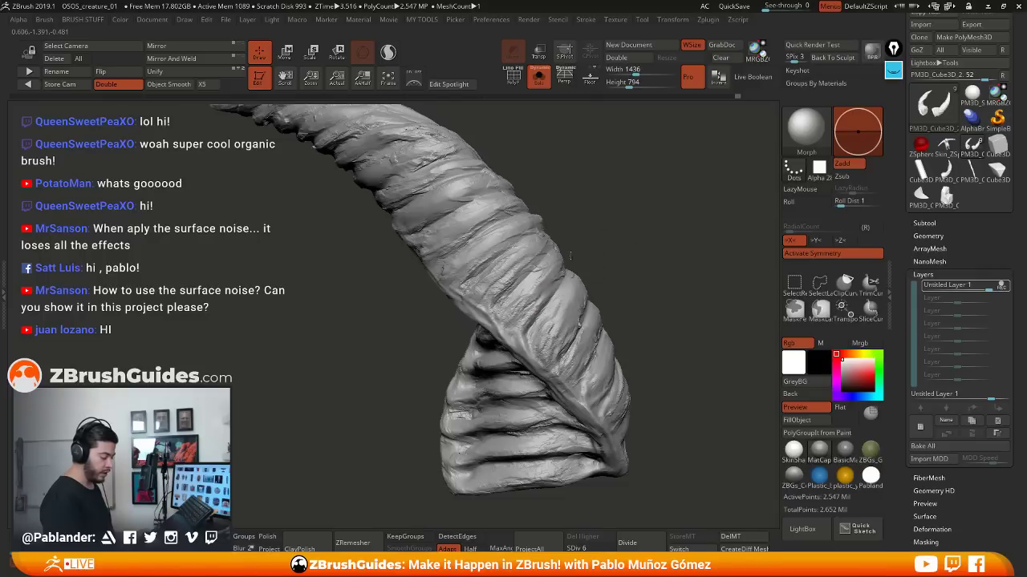
mouse_move(570, 255)
mouse_down()
mouse_move(620, 324)
mouse_move(580, 370)
mouse_up()
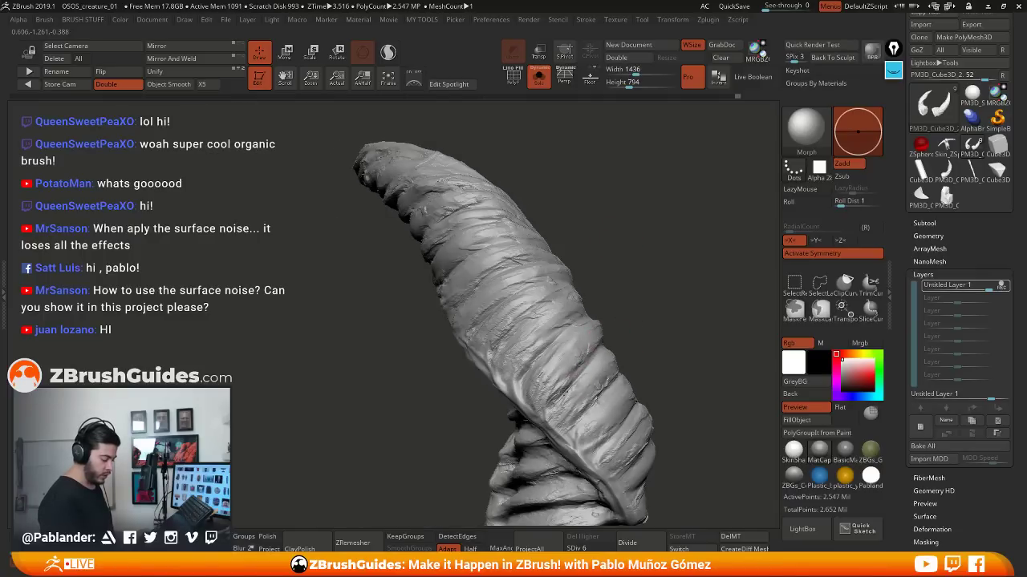
mouse_move(610, 319)
mouse_down()
mouse_move(603, 245)
mouse_move(634, 294)
mouse_move(593, 296)
mouse_up()
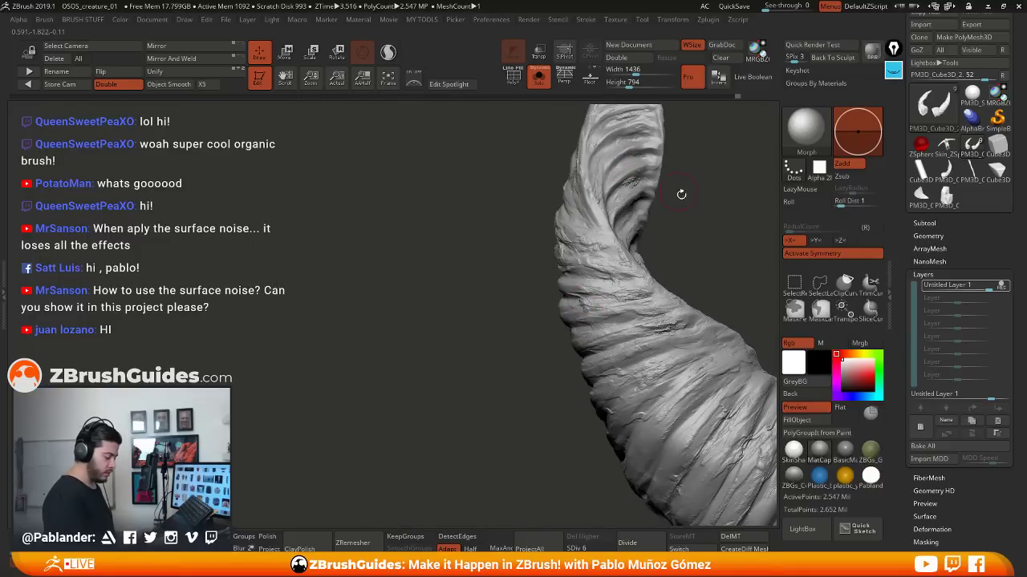
Partially restore the smoother surface on the horn's middle twist and toward its tip with the Morph brush
drag(696, 293, 578, 243)
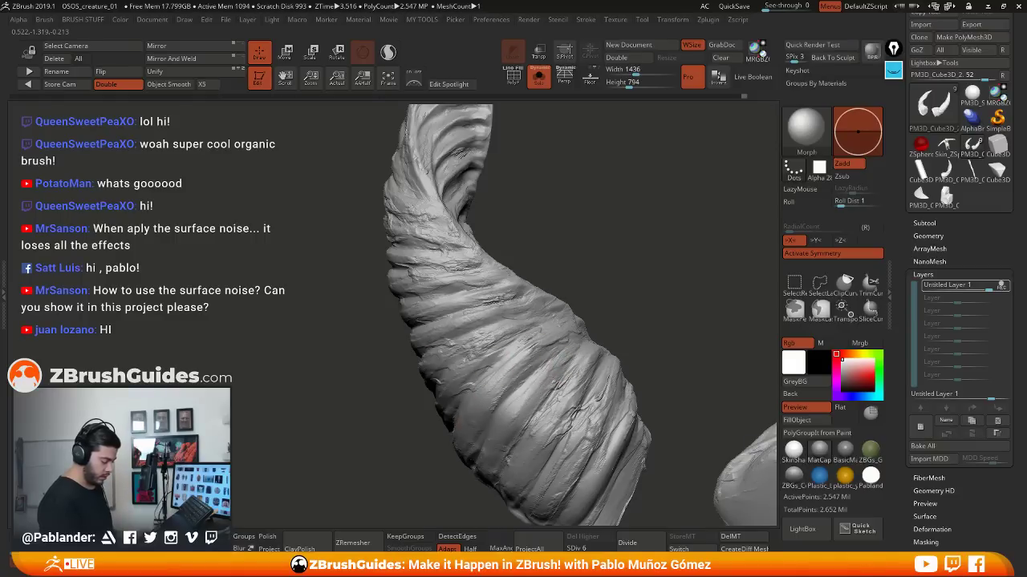
drag(571, 273, 694, 309)
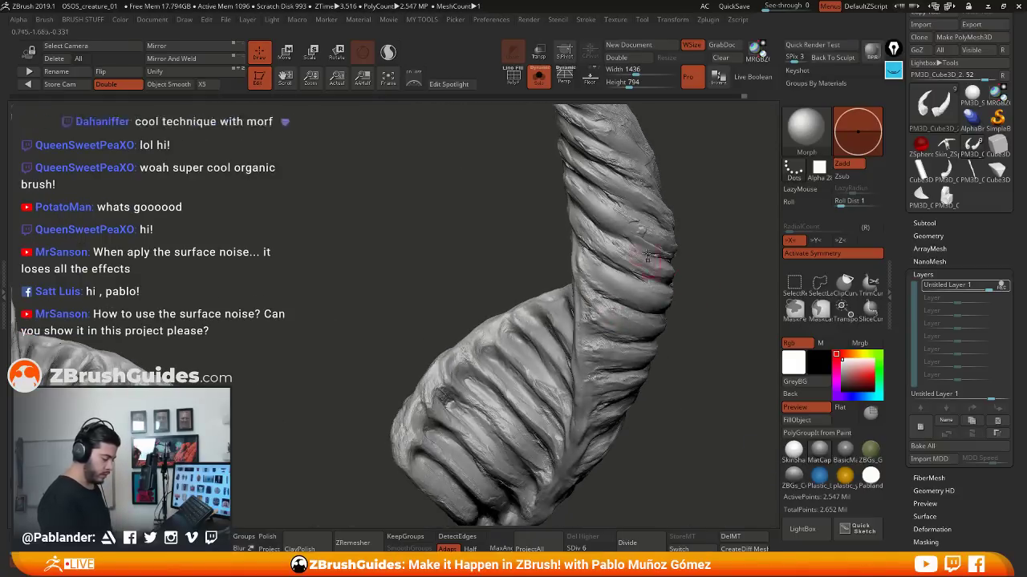
drag(704, 236, 610, 226)
mouse_move(605, 173)
alt+mouse_down()
mouse_move(603, 207)
mouse_move(618, 177)
mouse_move(633, 248)
mouse_move(573, 206)
alt+mouse_up()
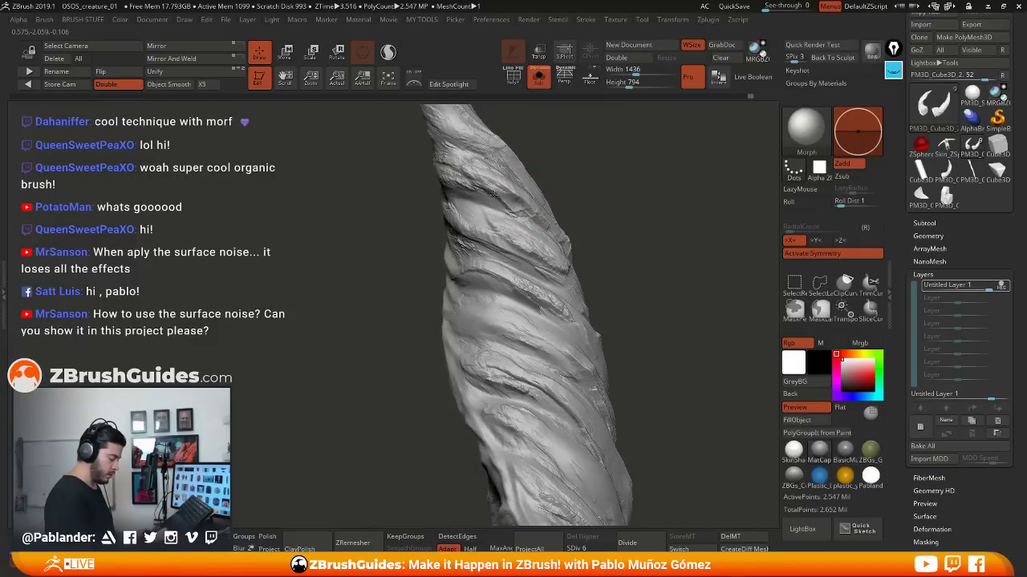
alt+drag(584, 186, 591, 251)
Soften the cracked detail on the inner folds near the horn's base with the Morph brush
drag(504, 231, 549, 274)
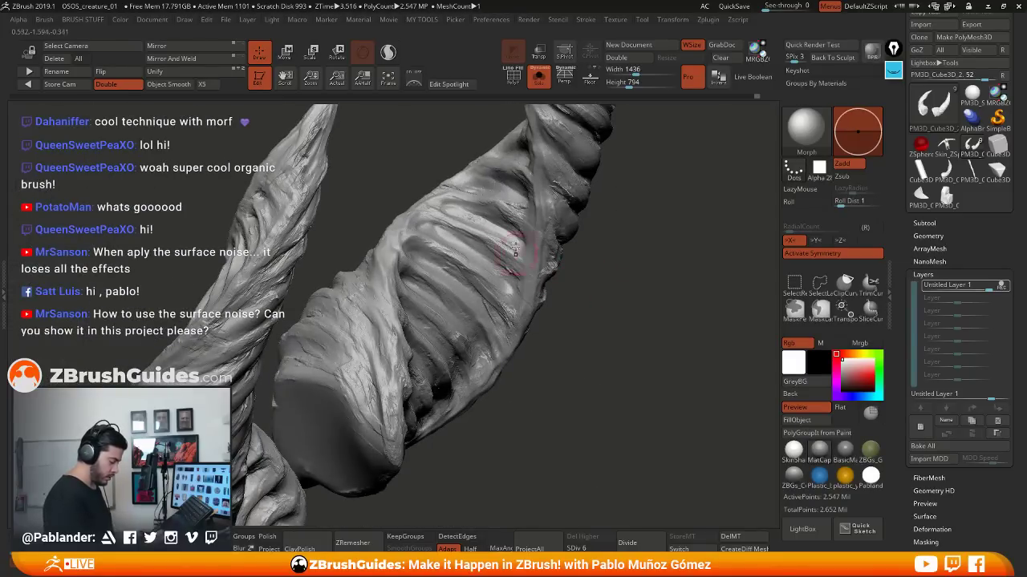
drag(551, 232, 527, 320)
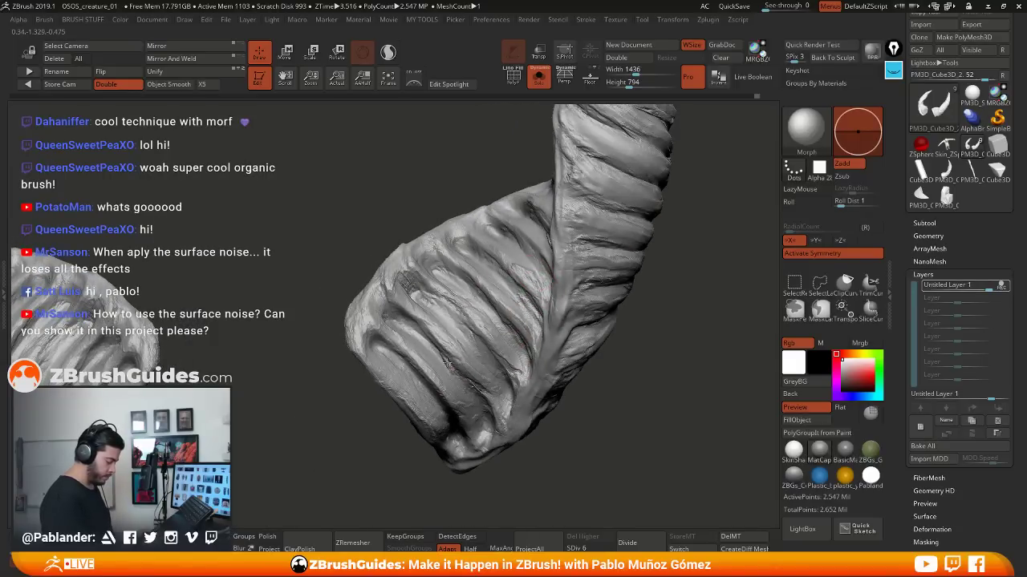
drag(633, 362, 522, 295)
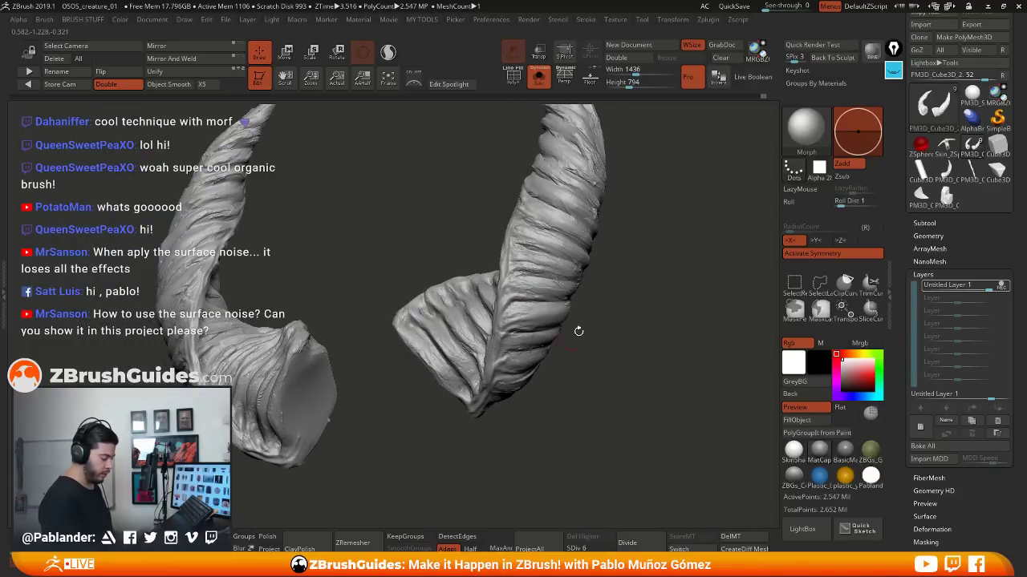
drag(579, 330, 623, 323)
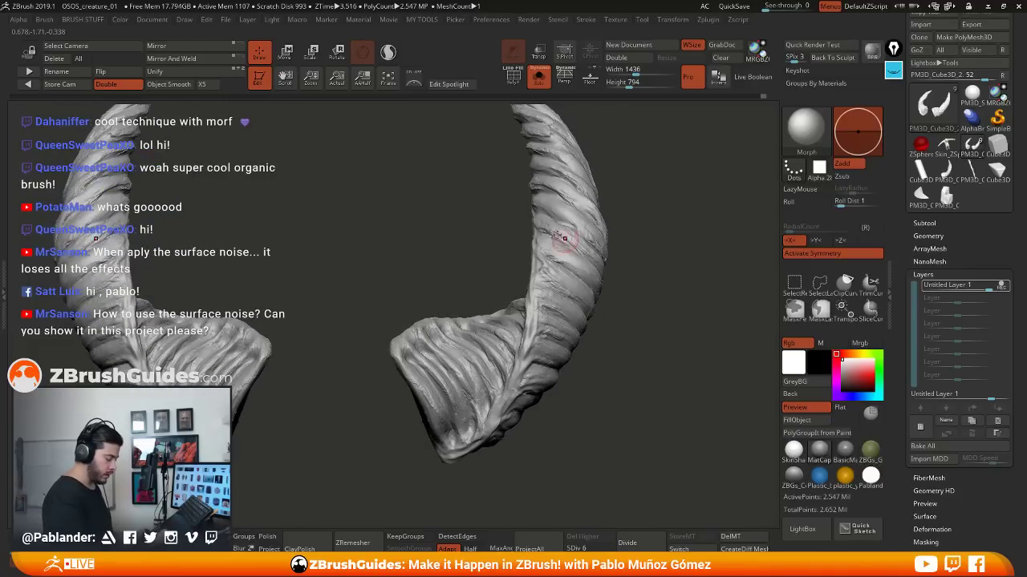
Switch repeatedly between the stored morph target and the sculpted geometry to compare the horns' smooth and detailed surfaces
drag(626, 270, 745, 385)
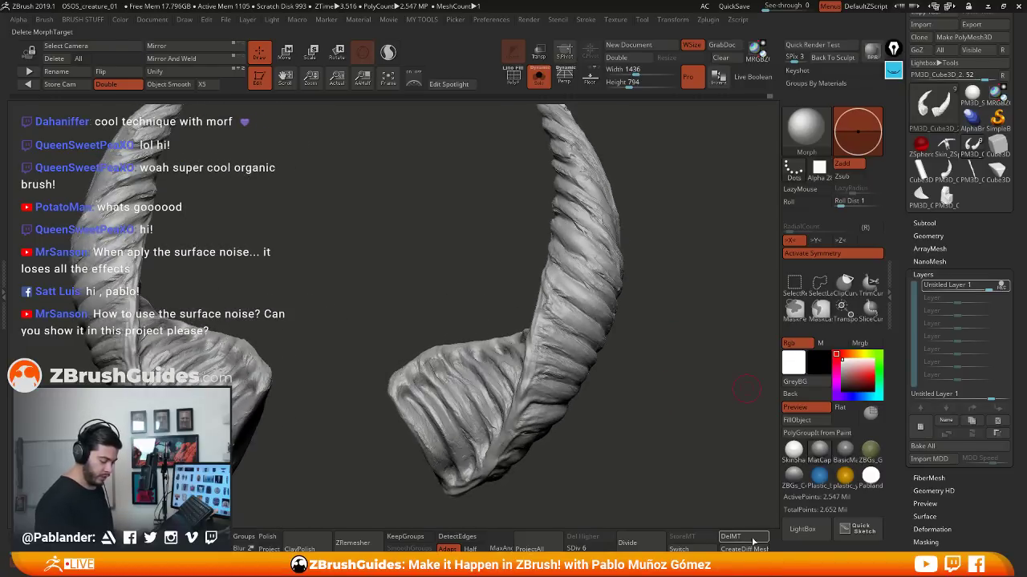
click(679, 550)
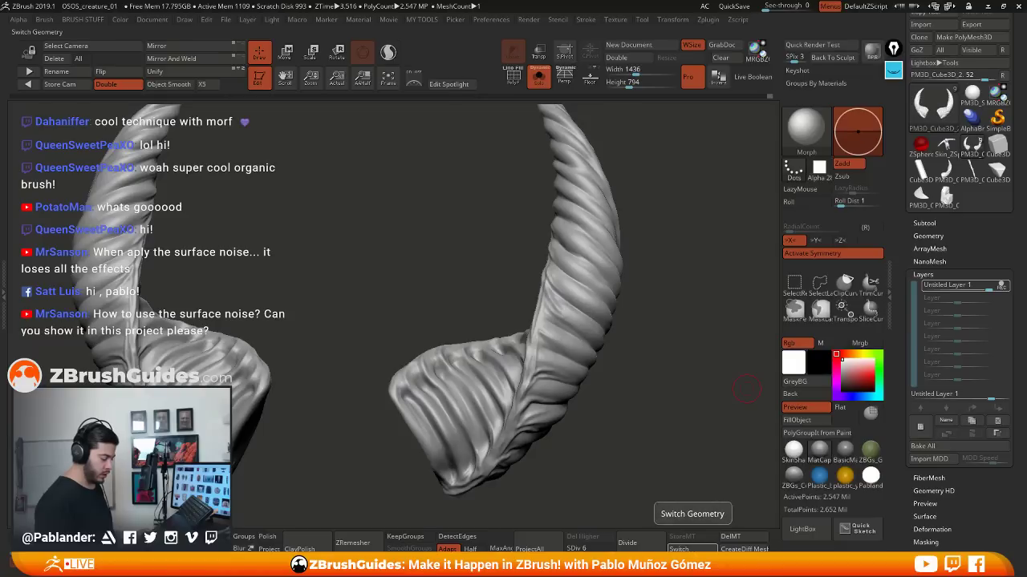
click(679, 549)
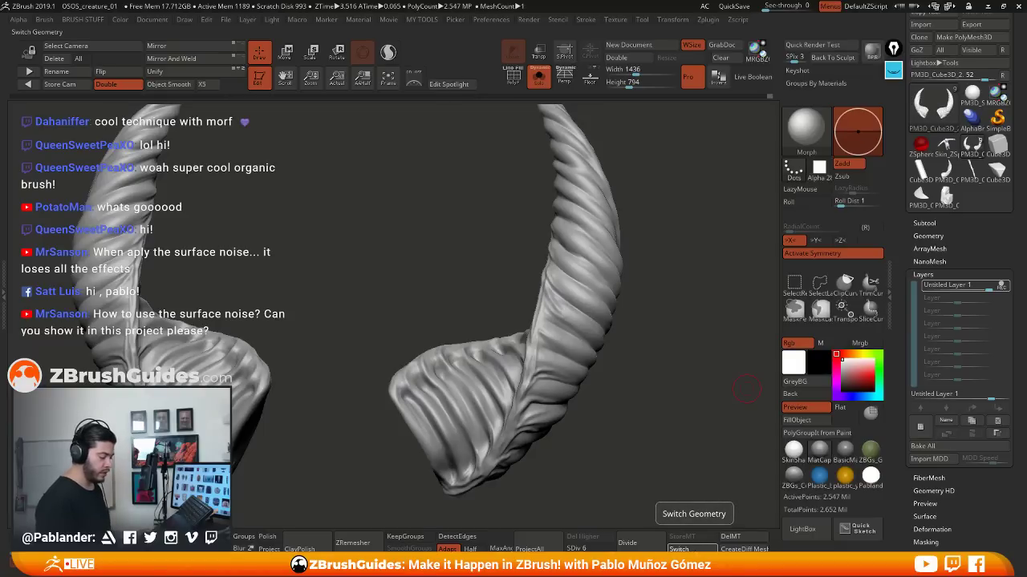
click(679, 549)
click(678, 549)
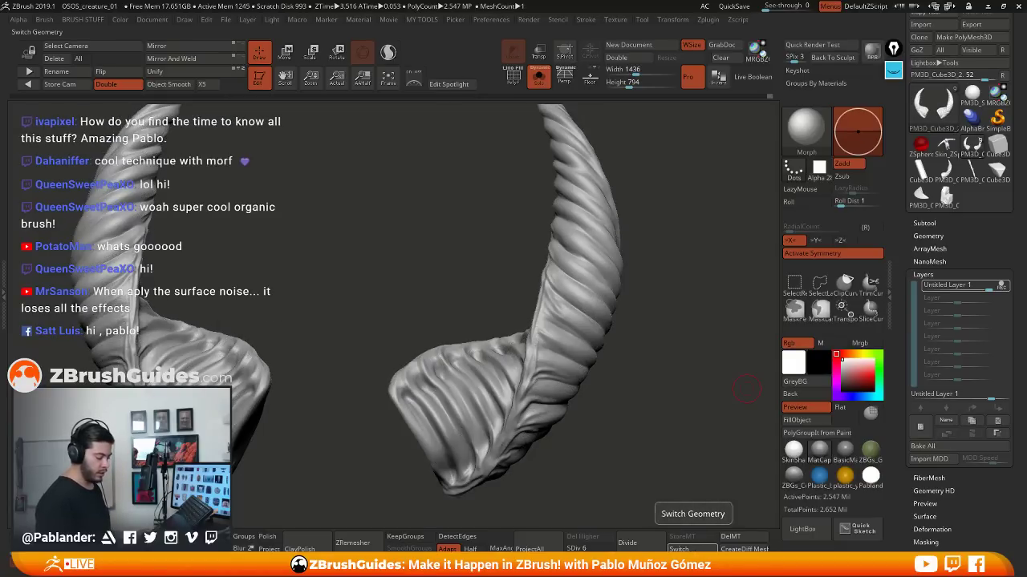
click(678, 549)
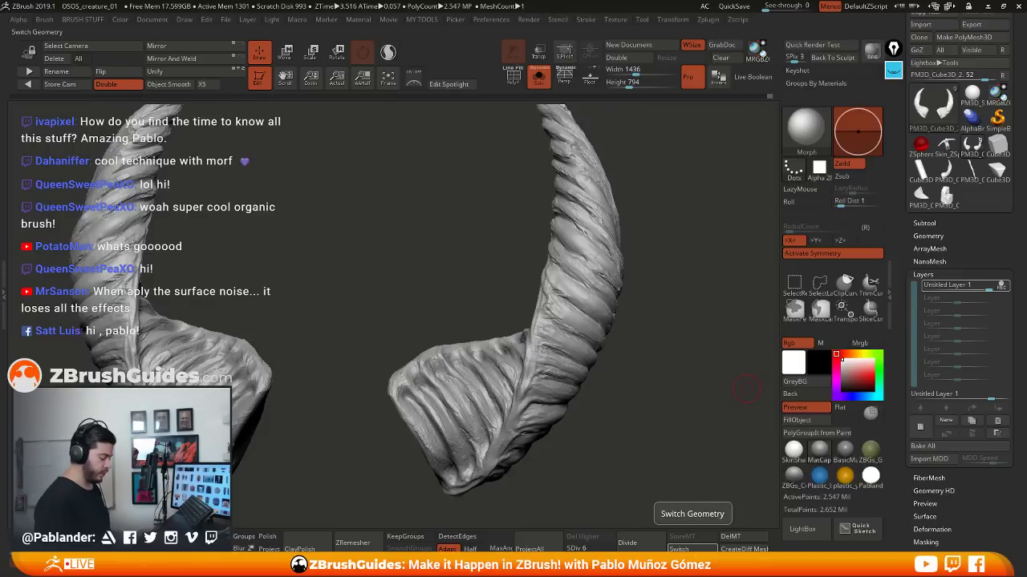
Try the horn detail layer at intensities of 0, 0.8761 and -1 to compare the effects
drag(698, 367, 715, 363)
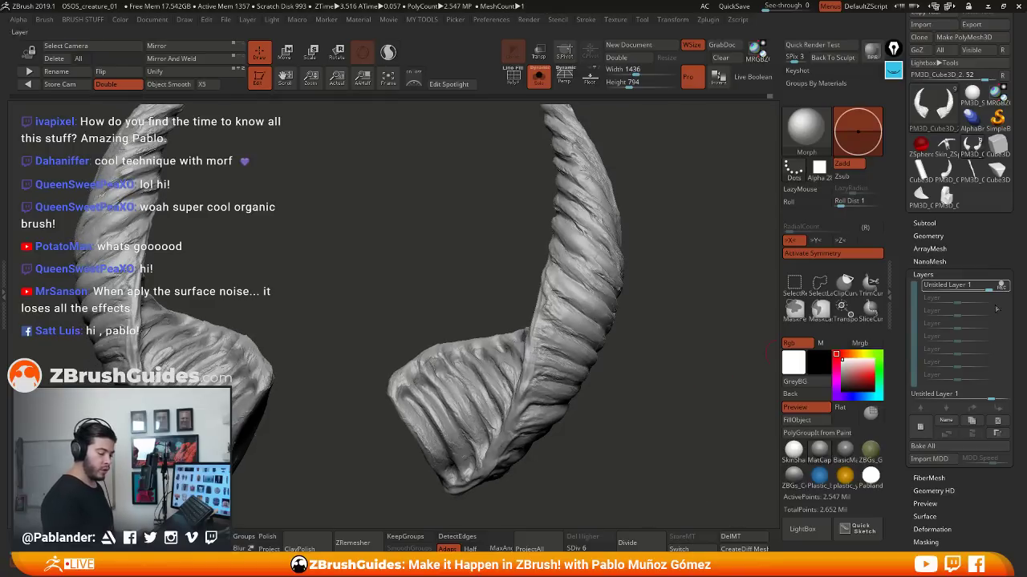
drag(986, 288, 922, 290)
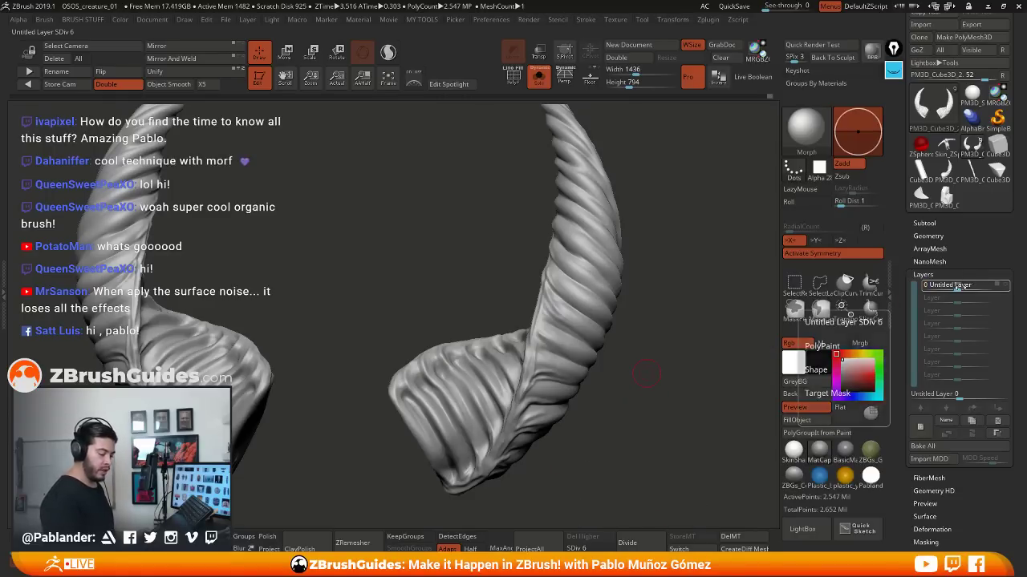
drag(972, 286, 986, 287)
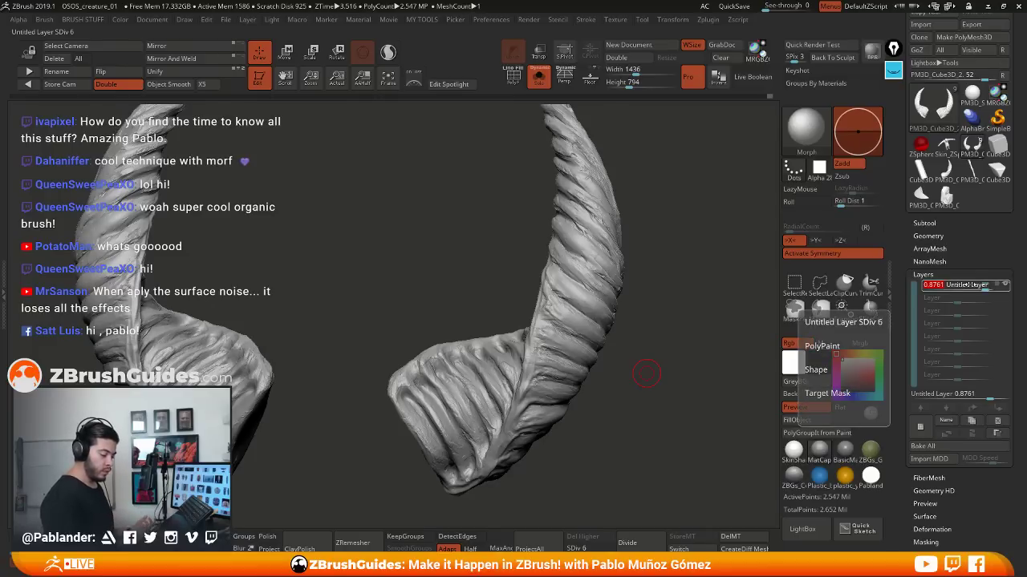
drag(983, 286, 921, 284)
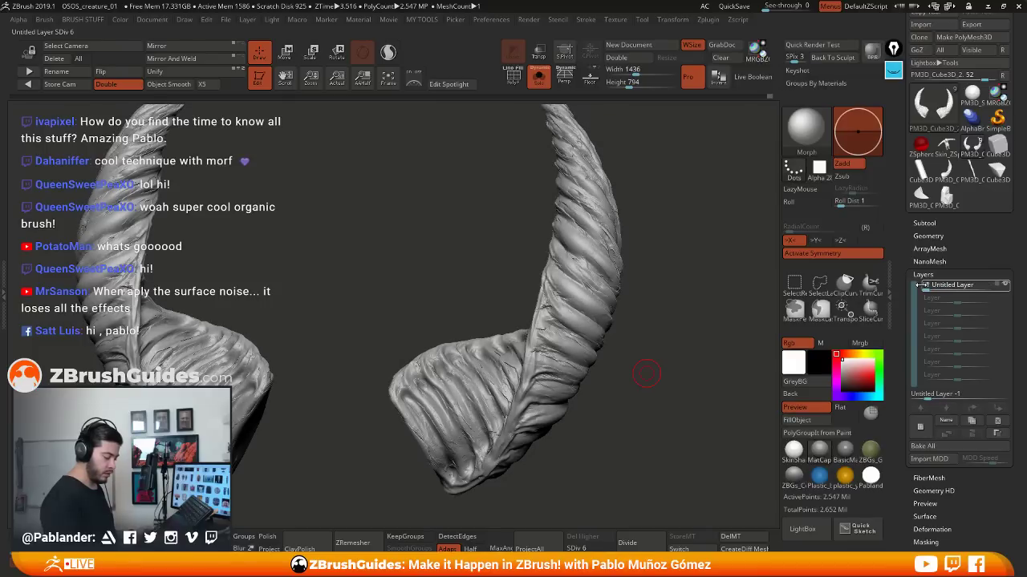
Examine the inverted detail up close and set the detail layer's intensity to 0.50442
drag(723, 294, 673, 347)
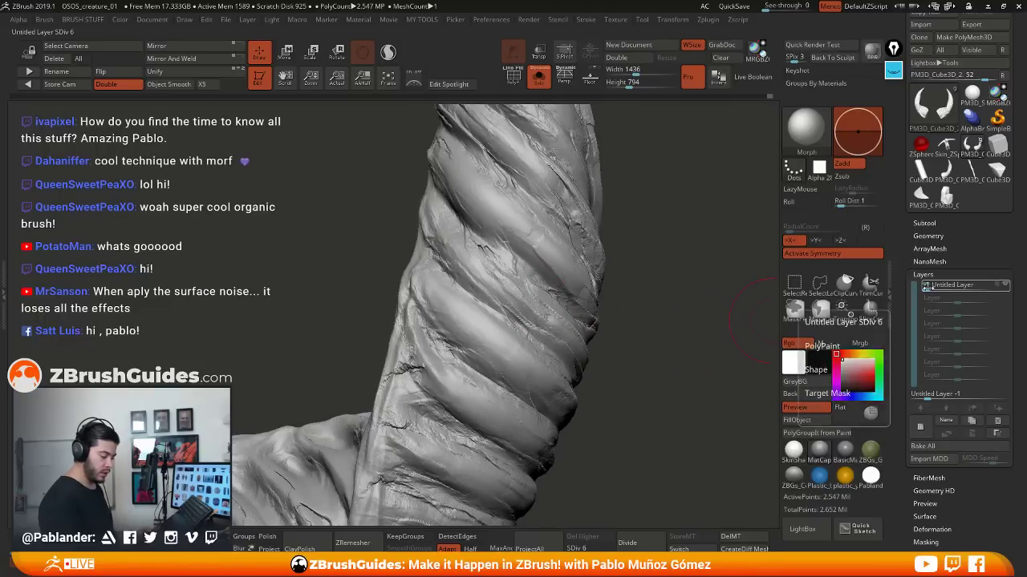
mouse_move(926, 286)
mouse_down()
mouse_move(994, 287)
mouse_move(959, 287)
mouse_move(994, 287)
mouse_move(973, 290)
mouse_up()
click(984, 288)
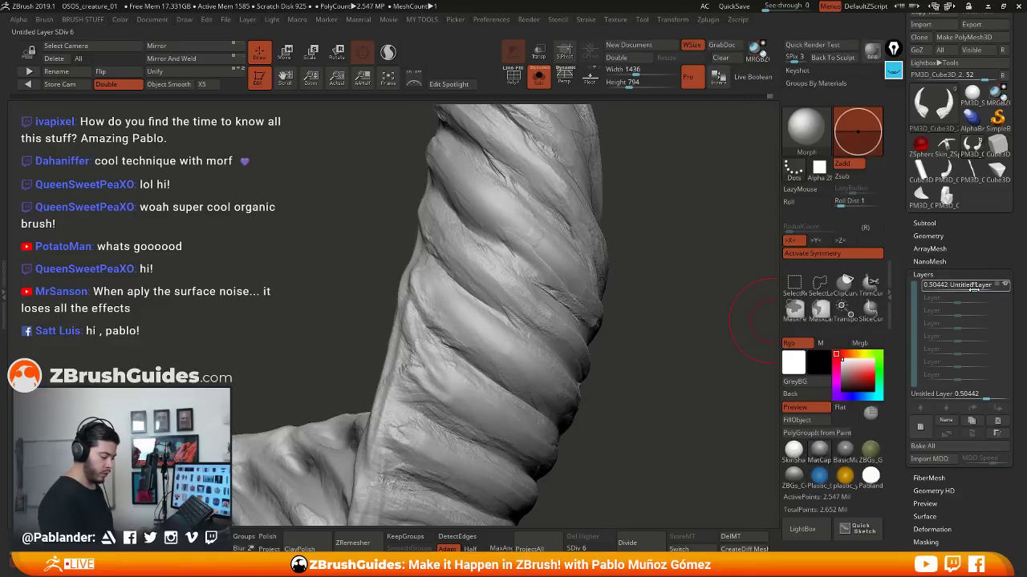
Set the horn detail layer's intensity to 0.68141 and check both horns from the front
drag(681, 399, 634, 355)
drag(674, 385, 650, 399)
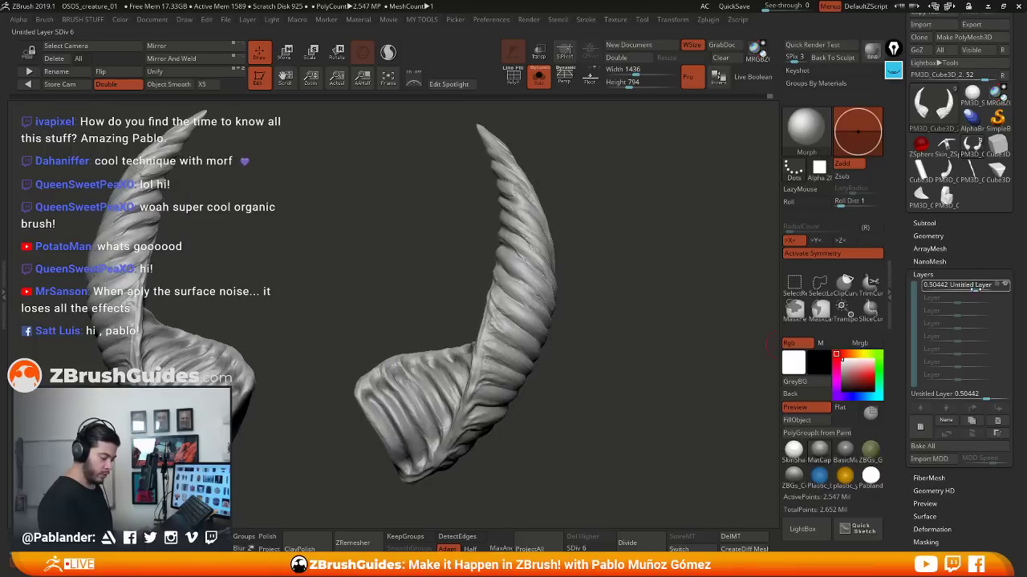
drag(981, 287, 976, 287)
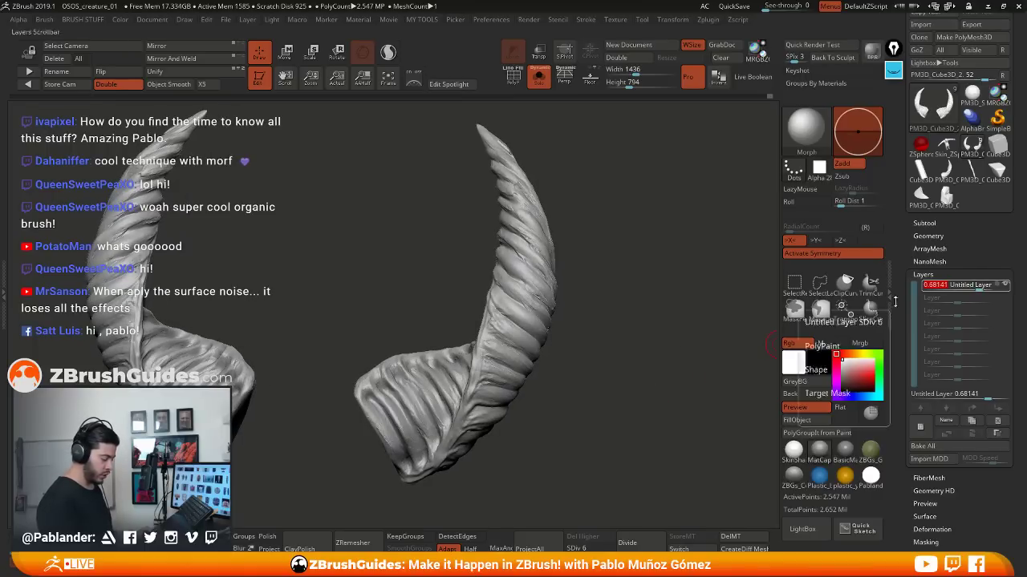
drag(607, 369, 649, 354)
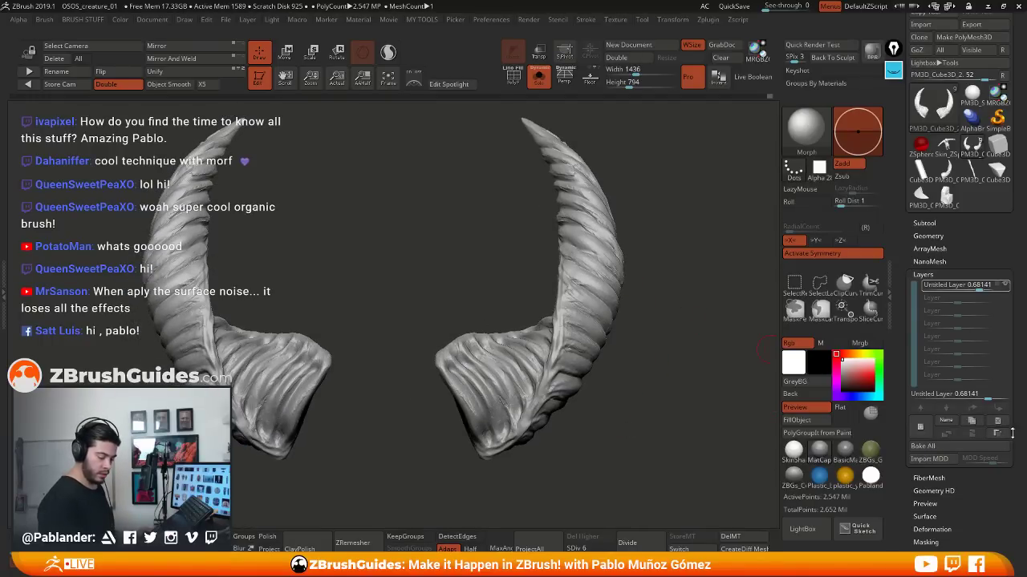
Bake all layers into the horn mesh and soften the cracked detail around the horn tips with the Morph brush
click(953, 447)
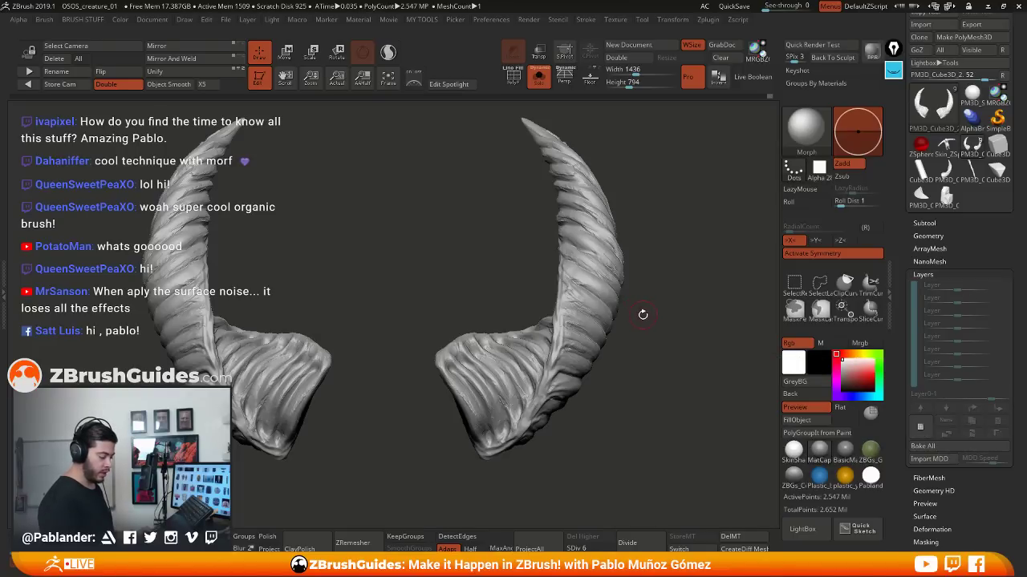
alt+drag(580, 129, 674, 506)
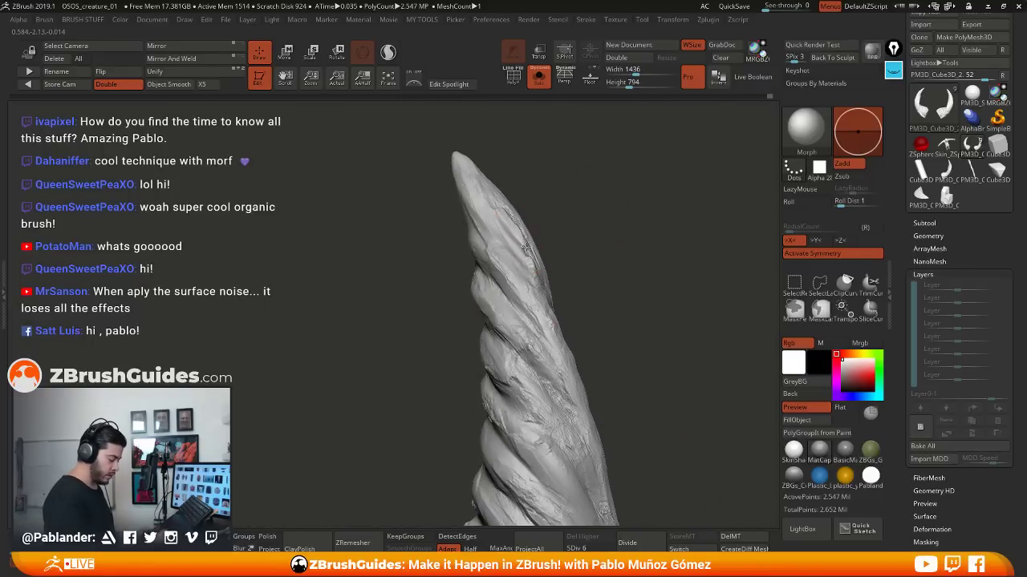
right_drag(535, 272, 527, 246)
mouse_move(526, 247)
mouse_down()
mouse_move(518, 200)
mouse_move(512, 209)
mouse_up()
drag(520, 265, 522, 259)
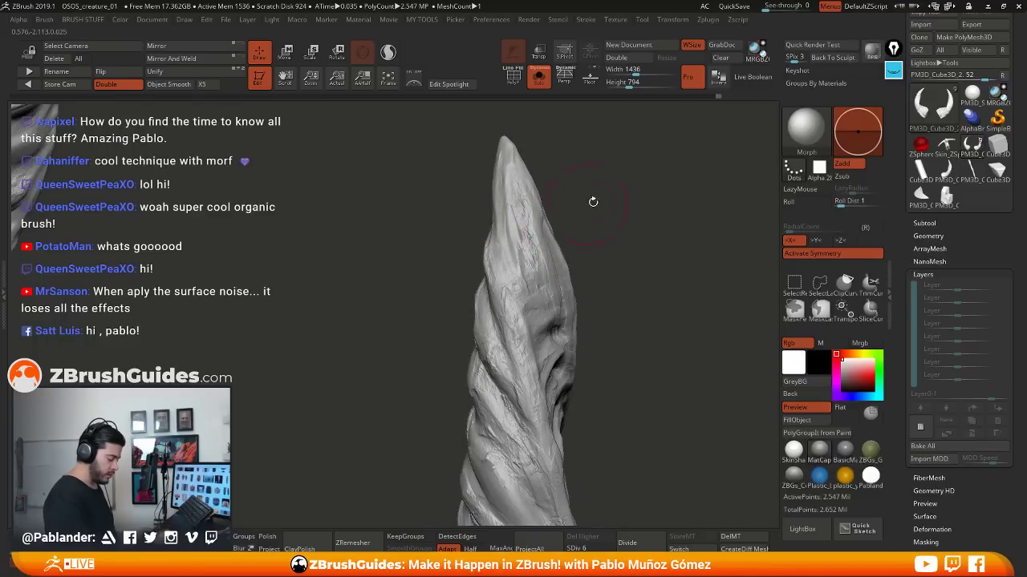
mouse_move(593, 202)
mouse_down()
mouse_move(539, 190)
mouse_move(520, 228)
mouse_move(531, 285)
mouse_up()
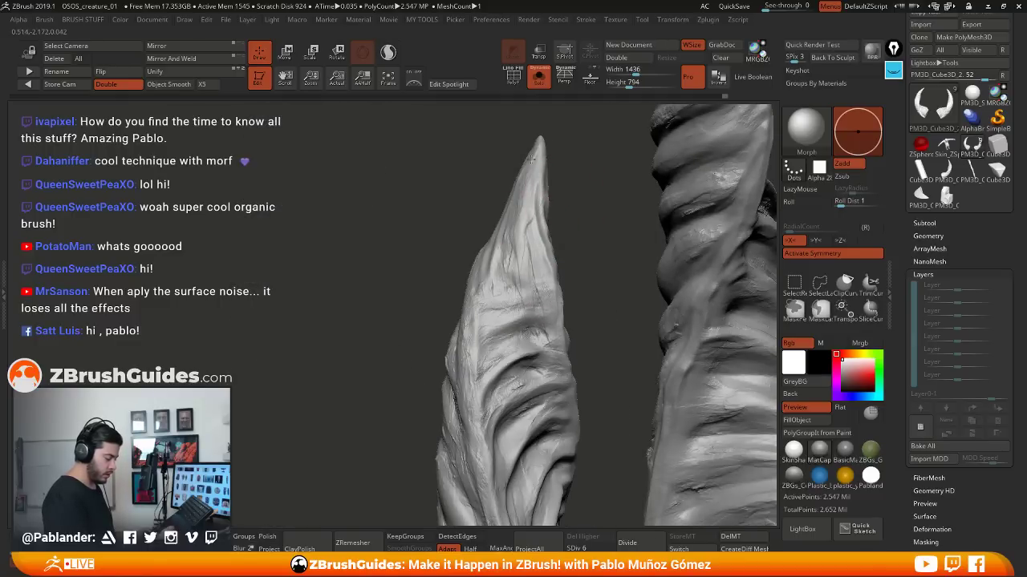
right_drag(482, 196, 561, 193)
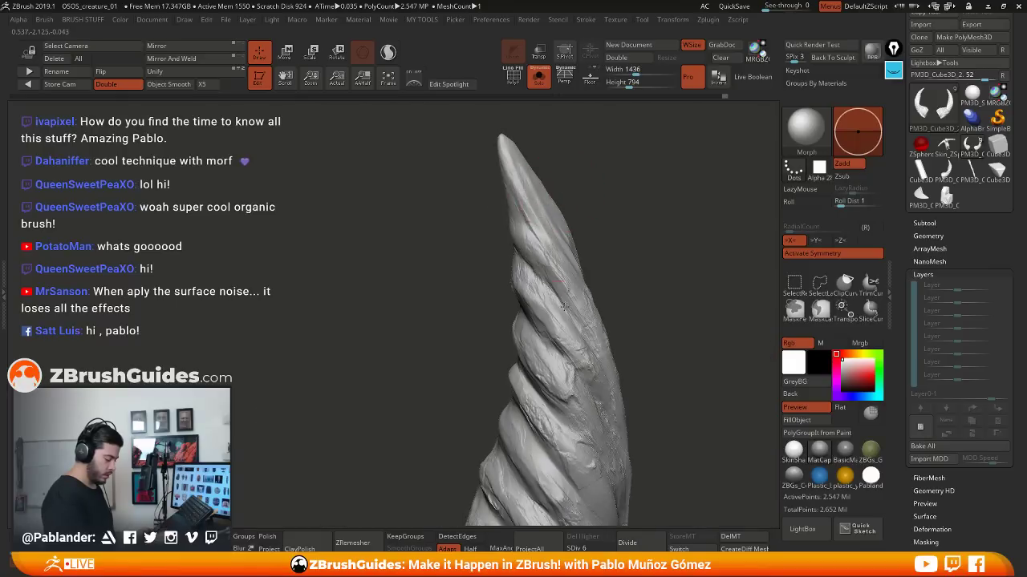
mouse_move(573, 401)
right_down()
mouse_move(605, 414)
mouse_move(658, 260)
mouse_move(655, 289)
right_up()
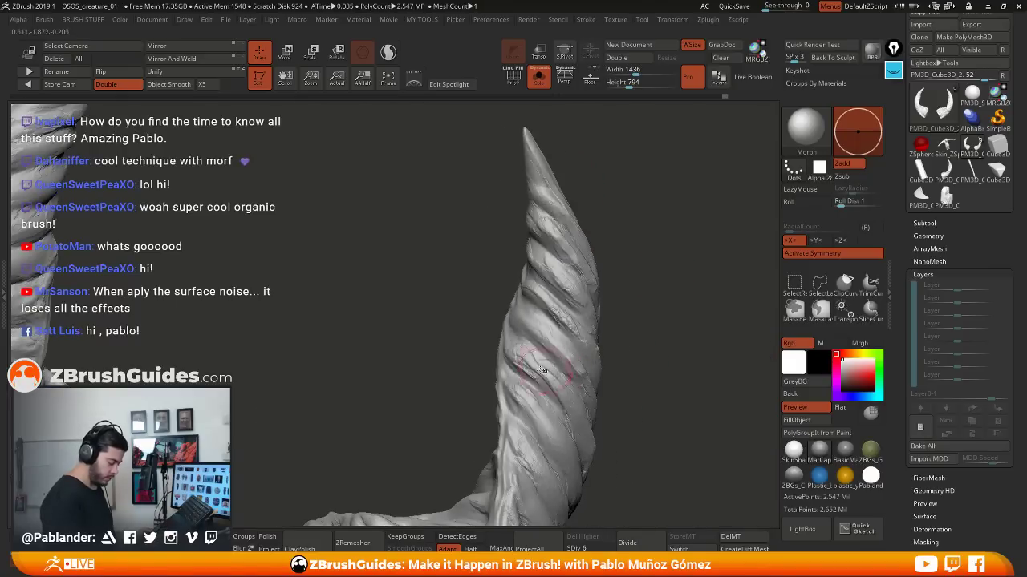
right_drag(532, 380, 660, 297)
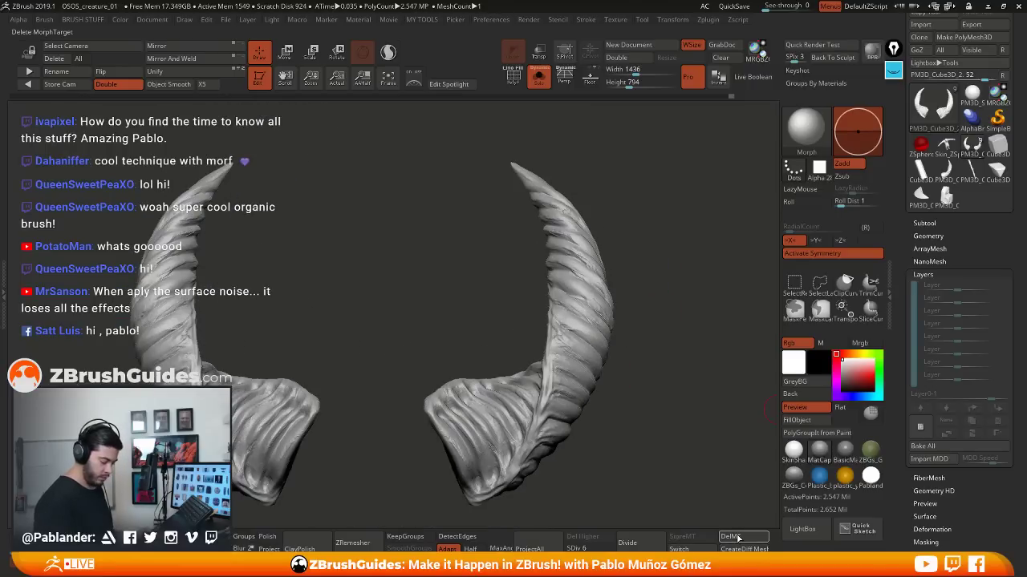
Delete the horns' stored morph target
mouse_move(705, 453)
right_down()
mouse_move(606, 428)
mouse_move(633, 385)
mouse_move(648, 417)
mouse_move(650, 309)
mouse_move(589, 373)
mouse_move(682, 437)
mouse_move(718, 493)
mouse_move(694, 459)
right_up()
click(670, 383)
click(631, 458)
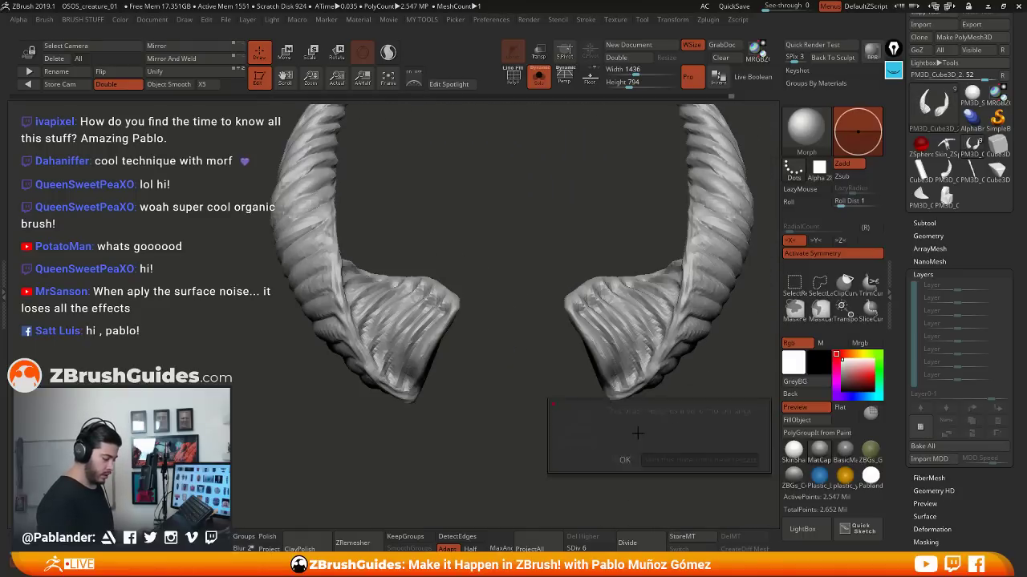
Select the Move brush and turn off Solo mode to show the horns on the creature's head and upper body
key(b)
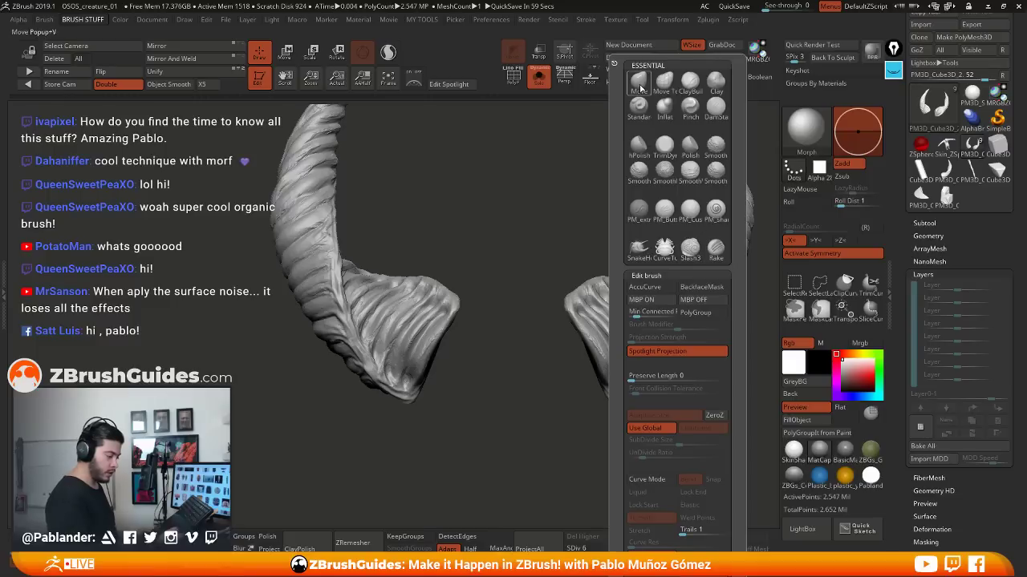
key(m)
key(v)
click(539, 78)
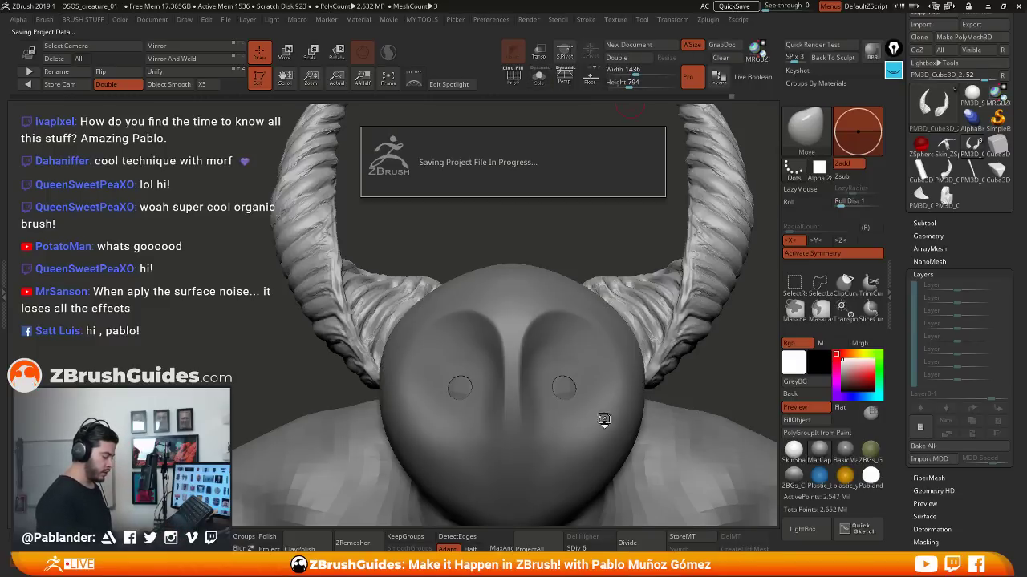
mouse_move(684, 337)
ctrl+right_down()
mouse_move(722, 309)
mouse_move(706, 284)
mouse_move(642, 299)
mouse_move(702, 294)
mouse_move(658, 209)
ctrl+right_up()
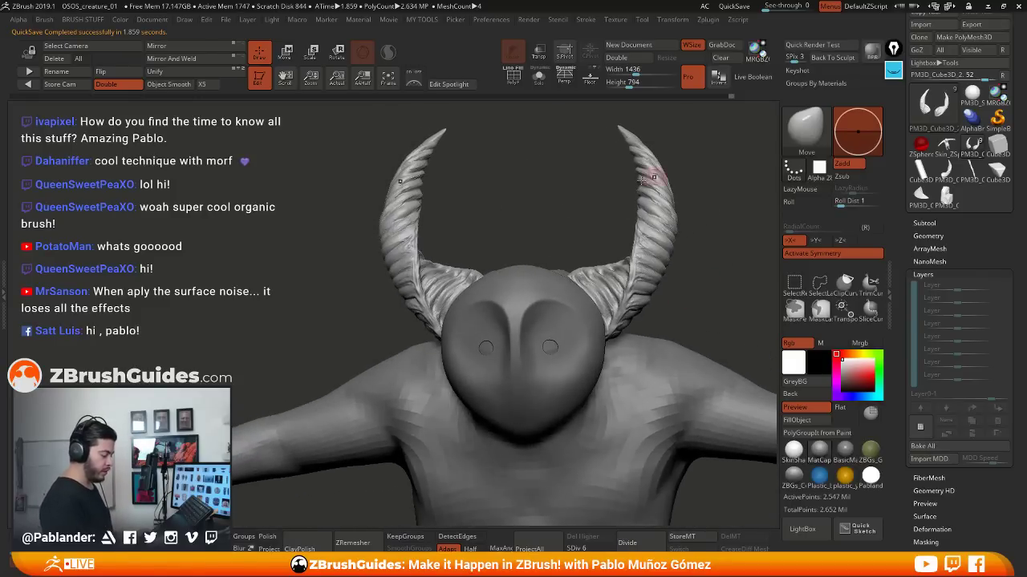
mouse_move(529, 221)
right_down()
mouse_move(653, 291)
mouse_move(672, 285)
mouse_move(746, 345)
mouse_move(672, 251)
mouse_move(663, 311)
mouse_move(651, 286)
right_up()
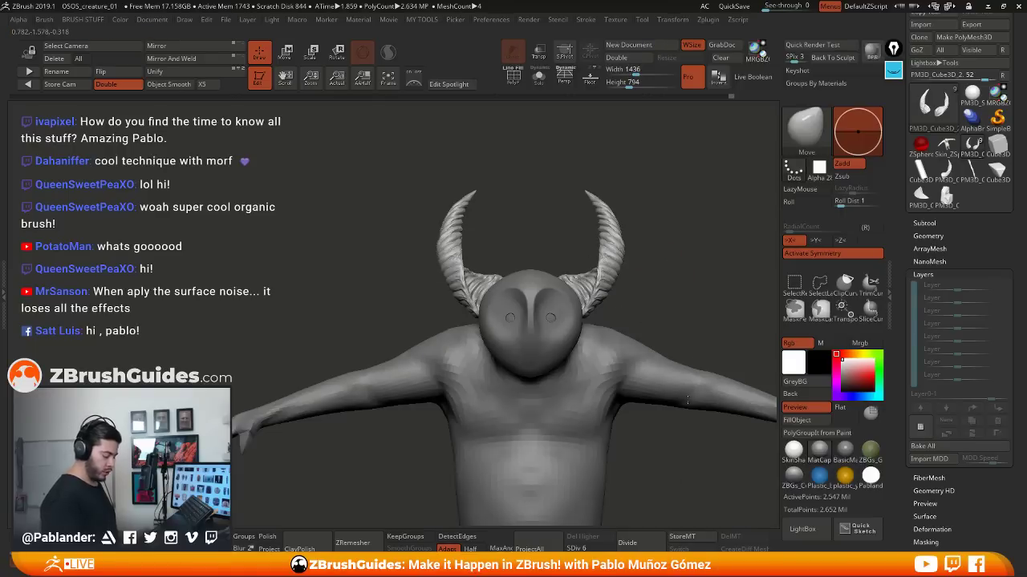
Lower the horns to subdivision level 1
key(shift+d)
key(shift+d)
key(shift+d)
key(shift+d)
key(shift+d)
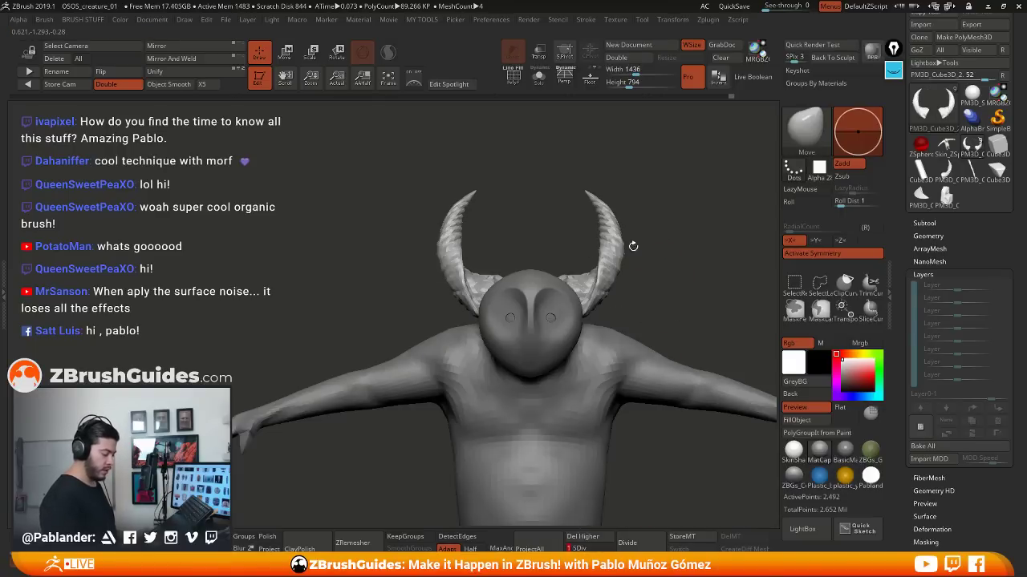
Set the Move brush's draw size to about 128 and adjust the horns' overall shape symmetrically from several angles
key(space)
click(659, 165)
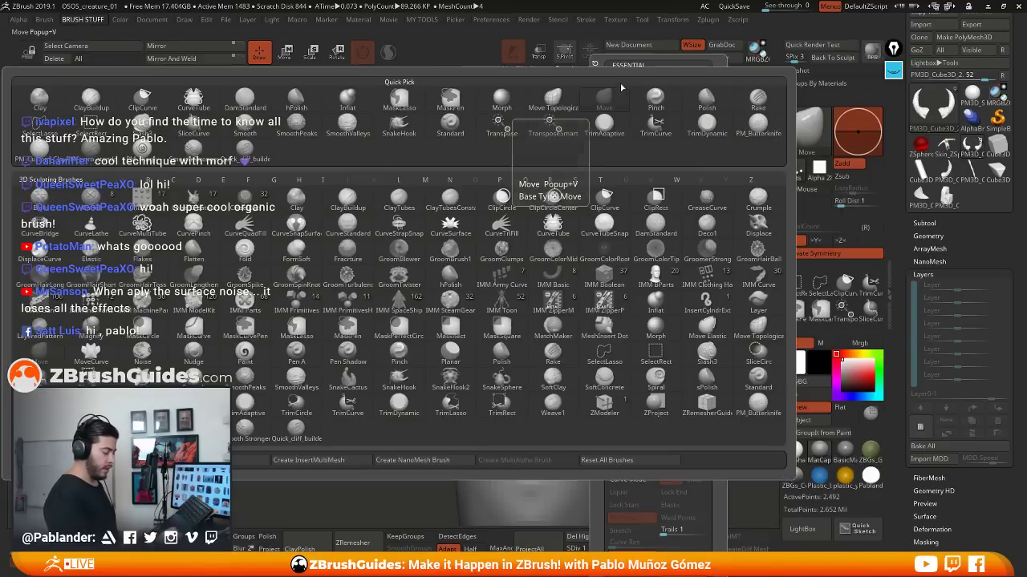
key(m)
key(v)
key(space)
drag(661, 183, 671, 211)
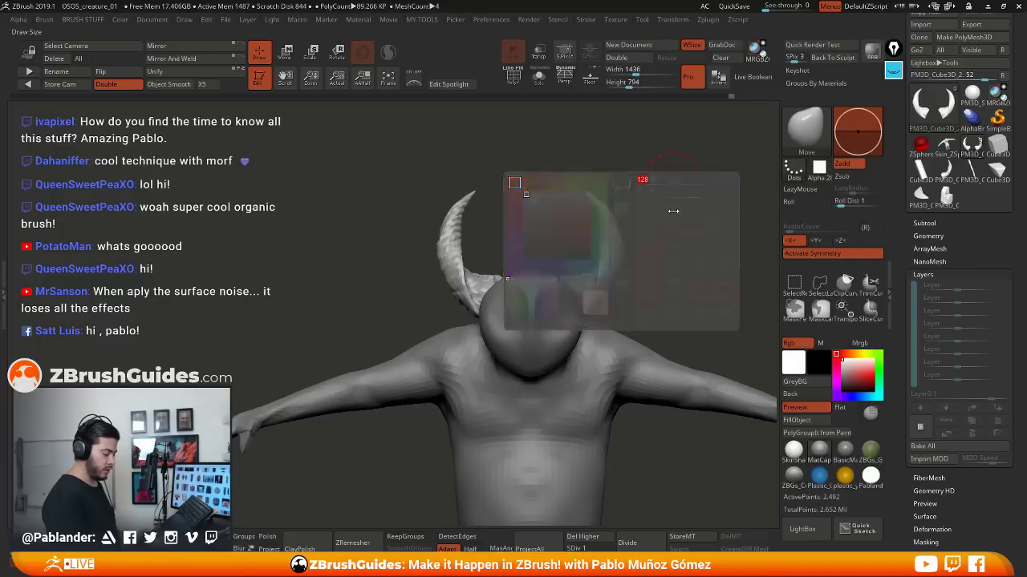
drag(610, 201, 584, 199)
mouse_move(619, 246)
mouse_down()
mouse_move(630, 240)
mouse_move(606, 255)
mouse_move(622, 222)
mouse_move(571, 244)
mouse_move(583, 265)
mouse_move(556, 297)
mouse_move(687, 271)
mouse_up()
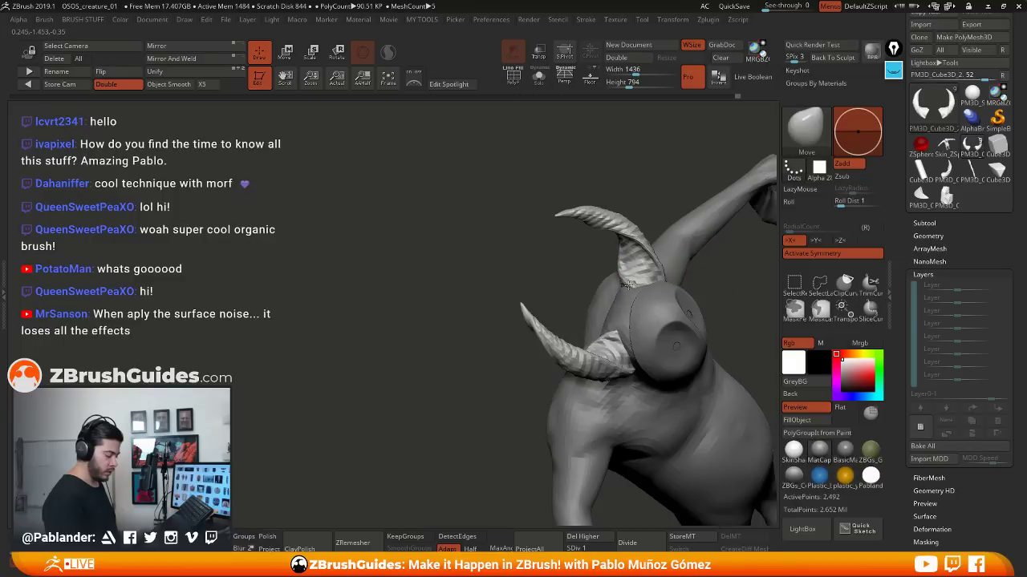
mouse_move(628, 285)
mouse_down()
mouse_move(585, 200)
mouse_move(570, 232)
mouse_up()
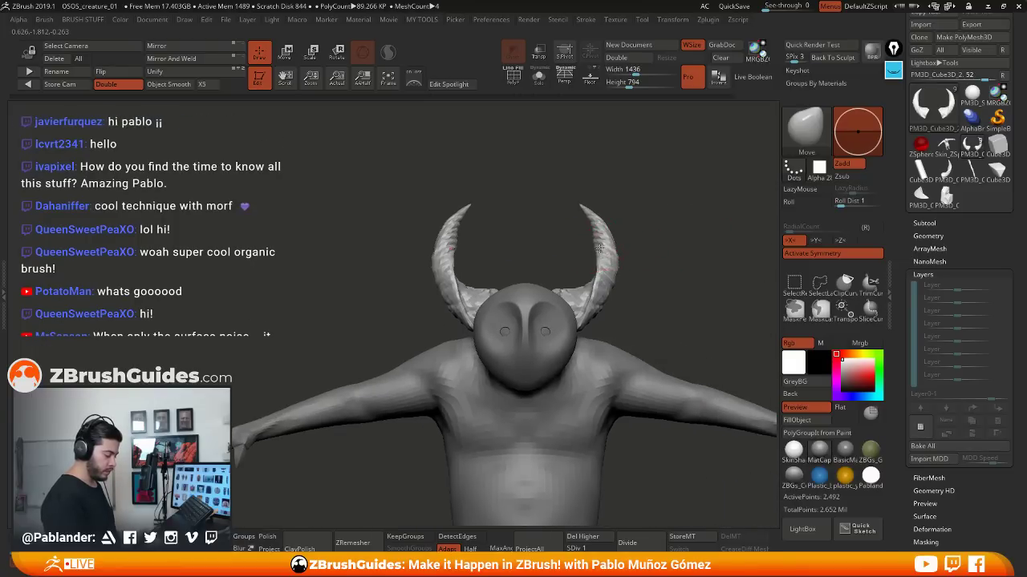
Nudge the lower part of the horns with the Move brush and raise their subdivision level to 6
drag(596, 281, 598, 283)
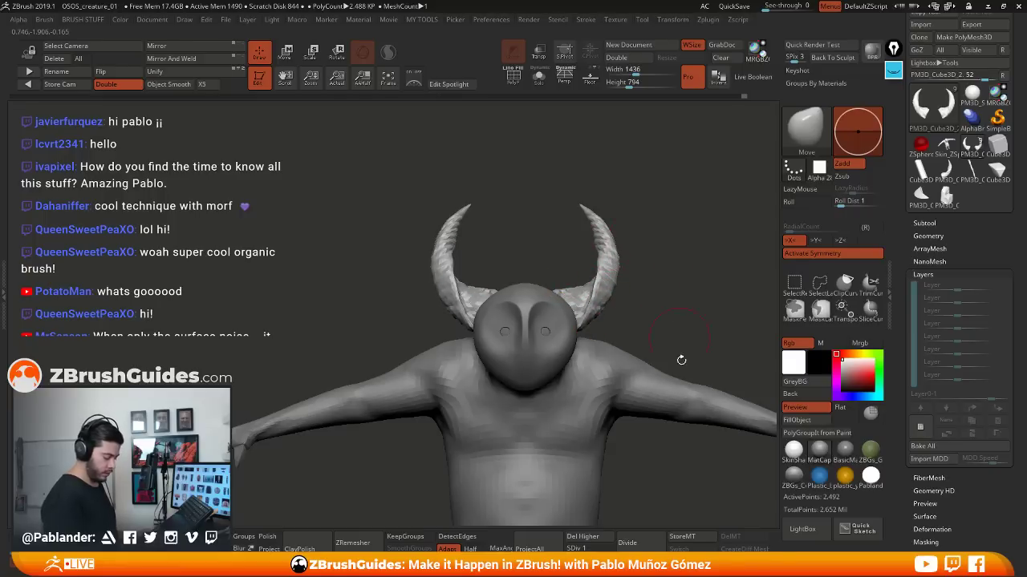
drag(580, 549, 614, 551)
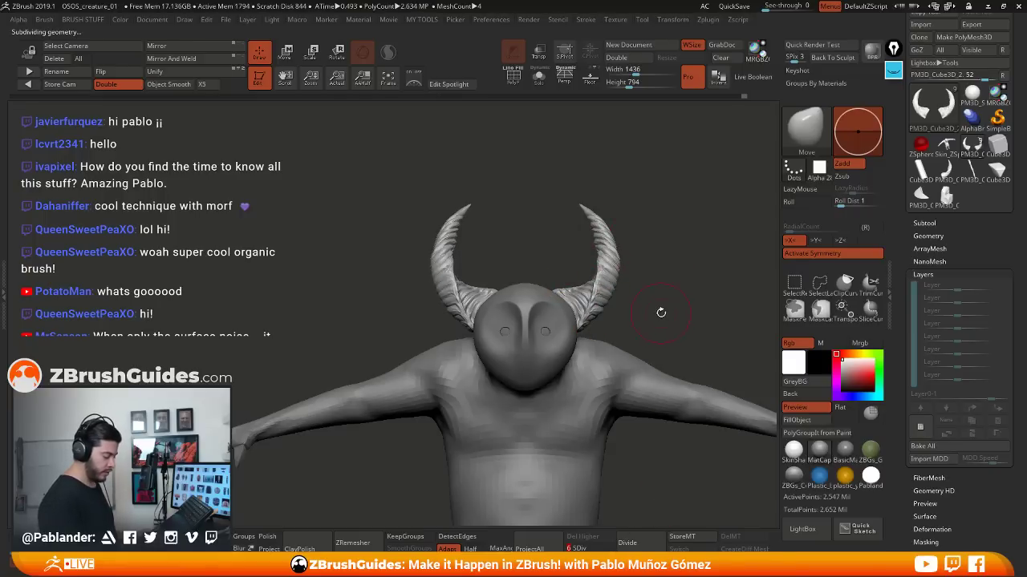
alt+drag(637, 198, 669, 276)
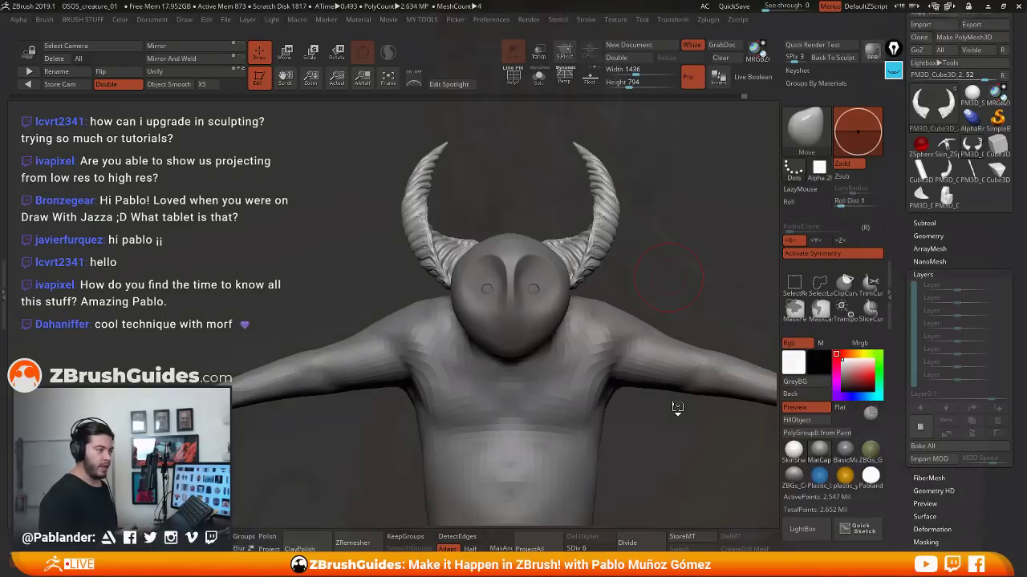
key(alt+Tab)
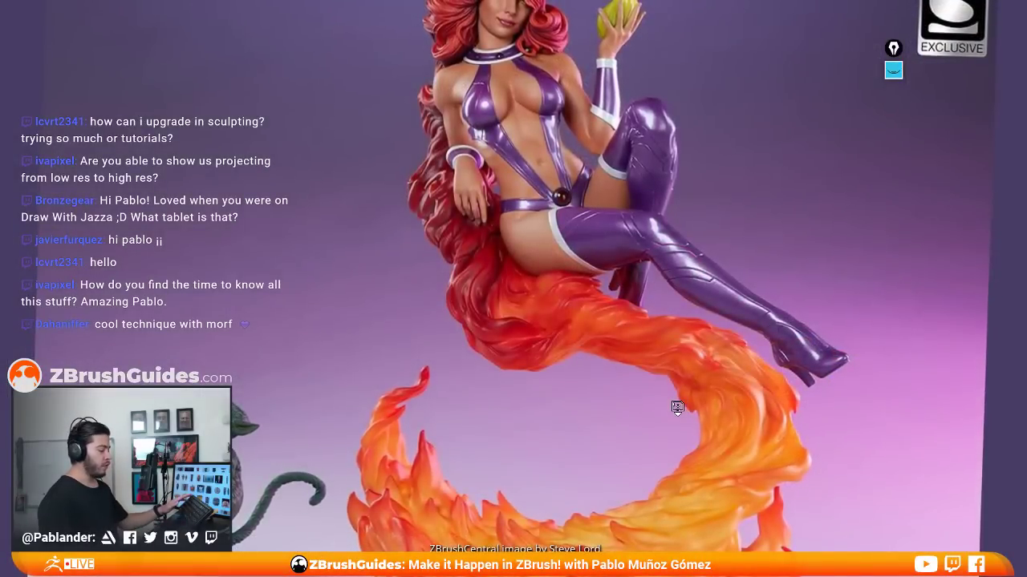
key(alt+Tab)
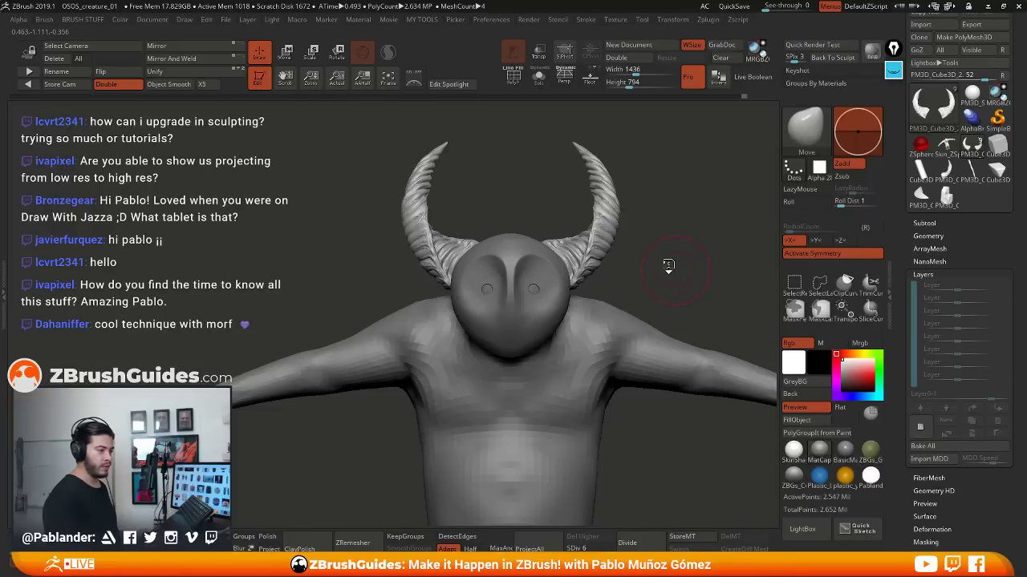
alt+drag(669, 266, 655, 258)
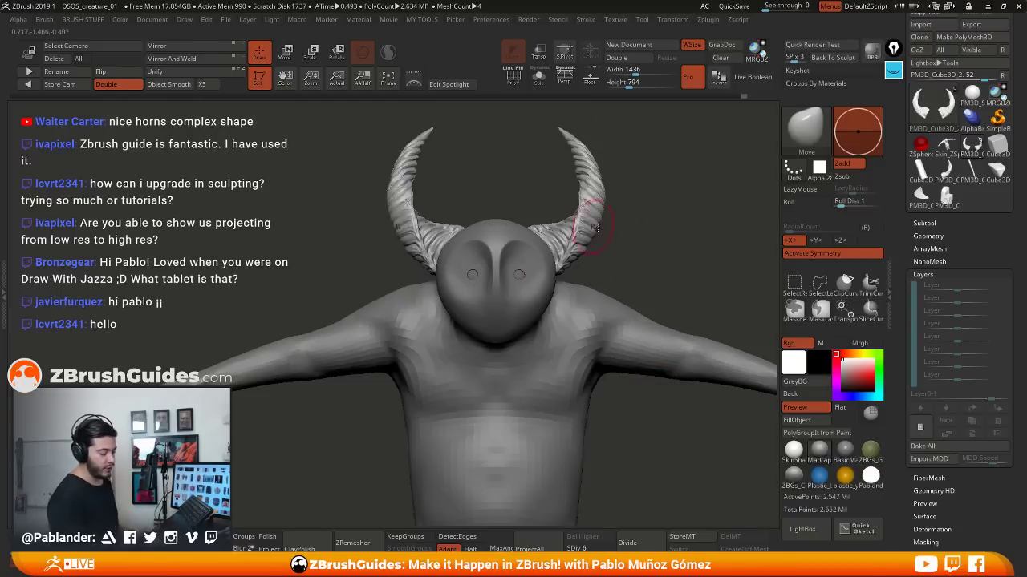
drag(669, 229, 658, 292)
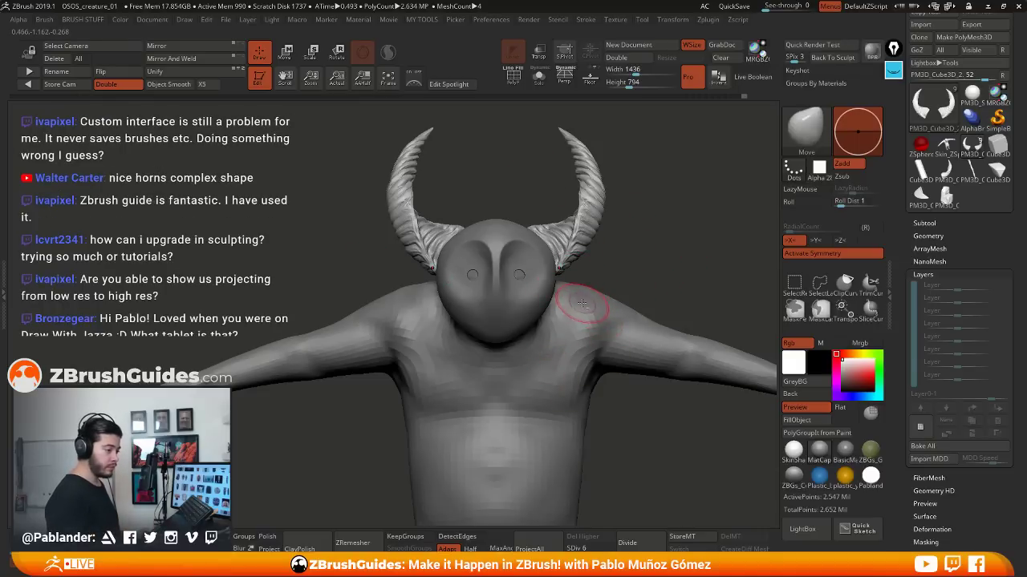
alt+right_drag(581, 292, 580, 265)
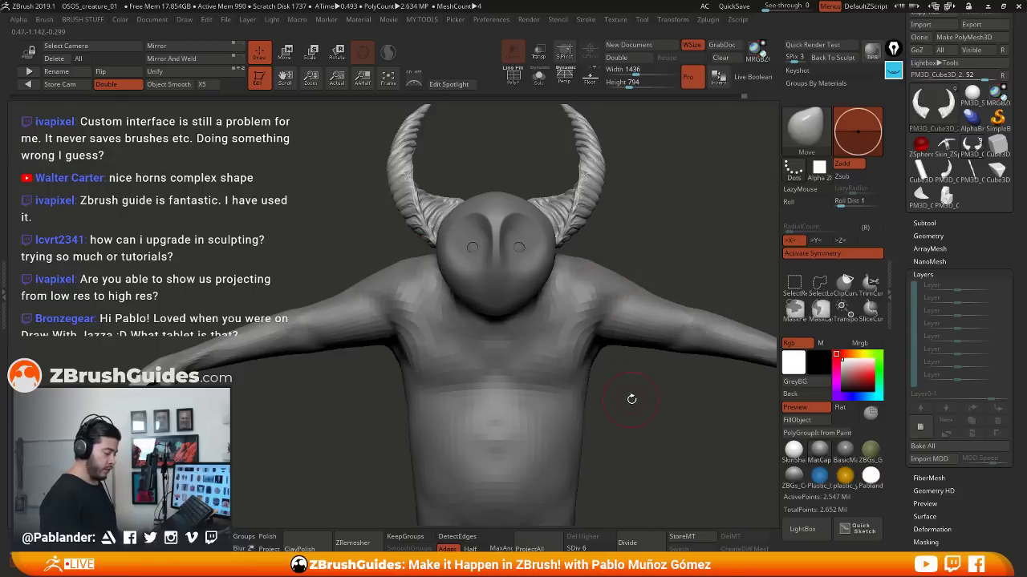
alt+right_drag(621, 368, 611, 390)
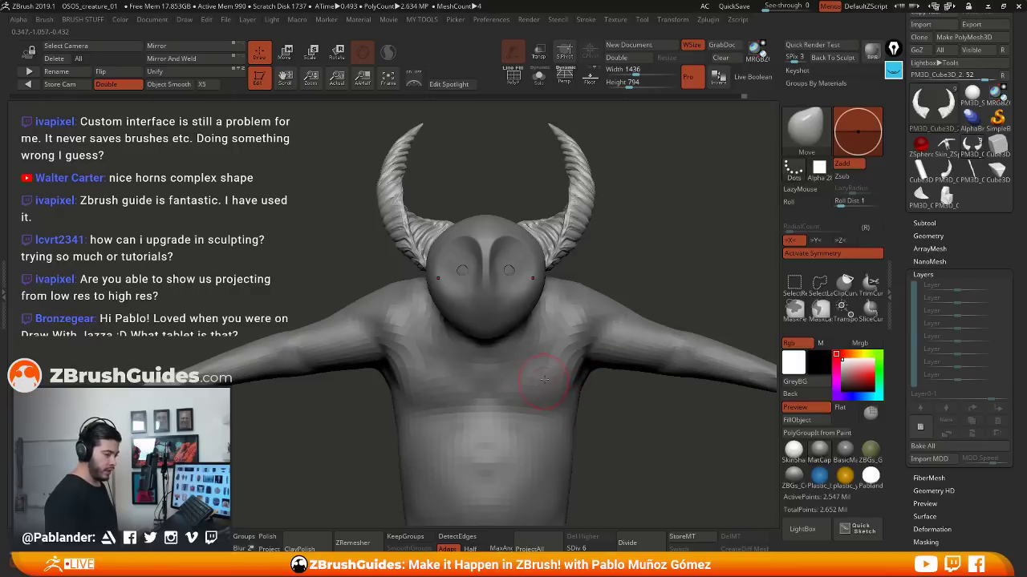
mouse_move(579, 339)
right_down()
mouse_move(613, 245)
mouse_move(603, 247)
right_up()
right_drag(633, 300, 672, 277)
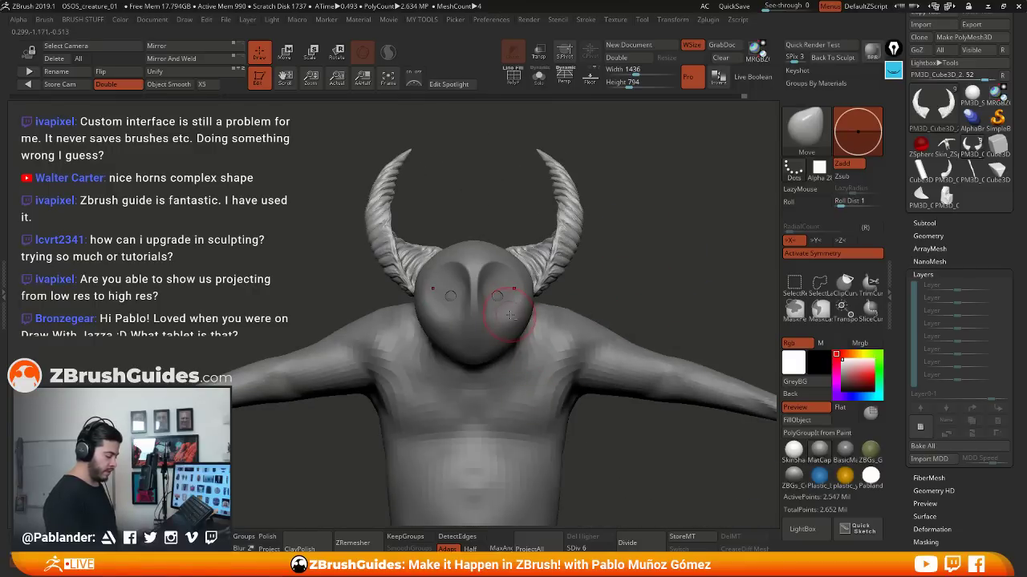
Quick-save the project with the face mask as the active subtool and expand the subtool list
alt+click(560, 329)
click(734, 5)
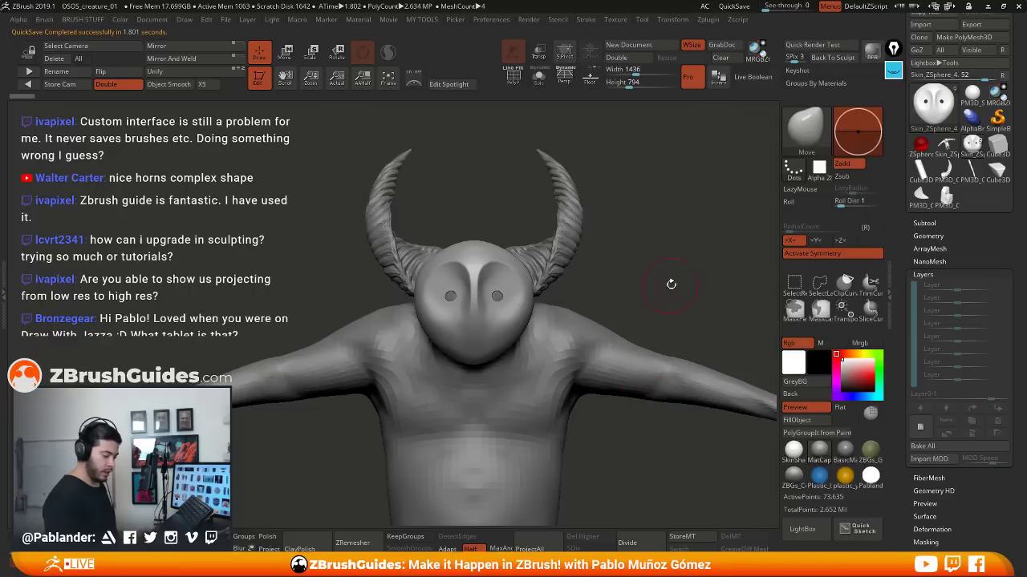
click(939, 224)
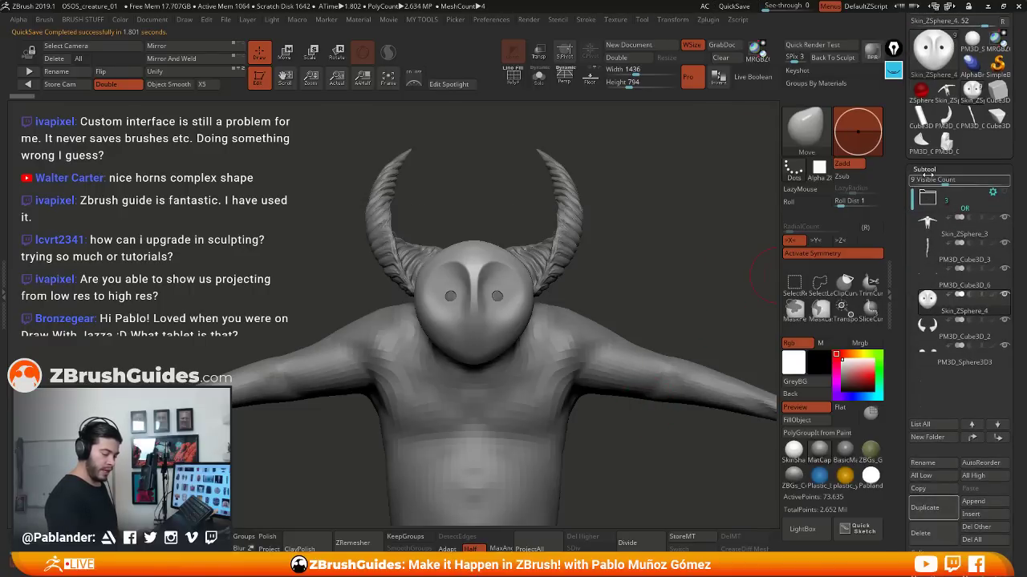
mouse_move(946, 312)
drag(900, 319, 898, 287)
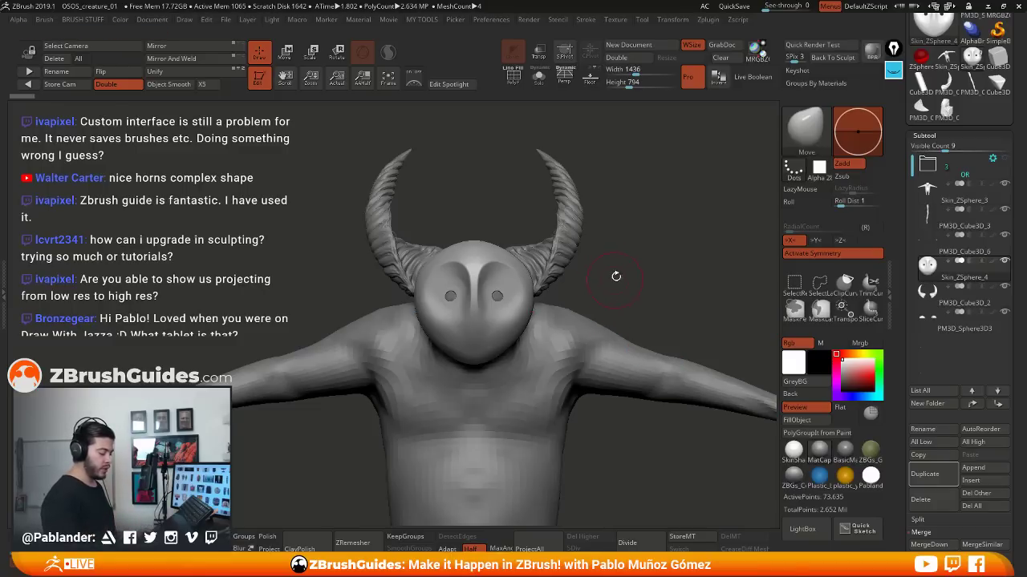
alt+drag(614, 275, 636, 316)
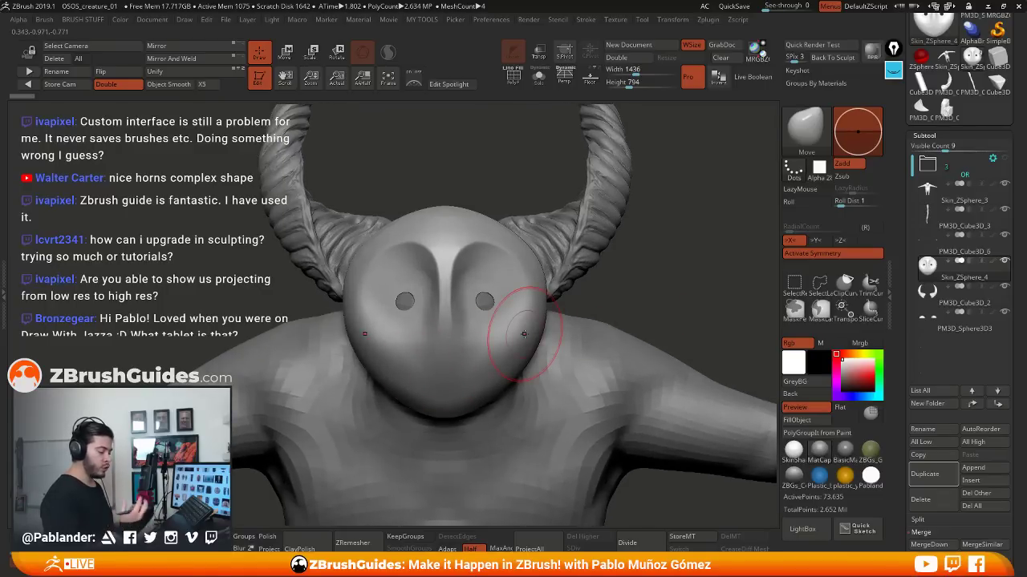
drag(624, 292, 628, 313)
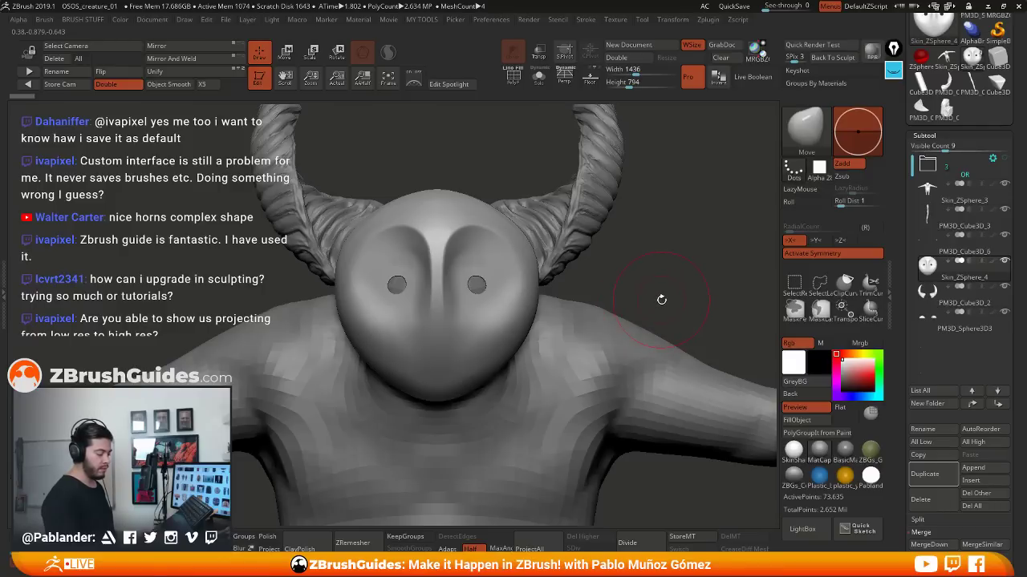
mouse_move(667, 269)
mouse_down()
mouse_move(679, 269)
mouse_move(666, 263)
mouse_up()
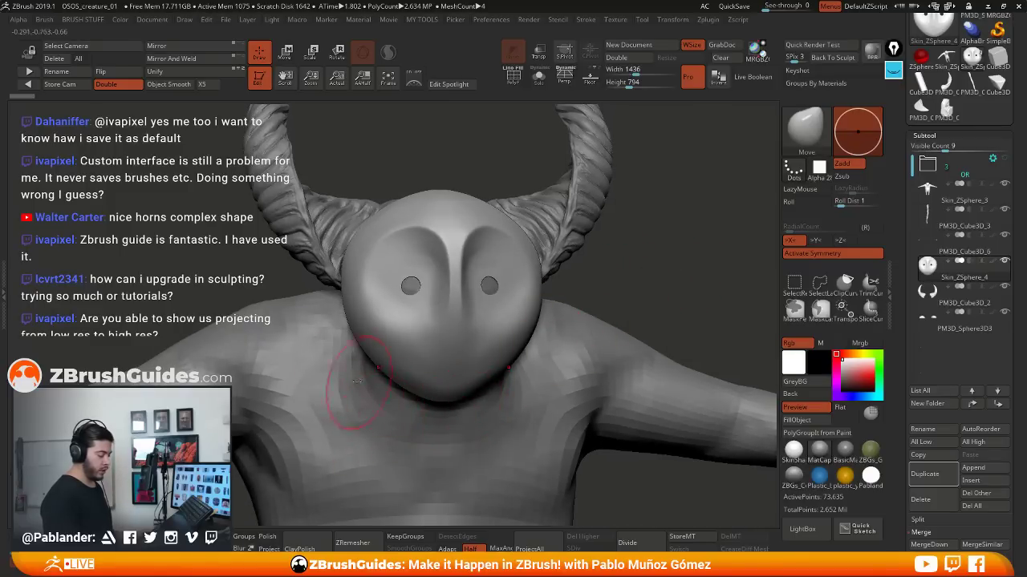
drag(657, 265, 521, 277)
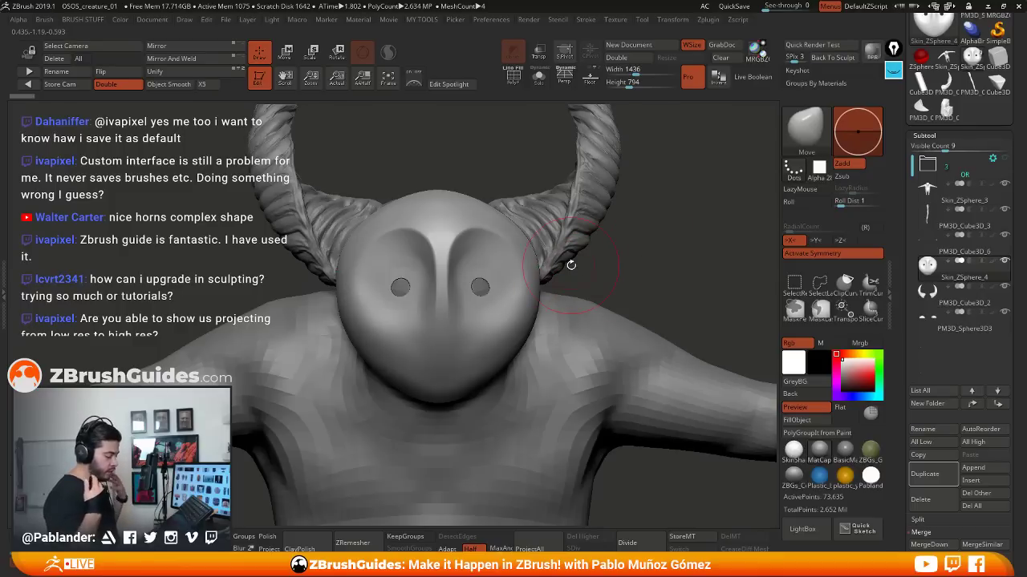
Annotate the concept image with yellow strokes around the mask's rim and blue strokes on its eyes, leaving the reference hidden when done
click(413, 78)
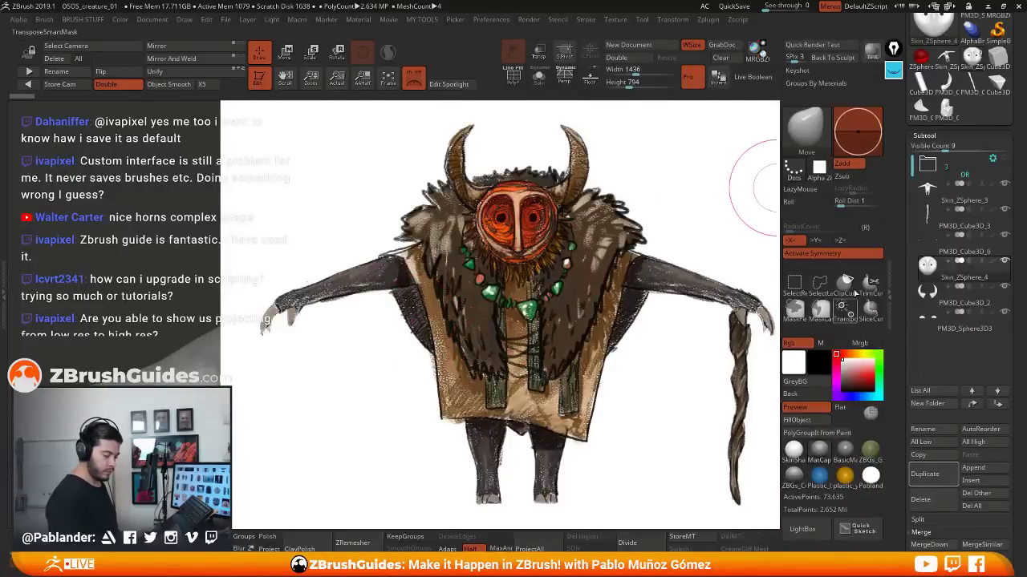
click(893, 71)
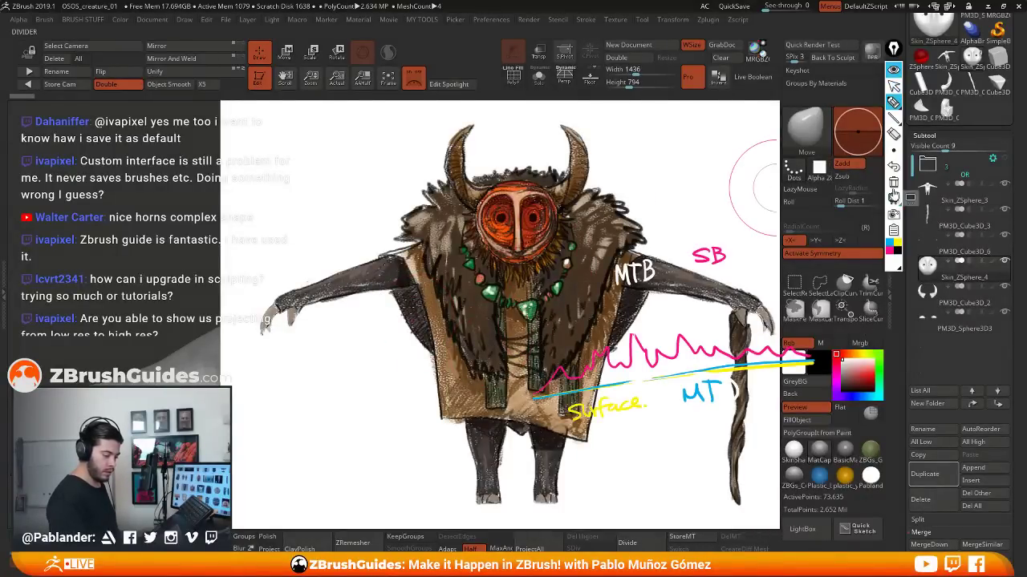
click(895, 251)
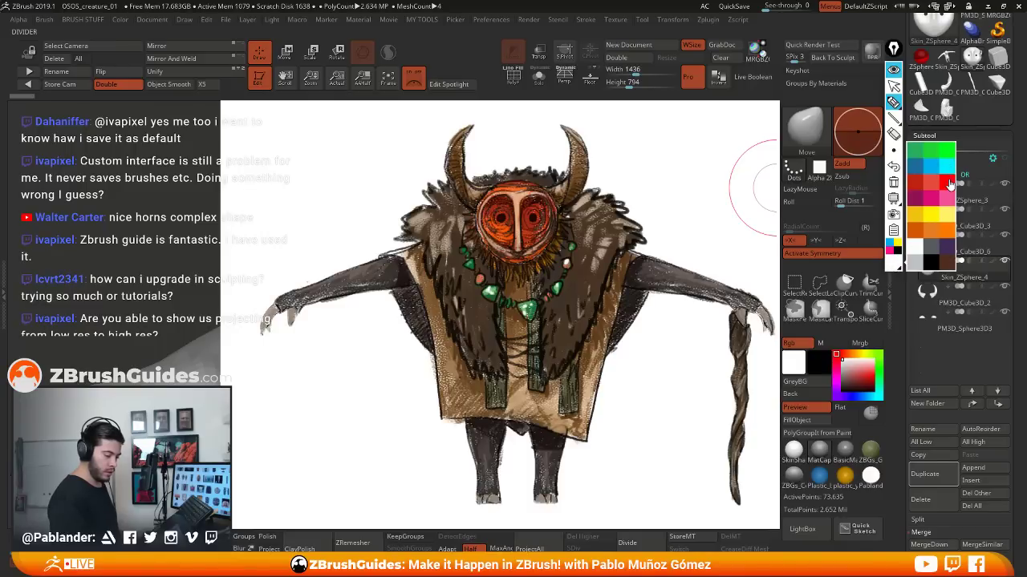
click(920, 217)
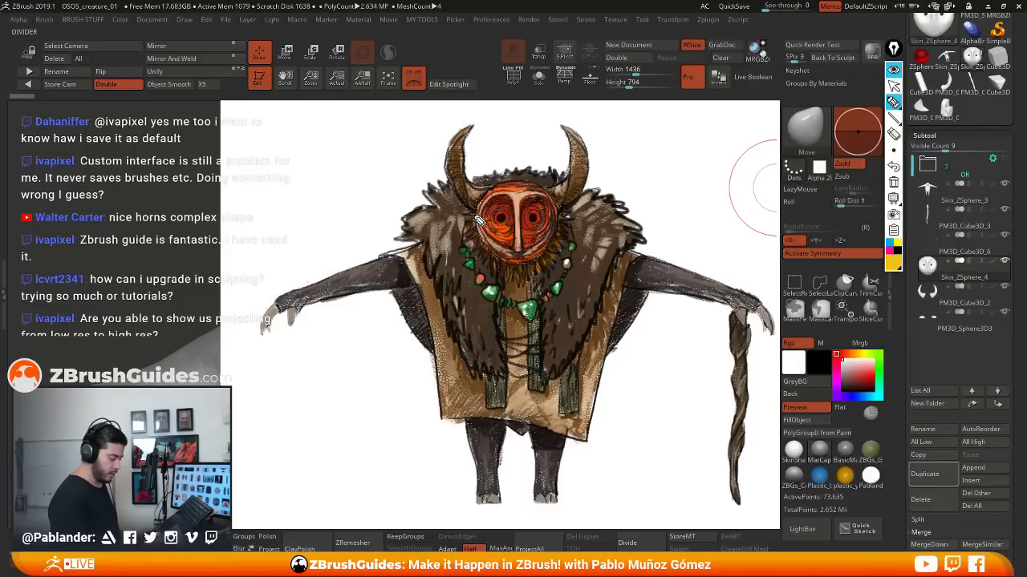
mouse_move(478, 220)
mouse_down()
mouse_move(472, 258)
mouse_move(521, 286)
mouse_move(565, 258)
mouse_move(573, 218)
mouse_up()
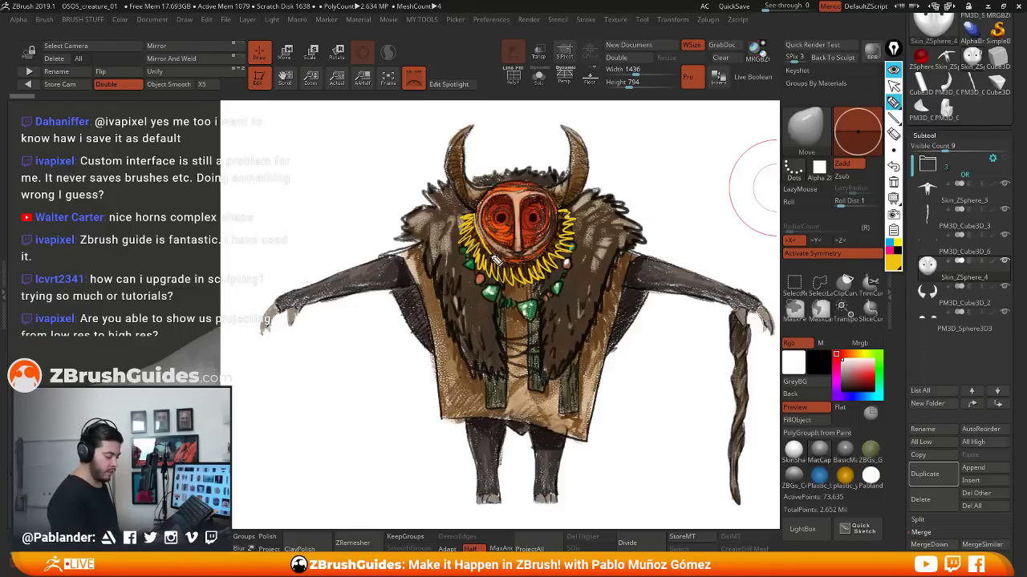
mouse_move(498, 258)
mouse_down()
mouse_move(526, 270)
mouse_move(560, 251)
mouse_move(566, 215)
mouse_move(556, 250)
mouse_move(477, 224)
mouse_move(498, 265)
mouse_up()
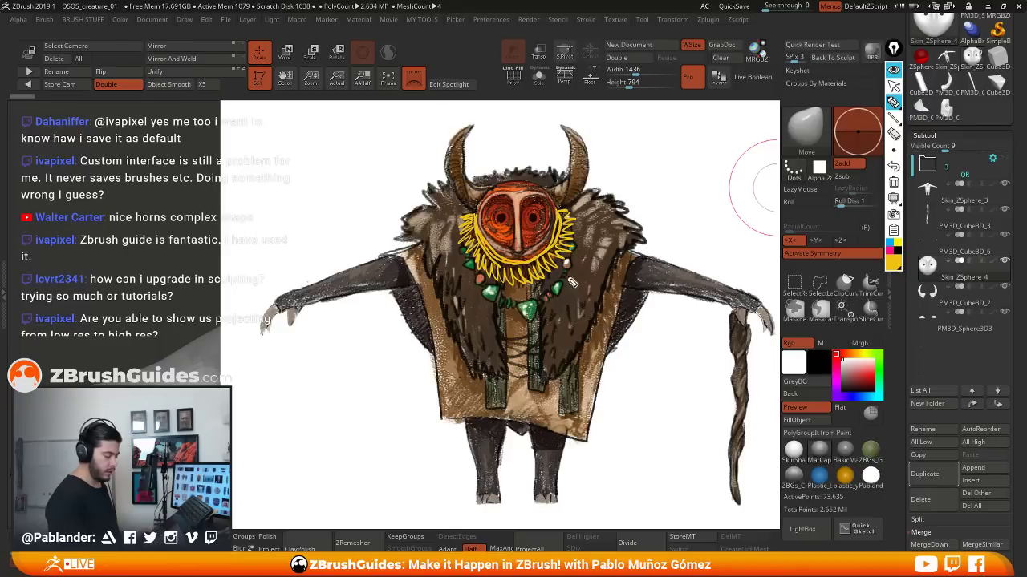
mouse_move(478, 219)
mouse_down()
mouse_move(502, 191)
mouse_move(484, 199)
mouse_move(492, 186)
mouse_up()
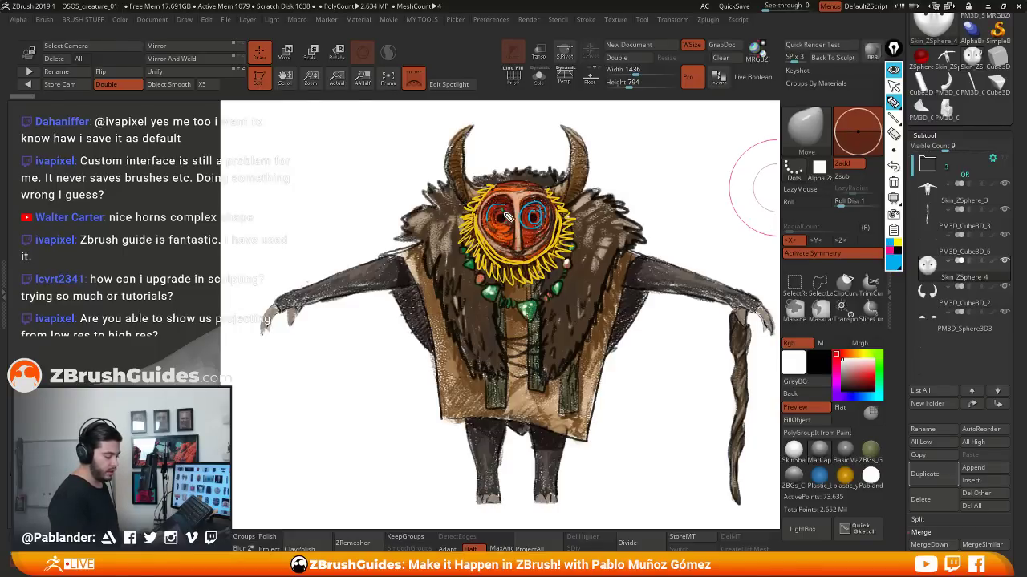
mouse_move(515, 210)
mouse_down()
mouse_move(502, 234)
mouse_move(546, 222)
mouse_move(523, 239)
mouse_up()
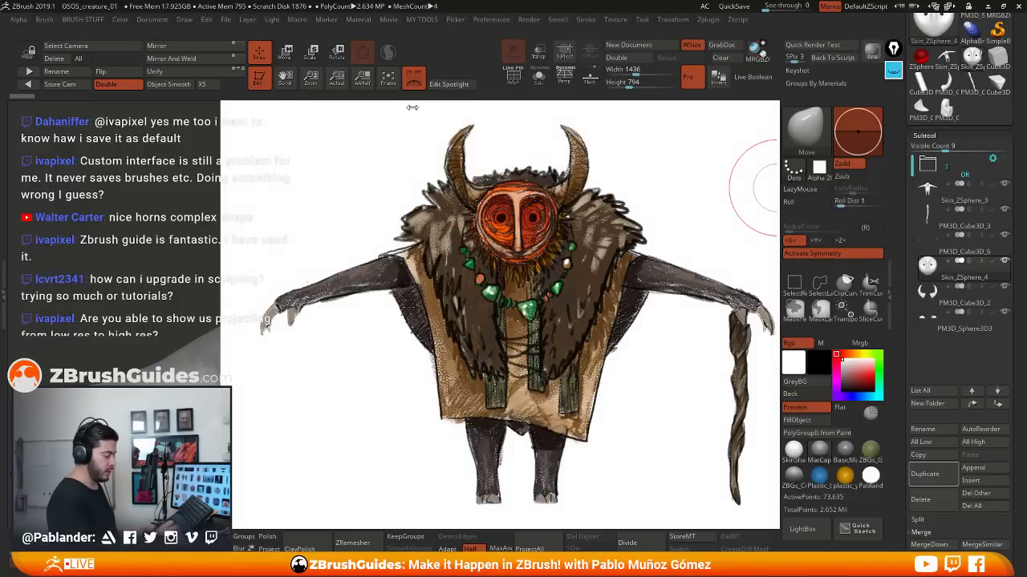
click(413, 78)
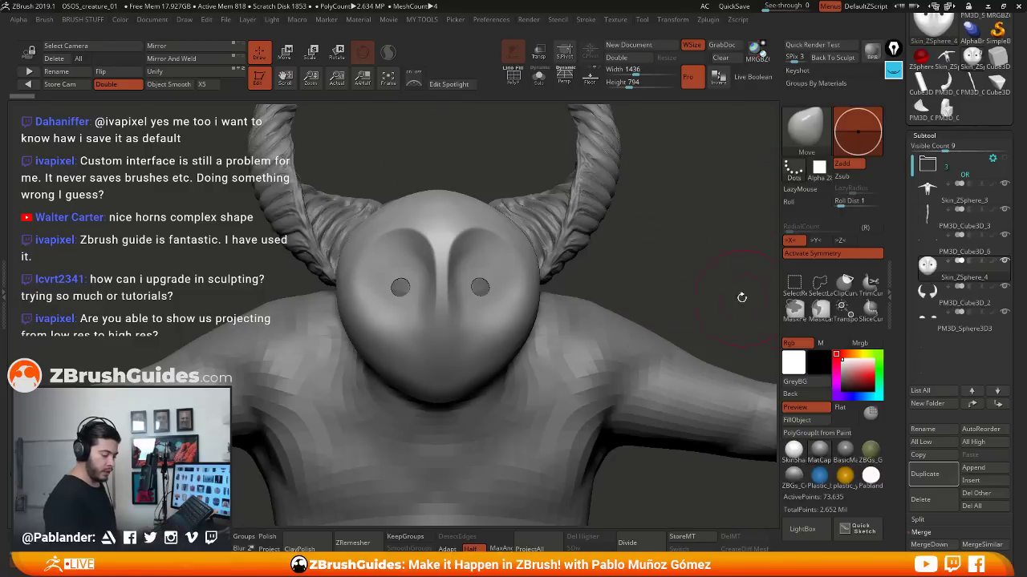
Reduce the draw size of the Move brush
drag(894, 380, 895, 335)
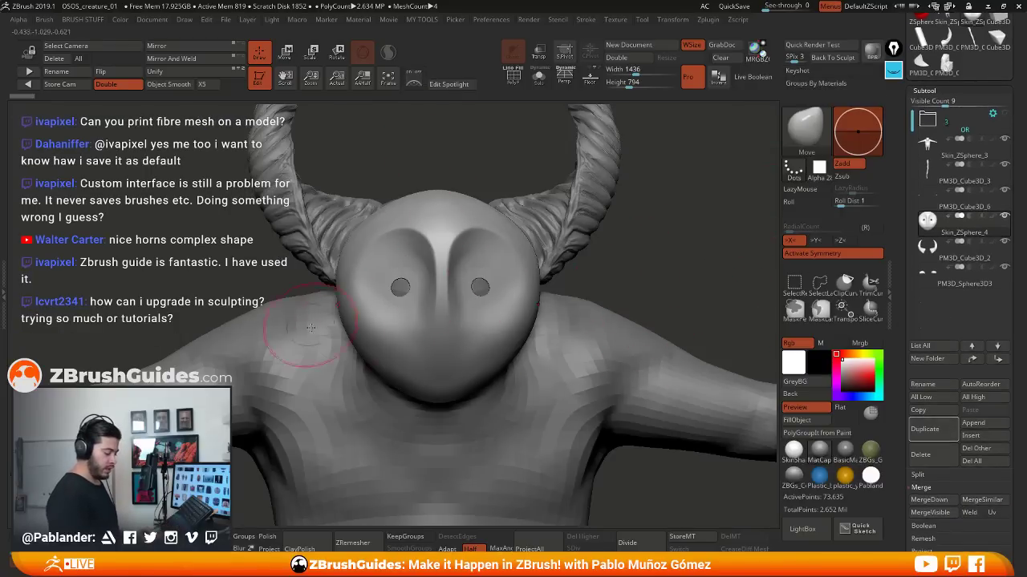
key(space)
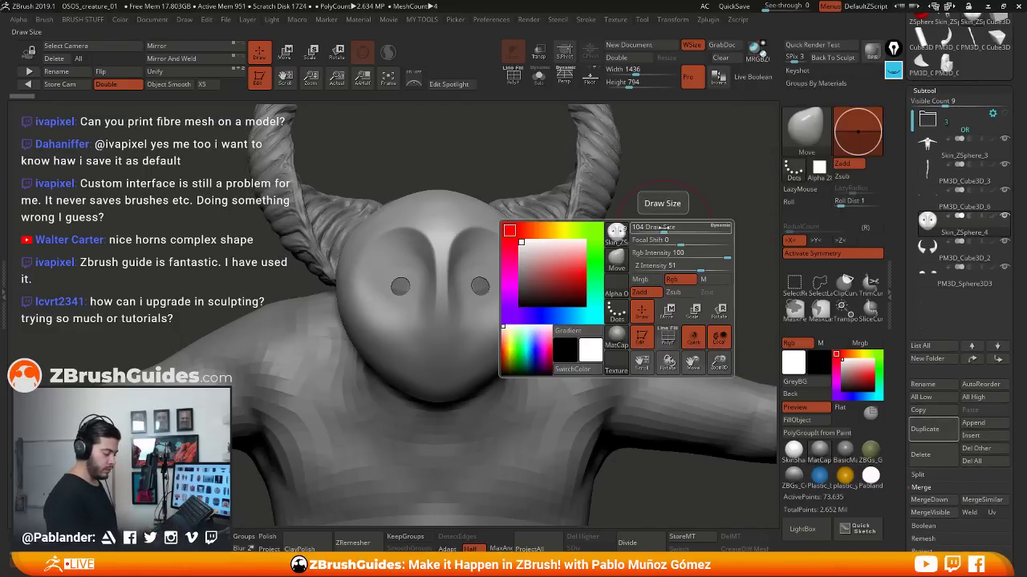
drag(664, 228, 652, 229)
drag(653, 268, 652, 256)
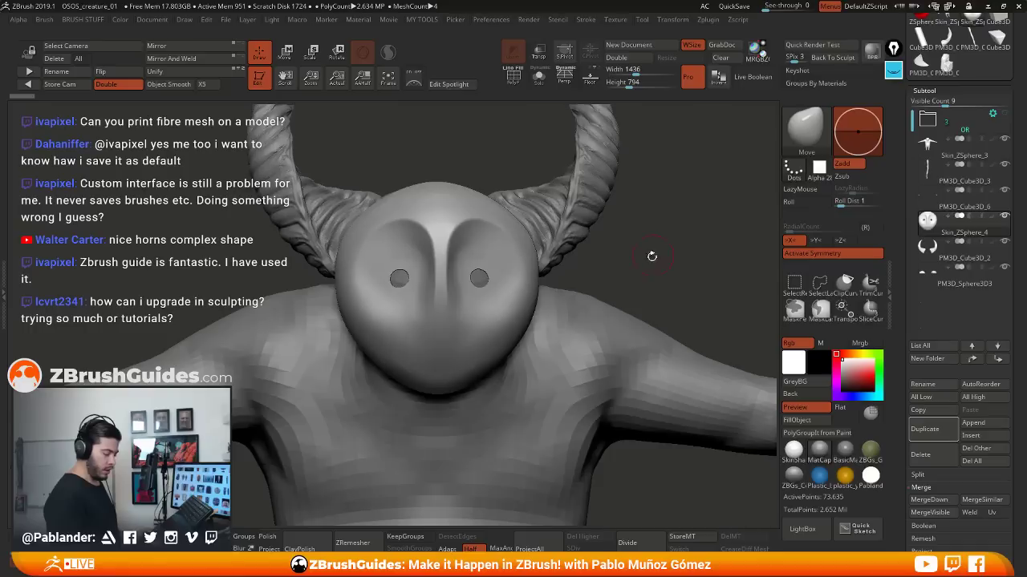
Duplicate the face mask subtool and isolate the copy in Solo mode
click(936, 435)
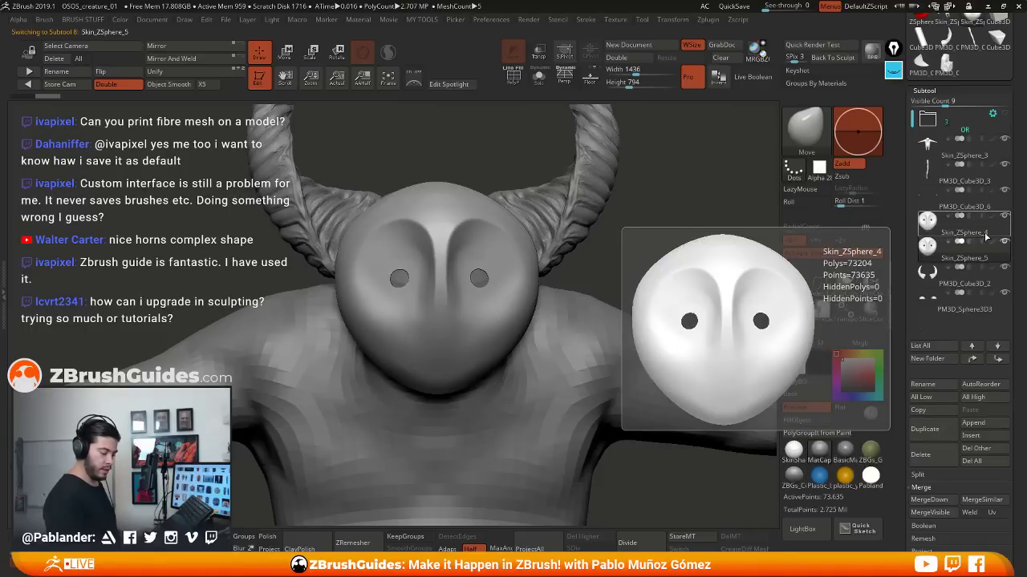
click(539, 78)
mouse_move(572, 210)
mouse_down()
mouse_move(593, 219)
mouse_move(582, 207)
mouse_up()
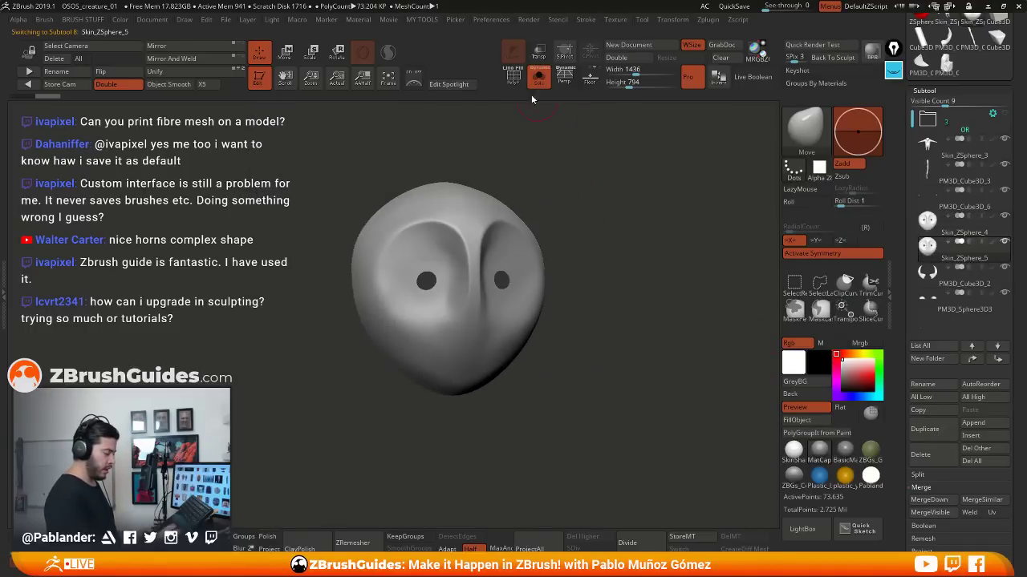
Show the polyframe on the duplicated mask and examine its topology from several angles
click(515, 80)
mouse_move(505, 265)
ctrl+right_down()
mouse_move(510, 247)
mouse_move(515, 277)
ctrl+right_up()
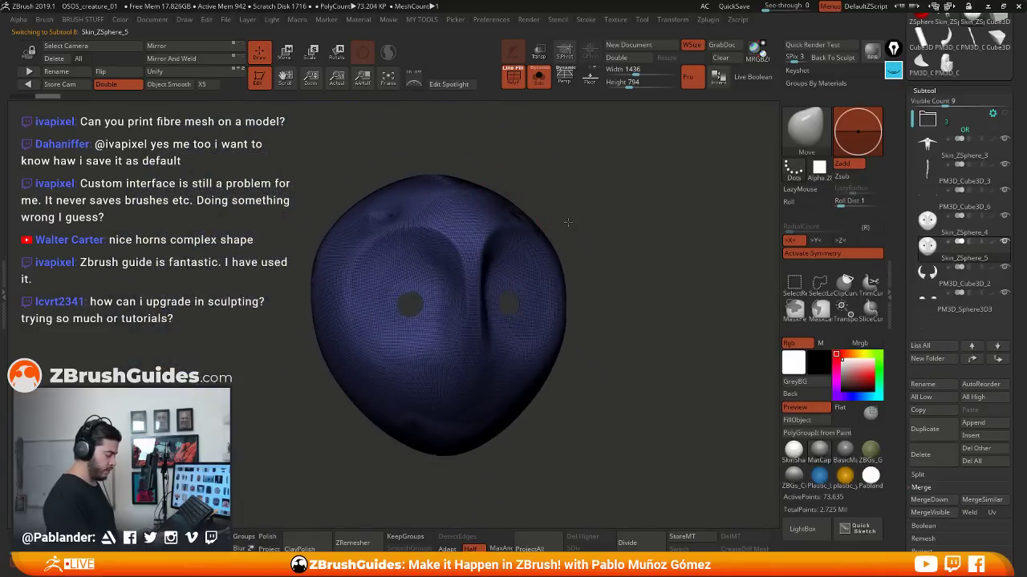
drag(566, 223, 522, 207)
ctrl+right_drag(518, 289, 523, 263)
mouse_move(607, 270)
shift+mouse_down()
mouse_move(607, 253)
mouse_move(625, 264)
shift+mouse_up()
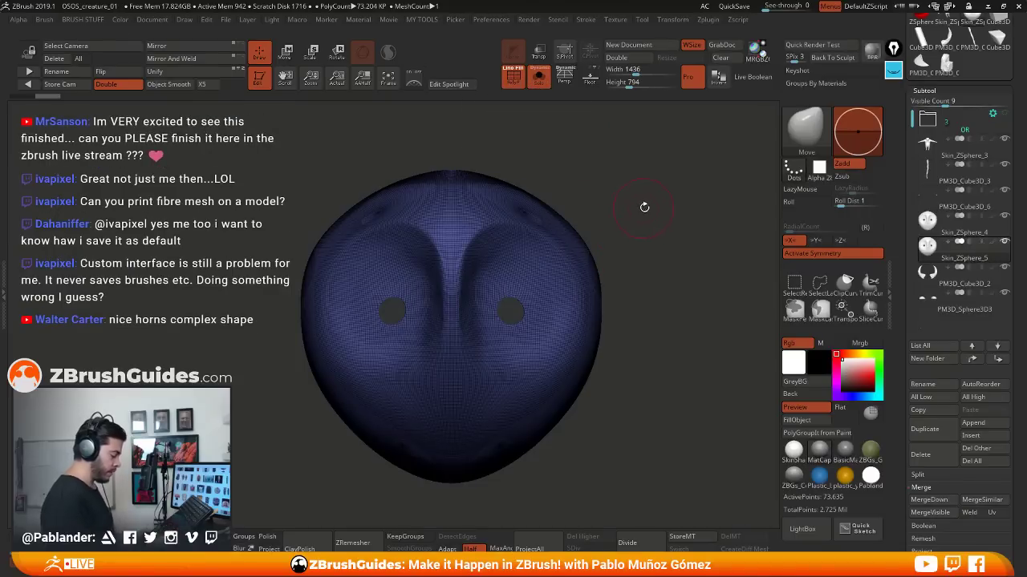
mouse_move(644, 206)
mouse_down()
mouse_move(643, 227)
mouse_move(597, 231)
mouse_move(630, 229)
mouse_move(611, 260)
mouse_move(668, 262)
mouse_up()
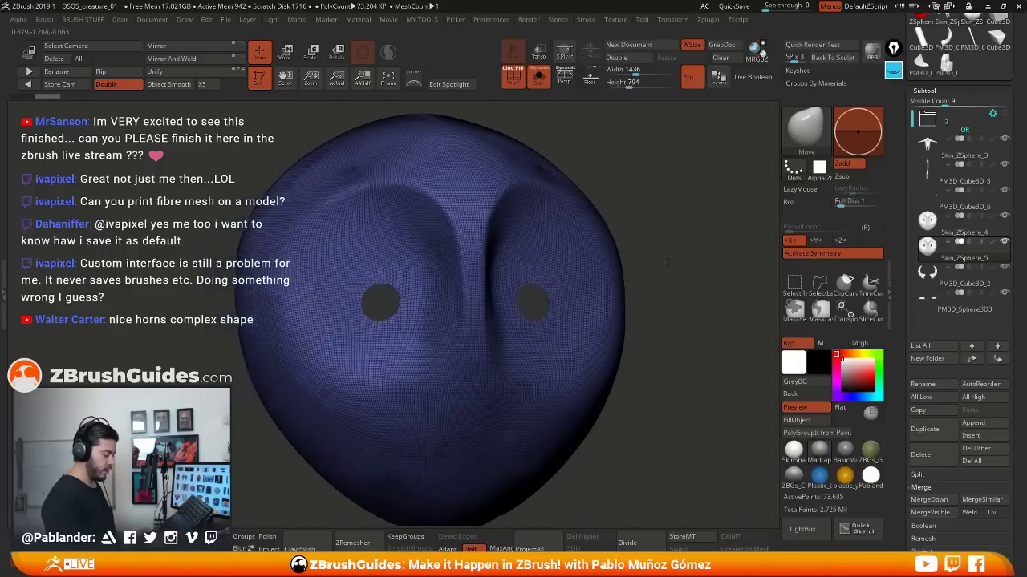
click(517, 84)
drag(633, 268, 653, 293)
key(shift+f)
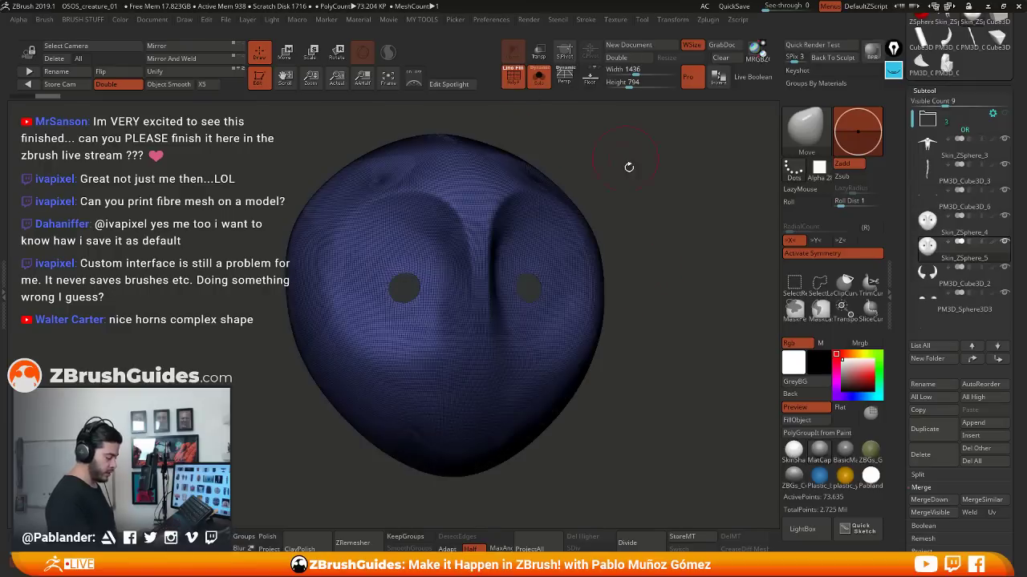
Remesh the duplicated mask twice using ZRemesher with Legacy (2018) enabled and the target polygon count set to Half
scroll(1007, 318, down, 5)
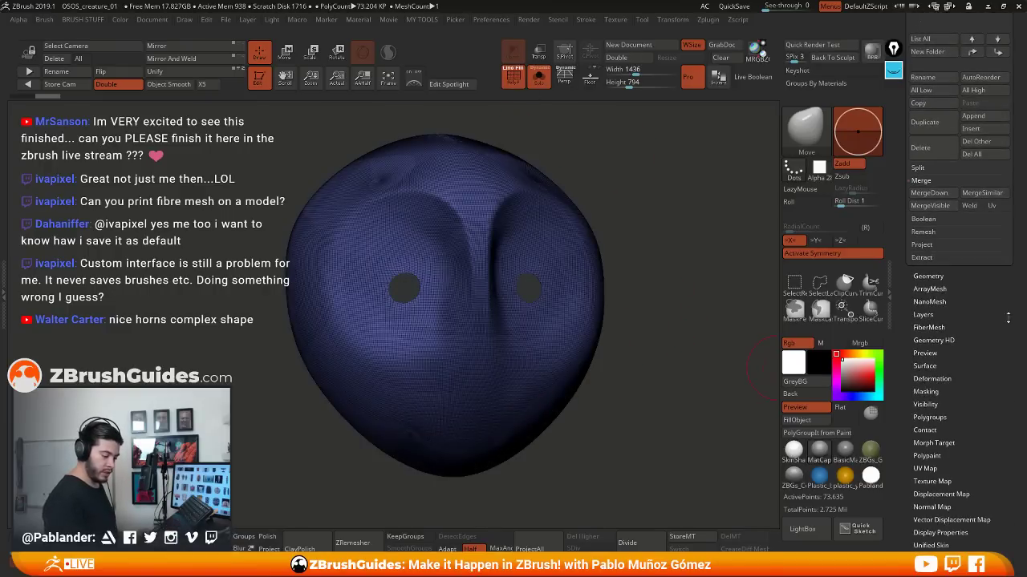
click(928, 276)
scroll(901, 451, down, 3)
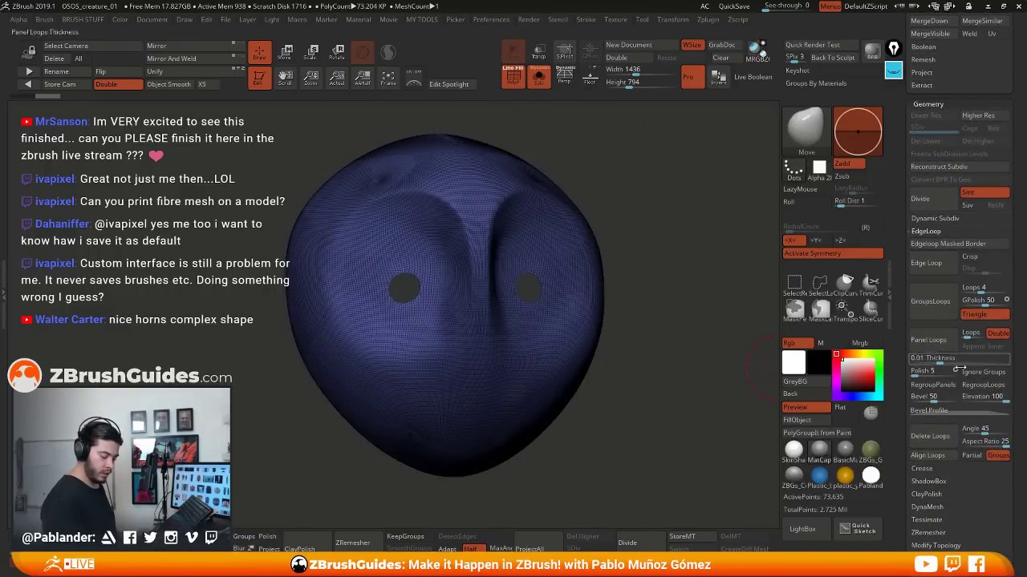
scroll(901, 451, down, 4)
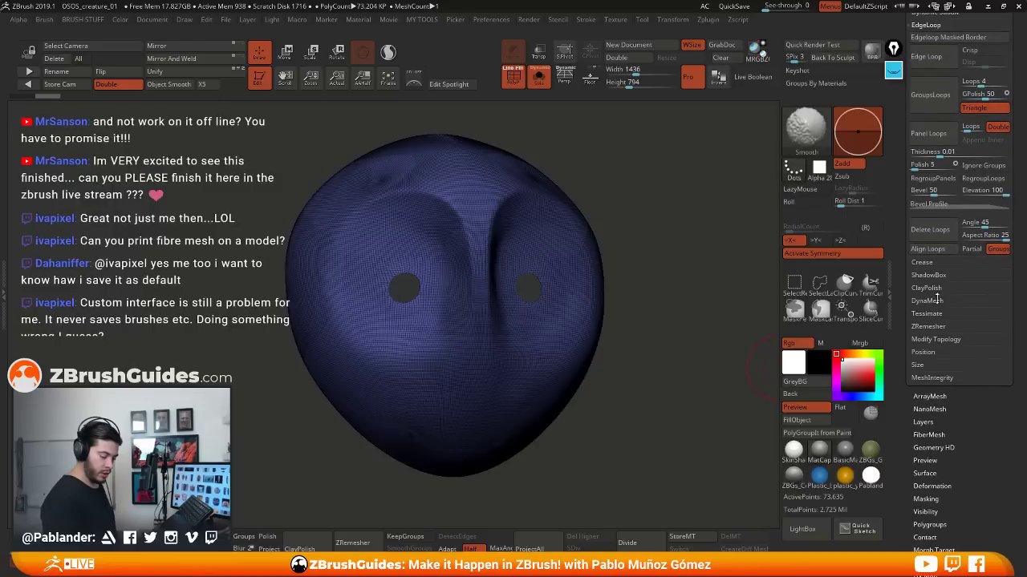
click(929, 326)
scroll(899, 305, down, 2)
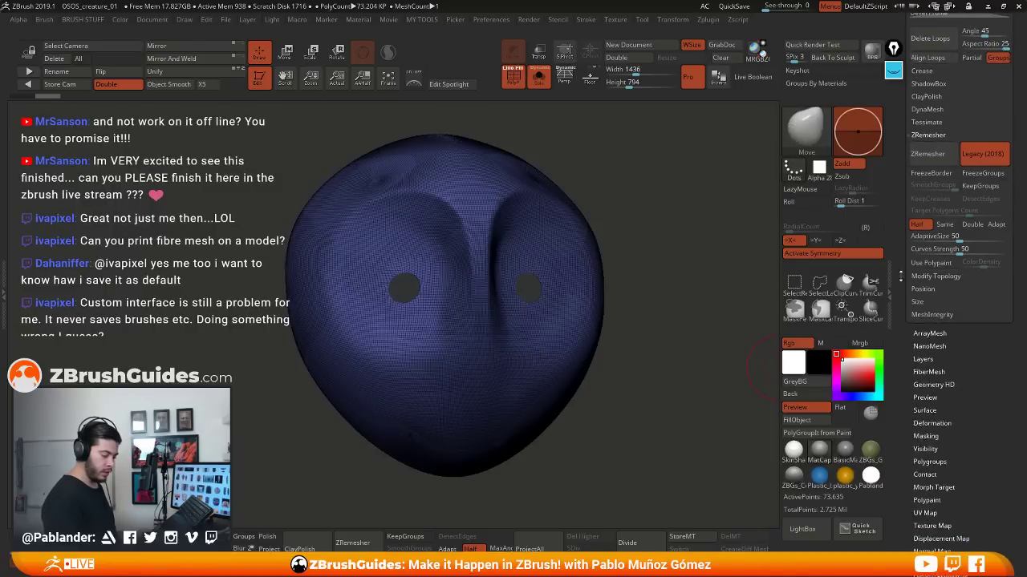
drag(751, 329, 629, 330)
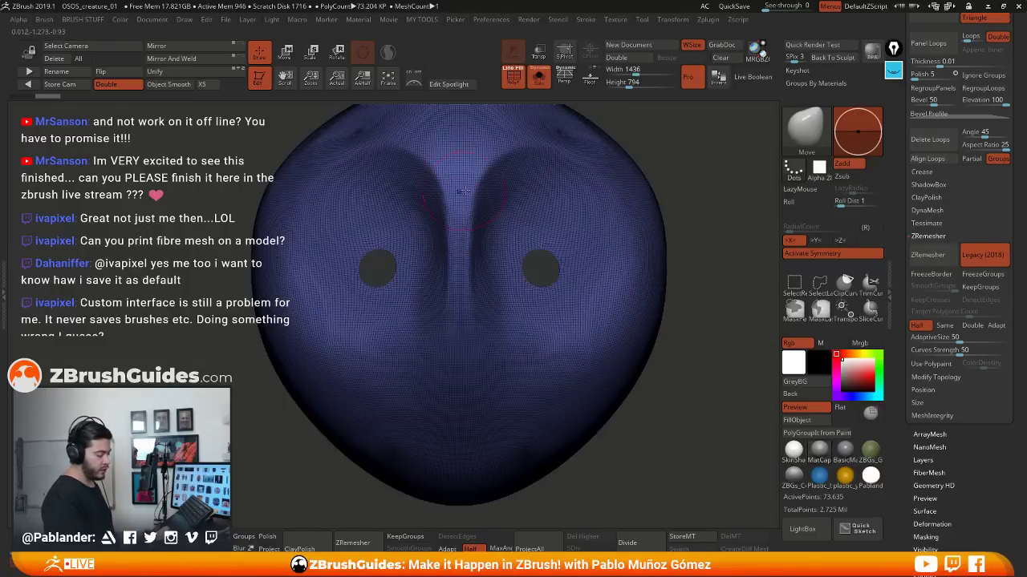
right_drag(582, 367, 713, 288)
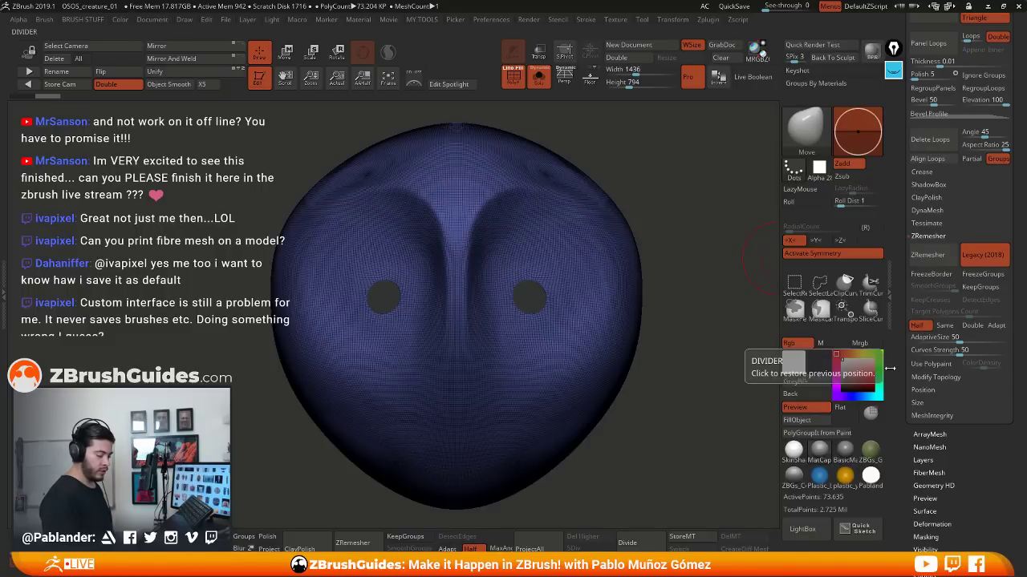
click(936, 256)
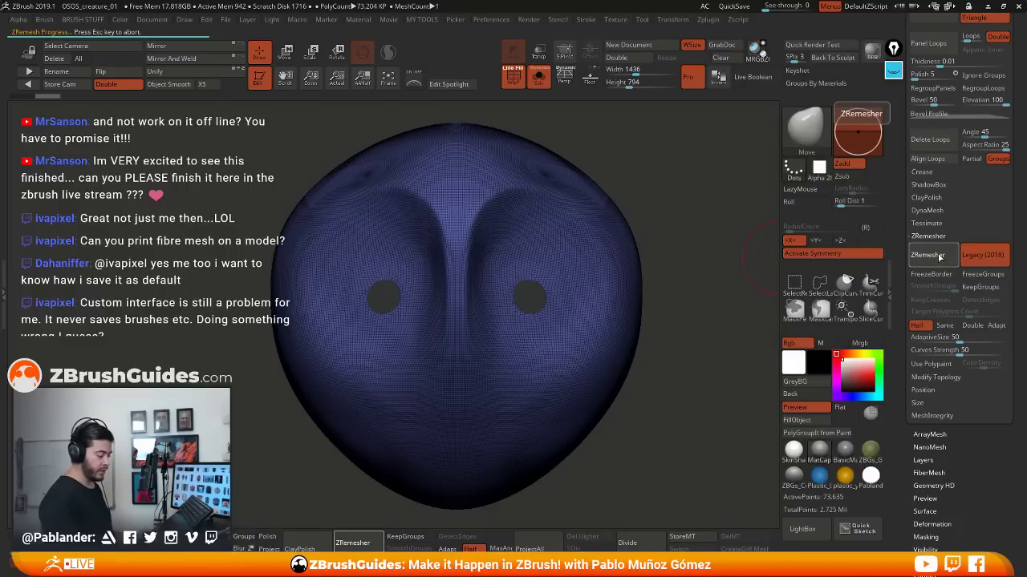
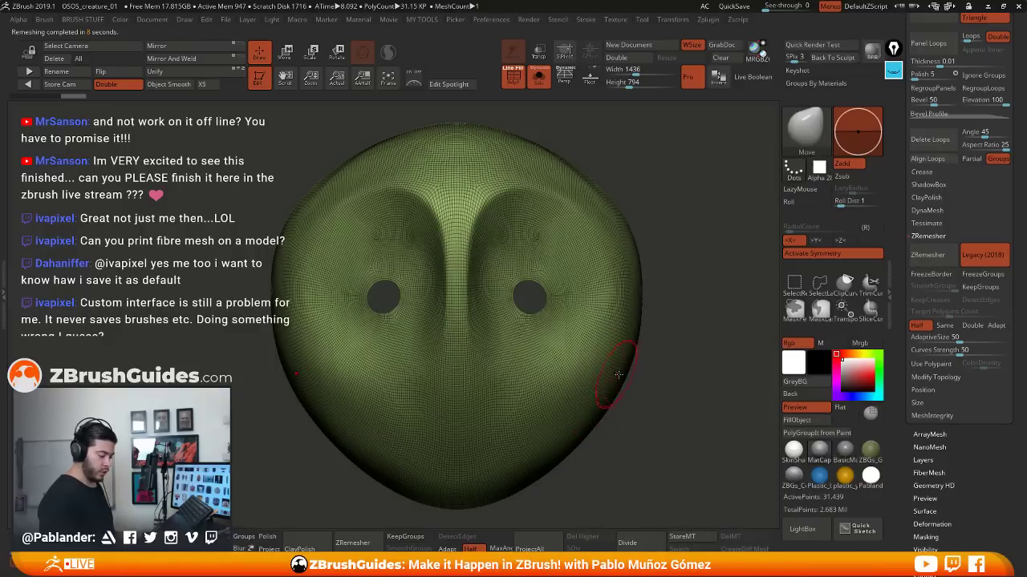
click(935, 255)
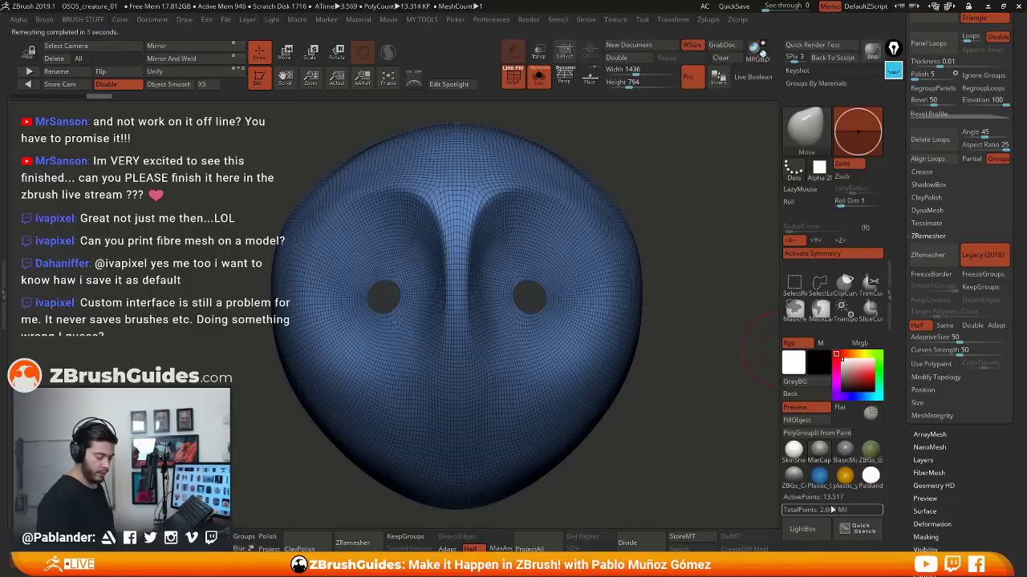
mouse_move(843, 494)
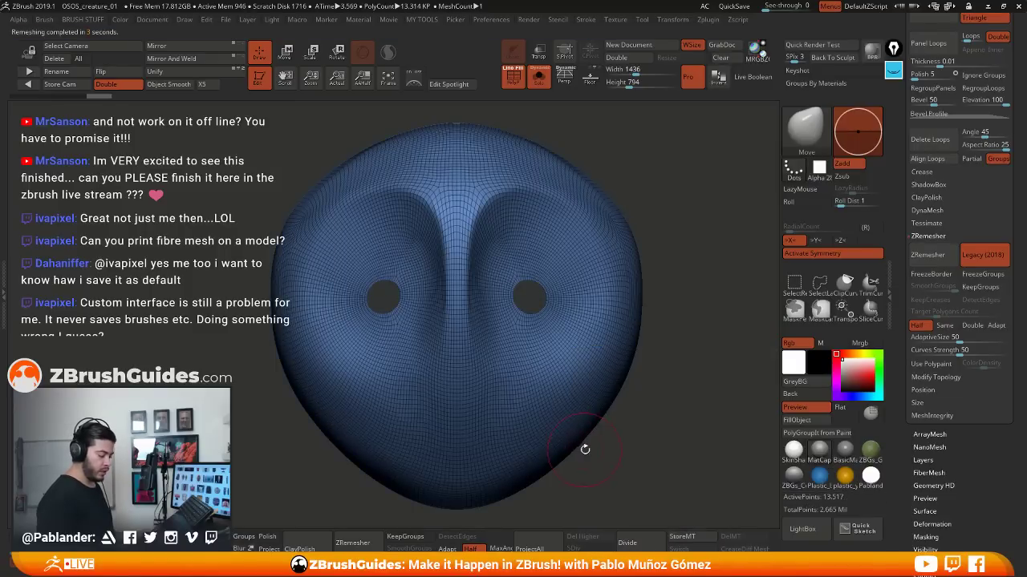
Reduce the mask's mesh density further with two more legacy ZRemesher passes at Half
drag(661, 443, 639, 429)
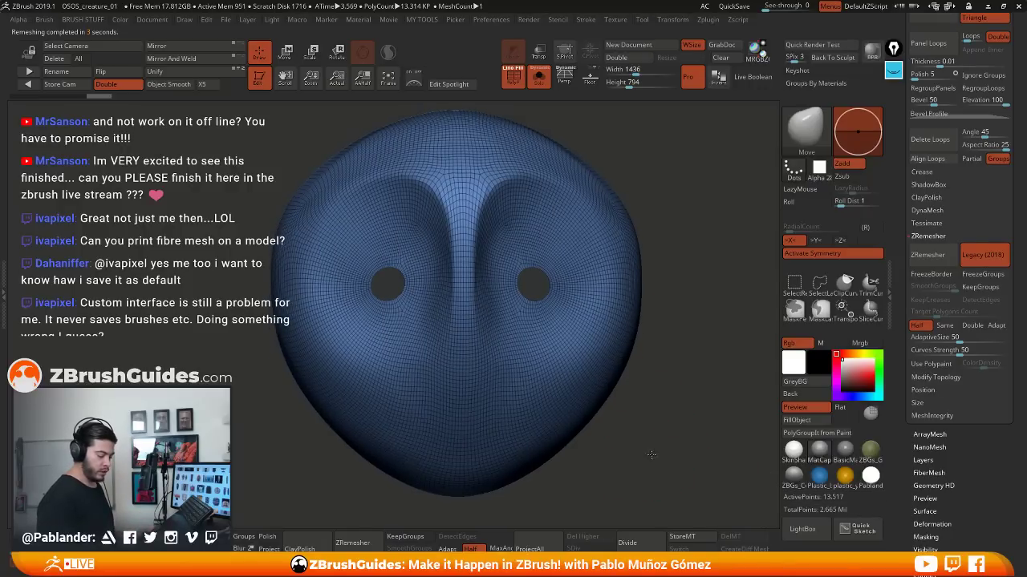
drag(698, 461, 668, 436)
drag(652, 396, 661, 385)
click(940, 257)
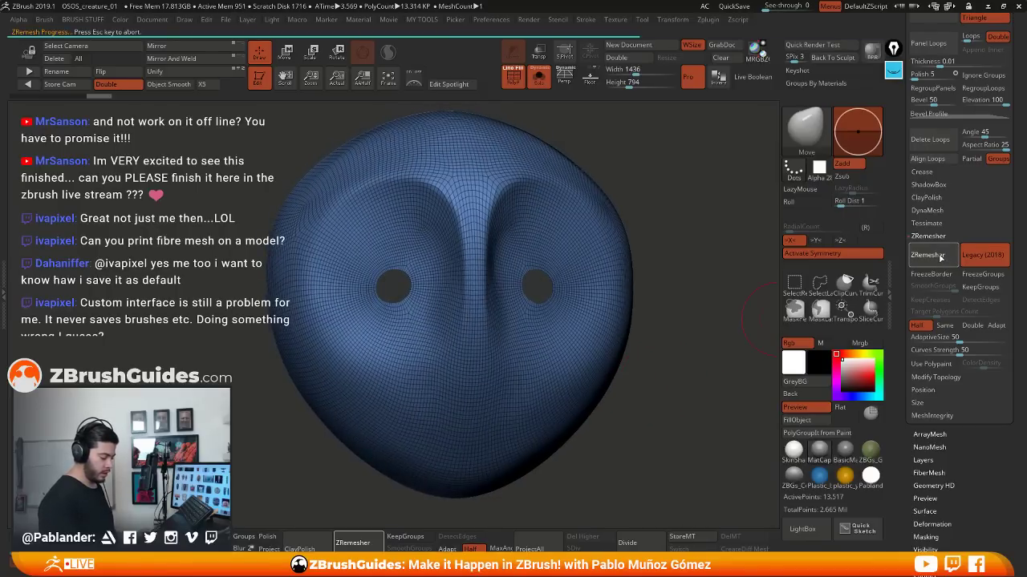
mouse_move(667, 405)
mouse_down()
mouse_move(654, 407)
mouse_move(667, 413)
mouse_up()
click(930, 255)
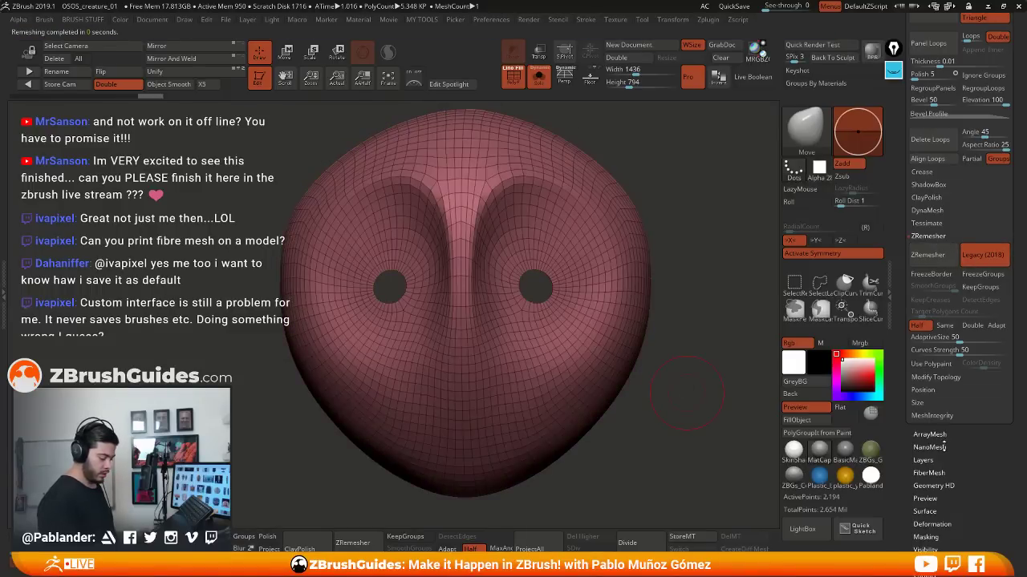
Try one further legacy ZRemesher pass at Half on the mask and undo it
mouse_move(647, 427)
mouse_down()
mouse_move(598, 420)
mouse_move(662, 425)
mouse_move(644, 404)
mouse_move(624, 403)
mouse_move(657, 404)
mouse_up()
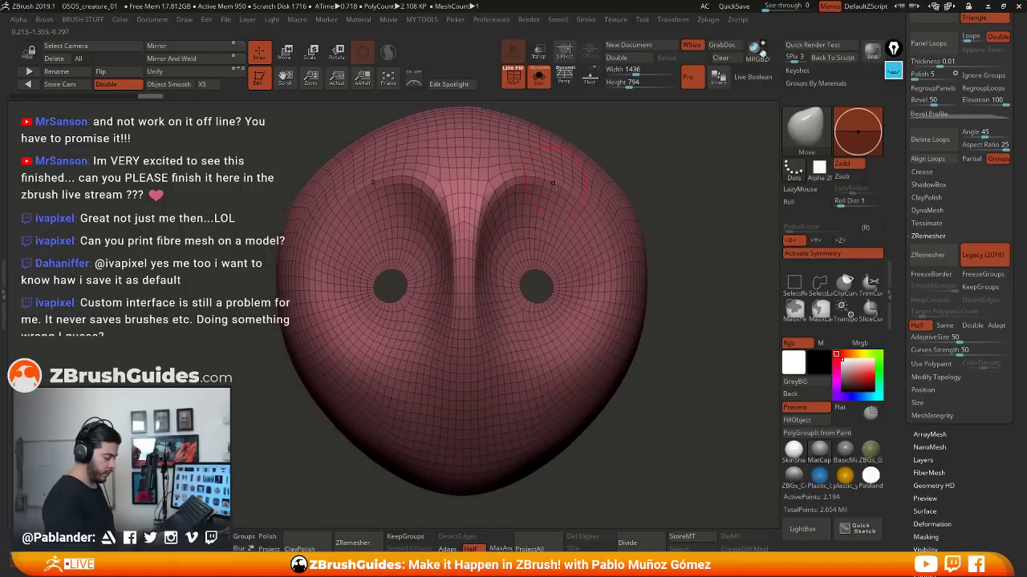
drag(692, 353, 653, 354)
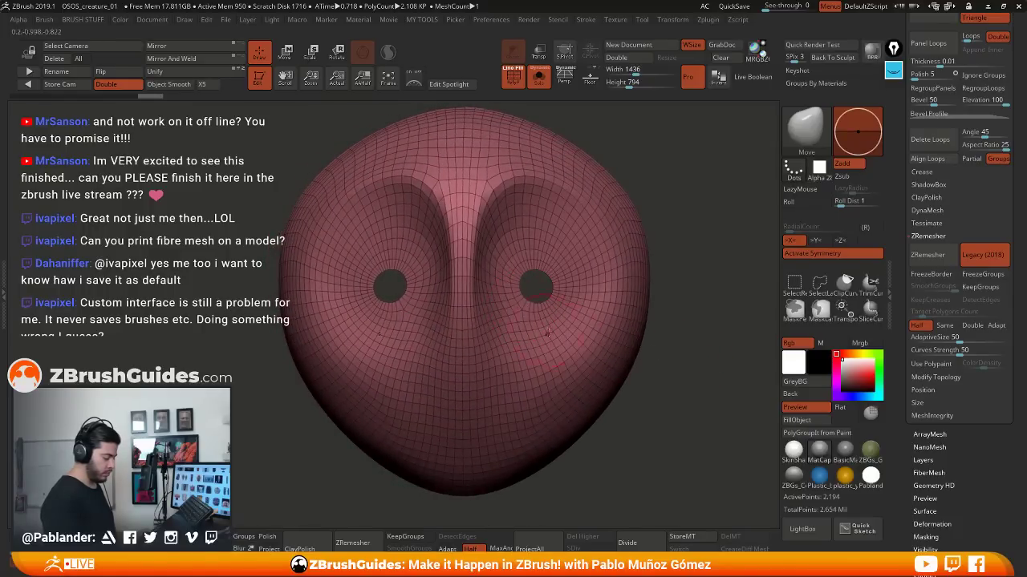
drag(690, 374, 686, 369)
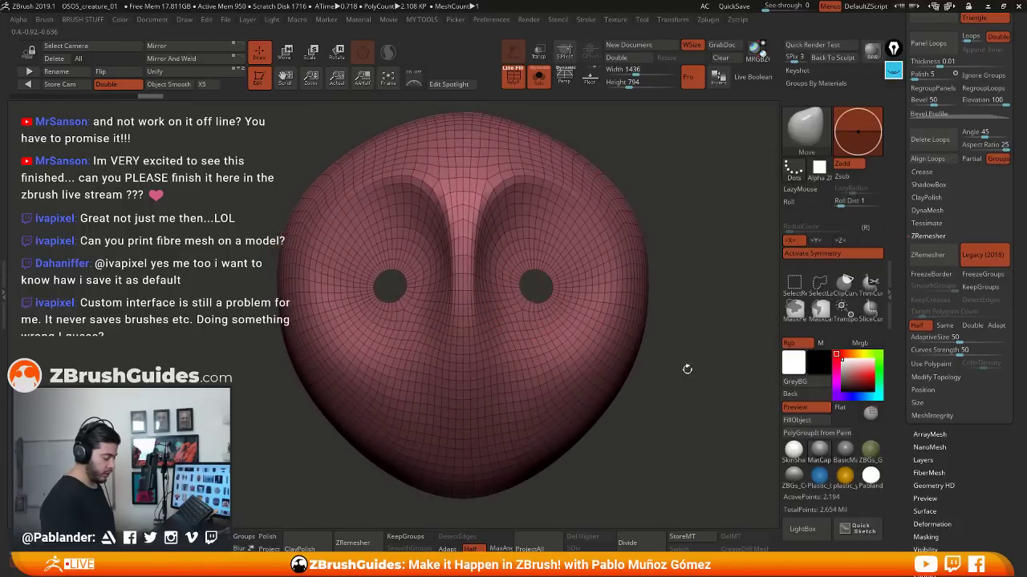
click(935, 254)
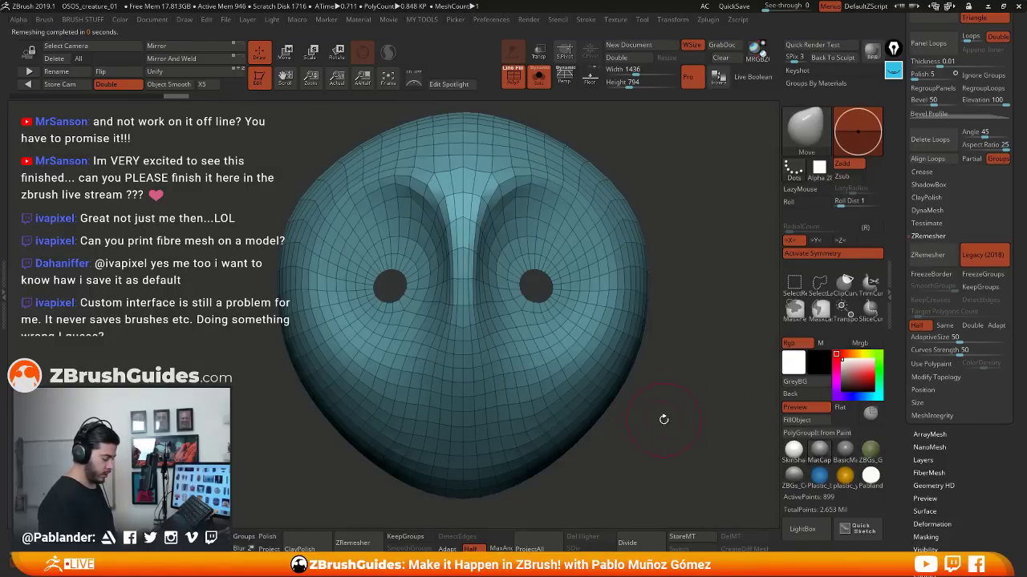
drag(663, 420, 662, 378)
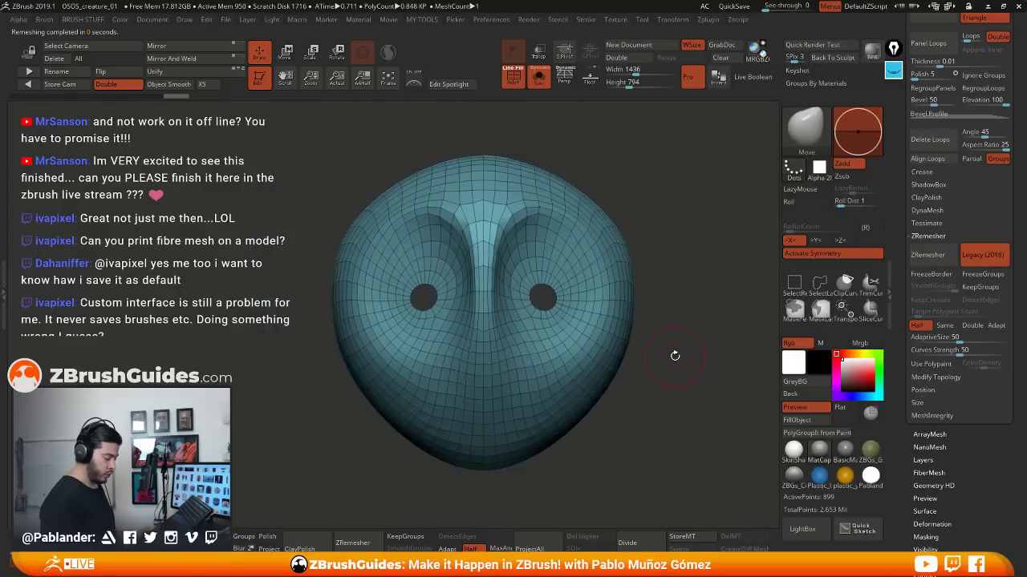
key(ctrl+z)
Disable the Legacy (2018) option and remesh the mask with the new ZRemesher at Half
alt+drag(677, 355, 681, 371)
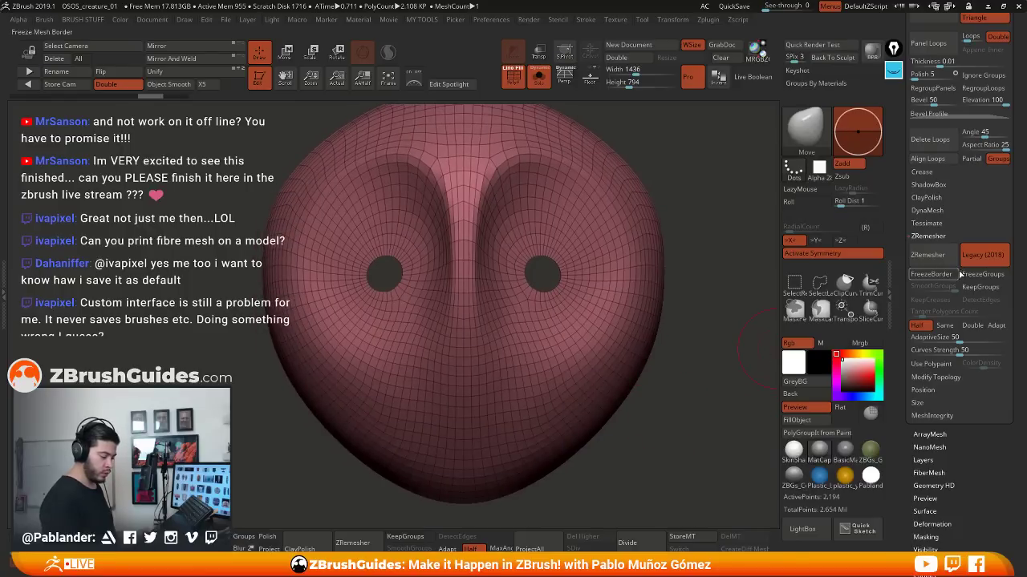
click(983, 254)
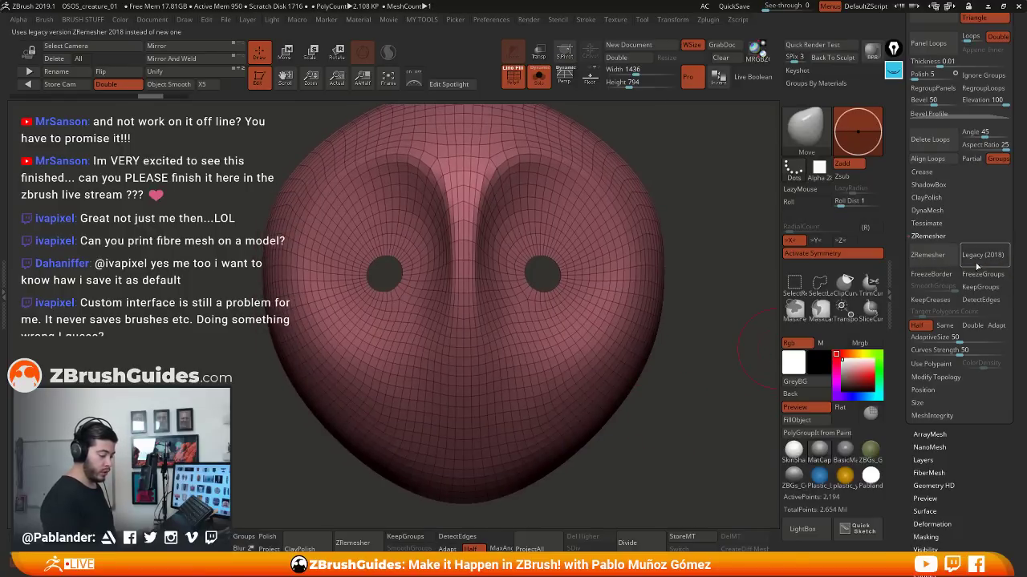
click(928, 255)
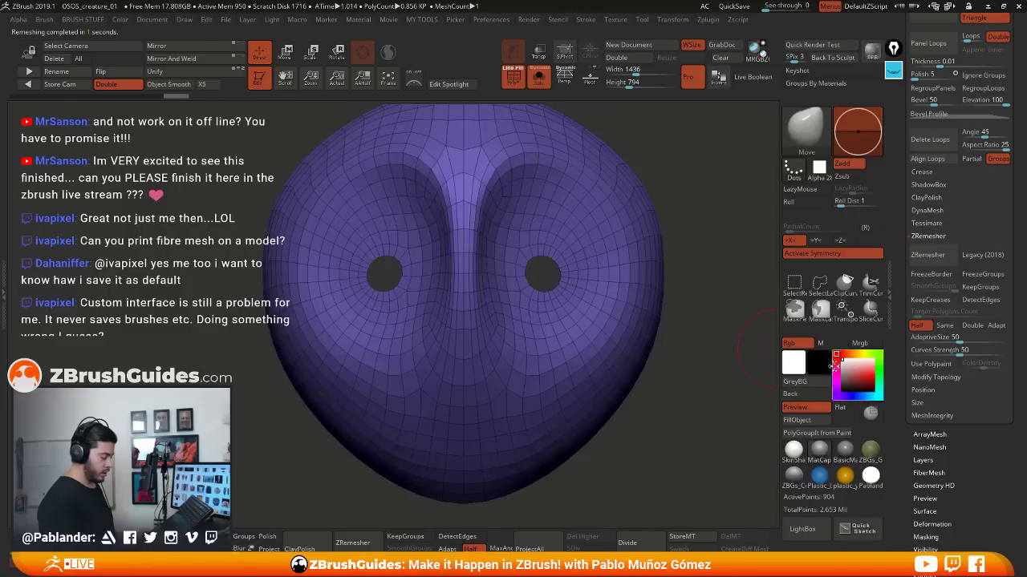
drag(676, 388, 670, 399)
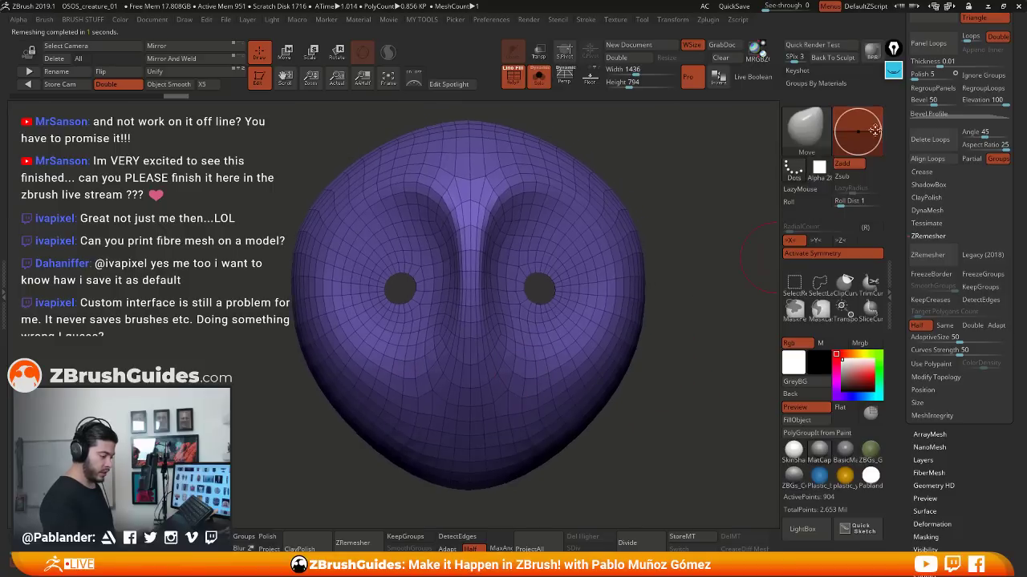
Clear the old screen annotations, sketch yellow edge-flow curves around the mask's lower nose and cheeks, and close the annotation overlay
click(893, 71)
click(893, 182)
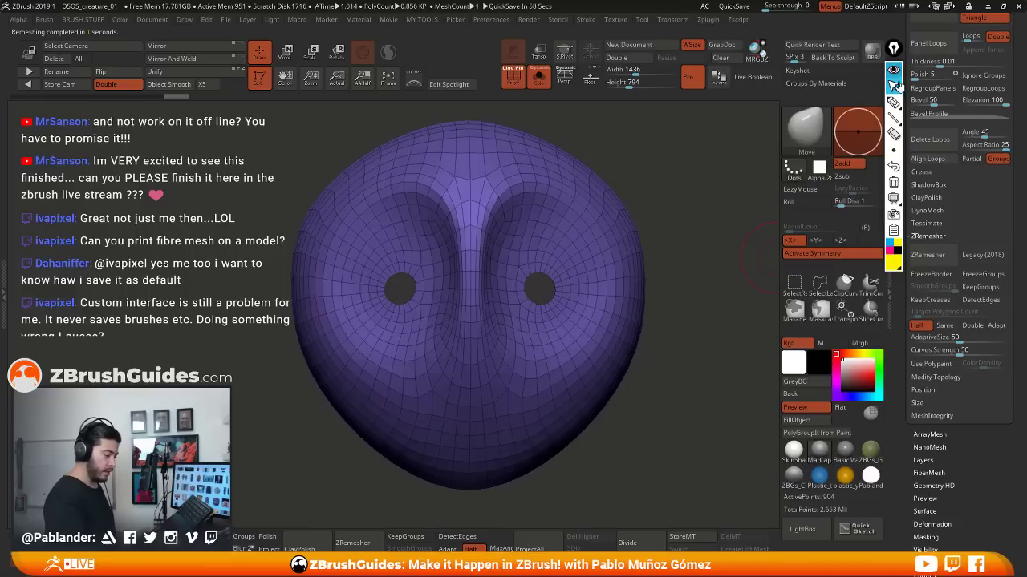
click(892, 102)
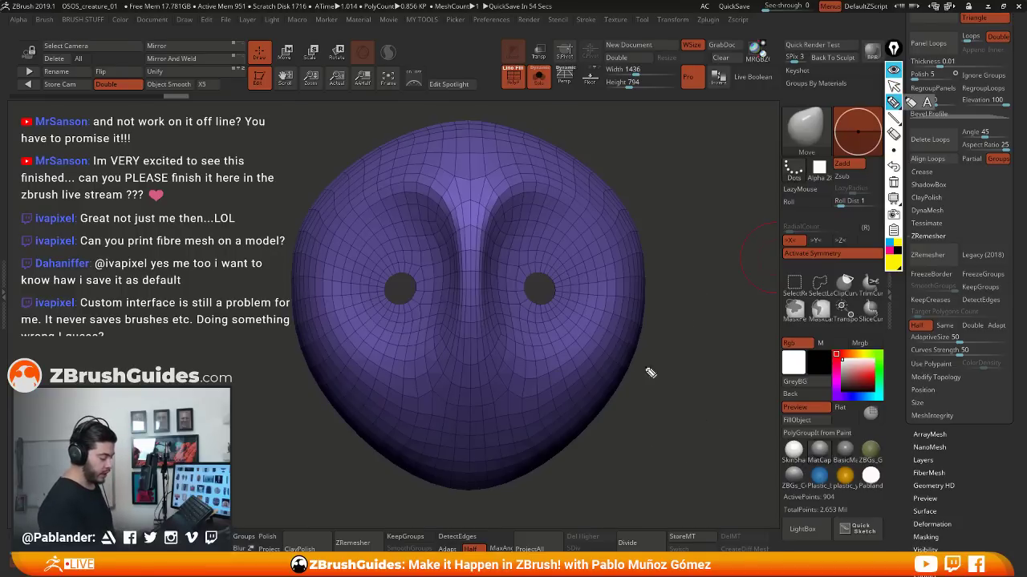
drag(506, 324, 507, 339)
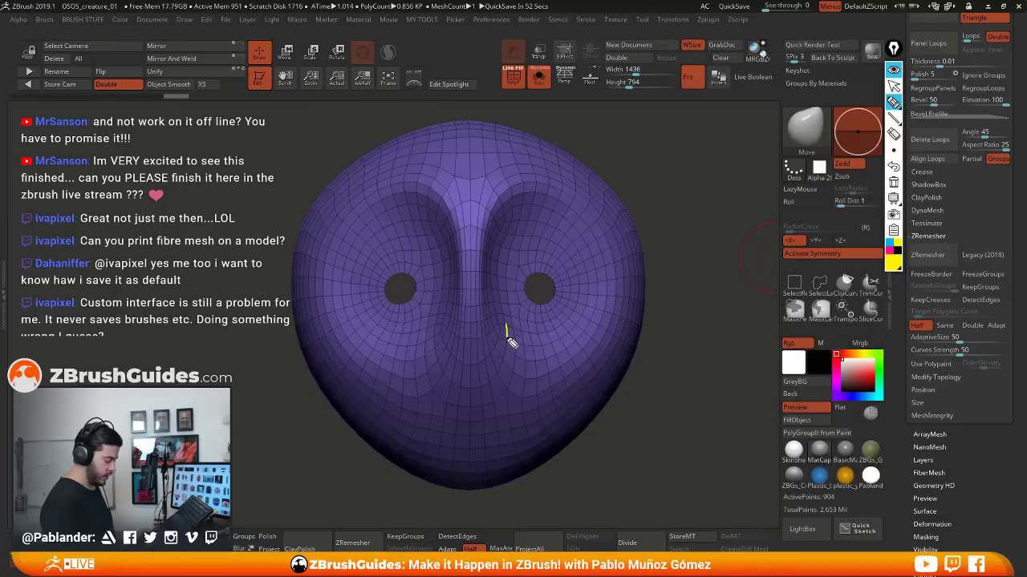
mouse_move(497, 385)
mouse_down()
mouse_move(437, 344)
mouse_move(430, 319)
mouse_move(484, 404)
mouse_move(517, 310)
mouse_up()
mouse_move(535, 384)
mouse_down()
mouse_move(484, 306)
mouse_move(373, 361)
mouse_move(365, 354)
mouse_up()
mouse_move(357, 333)
mouse_down()
mouse_move(429, 354)
mouse_move(445, 324)
mouse_move(551, 356)
mouse_up()
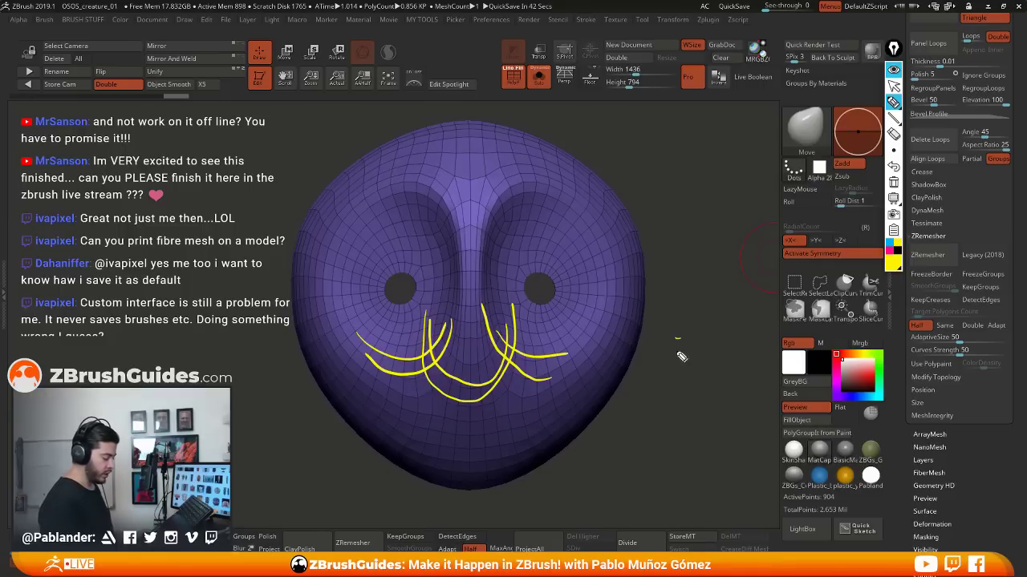
click(894, 71)
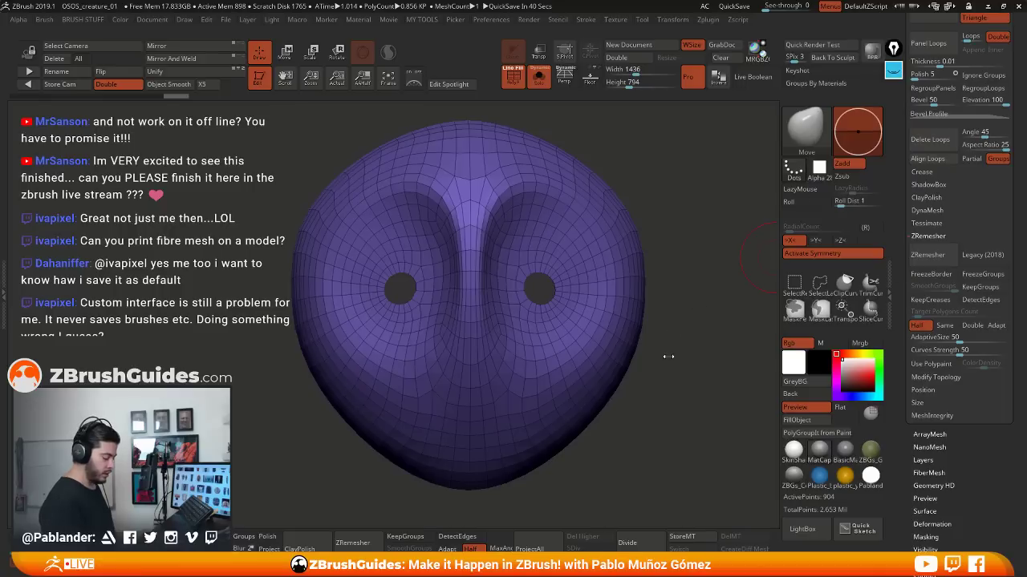
Refine the mesh around the mask's eye holes with the Move brush at a reduced draw size
drag(668, 356, 540, 285)
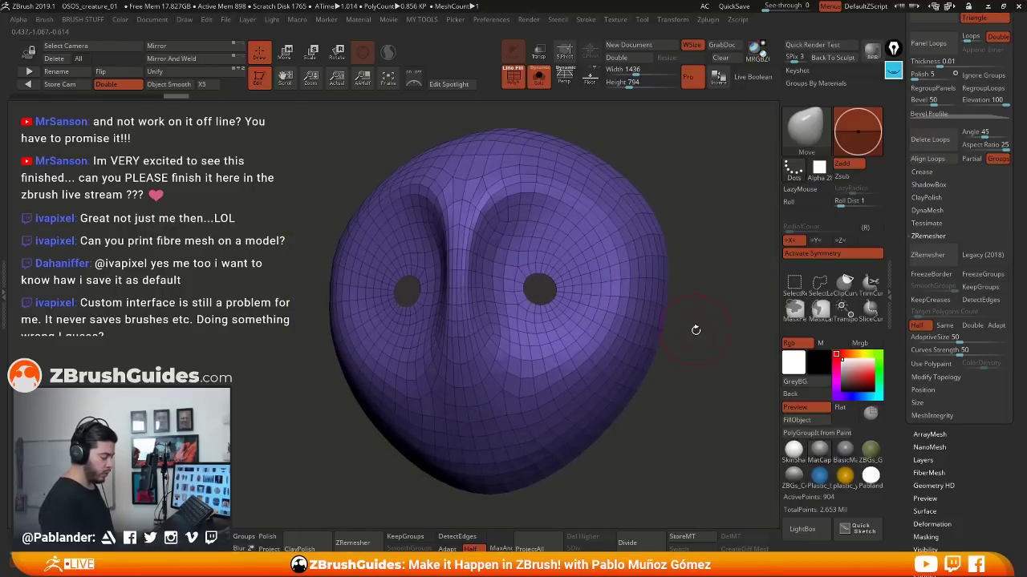
drag(696, 330, 683, 321)
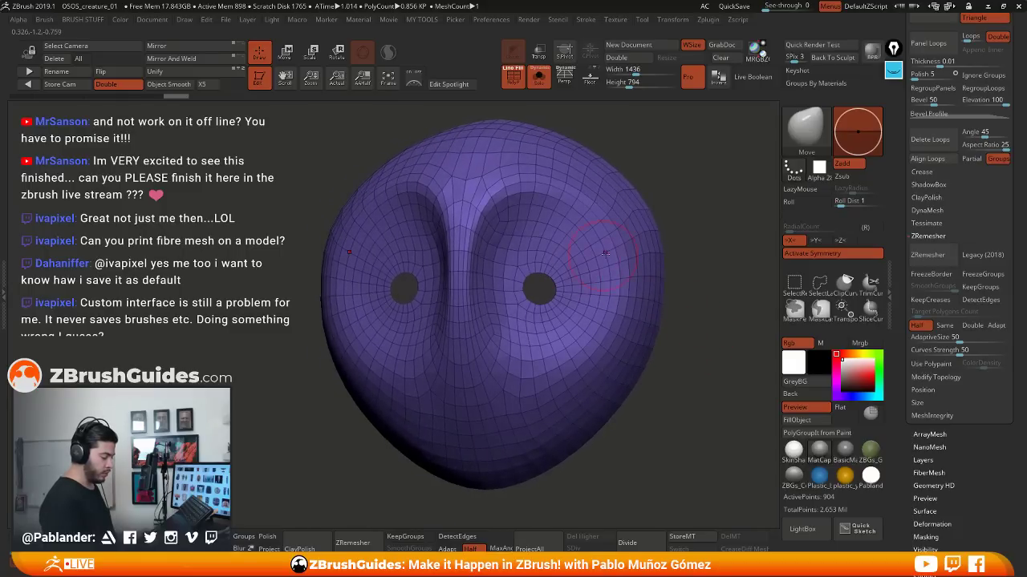
key(space)
drag(575, 241, 600, 241)
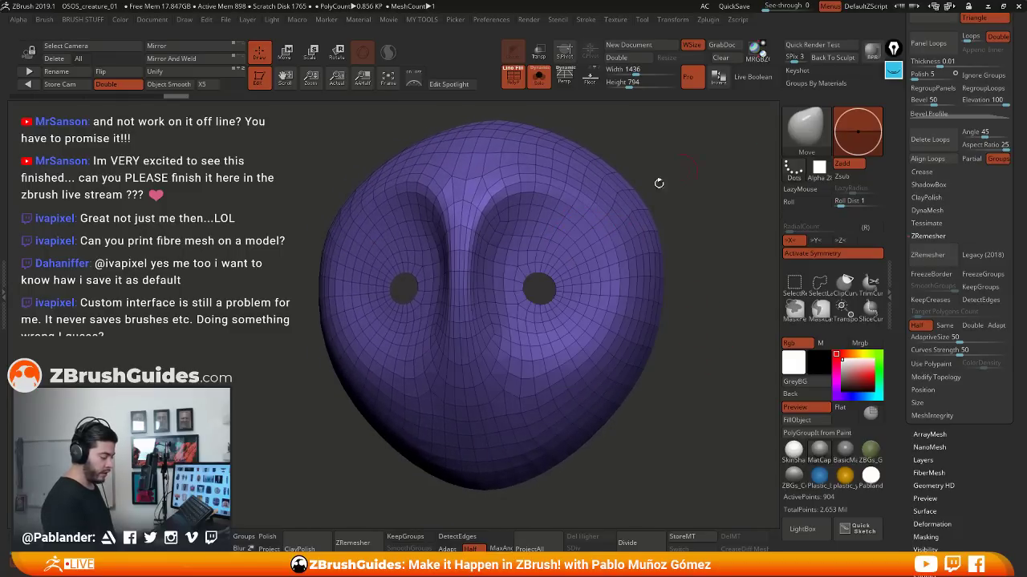
alt+drag(658, 183, 666, 240)
right_drag(553, 265, 507, 259)
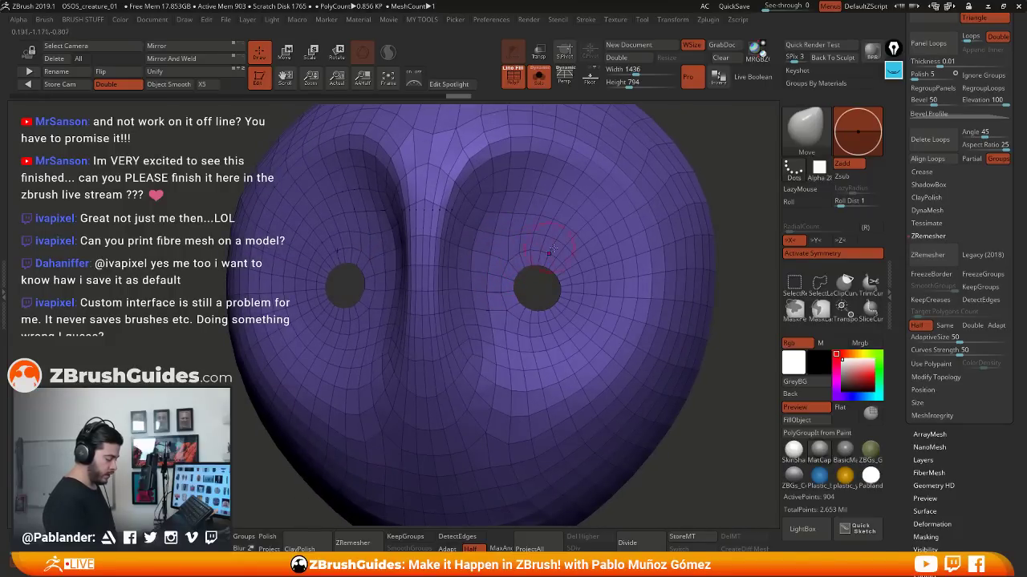
right_drag(553, 251, 576, 253)
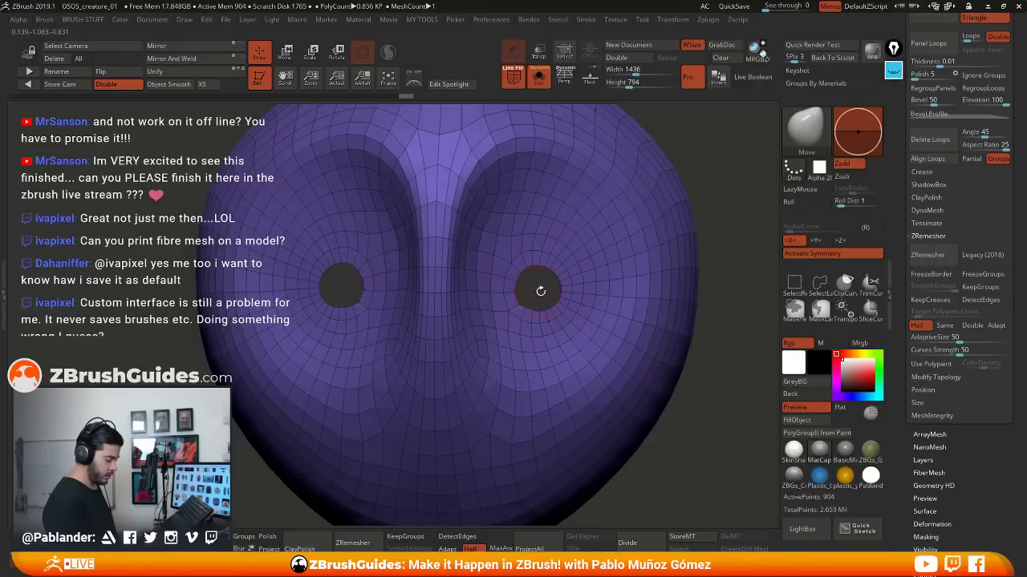
drag(541, 291, 529, 298)
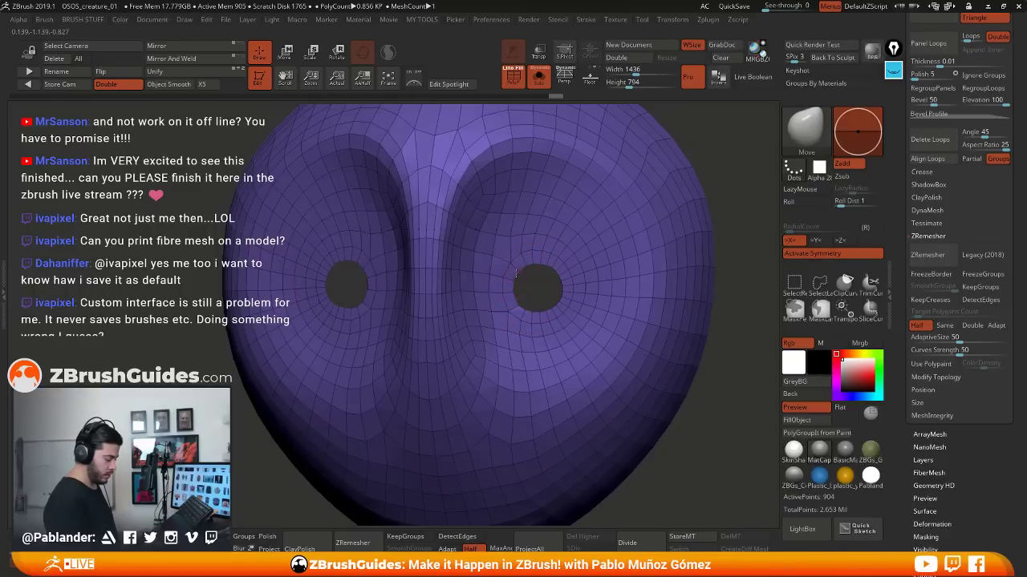
drag(562, 294, 552, 288)
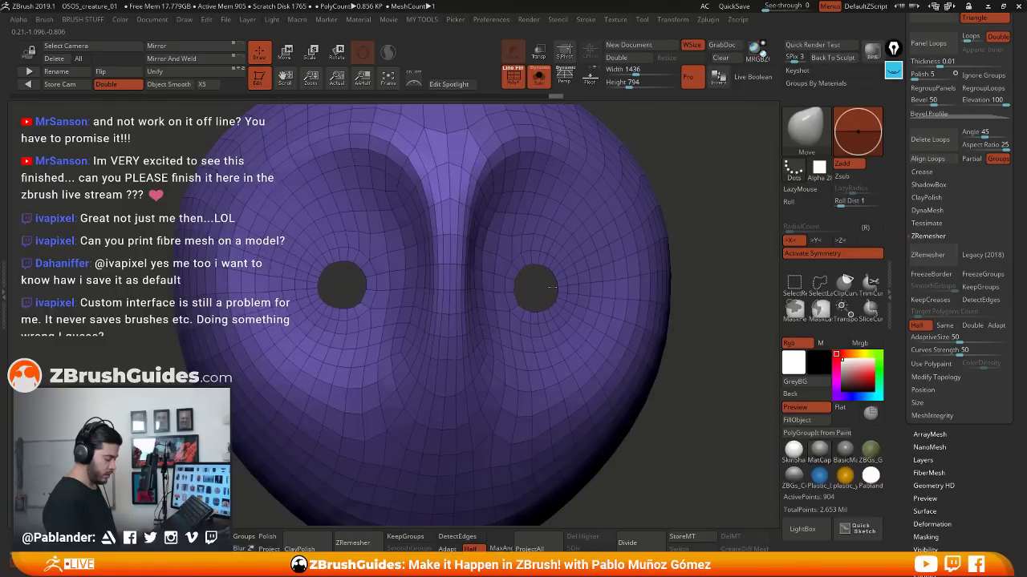
mouse_move(697, 294)
alt+mouse_down()
mouse_move(671, 256)
mouse_move(712, 273)
mouse_move(637, 276)
mouse_move(604, 343)
mouse_move(664, 336)
alt+mouse_up()
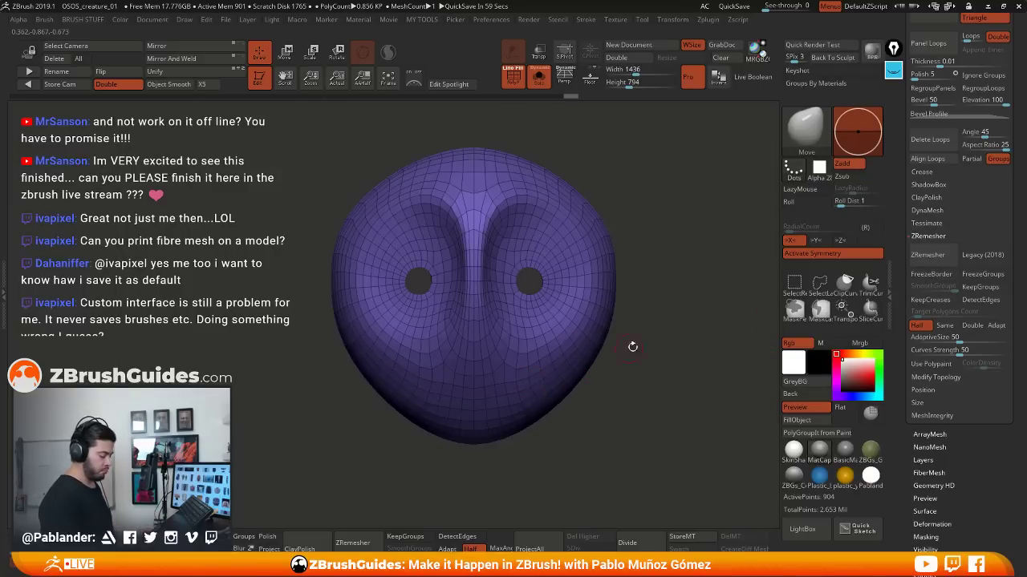
Hide the wireframe, subdivide the mask several times to preview its smooth surface, and return to the base level
mouse_move(632, 346)
mouse_down()
mouse_move(593, 344)
mouse_move(650, 354)
mouse_move(658, 366)
mouse_move(641, 354)
mouse_move(639, 369)
mouse_move(653, 356)
mouse_move(658, 373)
mouse_move(660, 356)
mouse_up()
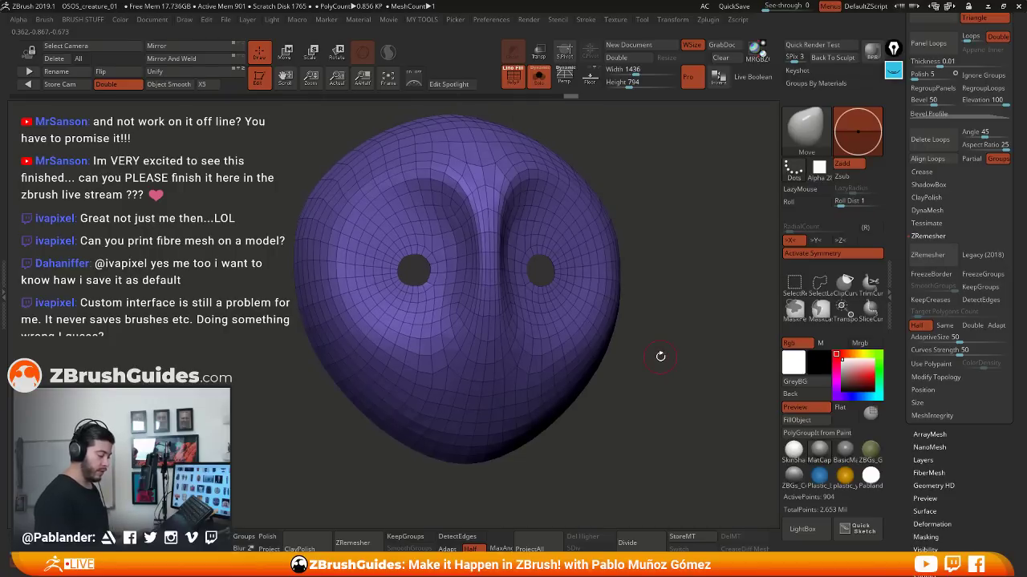
key(shift+f)
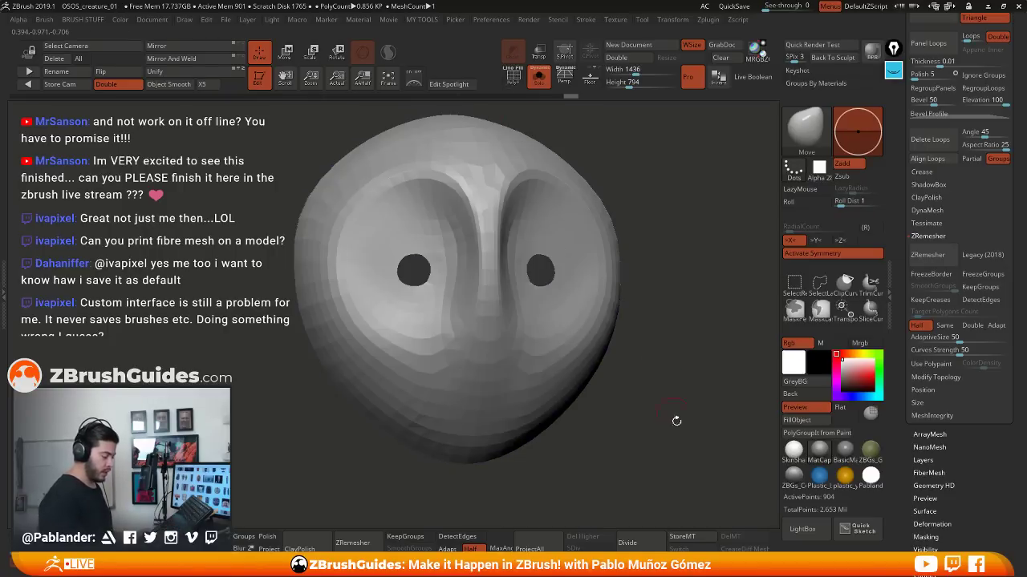
click(643, 549)
click(643, 548)
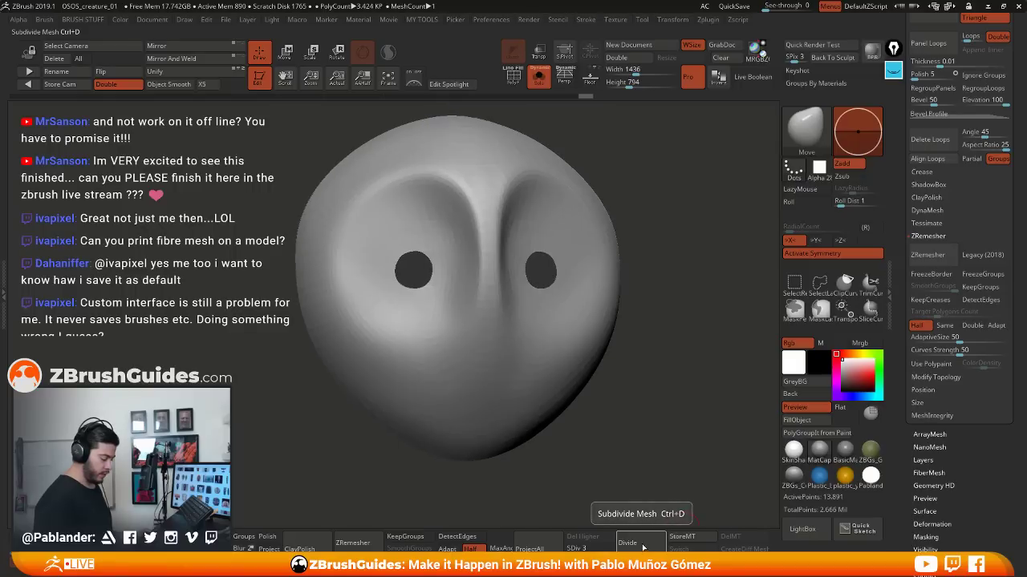
click(643, 548)
mouse_move(671, 394)
mouse_down()
mouse_move(662, 380)
mouse_move(626, 389)
mouse_move(657, 390)
mouse_move(650, 378)
mouse_move(647, 386)
mouse_up()
key(shift+d)
key(shift+d)
key(shift+d)
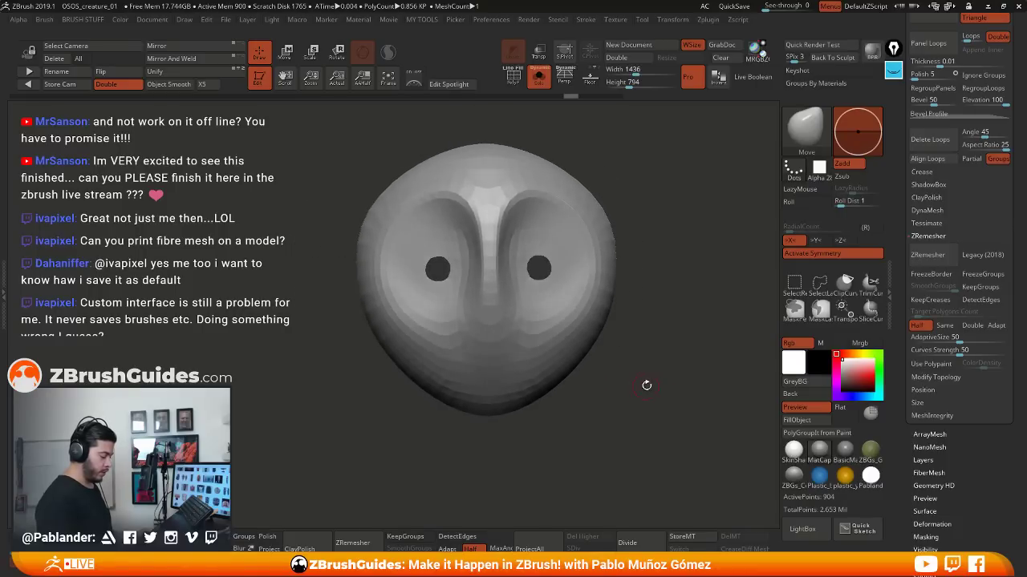
Shape the mask's nose bridge and its side edges using the Move brush at a reduced draw size
drag(650, 347, 667, 226)
key(space)
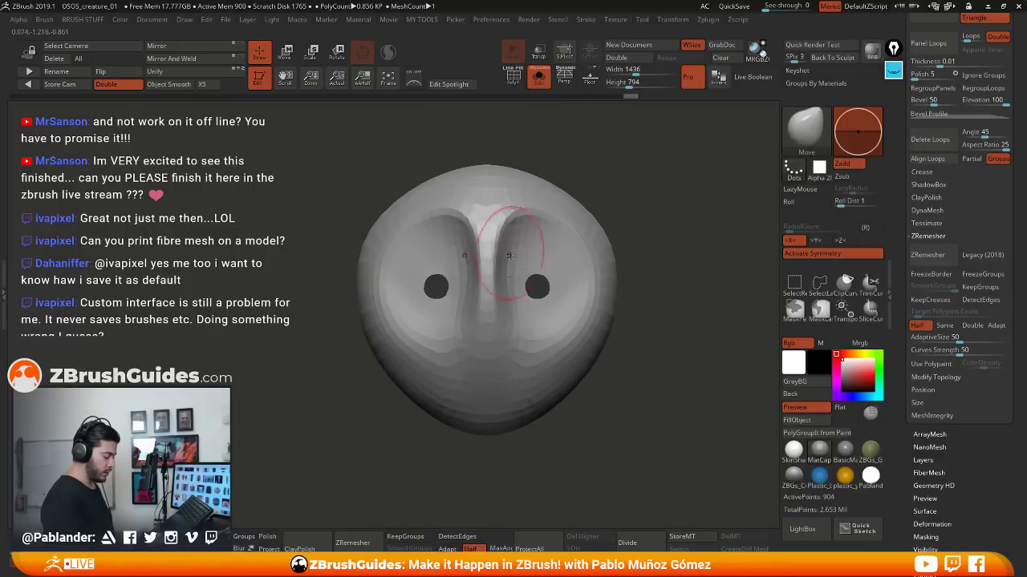
key(space)
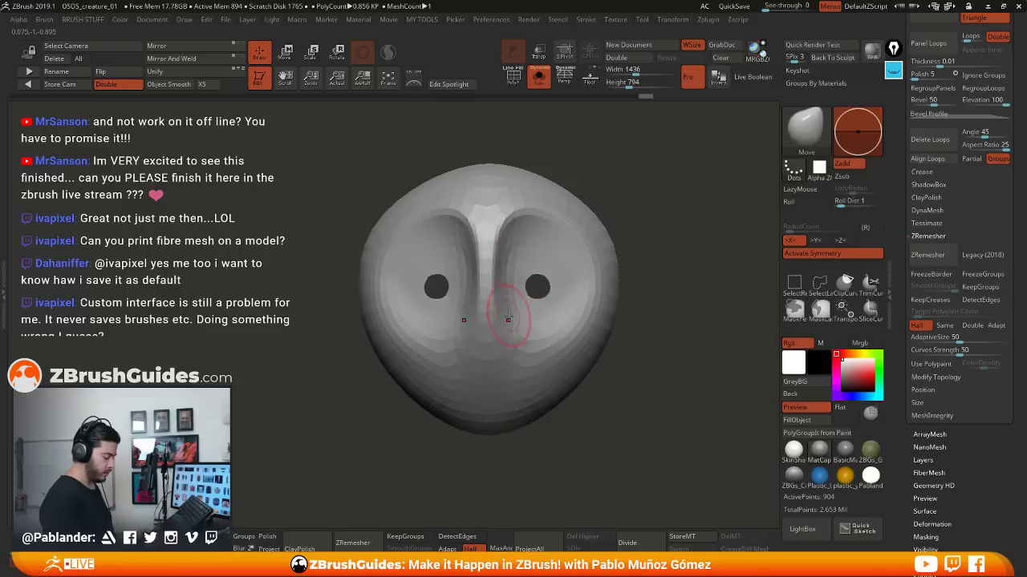
drag(494, 286, 490, 285)
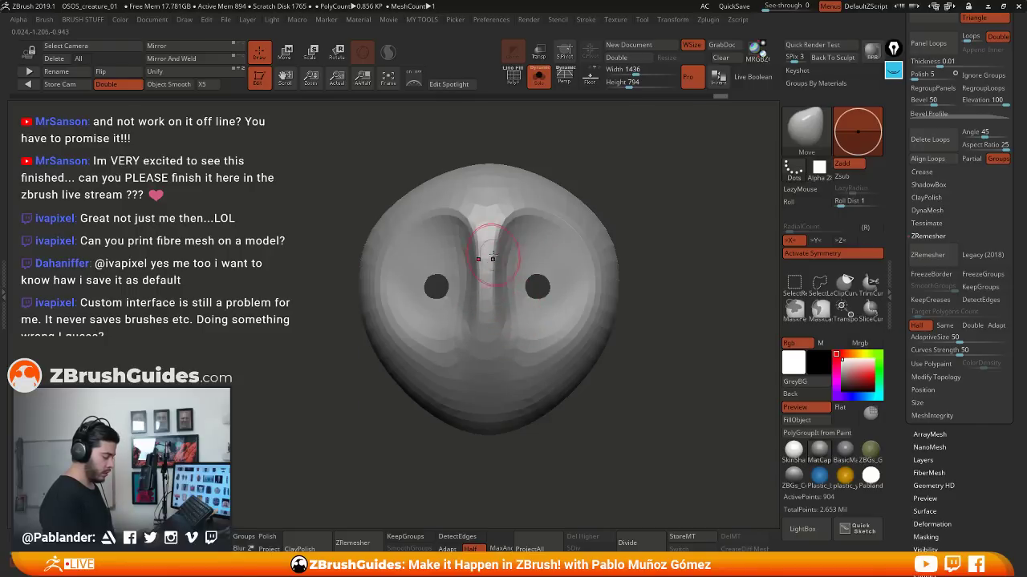
shift+drag(659, 276, 651, 273)
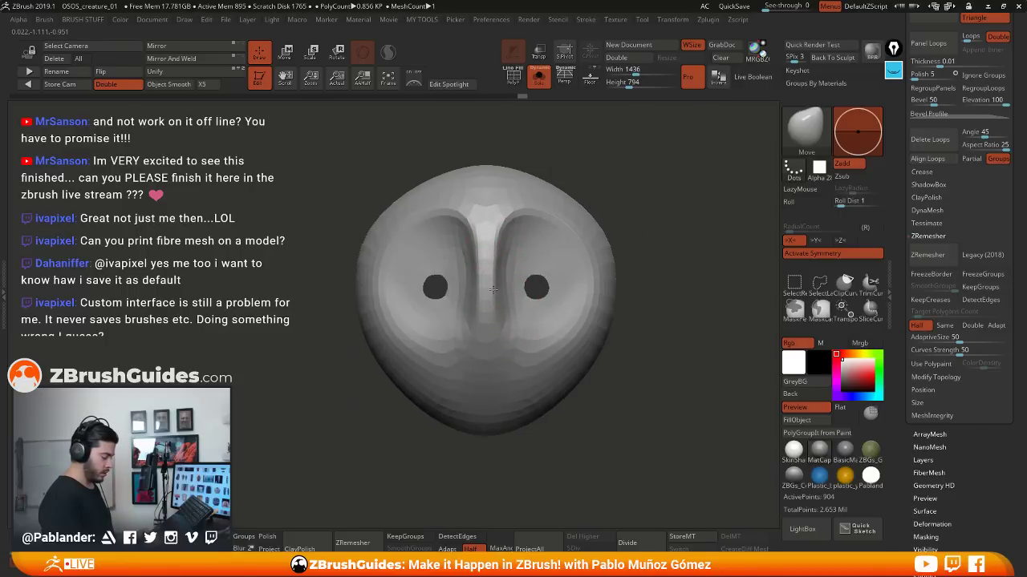
drag(493, 309, 490, 307)
mouse_move(494, 222)
mouse_down()
mouse_move(514, 211)
mouse_move(510, 226)
mouse_up()
drag(494, 273, 497, 289)
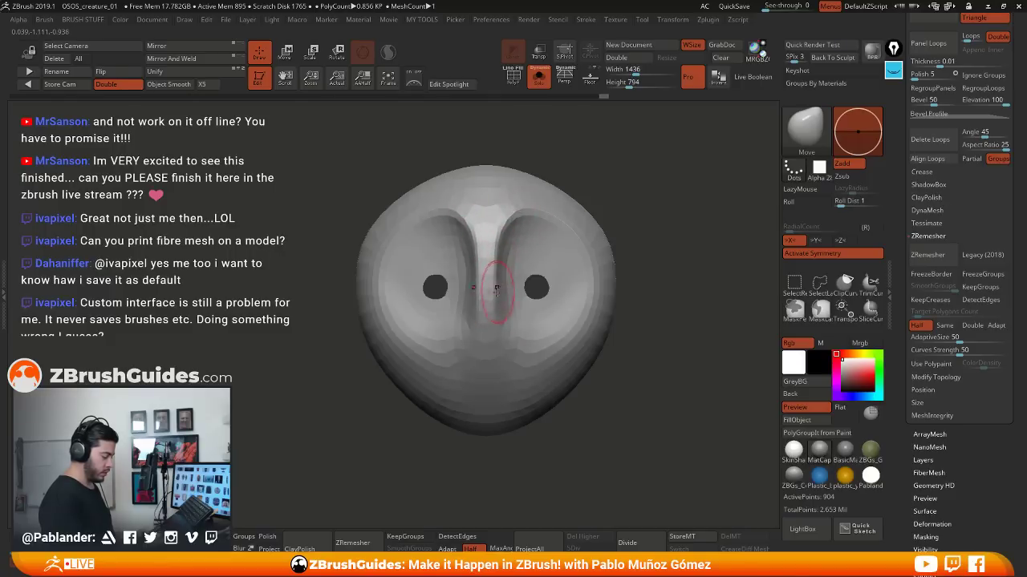
Smooth and reshape the mask's upper nose and the inner rims of the eye sockets with the Smooth and Move brushes
right_drag(582, 238, 537, 243)
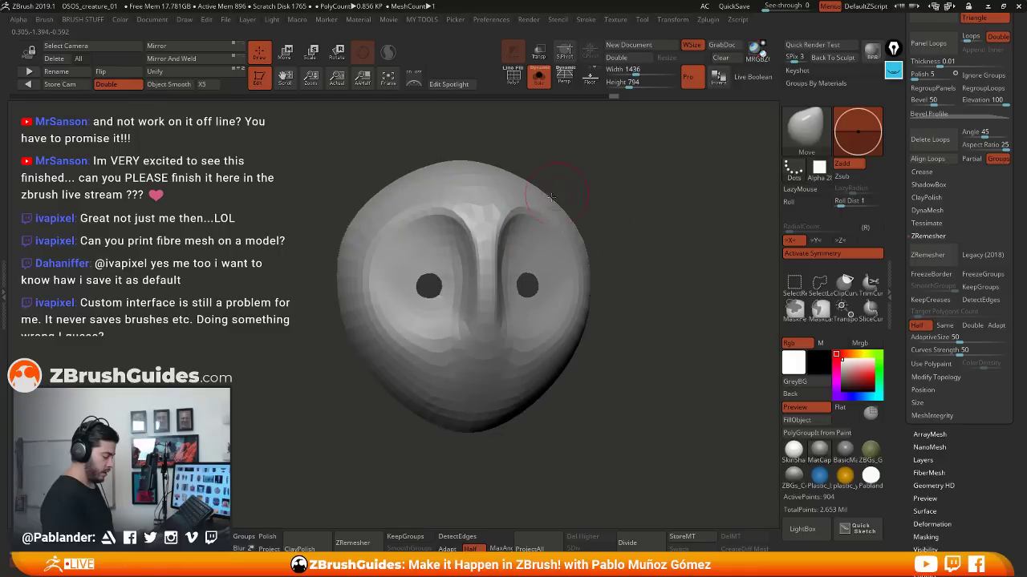
shift+drag(481, 202, 484, 219)
right_drag(571, 196, 610, 197)
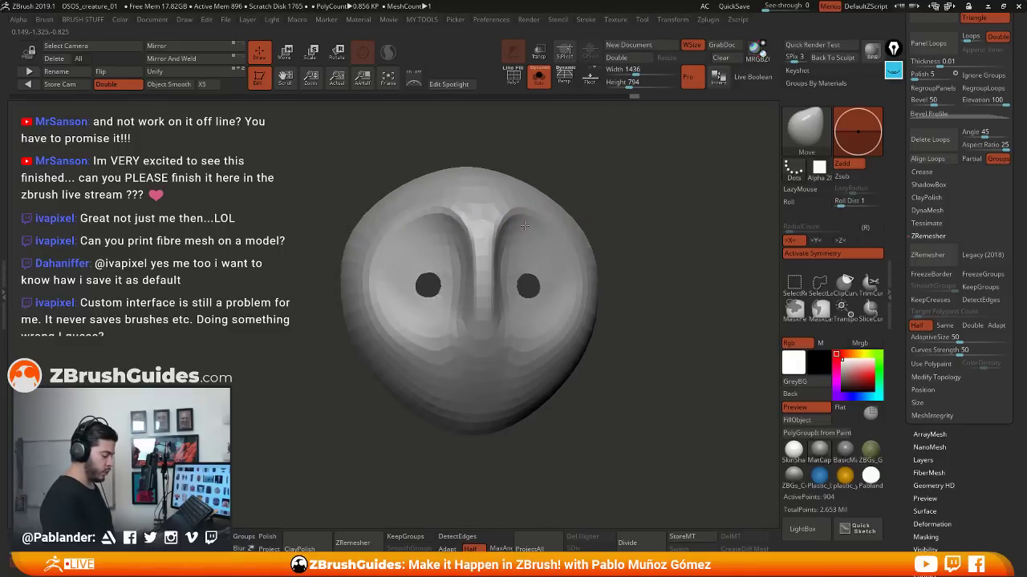
drag(513, 213, 544, 235)
right_drag(543, 236, 609, 211)
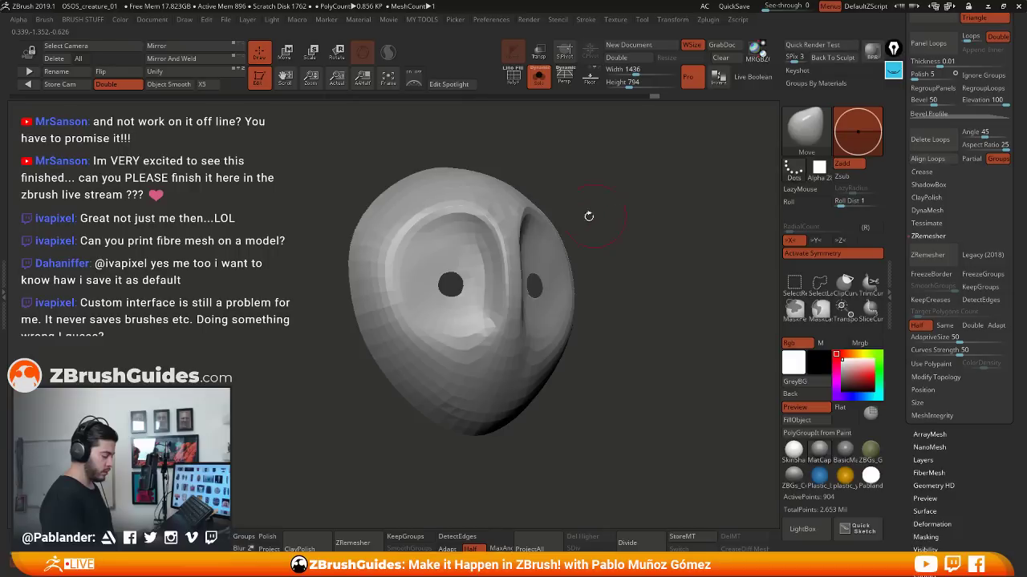
right_drag(470, 243, 598, 236)
shift+drag(548, 248, 567, 256)
right_drag(572, 255, 481, 254)
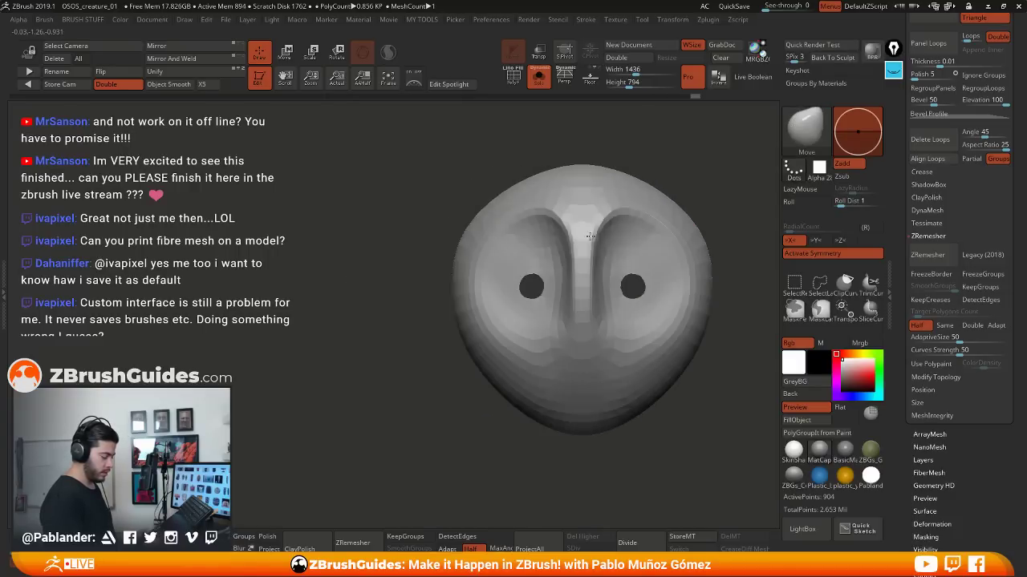
alt+right_drag(620, 284, 553, 263)
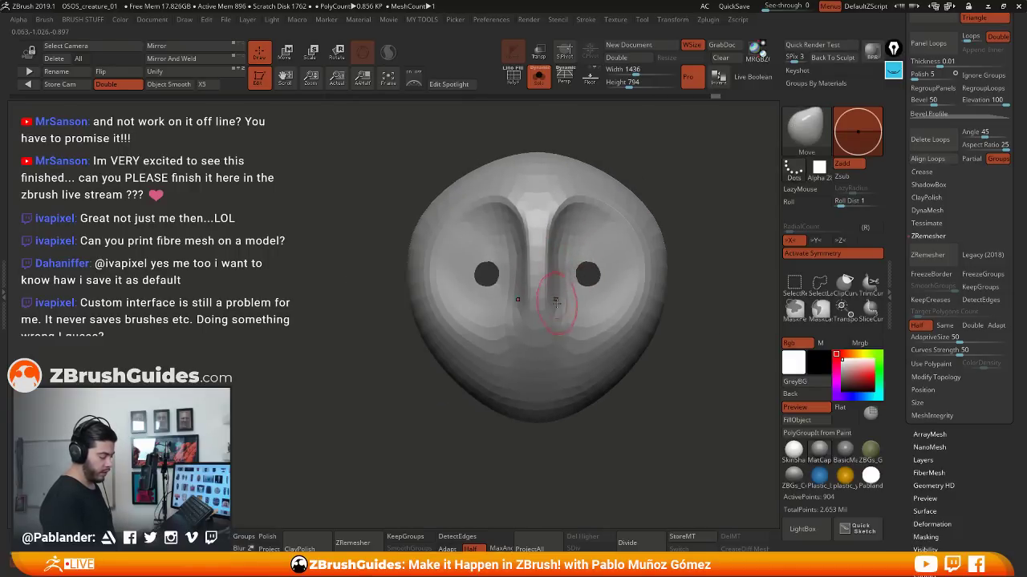
alt+right_drag(556, 301, 525, 305)
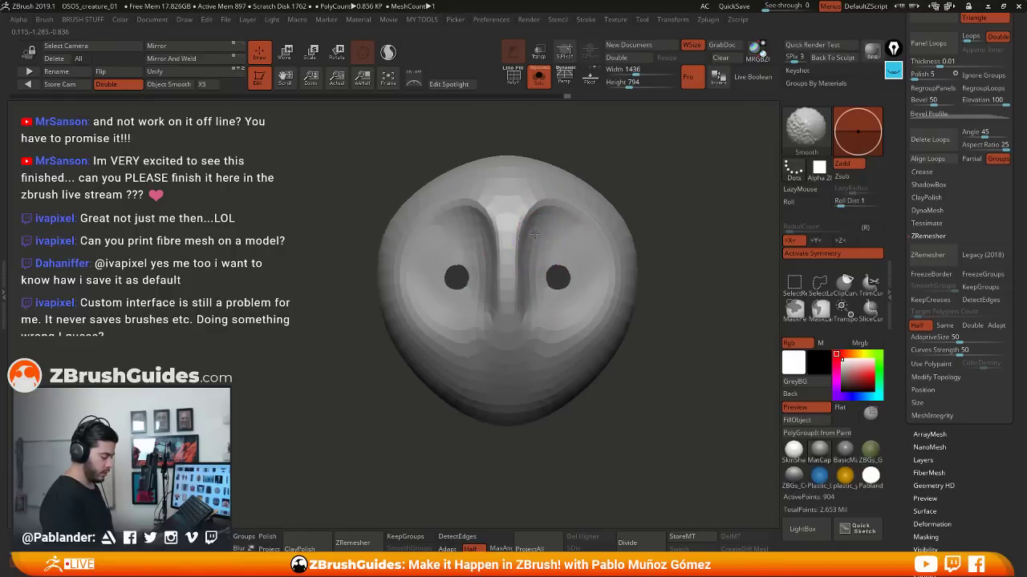
alt+right_drag(538, 324, 510, 332)
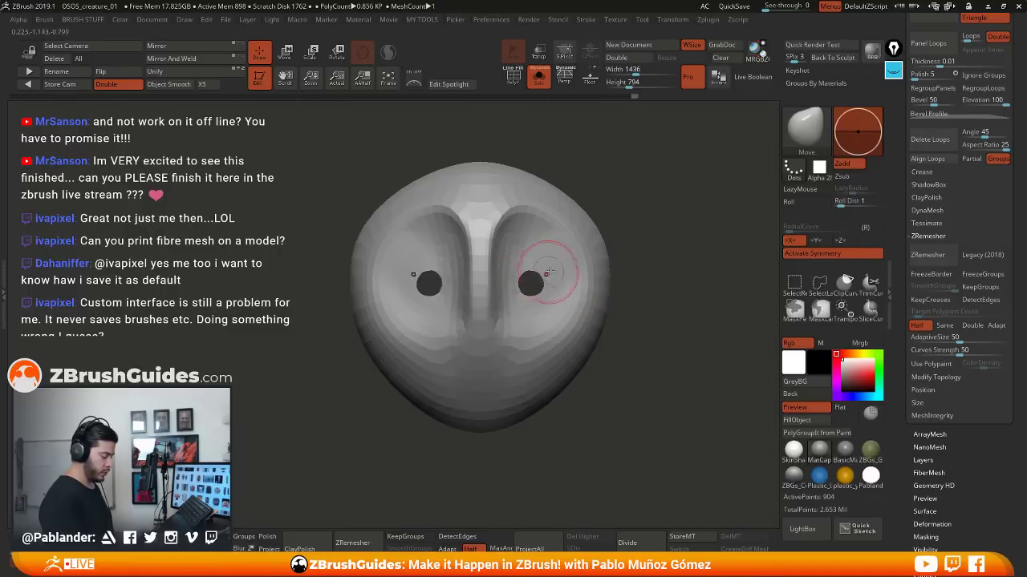
Show the wireframe again and examine the mask's edge flow around the nose and eye holes
key(shift+f)
right_drag(653, 222, 653, 254)
ctrl+right_drag(661, 349, 671, 387)
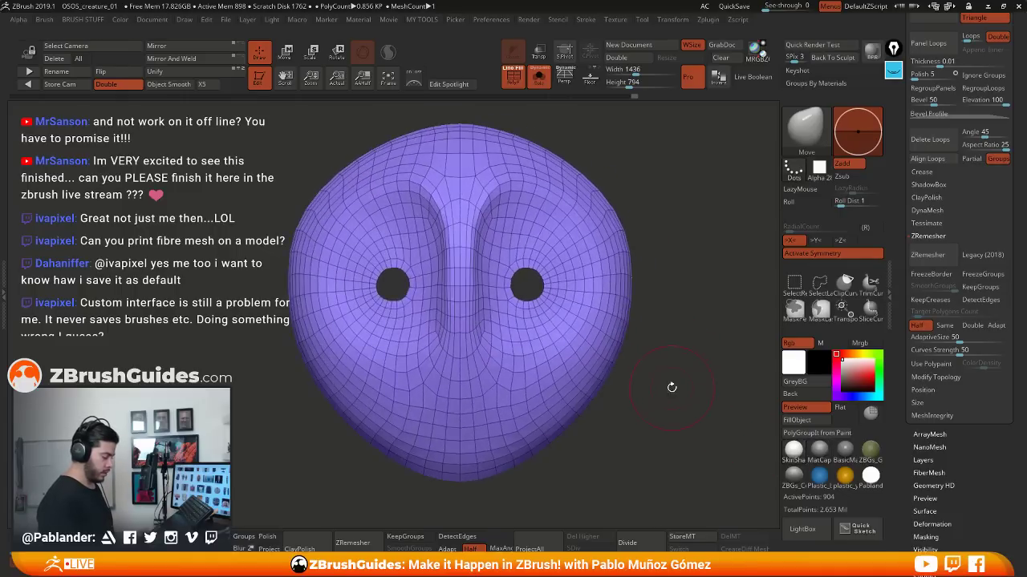
right_click(663, 281)
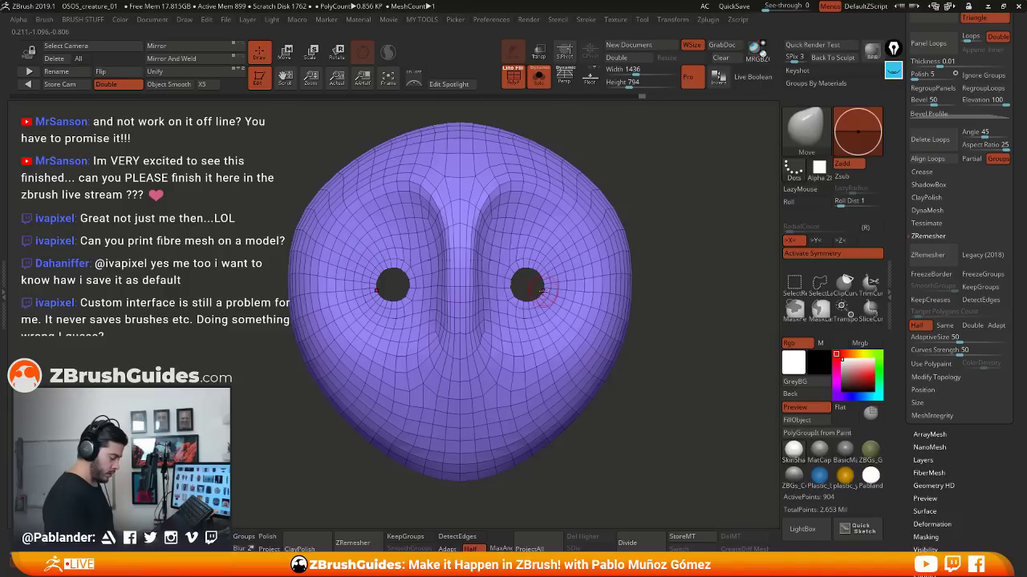
mouse_move(658, 348)
ctrl+right_down()
mouse_move(668, 355)
mouse_move(651, 342)
ctrl+right_up()
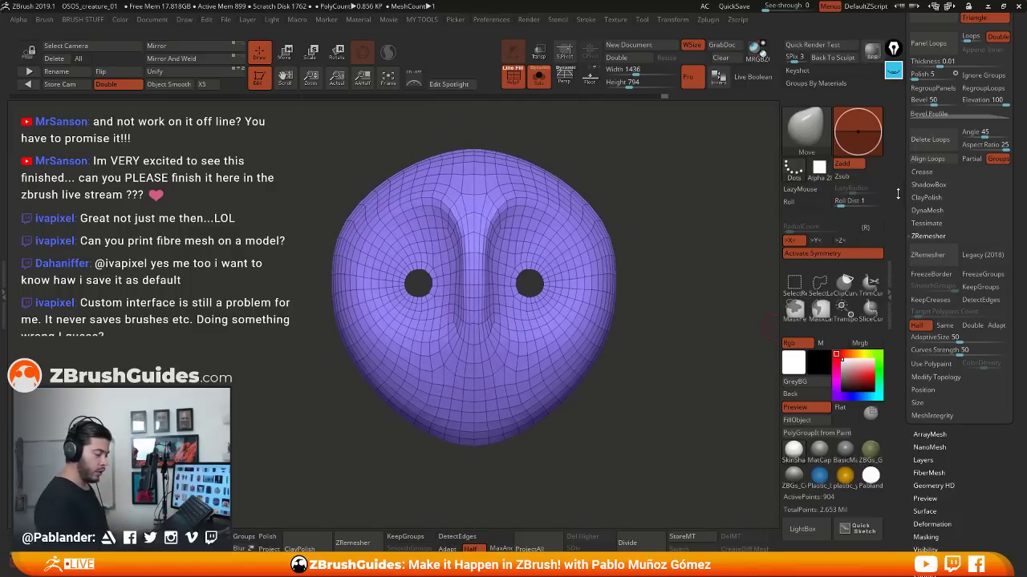
Duplicate the mask subtool Skin_ZSphere_5 and move the original into the OR folder as a backup
scroll(895, 341, up, 10)
scroll(895, 341, up, 5)
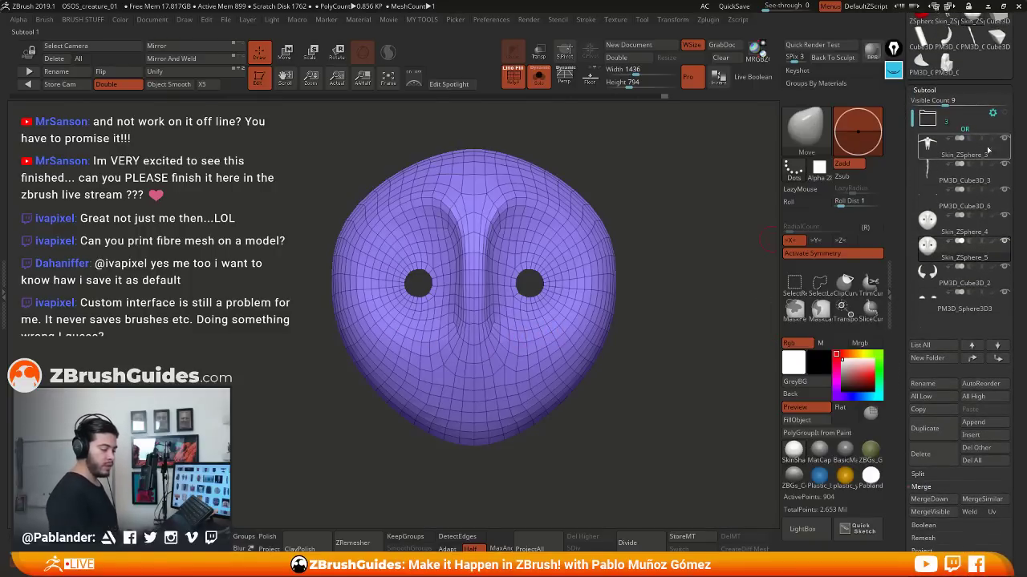
mouse_move(940, 120)
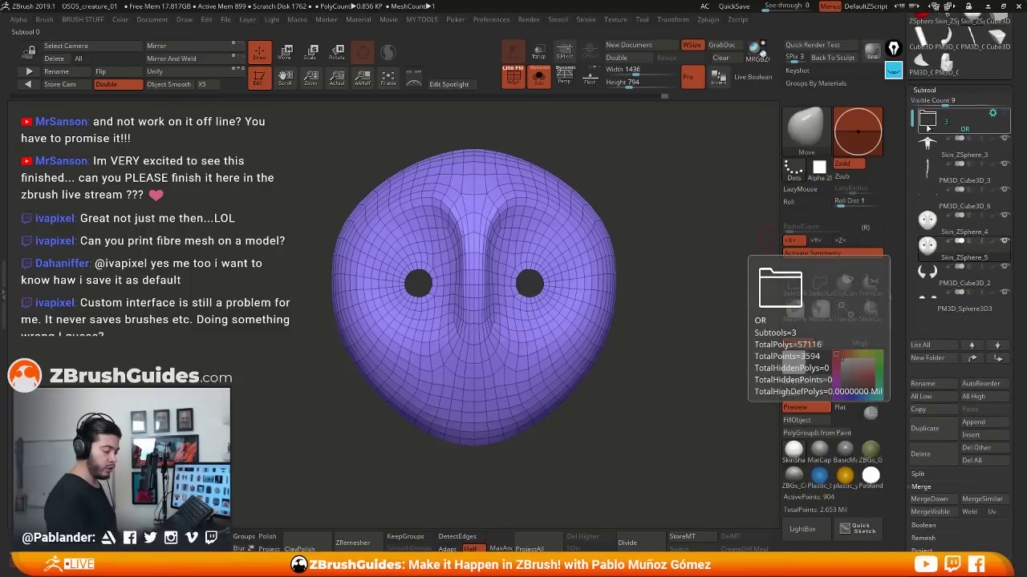
click(934, 431)
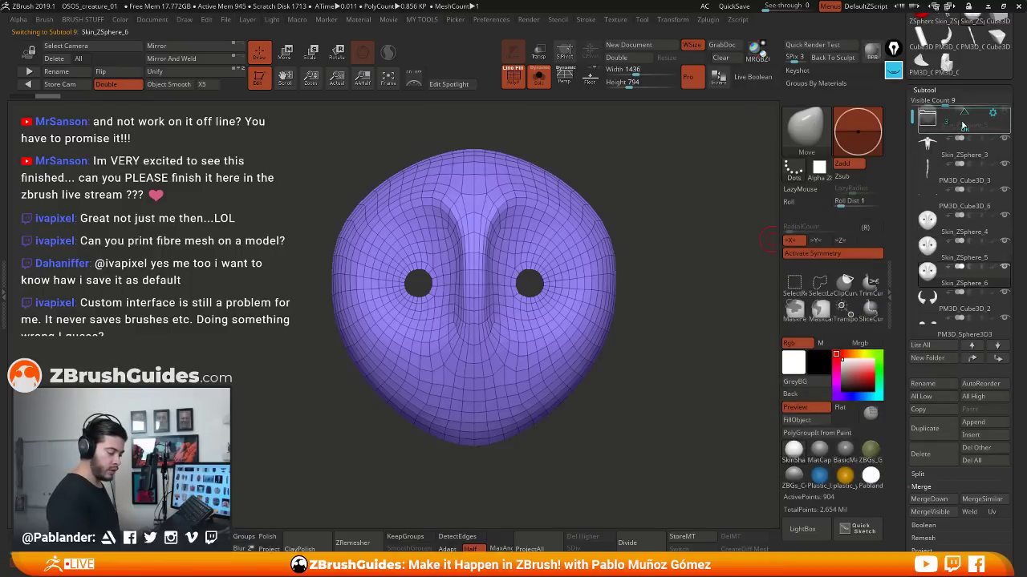
drag(963, 125, 964, 125)
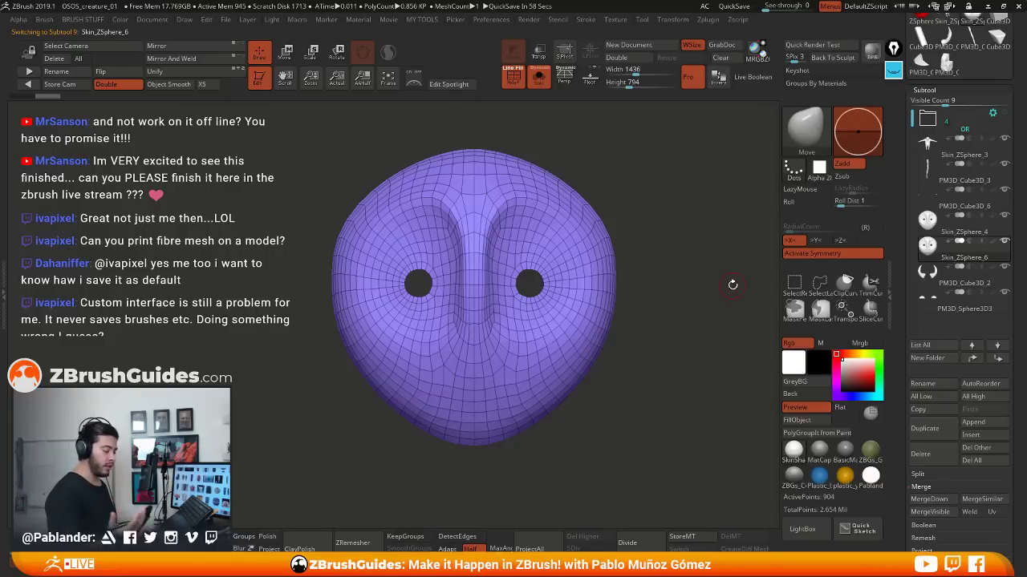
drag(634, 323, 639, 332)
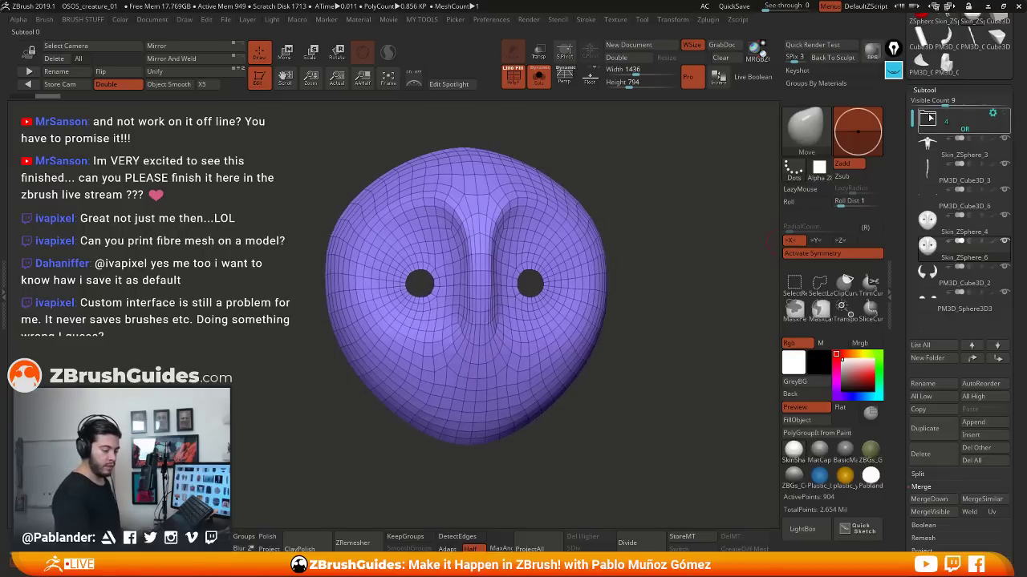
Expand the OR folder, review the backup subtools inside it, and collapse it
click(931, 120)
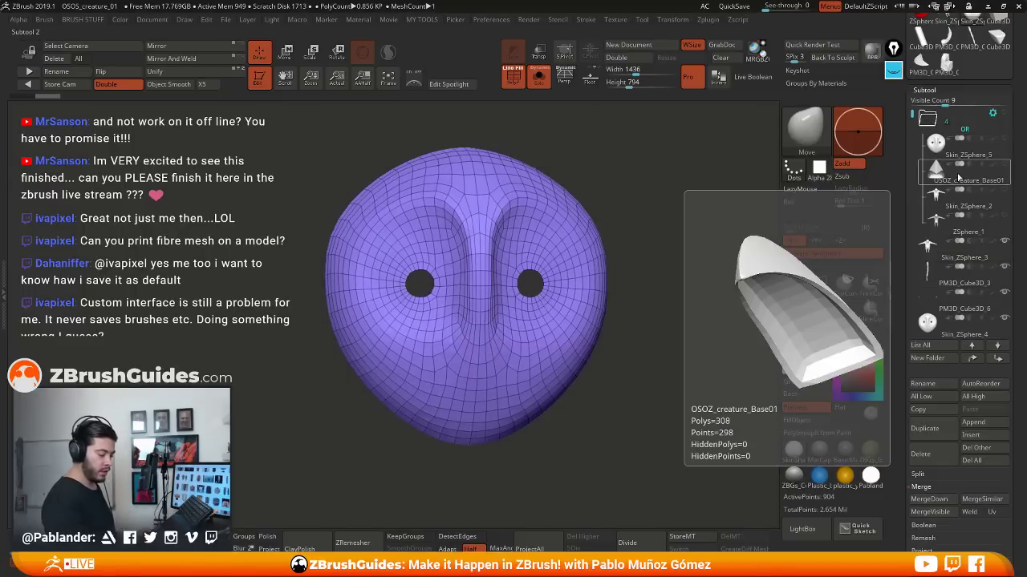
mouse_move(952, 233)
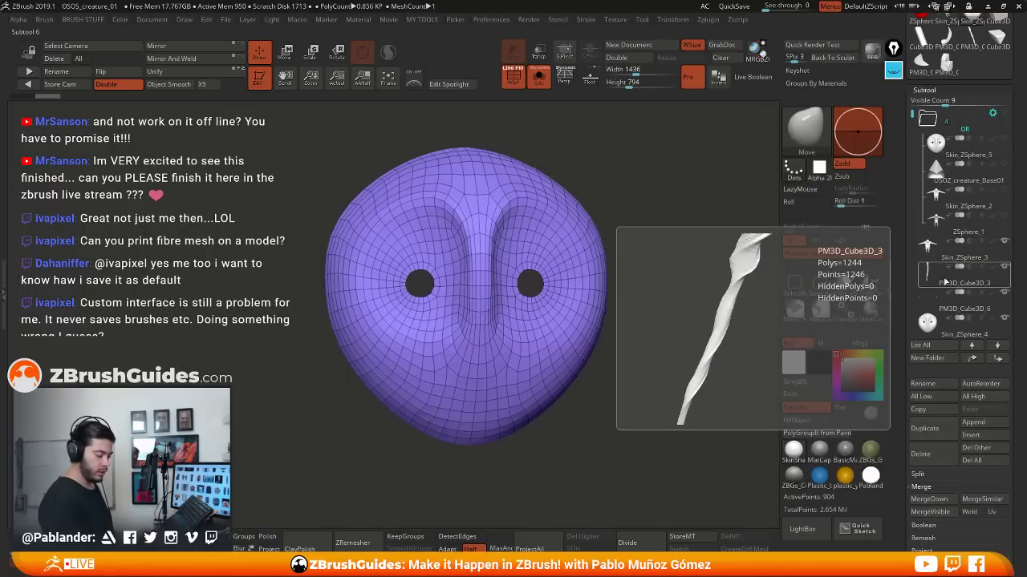
click(941, 119)
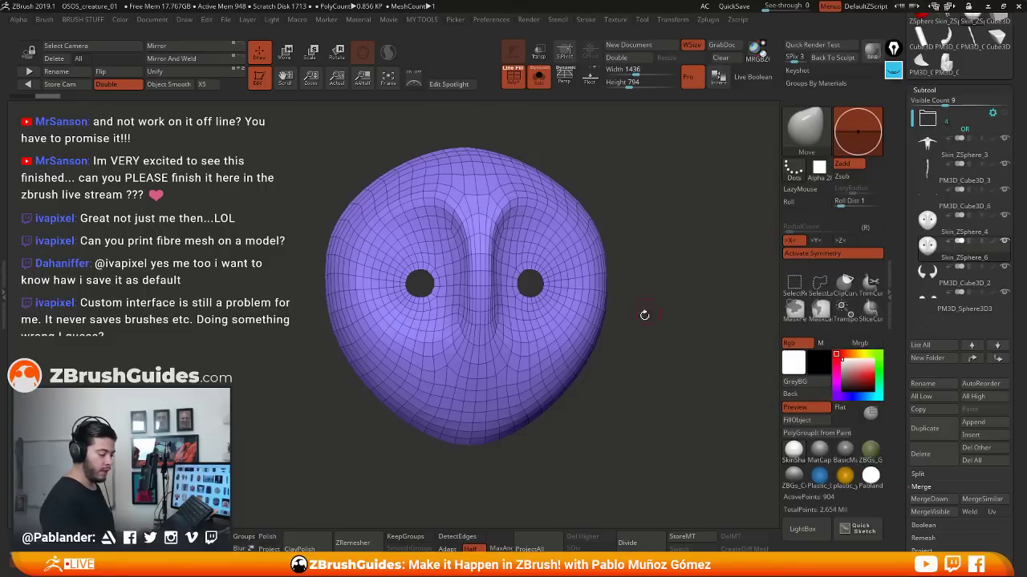
Hide the polygon loop around the mask's eye sockets with SelectLasso and apply Auto Groups to the separated parts
drag(653, 341, 676, 349)
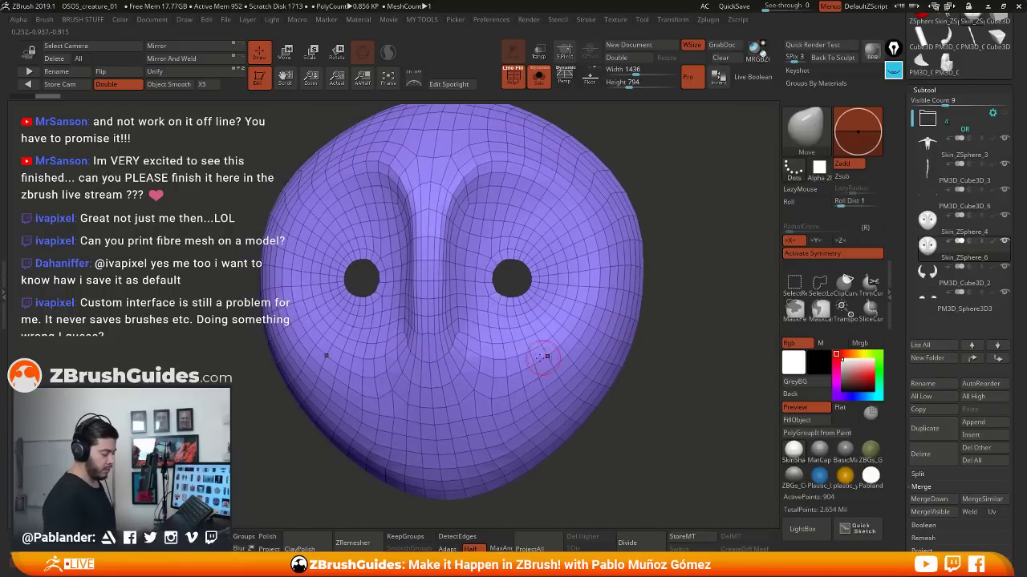
alt+drag(673, 313, 667, 303)
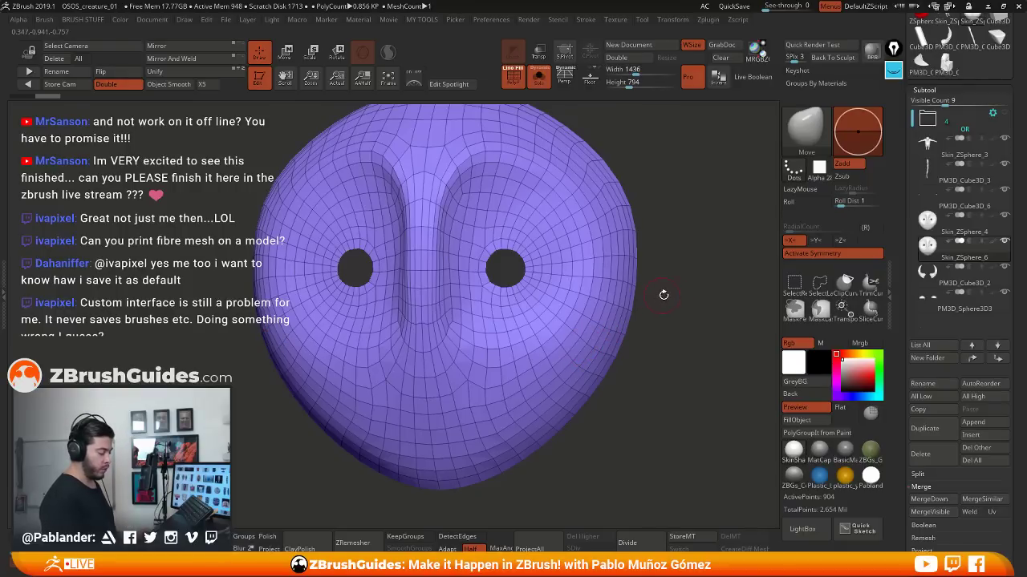
mouse_move(664, 296)
mouse_down()
mouse_move(679, 289)
mouse_move(639, 292)
mouse_move(652, 273)
mouse_move(649, 285)
mouse_up()
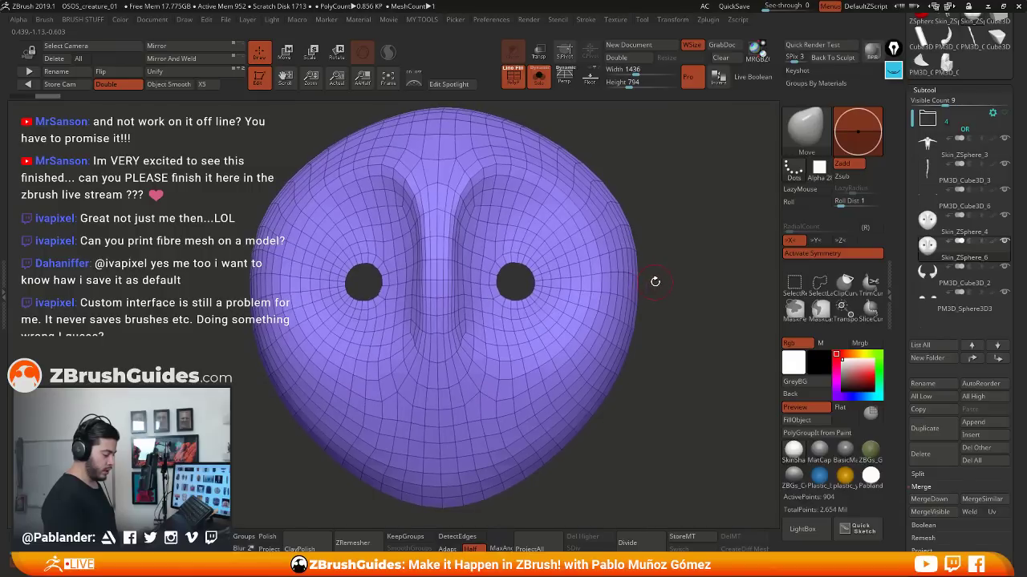
click(815, 292)
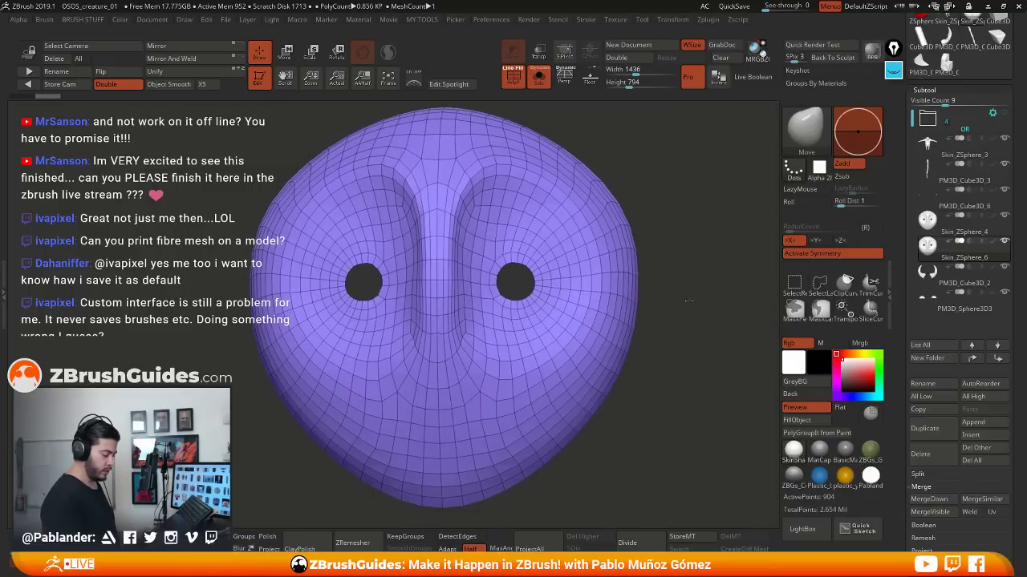
ctrl+shift+click(511, 170)
mouse_move(704, 239)
mouse_down()
mouse_move(679, 241)
mouse_move(692, 242)
mouse_up()
key(space)
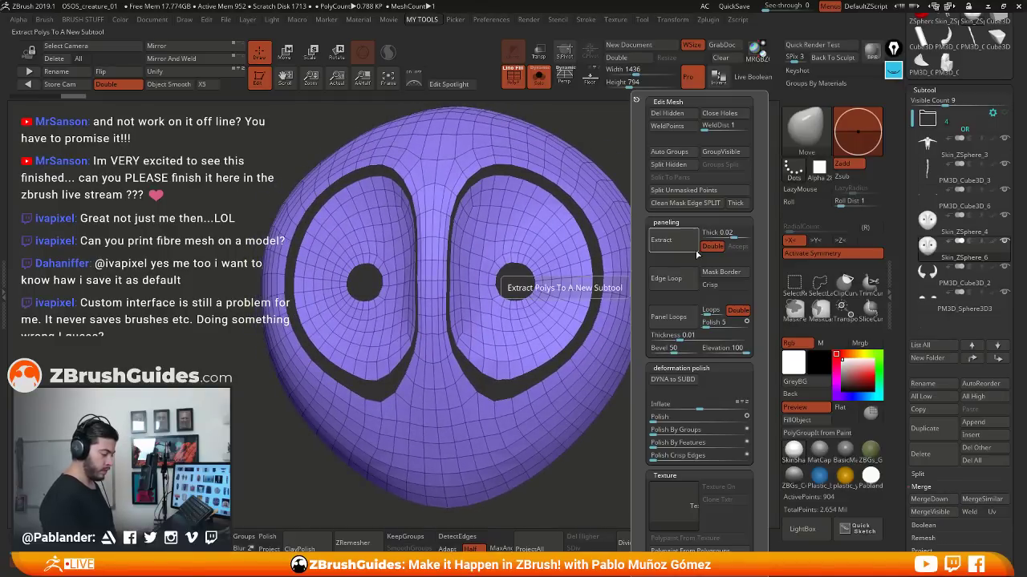
click(677, 151)
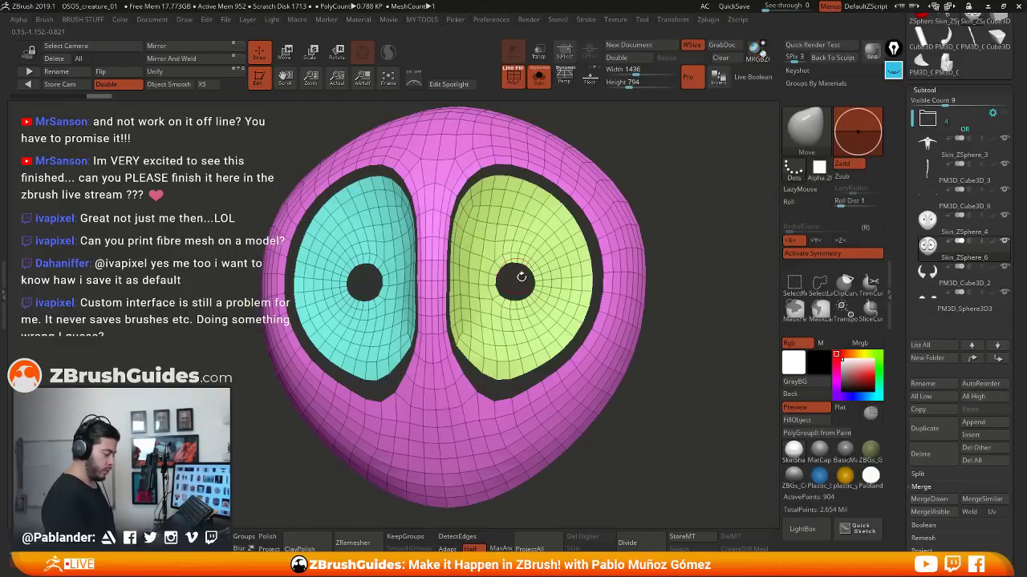
Hide the outer polygon loop around the mask's face and both eye-socket polygroups, and switch to SelectLasso
drag(687, 267, 661, 270)
mouse_move(672, 270)
mouse_down()
mouse_move(683, 272)
mouse_move(626, 243)
mouse_move(688, 231)
mouse_up()
key(ctrl+shift)
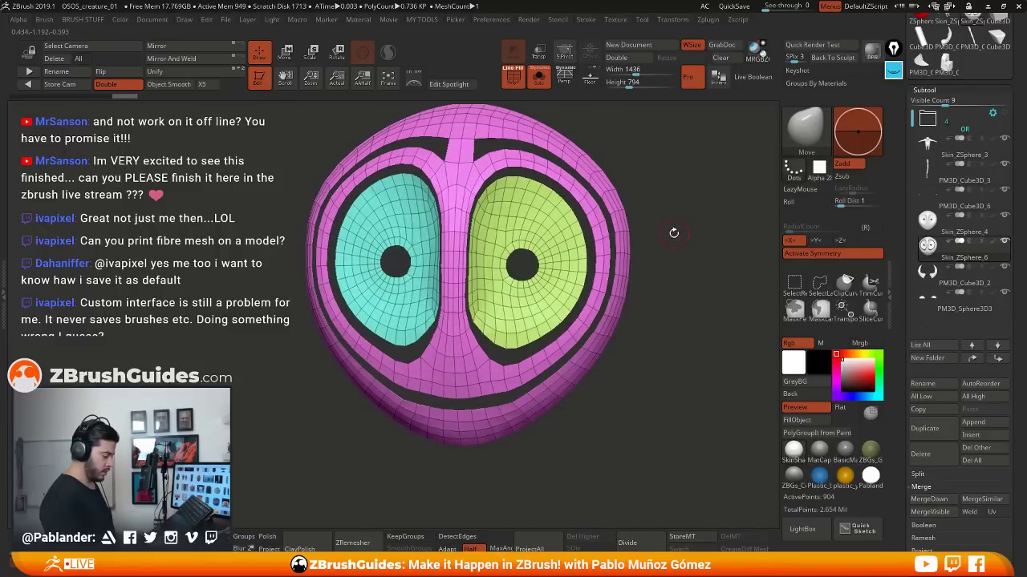
click(794, 285)
ctrl+shift+click(532, 286)
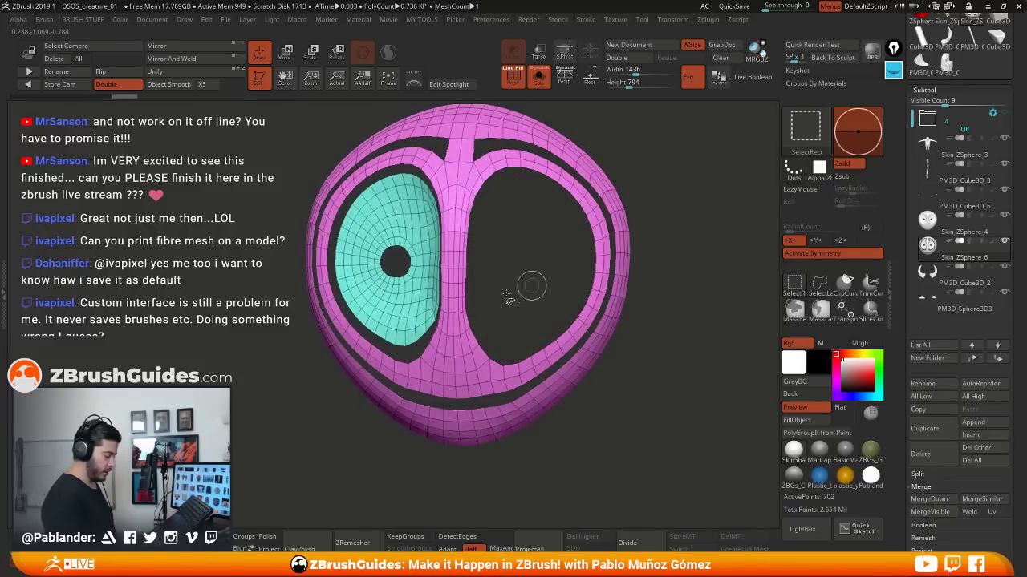
ctrl+shift+click(414, 310)
mouse_move(659, 302)
mouse_down()
mouse_move(678, 273)
mouse_move(642, 246)
mouse_up()
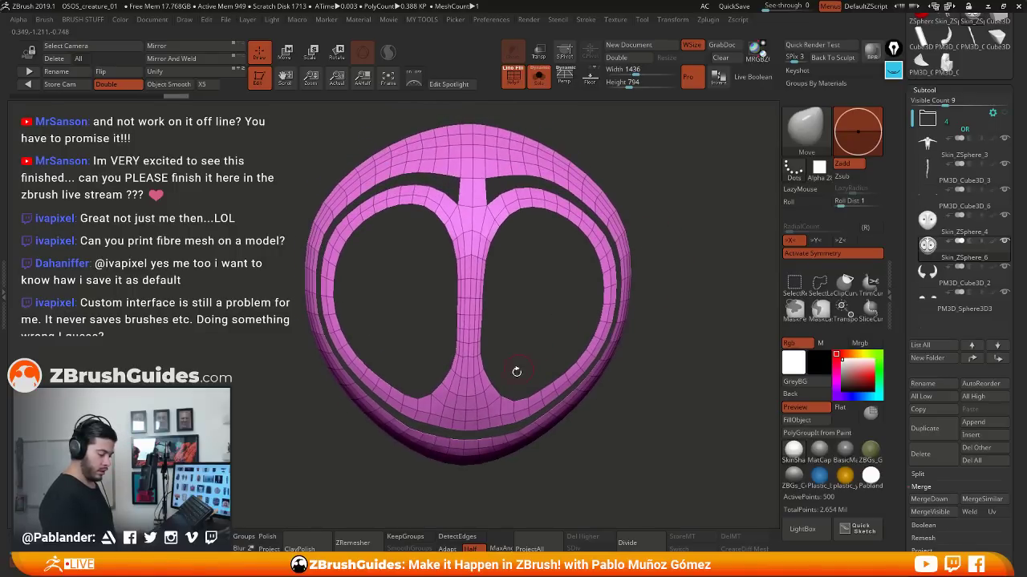
click(819, 282)
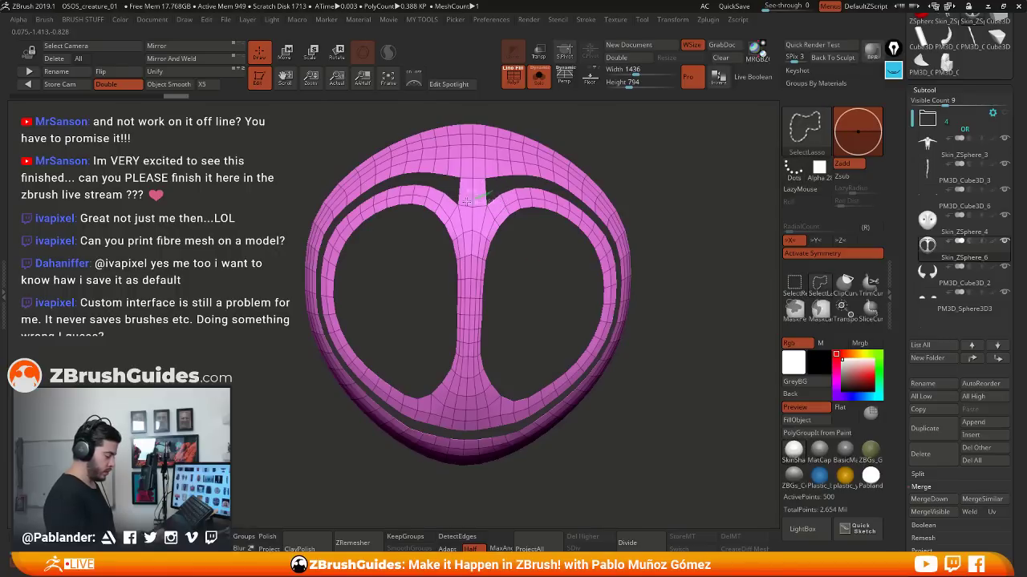
ctrl+alt+shift+drag(496, 175, 499, 178)
key(ctrl+z)
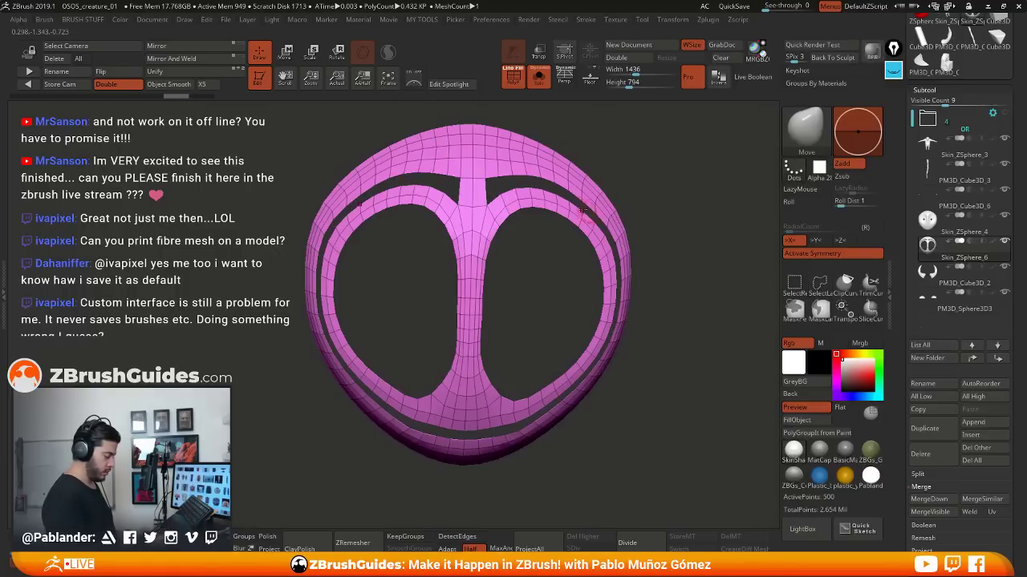
mouse_move(436, 154)
ctrl+alt+shift+mouse_down()
mouse_move(472, 202)
mouse_move(511, 166)
ctrl+alt+shift+mouse_up()
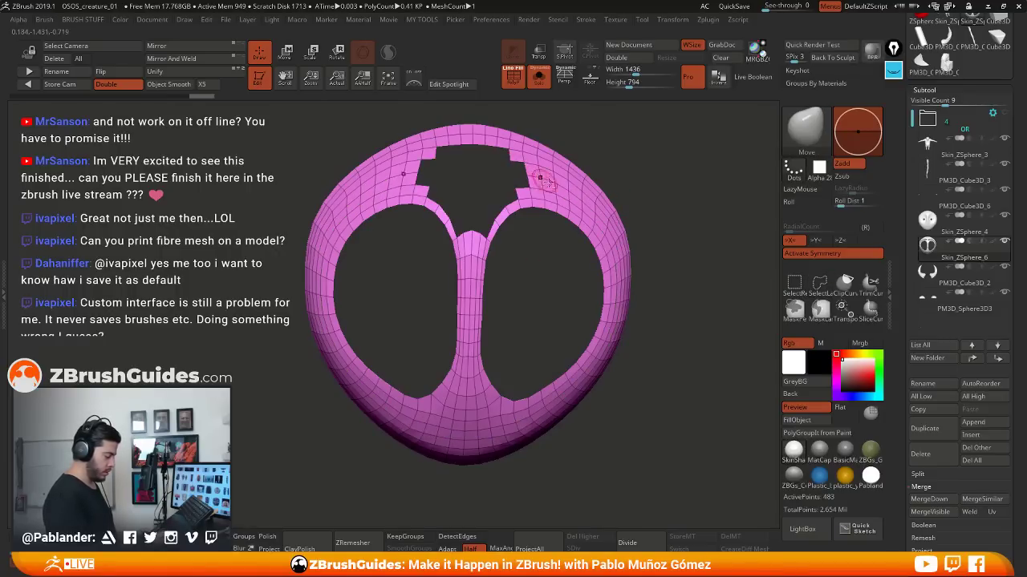
key(ctrl+z)
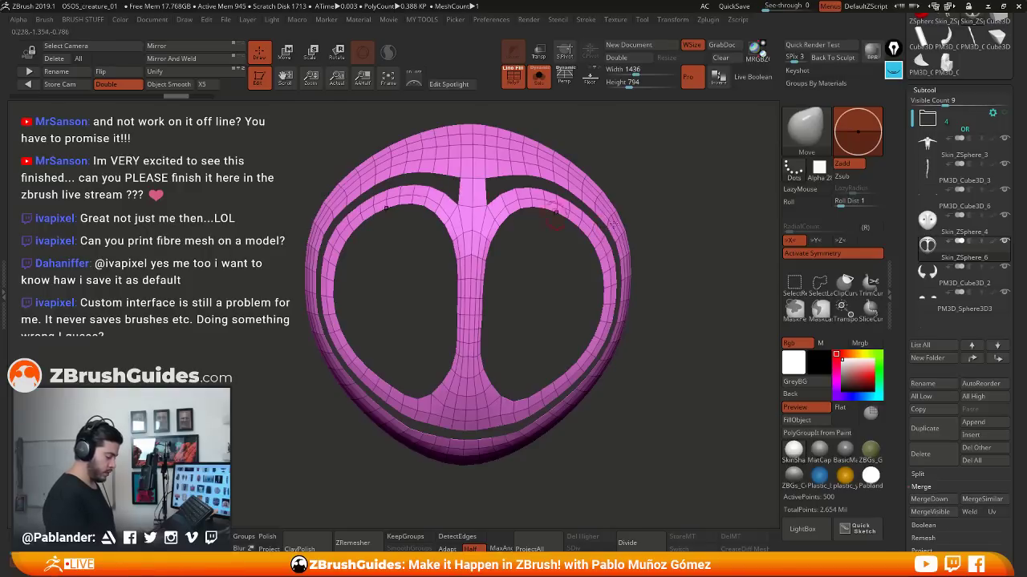
Turn off symmetry, hide the polygons joining the nose bridge to the forehead, and apply Auto Groups to the separated parts
click(792, 253)
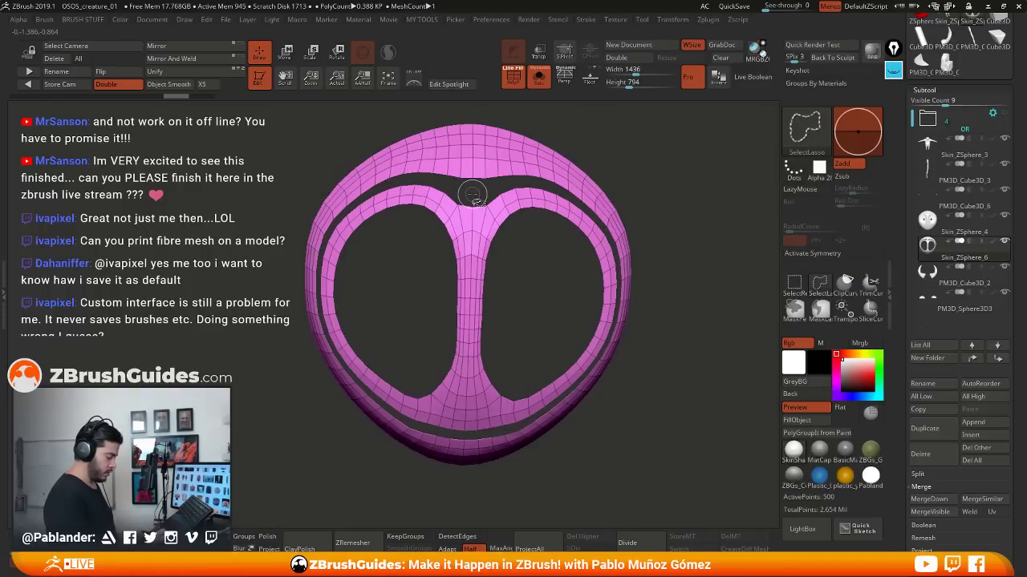
drag(634, 244, 672, 305)
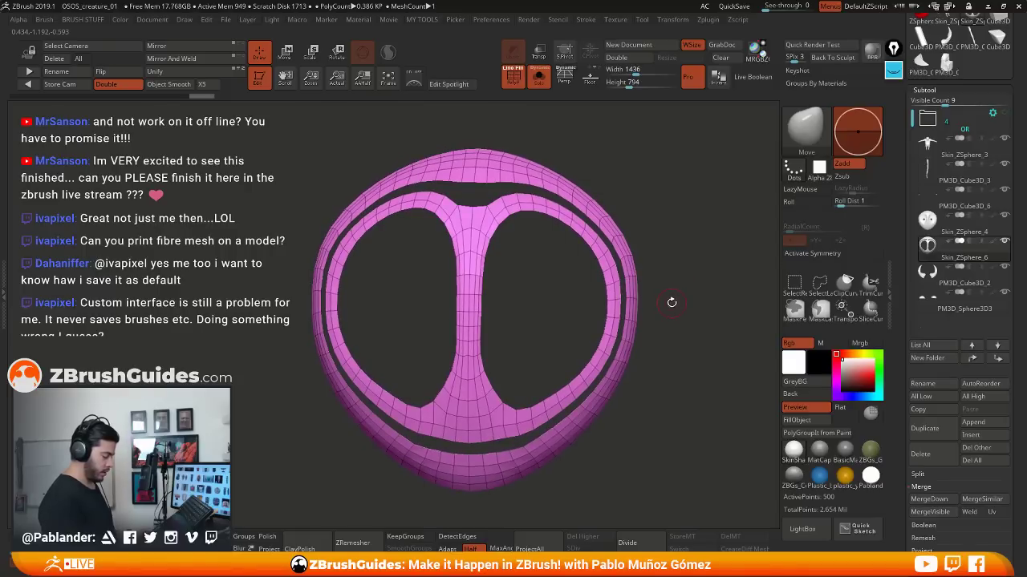
key(m)
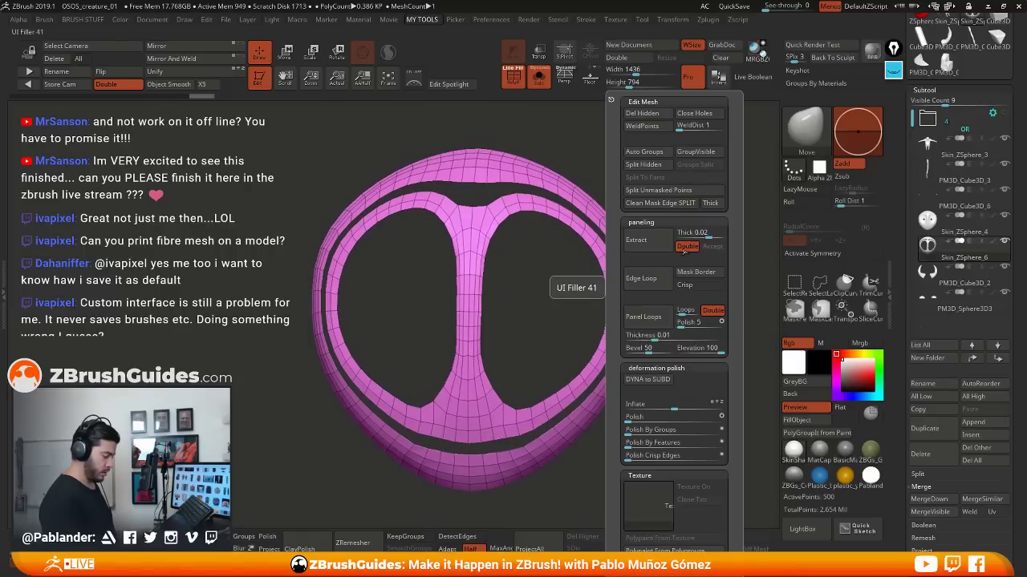
click(655, 154)
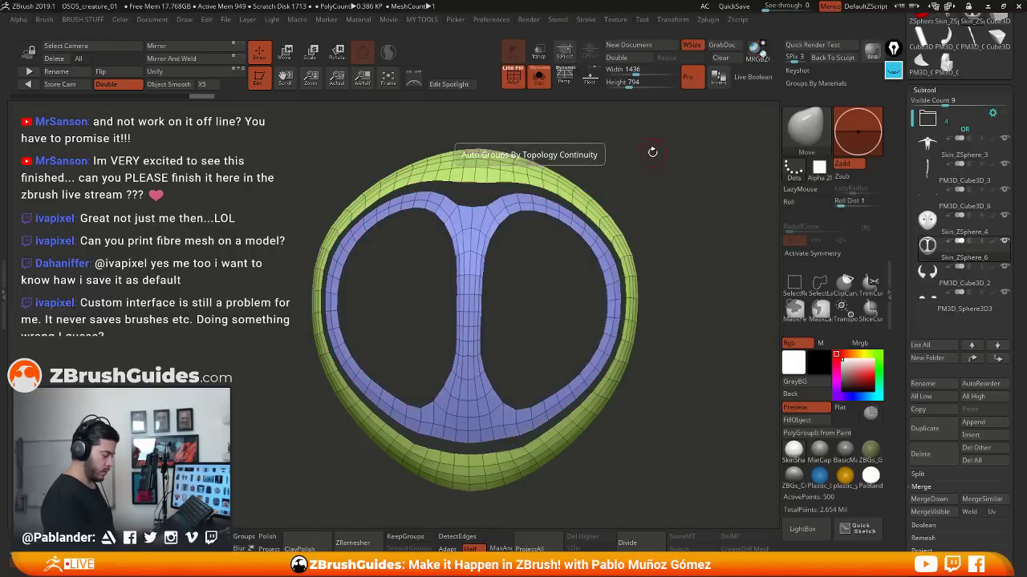
ctrl+shift+click(685, 285)
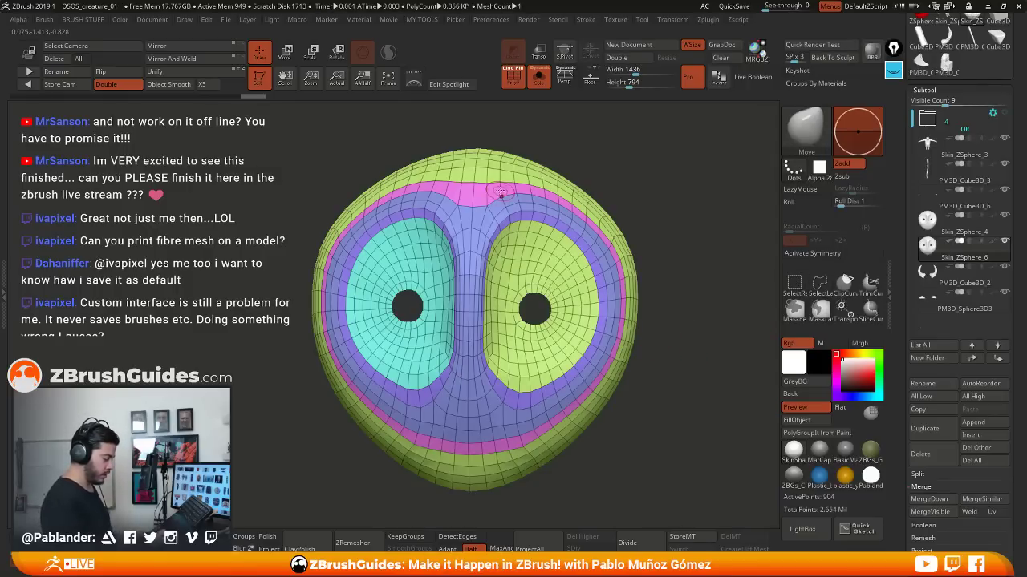
Isolate the mask's outer shell and the pink loop bordering it, and combine them into one polygroup
drag(615, 202, 643, 211)
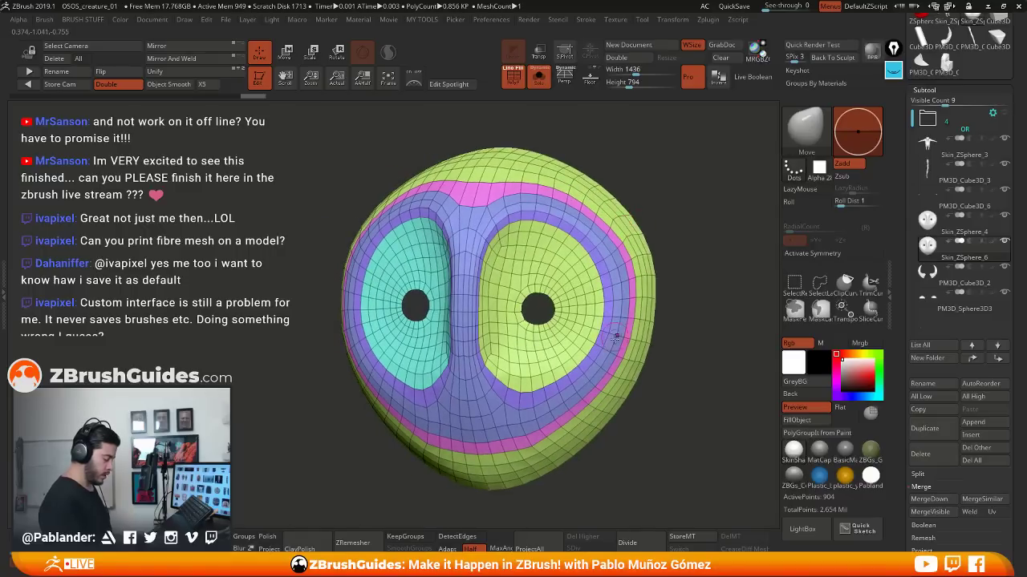
ctrl+shift+click(626, 363)
ctrl+shift+click(681, 331)
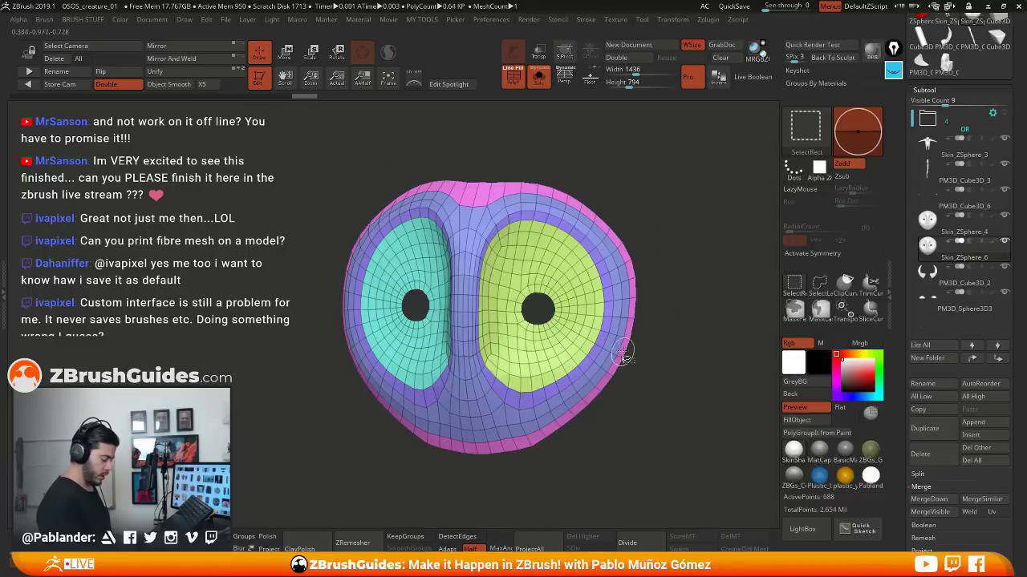
ctrl+shift+click(625, 356)
ctrl+shift+click(659, 377)
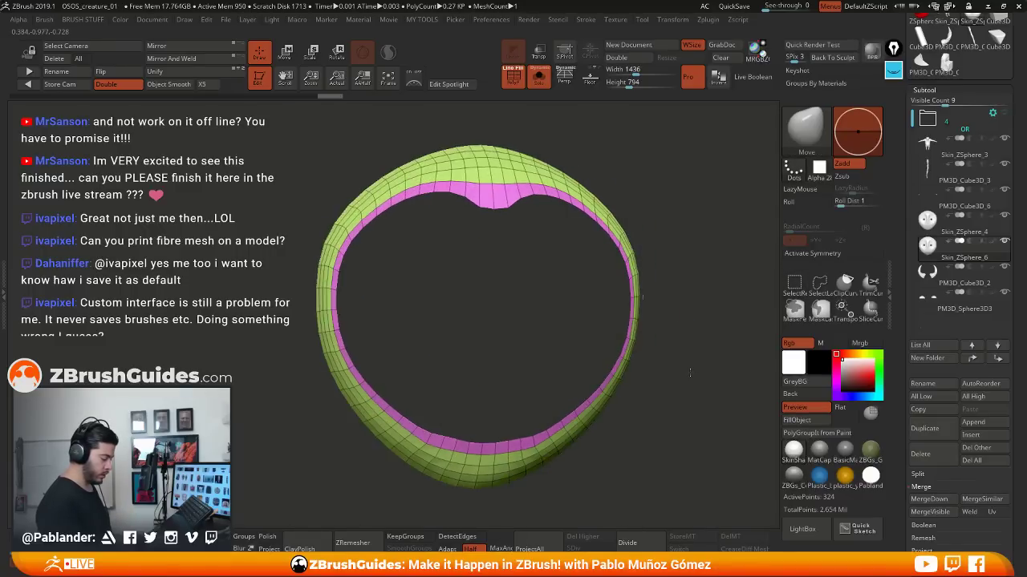
drag(689, 372, 682, 367)
key(ctrl+w)
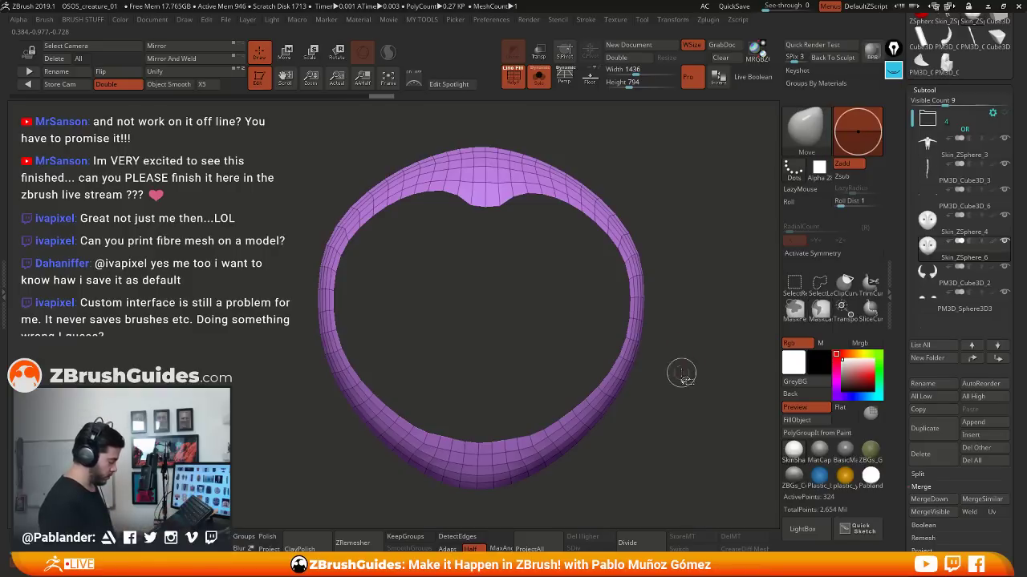
ctrl+shift+click(682, 374)
Isolate both eye sockets with their surrounding loops and combine them into one polygroup
key(ctrl+shift)
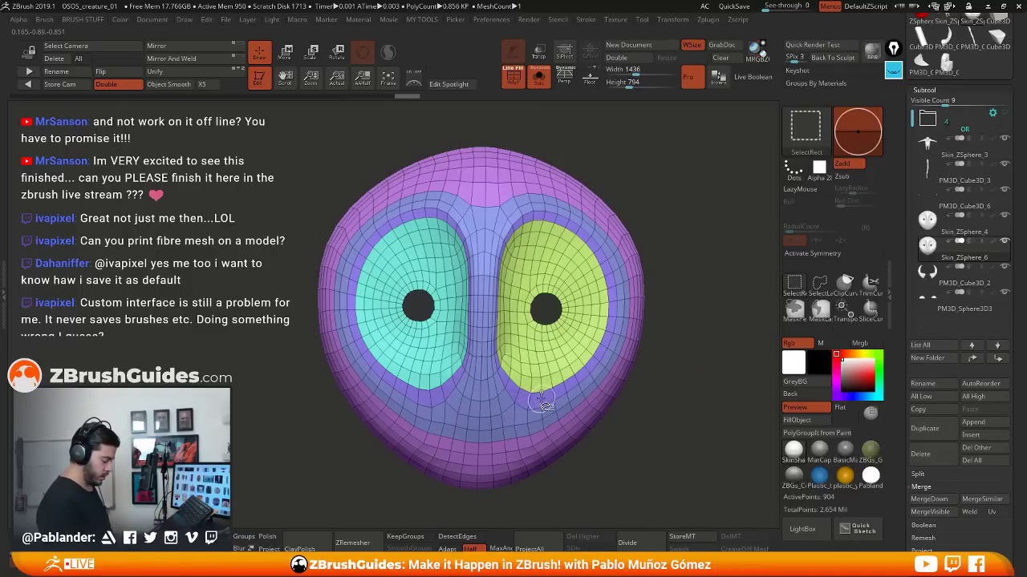
ctrl+shift+click(545, 405)
ctrl+shift+click(628, 397)
ctrl+shift+click(450, 346)
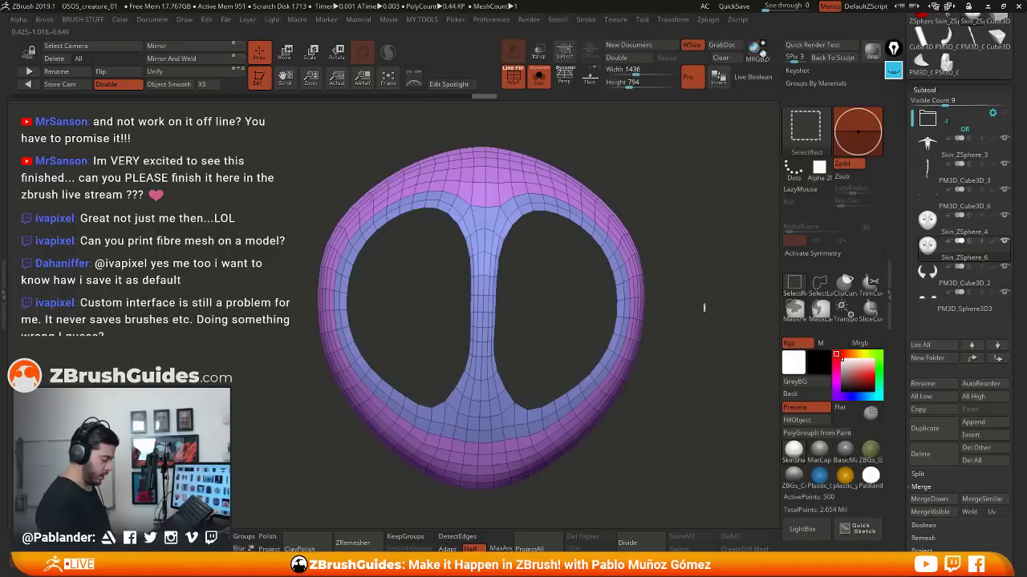
ctrl+shift+drag(704, 307, 669, 350)
key(shift+f)
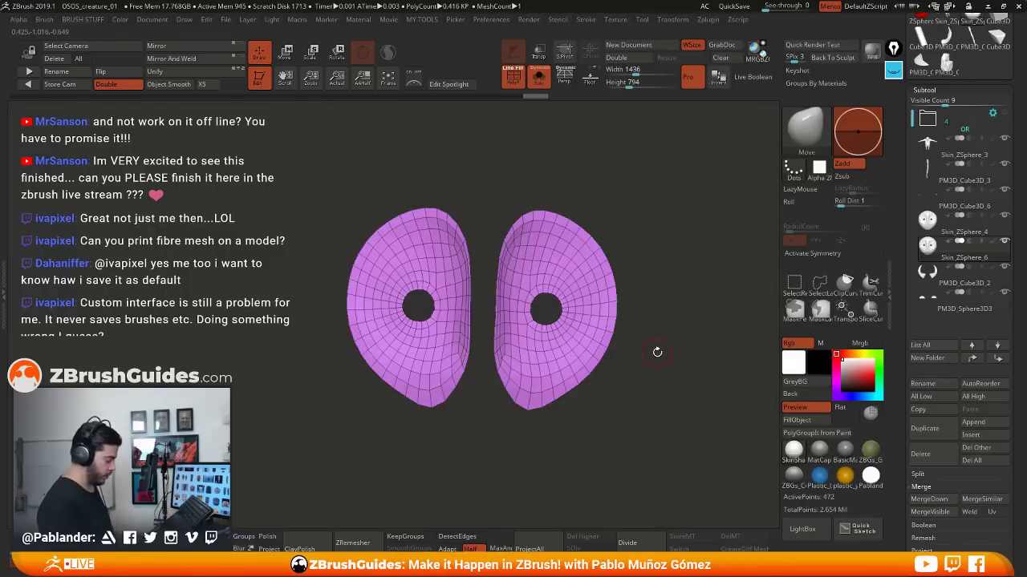
key(ctrl+w)
key(ctrl+w)
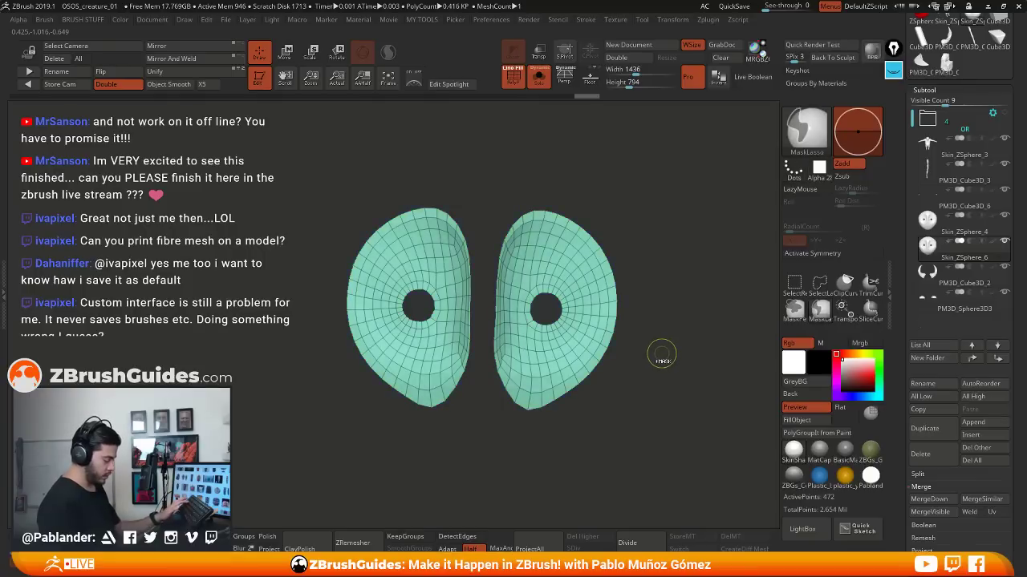
ctrl+shift+click(656, 353)
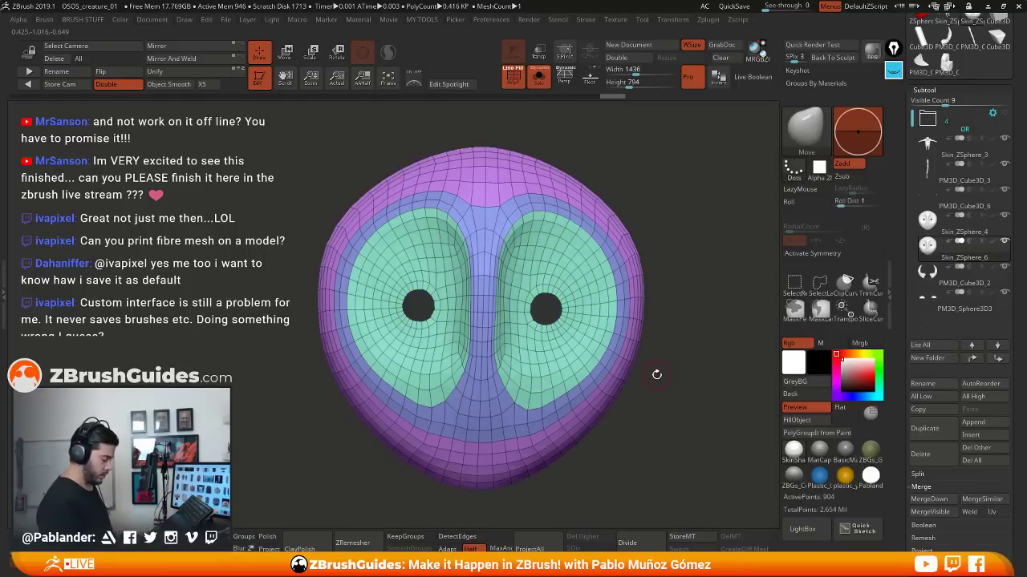
Isolate the nose bridge and eye-frame part and regroup it until its polygroup color contrasts with the eye sockets
ctrl+shift+click(495, 420)
key(ctrl+w)
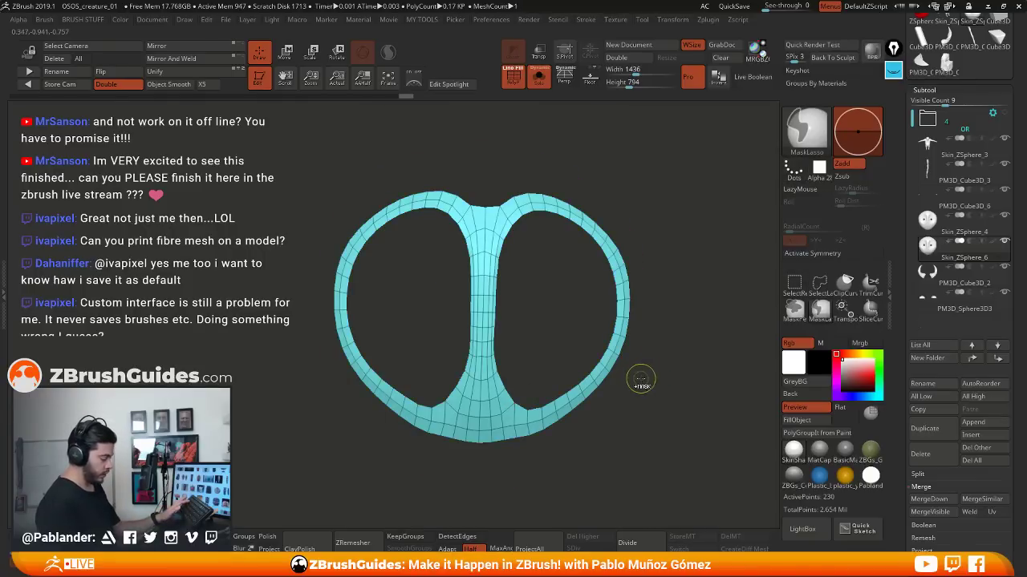
ctrl+shift+click(654, 379)
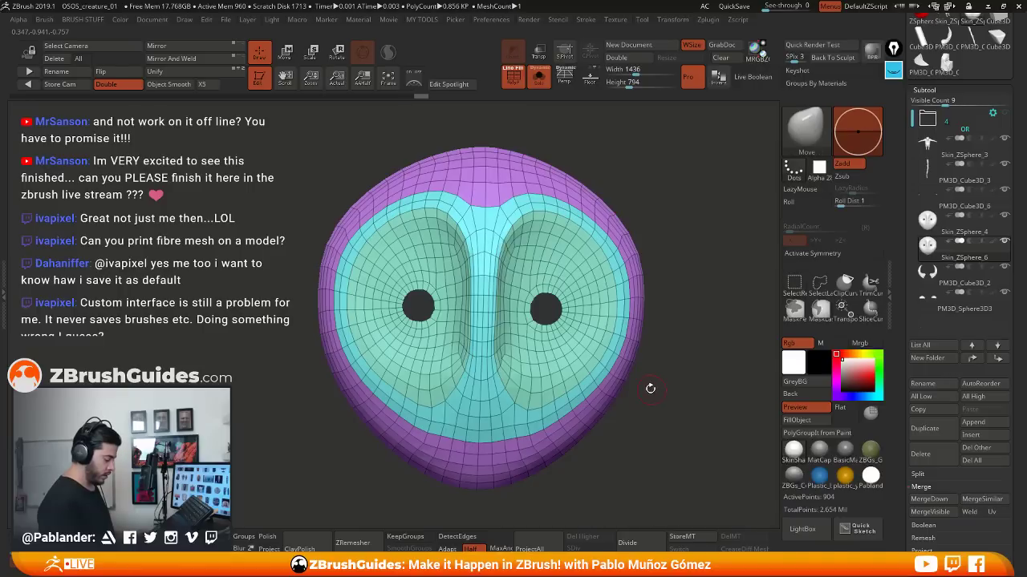
ctrl+shift+click(522, 405)
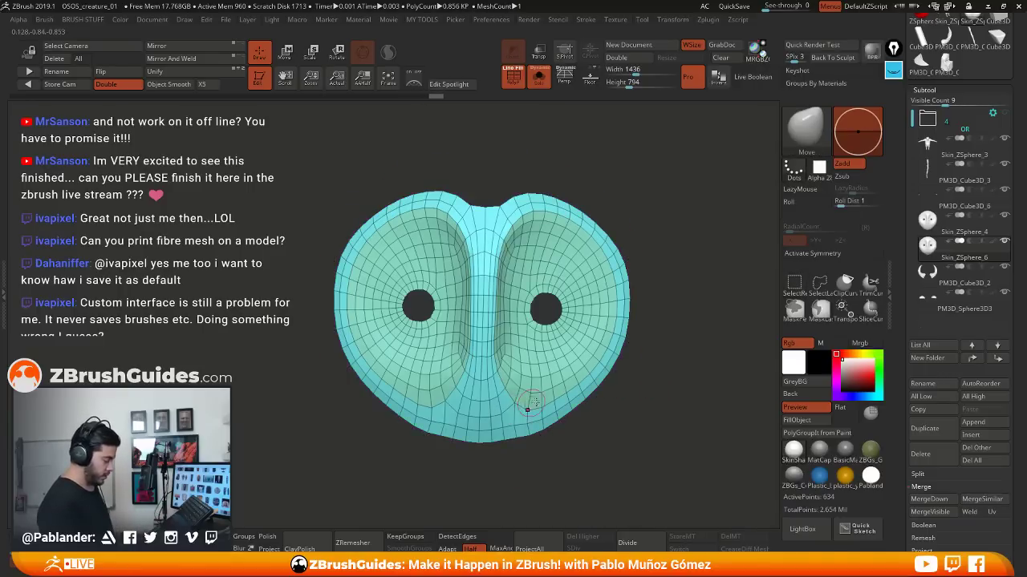
ctrl+shift+click(549, 360)
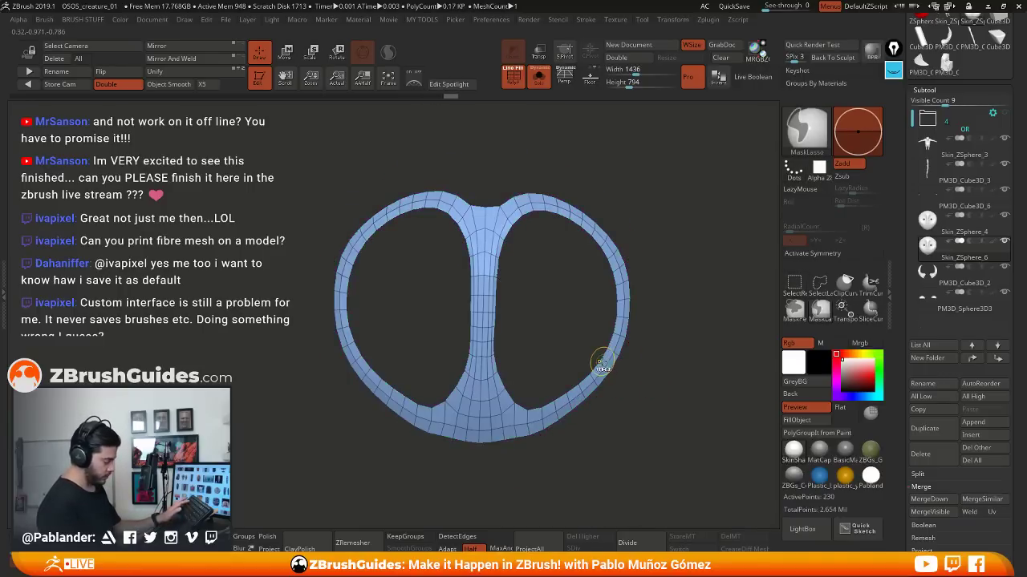
key(ctrl+w)
ctrl+shift+click(651, 384)
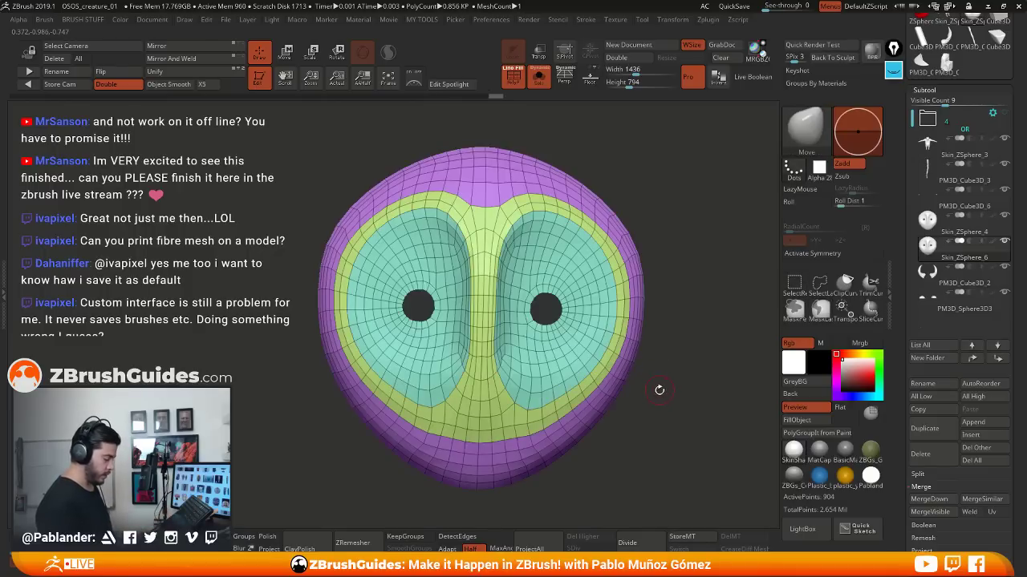
Duplicate the mask subtool Skin_ZSphere_6 and move Skin_ZSphere_4 into the OR folder as a backup
mouse_move(665, 390)
alt+mouse_down()
mouse_move(662, 353)
mouse_move(622, 341)
mouse_move(670, 339)
alt+mouse_up()
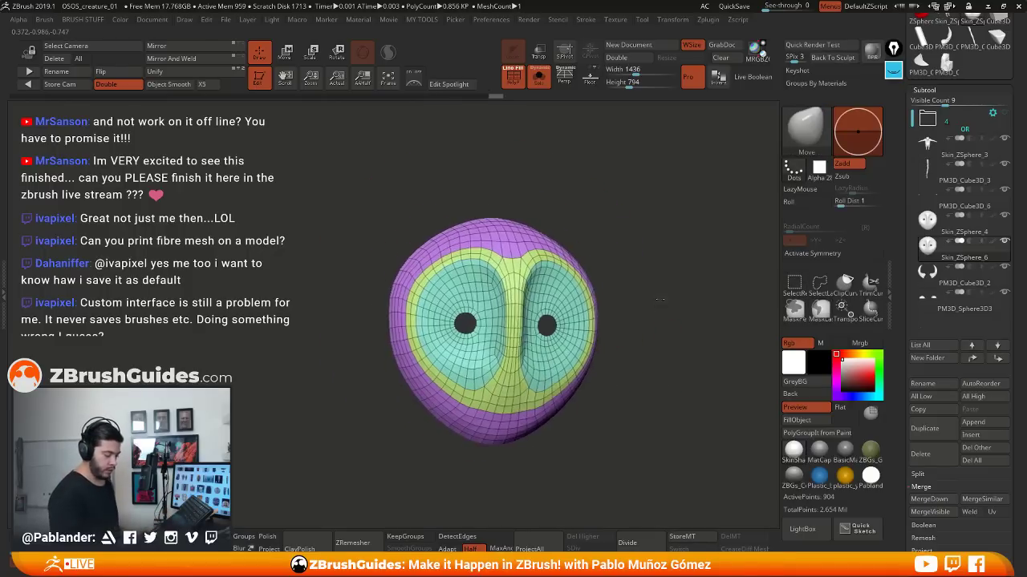
mouse_move(663, 296)
alt+mouse_down()
mouse_move(652, 303)
mouse_move(671, 291)
mouse_move(657, 303)
alt+mouse_up()
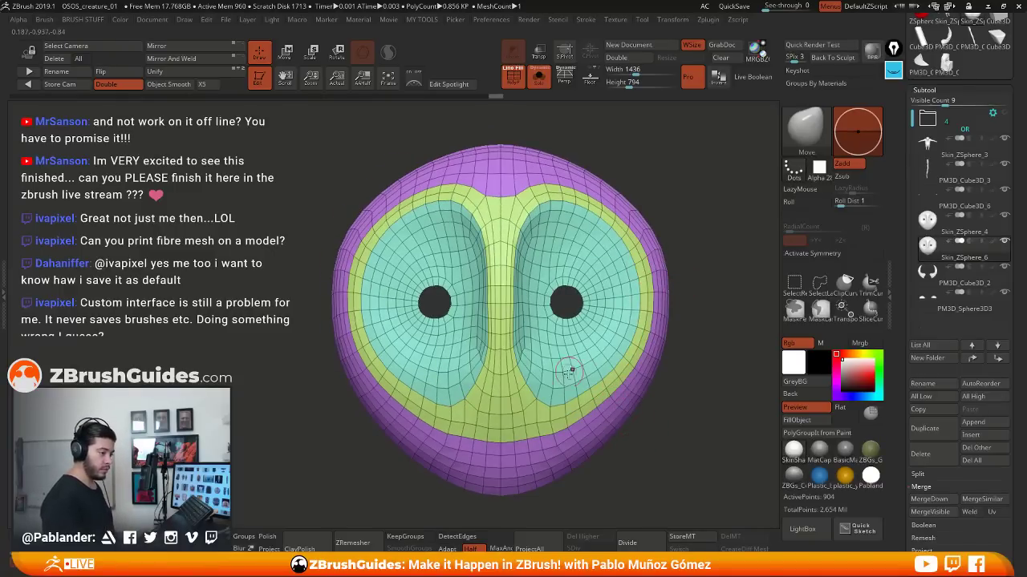
drag(679, 346, 697, 362)
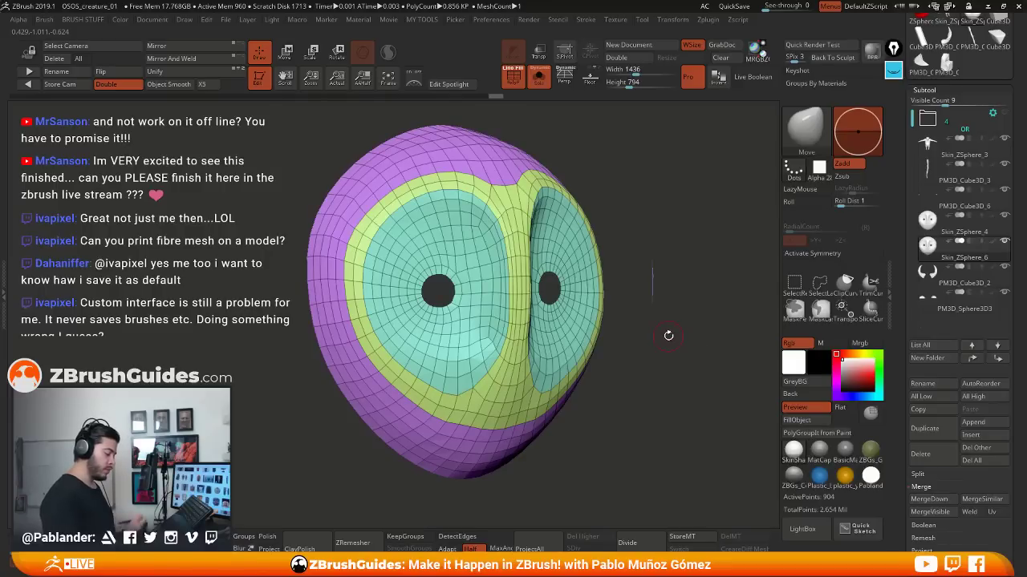
mouse_move(677, 286)
mouse_down()
mouse_move(664, 285)
mouse_move(674, 316)
mouse_move(682, 301)
mouse_move(672, 299)
mouse_up()
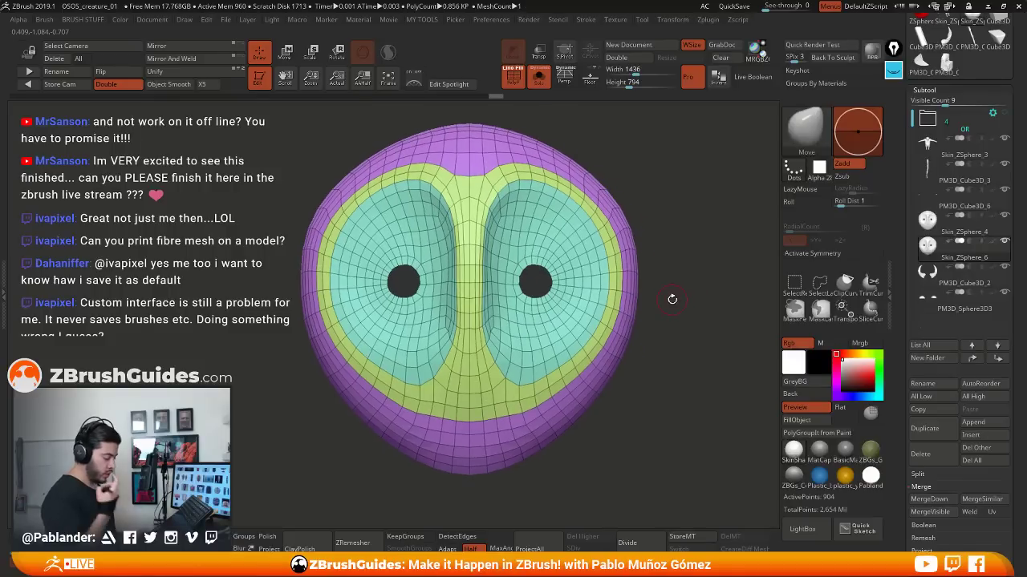
click(924, 428)
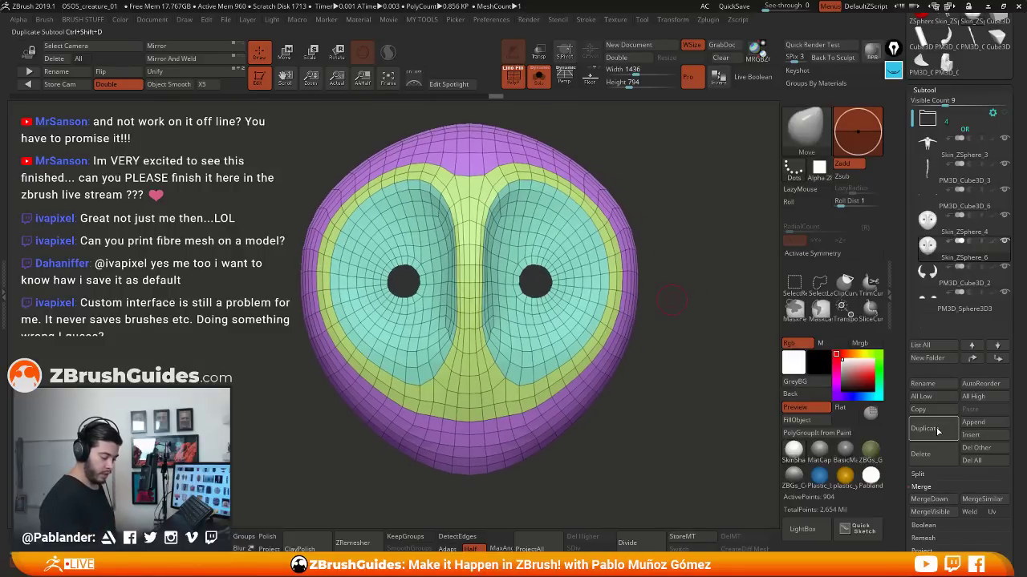
mouse_move(969, 263)
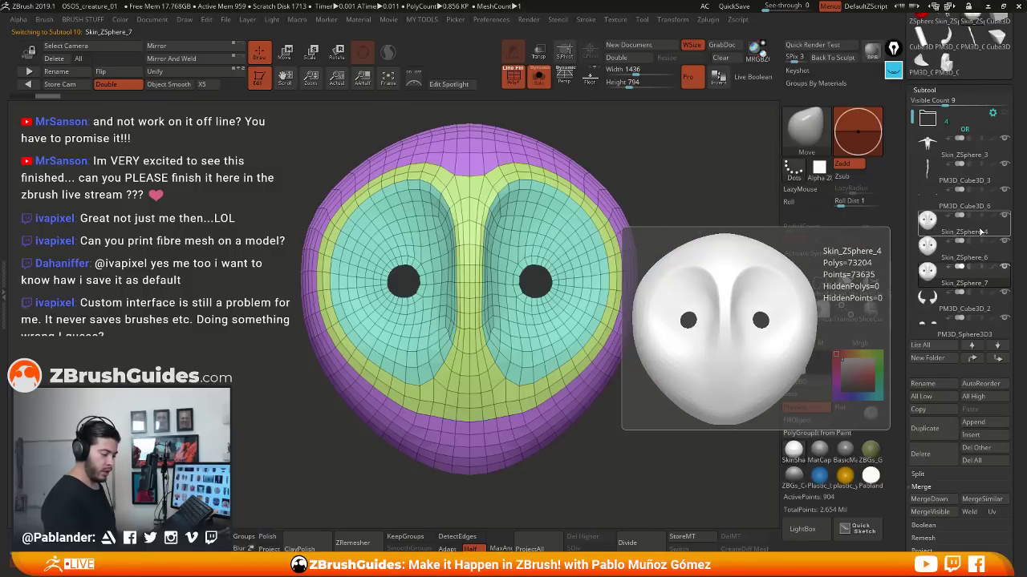
drag(980, 232, 977, 150)
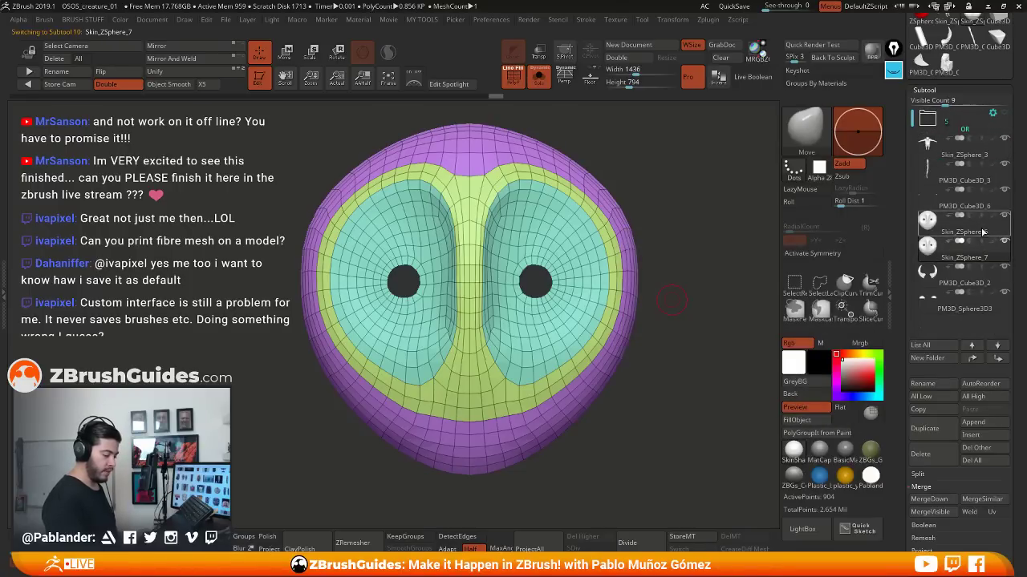
mouse_move(984, 233)
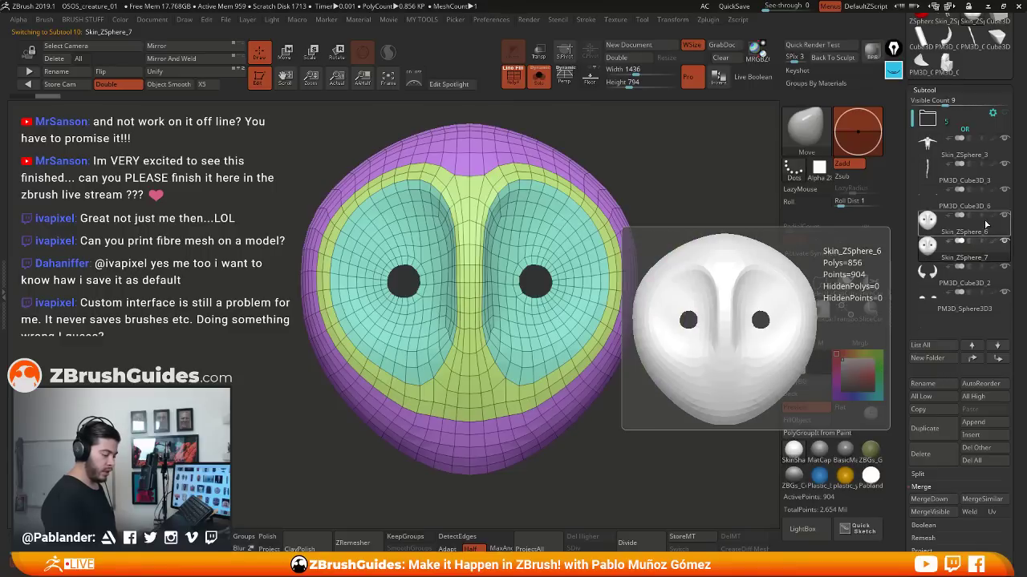
mouse_move(979, 254)
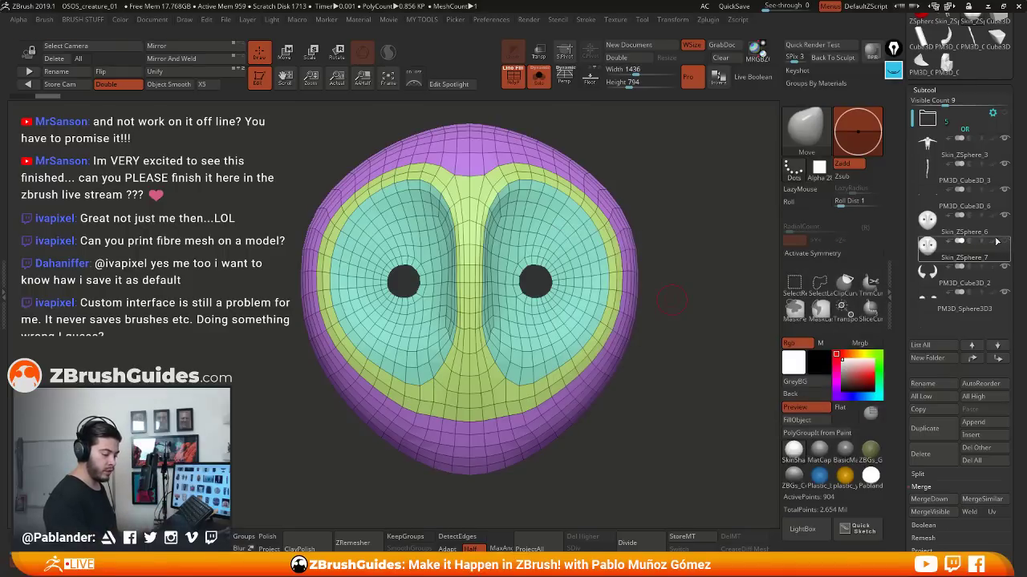
Select the mask subtool Skin_ZSphere_6 and set the ZModeler polygon action to QMesh targeting All Polygons
click(955, 223)
drag(657, 389, 650, 371)
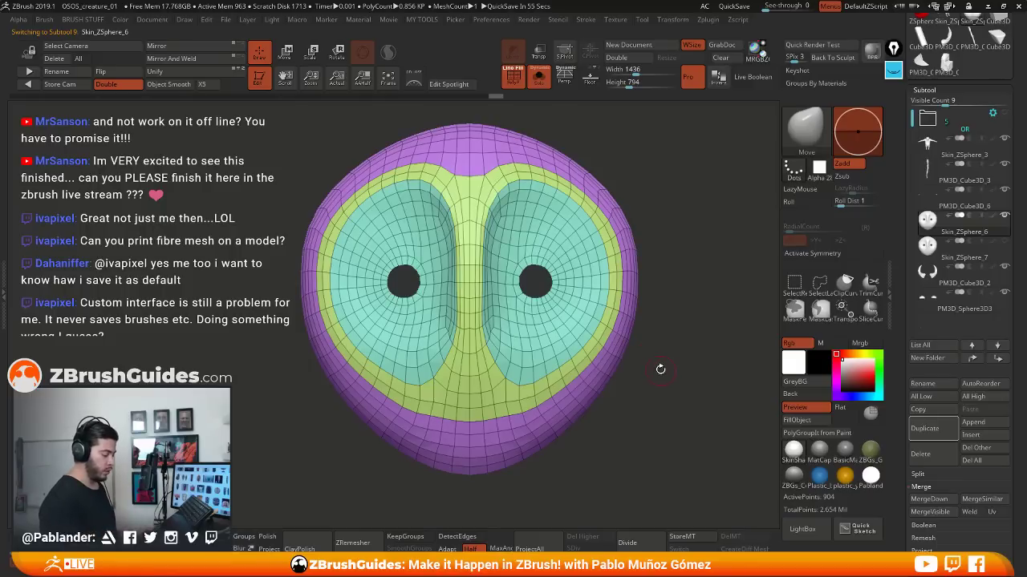
drag(669, 239, 684, 322)
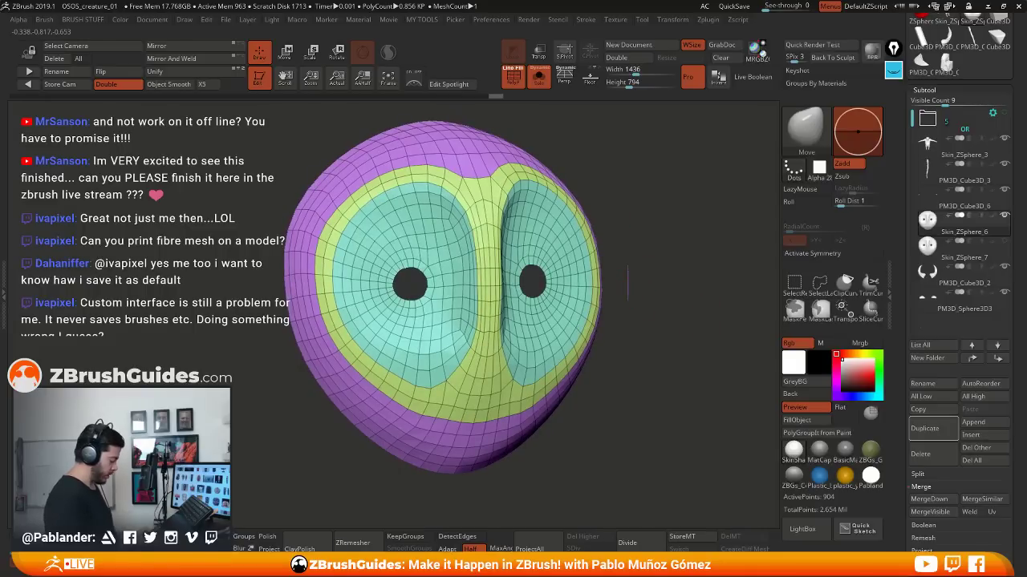
key(b)
key(z)
key(m)
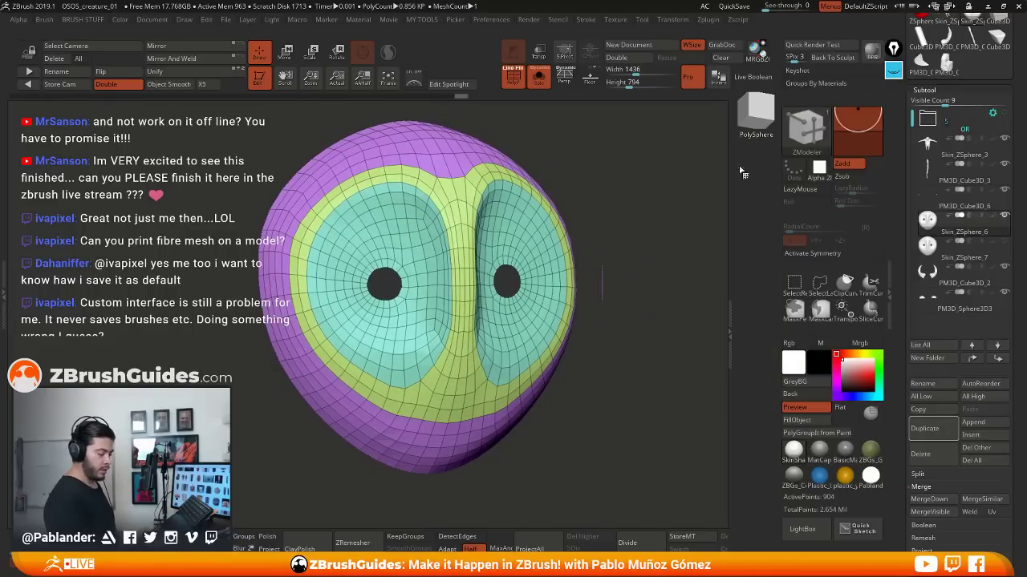
mouse_move(603, 217)
mouse_down()
mouse_move(611, 226)
mouse_move(644, 215)
mouse_move(582, 206)
mouse_move(591, 211)
mouse_up()
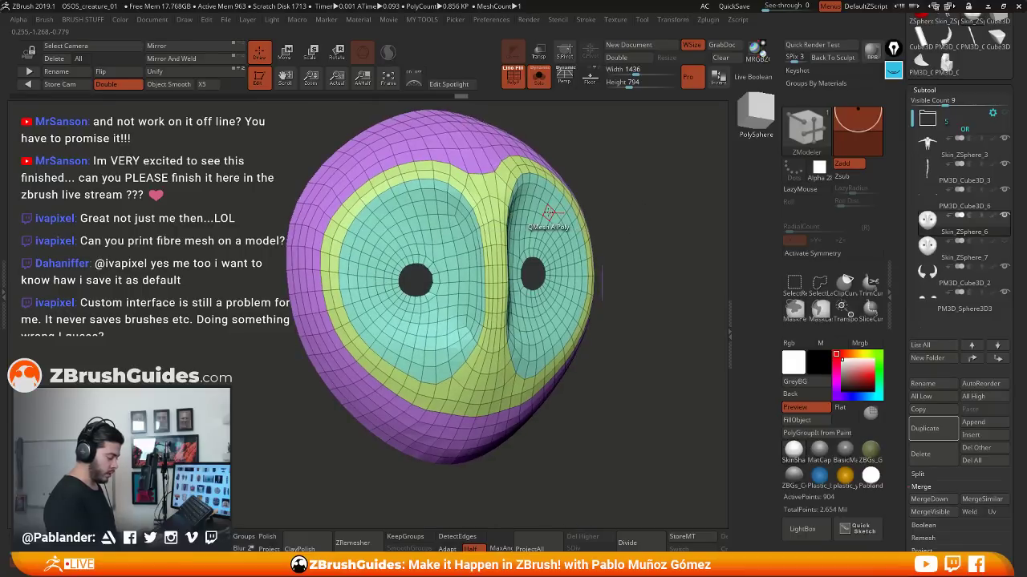
key(space)
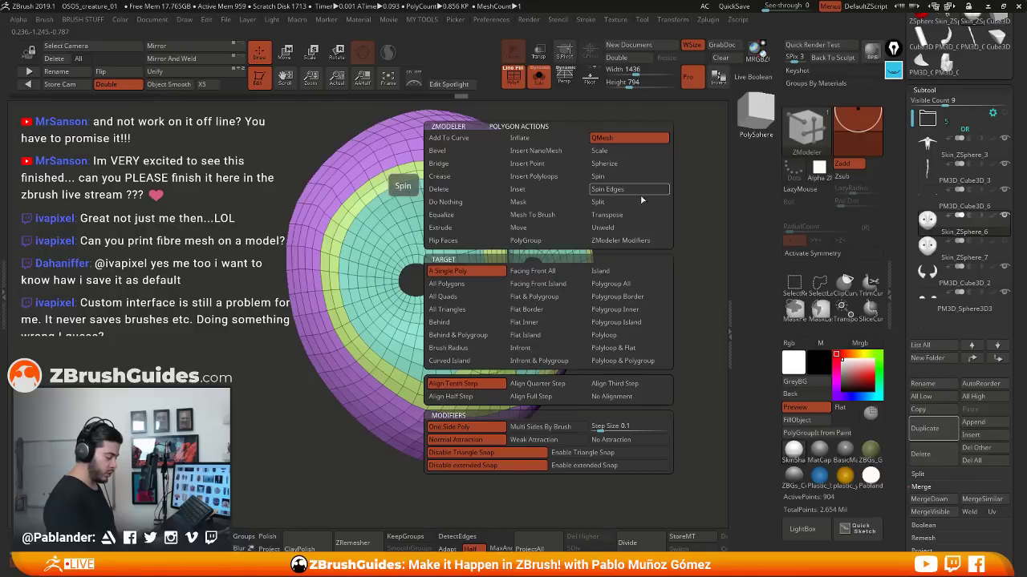
click(446, 284)
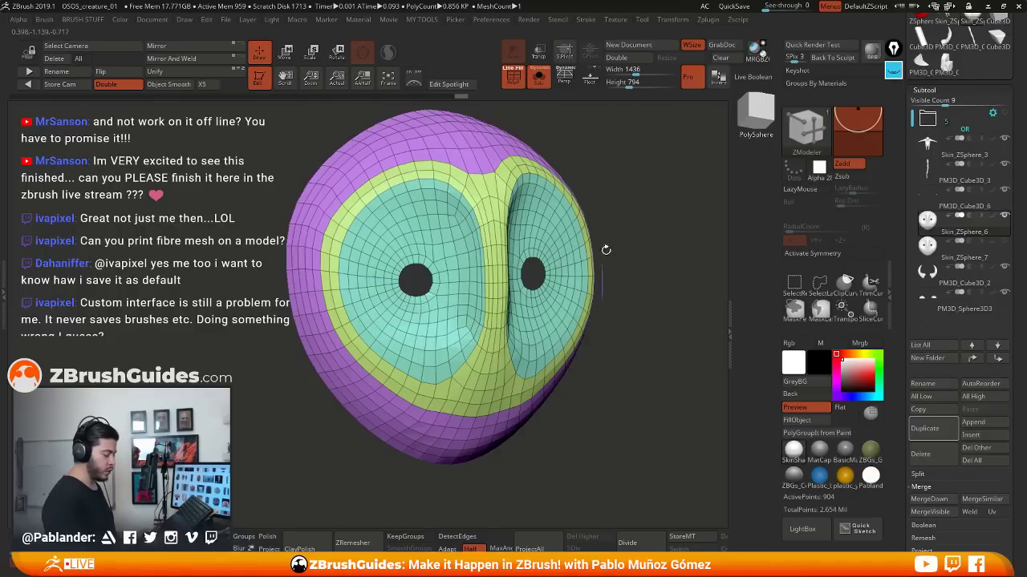
Try to thicken the mask by applying QMesh to all polygons from its outer surface
drag(645, 220, 634, 235)
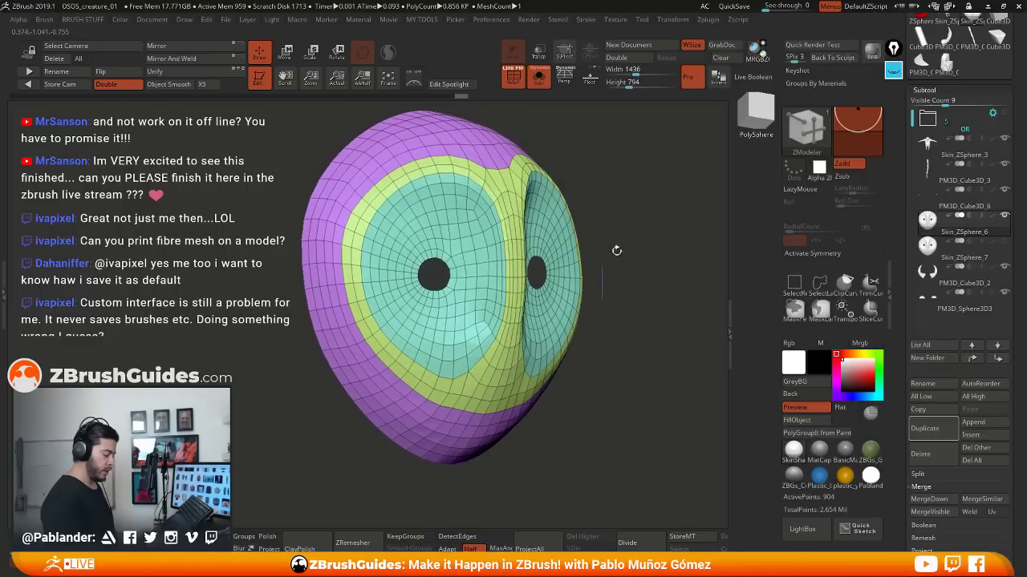
mouse_move(506, 178)
mouse_down()
mouse_move(536, 164)
mouse_move(510, 179)
mouse_up()
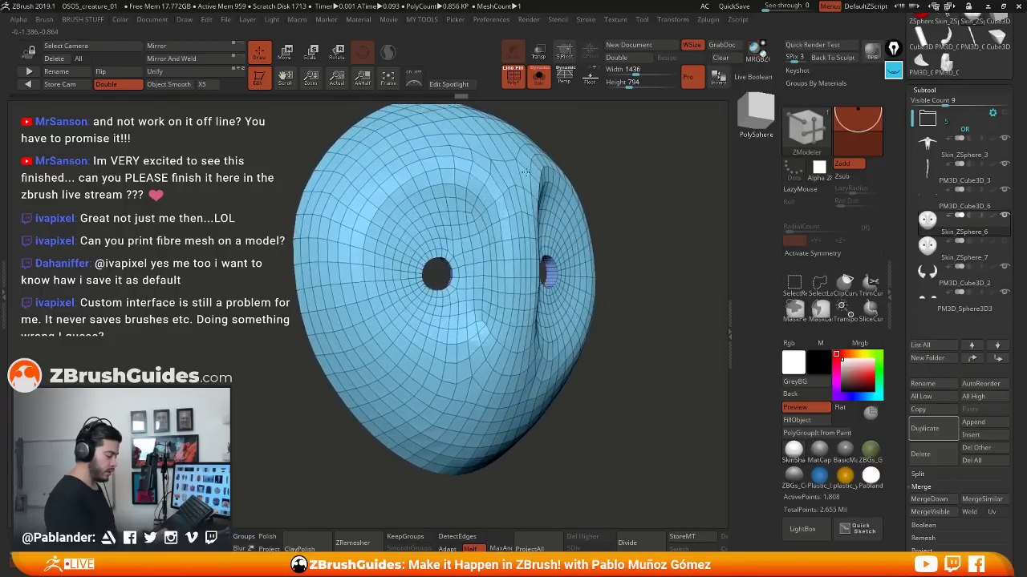
drag(598, 172, 642, 234)
drag(644, 312, 592, 283)
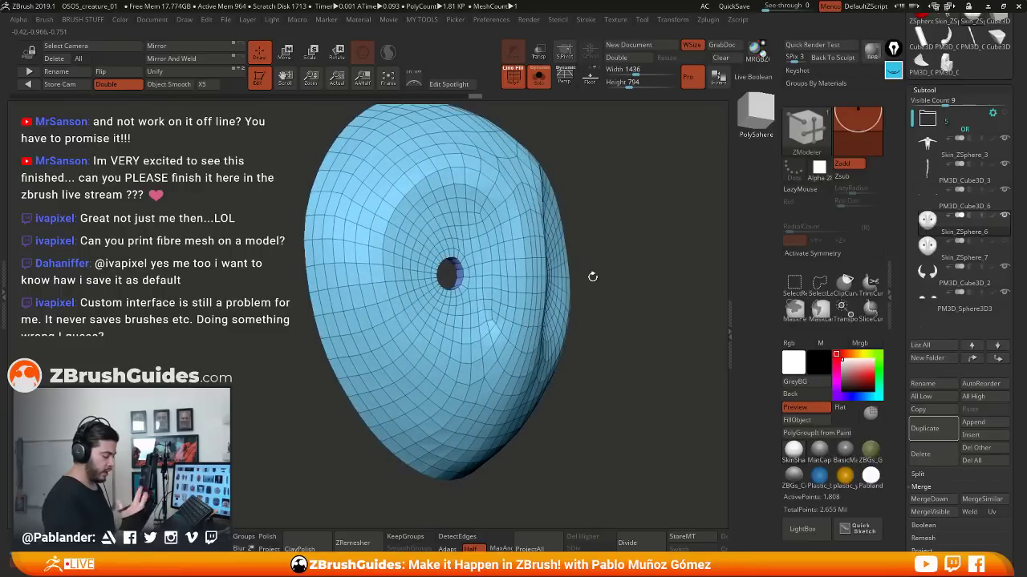
drag(621, 246, 513, 160)
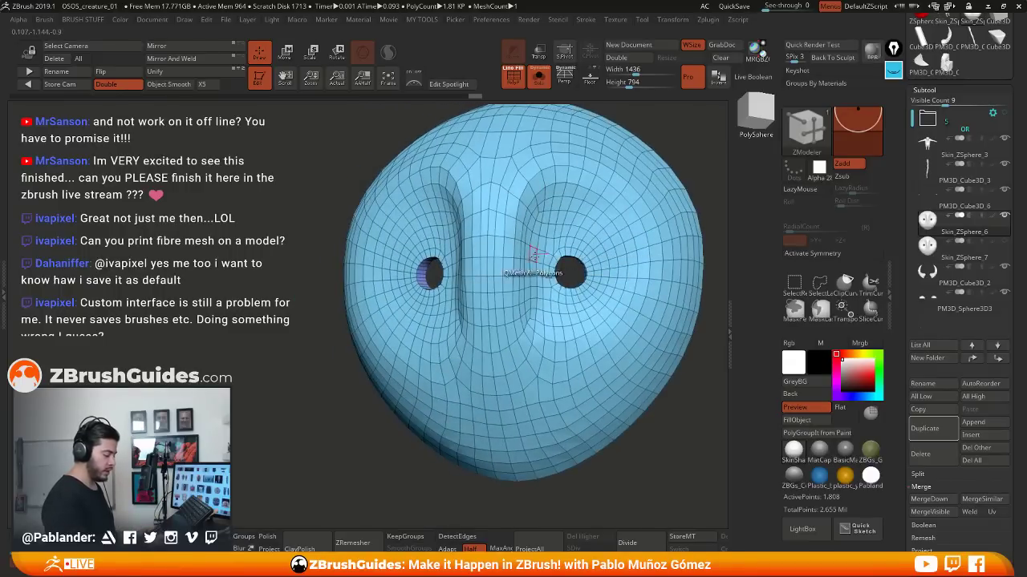
right_drag(531, 255, 560, 241)
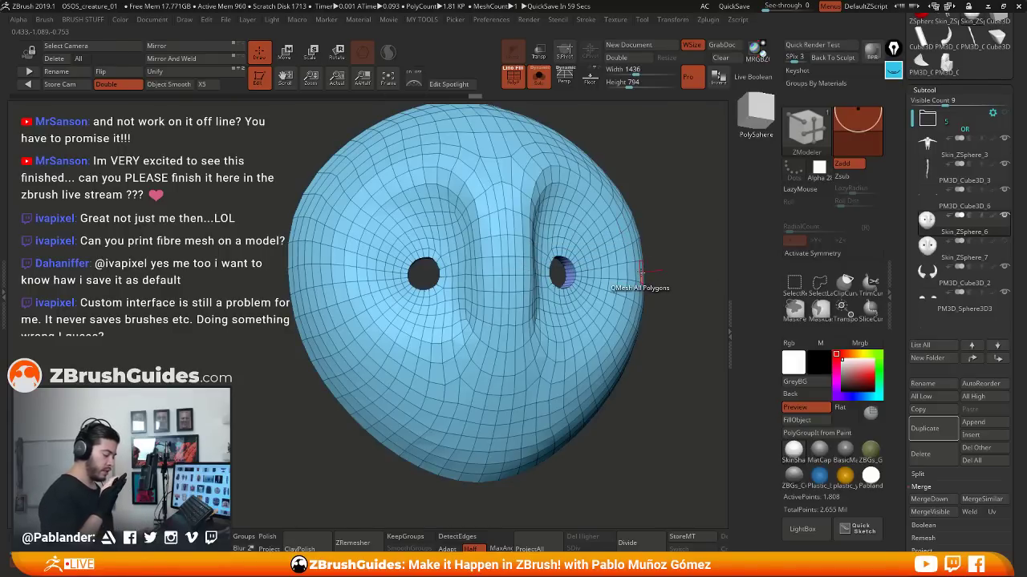
key(ctrl+z)
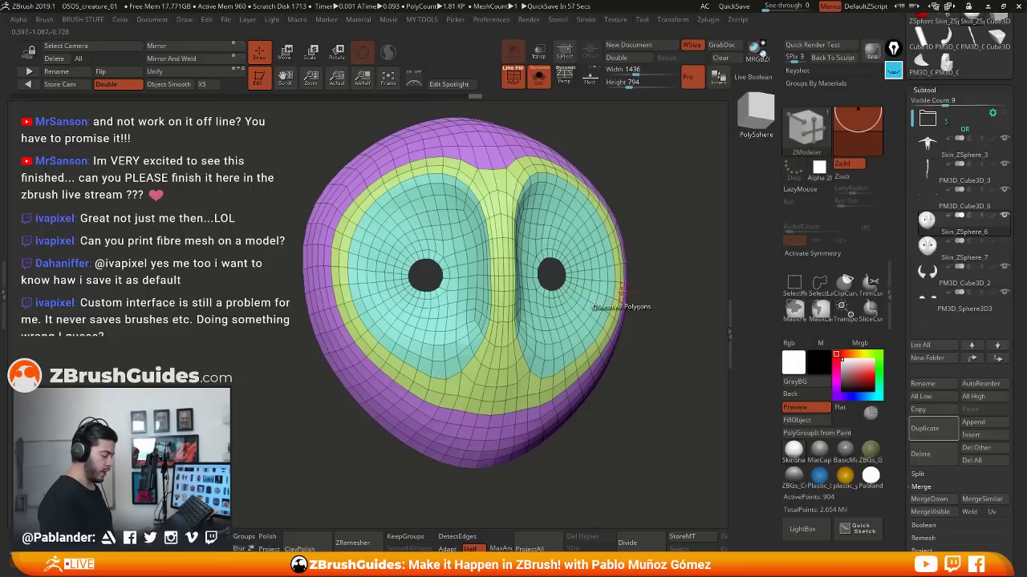
Activate X symmetry and apply QMesh to all polygons from the mask's inner side to give the shell thickness
right_drag(590, 281, 680, 239)
alt+right_drag(549, 302, 540, 268)
drag(540, 270, 585, 289)
alt+click(545, 291)
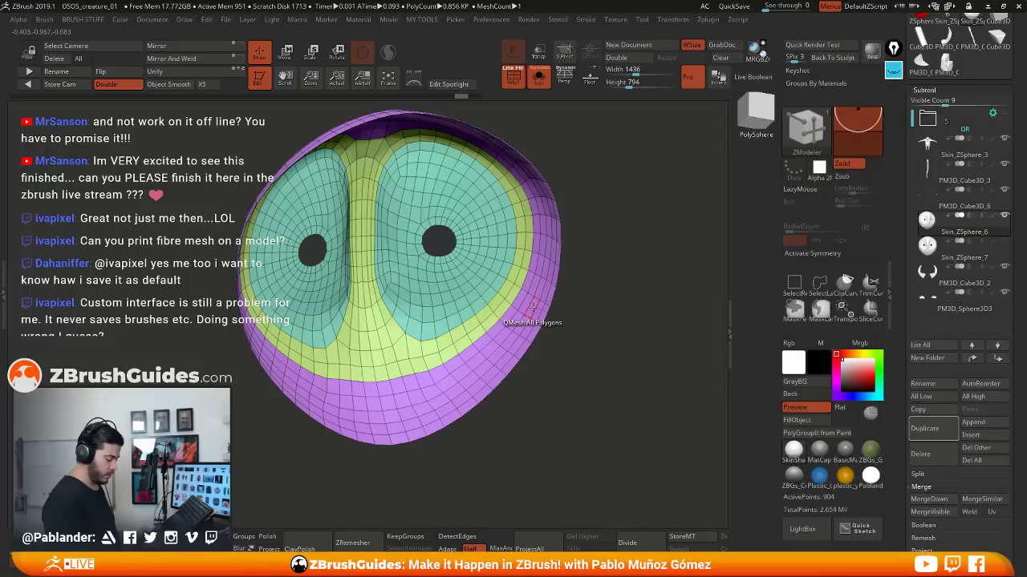
click(818, 259)
drag(616, 307, 552, 318)
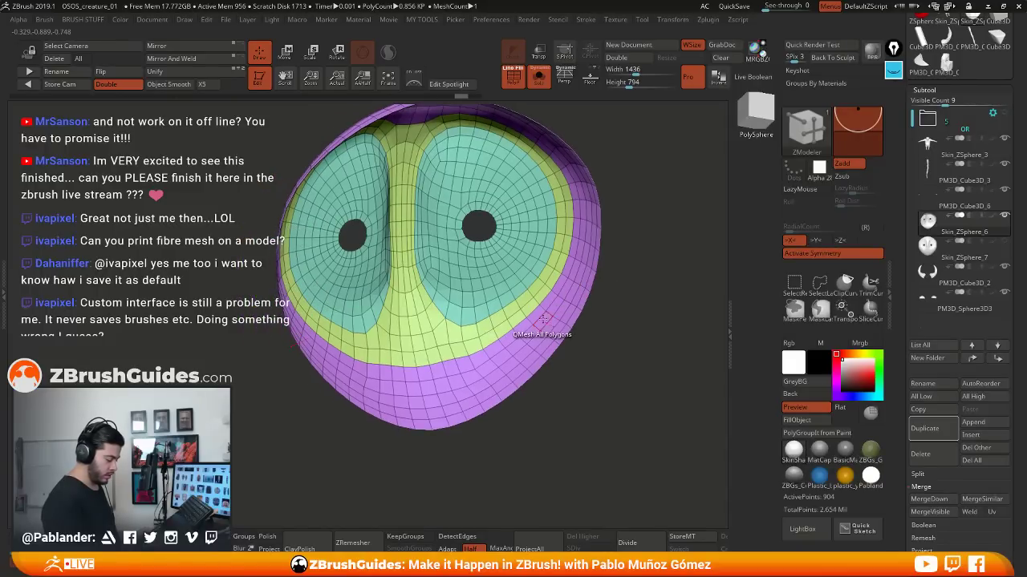
key(ctrl+w)
key(d)
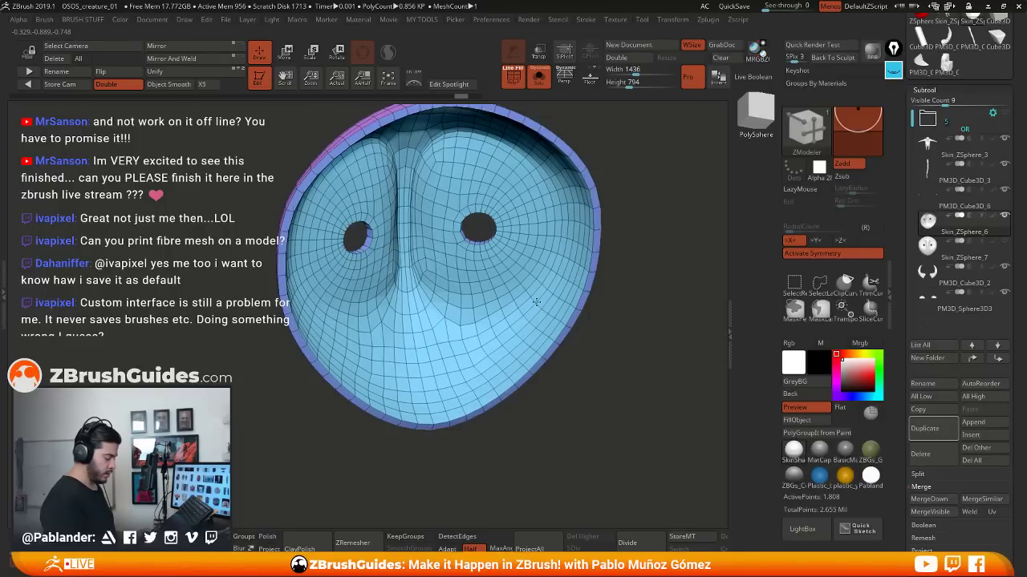
mouse_move(595, 339)
mouse_down()
mouse_move(674, 344)
mouse_move(515, 341)
mouse_move(516, 288)
mouse_move(592, 335)
mouse_up()
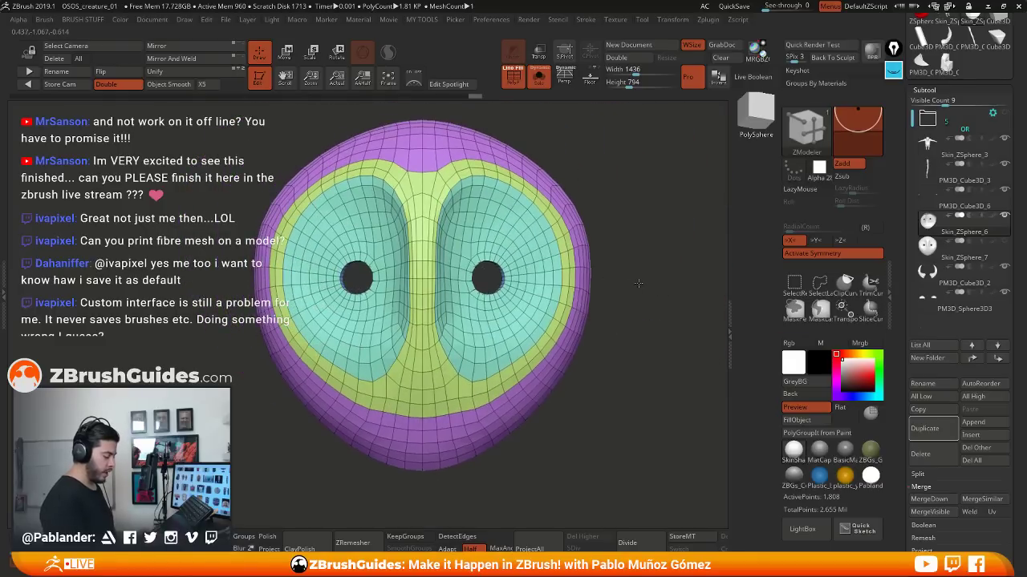
drag(639, 283, 612, 321)
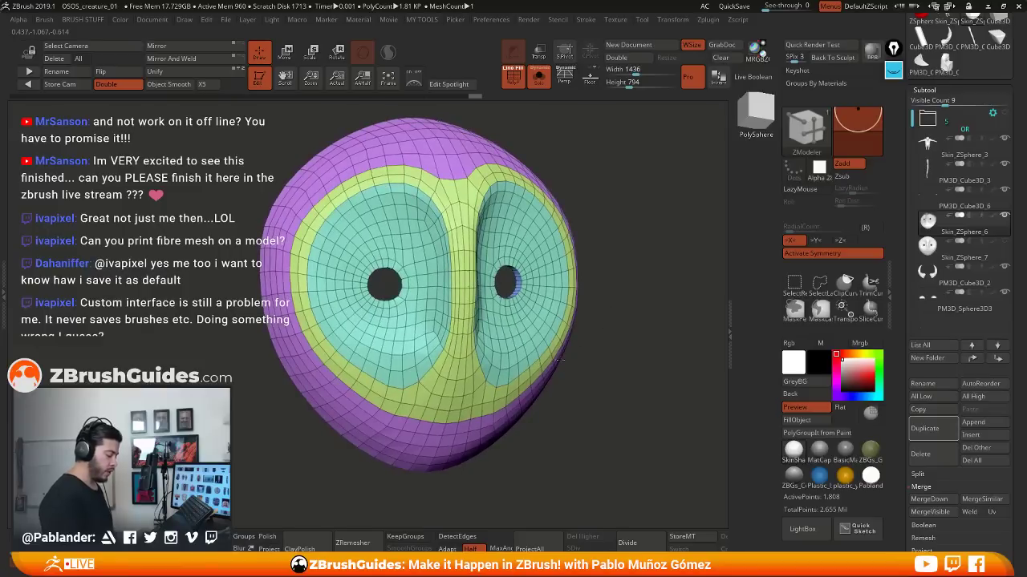
drag(560, 360, 660, 305)
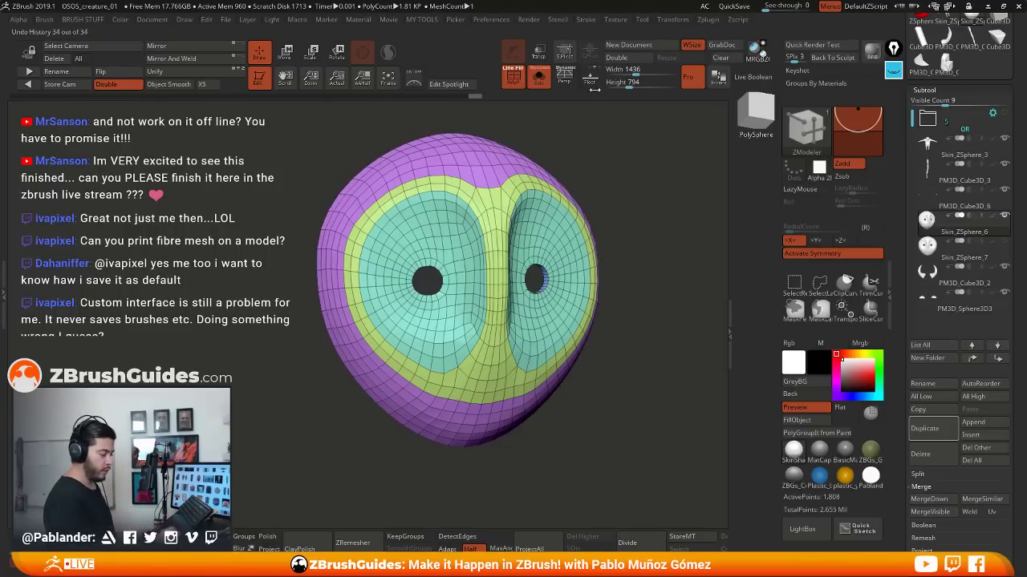
Turn off double-sided display for the mask and examine the direction of its faces from several angles
scroll(904, 416, down, 2)
scroll(926, 313, down, 10)
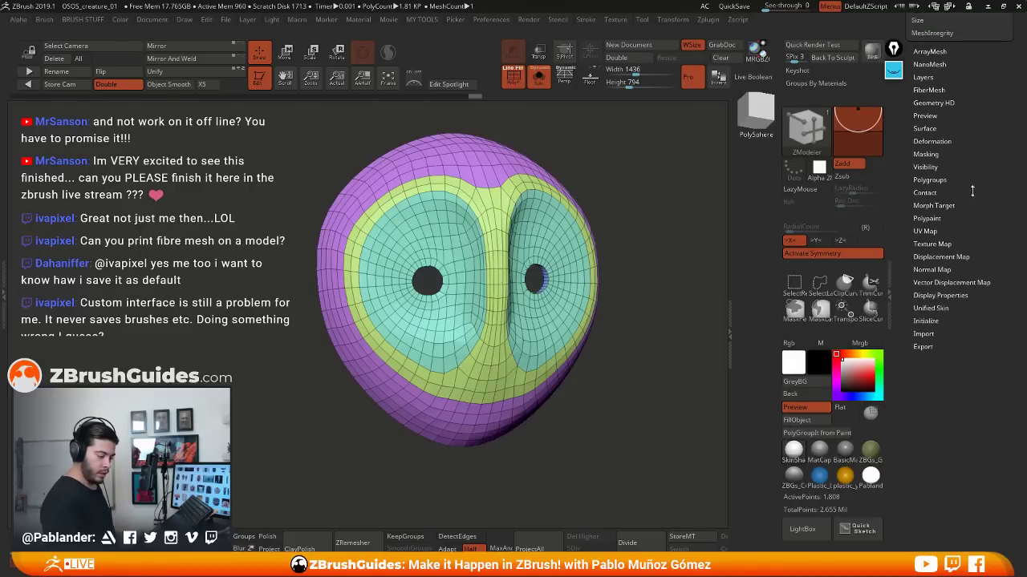
click(940, 295)
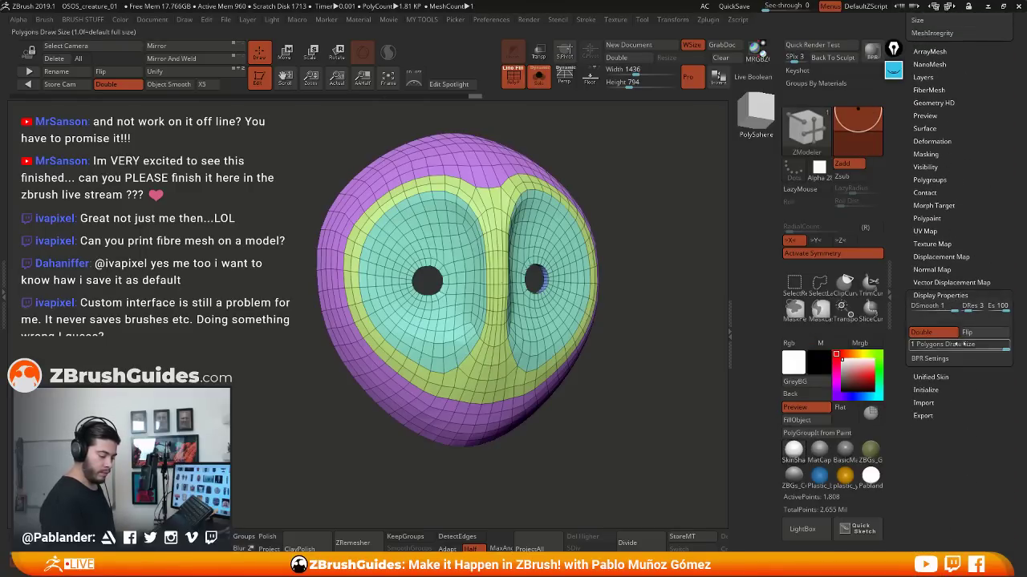
click(924, 332)
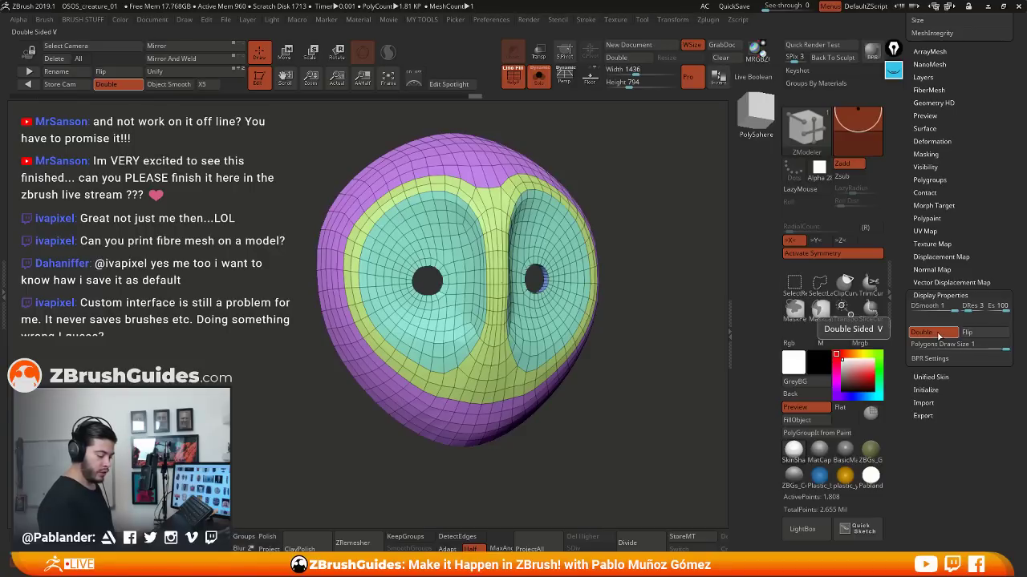
click(936, 336)
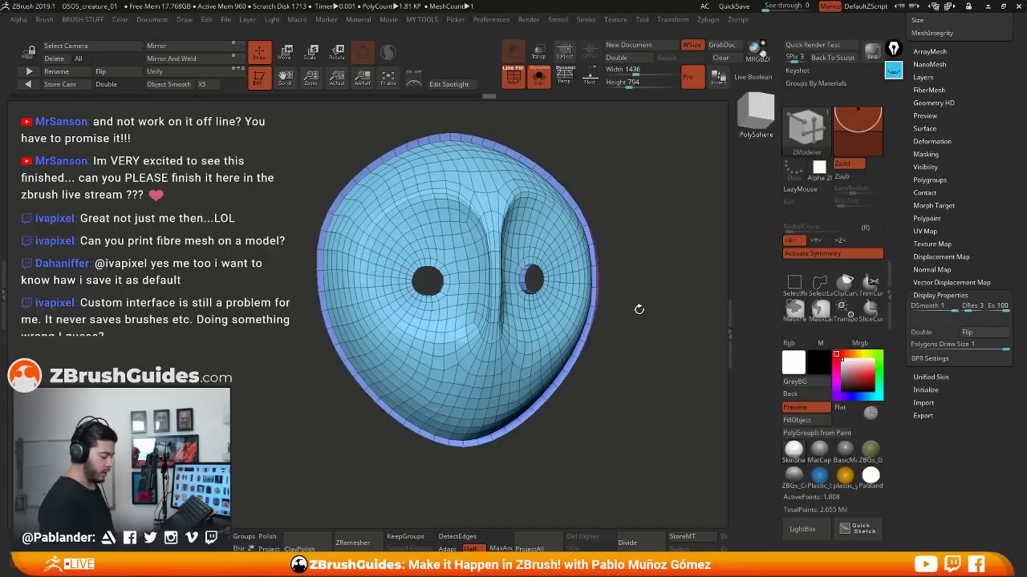
drag(639, 308, 627, 244)
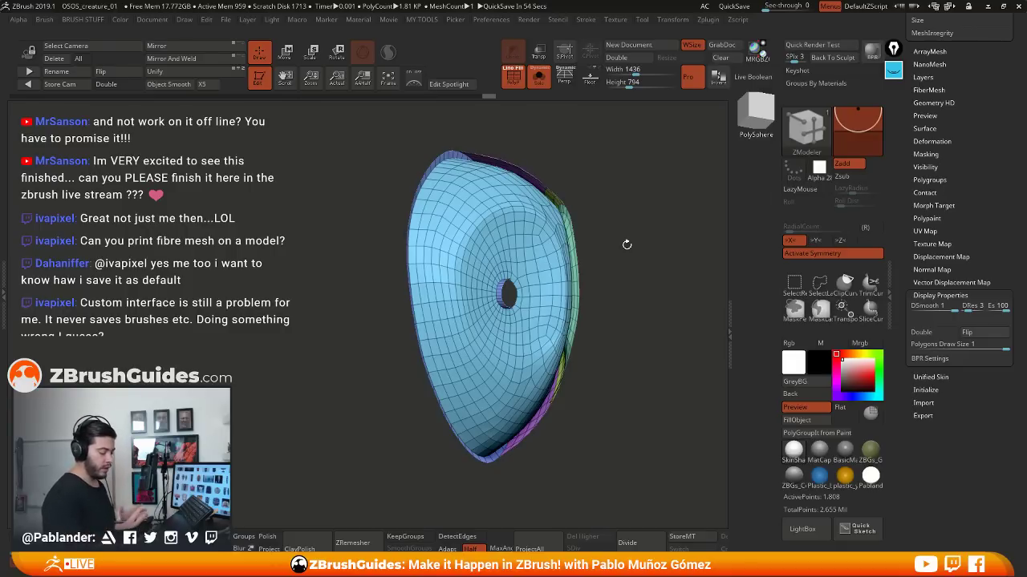
drag(631, 344, 599, 344)
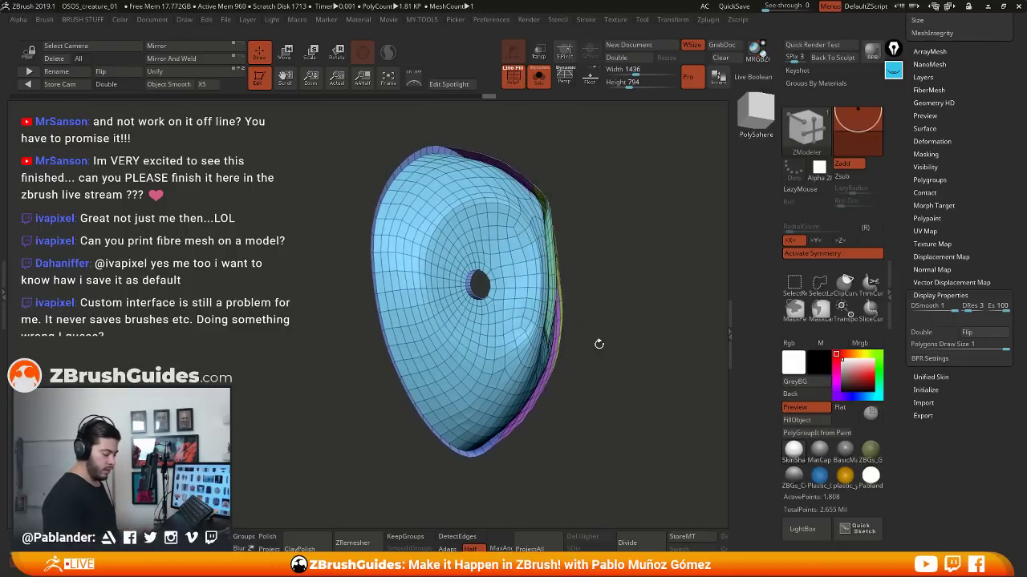
drag(633, 270, 630, 265)
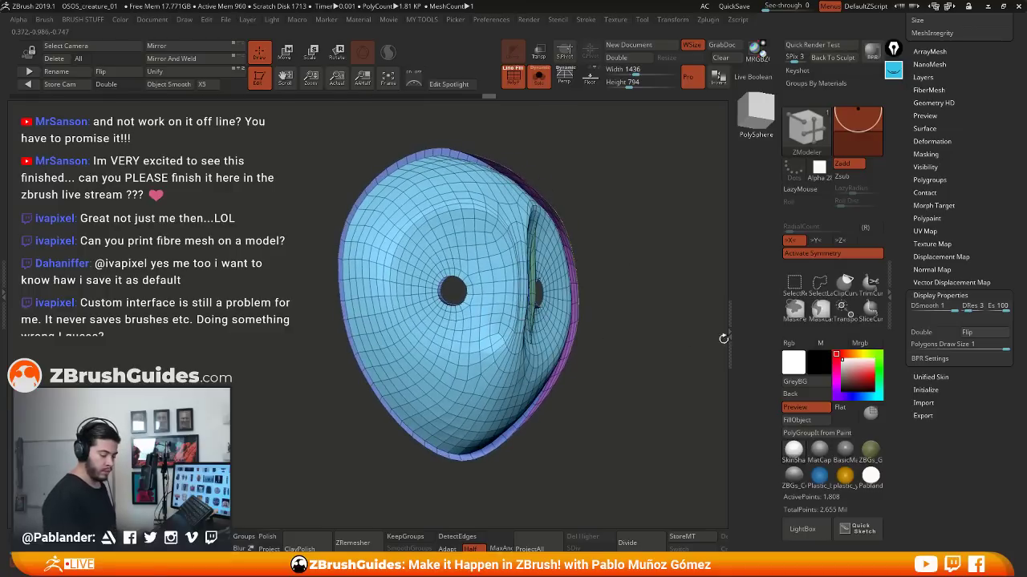
Flip the mask's normals and turn double-sided display back on
click(948, 335)
click(973, 335)
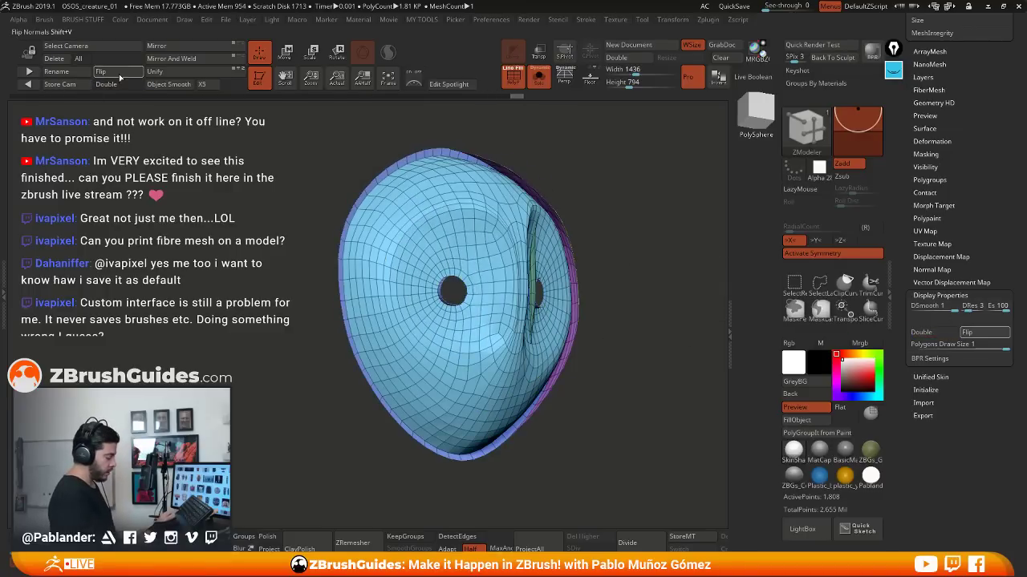
click(982, 332)
drag(592, 361, 634, 372)
click(947, 335)
click(940, 335)
click(938, 335)
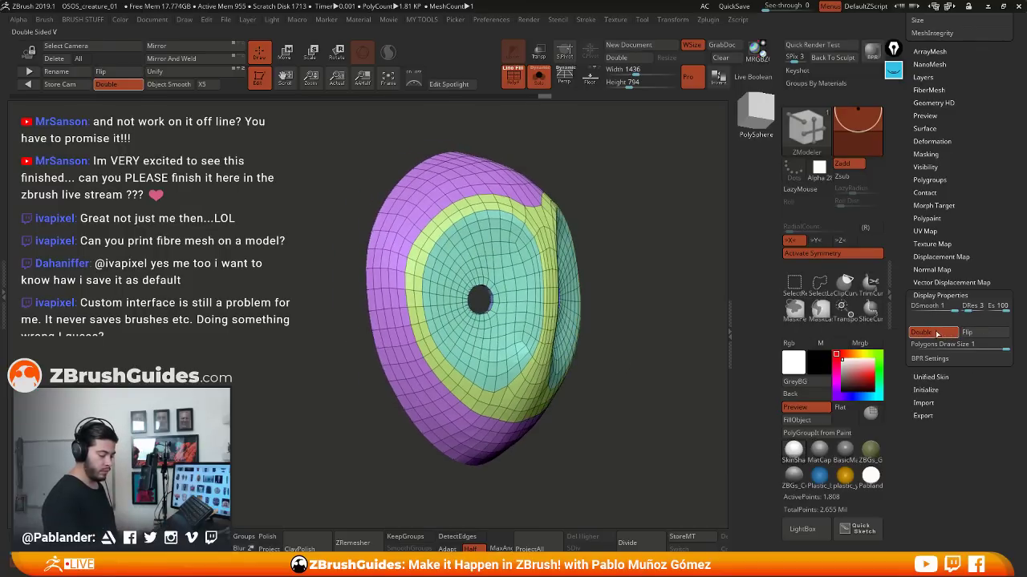
Examine the thickened mask's outer and inner surfaces around the eye holes and nose ridge
drag(698, 353, 550, 238)
shift+drag(671, 290, 652, 296)
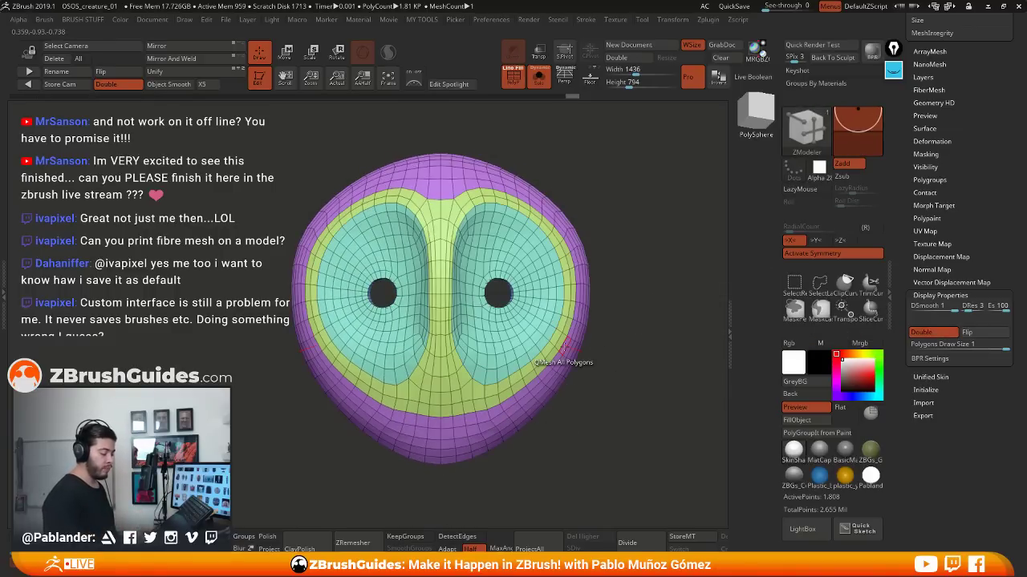
drag(625, 330, 416, 325)
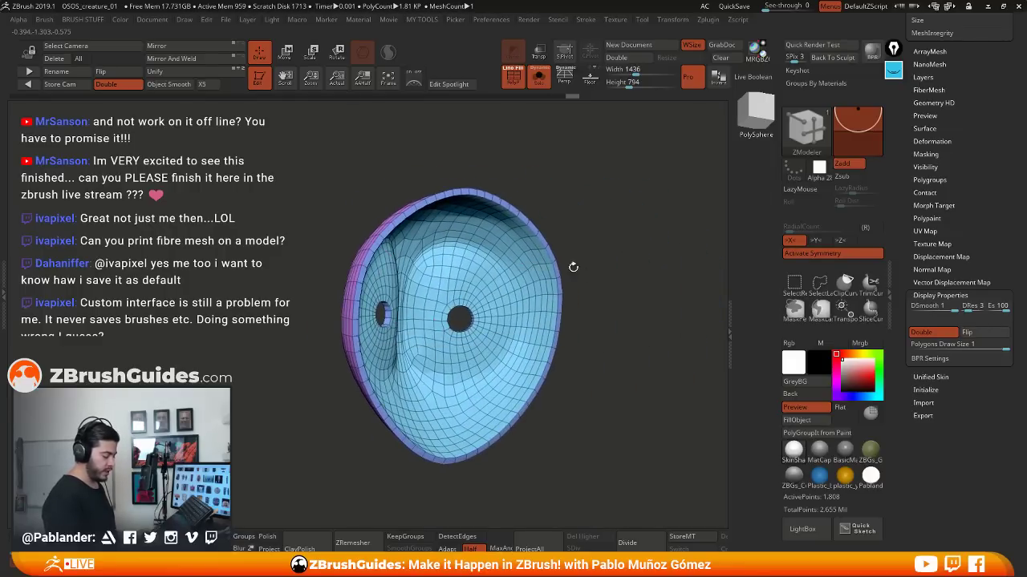
drag(577, 268, 593, 283)
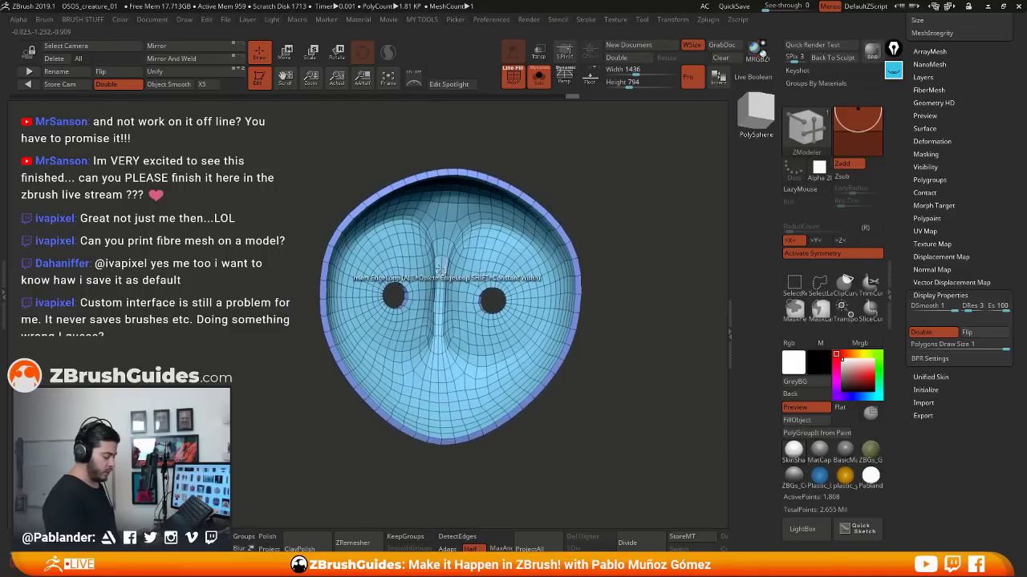
ctrl+right_drag(443, 271, 470, 213)
ctrl+right_drag(482, 302, 488, 276)
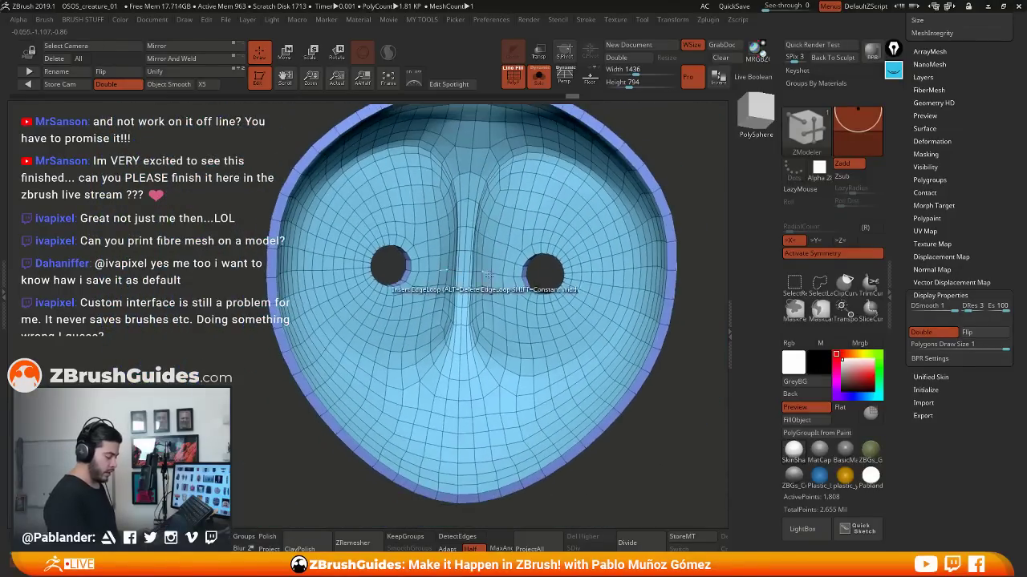
alt+right_drag(613, 240, 609, 264)
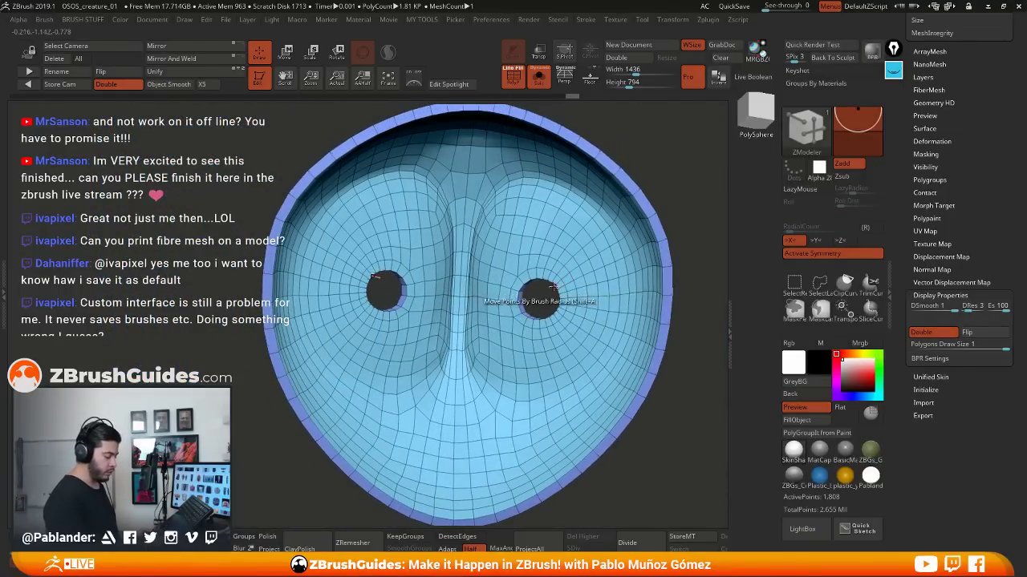
Switch to the Move brush for the mask's inner surface and save the project with QuickSave
mouse_move(555, 286)
right_down()
mouse_move(592, 291)
mouse_move(562, 287)
right_up()
key(1)
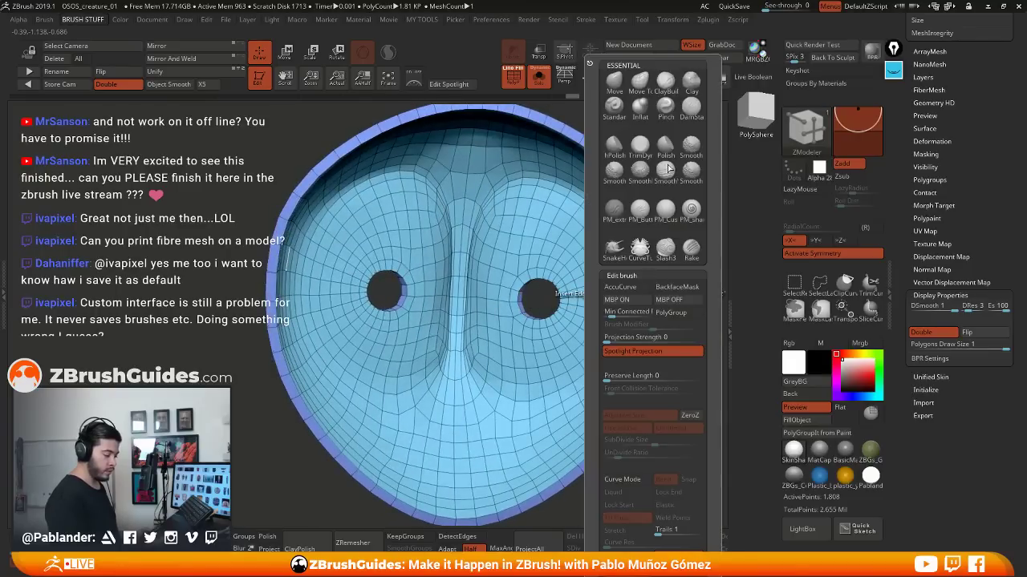
click(615, 81)
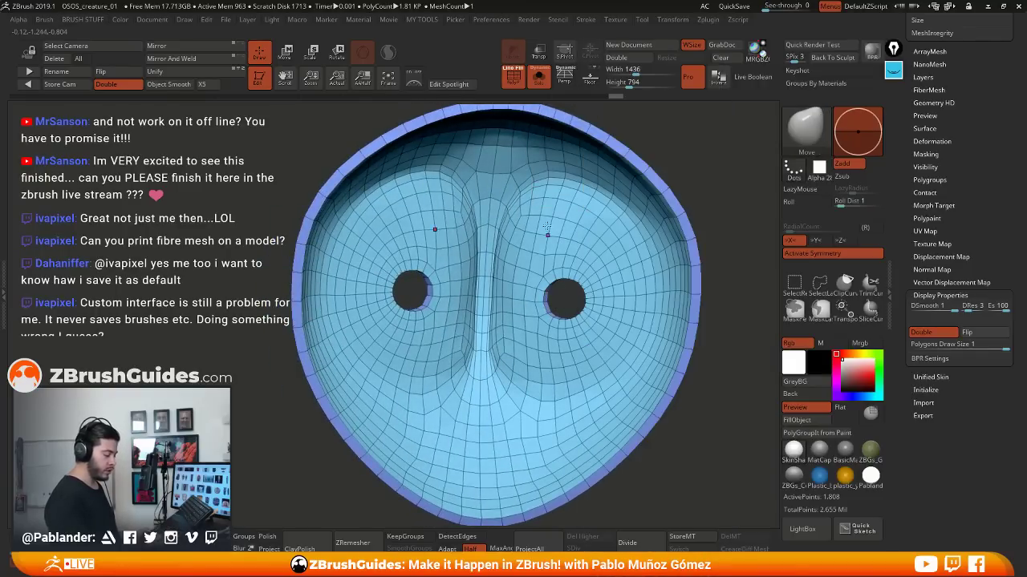
key(space)
alt+right_drag(561, 273, 539, 259)
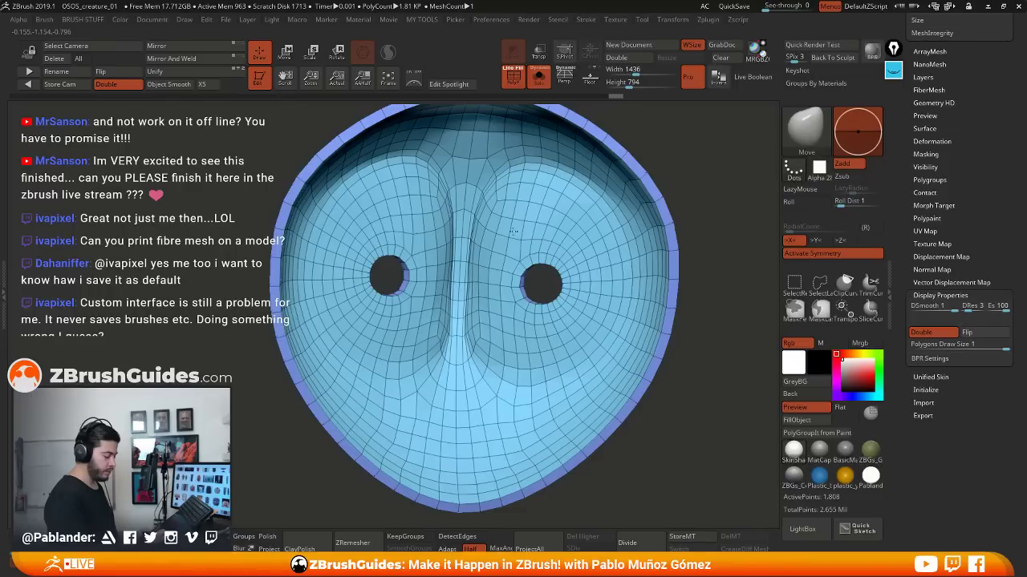
key(ctrl+shift+z)
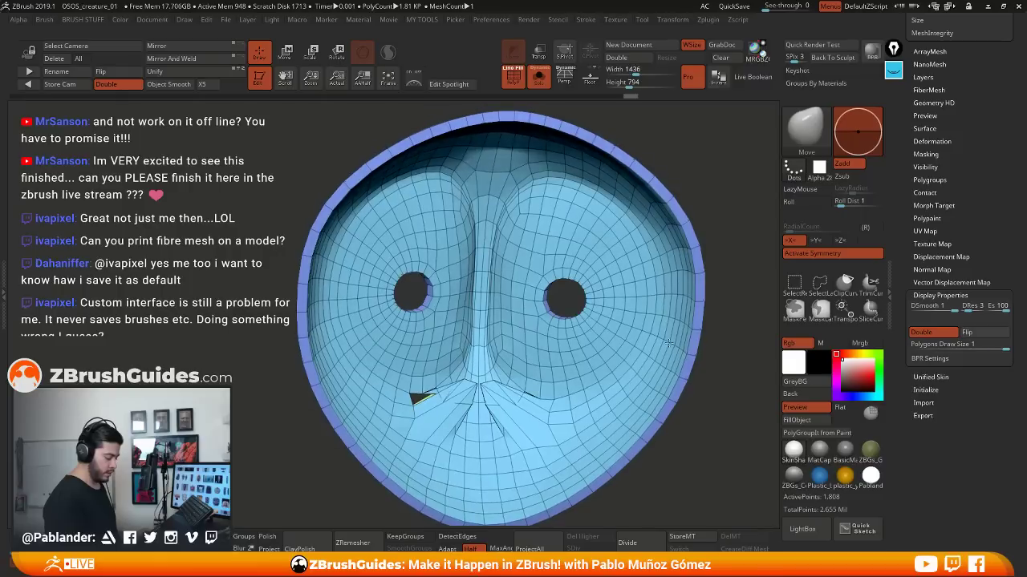
click(733, 5)
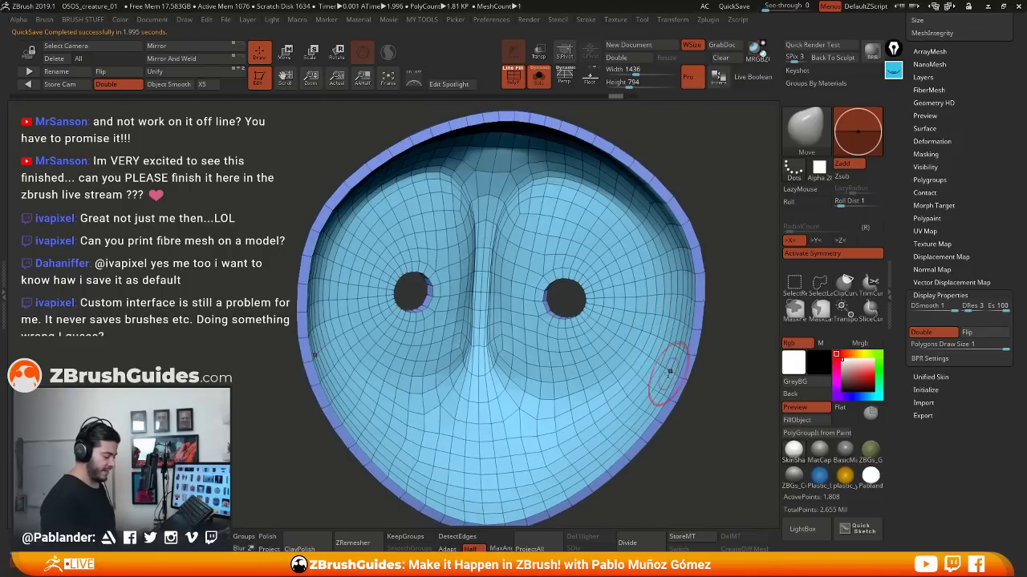
Try to smooth the inner ridge between the eye holes without masking the outer surface, and undo it
key(shift)
mouse_move(489, 292)
shift+mouse_down()
mouse_move(486, 225)
mouse_move(471, 281)
mouse_move(462, 186)
mouse_move(436, 196)
mouse_move(446, 290)
mouse_move(472, 329)
mouse_move(480, 257)
shift+mouse_up()
right_drag(484, 245, 576, 239)
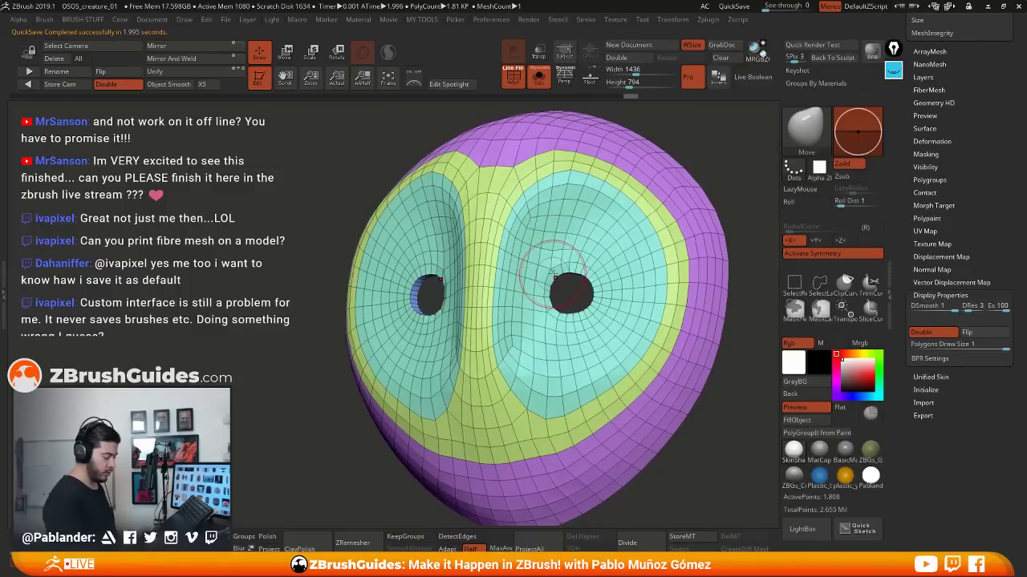
key(ctrl+z)
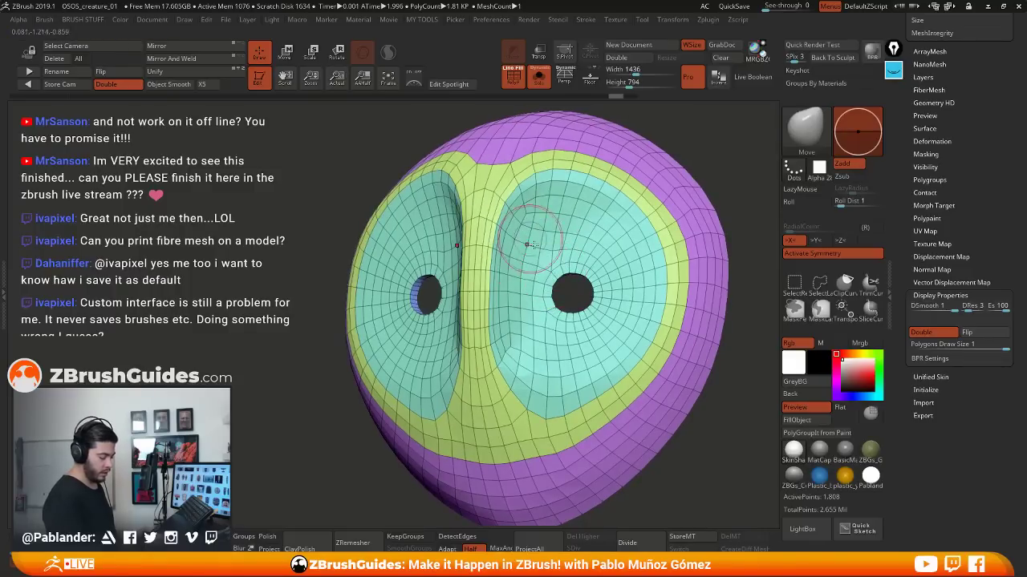
mouse_move(555, 250)
right_down()
mouse_move(463, 272)
mouse_move(524, 282)
mouse_move(561, 281)
mouse_move(531, 270)
mouse_move(565, 273)
right_up()
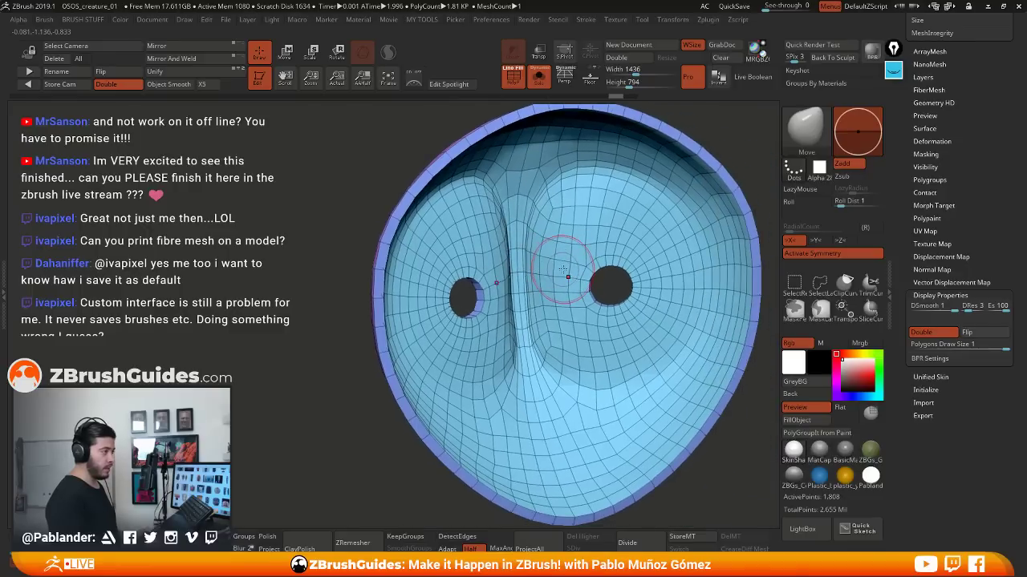
key(1)
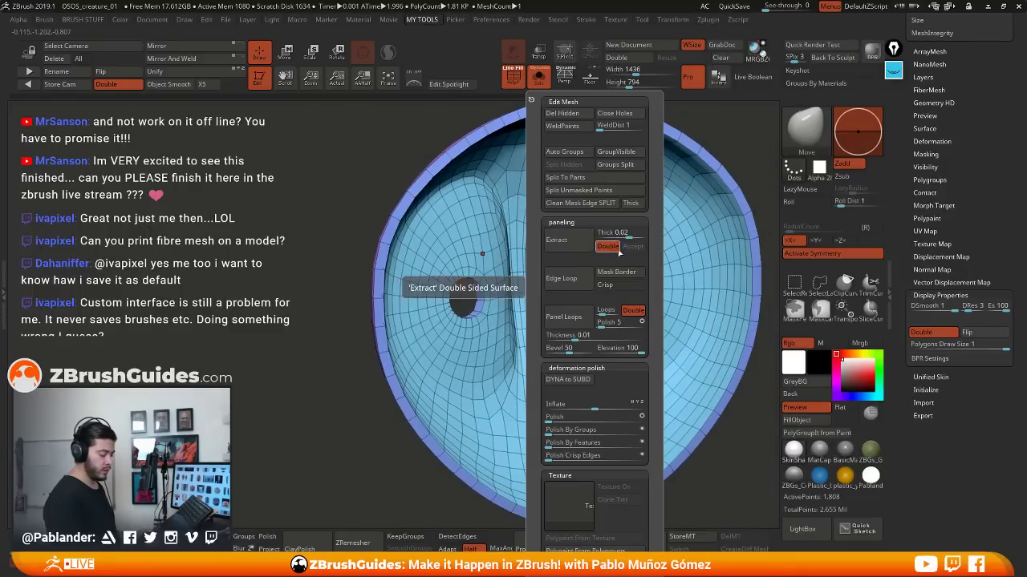
key(space)
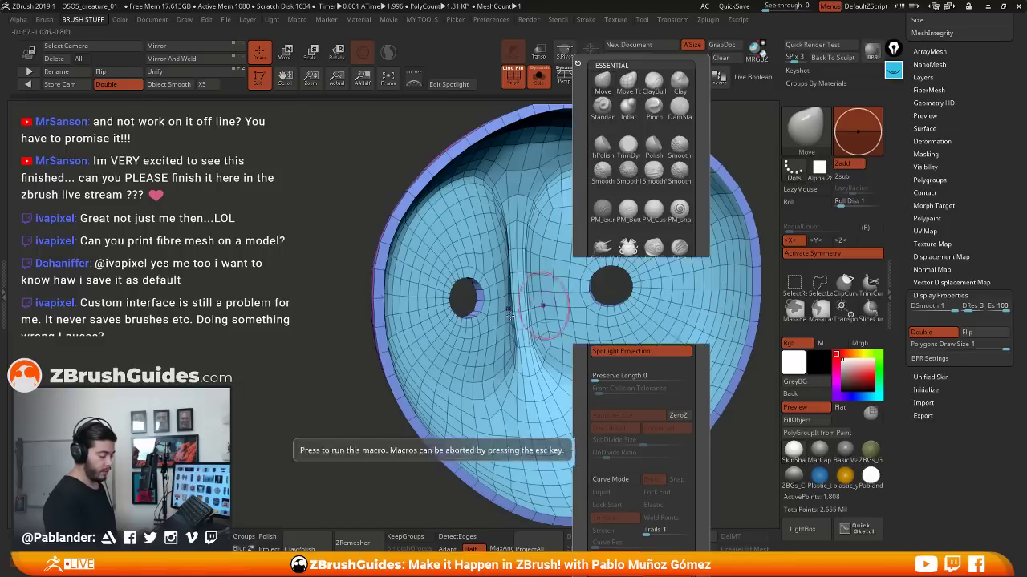
click(44, 19)
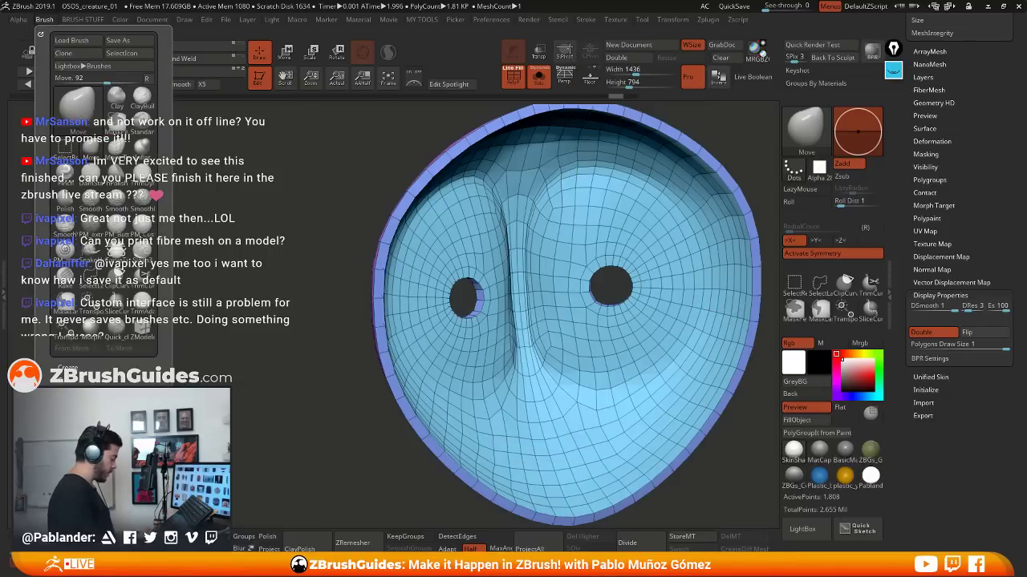
scroll(104, 200, down, 6)
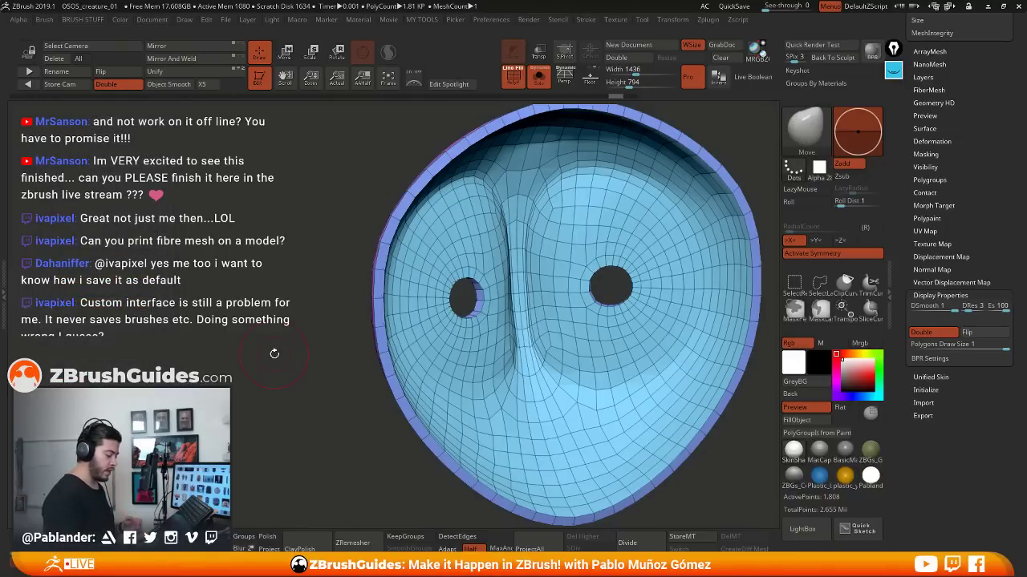
Isolate the inner surface's polygroup, mask it, show the whole mesh and invert the masking so only the inner surface is editable
alt+right_drag(583, 303, 518, 282)
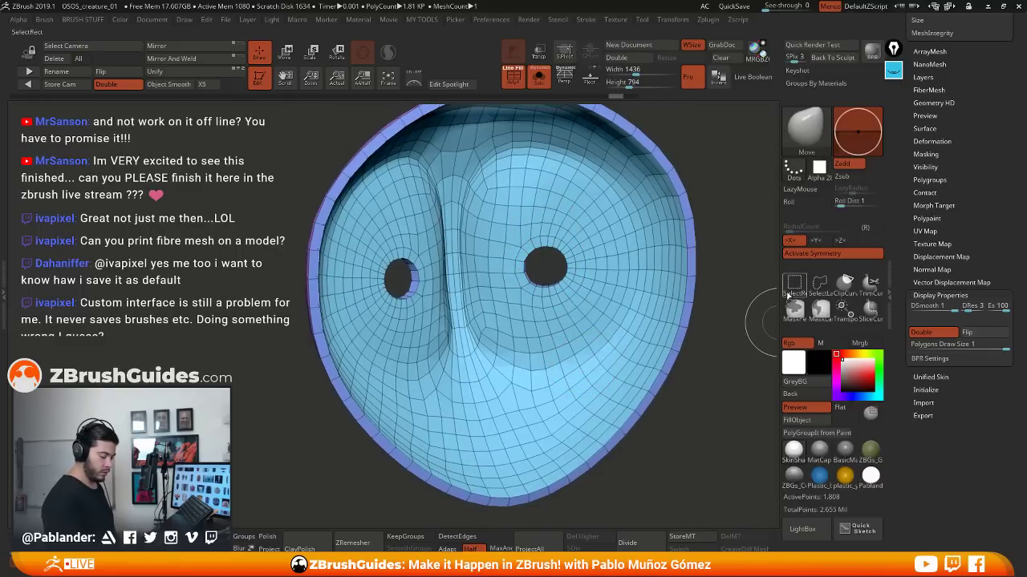
ctrl+shift+click(613, 345)
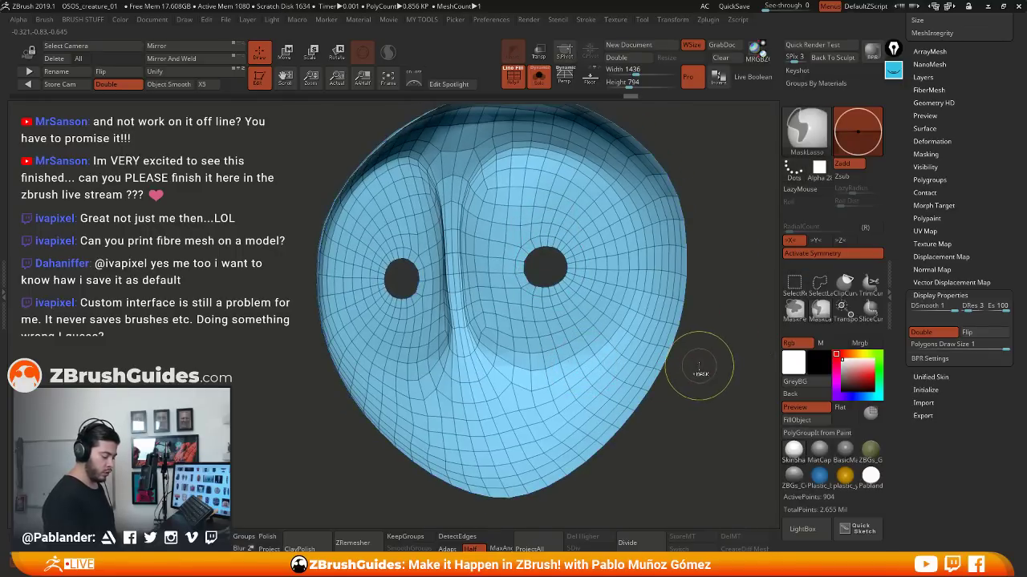
ctrl+click(725, 284)
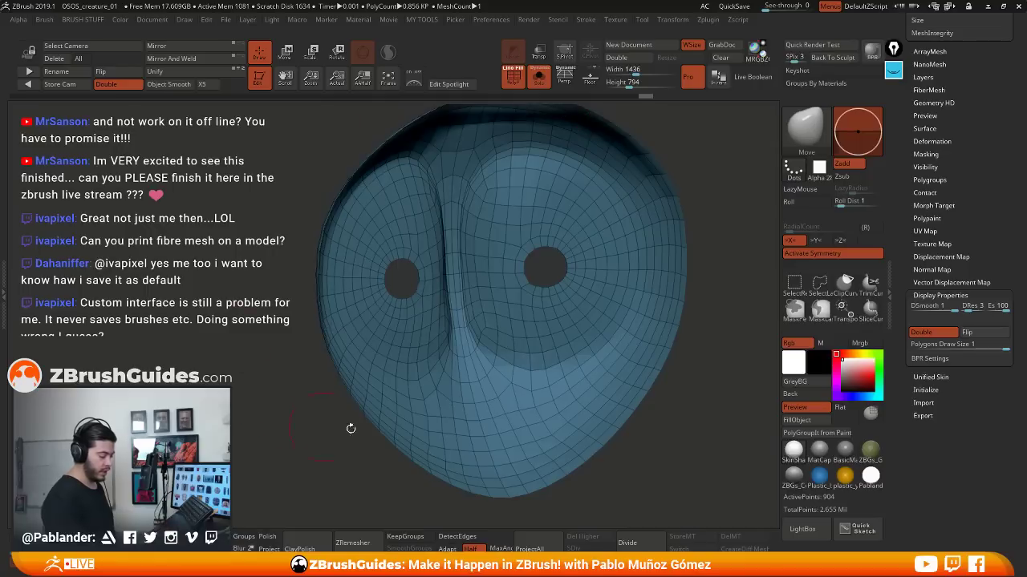
ctrl+shift+click(687, 366)
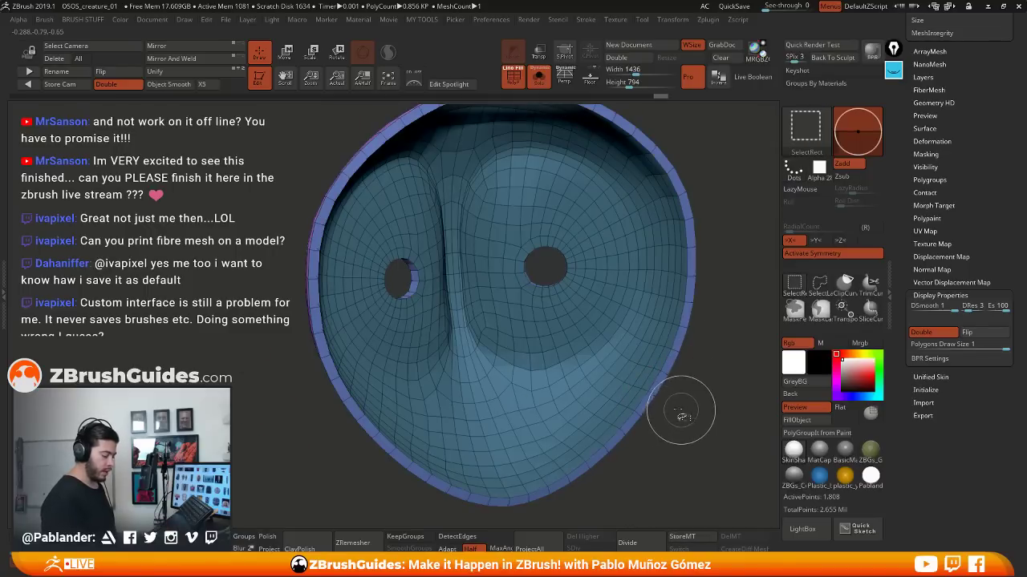
ctrl+click(719, 339)
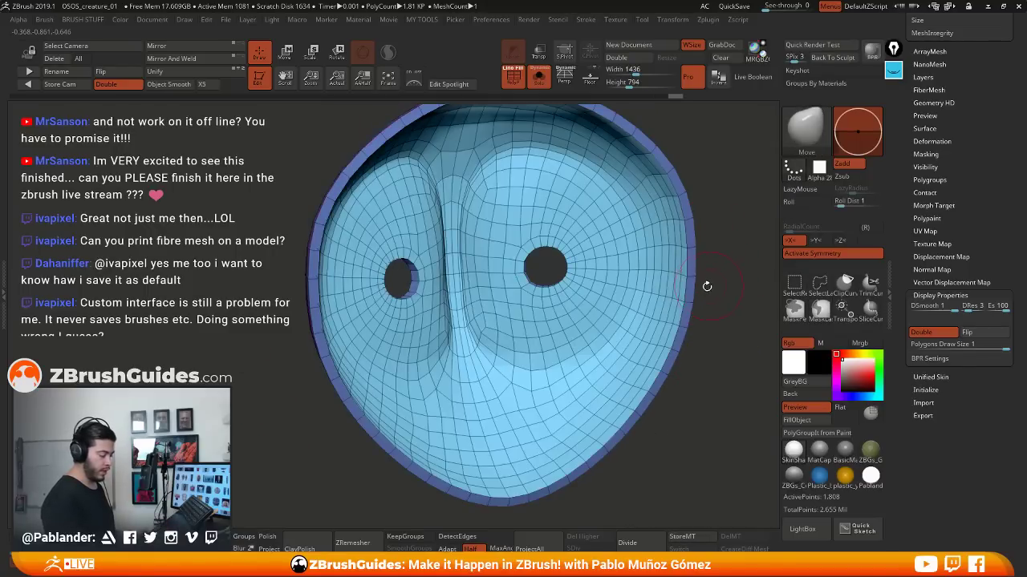
Try to pull the inner nose ridge out of shape with the Move brush
mouse_move(707, 287)
mouse_down()
mouse_move(684, 305)
mouse_move(632, 261)
mouse_move(586, 241)
mouse_move(597, 242)
mouse_up()
key(space)
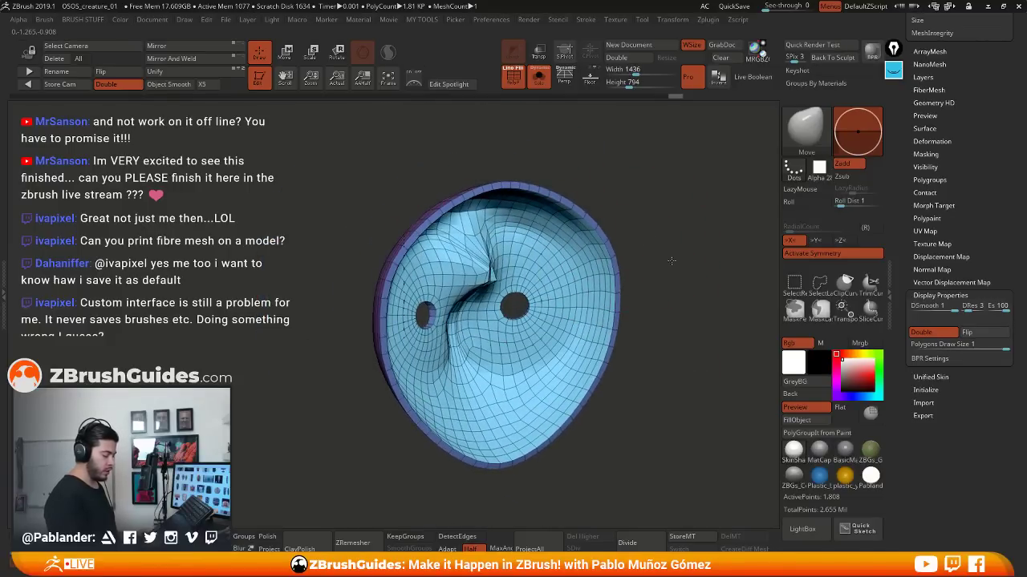
drag(646, 220, 708, 228)
mouse_move(674, 263)
mouse_down()
mouse_move(642, 266)
mouse_move(556, 214)
mouse_up()
Smooth the ridge between the eye holes along its full height on the mask's inner surface
mouse_move(530, 270)
right_down()
mouse_move(457, 250)
mouse_move(484, 227)
right_up()
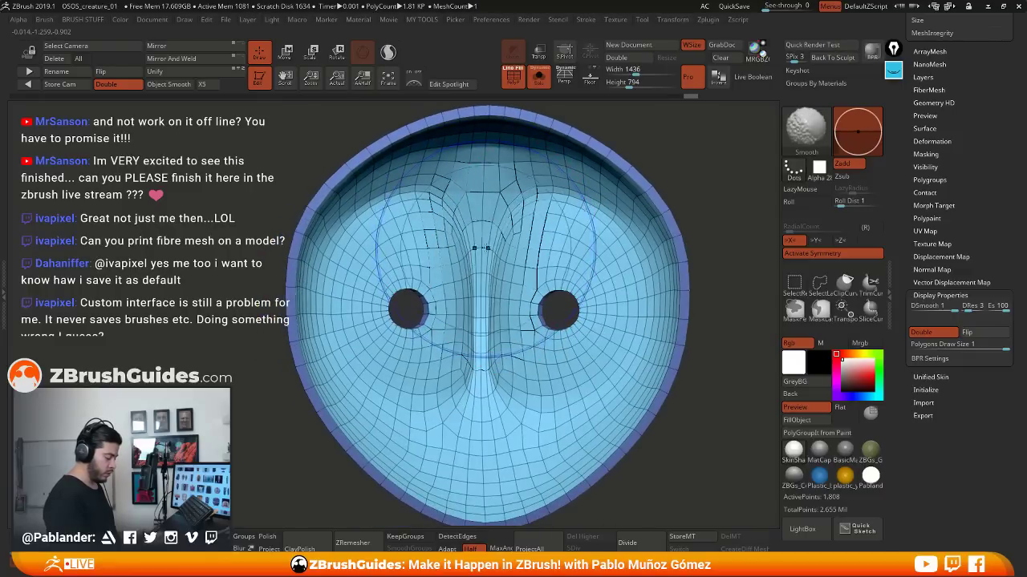
drag(481, 249, 481, 377)
drag(532, 195, 519, 221)
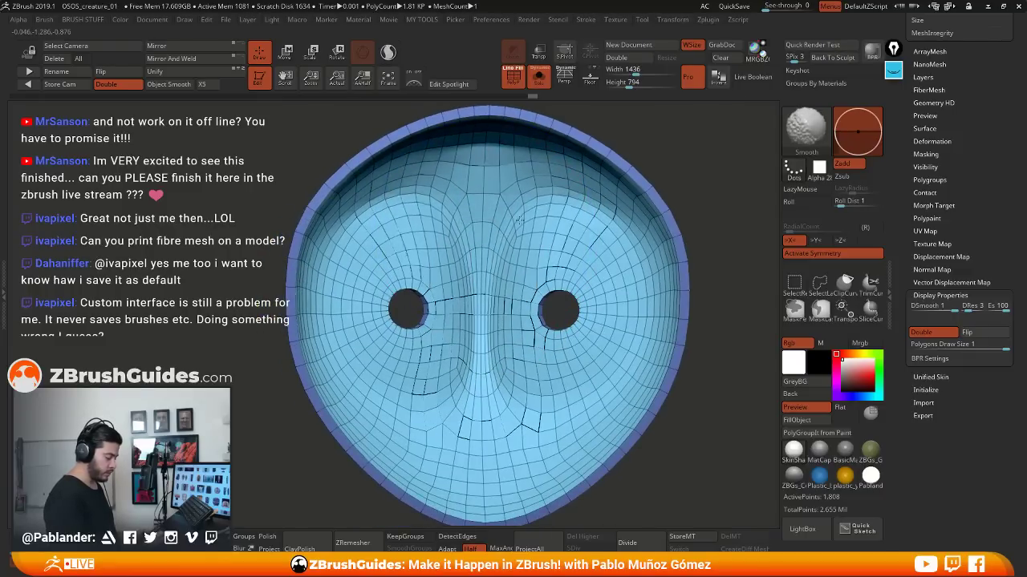
shift+drag(507, 396, 505, 370)
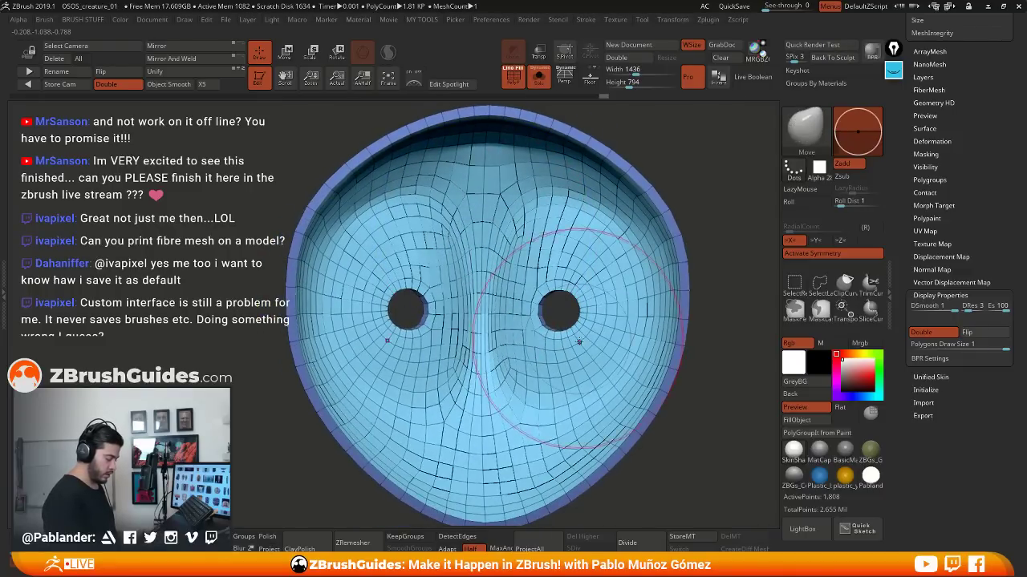
Soften the lower end of the inner nose ridge with further smoothing from angled views
right_drag(580, 342, 610, 353)
drag(472, 336, 498, 386)
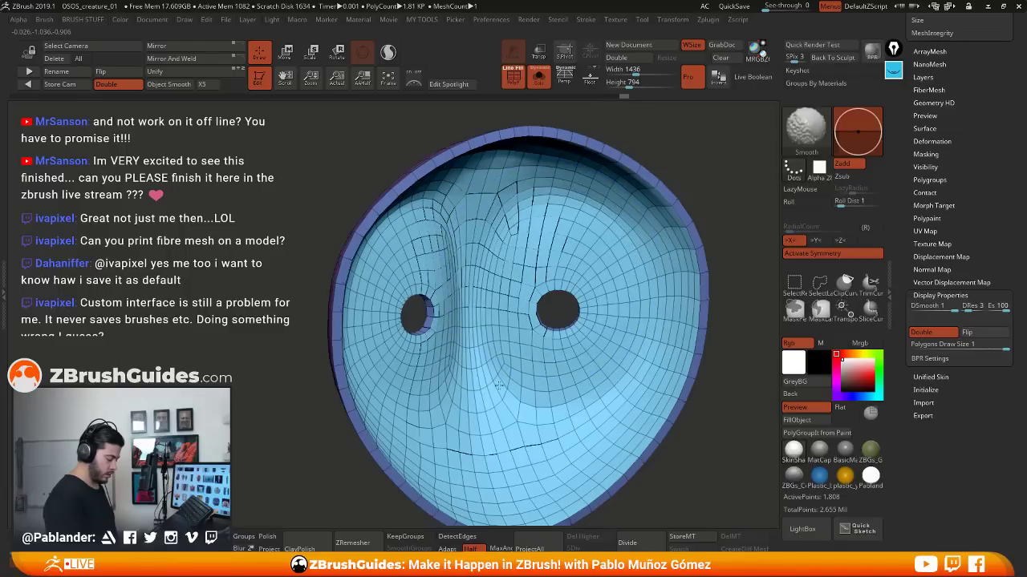
mouse_move(614, 232)
right_down()
mouse_move(540, 366)
mouse_move(553, 396)
mouse_move(568, 393)
right_up()
mouse_move(518, 396)
shift+mouse_down()
mouse_move(504, 386)
mouse_move(515, 391)
shift+mouse_up()
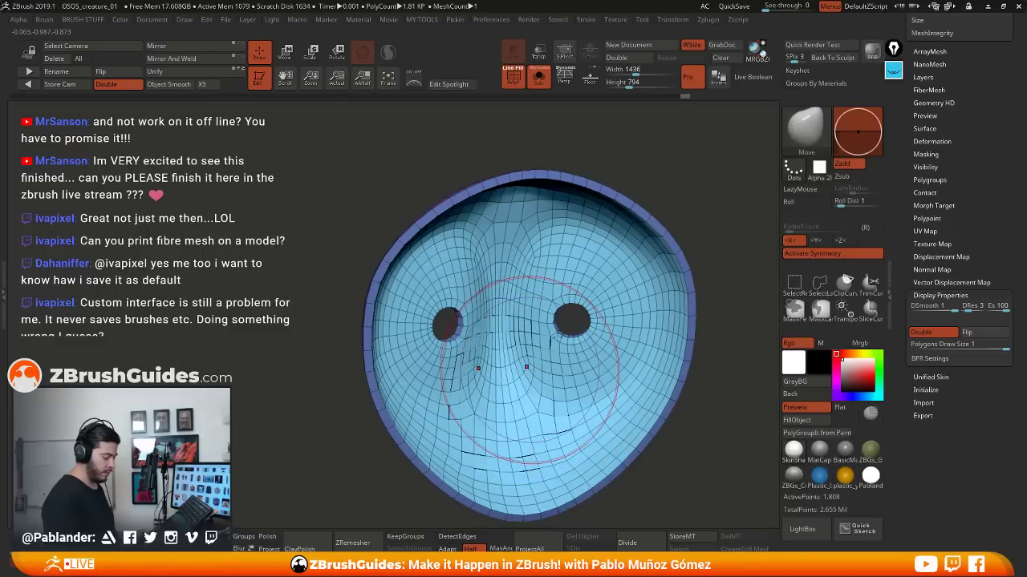
alt+right_drag(710, 284, 671, 254)
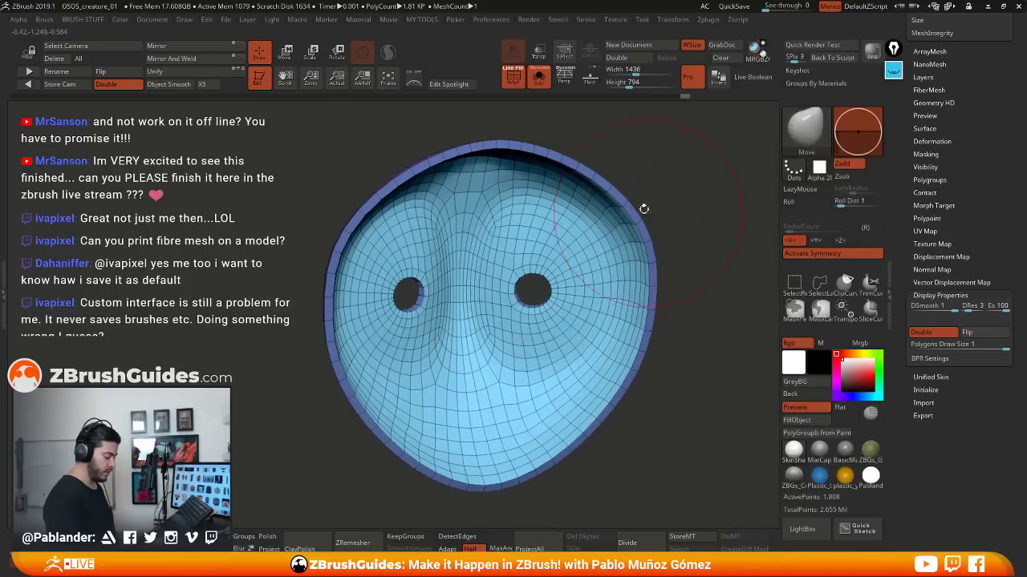
mouse_move(644, 208)
right_down()
mouse_move(542, 186)
mouse_move(672, 213)
right_up()
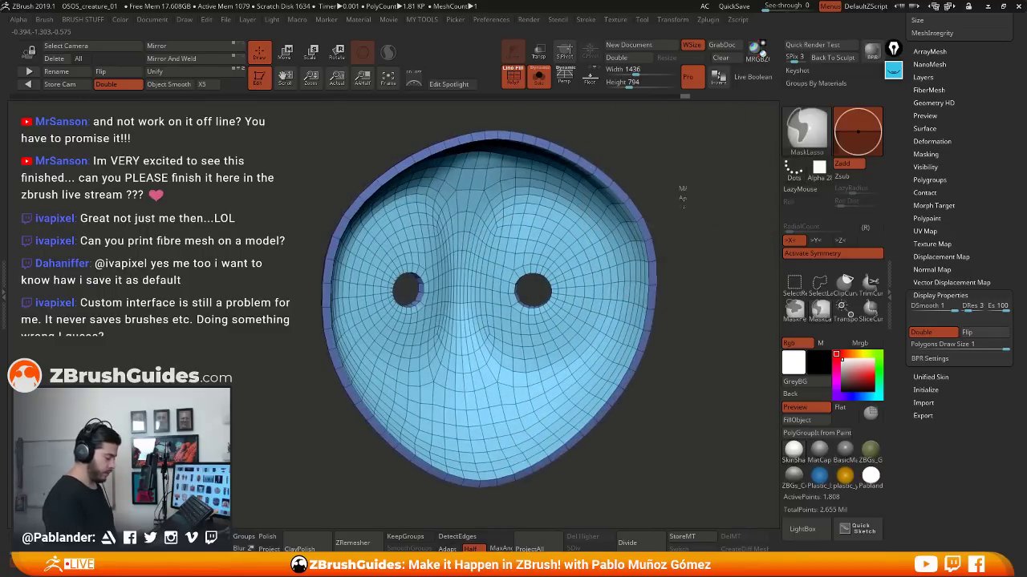
Clear the masking and turn off the polygroup wireframe display
ctrl+drag(682, 204, 684, 234)
mouse_move(656, 259)
right_down()
mouse_move(822, 256)
mouse_move(656, 267)
mouse_move(682, 248)
right_up()
key(space)
drag(685, 249, 671, 249)
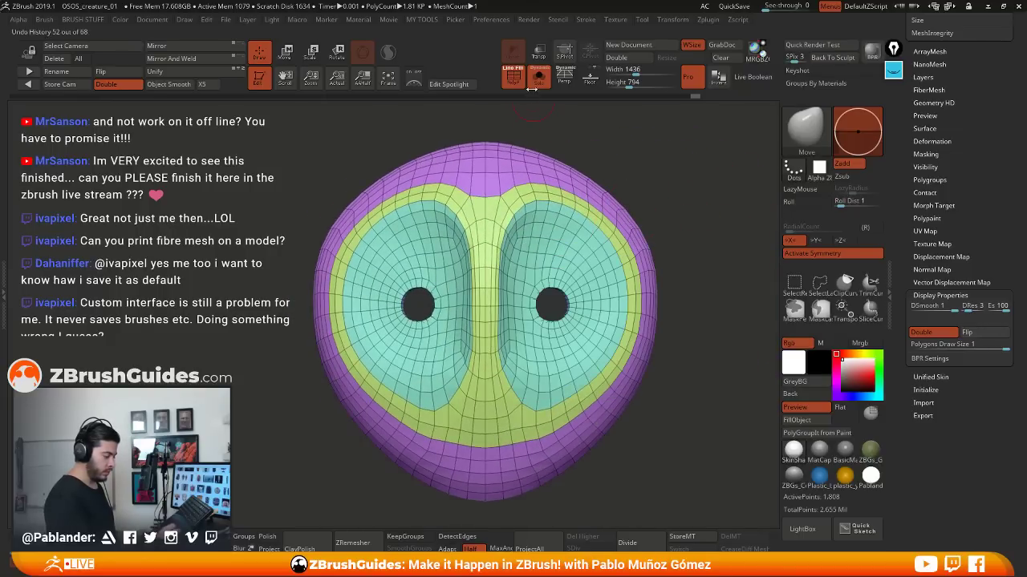
click(818, 449)
click(513, 78)
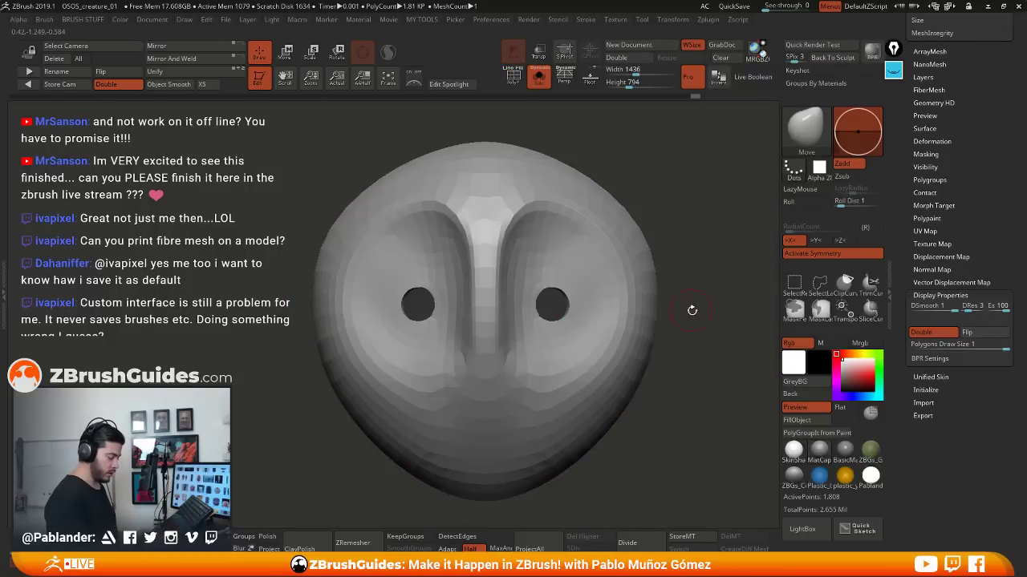
Return to the subtool list and turn off Solo so the mask shows together with the whole creature
right_drag(691, 310, 633, 318)
scroll(934, 232, up, 5)
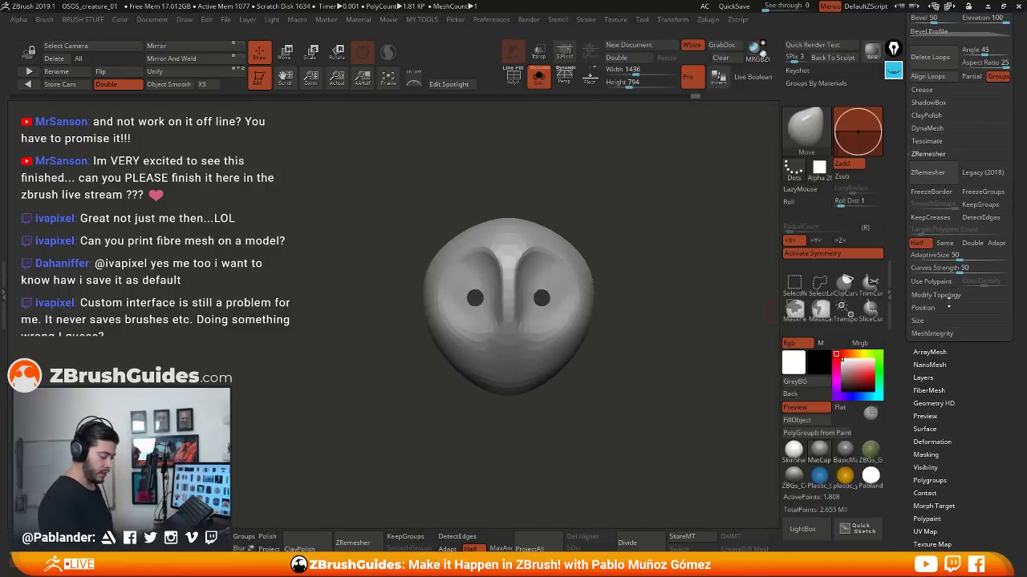
scroll(919, 358, up, 4)
scroll(899, 242, up, 8)
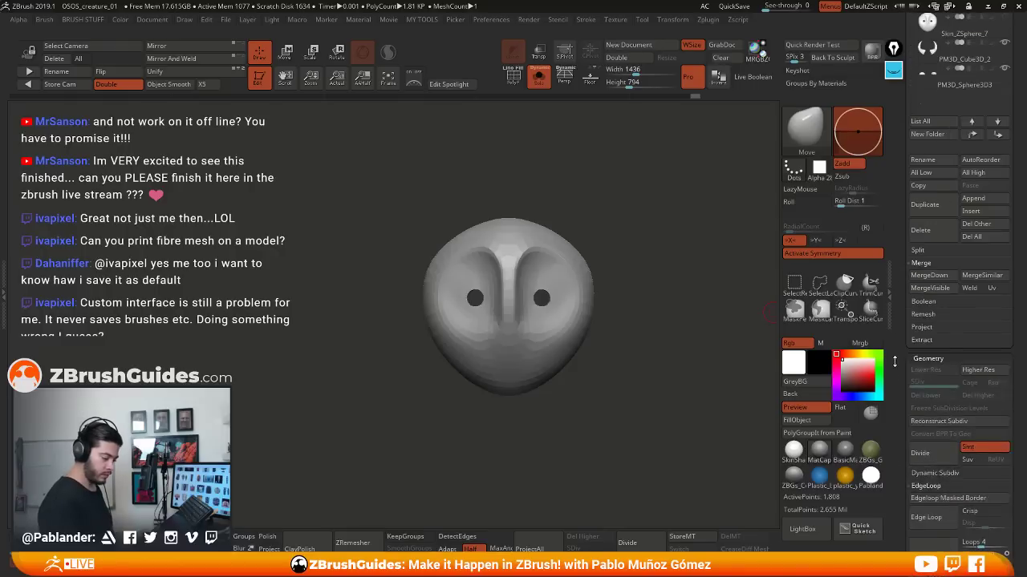
scroll(946, 297, down, 3)
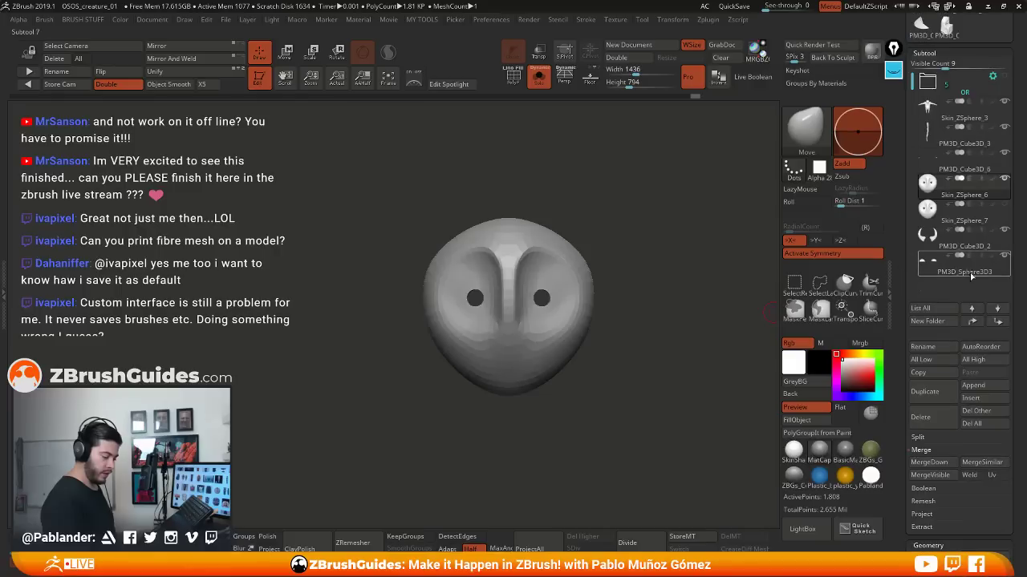
mouse_move(995, 210)
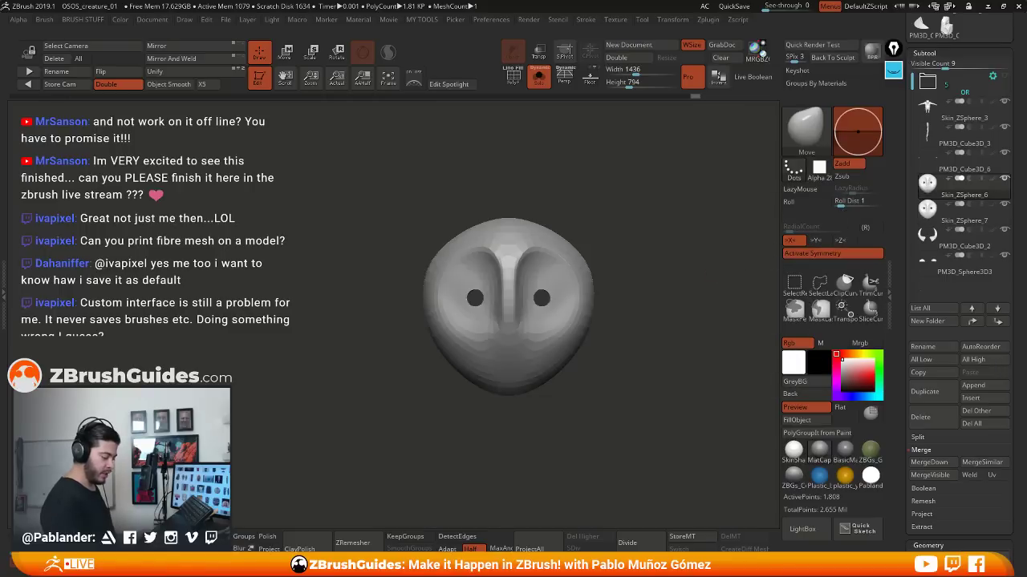
drag(742, 265, 637, 264)
click(539, 81)
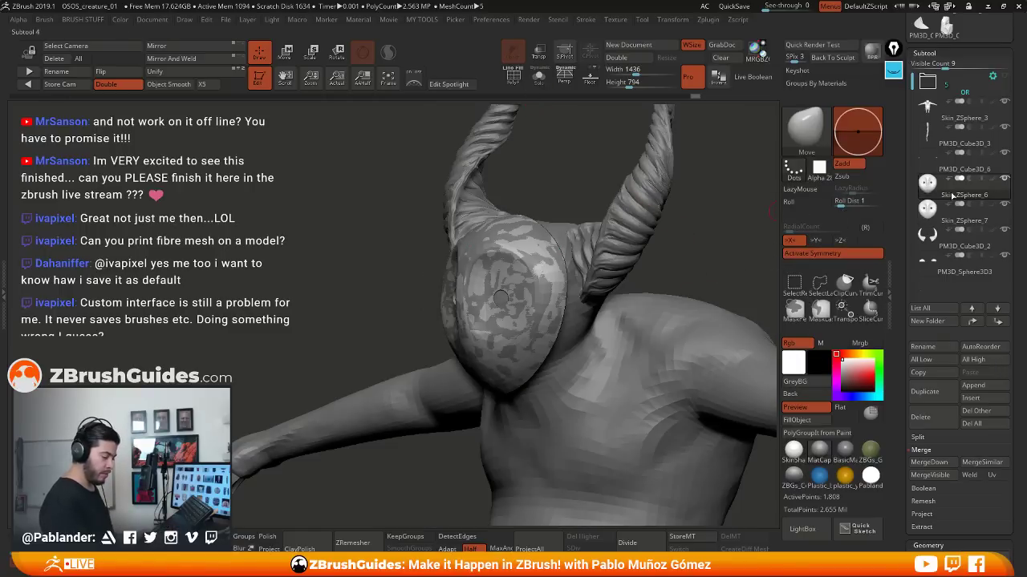
Hide the Skin_ZSphere_7 subtool that overlaps the new mask and view the creature from the front
mouse_move(987, 220)
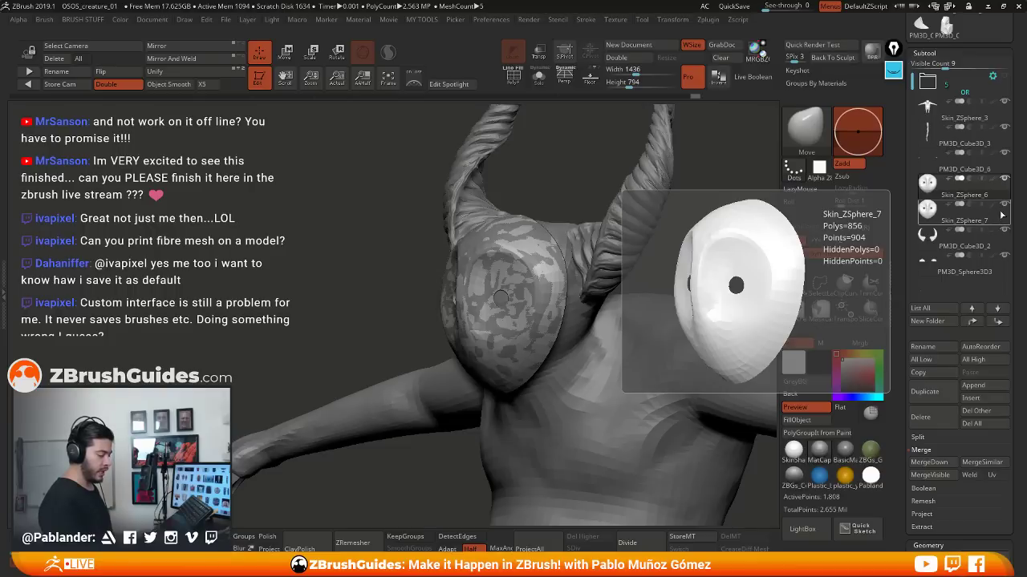
click(1006, 183)
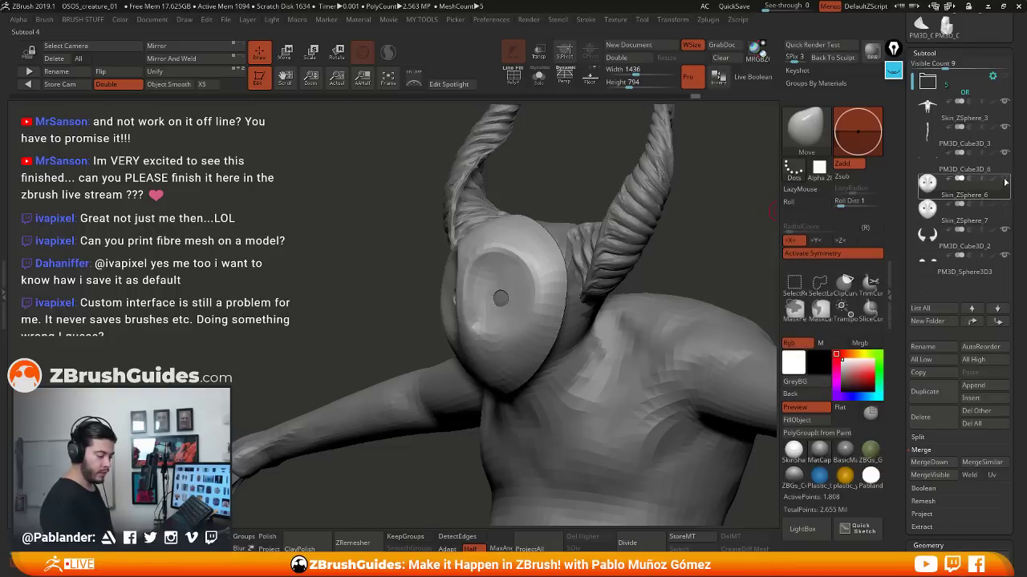
shift+drag(738, 241, 577, 273)
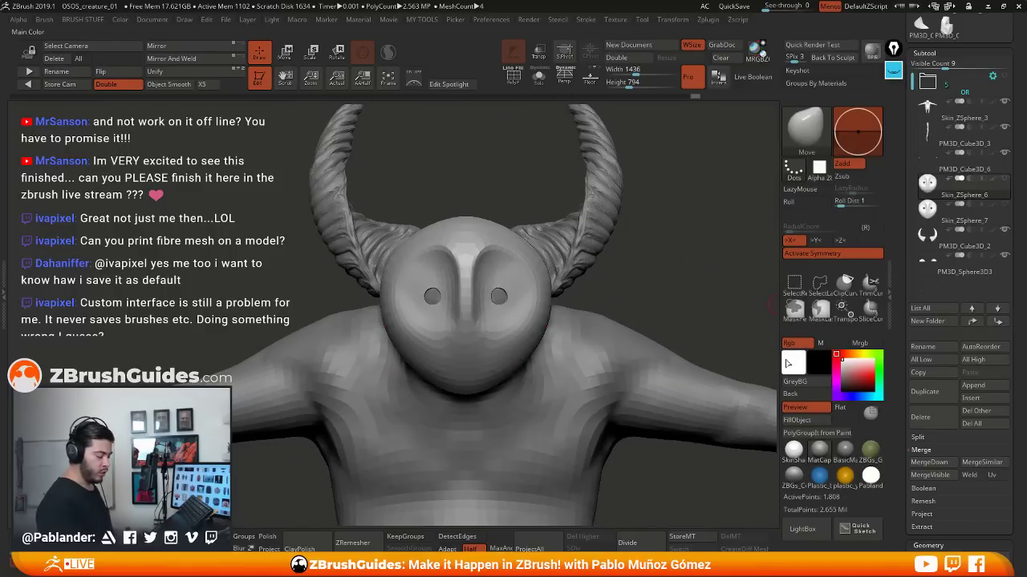
Duplicate the Skin_ZSphere_6 mask, move the copy into the subtool folder, and reselect Skin_ZSphere_6 with its visibility on
click(939, 392)
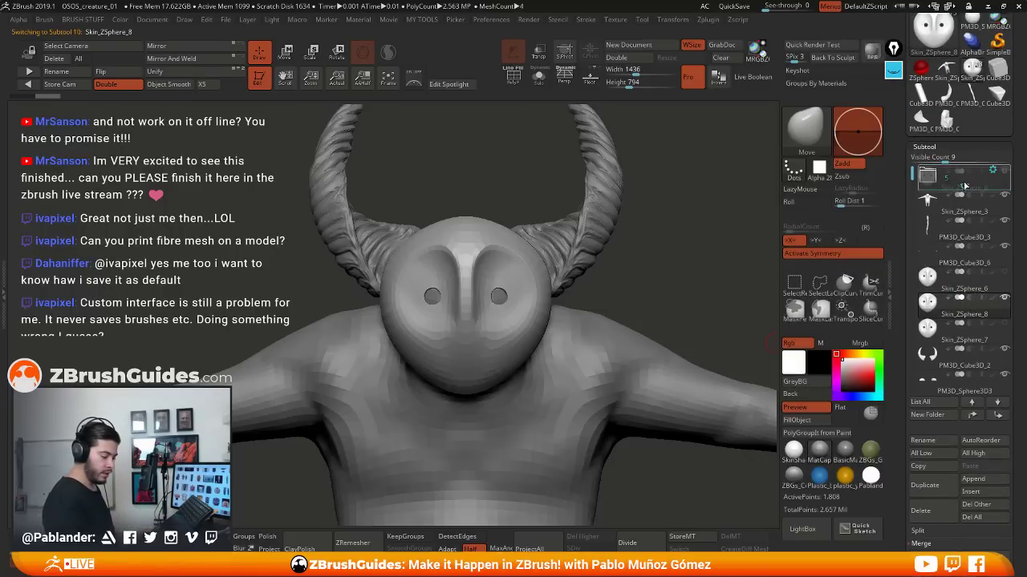
drag(965, 186, 967, 184)
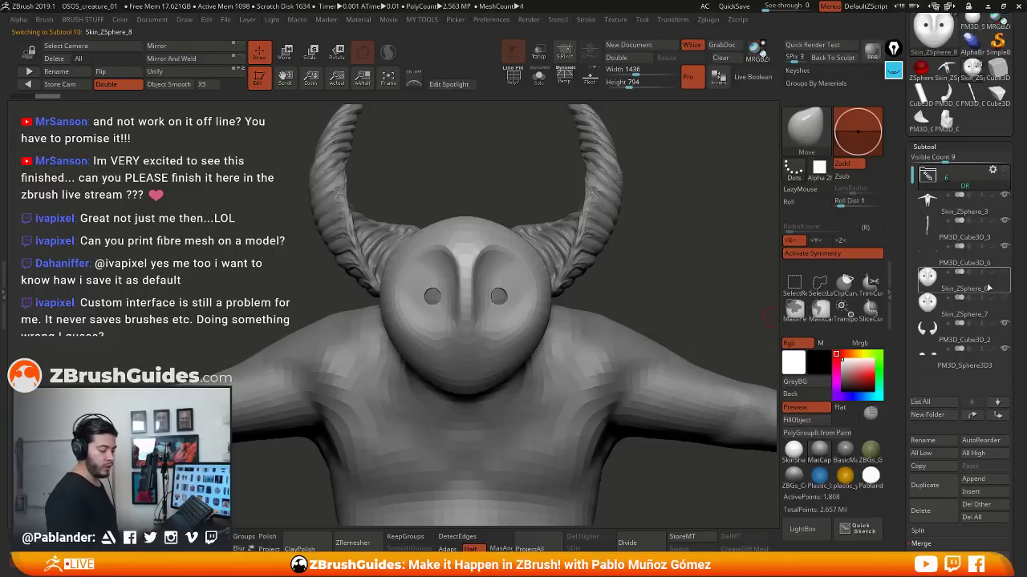
click(954, 276)
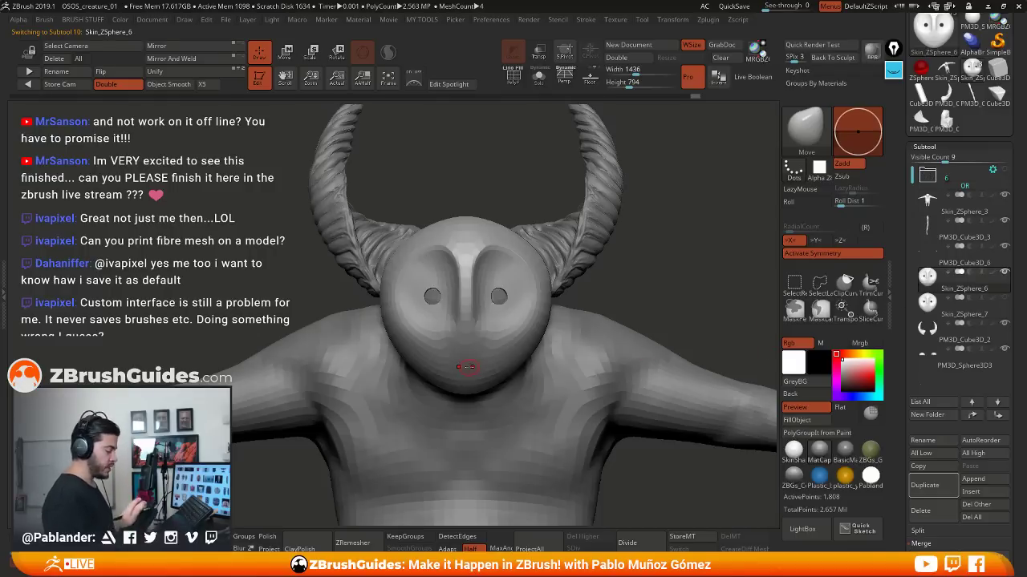
Isolate the mask with Solo and check its polygroup wireframe from the front, leaving the wireframe off
mouse_move(644, 259)
mouse_down()
mouse_move(565, 269)
mouse_move(634, 264)
mouse_up()
ctrl+right_drag(515, 315, 551, 167)
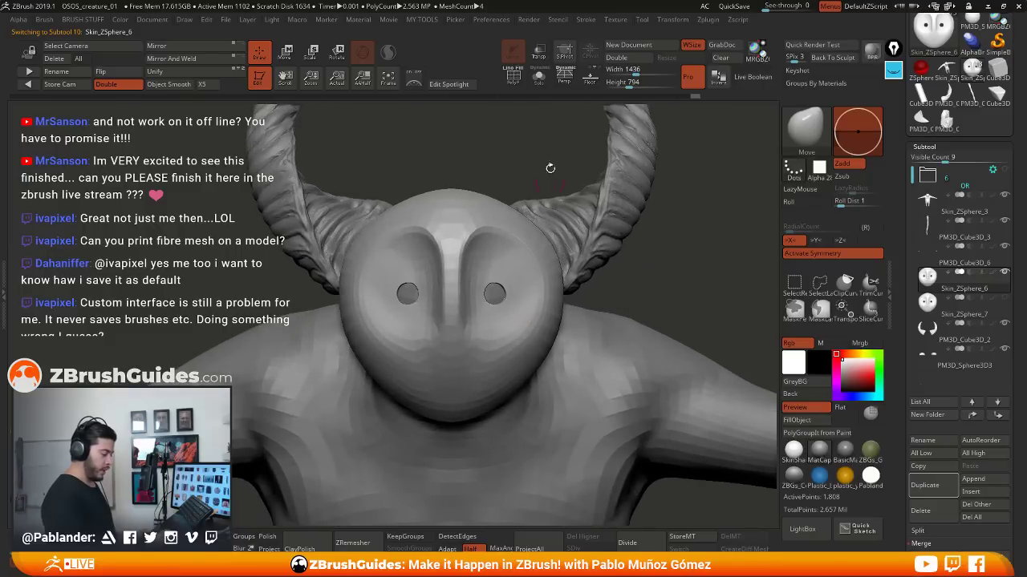
right_drag(515, 262, 542, 237)
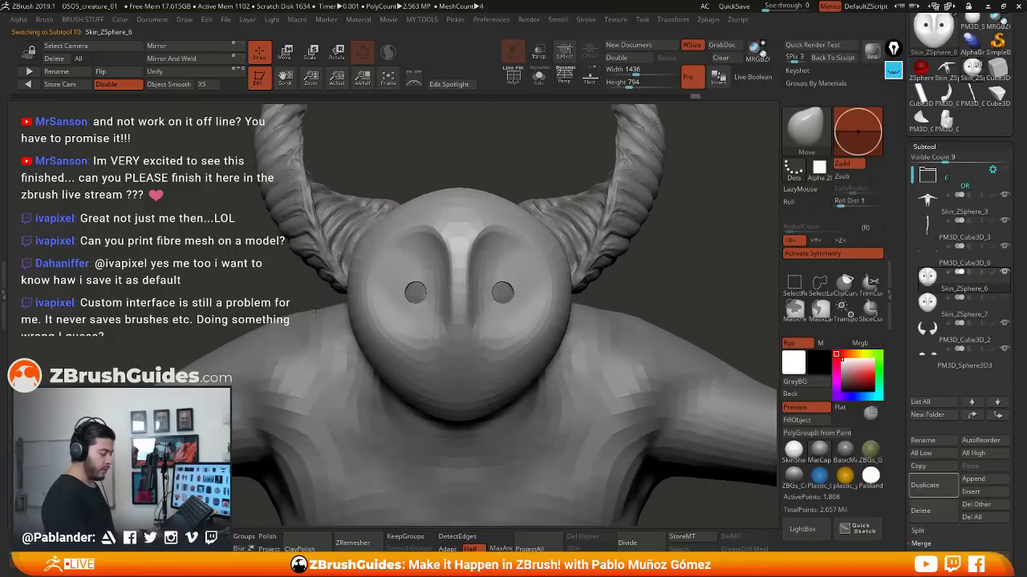
click(513, 74)
click(538, 80)
drag(567, 210, 593, 212)
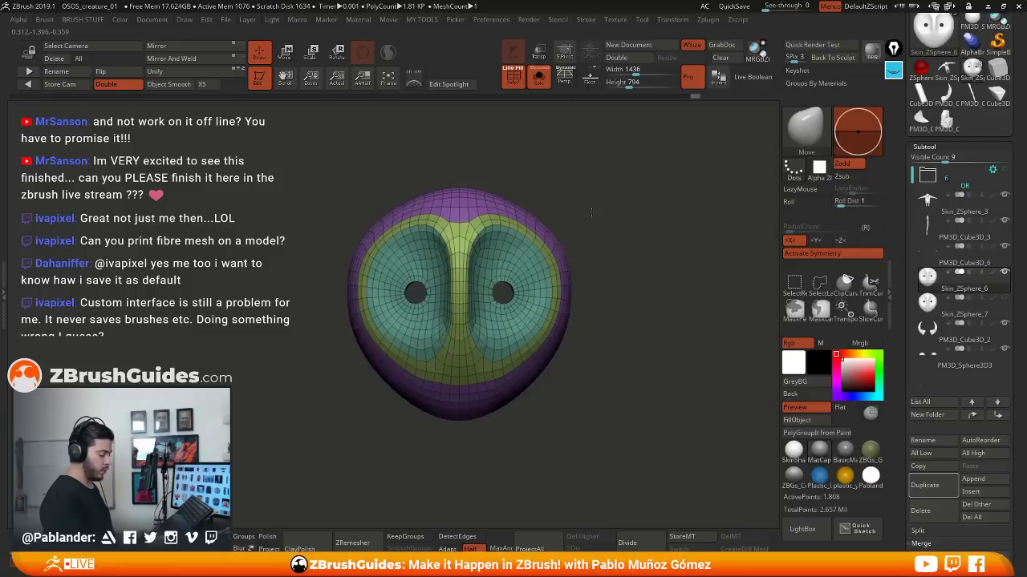
drag(610, 303, 650, 307)
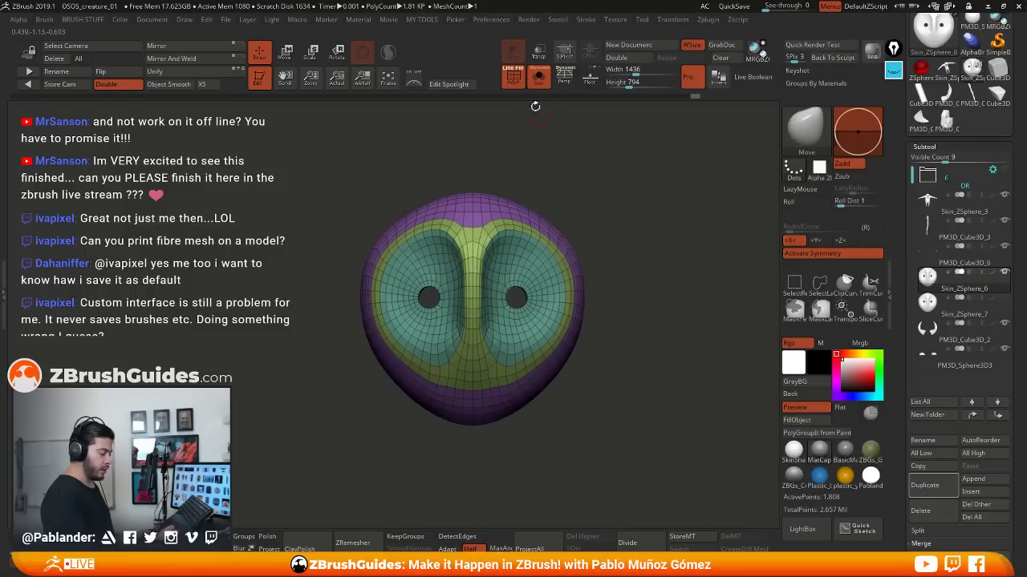
click(518, 80)
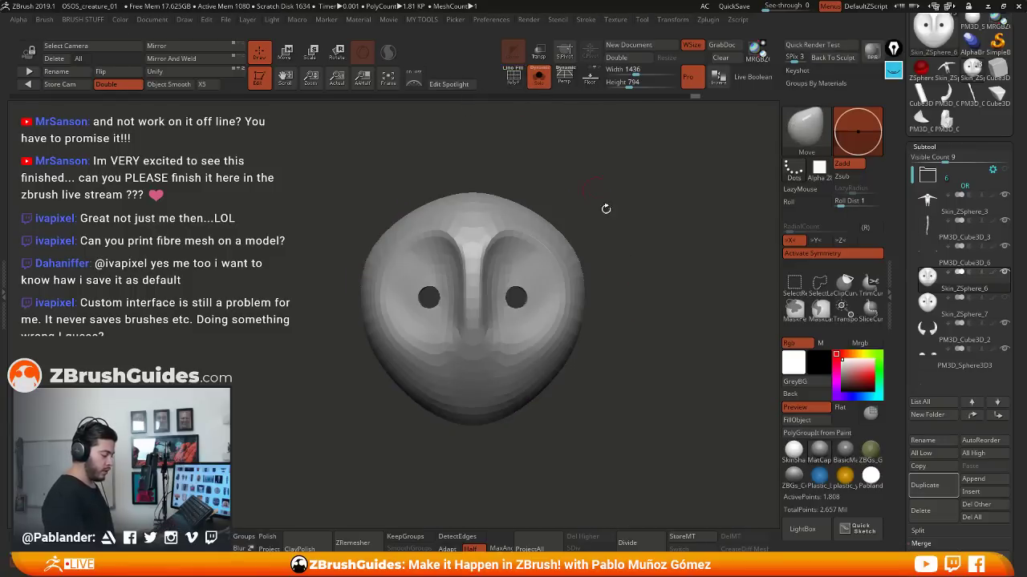
Subdivide the mask three times to SDiv 4 and inspect its rim and inner surface
click(642, 544)
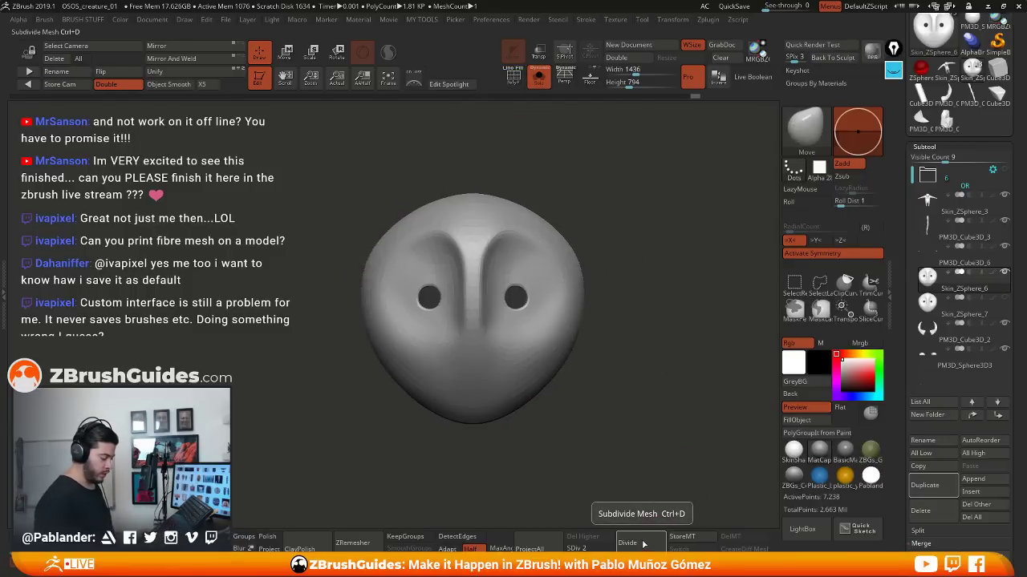
click(642, 544)
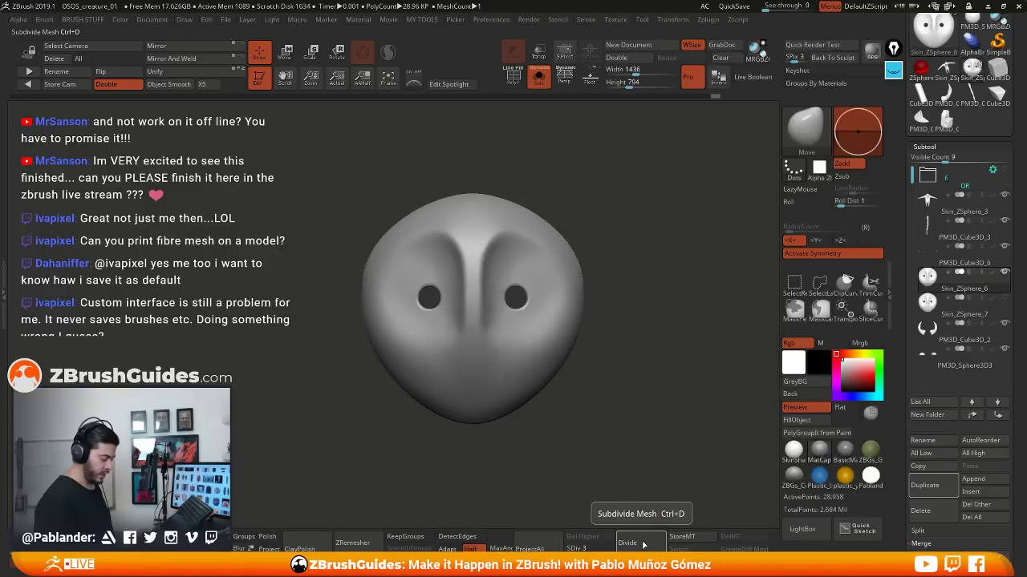
click(642, 544)
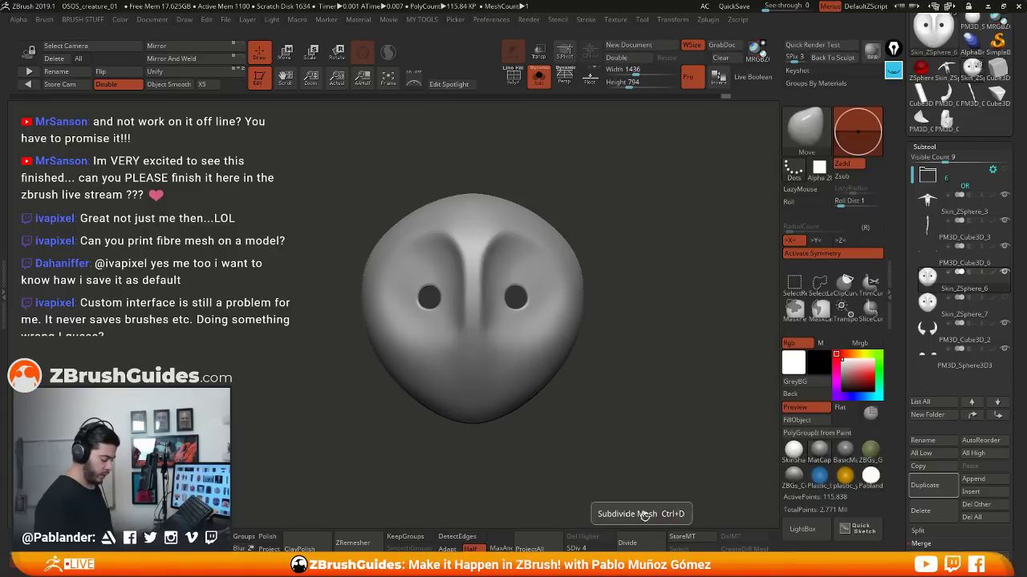
mouse_move(585, 353)
mouse_down()
mouse_move(657, 390)
mouse_move(532, 299)
mouse_move(569, 321)
mouse_move(601, 305)
mouse_move(553, 280)
mouse_up()
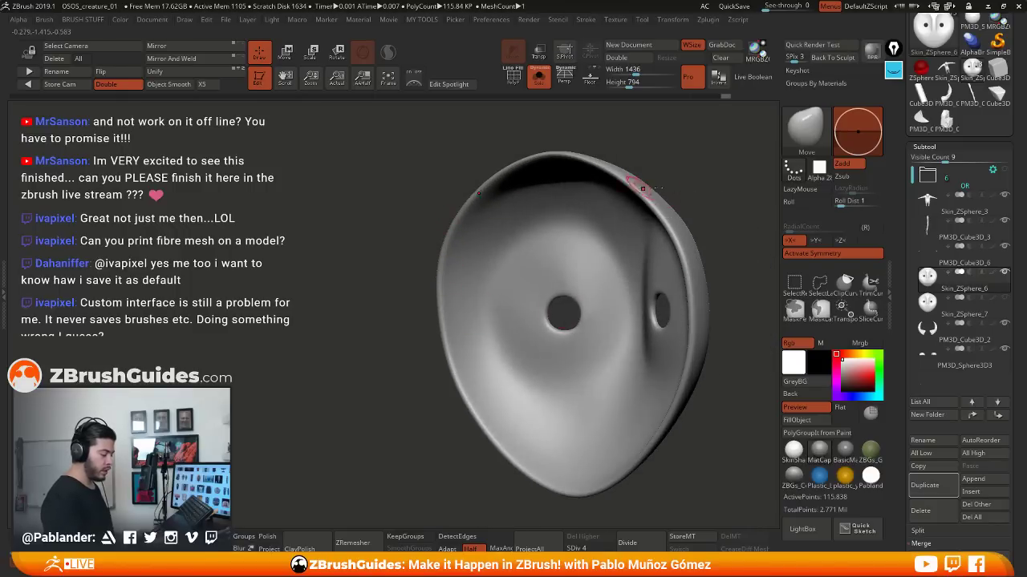
mouse_move(640, 189)
mouse_down()
mouse_move(713, 179)
mouse_move(588, 184)
mouse_move(634, 235)
mouse_up()
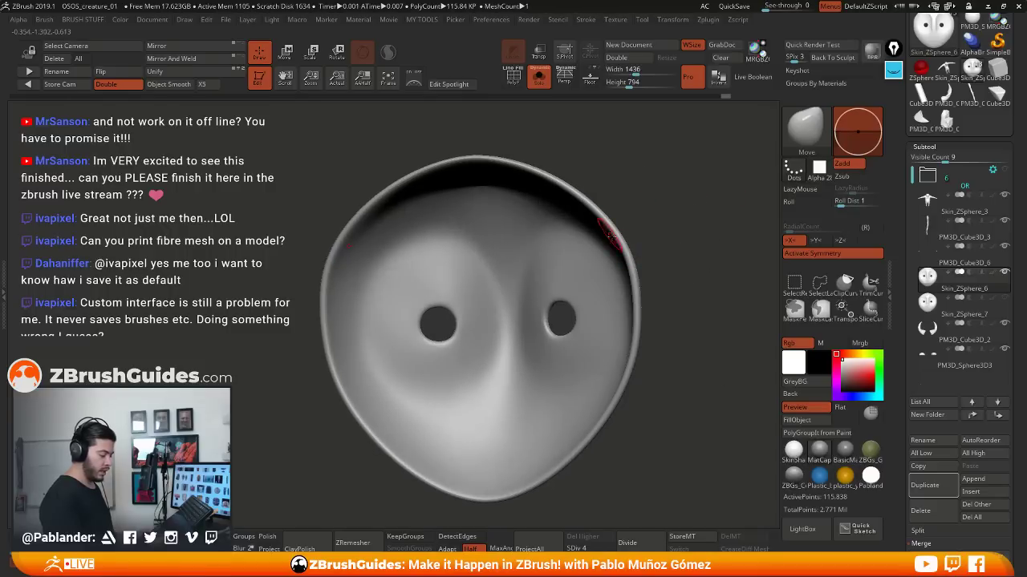
mouse_move(680, 326)
mouse_down()
mouse_move(664, 338)
mouse_move(667, 325)
mouse_up()
Undo the subdivisions on the mask to restore its undivided base mesh
key(shift+d)
key(ctrl+z)
key(ctrl+z)
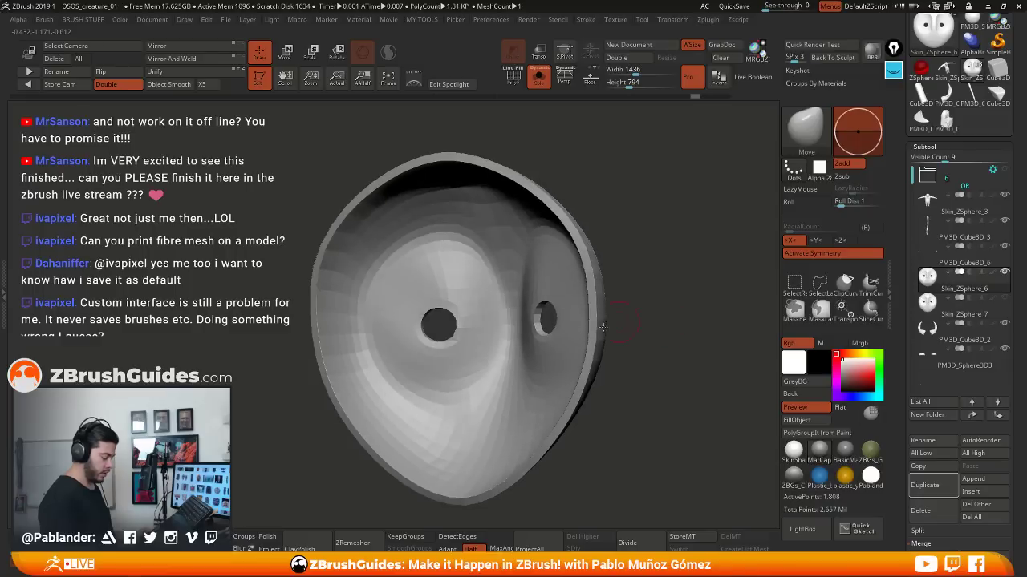
Switch to the ZModeler brush and display the polygroup wireframe to examine the mask's rim and inner surface
key(b)
key(z)
key(m)
click(801, 454)
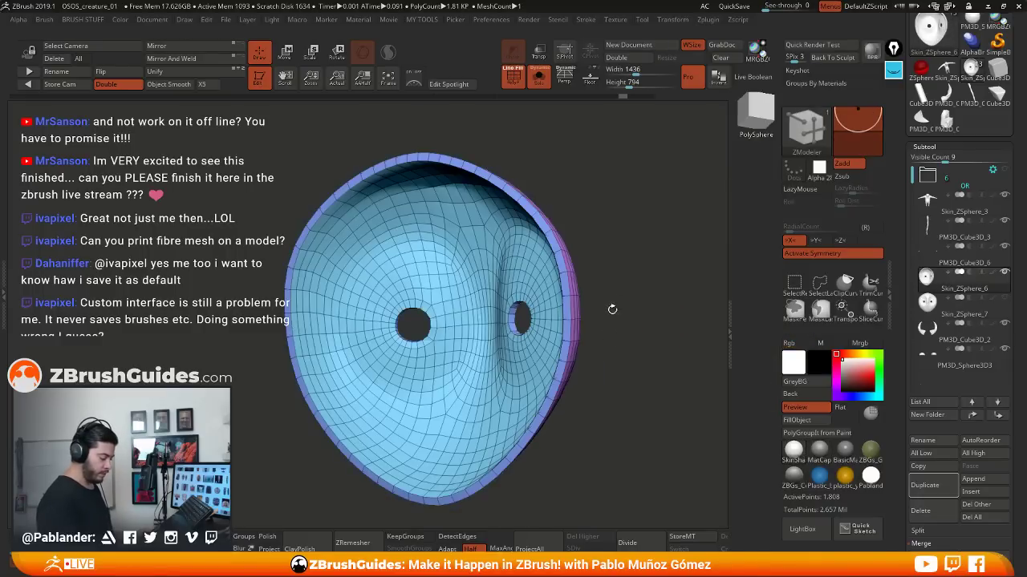
mouse_move(630, 295)
mouse_down()
mouse_move(635, 287)
mouse_move(640, 295)
mouse_up()
alt+drag(680, 244, 601, 248)
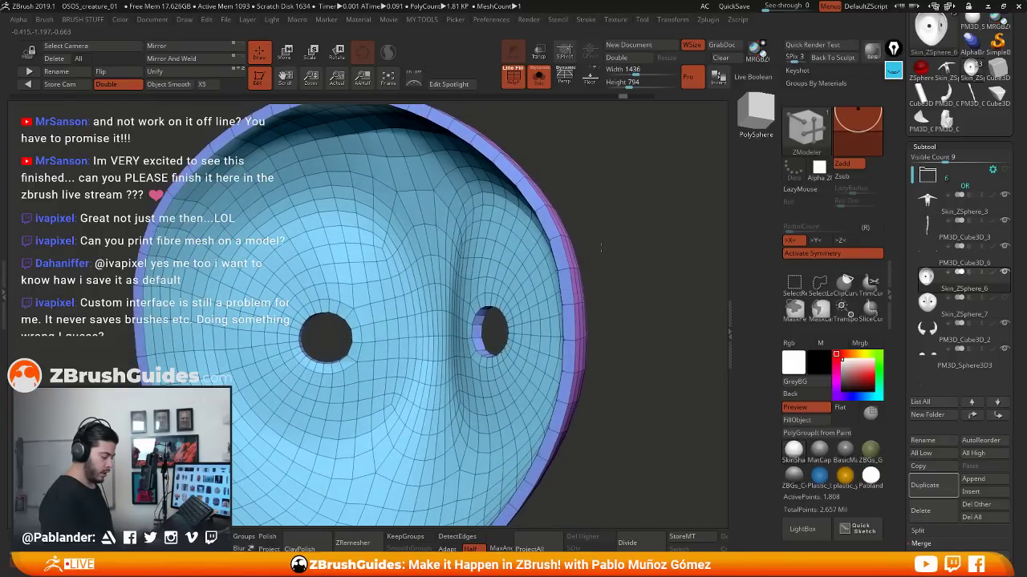
drag(600, 248, 624, 275)
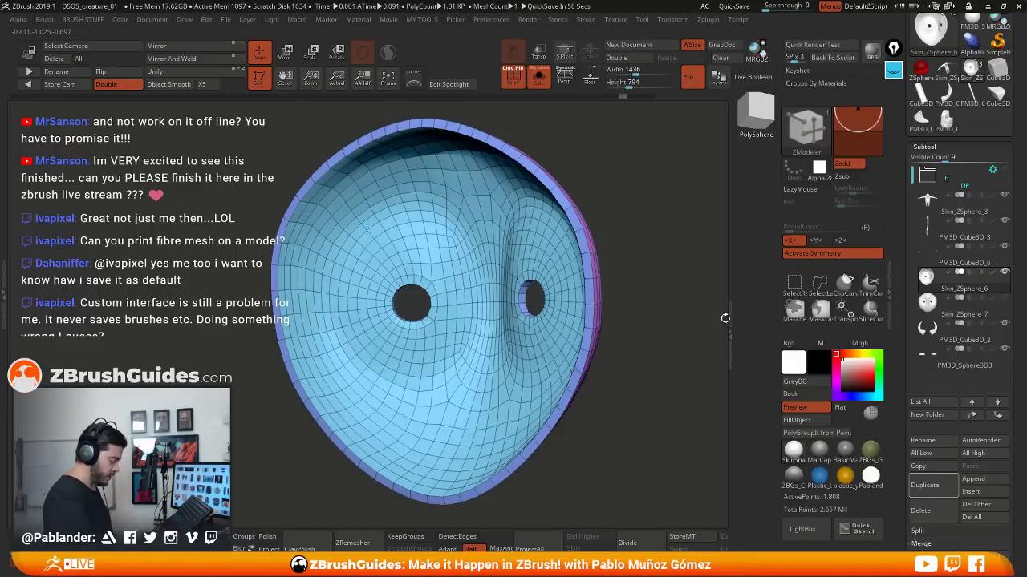
drag(672, 303, 669, 283)
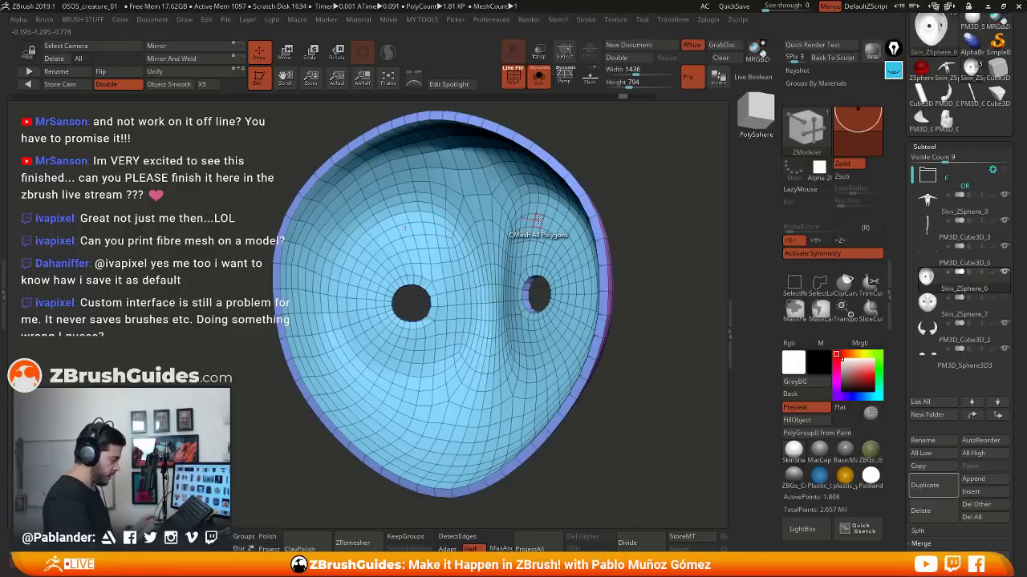
Switch back to the Move brush and try targeting the mask's upper inner rim with the SelectRect brush
key(b)
key(m)
key(v)
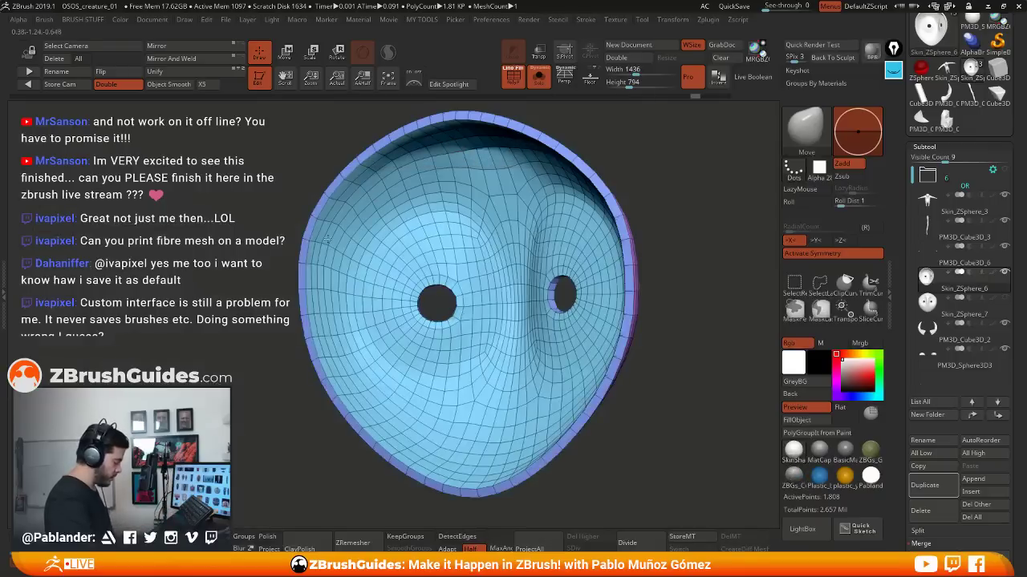
key(ctrl+shift)
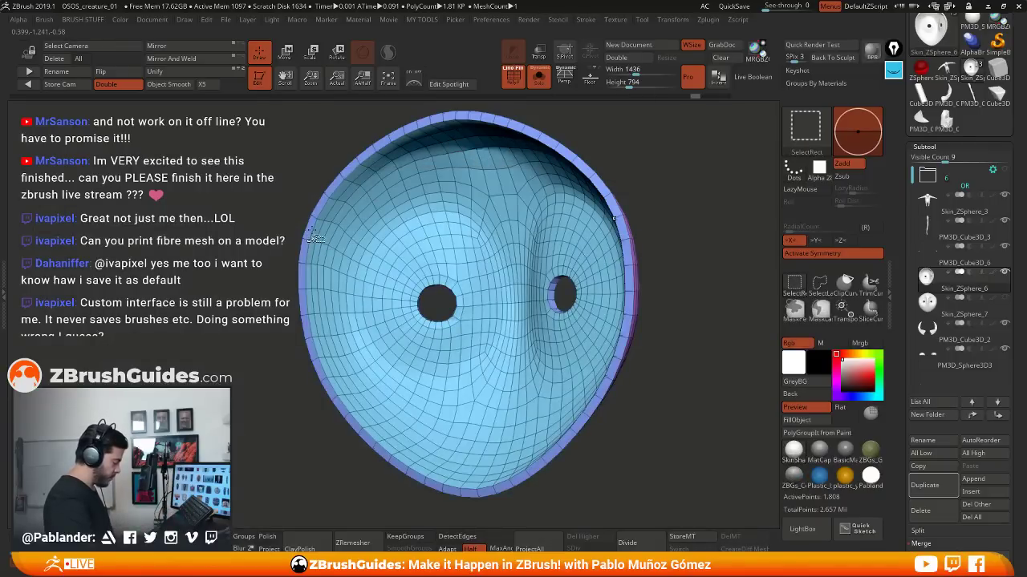
ctrl+shift+right_click(313, 234)
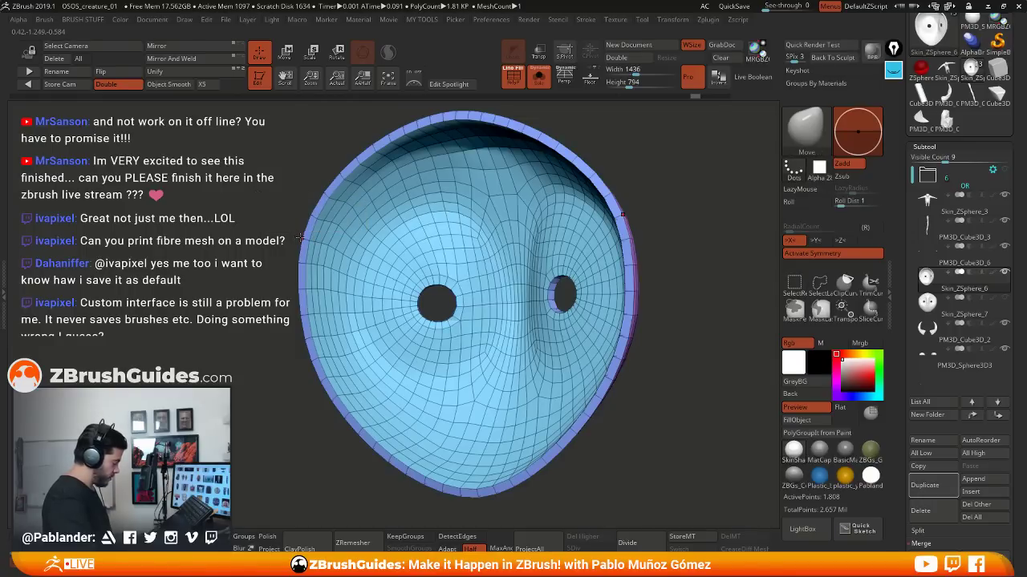
key(space)
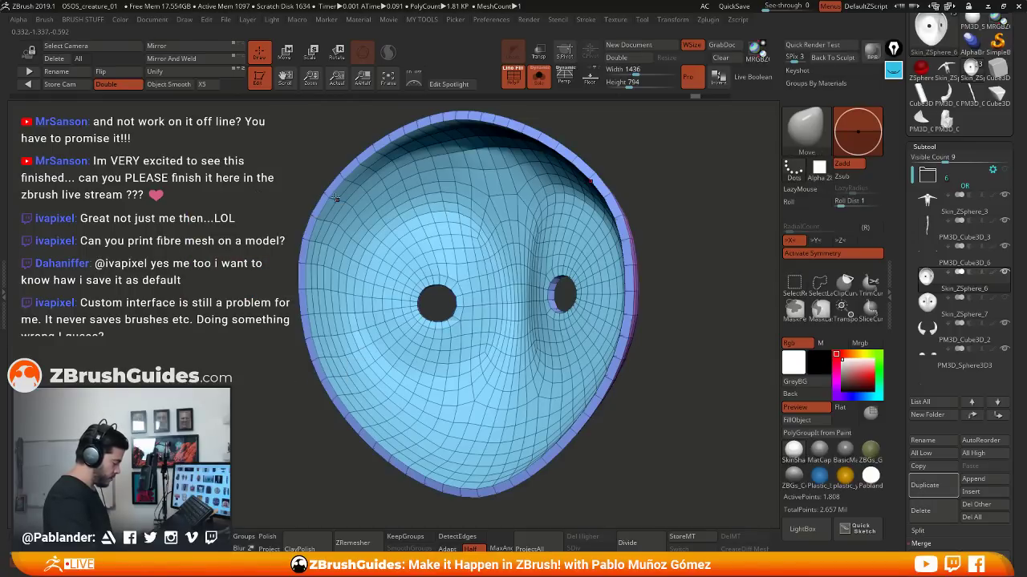
key(space)
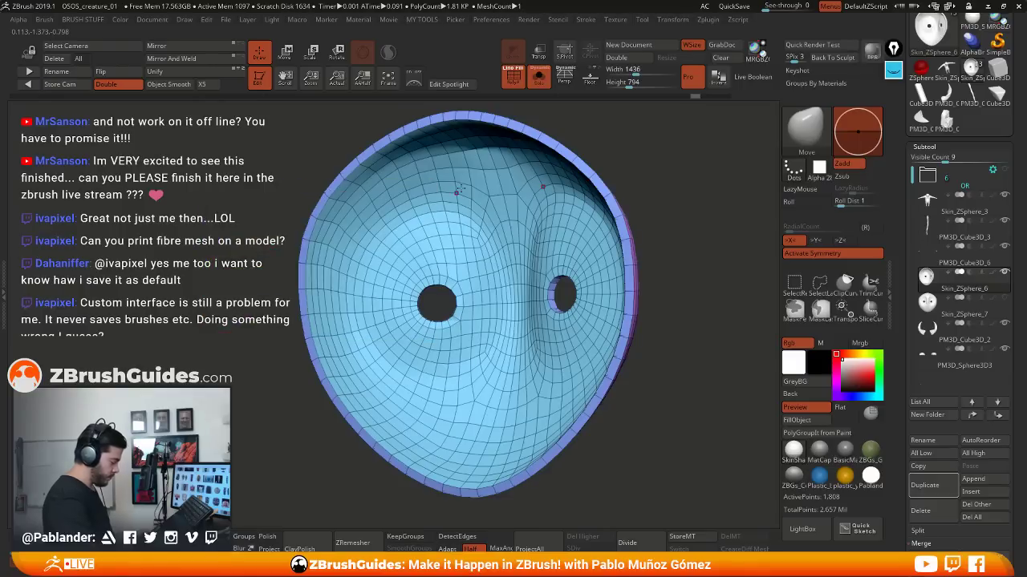
Hide the polyloop crossing the mask's upper inner rim with the SelectLasso brush and show the whole mask again
click(792, 283)
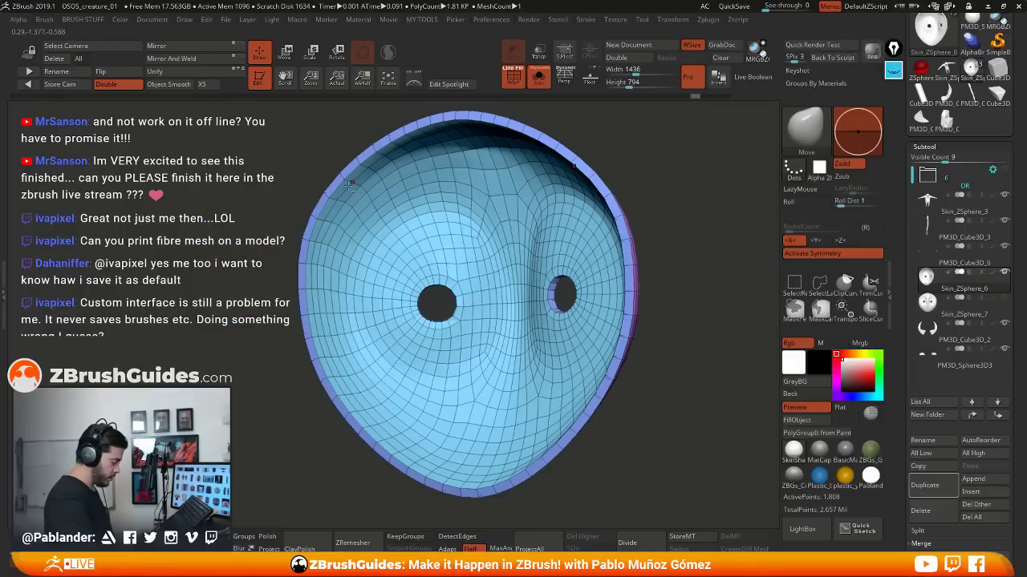
key(ctrl+shift)
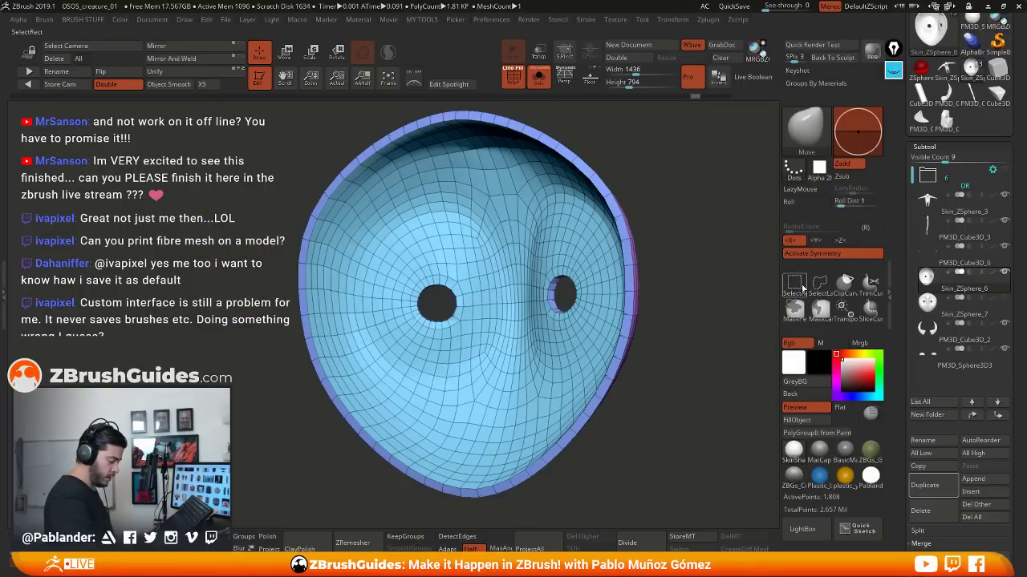
click(819, 284)
key(ctrl+shift)
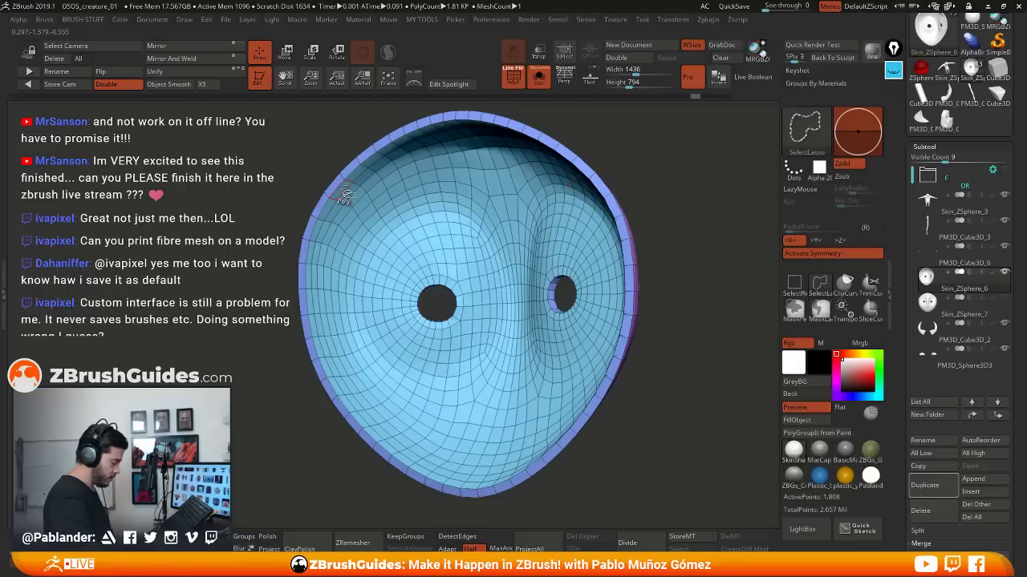
key(ctrl+shift+space)
key(ctrl+shift)
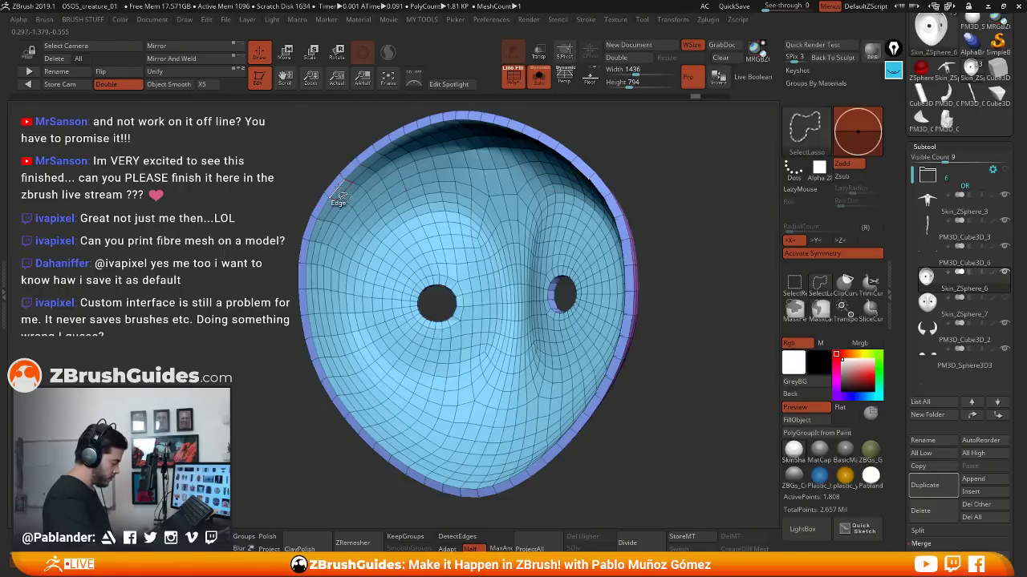
ctrl+alt+shift+click(339, 192)
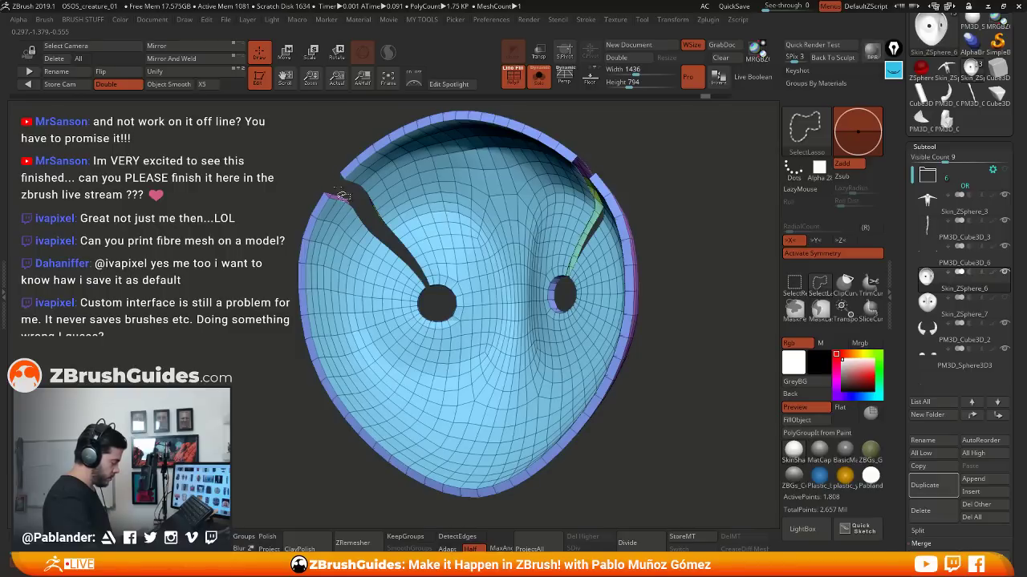
ctrl+shift+click(313, 180)
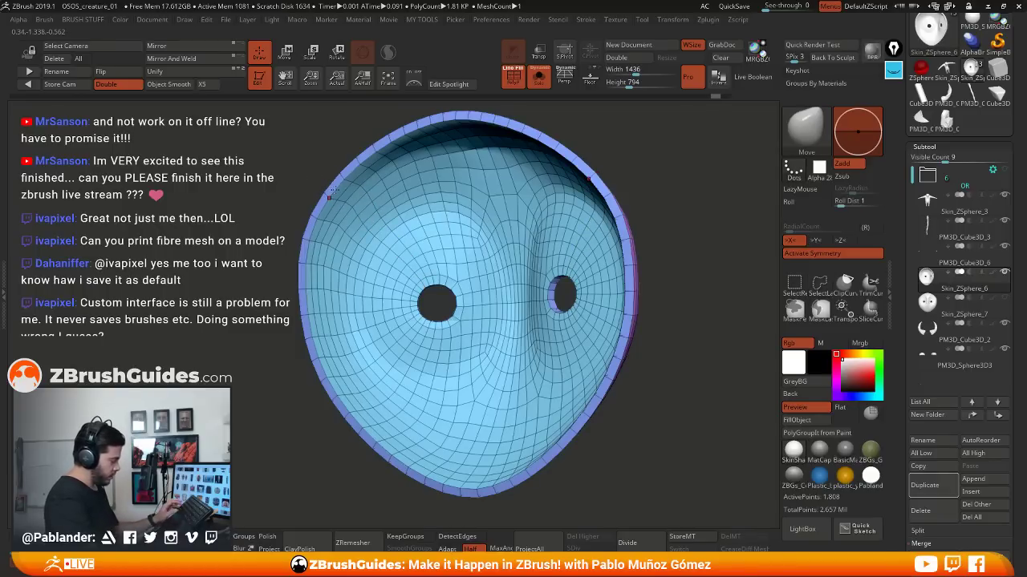
Try targeting an edge along the mask's upper inner rim with the SelectLasso brush
key(ctrl+shift)
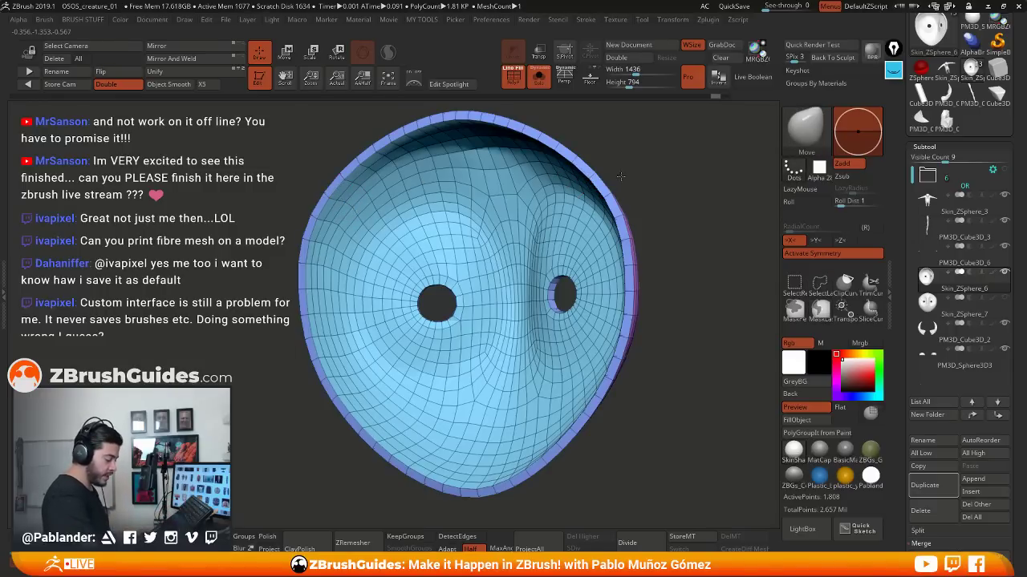
alt+drag(621, 176, 594, 214)
alt+drag(579, 170, 612, 213)
alt+drag(421, 156, 418, 218)
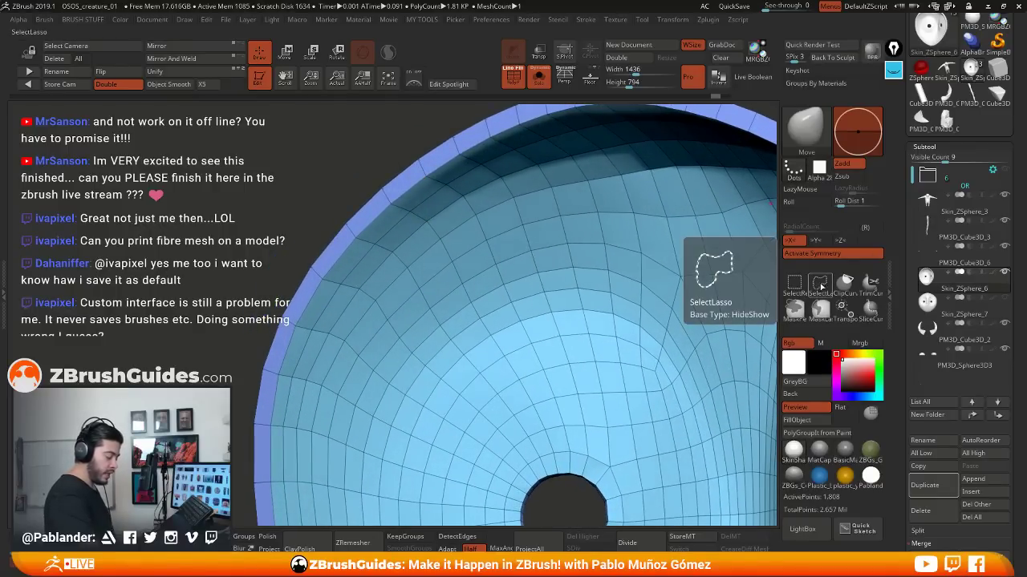
drag(319, 191, 378, 170)
right_click(372, 163)
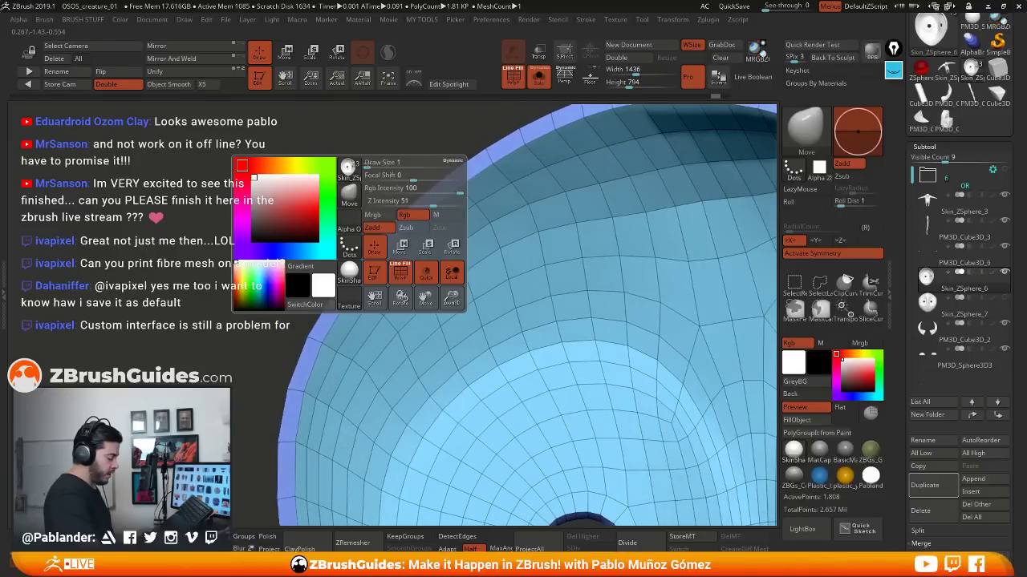
click(818, 285)
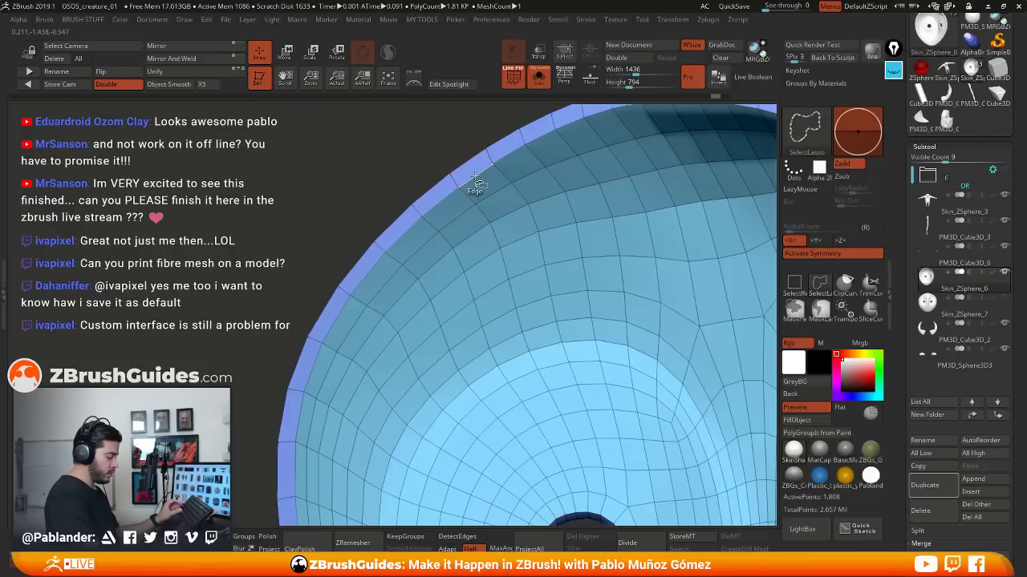
ctrl+shift+click(474, 178)
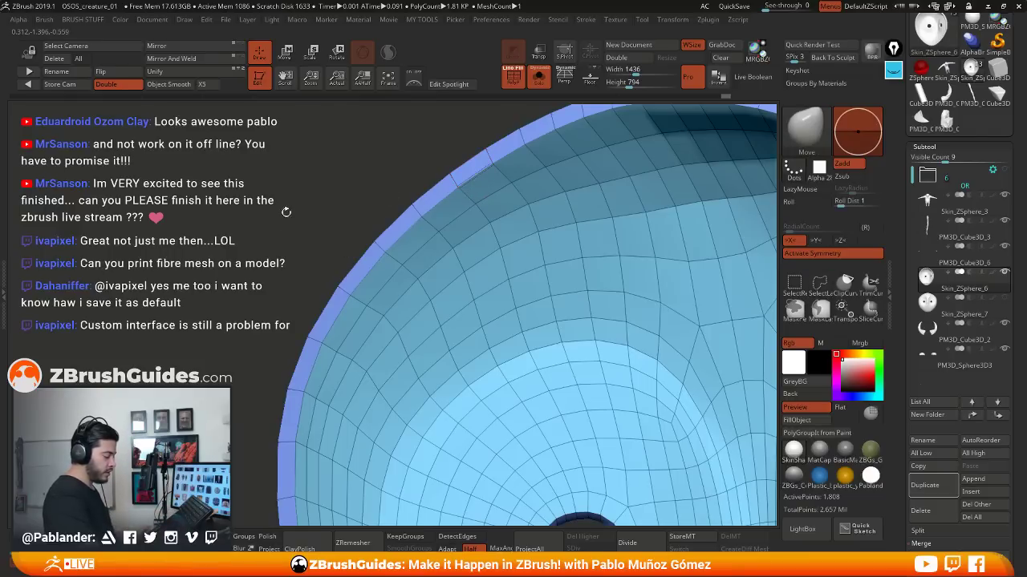
drag(287, 212, 485, 354)
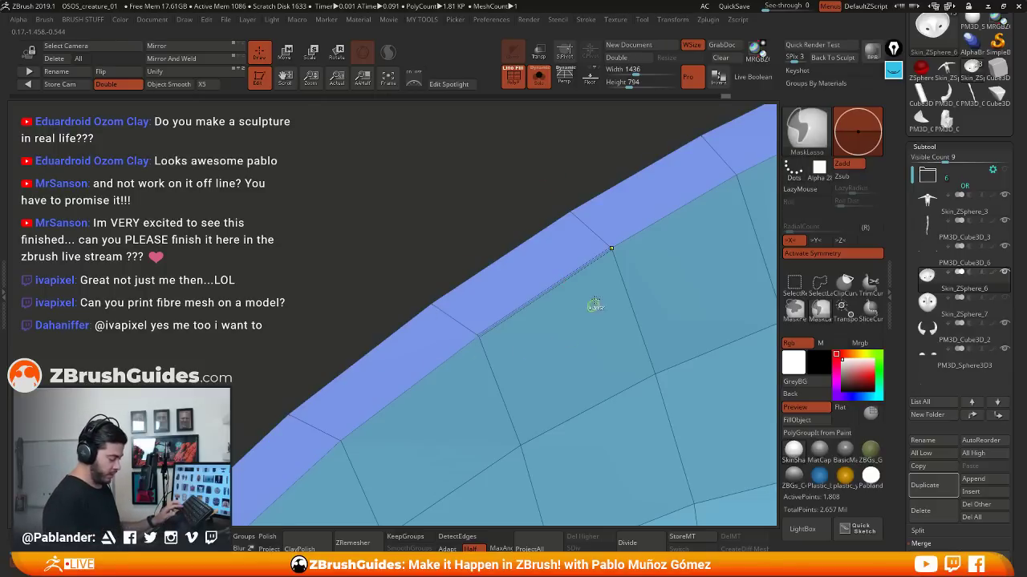
ctrl+right_drag(541, 255, 524, 346)
ctrl+right_drag(579, 305, 475, 230)
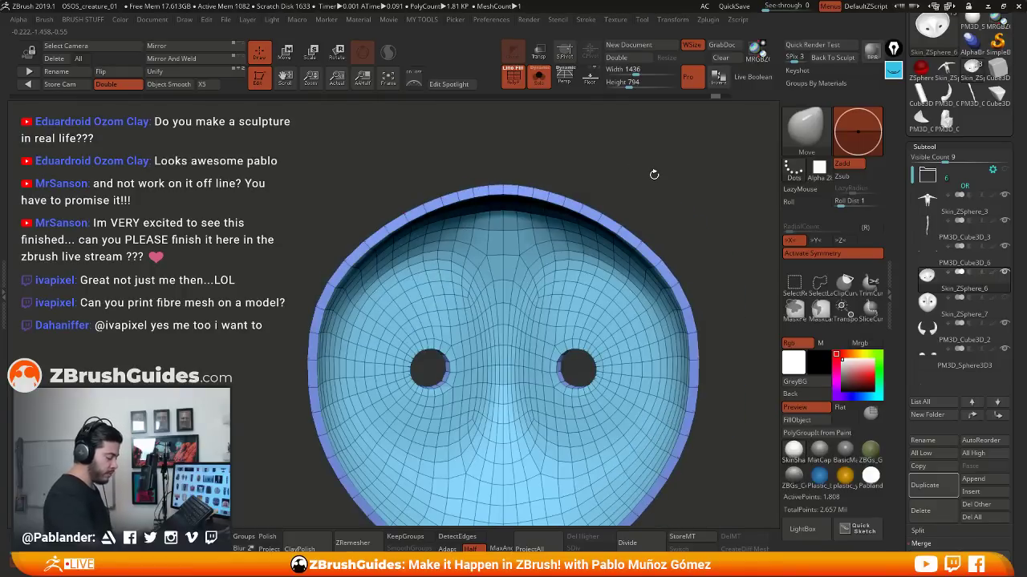
Crease the inner and outer edge loops of the mask's rim with the ZModeler brush, using the EdgeLoop Complete target
alt+right_drag(687, 218, 671, 198)
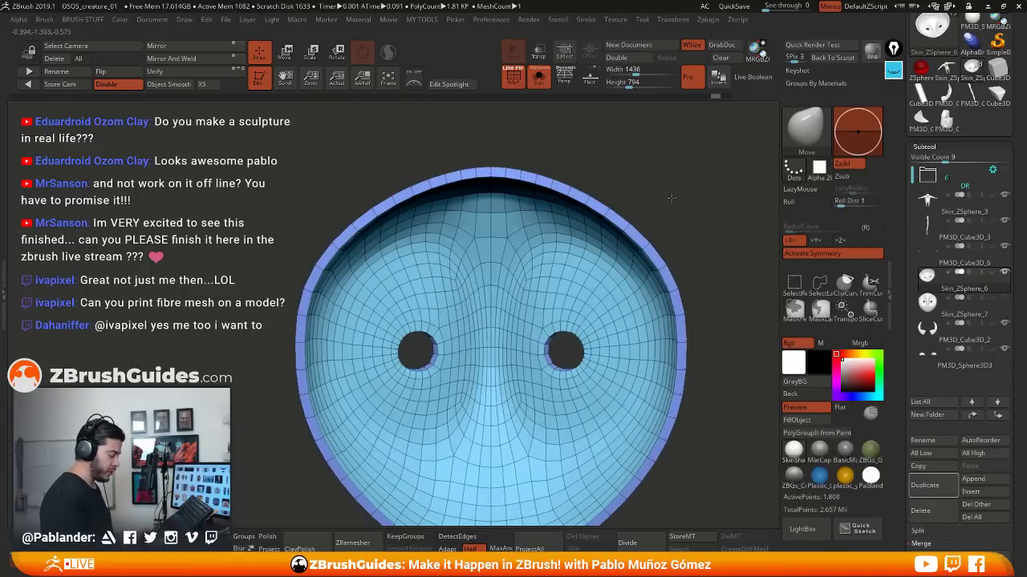
right_drag(696, 310, 700, 281)
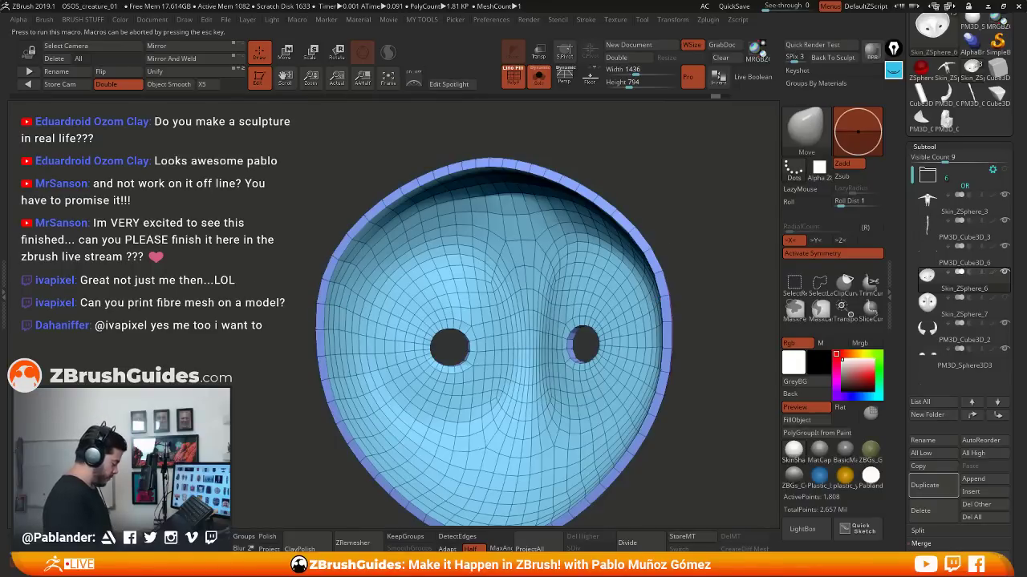
click(157, 535)
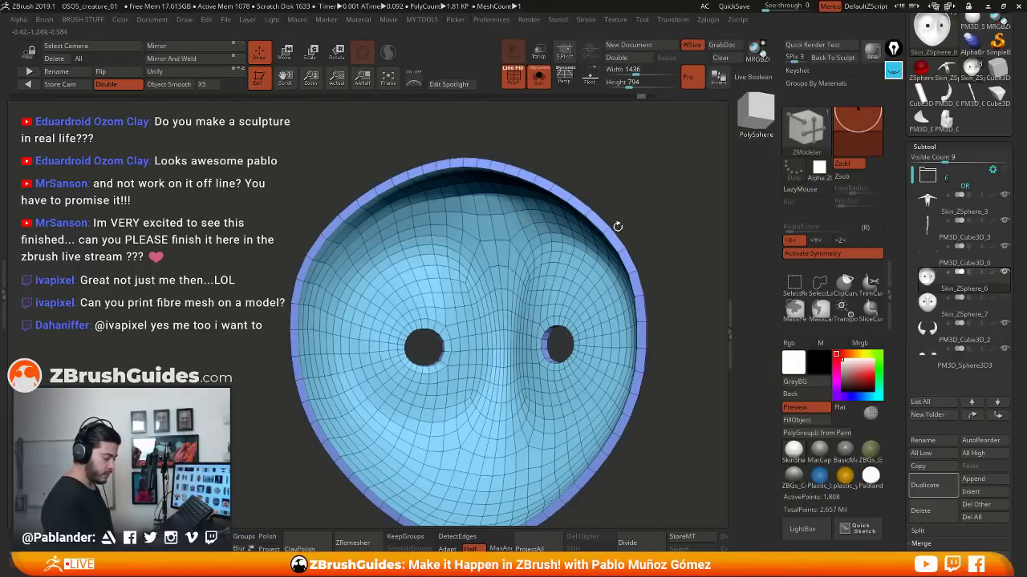
ctrl+right_drag(621, 210, 619, 231)
ctrl+right_drag(382, 184, 422, 203)
key(space)
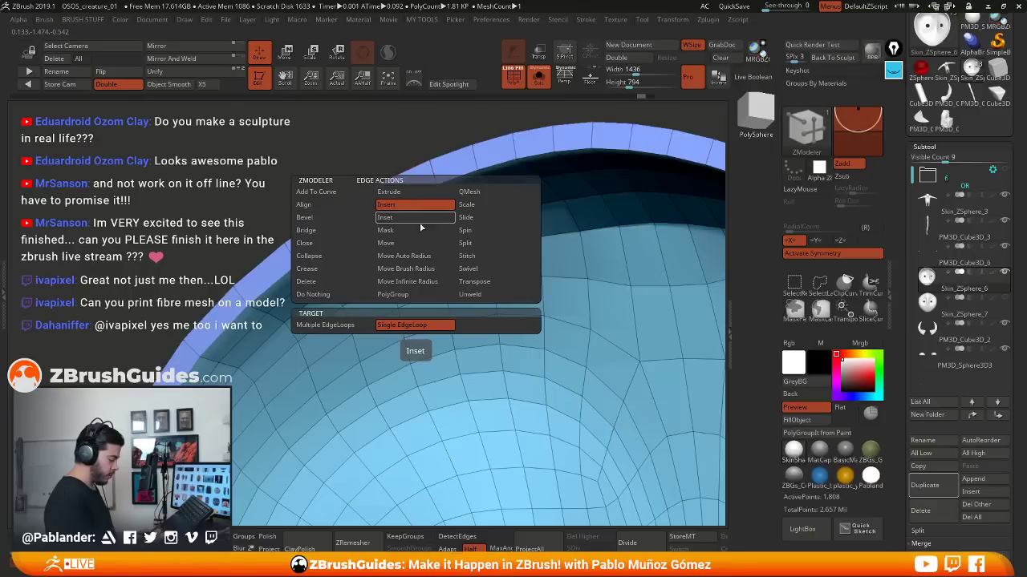
click(332, 270)
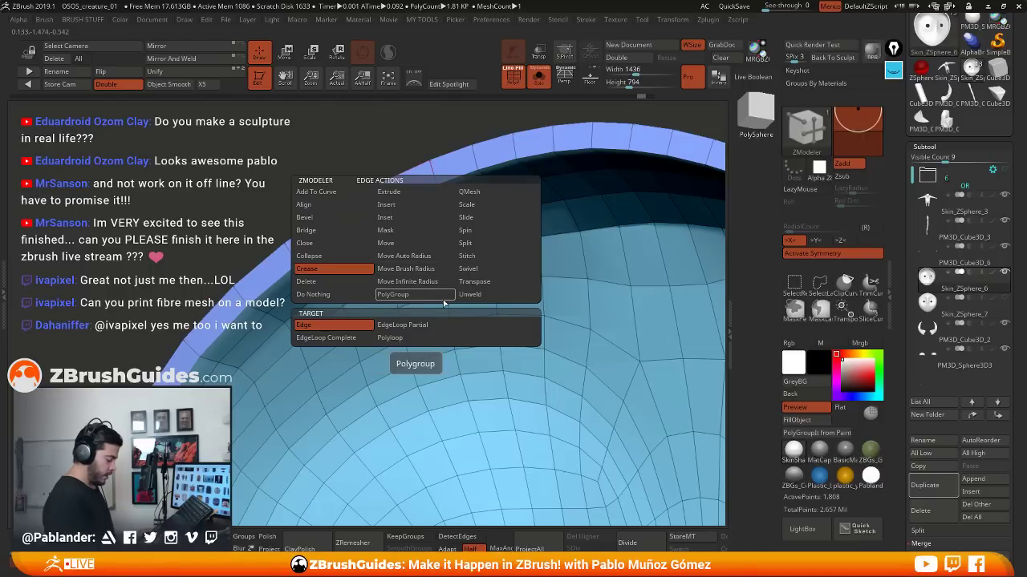
click(341, 340)
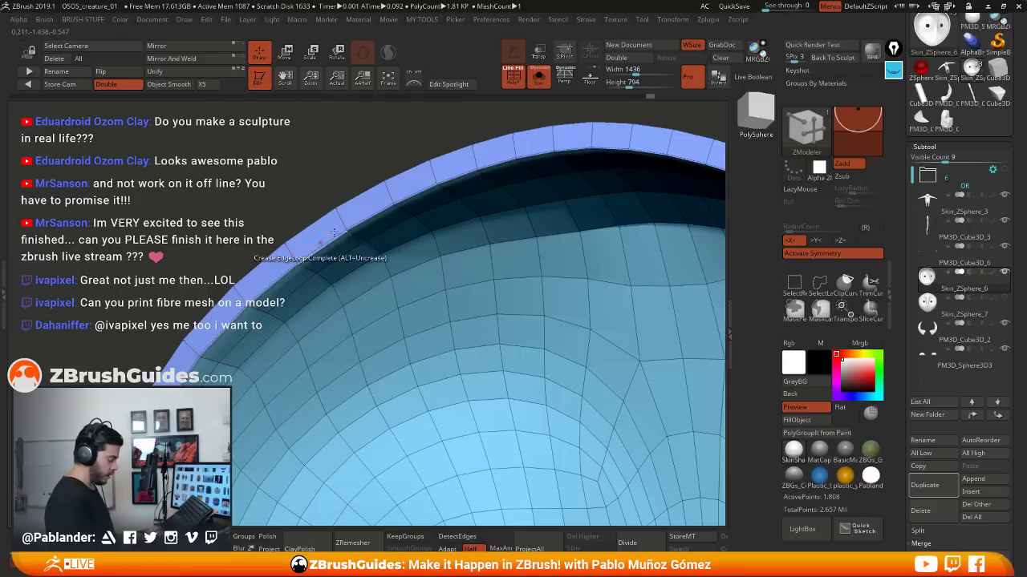
click(398, 176)
Crease the complete edge loops around the eye holes on the mask's inner and front sides
alt+right_drag(490, 321, 485, 312)
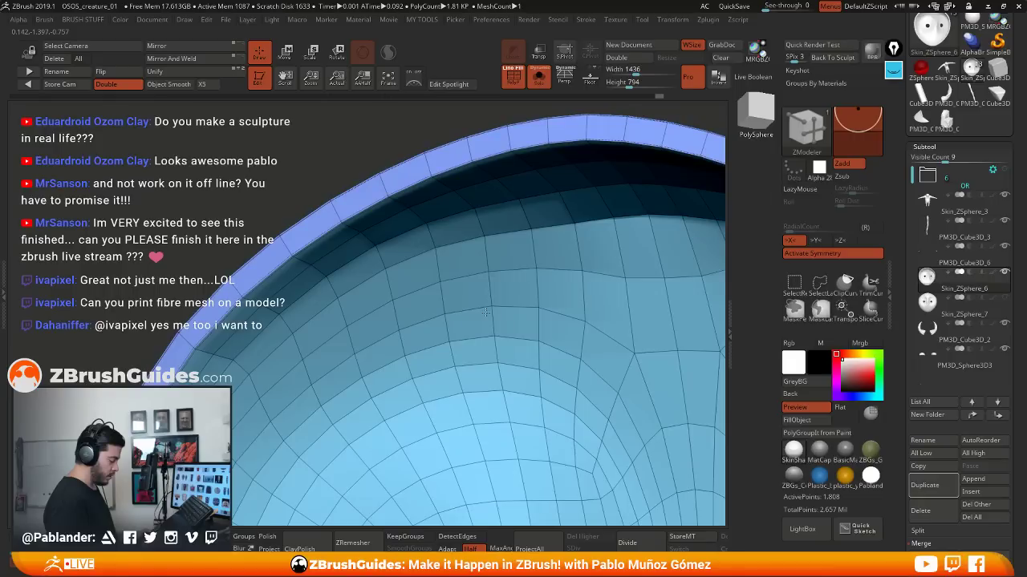
alt+right_drag(486, 313, 534, 321)
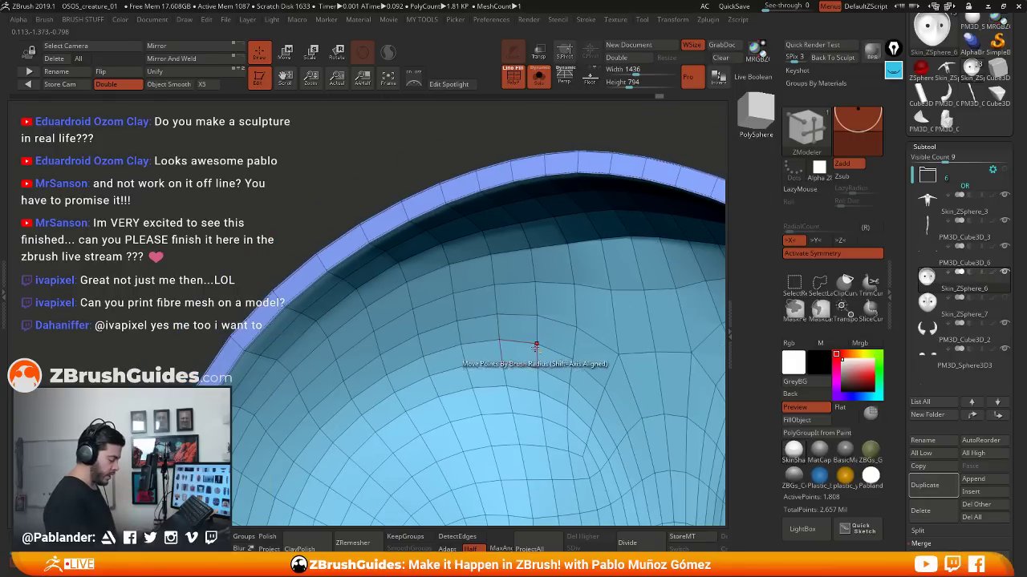
alt+right_drag(565, 368, 537, 285)
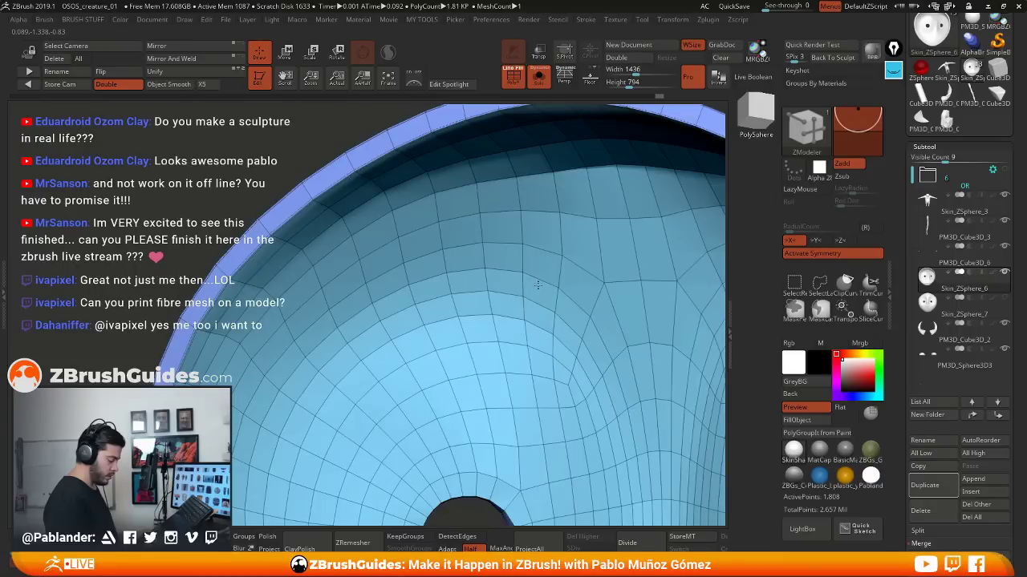
ctrl+right_drag(538, 284, 539, 337)
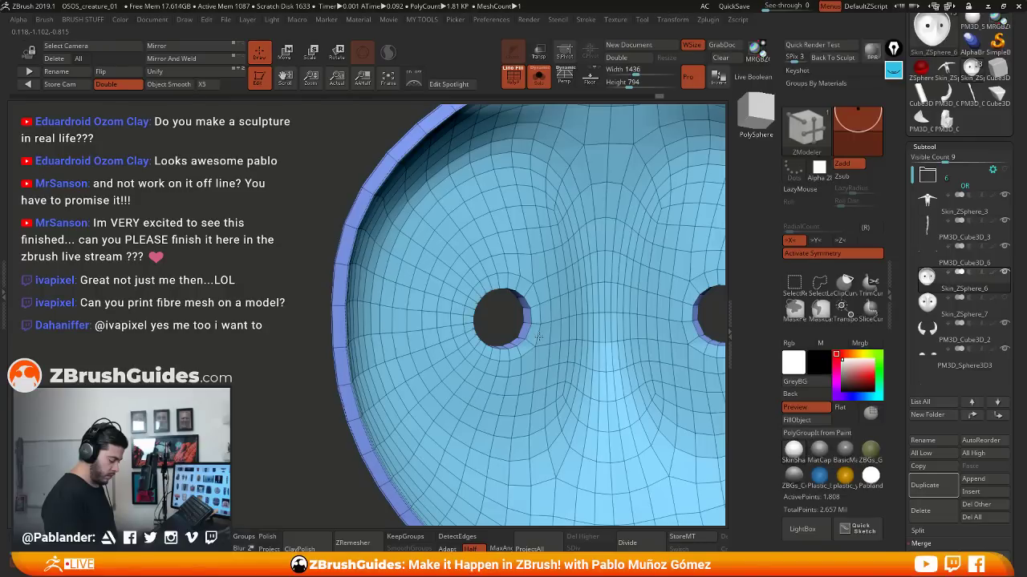
drag(229, 365, 269, 389)
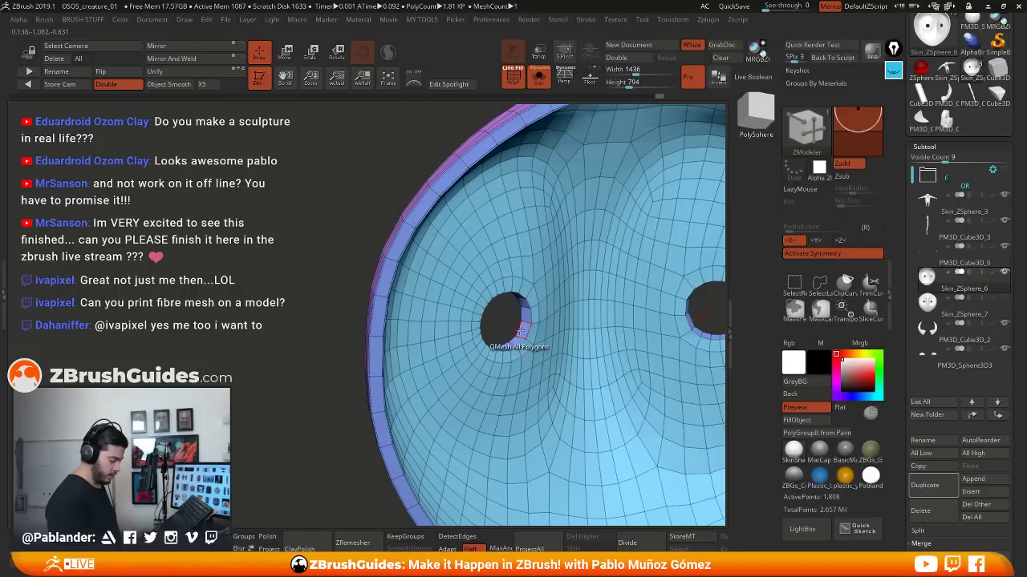
right_drag(520, 332, 519, 354)
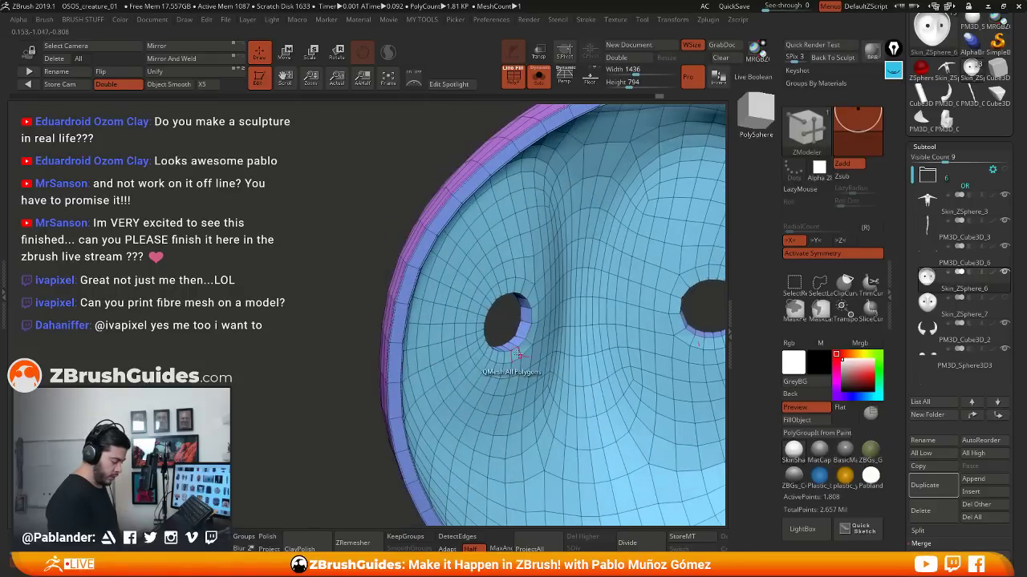
click(529, 331)
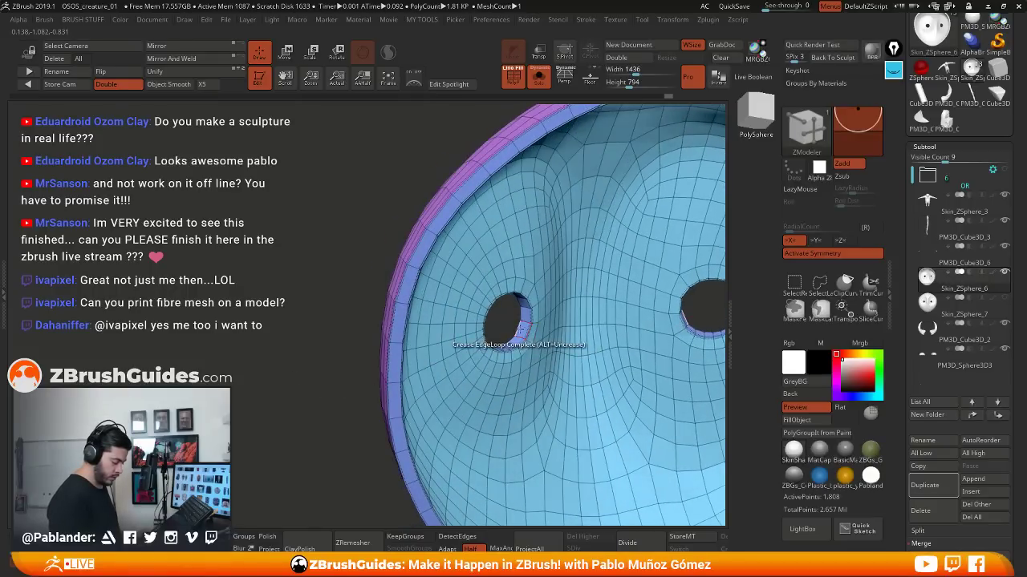
drag(359, 397, 533, 373)
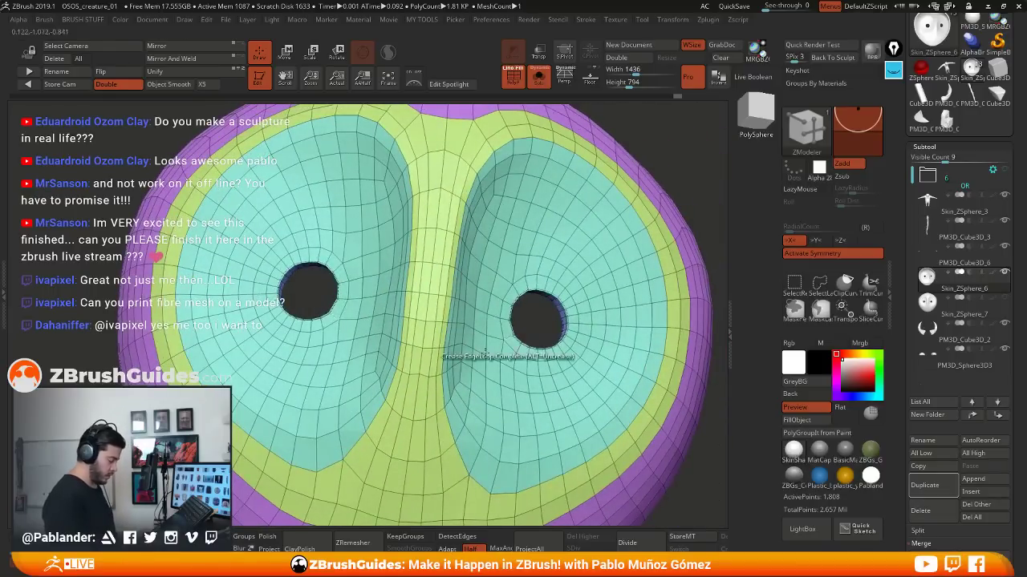
Turn off the polygroup wireframe display and switch to the Move brush
key(shift+f)
key(b)
key(m)
key(v)
mouse_move(498, 348)
alt+right_down()
mouse_move(527, 339)
mouse_move(554, 257)
alt+right_up()
Apply the MatCap material to the mask and set the brush's draw size to 65
click(819, 451)
key(space)
click(656, 248)
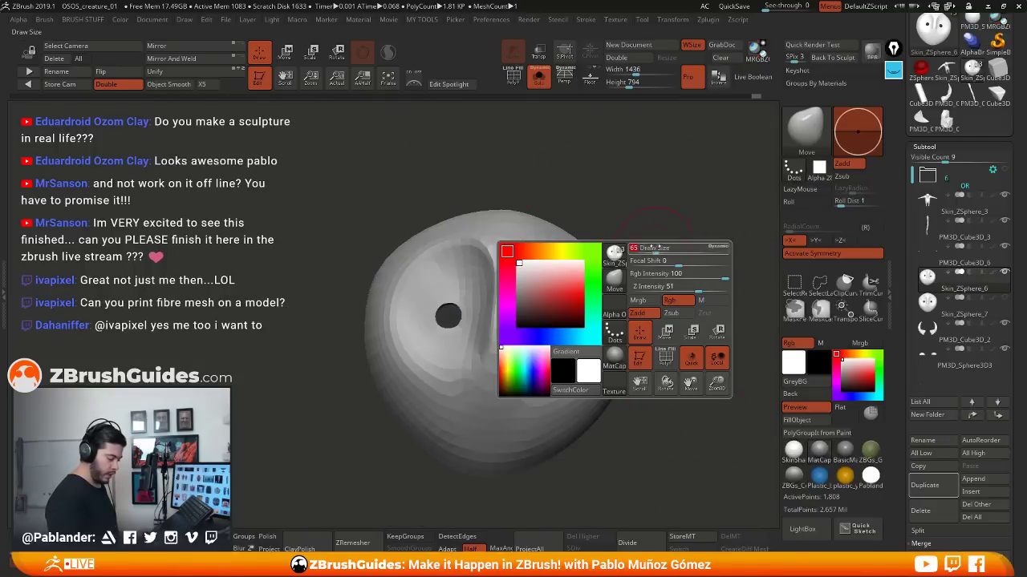
alt+right_drag(656, 248, 665, 297)
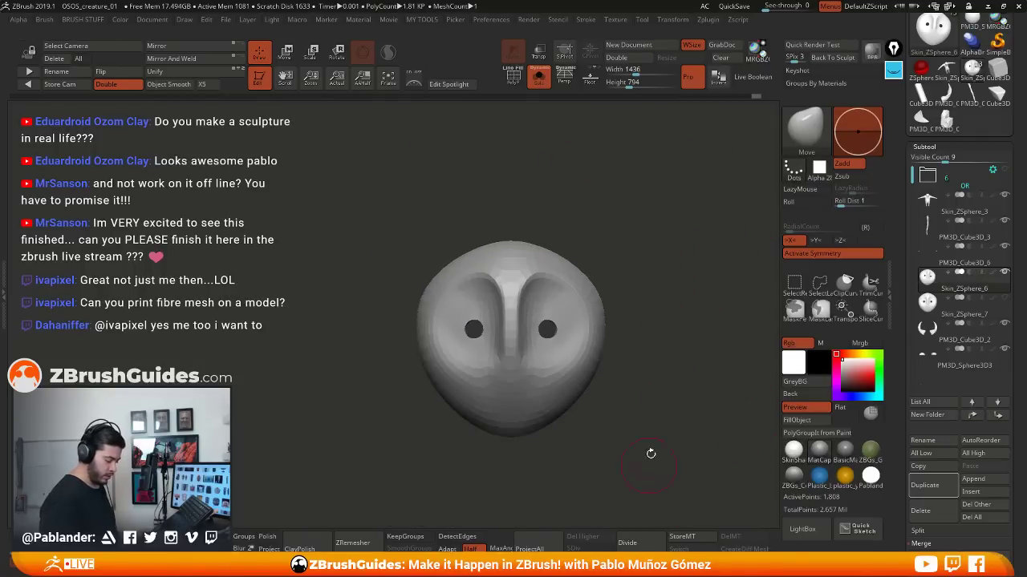
alt+right_drag(651, 454, 625, 353)
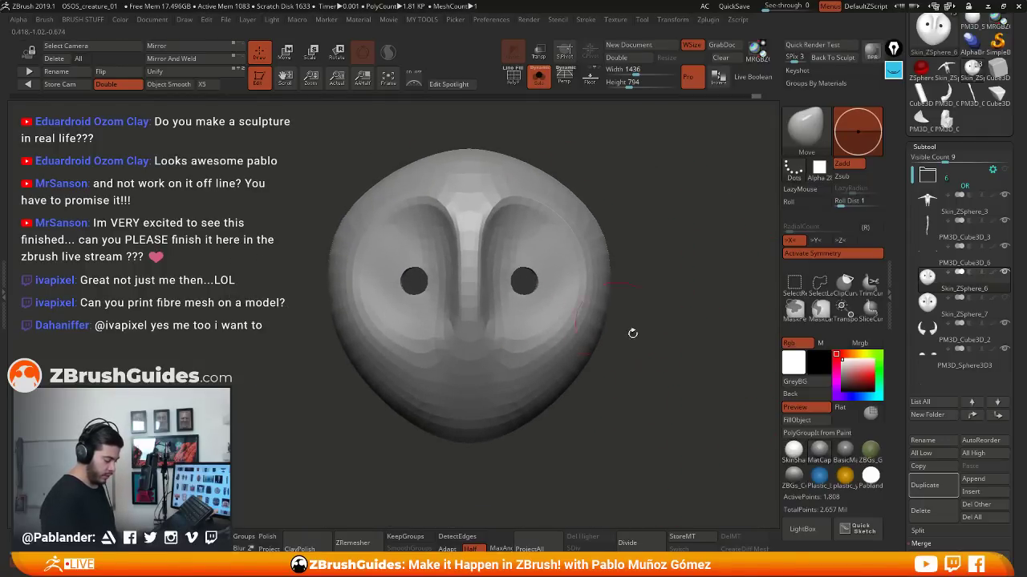
Subdivide the creased mask twice to SDiv 3 and inspect its rim, eye holes and outer surface
click(636, 542)
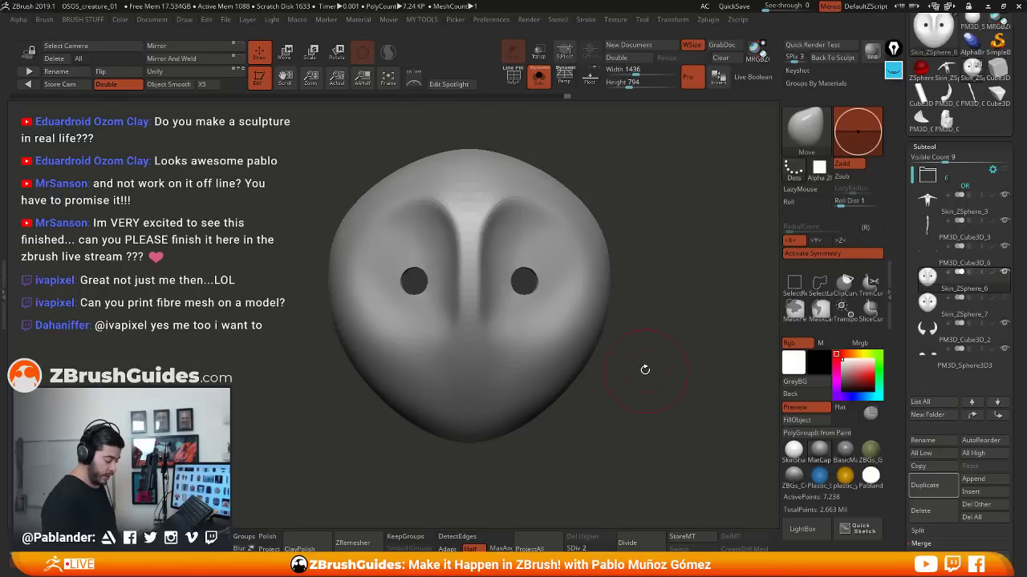
right_drag(645, 369, 671, 376)
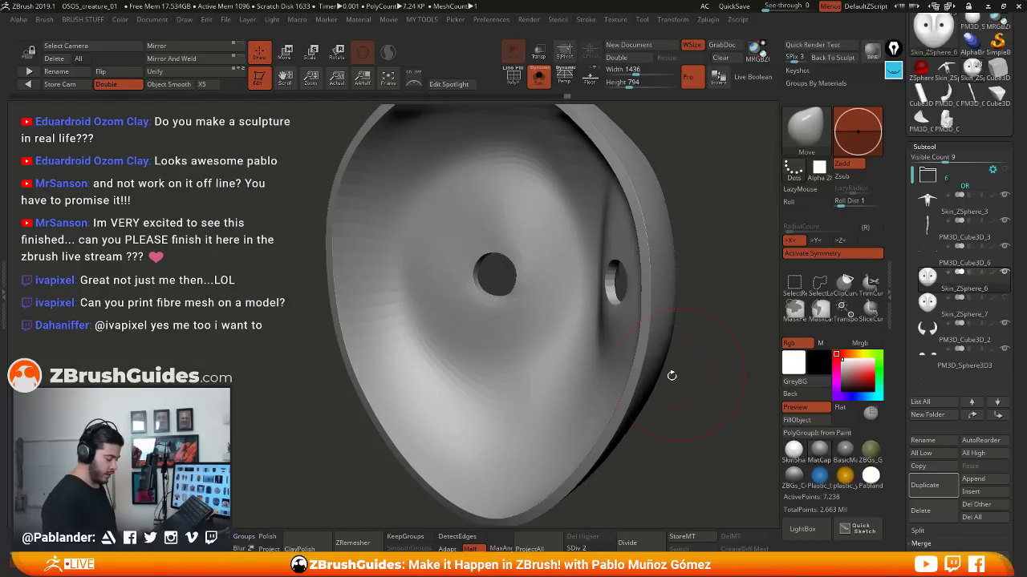
key(f)
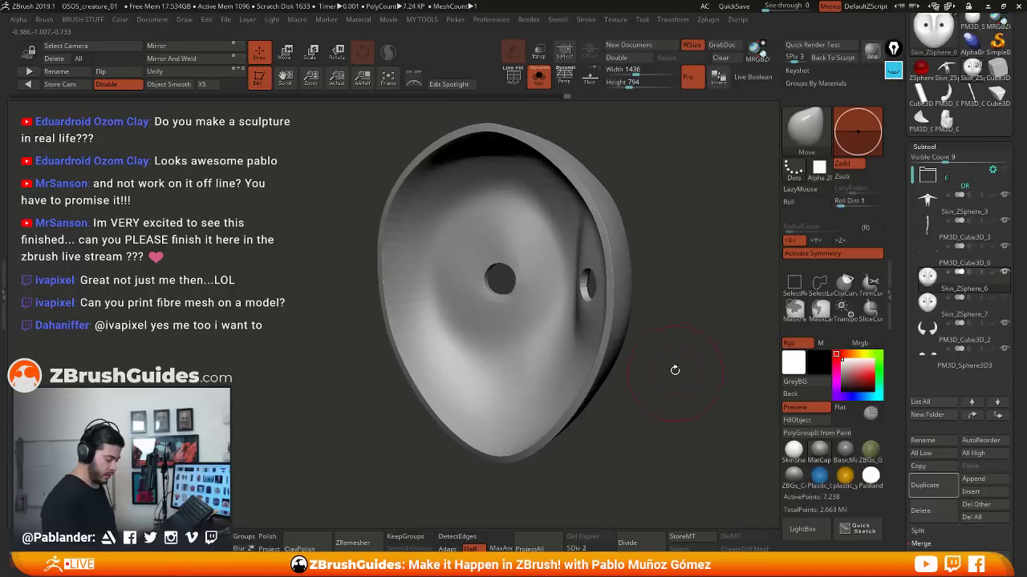
click(640, 543)
right_drag(642, 505, 654, 414)
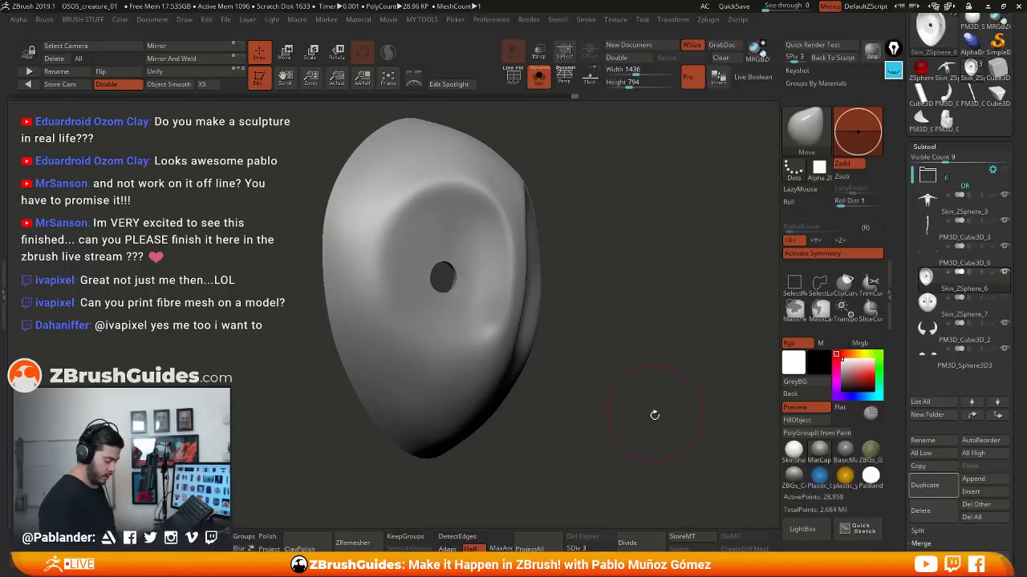
right_drag(614, 387, 618, 482)
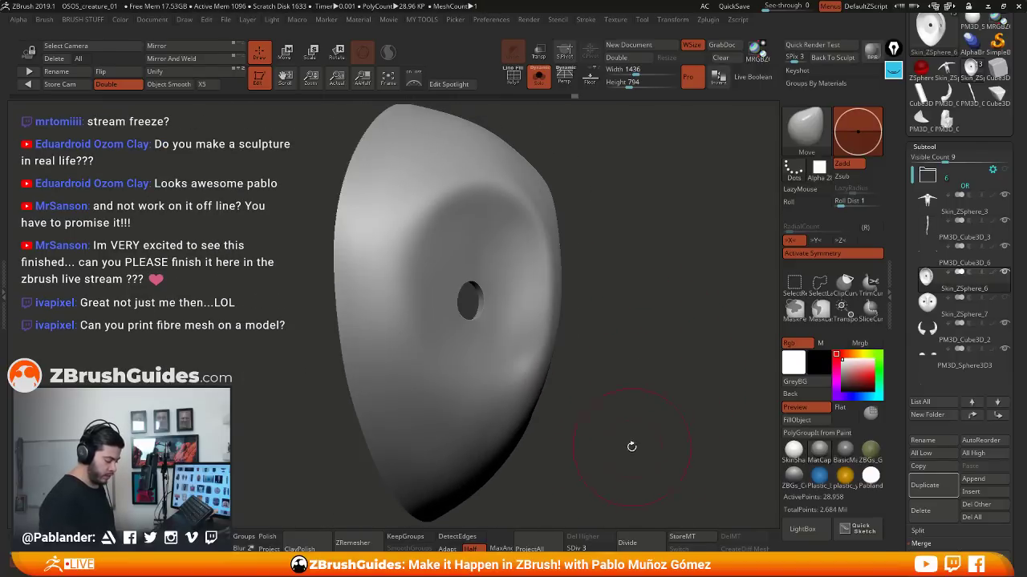
Display the mask's polygroup wireframe and open its Crease settings to check the crease level against the subdivision level
right_drag(631, 446, 622, 425)
click(513, 77)
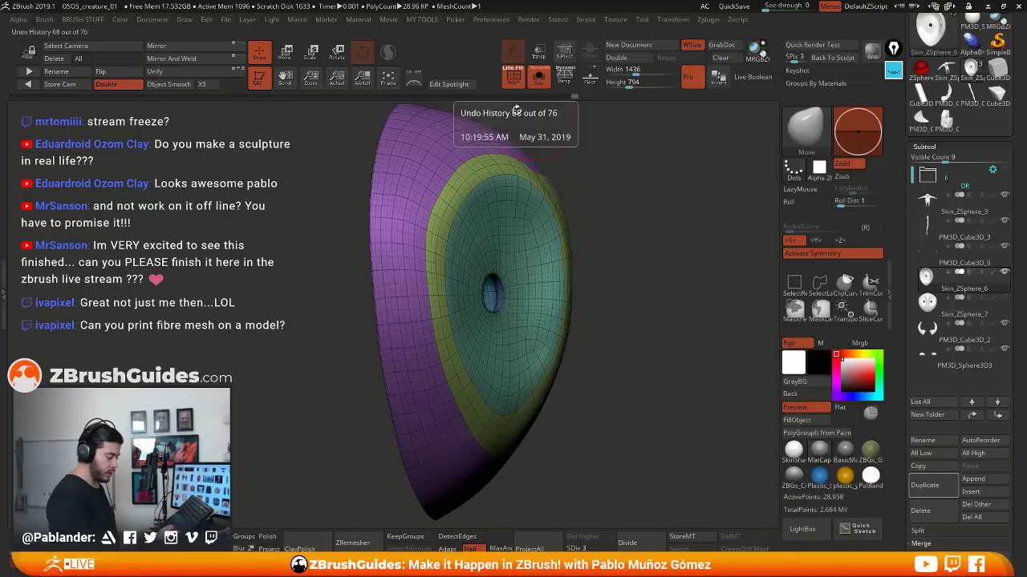
ctrl+right_drag(455, 188, 458, 221)
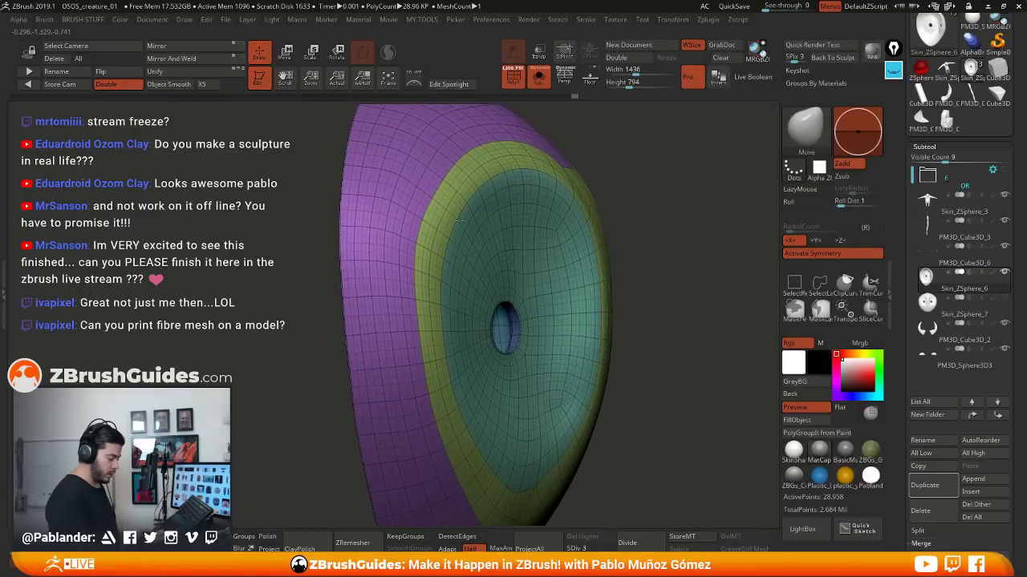
scroll(947, 257, down, 5)
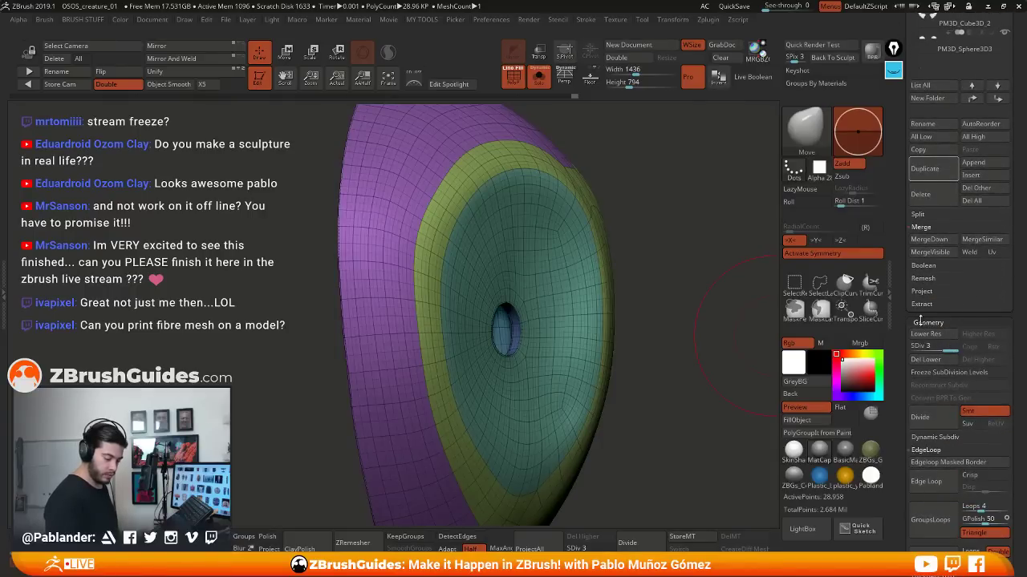
scroll(930, 328, down, 3)
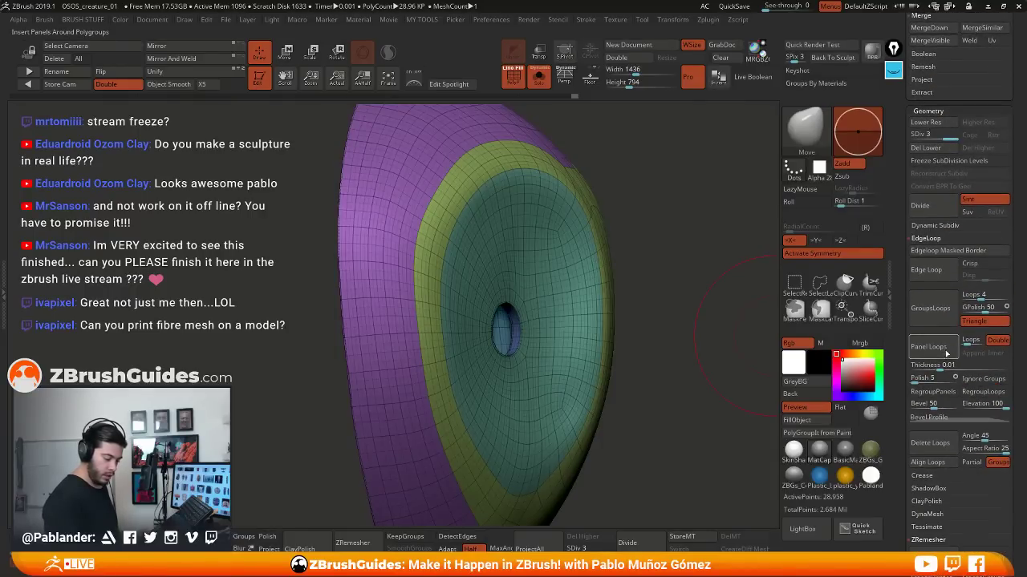
mouse_move(903, 410)
mouse_down()
mouse_move(903, 398)
mouse_move(904, 423)
mouse_up()
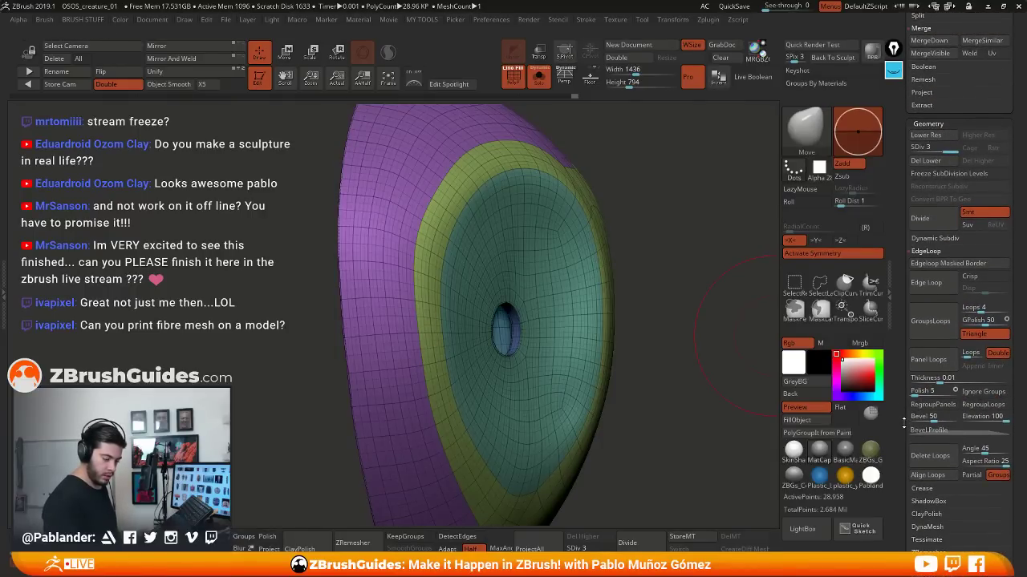
scroll(947, 337, down, 5)
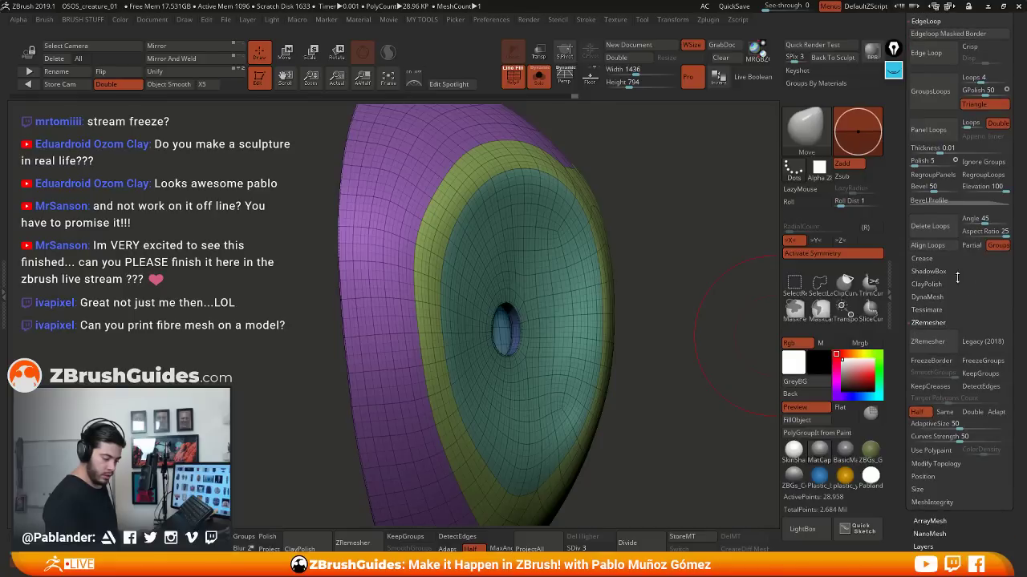
scroll(930, 273, up, 6)
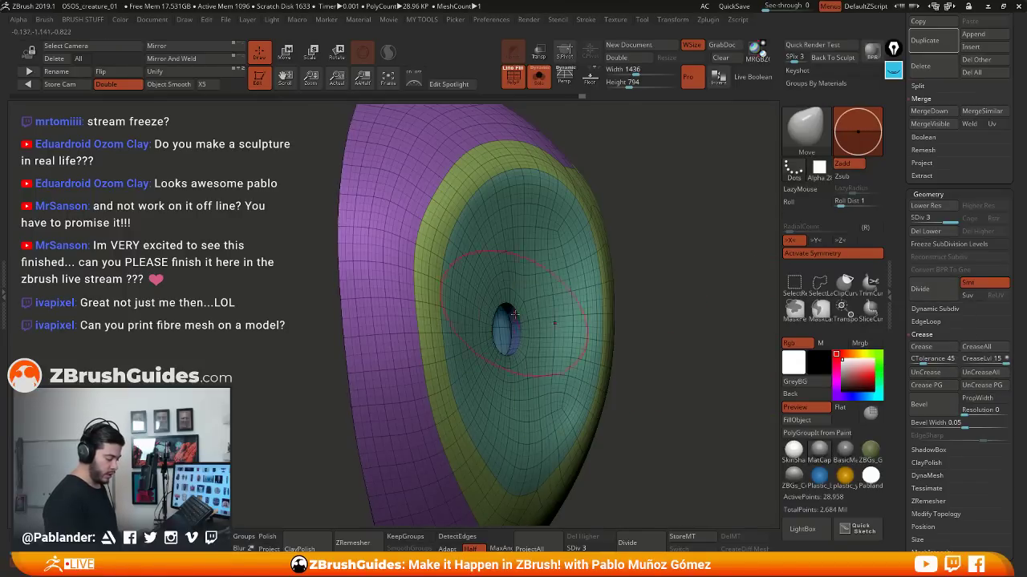
Hide the polygroup wireframe and subdivide the mask twice more to SDiv 5, checking its rim and eye holes between divisions
key(shift+f)
drag(614, 201, 652, 512)
click(640, 544)
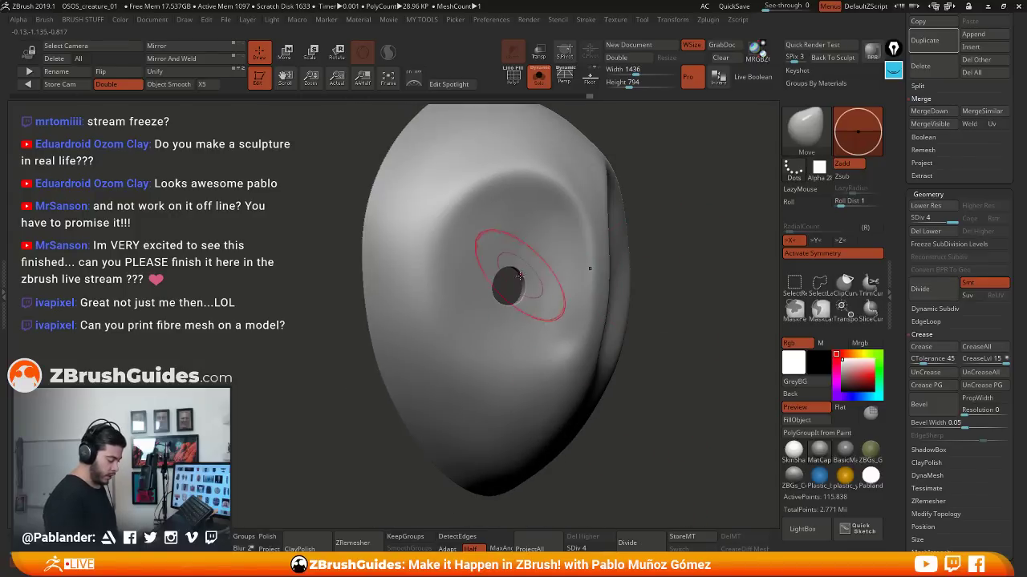
mouse_move(519, 261)
ctrl+right_down()
mouse_move(528, 350)
mouse_move(535, 303)
mouse_move(600, 289)
mouse_move(561, 266)
ctrl+right_up()
right_drag(561, 266, 637, 275)
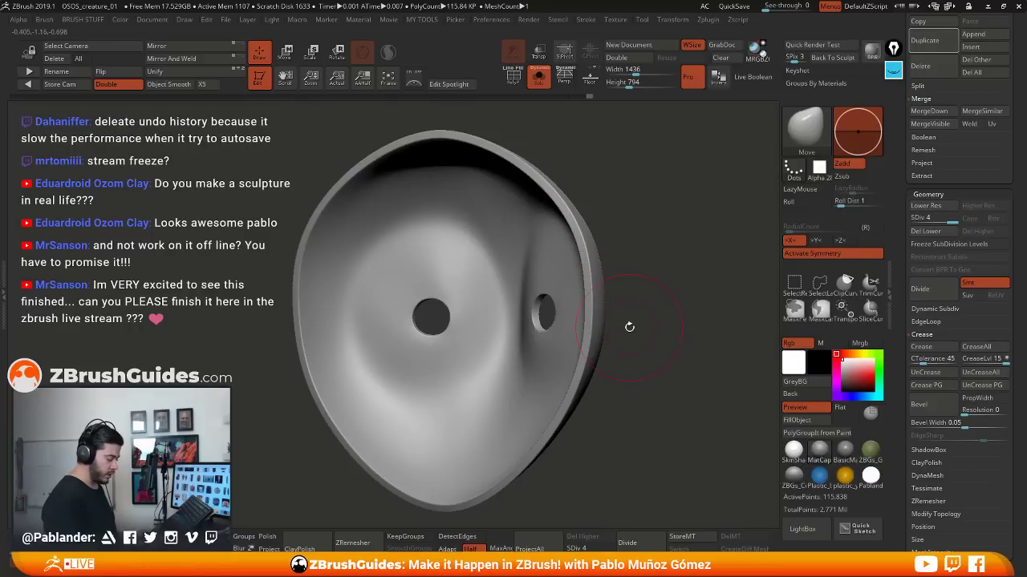
drag(634, 308, 690, 436)
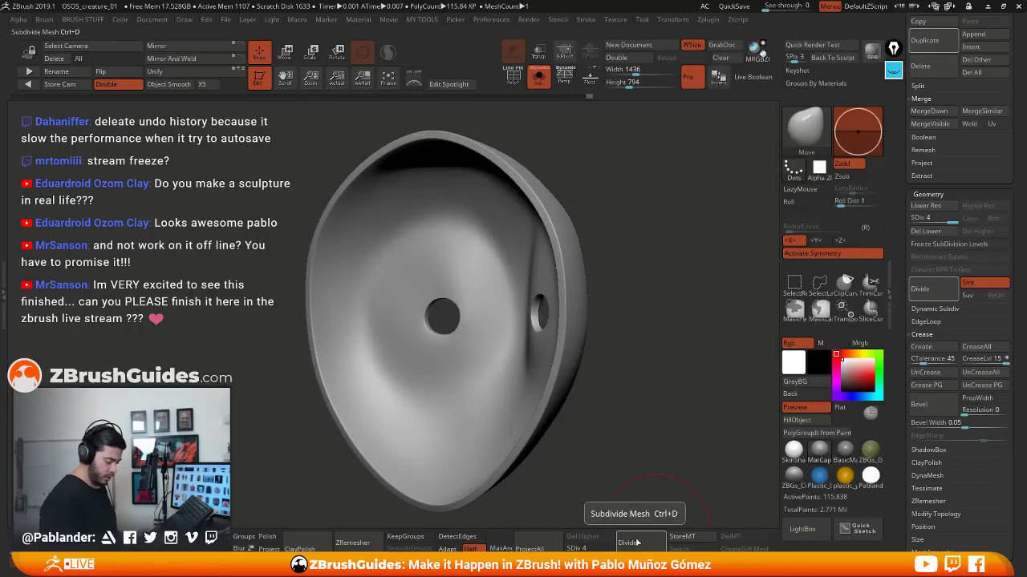
drag(624, 493, 659, 368)
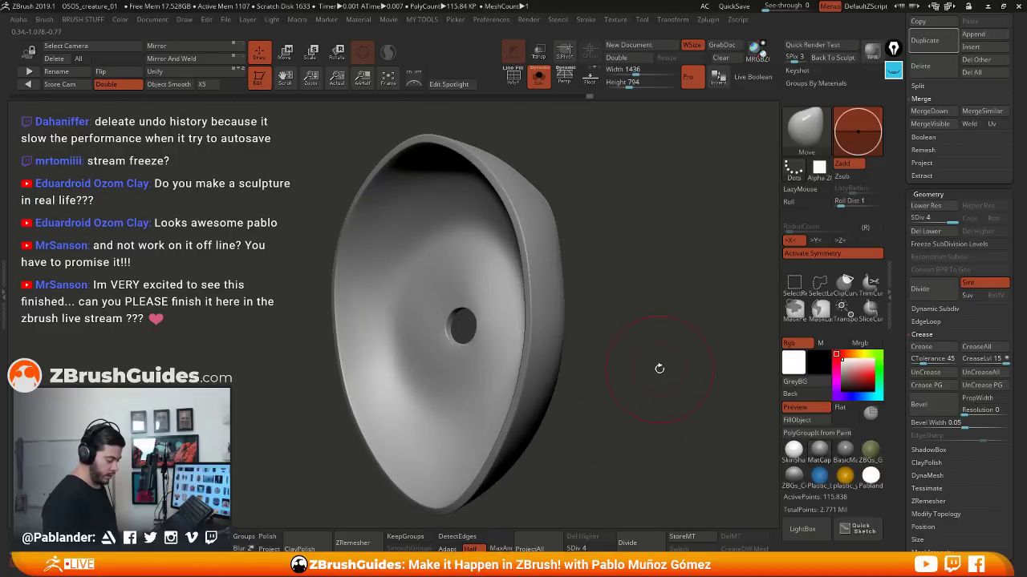
click(638, 547)
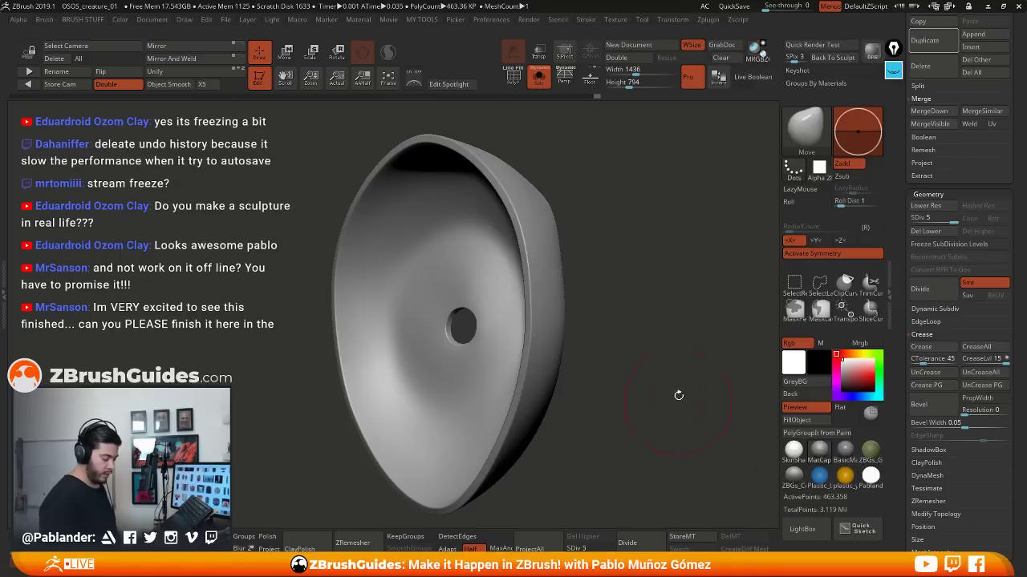
Face the subdivided mask from the front and quick-save the project
drag(678, 393, 619, 366)
ctrl+right_drag(659, 375, 570, 307)
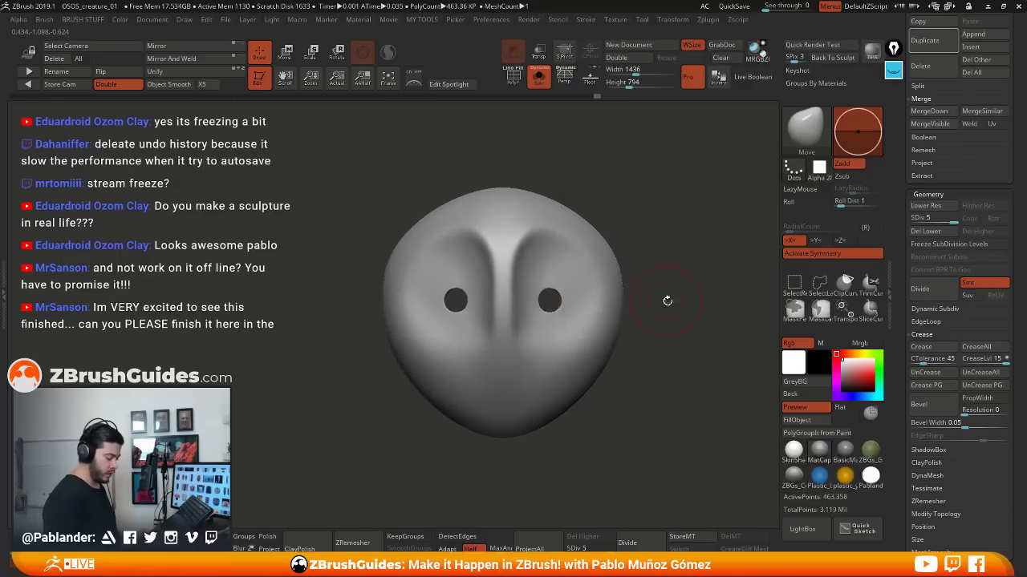
ctrl+right_drag(667, 300, 672, 324)
click(731, 7)
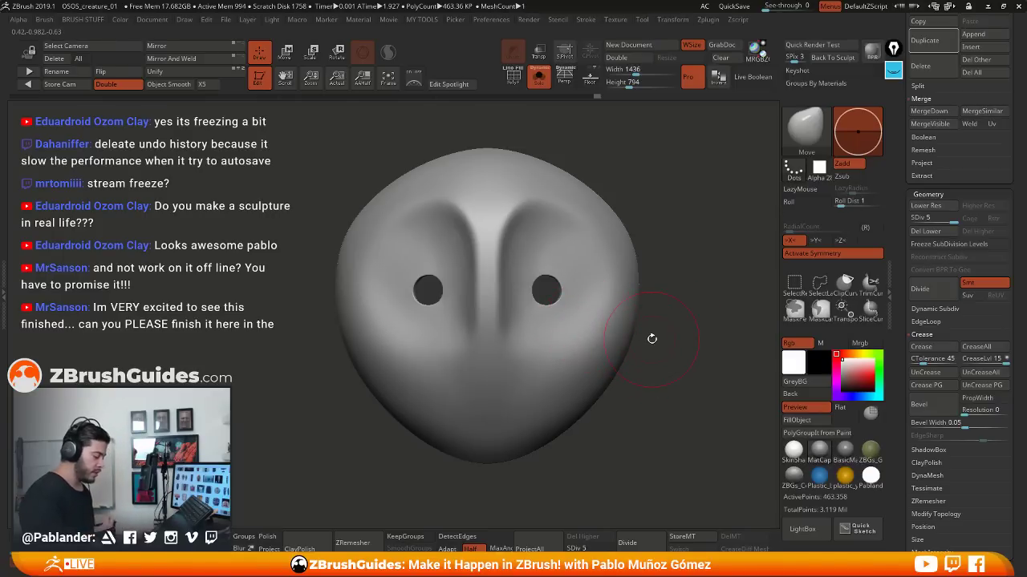
drag(672, 327, 672, 377)
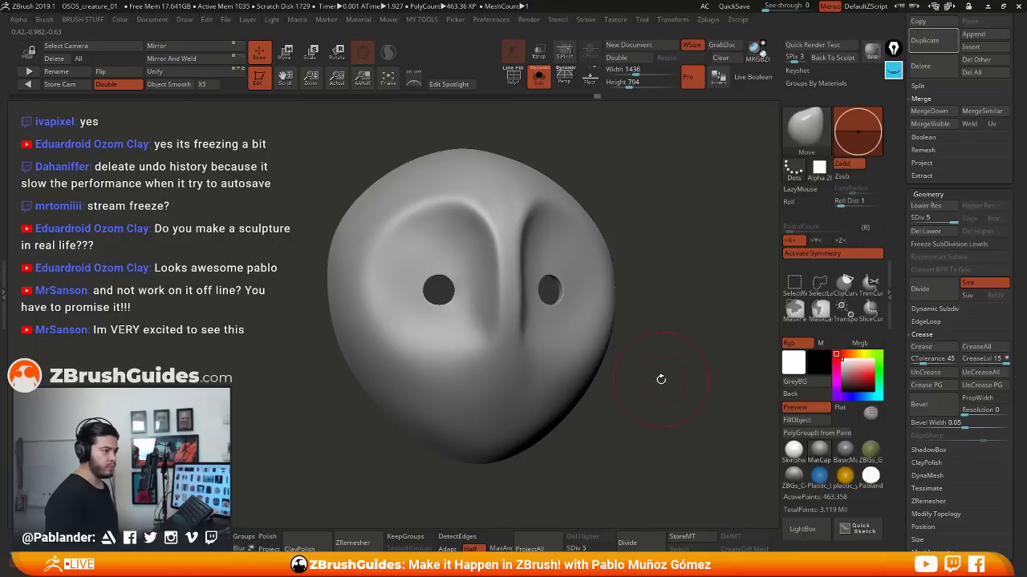
drag(674, 378, 672, 381)
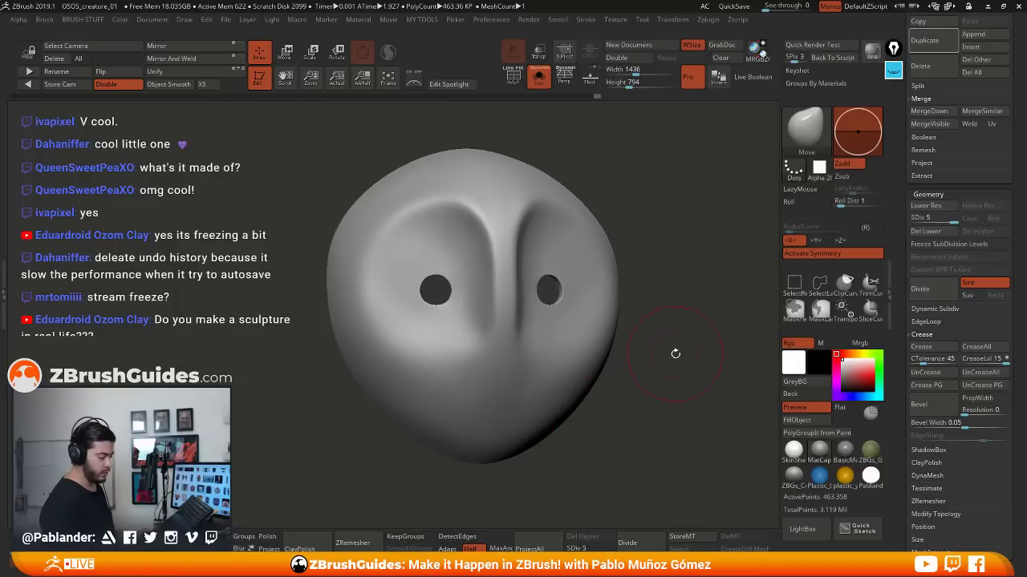
drag(669, 360, 669, 353)
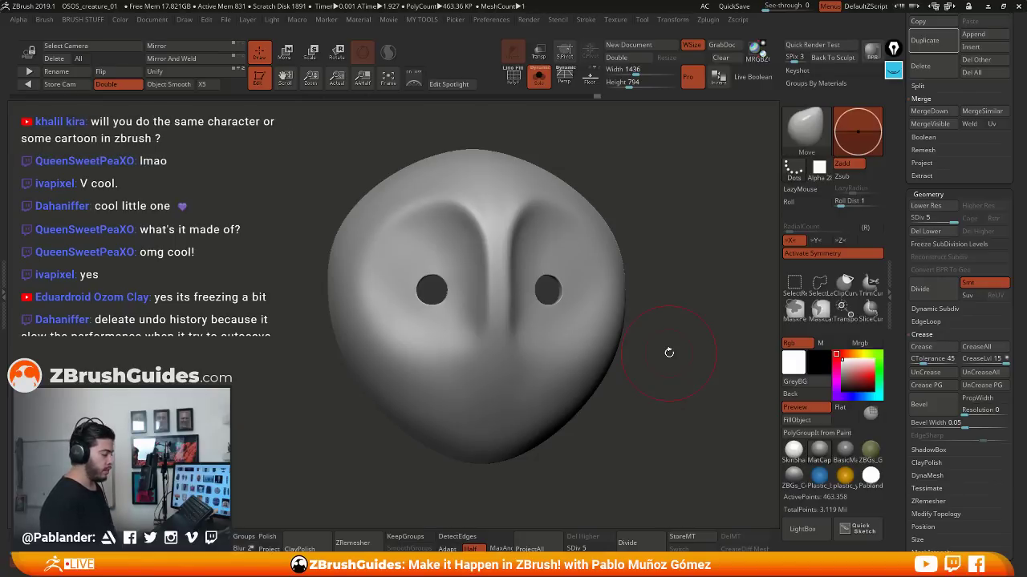
click(225, 19)
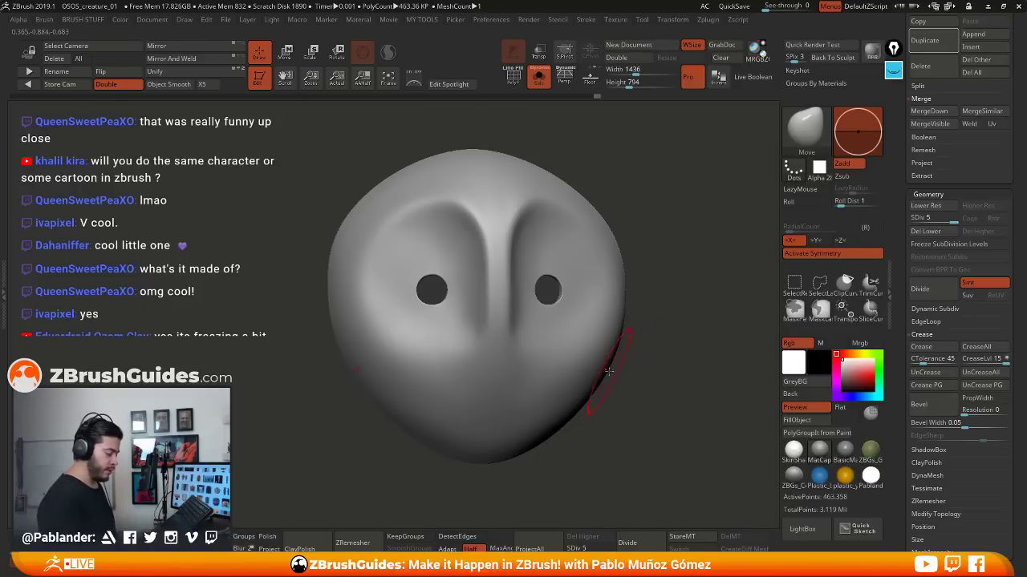
Face the mask straight on and reduce the Move brush's draw size
drag(670, 381, 667, 348)
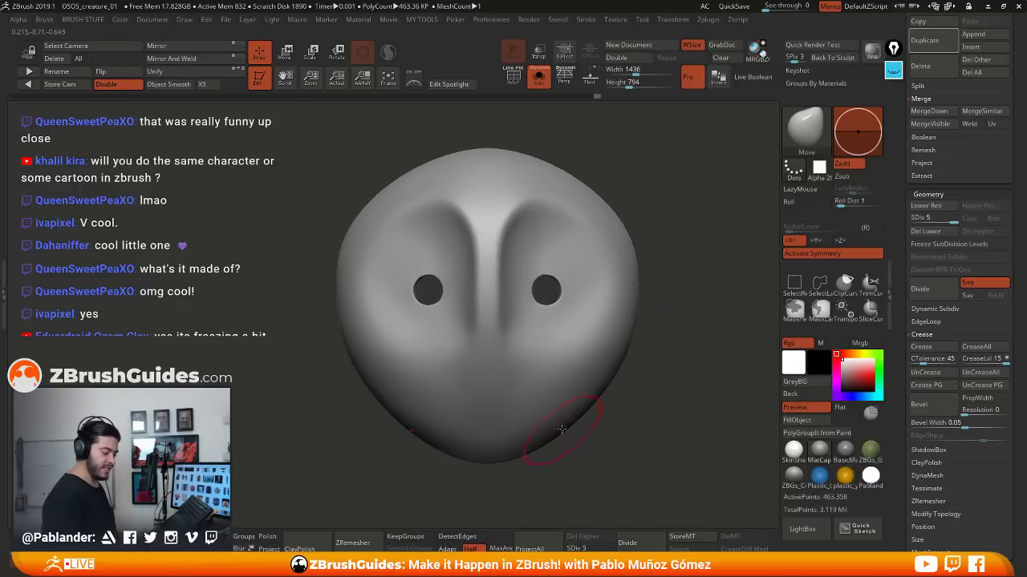
mouse_move(646, 308)
alt+mouse_down()
mouse_move(593, 317)
mouse_move(640, 316)
alt+mouse_up()
key(space)
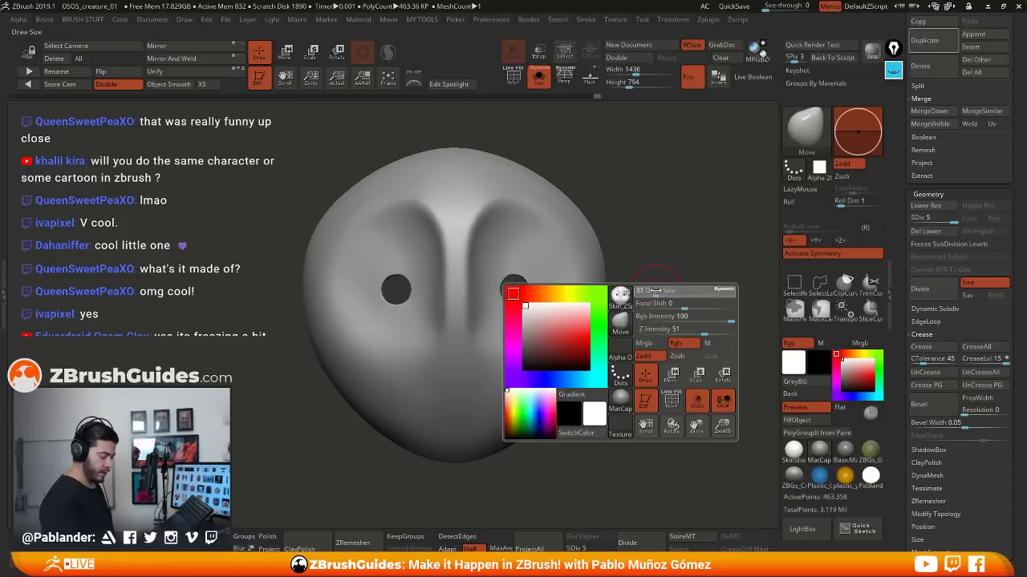
alt+drag(595, 399, 602, 397)
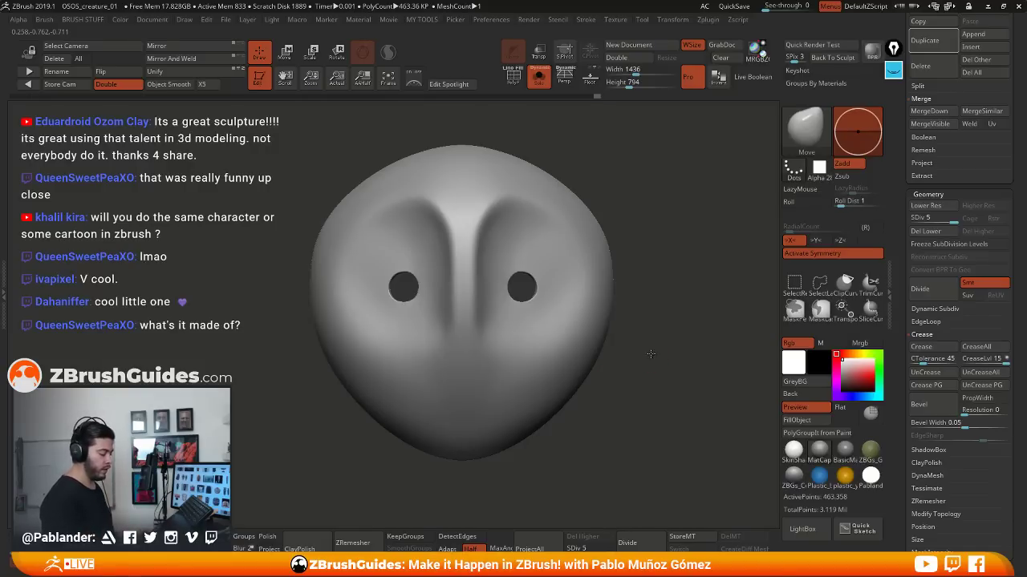
drag(652, 352, 636, 348)
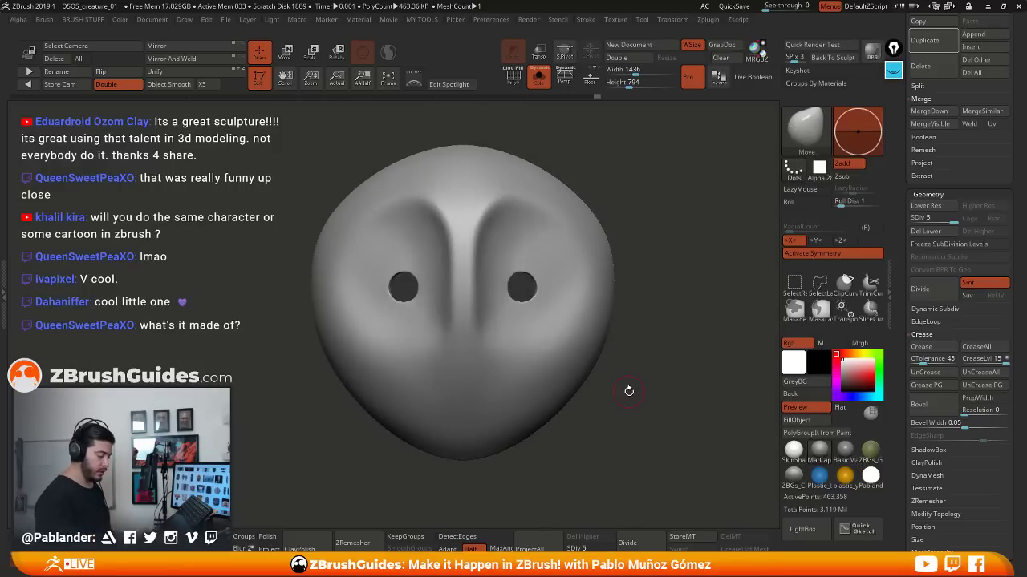
Open the NoiseMaker editor for the mask's surface noise
scroll(903, 213, up, 2)
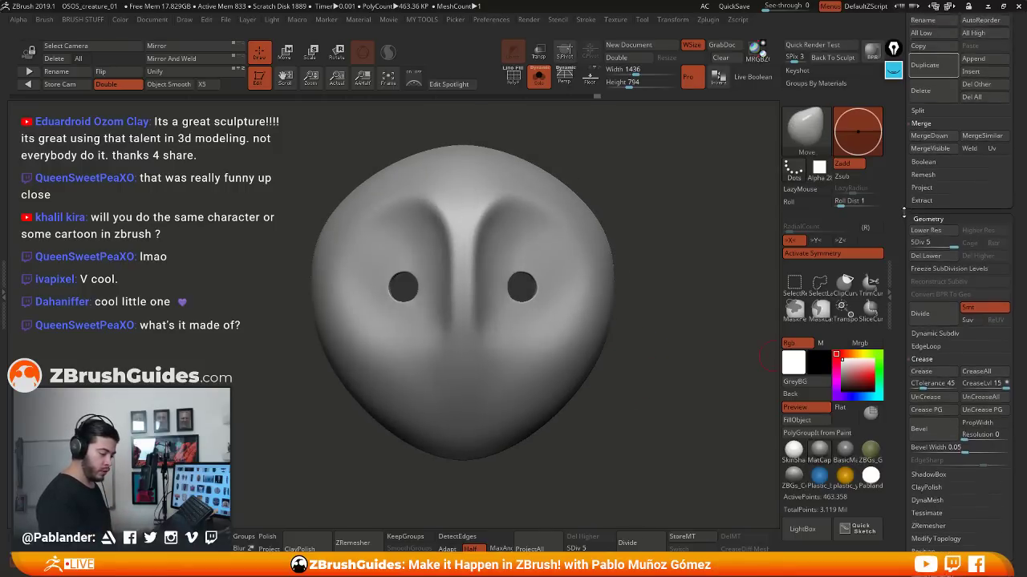
mouse_move(904, 212)
mouse_down()
mouse_move(905, 467)
mouse_move(910, 197)
mouse_up()
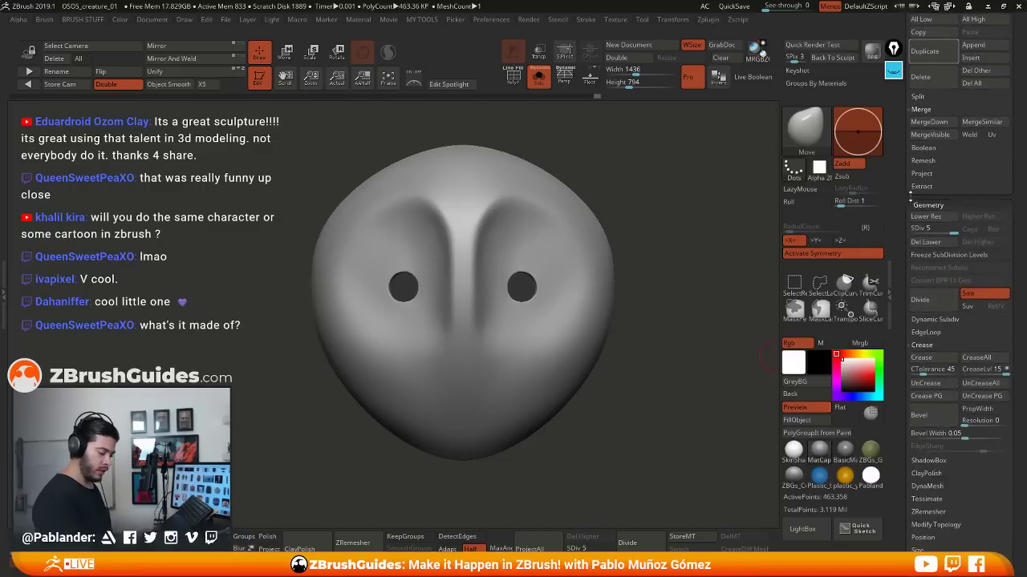
scroll(911, 194, down, 2)
click(931, 177)
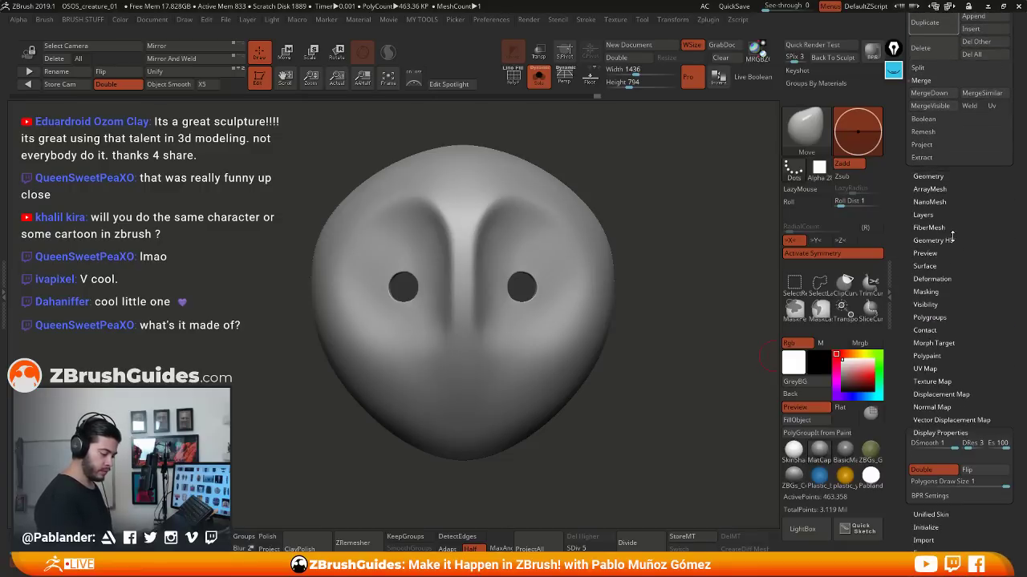
click(930, 266)
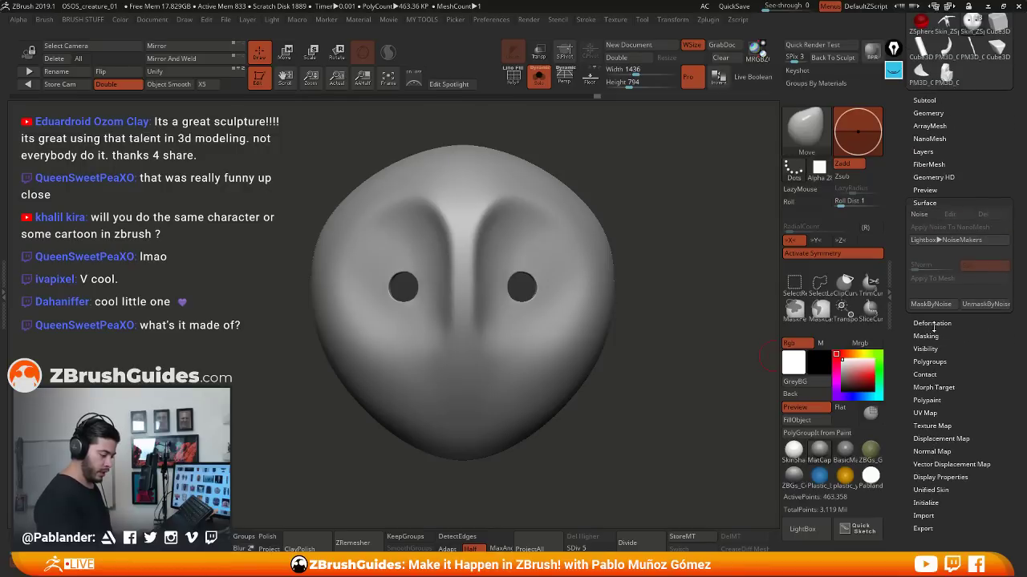
scroll(938, 344, up, 2)
click(922, 248)
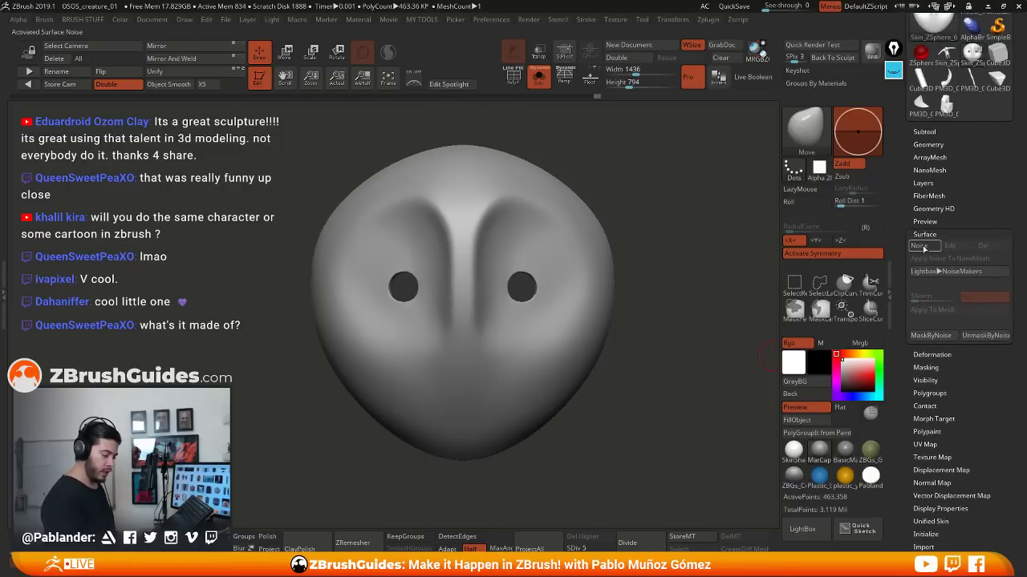
click(941, 247)
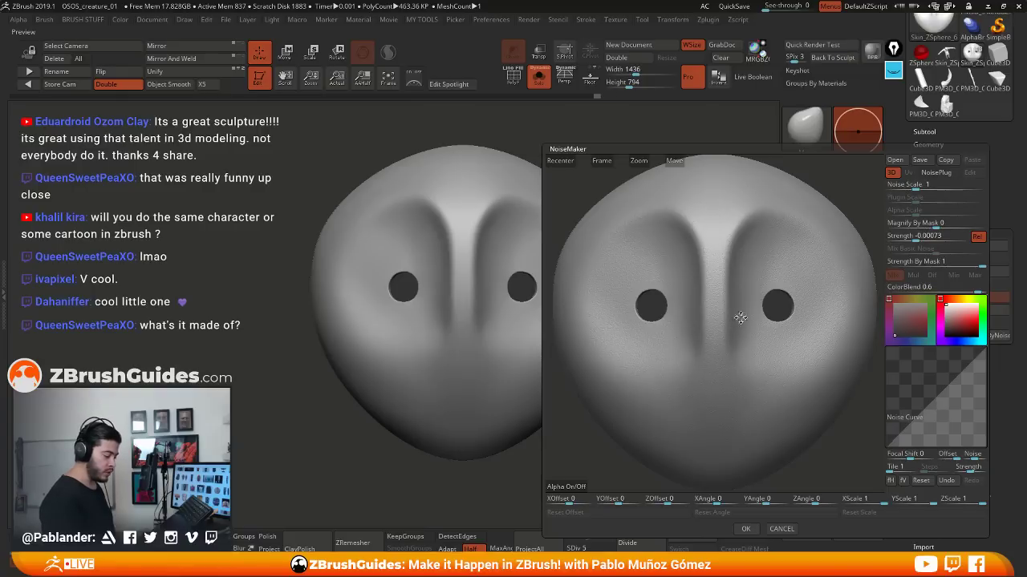
Set the mask's surface noise to a scale of 7.12332 and a strength of -0.00054
drag(741, 295, 746, 296)
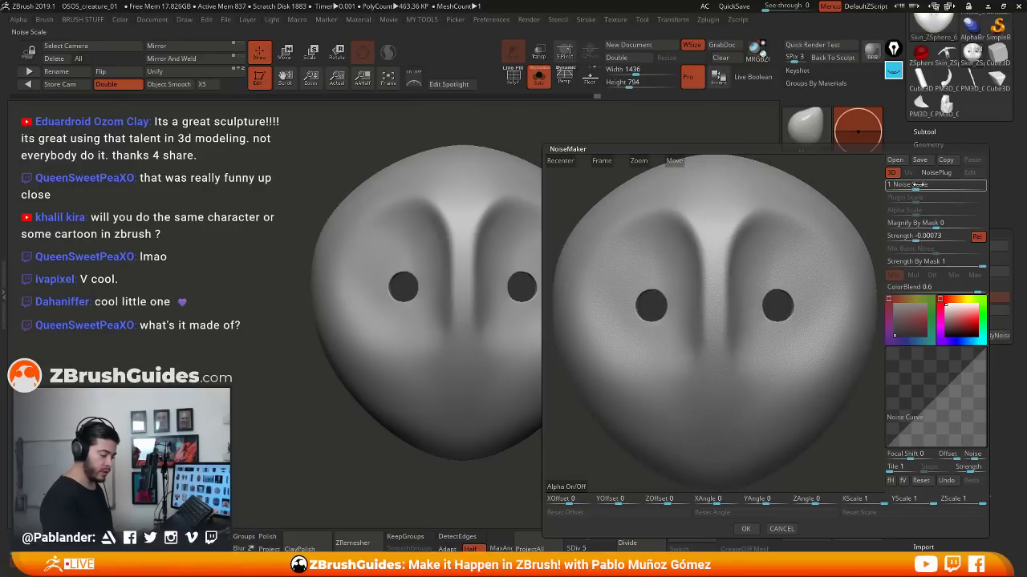
mouse_move(921, 184)
mouse_down()
mouse_move(953, 185)
mouse_move(910, 186)
mouse_up()
drag(923, 236, 914, 238)
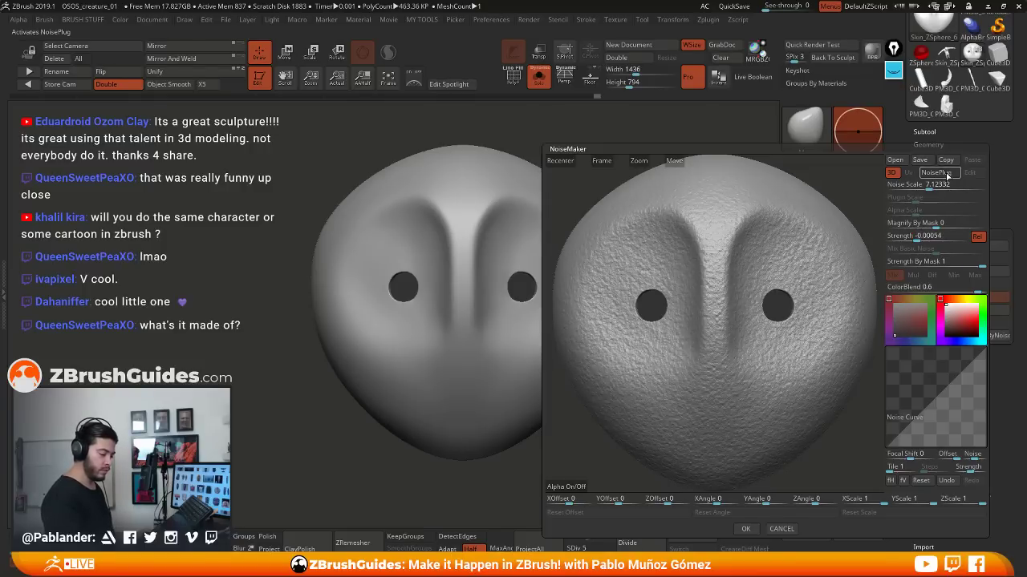
Activate NoisePlug with the Grid pattern for the mask's surface noise and set the plugin scale to 0.47191
click(946, 175)
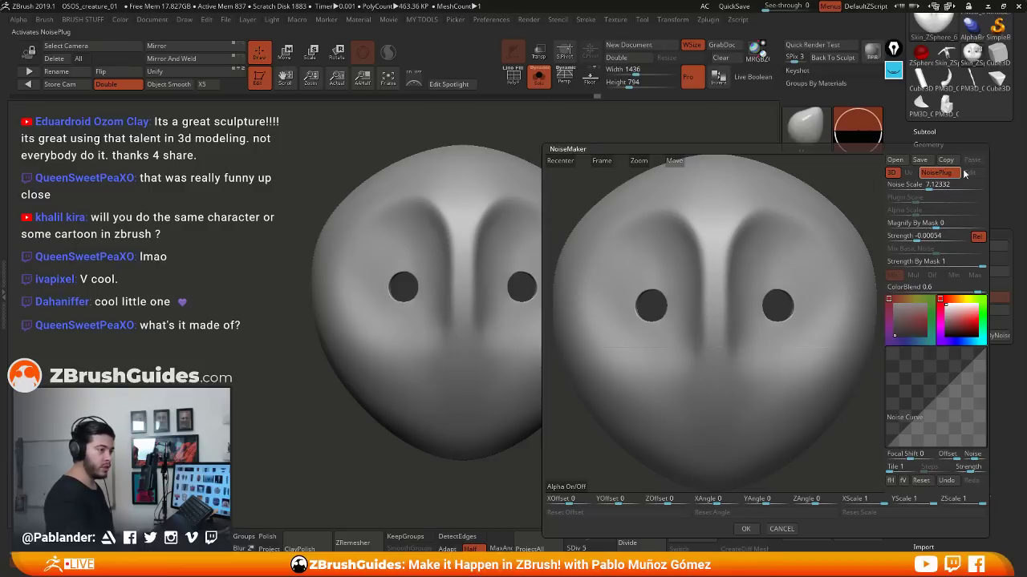
drag(1026, 170, 642, 133)
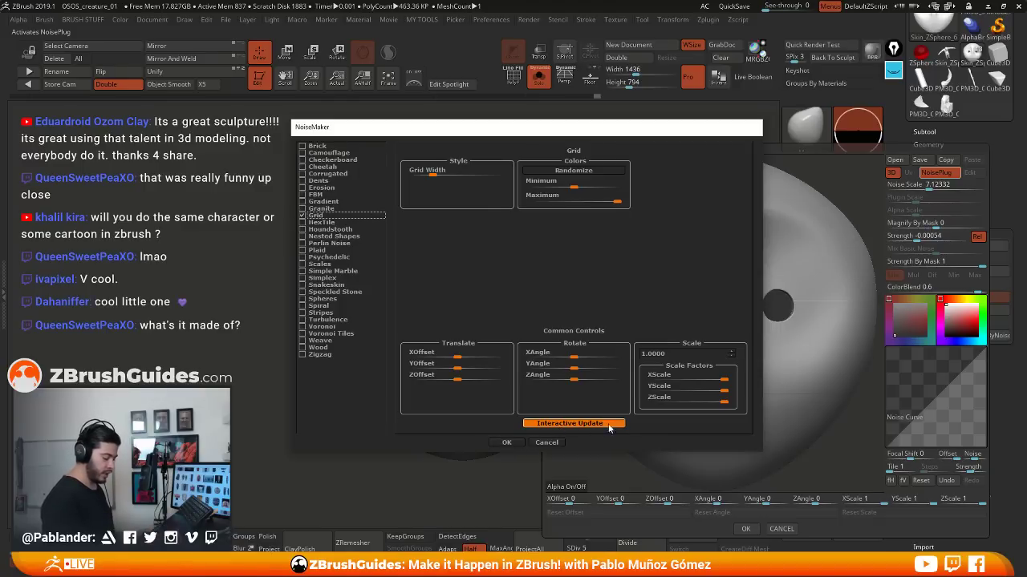
click(506, 443)
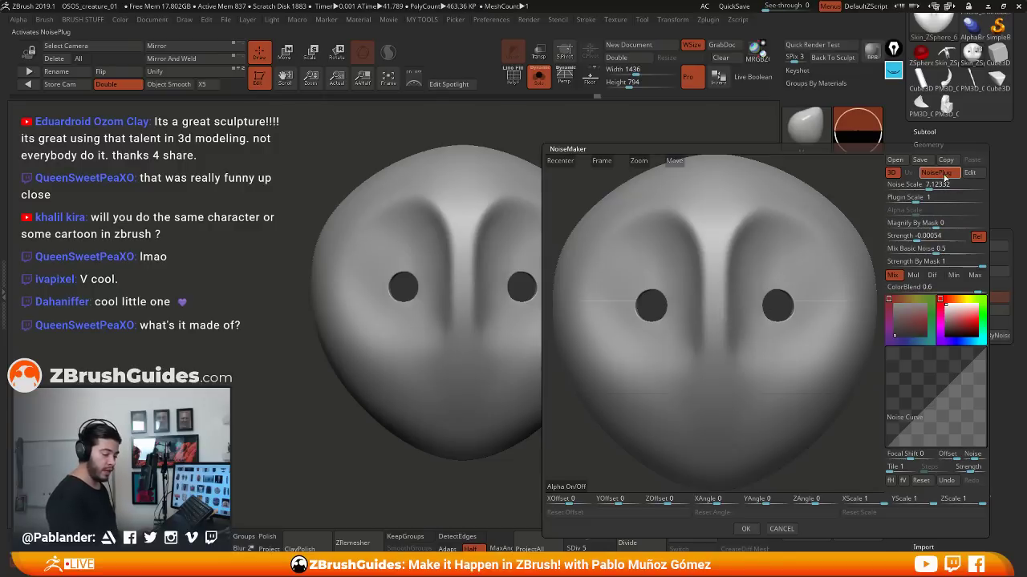
click(908, 198)
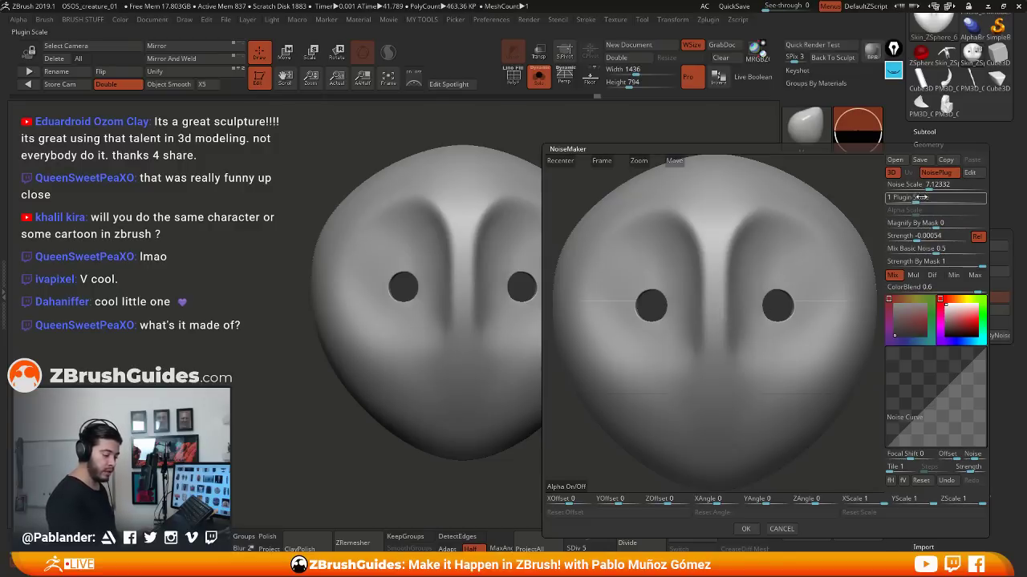
drag(916, 199, 912, 200)
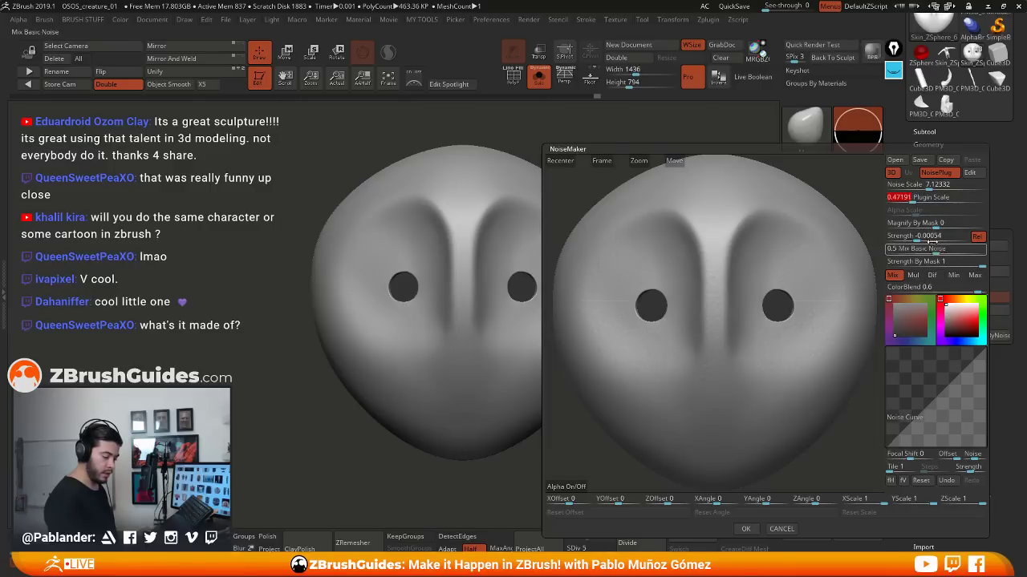
Set the mask's surface noise strength to -0.01202 and its basic noise mix to 0
drag(918, 238, 927, 237)
text(-0.008)
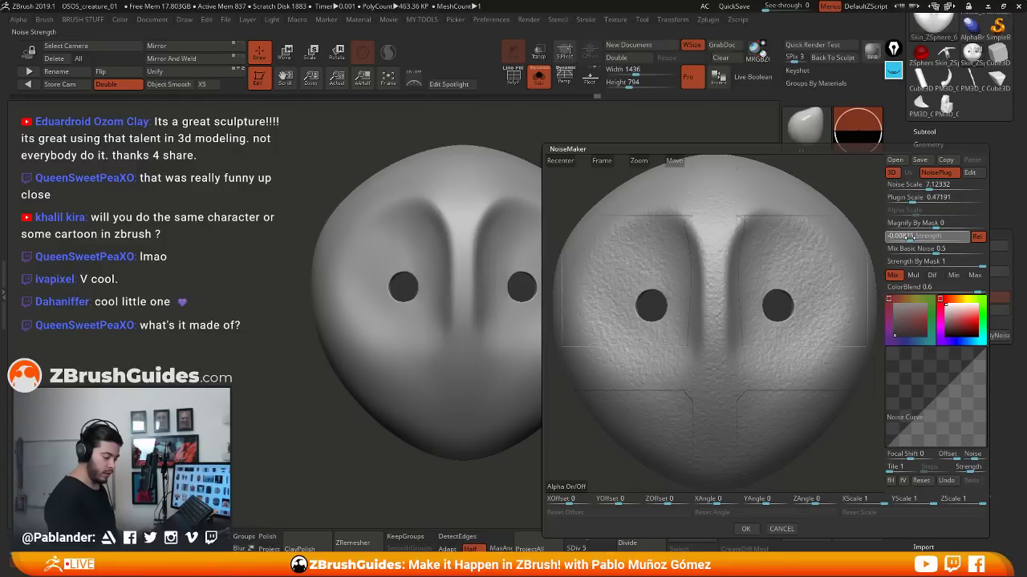
key(Return)
click(922, 249)
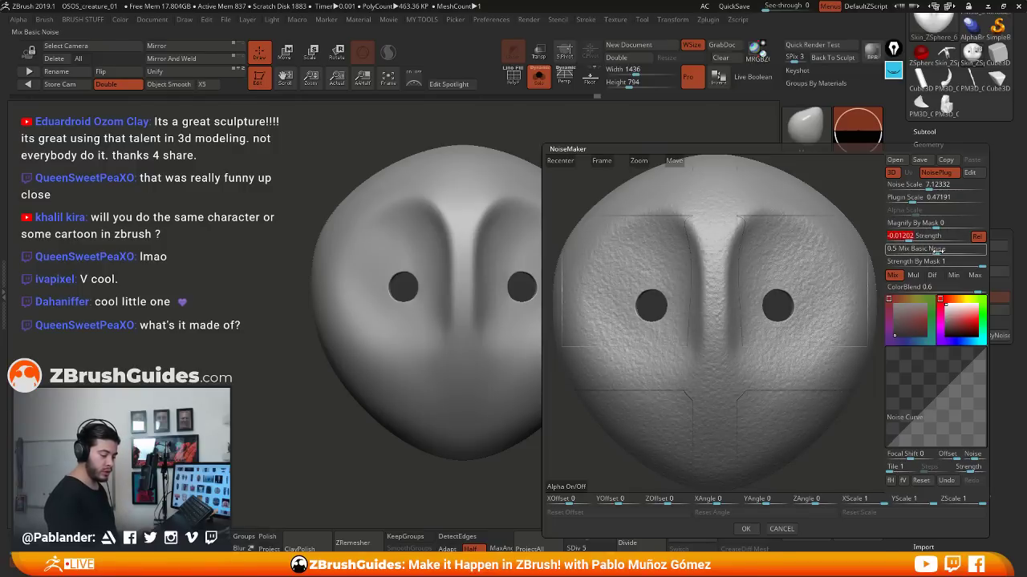
drag(924, 254, 881, 255)
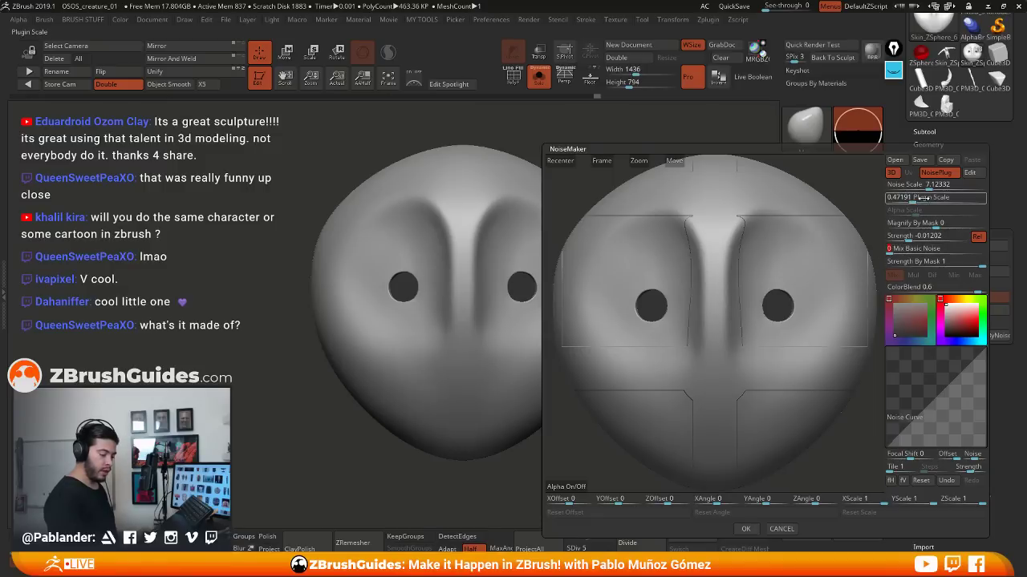
Tune the mask's Grid noise to a plugin scale of 0.05524 and a strength of -0.08016
mouse_move(913, 198)
mouse_down()
mouse_move(927, 198)
mouse_move(907, 200)
mouse_up()
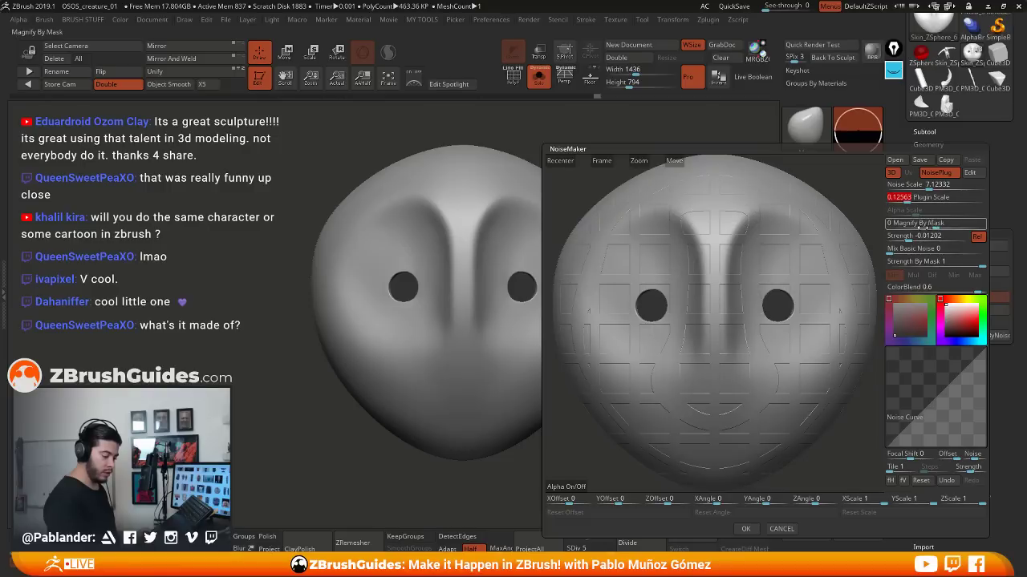
drag(940, 236, 950, 236)
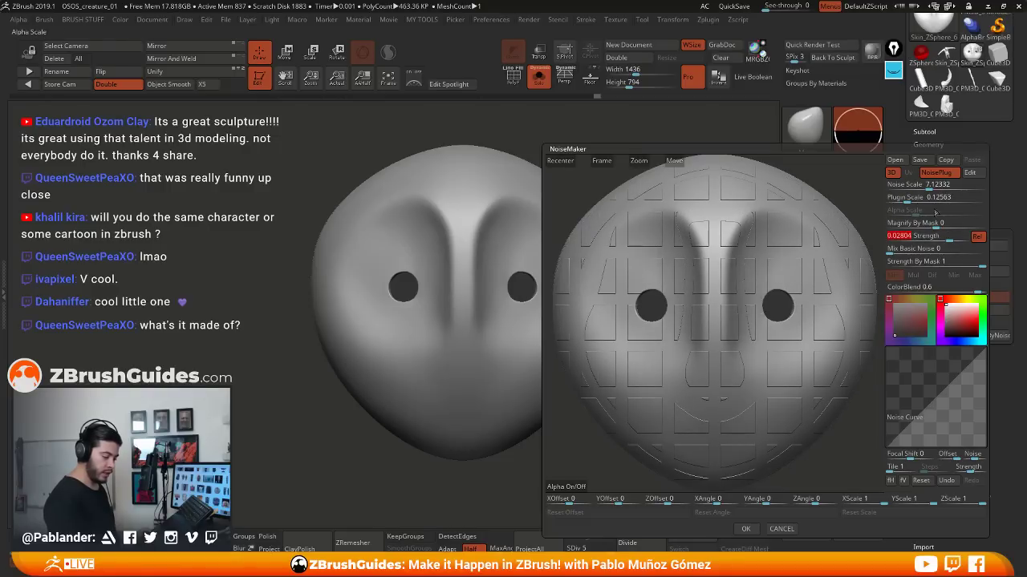
drag(908, 198, 900, 198)
click(901, 198)
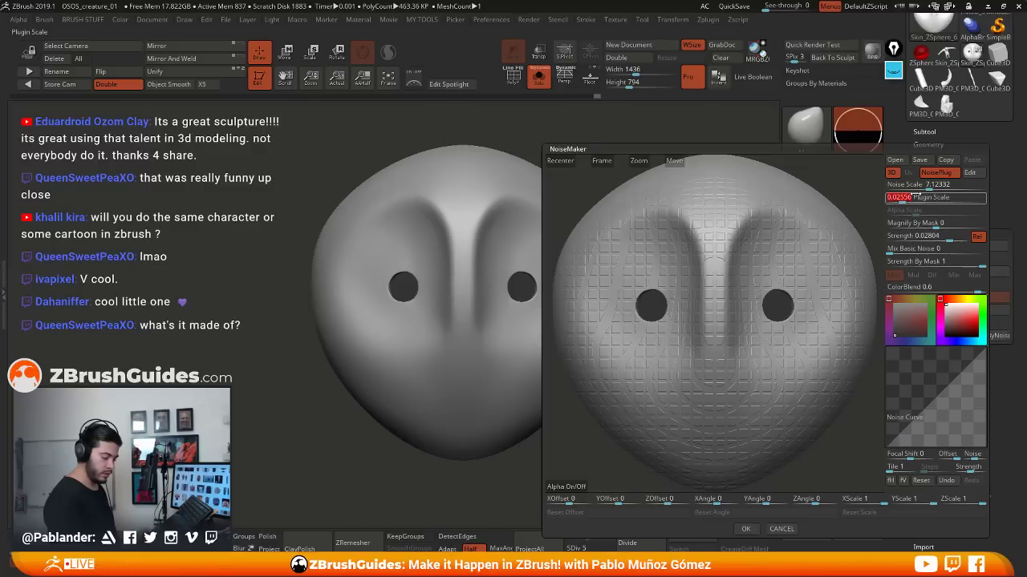
drag(928, 238, 901, 238)
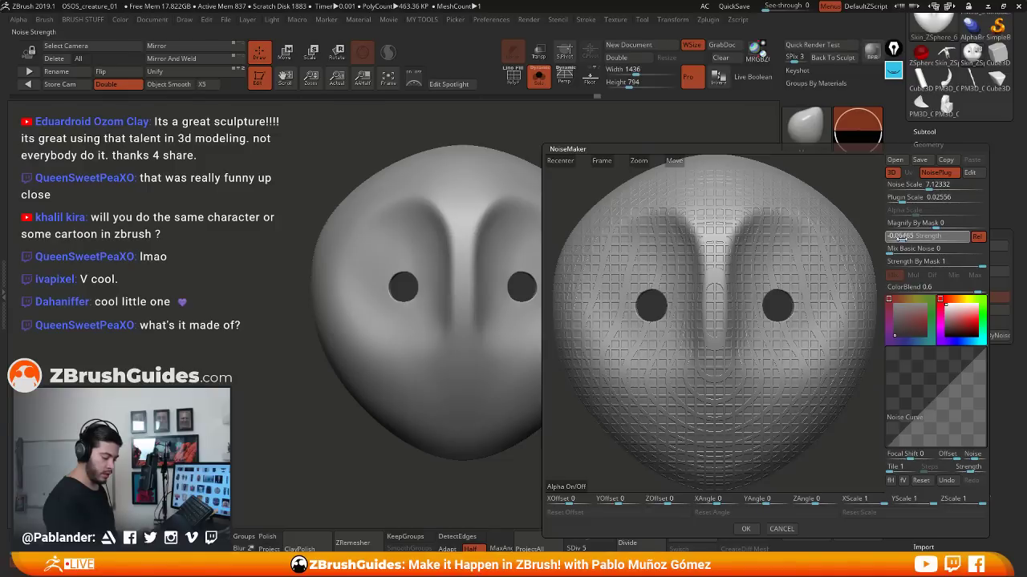
drag(900, 197, 901, 197)
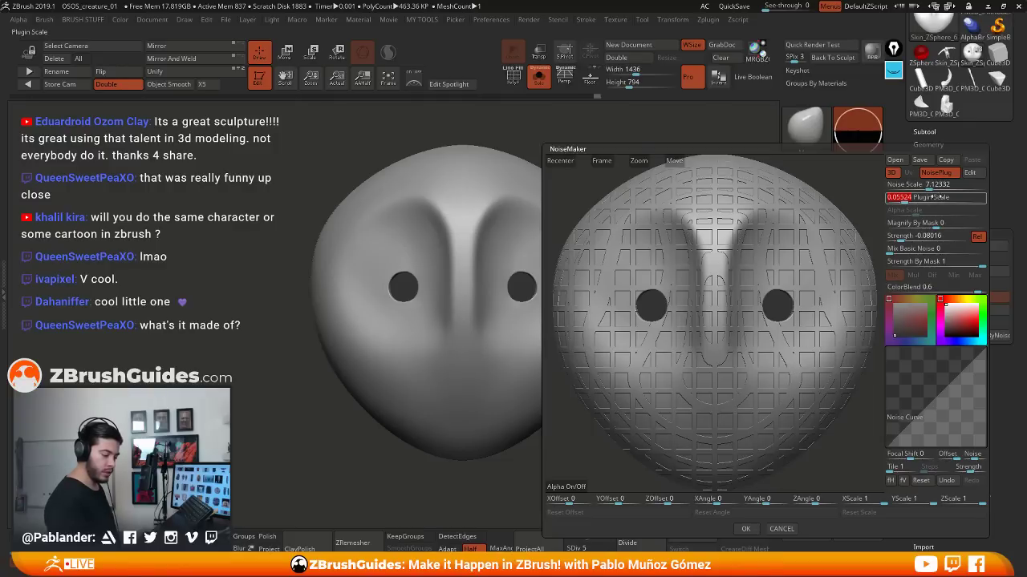
Replace the Grid noise pattern with Voronoi, using type First and the Squared Length method
click(943, 176)
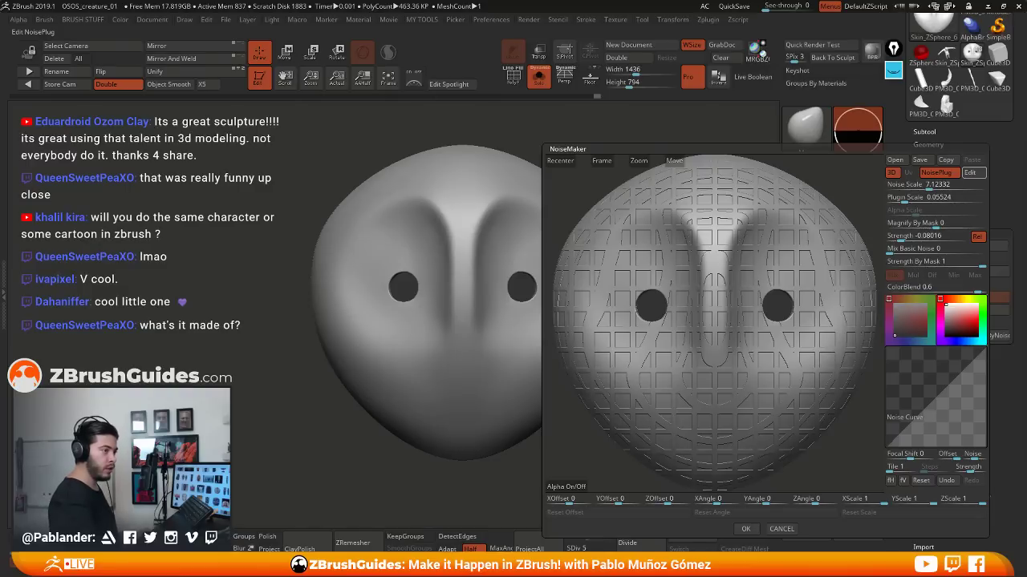
drag(1025, 178, 638, 164)
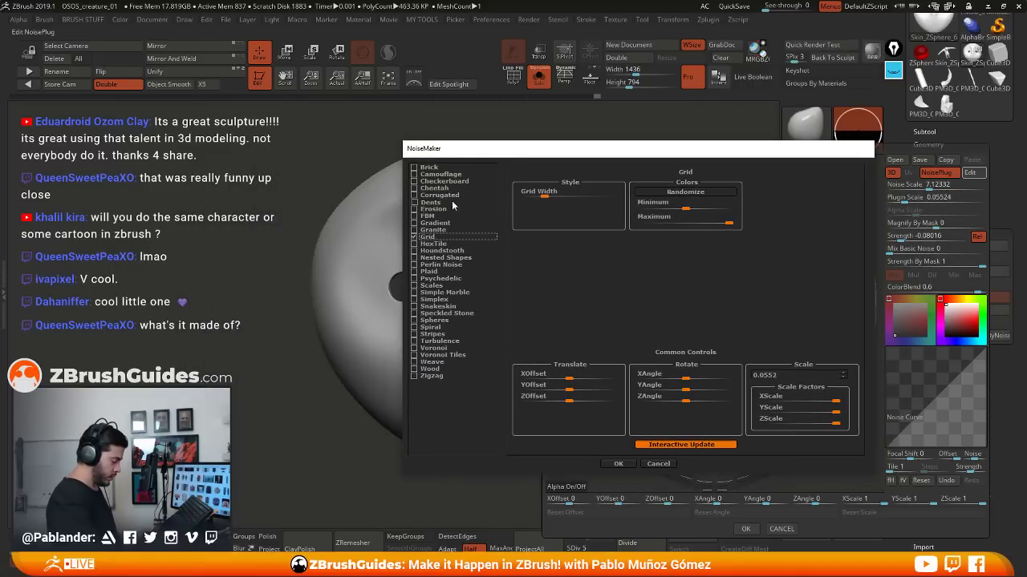
click(417, 350)
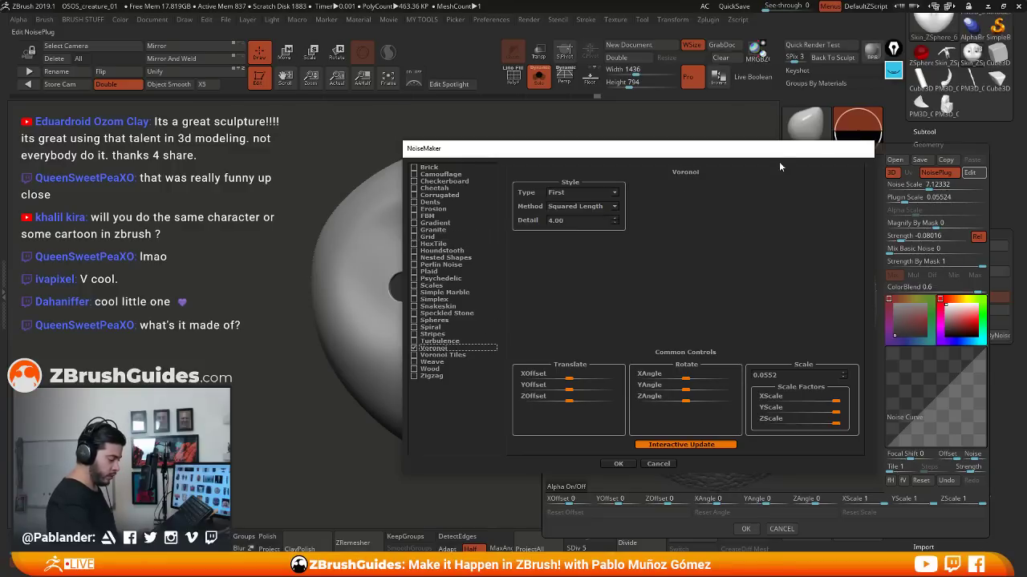
drag(779, 167, 475, 165)
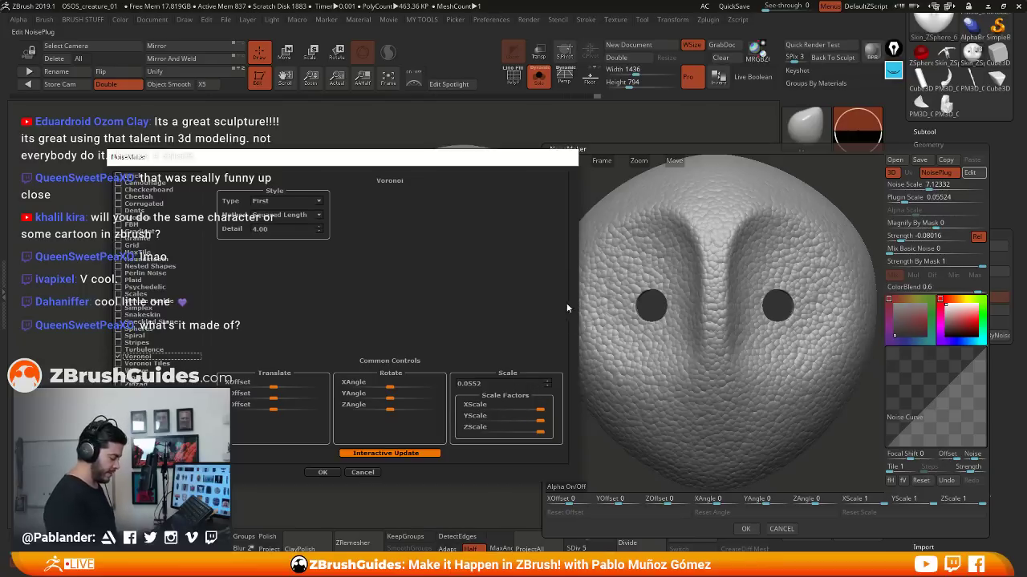
click(322, 473)
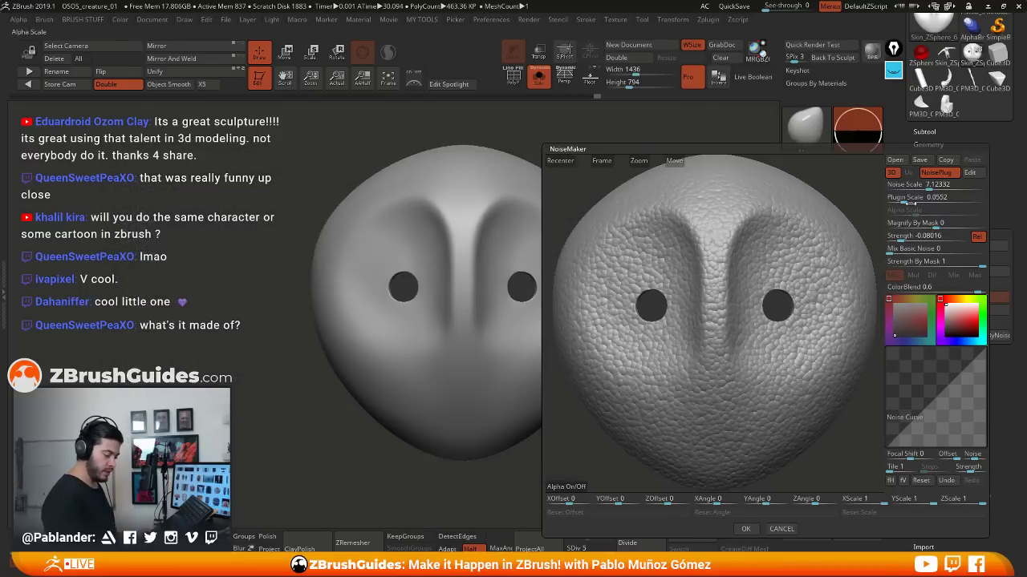
Enlarge the Voronoi cells to a plugin scale of 0.37191 and set the noise strength to 0.08016
drag(904, 197, 913, 198)
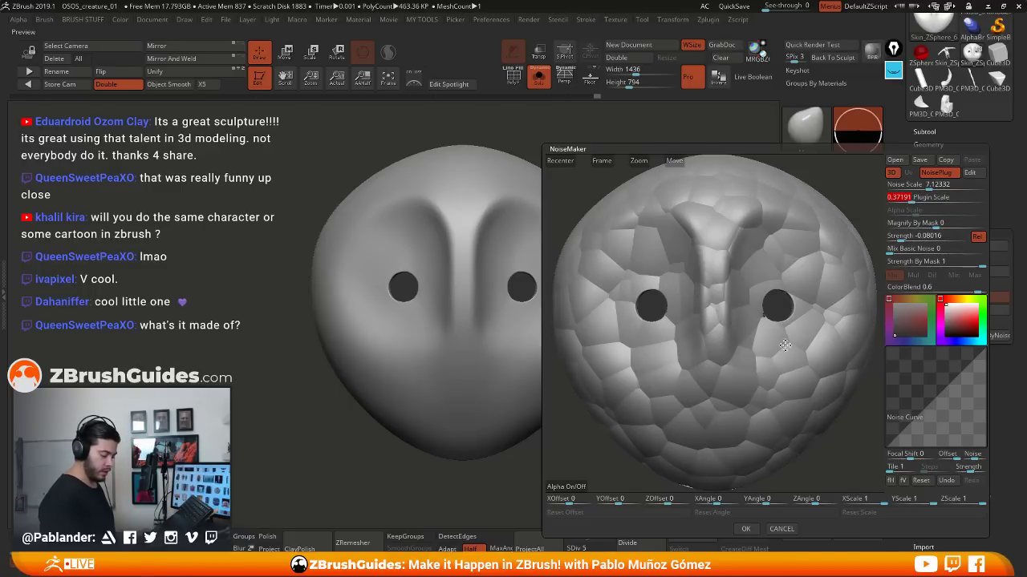
click(924, 235)
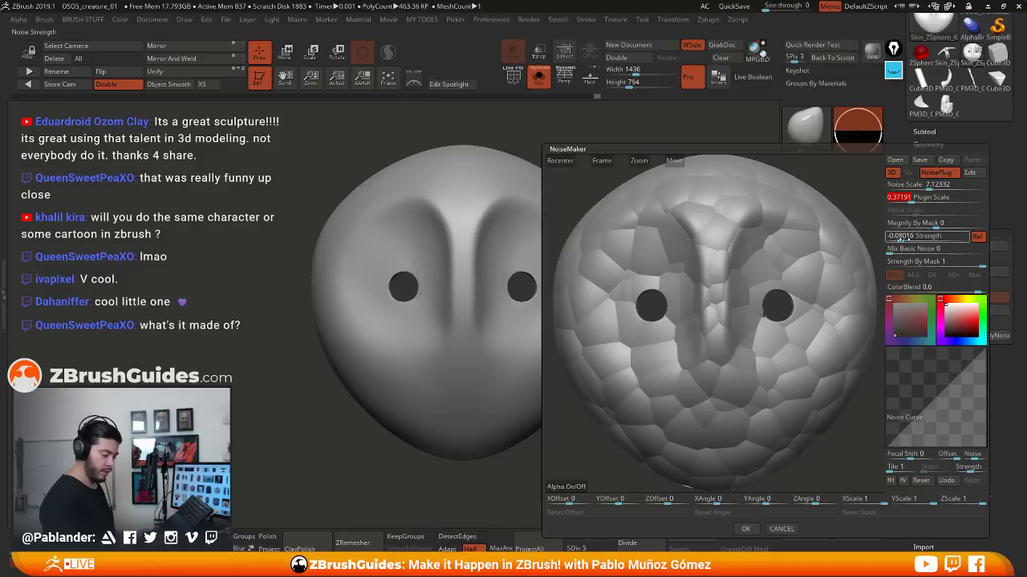
drag(903, 238, 952, 238)
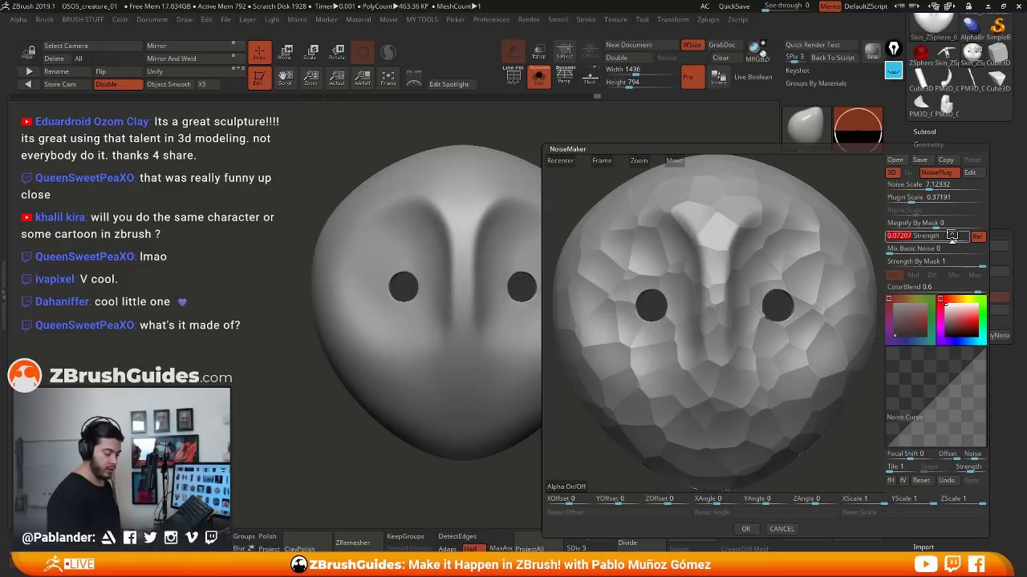
key(Return)
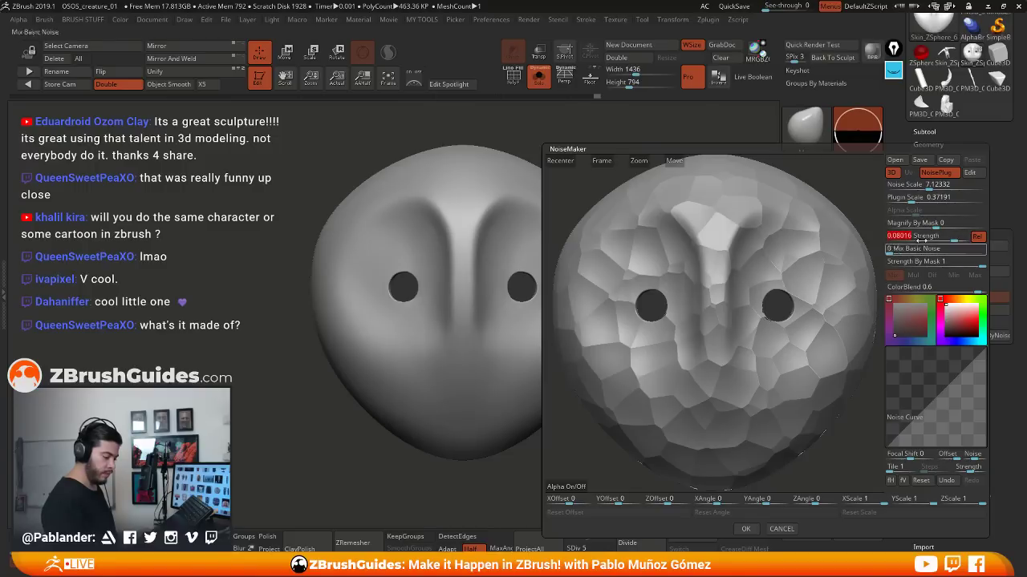
Reopen the NoisePlug pattern settings and try the Minkowski(4) method on the Voronoi noise
click(971, 173)
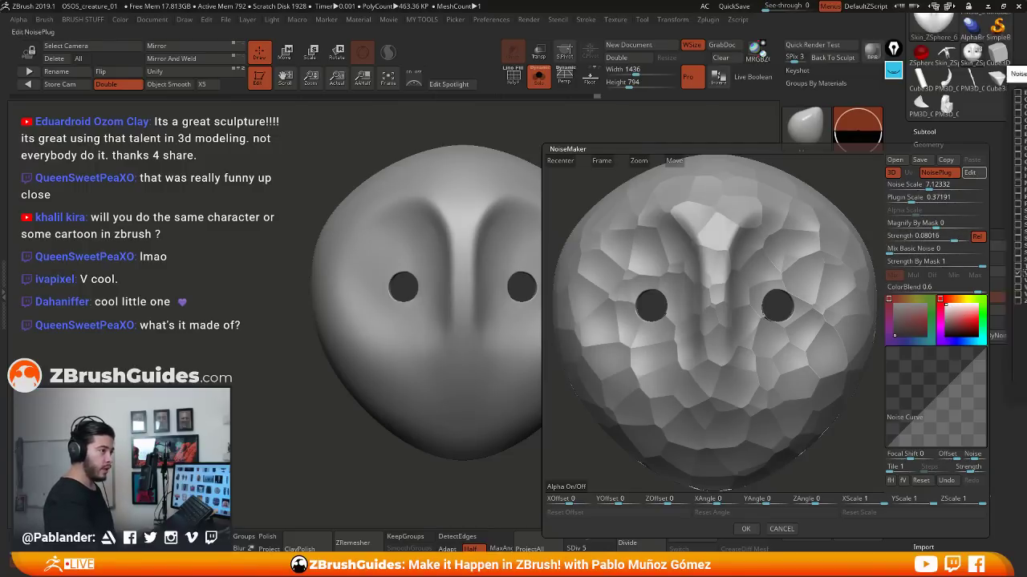
click(970, 172)
drag(549, 157, 351, 159)
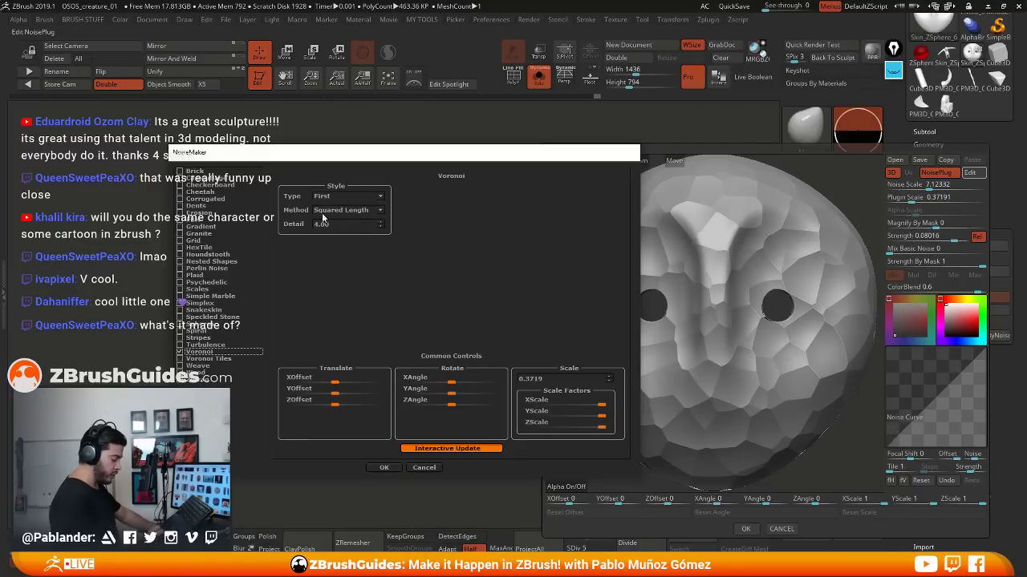
click(376, 211)
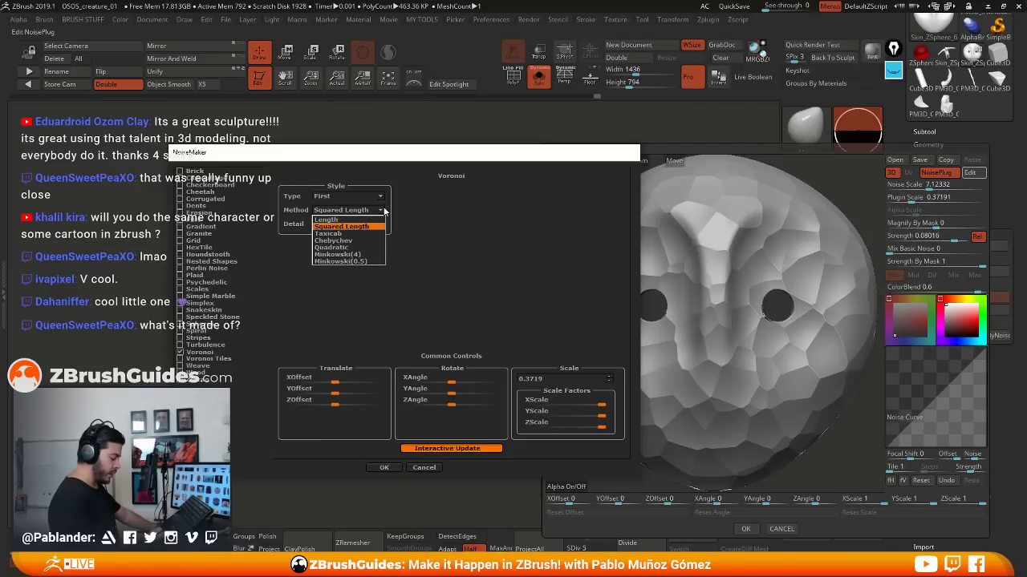
click(346, 254)
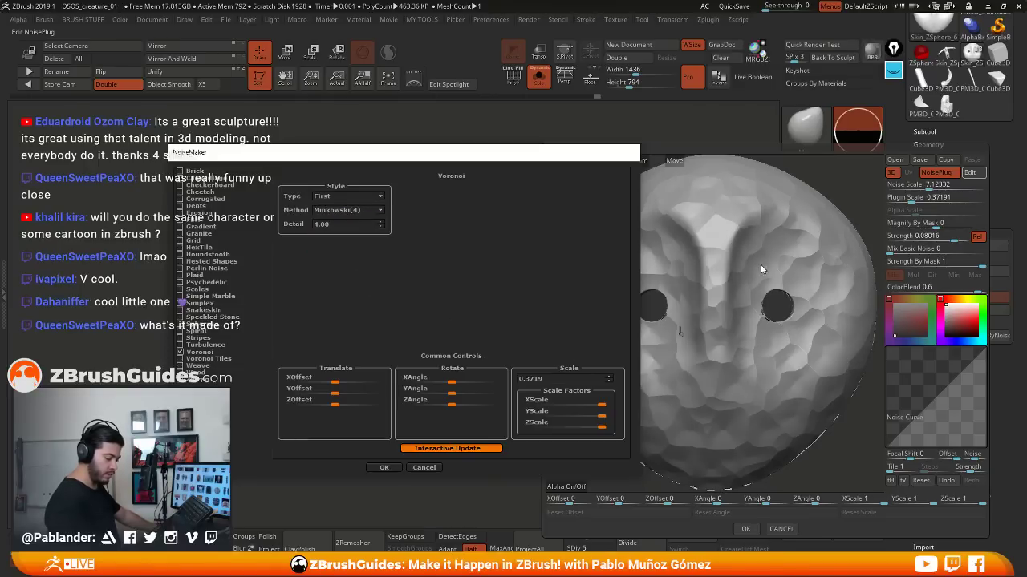
Return the Voronoi method to Squared Length and try lowering the pattern's X scale factor
click(378, 211)
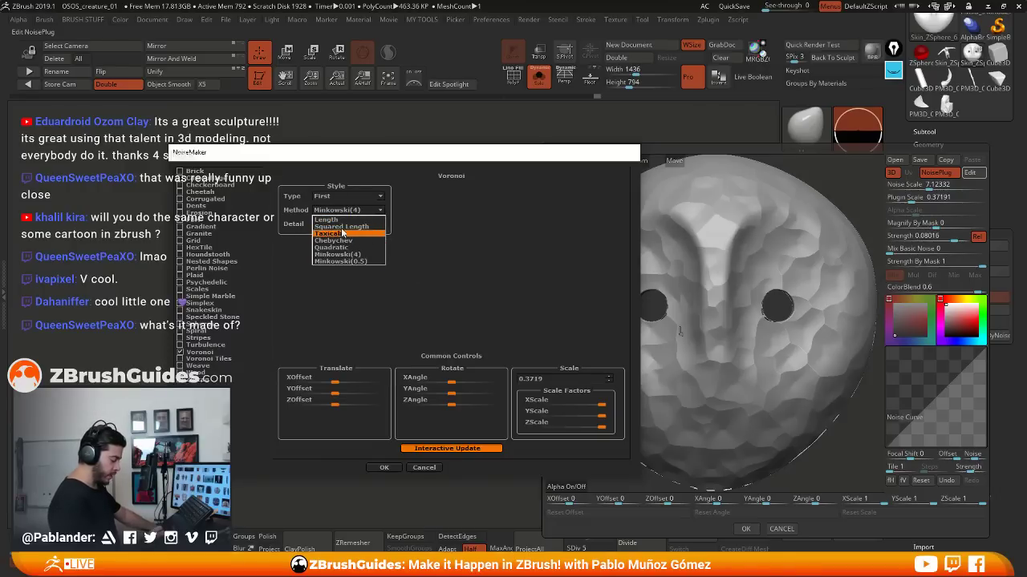
click(344, 226)
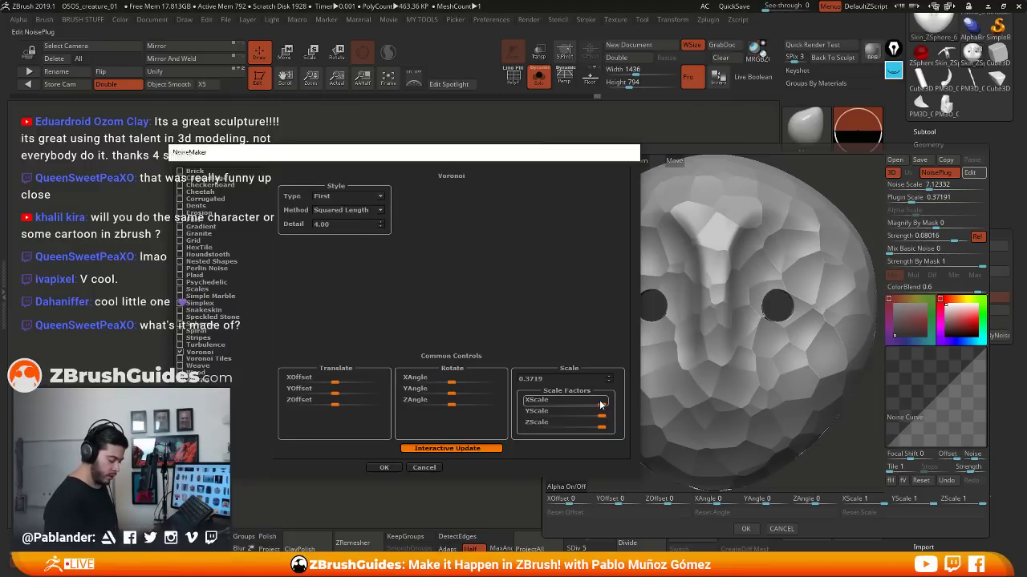
drag(600, 404, 571, 404)
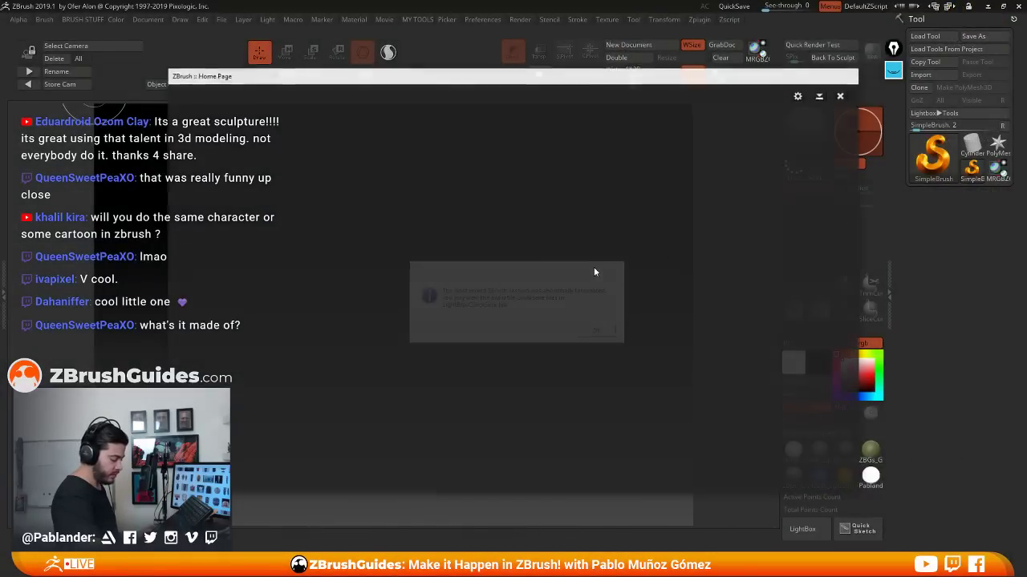
Dismiss the home page and the session note, and close LightBox after browsing the QuickSave files
click(840, 96)
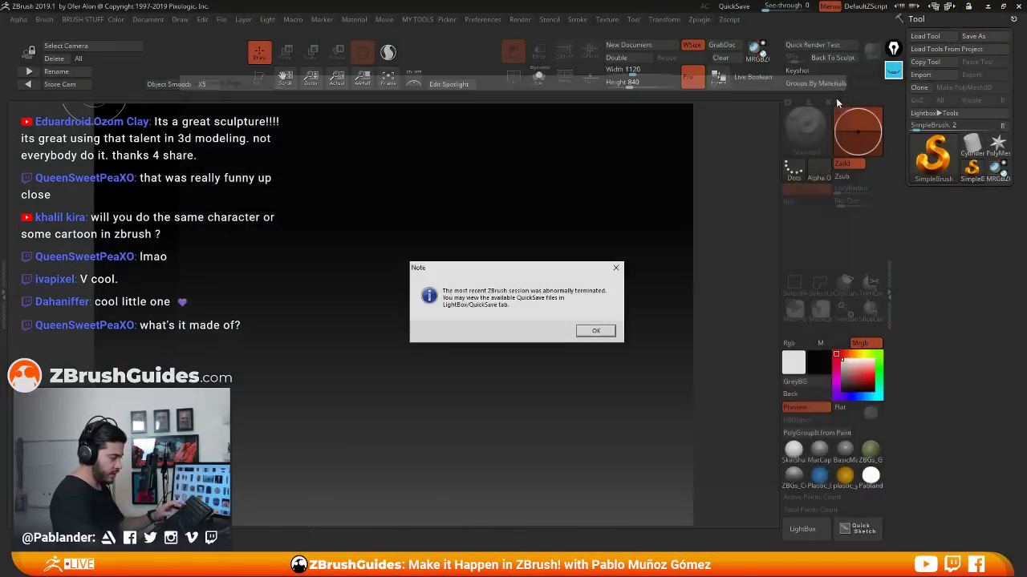
click(615, 268)
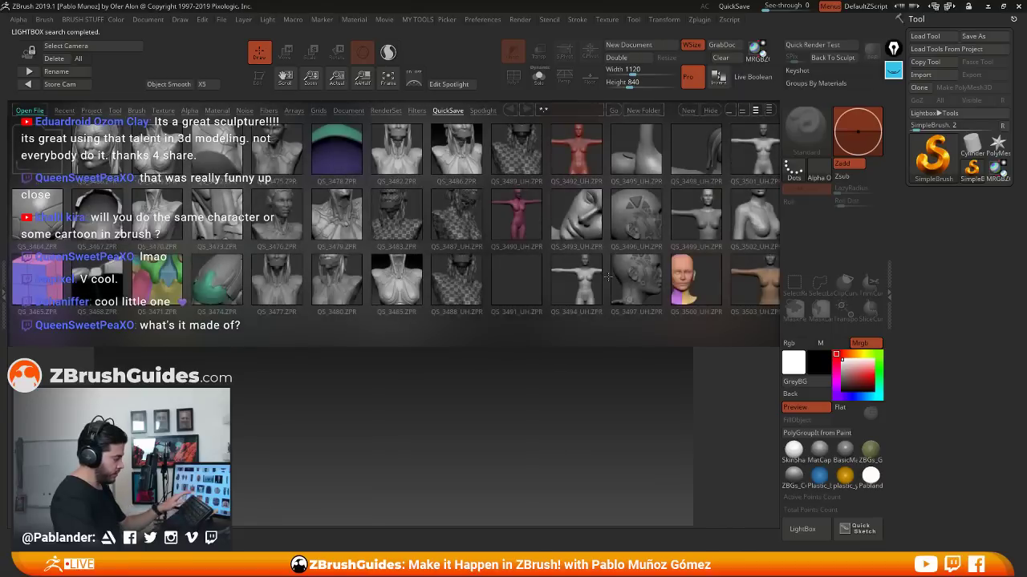
drag(686, 281, 387, 285)
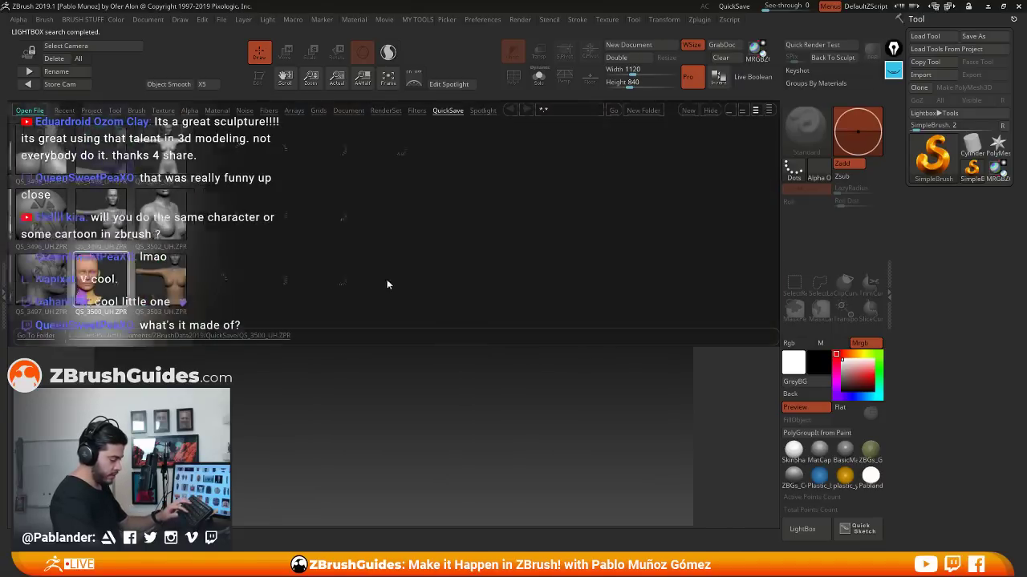
key(comma)
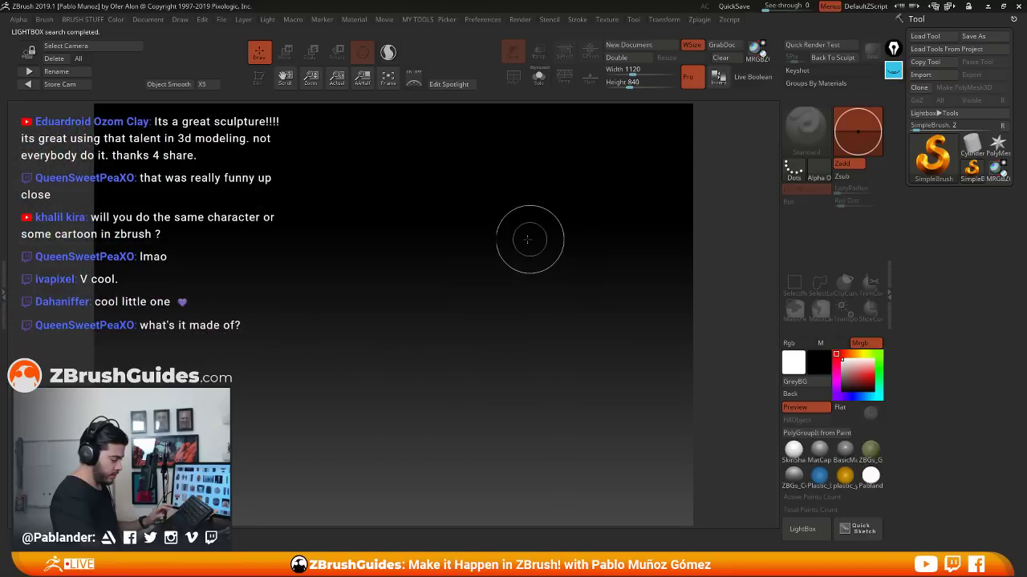
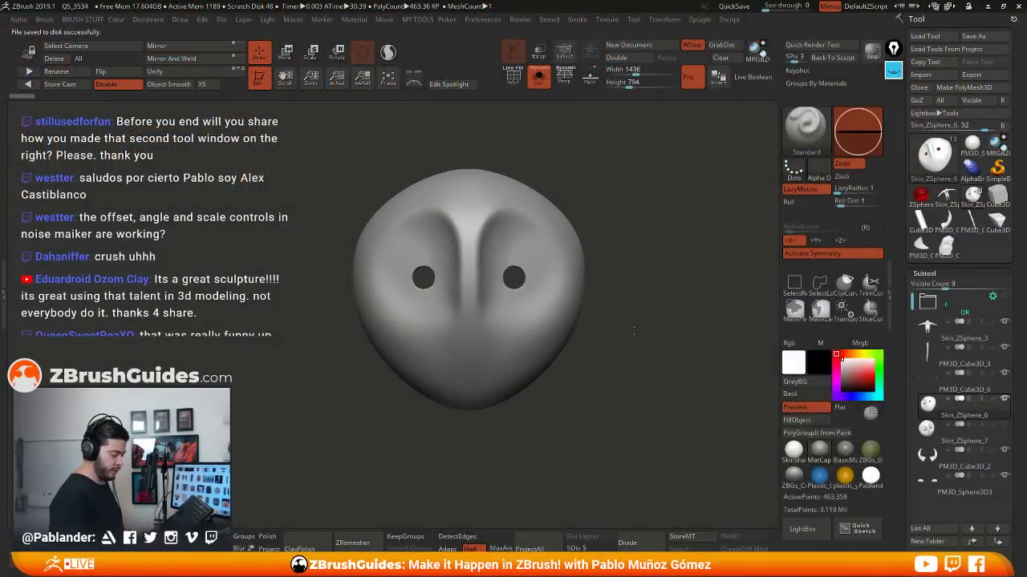
mouse_move(647, 337)
mouse_down()
mouse_move(648, 325)
mouse_move(634, 322)
mouse_up()
key(space)
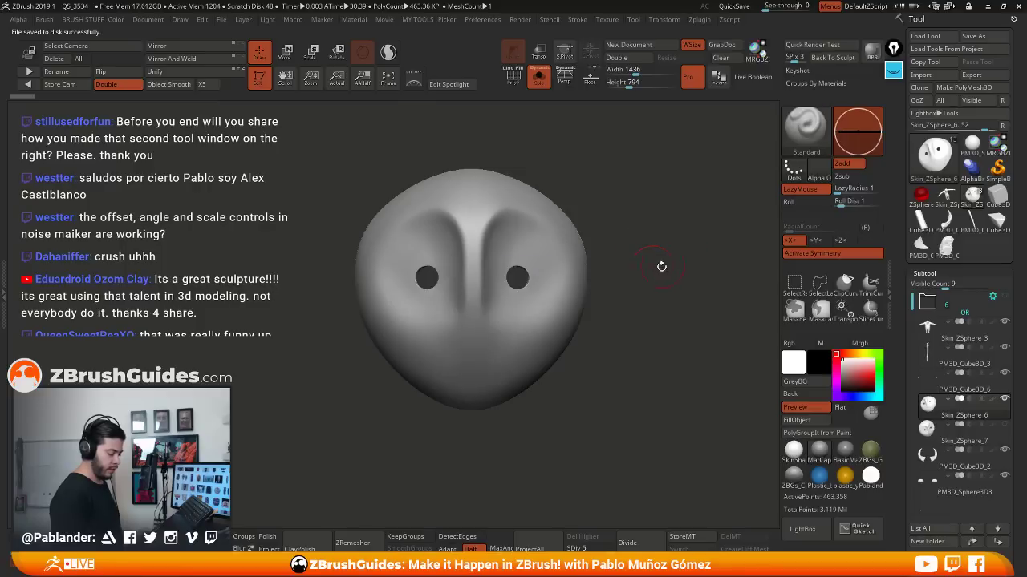
drag(662, 267, 653, 256)
drag(612, 214, 563, 276)
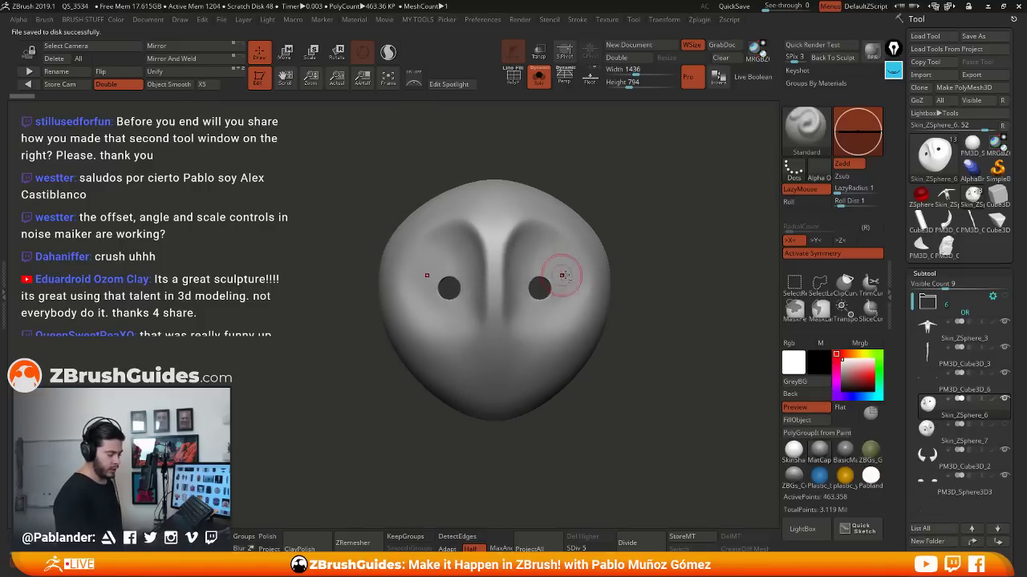
alt+drag(643, 371, 575, 373)
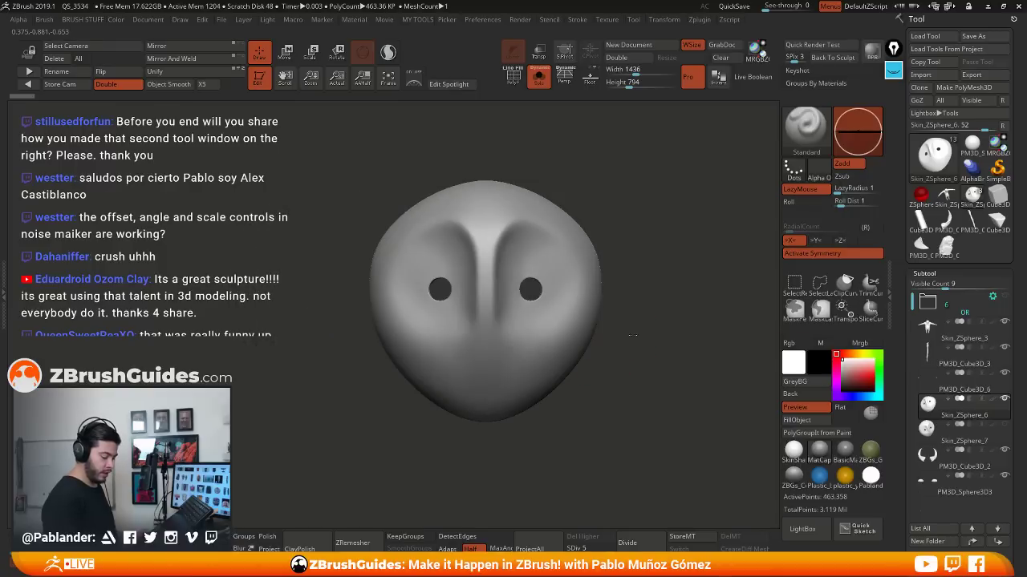
alt+drag(649, 335, 606, 338)
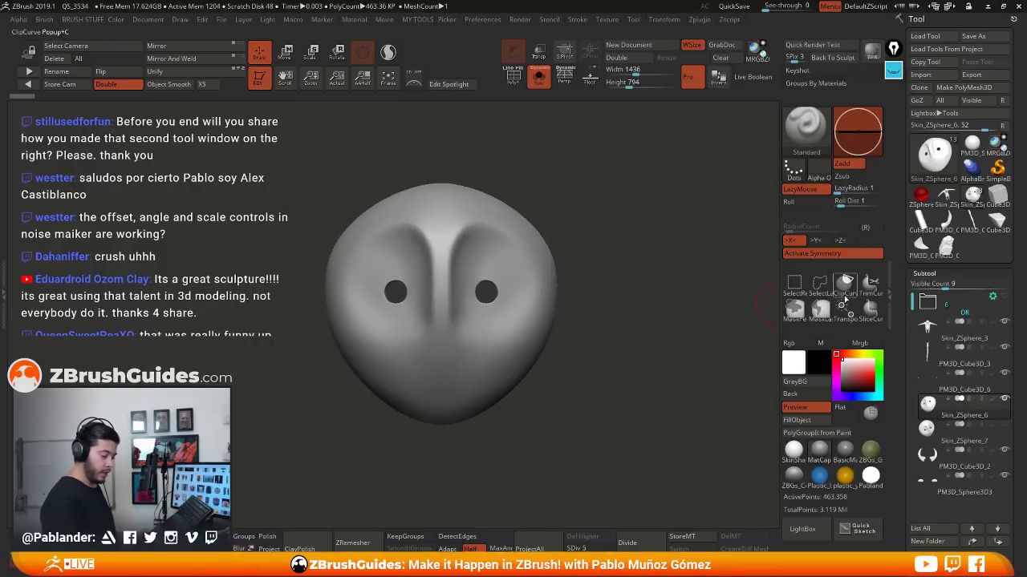
Open the NoiseMaker to add surface noise to the mask and frame the whole mask in its preview
drag(905, 283, 905, 267)
scroll(904, 265, down, 3)
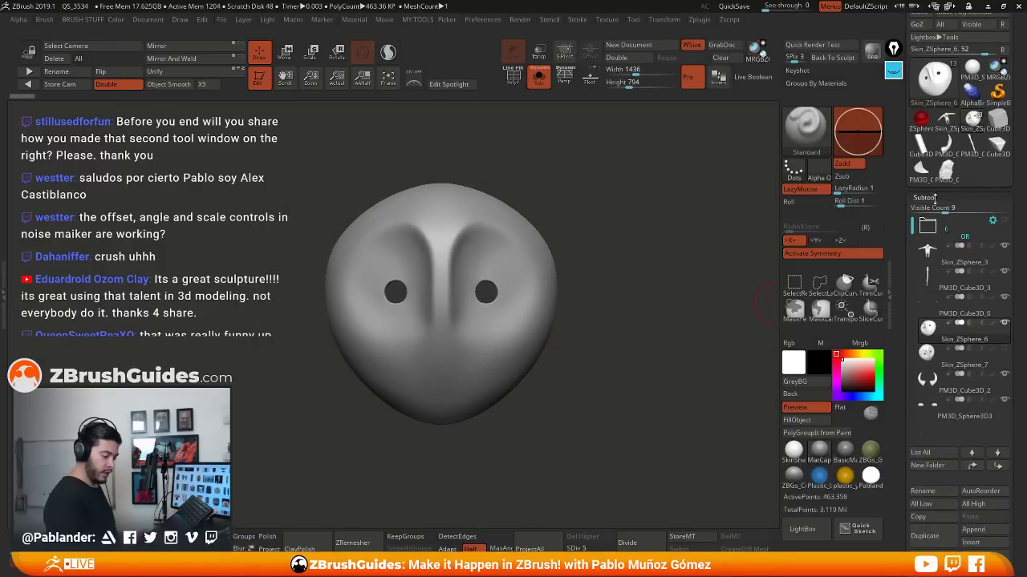
scroll(922, 161, down, 3)
scroll(928, 116, down, 6)
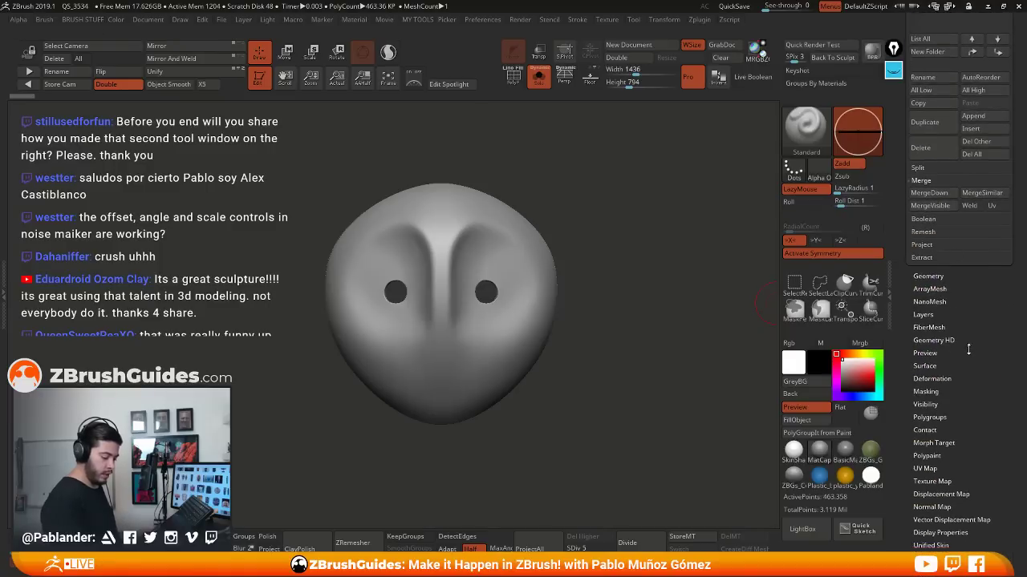
click(931, 303)
drag(960, 222, 950, 308)
click(920, 229)
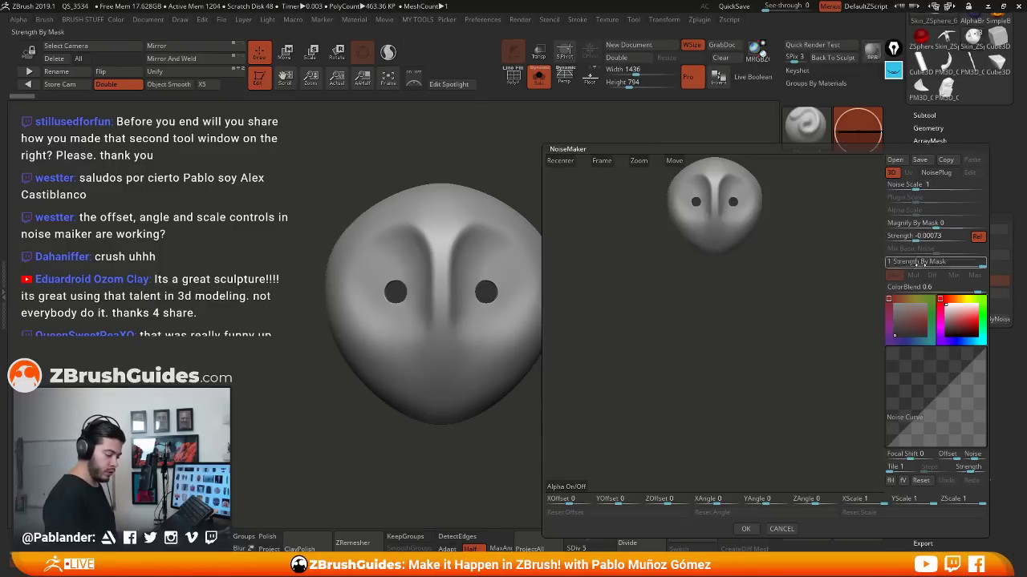
drag(638, 161, 610, 163)
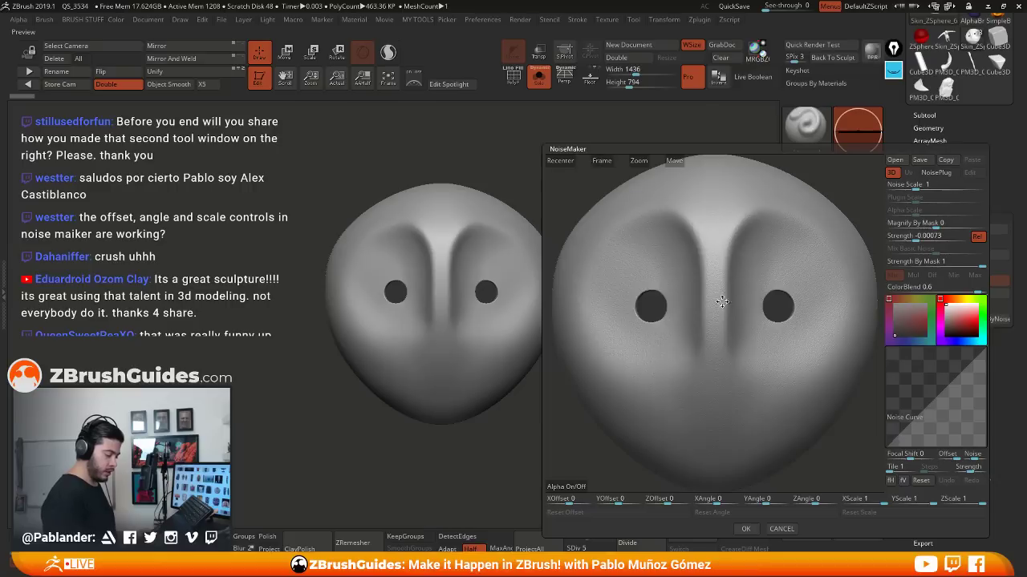
Choose the Voronoi pattern in NoisePlug and try lowering its X scale factor
click(943, 176)
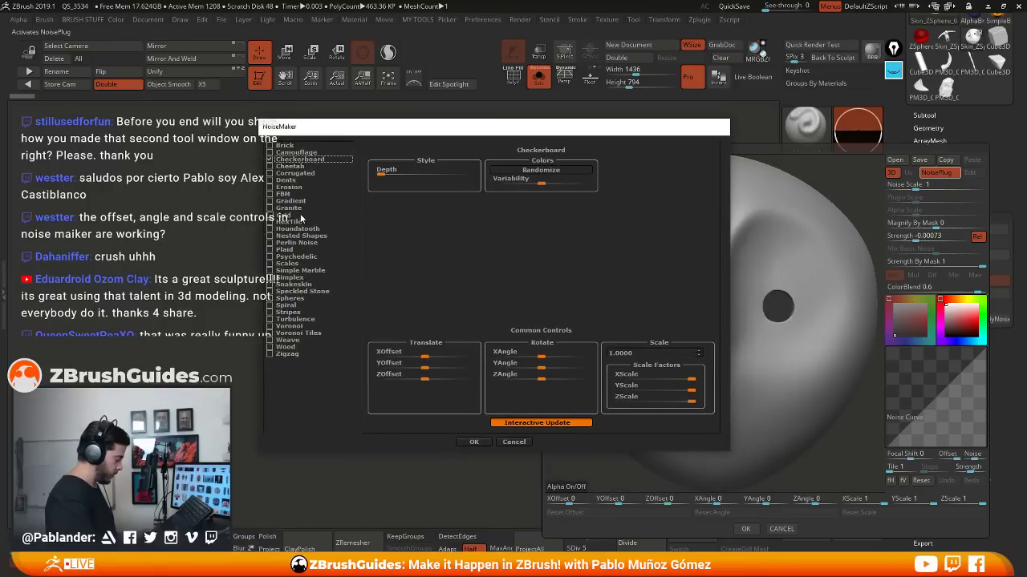
click(299, 327)
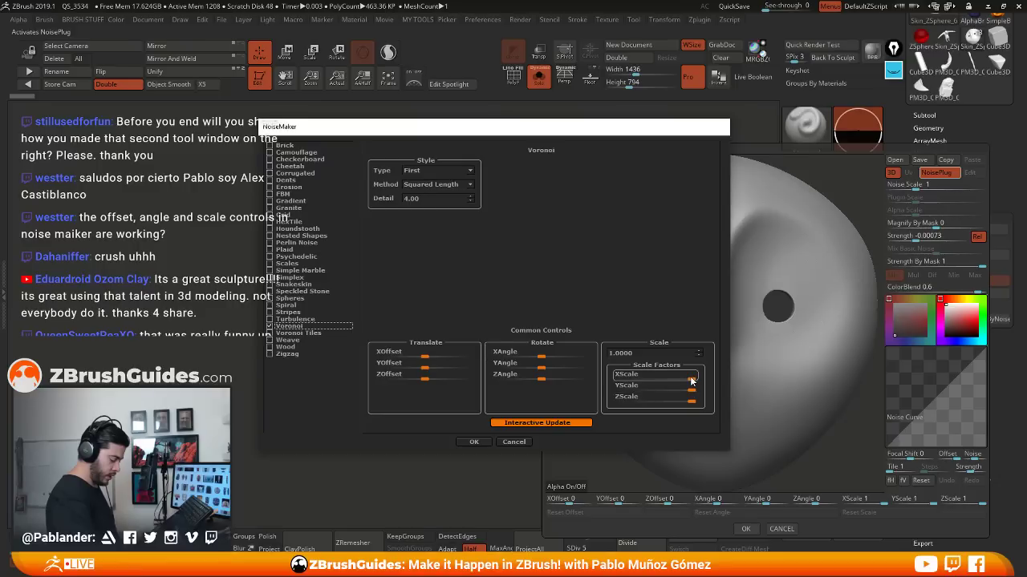
drag(693, 380, 687, 380)
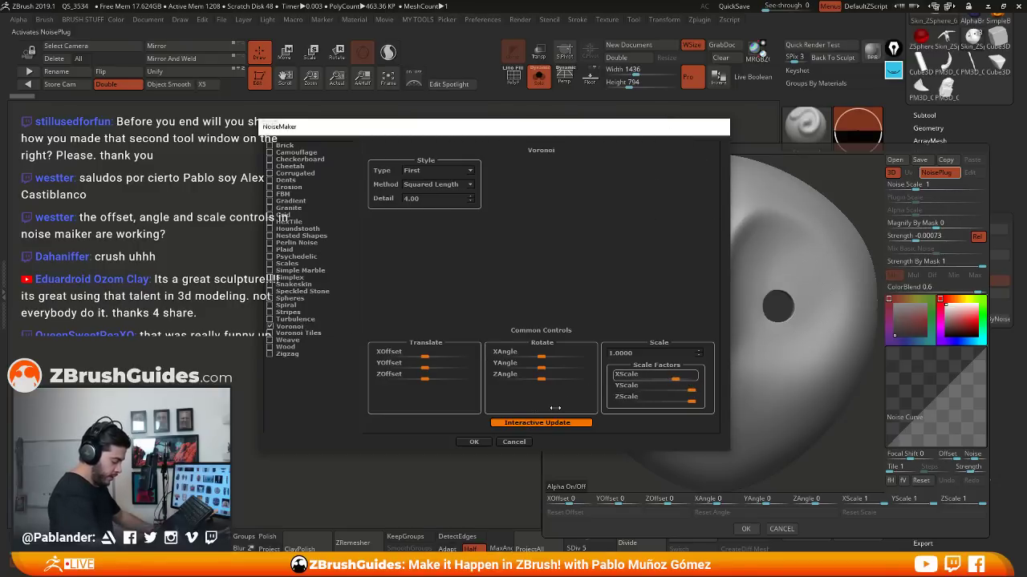
key(super+d)
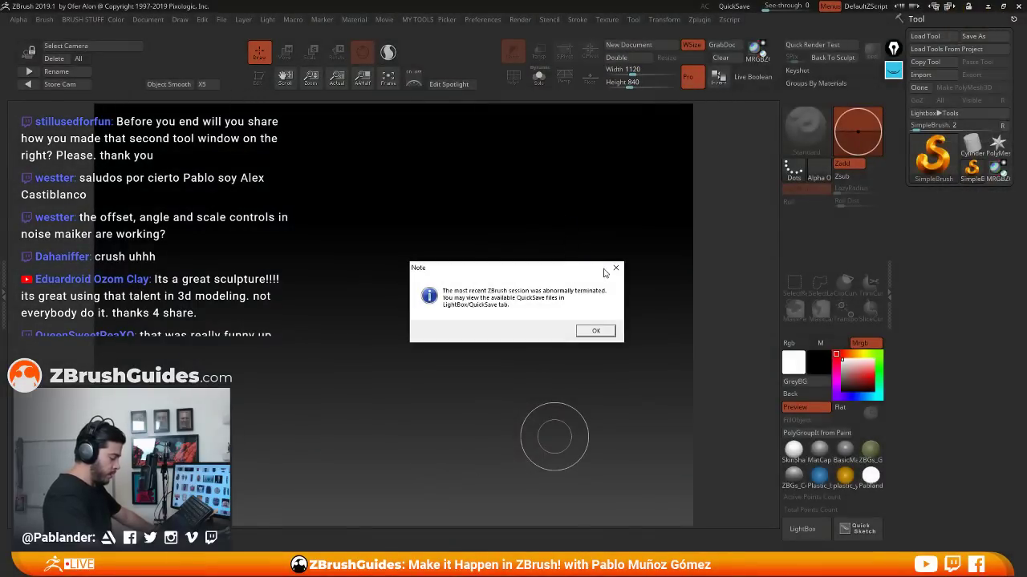
Dismiss the session note, home page and LightBox, and create a new document that fits the window
click(615, 271)
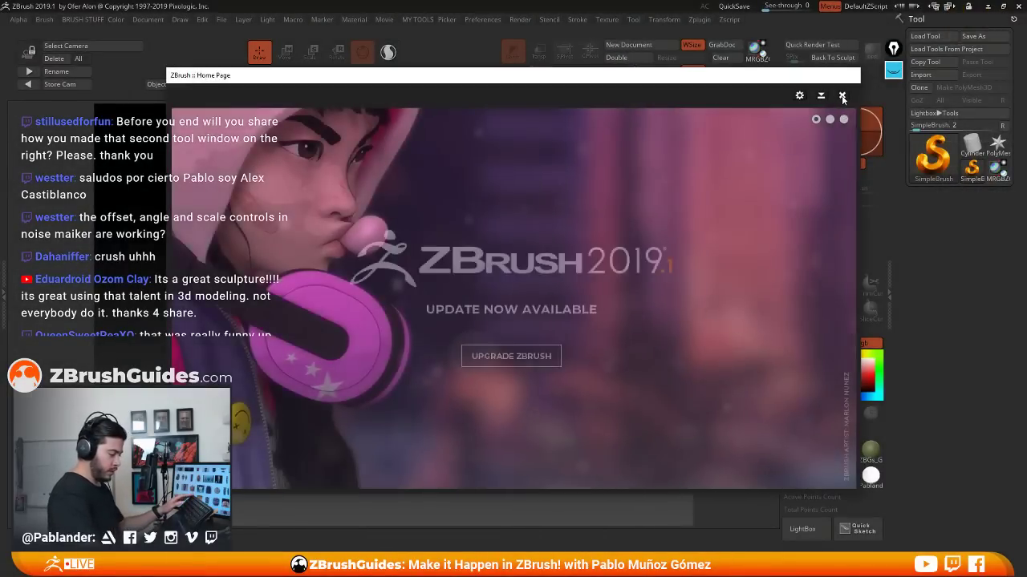
click(842, 96)
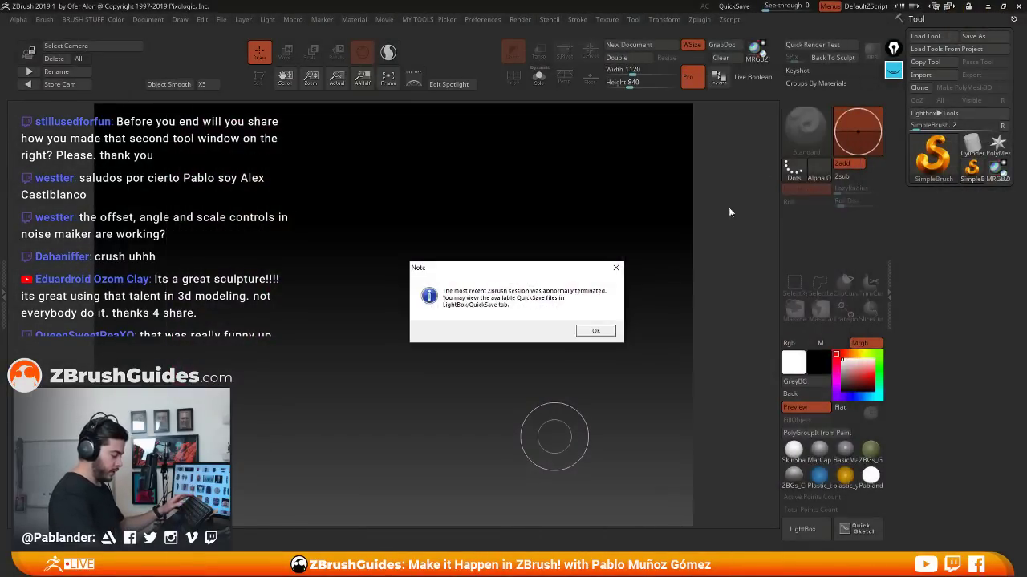
click(615, 267)
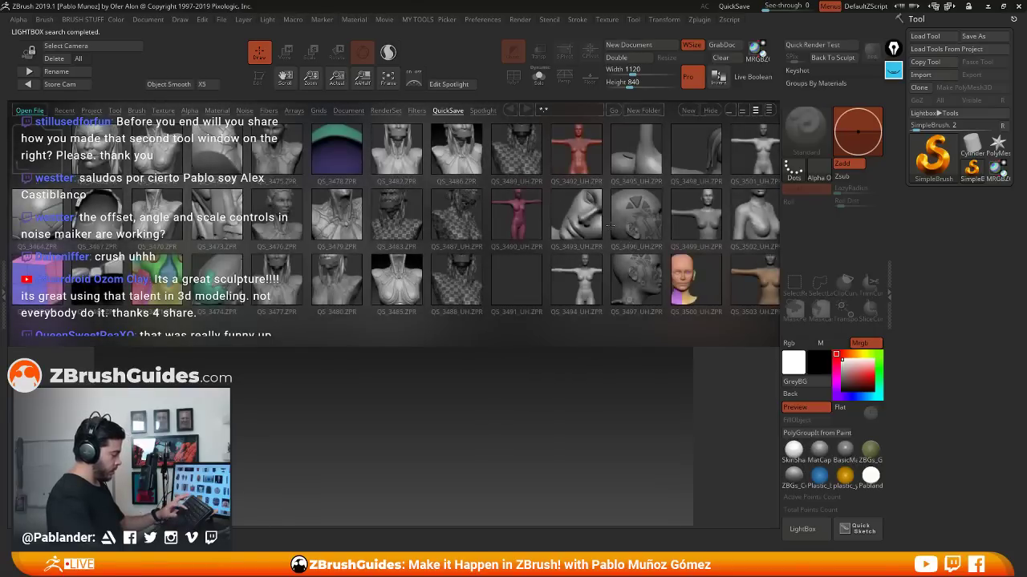
key(comma)
click(629, 45)
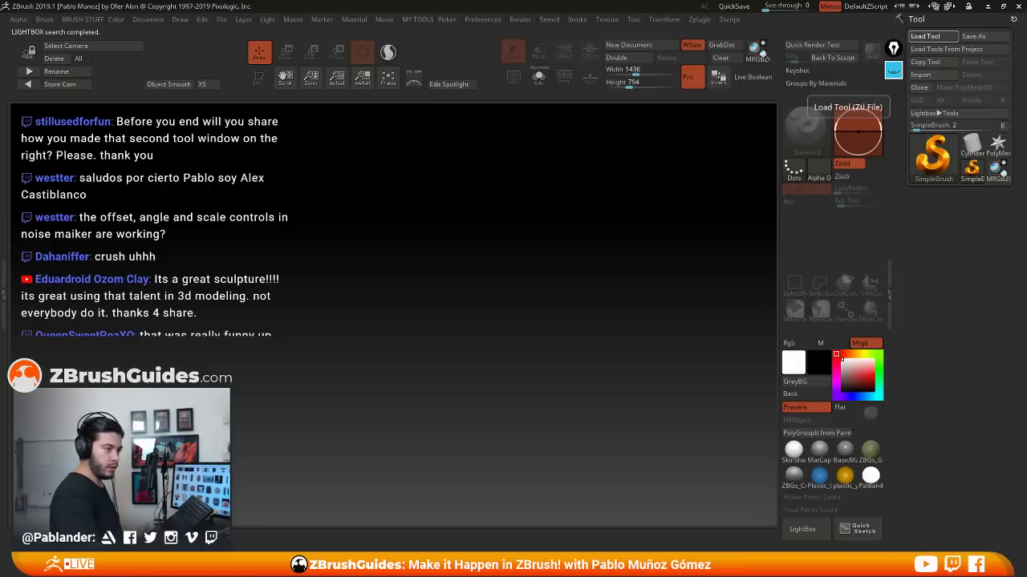
Load the saved creature tool onto the canvas in Edit mode, shown in MatCap Gray with only the mask isolated
click(807, 383)
drag(456, 290, 473, 407)
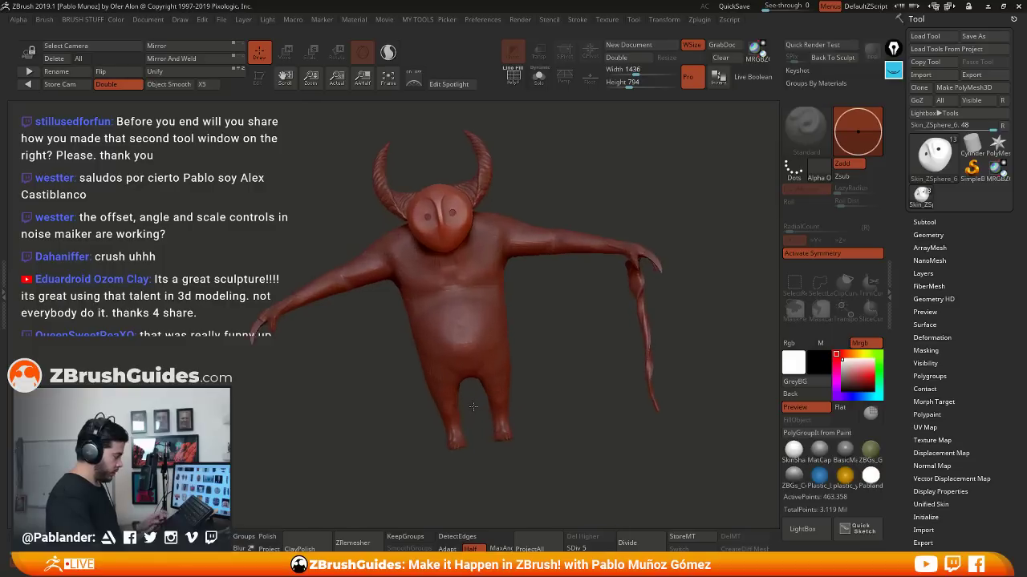
key(t)
click(816, 451)
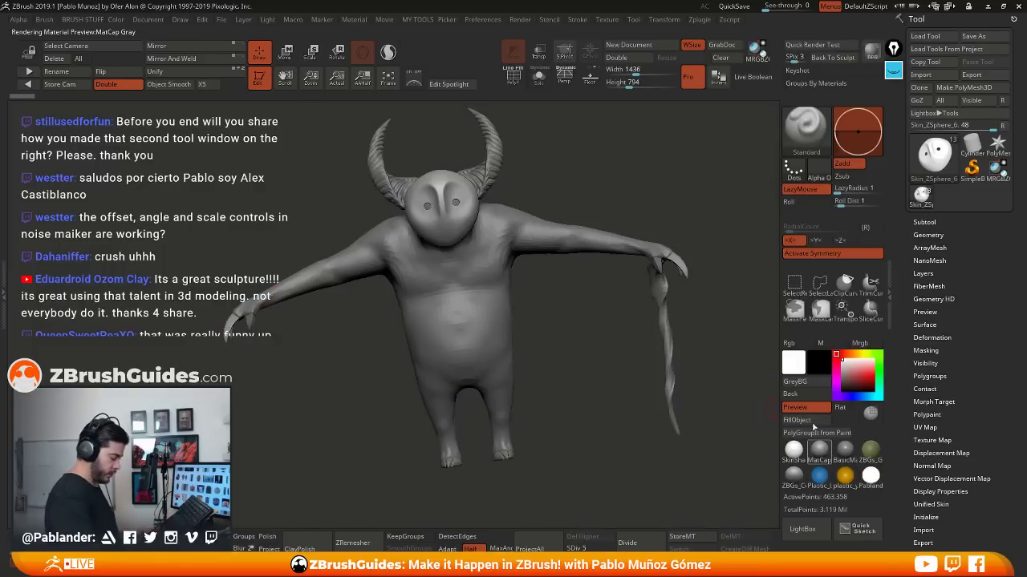
click(538, 77)
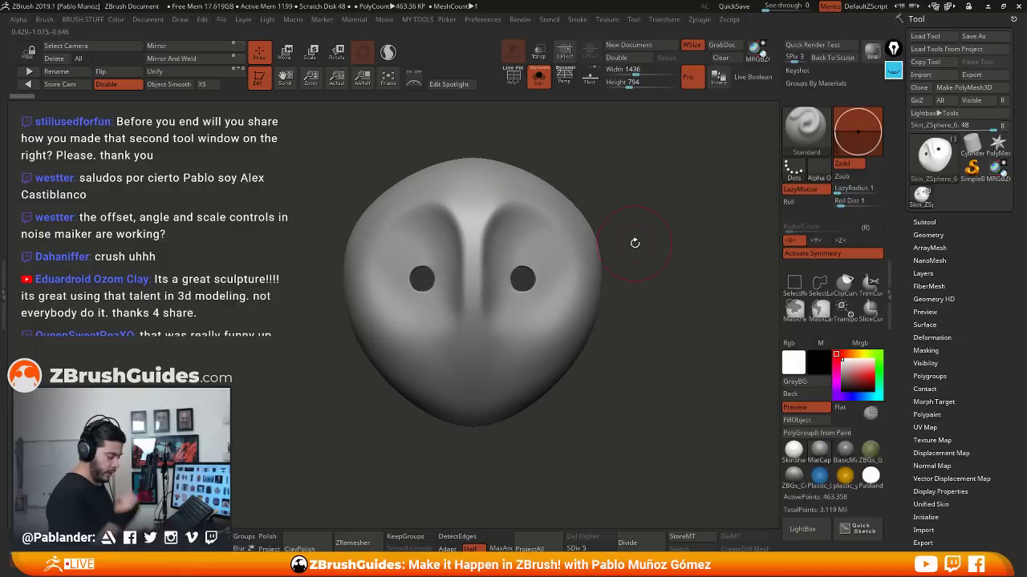
Add surface noise to the mask using the NoisePlug Voronoi pattern with its default settings, framing the mask in the preview
click(924, 325)
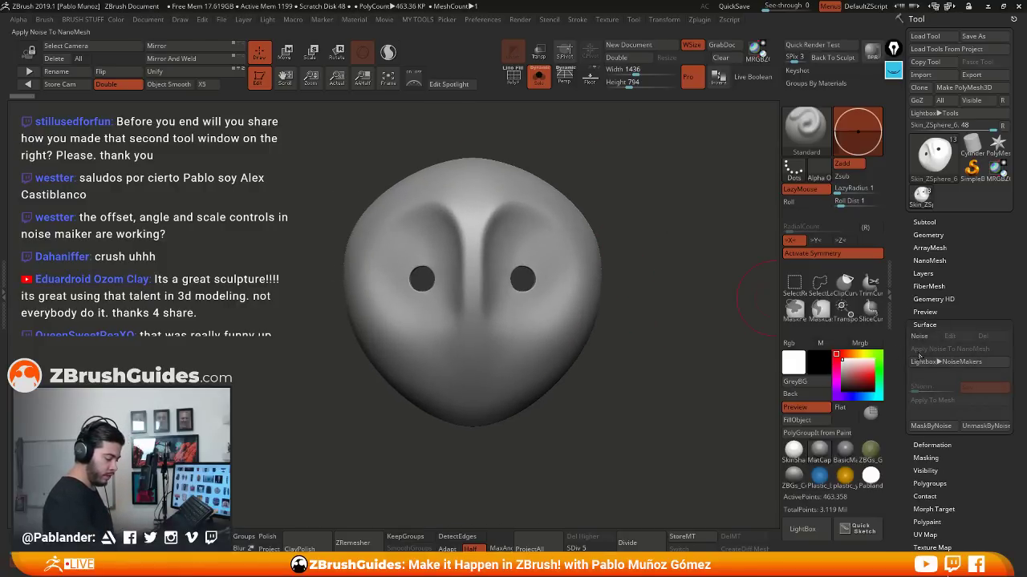
click(928, 338)
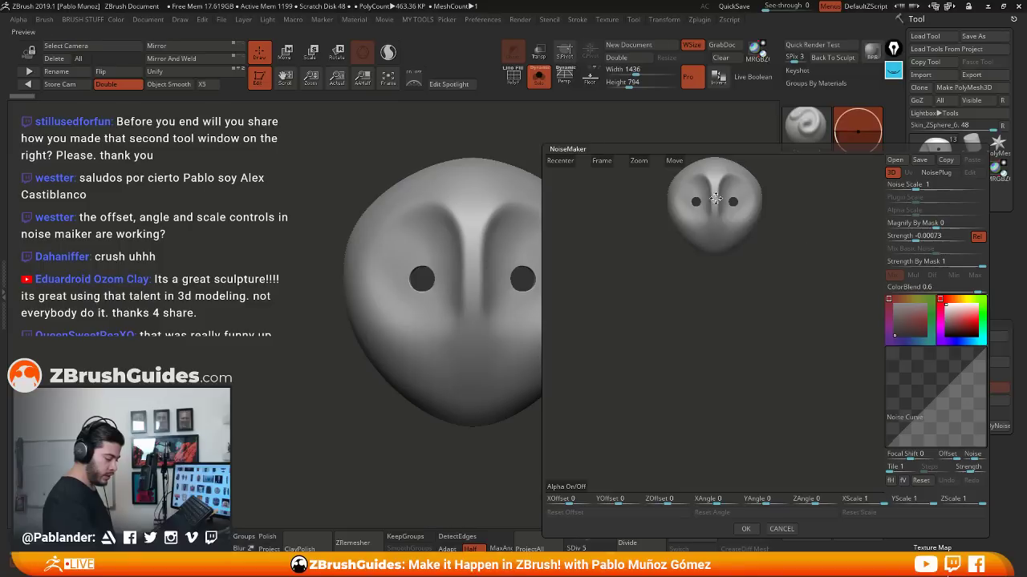
click(607, 169)
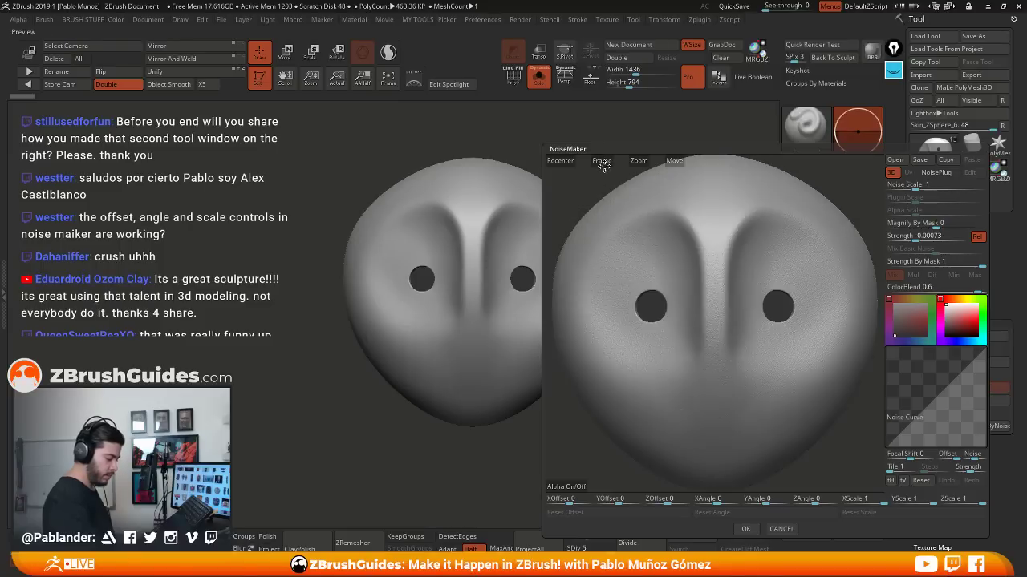
click(934, 173)
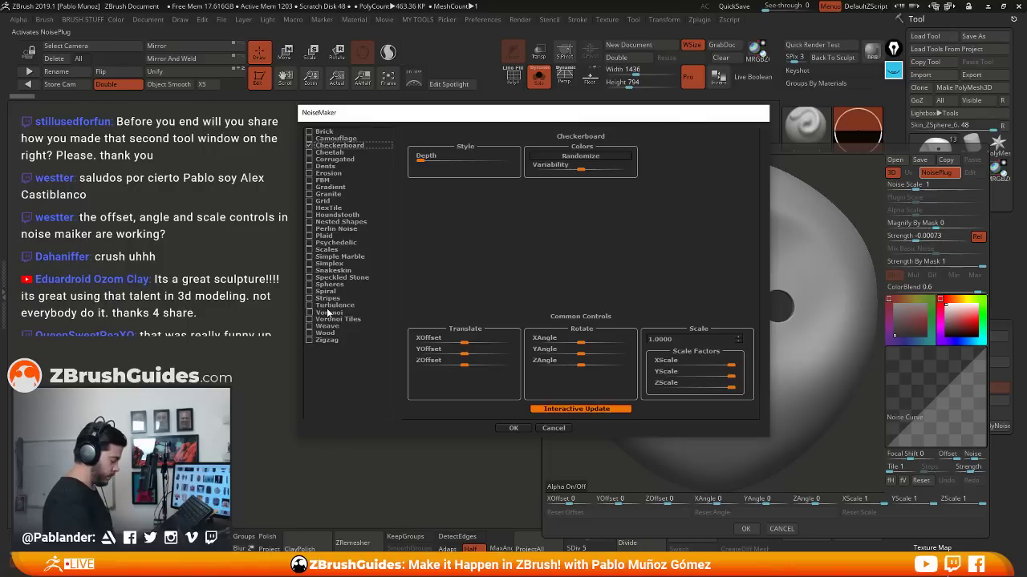
click(326, 312)
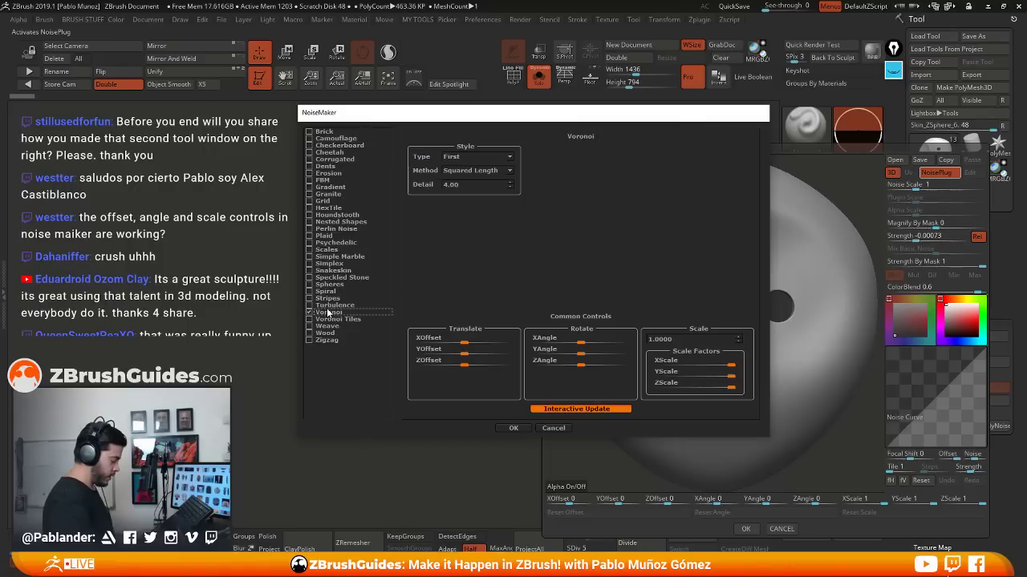
click(513, 428)
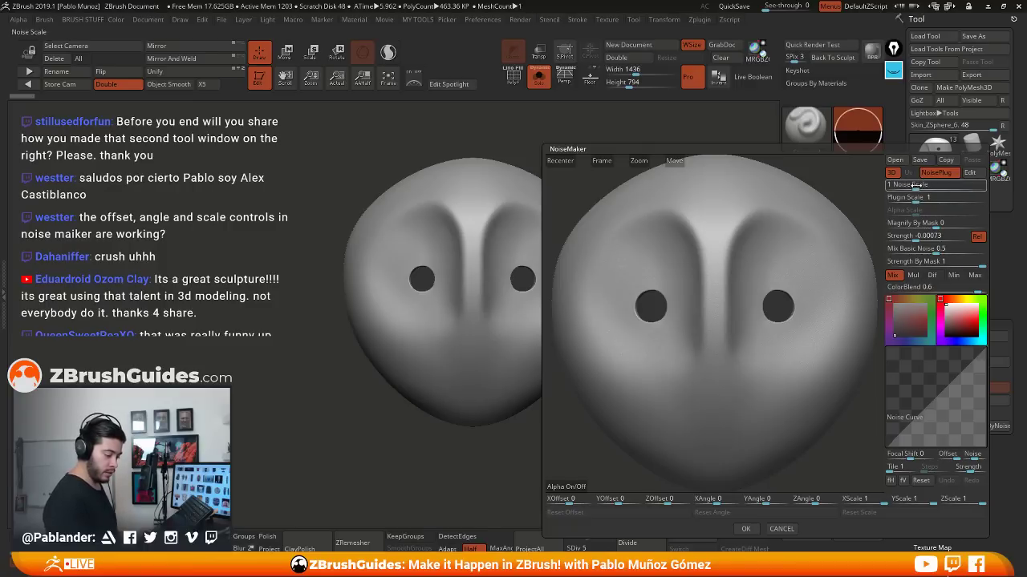
Set the noise scale to 1.10758, basic noise mix to 0, strength to 0.05785 and plugin scale to 0.41953
drag(914, 185, 919, 185)
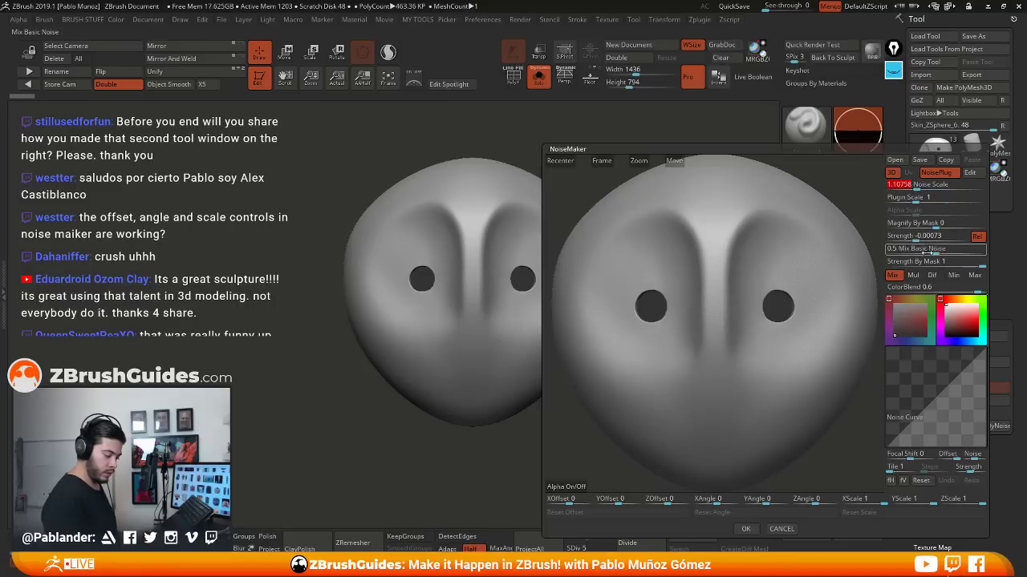
drag(928, 253, 954, 237)
mouse_move(931, 197)
mouse_down()
mouse_move(911, 197)
mouse_move(925, 194)
mouse_up()
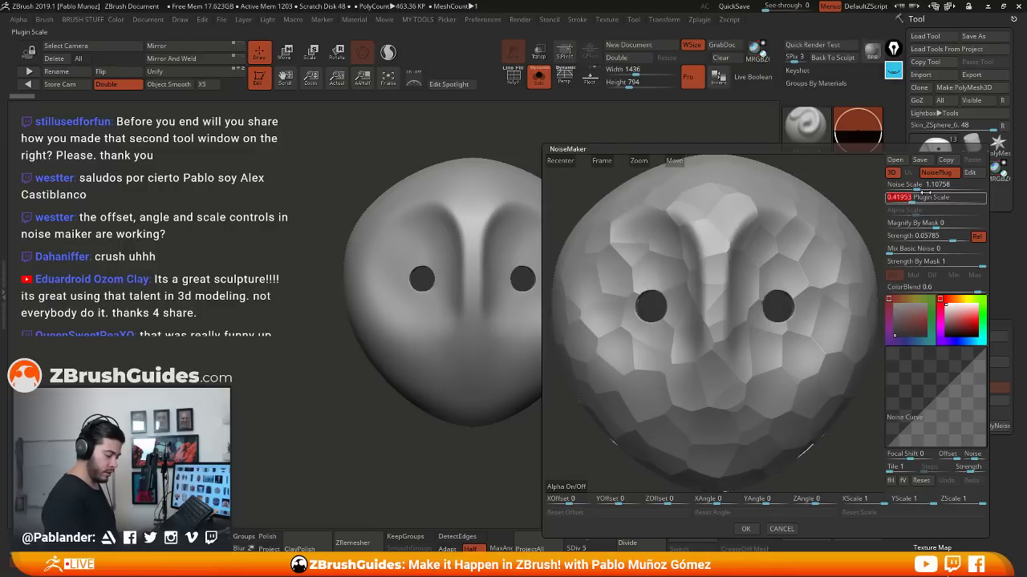
drag(950, 237, 951, 237)
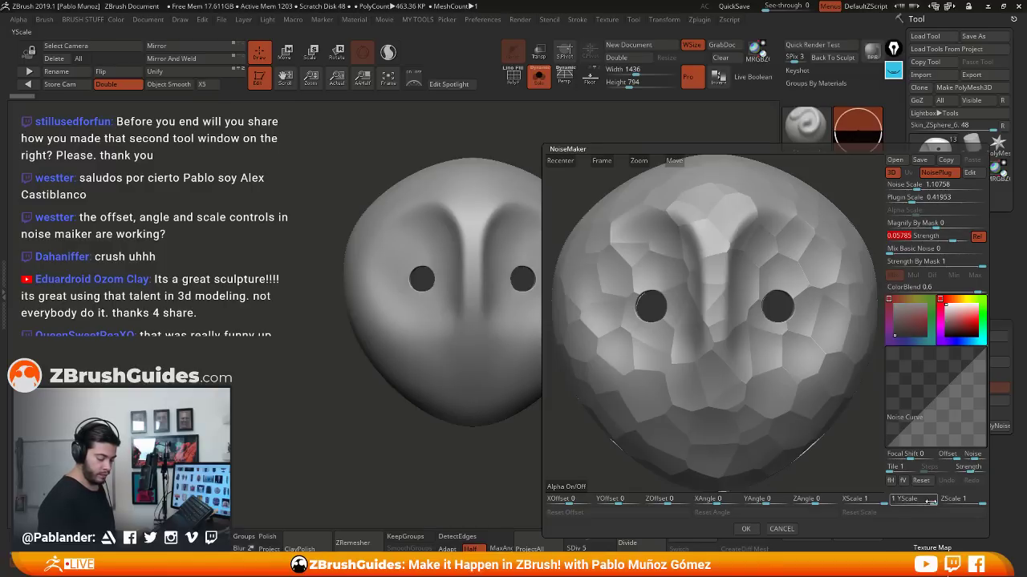
Stretch the Voronoi cells vertically by lowering the noise's X scale to 0.4381, and inspect the mask in the preview
drag(872, 501, 861, 500)
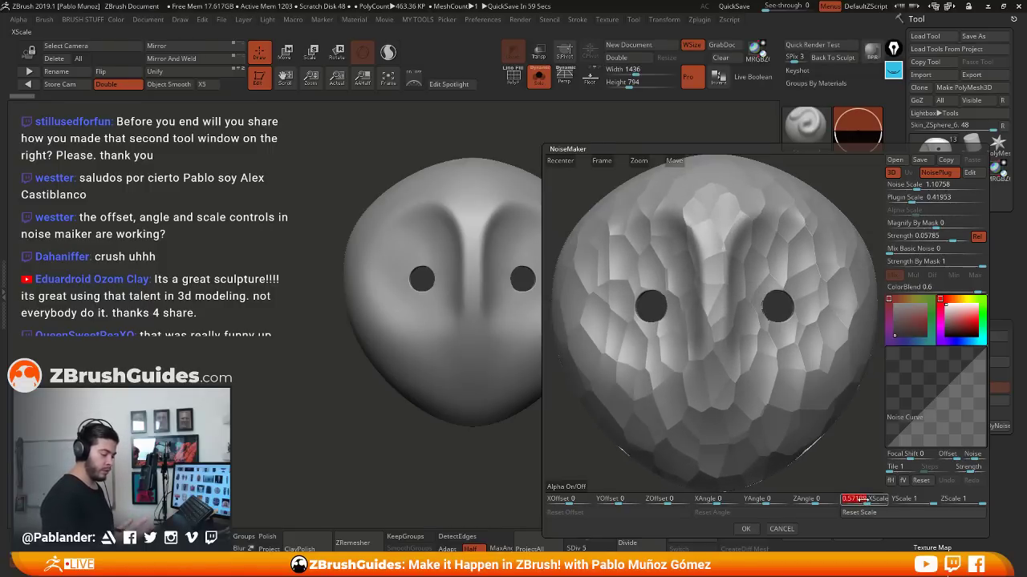
drag(862, 500, 861, 501)
click(862, 501)
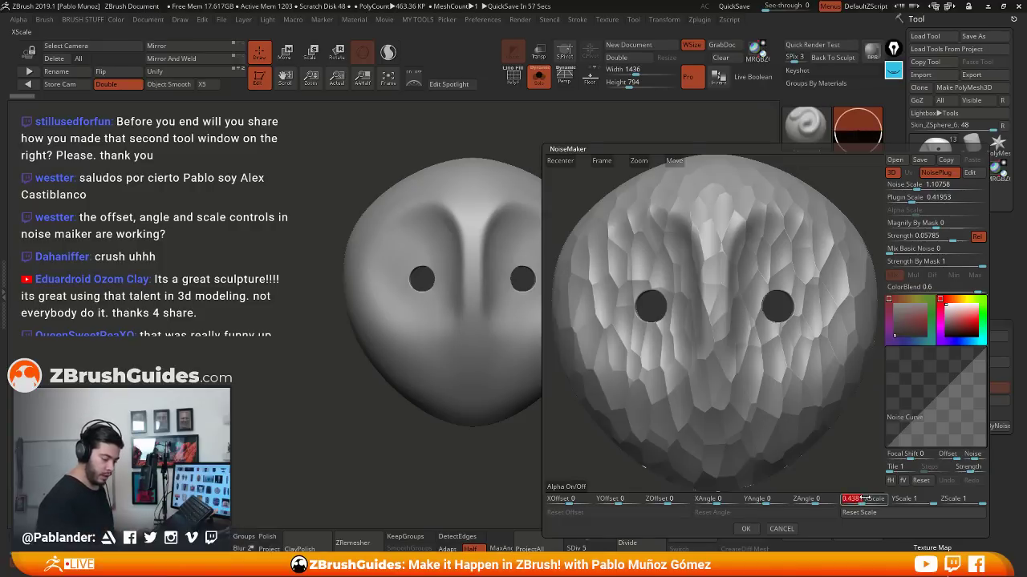
drag(728, 383, 765, 311)
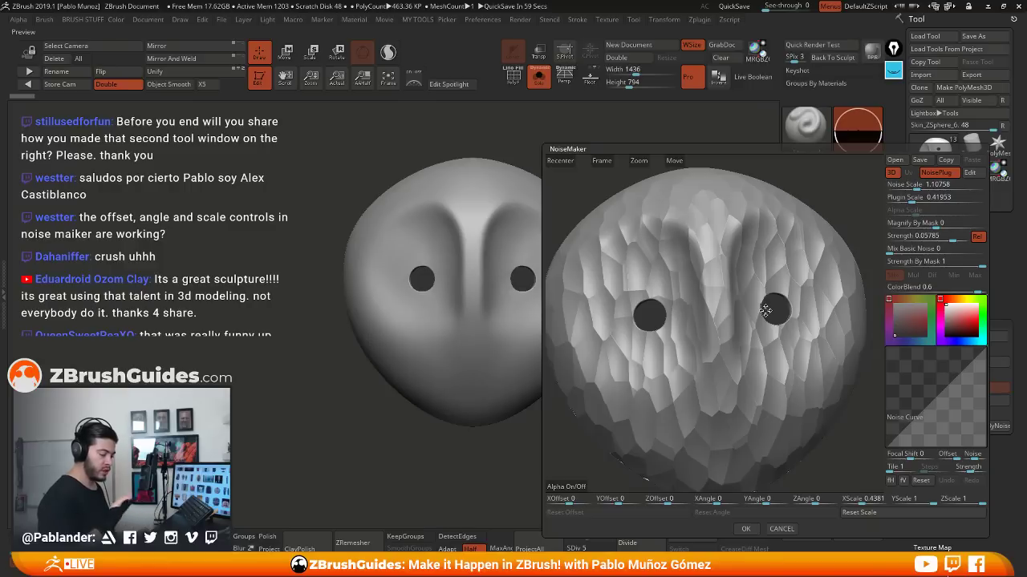
drag(766, 341, 778, 334)
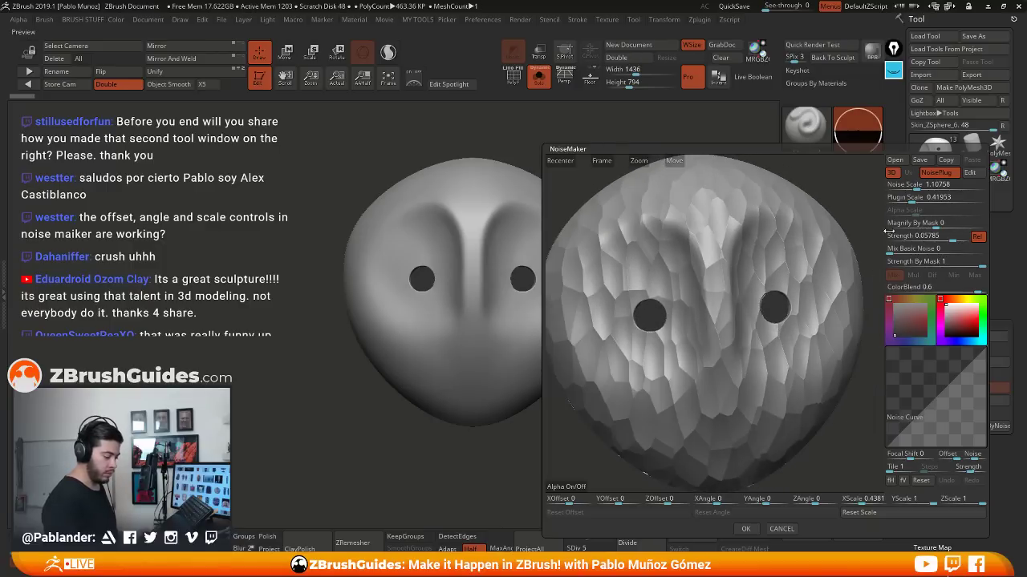
Set the noise scale to 0 for the mask's Voronoi noise
click(918, 185)
text(0.5119)
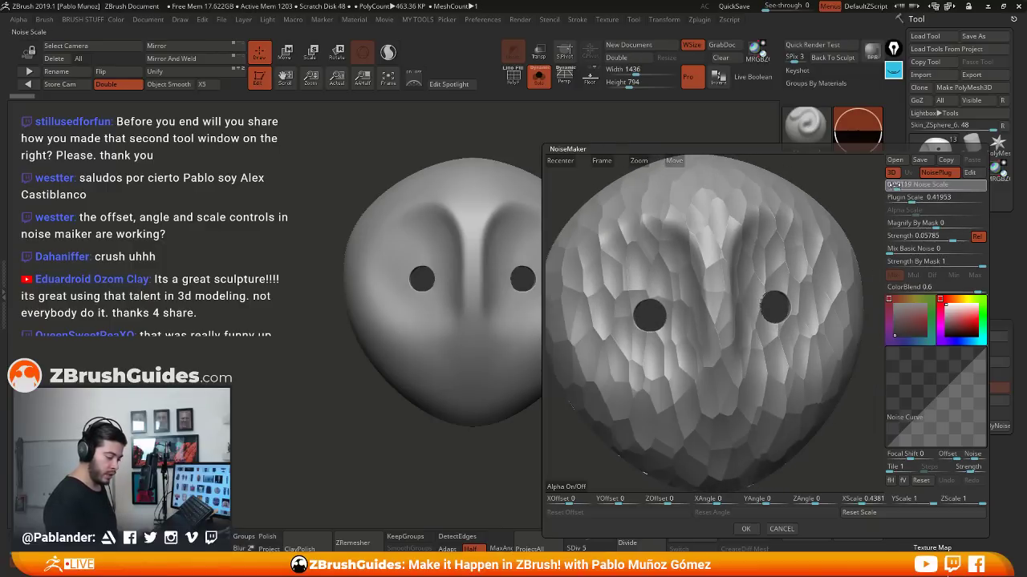
key(Return)
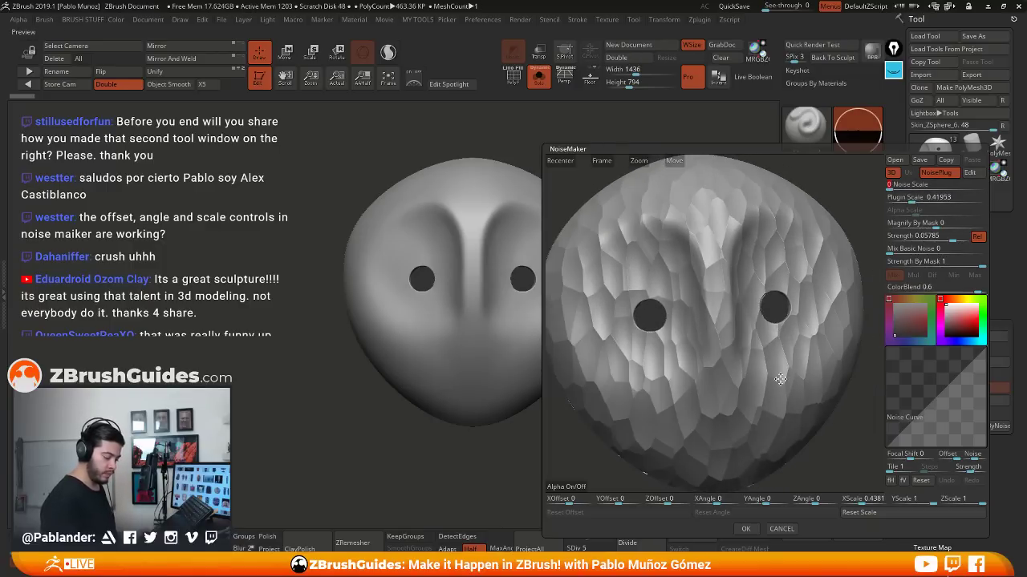
Try flipping the noise curve vertically in NoiseMaker, preview it on the mask, and reset the curve
mouse_move(778, 379)
mouse_down()
mouse_move(761, 378)
mouse_move(790, 373)
mouse_up()
drag(731, 338, 764, 360)
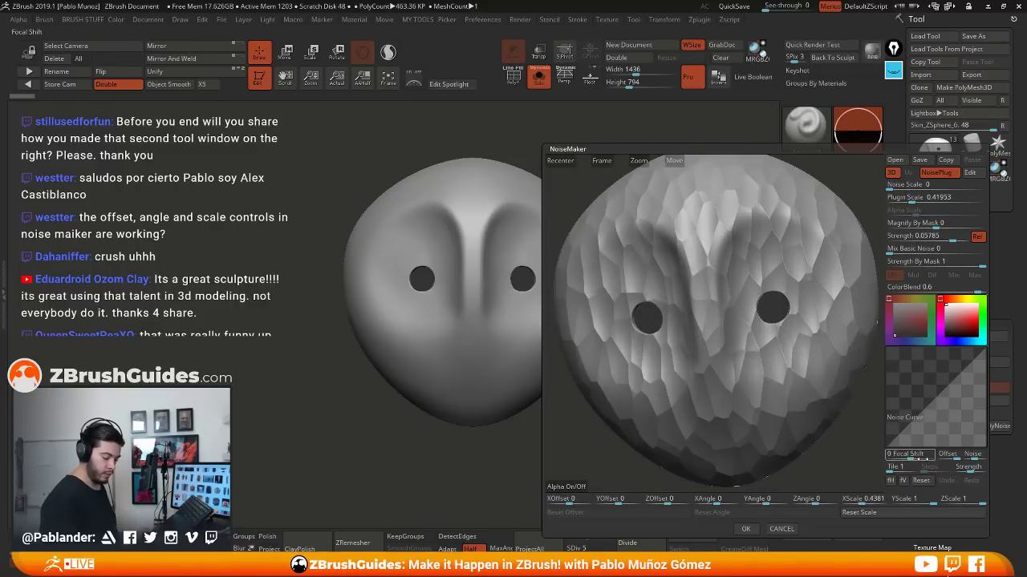
click(904, 481)
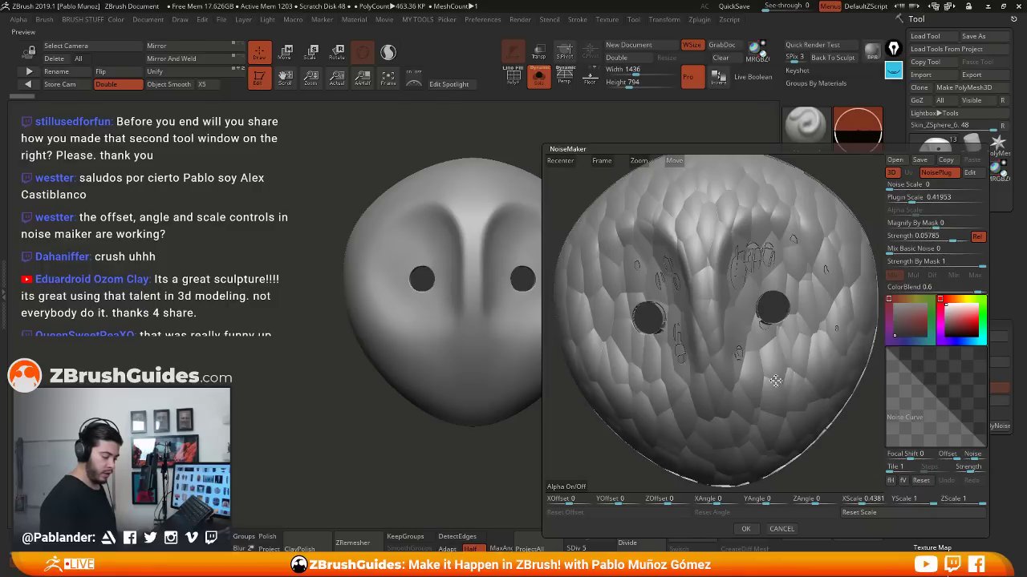
drag(674, 225, 742, 314)
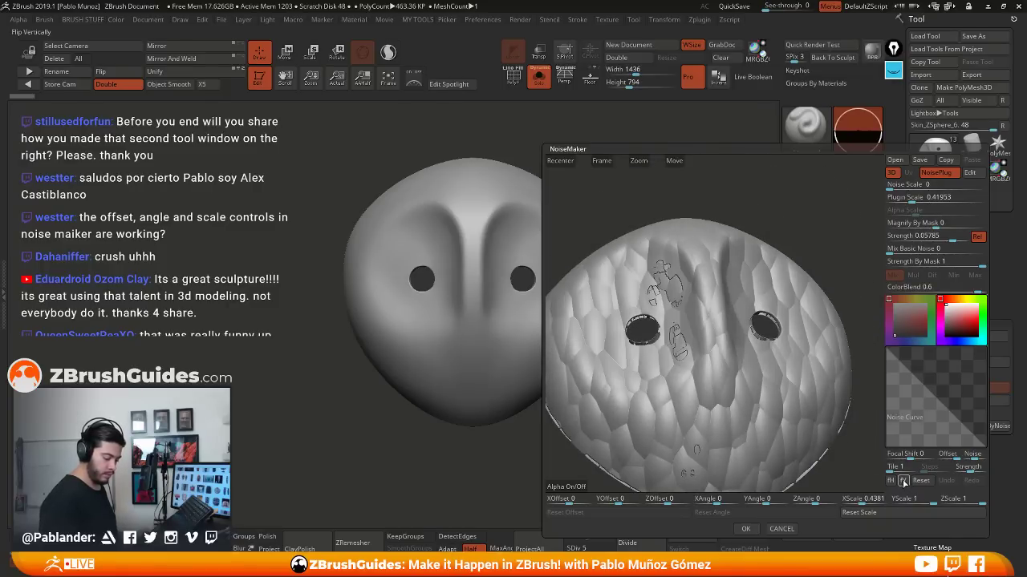
click(920, 481)
drag(750, 352, 732, 316)
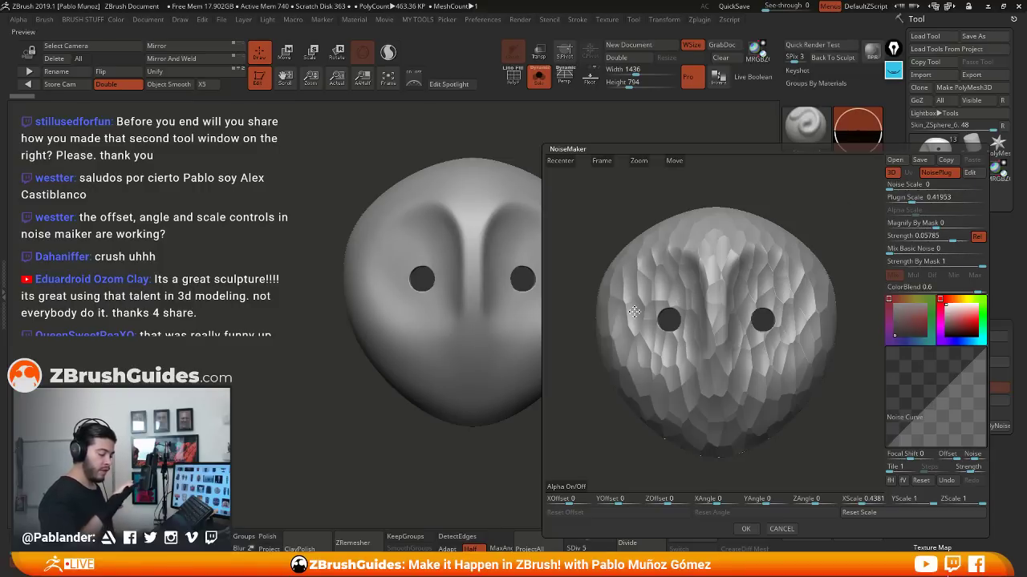
Sketch yellow annotation curves around the mask's lower face and clear them
drag(611, 401, 729, 297)
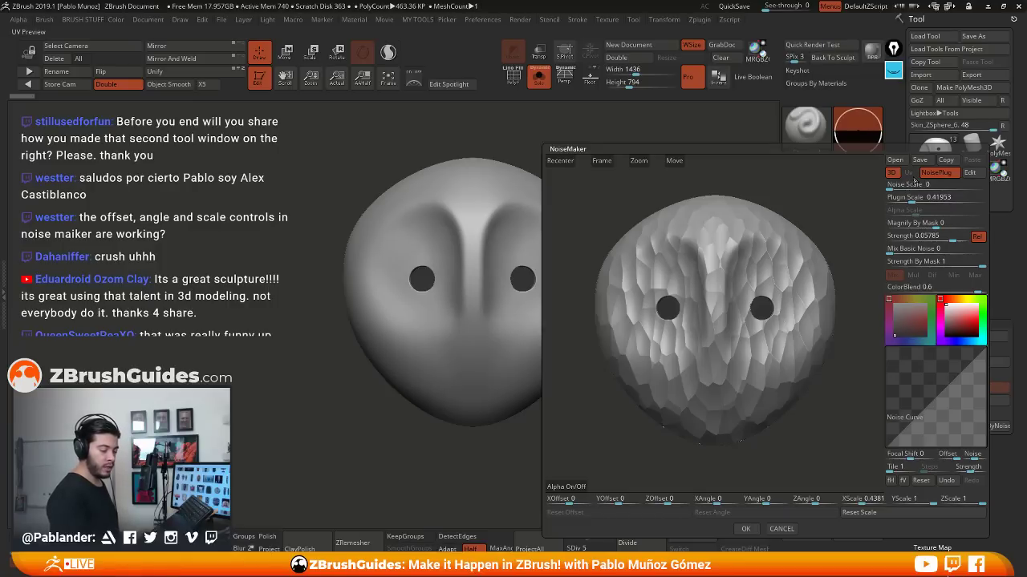
click(894, 73)
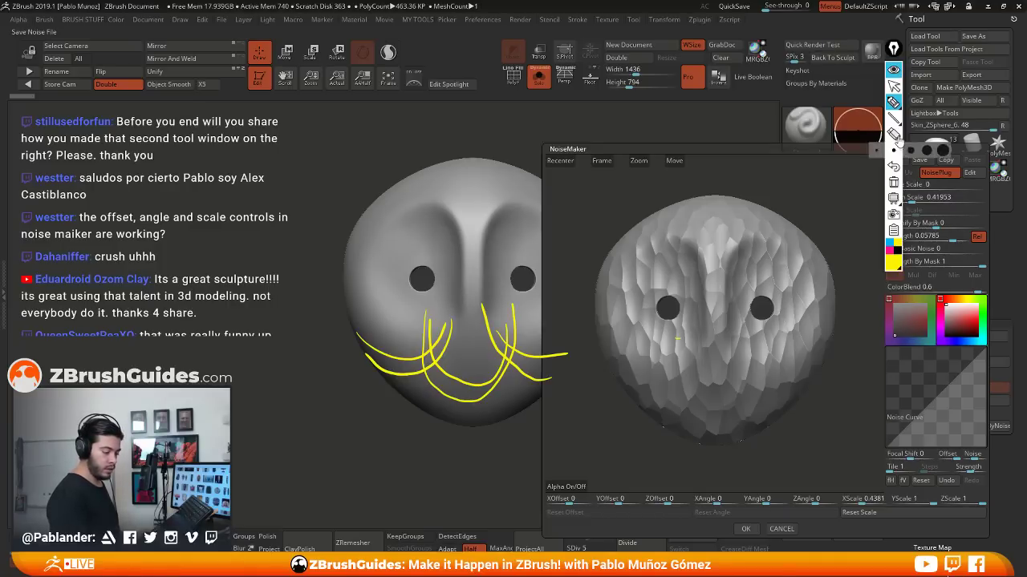
click(895, 183)
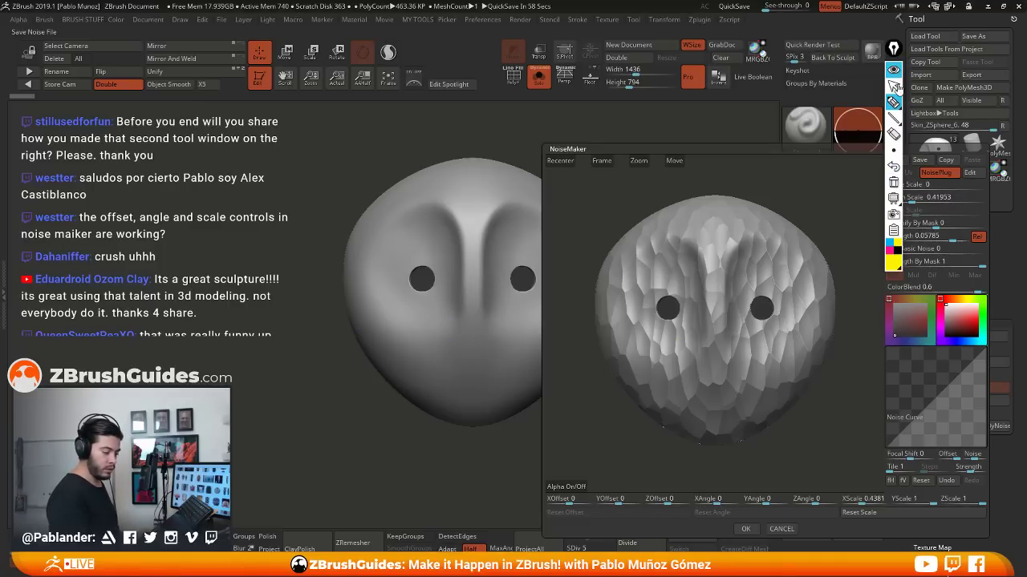
click(893, 70)
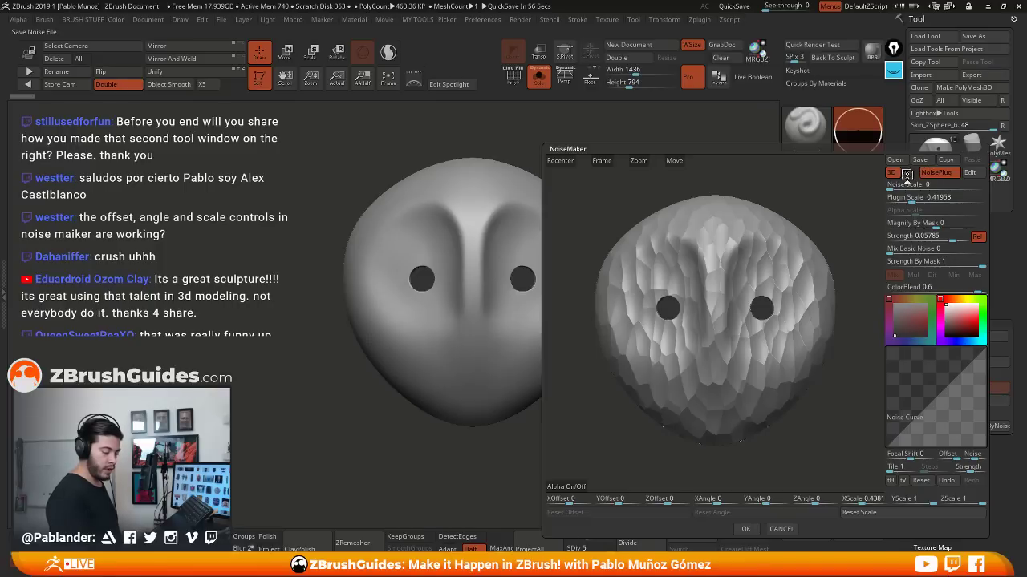
Accept the NoiseMaker settings and toggle the surface noise off and on to compare it on the mask
click(745, 528)
mouse_move(660, 327)
mouse_down()
mouse_move(562, 328)
mouse_move(689, 329)
mouse_move(682, 304)
mouse_move(672, 323)
mouse_up()
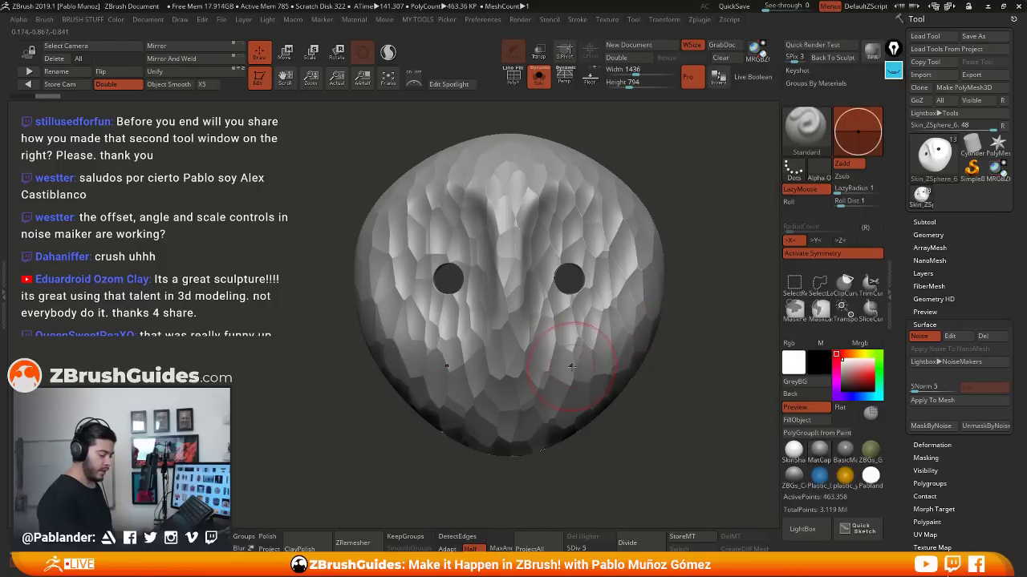
click(920, 336)
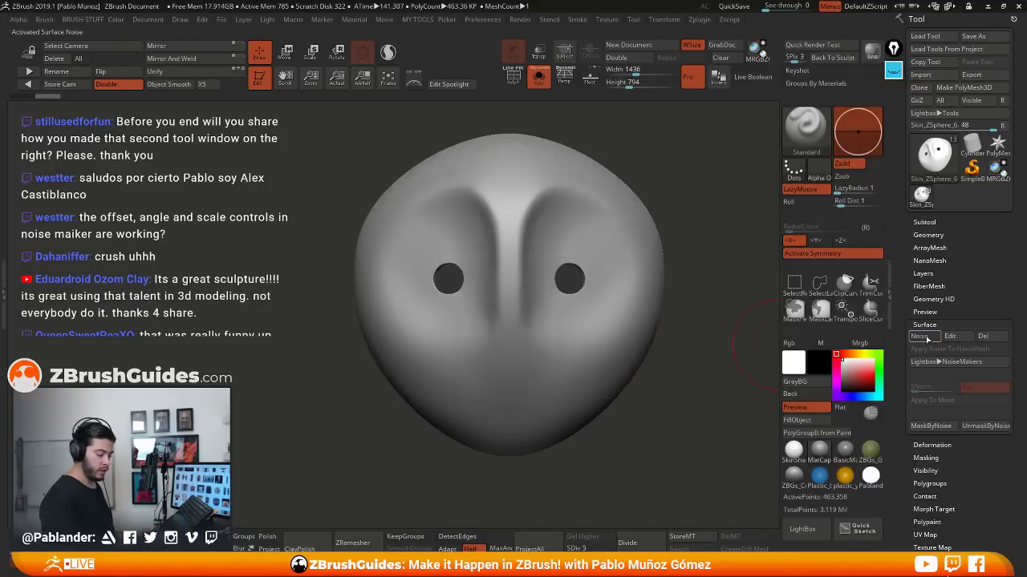
click(922, 336)
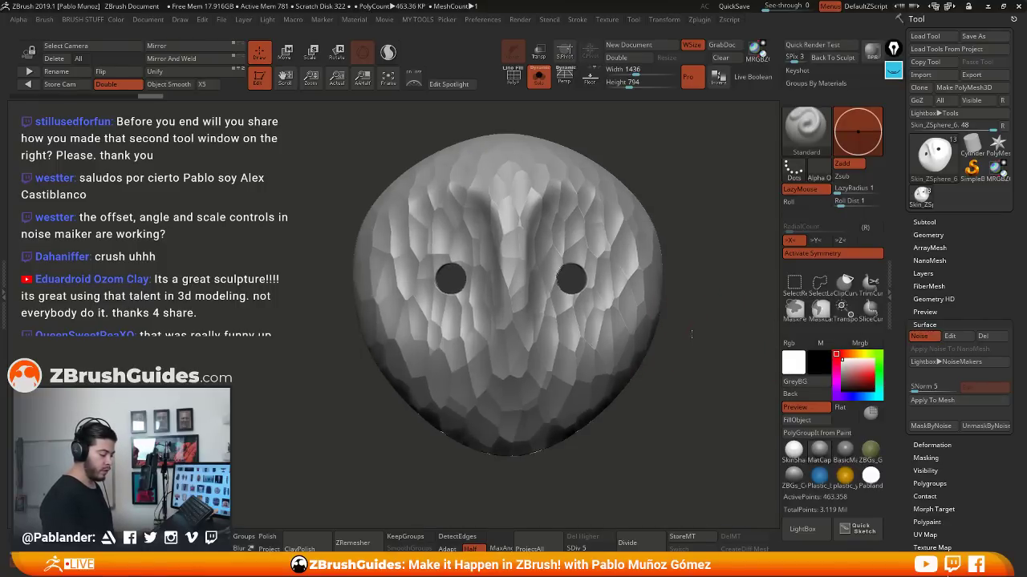
mouse_move(749, 331)
mouse_down()
mouse_move(663, 330)
mouse_move(694, 333)
mouse_move(710, 318)
mouse_up()
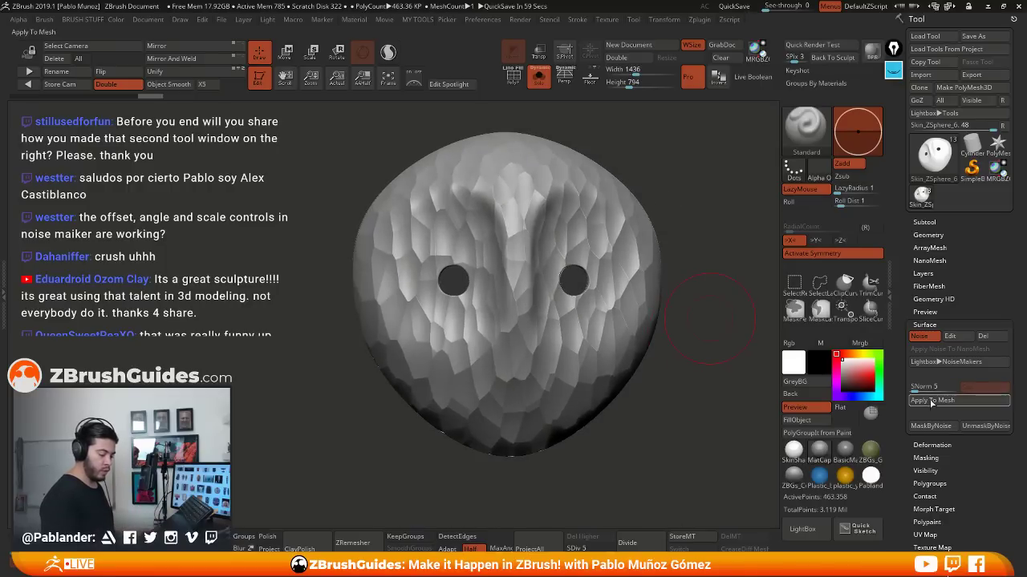
Reduce the brush's draw size and apply the surface noise to the mask mesh
key(space)
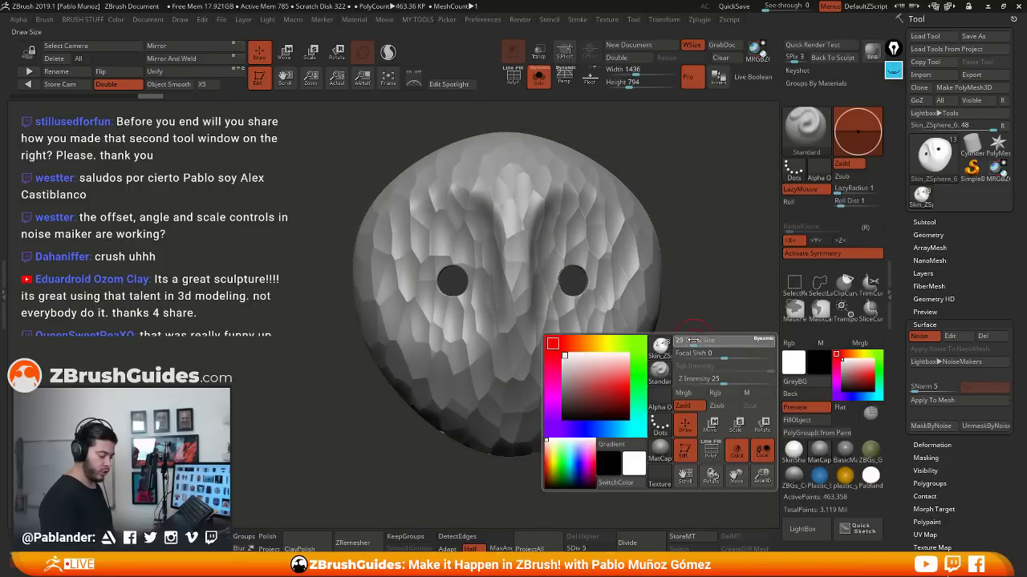
drag(690, 323, 640, 324)
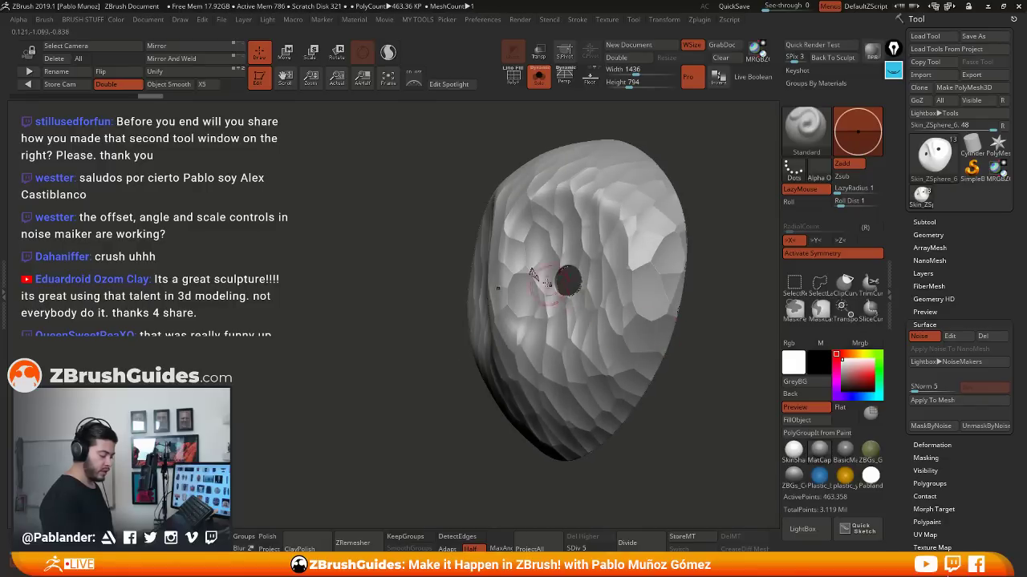
drag(672, 361, 514, 341)
mouse_move(496, 264)
mouse_down()
mouse_move(473, 337)
mouse_move(559, 314)
mouse_move(651, 314)
mouse_up()
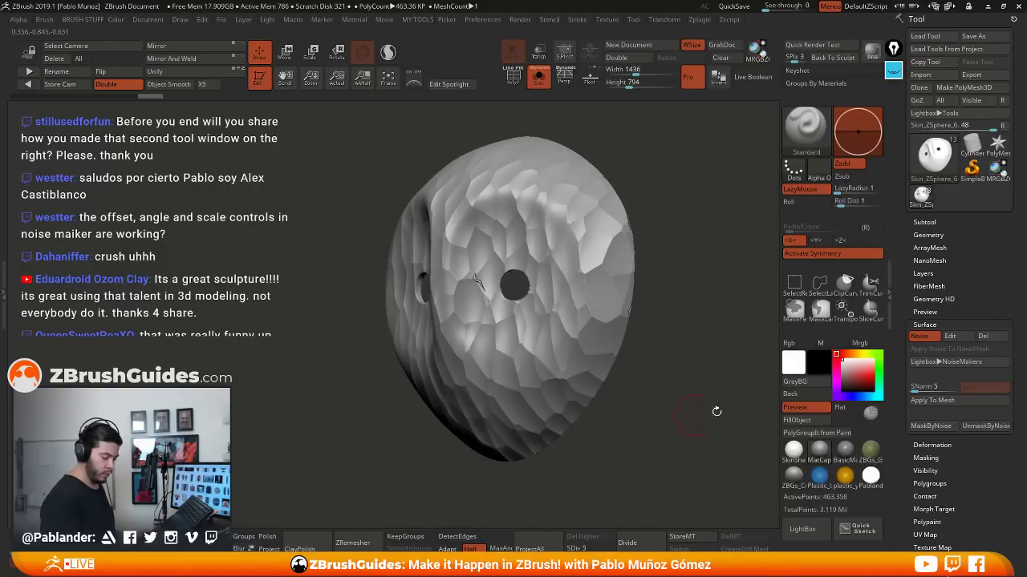
click(948, 401)
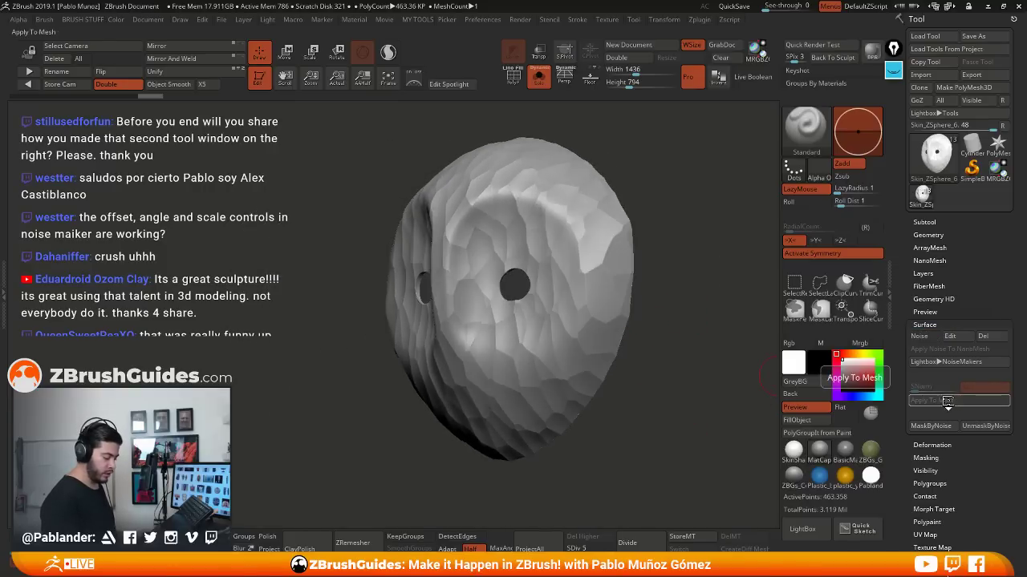
Examine the applied noise on the inside and front of the mask, including the cell edges around the brow up close
mouse_move(738, 390)
mouse_down()
mouse_move(638, 349)
mouse_move(504, 355)
mouse_up()
drag(625, 324, 659, 298)
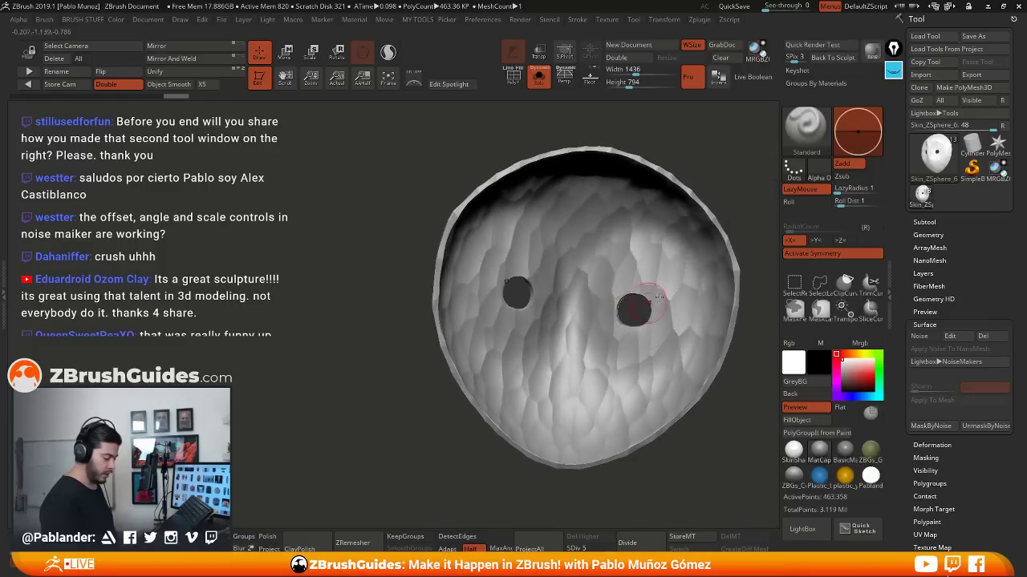
alt+right_drag(659, 297, 601, 311)
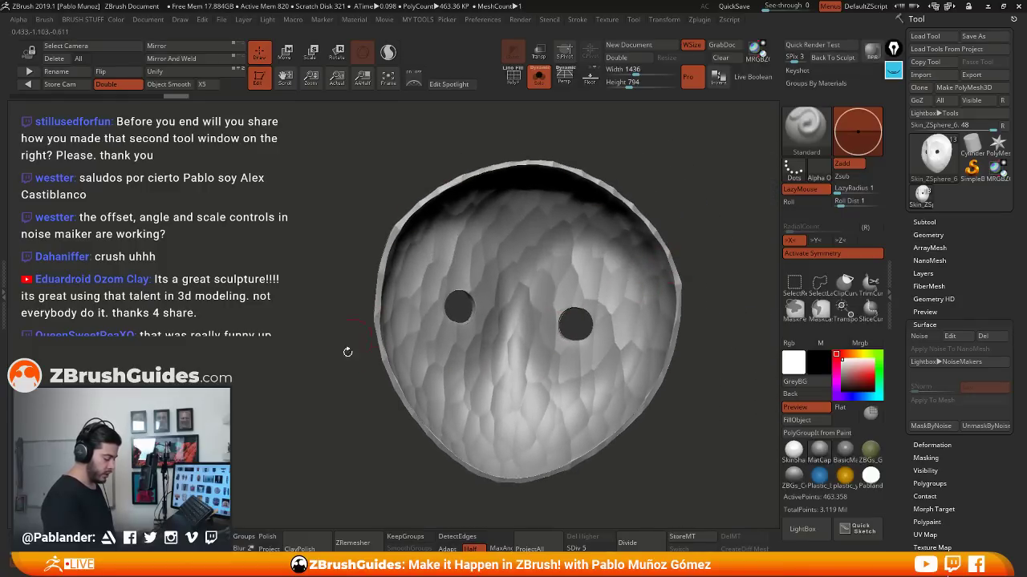
mouse_move(652, 436)
mouse_down()
mouse_move(646, 421)
mouse_move(696, 436)
mouse_move(690, 377)
mouse_move(712, 241)
mouse_move(681, 308)
mouse_move(688, 320)
mouse_move(681, 328)
mouse_move(664, 321)
mouse_move(724, 407)
mouse_move(704, 392)
mouse_move(606, 395)
mouse_move(648, 363)
mouse_move(629, 382)
mouse_move(706, 407)
mouse_move(682, 349)
mouse_up()
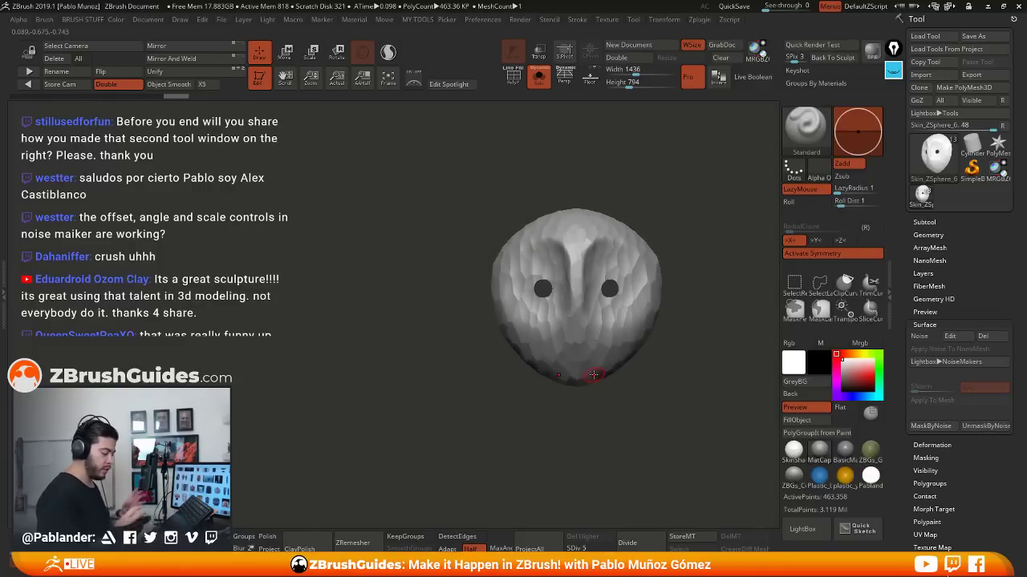
key(f)
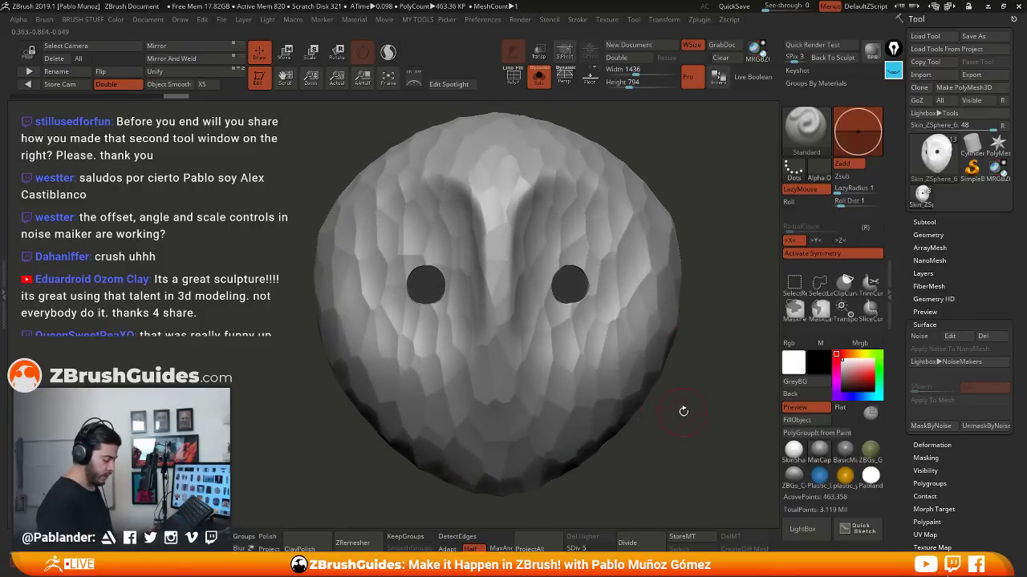
drag(683, 412, 676, 404)
ctrl+right_drag(503, 184, 522, 257)
shift+right_drag(507, 195, 499, 210)
right_click(507, 198)
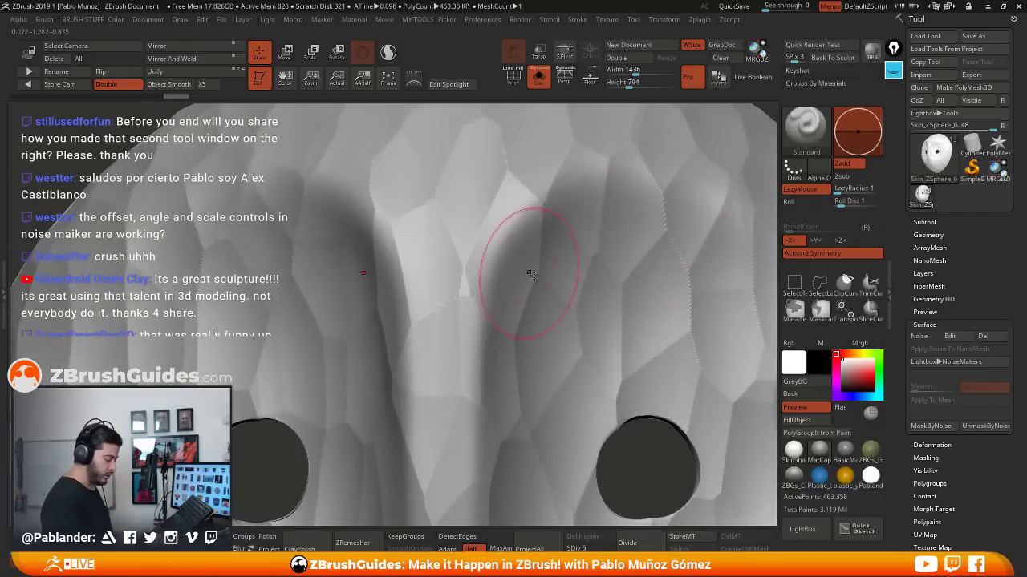
scroll(577, 300, down, 6)
alt+right_drag(581, 309, 559, 215)
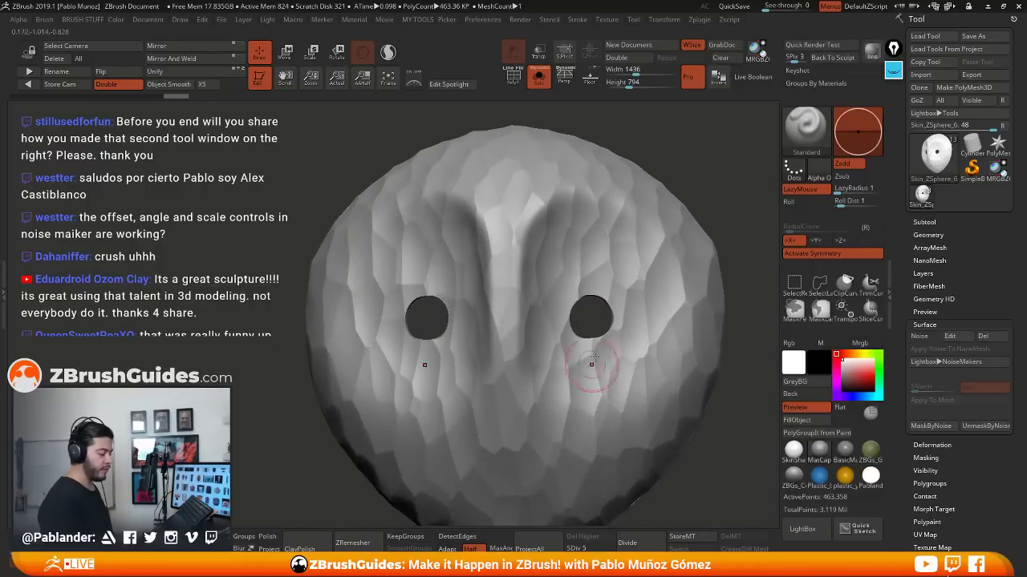
right_drag(593, 362, 603, 369)
right_drag(702, 328, 646, 314)
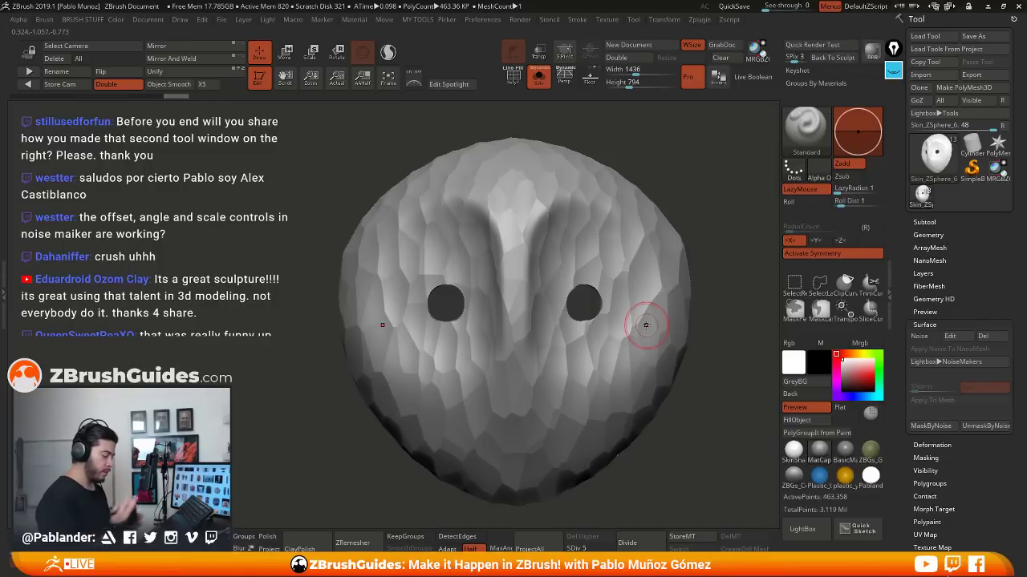
Mark the cell edges beside the eye, the Noise setting, the active point count and Apply To Mesh in yellow, and close the annotations
click(893, 71)
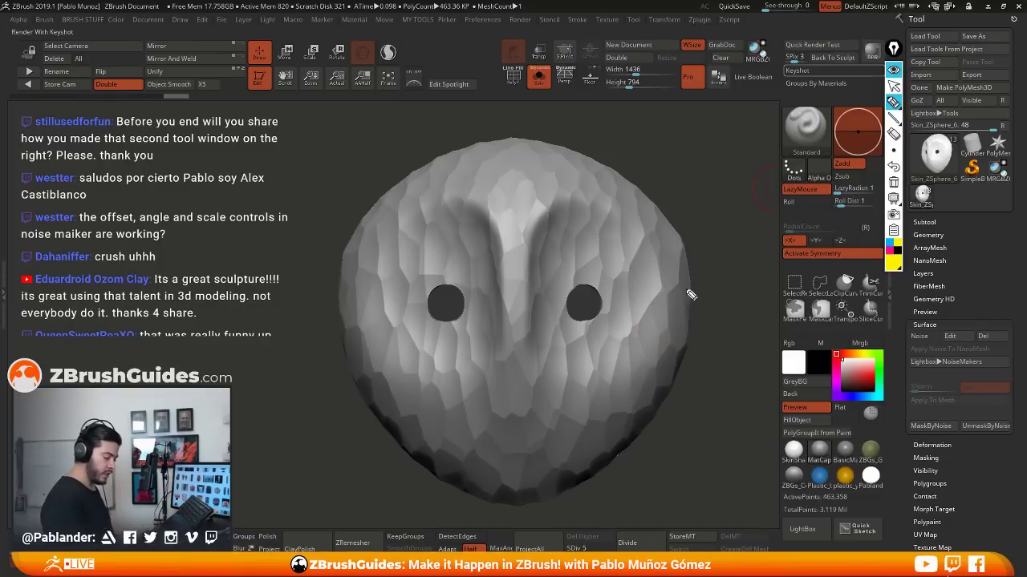
drag(632, 263, 618, 203)
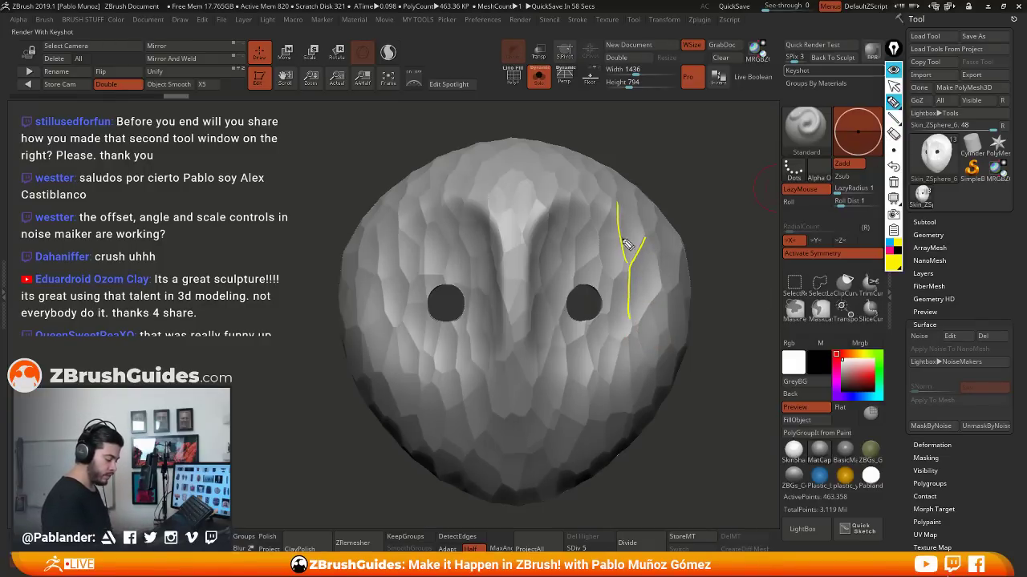
drag(607, 274, 914, 339)
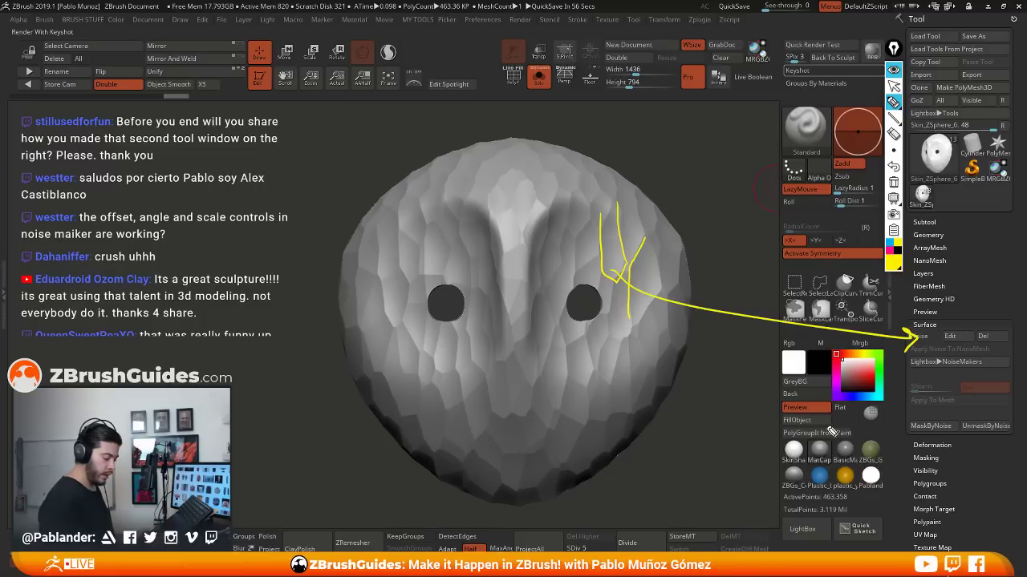
mouse_move(882, 497)
mouse_down()
mouse_move(822, 496)
mouse_move(894, 494)
mouse_up()
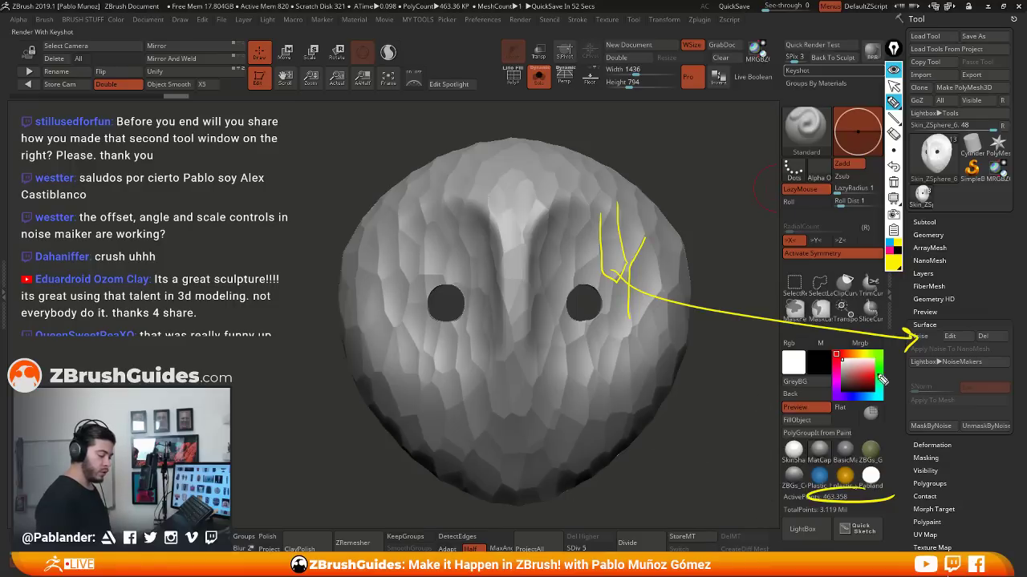
mouse_move(906, 409)
mouse_down()
mouse_move(1006, 417)
mouse_move(900, 396)
mouse_up()
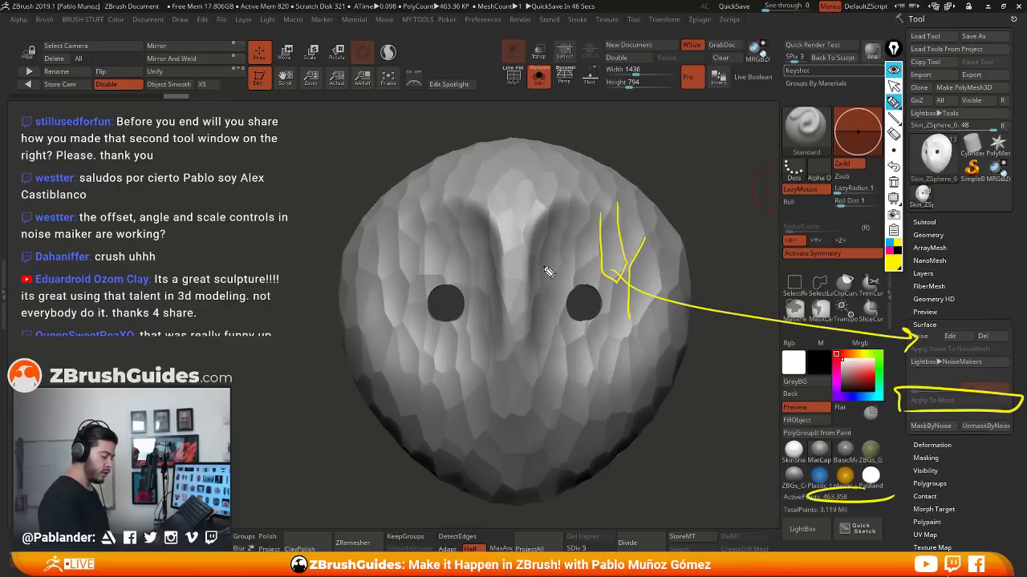
click(894, 72)
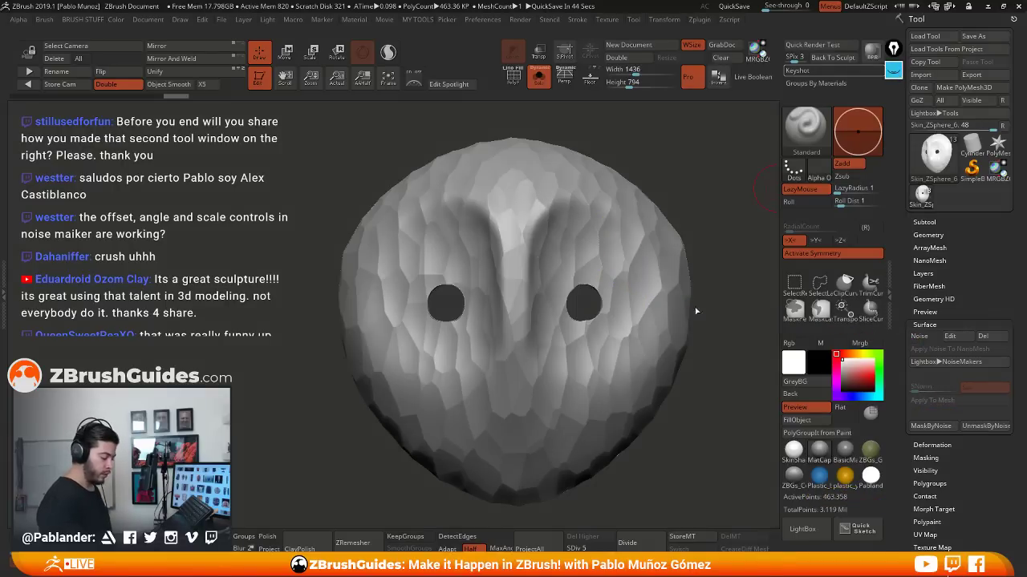
Subdivide the mask mesh once to SDiv 6 and check its faceted surface from several angles
click(633, 543)
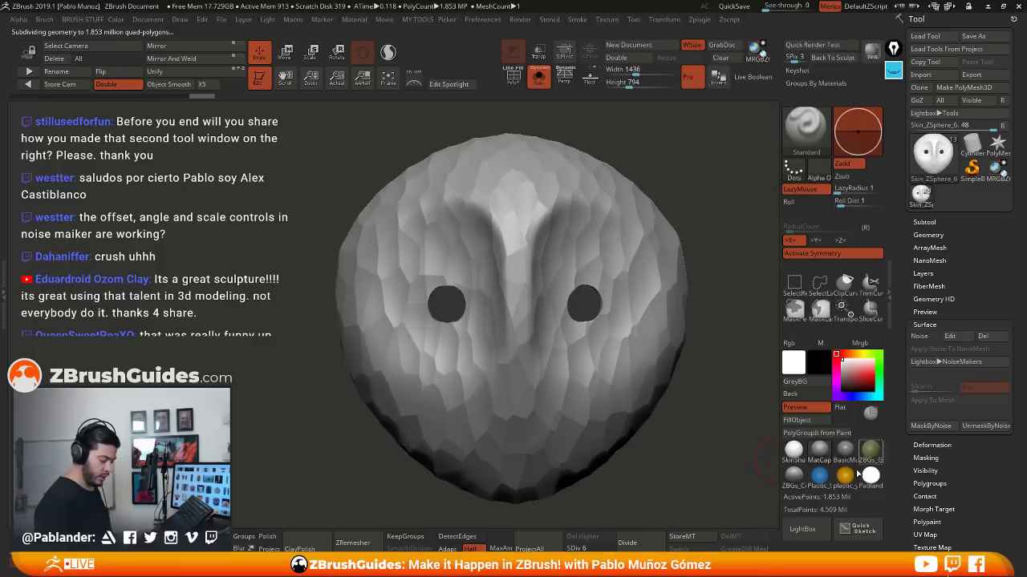
mouse_move(822, 481)
mouse_move(543, 201)
ctrl+right_down()
mouse_move(552, 337)
mouse_move(505, 281)
mouse_move(482, 288)
mouse_move(498, 330)
ctrl+right_up()
mouse_move(456, 290)
ctrl+right_down()
mouse_move(481, 213)
mouse_move(505, 180)
ctrl+right_up()
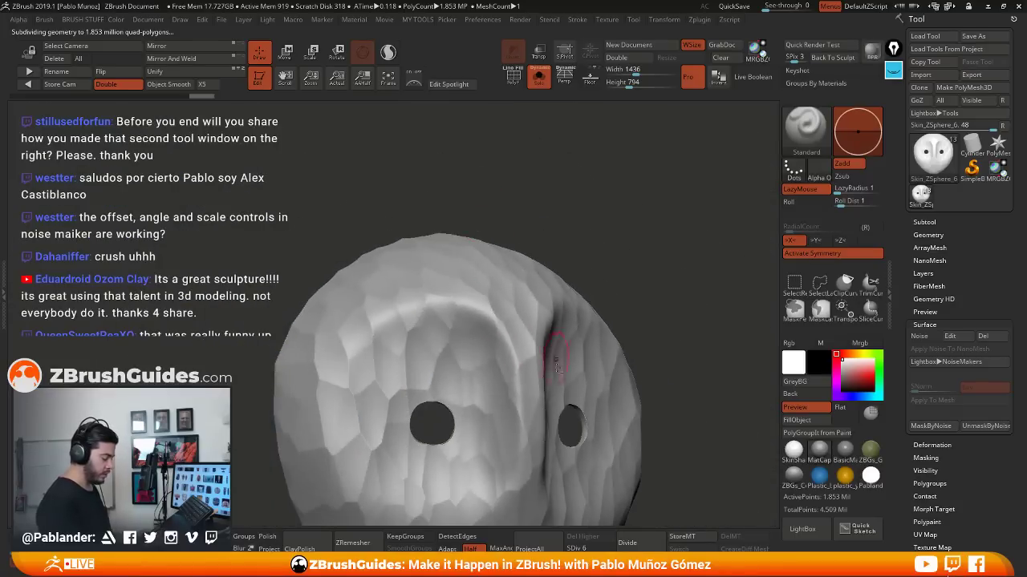
alt+right_drag(560, 343, 526, 231)
shift+right_drag(639, 264, 645, 277)
ctrl+right_drag(607, 357, 604, 330)
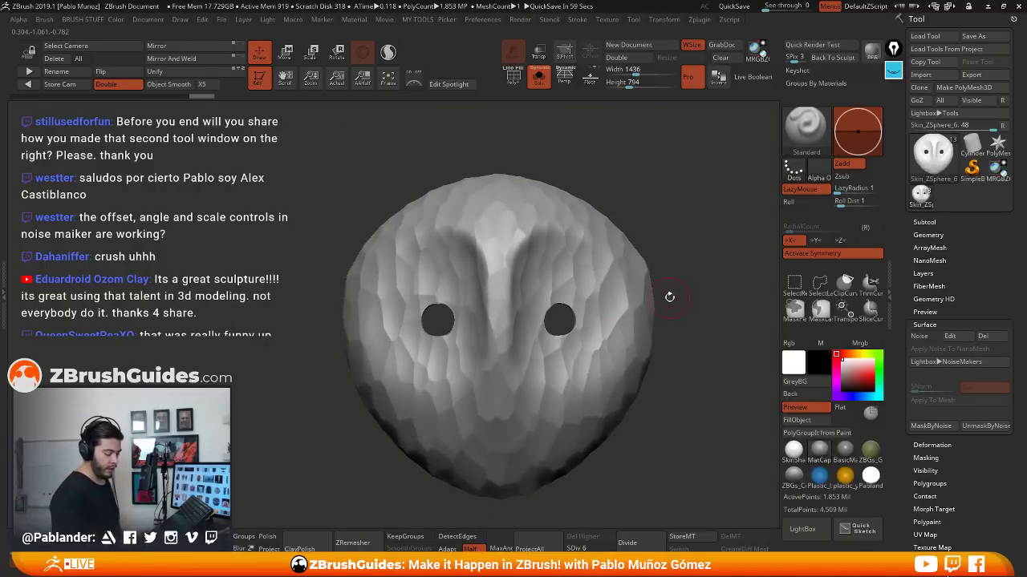
mouse_move(662, 305)
right_down()
mouse_move(671, 282)
mouse_move(671, 403)
mouse_move(687, 367)
right_up()
drag(657, 305, 673, 305)
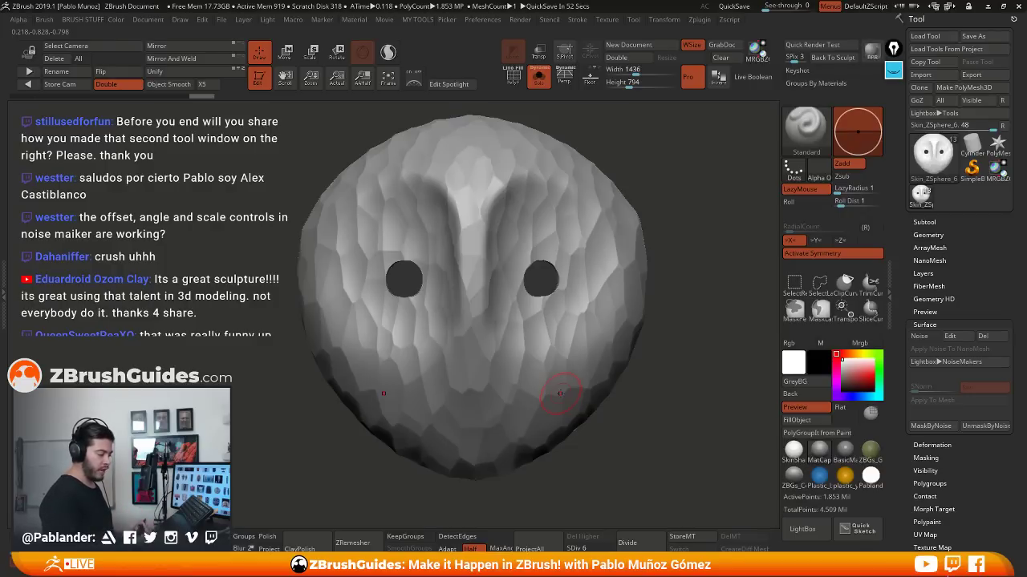
Select the TrimDynamic brush, turn off symmetry and frame the brow area between the mask's eyes
key(b)
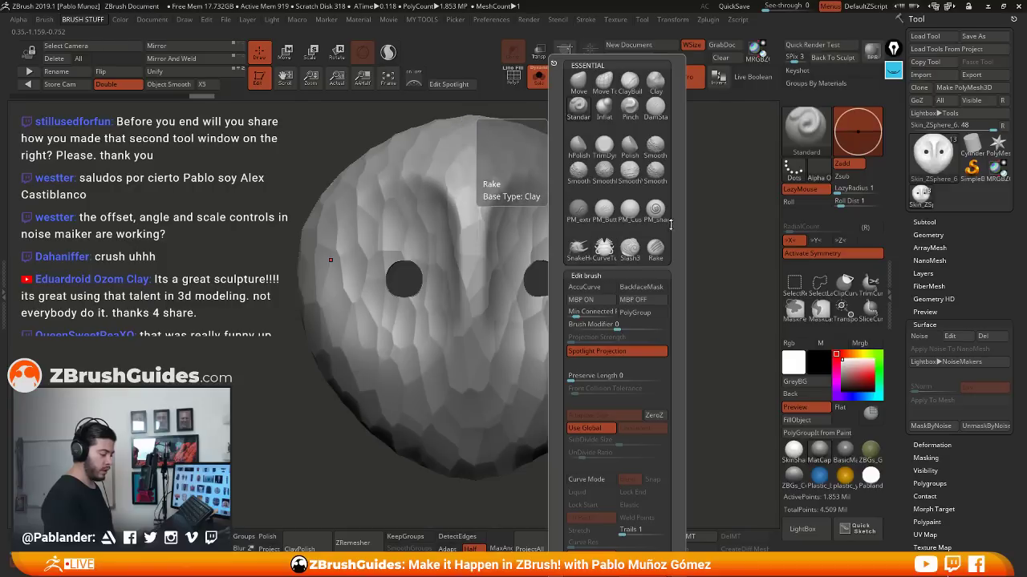
click(606, 149)
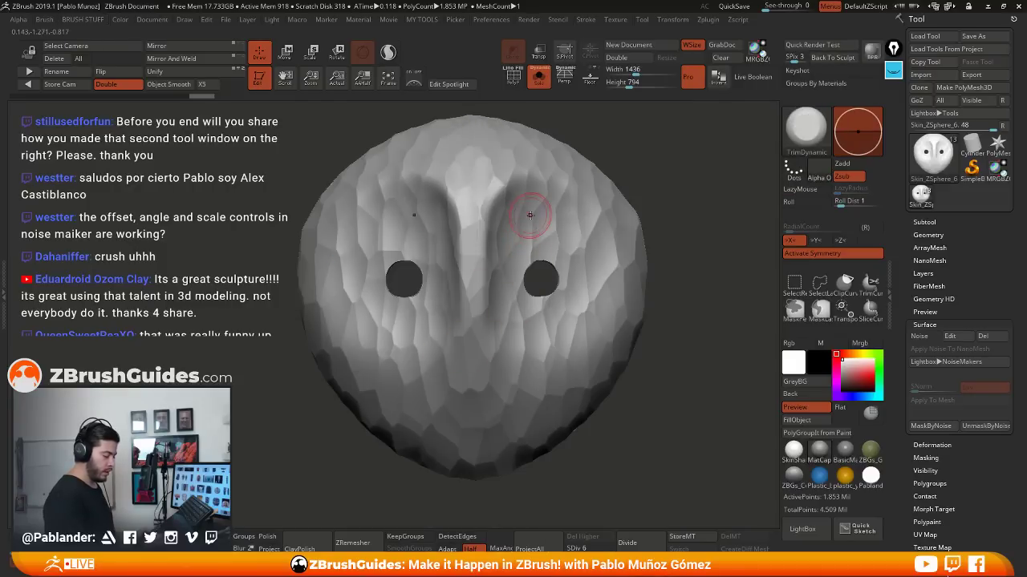
alt+right_drag(559, 221, 585, 231)
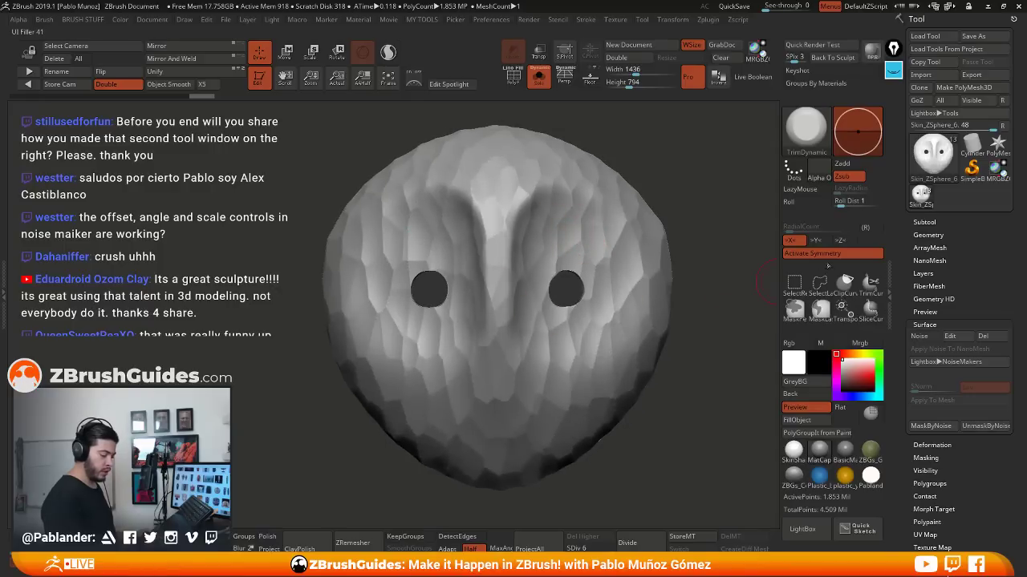
click(827, 255)
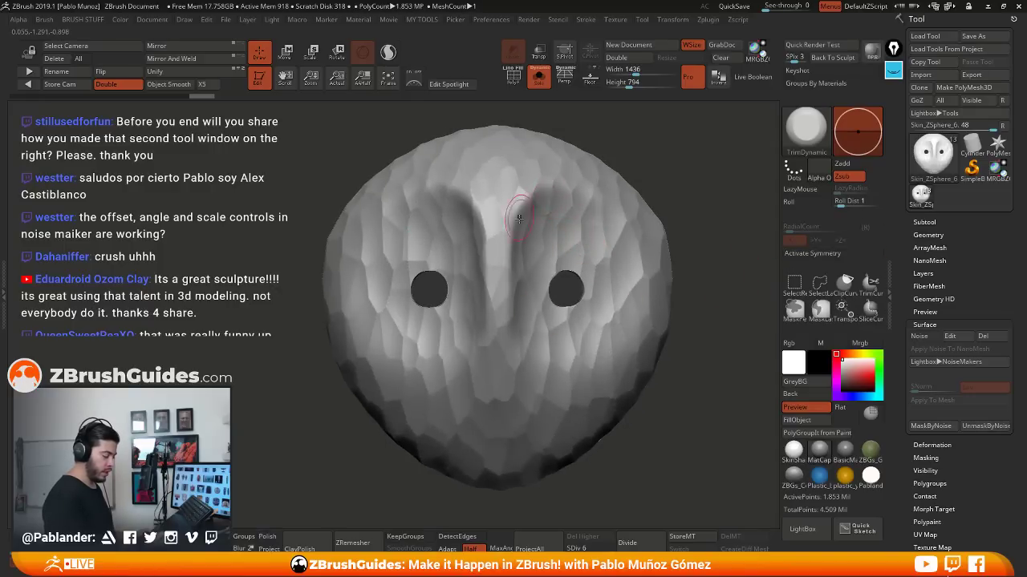
ctrl+right_drag(567, 183, 584, 251)
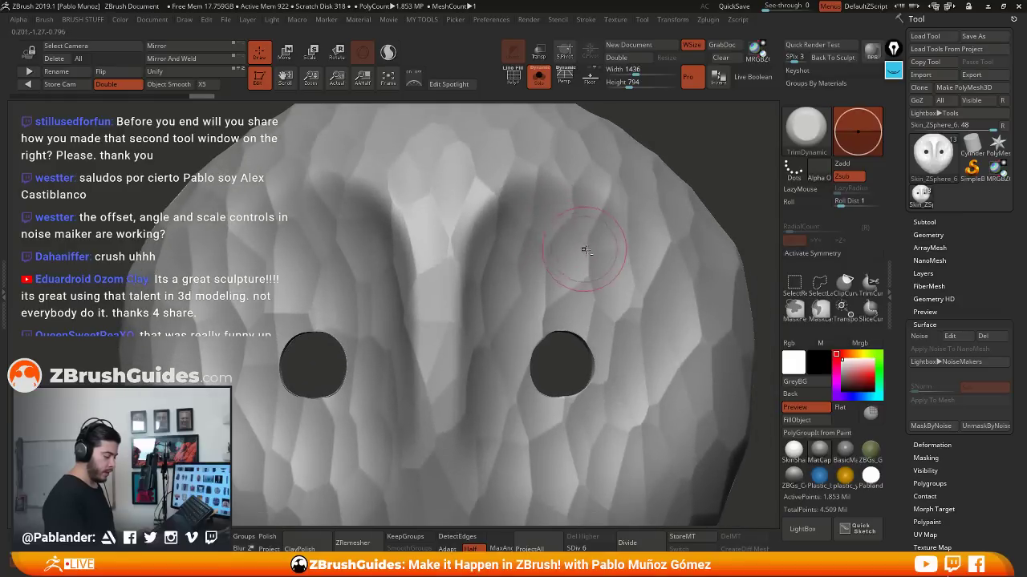
Clear the old annotations, mark the brow ridge curve in magenta and facets beside the nose in yellow, and erase and close the annotations
click(894, 71)
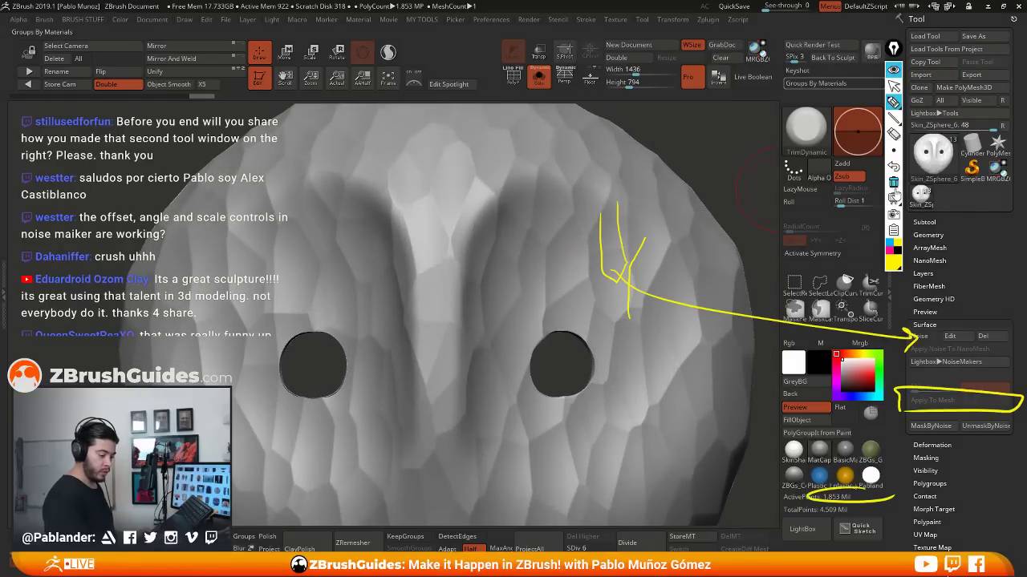
click(894, 185)
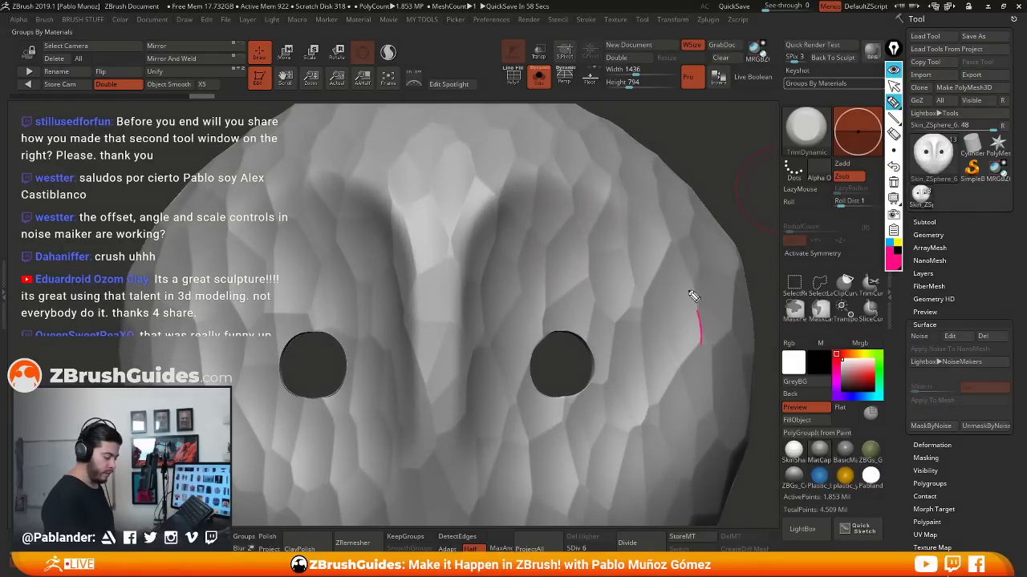
mouse_move(694, 296)
mouse_down()
mouse_move(522, 188)
mouse_move(454, 398)
mouse_up()
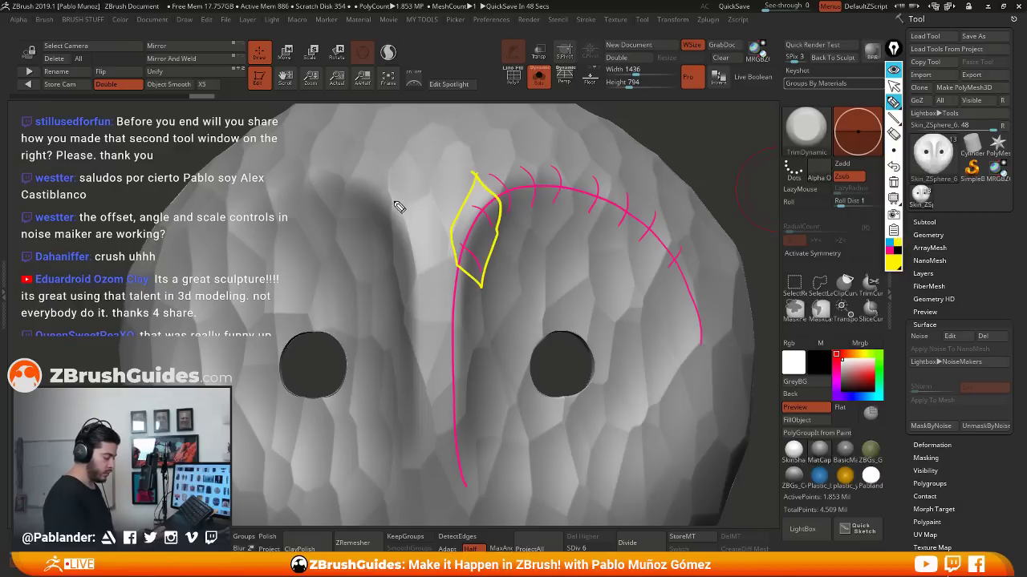
mouse_move(399, 207)
mouse_down()
mouse_move(400, 303)
mouse_move(410, 229)
mouse_move(401, 198)
mouse_up()
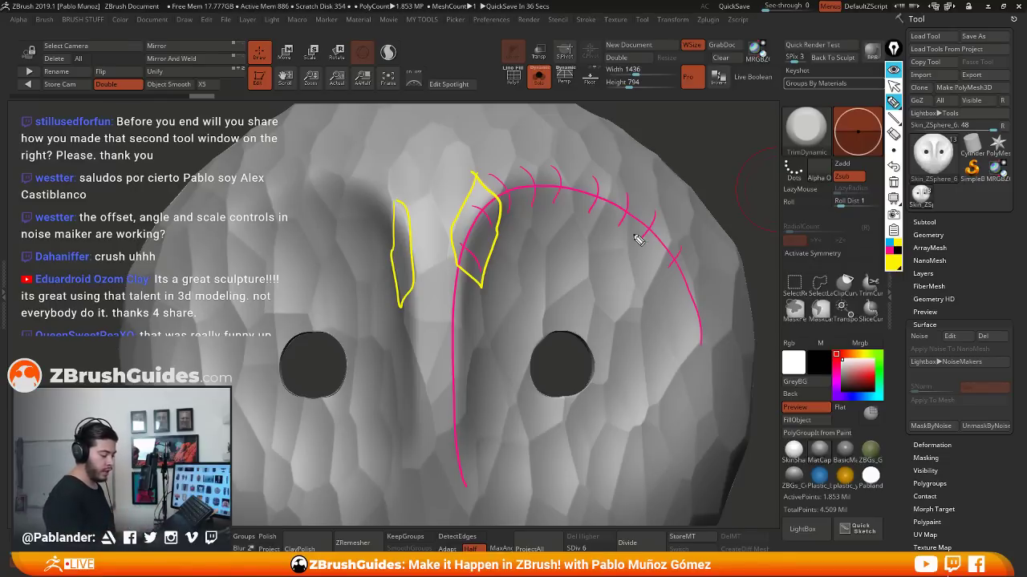
click(894, 182)
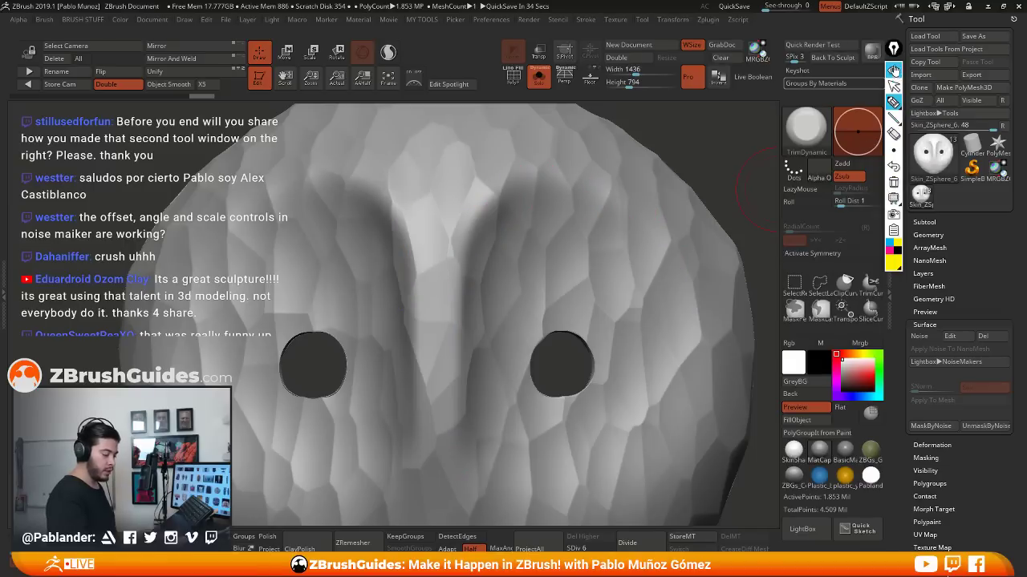
click(893, 71)
Adjust the TrimDynamic draw size and trim the facets along the brow ridge above the right eye
right_drag(513, 195, 472, 210)
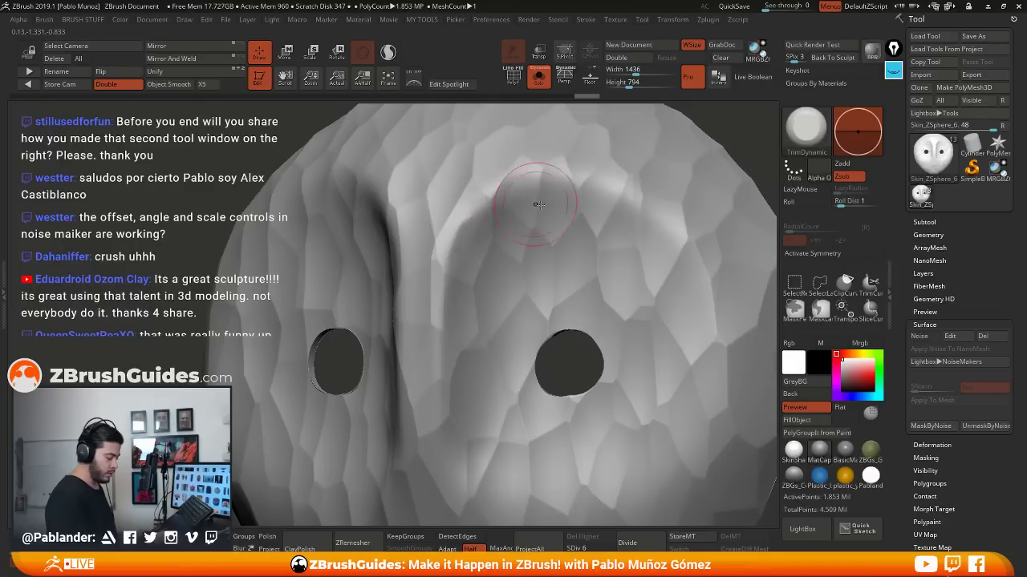
key(space)
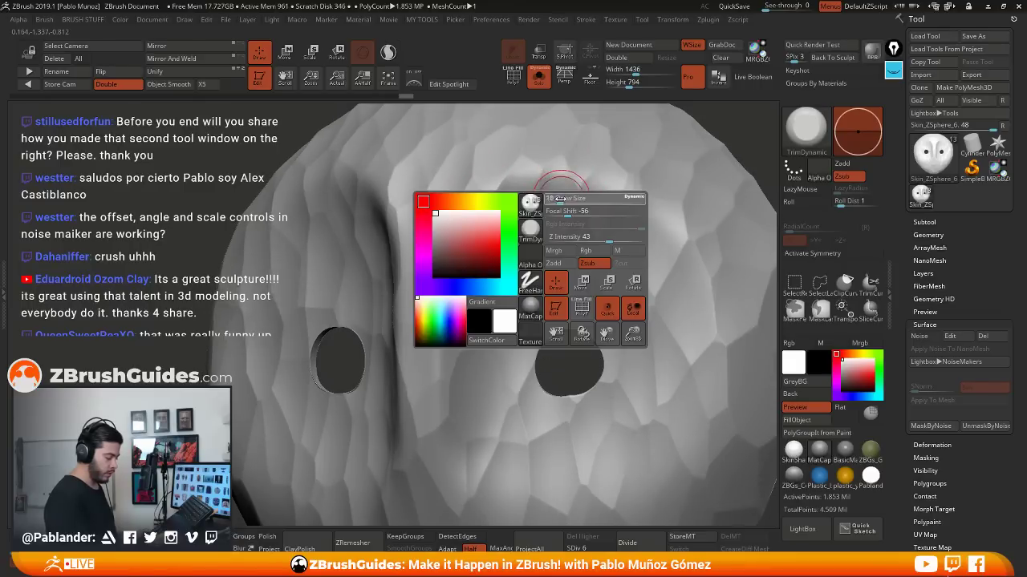
mouse_move(629, 179)
mouse_down()
mouse_move(610, 177)
mouse_move(611, 186)
mouse_up()
right_drag(620, 202, 682, 204)
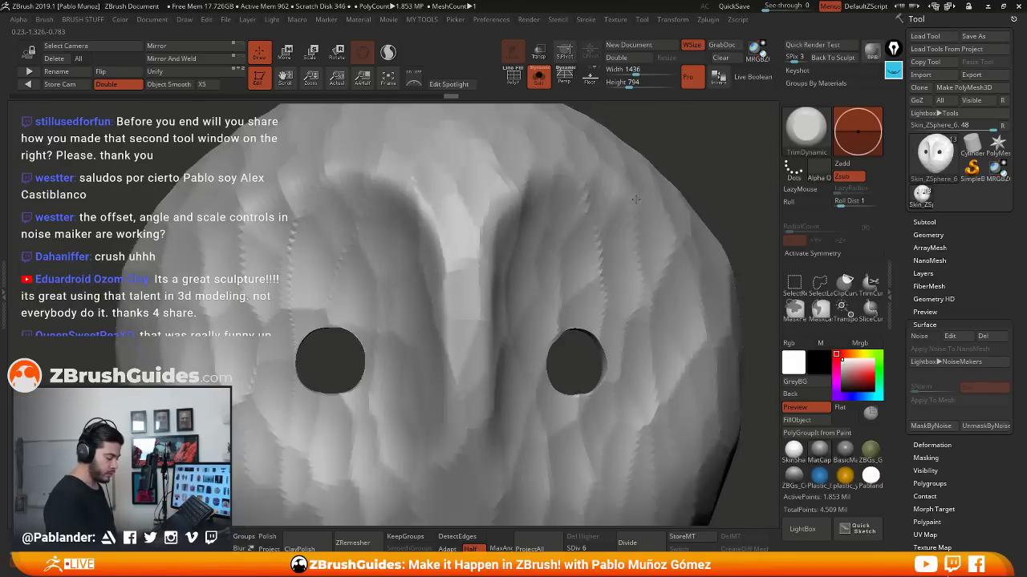
key(space)
right_drag(551, 216, 481, 244)
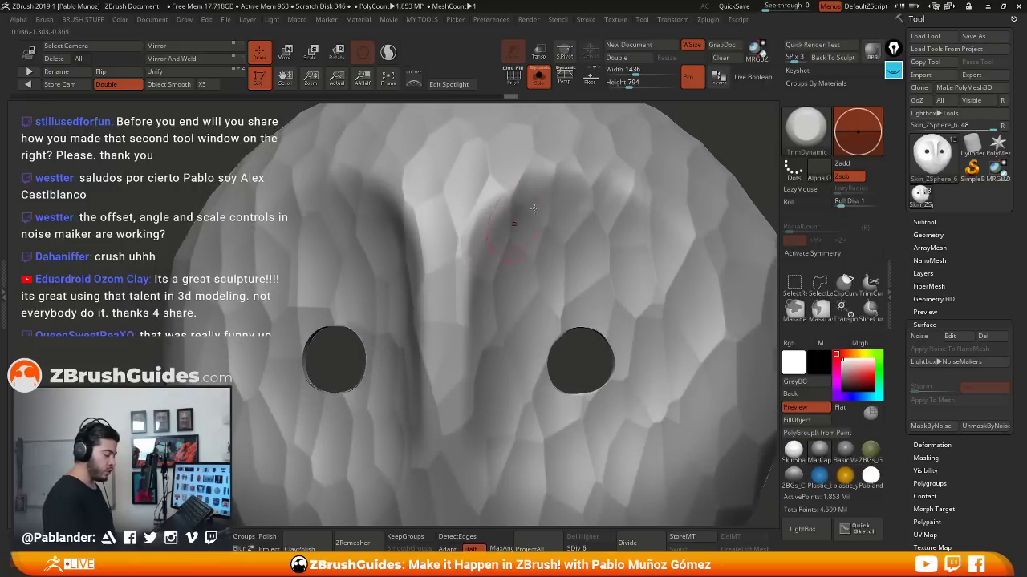
Switch to the hPolish brush and polish the facets between the nose bridge and the right eye
click(810, 138)
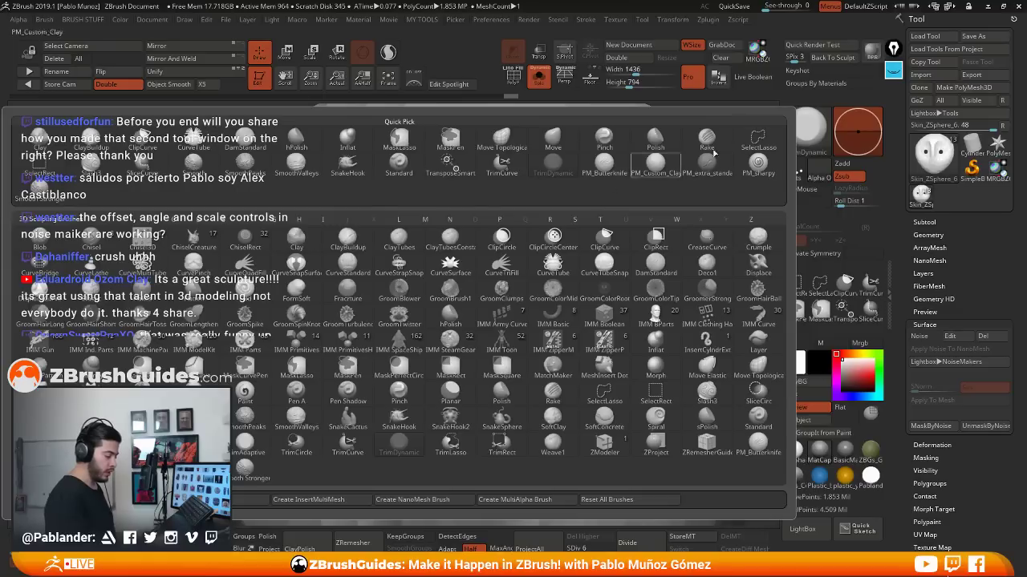
click(658, 167)
key(1)
click(631, 154)
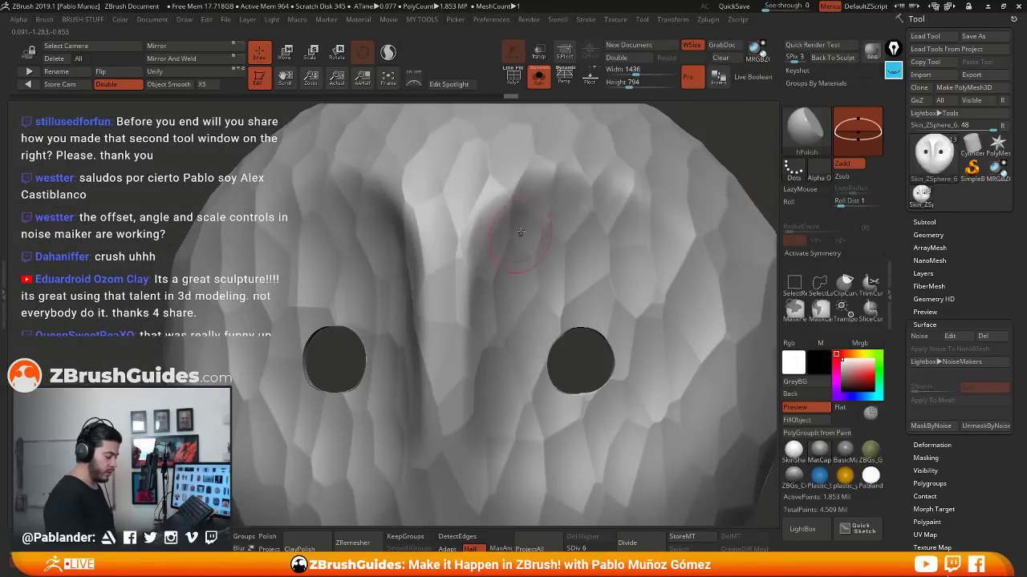
right_drag(499, 257, 562, 258)
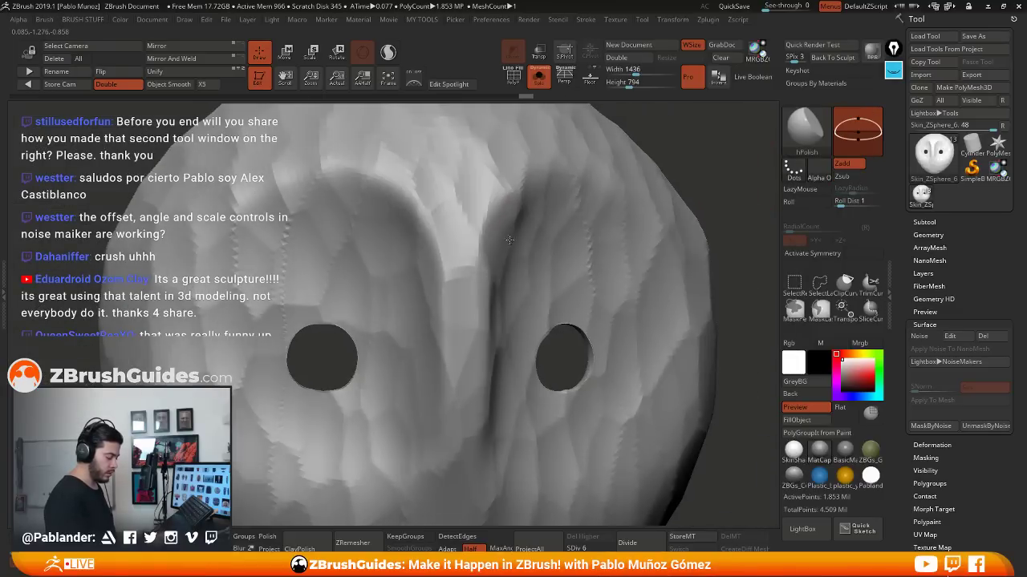
Polish the facets along the left side of the nose bridge, undoing one stroke and reworking the edge
drag(436, 244, 437, 292)
right_drag(436, 293, 449, 189)
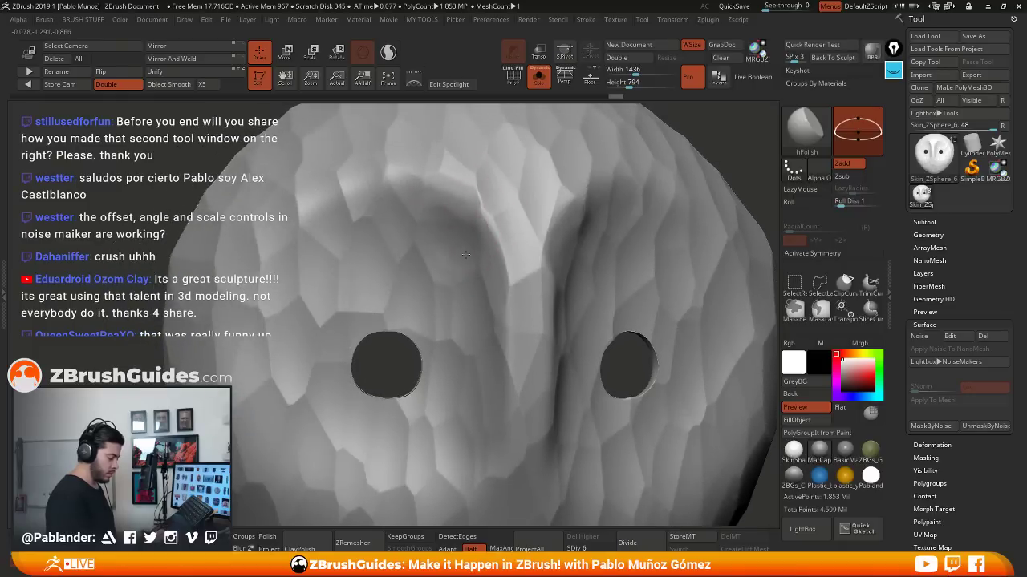
key(ctrl+z)
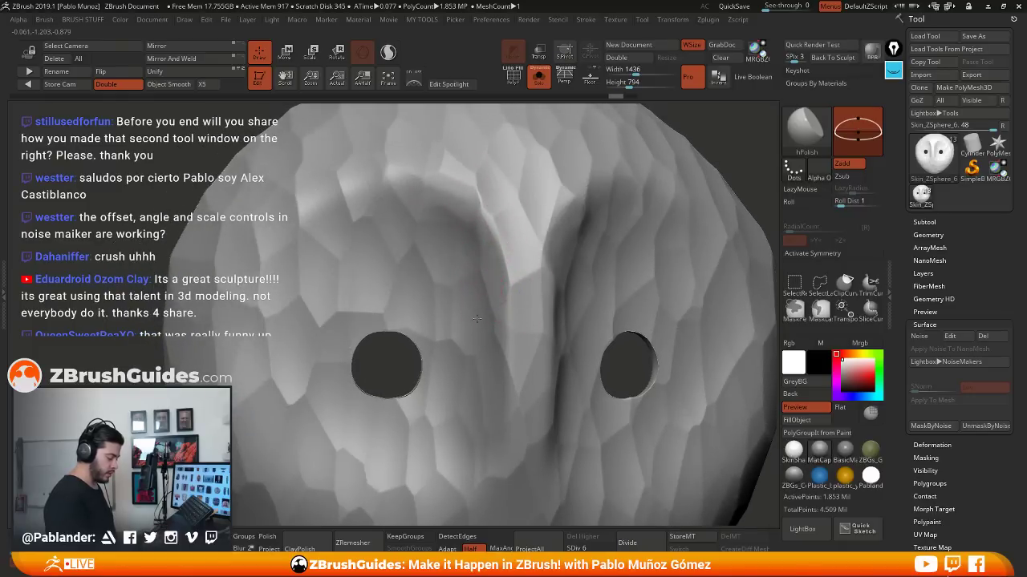
mouse_move(490, 273)
mouse_down()
mouse_move(491, 255)
mouse_move(527, 310)
mouse_up()
right_drag(525, 297, 555, 254)
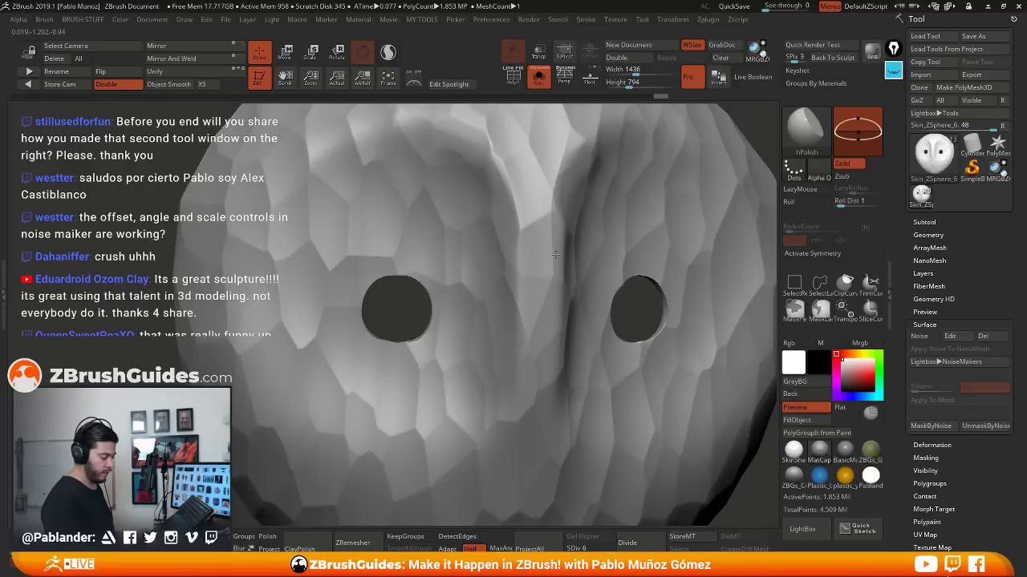
right_drag(555, 255, 517, 228)
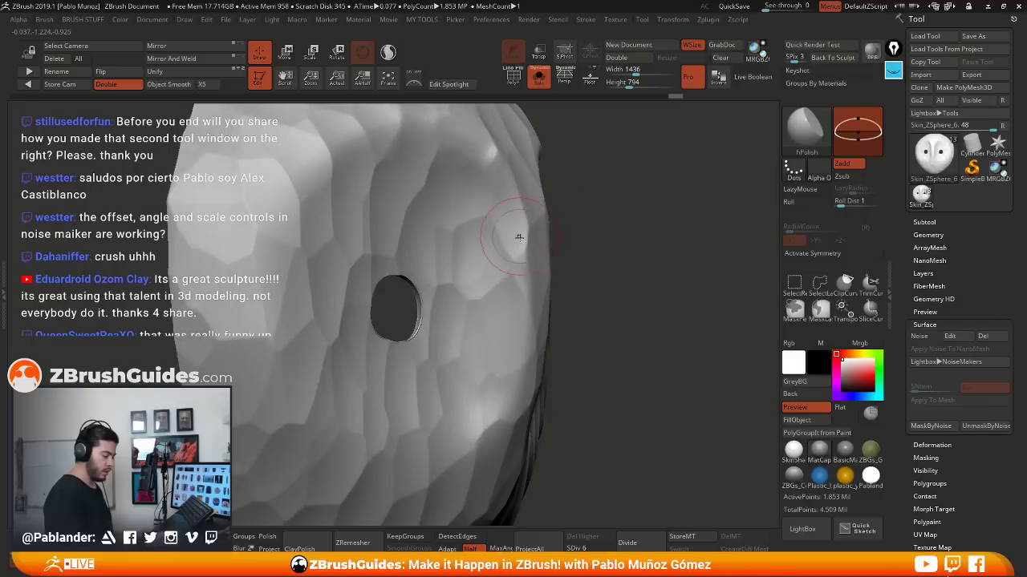
drag(632, 220, 555, 240)
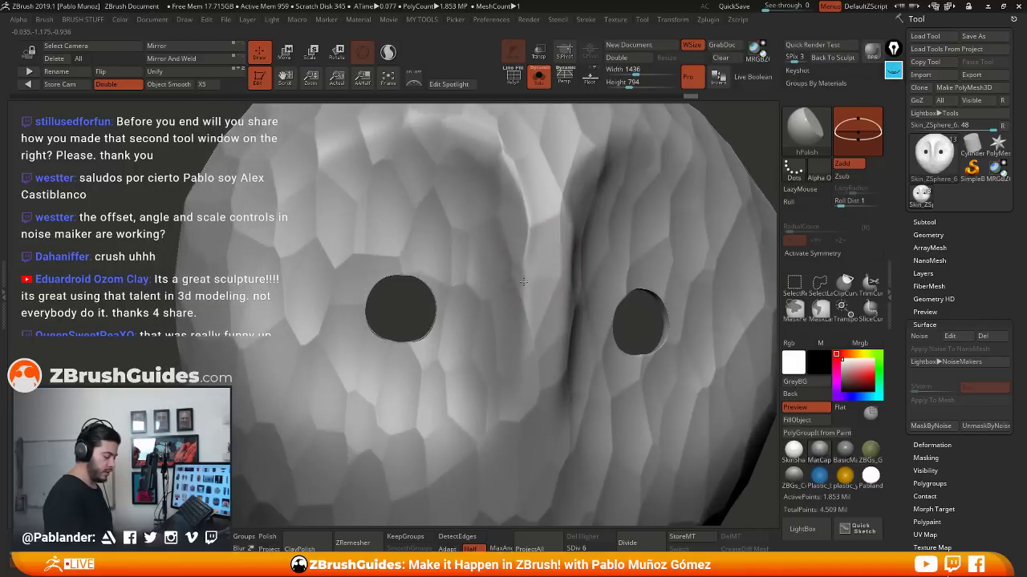
Polish the facets down the front of the nose bridge and up into the right inner brow
mouse_move(564, 285)
ctrl+right_down()
mouse_move(528, 301)
mouse_move(543, 288)
ctrl+right_up()
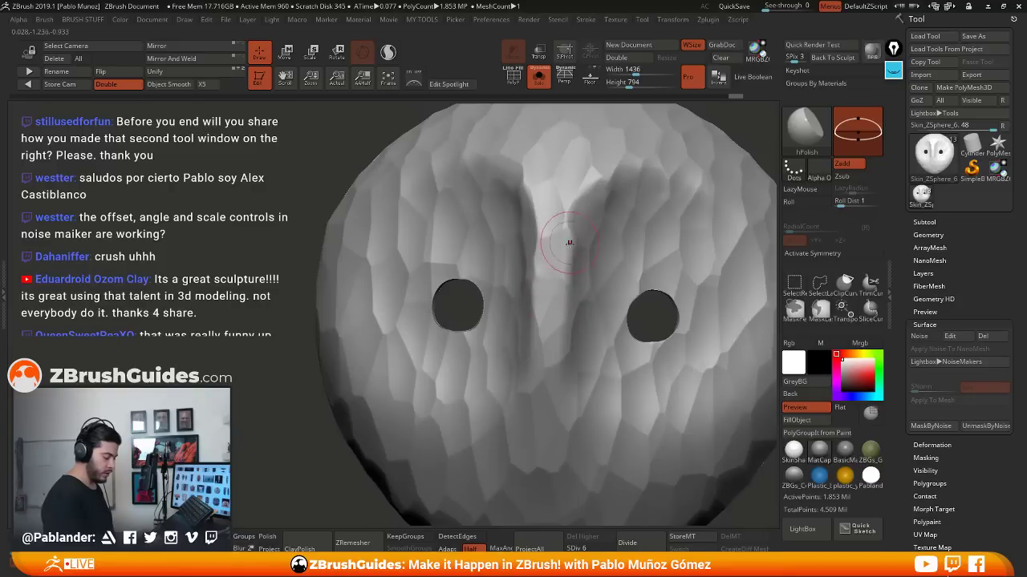
mouse_move(569, 242)
right_down()
mouse_move(588, 267)
mouse_move(550, 278)
right_up()
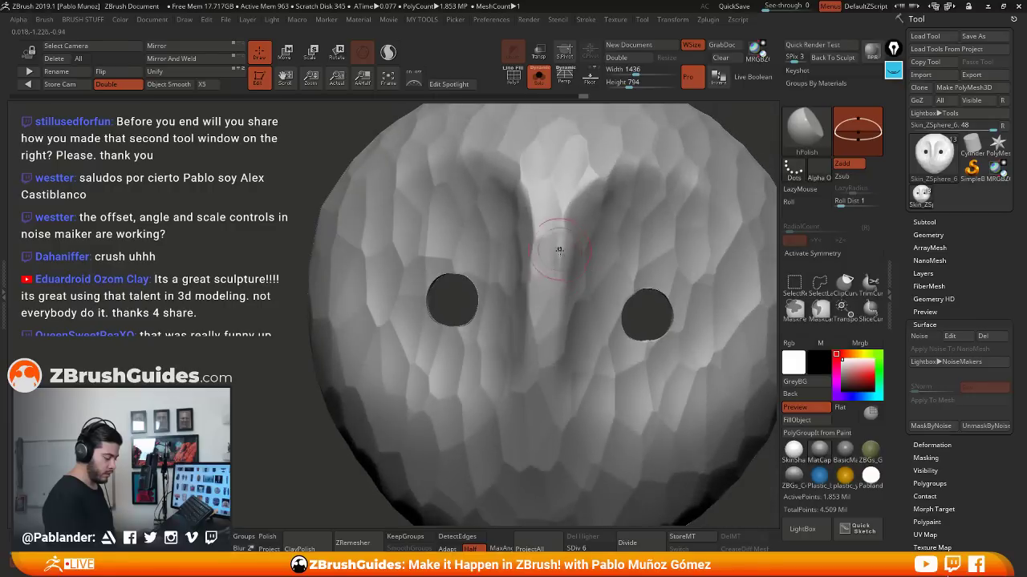
mouse_move(555, 308)
mouse_down()
mouse_move(602, 249)
mouse_move(610, 178)
mouse_up()
mouse_move(584, 189)
alt+right_down()
mouse_move(550, 231)
mouse_move(492, 223)
alt+right_up()
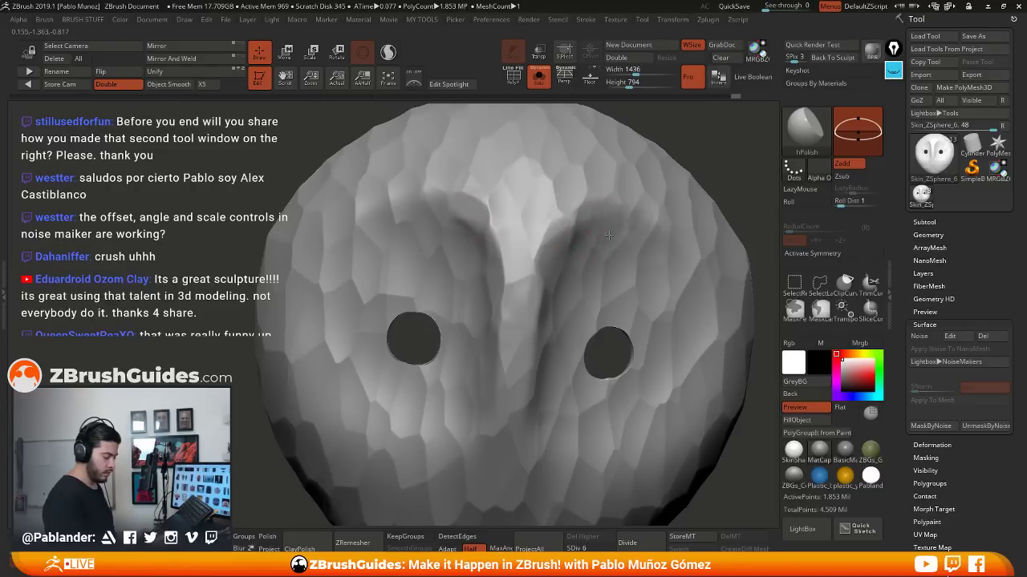
mouse_move(590, 236)
right_down()
mouse_move(597, 212)
mouse_move(588, 248)
right_up()
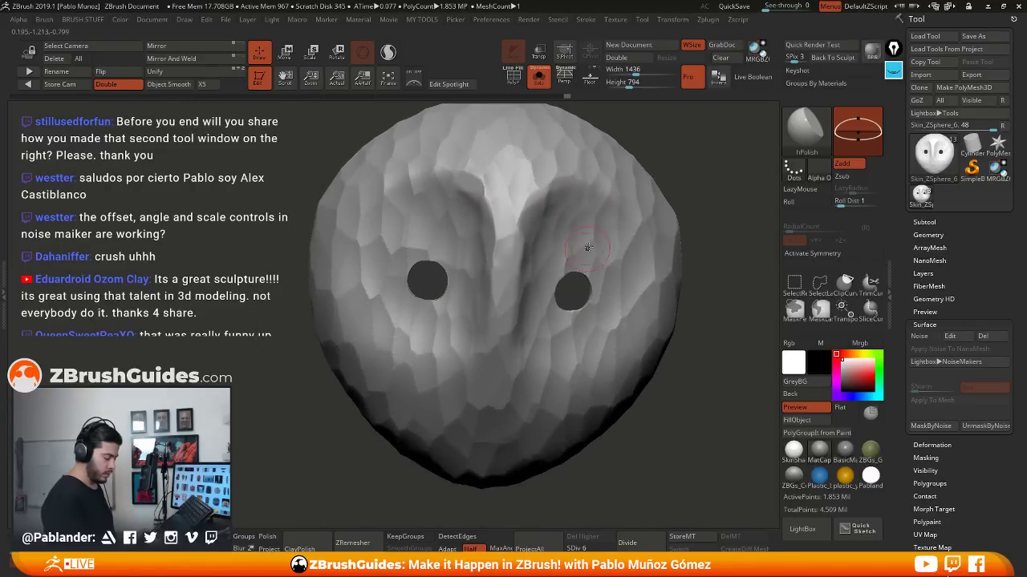
Adjust the hPolish draw size and flatten the facets inside the right eye socket below the brow
key(space)
drag(588, 238, 596, 238)
mouse_move(619, 218)
alt+right_down()
mouse_move(587, 231)
mouse_move(610, 247)
alt+right_up()
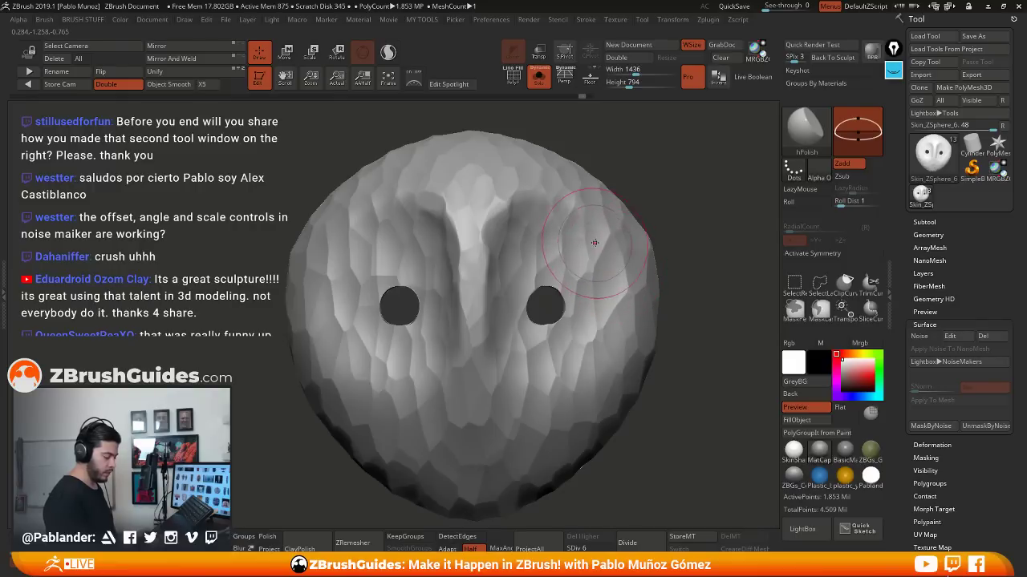
mouse_move(517, 248)
mouse_down()
mouse_move(607, 220)
mouse_move(523, 228)
mouse_move(516, 262)
mouse_up()
key(space)
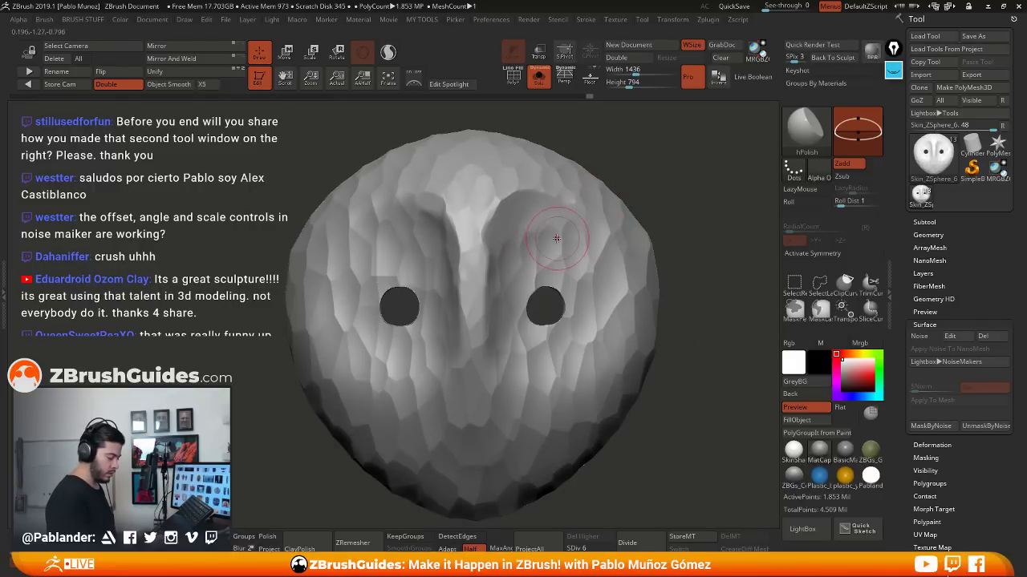
drag(599, 233, 606, 250)
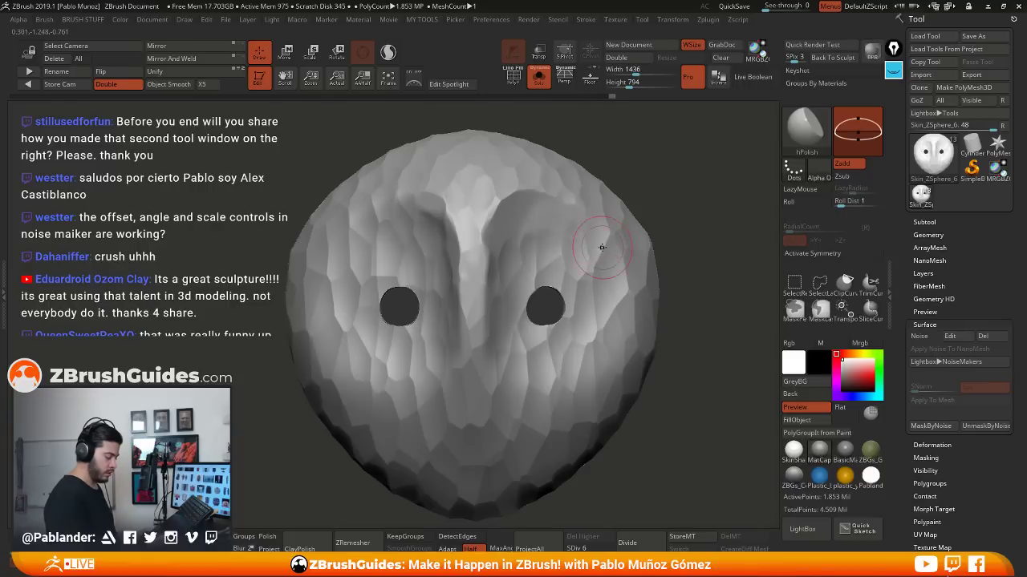
Flatten the left eye socket beneath the inner brow and polish the right edge of the nose ridge
mouse_move(427, 210)
mouse_down()
mouse_move(407, 212)
mouse_move(419, 223)
mouse_up()
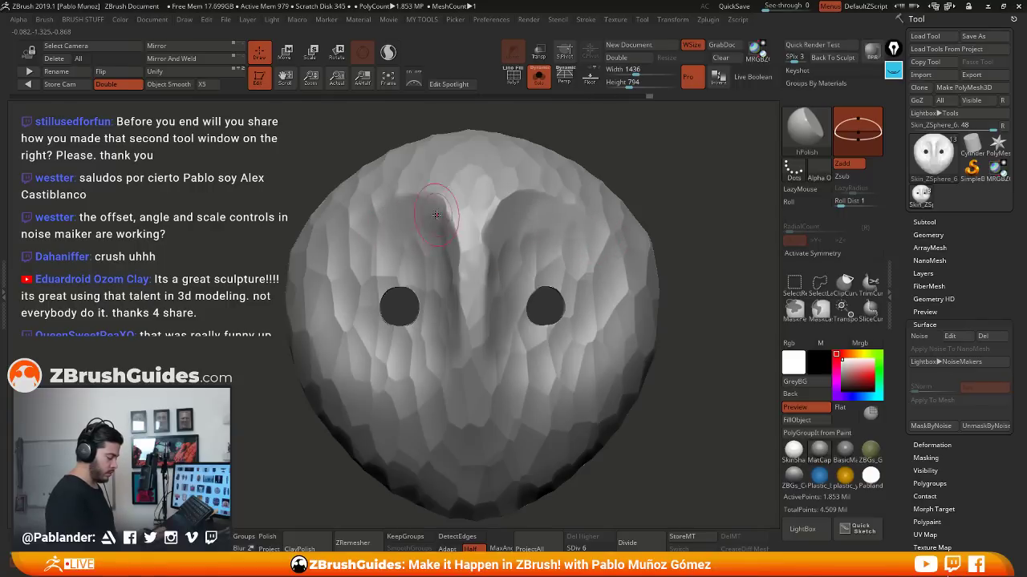
mouse_move(457, 216)
right_down()
mouse_move(526, 237)
mouse_move(507, 228)
mouse_move(518, 206)
mouse_move(549, 212)
right_up()
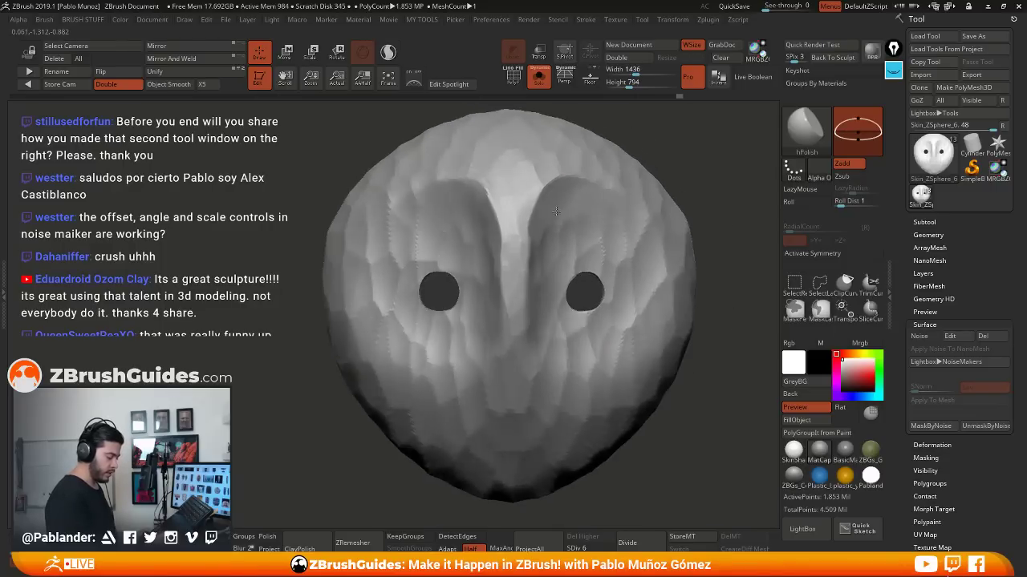
drag(526, 220, 526, 260)
right_drag(545, 241, 521, 239)
drag(521, 222, 523, 270)
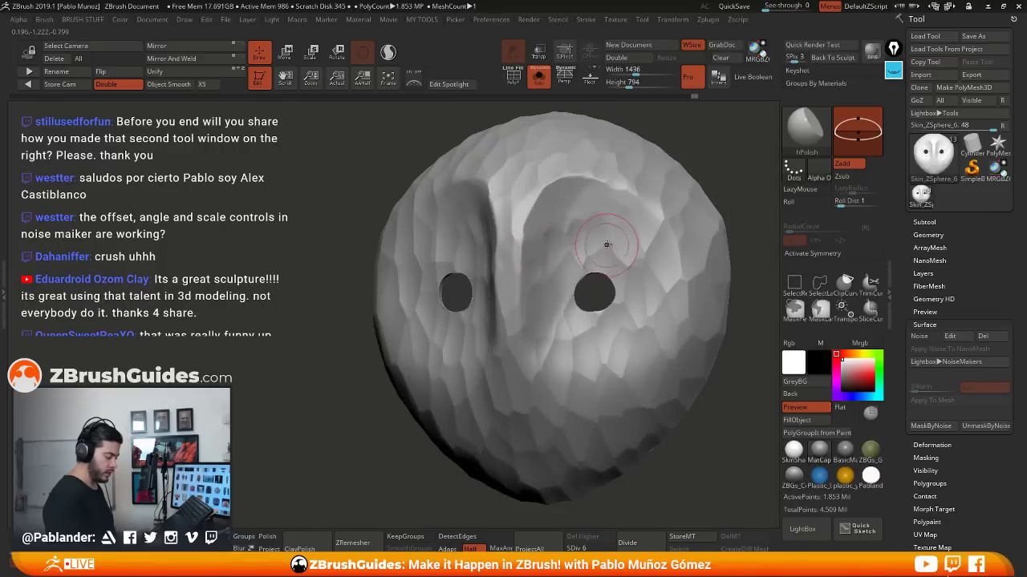
right_drag(596, 229, 568, 236)
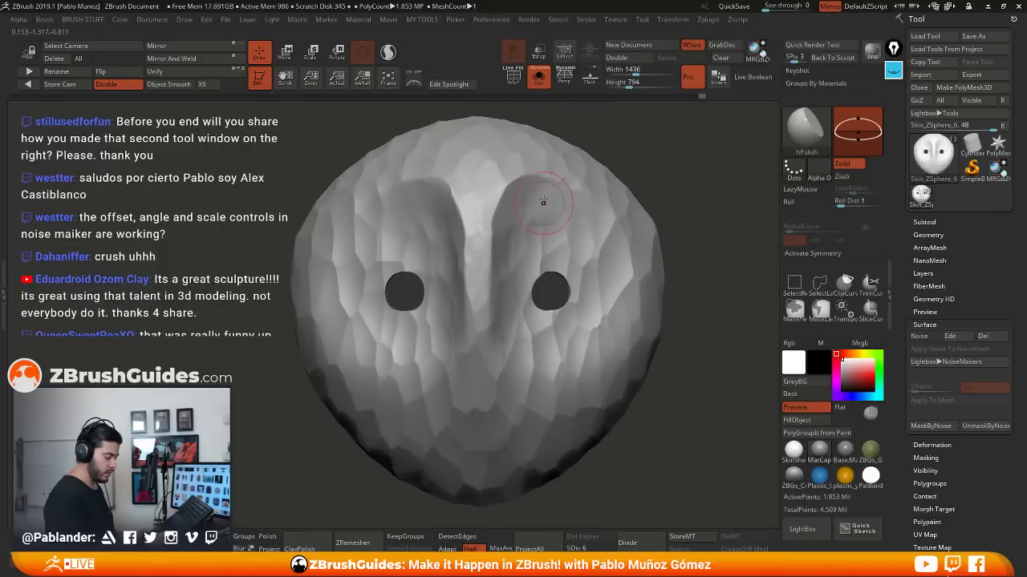
Adjust the hPolish draw size and polish the facets of the lower nose bridge down towards the nose tip
key(space)
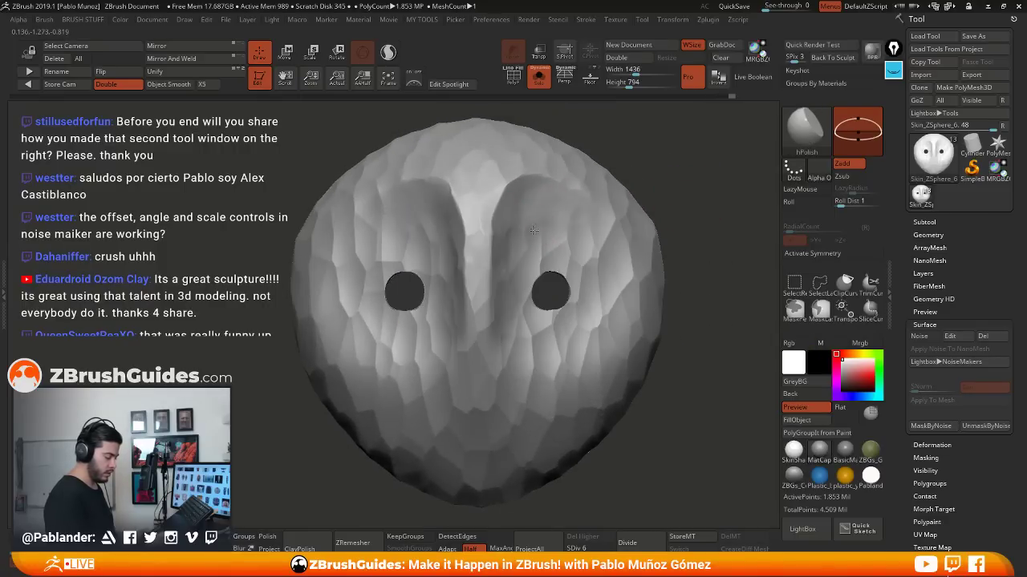
alt+right_drag(573, 276, 576, 232)
key(space)
drag(545, 311, 537, 312)
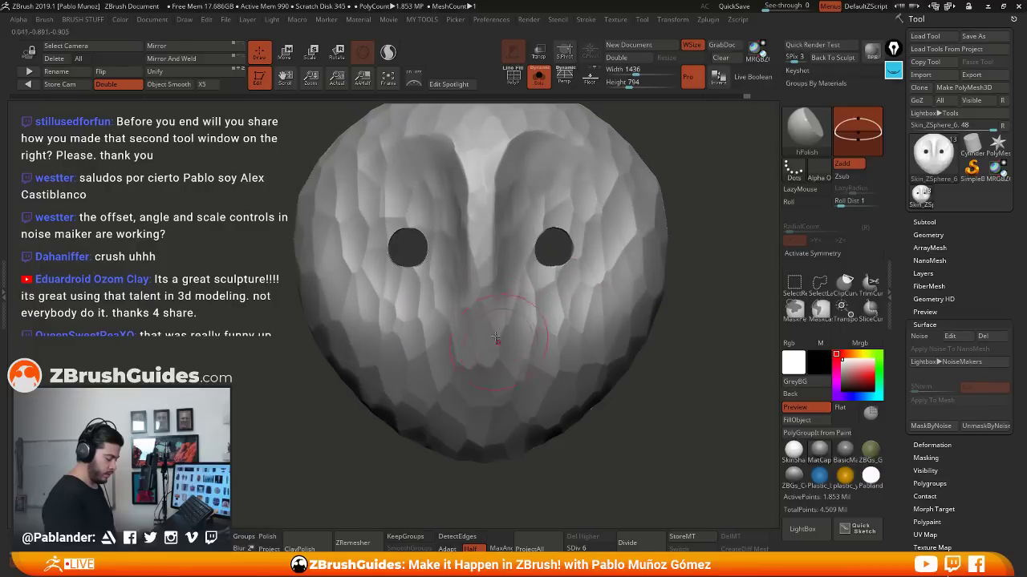
mouse_move(481, 286)
mouse_down()
mouse_move(479, 335)
mouse_move(480, 322)
mouse_up()
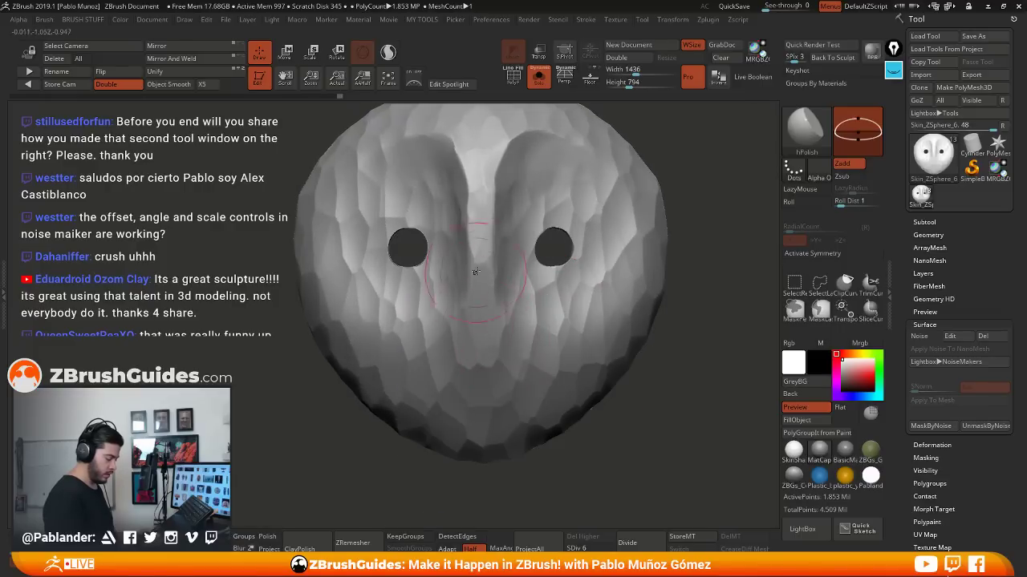
drag(478, 271, 478, 342)
drag(482, 243, 480, 267)
Check the mask from several angles and polish the upper rim of the right brow
alt+right_drag(550, 304, 604, 265)
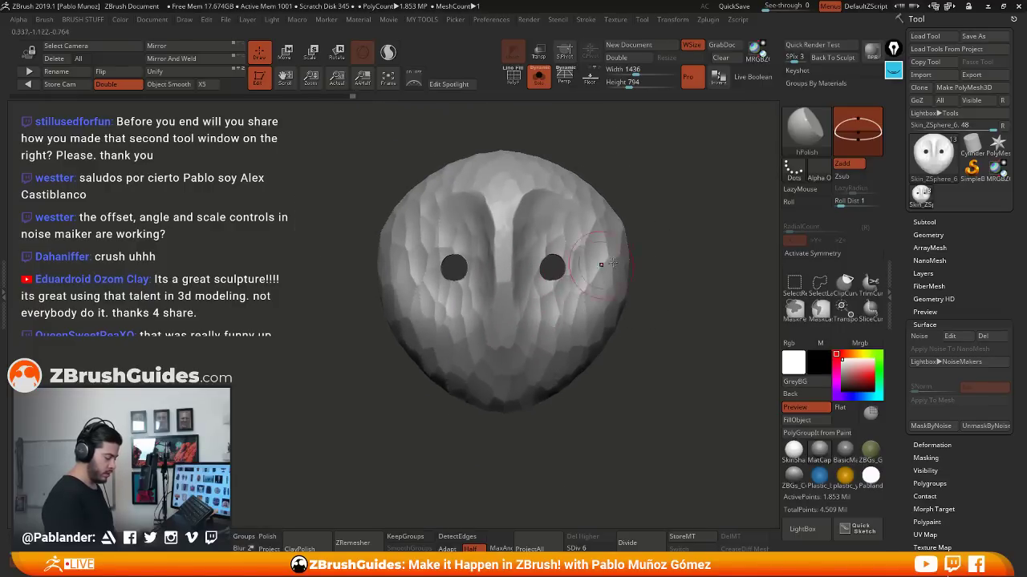
mouse_move(682, 263)
right_down()
mouse_move(704, 266)
mouse_move(578, 240)
mouse_move(473, 196)
right_up()
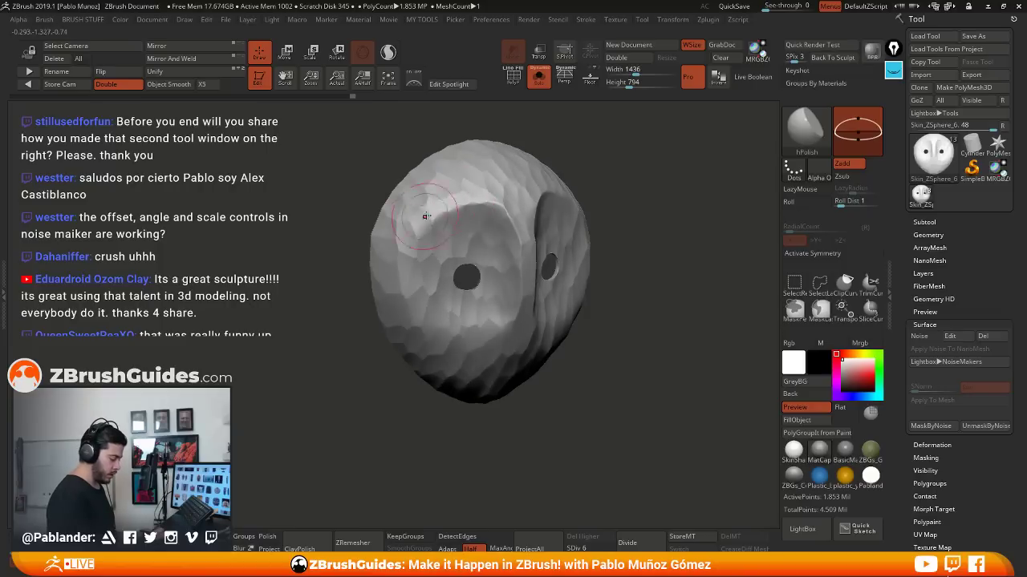
right_drag(607, 179, 597, 196)
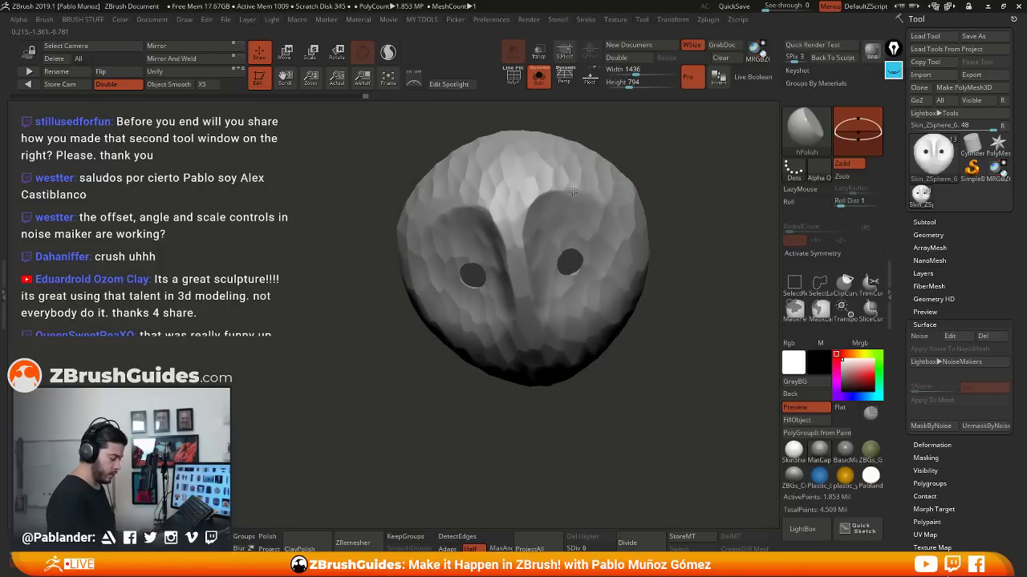
drag(594, 192, 566, 181)
shift+right_drag(633, 188, 687, 206)
Flatten the facets in the upper right eye socket and polish the adjoining right edge of the nose ridge
alt+right_drag(679, 249, 644, 242)
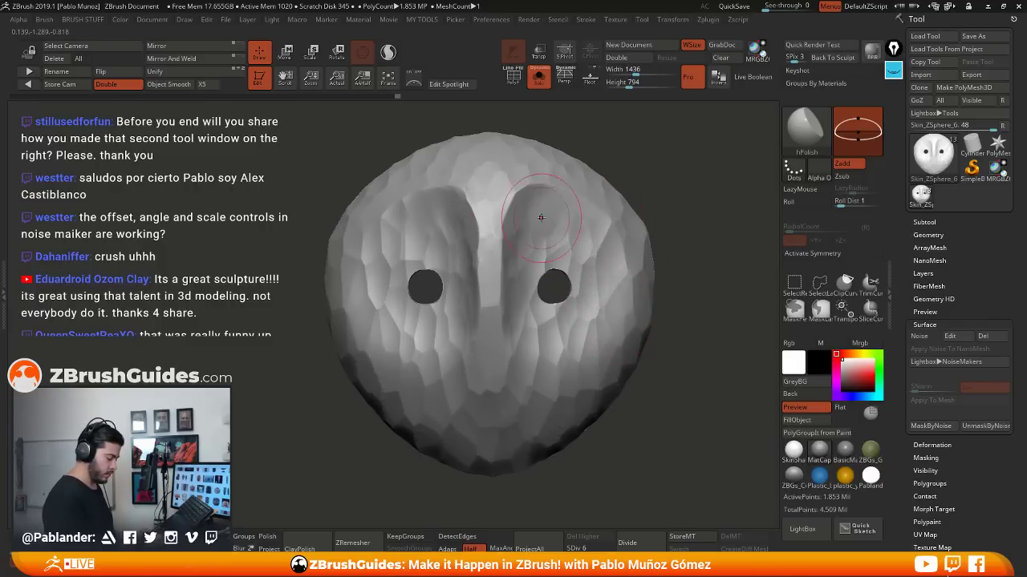
mouse_move(538, 215)
mouse_down()
mouse_move(573, 212)
mouse_move(575, 228)
mouse_up()
right_drag(498, 237, 463, 243)
drag(507, 249, 495, 249)
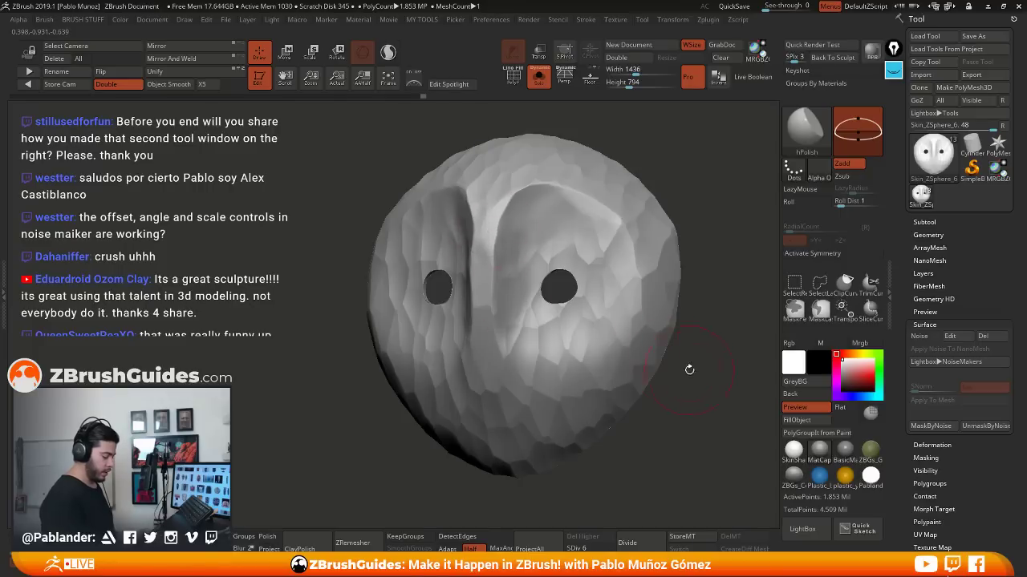
Review the polished mask from several angles and quick-save the project
shift+right_drag(688, 366, 701, 384)
mouse_move(681, 269)
right_down()
mouse_move(691, 309)
mouse_move(693, 269)
right_up()
right_drag(694, 347, 687, 319)
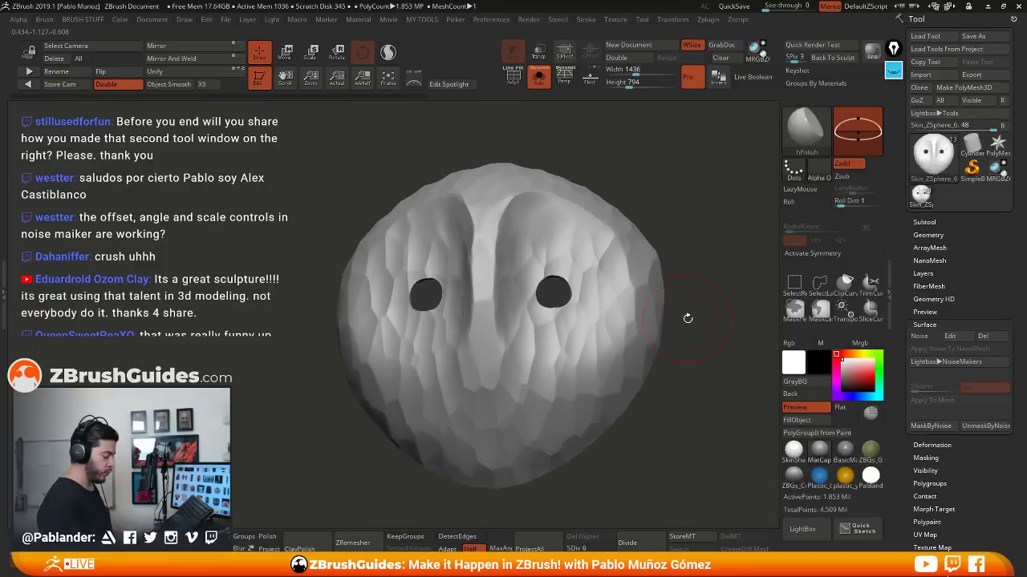
right_drag(701, 359, 668, 325)
click(735, 7)
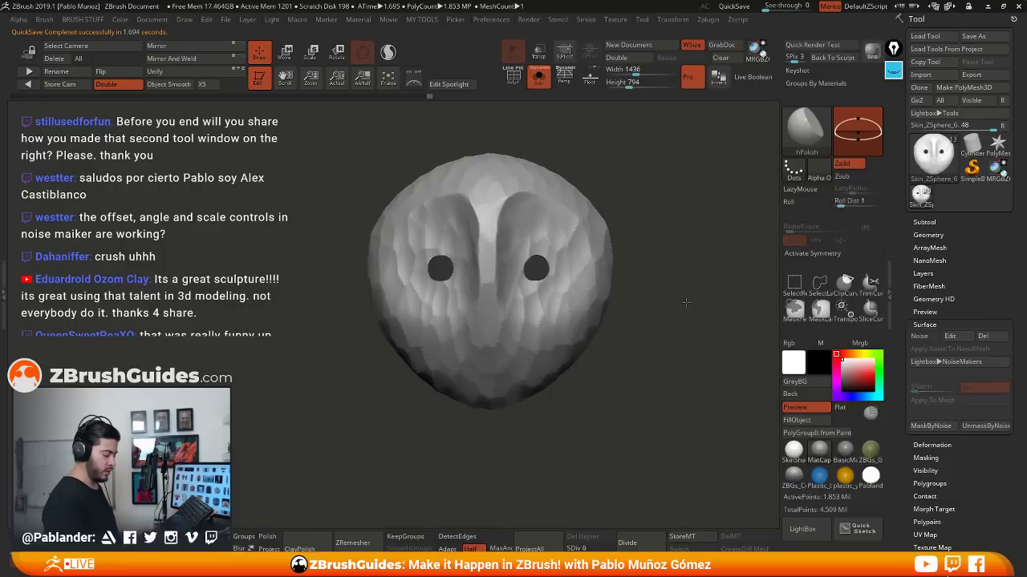
ctrl+right_drag(599, 287, 587, 243)
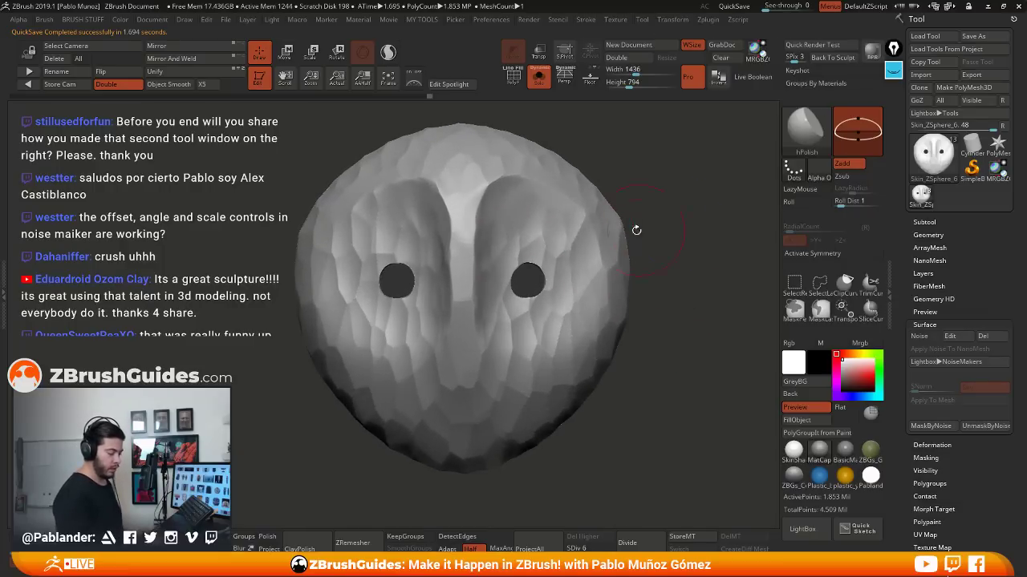
alt+right_drag(595, 177, 629, 182)
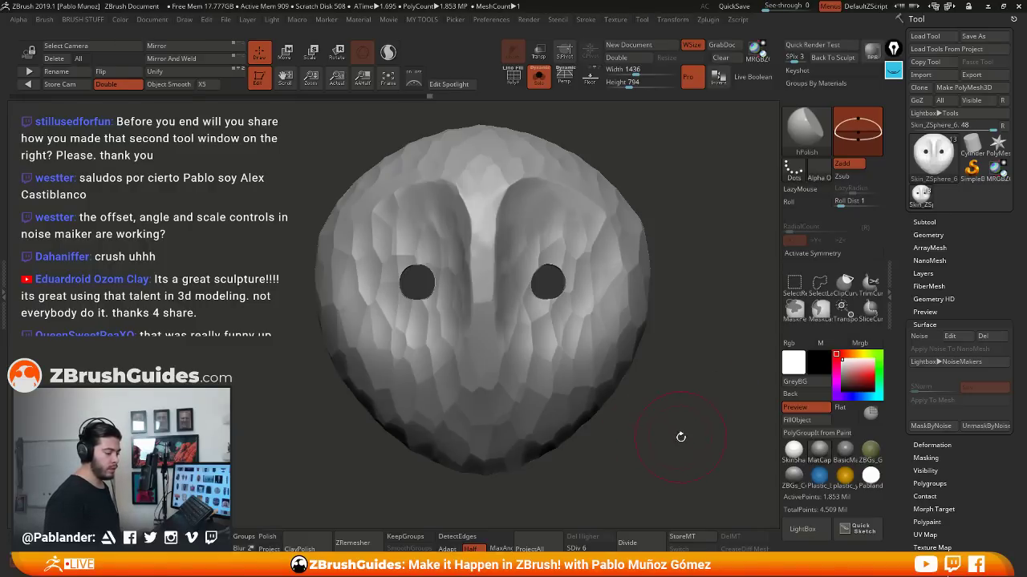
drag(676, 438, 671, 443)
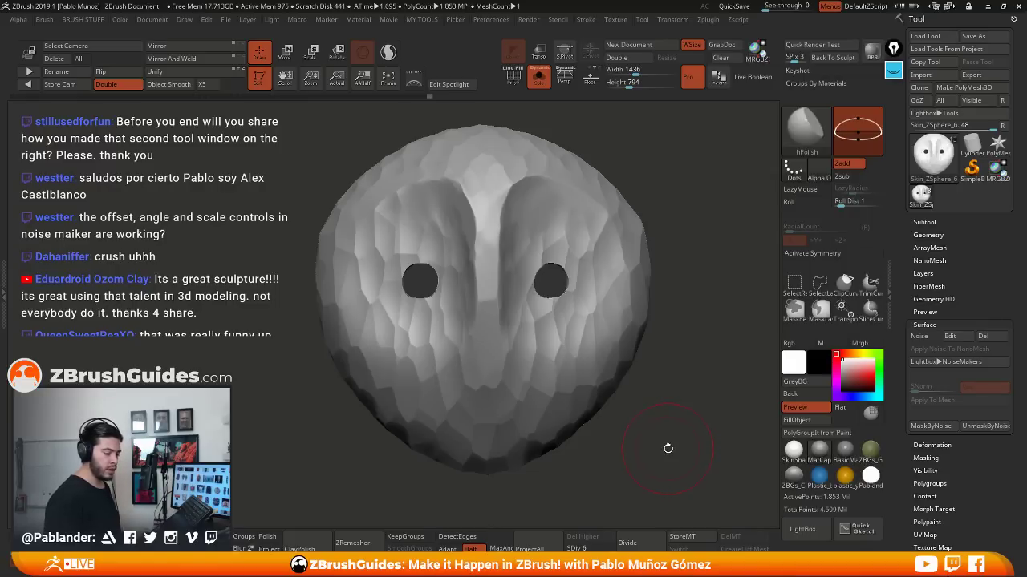
click(930, 222)
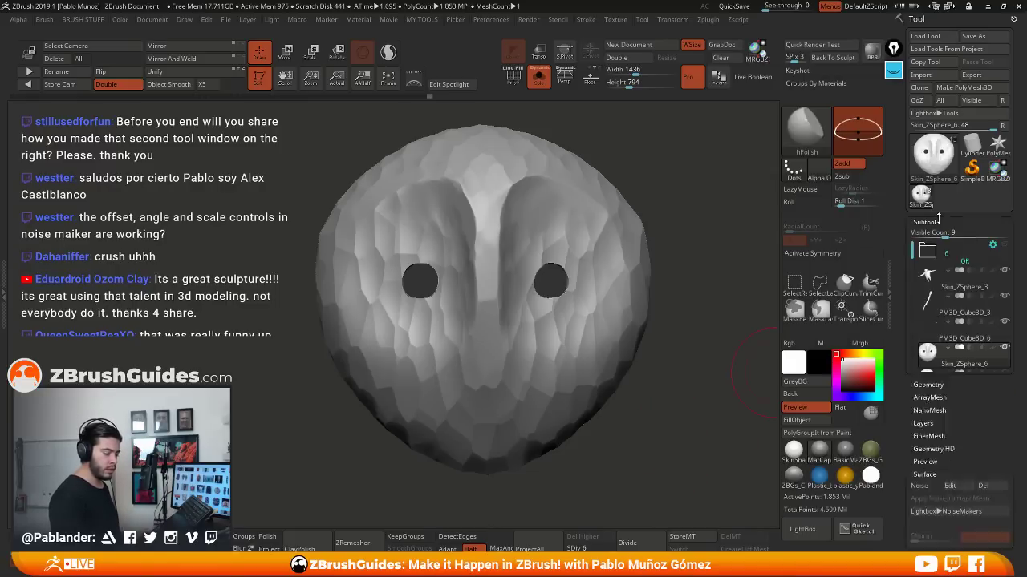
click(939, 223)
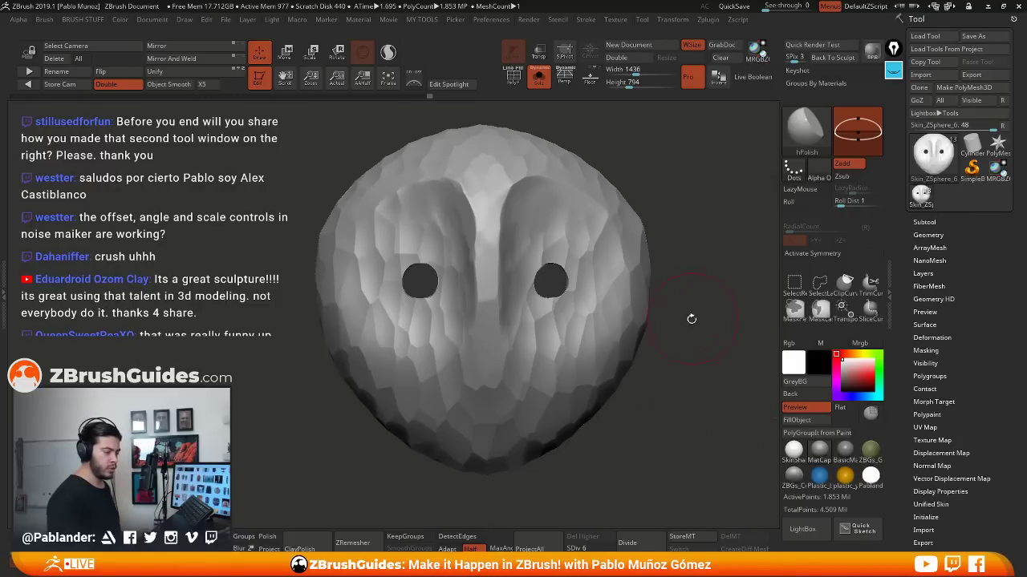
drag(684, 342, 667, 377)
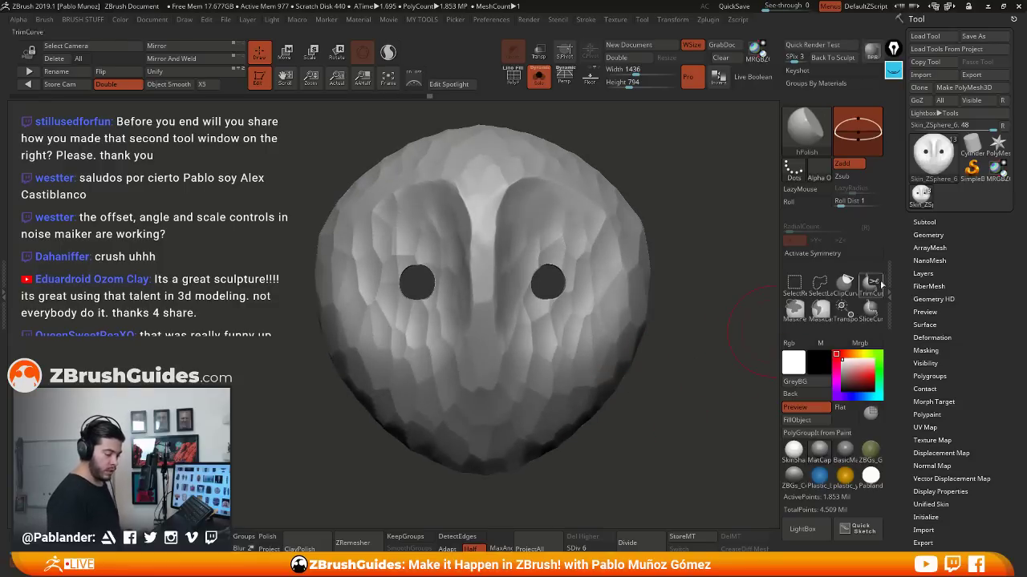
Open NoiseMaker for the mask's surface noise and choose the Wood pattern as its noise plug-in
click(930, 324)
click(919, 336)
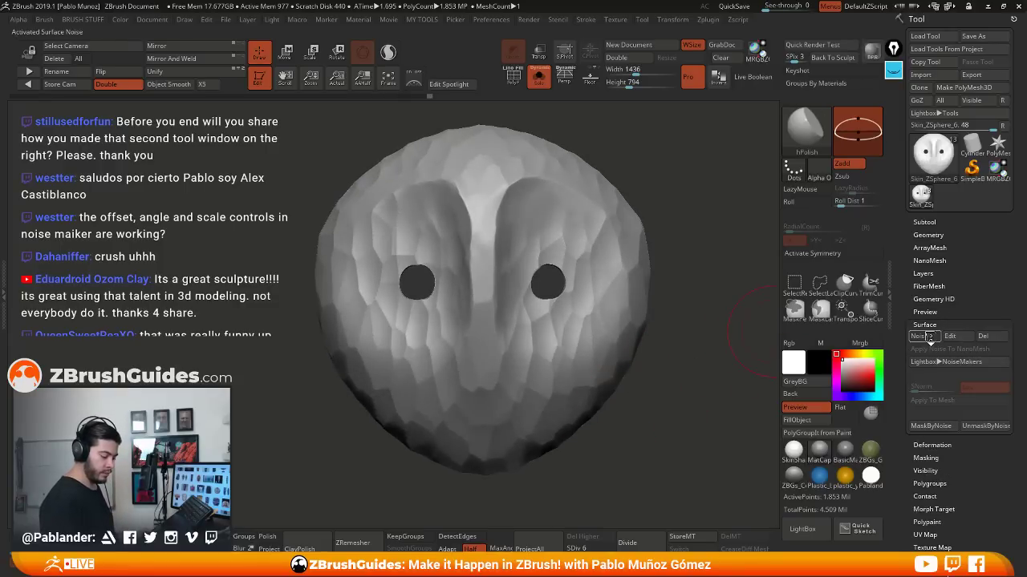
click(949, 336)
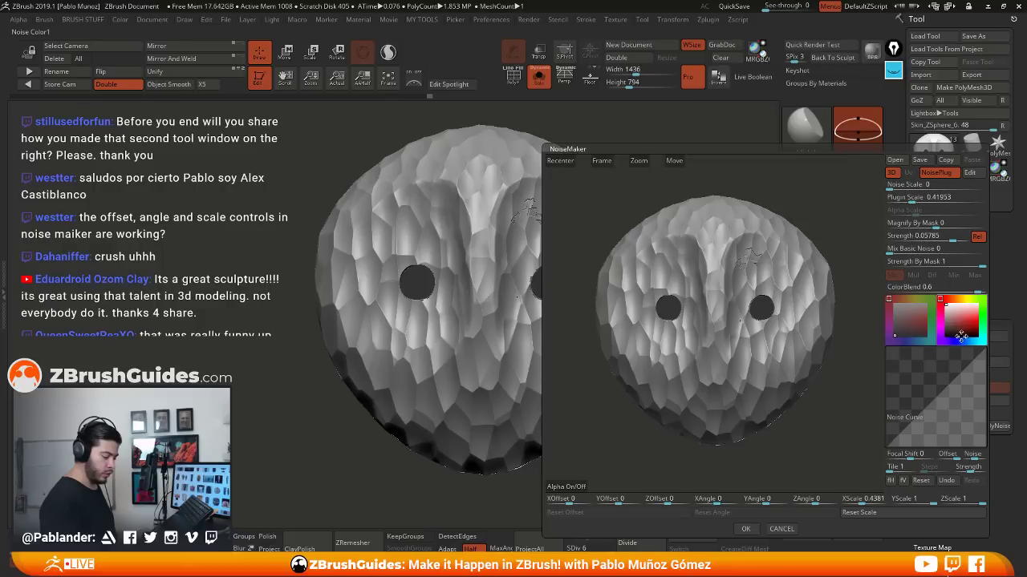
click(954, 173)
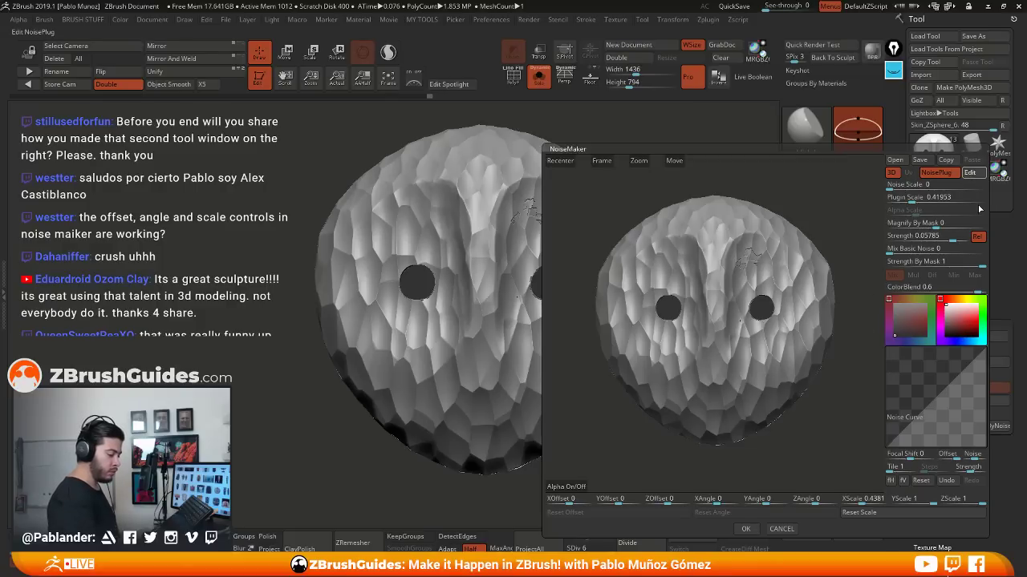
click(970, 173)
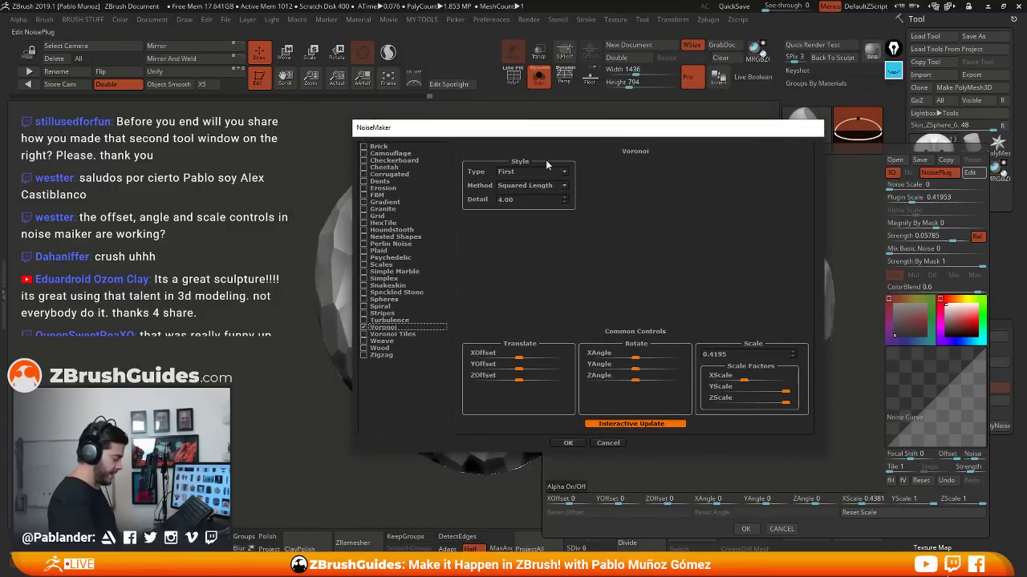
click(374, 348)
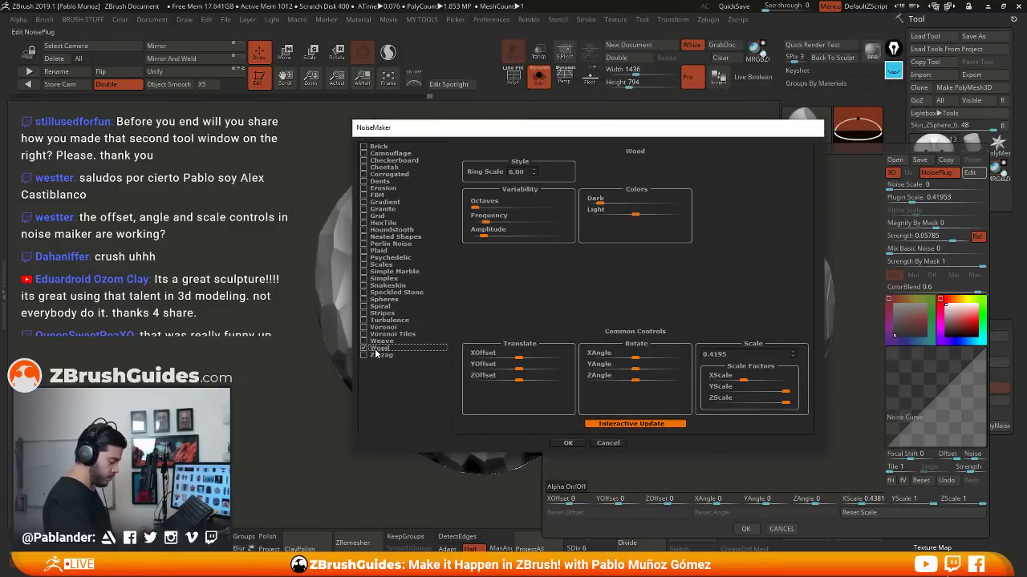
drag(727, 133, 533, 134)
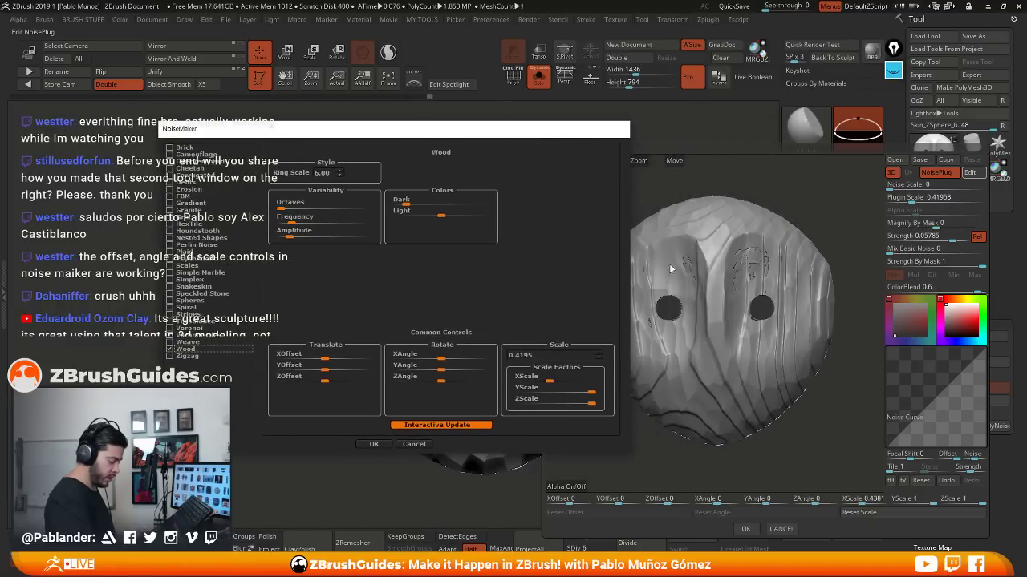
click(374, 443)
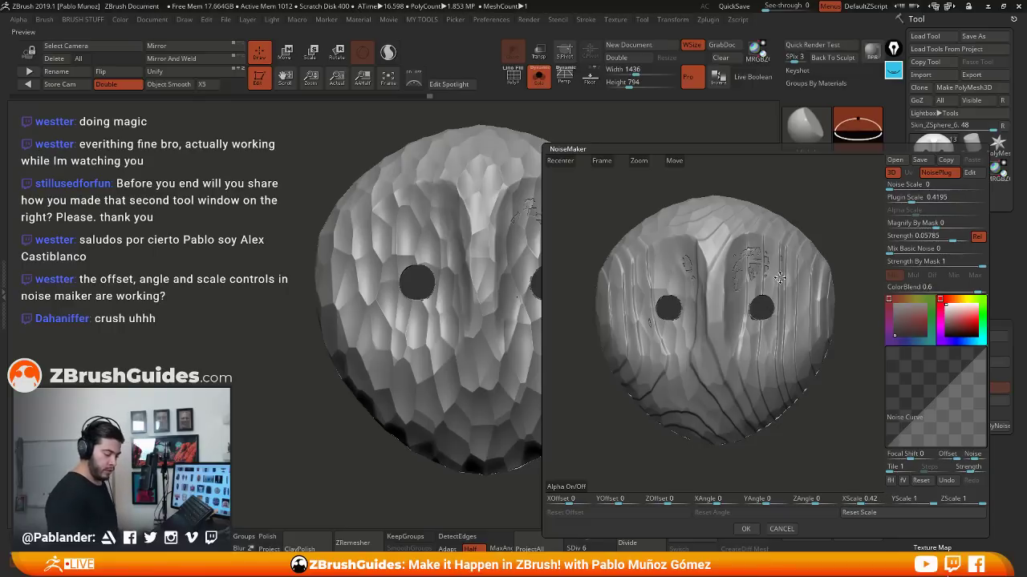
Tune the wood noise to a Plugin Scale of 0.0919 and a Strength of -0.02147
alt+drag(755, 246, 778, 274)
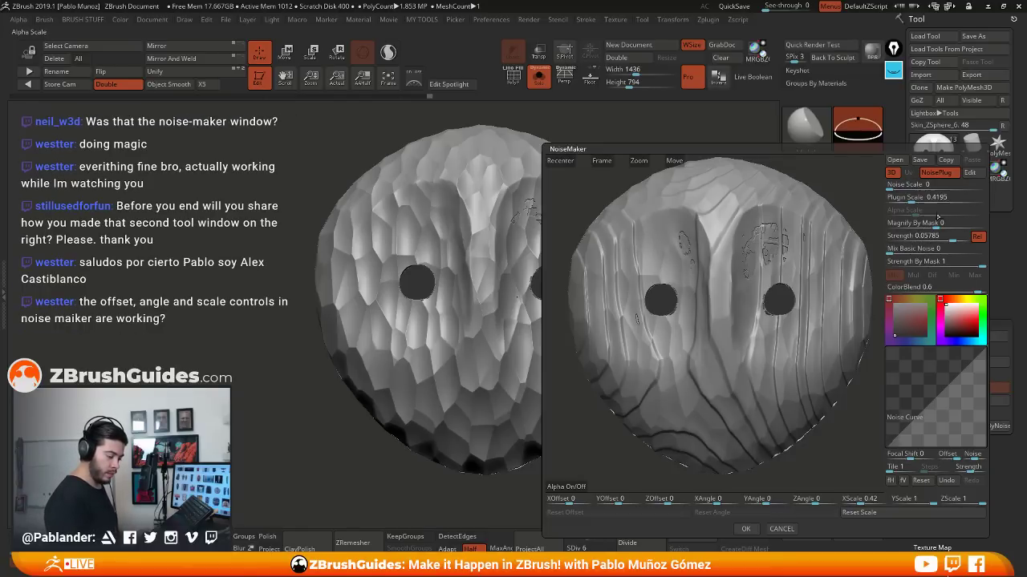
drag(911, 202, 902, 199)
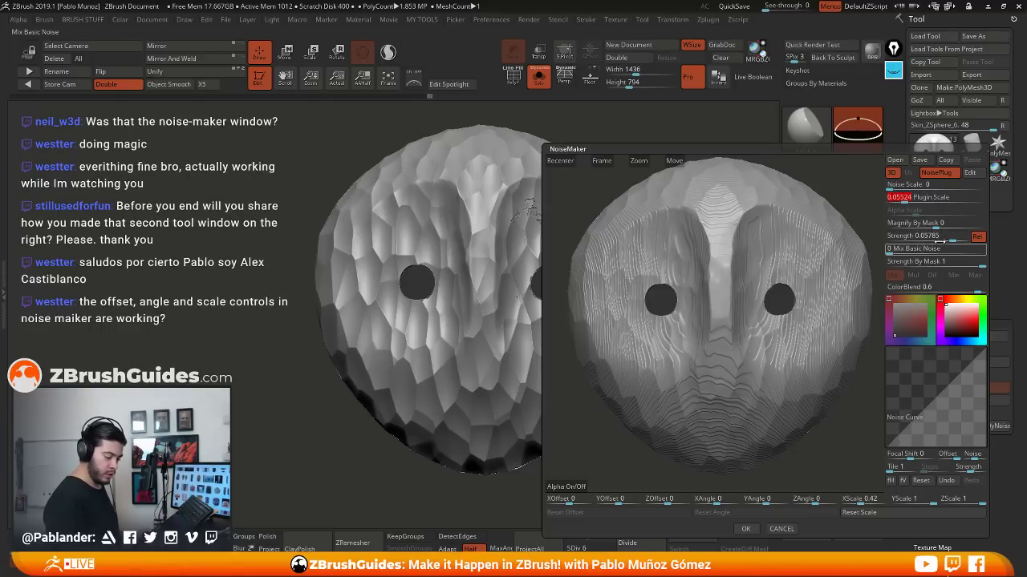
drag(954, 238, 903, 238)
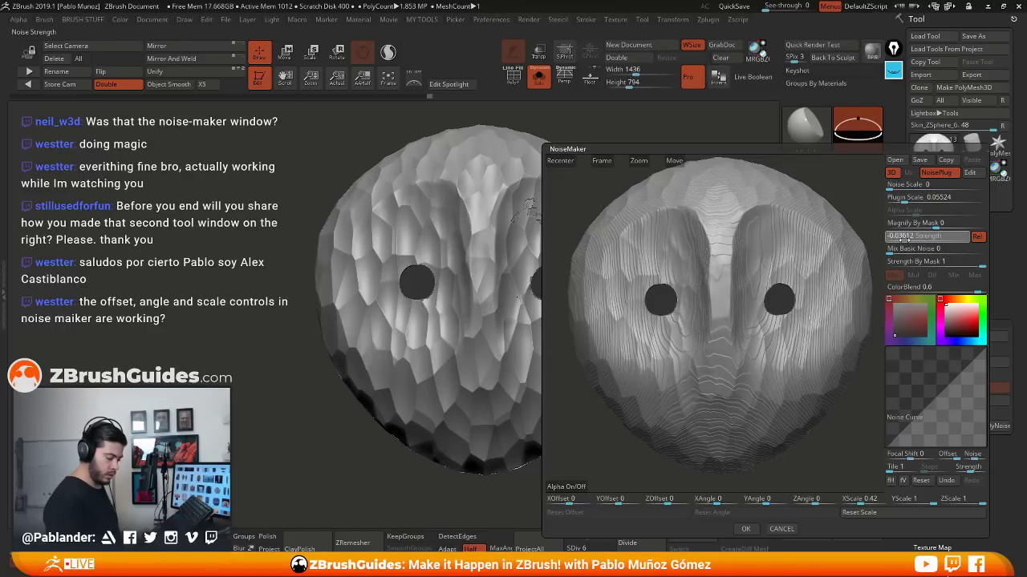
drag(904, 237, 905, 237)
drag(900, 198, 906, 197)
drag(904, 237, 904, 237)
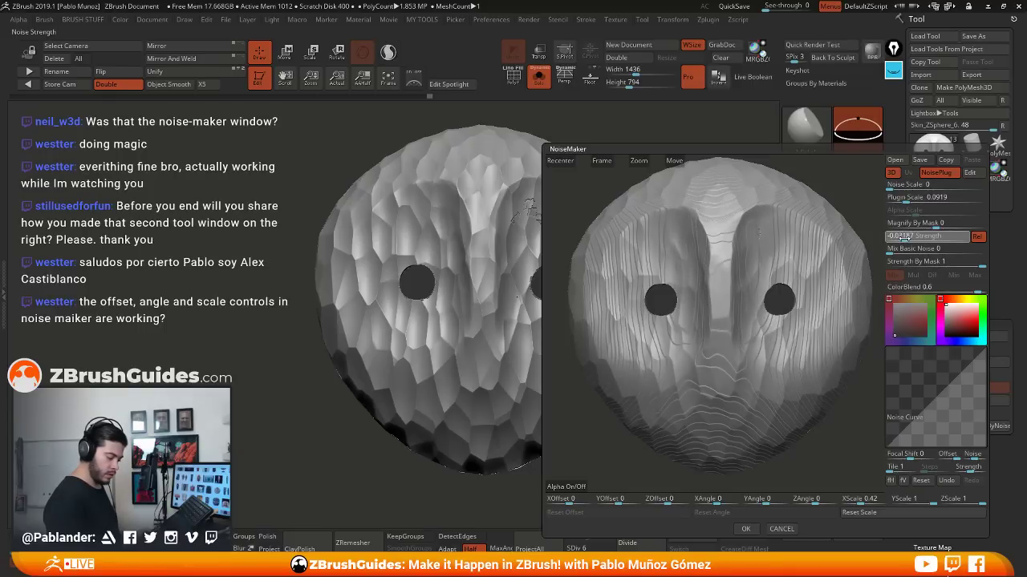
click(905, 238)
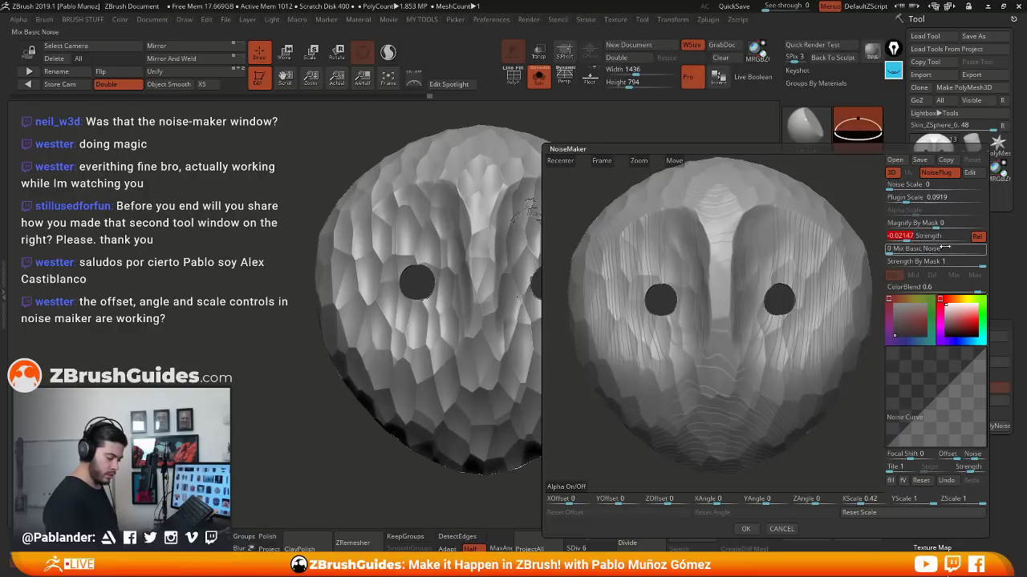
Flip the noise curve vertically and reshape it into a deep V with both ends raised and the low point in the middle
drag(940, 392, 912, 367)
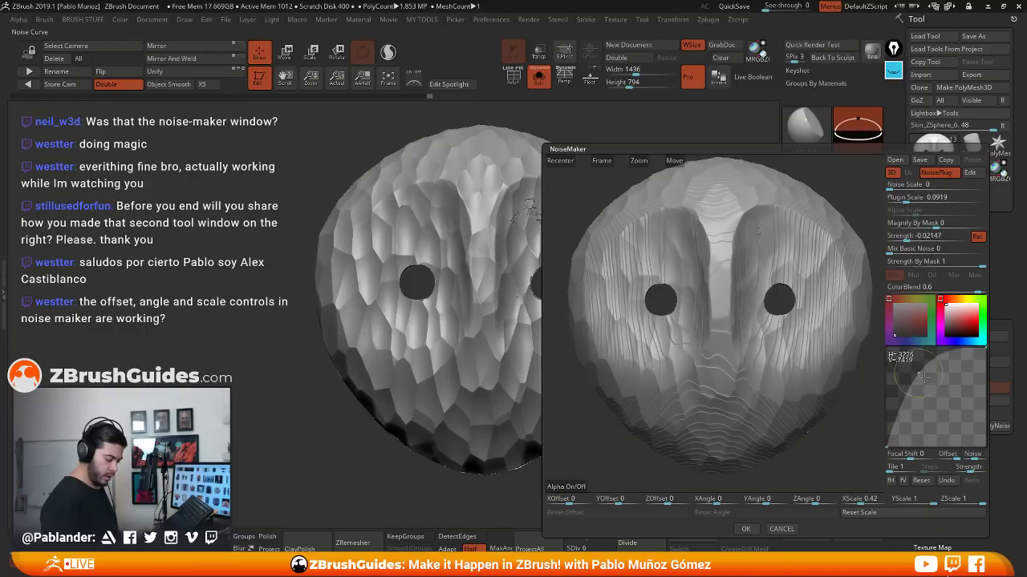
click(903, 481)
drag(985, 445, 973, 342)
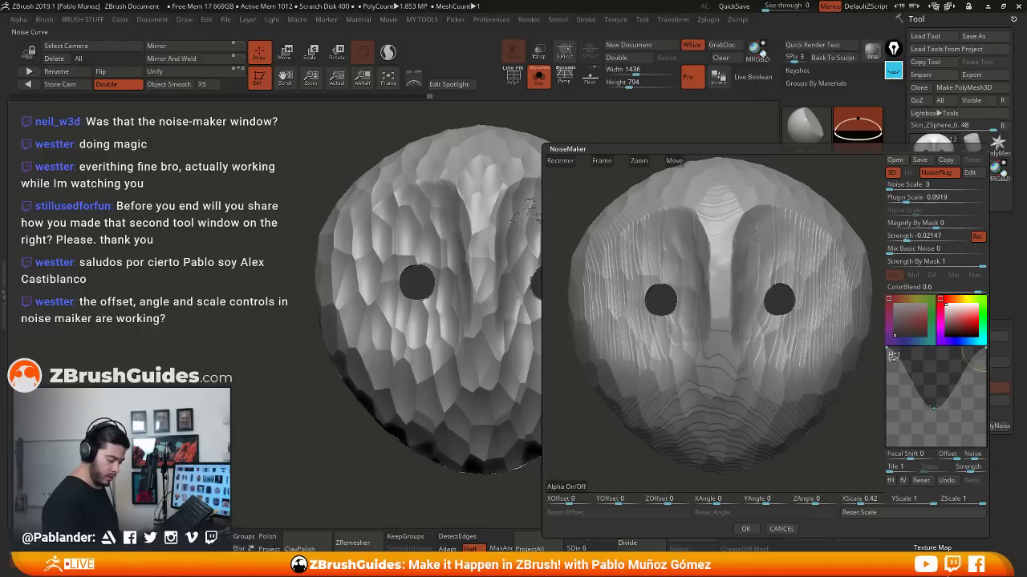
mouse_move(933, 408)
mouse_down()
mouse_move(930, 382)
mouse_move(937, 423)
mouse_up()
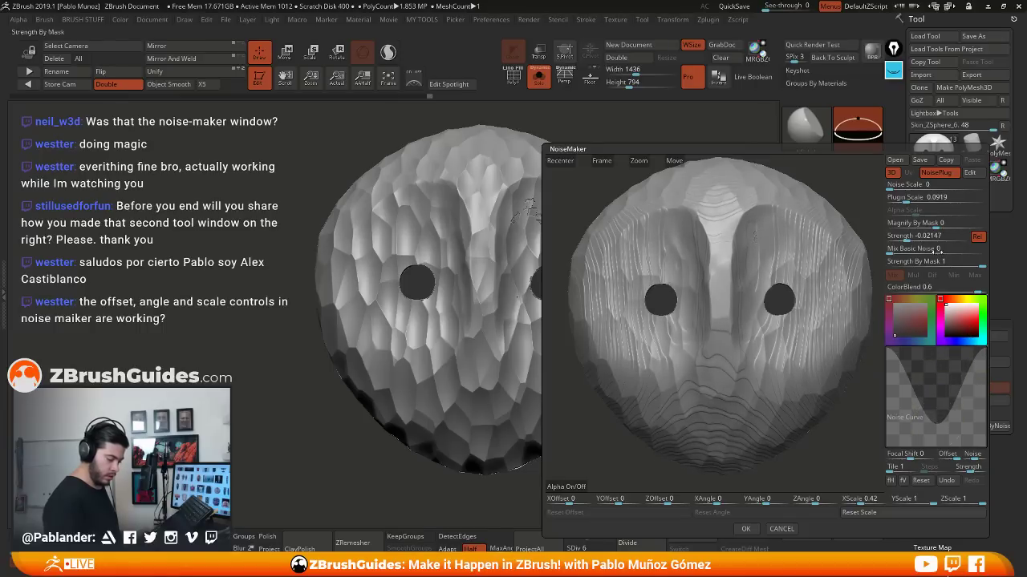
Raise the noise curve's middle point slightly and set the wood noise Strength to 0.02804
drag(908, 237, 901, 236)
click(901, 237)
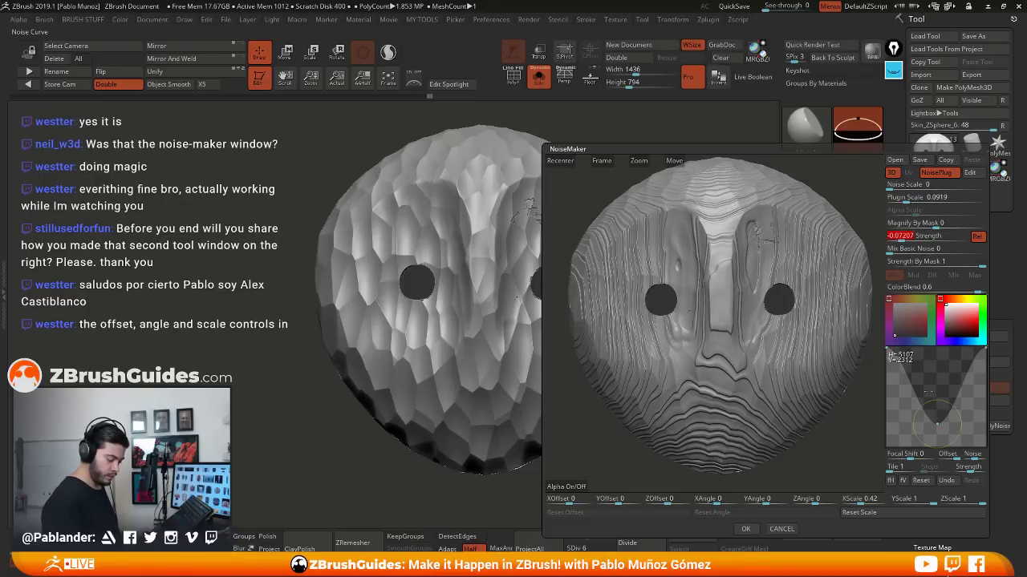
drag(938, 425, 936, 401)
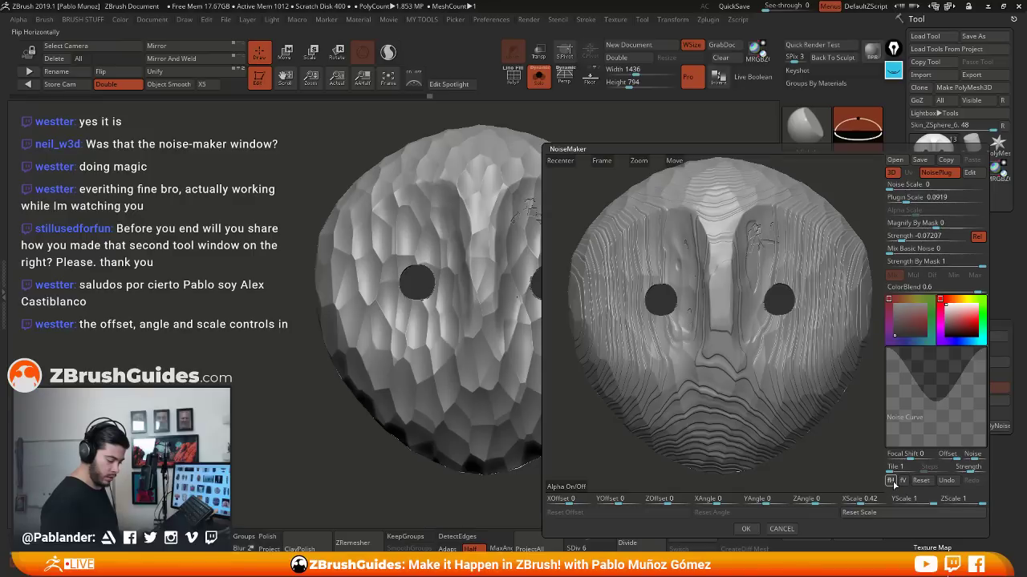
click(950, 235)
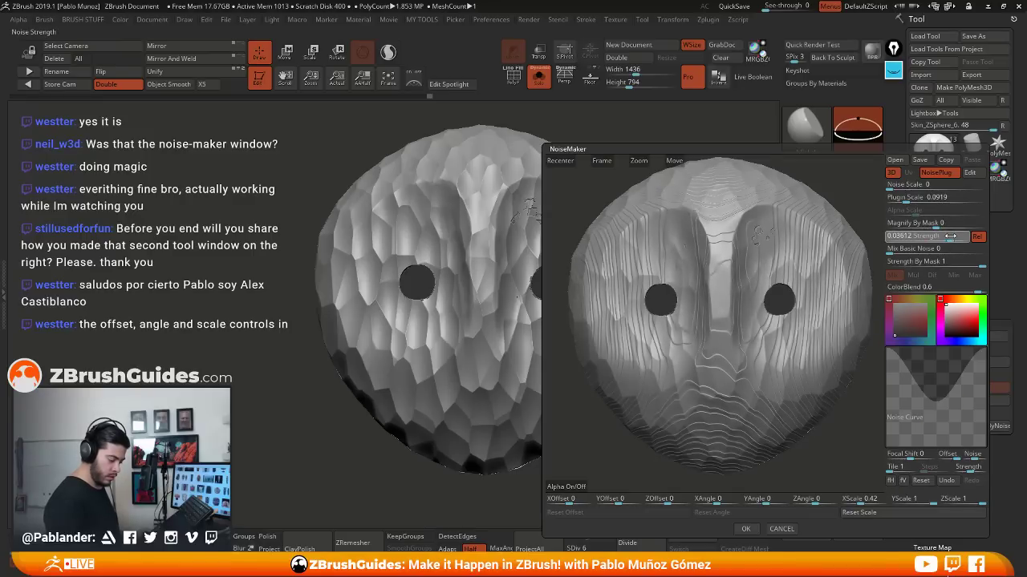
drag(949, 236, 946, 236)
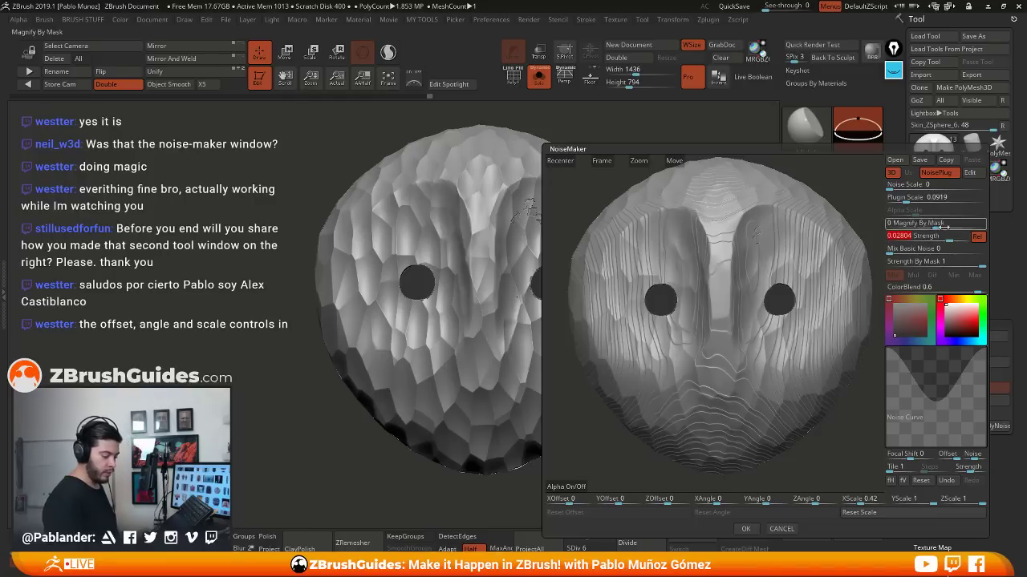
Deepen and narrow the V of the noise curve, and set the wood noise's Plugin Scale to 0.078 and Strength to 0.02147
drag(939, 402, 935, 424)
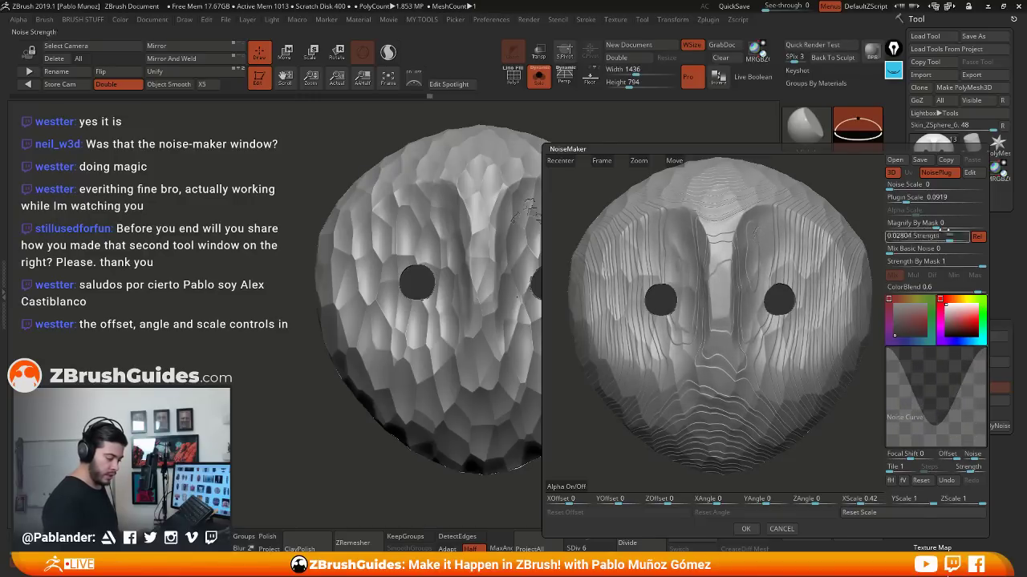
drag(906, 198, 906, 197)
drag(951, 239, 944, 238)
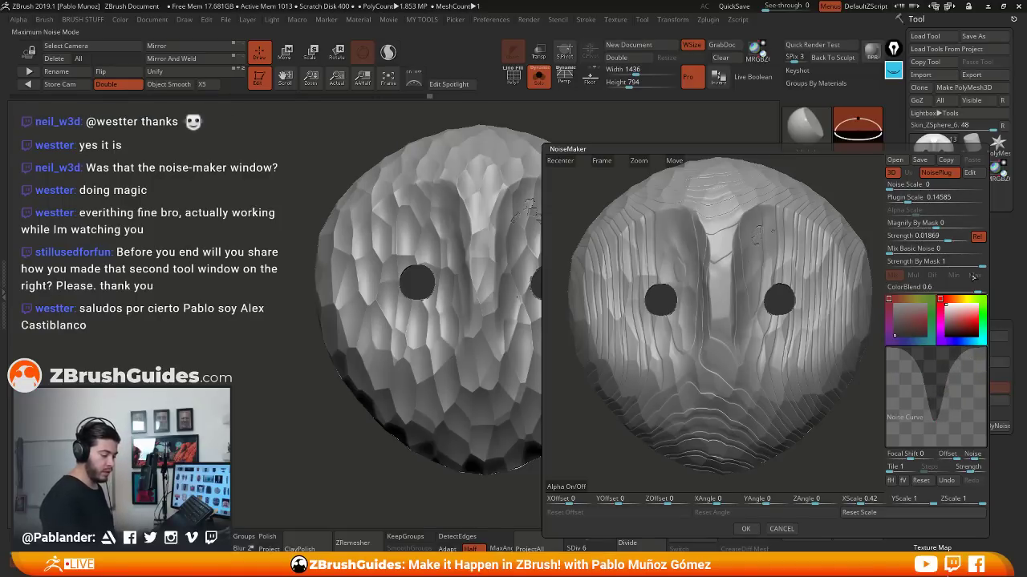
click(915, 197)
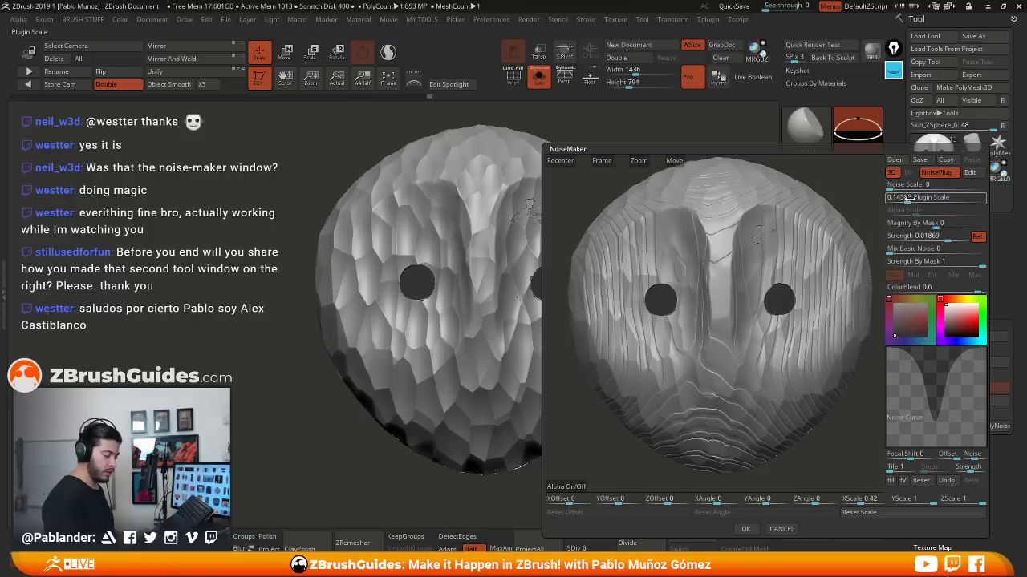
drag(909, 198, 907, 199)
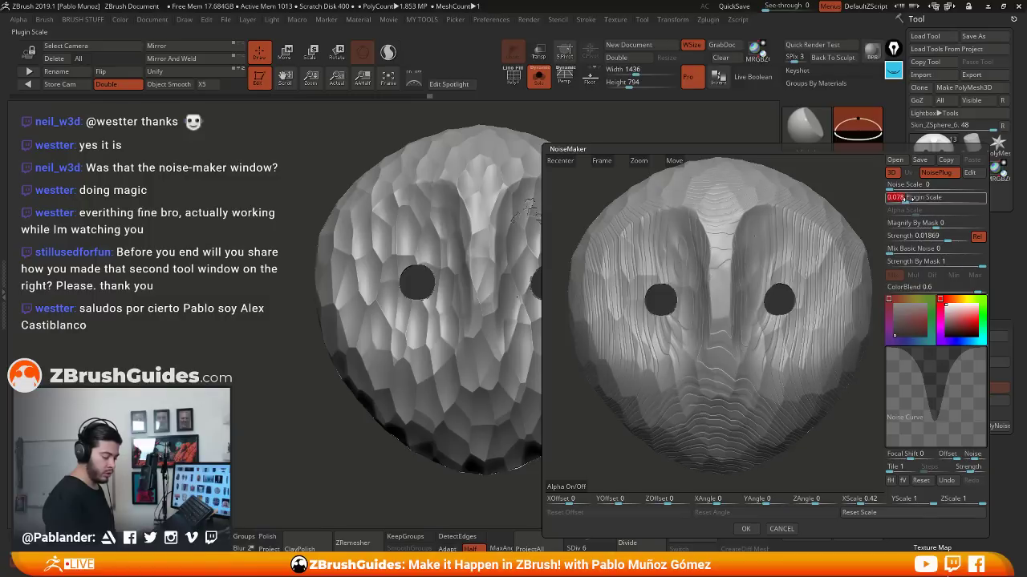
key(Return)
click(945, 237)
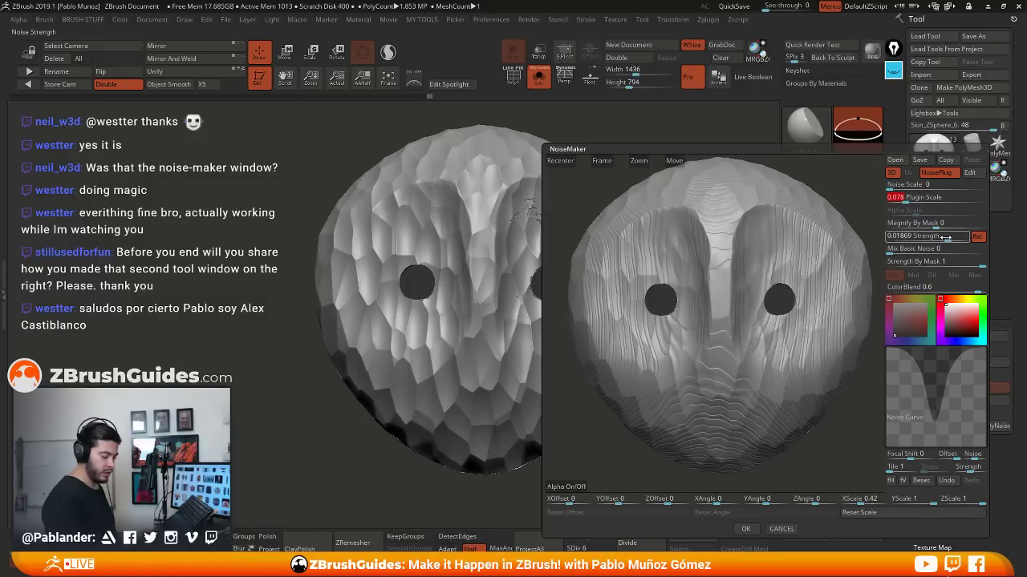
text(0.00357)
key(Return)
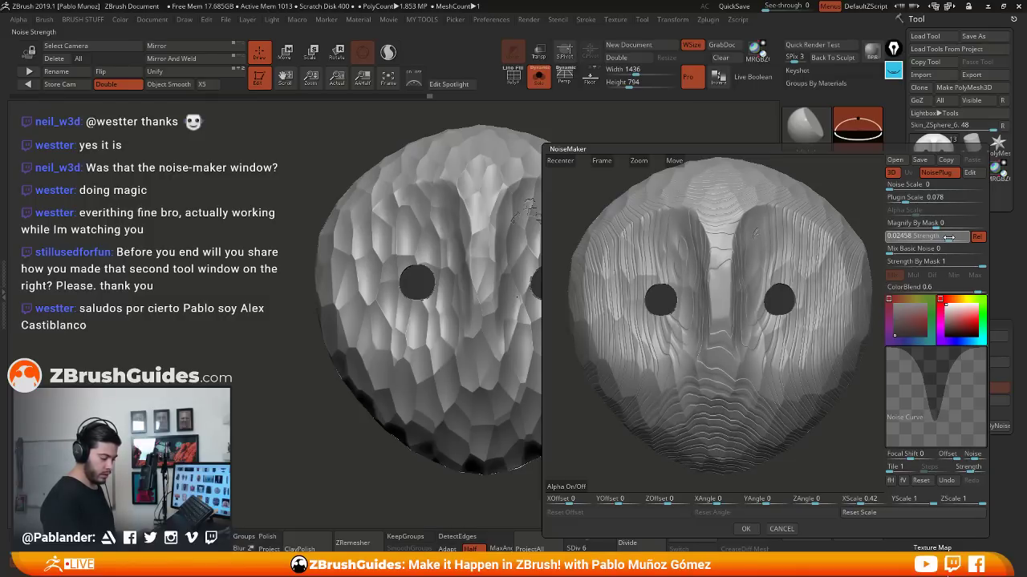
drag(948, 237, 947, 236)
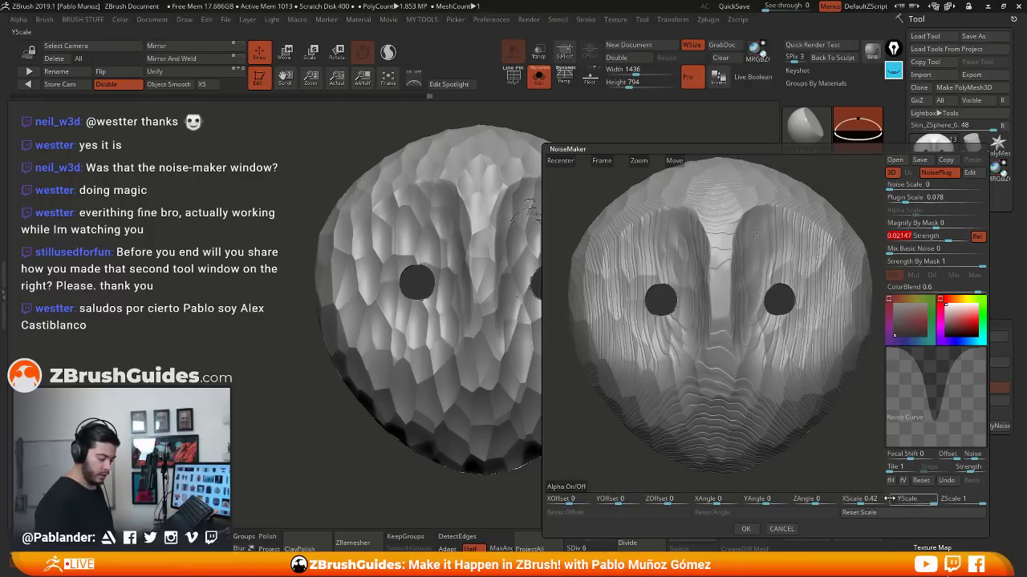
Position the wood rings on the forehead with XAngle -19, XOffset 0.04347, YOffset 0.1304, ZOffset 0.24637 and Plugin Scale 0.2226
click(719, 499)
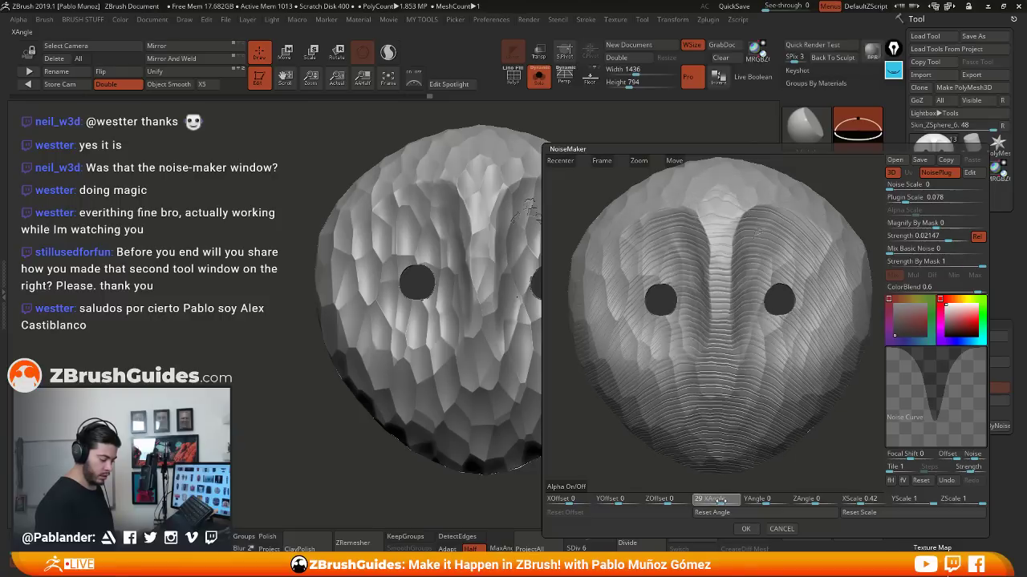
drag(721, 499, 714, 500)
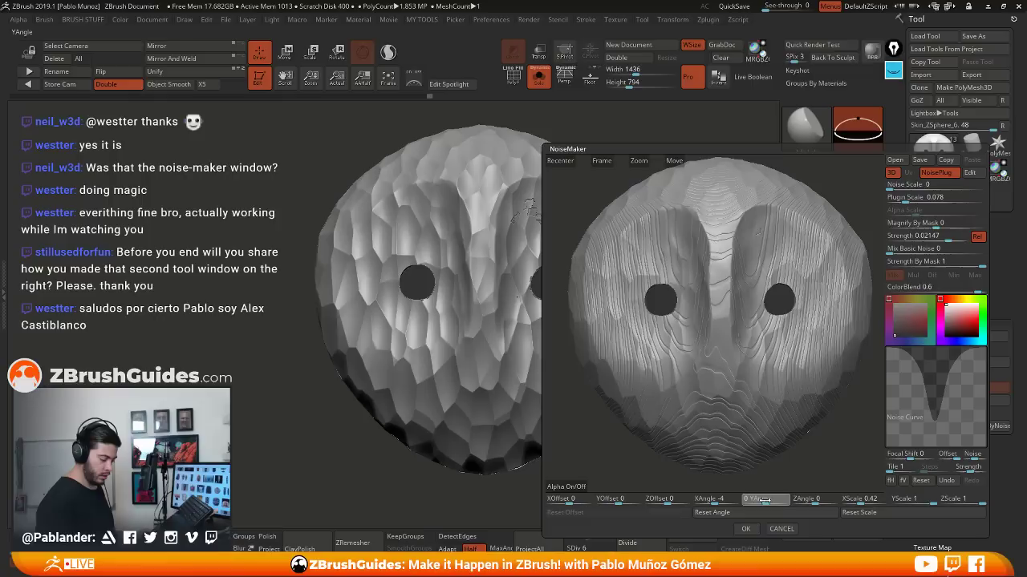
drag(812, 500, 814, 500)
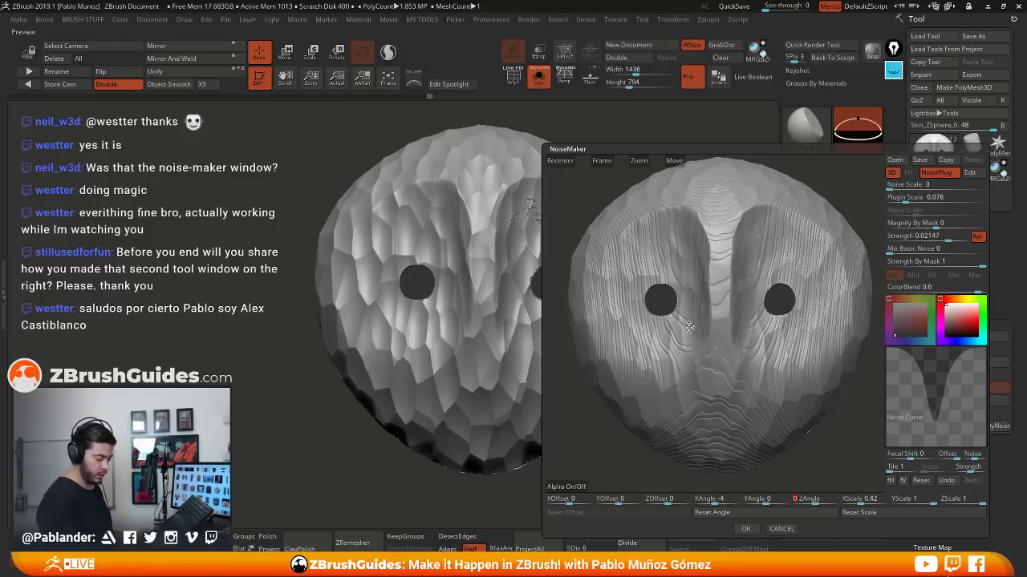
drag(667, 501, 716, 503)
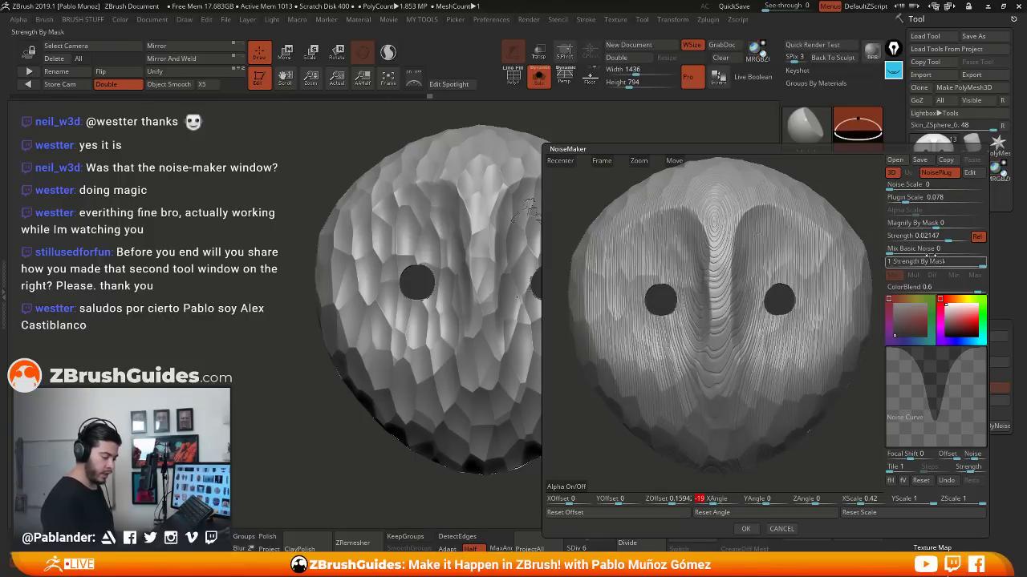
click(915, 197)
drag(905, 199, 909, 198)
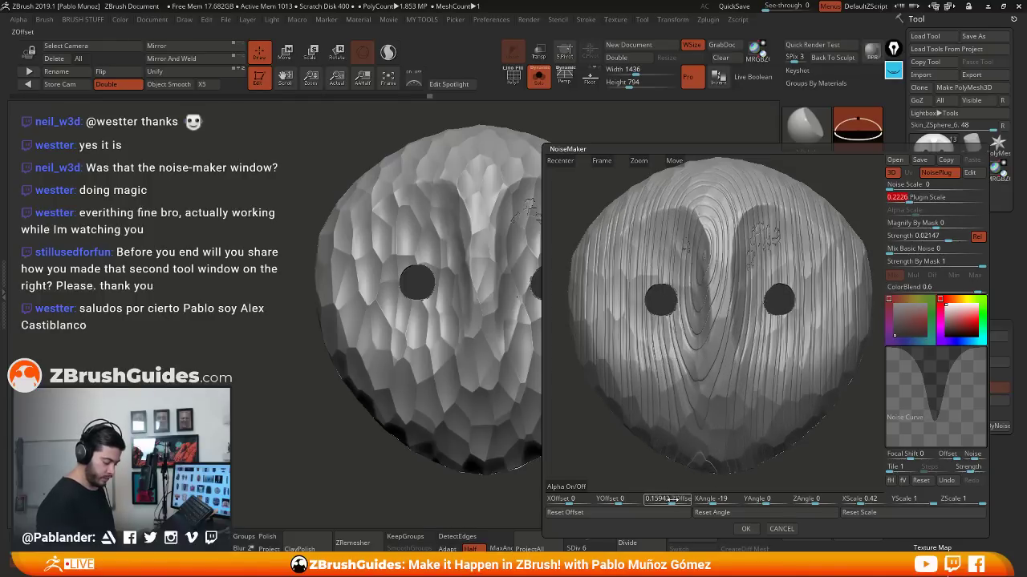
drag(671, 501, 571, 502)
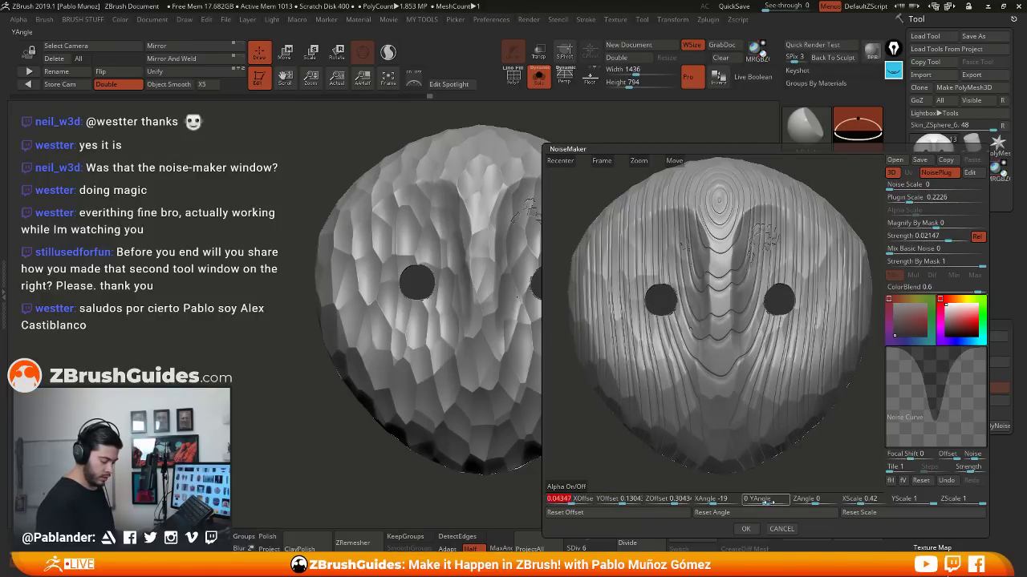
drag(762, 501, 673, 501)
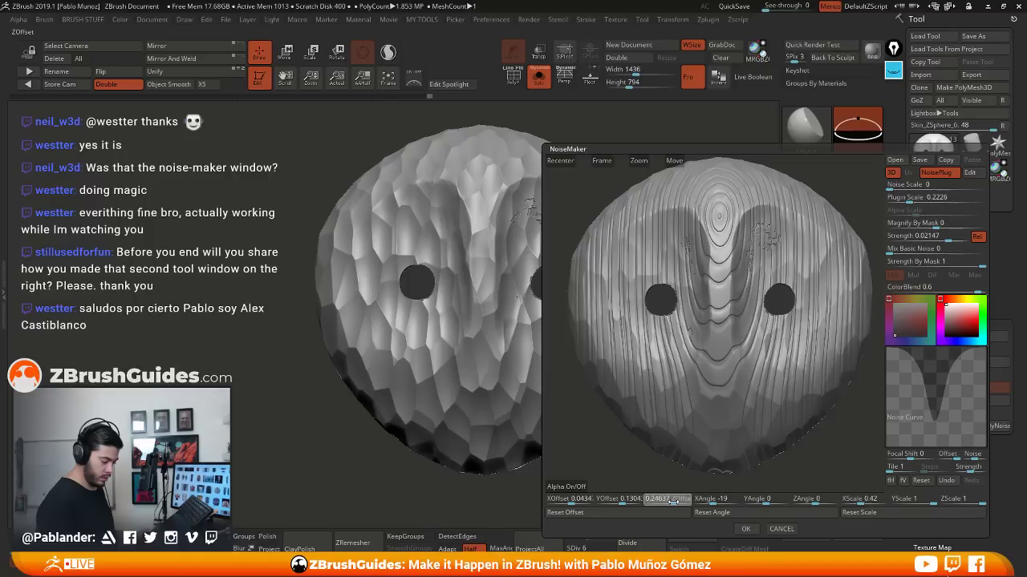
Set the wood noise's Plugin Scale to 0.14585, XAngle to -24, YAngle to -4, and XScale, YScale and ZScale to 0.82608, 0.8127 and 0.75918
click(926, 197)
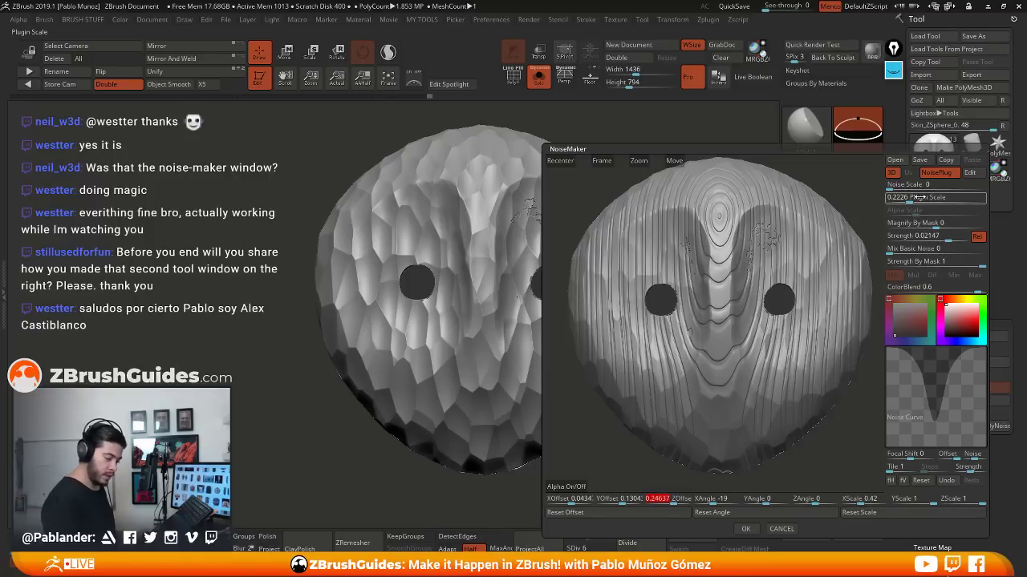
drag(915, 199, 908, 199)
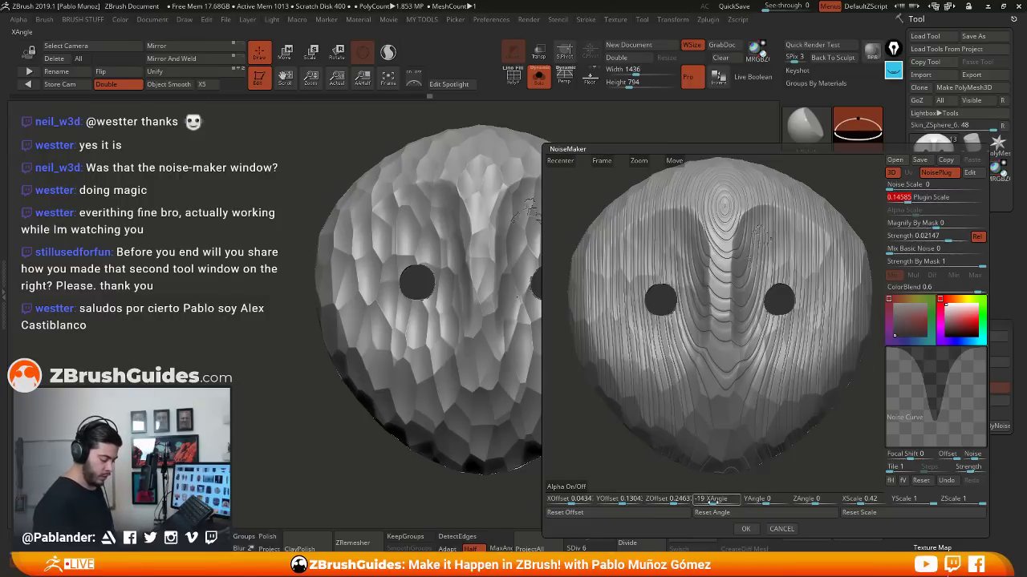
drag(713, 499, 715, 500)
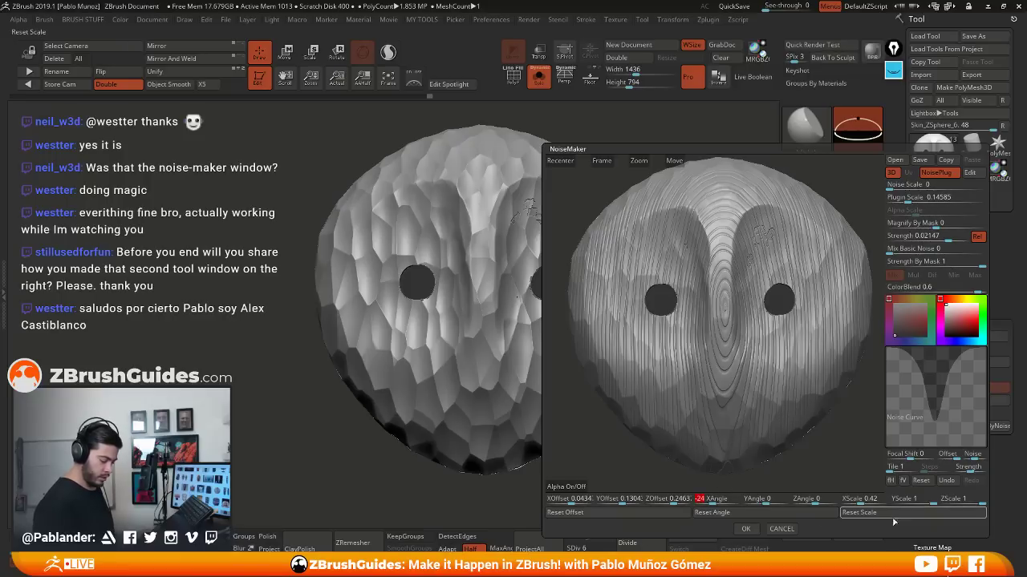
drag(863, 500, 877, 500)
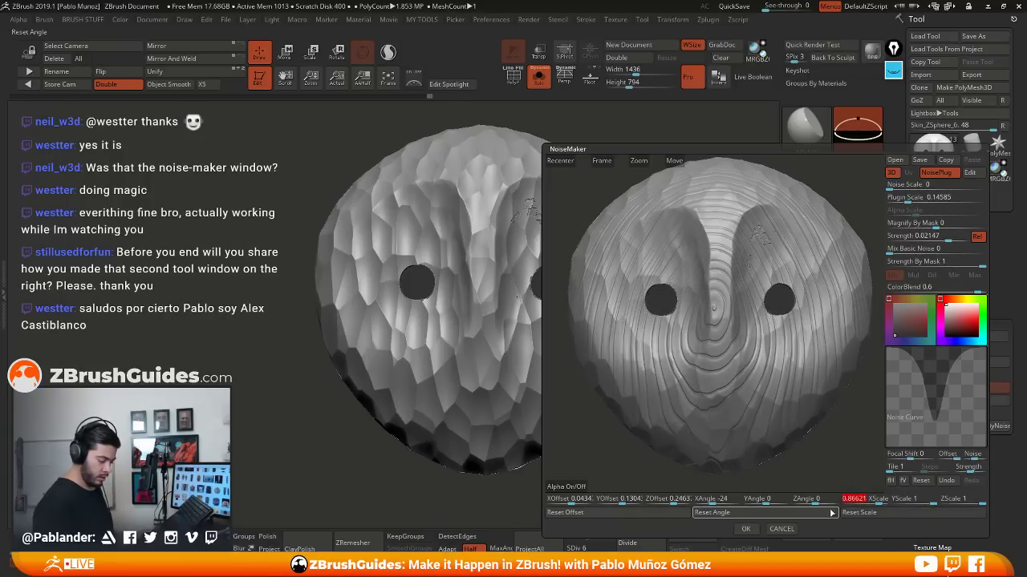
click(713, 512)
drag(716, 499, 712, 499)
drag(883, 499, 972, 499)
drag(710, 499, 761, 499)
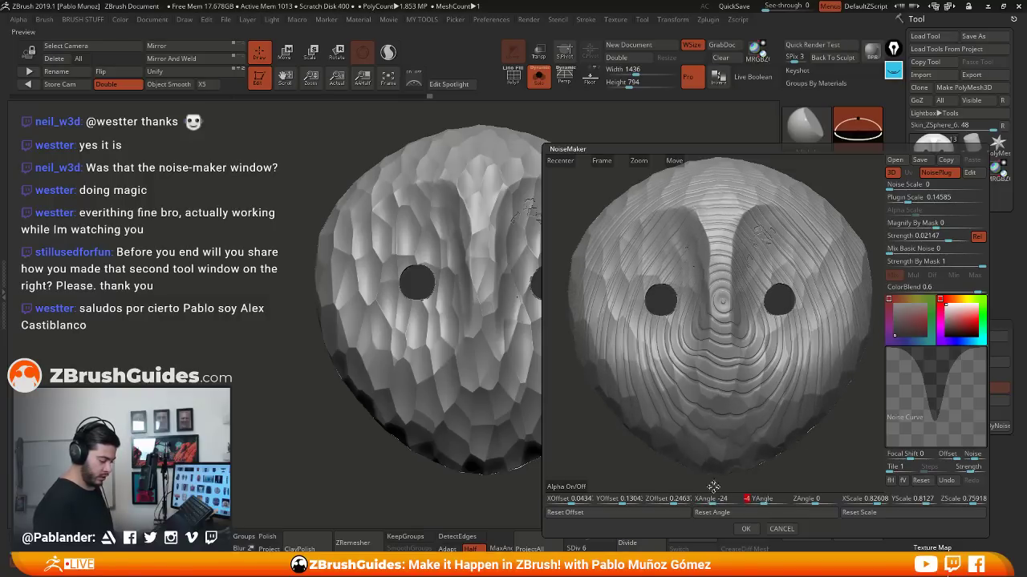
Set ZOffset to 0.3333, make the noise curve's dip shallower, set Plugin Scale to 0.1941 and accept the wood noise
drag(678, 499, 666, 500)
drag(672, 500, 621, 501)
drag(918, 369, 934, 388)
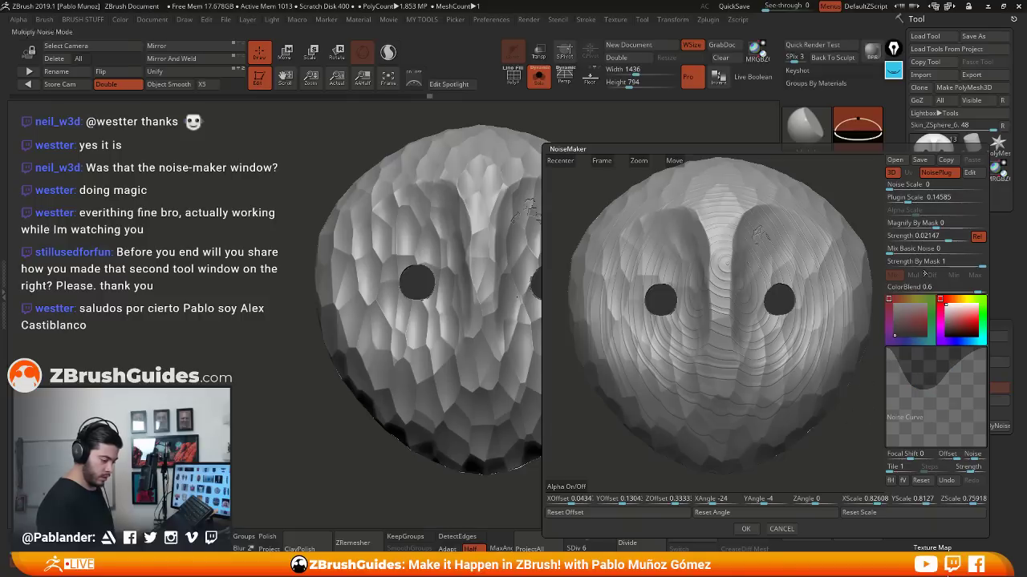
drag(908, 199, 913, 194)
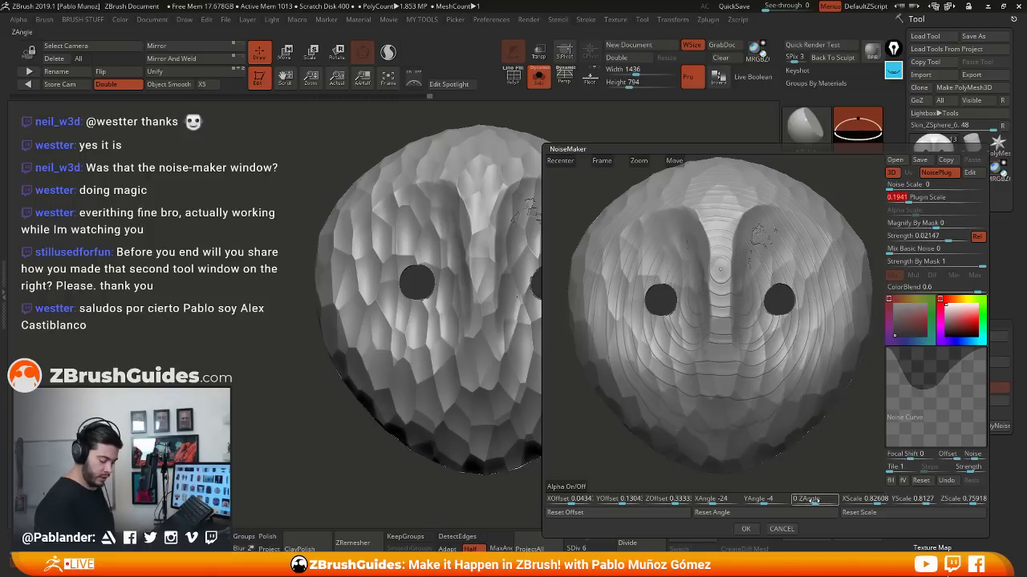
click(745, 528)
Mask the mesh by surface smoothness with Range 10 and Falloff 100 so the facet edges are masked
mouse_move(646, 426)
mouse_down()
mouse_move(671, 378)
mouse_move(641, 337)
mouse_move(664, 304)
mouse_move(621, 297)
mouse_up()
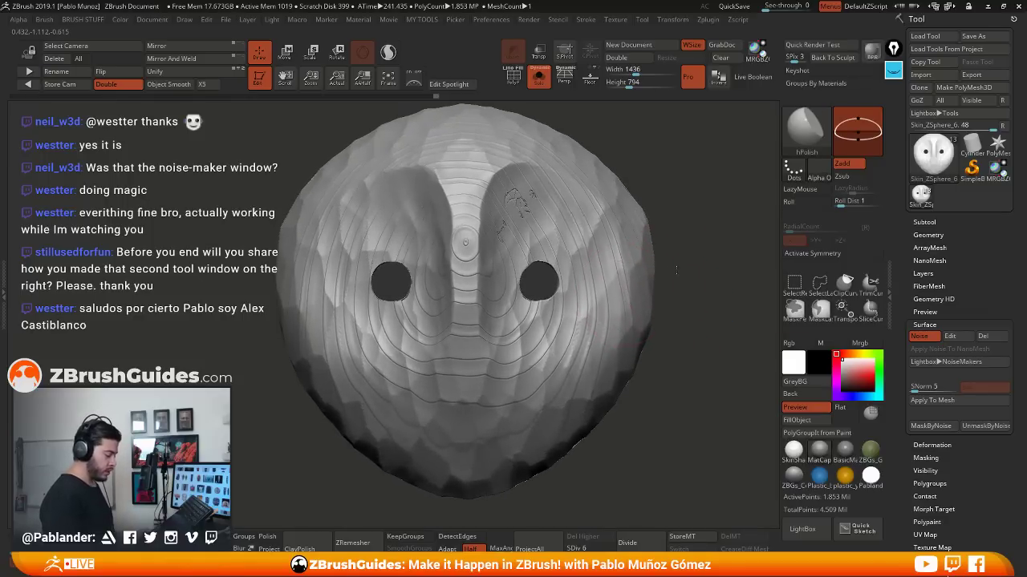
drag(666, 269, 686, 262)
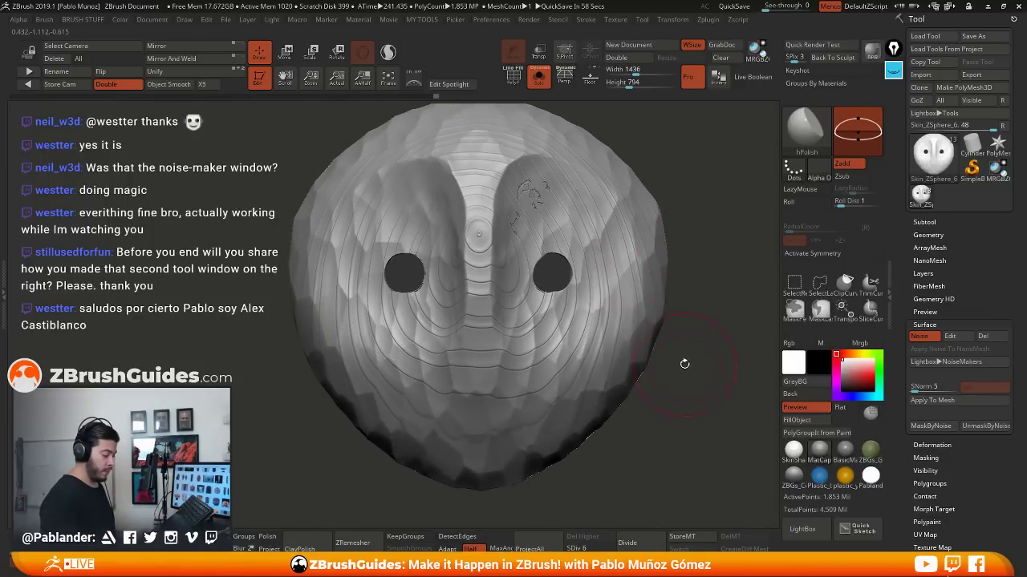
drag(697, 374, 670, 334)
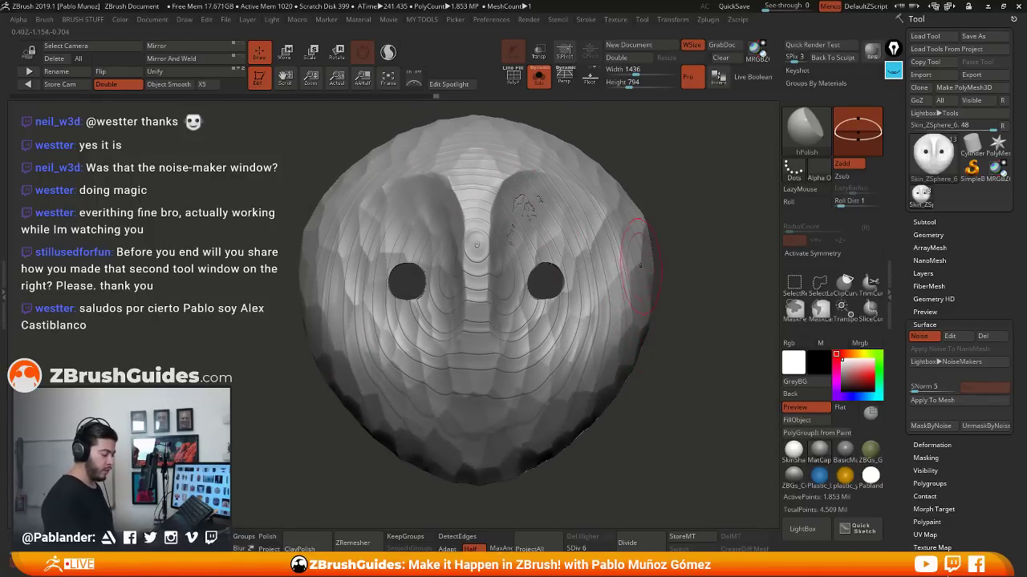
mouse_move(686, 311)
mouse_down()
mouse_move(691, 336)
mouse_move(690, 315)
mouse_up()
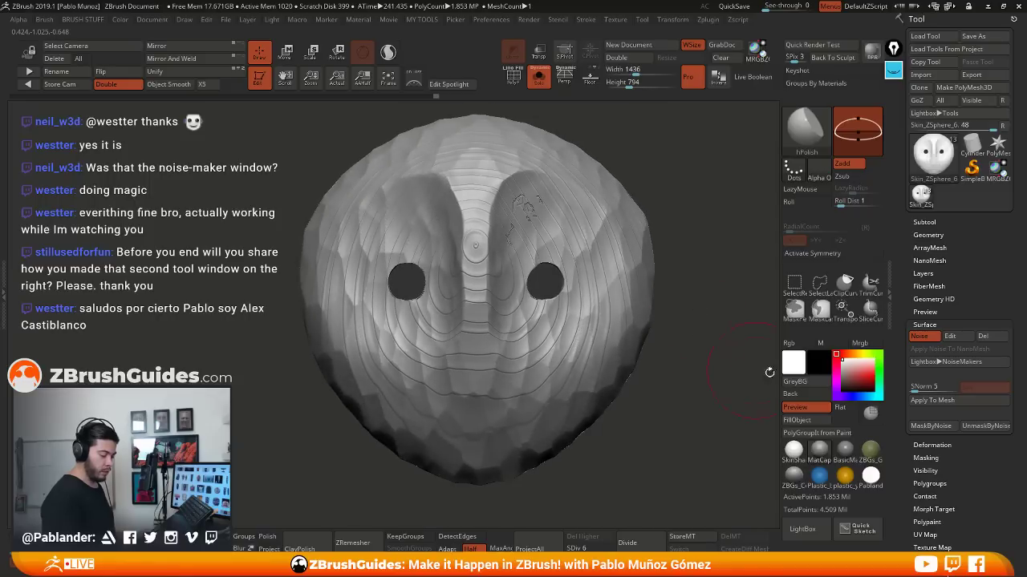
drag(958, 452, 955, 363)
scroll(954, 363, up, 1)
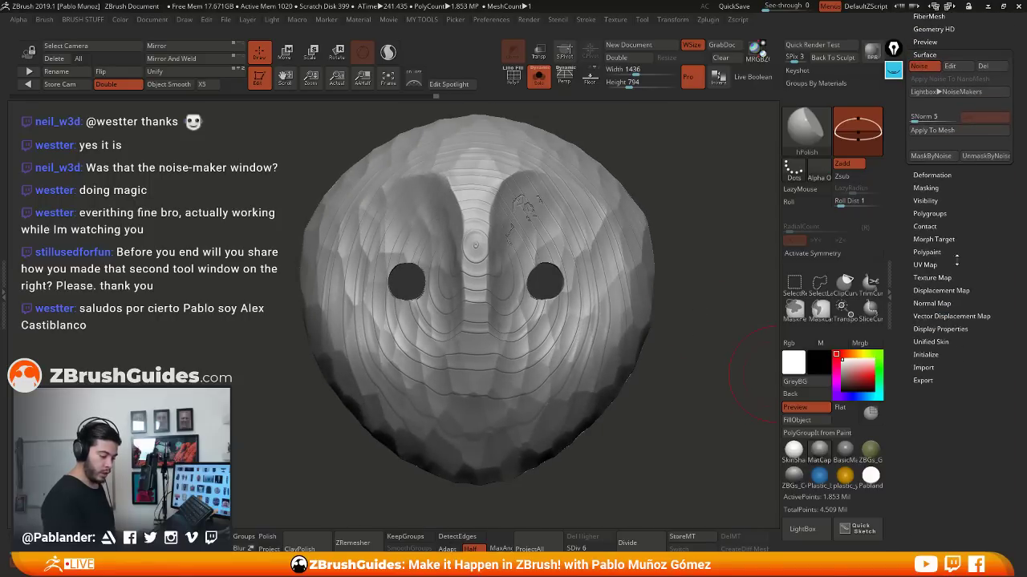
click(926, 188)
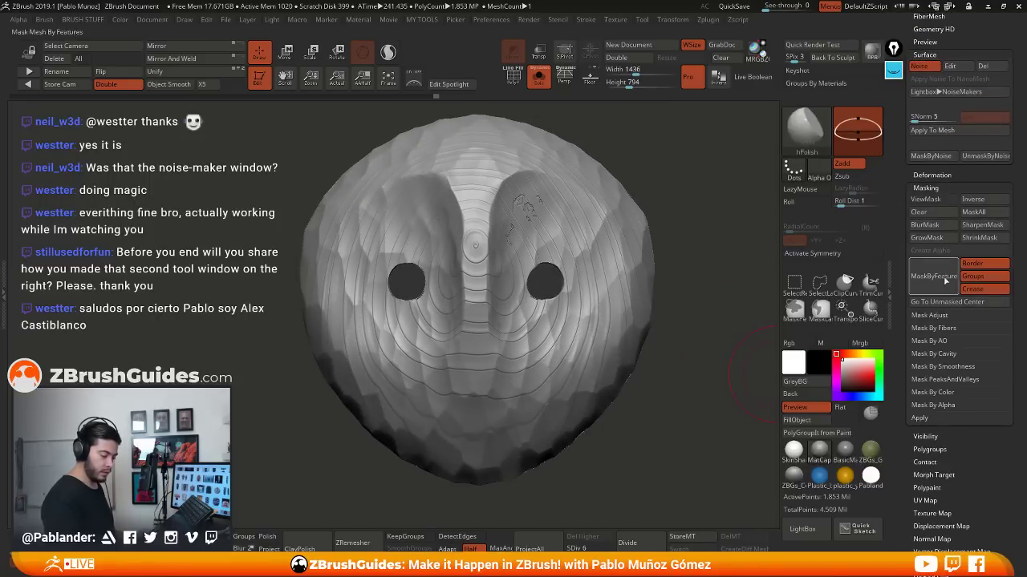
click(975, 368)
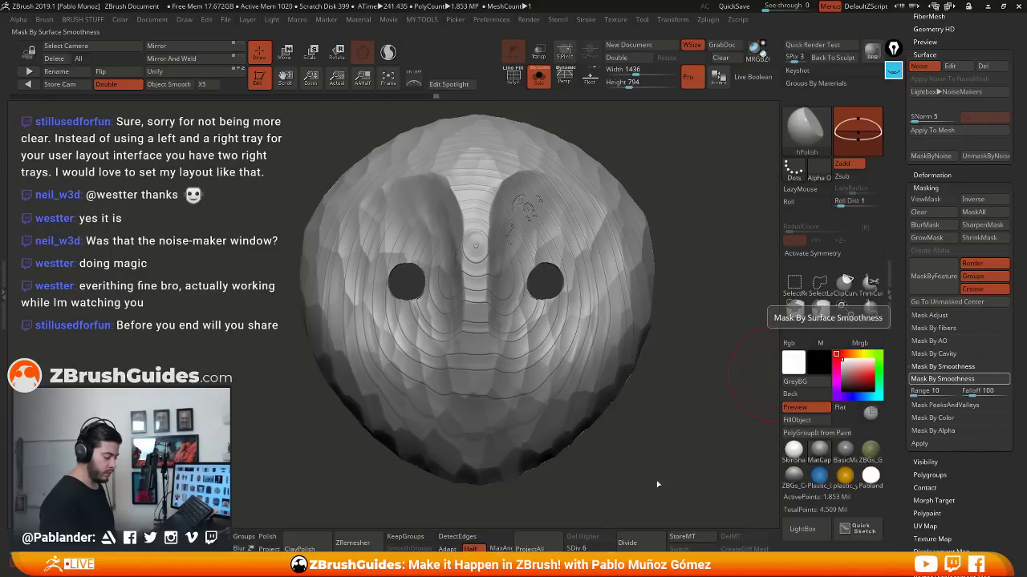
drag(646, 417, 510, 387)
drag(683, 260, 690, 292)
drag(674, 330, 667, 341)
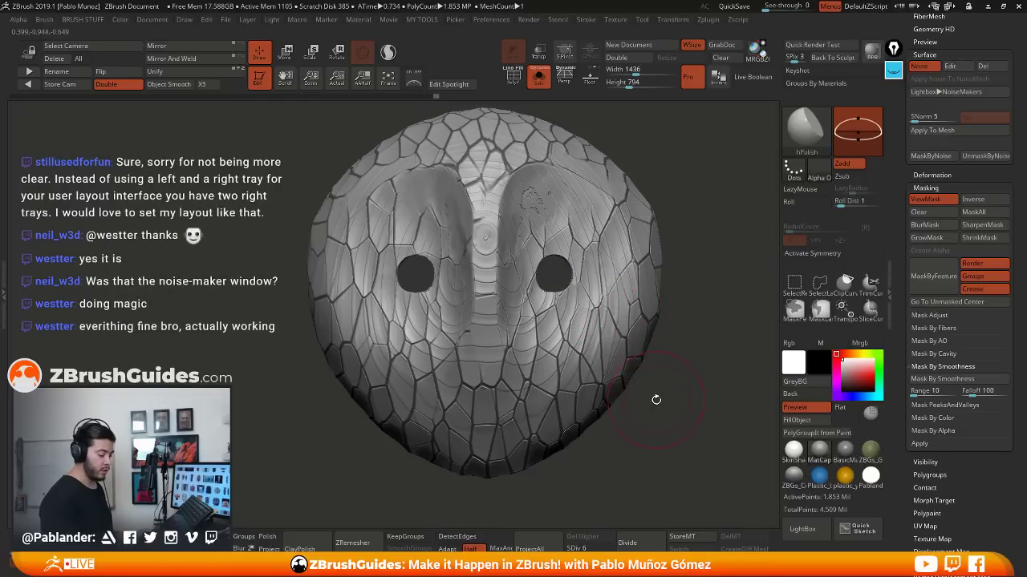
drag(638, 446, 646, 425)
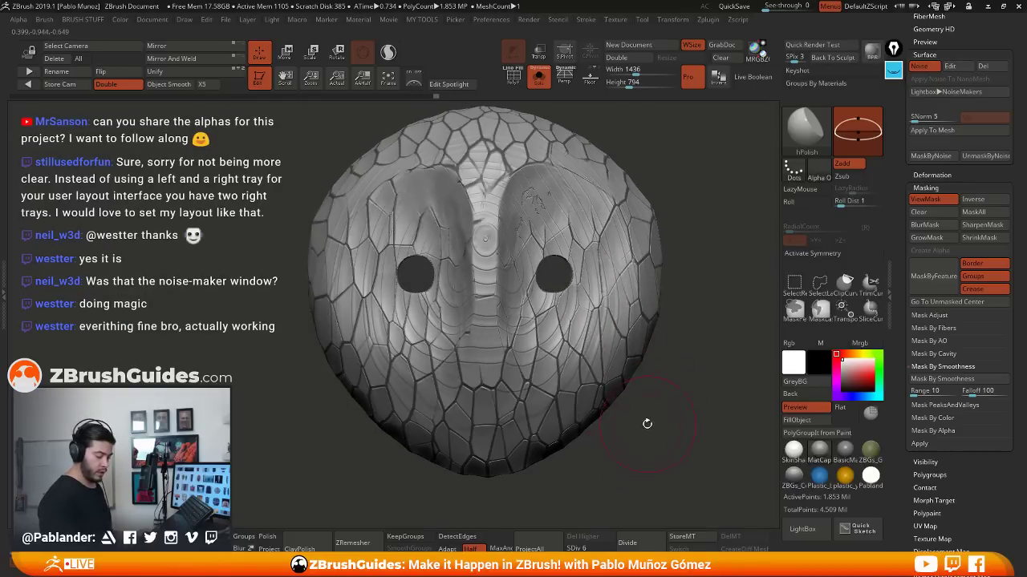
Blur and grow the smoothness mask along the facet edges
click(934, 227)
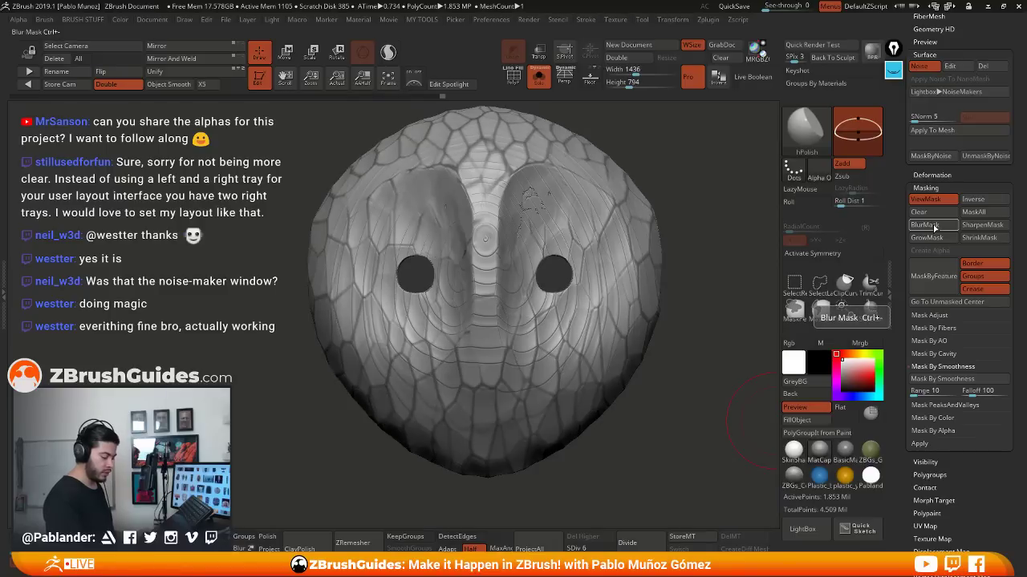
click(930, 238)
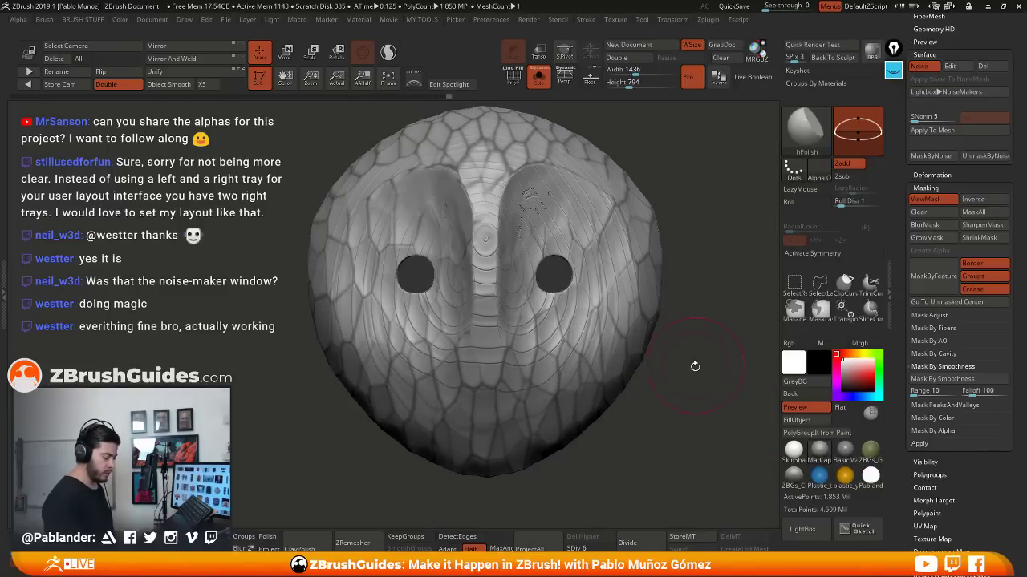
drag(694, 362, 691, 396)
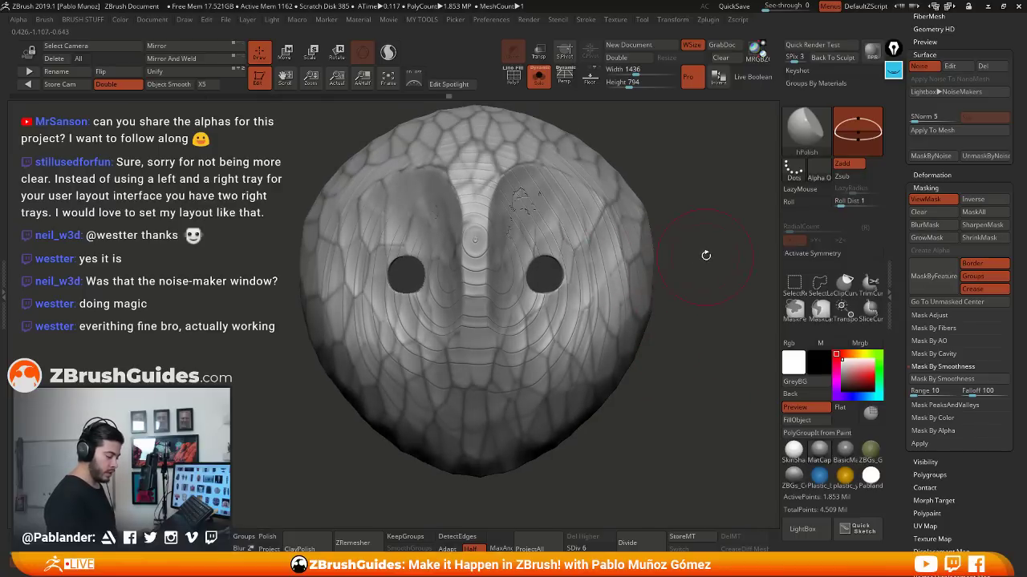
Isolate the mask mesh's inner surface polygroup, mask it completely, and show the whole mesh again
drag(706, 256, 637, 270)
drag(710, 278, 602, 302)
alt+right_drag(662, 264, 706, 249)
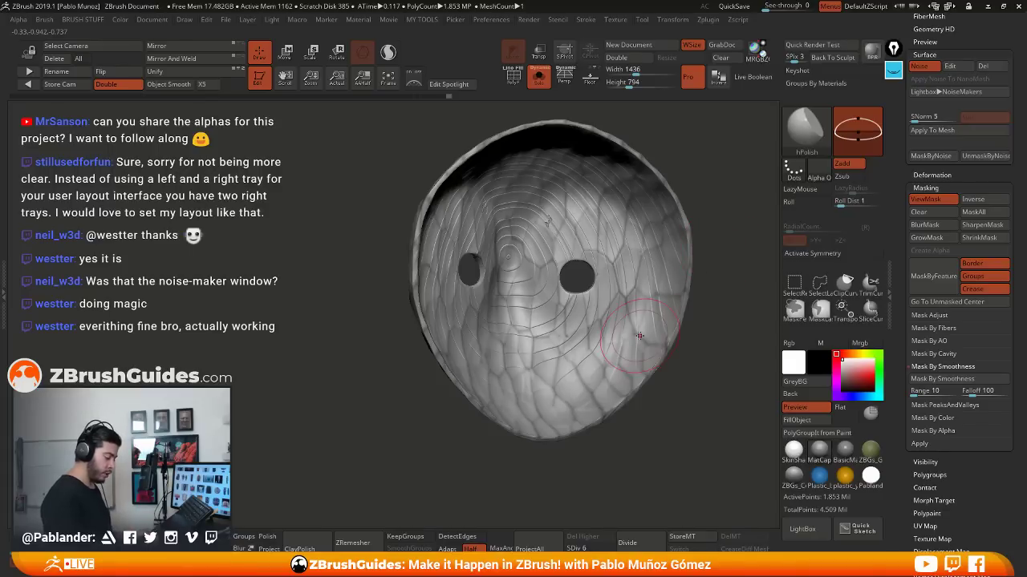
key(ctrl+shift)
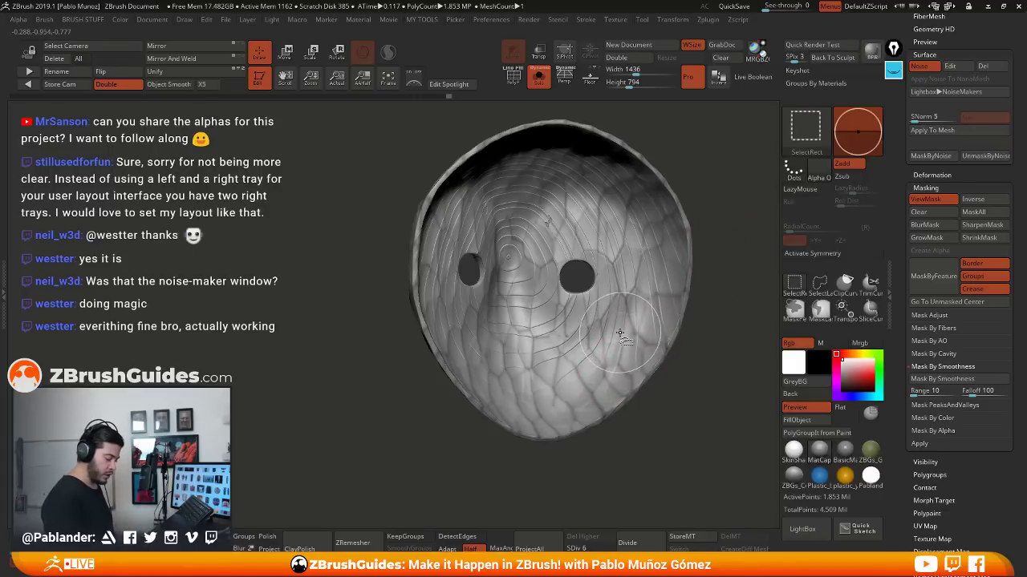
ctrl+shift+click(616, 356)
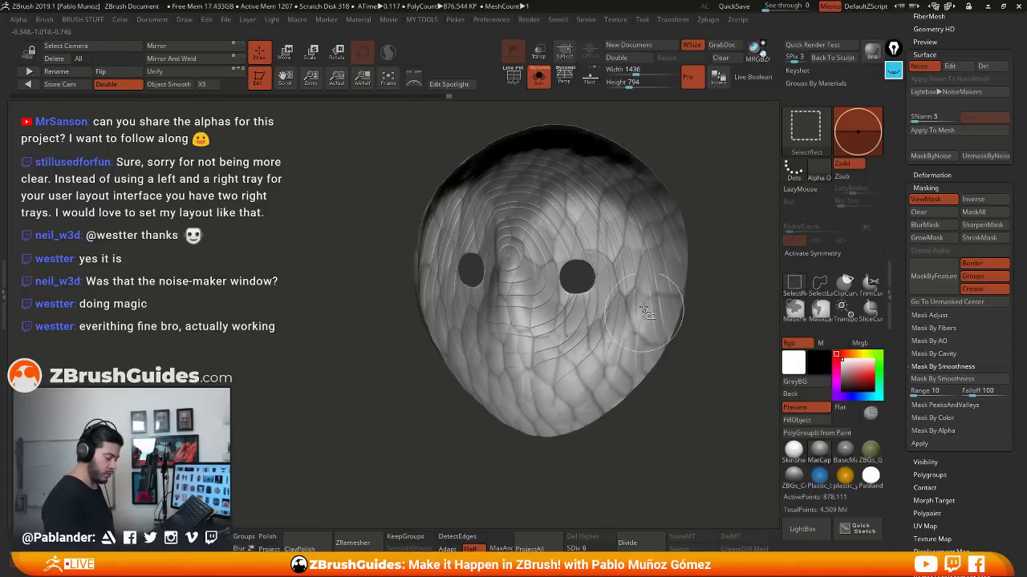
ctrl+click(669, 410)
key(ctrl+h)
key(ctrl+h)
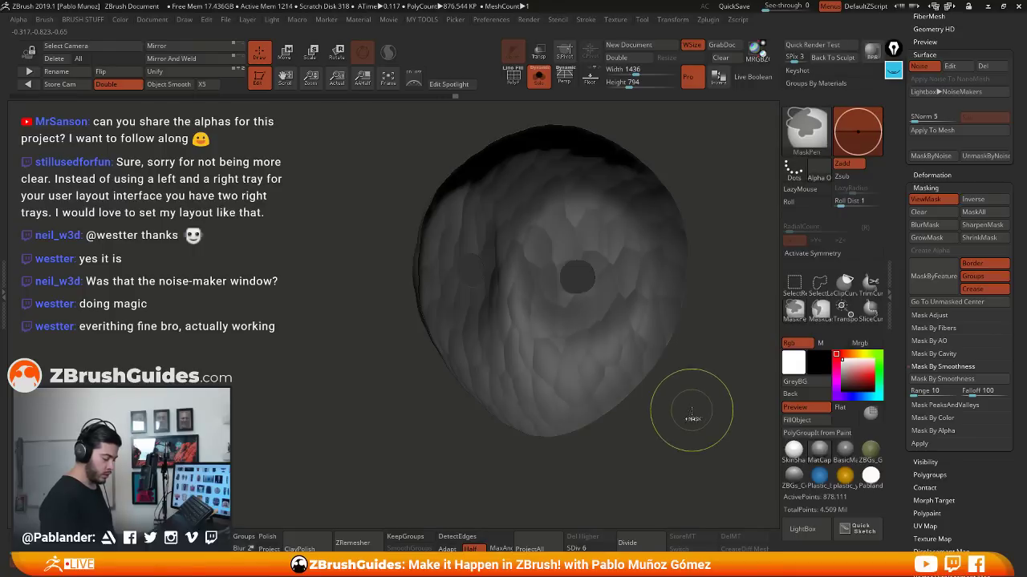
ctrl+click(681, 365)
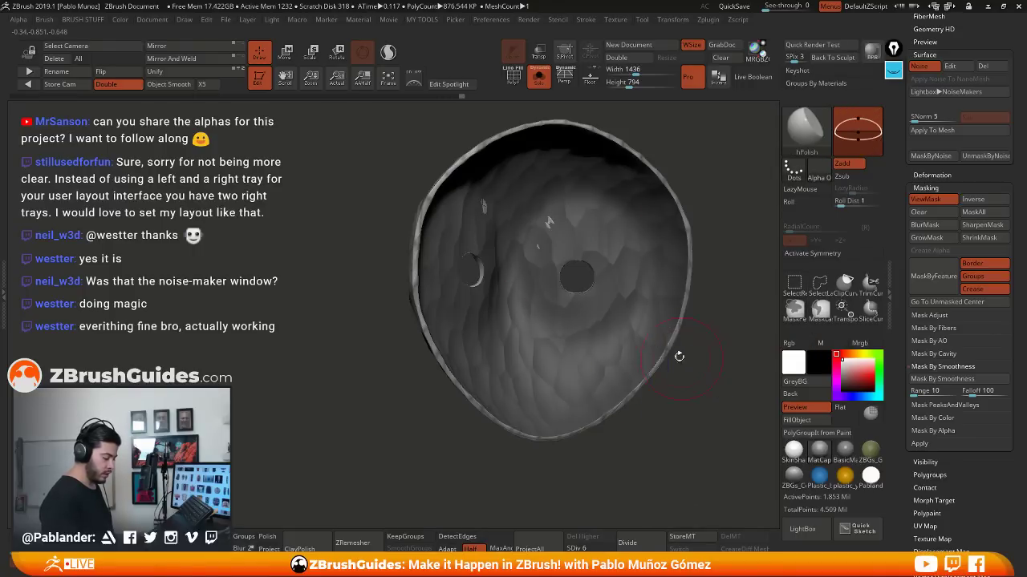
Apply the wood-grain surface noise to the mesh
drag(679, 356, 495, 341)
drag(433, 249, 491, 228)
shift+drag(653, 181, 663, 183)
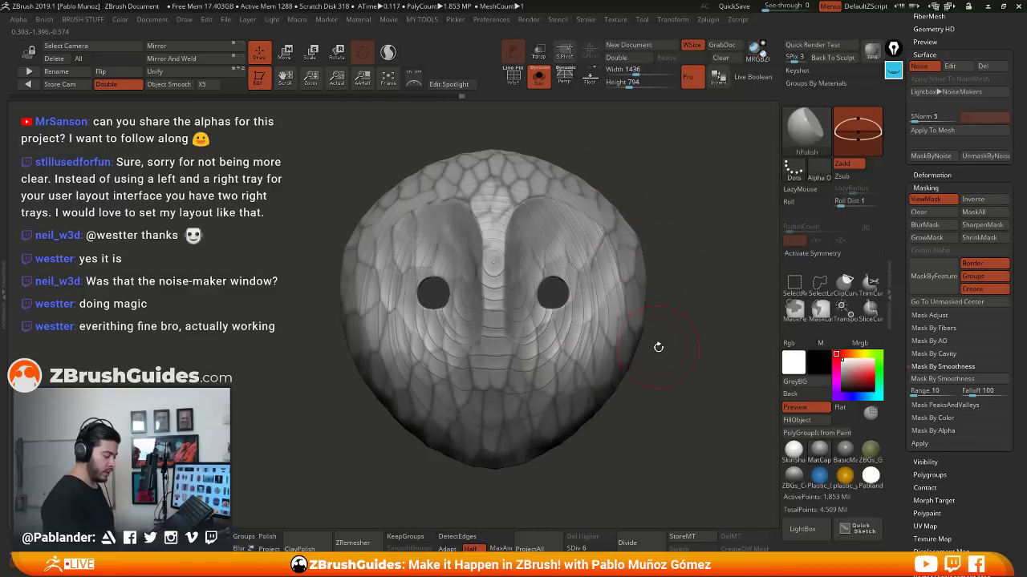
drag(657, 348, 673, 342)
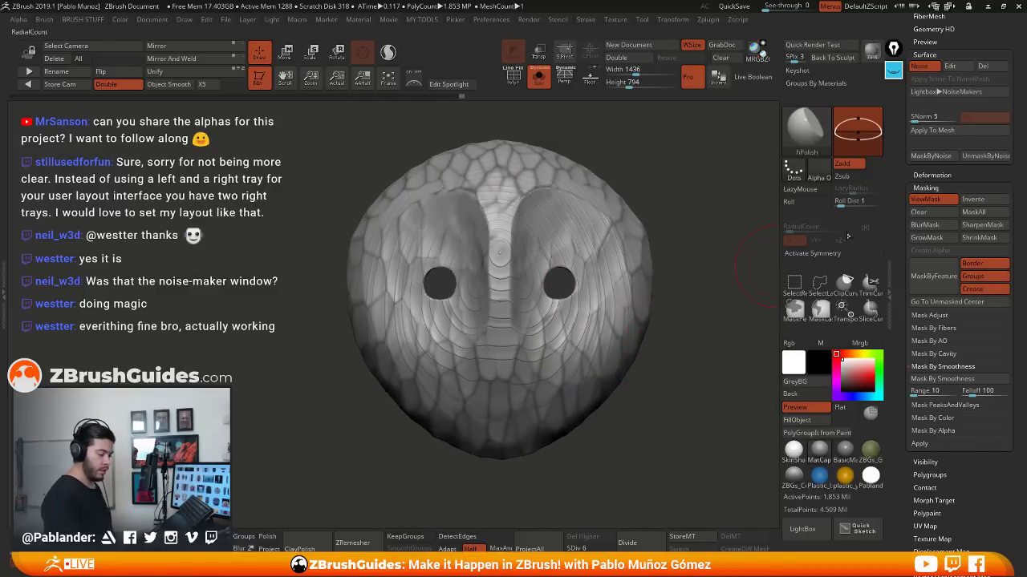
scroll(900, 200, up, 3)
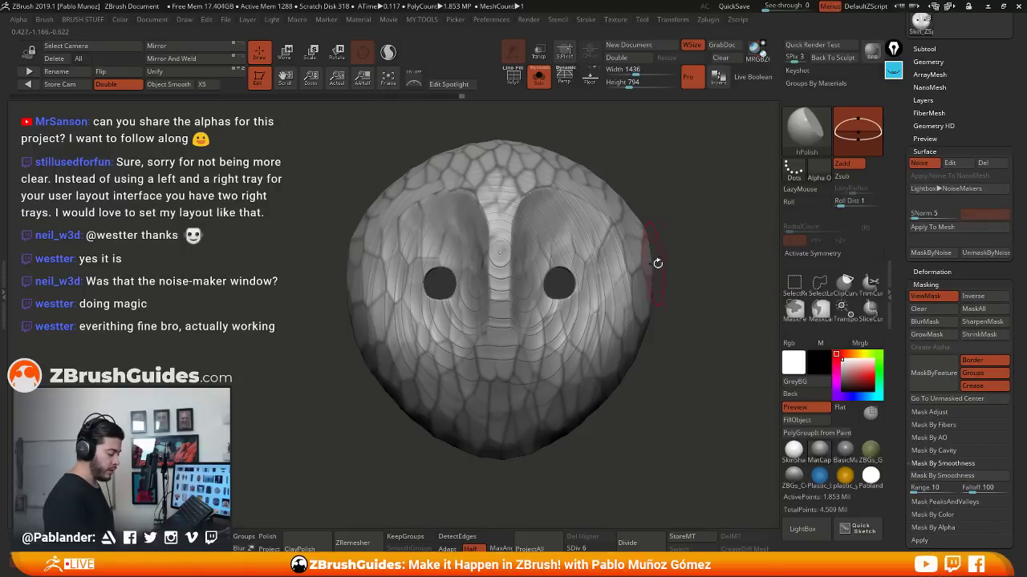
drag(681, 251, 689, 253)
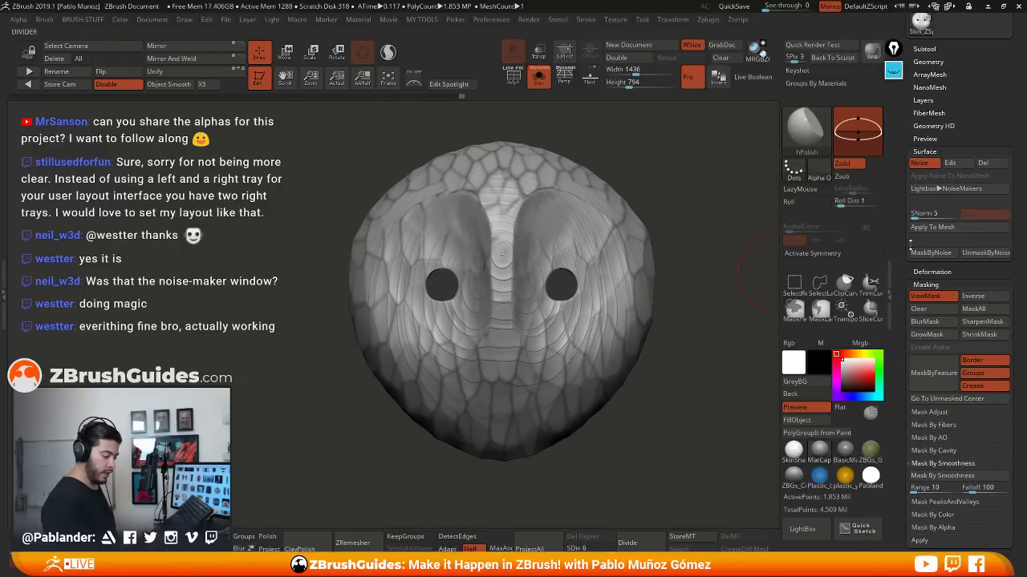
scroll(909, 289, down, 5)
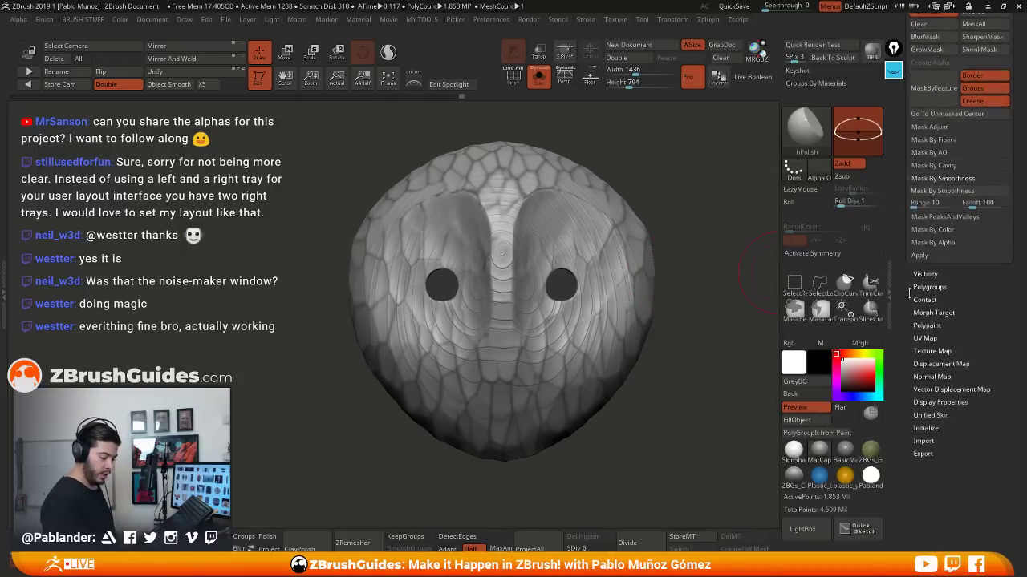
scroll(910, 294, down, 2)
scroll(961, 163, up, 10)
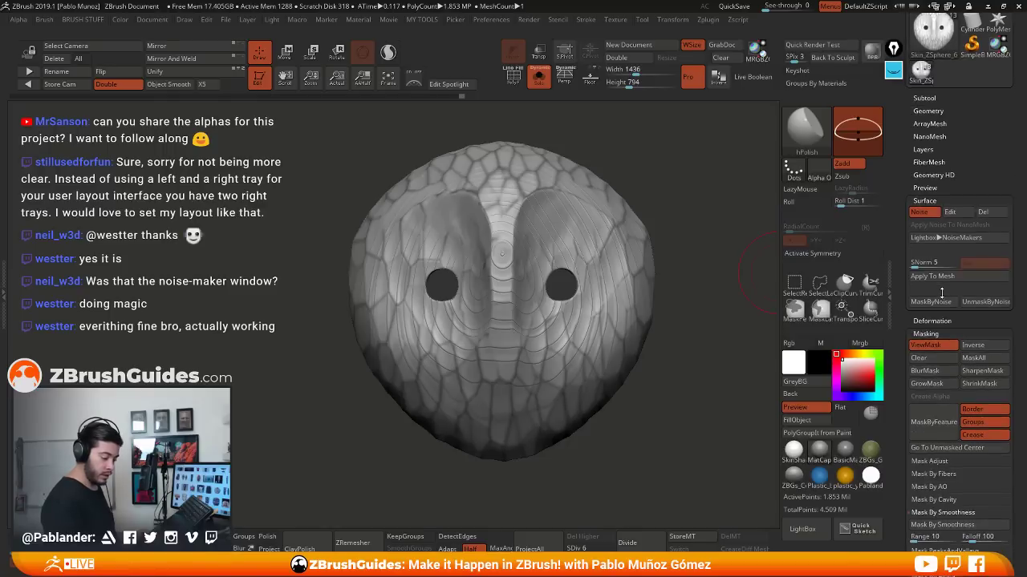
click(923, 231)
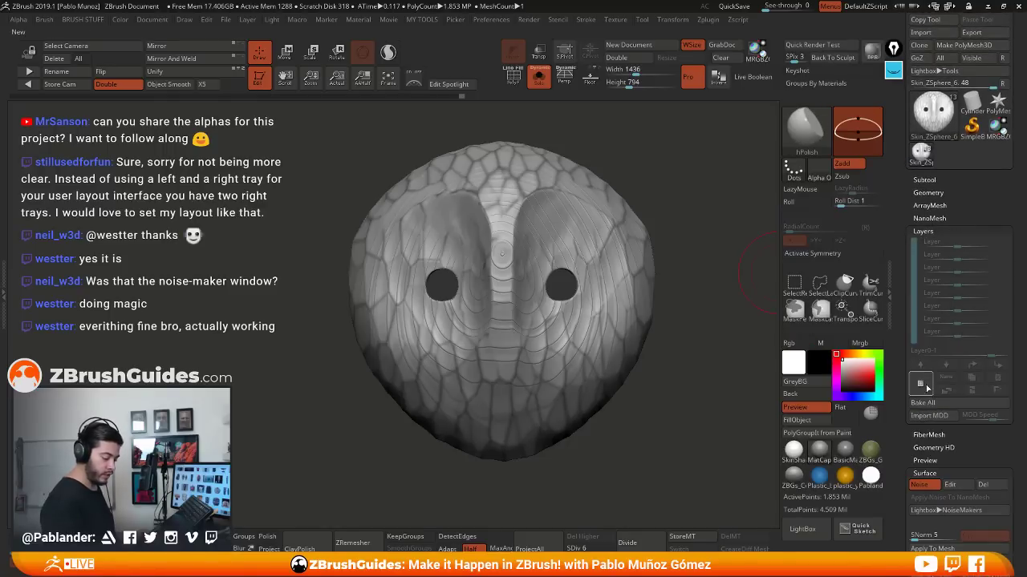
click(947, 233)
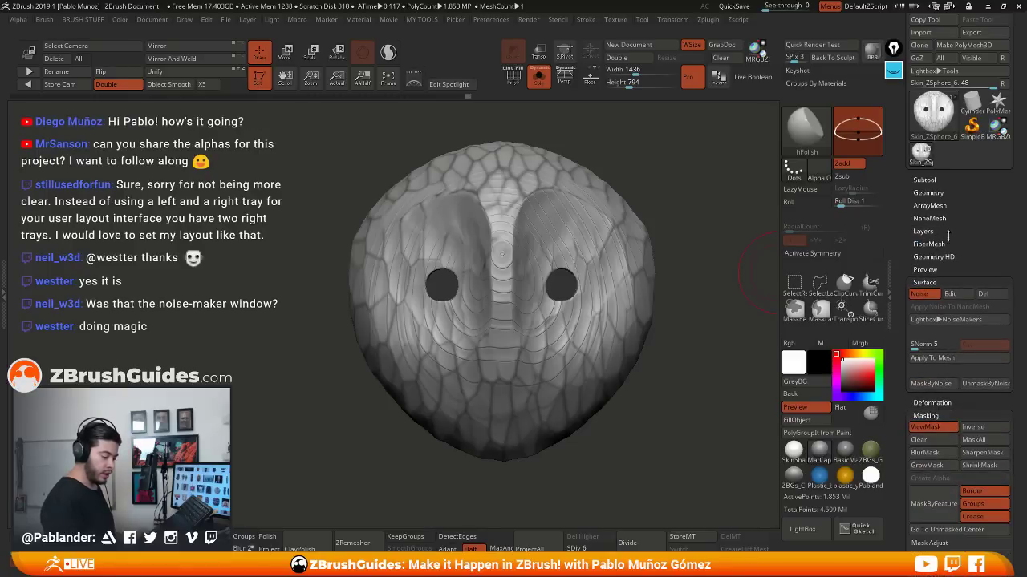
scroll(936, 228, down, 1)
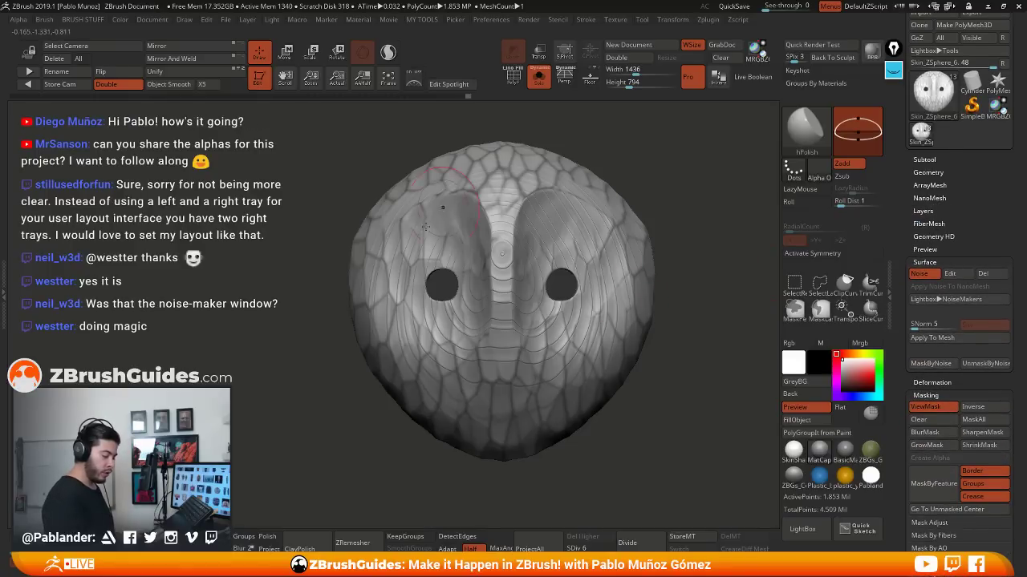
click(949, 339)
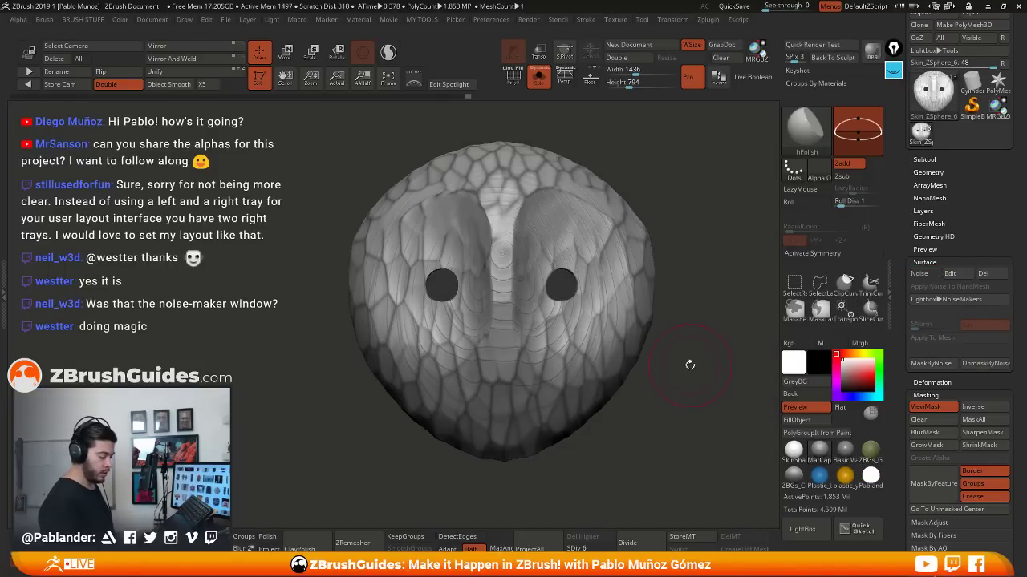
Hide the mask display and inspect the applied wood grain on the facets below the eyes up close
drag(689, 365, 688, 369)
ctrl+right_drag(597, 271, 605, 291)
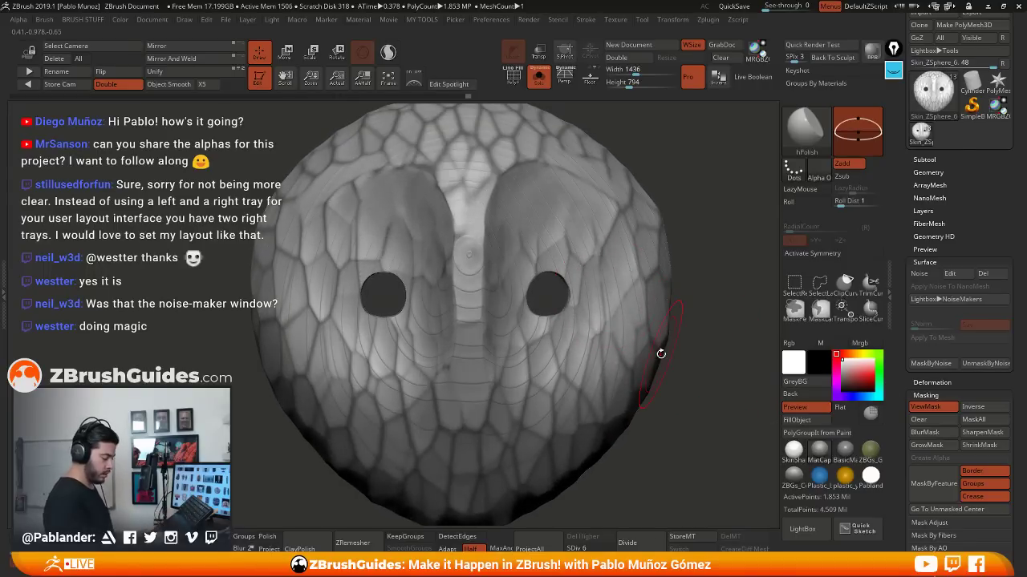
scroll(922, 405, down, 3)
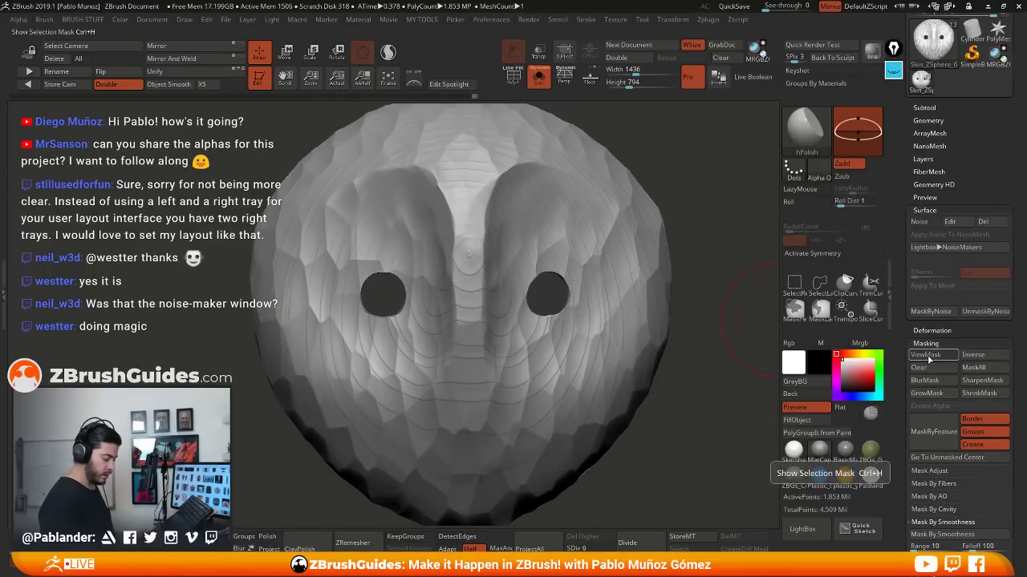
click(926, 354)
mouse_move(537, 330)
ctrl+right_down()
mouse_move(543, 414)
mouse_move(524, 298)
mouse_move(494, 300)
ctrl+right_up()
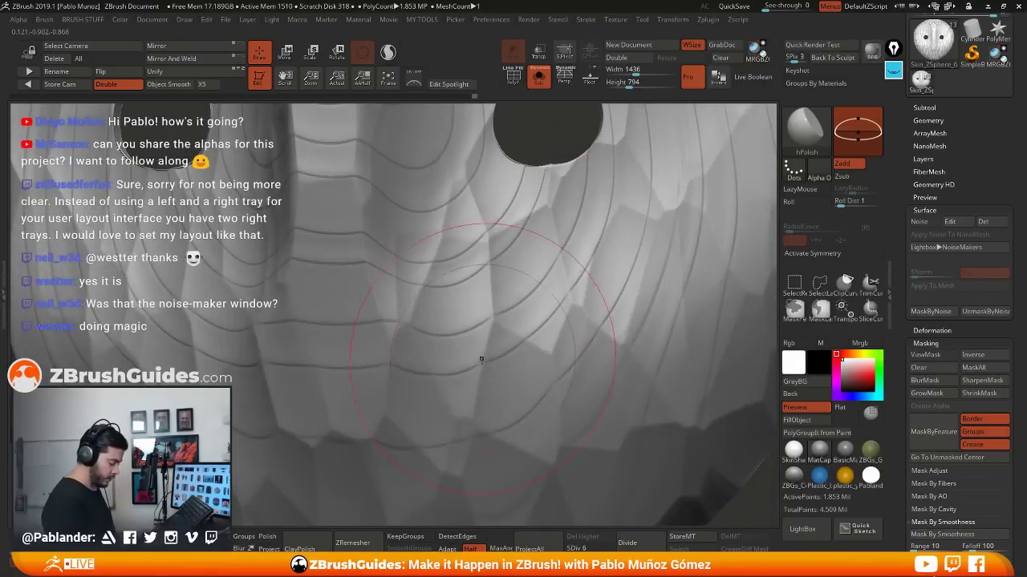
mouse_move(353, 258)
right_down()
mouse_move(606, 249)
mouse_move(595, 242)
mouse_move(493, 282)
mouse_move(512, 237)
mouse_move(540, 294)
mouse_move(553, 281)
mouse_move(658, 335)
mouse_move(631, 361)
right_up()
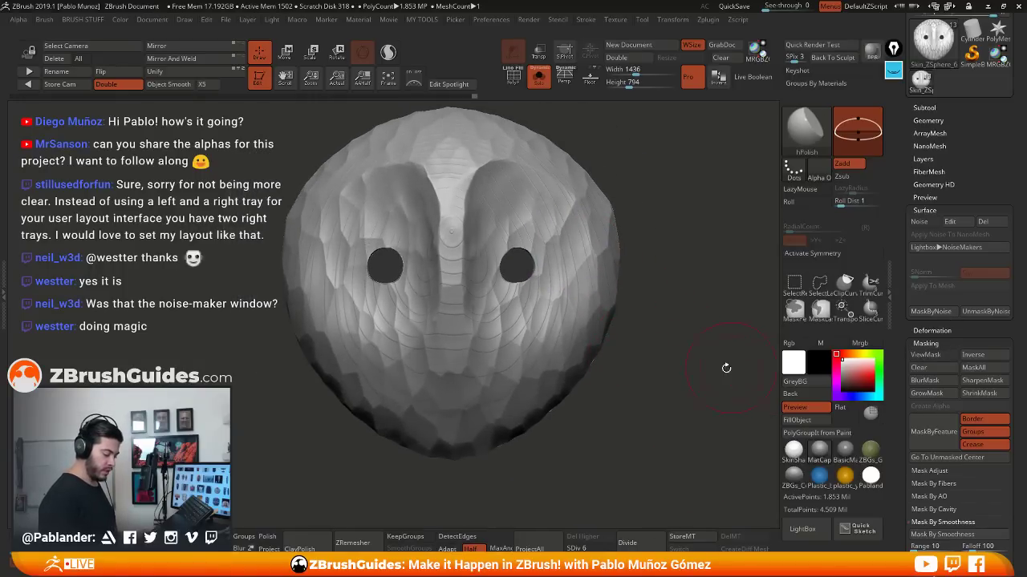
ctrl+right_drag(726, 368, 640, 321)
Show the mask display again and invert the mask so that only the facet edges stay editable
click(933, 355)
drag(640, 323, 653, 320)
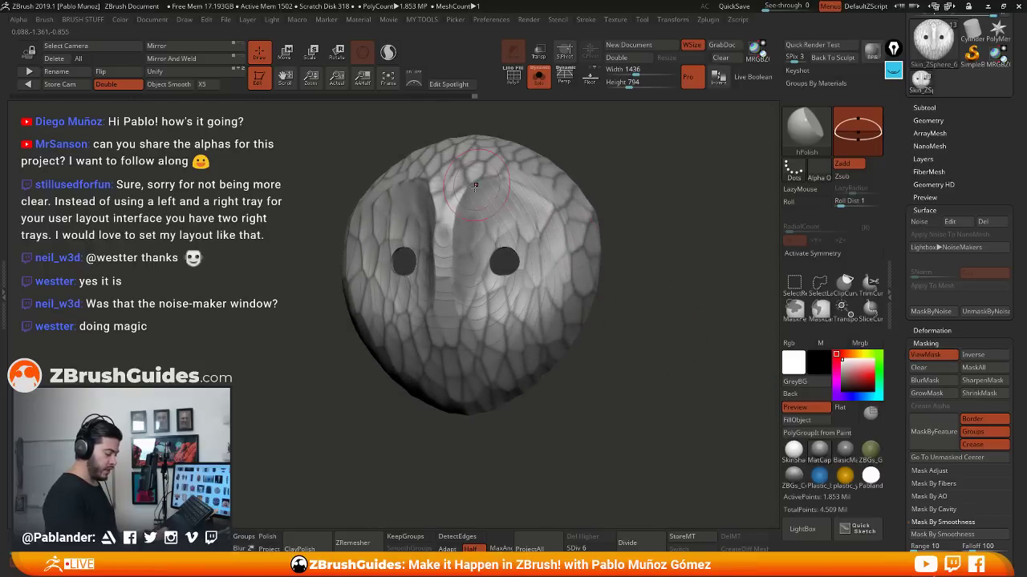
drag(625, 243, 661, 265)
right_drag(661, 264, 655, 328)
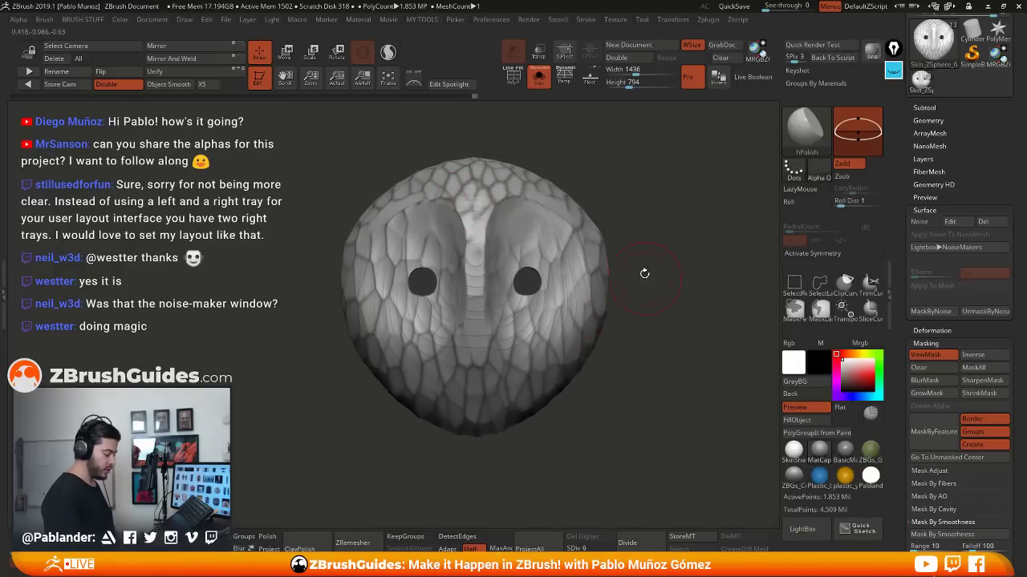
ctrl+click(666, 233)
drag(653, 309, 624, 320)
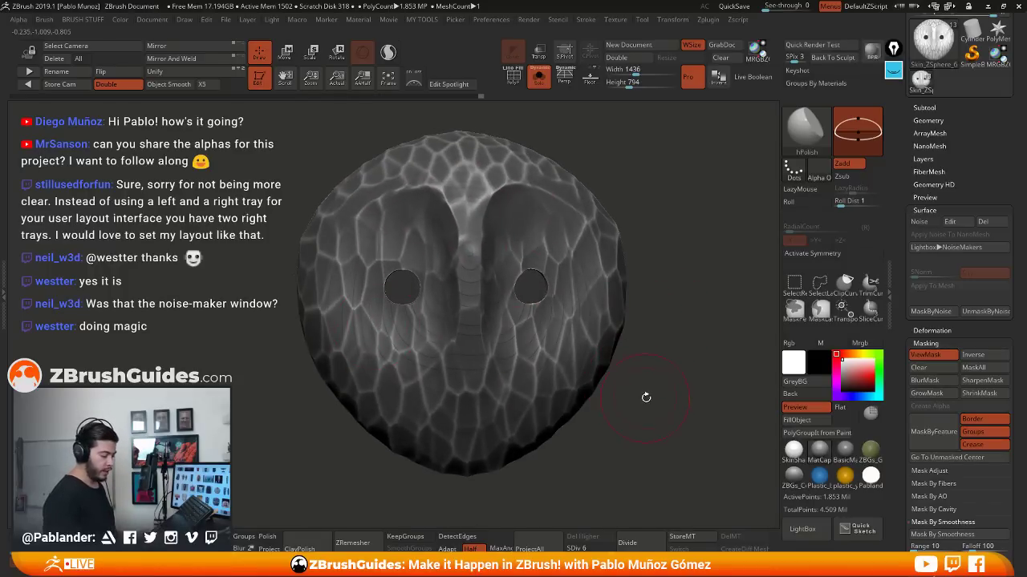
right_drag(646, 397, 657, 389)
right_drag(583, 295, 681, 267)
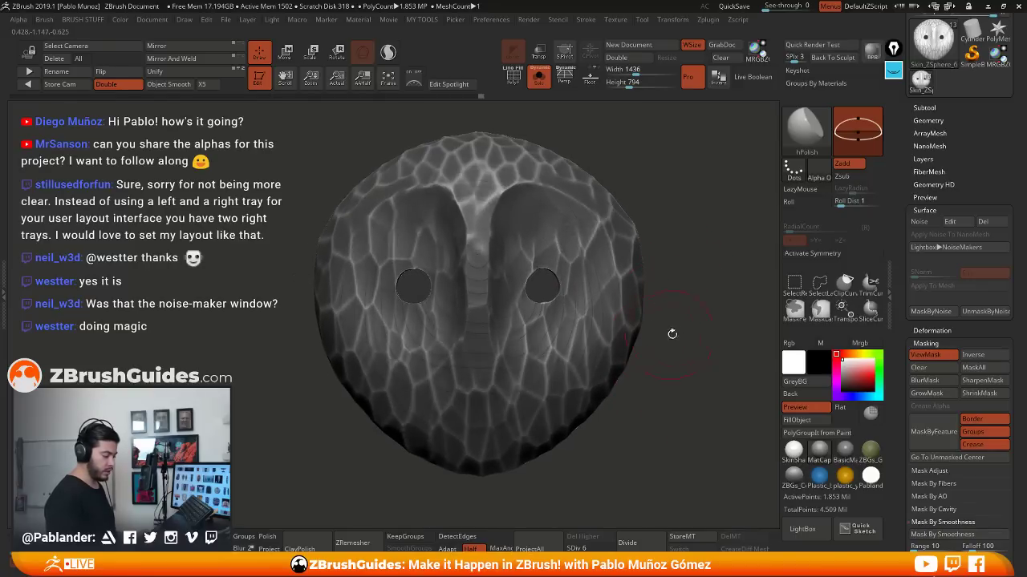
right_drag(674, 386, 743, 405)
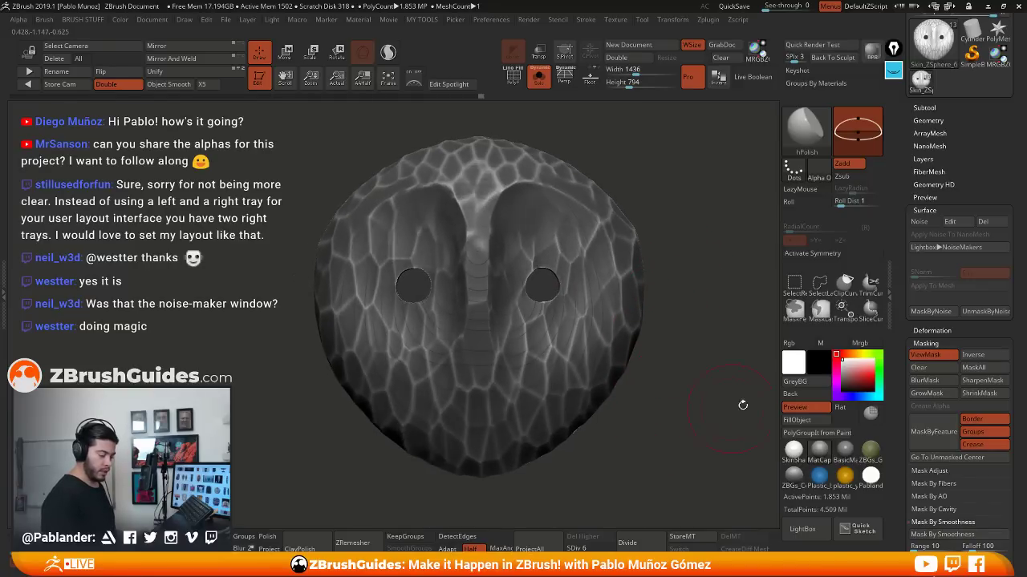
Switch to the Move brush, isolate and fully mask the inner surface, and show the whole mesh again
click(934, 356)
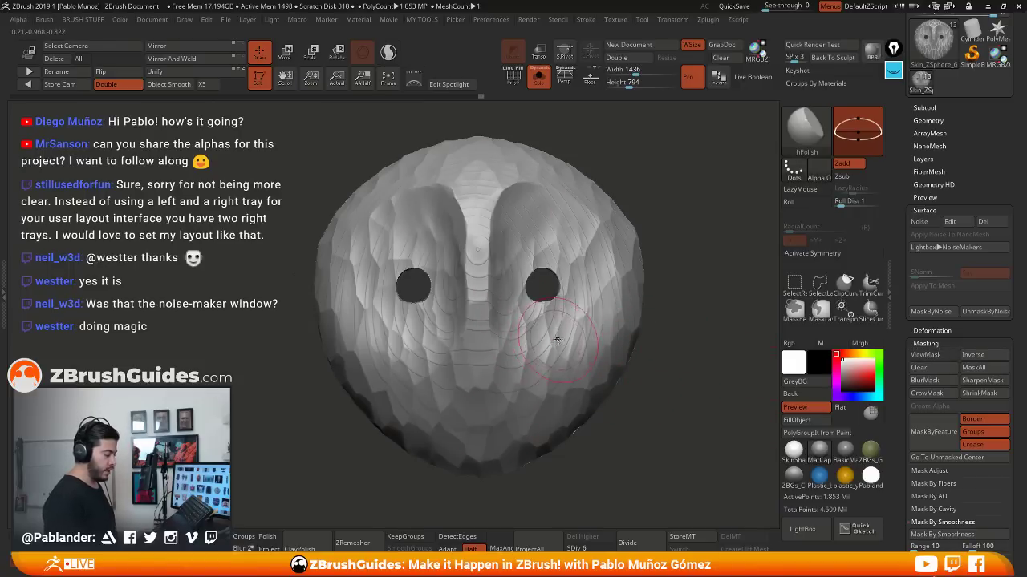
key(b)
click(632, 84)
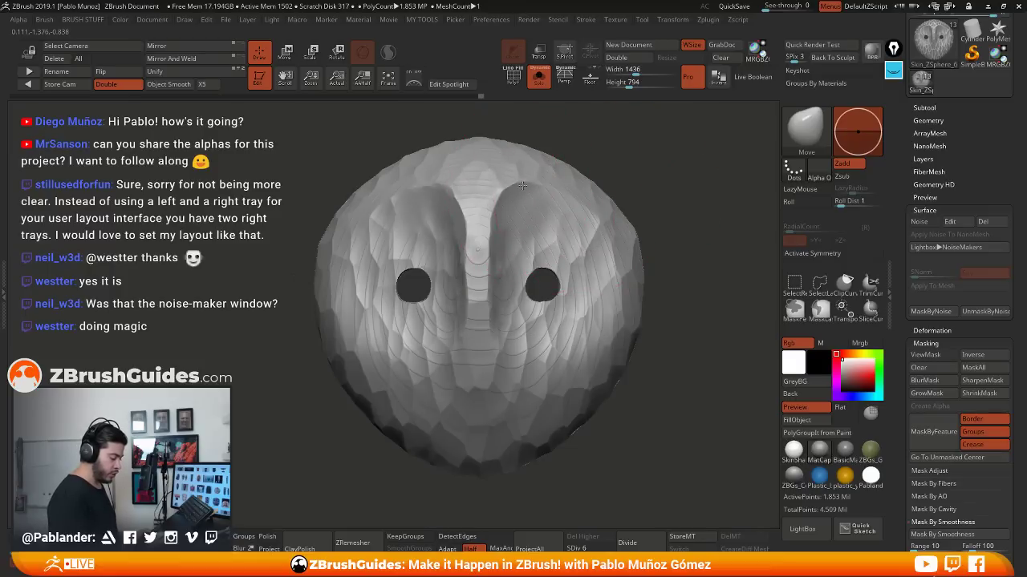
right_drag(571, 213, 614, 221)
click(929, 354)
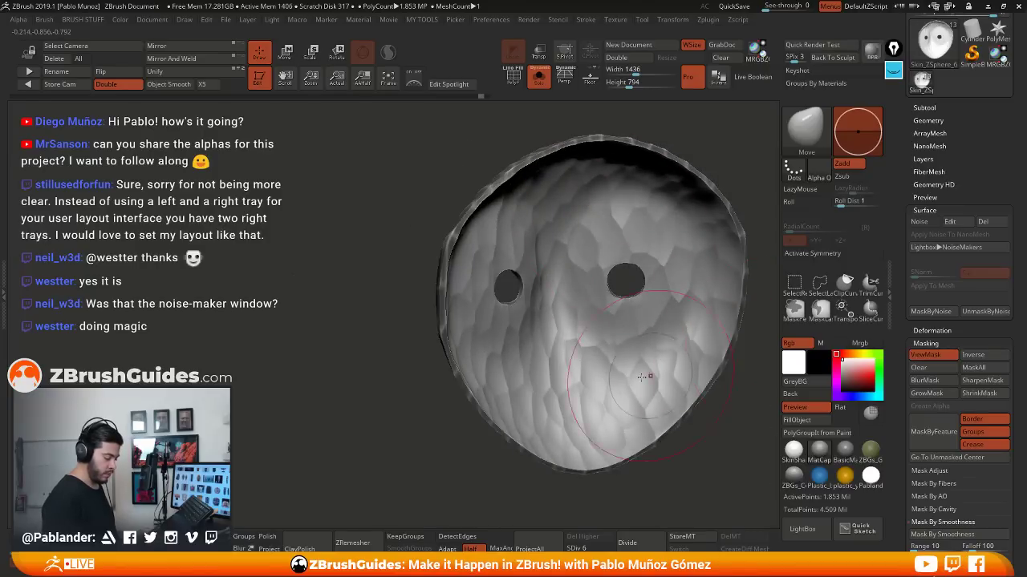
ctrl+shift+click(590, 357)
ctrl+click(378, 399)
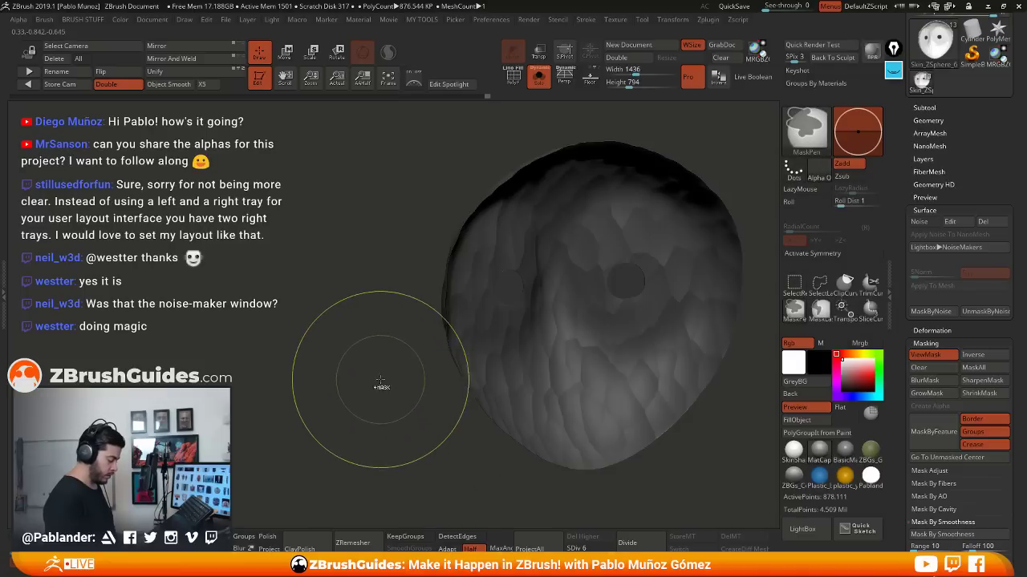
ctrl+shift+click(394, 415)
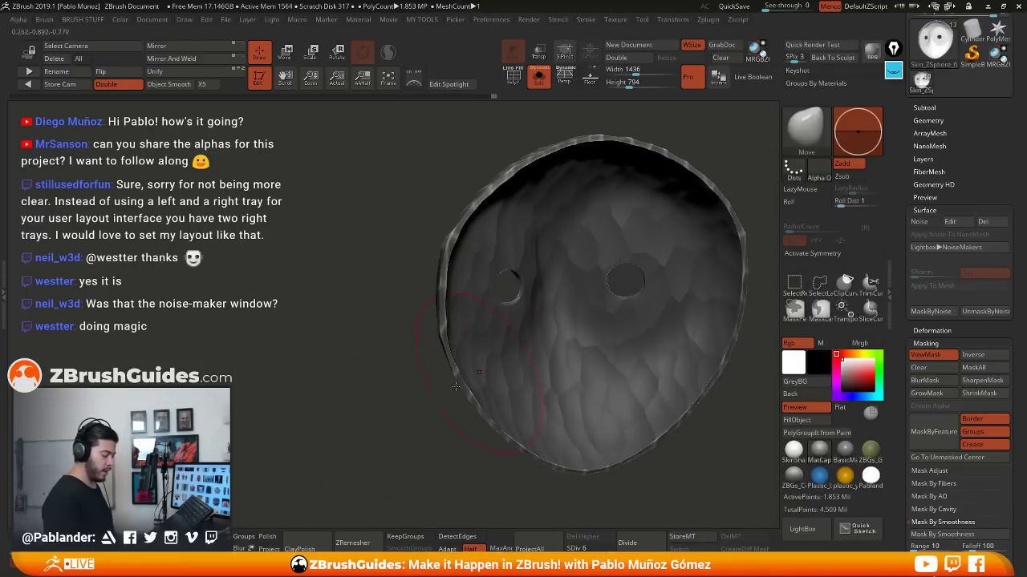
Isolate the polygroup of the outer rim and eye-hole edges, mask it completely, and restore the full mesh
right_drag(400, 423, 399, 419)
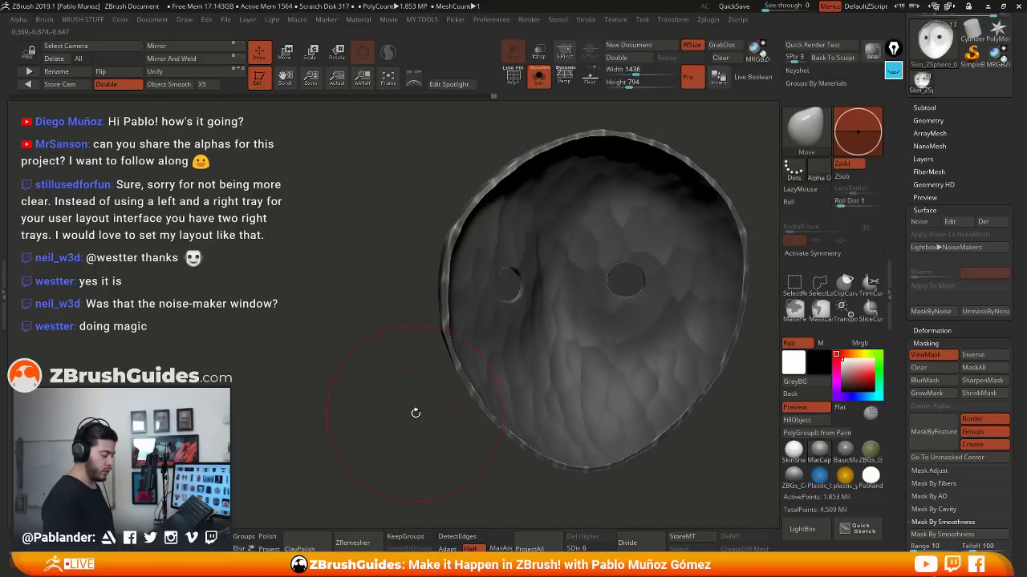
ctrl+shift+click(441, 218)
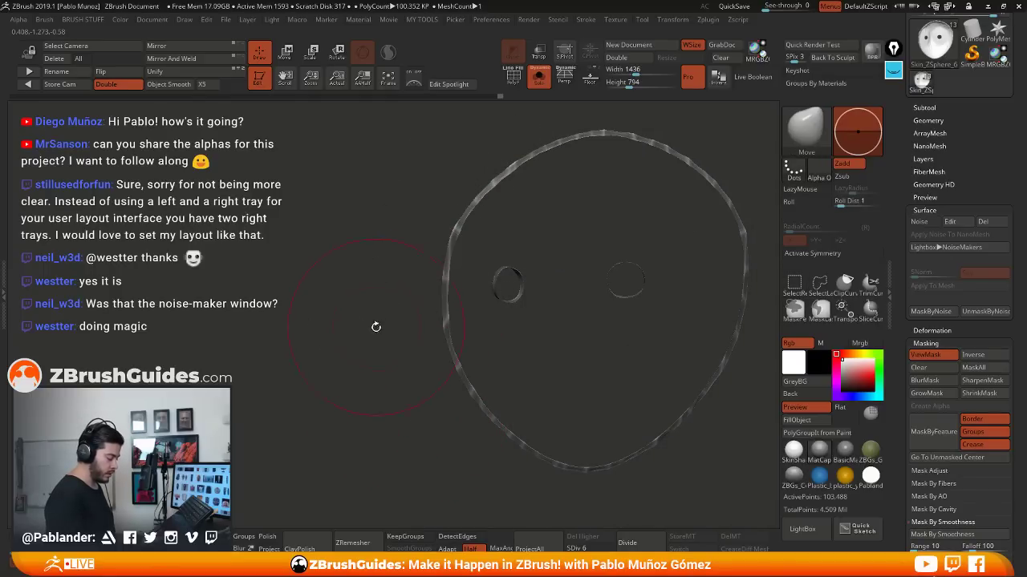
ctrl+click(367, 348)
ctrl+drag(368, 349, 373, 365)
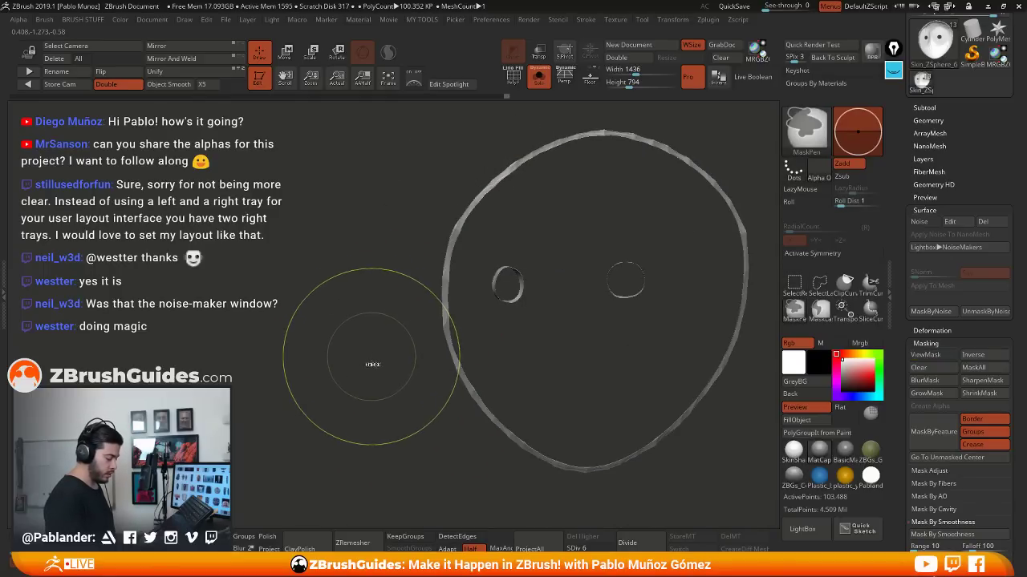
ctrl+click(372, 357)
ctrl+shift+click(372, 355)
Hide the mask display and nudge the unmasked facet edges on the brow, forehead and sides of the face with the Move brush
right_drag(435, 310, 689, 255)
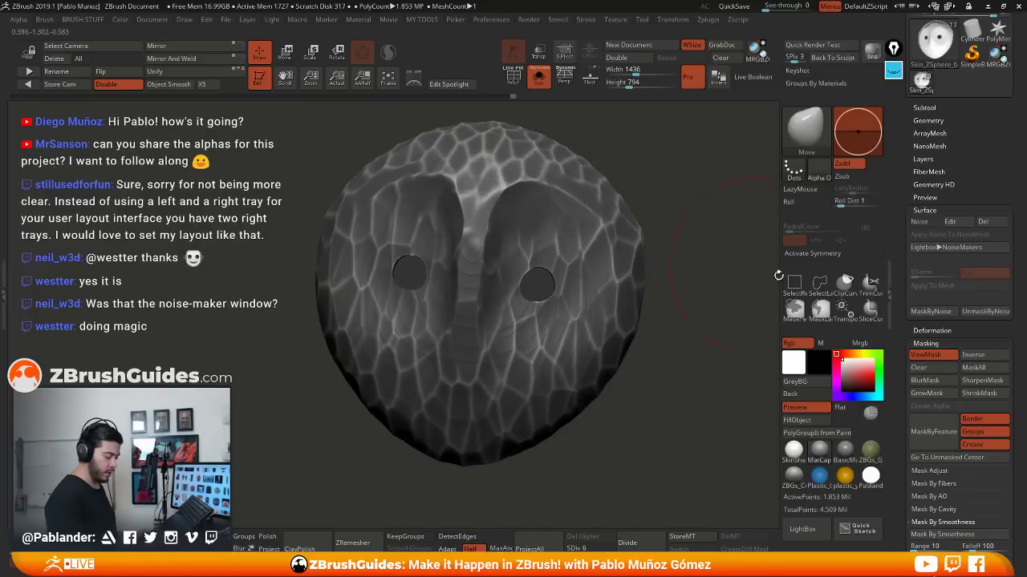
click(940, 358)
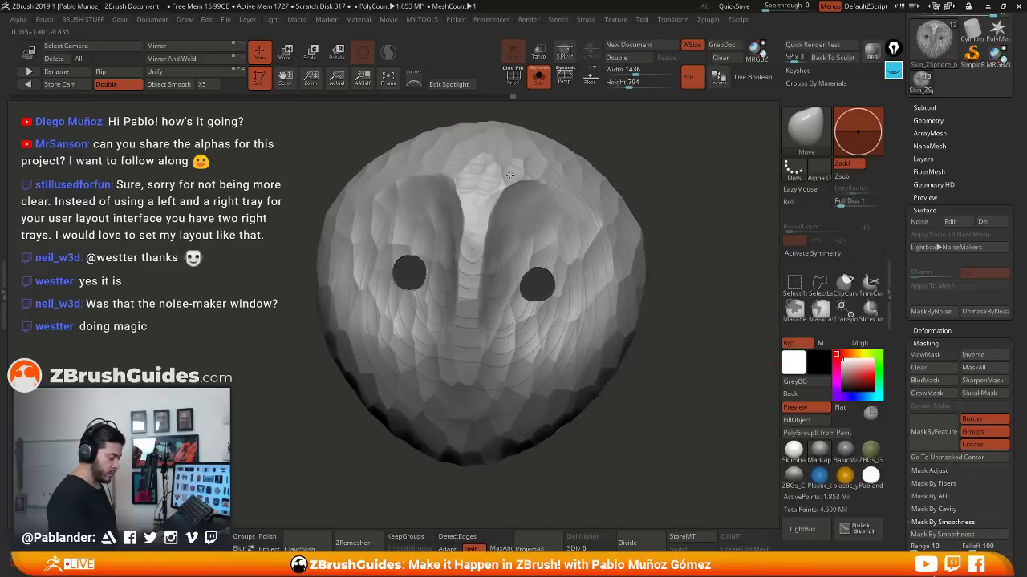
drag(510, 175, 510, 185)
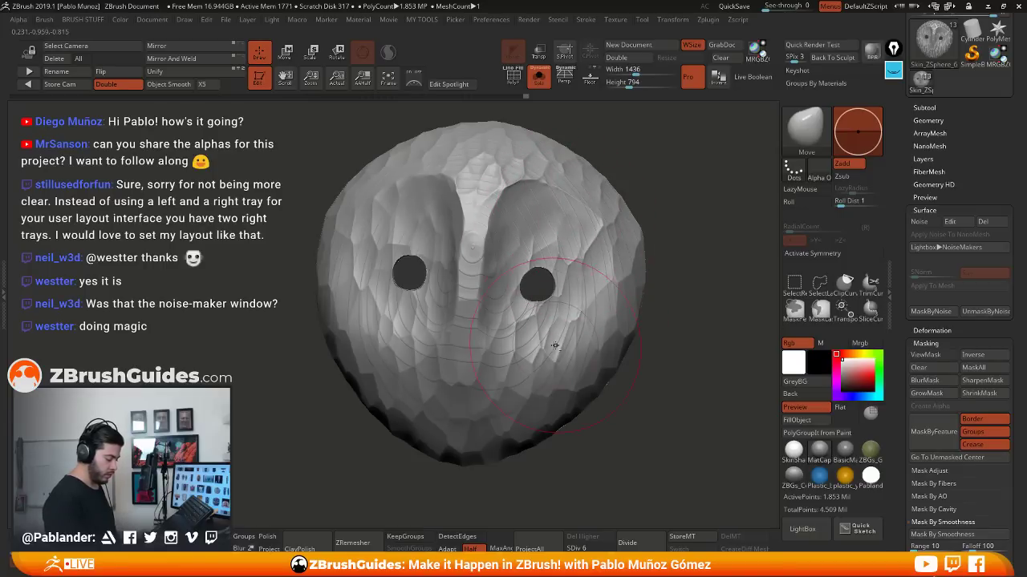
right_drag(490, 326, 506, 329)
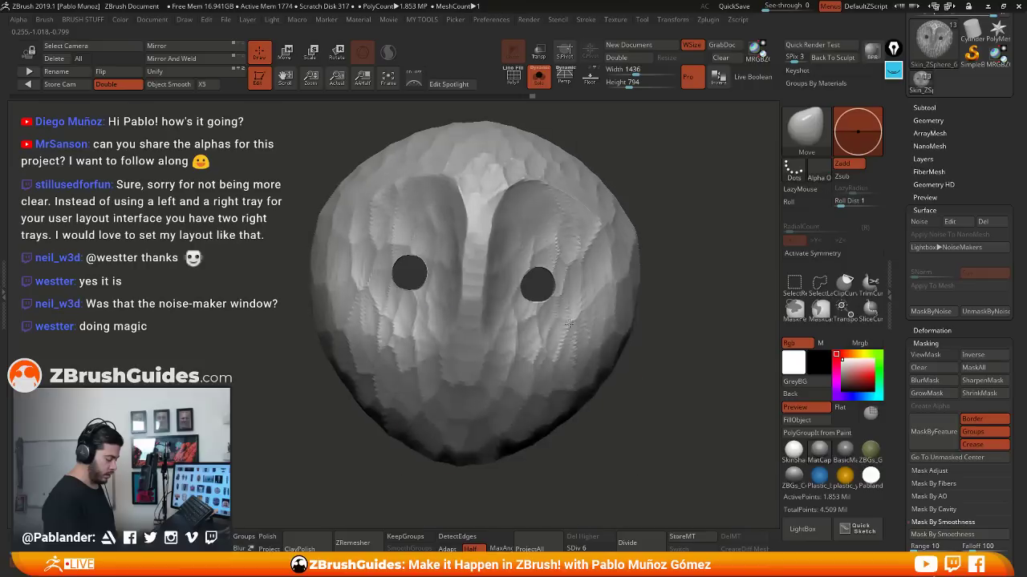
key(space)
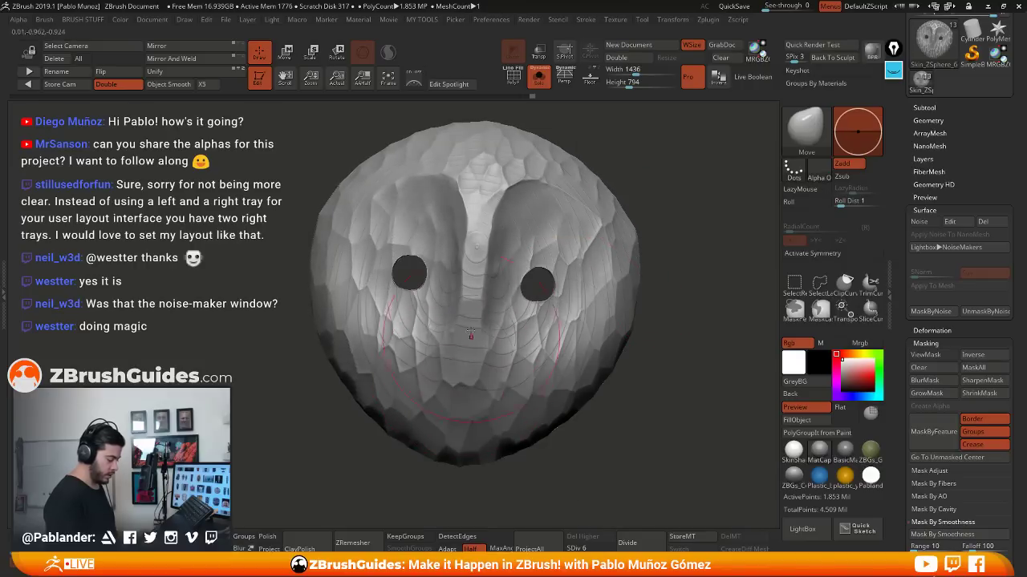
drag(417, 172, 419, 169)
right_drag(637, 219, 647, 222)
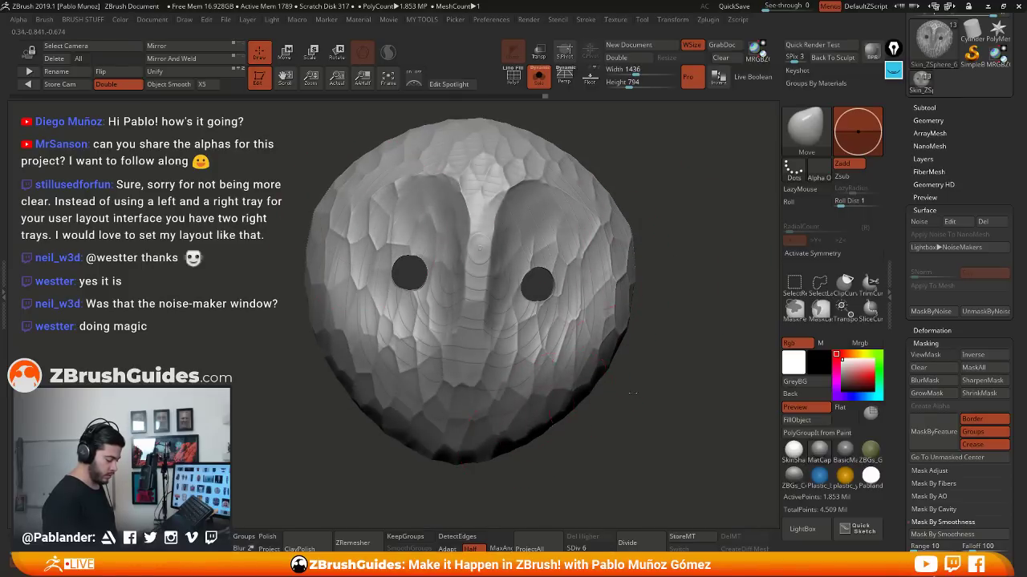
drag(632, 393, 608, 389)
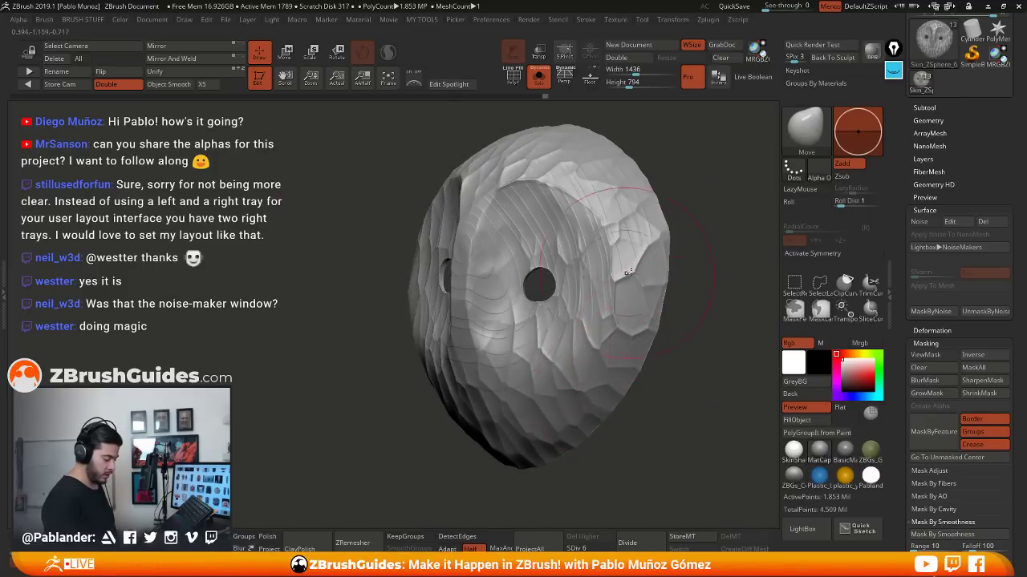
mouse_move(680, 335)
mouse_down()
mouse_move(695, 331)
mouse_move(567, 420)
mouse_move(413, 337)
mouse_up()
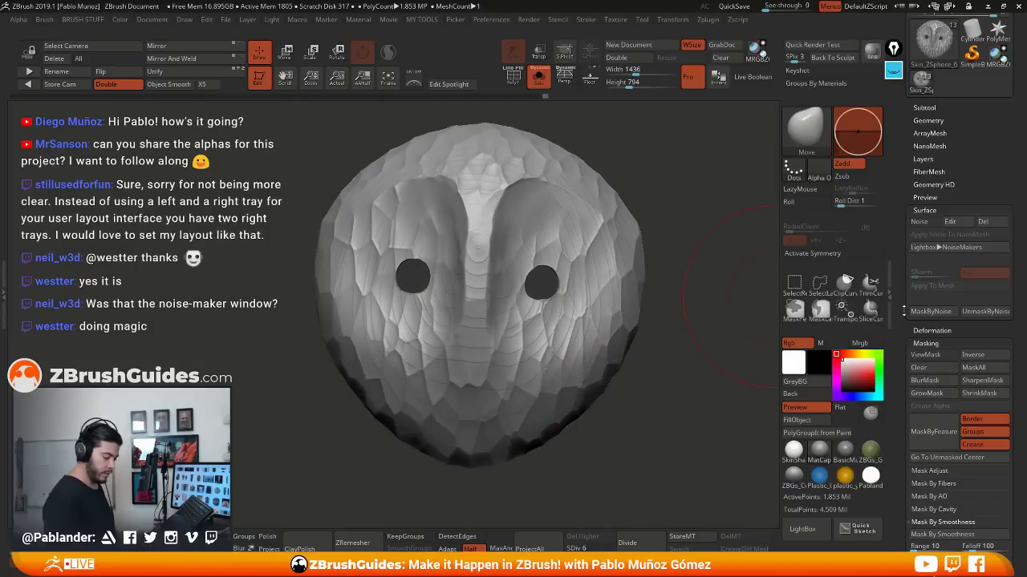
Check the mask display briefly and inspect the reshaped facet edges from a distance and up close
click(931, 356)
click(931, 355)
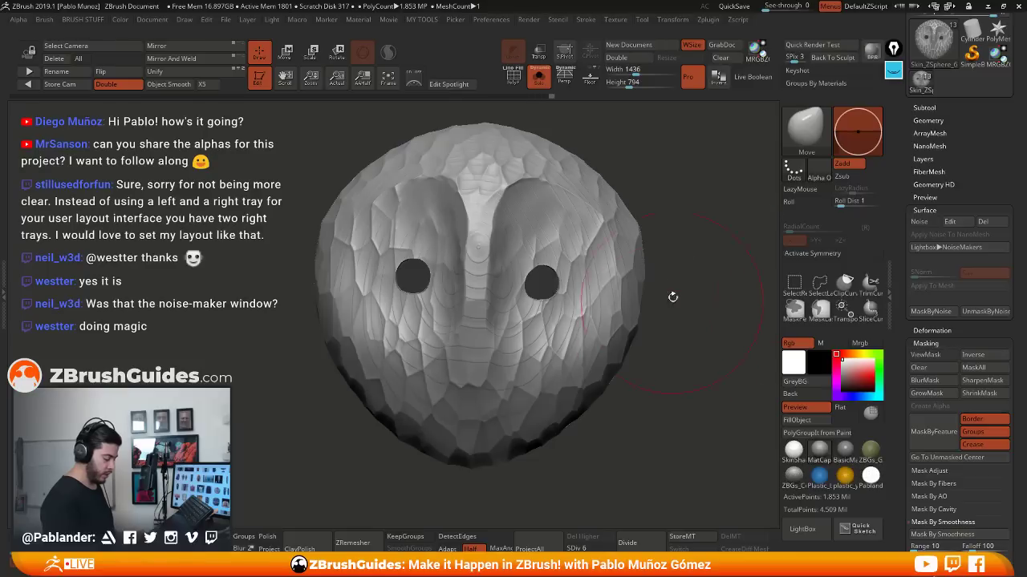
mouse_move(658, 359)
alt+mouse_down()
mouse_move(660, 312)
mouse_move(646, 295)
mouse_move(648, 316)
mouse_move(647, 302)
alt+mouse_up()
key(space)
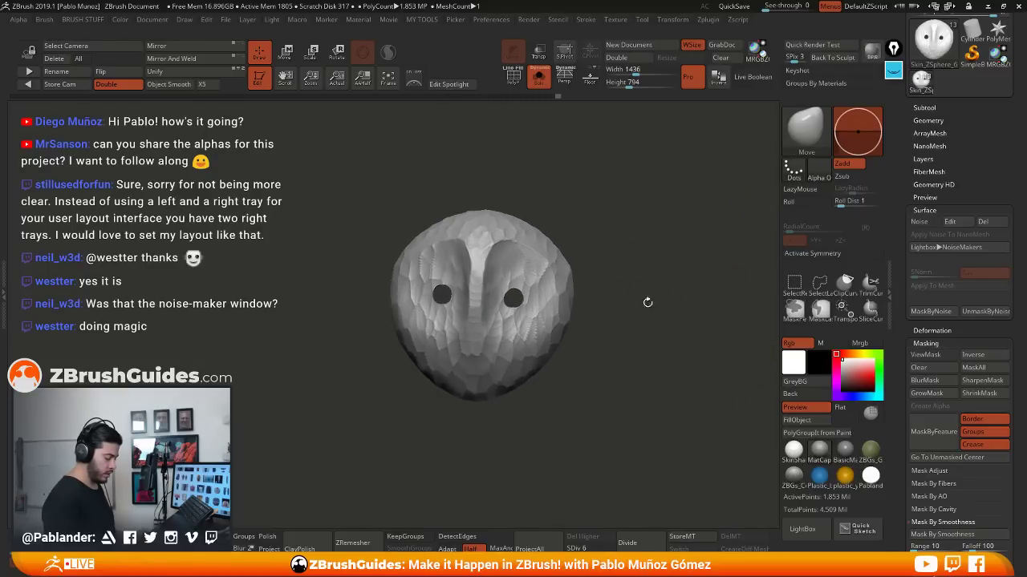
alt+drag(618, 268, 617, 407)
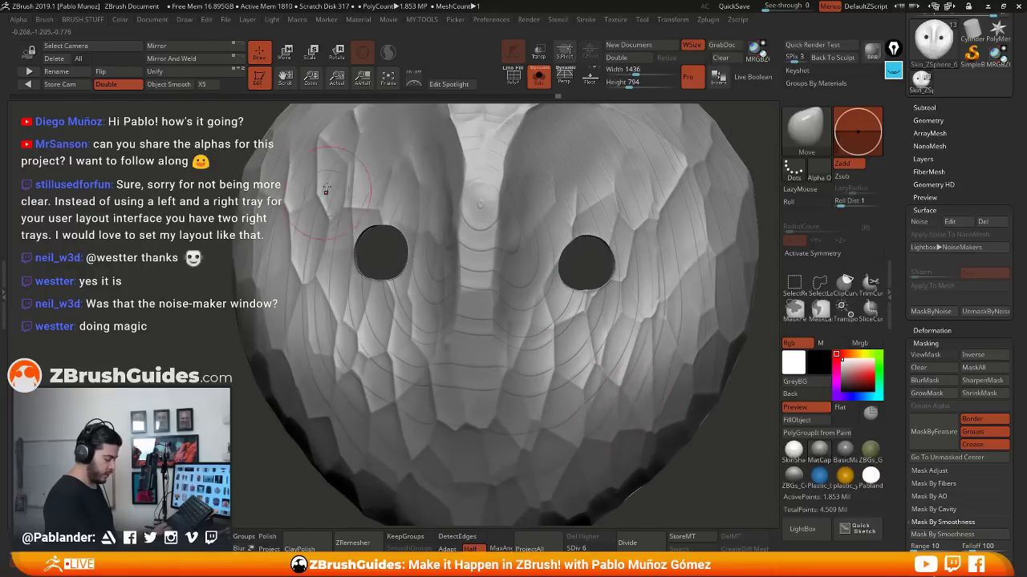
ctrl+right_drag(596, 404, 559, 299)
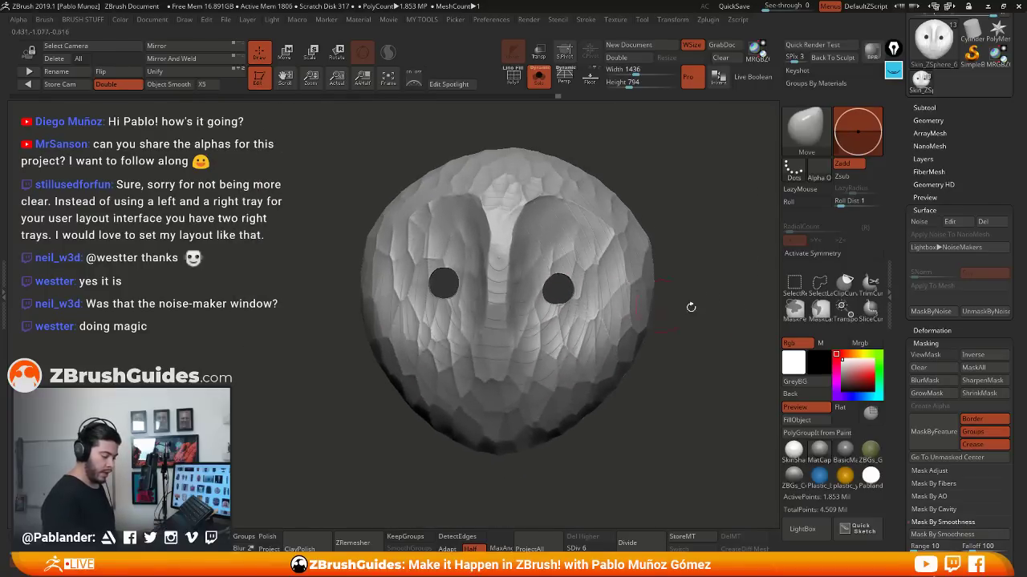
Compare the surface without and with the sculpt layer by lowering its intensity to near zero and restoring it to 1
drag(928, 333, 928, 372)
click(922, 199)
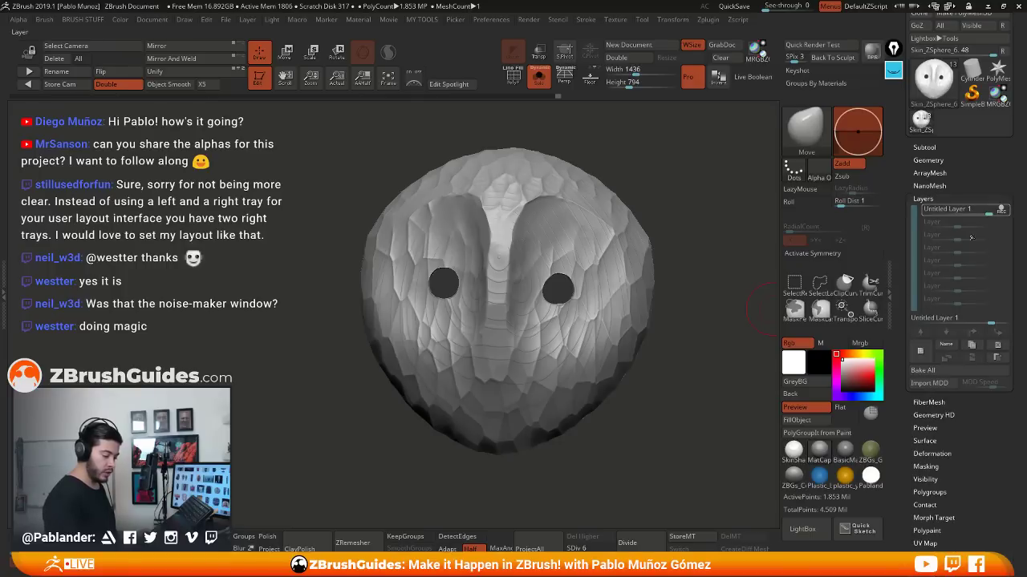
drag(959, 214, 958, 214)
right_drag(668, 290, 699, 305)
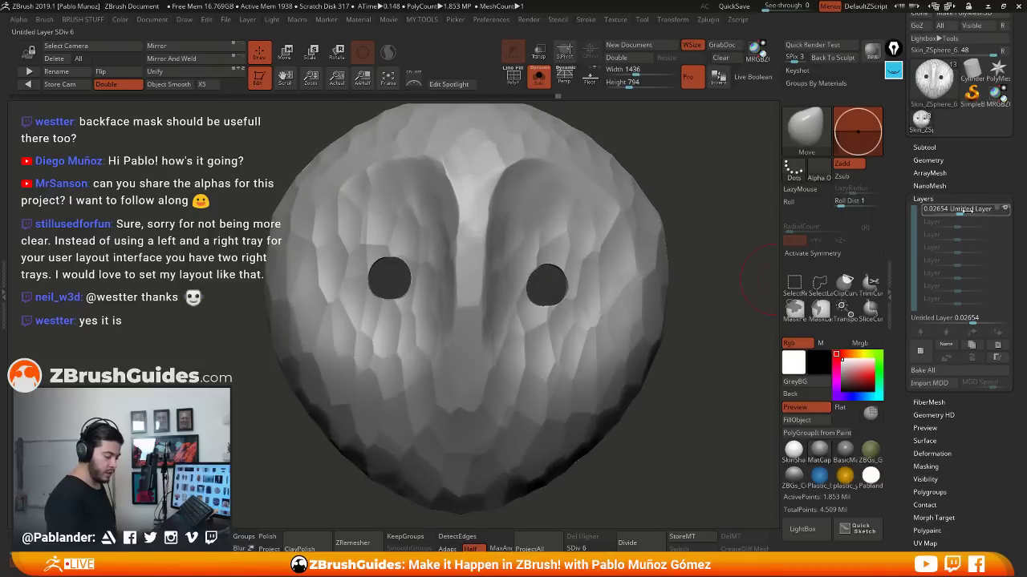
drag(961, 213, 997, 215)
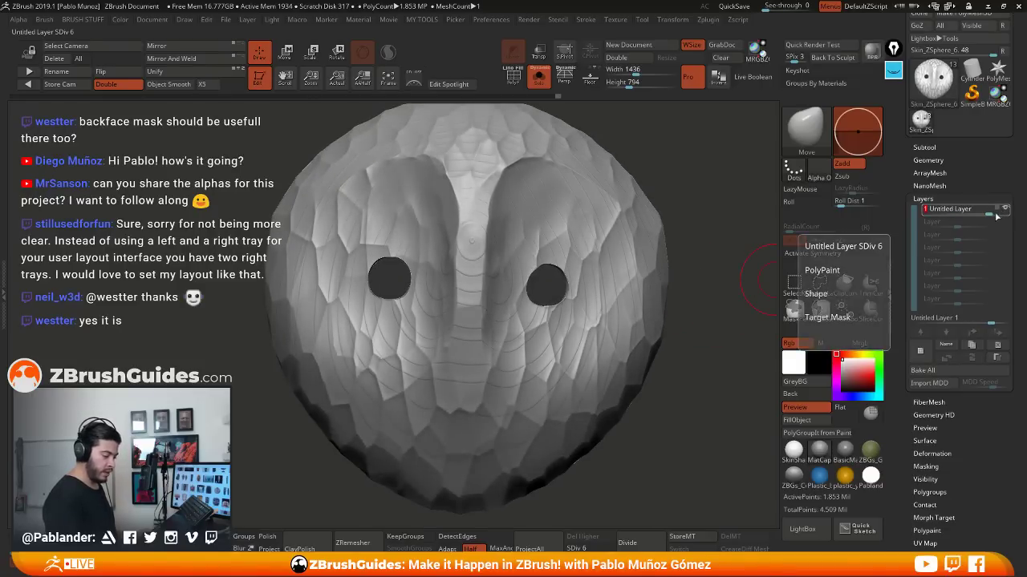
Add a second sculpt layer and flatten the bridge of the nose between the eye holes with the hPolish brush
click(920, 350)
key(b)
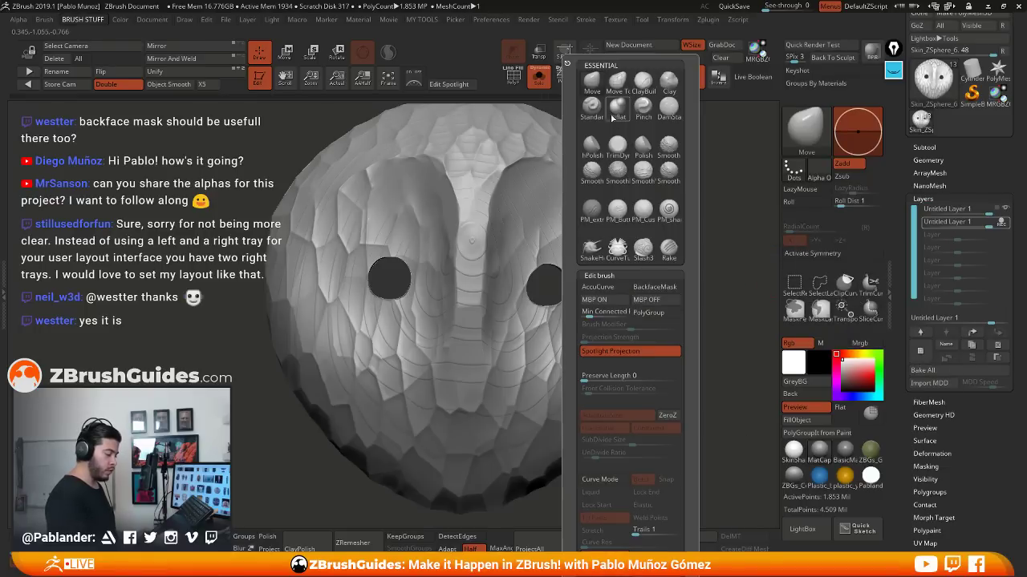
click(596, 152)
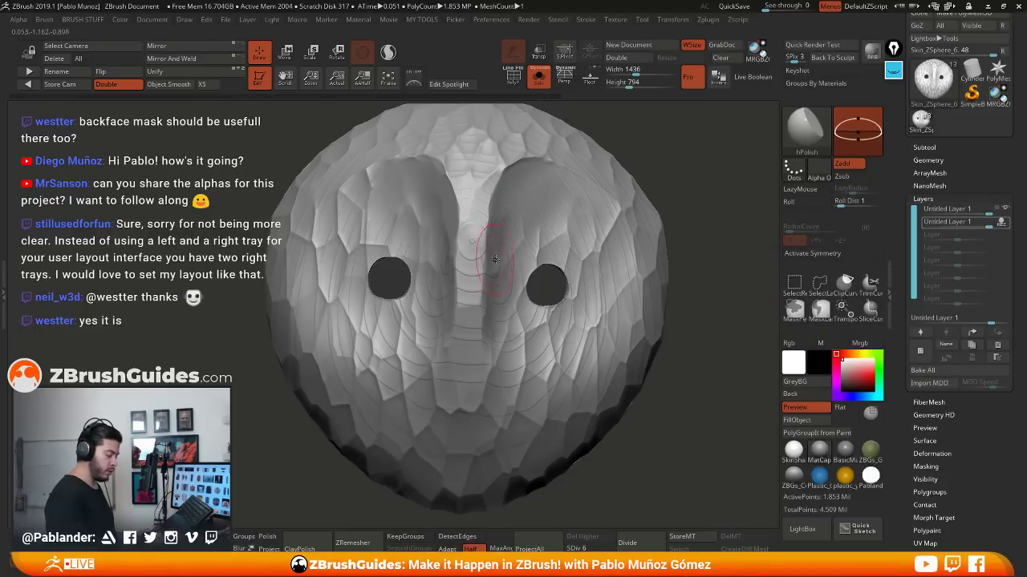
mouse_move(474, 239)
mouse_down()
mouse_move(473, 223)
mouse_move(473, 238)
mouse_up()
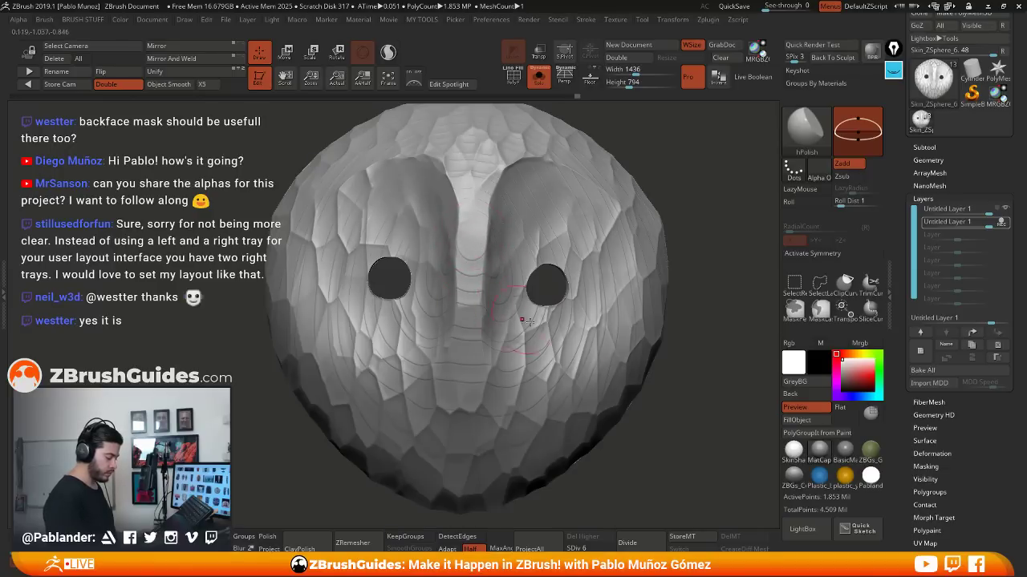
mouse_move(683, 395)
alt+mouse_down()
mouse_move(682, 371)
mouse_move(676, 377)
alt+mouse_up()
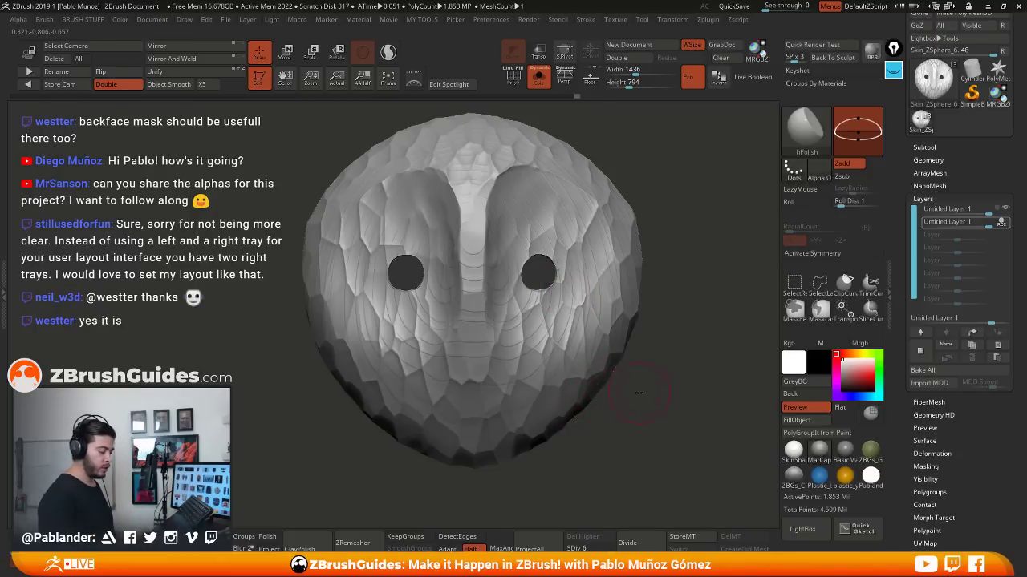
drag(639, 393, 635, 397)
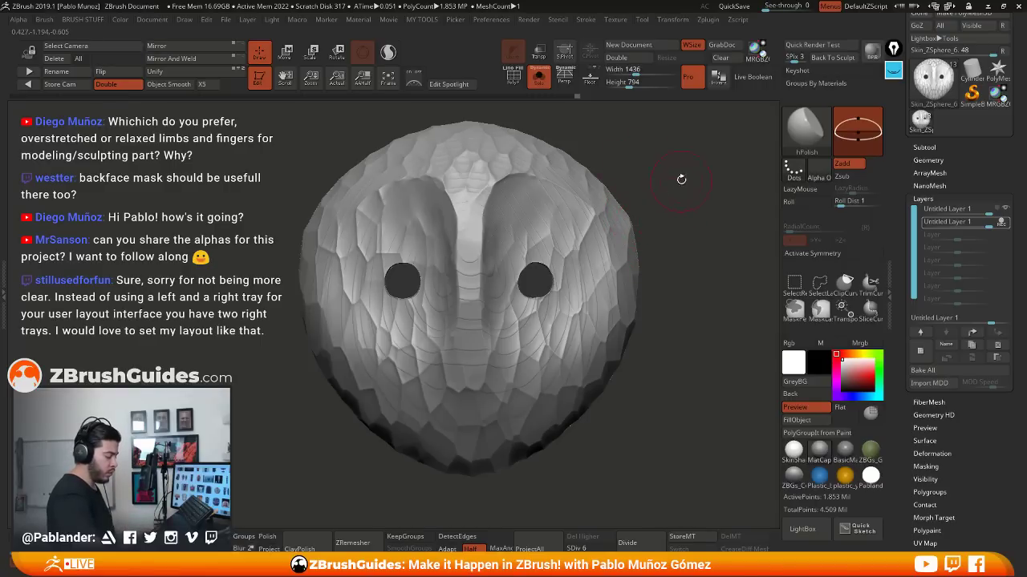
drag(681, 179, 685, 183)
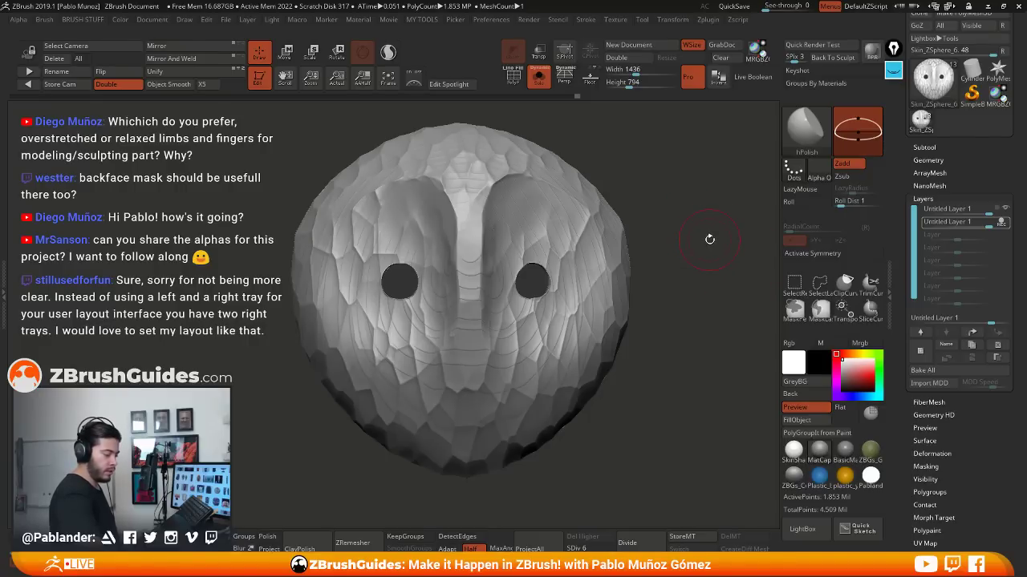
drag(709, 239, 750, 204)
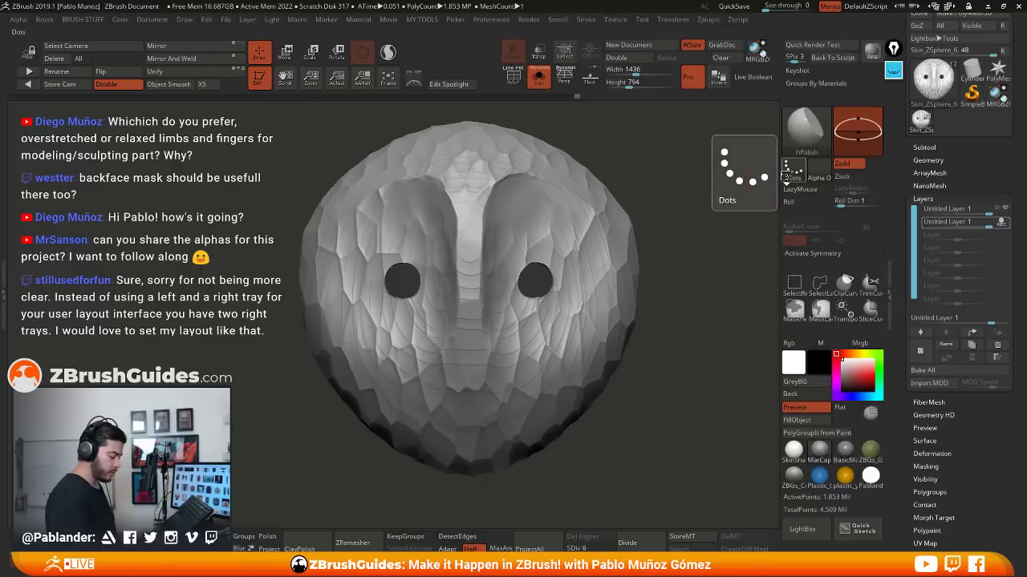
Switch to the PM_Butterknife brush and quick-save the project
key(b)
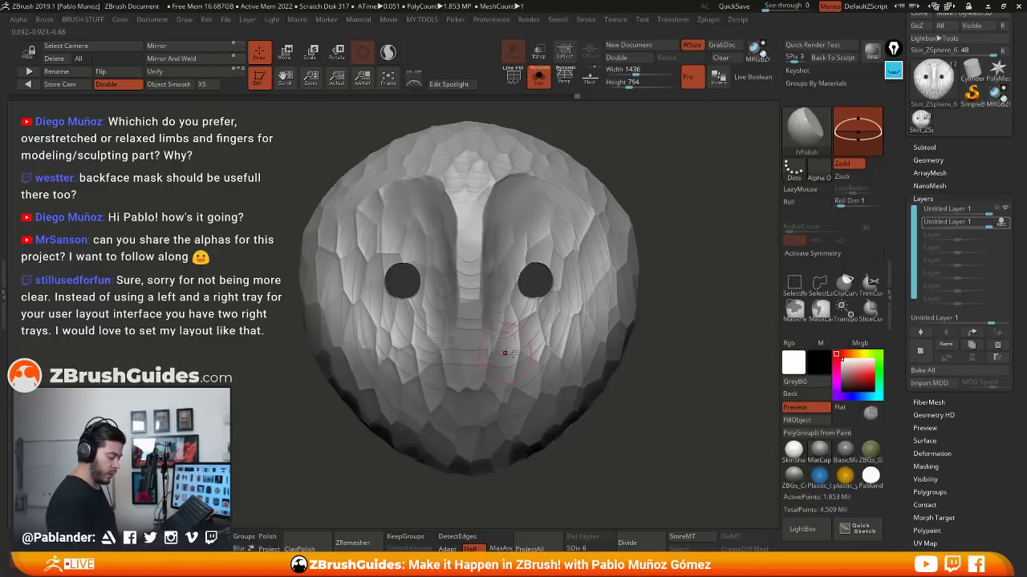
key(b)
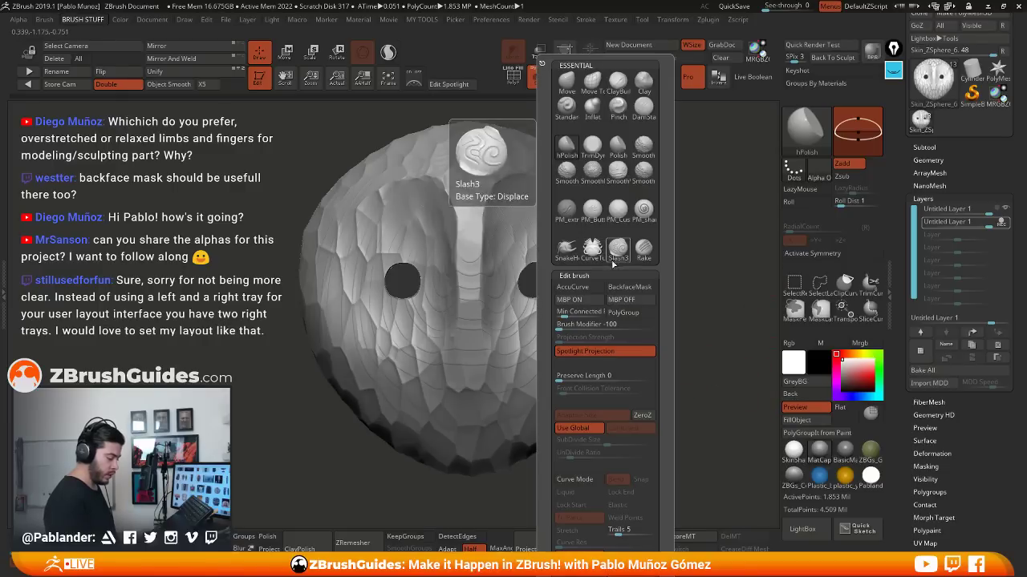
click(593, 214)
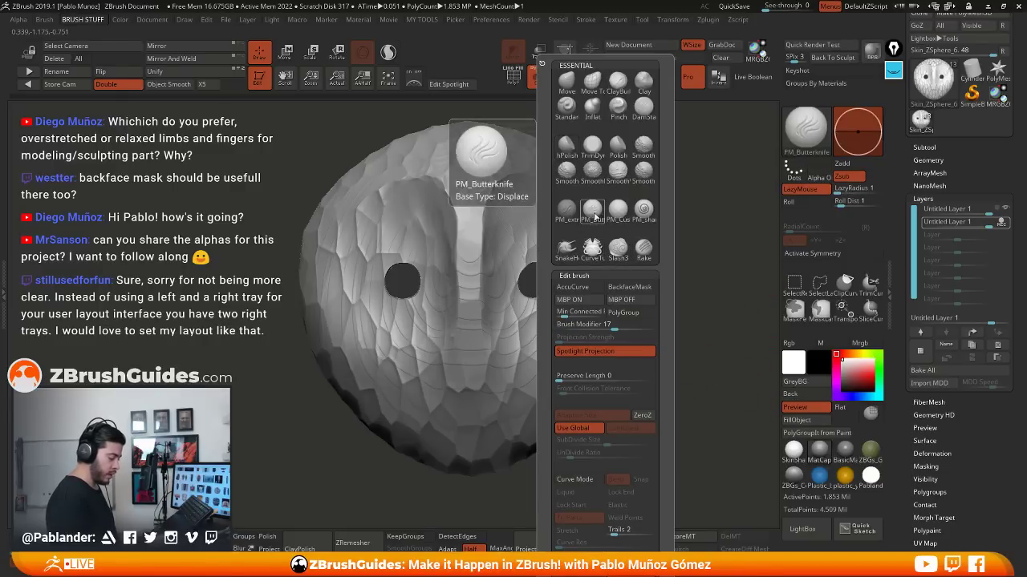
click(992, 225)
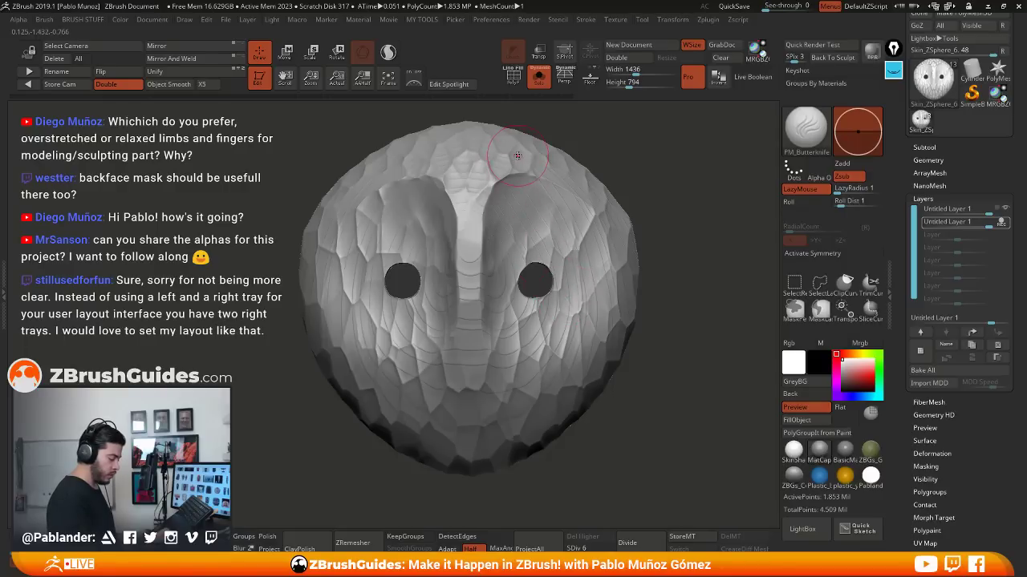
key(ctrl+s)
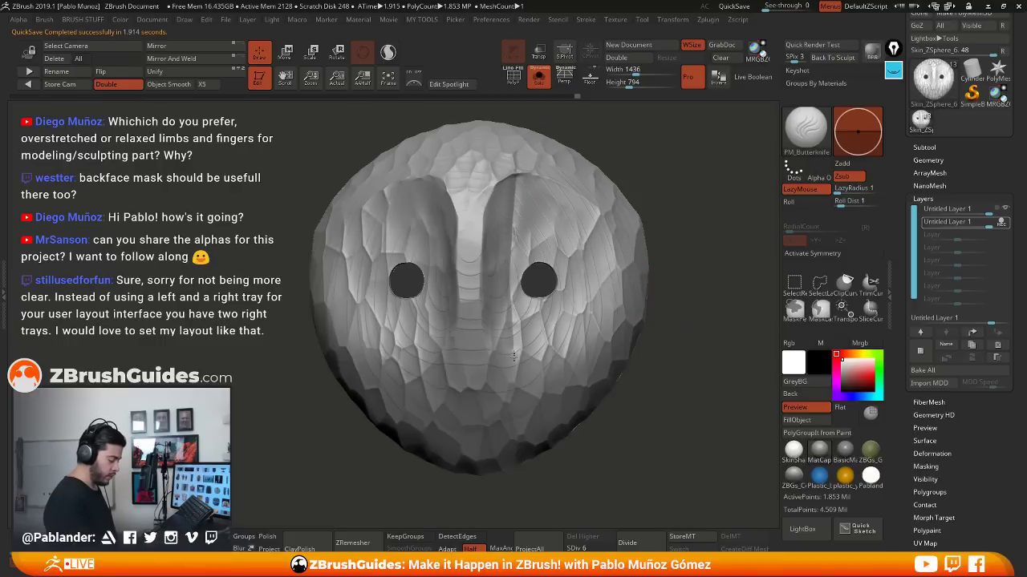
Try a long vertical PM_Butterknife cut beside the eye hole and undo it
drag(526, 391, 531, 250)
key(ctrl+z)
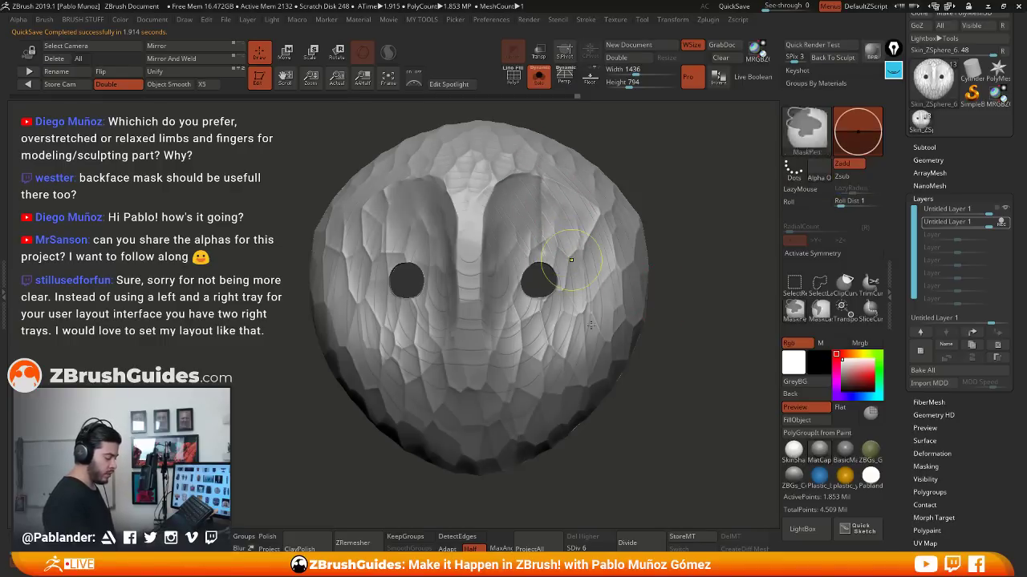
drag(684, 330, 688, 271)
key(ctrl+z)
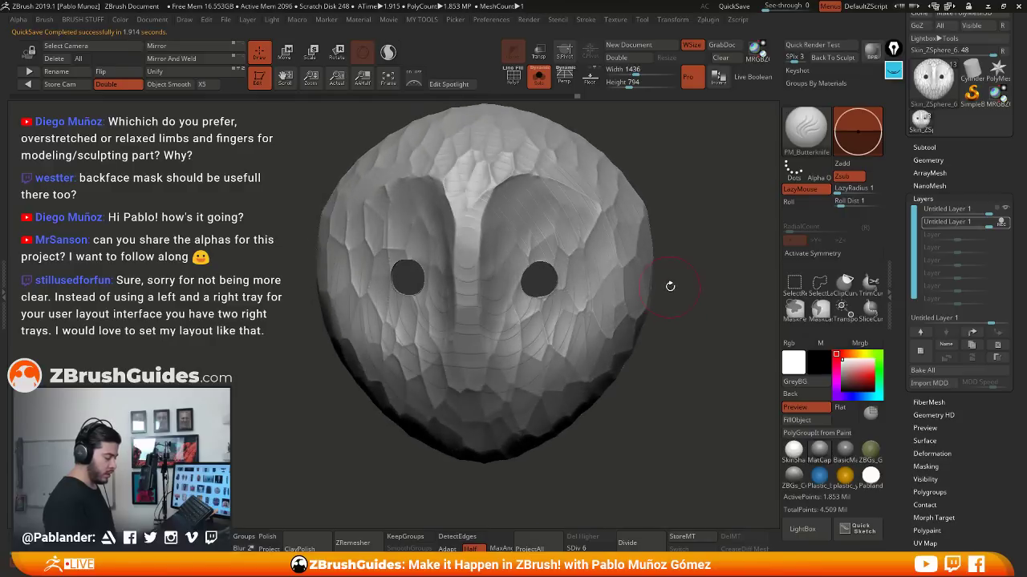
Load the Canyon_maker brush from the brush library in LightBox
click(803, 529)
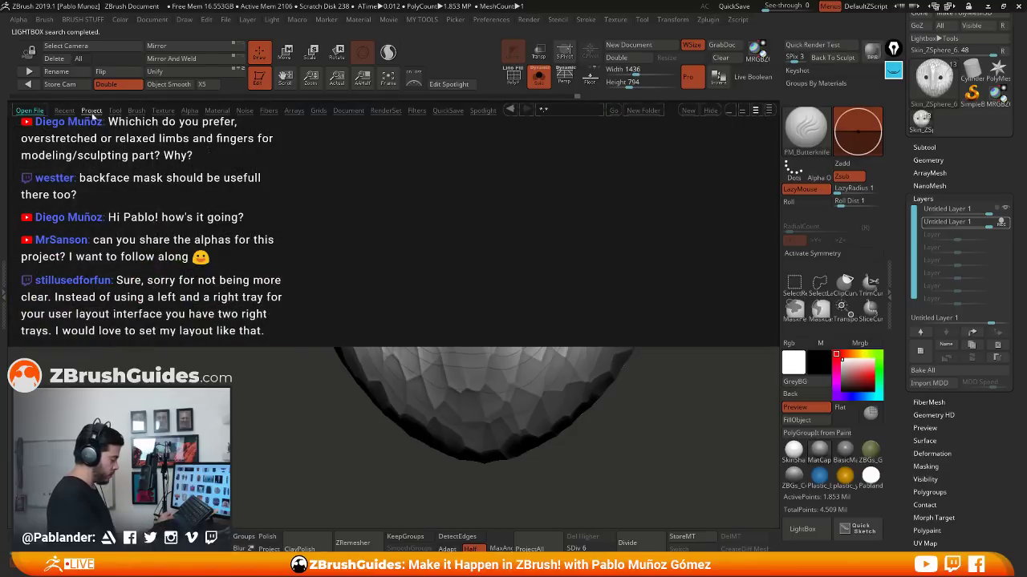
click(136, 110)
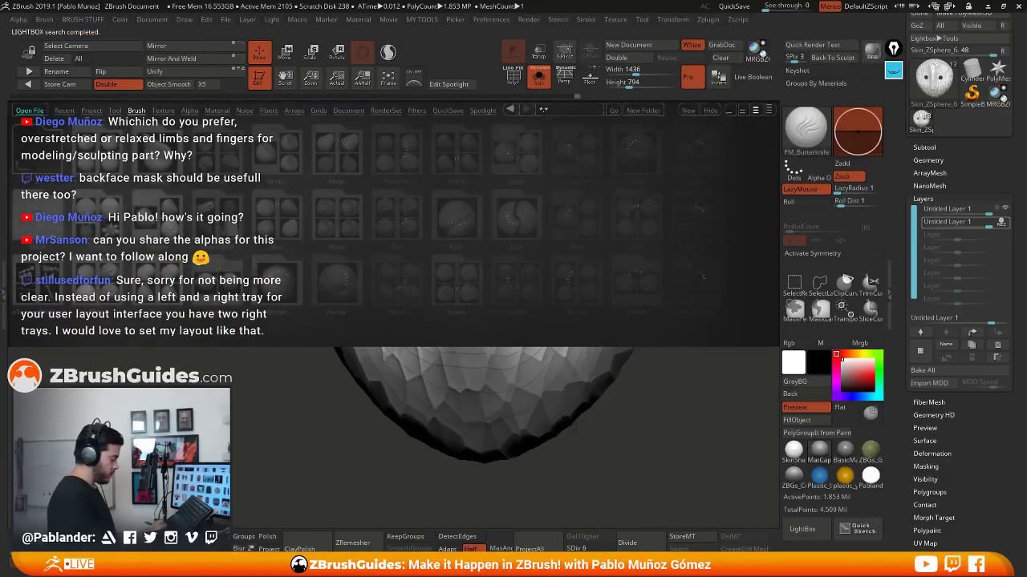
click(686, 291)
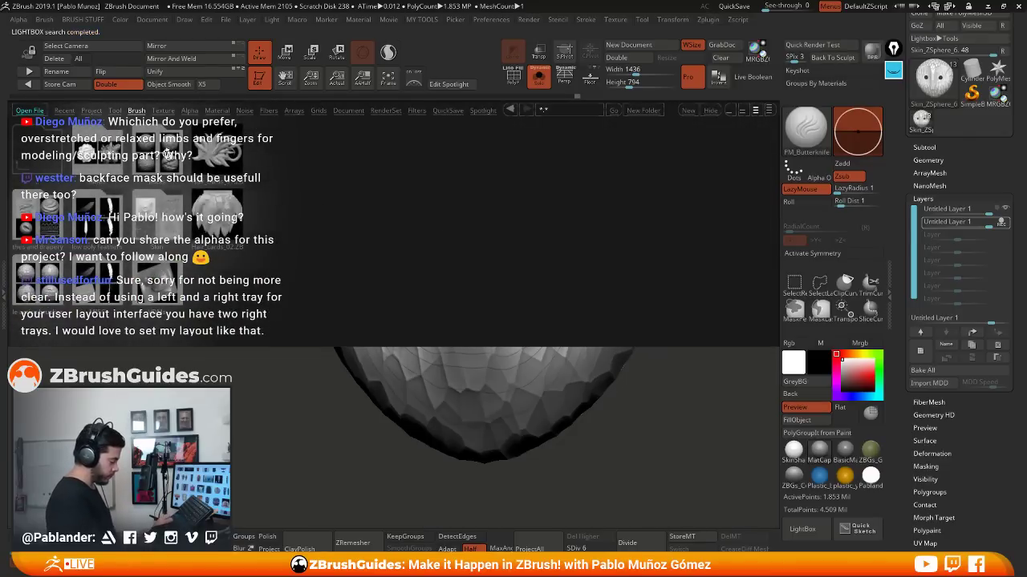
double_click(145, 272)
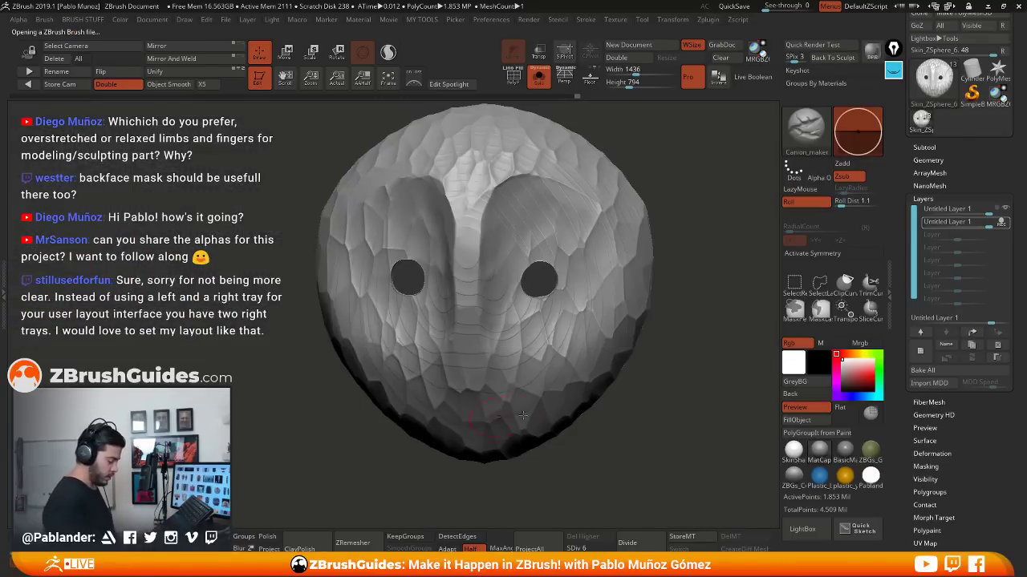
Try carving a vertical crack from the brow down to the eye hole with the Canyon_maker brush and undo it
key(space)
drag(545, 208, 539, 209)
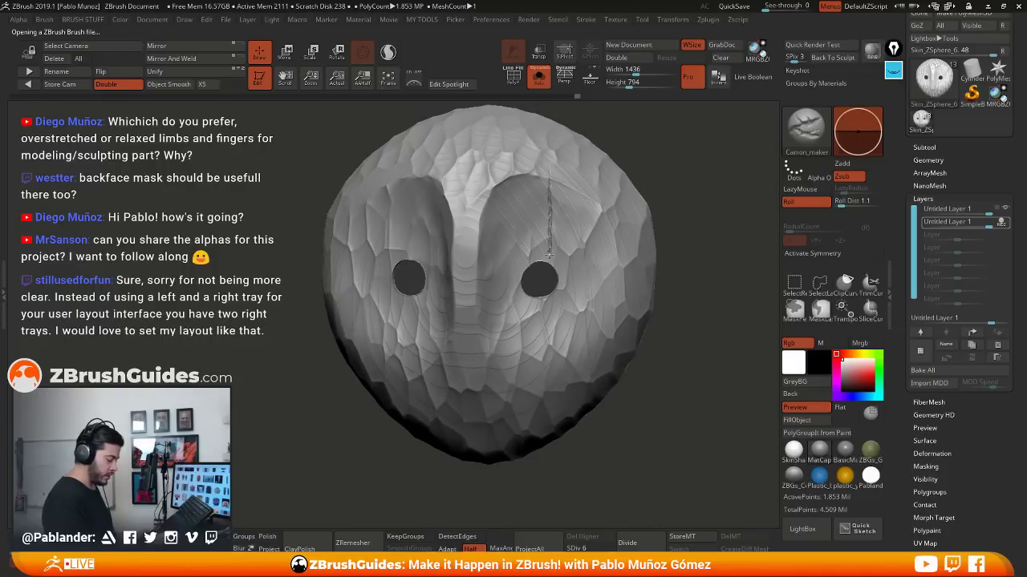
drag(549, 255, 548, 275)
shift+drag(647, 205, 608, 212)
key(ctrl+z)
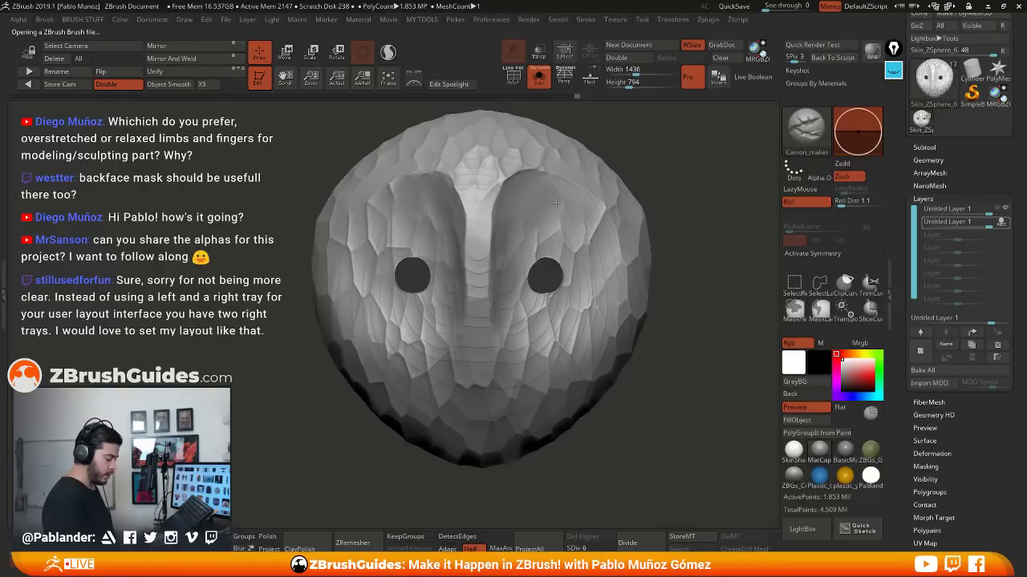
Try carving a long vertical Canyon_maker crack from beside the right-hand eye hole down to the chin and undo it
right_click(529, 271)
drag(512, 223, 515, 432)
drag(638, 412, 635, 391)
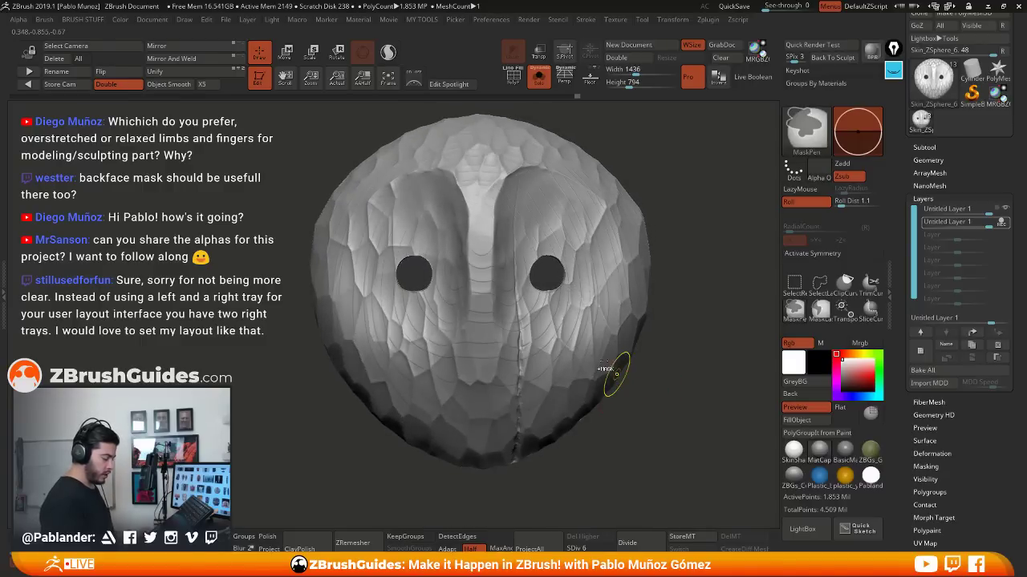
key(ctrl+z)
Try masking the inner back surface of the mask with the front polygroups hidden, and clear the masking again
drag(589, 120, 569, 187)
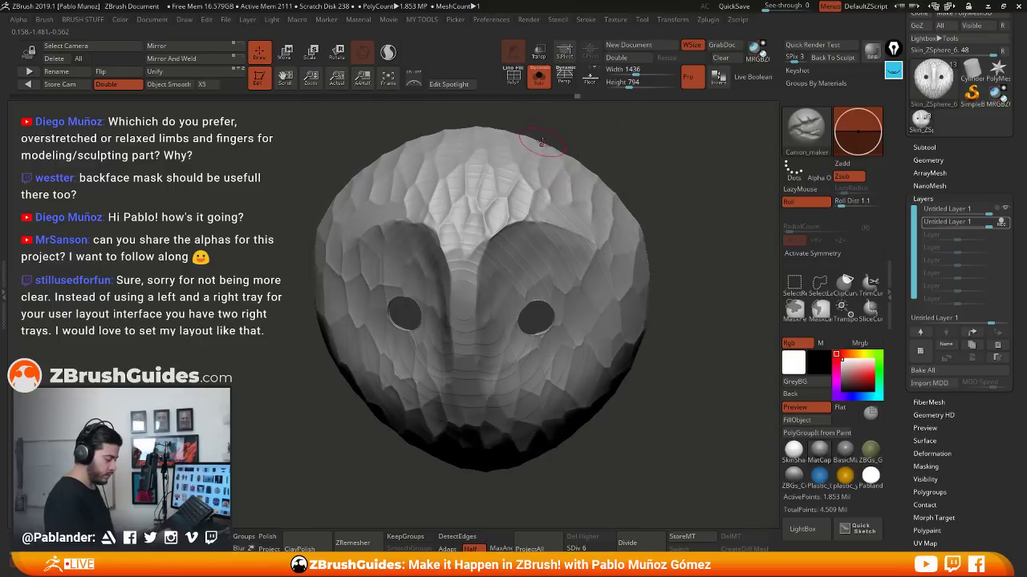
drag(618, 162, 623, 165)
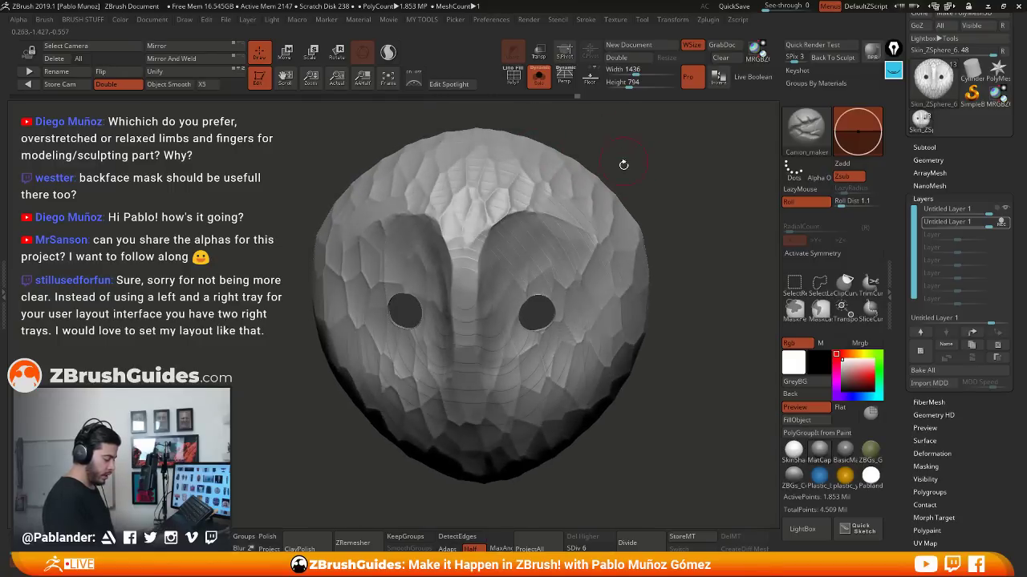
ctrl+shift+click(564, 245)
ctrl+shift+click(678, 321)
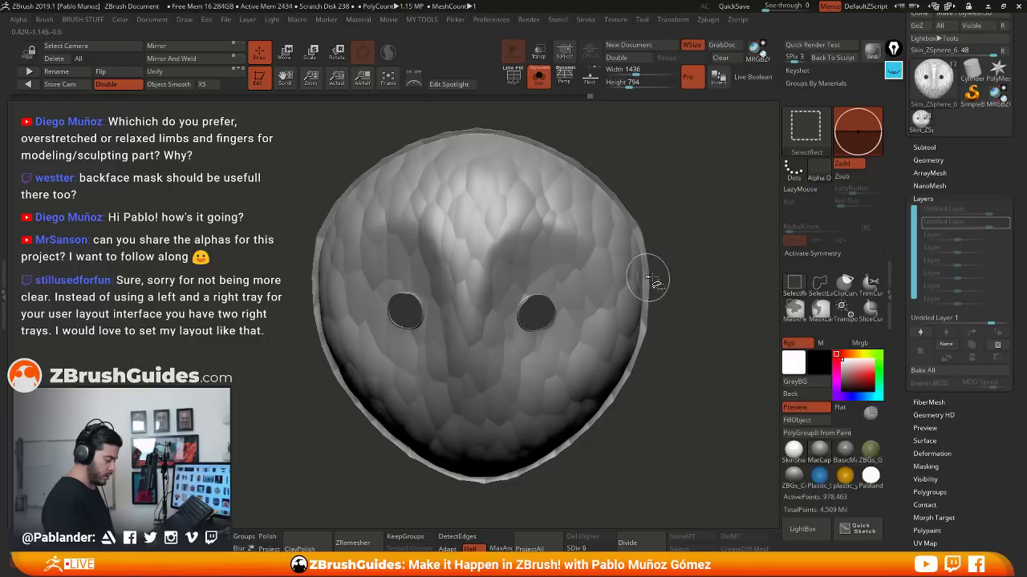
ctrl+click(693, 281)
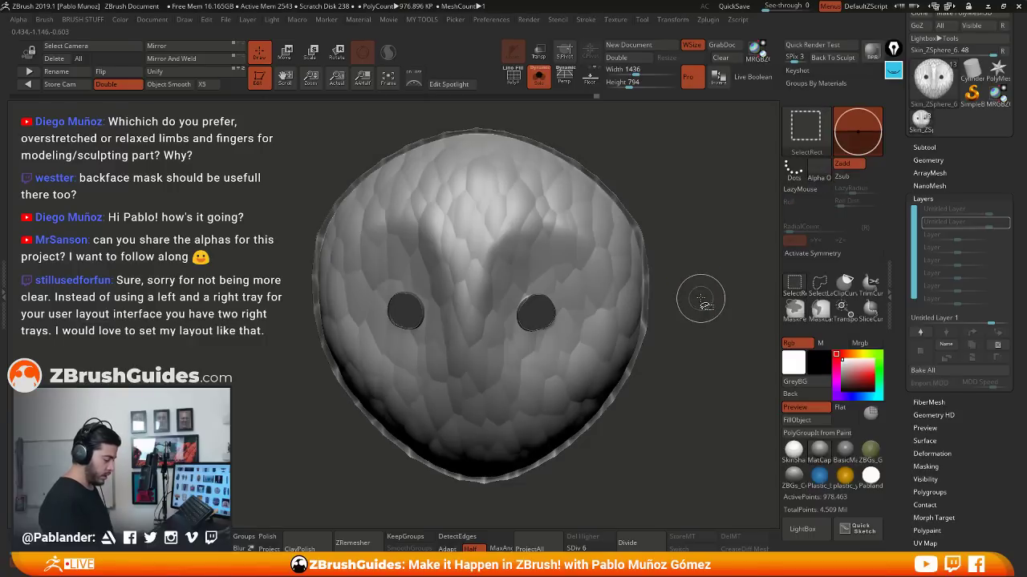
ctrl+click(695, 299)
key(alt)
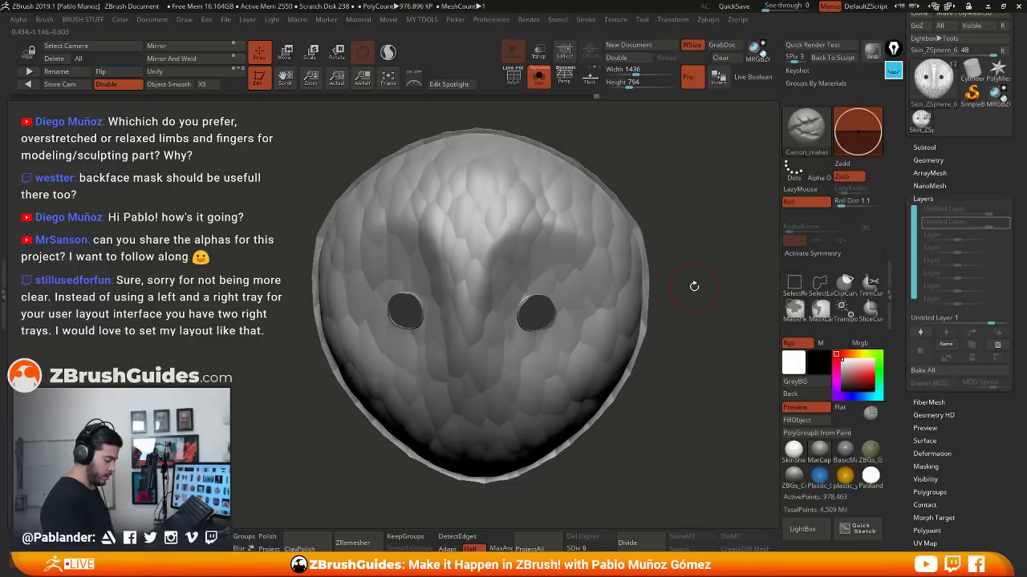
ctrl+click(694, 288)
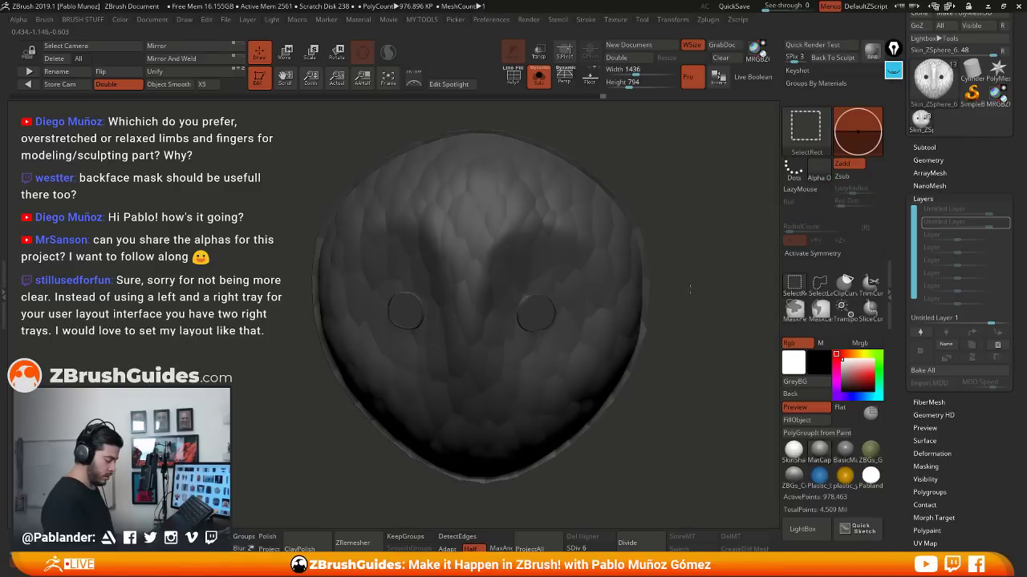
ctrl+click(684, 292)
ctrl+click(687, 290)
ctrl+click(689, 289)
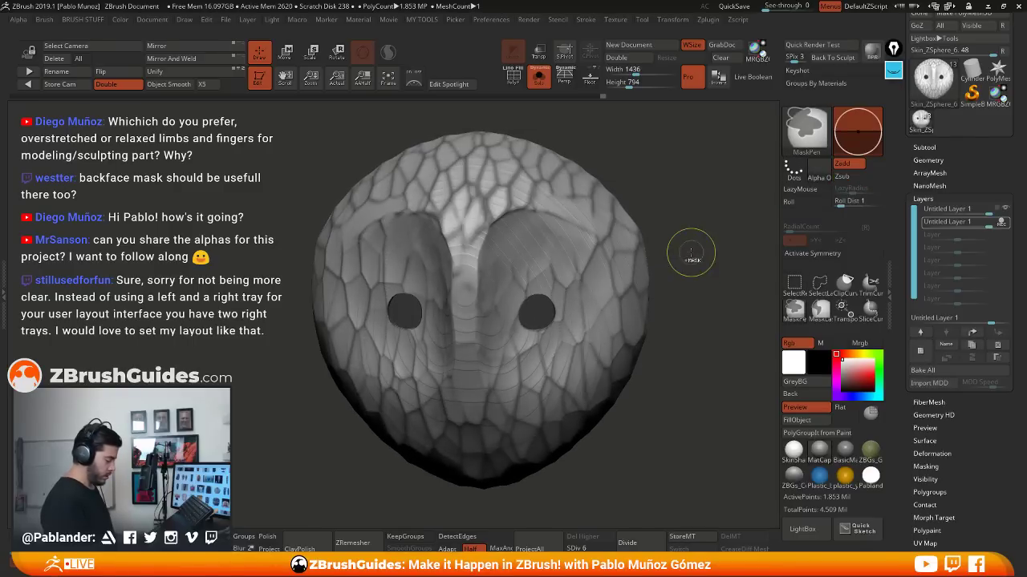
ctrl+drag(686, 240, 697, 271)
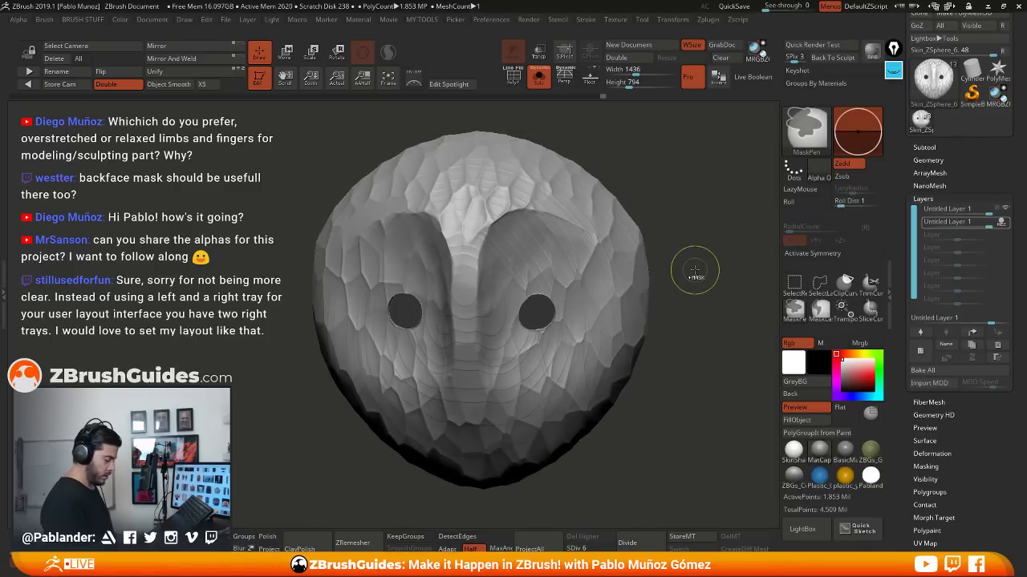
Isolate the inner back surface by hiding the rim and front polygroups, mask it, and unhide the whole mesh
ctrl+shift+click(647, 270)
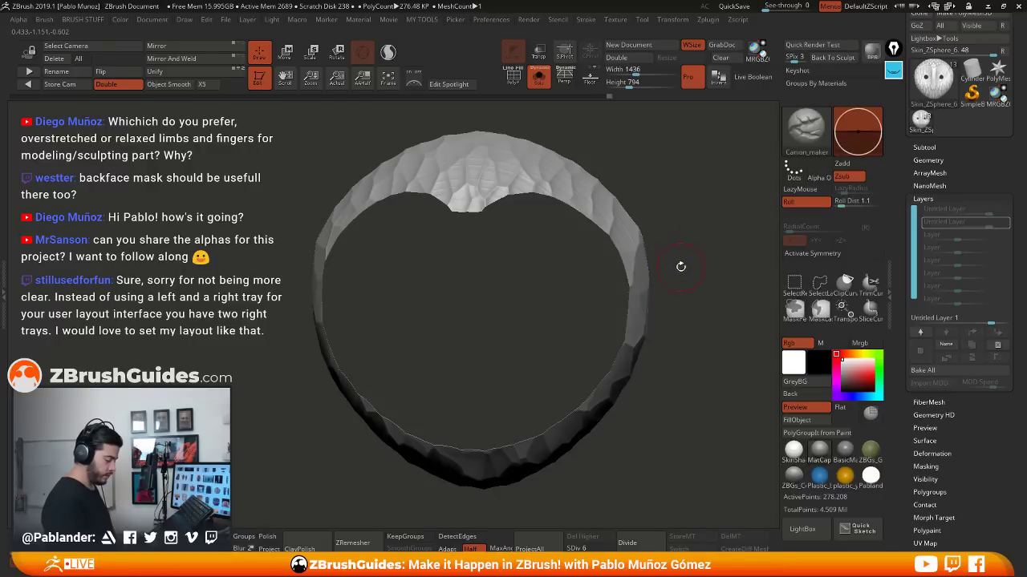
ctrl+shift+click(680, 273)
ctrl+shift+click(613, 285)
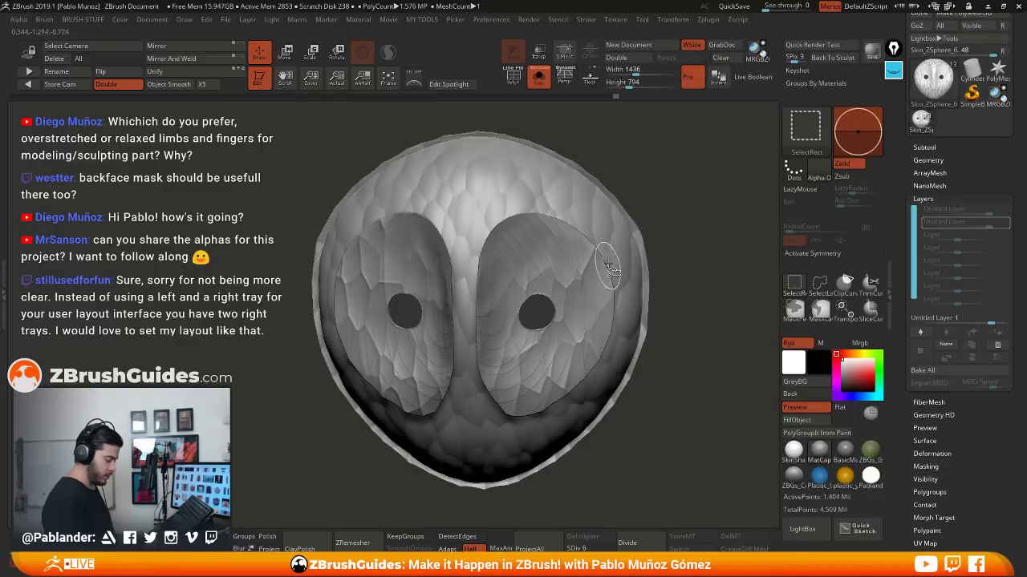
ctrl+shift+click(602, 276)
ctrl+click(687, 284)
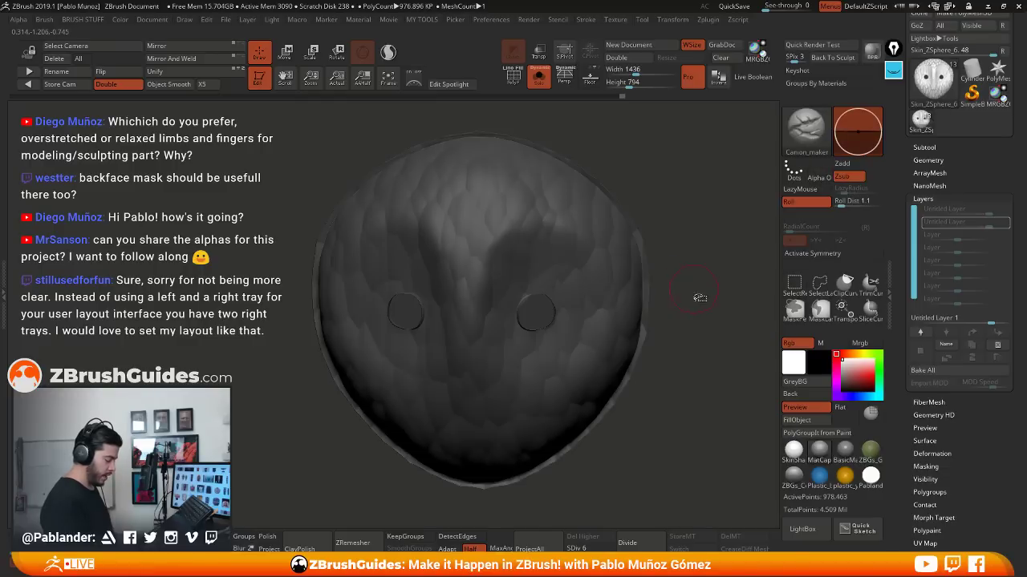
ctrl+shift+click(692, 316)
Carve a vertical Canyon_maker crack from the brow through the right-hand eye hole and down the cheek
mouse_move(691, 319)
mouse_down()
mouse_move(693, 300)
mouse_move(682, 296)
mouse_up()
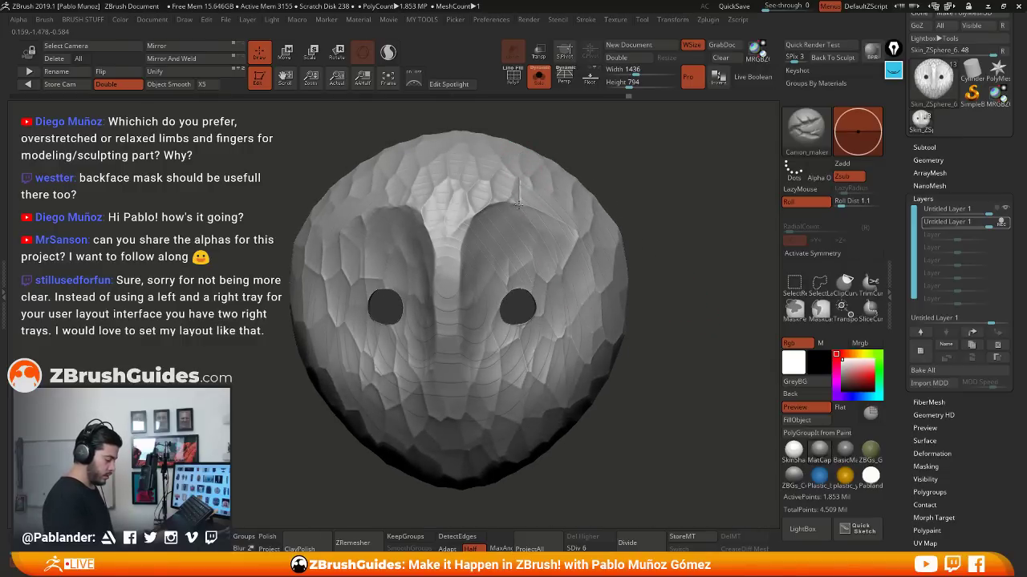
drag(517, 247, 517, 288)
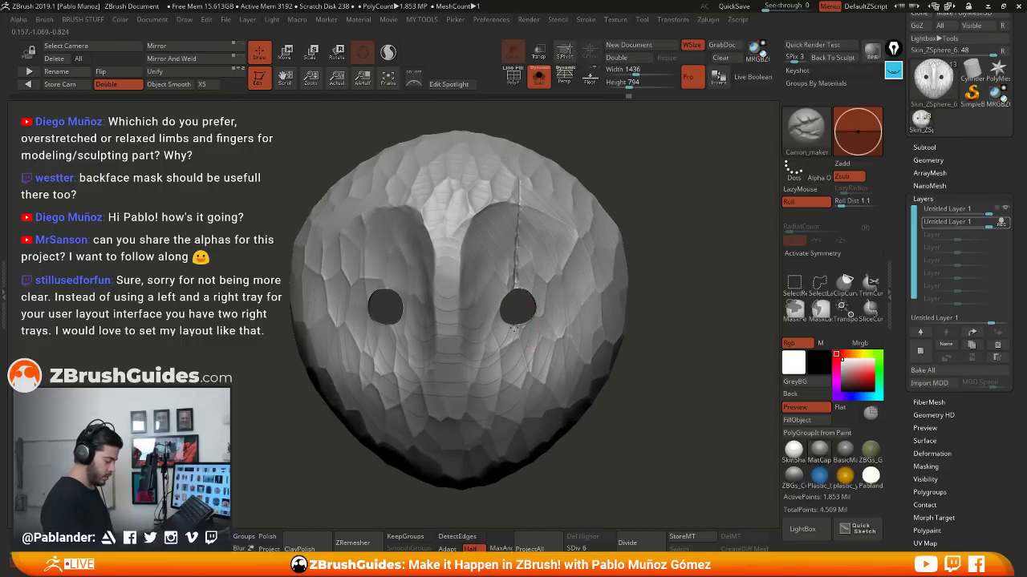
alt+right_drag(528, 382, 557, 358)
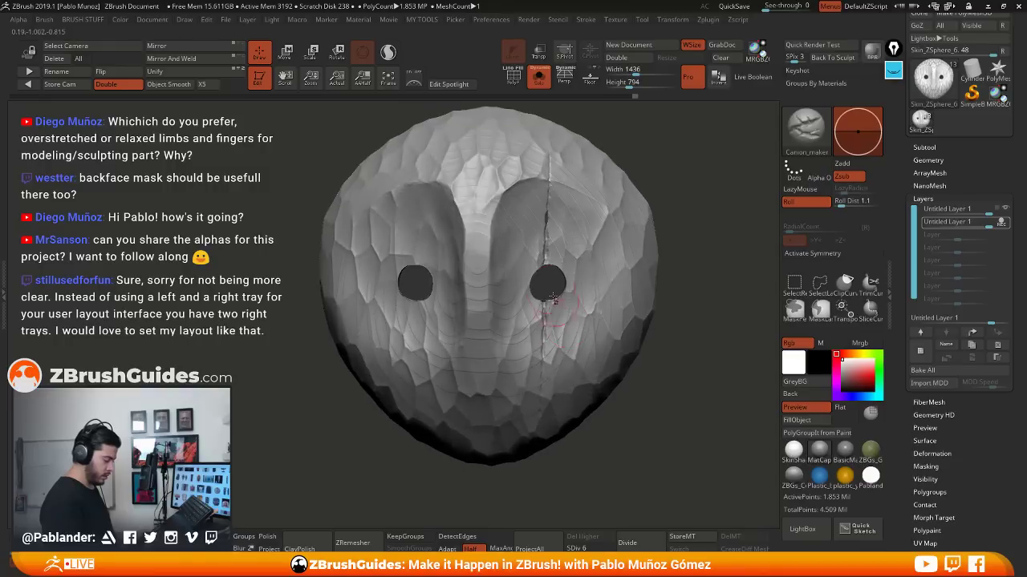
Carve cracks from the top of the forehead down the inner edge of the right-hand eye socket beside the nose
right_click(529, 232)
drag(511, 115, 507, 147)
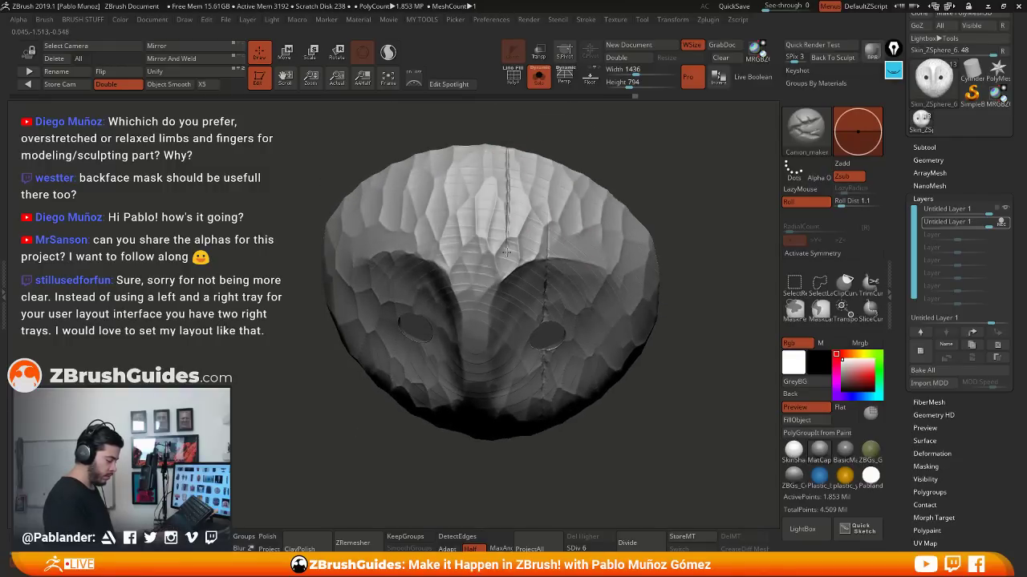
right_drag(507, 297, 505, 267)
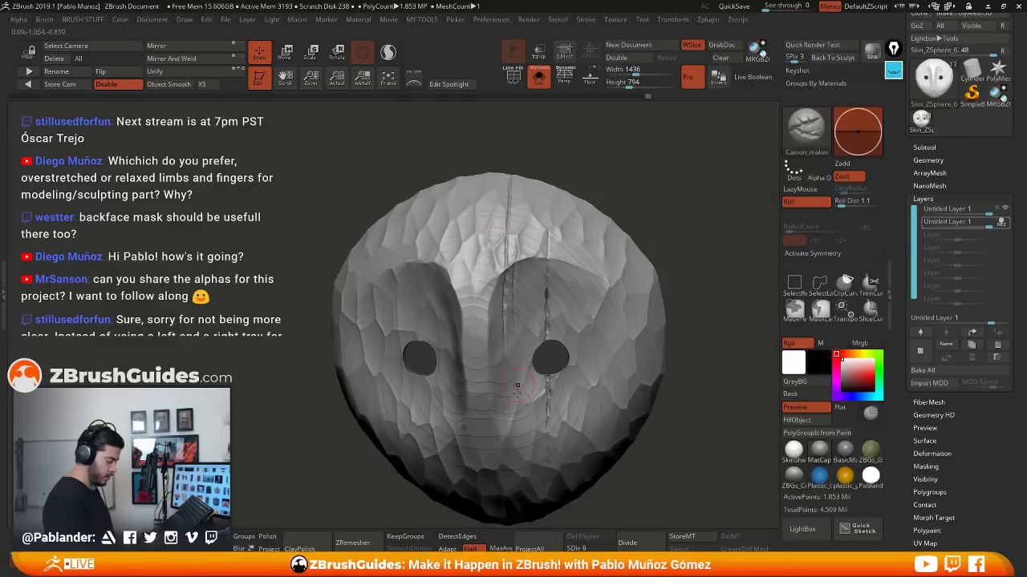
right_drag(517, 386, 580, 253)
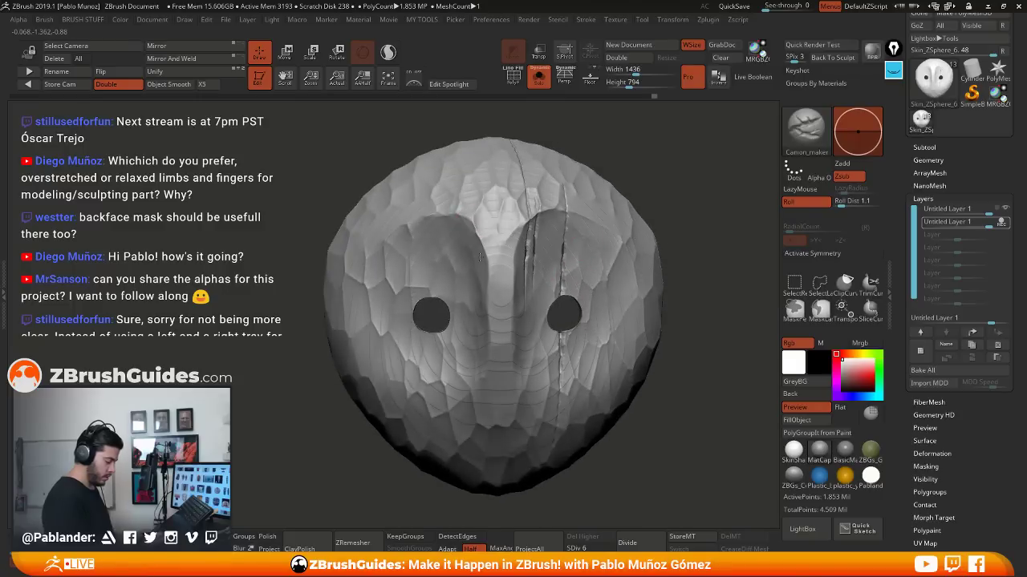
Carve a crack from beside the nose to the chin on the left-hand side and another from the forehead into the eye socket
alt+right_drag(491, 309, 506, 259)
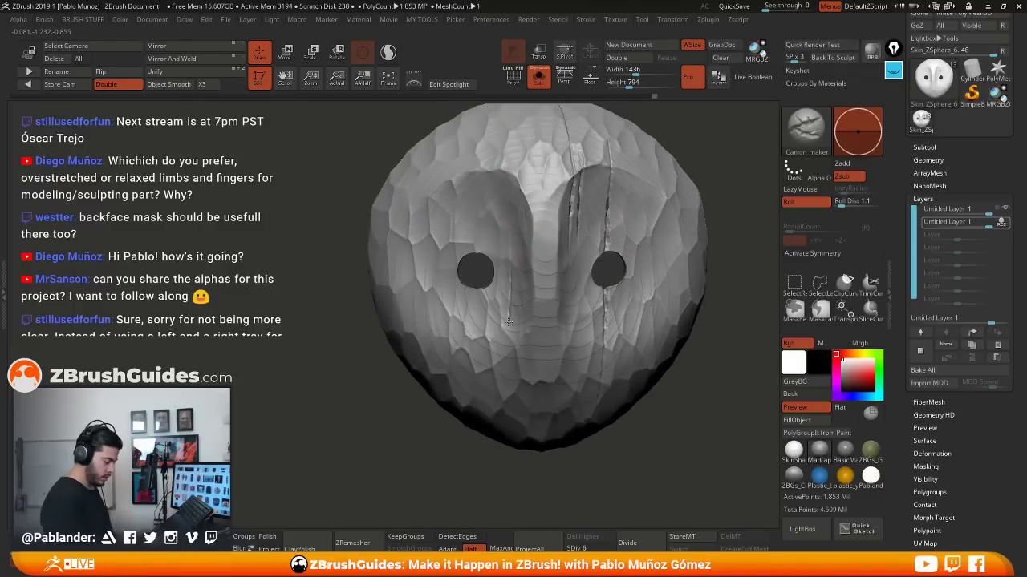
right_drag(519, 397, 539, 370)
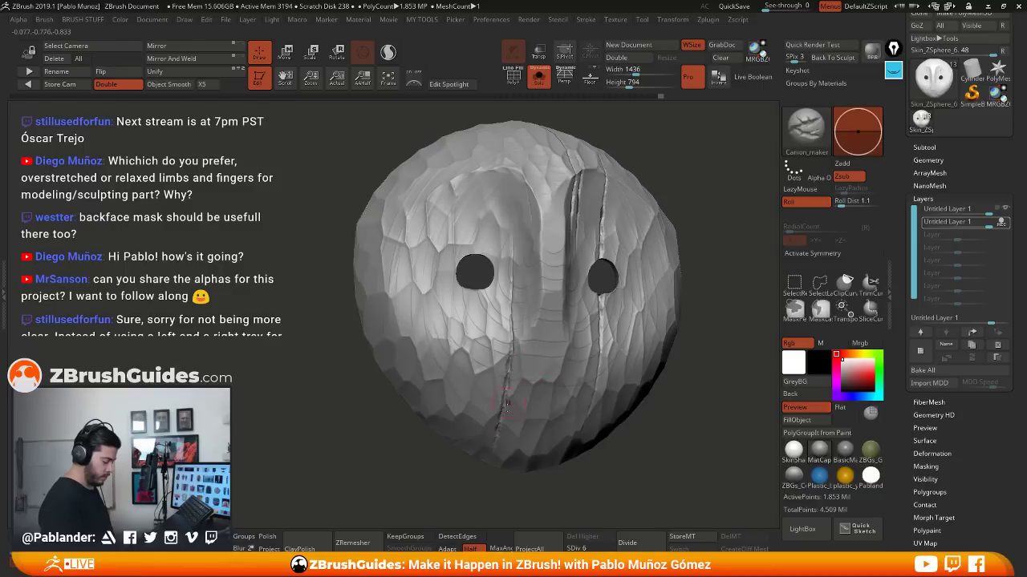
alt+right_drag(520, 294, 512, 327)
mouse_move(467, 174)
right_down()
mouse_move(460, 207)
mouse_move(463, 156)
right_up()
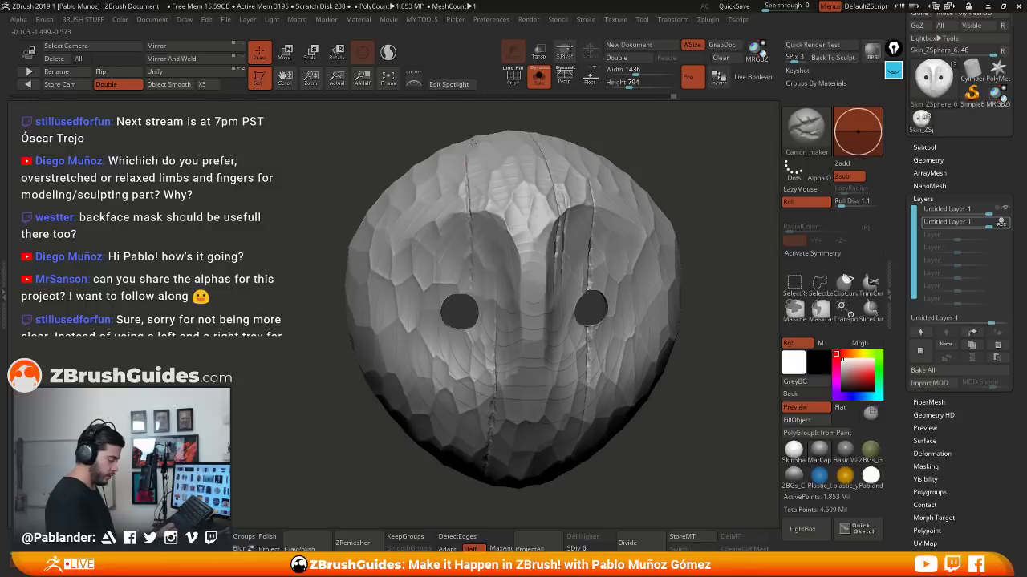
right_drag(473, 188, 531, 266)
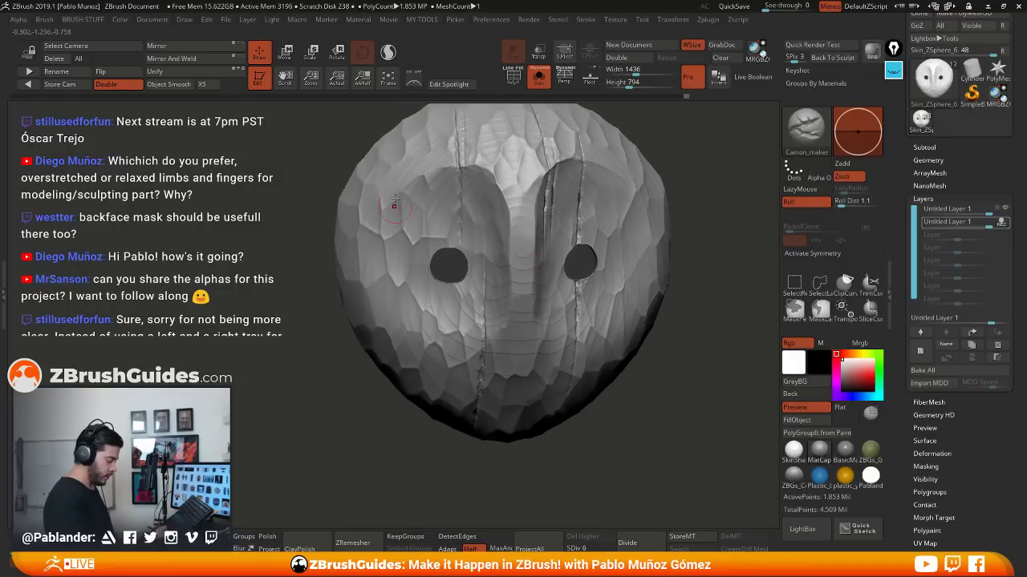
Carve one long vertical crack outside each eye hole, running from the outer brow down the cheek
drag(397, 252, 398, 324)
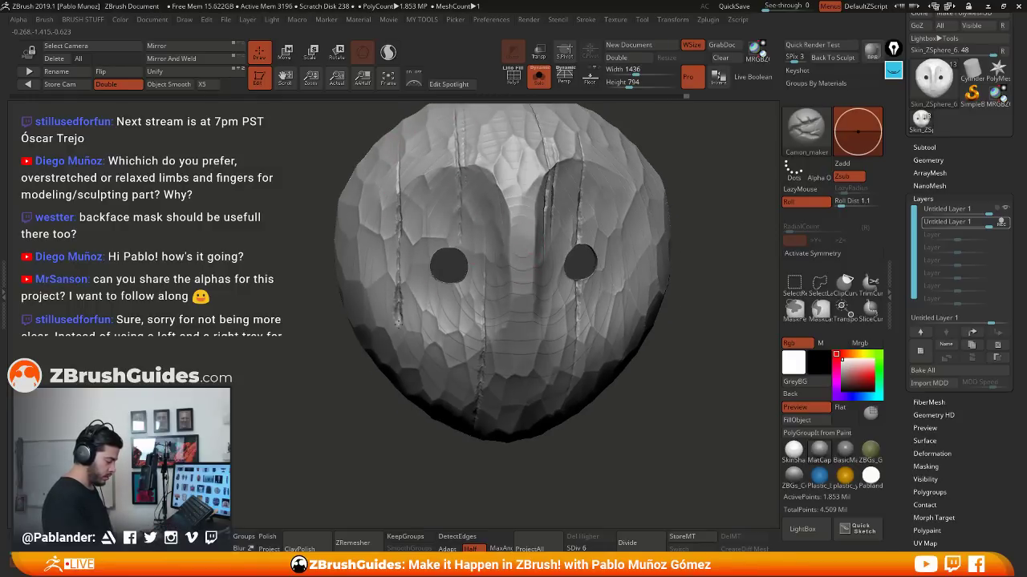
right_drag(399, 397, 565, 263)
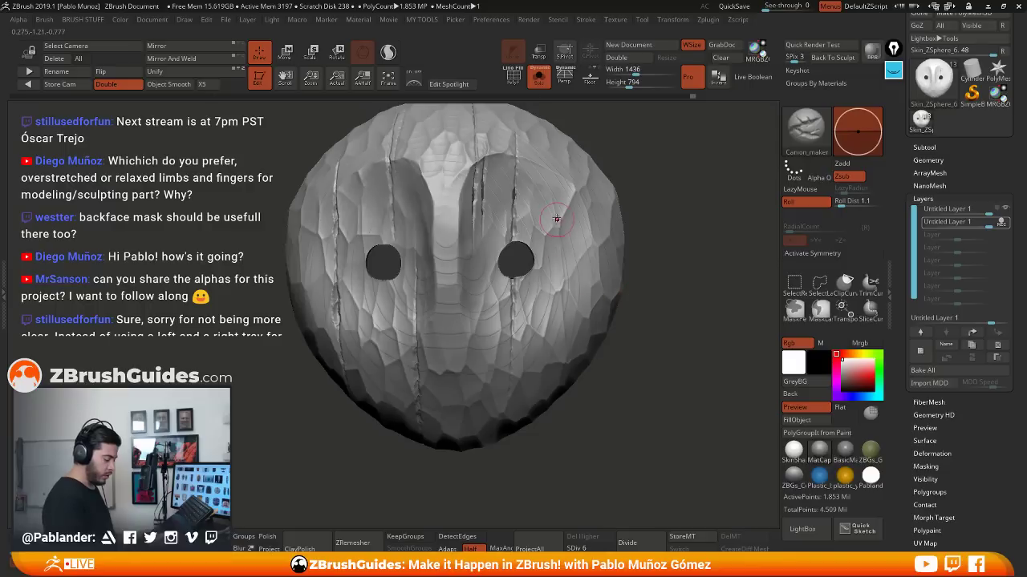
drag(545, 137, 552, 363)
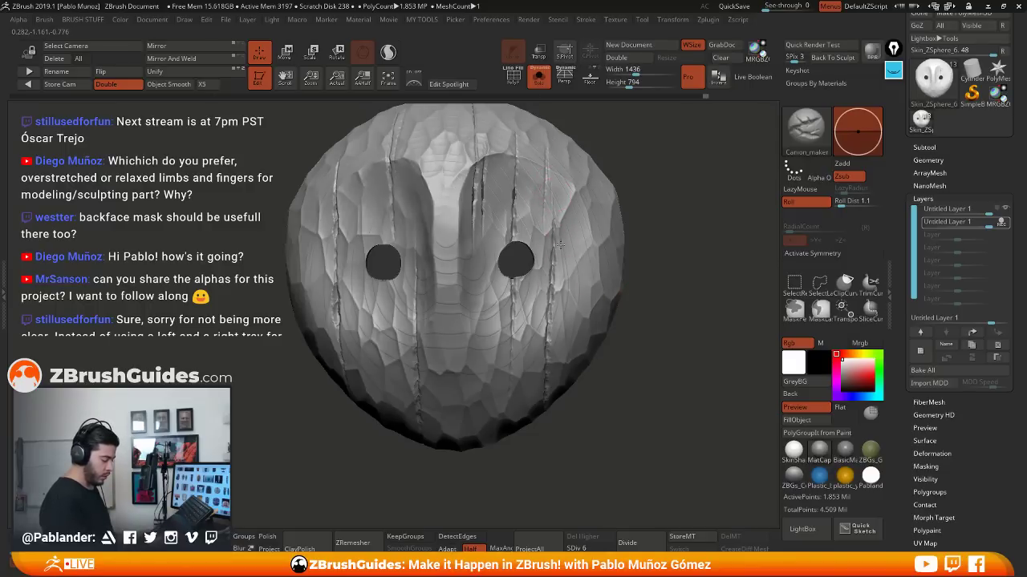
Try adding another crack next to the one outside the right-hand eye hole and undo it
drag(559, 246, 560, 351)
right_drag(651, 264, 649, 276)
key(ctrl+z)
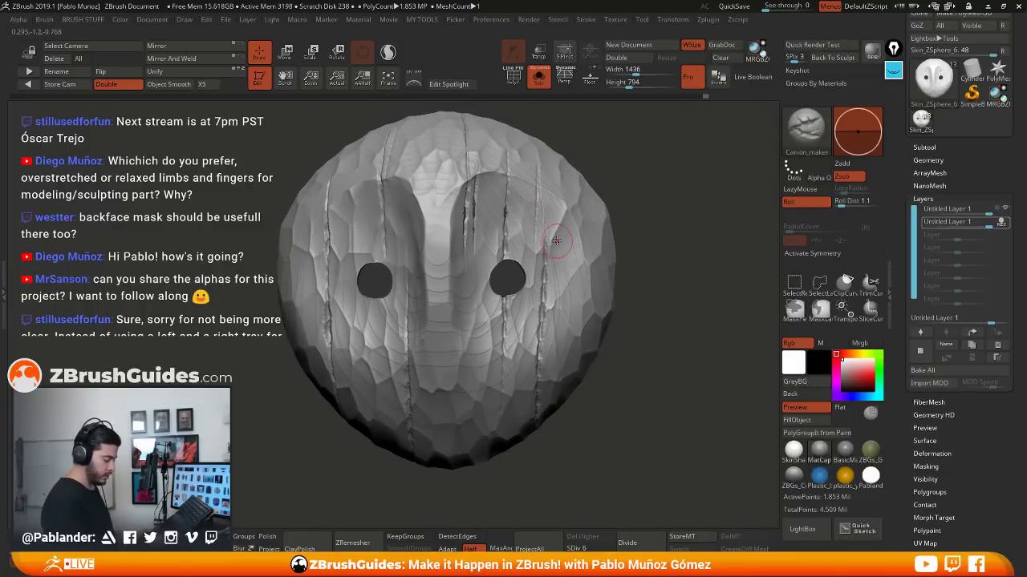
Carve additional cracks across the right-hand outer brow, temple and outer edge of the eye socket
key(space)
alt+drag(644, 203, 632, 215)
right_drag(632, 215, 539, 198)
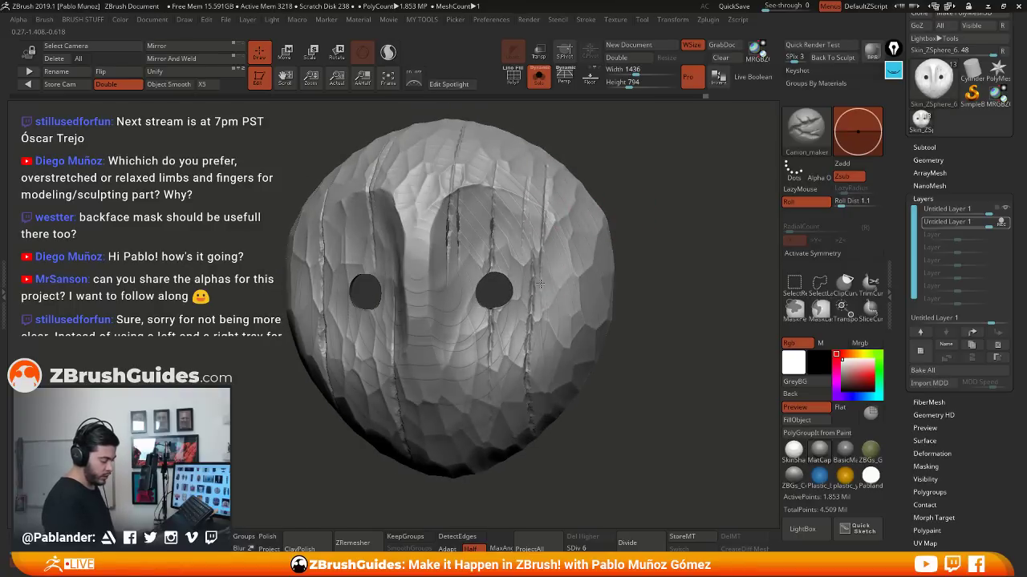
mouse_move(553, 176)
right_down()
mouse_move(606, 137)
mouse_move(550, 193)
right_up()
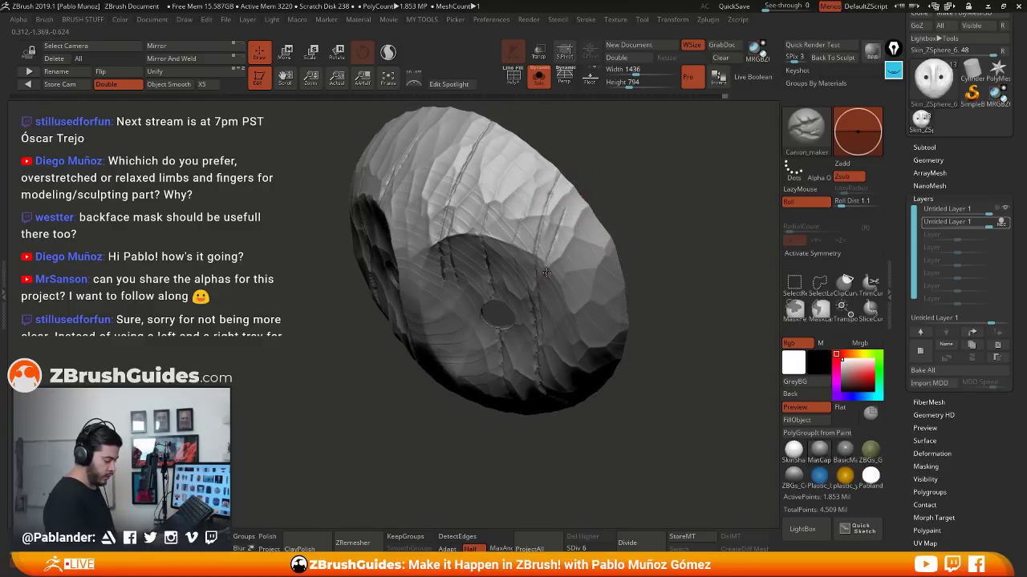
right_drag(640, 231, 650, 264)
mouse_move(506, 268)
ctrl+right_down()
mouse_move(484, 294)
mouse_move(479, 265)
ctrl+right_up()
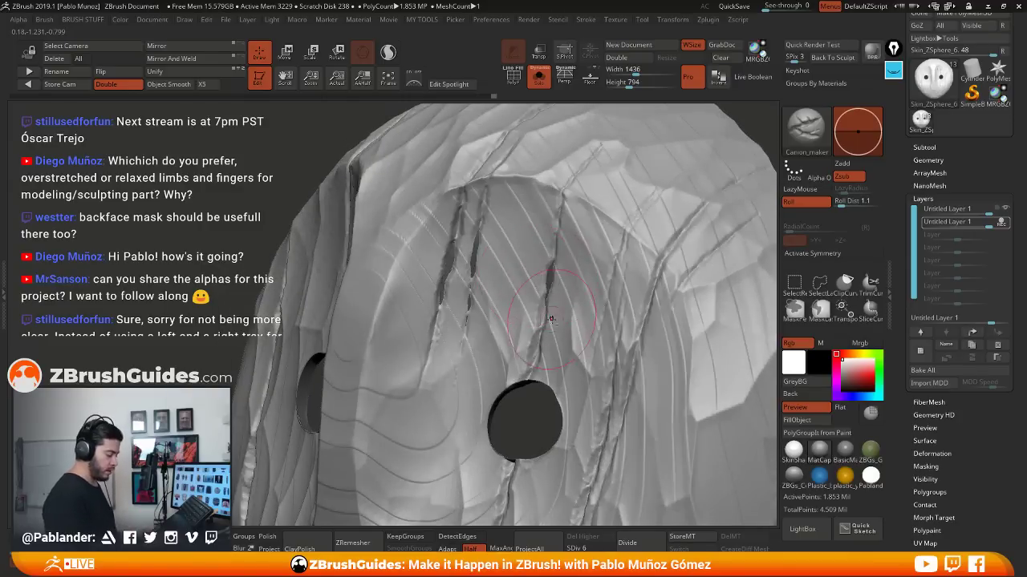
ctrl+right_drag(526, 343, 566, 210)
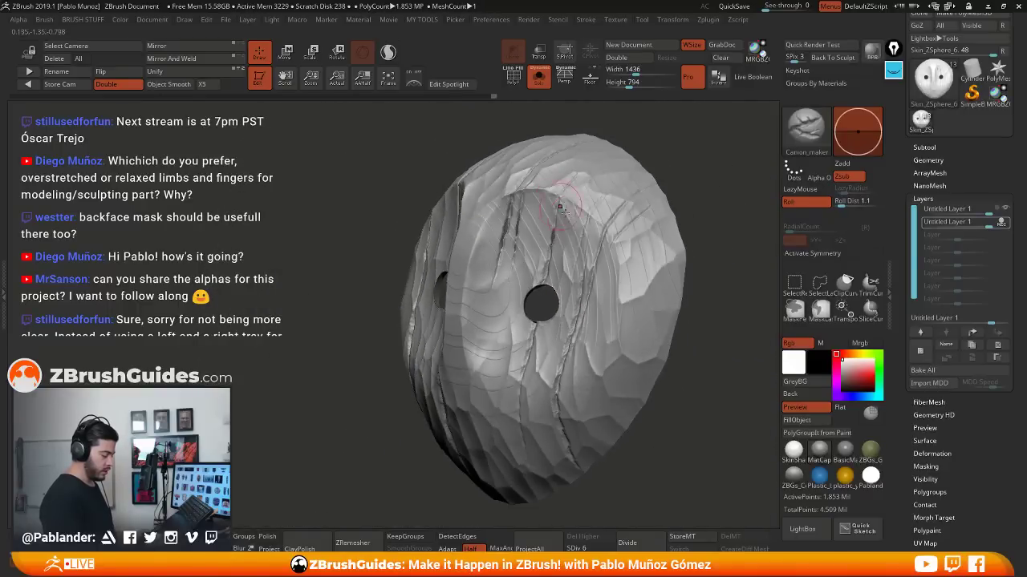
Reduce the intensity of the sculpt layer holding the cracks to 0.30973
right_drag(609, 236, 516, 238)
alt+right_drag(640, 305, 667, 280)
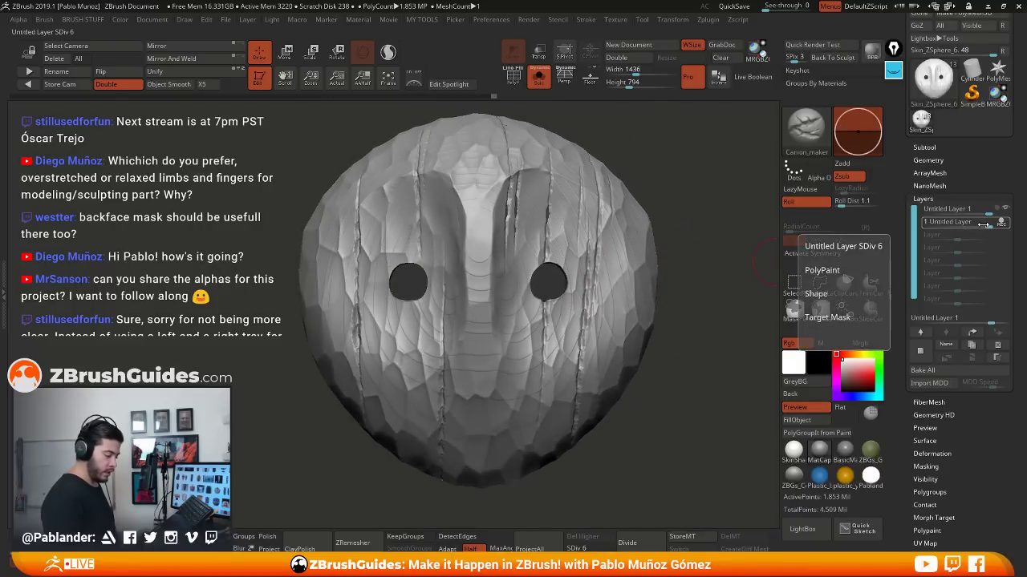
drag(981, 225, 968, 226)
ctrl+drag(700, 358, 727, 343)
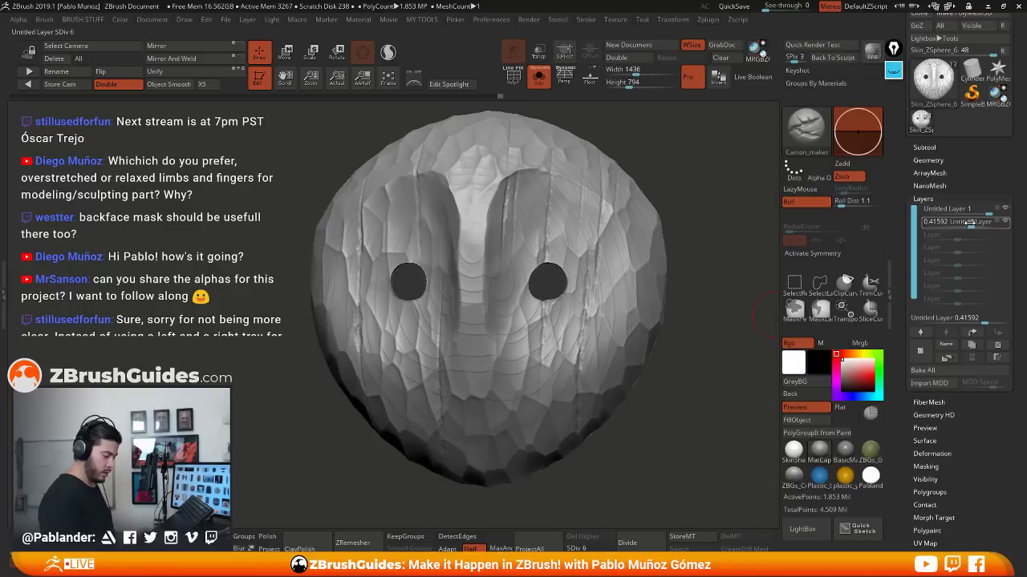
click(962, 225)
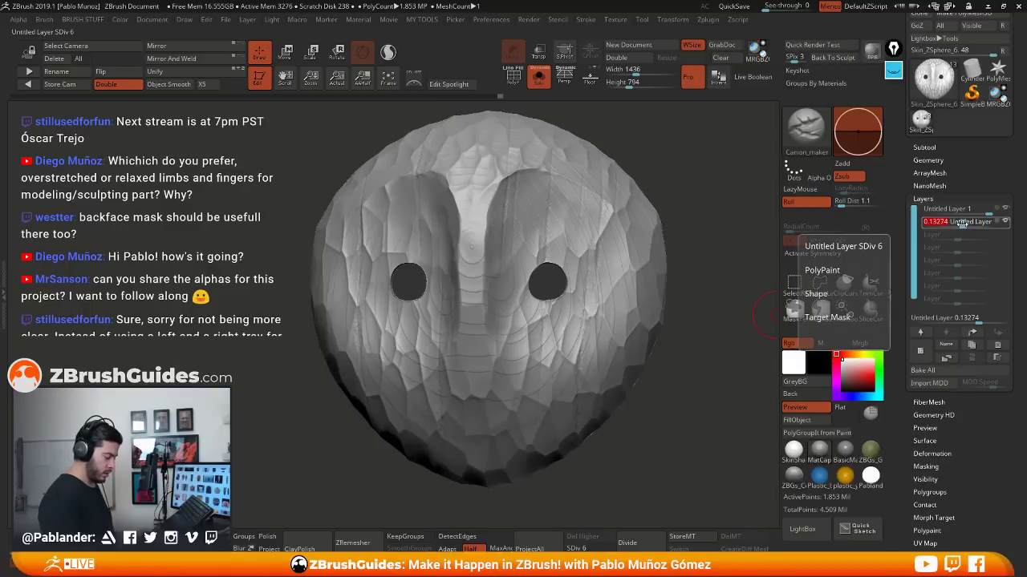
click(964, 224)
drag(964, 224, 968, 223)
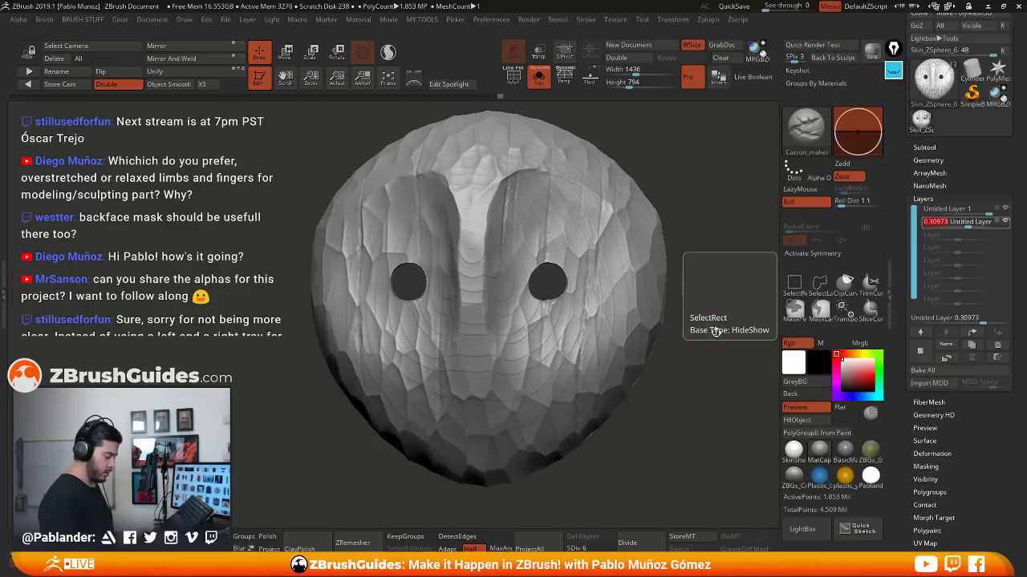
Choose the PM_Butterknife brush and add a new recording sculpt layer above the two existing ones
drag(716, 329, 682, 340)
shift+drag(699, 194, 710, 190)
key(b)
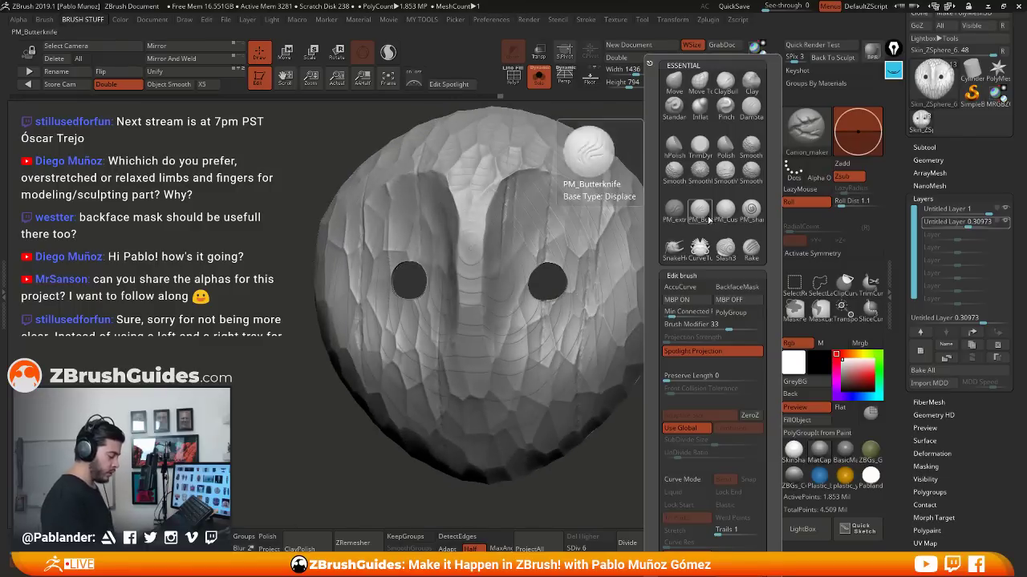
click(700, 210)
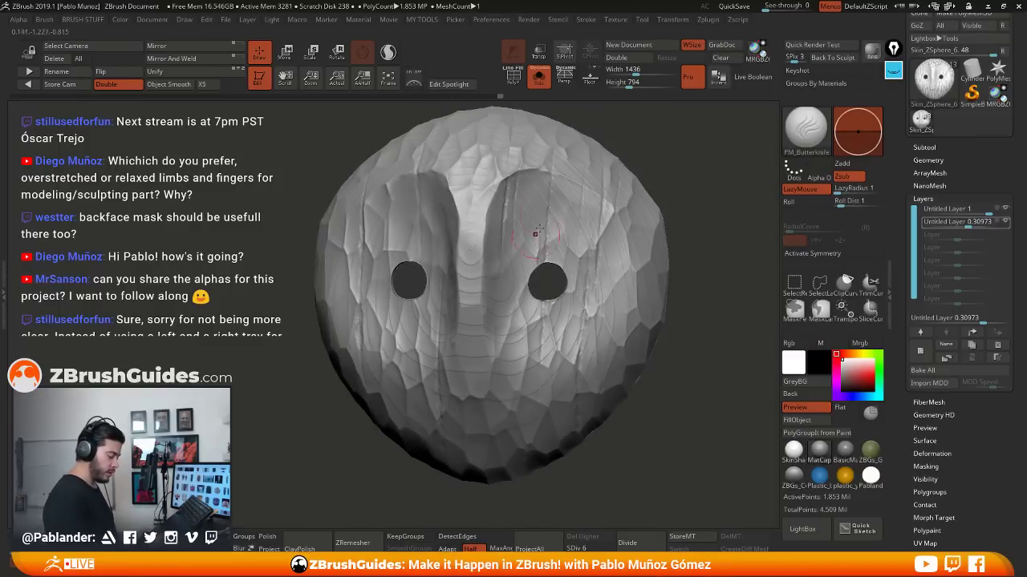
right_click(539, 212)
drag(539, 211, 535, 212)
ctrl+right_drag(545, 201, 560, 241)
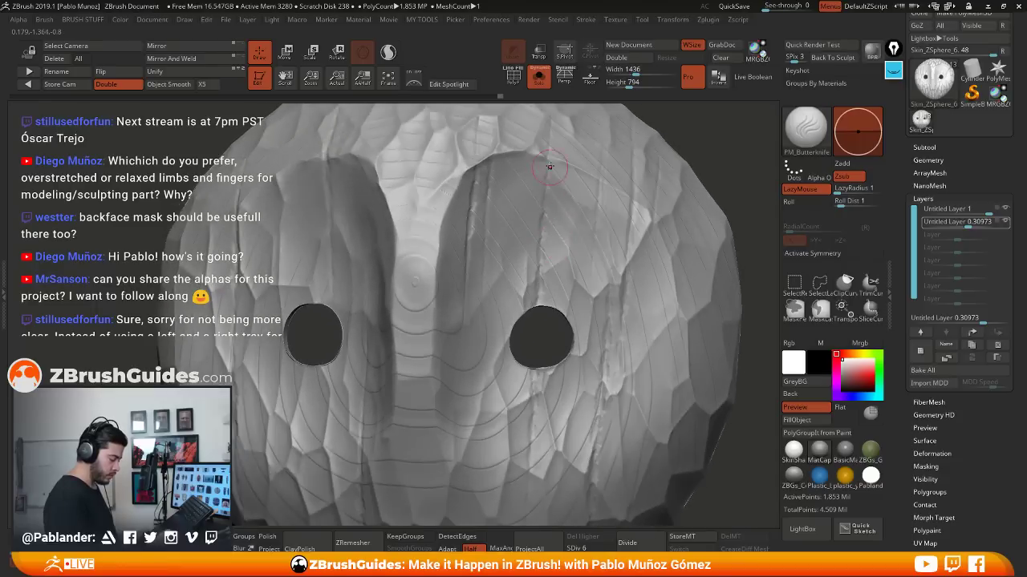
click(922, 353)
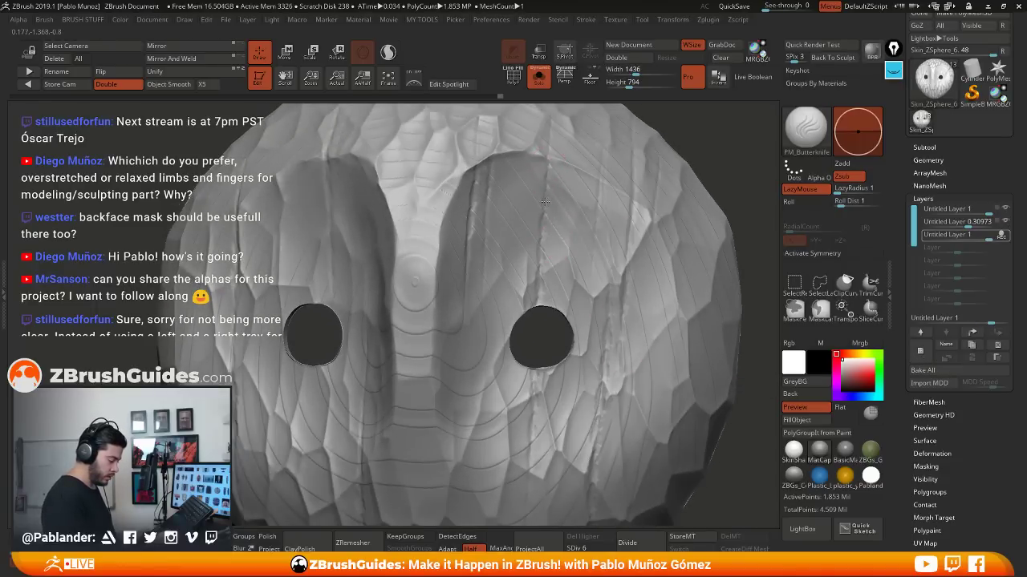
Deepen the vertical crack above the right-hand eye hole with an adjusted PM_Butterknife brush
right_drag(552, 202, 550, 200)
key(space)
drag(550, 202, 545, 201)
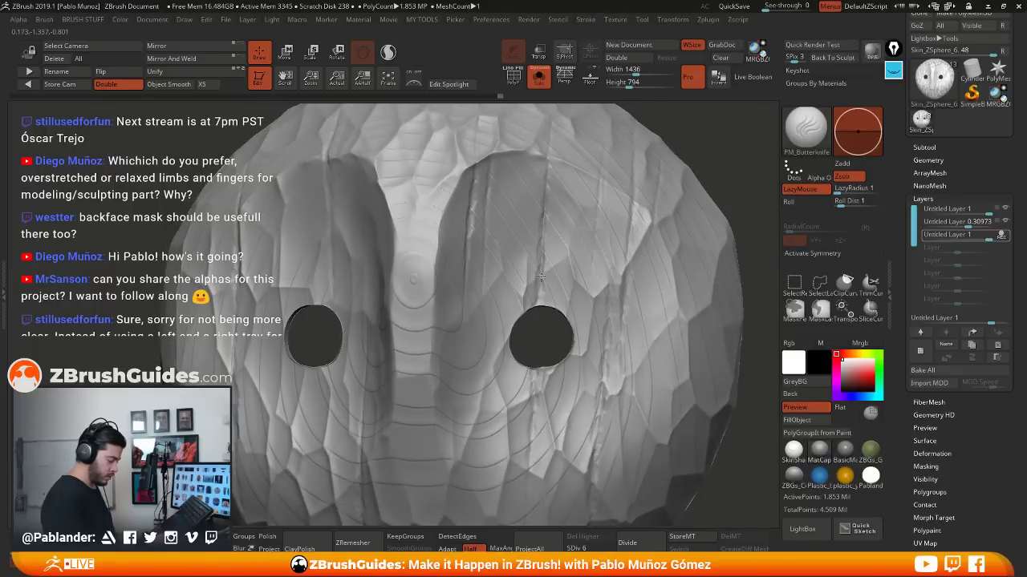
right_drag(478, 183, 459, 170)
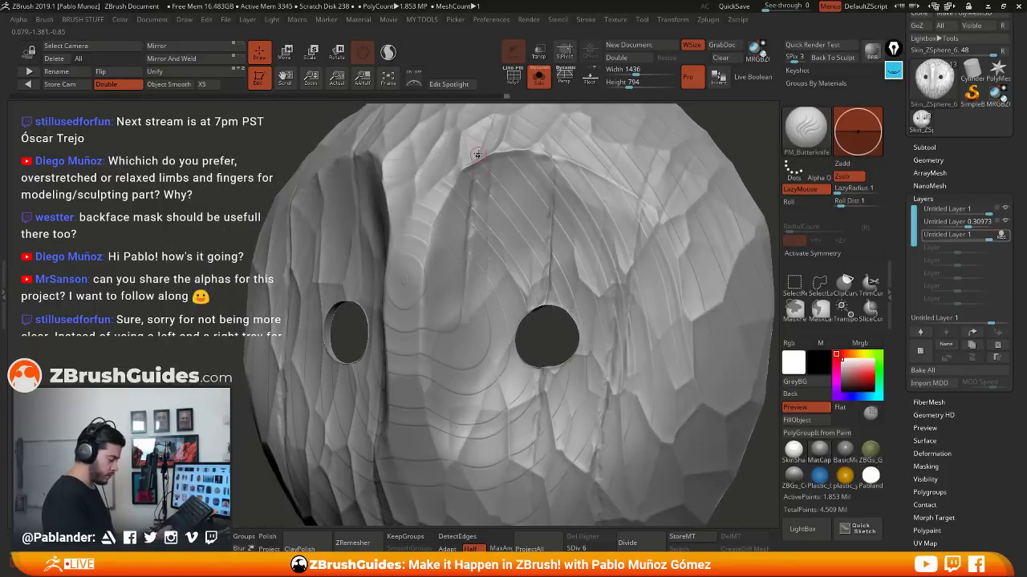
Switch to the DamStandard brush and carve fine lines along the cracks on the right-hand brow, temple and cheek
key(b)
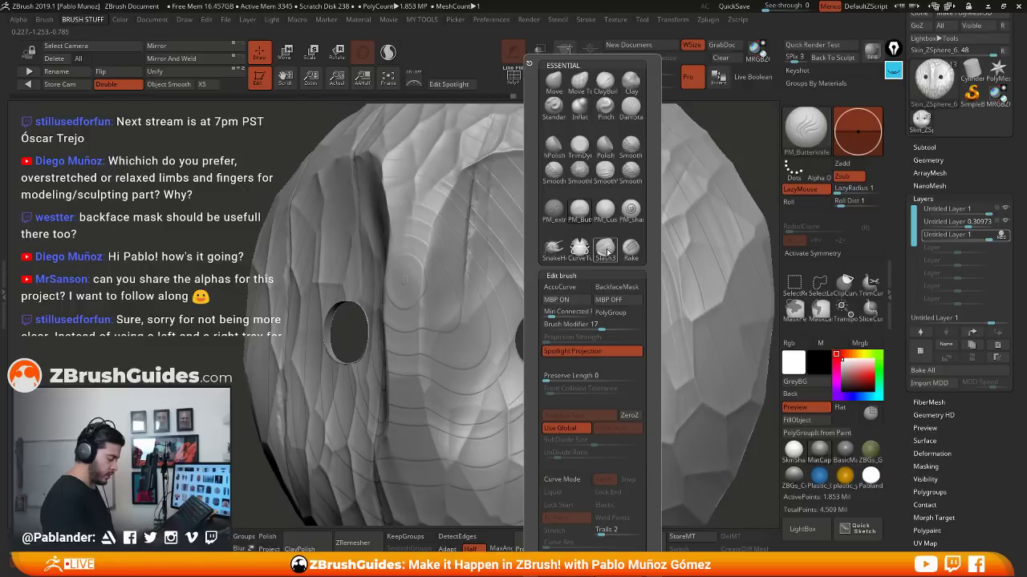
click(630, 156)
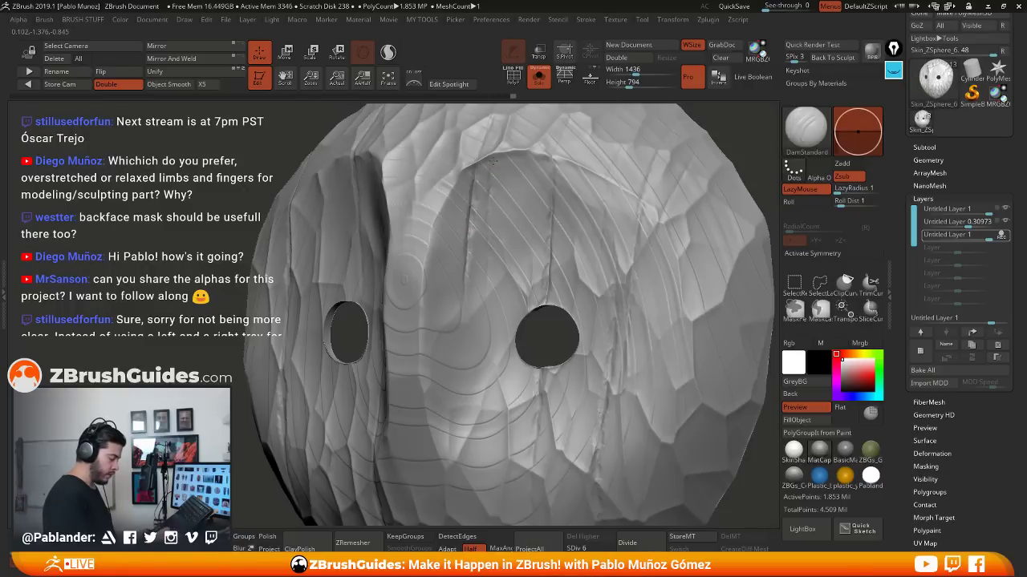
right_drag(652, 250, 614, 229)
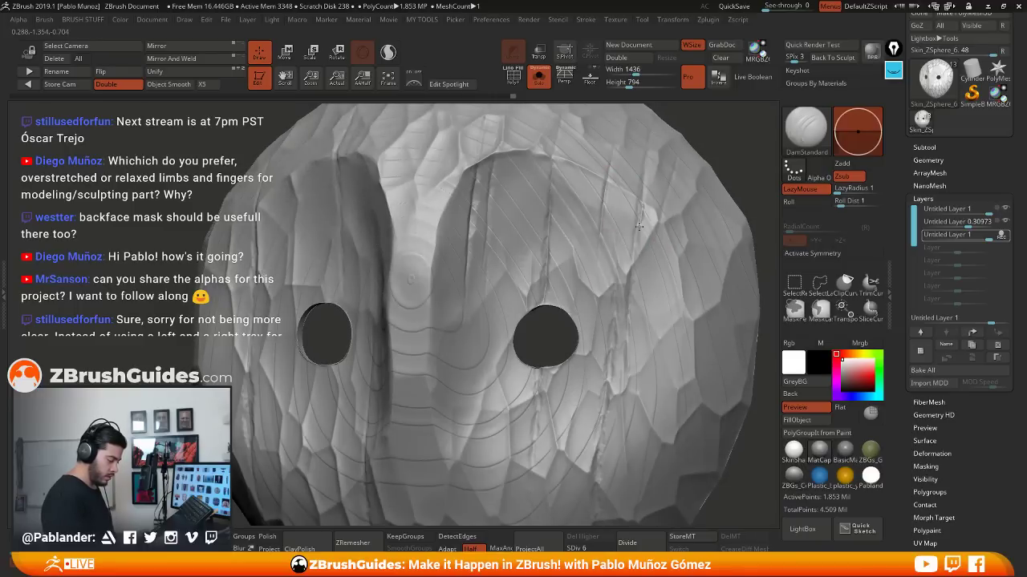
right_drag(631, 362, 652, 237)
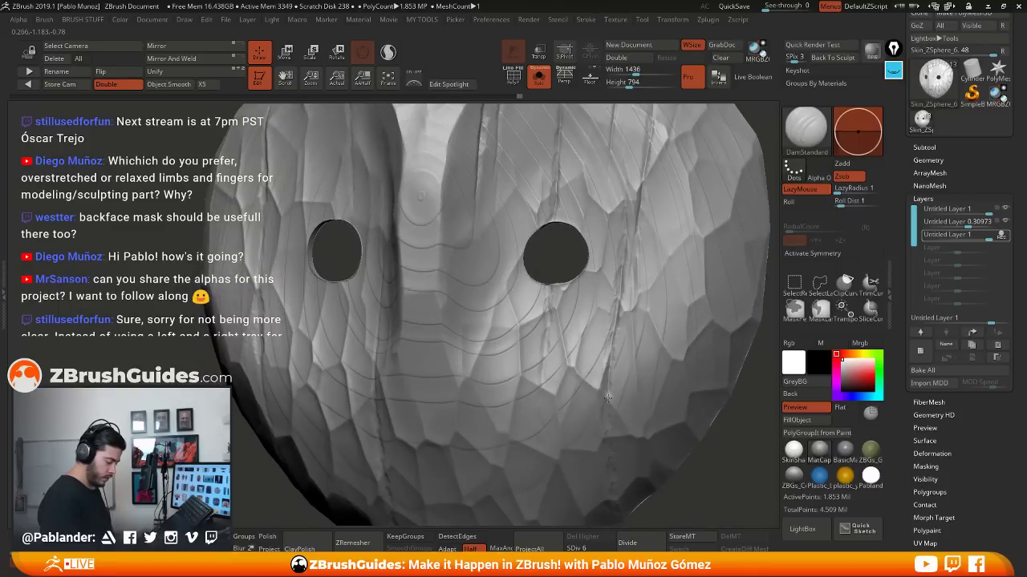
right_drag(614, 315, 632, 202)
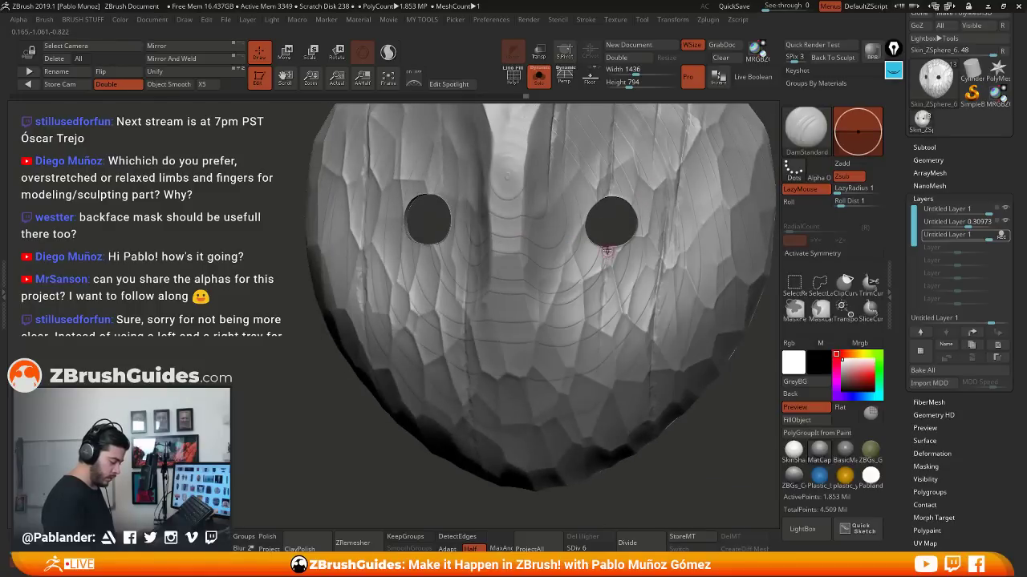
Carve fine cracks below the right-hand eye hole, down the left-hand cheek towards the chin, and at the left-hand brow
drag(605, 282, 601, 320)
right_drag(602, 251, 619, 245)
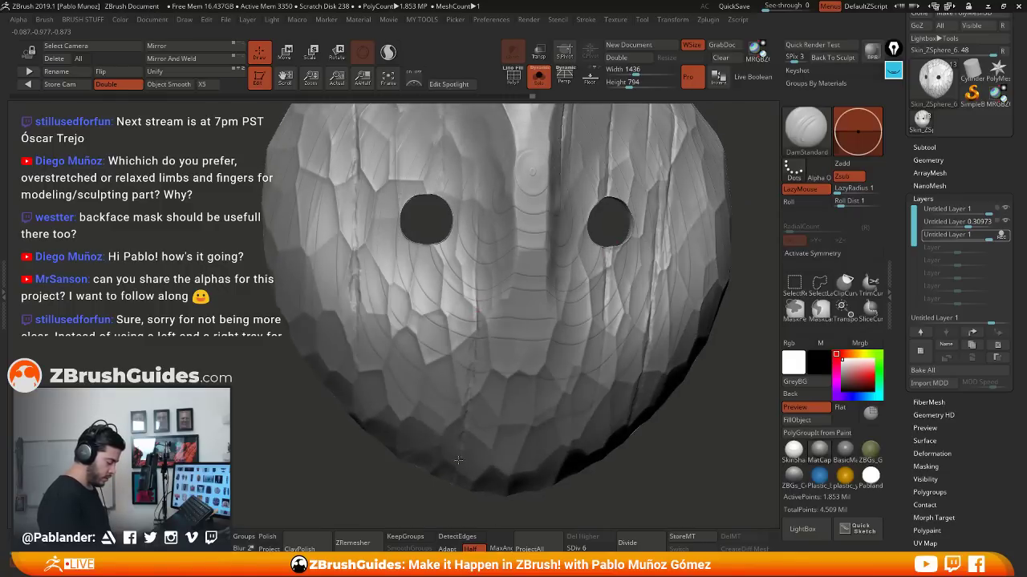
mouse_move(483, 286)
right_down()
mouse_move(445, 194)
mouse_move(522, 200)
right_up()
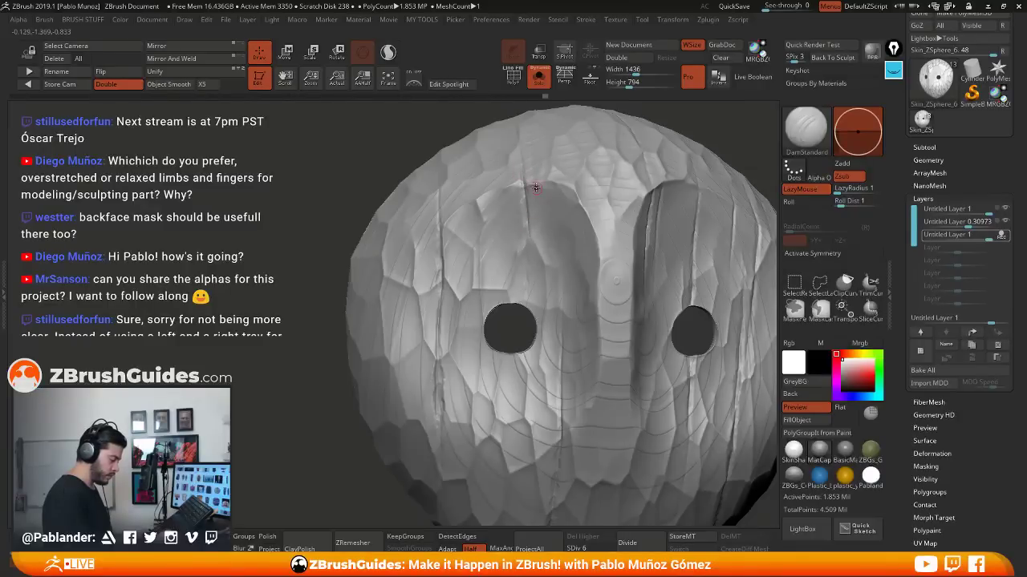
key(space)
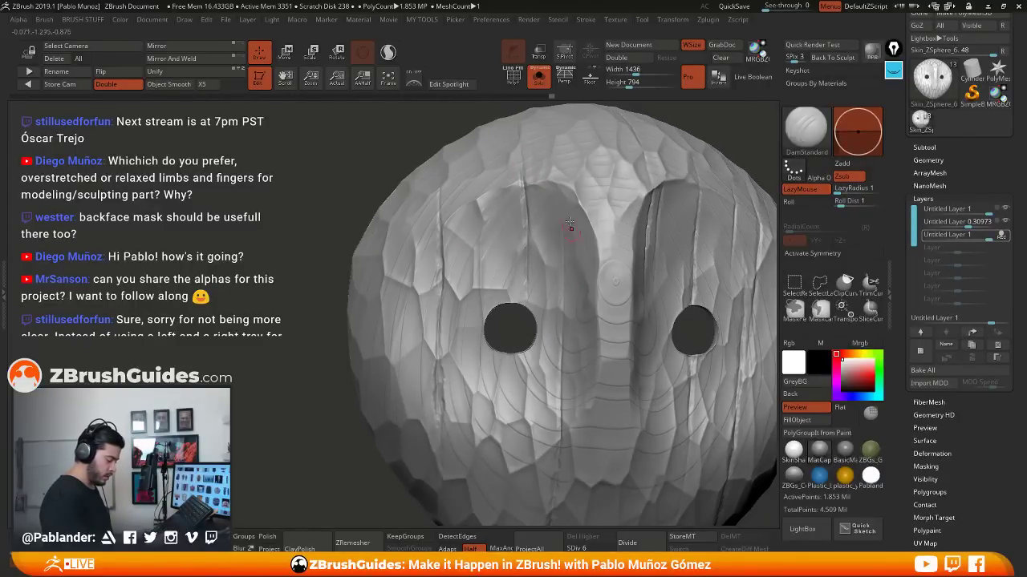
Smooth the lower edge of the right-hand eye hole
right_drag(625, 204, 563, 274)
mouse_move(543, 222)
right_down()
mouse_move(628, 300)
mouse_move(561, 446)
right_up()
mouse_move(562, 401)
right_down()
mouse_move(553, 337)
mouse_move(524, 275)
mouse_move(548, 299)
right_up()
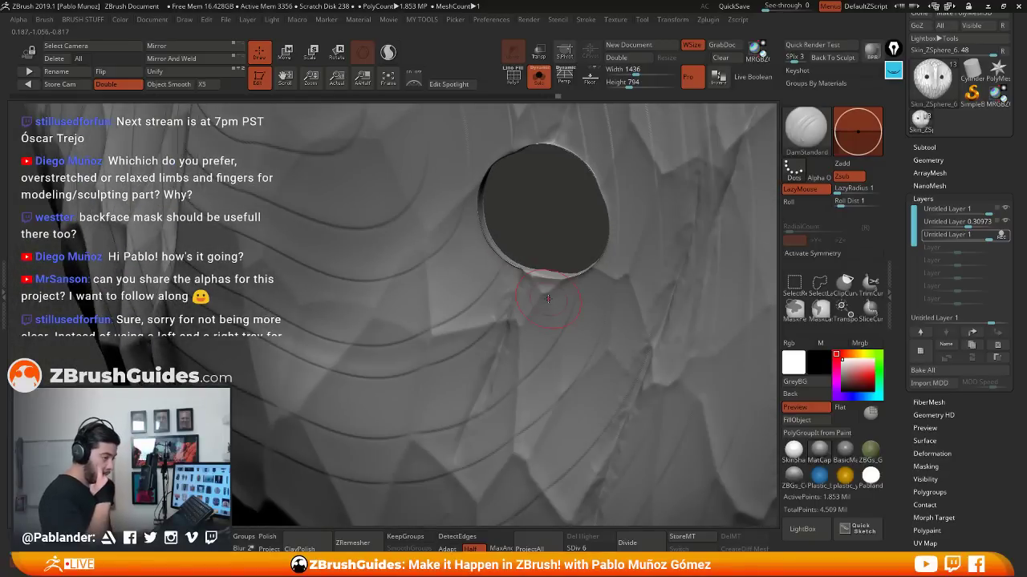
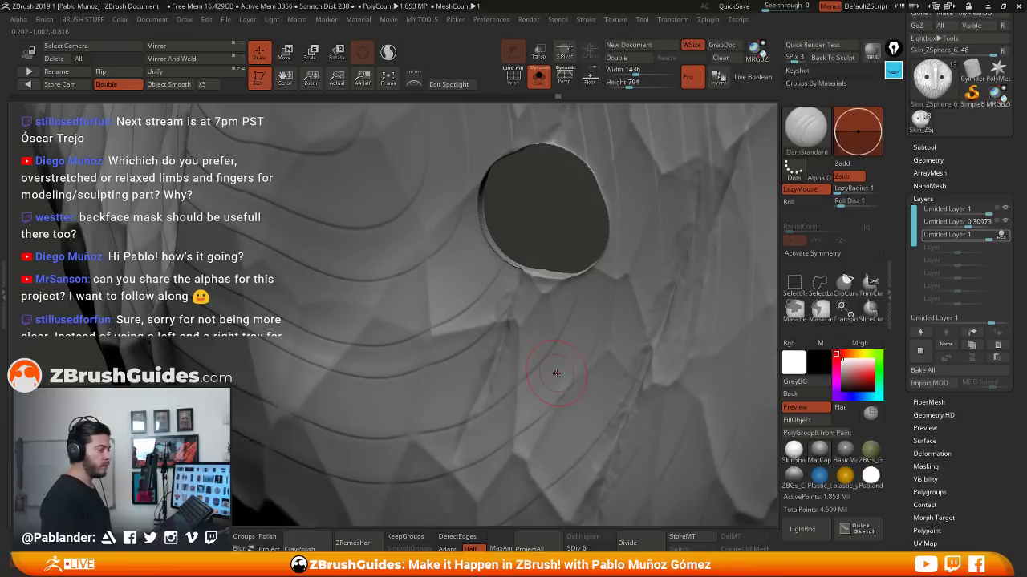
ctrl+right_drag(570, 378, 570, 417)
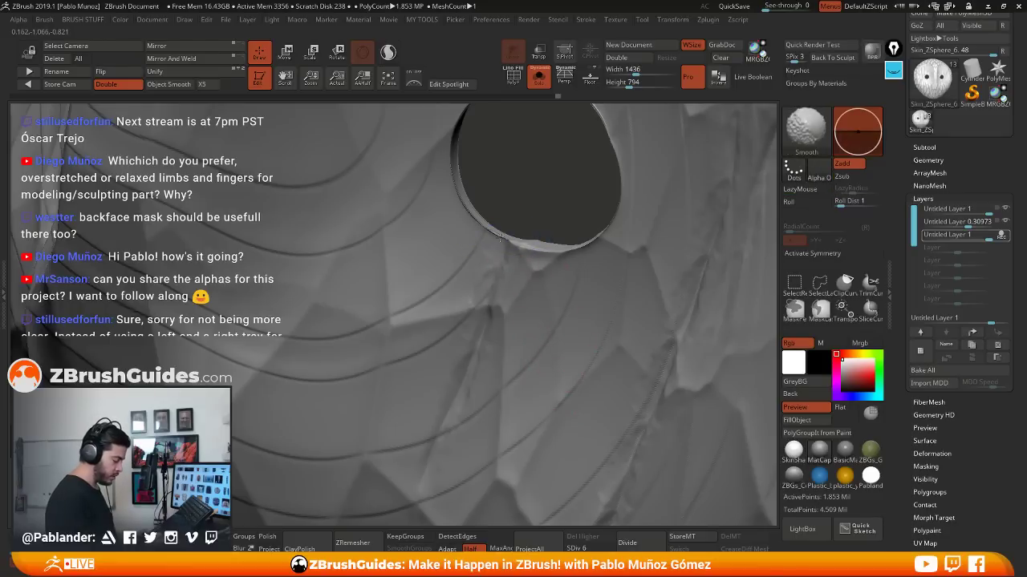
mouse_move(487, 226)
right_down()
mouse_move(523, 229)
mouse_move(521, 247)
mouse_move(509, 246)
mouse_move(475, 230)
mouse_move(522, 229)
right_up()
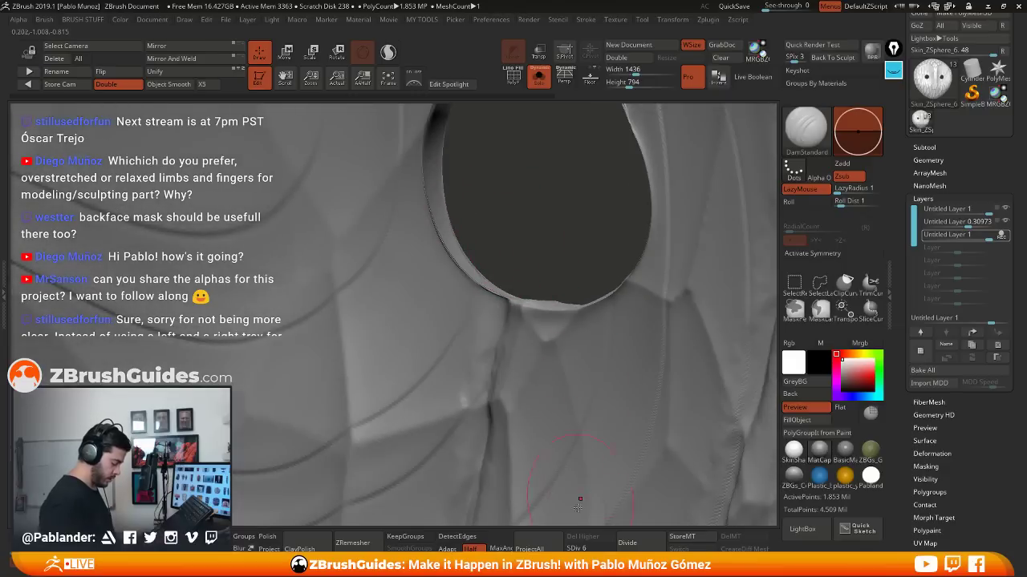
Try to lower the mesh's subdivision level while the sculpt layer is recording
click(590, 550)
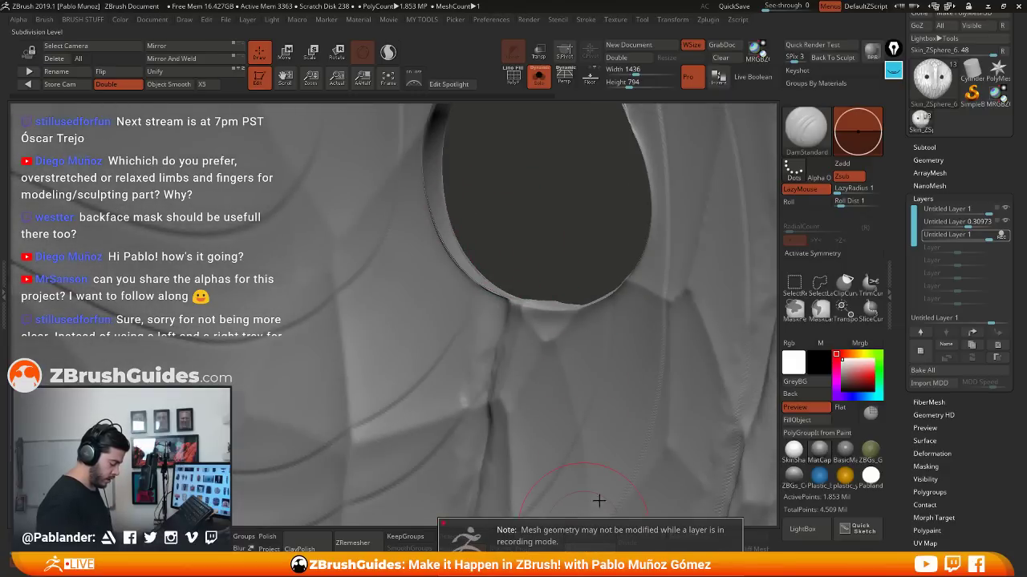
mouse_move(550, 279)
right_down()
mouse_move(528, 292)
mouse_move(551, 269)
right_up()
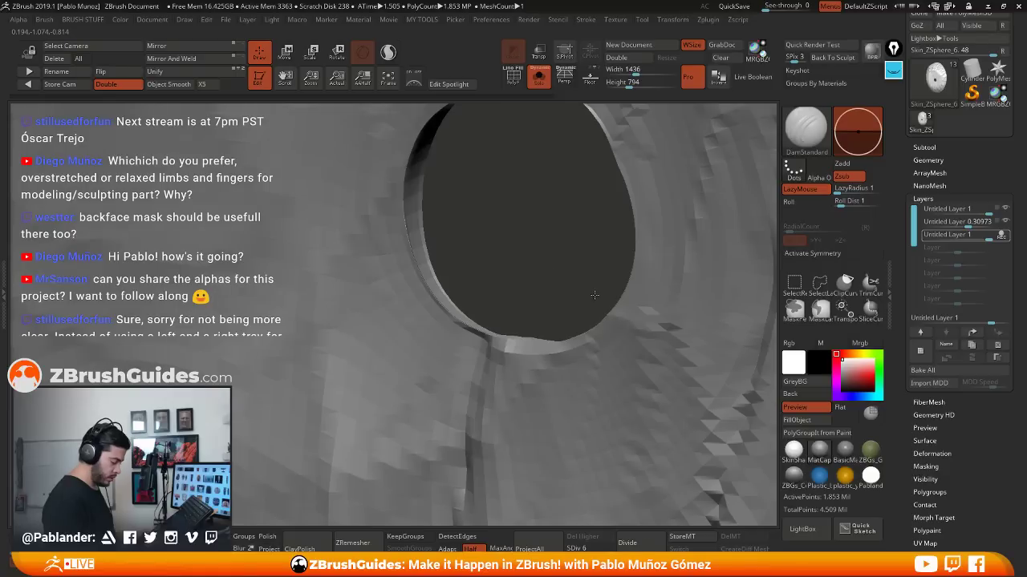
mouse_move(554, 272)
right_down()
mouse_move(592, 296)
mouse_move(579, 291)
right_up()
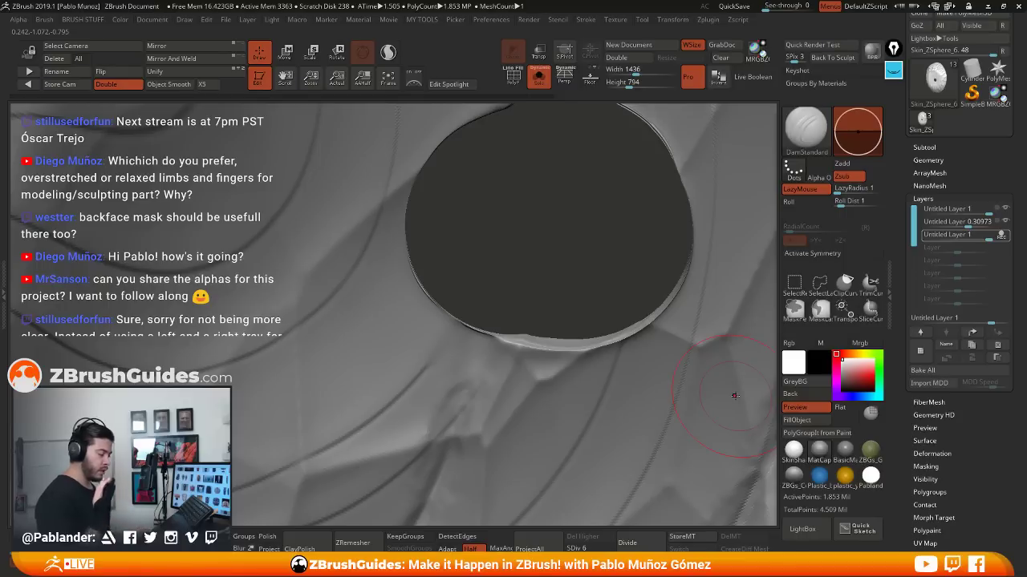
Bake all sculpt layers into the mesh and lower its subdivision level to 3
click(954, 373)
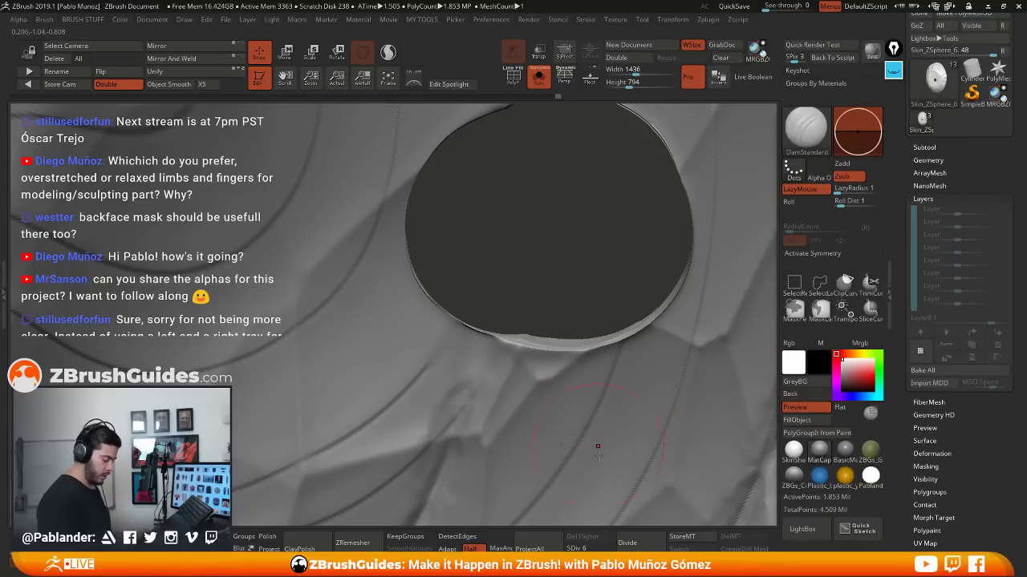
click(588, 548)
drag(573, 246, 576, 273)
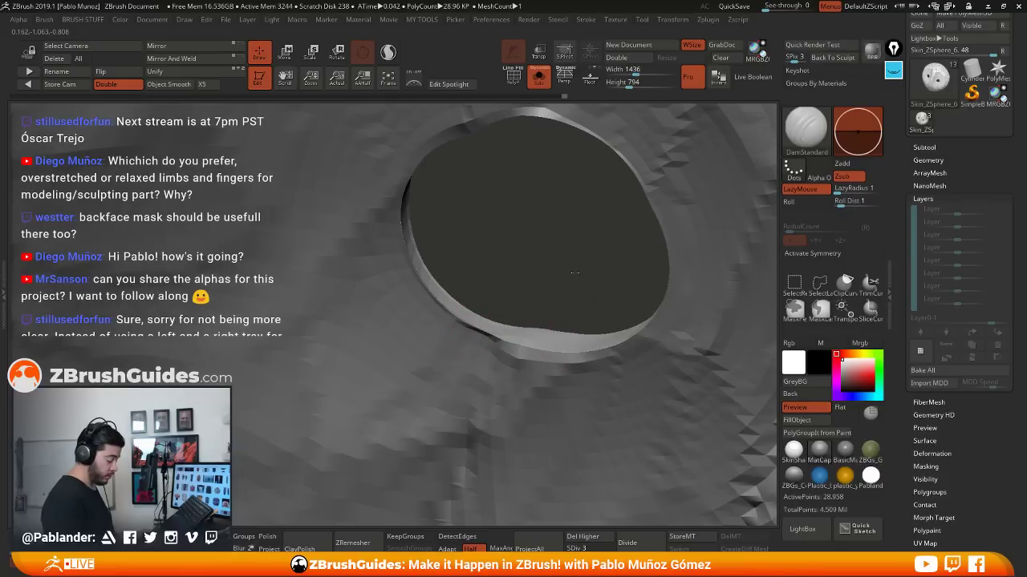
Smooth the rim all around the right-hand eye hole, including its inner thickness, at the low subdivision level
right_drag(575, 274, 580, 267)
mouse_move(492, 332)
shift+mouse_down()
mouse_move(451, 320)
mouse_move(392, 244)
mouse_move(388, 206)
shift+mouse_up()
mouse_move(474, 216)
right_down()
mouse_move(556, 156)
mouse_move(534, 241)
mouse_move(550, 227)
right_up()
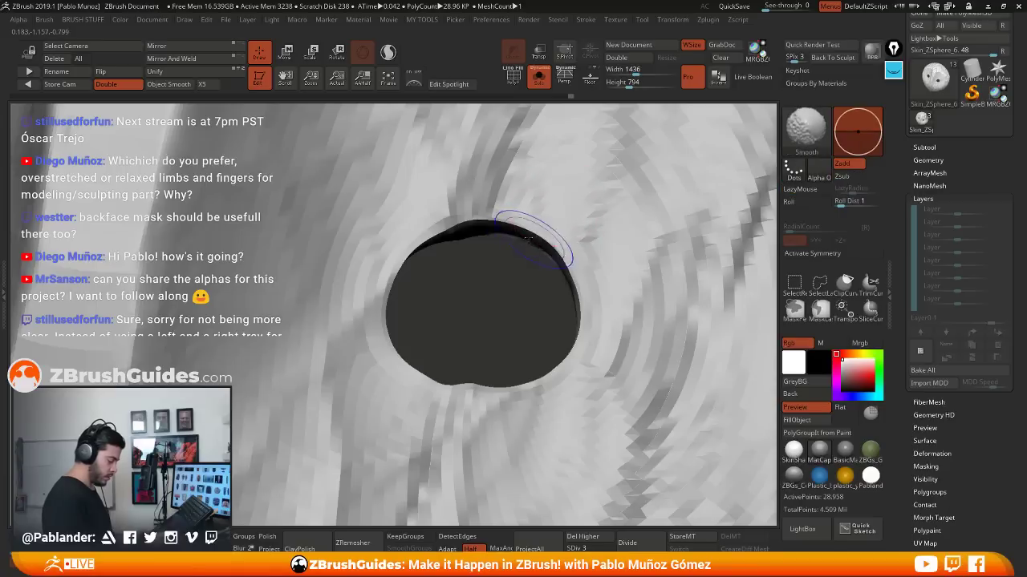
mouse_move(532, 239)
shift+mouse_down()
mouse_move(580, 322)
mouse_move(559, 366)
mouse_move(489, 222)
mouse_move(405, 255)
shift+mouse_up()
right_drag(479, 257, 466, 257)
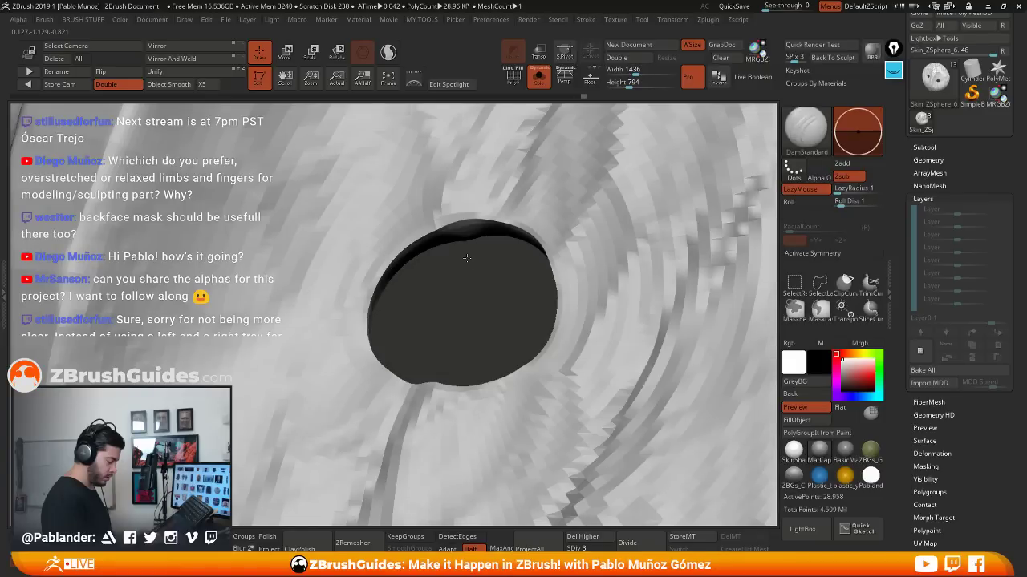
mouse_move(466, 258)
right_down()
mouse_move(518, 280)
mouse_move(515, 369)
right_up()
shift+drag(515, 385, 561, 359)
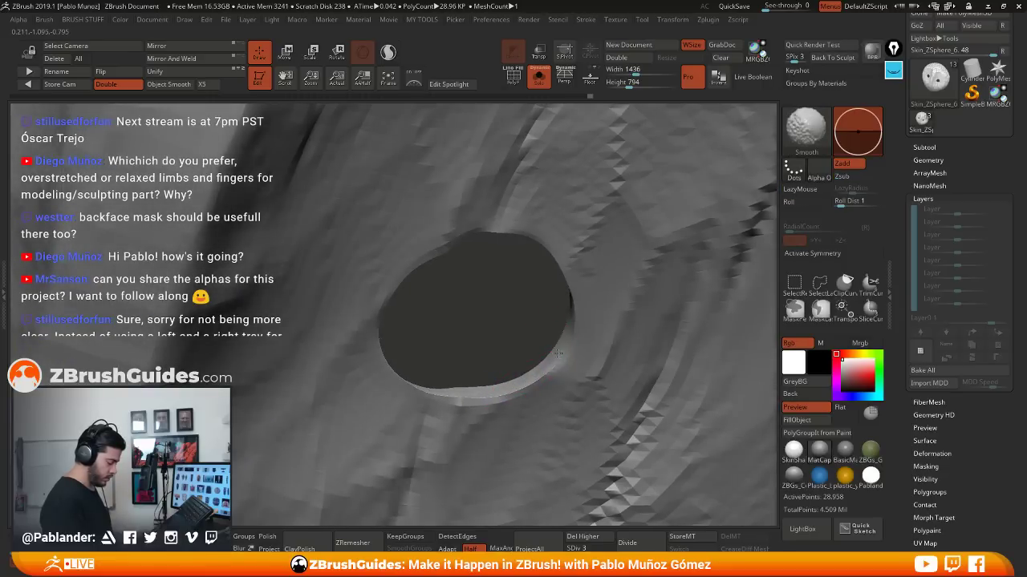
Smooth the rim and inner thickness of the left-hand eye hole to even out its outline
alt+right_drag(473, 329, 754, 333)
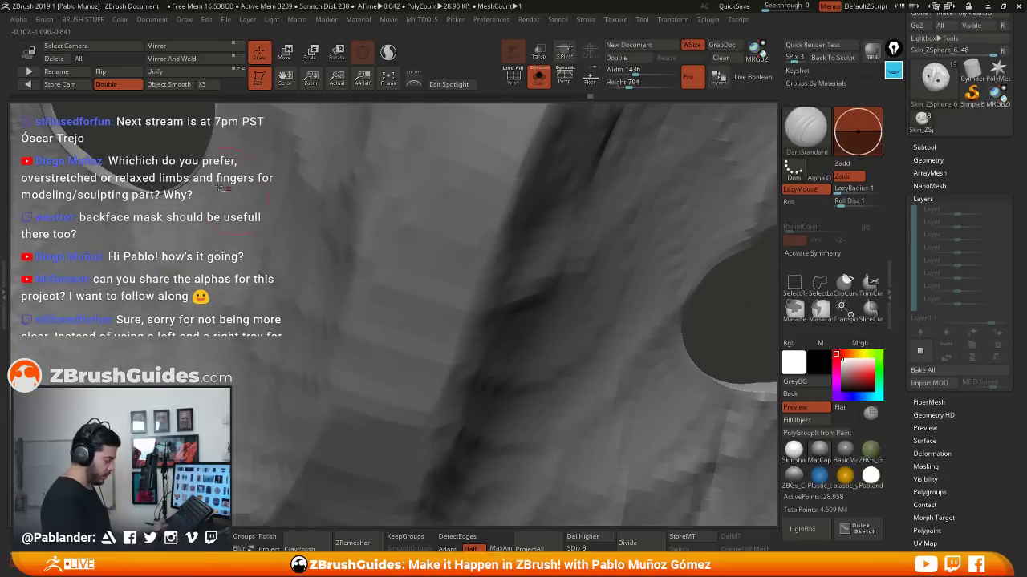
mouse_move(265, 309)
alt+right_down()
mouse_move(291, 332)
mouse_move(483, 331)
mouse_move(493, 348)
alt+right_up()
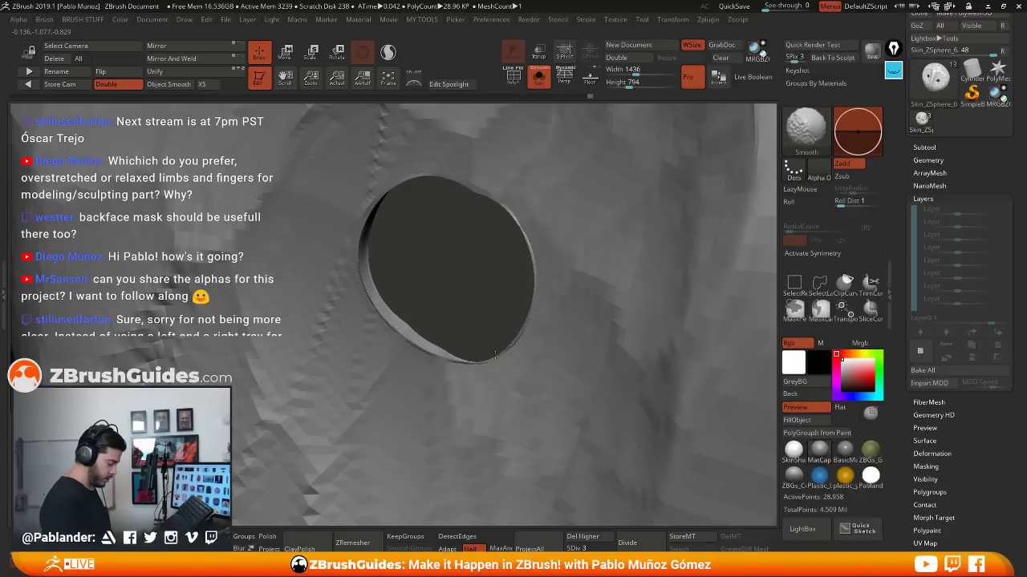
mouse_move(522, 250)
shift+mouse_down()
mouse_move(527, 270)
mouse_move(473, 191)
mouse_move(385, 229)
mouse_move(371, 282)
mouse_move(409, 335)
mouse_move(476, 359)
shift+mouse_up()
shift+drag(373, 247, 367, 270)
shift+drag(491, 200, 471, 187)
right_drag(449, 201, 515, 194)
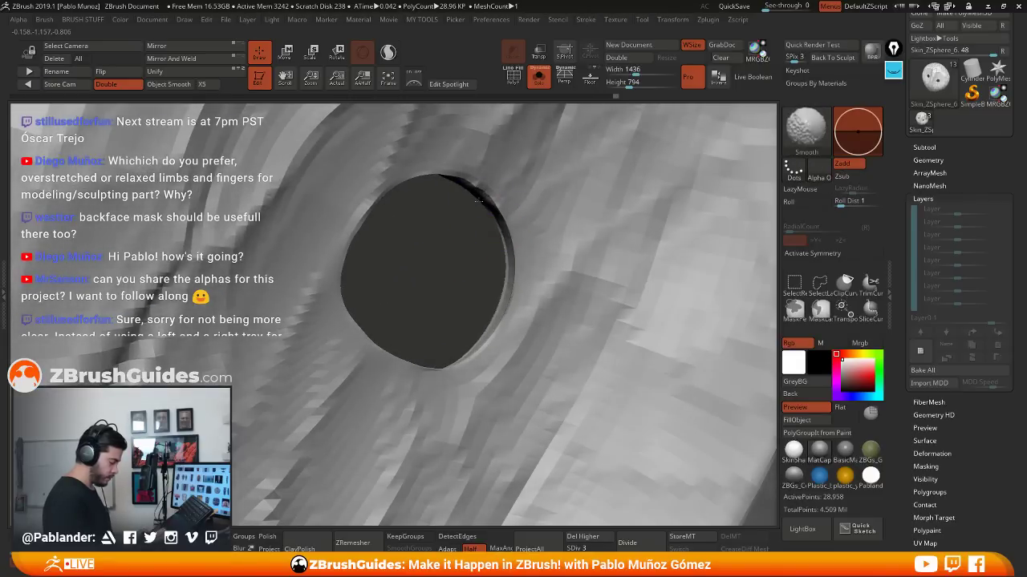
mouse_move(507, 233)
shift+mouse_down()
mouse_move(508, 285)
mouse_move(493, 327)
mouse_move(441, 366)
shift+mouse_up()
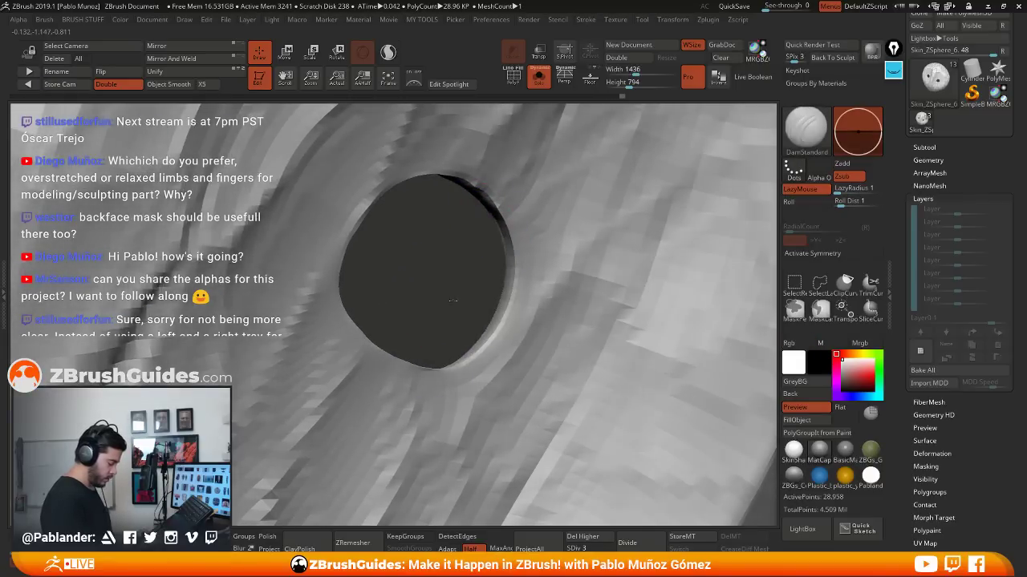
right_drag(453, 301, 437, 341)
shift+drag(450, 363, 385, 369)
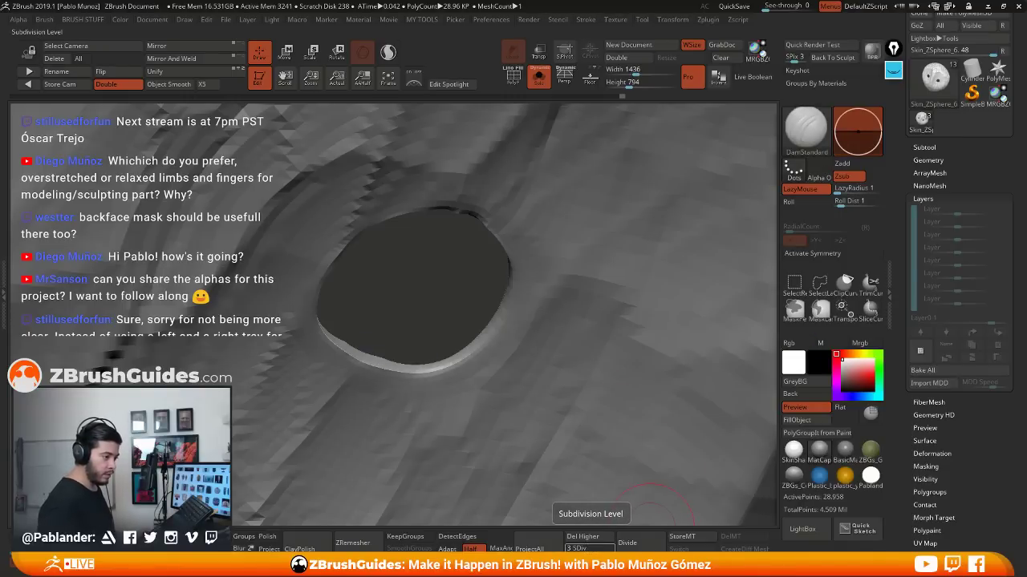
Raise the subdivision level to 5 and smooth the inner rim of the left-hand eye hole with a smaller brush
drag(595, 551, 608, 550)
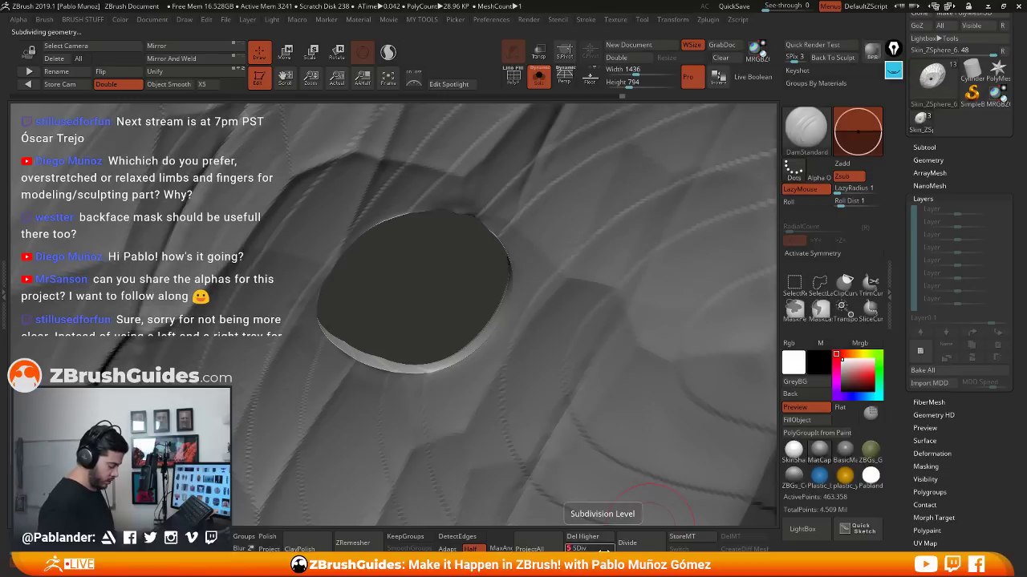
key(shift)
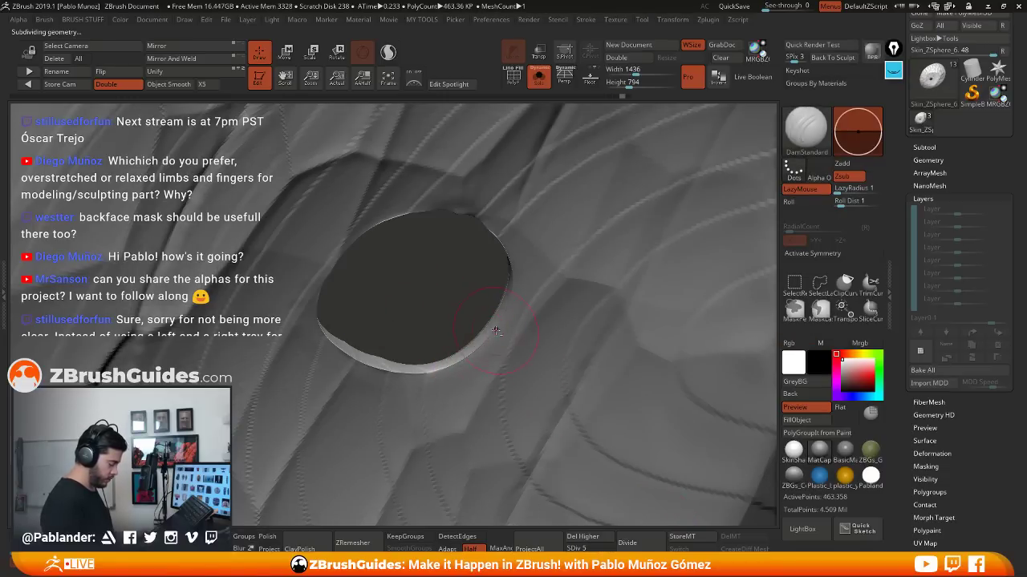
mouse_move(489, 338)
alt+right_down()
mouse_move(530, 362)
mouse_move(540, 355)
mouse_move(547, 287)
alt+right_up()
key(space)
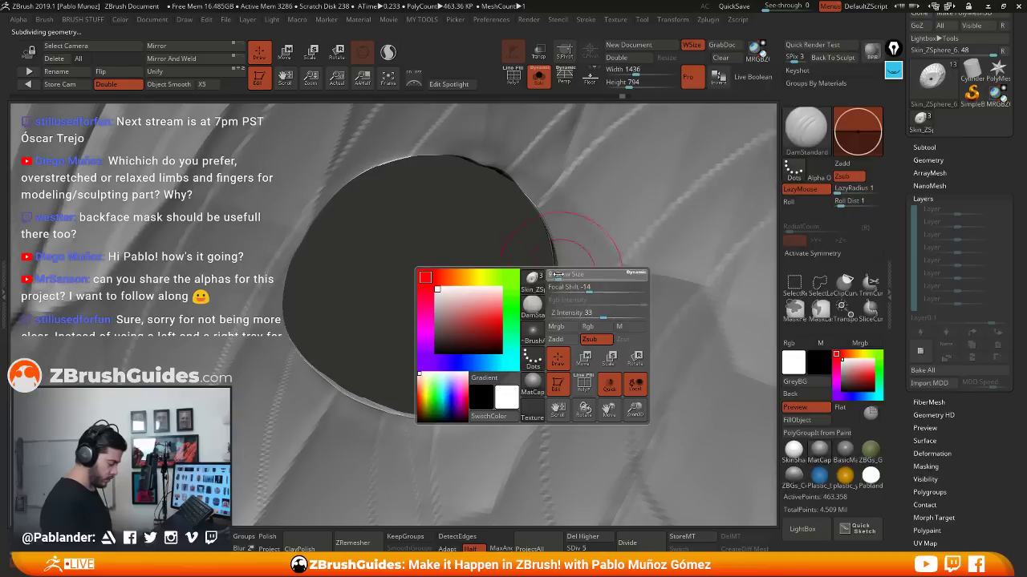
drag(579, 274, 564, 267)
key(shift)
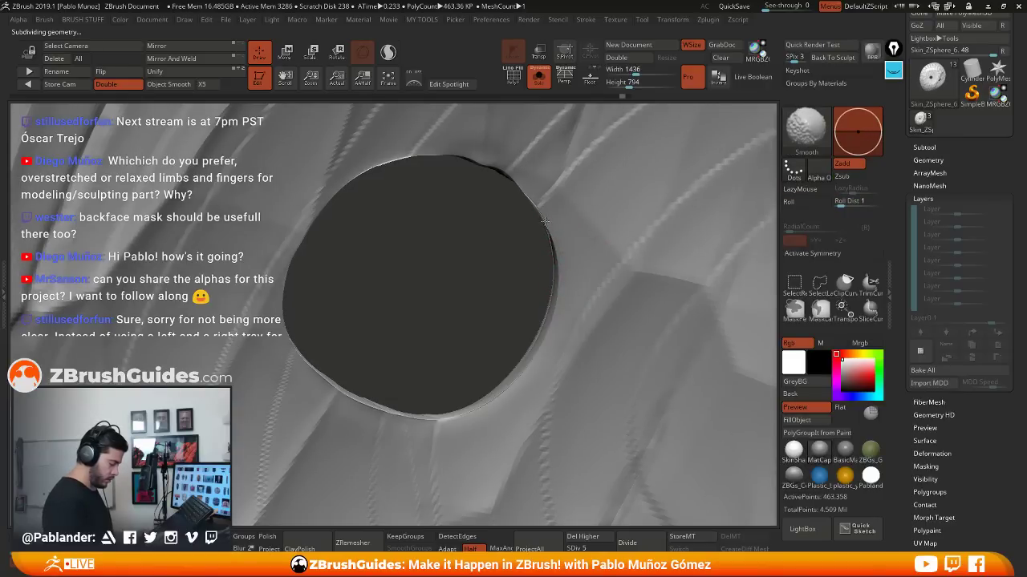
shift+drag(551, 282, 553, 327)
ctrl+right_drag(561, 341, 575, 320)
key(d)
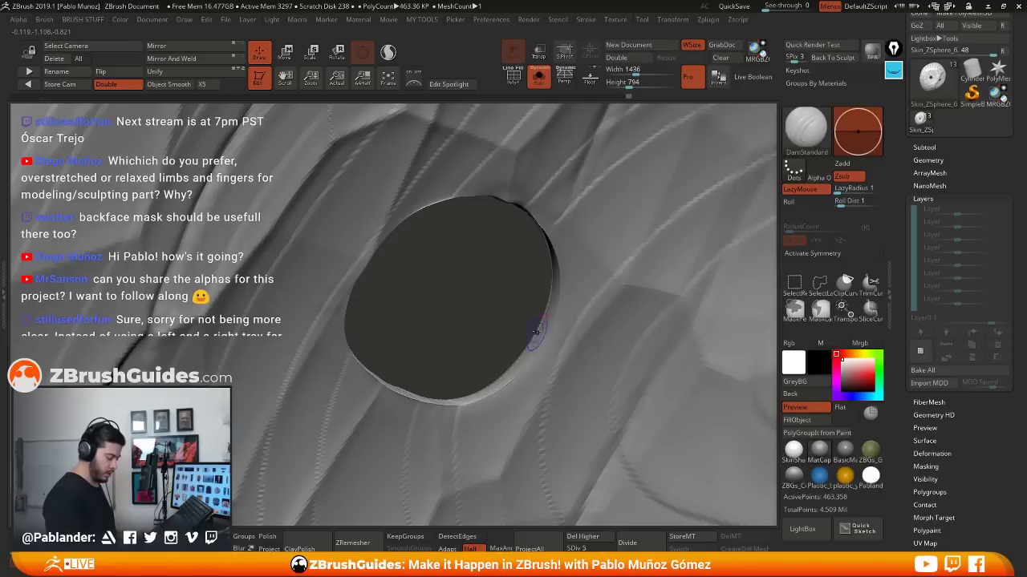
Lower the subdivision level to 4 and smooth the left-hand eye hole's rim from several angles
key(shift)
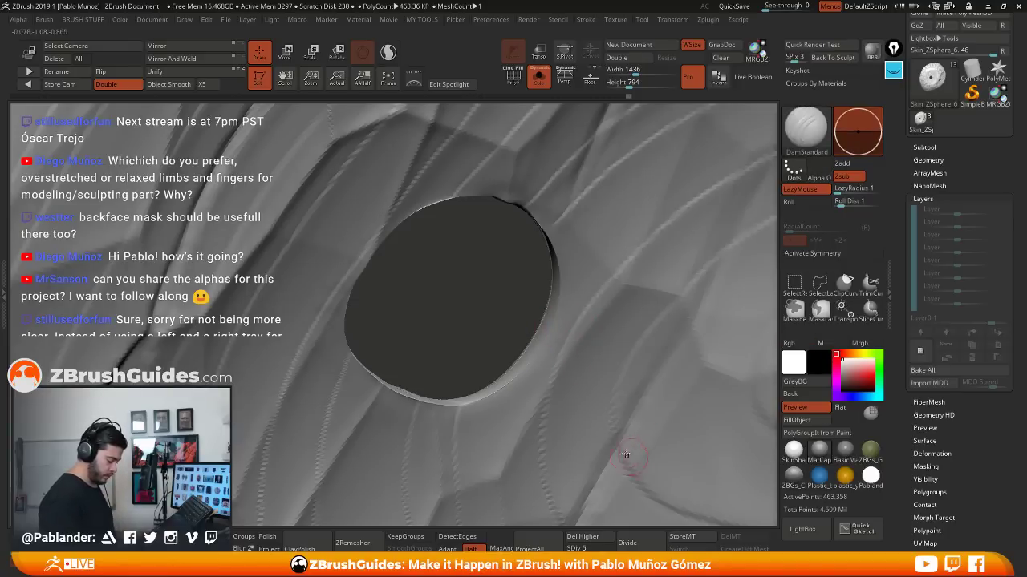
key(shift+d)
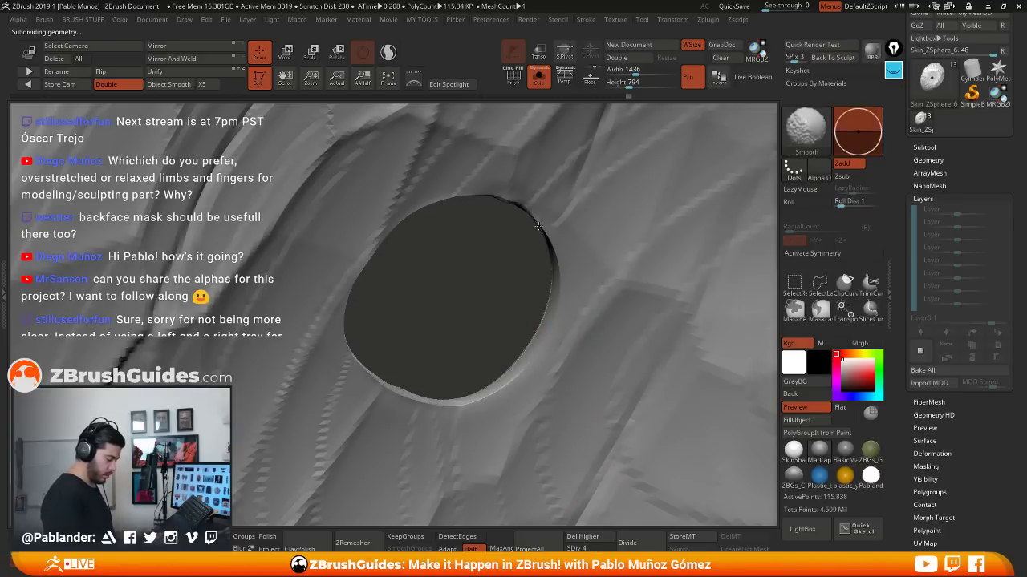
right_drag(481, 207, 357, 343)
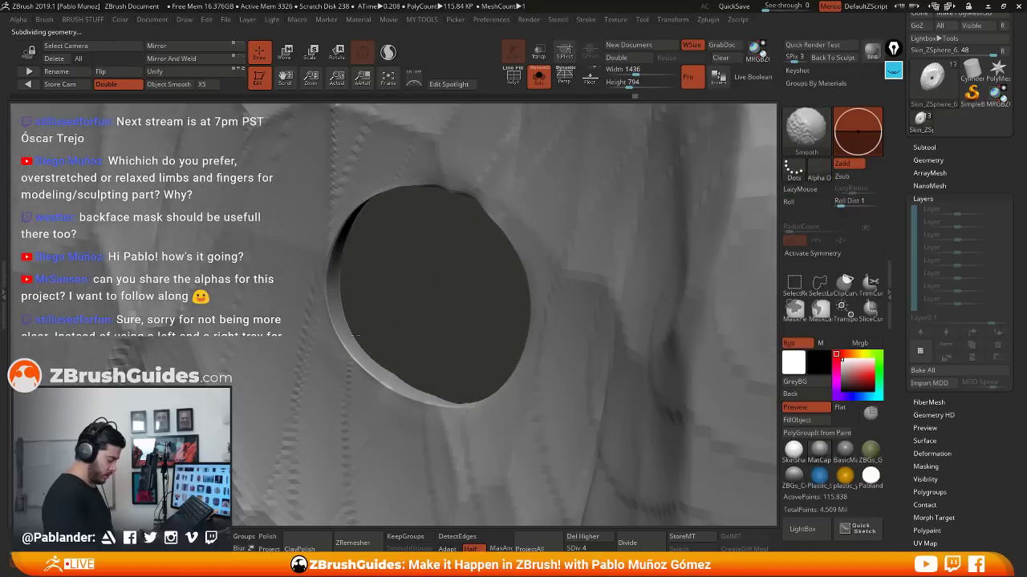
right_drag(384, 198, 461, 210)
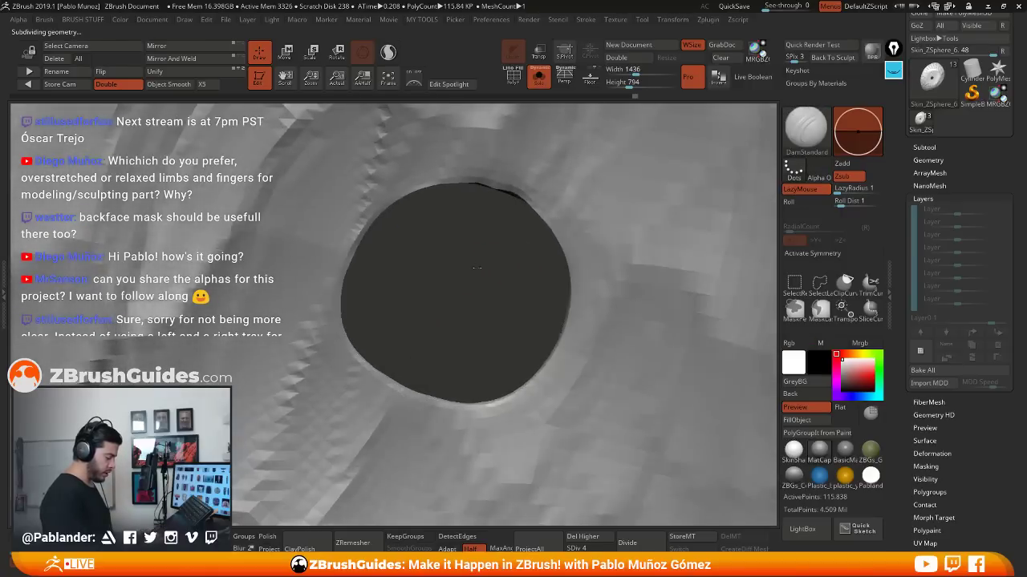
right_drag(536, 346, 550, 335)
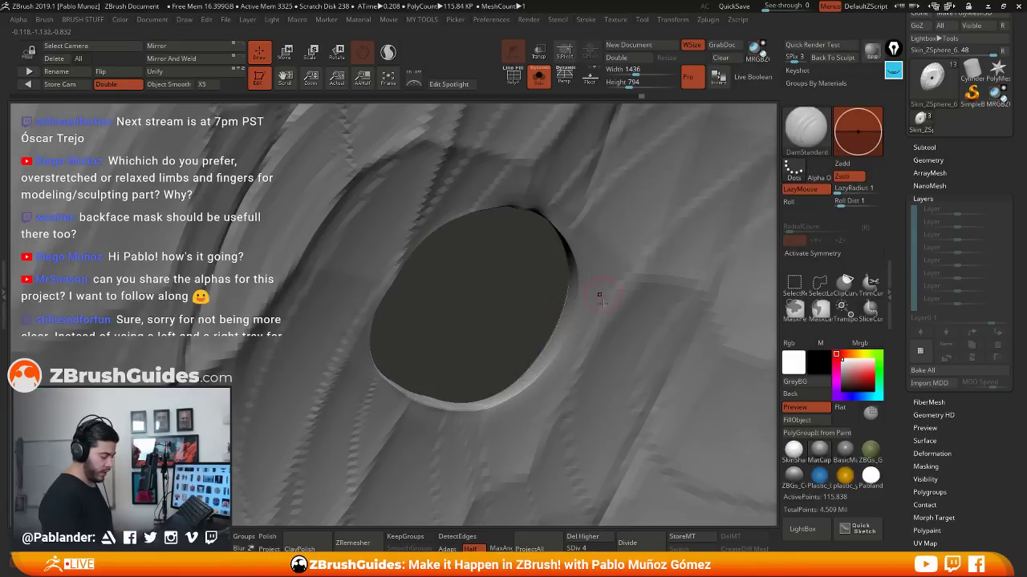
Raise the subdivision level to 6 and apply Polish Crisp Edges to the mesh
click(608, 549)
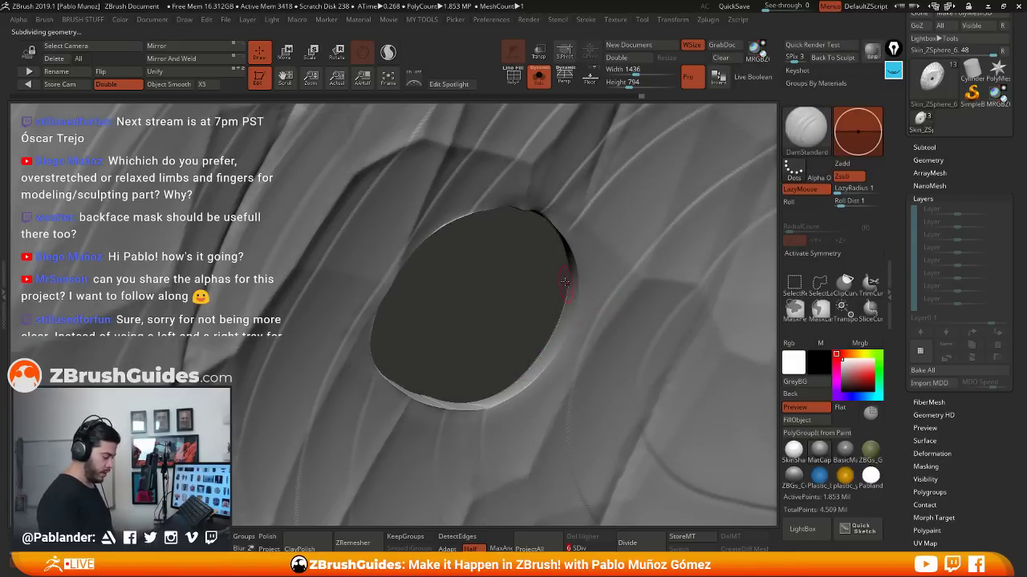
key(2)
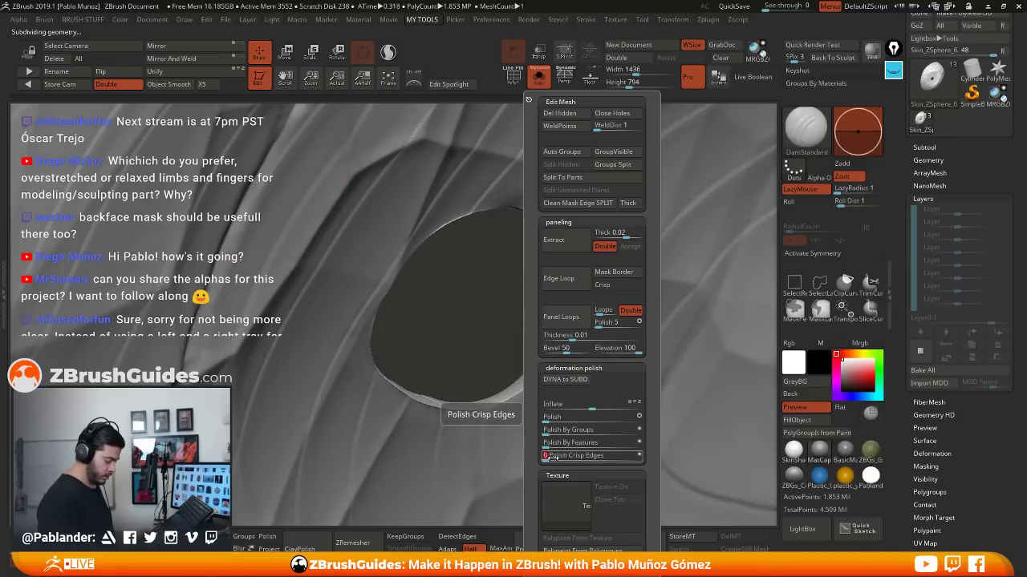
drag(549, 456, 622, 454)
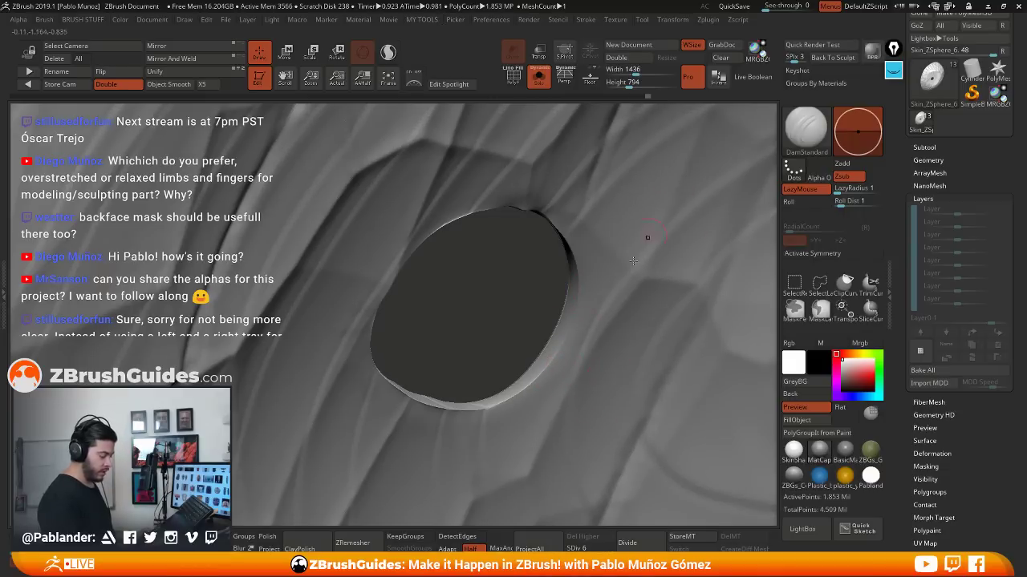
Isolate the mask's thickness polygroup and hide the outer border strip so only the two eye hole rims remain
mouse_move(605, 313)
right_down()
mouse_move(603, 295)
mouse_move(568, 307)
mouse_move(562, 287)
right_up()
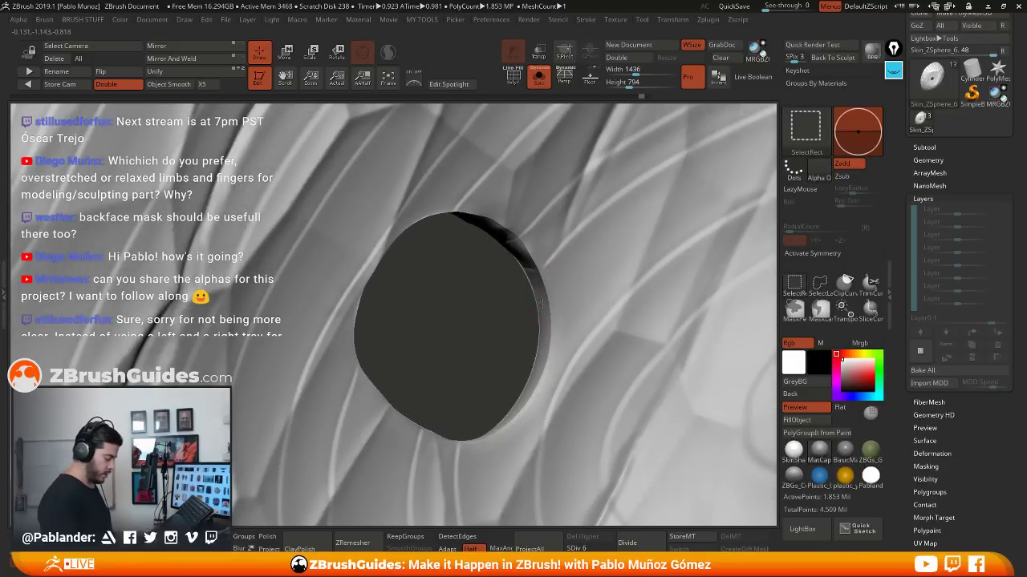
ctrl+shift+click(548, 307)
right_drag(587, 300, 615, 213)
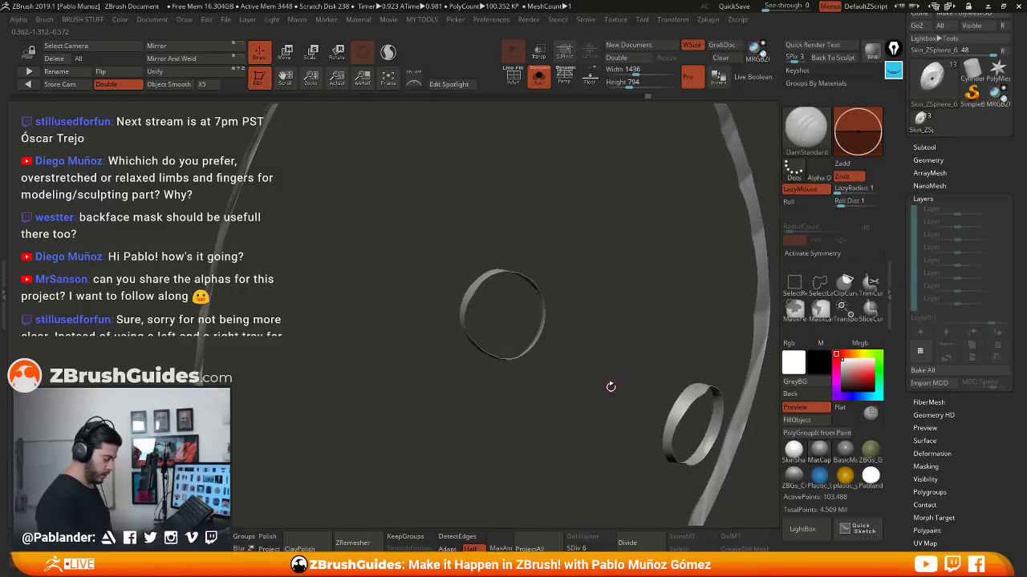
right_drag(611, 387, 598, 303)
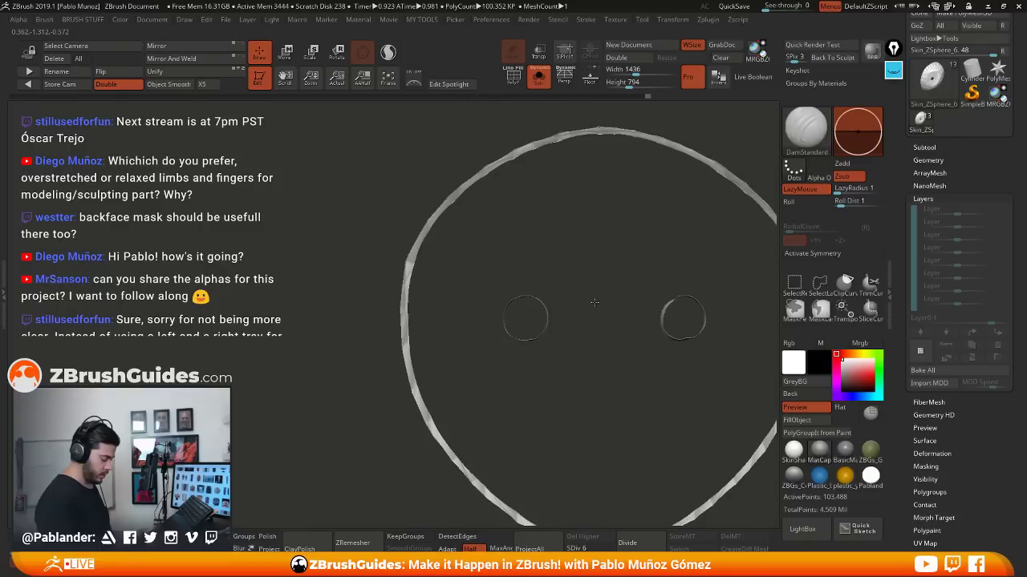
click(810, 292)
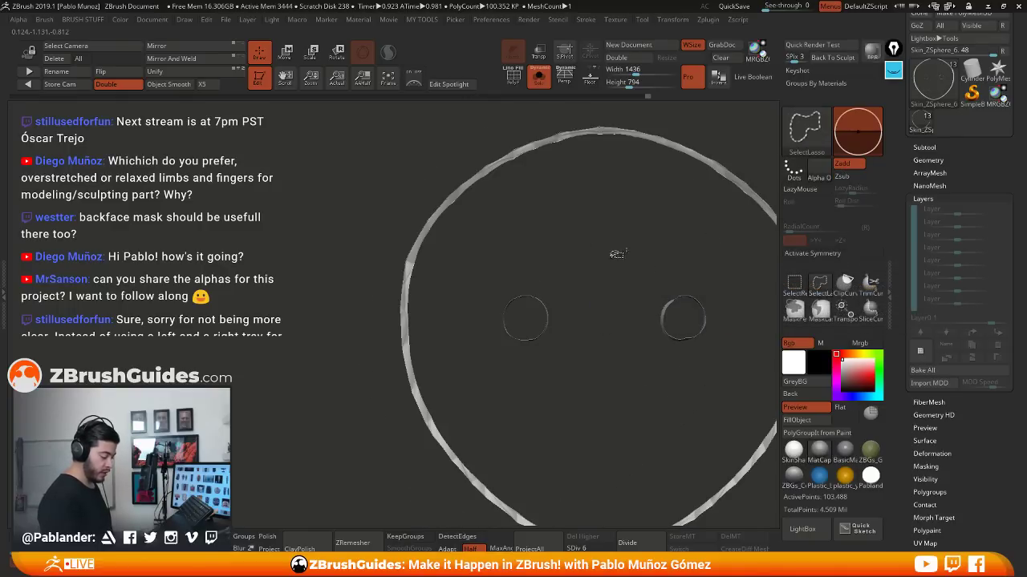
mouse_move(616, 254)
ctrl+shift+mouse_down()
mouse_move(561, 411)
mouse_move(722, 265)
mouse_move(618, 247)
ctrl+shift+mouse_up()
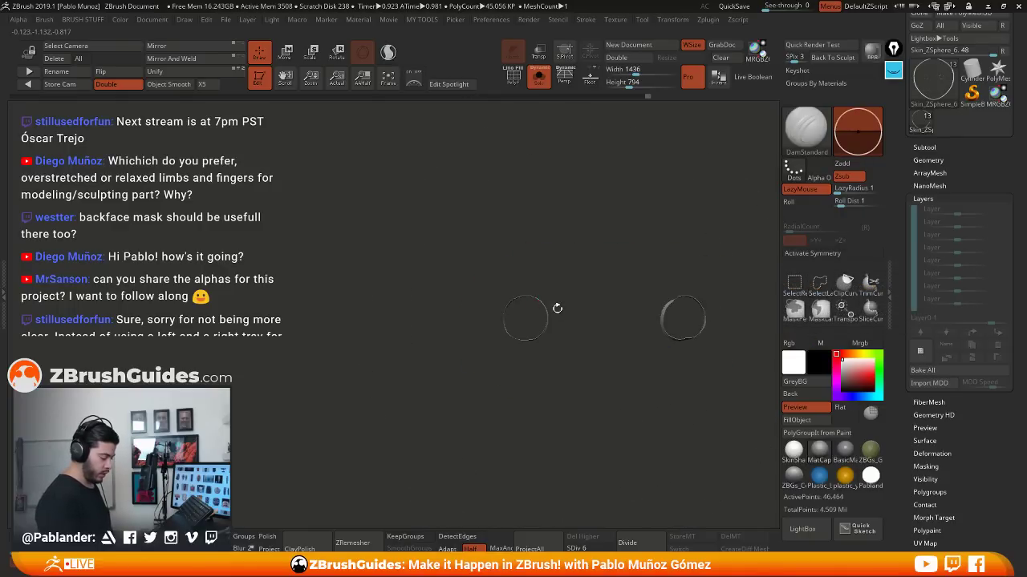
right_drag(557, 308, 637, 381)
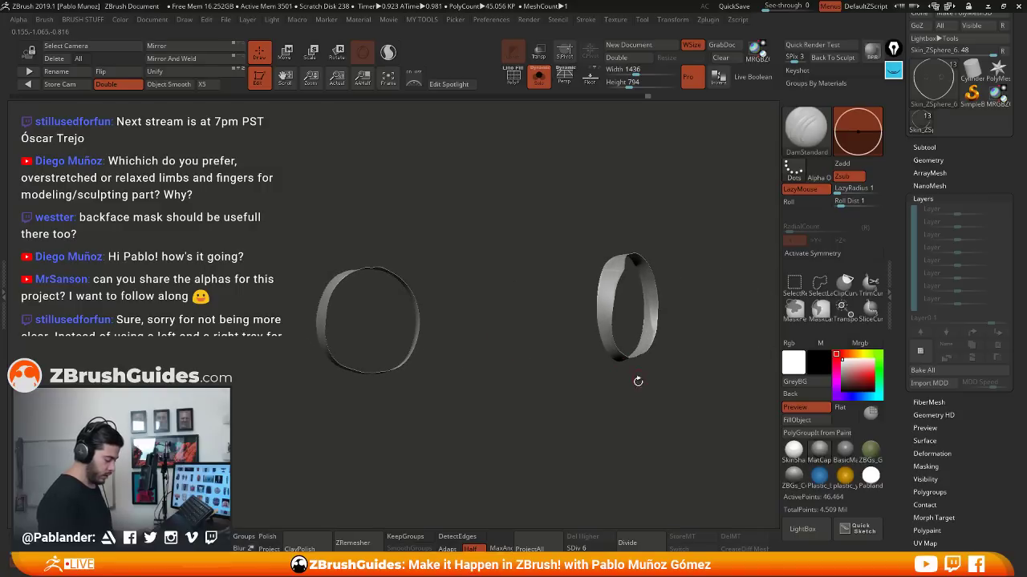
Clear the mask and mask both isolated eye hole rims, with the Surface noise settings opened
ctrl+click(575, 411)
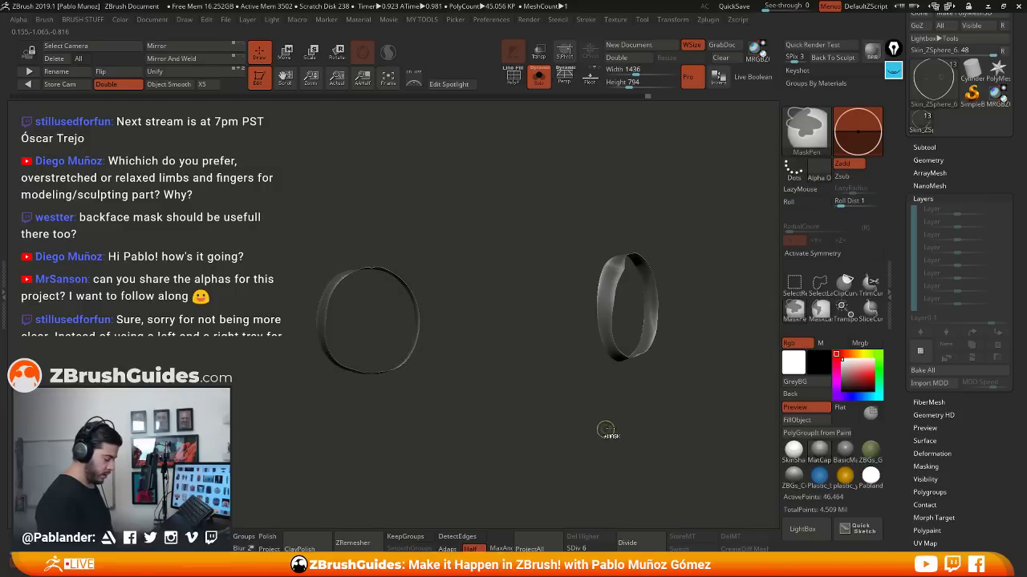
ctrl+drag(643, 417, 656, 445)
drag(966, 507, 959, 353)
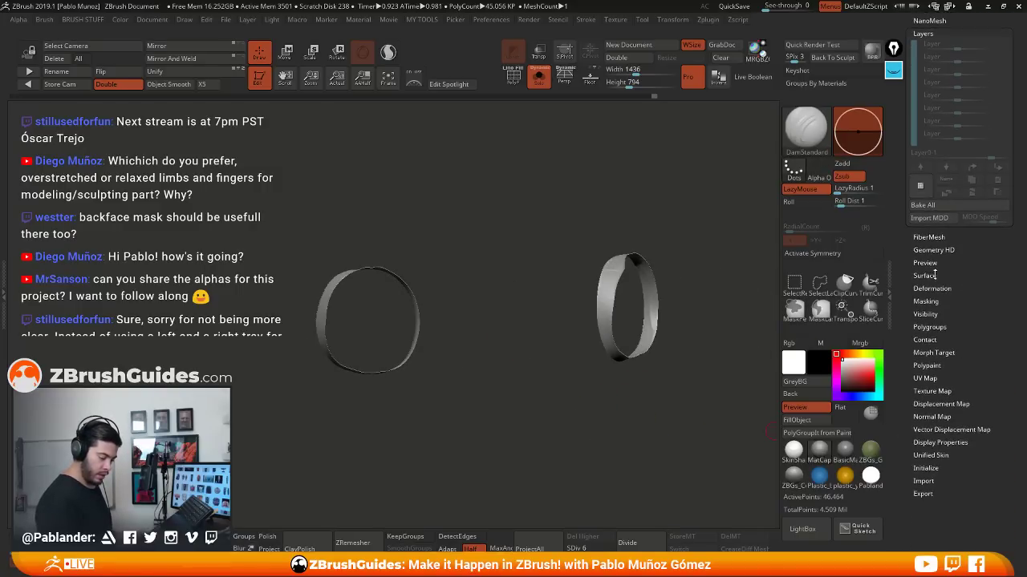
click(934, 276)
drag(942, 171, 942, 375)
ctrl+click(687, 387)
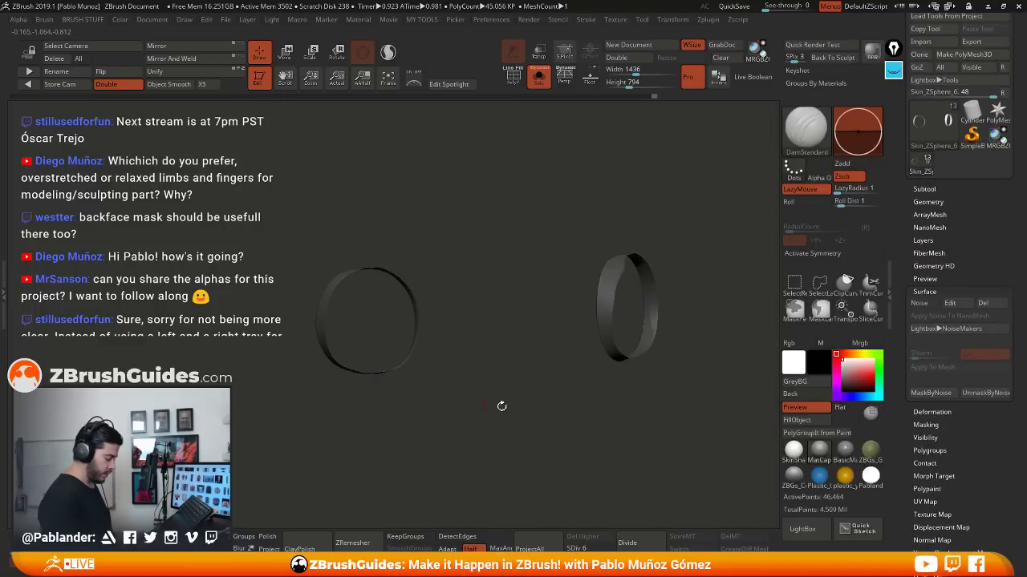
Restore the full mesh and try inverting the mask with only the front surface isolated
ctrl+shift+click(513, 407)
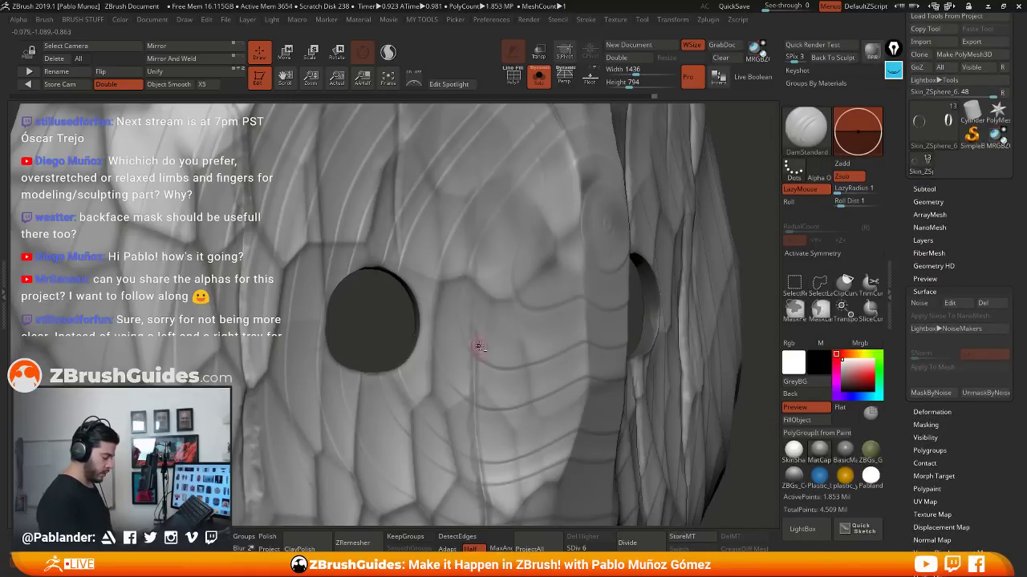
mouse_move(479, 347)
right_down()
mouse_move(519, 309)
mouse_move(508, 339)
mouse_move(504, 324)
right_up()
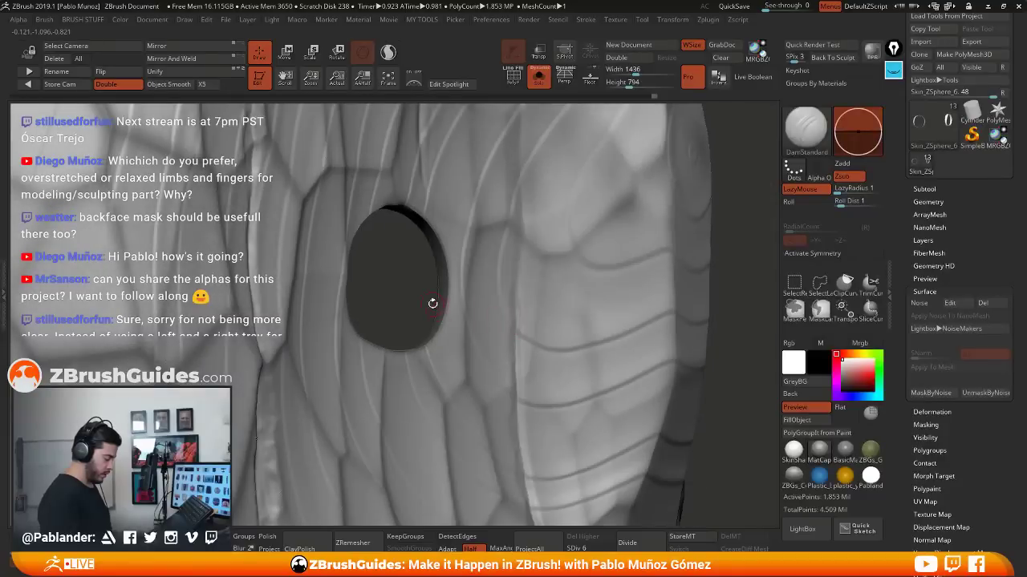
ctrl+shift+click(501, 297)
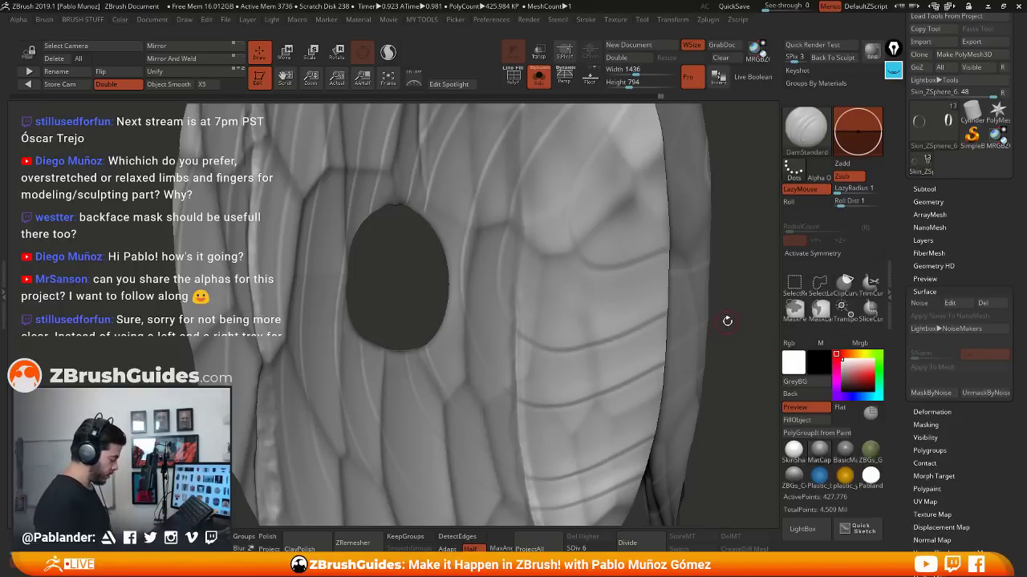
ctrl+click(726, 335)
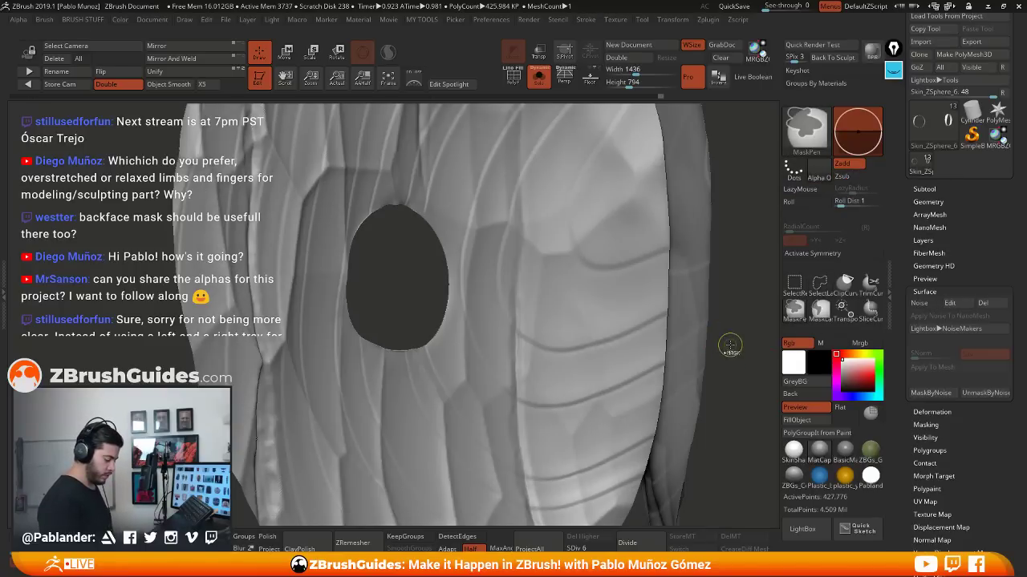
ctrl+shift+click(728, 341)
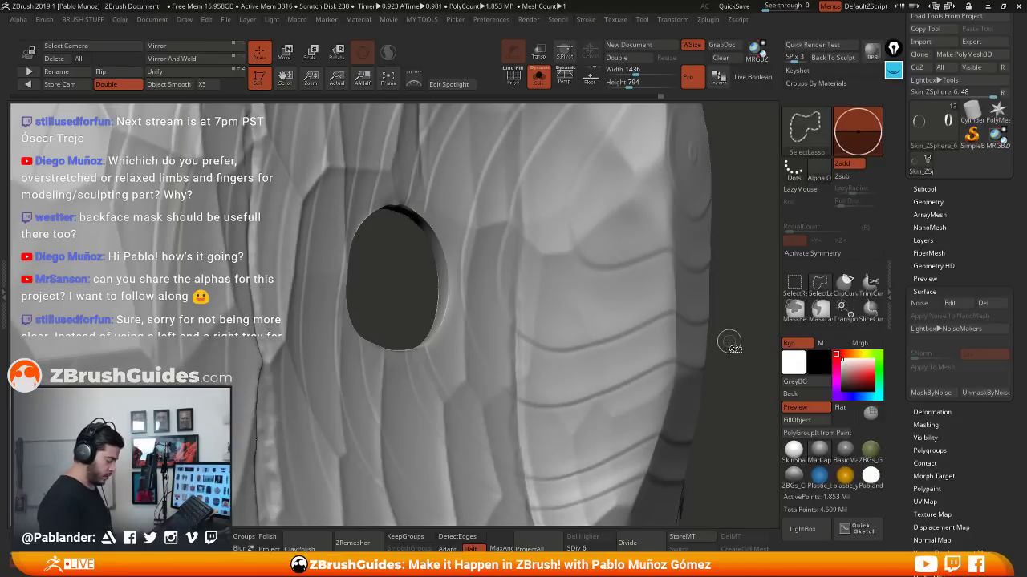
mouse_move(727, 367)
mouse_down()
mouse_move(704, 248)
mouse_move(683, 271)
mouse_move(637, 280)
mouse_up()
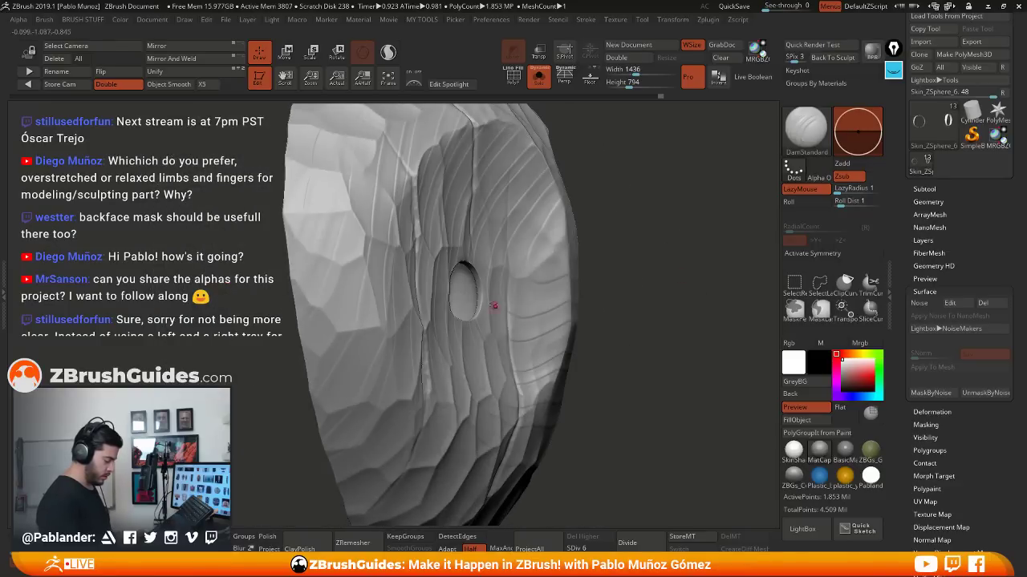
Isolate the thickness polygroup from a side view and try to mask both eye hole rims together
ctrl+shift+click(480, 293)
mouse_move(577, 305)
mouse_down()
mouse_move(580, 275)
mouse_move(517, 308)
mouse_up()
ctrl+shift+click(545, 311)
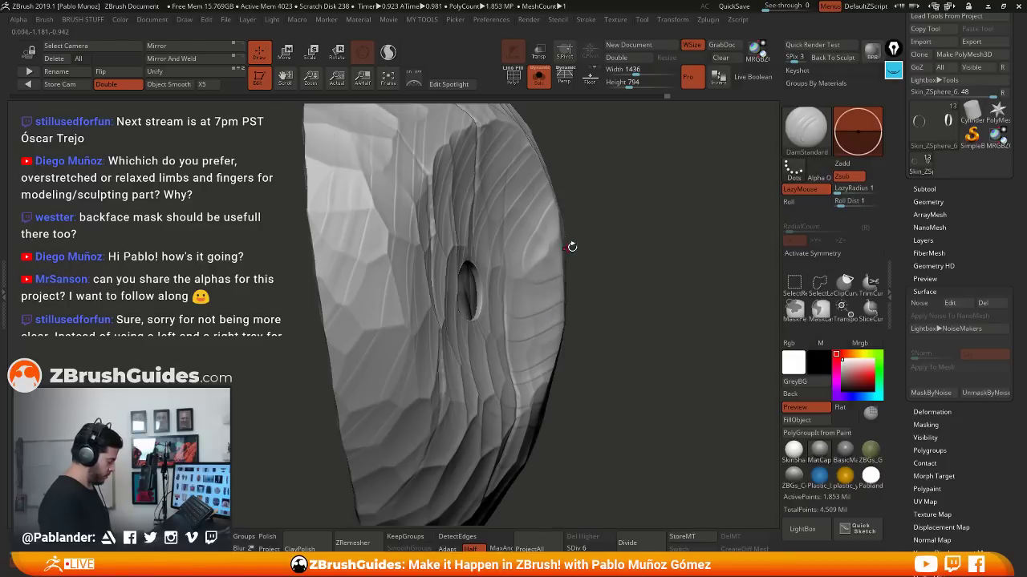
ctrl+shift+click(482, 298)
ctrl+drag(580, 202, 441, 336)
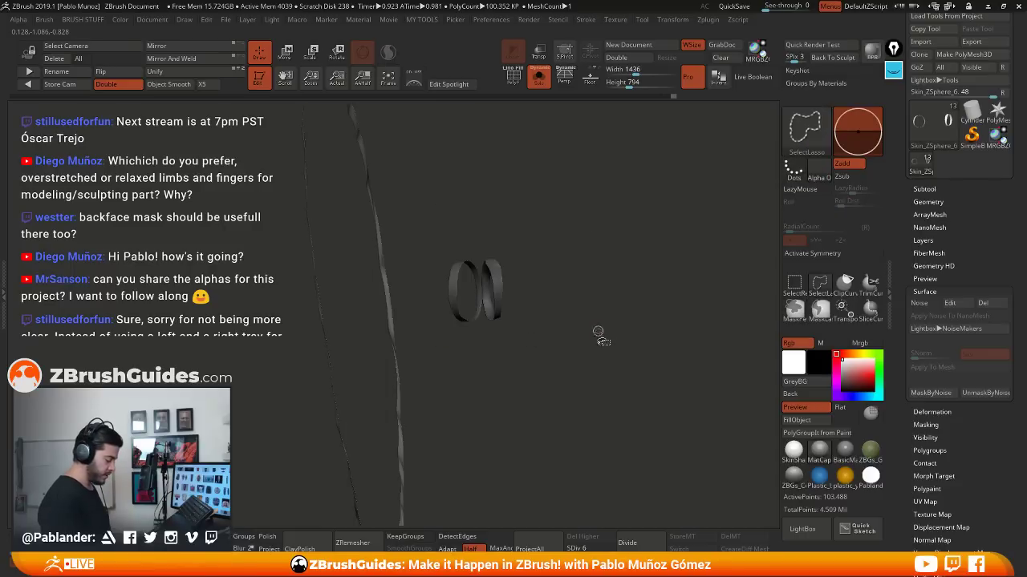
mouse_move(530, 265)
mouse_down()
mouse_move(546, 277)
mouse_move(550, 269)
mouse_move(537, 258)
mouse_move(444, 339)
mouse_up()
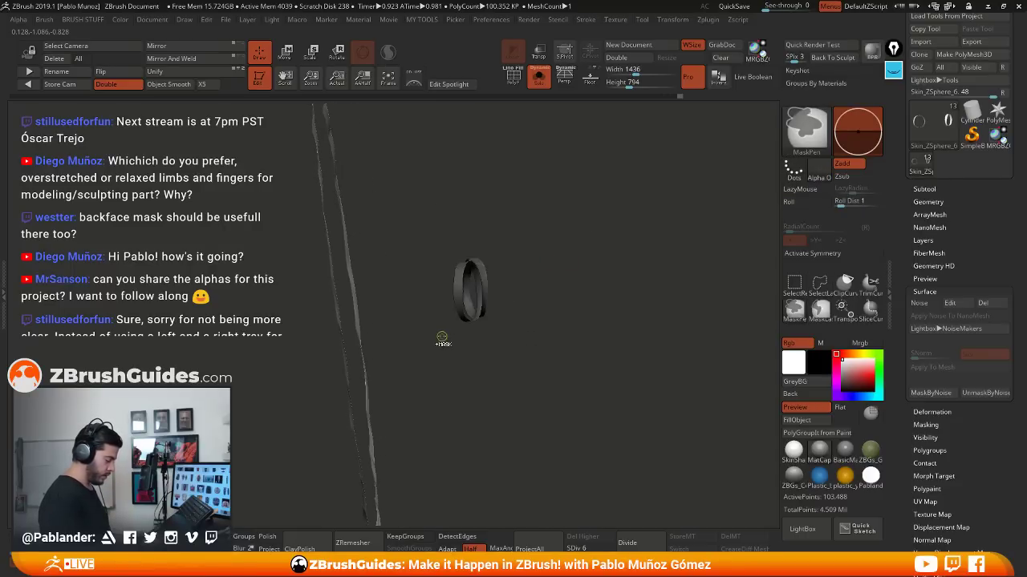
Invert the mask, show the whole mesh again and flip the masking while checking the left-hand eye hole
ctrl+click(597, 345)
ctrl+shift+click(599, 343)
drag(600, 345, 499, 354)
alt+drag(457, 316, 444, 303)
ctrl+click(426, 297)
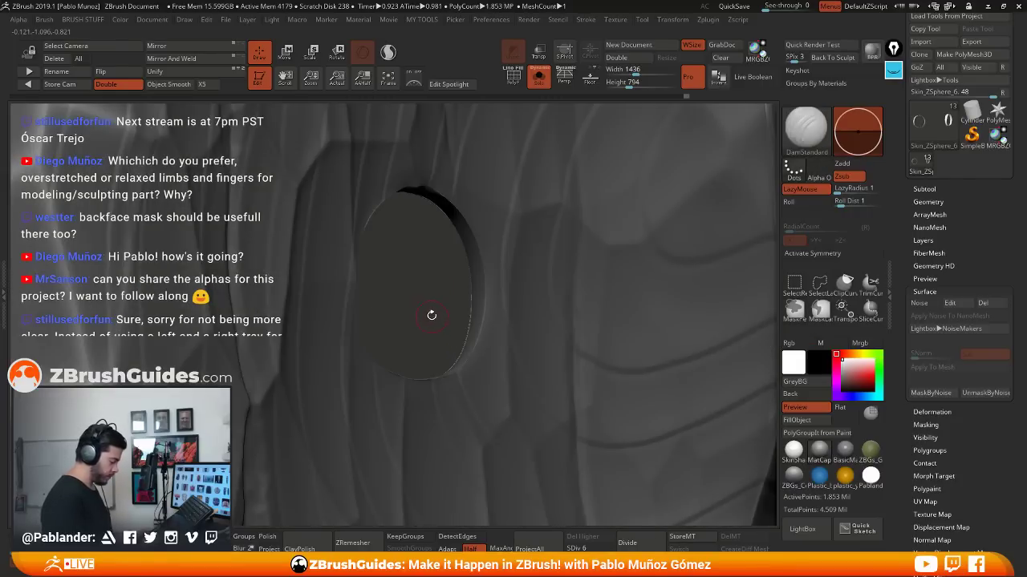
ctrl+click(420, 279)
Isolate the thickness polygroup, mask the left and right eye hole rims separately, and restore the full mesh
ctrl+shift+click(472, 308)
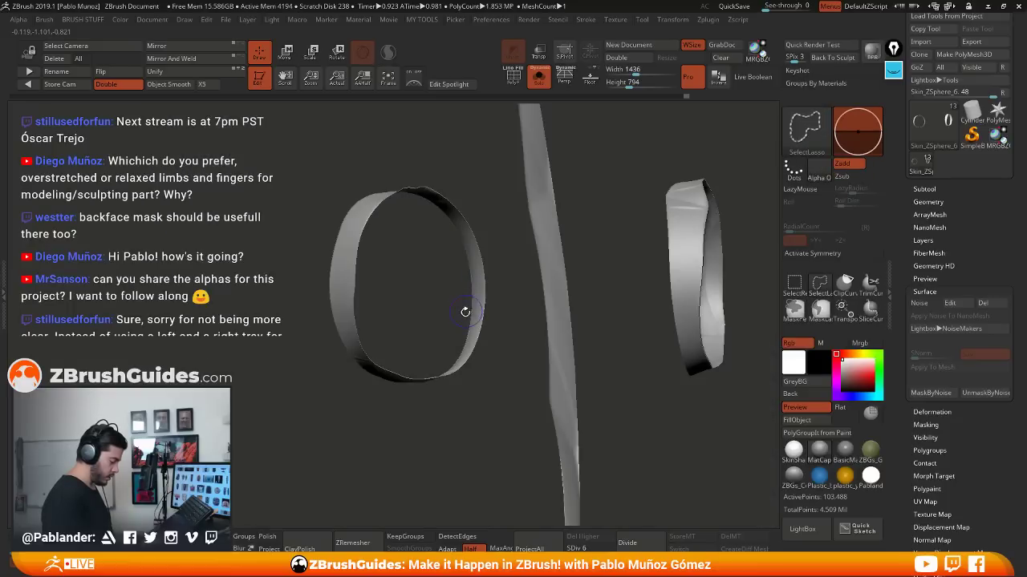
mouse_move(324, 154)
ctrl+mouse_down()
mouse_move(366, 320)
mouse_move(489, 414)
ctrl+mouse_up()
mouse_move(633, 144)
ctrl+mouse_down()
mouse_move(710, 377)
mouse_move(687, 404)
ctrl+mouse_up()
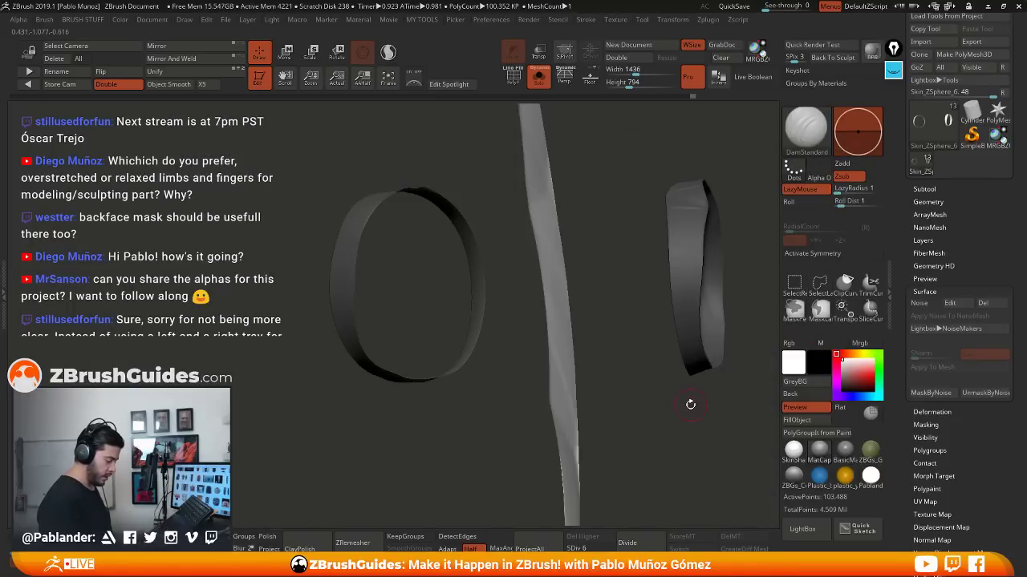
ctrl+shift+click(677, 408)
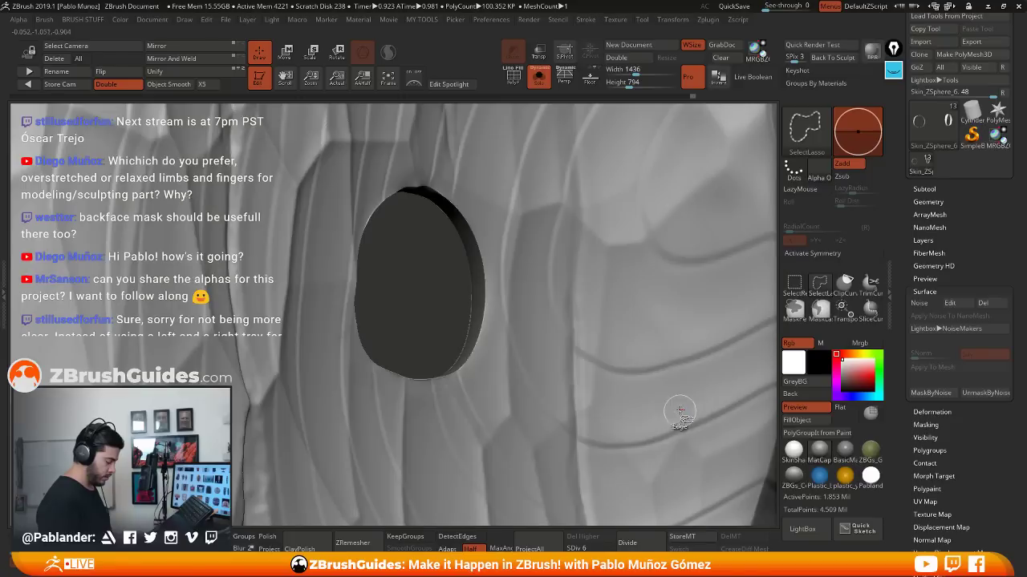
Invert the mask to leave only the eye hole rims editable and choose the Smooth Stronger brush for smoothing
ctrl+click(429, 321)
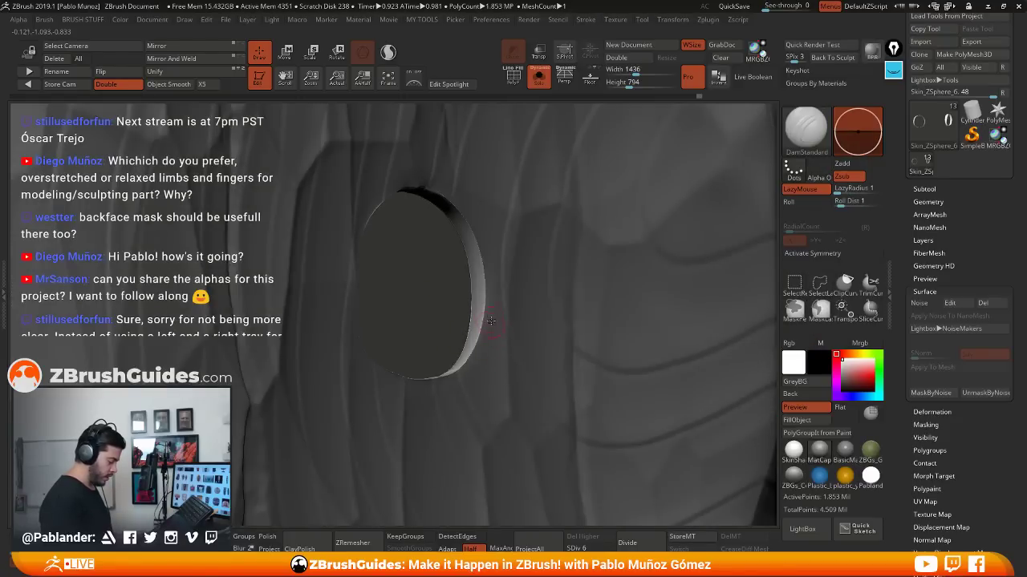
key(space)
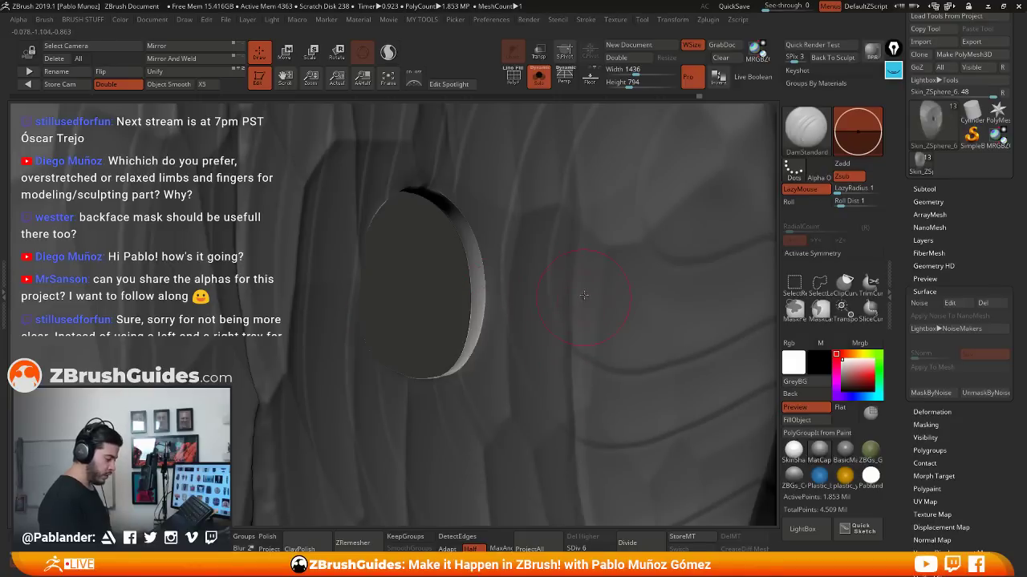
key(1)
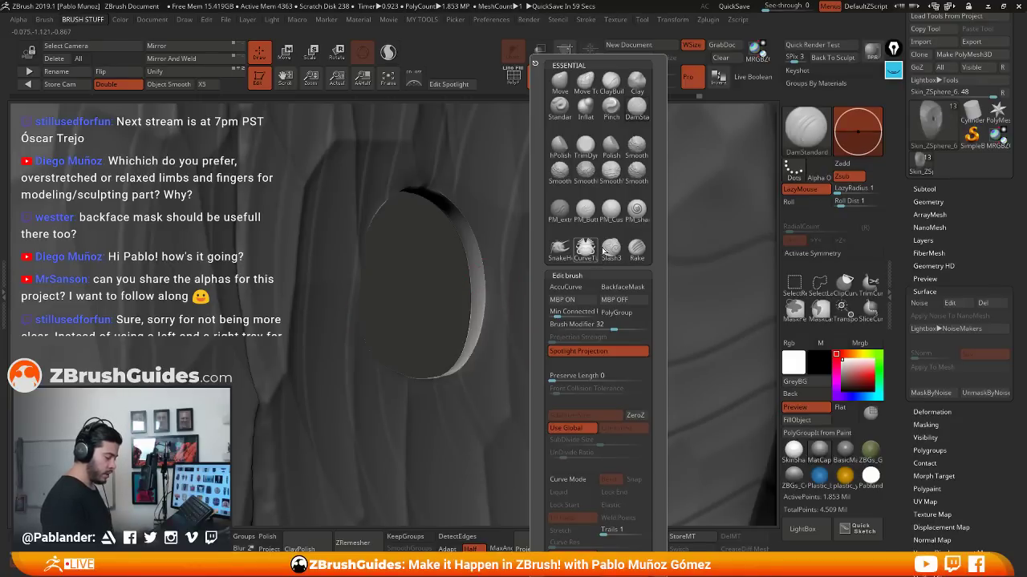
click(637, 172)
click(639, 178)
click(639, 175)
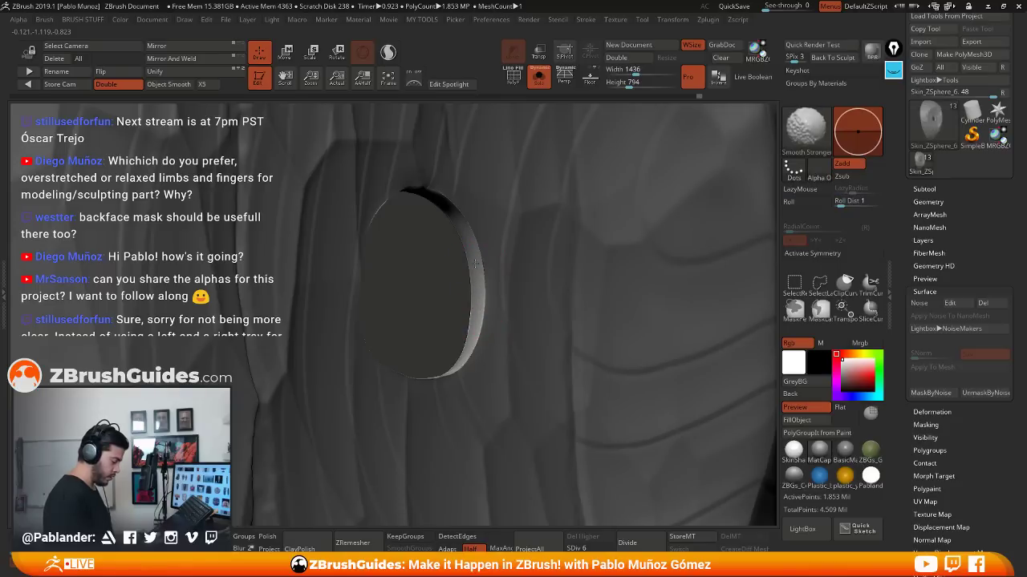
Smooth the unmasked inner rim of the left-hand eye hole along its upper and lower edges
shift+drag(446, 202, 452, 210)
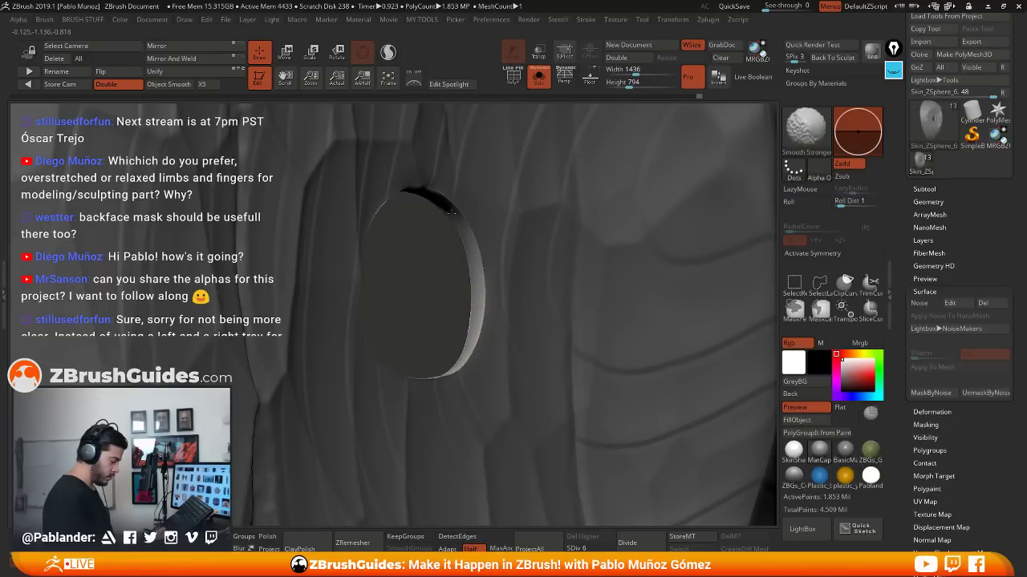
drag(446, 253, 386, 260)
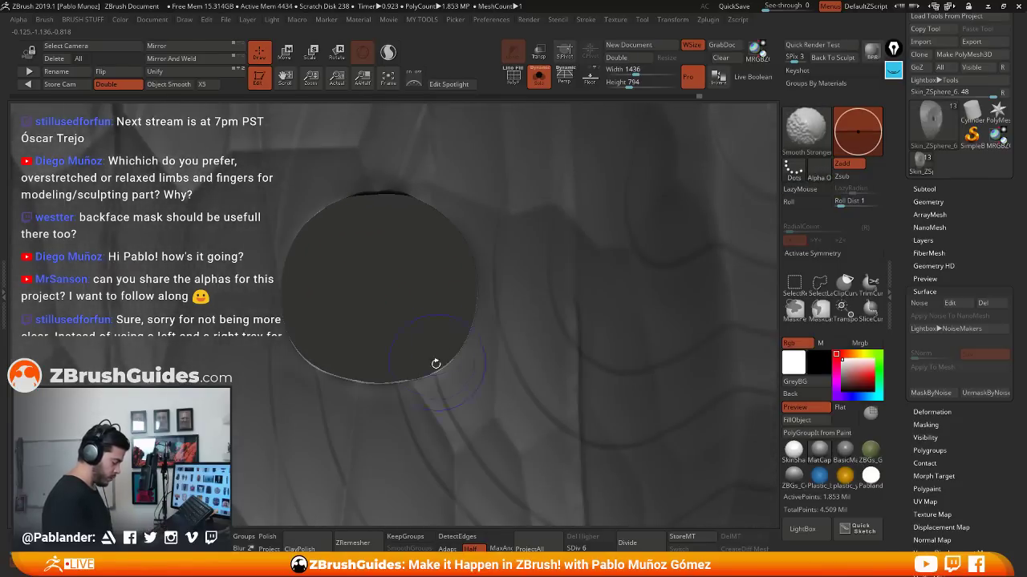
shift+drag(436, 363, 426, 350)
drag(396, 296, 409, 330)
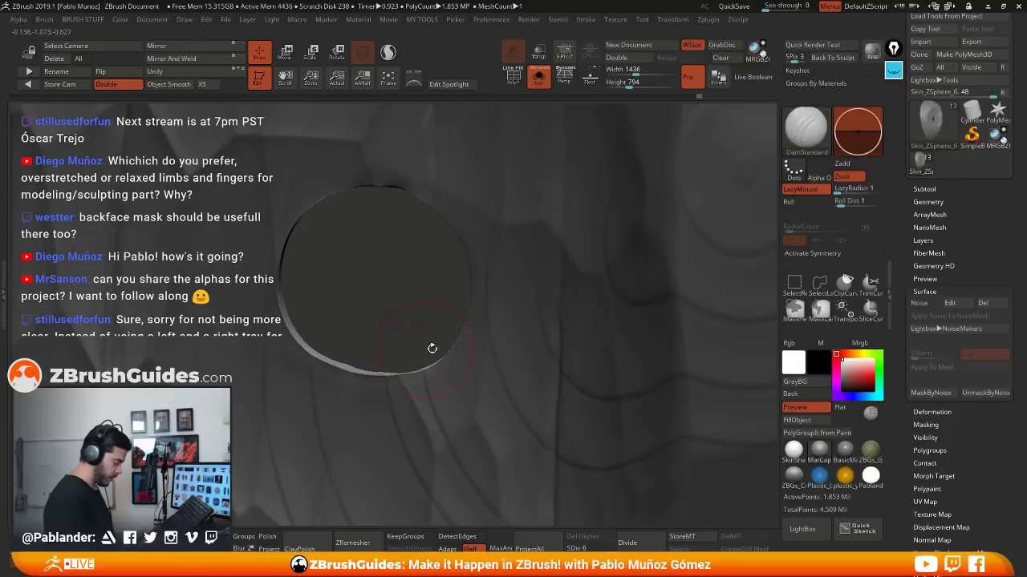
Blur the mask around the eye holes to soften its border
scroll(959, 433, down, 1)
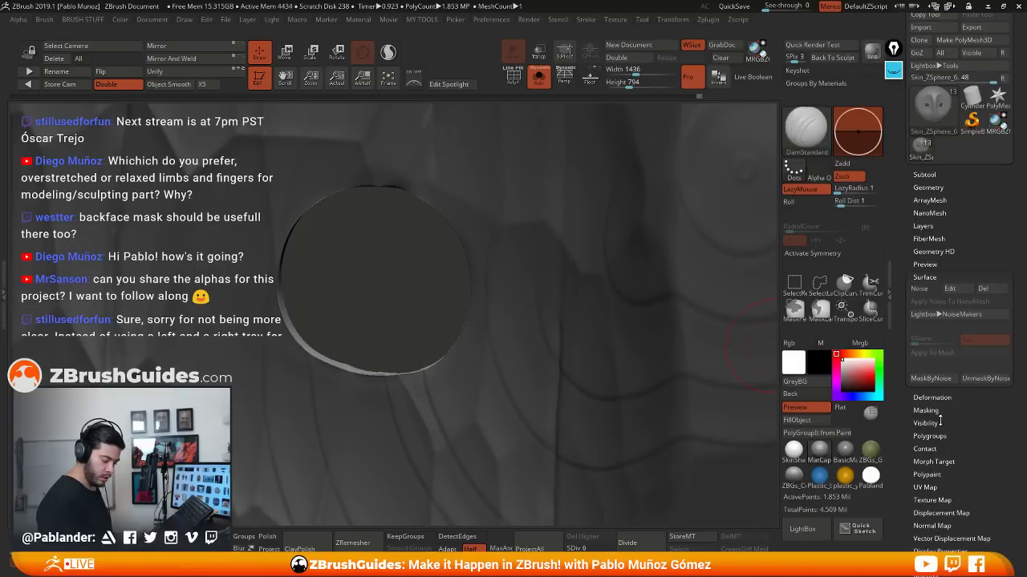
click(943, 409)
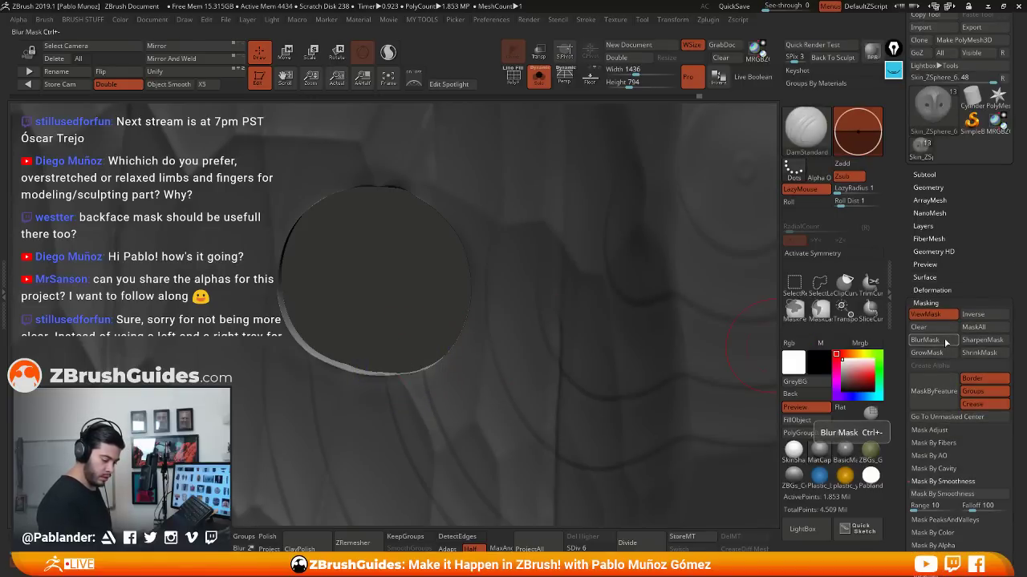
click(939, 340)
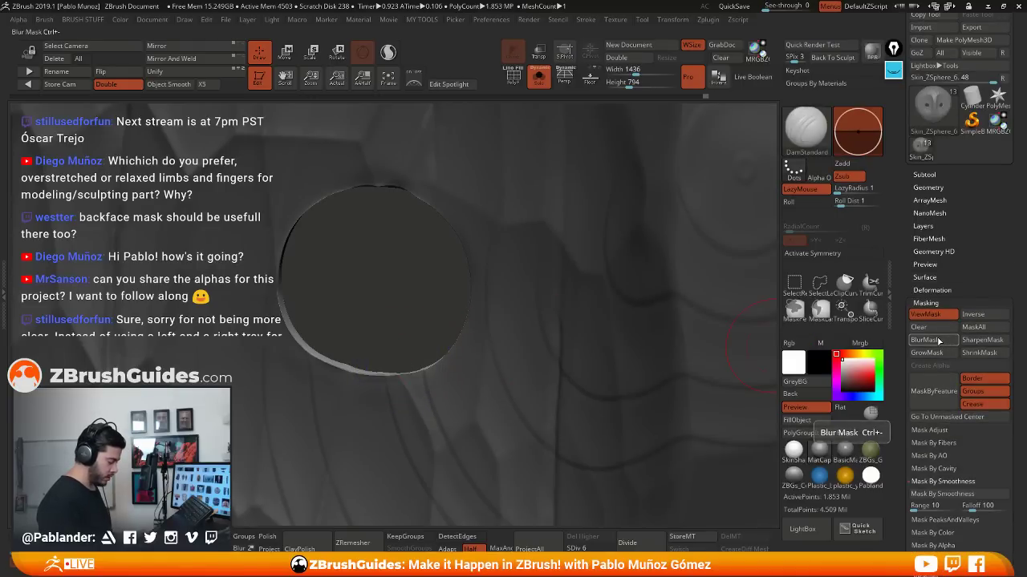
Smooth the left-hand eye hole's rim all the way round, working from several angles and a lower subdivision level
drag(448, 242, 447, 308)
shift+drag(425, 365, 413, 370)
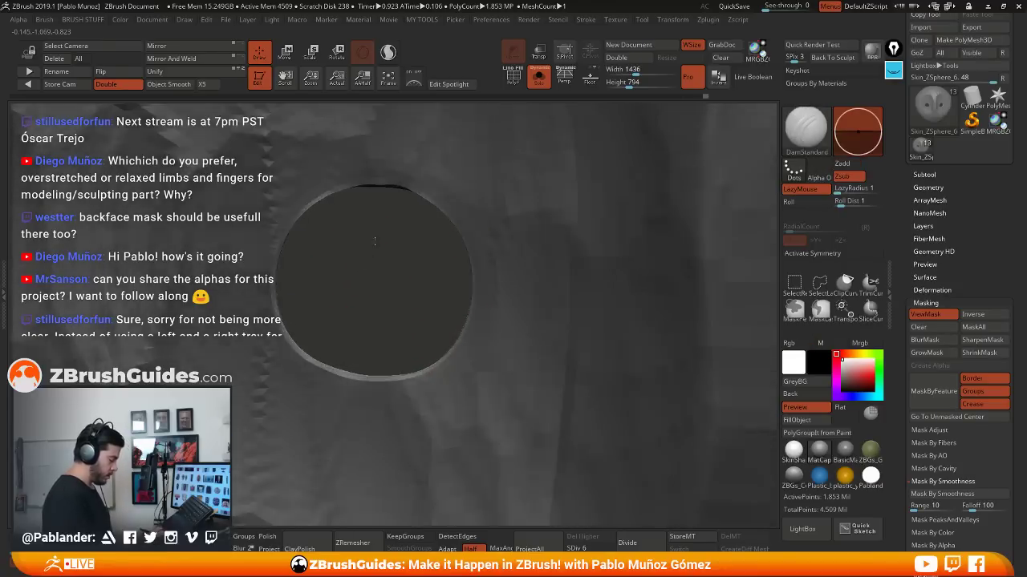
drag(340, 265, 337, 215)
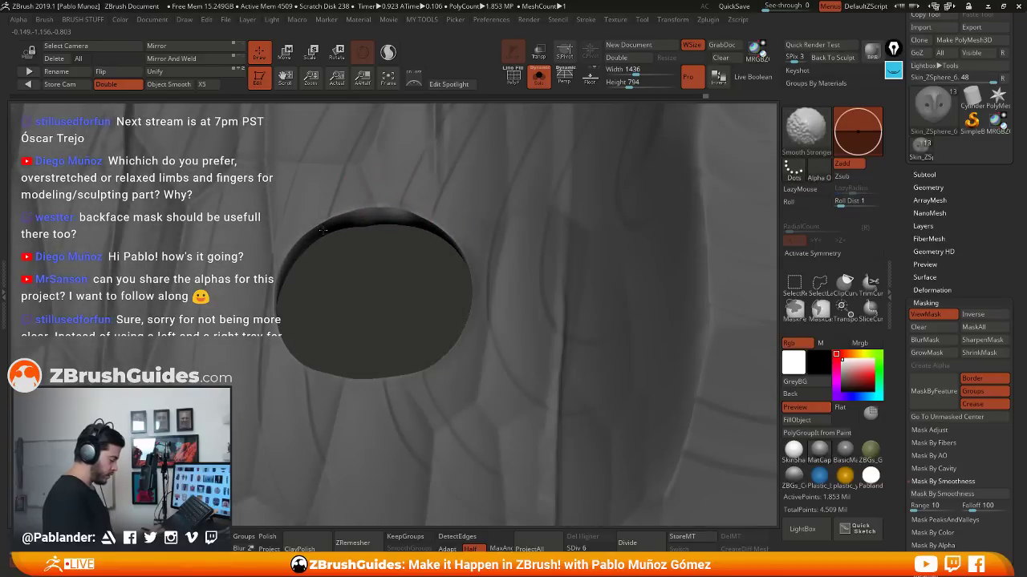
right_drag(374, 268, 443, 281)
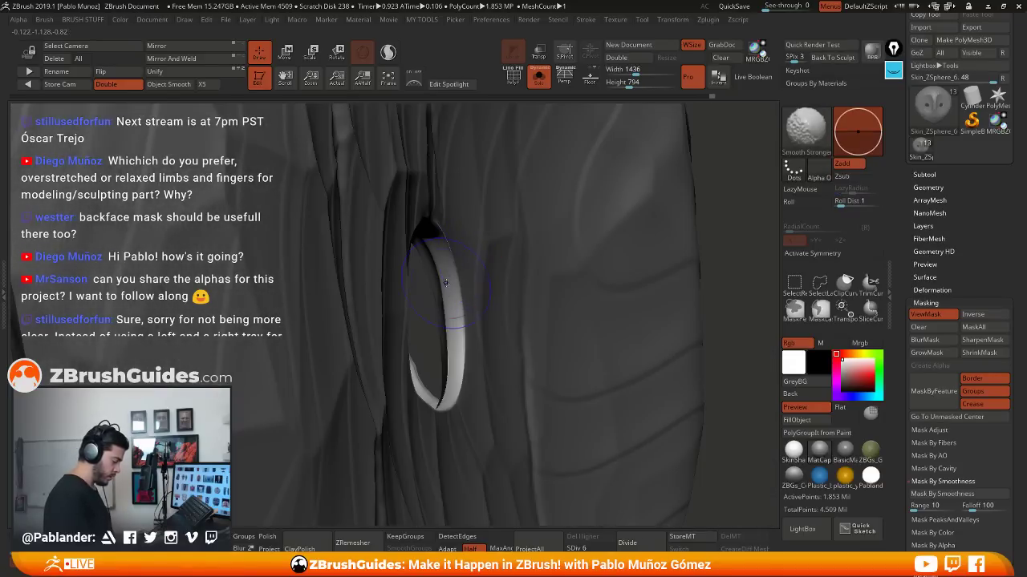
right_drag(439, 397, 431, 327)
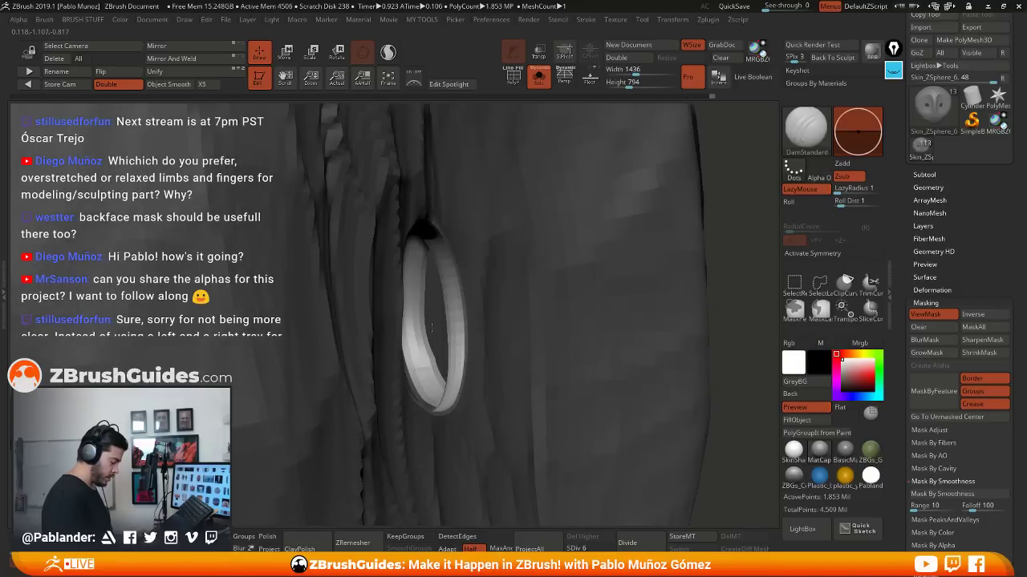
right_drag(432, 327, 607, 303)
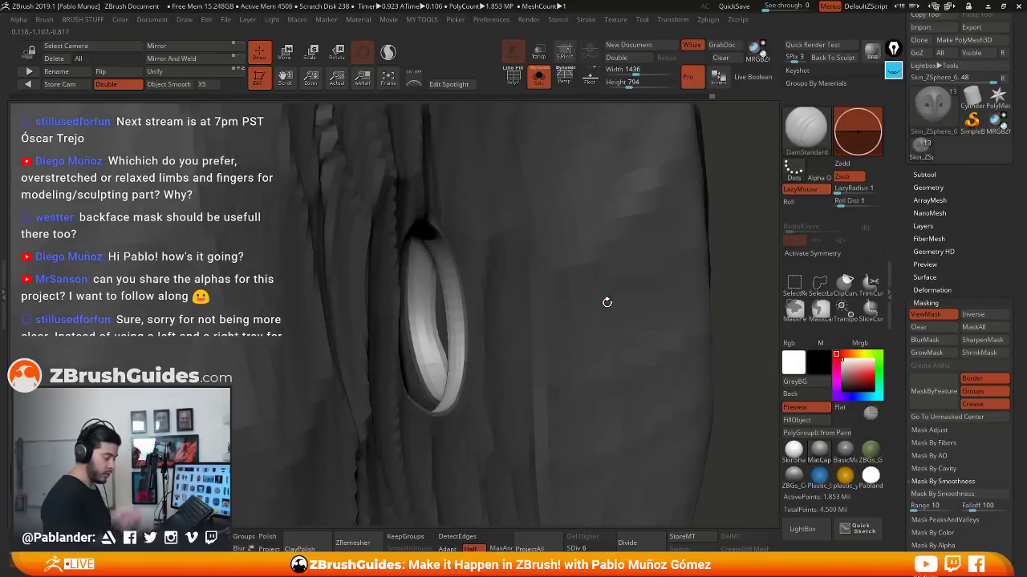
mouse_move(503, 376)
right_down()
mouse_move(470, 334)
mouse_move(481, 341)
right_up()
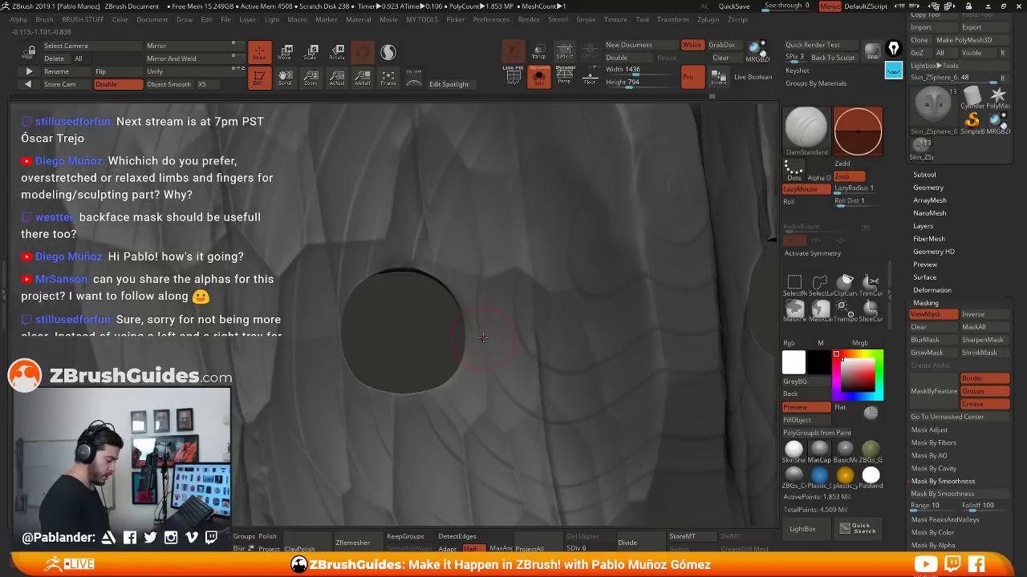
key(shift)
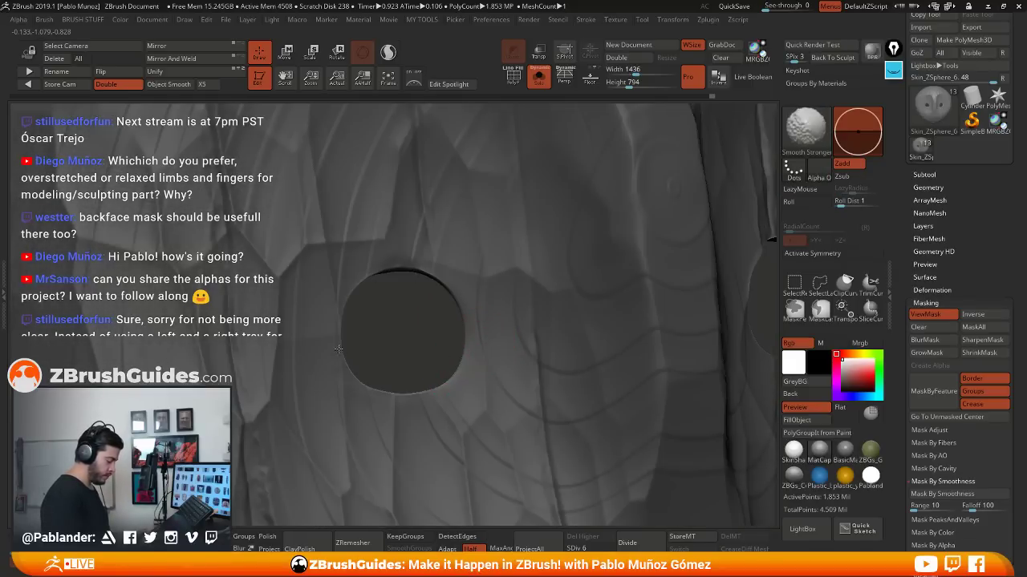
Smooth the inner rim of the right-hand eye hole from several angles, including its lower edge
mouse_move(585, 316)
right_down()
mouse_move(512, 299)
mouse_move(557, 259)
mouse_move(551, 275)
right_up()
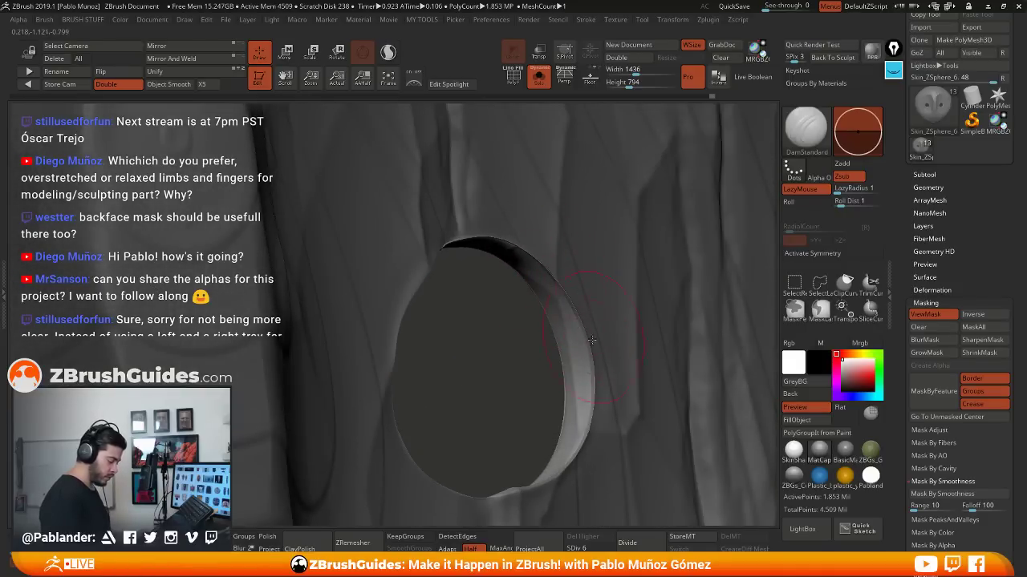
mouse_move(592, 341)
shift+mouse_down()
mouse_move(526, 276)
mouse_move(481, 253)
mouse_move(565, 320)
mouse_move(571, 437)
shift+mouse_up()
mouse_move(571, 346)
ctrl+right_down()
mouse_move(560, 327)
mouse_move(546, 351)
mouse_move(500, 337)
mouse_move(495, 375)
mouse_move(509, 412)
ctrl+right_up()
key(shift)
mouse_move(509, 412)
shift+mouse_down()
mouse_move(477, 418)
mouse_move(440, 407)
shift+mouse_up()
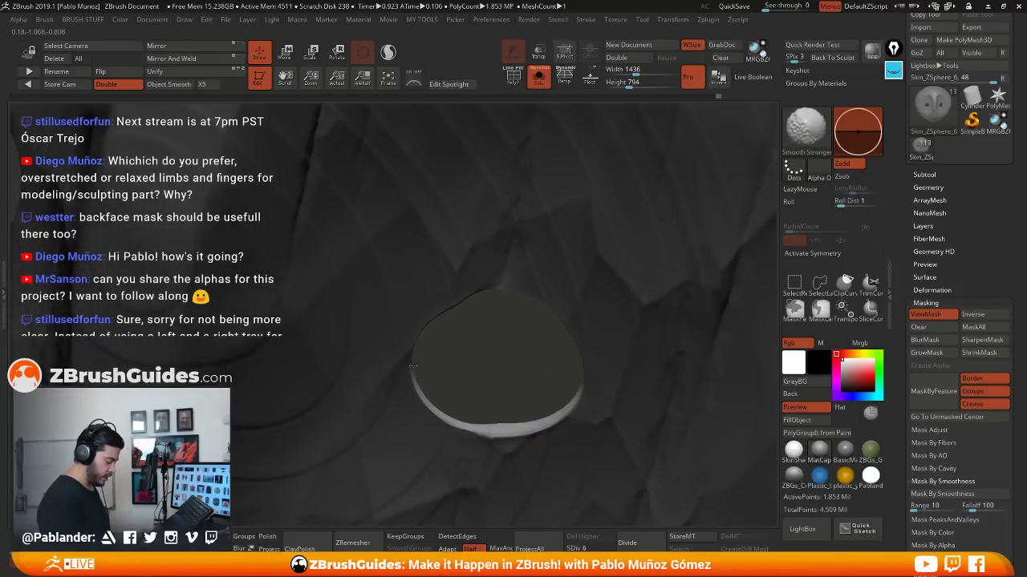
right_drag(502, 355, 570, 515)
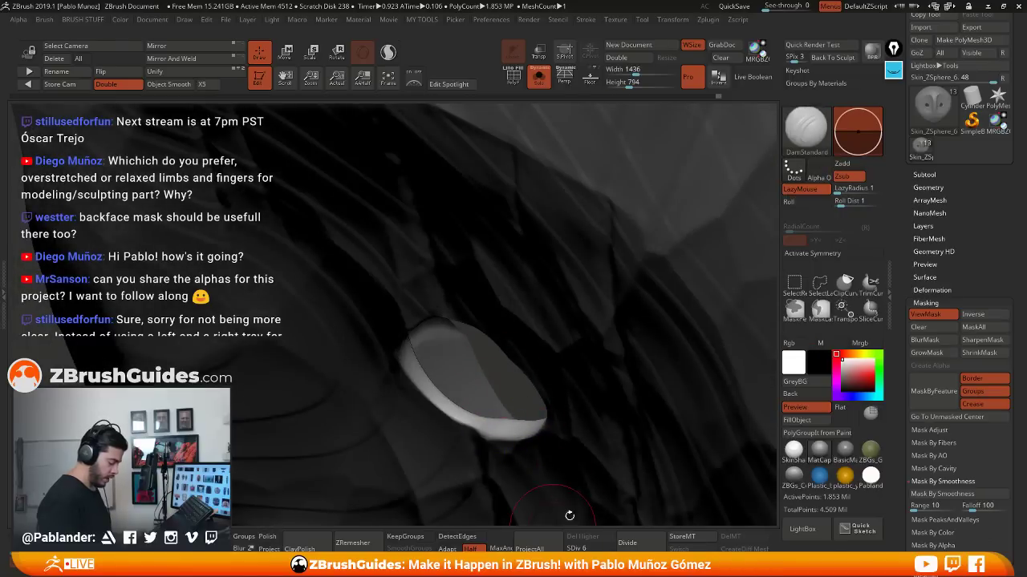
right_drag(566, 414, 553, 421)
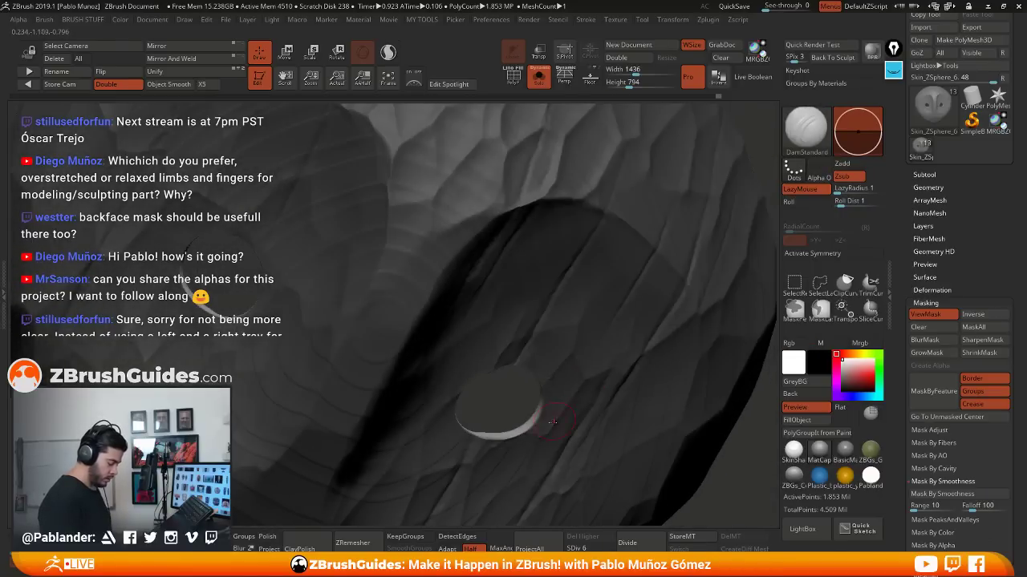
shift+drag(537, 420, 523, 427)
Clear the mask, quick-save the project and review the whole mask from the front
ctrl+right_drag(516, 404, 658, 327)
click(734, 7)
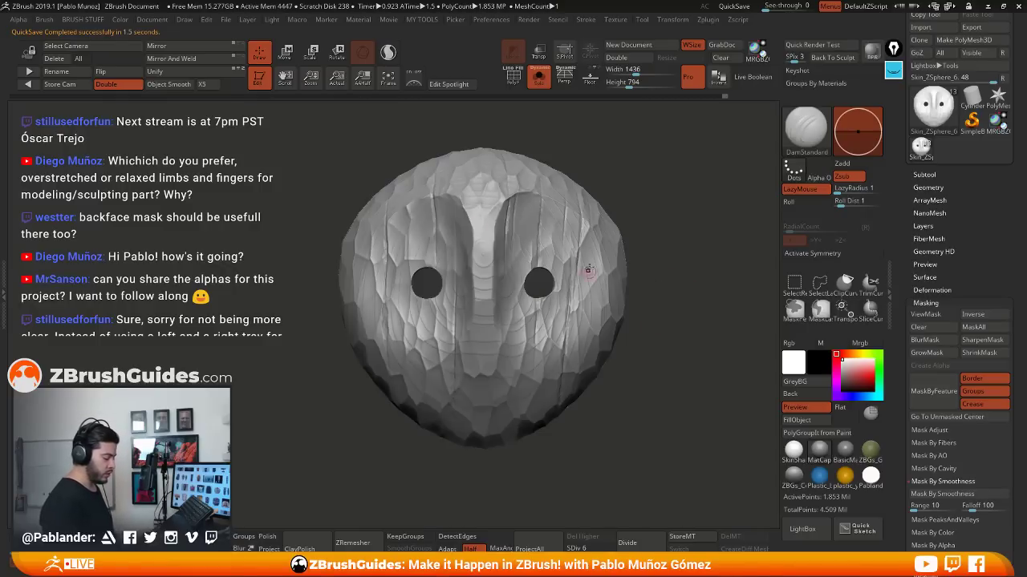
drag(647, 420, 583, 404)
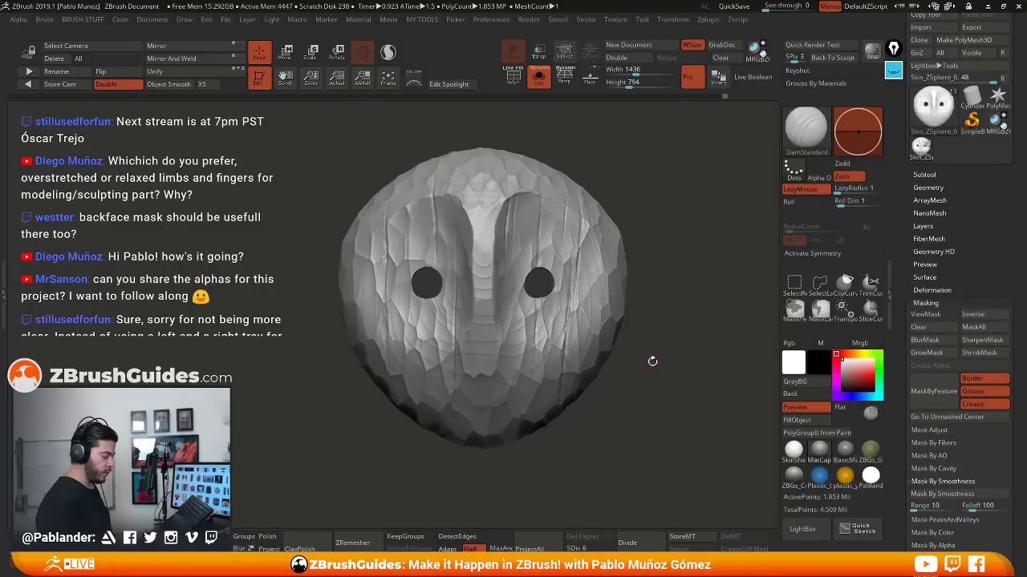
drag(652, 361, 660, 348)
drag(674, 233, 674, 236)
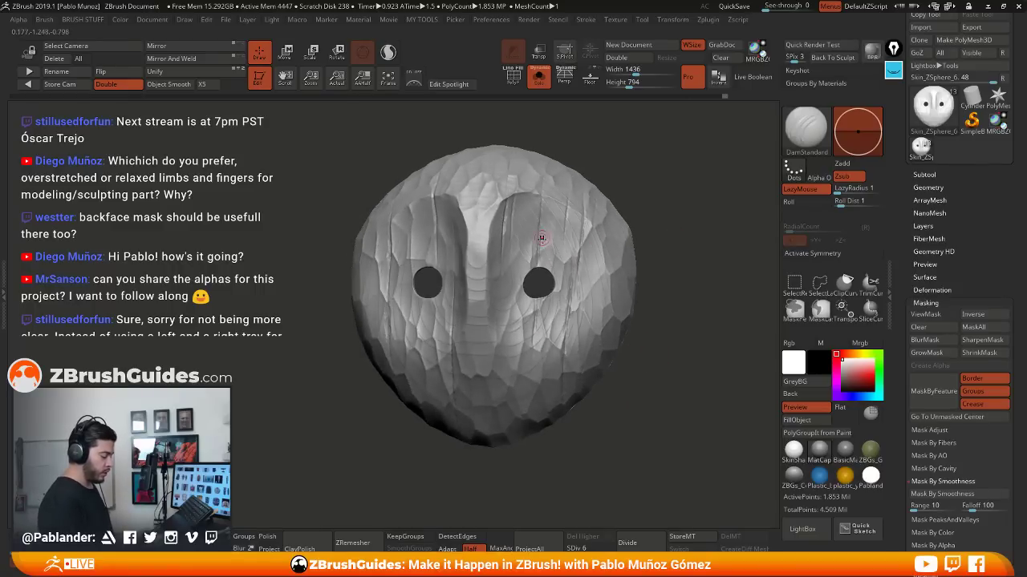
Select the DamStandard brush and carve vertical cracks into the brow area above the right-hand eye hole
key(b)
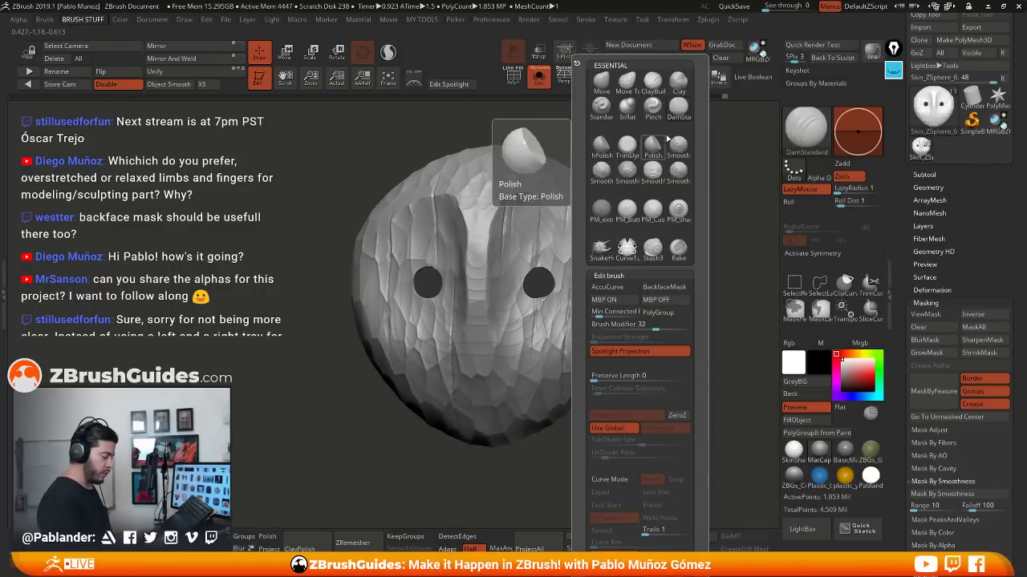
click(682, 111)
ctrl+right_drag(563, 212, 572, 273)
drag(521, 186, 521, 215)
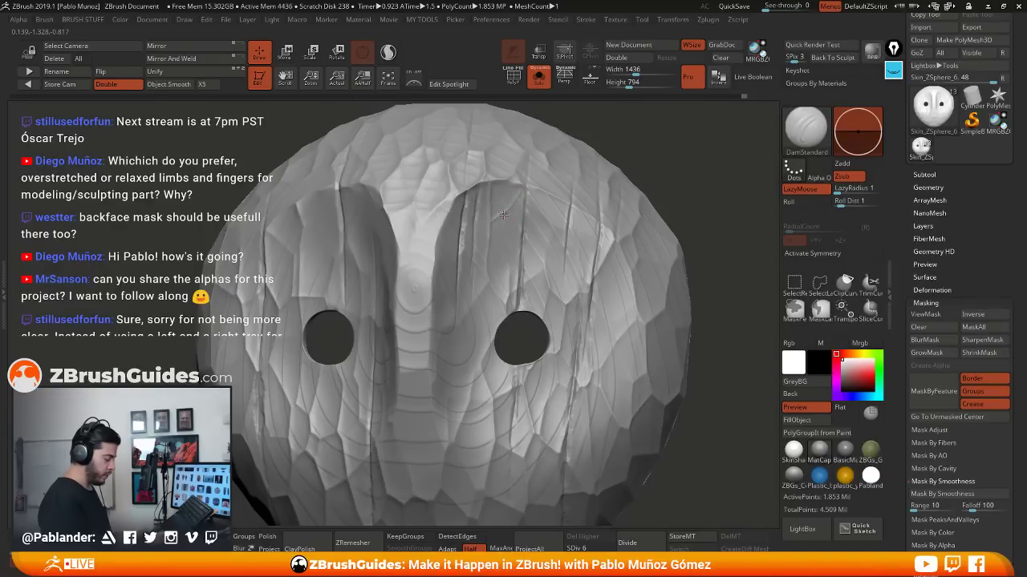
right_drag(544, 227, 605, 205)
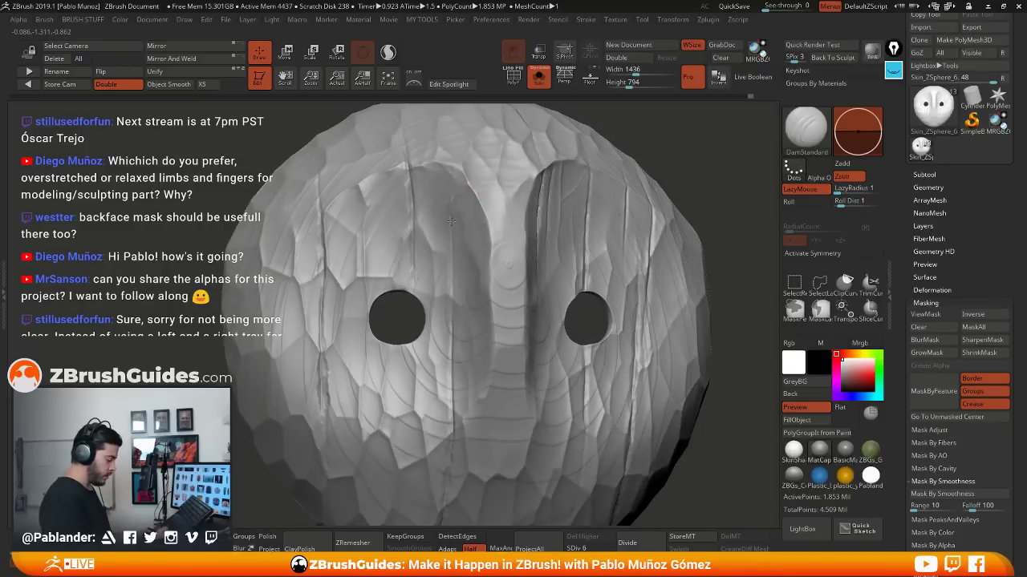
Carve and extend vertical cracks beside the nose and above and outside the left-hand eye hole
right_drag(453, 313, 453, 244)
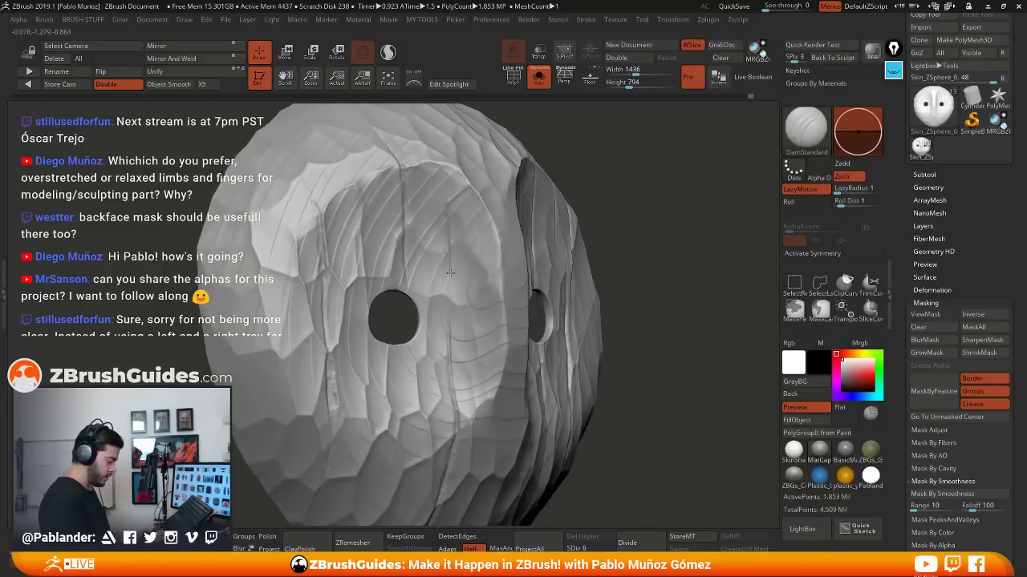
right_drag(461, 313, 418, 215)
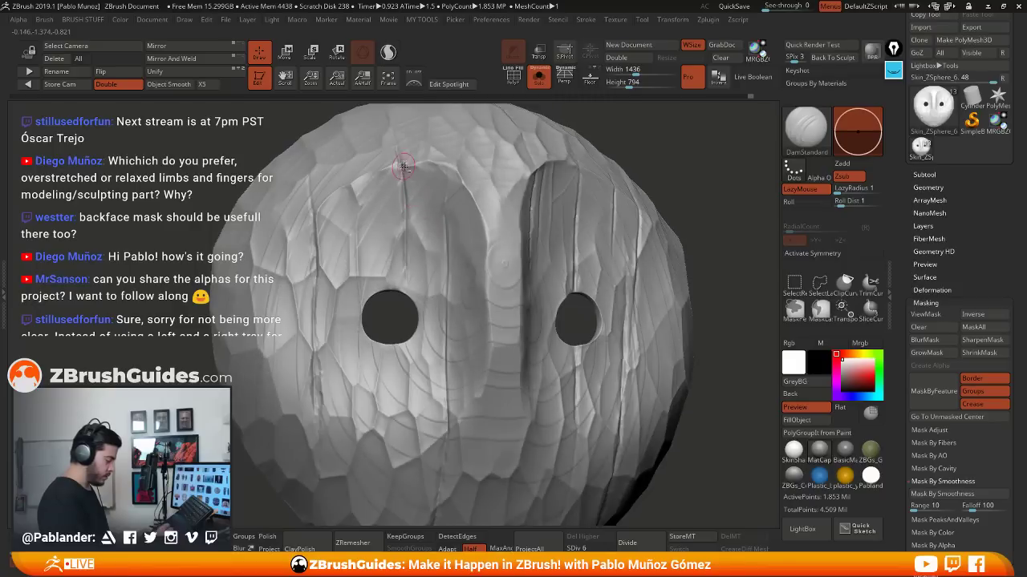
drag(394, 167, 403, 241)
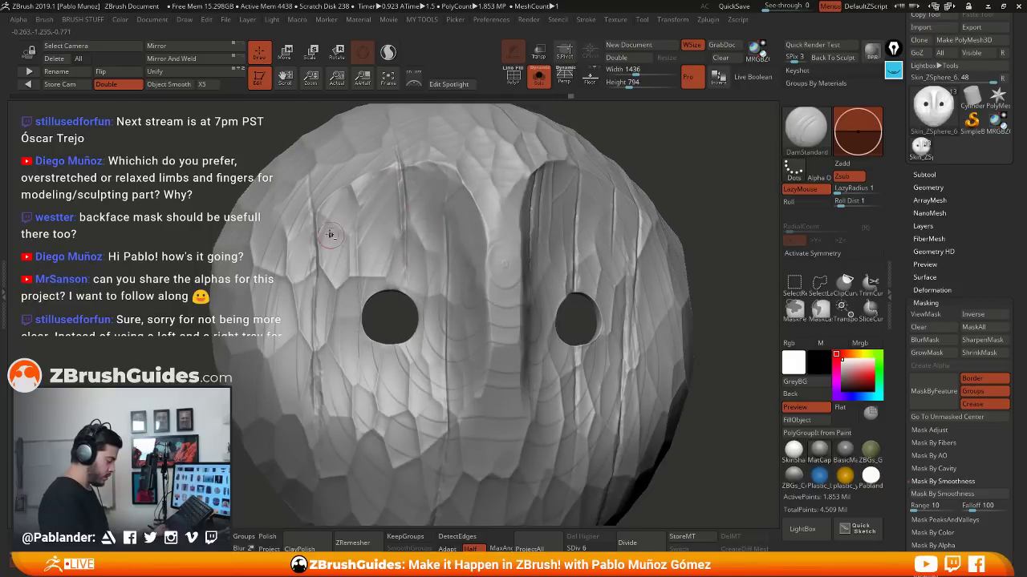
drag(317, 209, 313, 193)
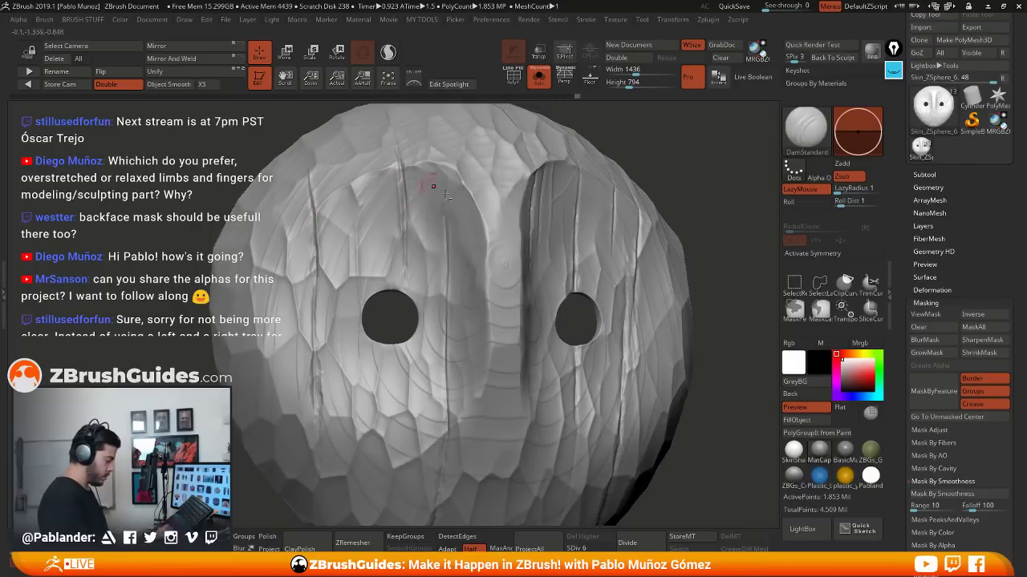
Extend the long wood cracks below both eye holes down toward the chin edge of the mask
mouse_move(559, 282)
ctrl+right_down()
mouse_move(564, 220)
mouse_move(611, 210)
ctrl+right_up()
drag(492, 233, 484, 400)
right_click(481, 409)
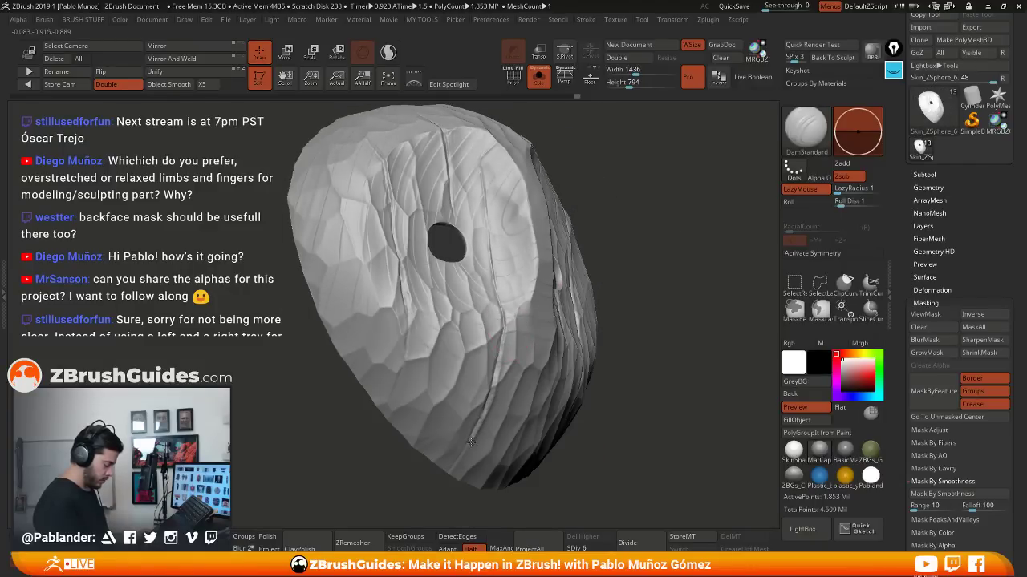
mouse_move(462, 469)
right_down()
mouse_move(661, 319)
mouse_move(575, 321)
right_up()
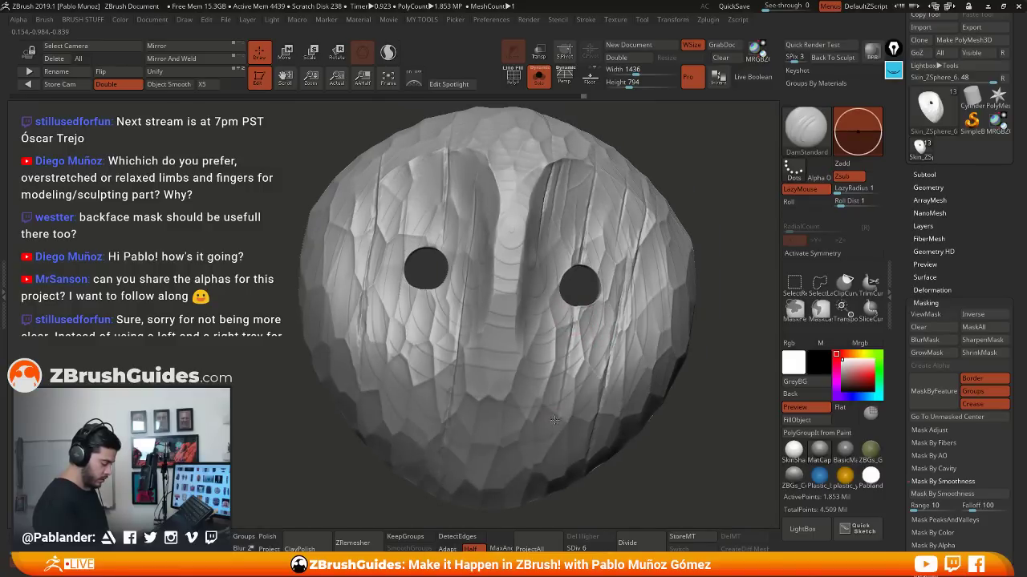
shift+right_drag(598, 294, 605, 291)
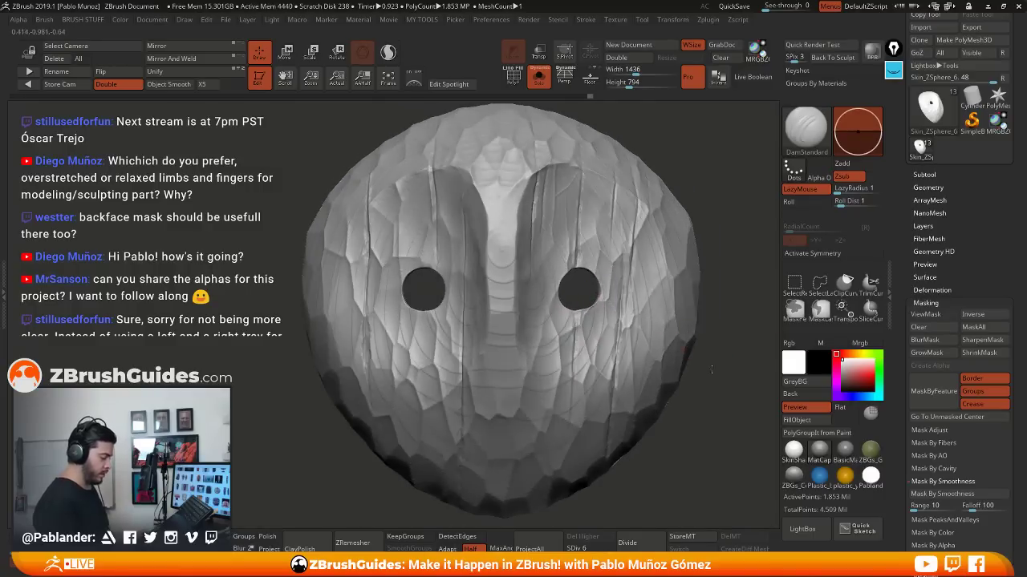
mouse_move(672, 323)
ctrl+right_down()
mouse_move(706, 337)
mouse_move(660, 348)
ctrl+right_up()
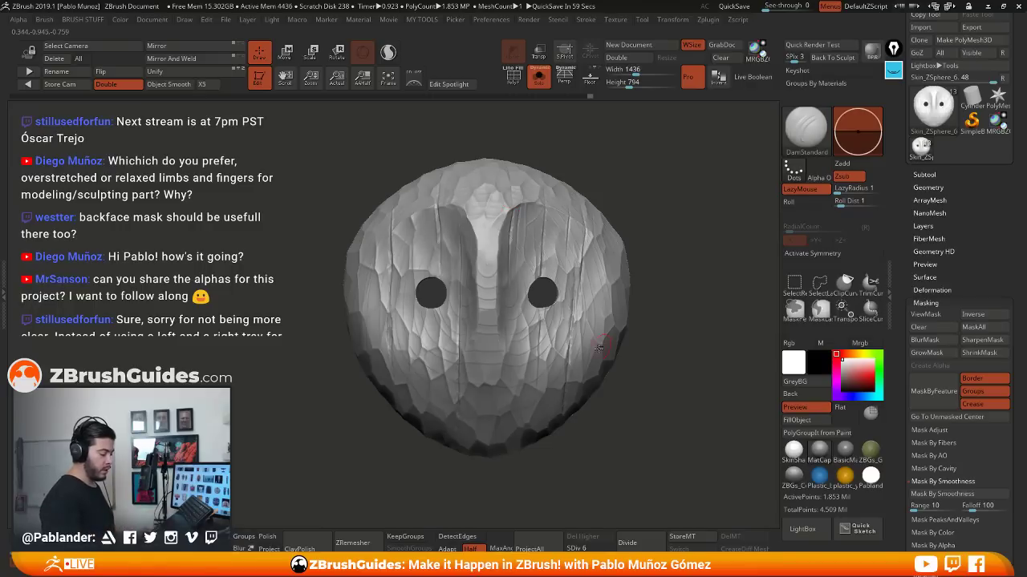
Expand the subtool list, then open the BPR Shadow render settings and adjust the shadow Angle
click(924, 174)
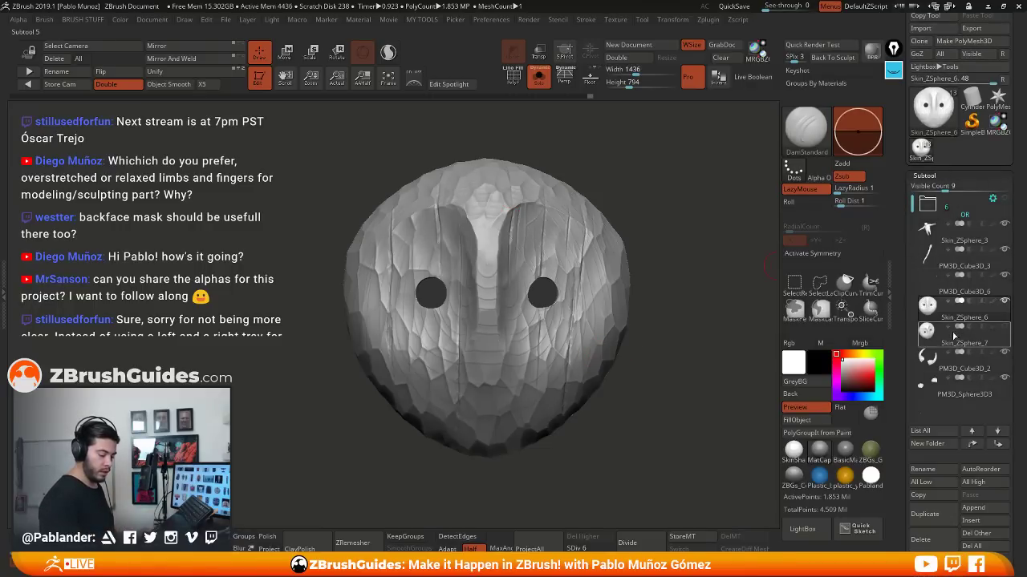
drag(656, 373, 619, 362)
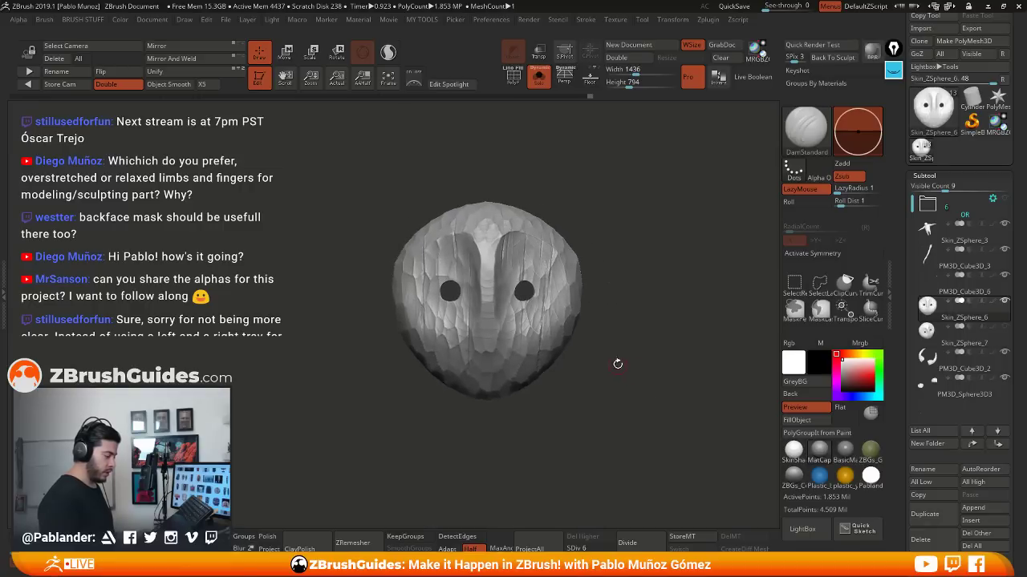
click(529, 20)
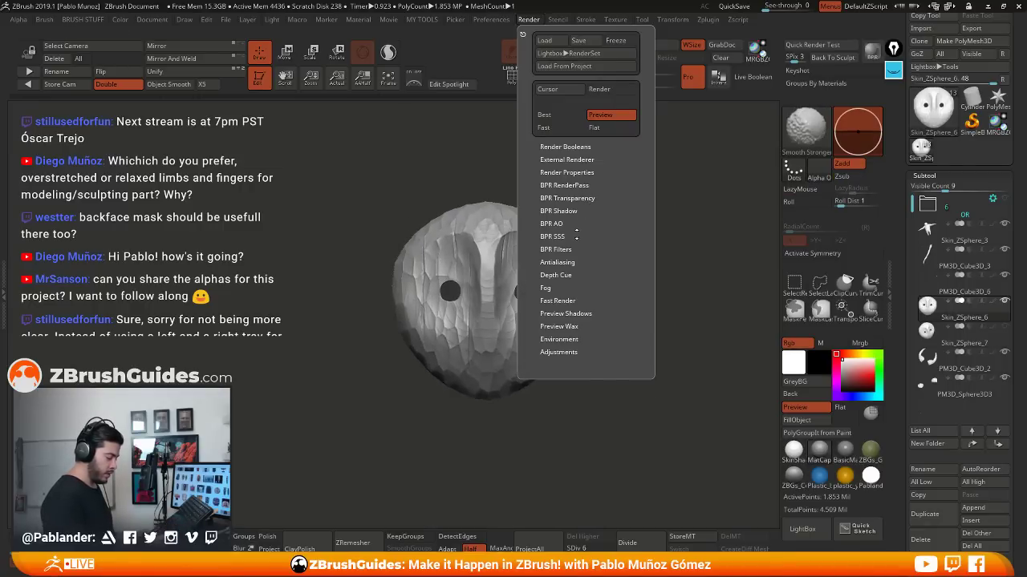
shift+click(574, 249)
shift+click(575, 248)
key(shift)
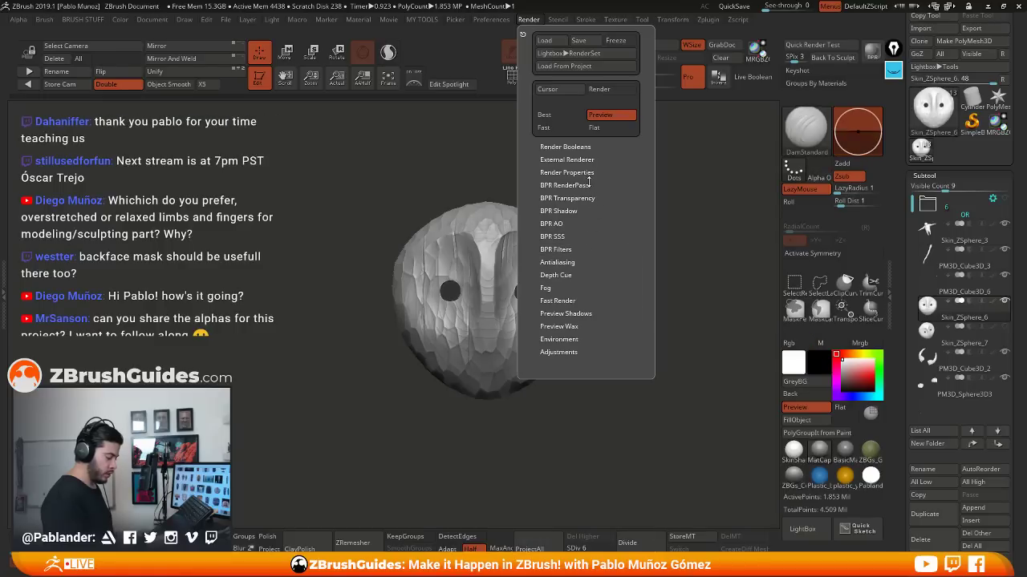
click(576, 210)
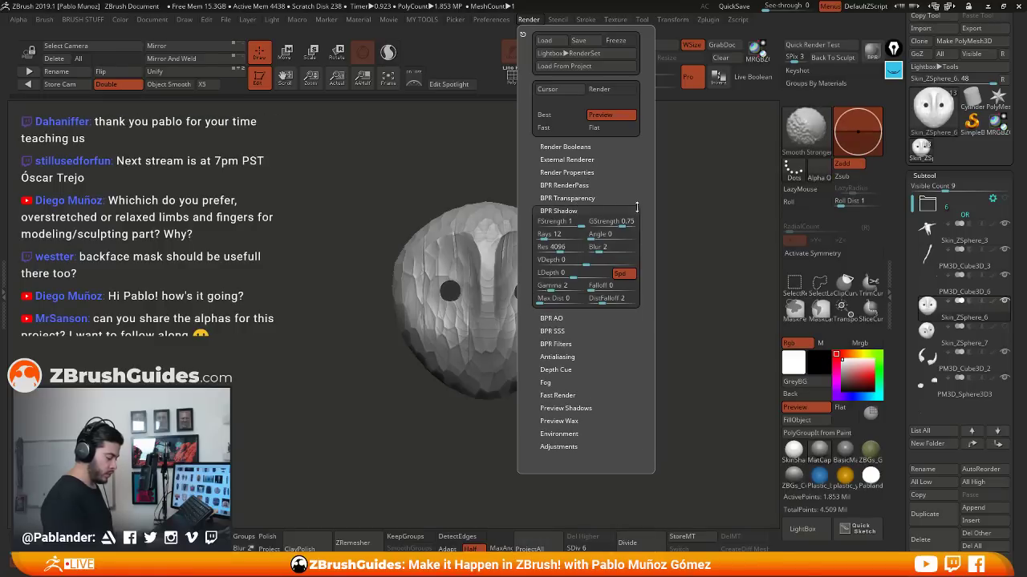
click(604, 237)
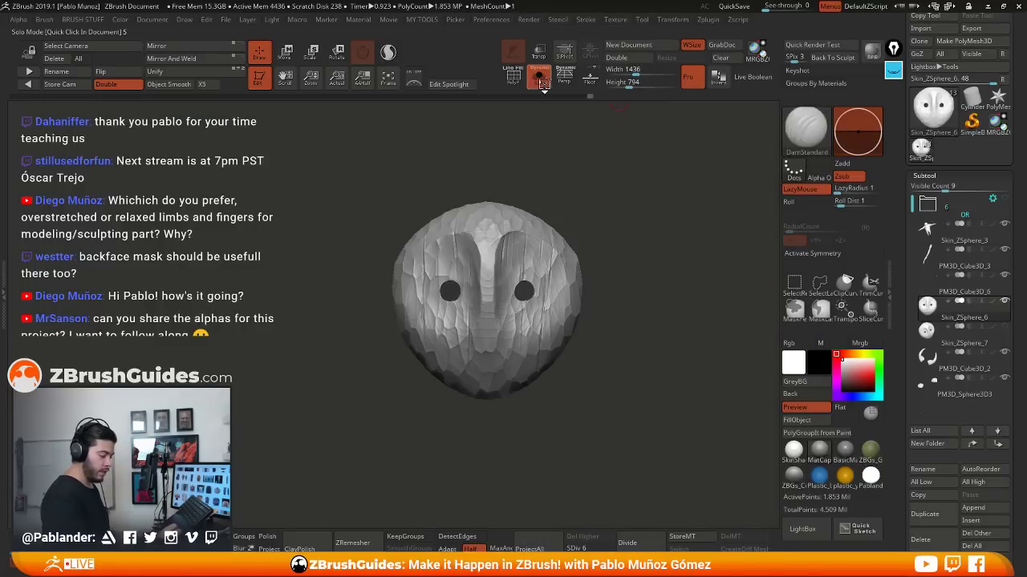
Turn off Solo mode and run a BPR render of the mask with the horns and body
click(540, 80)
alt+drag(652, 287, 700, 288)
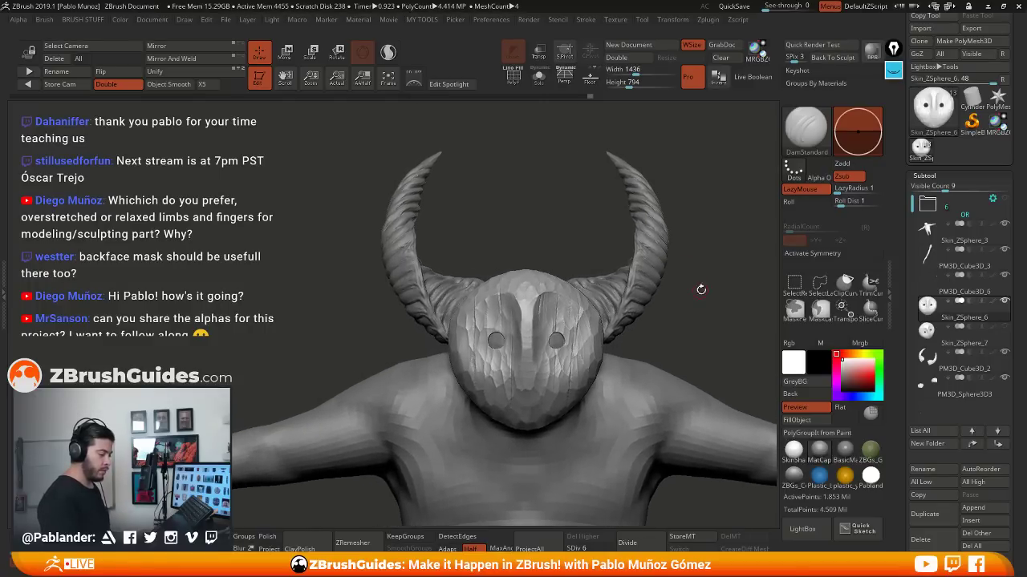
click(871, 58)
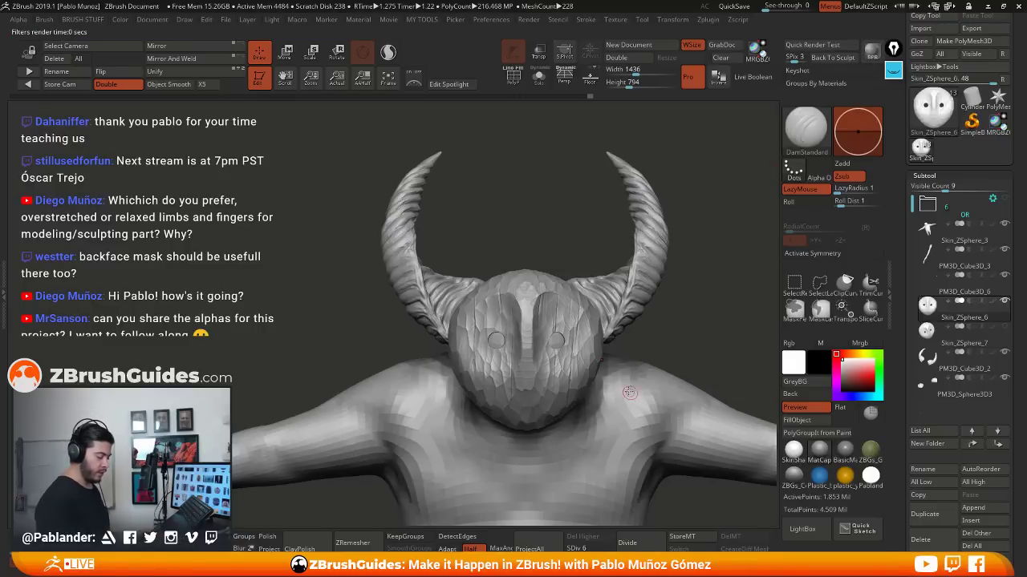
Hide the body subtool and render the mask and horns on their own from the front
click(1006, 226)
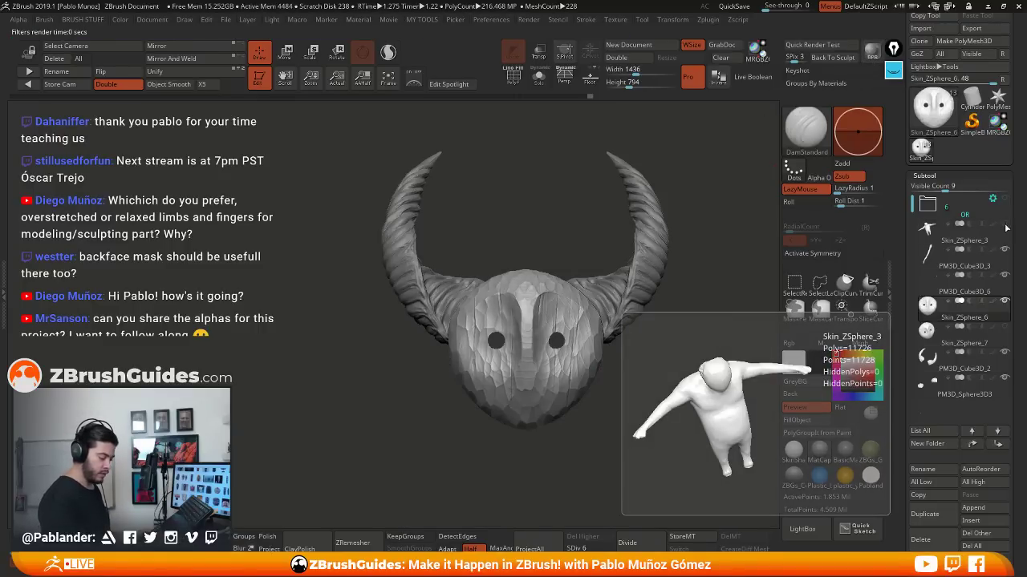
alt+drag(676, 298, 671, 338)
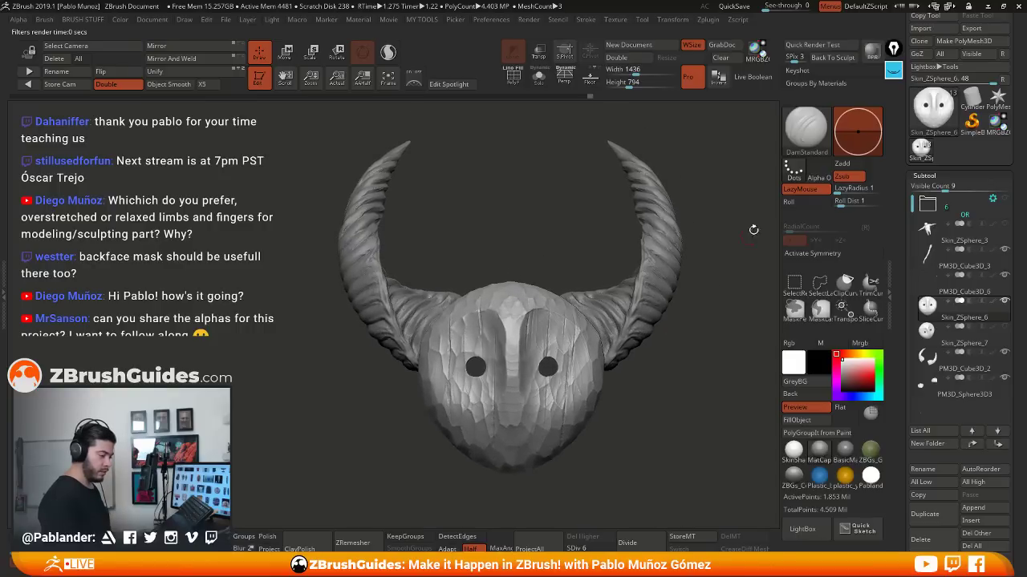
click(872, 55)
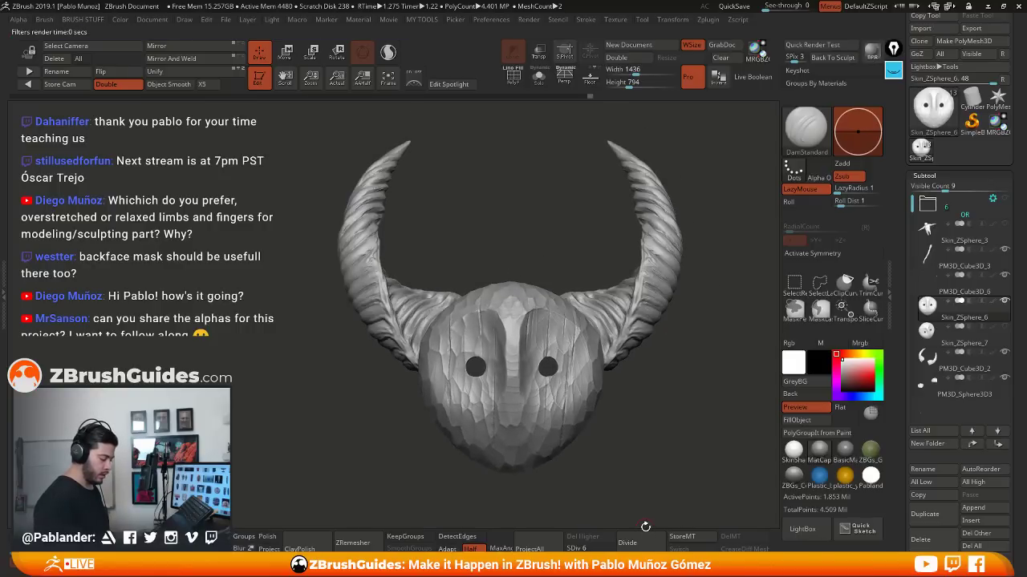
Switch the model to the BasicMaterial and render the mask and horns again
click(844, 451)
click(872, 53)
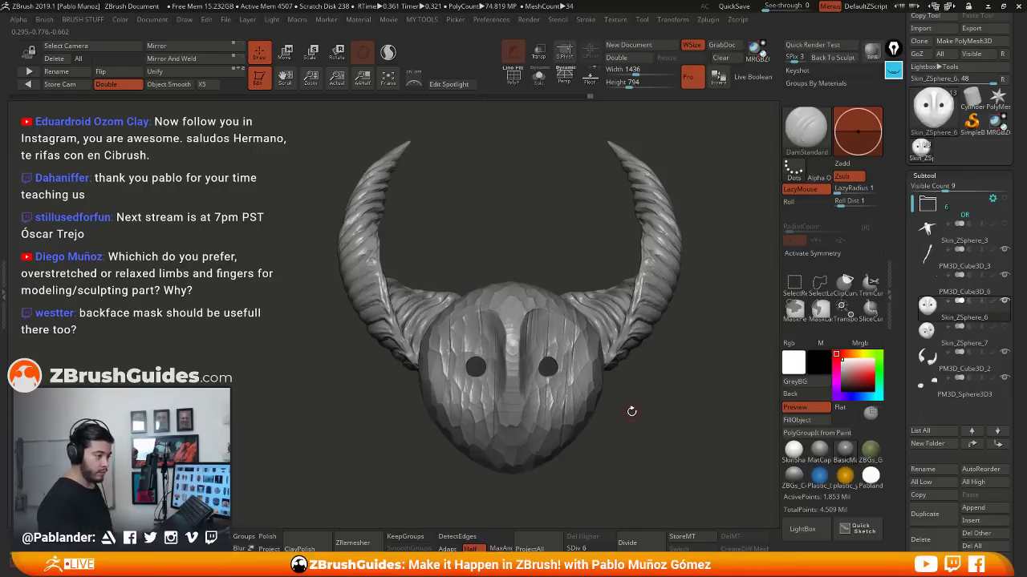
mouse_move(659, 423)
mouse_down()
mouse_move(662, 413)
mouse_move(657, 423)
mouse_move(638, 403)
mouse_up()
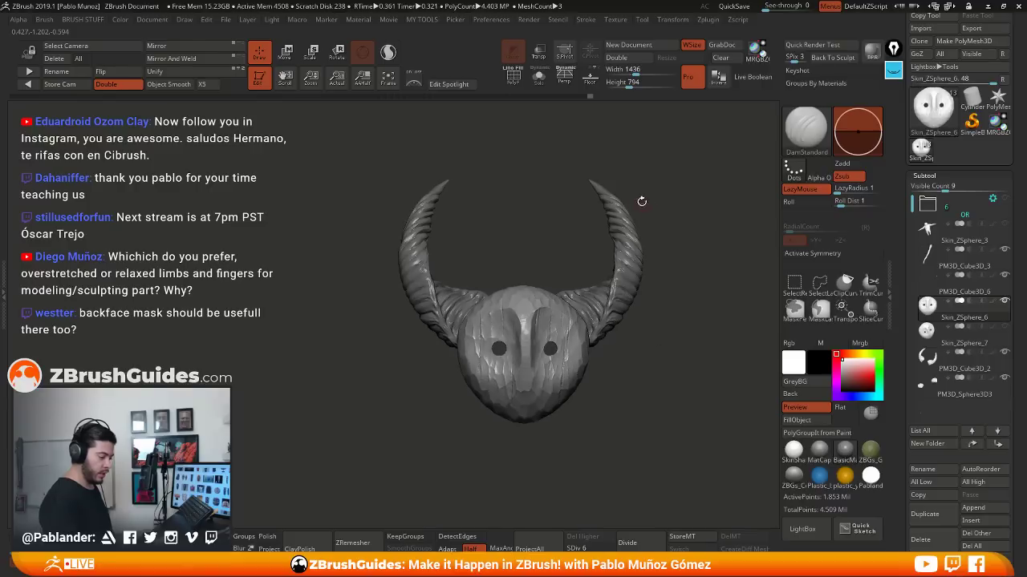
Show the body subtool again and examine the whole character's proportions and how the mask sits on the body
click(1005, 225)
drag(664, 341, 655, 325)
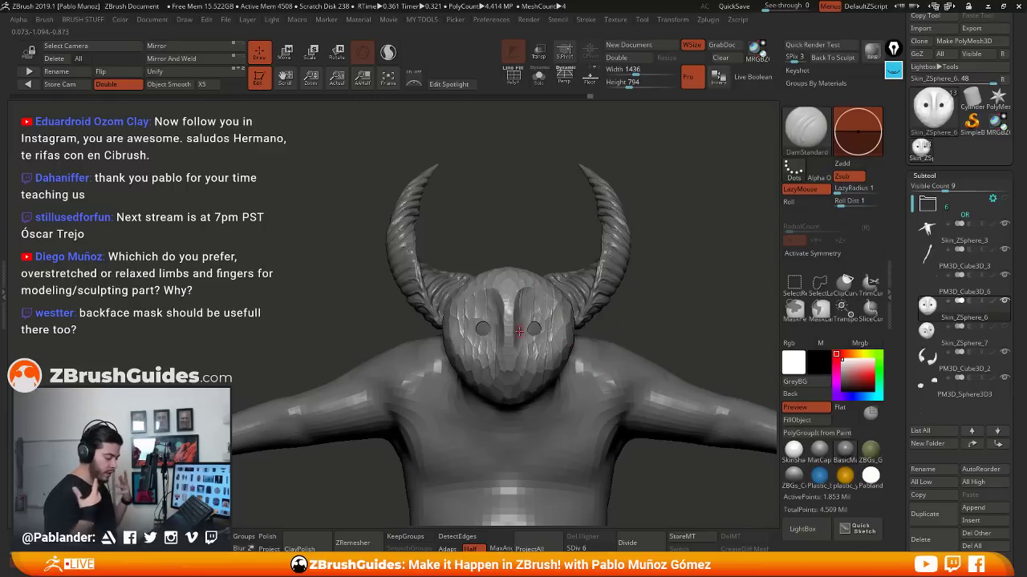
mouse_move(651, 312)
alt+mouse_down()
mouse_move(634, 320)
mouse_move(616, 301)
mouse_move(613, 269)
alt+mouse_up()
ctrl+right_drag(597, 342, 567, 350)
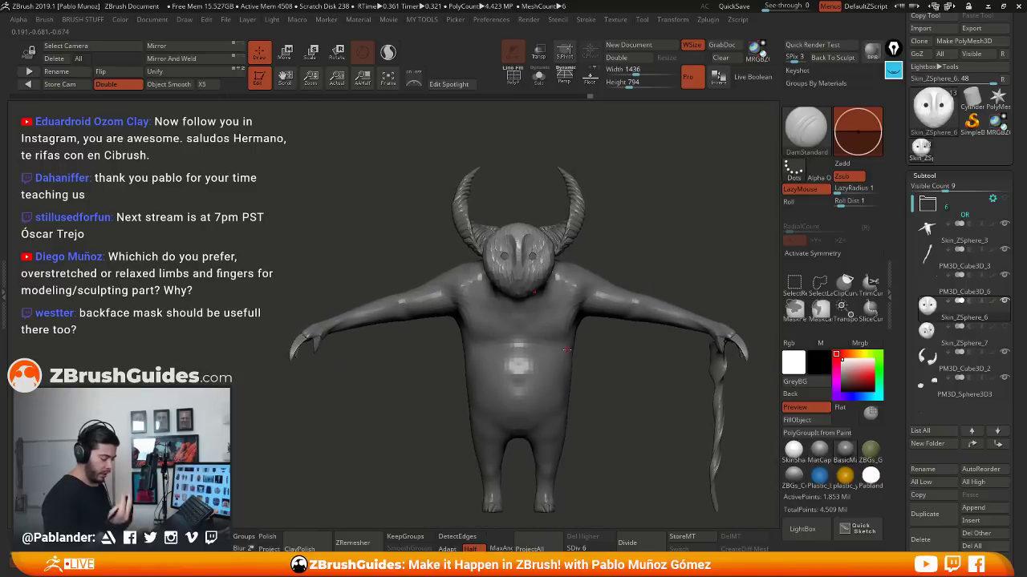
alt+drag(613, 390, 590, 367)
right_drag(573, 366, 593, 366)
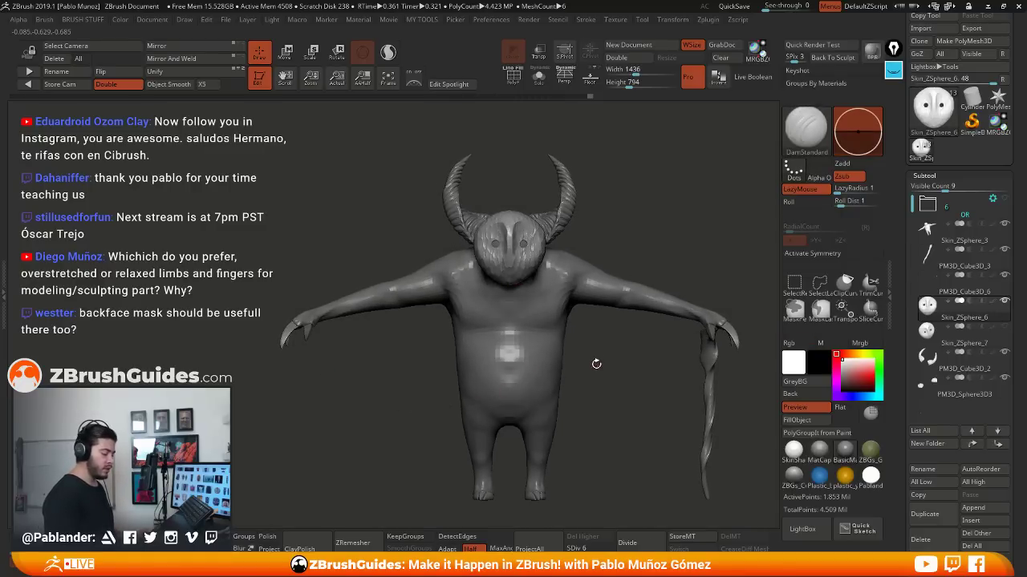
right_drag(596, 362, 602, 365)
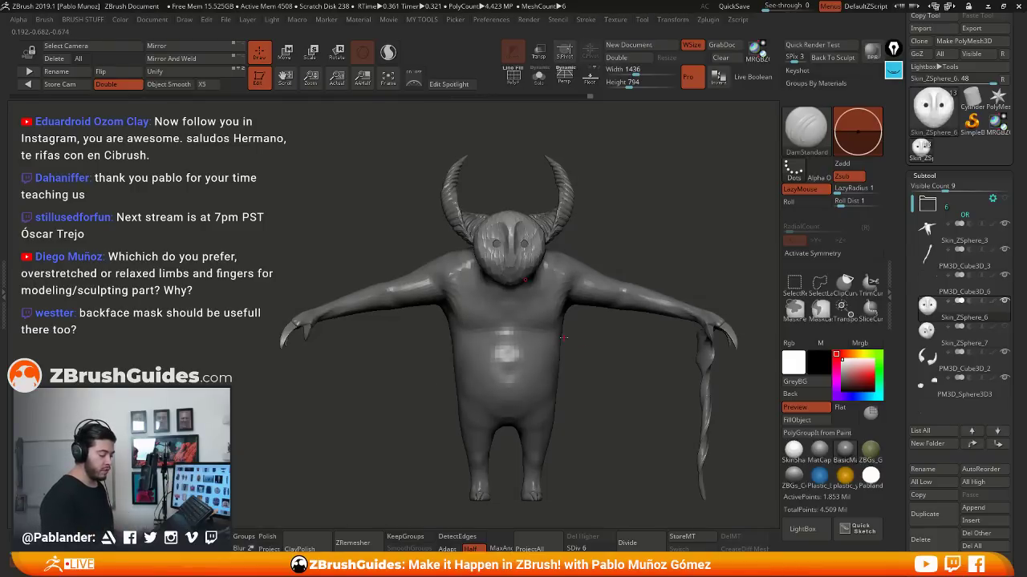
alt+right_drag(564, 337, 564, 417)
alt+right_drag(499, 217, 558, 333)
right_drag(550, 374, 577, 371)
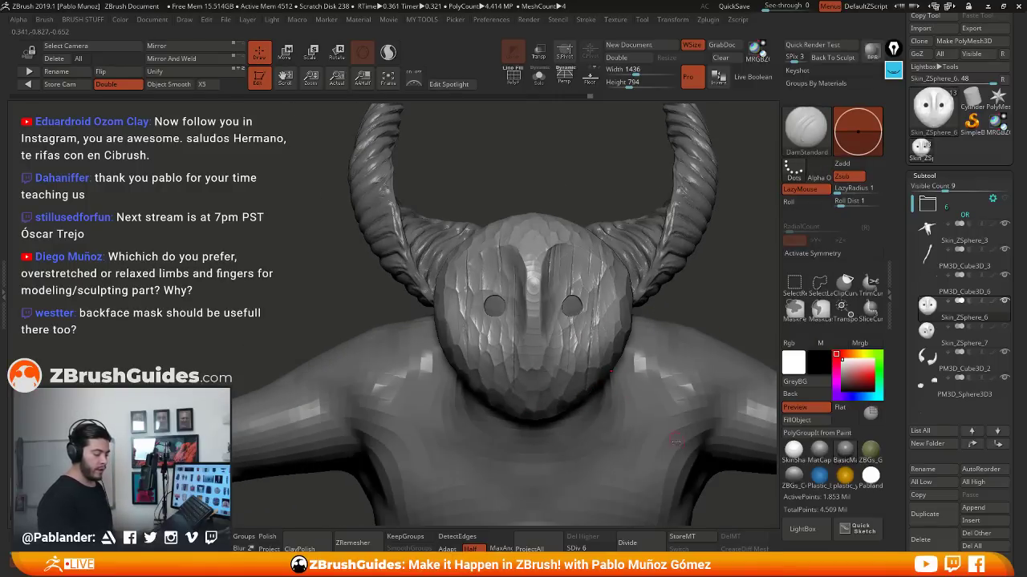
right_drag(643, 410, 505, 339)
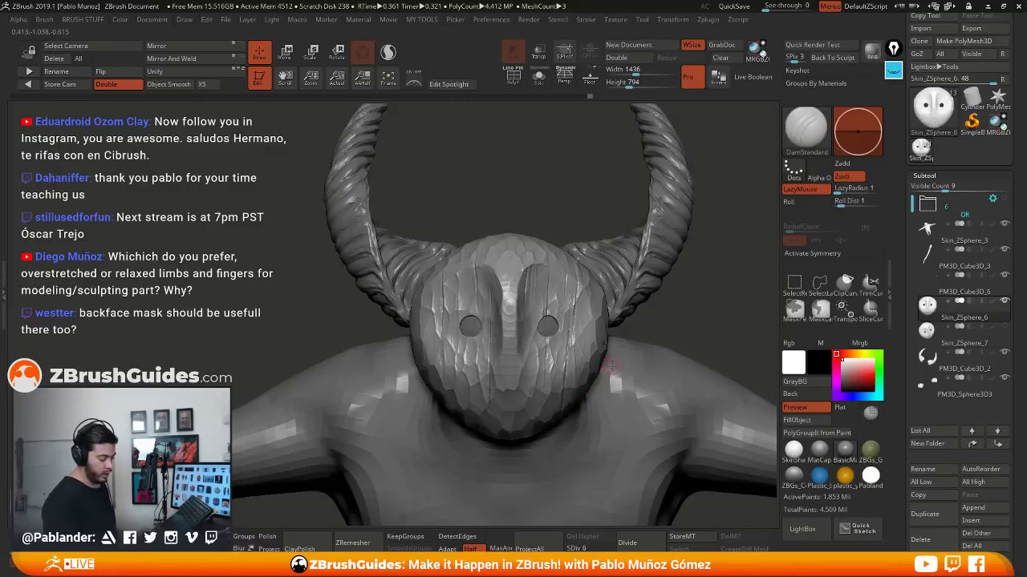
Select the TrimDynamic brush, call up its draw size settings and review the masked character at an angle
ctrl+right_drag(540, 326, 535, 352)
alt+right_drag(536, 307, 540, 296)
key(b)
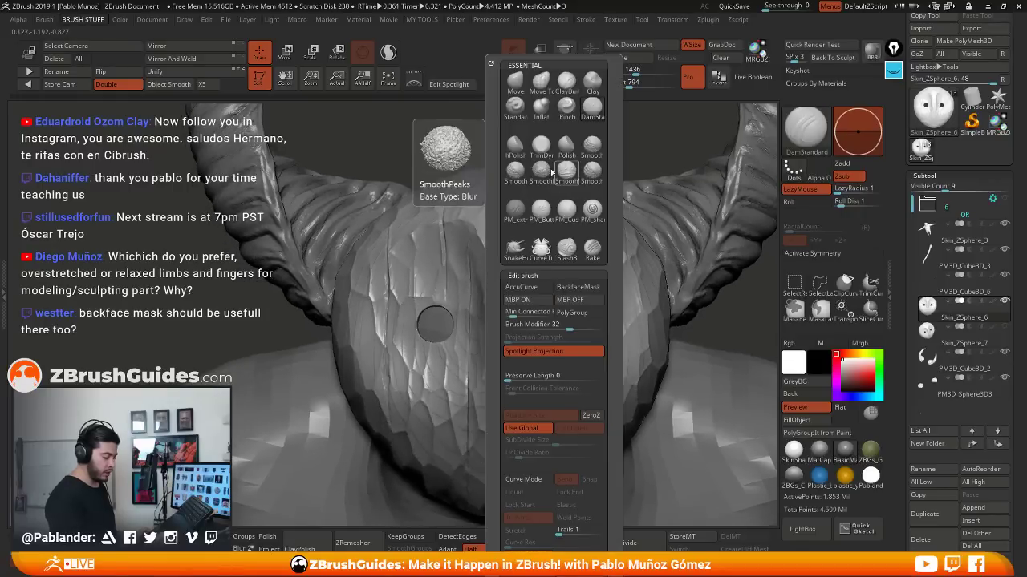
key(t)
key(d)
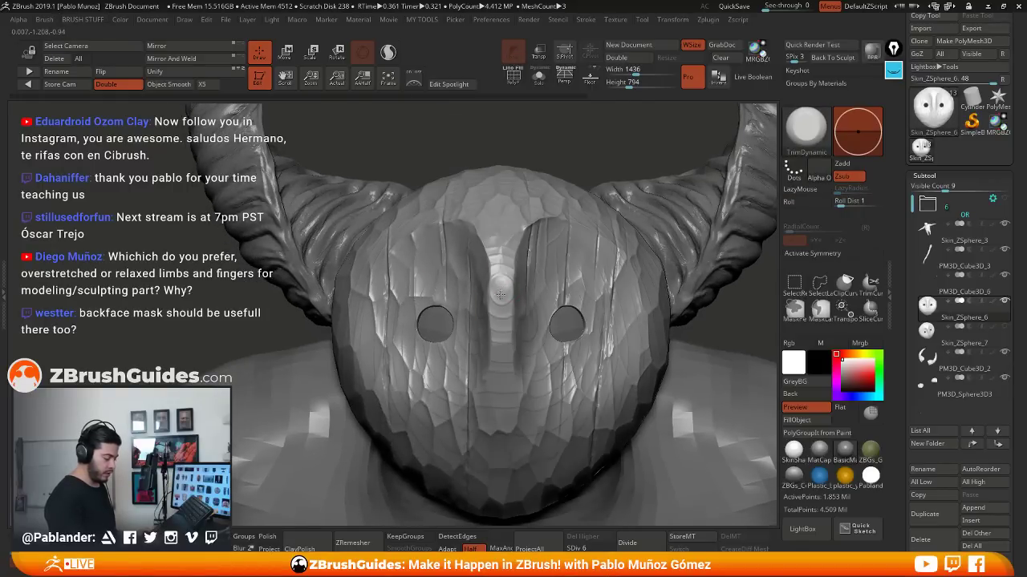
scroll(500, 295, down, 3)
key(space)
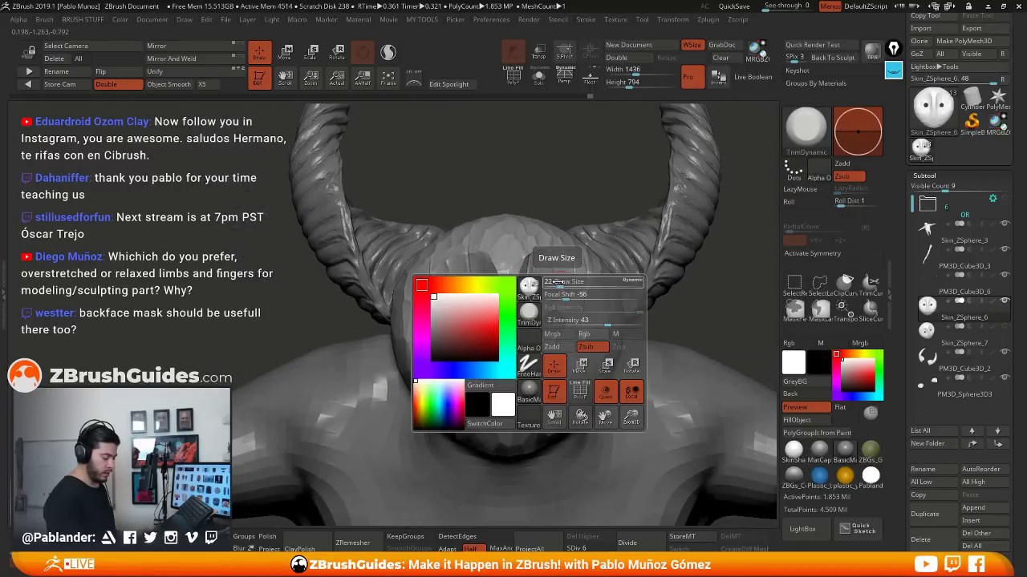
scroll(661, 283, down, 2)
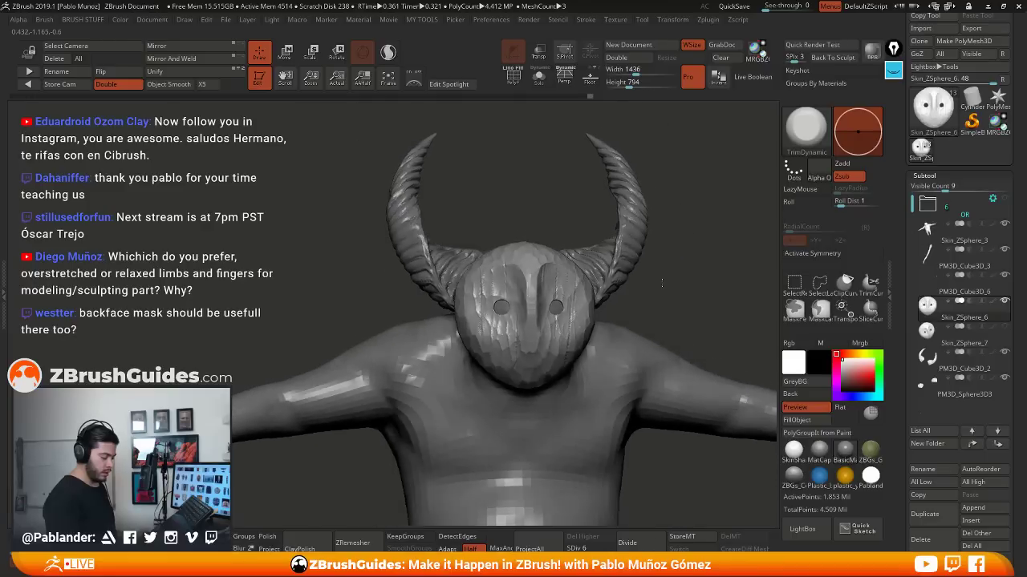
drag(647, 436, 664, 286)
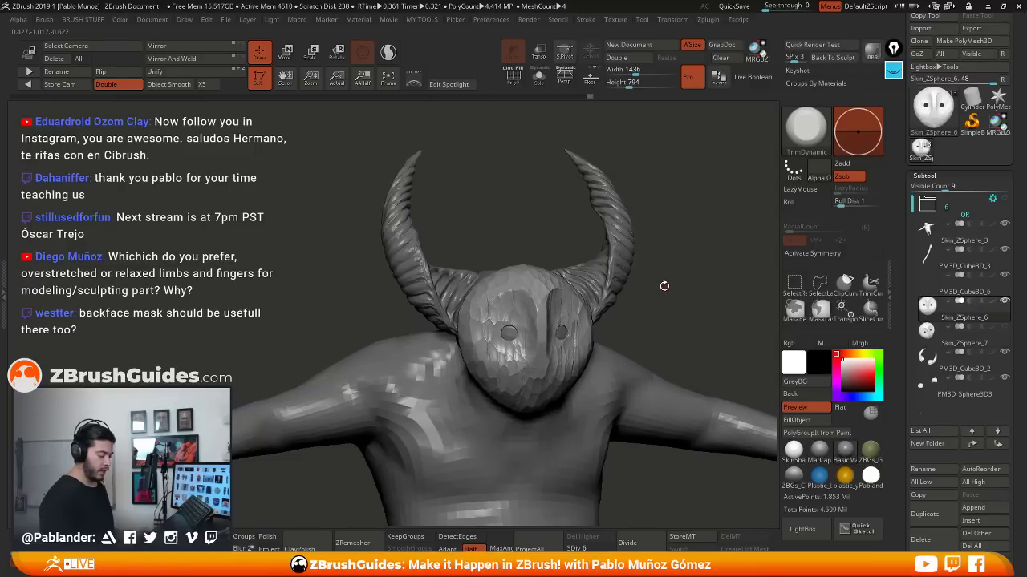